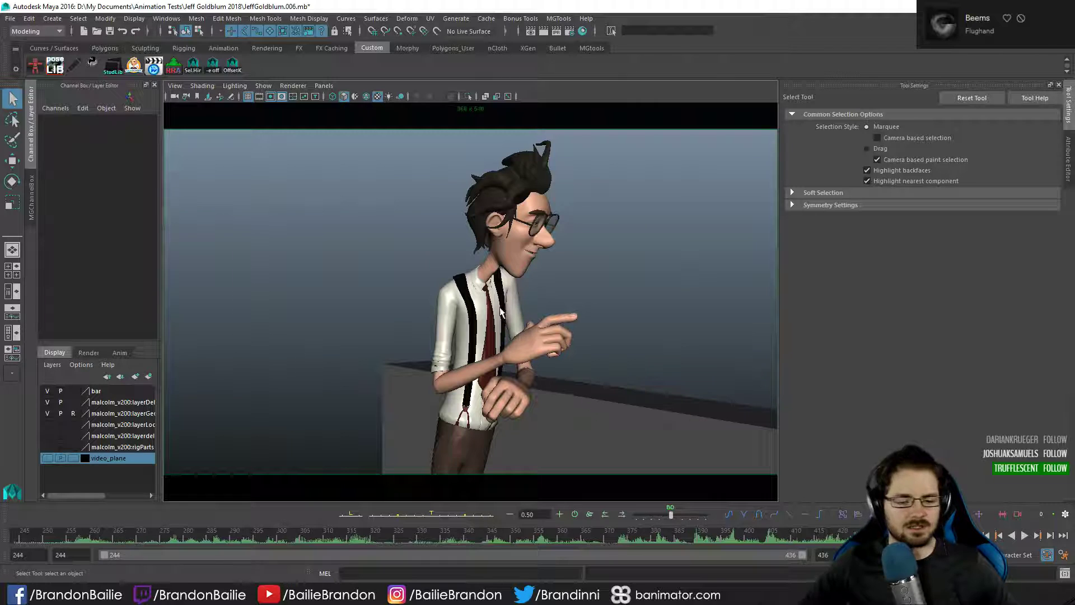
- Preview the shot's animation, return to the start frame, and playblast the timeline range 244 to 436
left_click(12, 539)
key("alt+v")
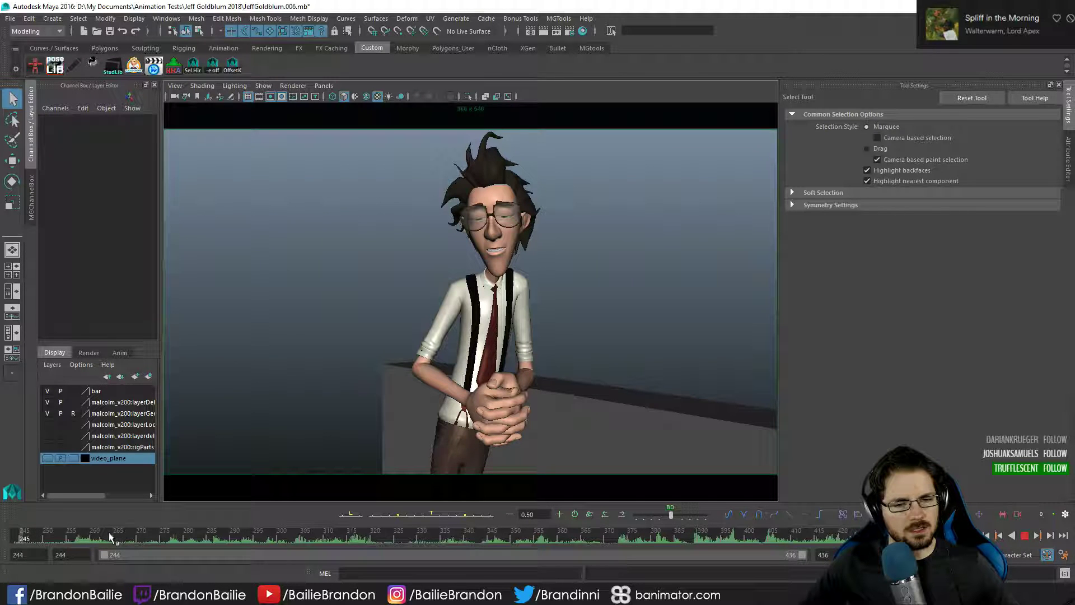
left_click_drag(108, 533, 0, 512)
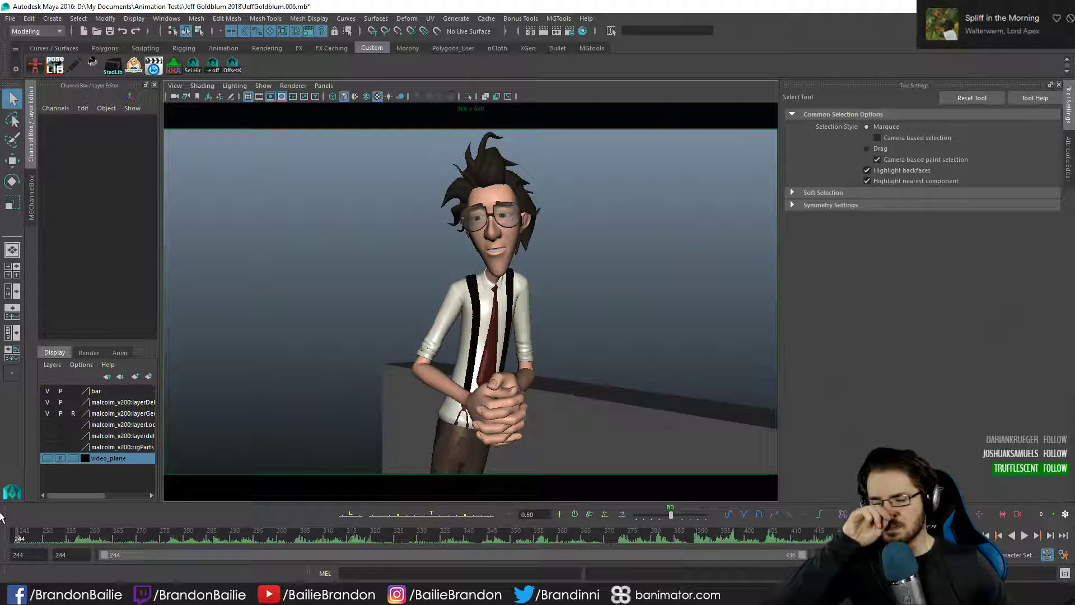
right_click(62, 539)
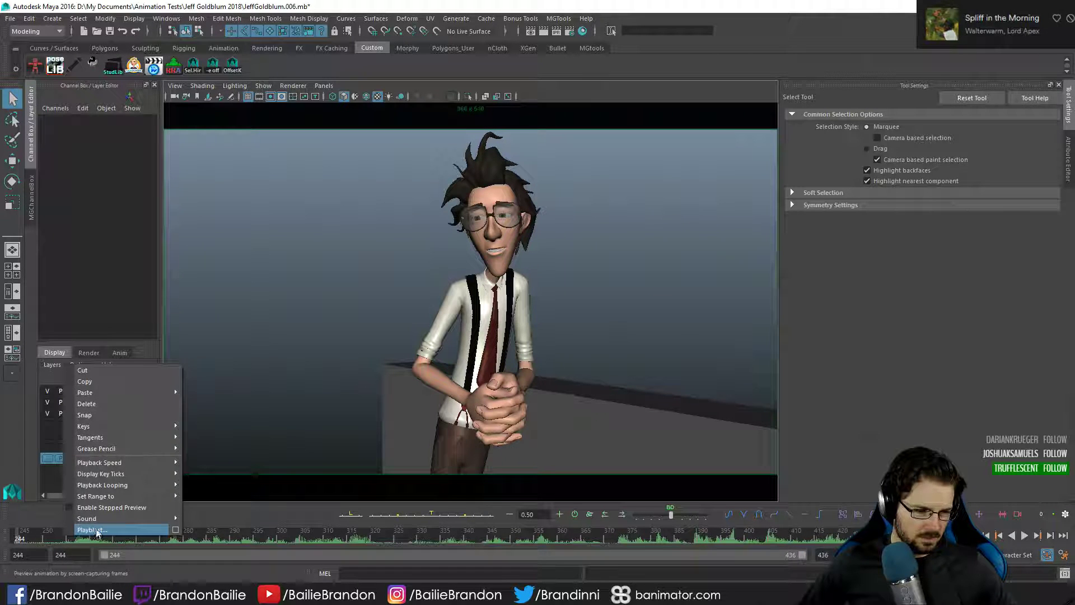
left_click(98, 535)
left_click(516, 300)
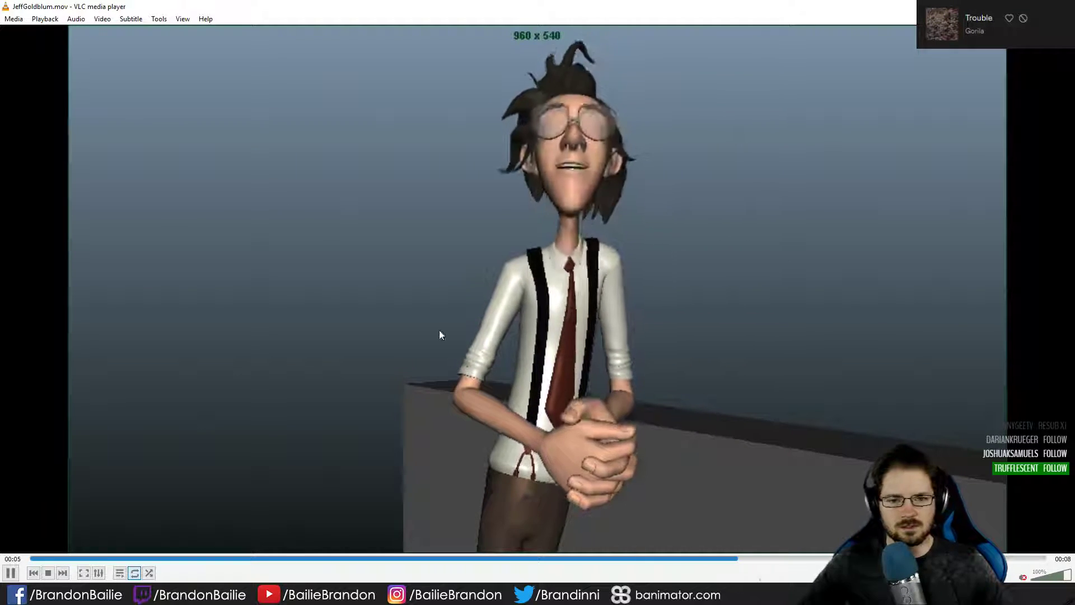
- Replay the playblast in VLC from its beginning at full screen, pause on the clasping hands, and leave full screen
key("space")
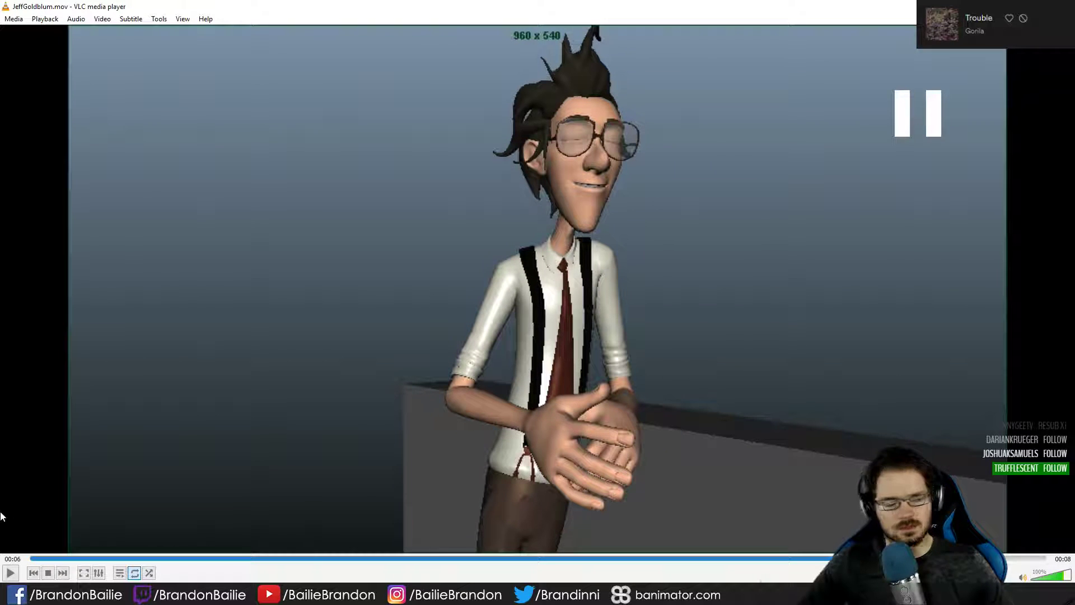
left_click(56, 557)
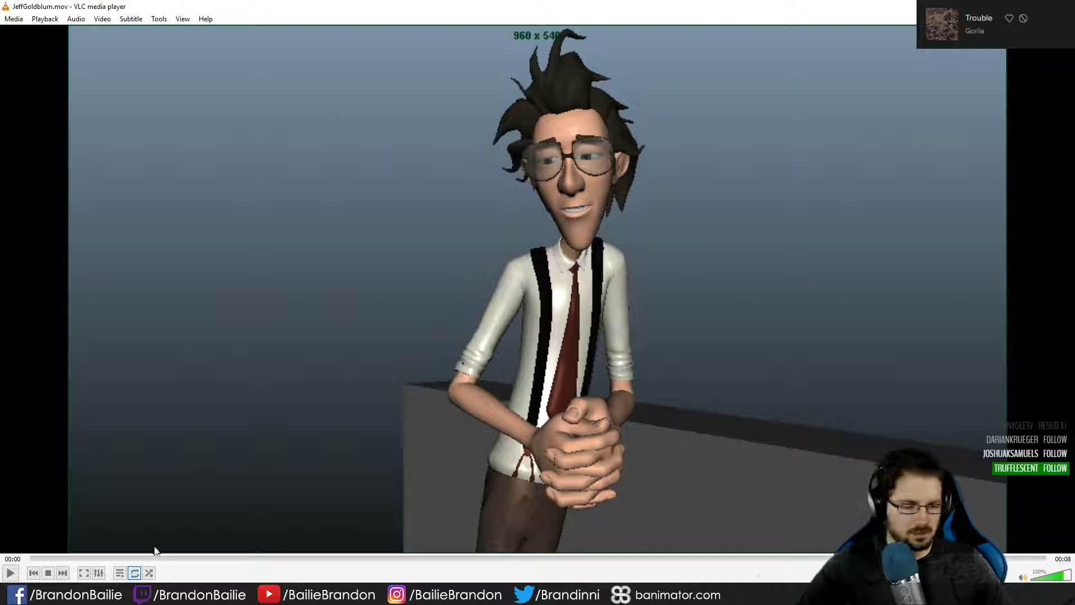
double_click(308, 454)
key("space")
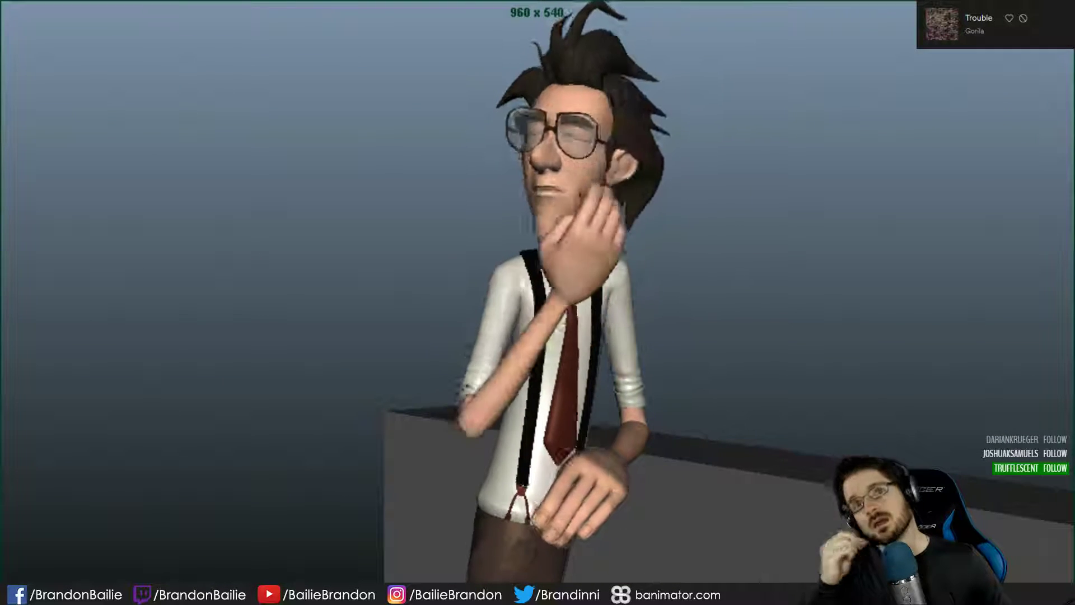
key("space")
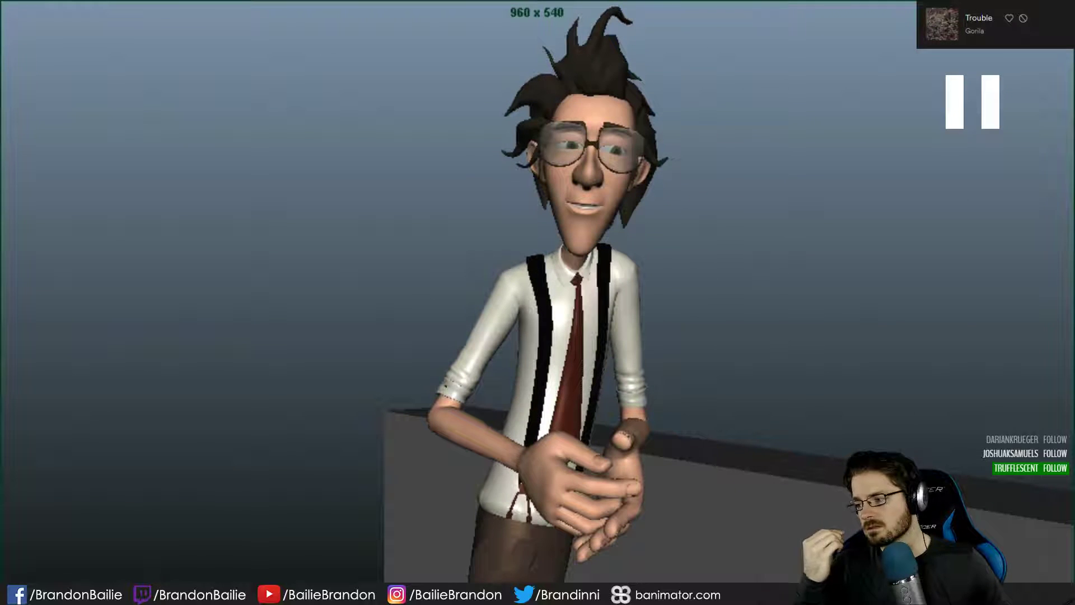
double_click(316, 427)
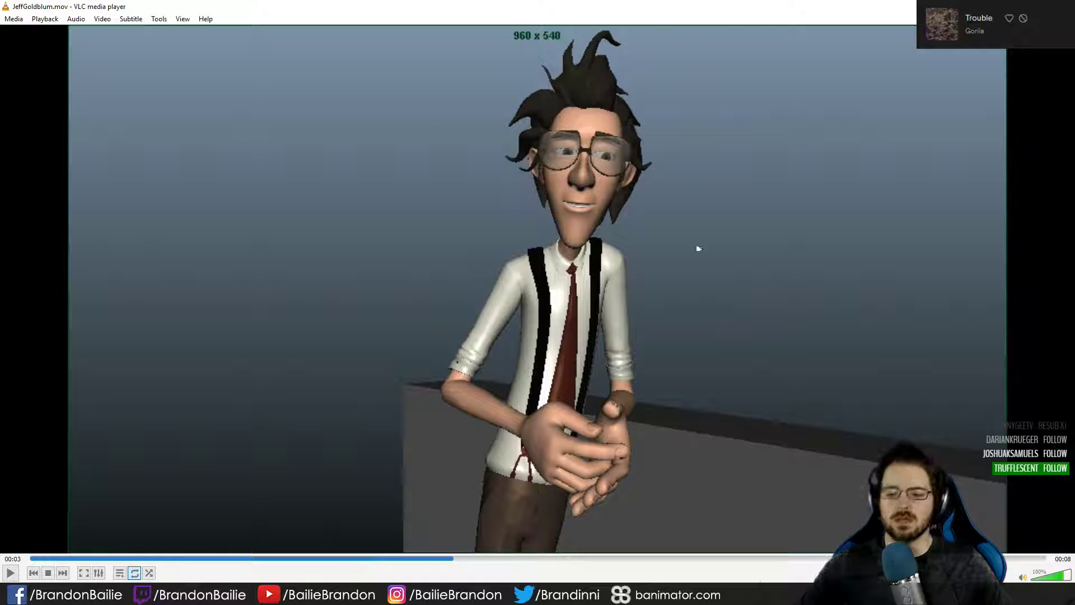
- Set the system volume to 100 and play the playblast again from the start
left_click(1002, 593)
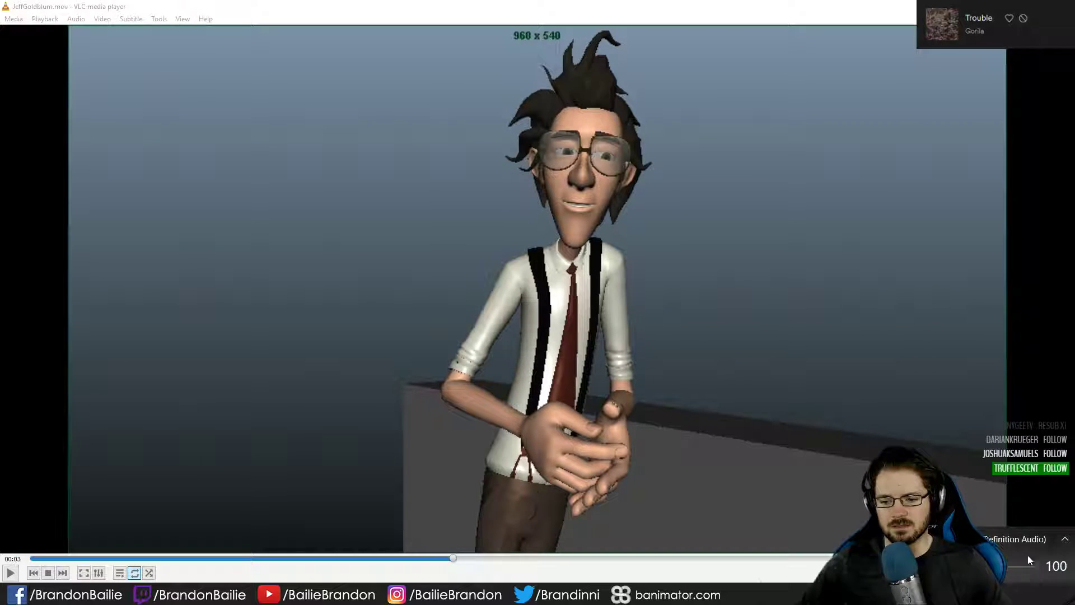
left_click(1017, 565)
left_click_drag(1017, 567, 1037, 567)
left_click(340, 570)
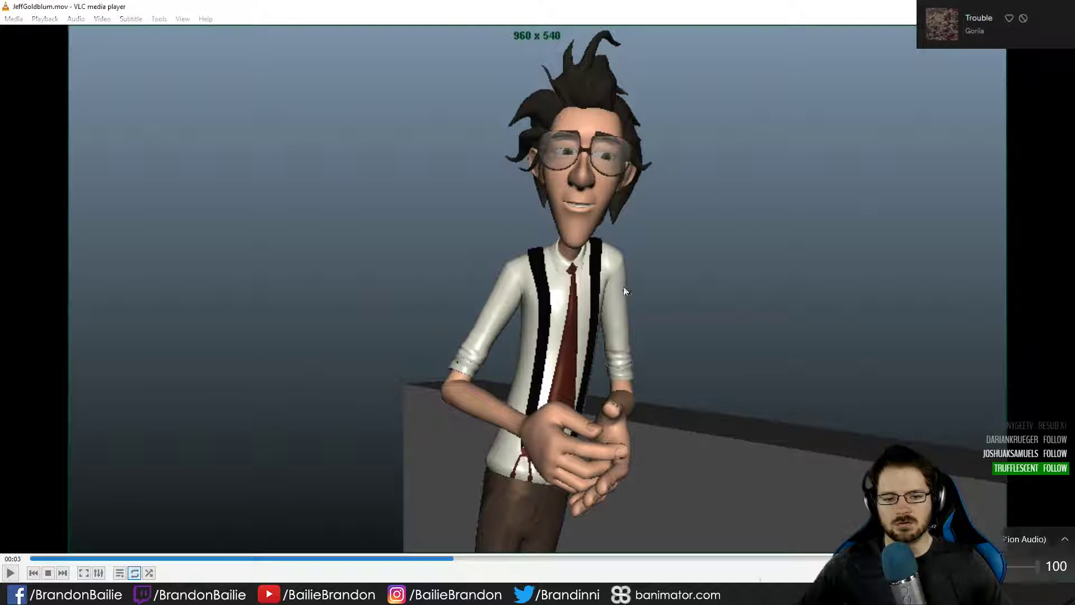
left_click(38, 558)
key("space")
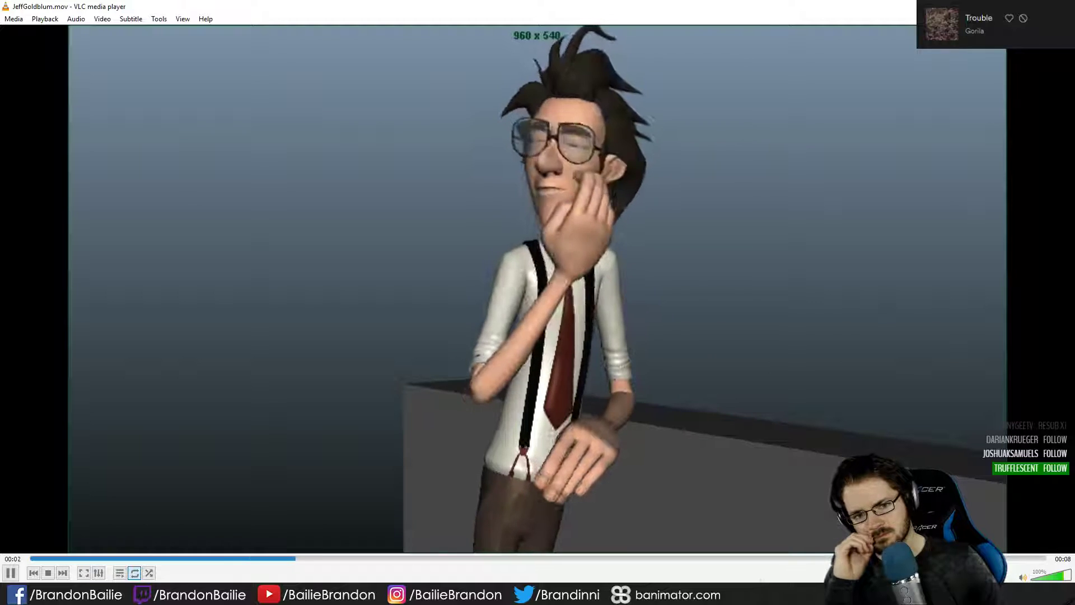
key("space")
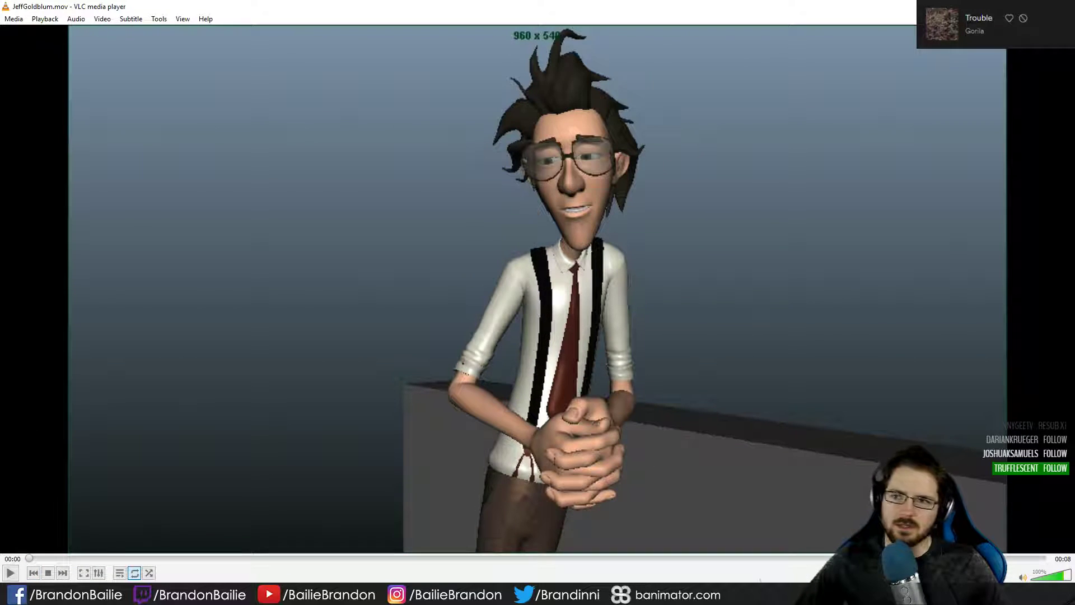
- Switch to Keyframe MP, load the recent file JeffGoldblum.mov, and maximize the player window
key("alt+Tab")
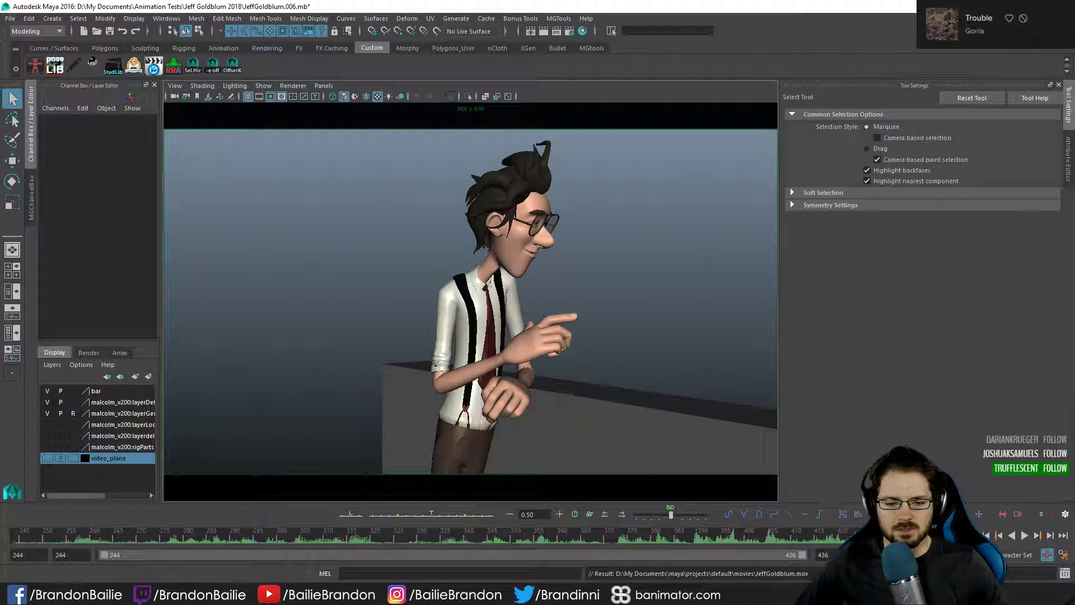
key("alt+Tab")
right_click(297, 237)
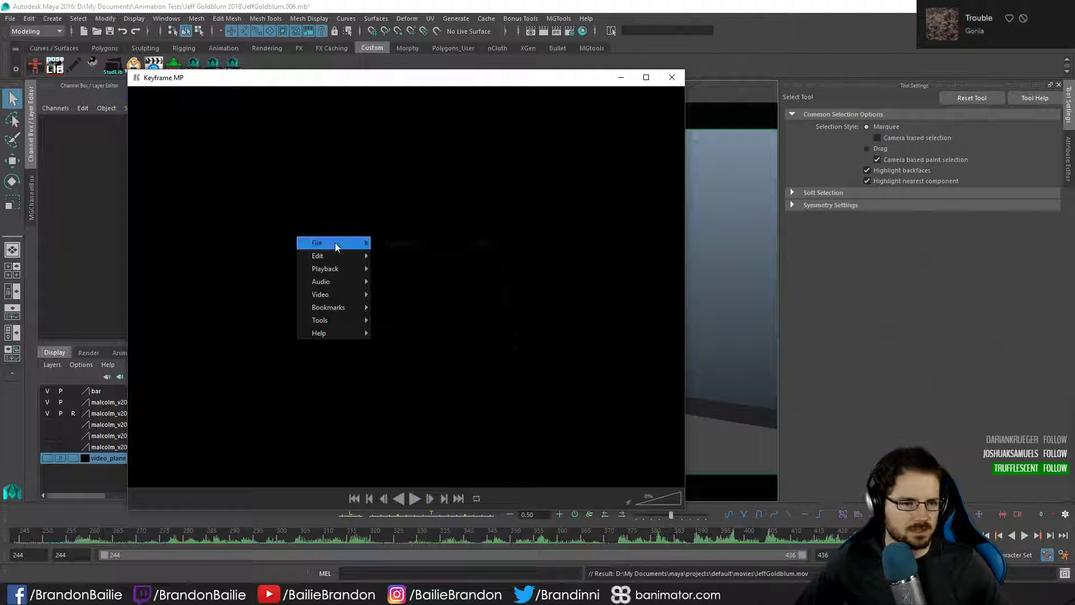
mouse_move(336, 243)
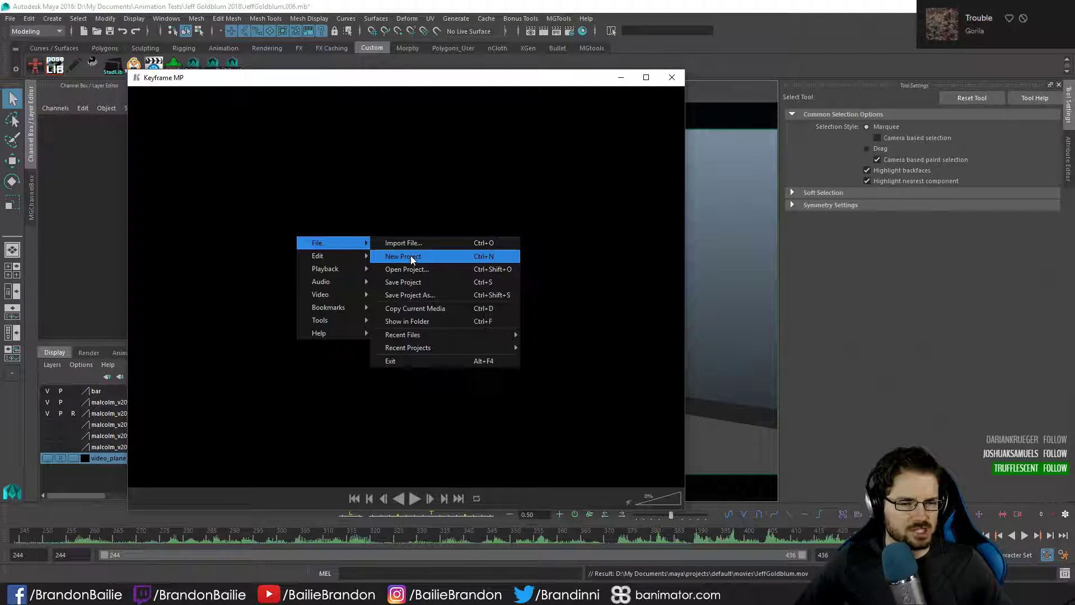
mouse_move(425, 334)
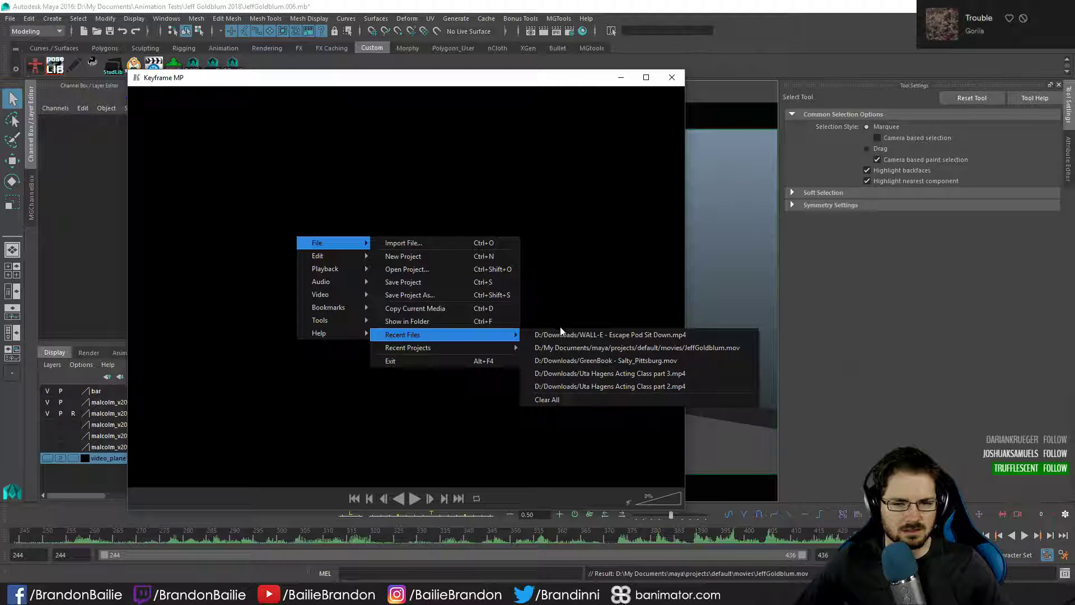
left_click(574, 347)
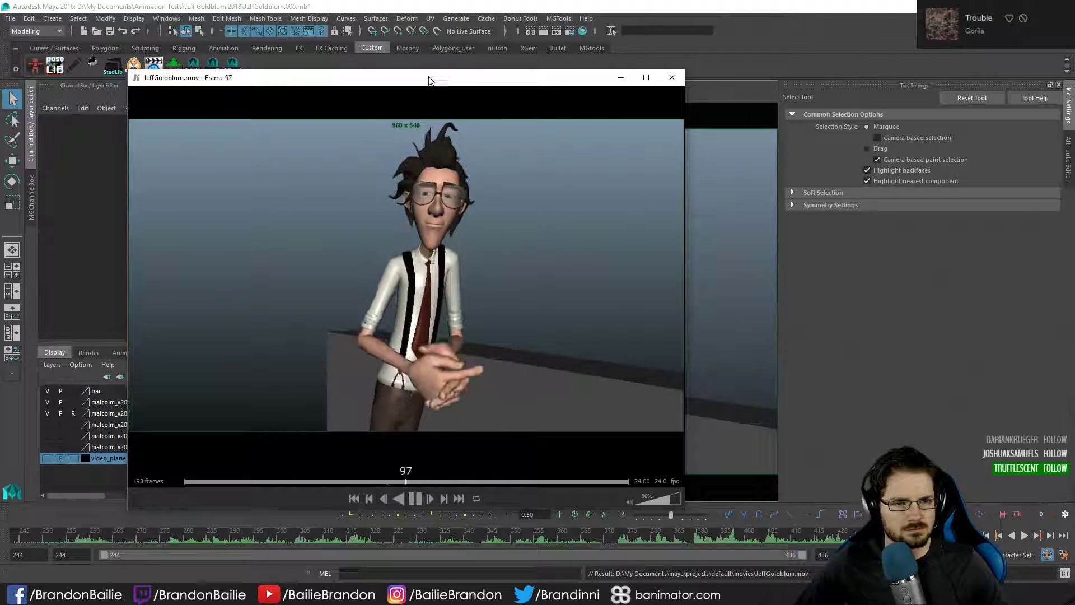
double_click(428, 80)
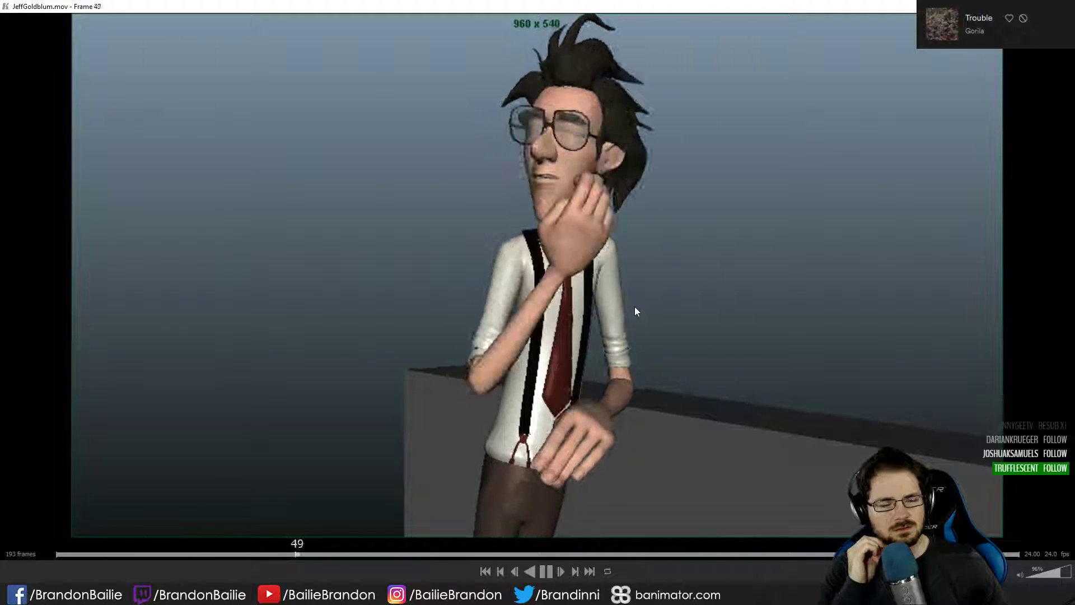
- Pause the clip and scrub back through the raised-hand gesture to frame 21
key("space")
left_click_drag(435, 268, 342, 268)
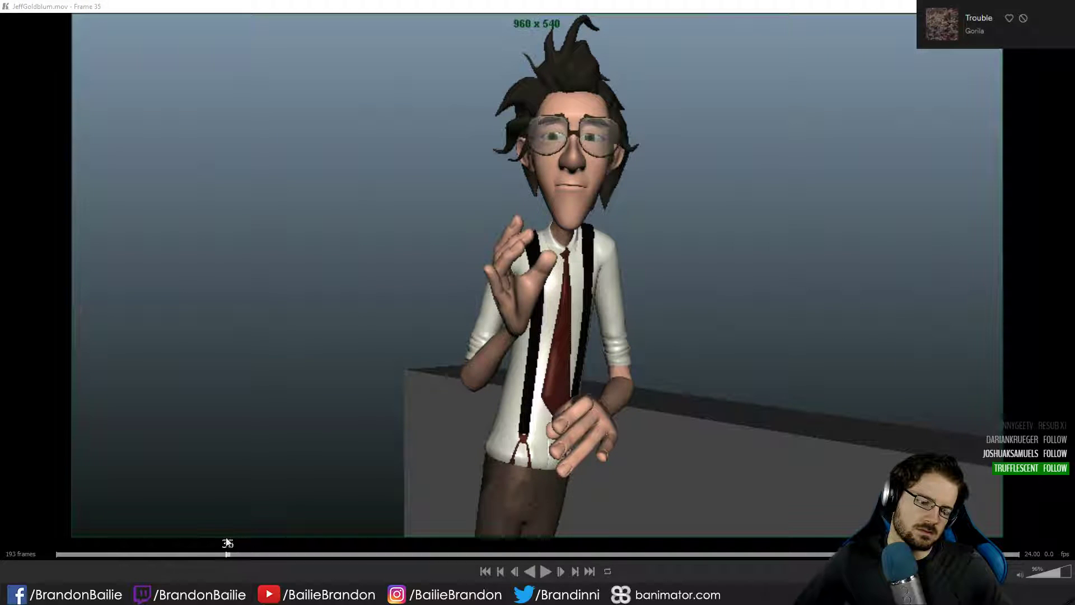
left_click_drag(227, 542, 3, 529)
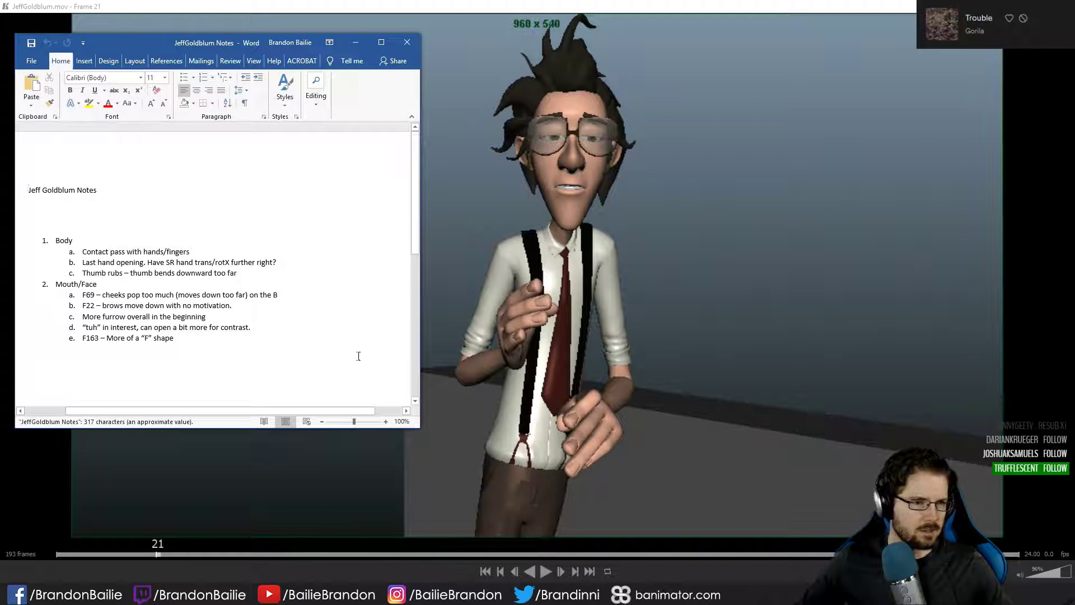
- Maximize the JeffGoldblum Notes document in Word and set all of its text to 18 pt
left_click_drag(247, 43, 533, 53)
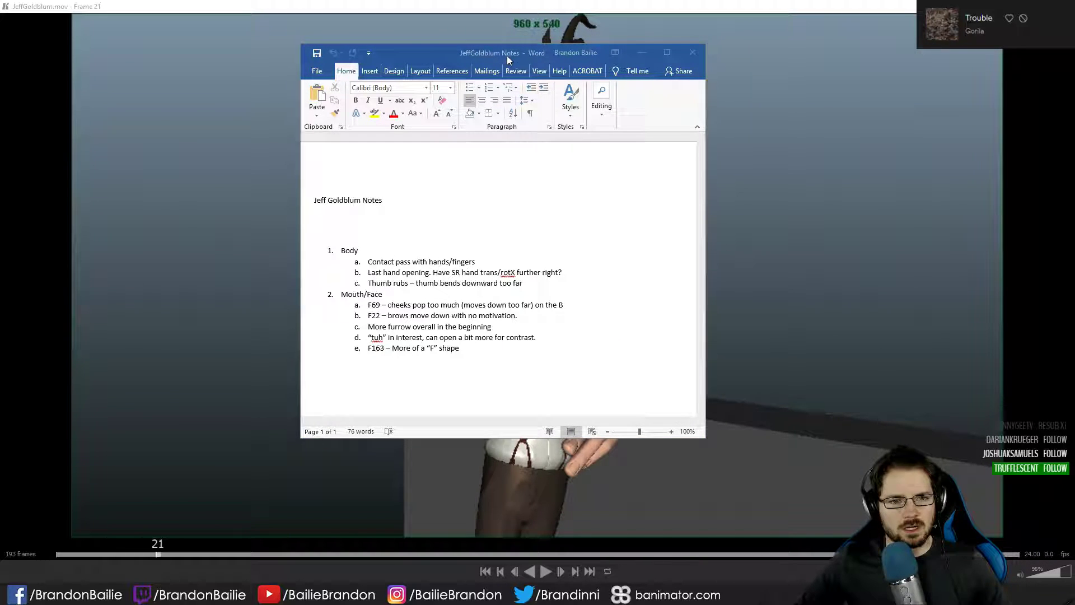
left_click_drag(506, 56, 597, 52)
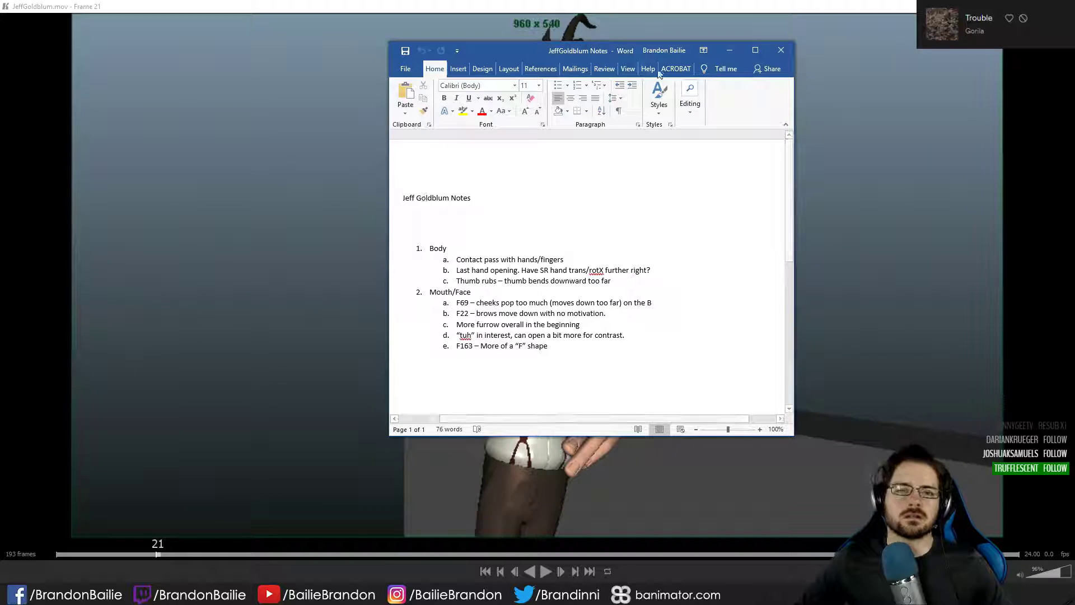
double_click(635, 55)
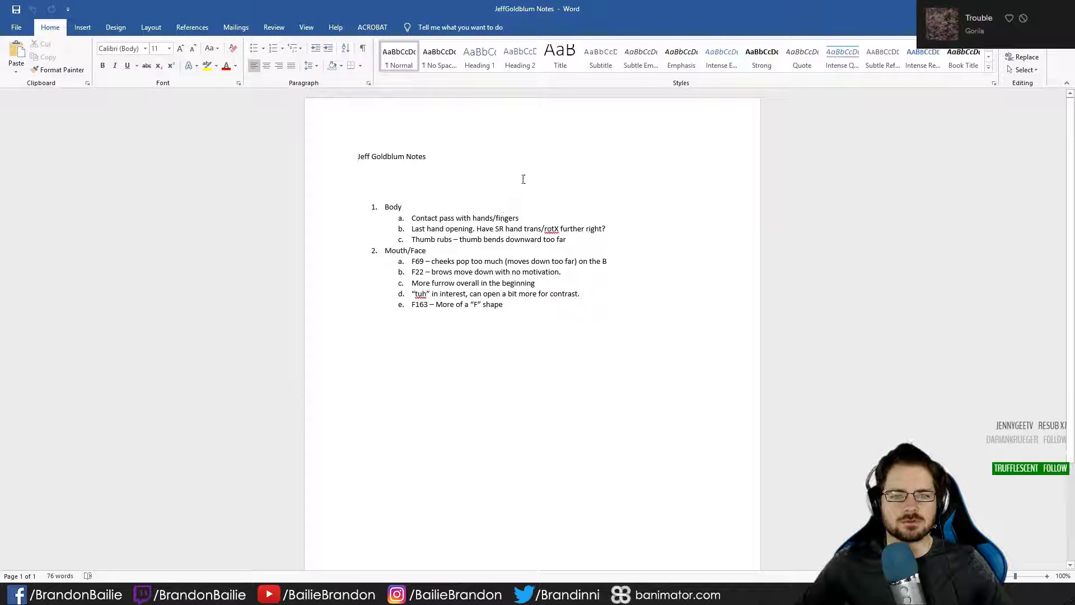
left_click_drag(520, 311, 360, 155)
left_click(169, 49)
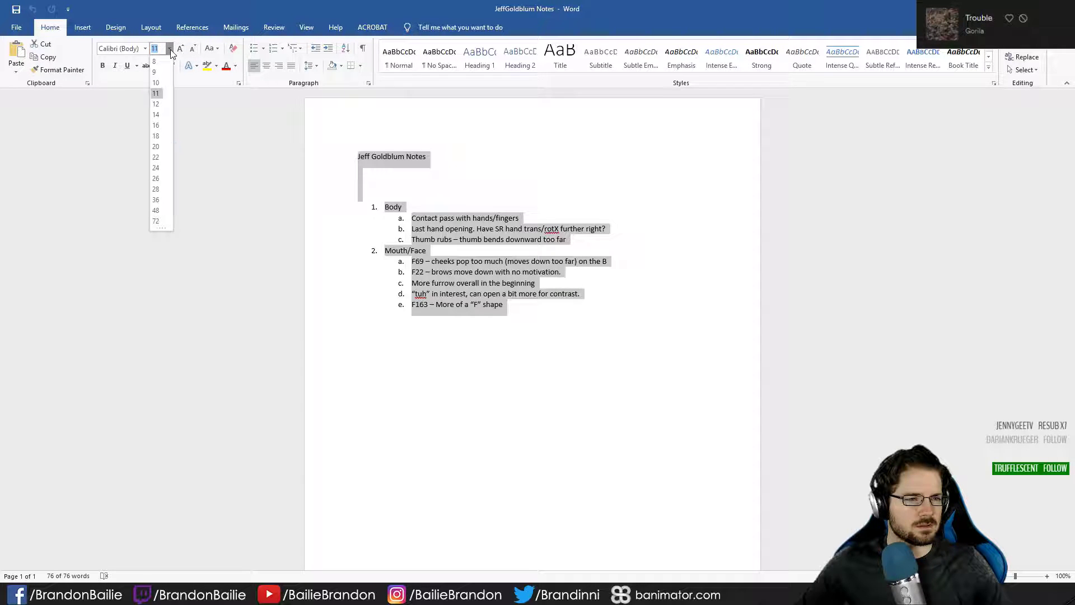
left_click(158, 136)
left_click(643, 161)
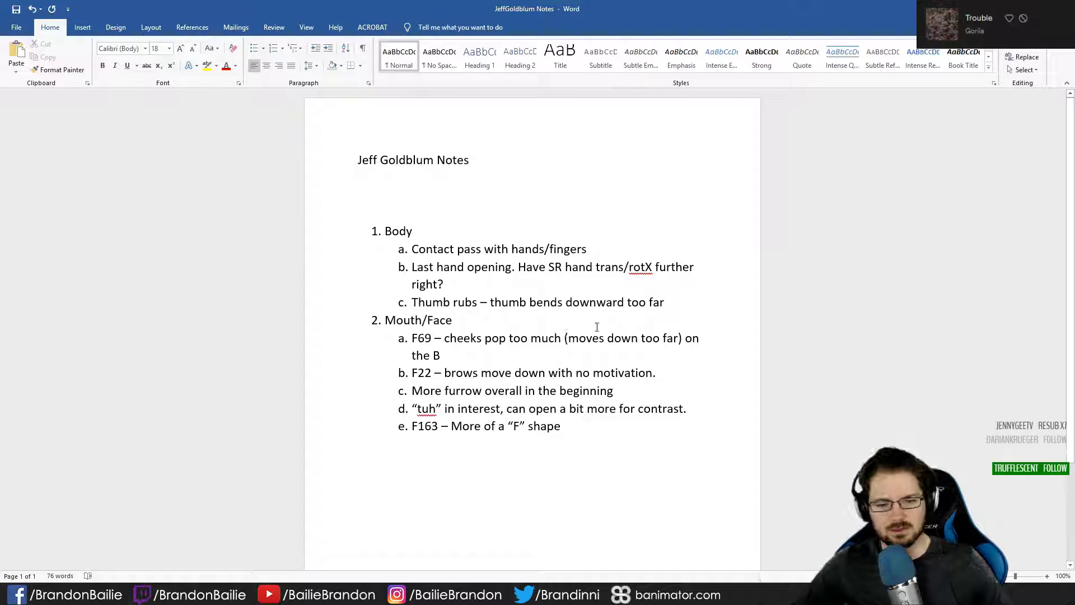
- Return to Keyframe MP, rewind the clip to frame 1, and play it through, pausing at frame 136
key("alt+Tab")
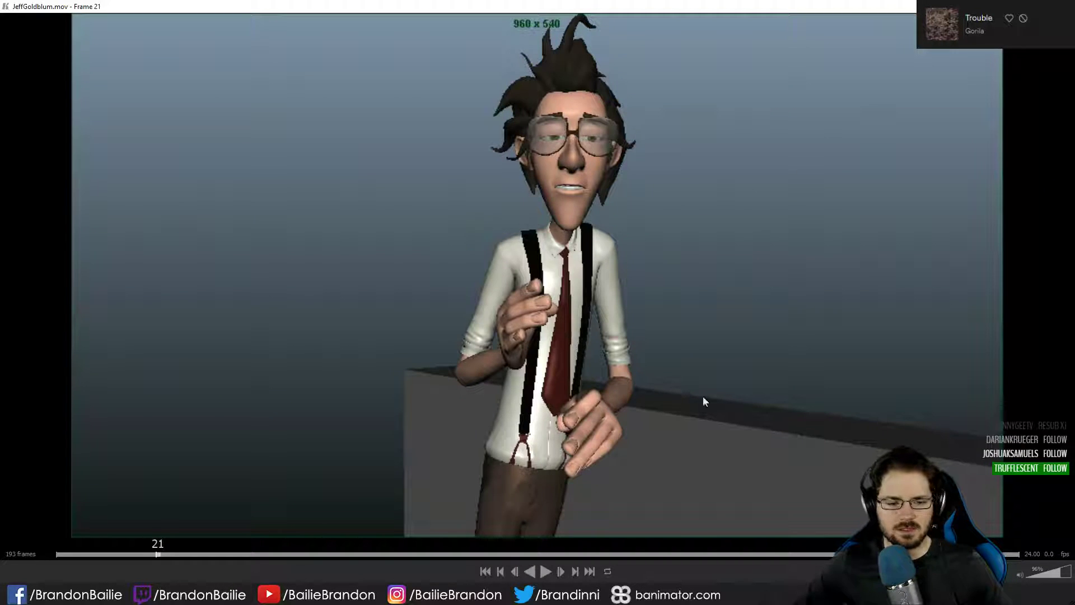
left_click_drag(703, 398, 550, 419)
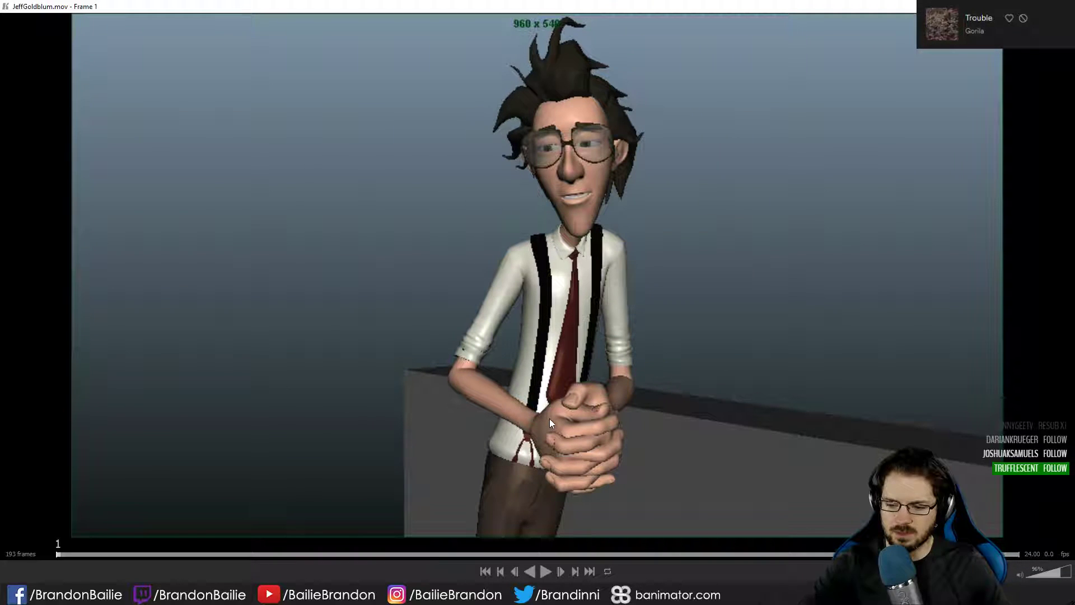
key("space")
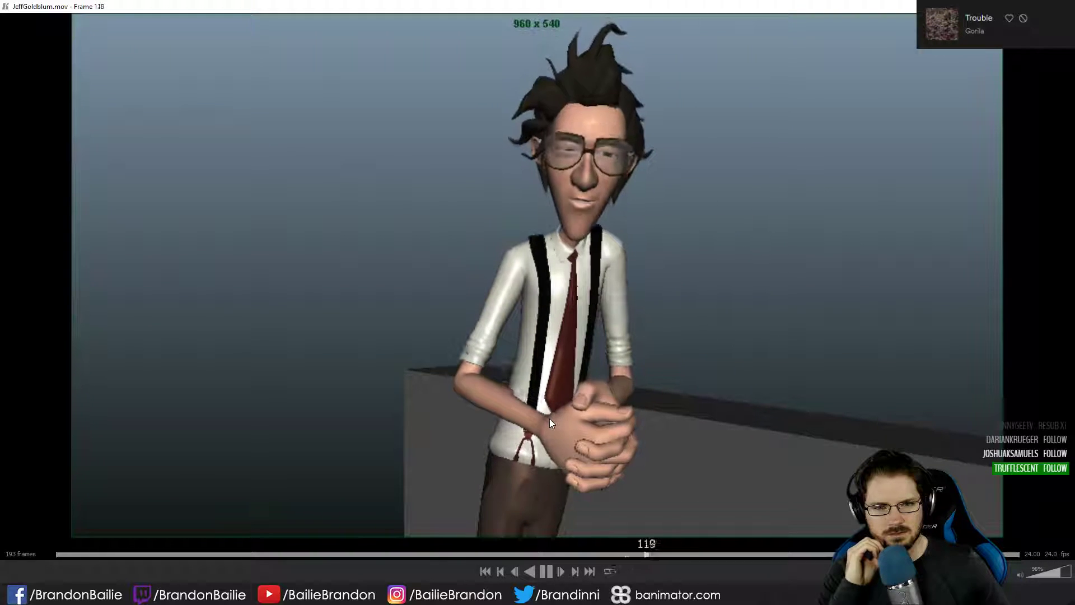
key("space")
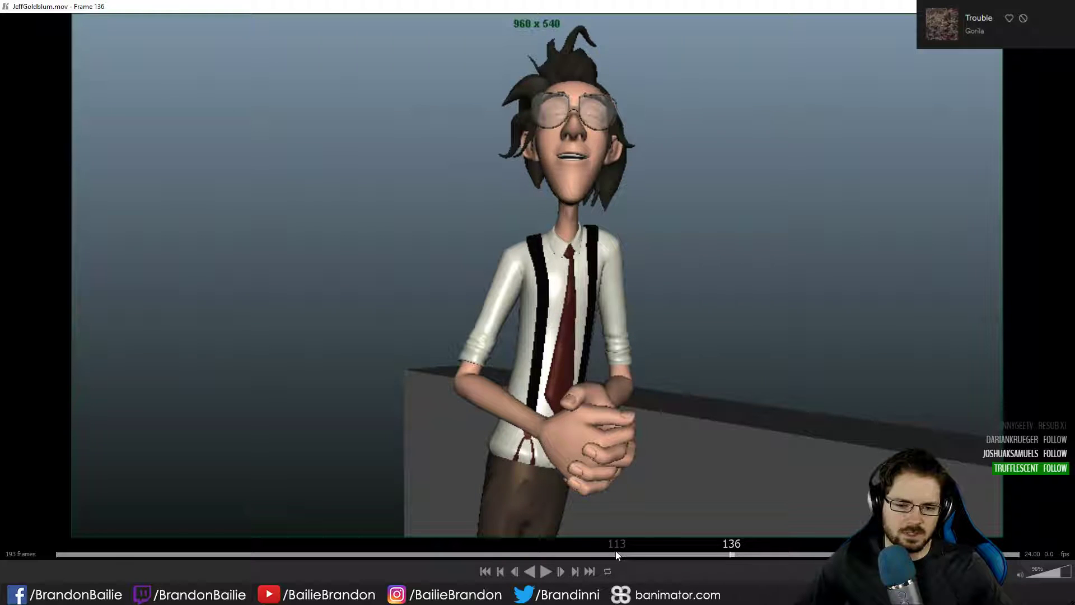
- Replay the clasped-hands section from frames 113 and 101, let the clip loop round, and pause at frame 12
mouse_move(616, 555)
left_mouse_down()
mouse_move(555, 562)
mouse_move(628, 556)
left_mouse_up()
key("space")
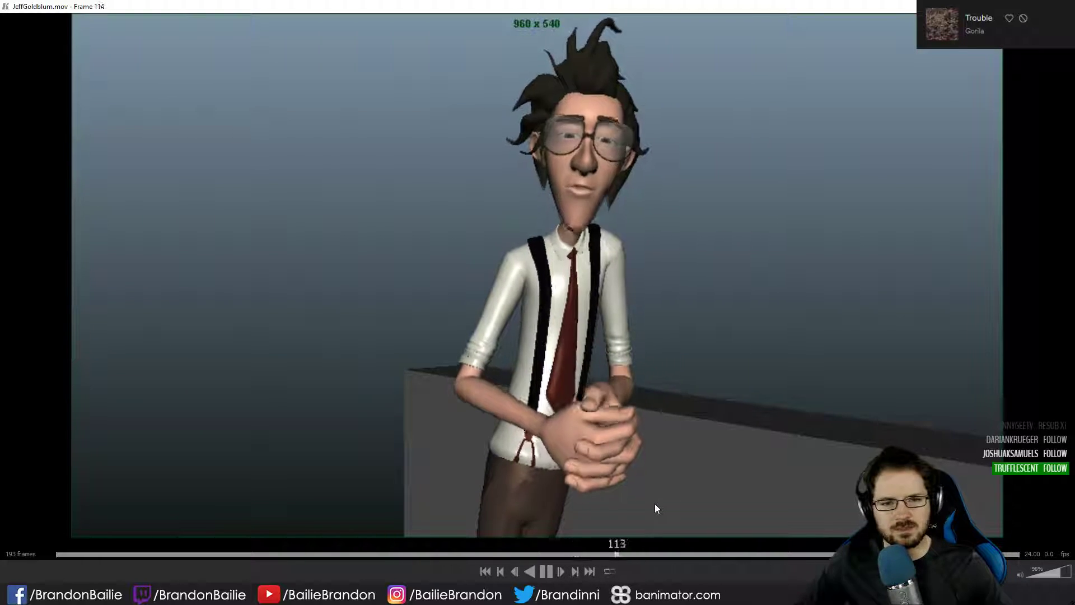
key("space")
left_click(566, 555)
key("space")
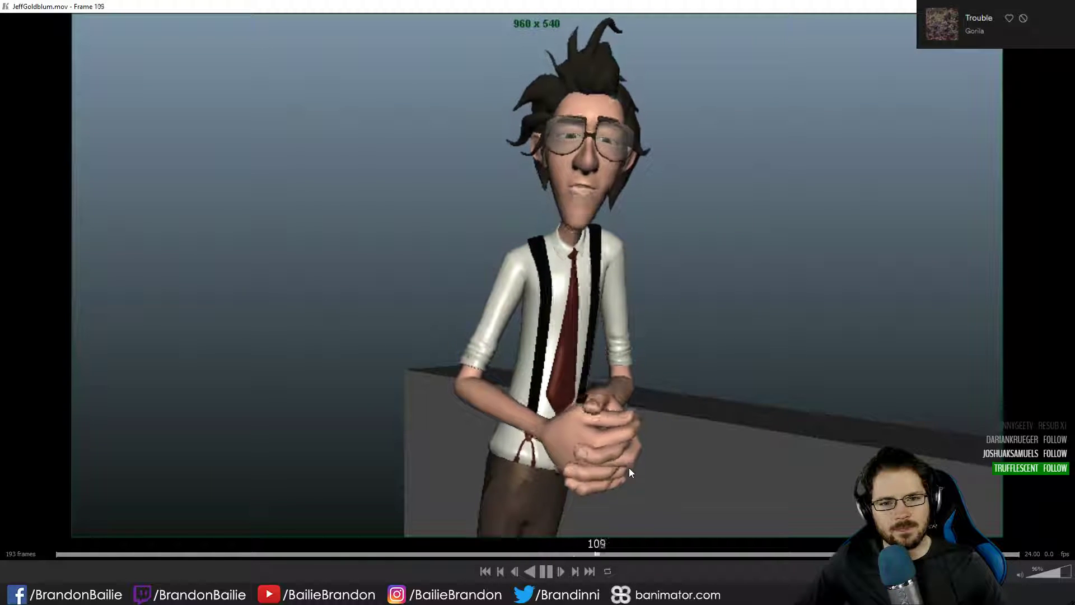
key("space")
left_click(557, 555)
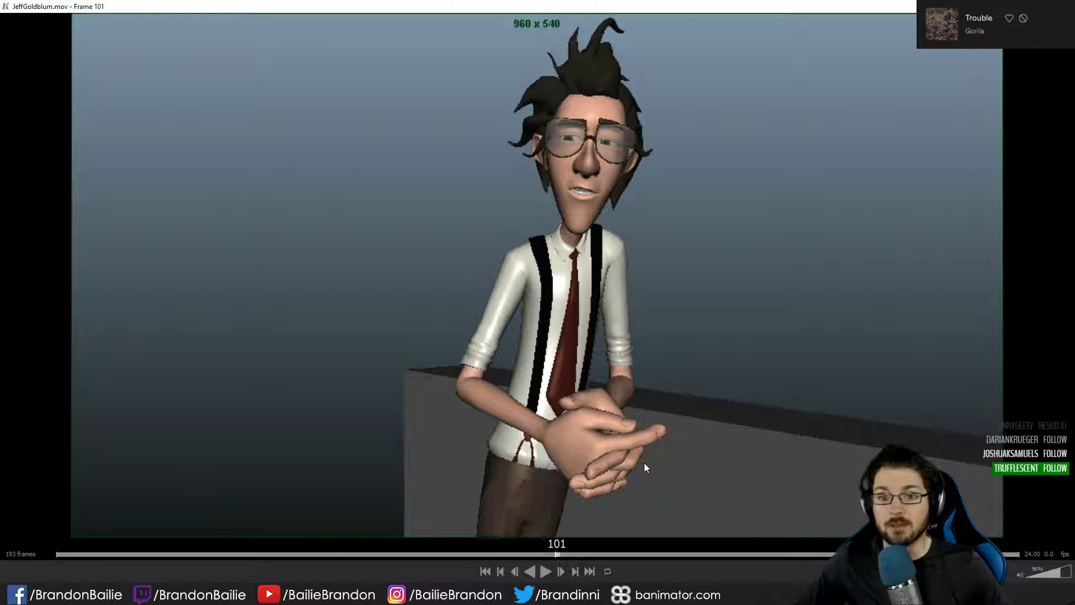
key("space")
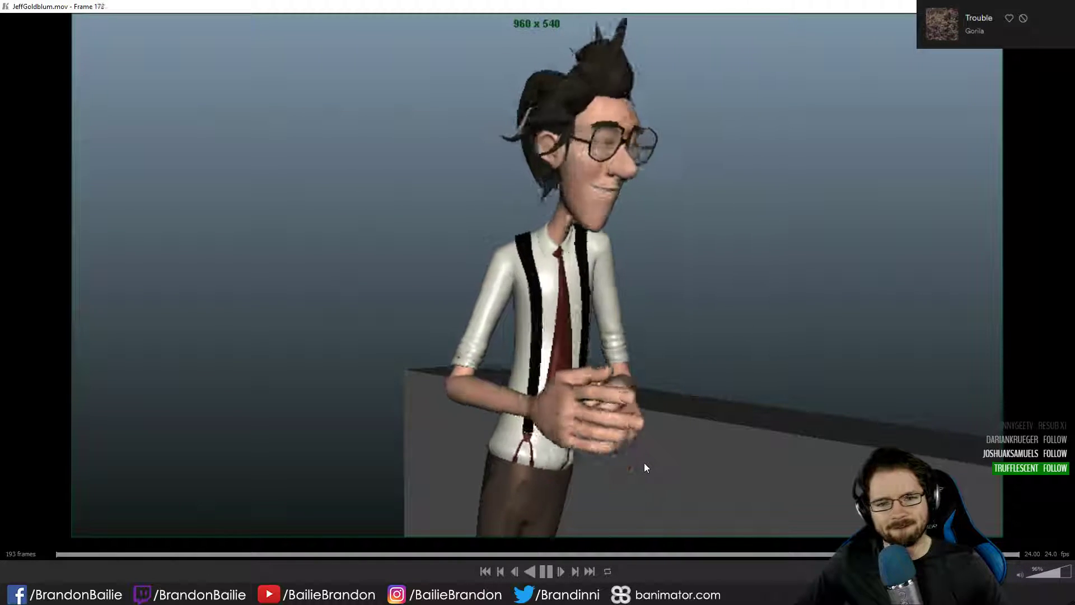
key("space")
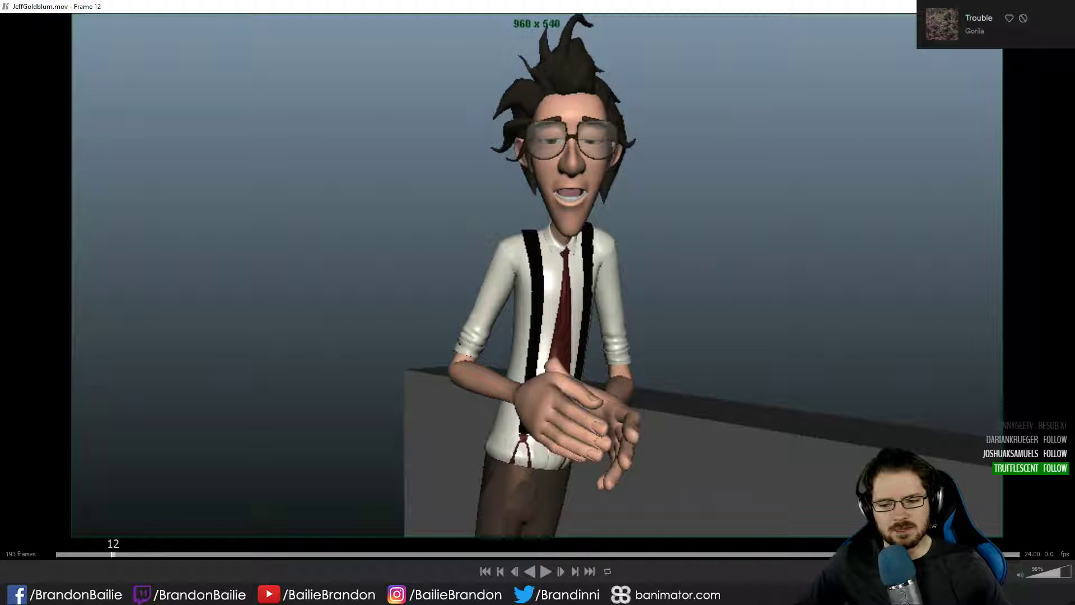
- Jump to the end of the clip around frame 185, check its final pointing pose, and play on through the loop
left_click(985, 554)
mouse_move(986, 553)
left_mouse_down()
mouse_move(889, 554)
mouse_move(970, 553)
left_mouse_up()
key("Right")
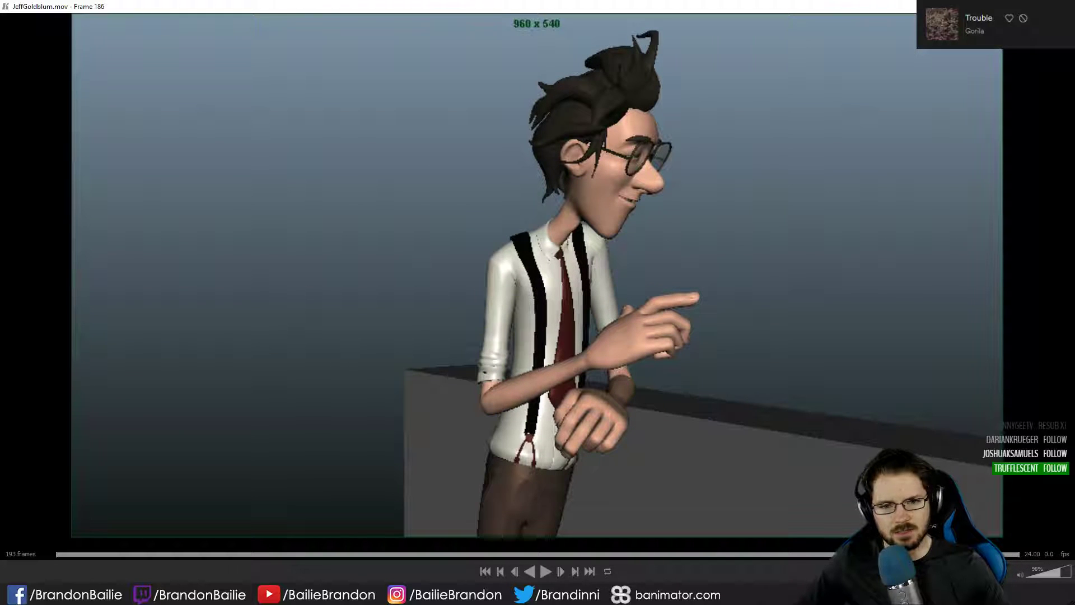
key("Left")
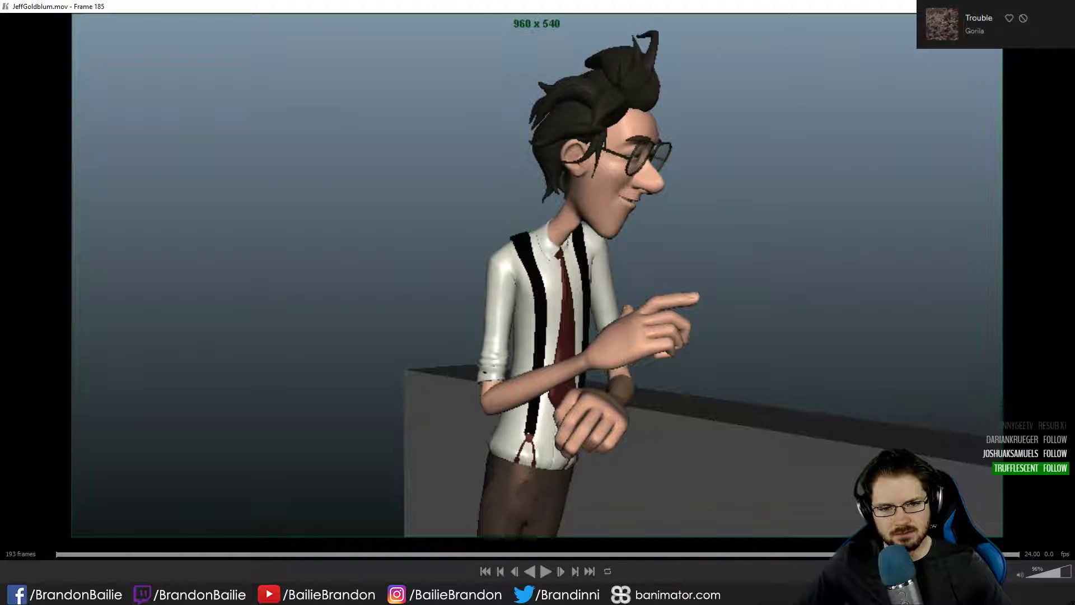
key("space")
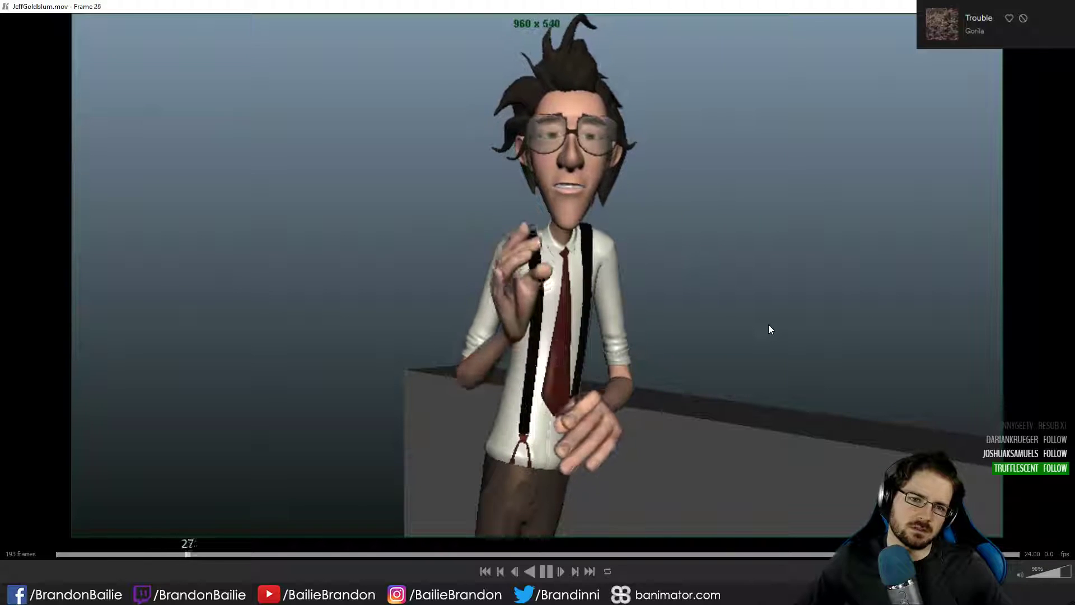
- Scrub back to frame 14 and step back and forth through the neighbouring frames to examine the blink
left_click_drag(690, 353, 420, 358)
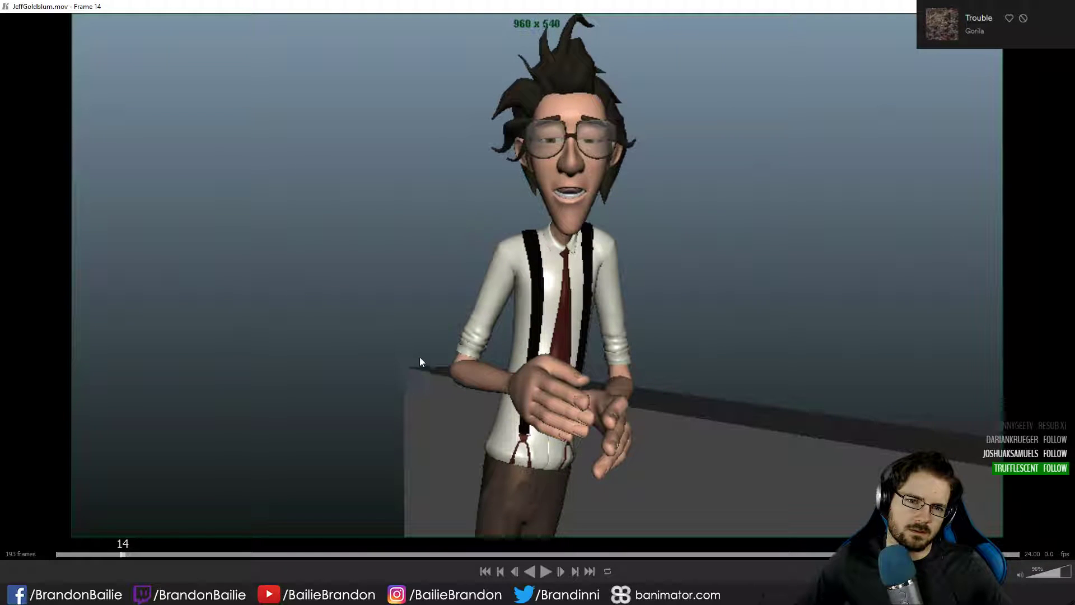
key("Right")
key("Right")
key("Right")
key("Right")
key("Right")
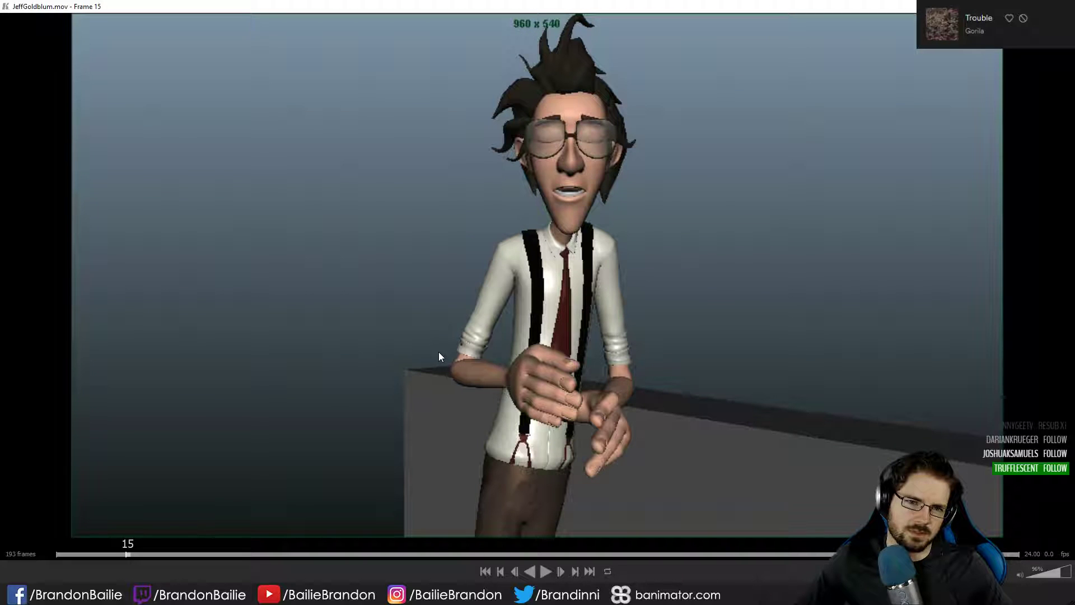
key("Left")
key("Left")
key("Left")
key("Left")
key("Left")
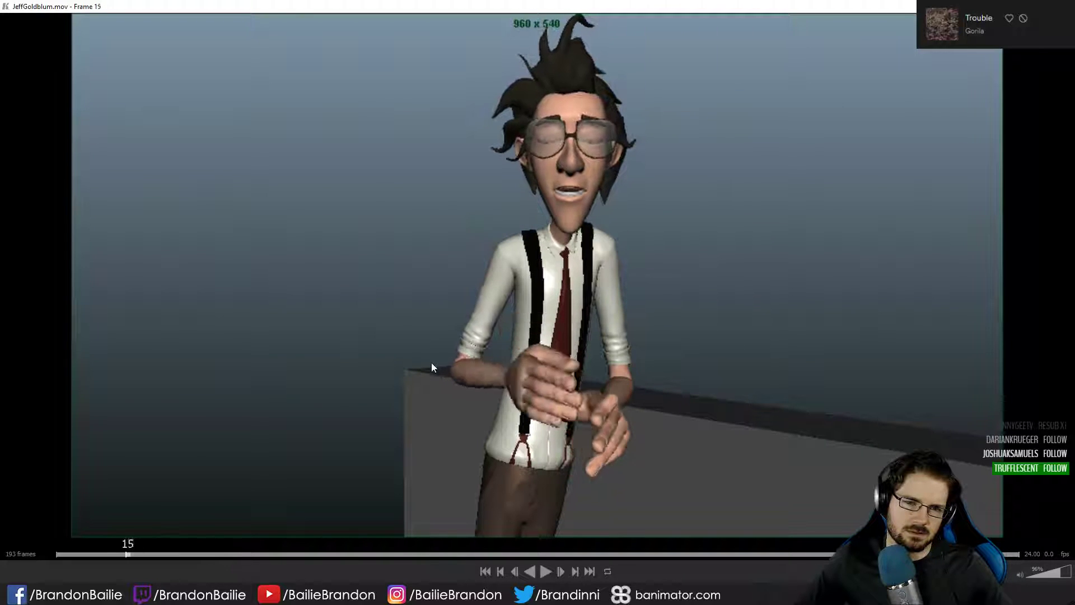
left_click_drag(436, 357, 439, 357)
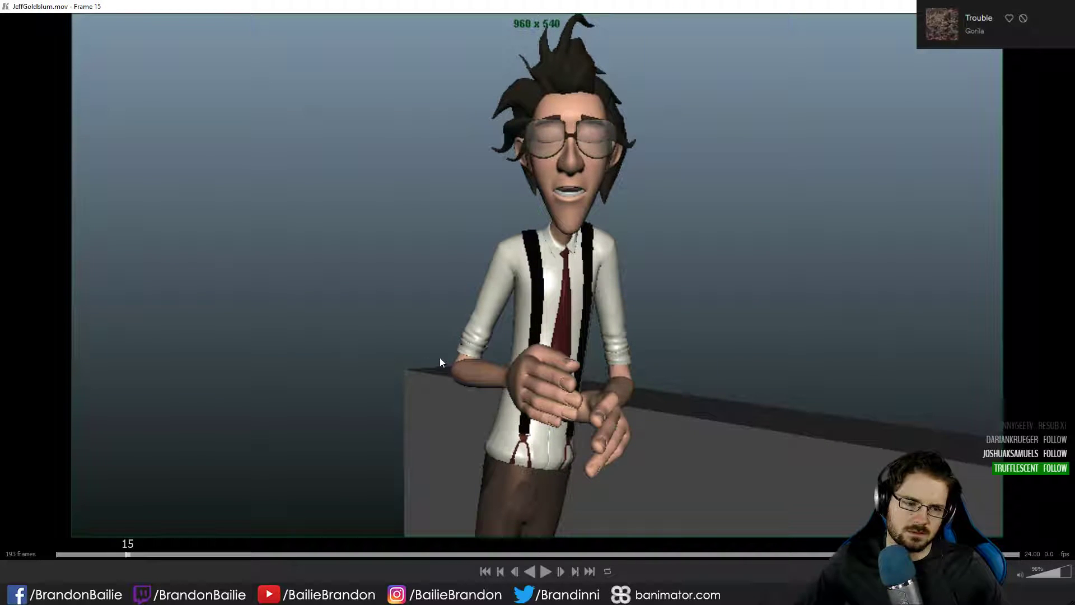
- Switch to Maya, open the AnimSchoolPicker, and dock it as a tab alongside the Attribute Editor and Tool Settings
left_click_drag(608, 4, 1074, 163)
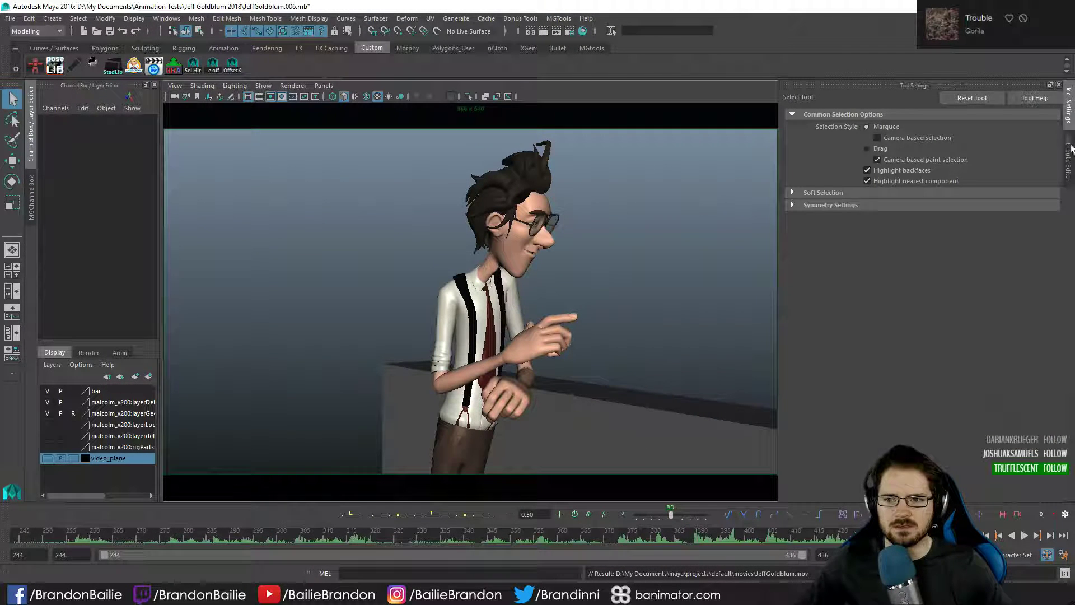
left_click(1070, 150)
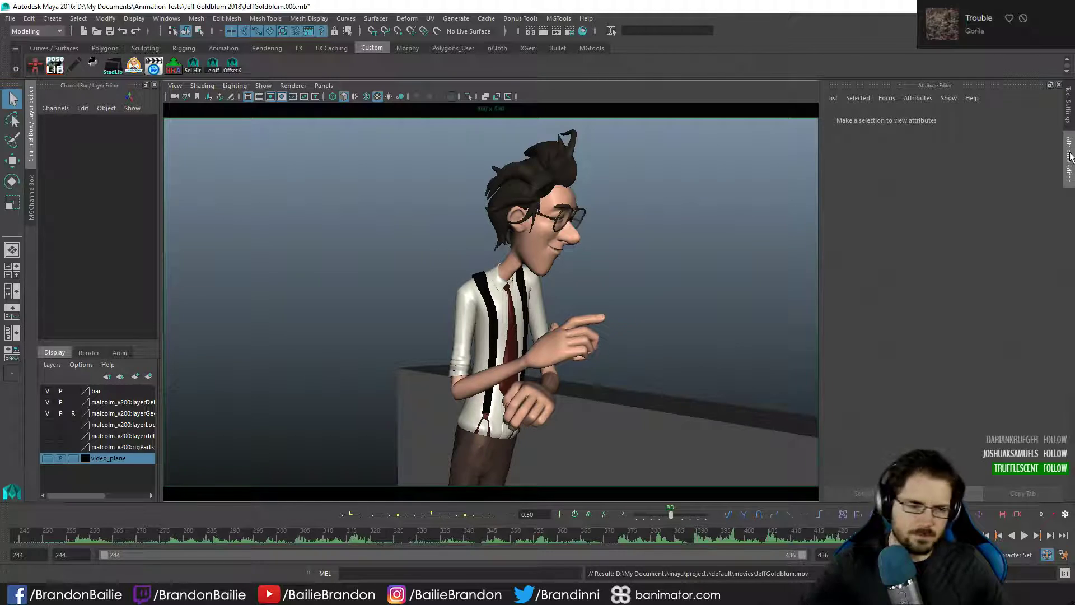
left_click(135, 66)
left_click_drag(932, 83, 675, 108)
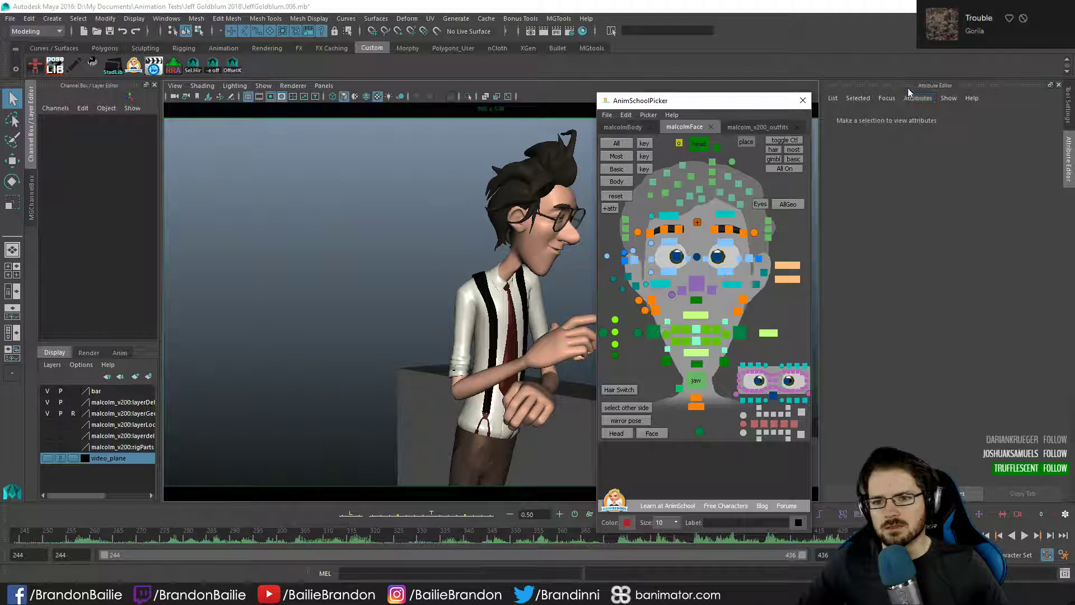
double_click(705, 96)
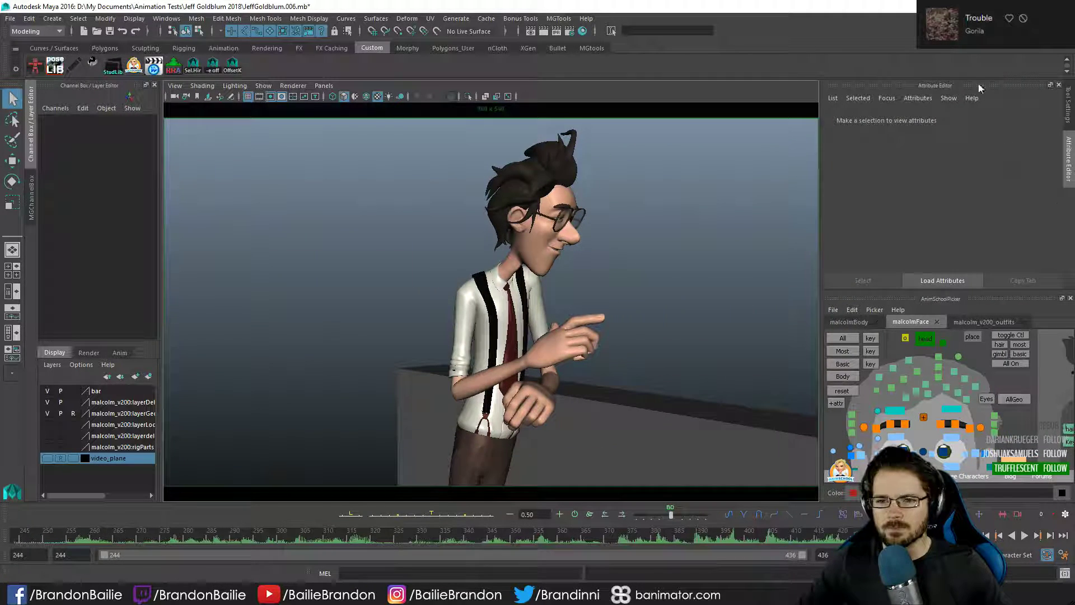
double_click(978, 85)
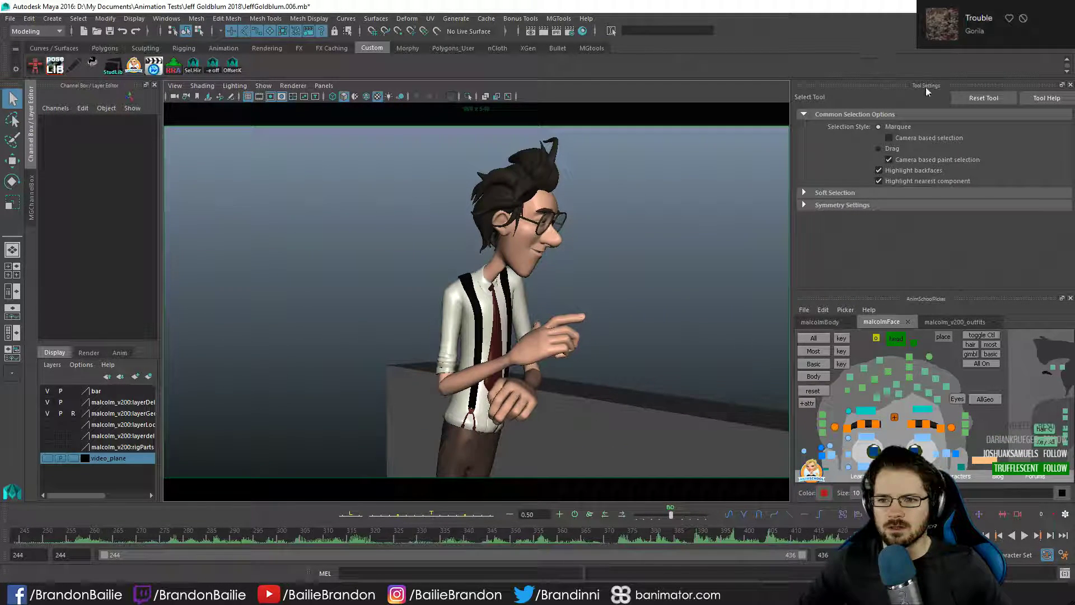
left_click_drag(926, 87, 1010, 196)
key("ctrl+a")
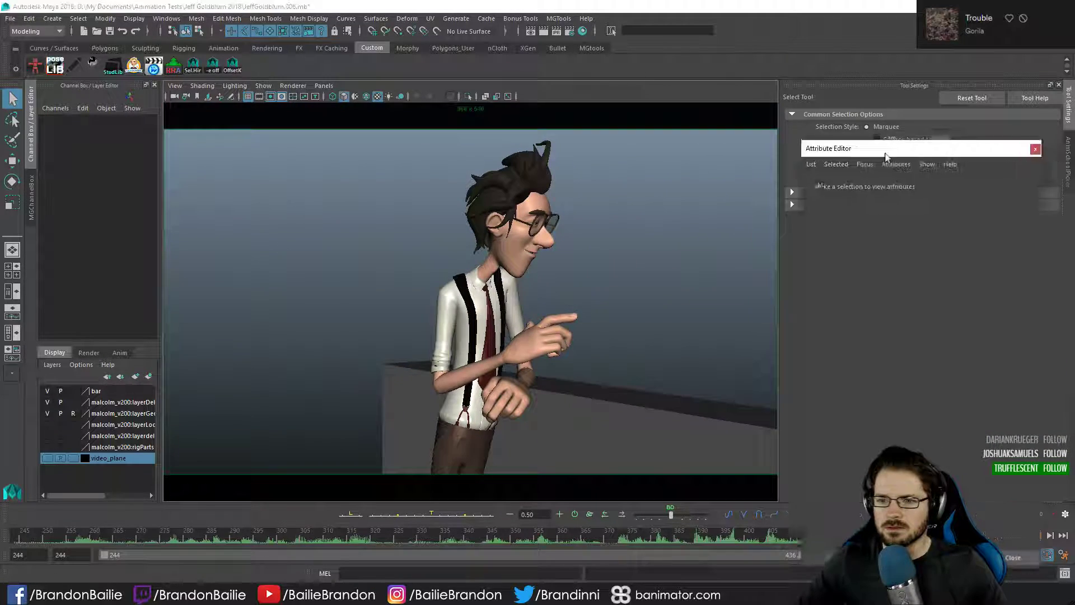
left_click_drag(887, 155, 896, 140)
left_click(1068, 221)
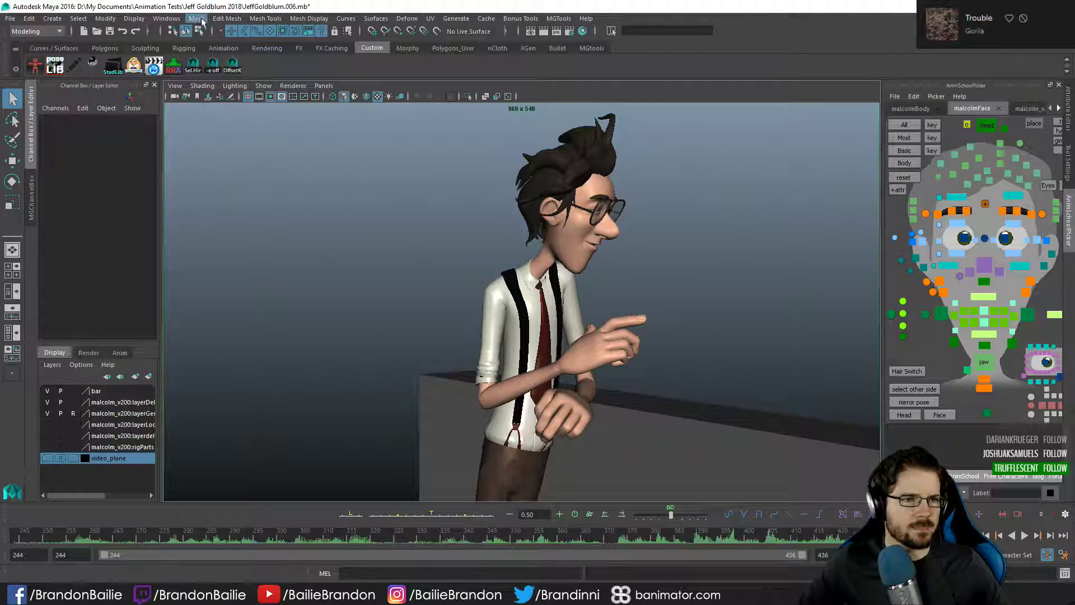
- Add the Studio Library to the docked tabs and bring the AnimSchoolPicker back in front
left_click(167, 19)
left_click(167, 19)
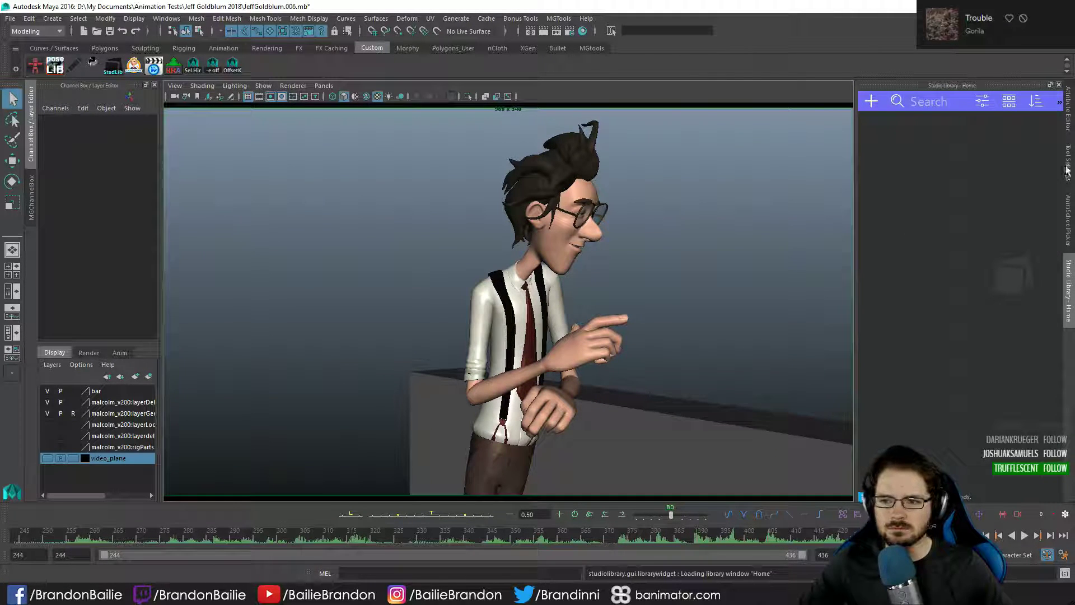
left_click(1067, 210)
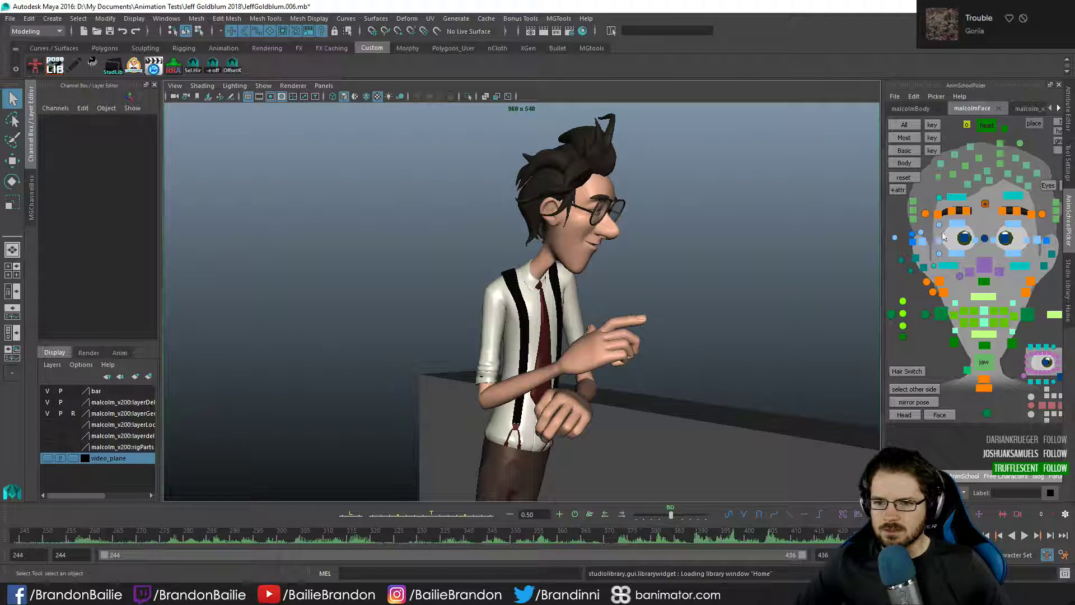
- Select the upper eyelid controls, go to frame 256 of the blink, and set the tween mode to Blend To Neighbors
left_click(965, 229)
key(".")
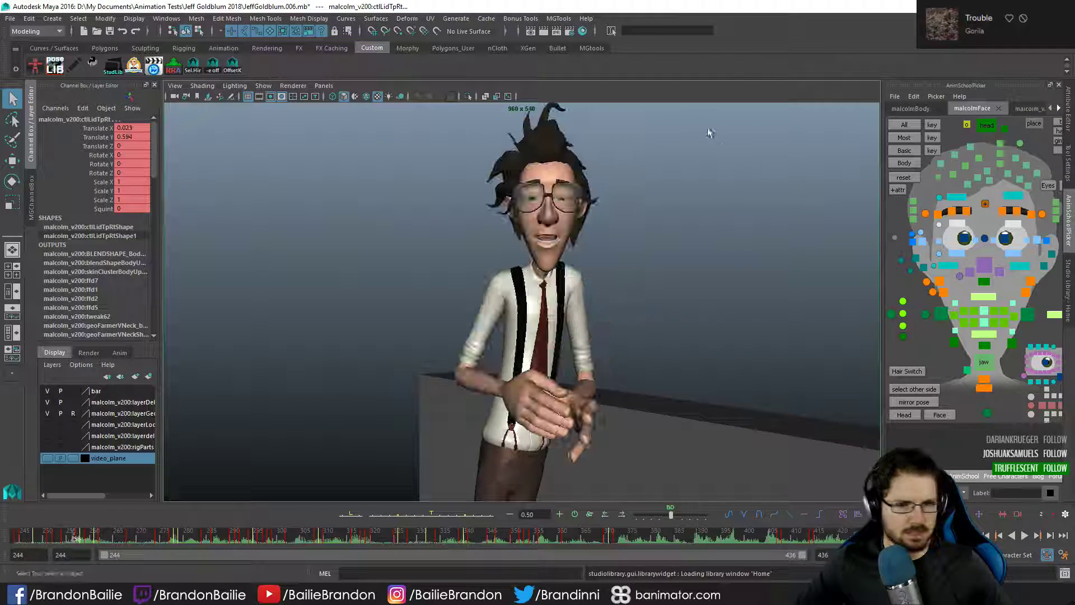
key(".")
key(".")
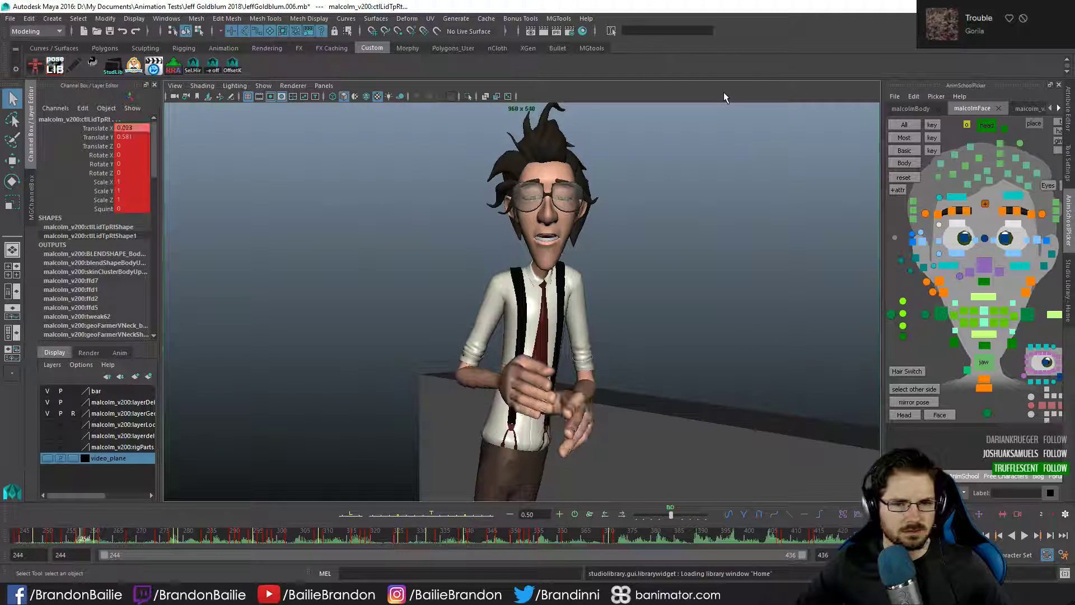
key(".")
key(".")
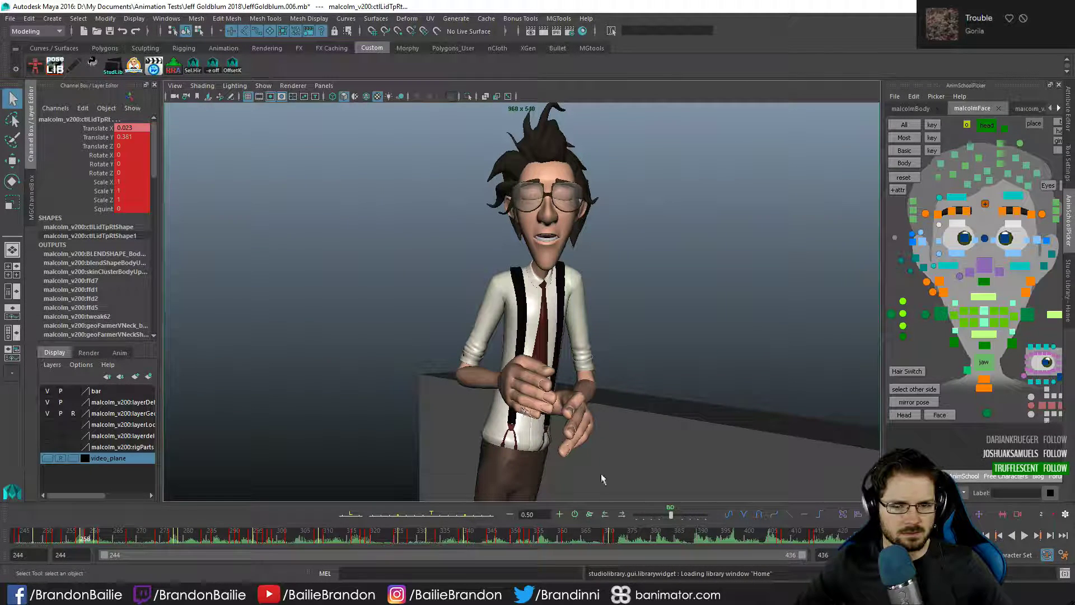
right_click(670, 512)
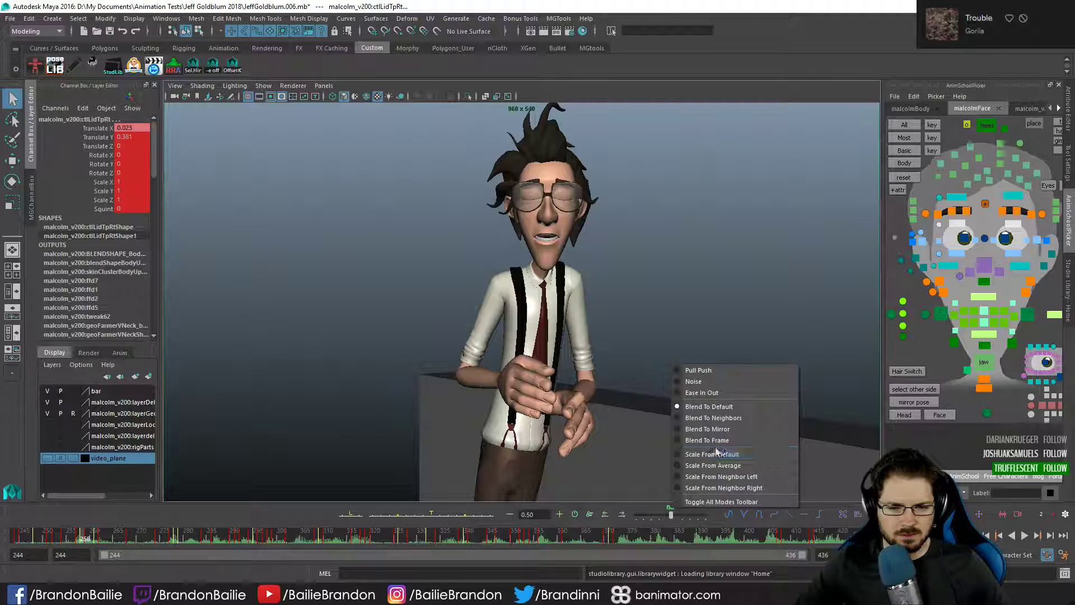
left_click(714, 417)
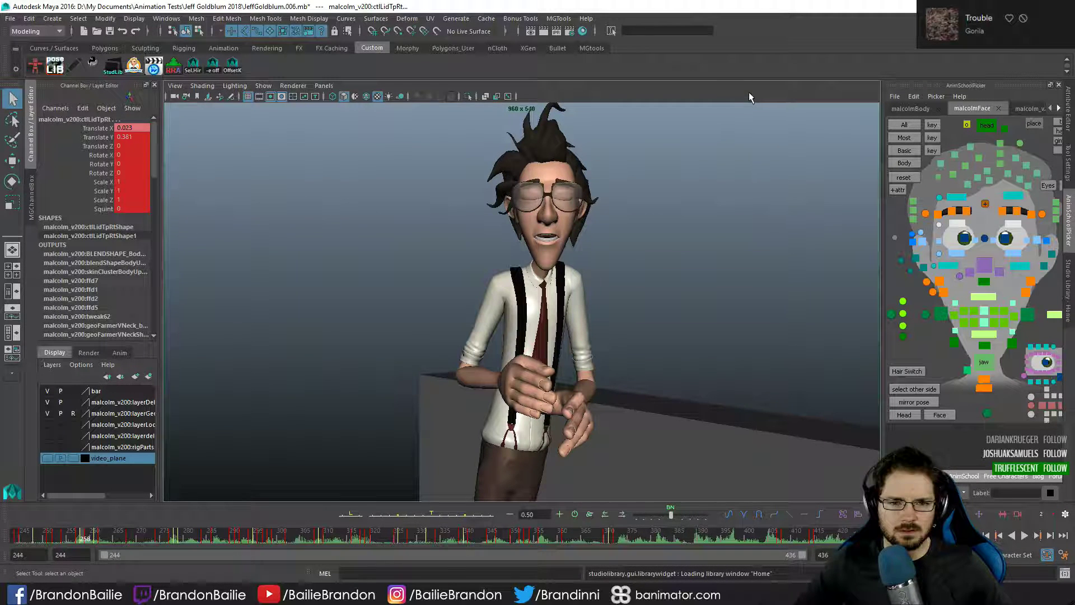
- Compare the frames around 256 and blend the eyelid key there towards its neighbour to smooth the blink
key("alt+period")
key("alt+comma")
key("alt+comma")
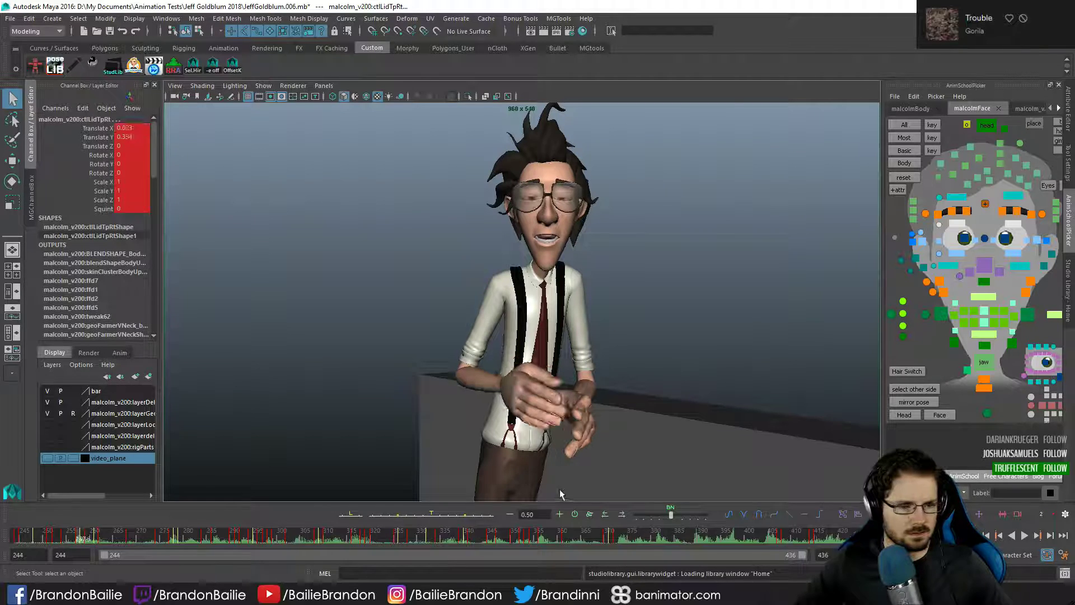
key("alt+period")
key("alt+comma")
key("alt+period")
key("alt+period")
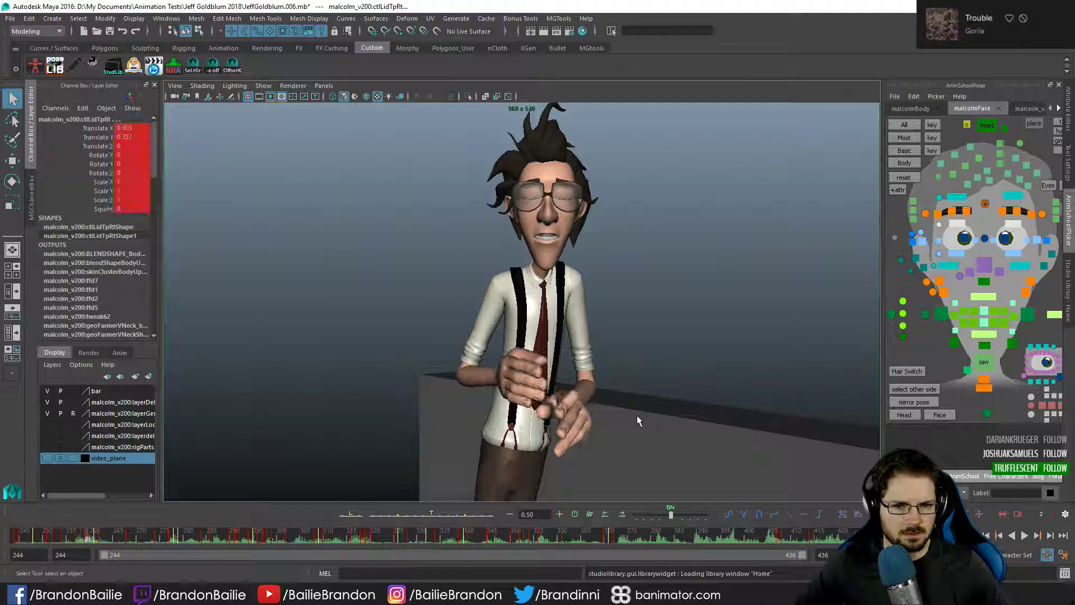
key("alt+comma")
left_click_drag(671, 514, 686, 519)
- Step back and forth through the blink and the raised-hand gesture, and play the timeline to check the eyelid timing
key("alt+period")
key("alt+period")
key("alt+period")
key("alt+period")
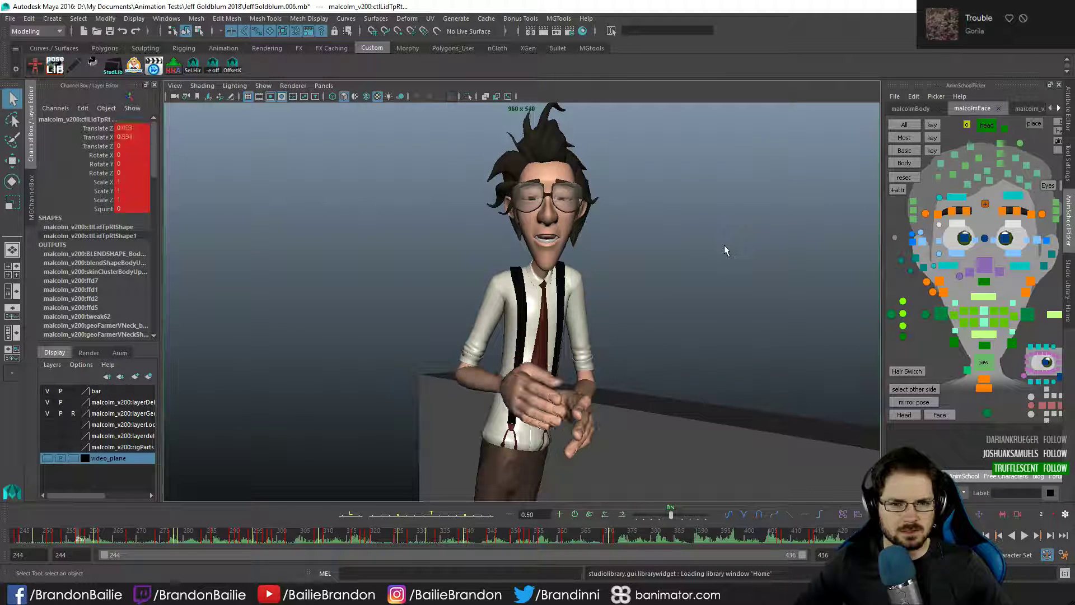
key("alt+comma")
key("alt+comma")
key("alt+comma")
key("alt+comma")
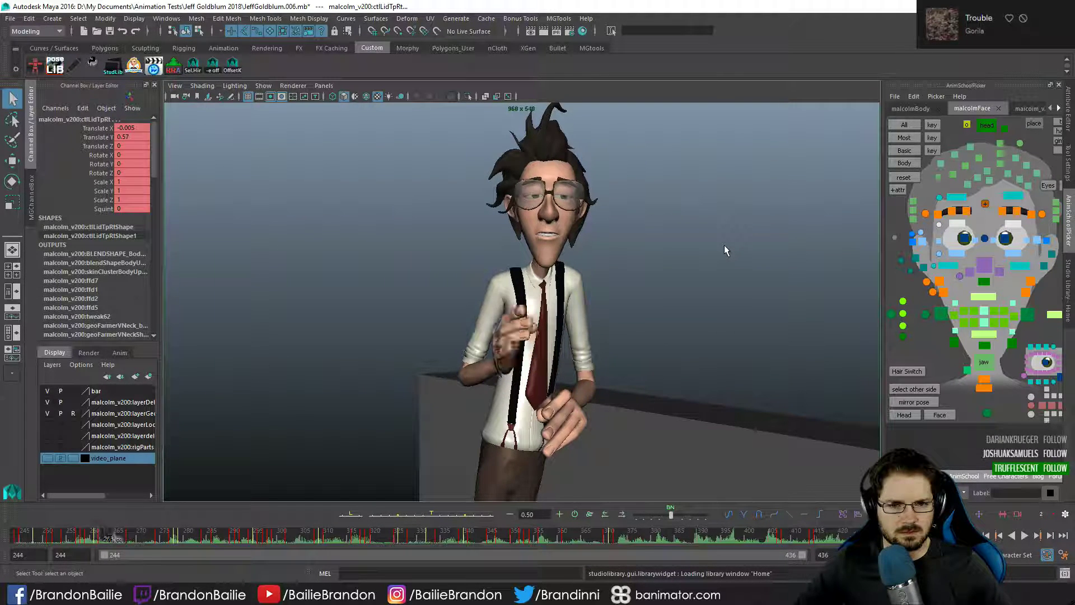
key("alt+period")
key("alt+period")
key("alt+period")
key("alt+period")
key("alt+period")
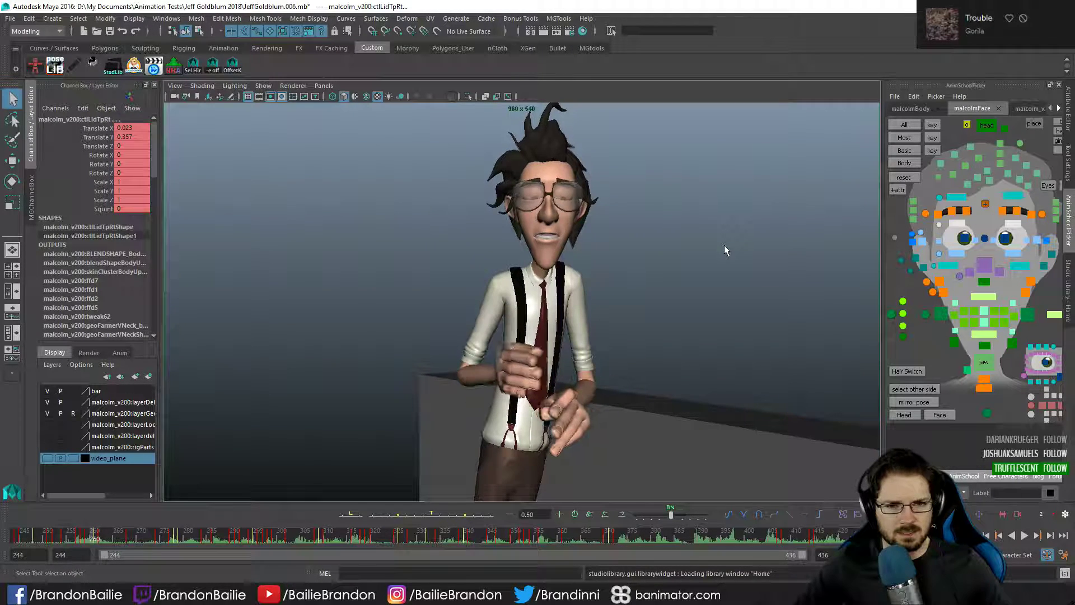
key("alt+comma")
key("alt+comma")
key("alt+comma")
key("alt+comma")
key("alt+comma")
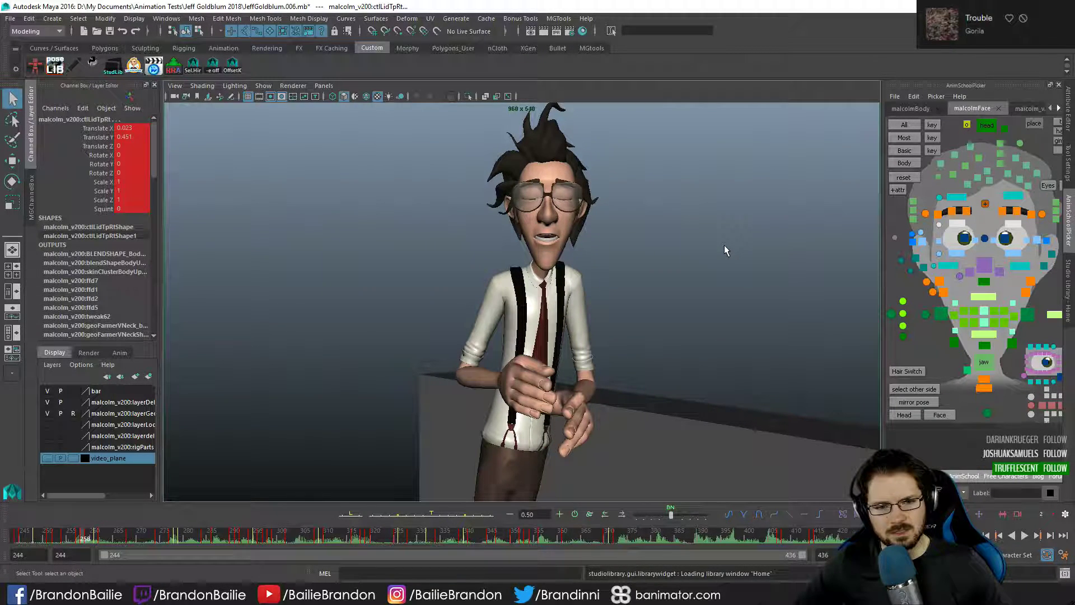
key("alt+period")
key("alt+period")
key("alt+period")
key("alt+period")
key("alt+period")
key("alt+period")
key("alt+period")
key("alt+period")
key("alt+period")
key("alt+period")
key("alt+period")
key("alt+period")
key("alt+period")
key("alt+period")
key("alt+period")
key("alt+period")
key("alt+period")
key("alt+period")
key("alt+period")
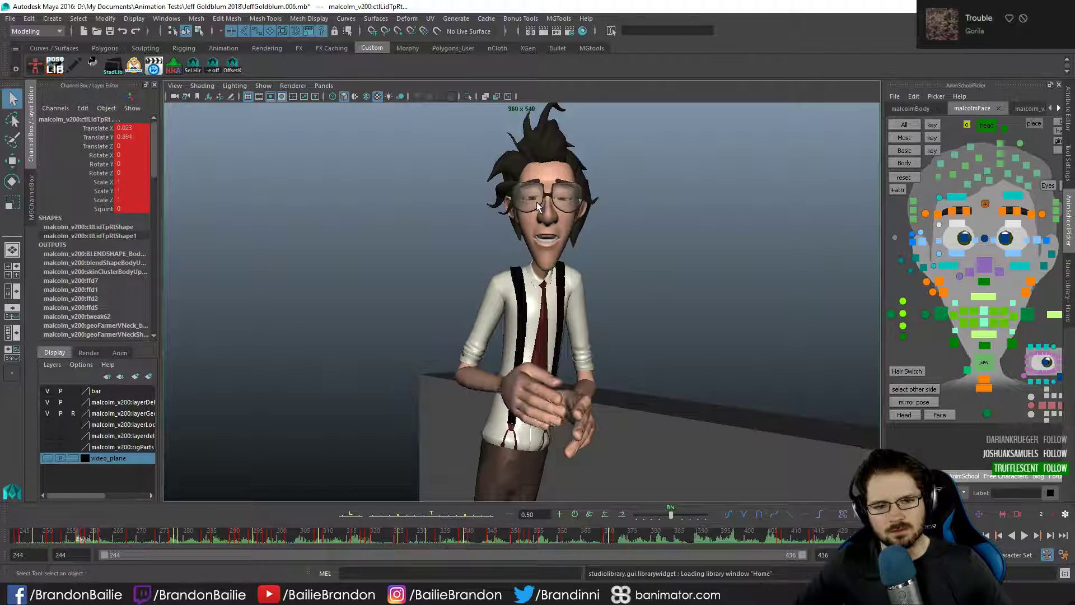
key("alt+comma")
key("alt+comma")
key("alt+comma")
key("alt+comma")
key("alt+comma")
key("alt+comma")
key("alt+comma")
key("alt+comma")
key("alt+comma")
key("alt+comma")
key("alt+comma")
key("alt+comma")
key("alt+comma")
key("alt+comma")
key("alt+comma")
key("alt+comma")
key("alt+comma")
key("alt+comma")
key("alt+comma")
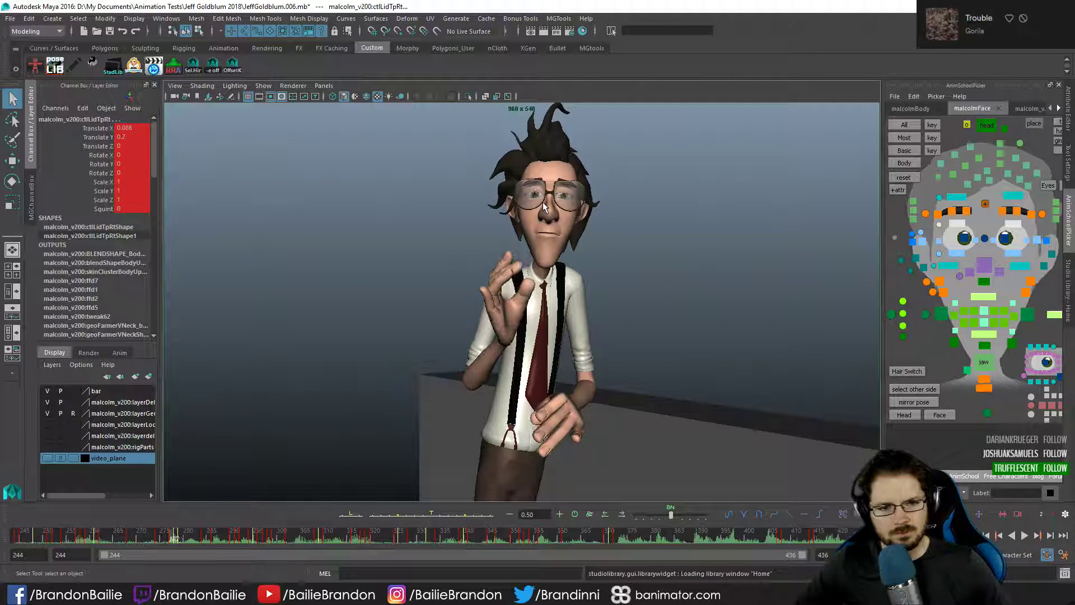
key("alt+v")
key("alt+v")
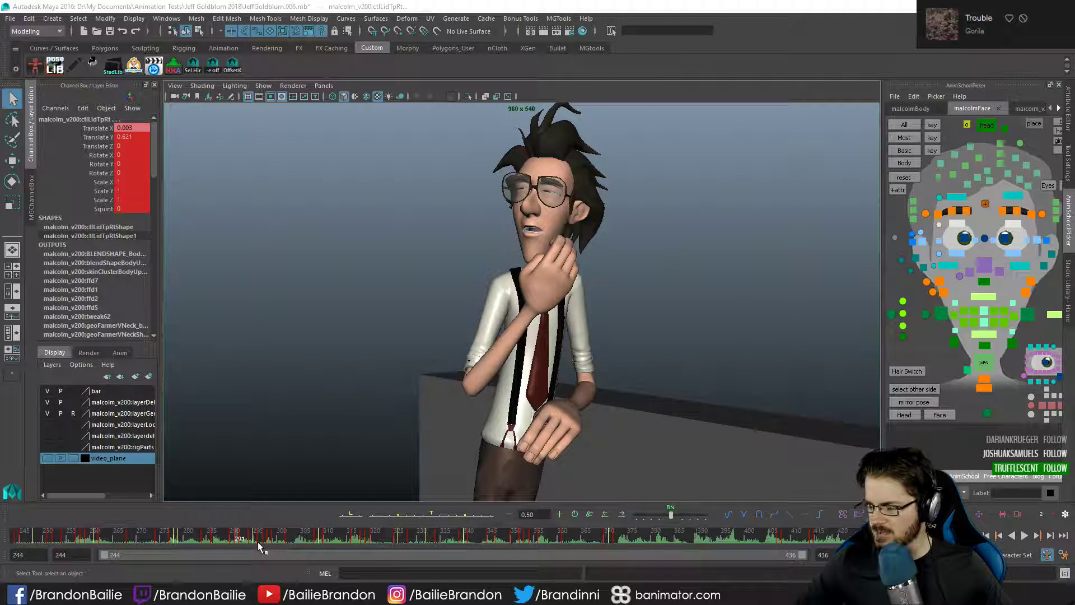
- Turn off the timeline sound and scrub to the hand-on-chin pose at frame 307
left_click_drag(230, 535, 212, 537)
right_click(227, 535)
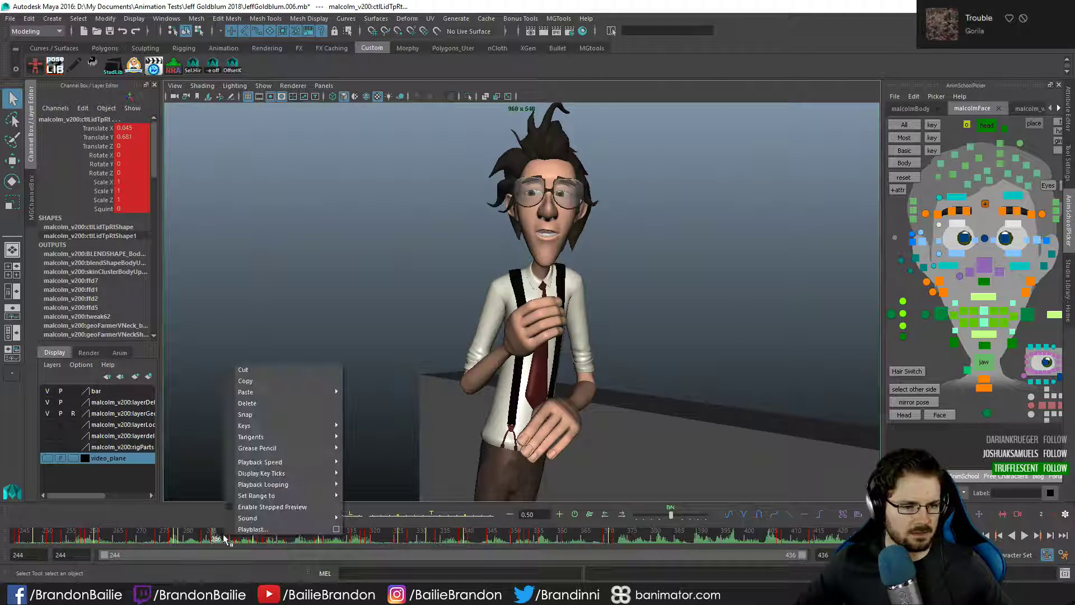
mouse_move(286, 518)
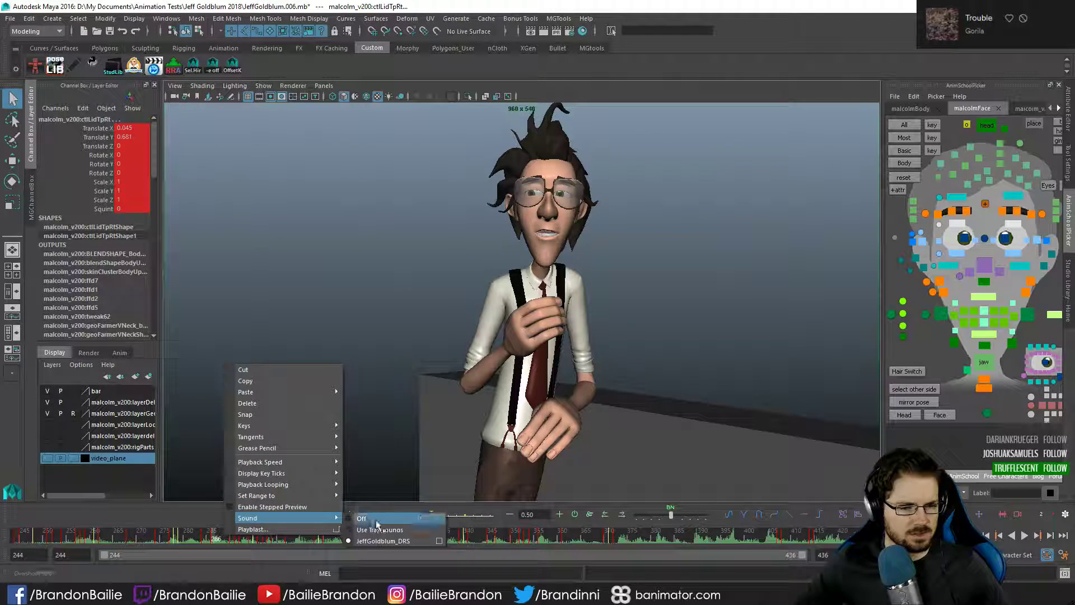
left_click(362, 518)
left_click_drag(216, 541, 314, 551)
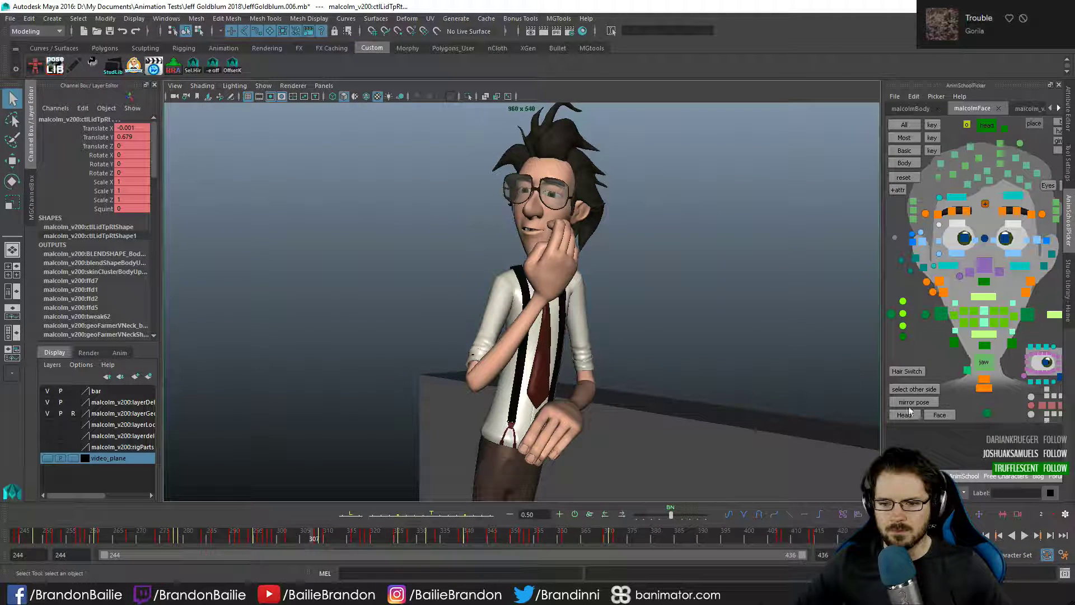
- Select all the mouth controls on the face picker and add the cheek controls on both sides to the selection
left_click(1025, 110)
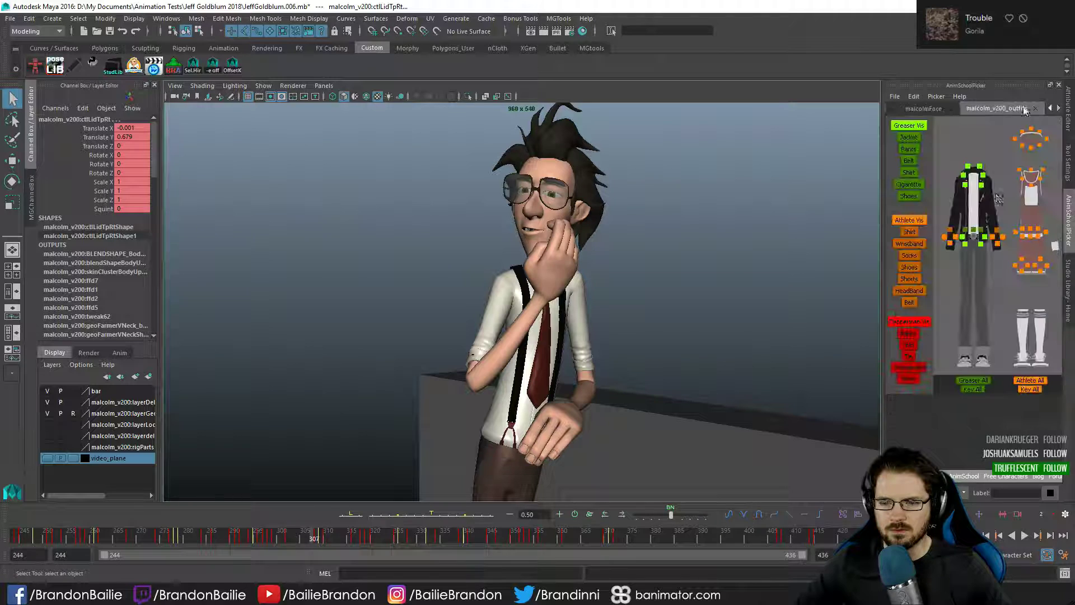
left_click(929, 110)
left_click(891, 315)
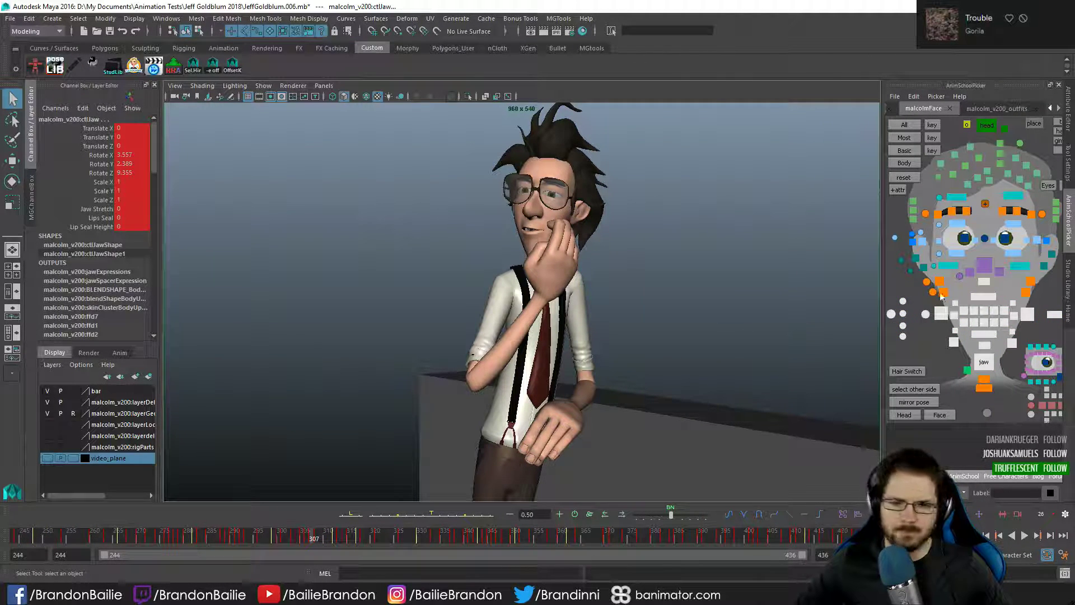
left_click_drag(941, 295, 1013, 297)
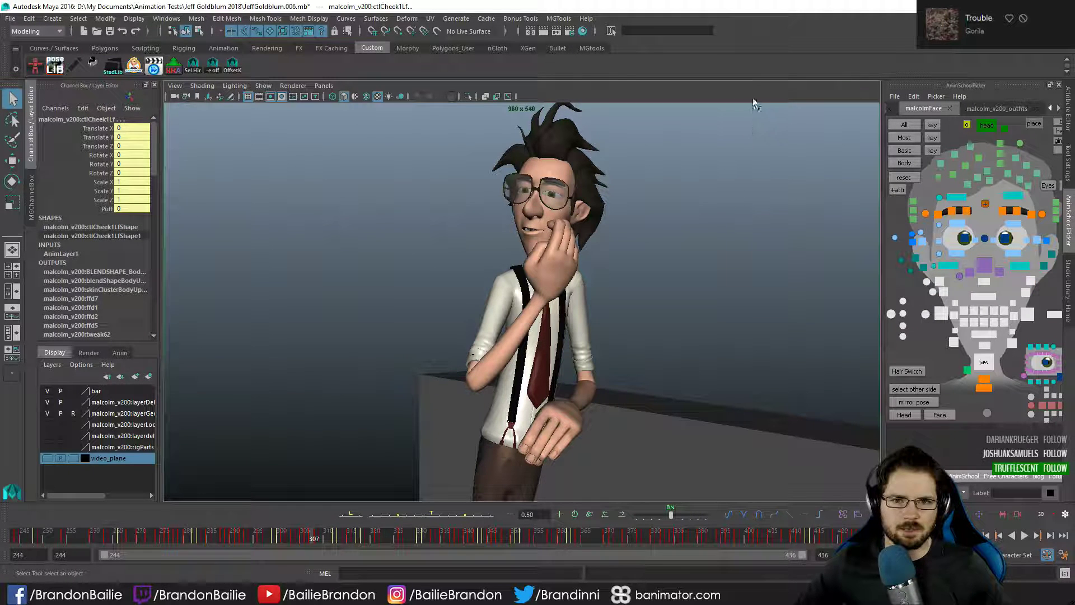
- Step back and forth between frames 304 and 307 to compare the mouth shapes around the hand-on-chin pose
key("alt+comma")
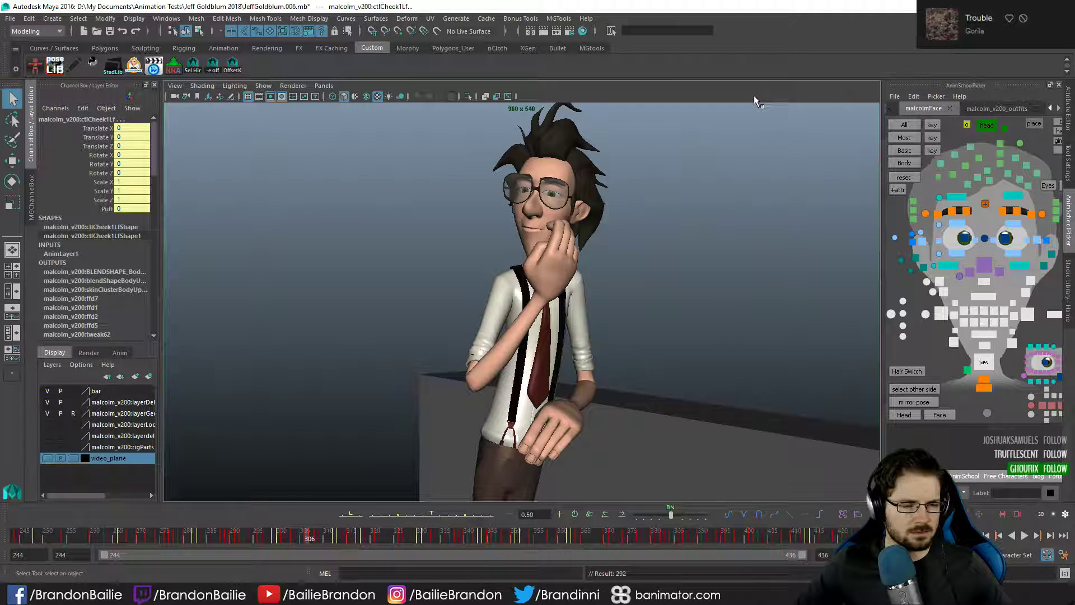
key("alt+period")
key("alt+period")
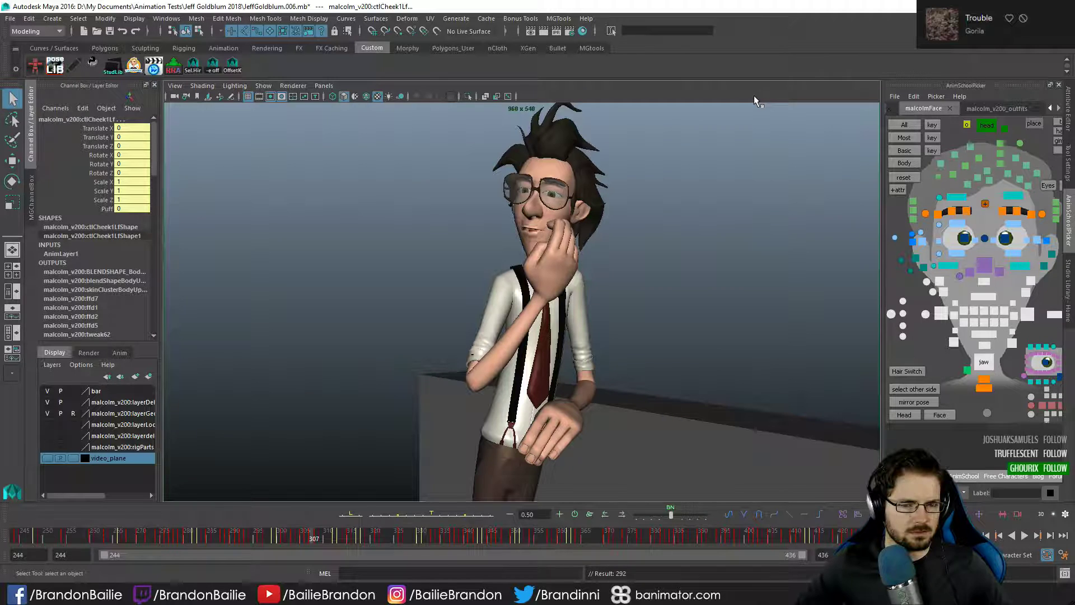
key("alt+comma")
key("alt+comma")
key("alt+comma")
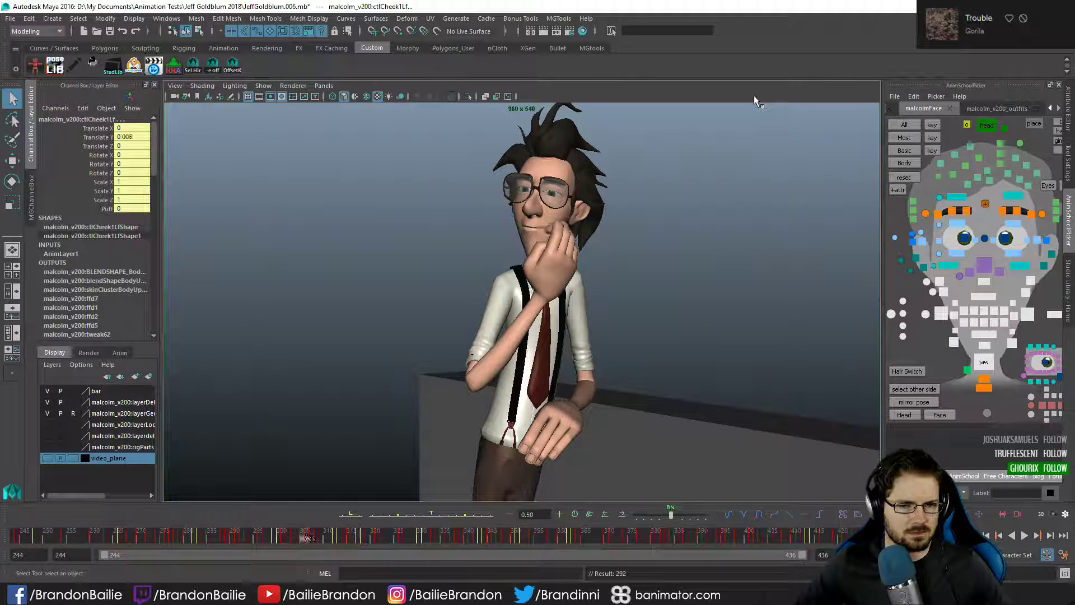
key("alt+period")
key("alt+comma")
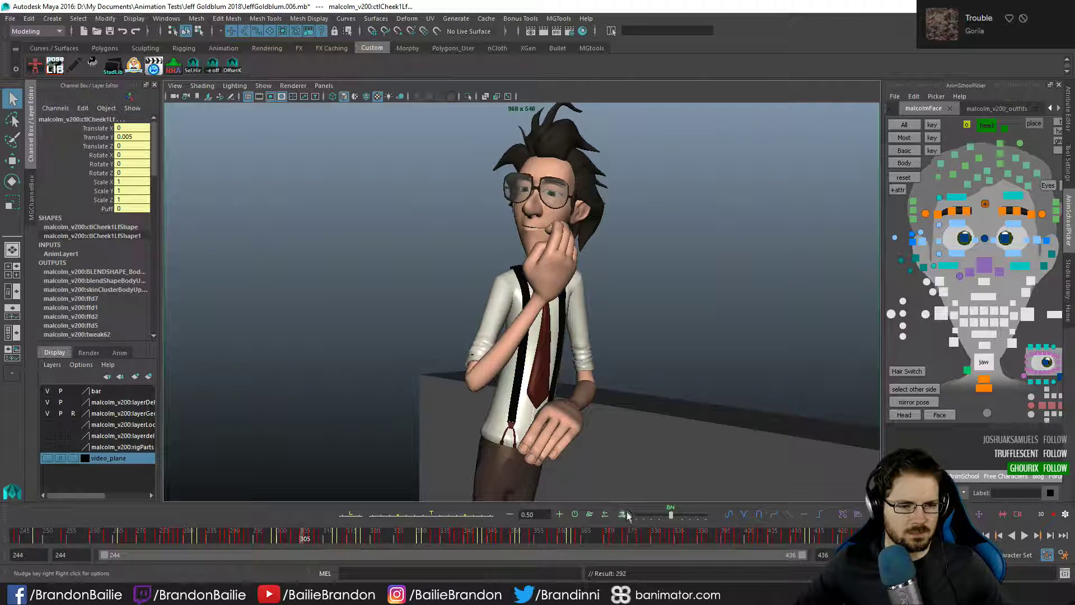
key("alt+period")
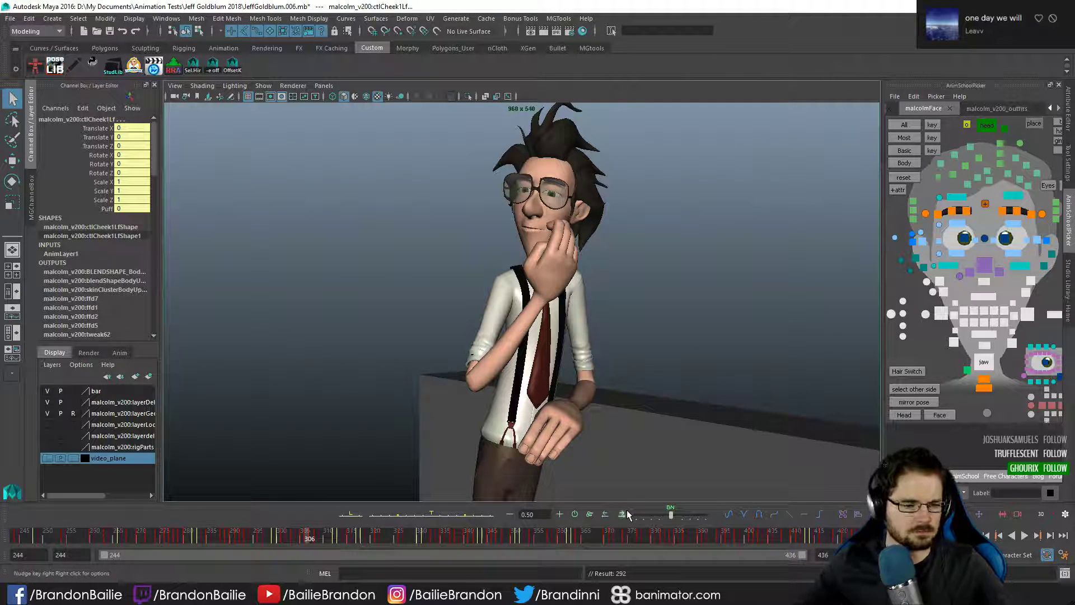
key("alt+comma")
key("alt+comma")
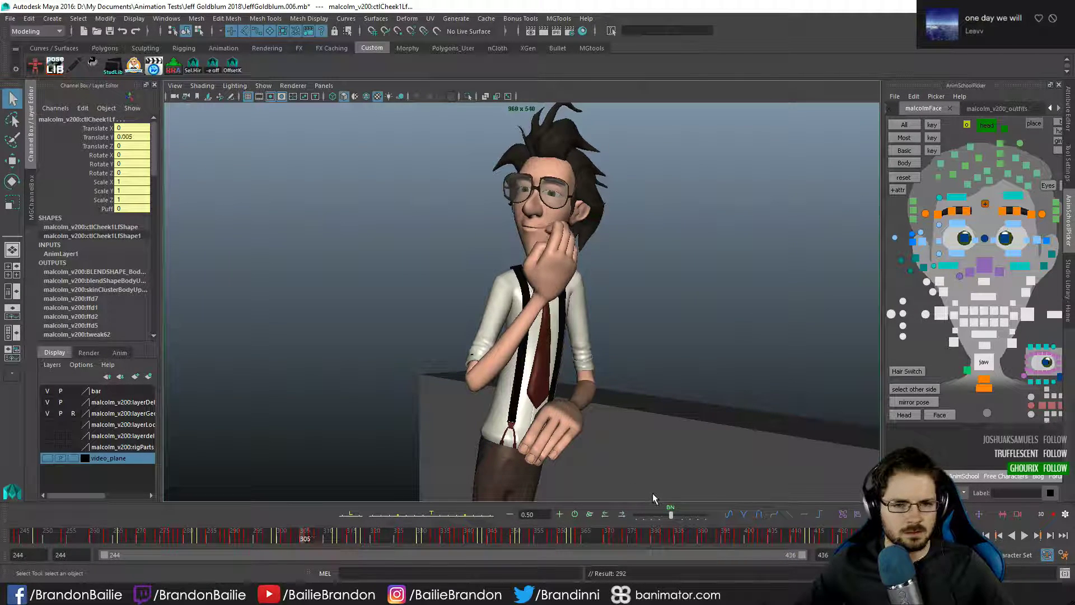
- Bring up the JeffGoldblum.mov playblast, scrub the mouth movement around frames 57 to 76, and return to Maya
left_click_drag(1074, 95, 393, 79)
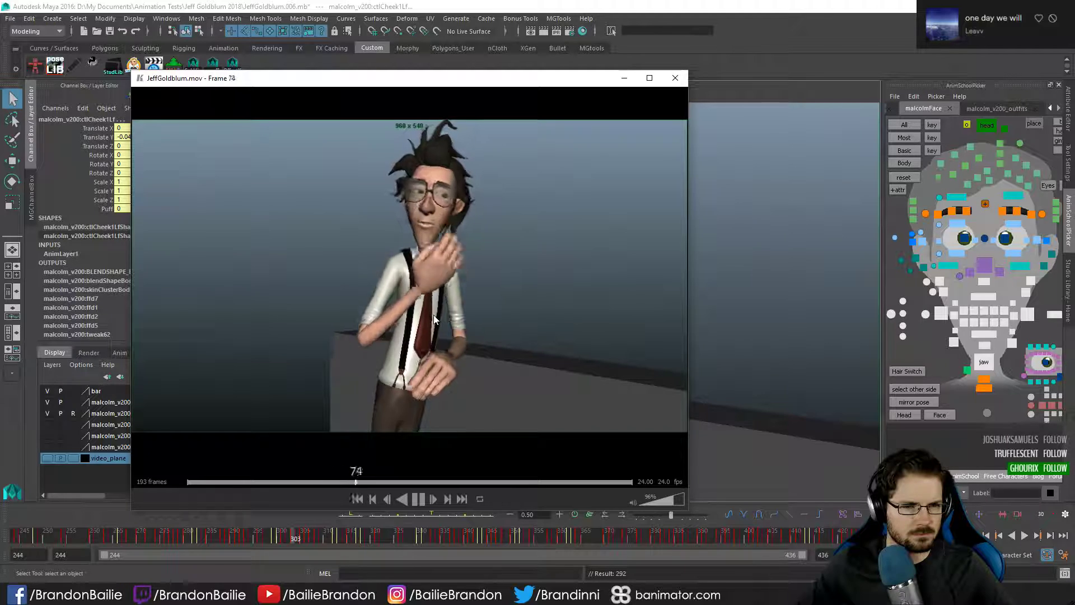
left_click_drag(498, 336, 241, 355)
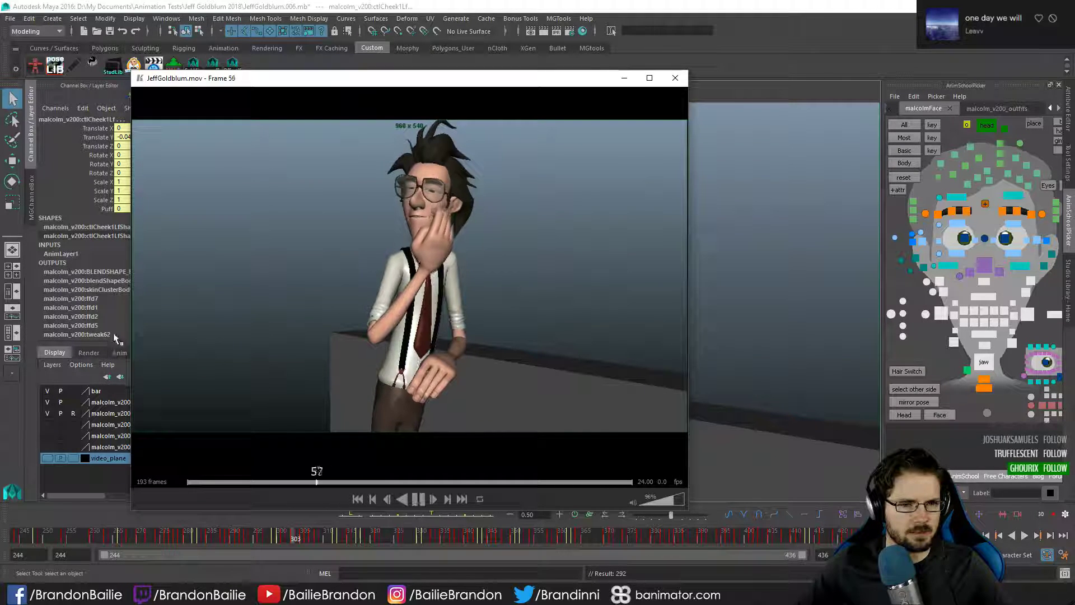
left_click_drag(125, 335, 300, 336)
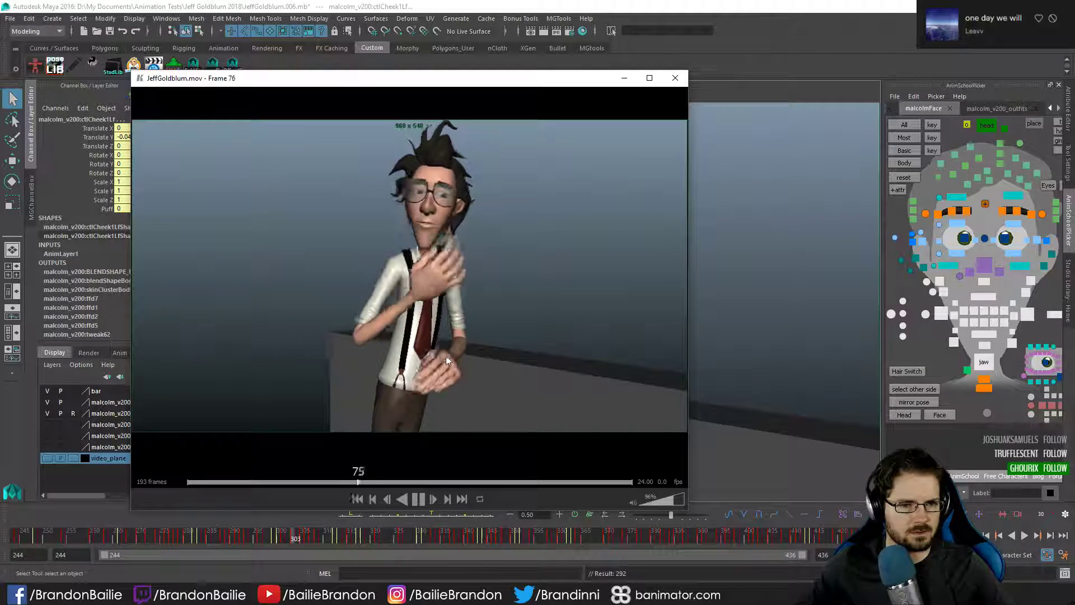
key("space")
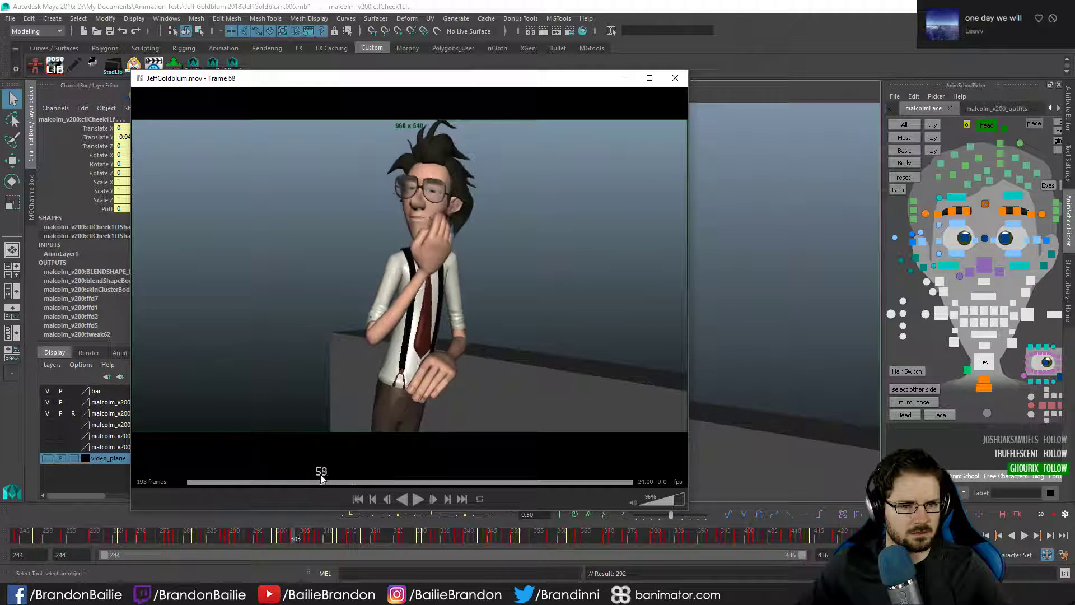
left_click_drag(321, 477, 292, 477)
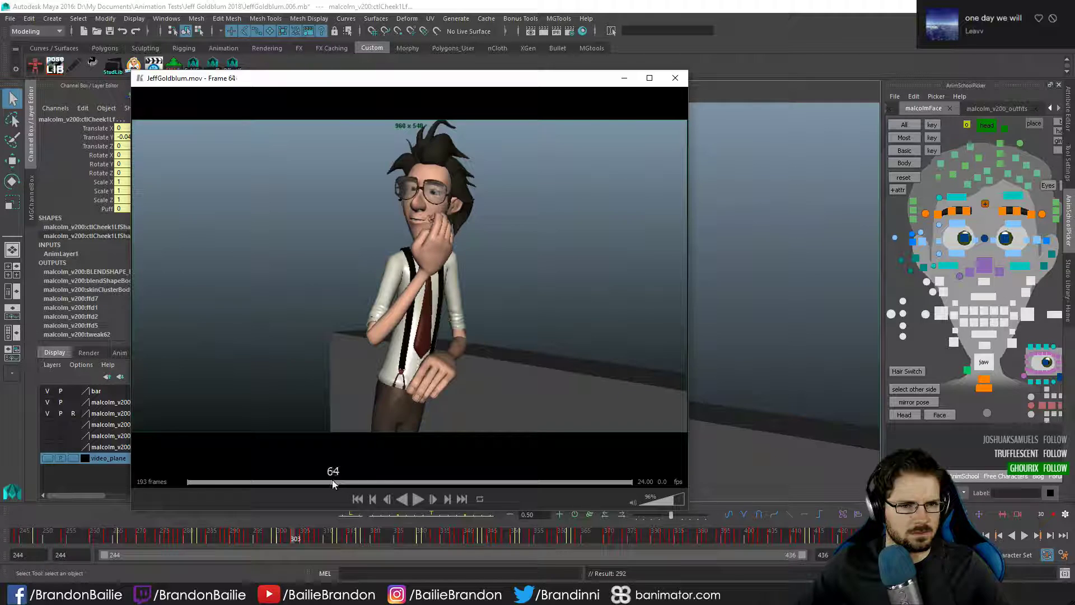
left_click_drag(331, 486, 337, 482)
left_click(481, 45)
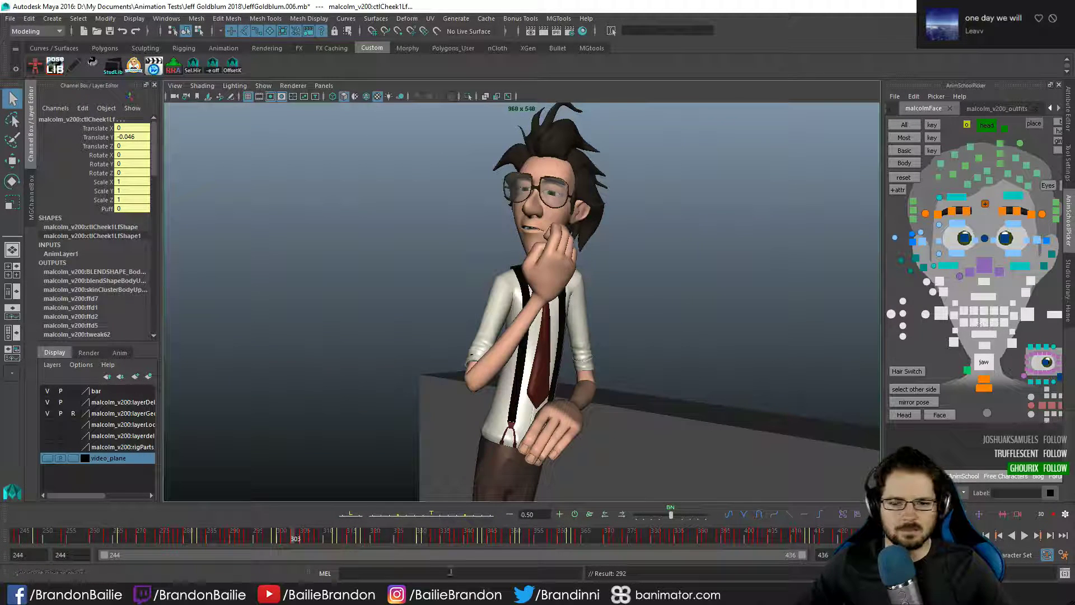
- Step through the frames from 303 to about 316 and back to 313 to examine the mouth and cheek motion
key("alt+period")
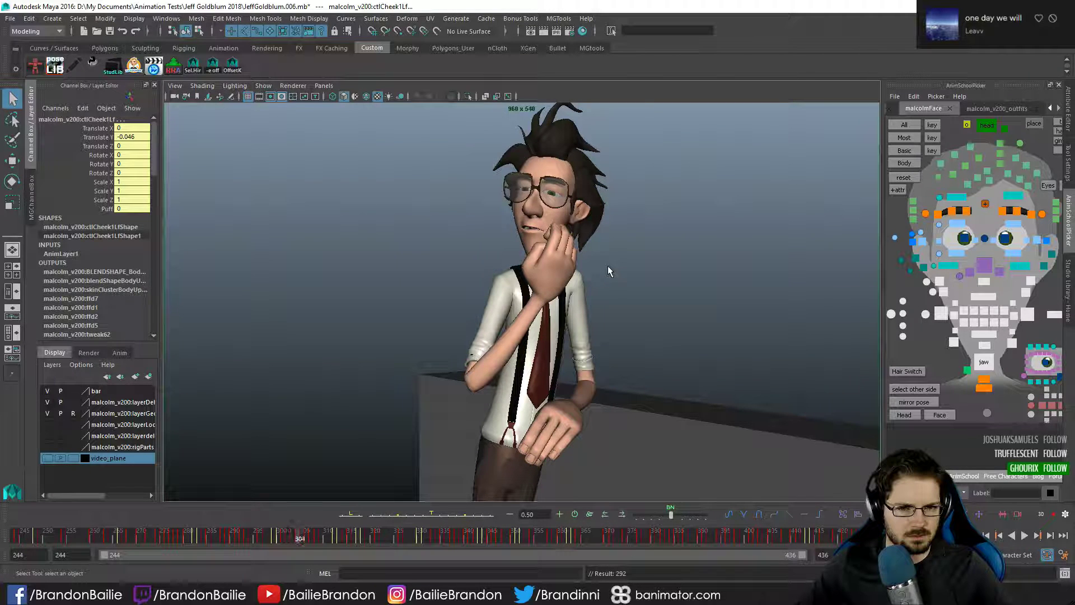
key("alt+period")
key("alt+period")
key("alt+period")
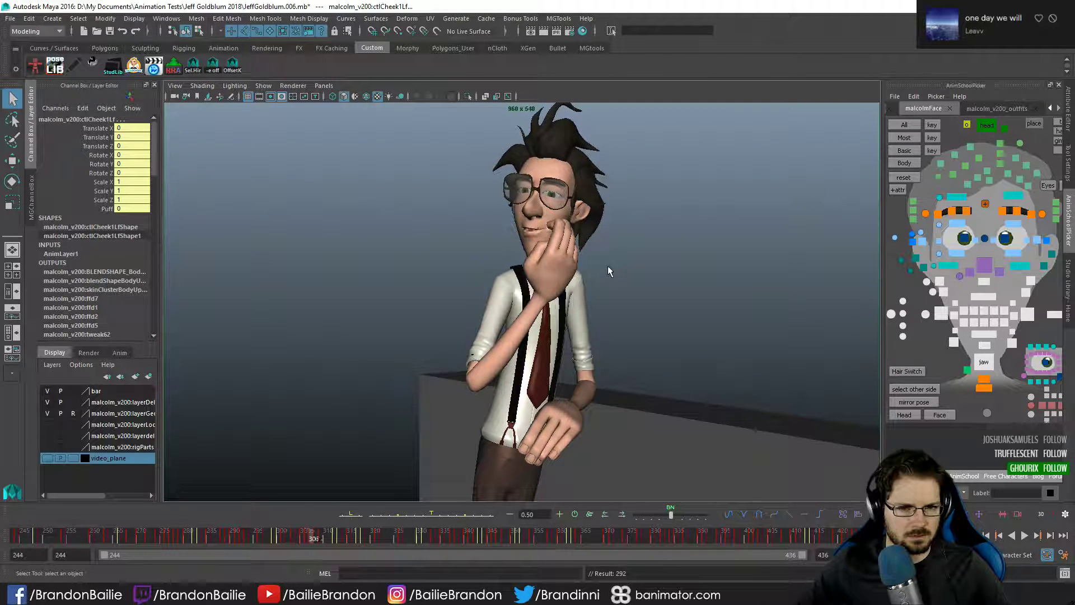
key("alt+period")
key("alt+period")
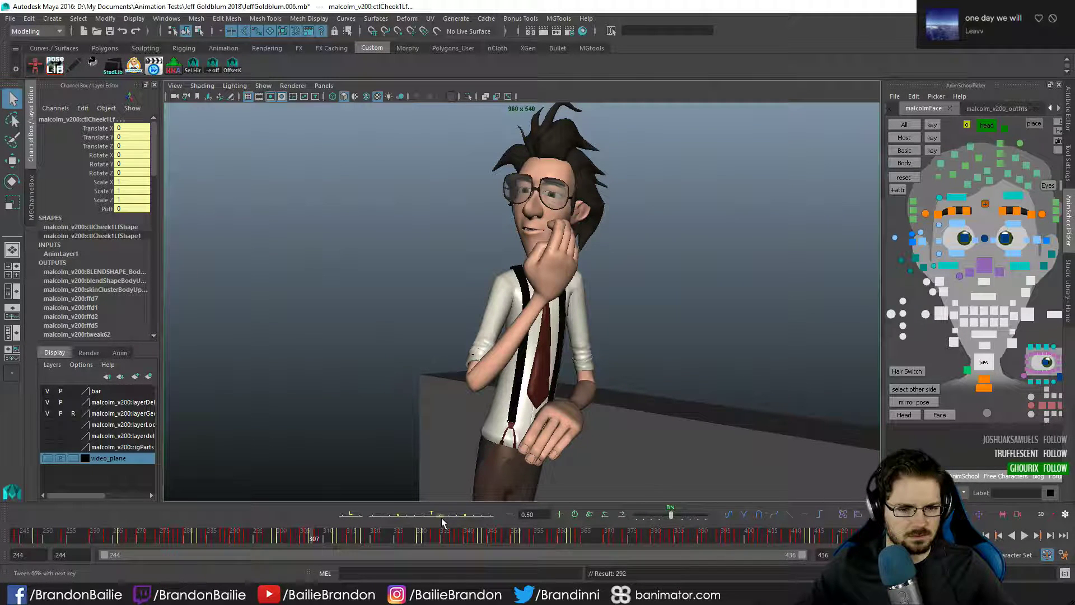
key("alt+comma")
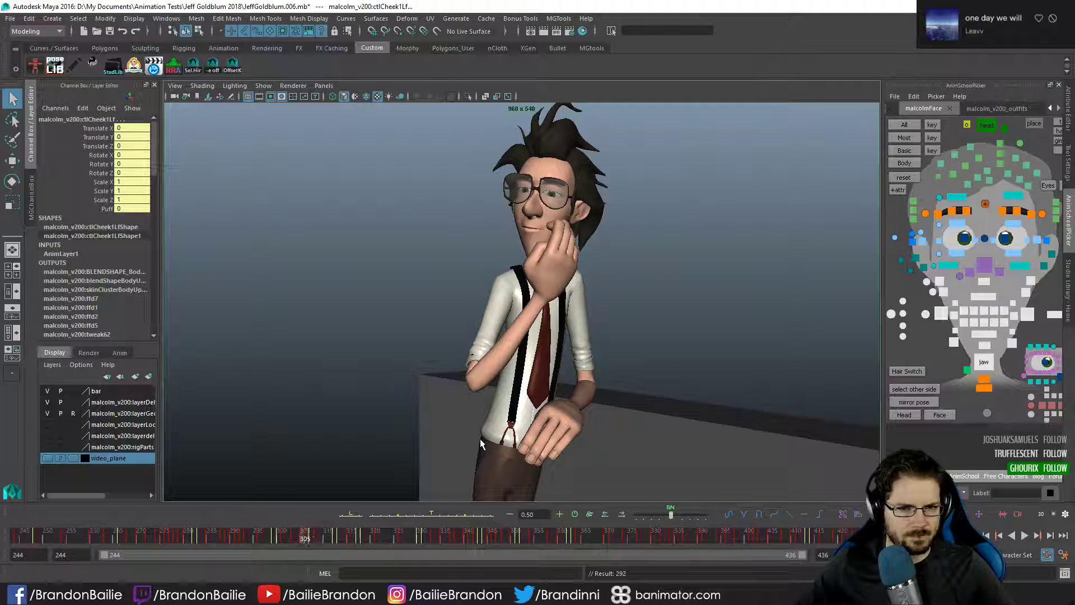
key("alt+period")
key("alt+period")
key("alt+period")
key("alt+period")
key("alt+period")
key("alt+period")
key("alt+period")
key("alt+period")
key("alt+period")
key("alt+period")
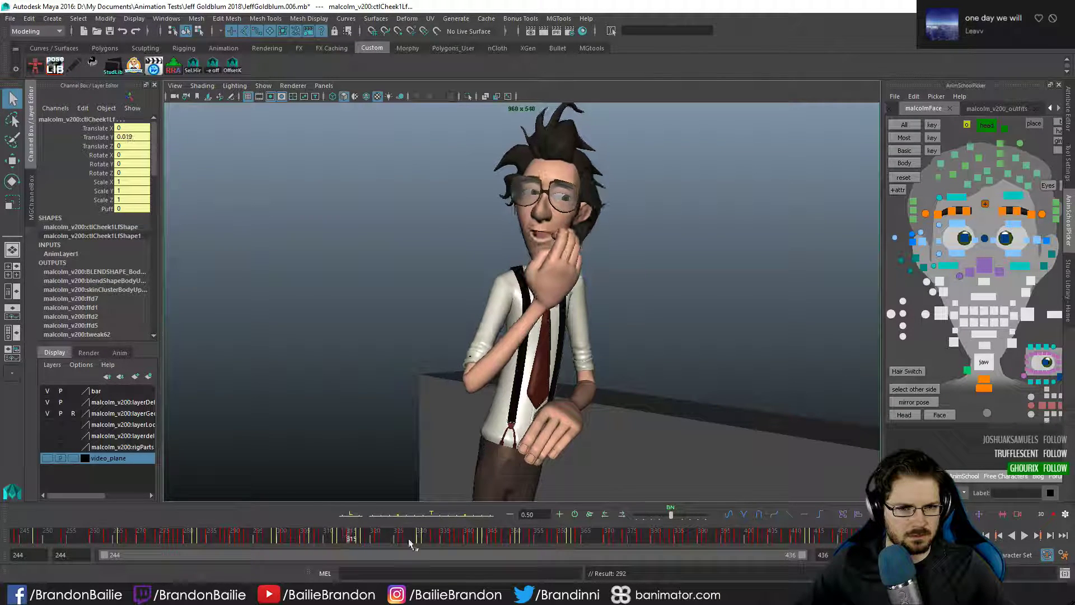
key("alt+period")
key("alt+comma")
key("alt+comma")
key("alt+comma")
- Select the cheek controls at frame 313 and check which animation layers the scene uses
left_click(957, 255)
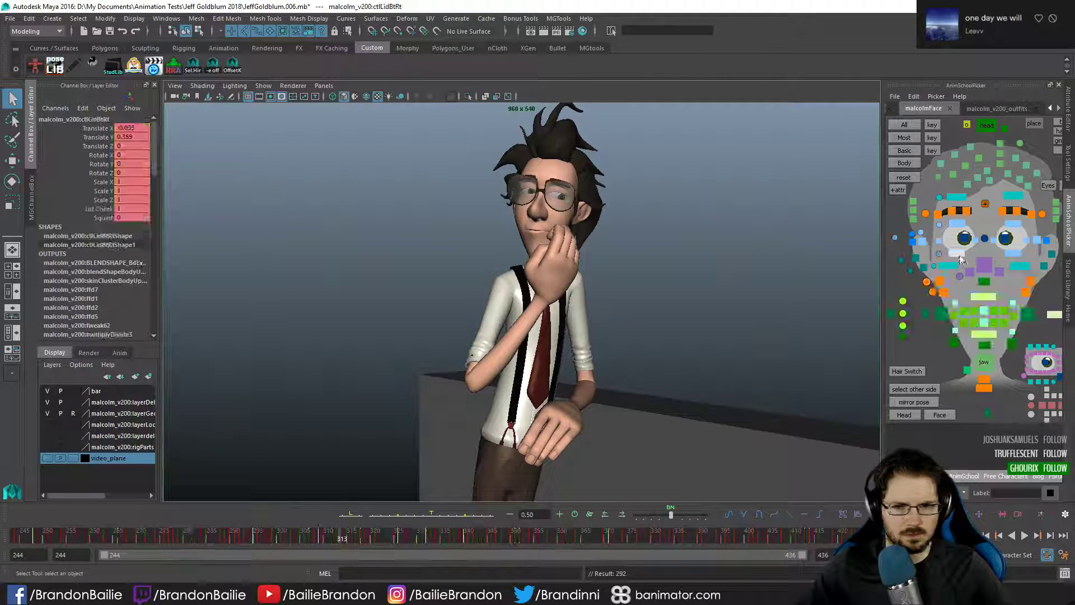
left_click(933, 292)
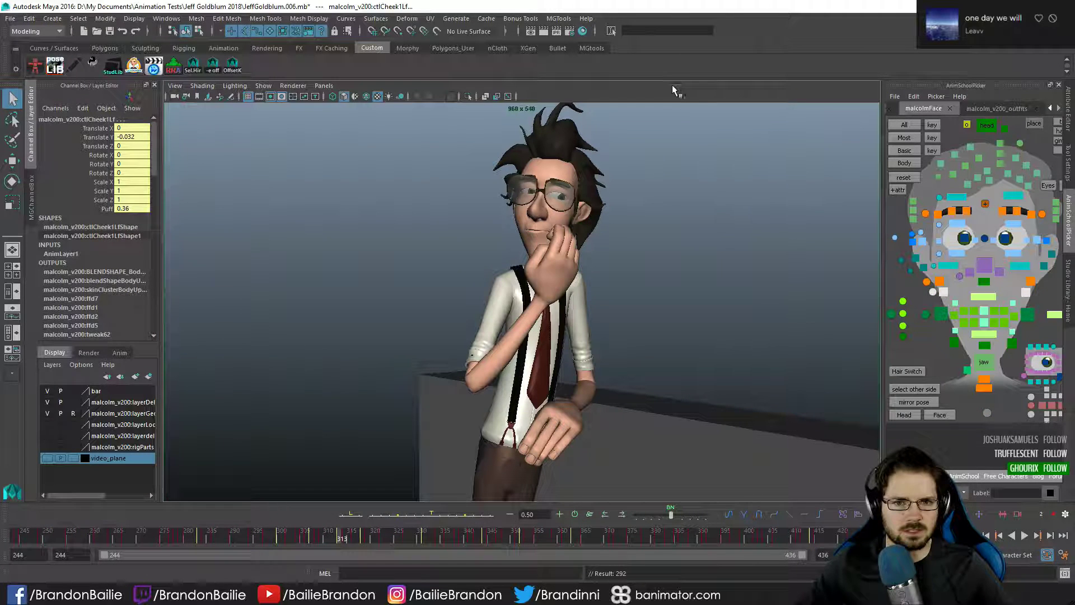
left_click(119, 353)
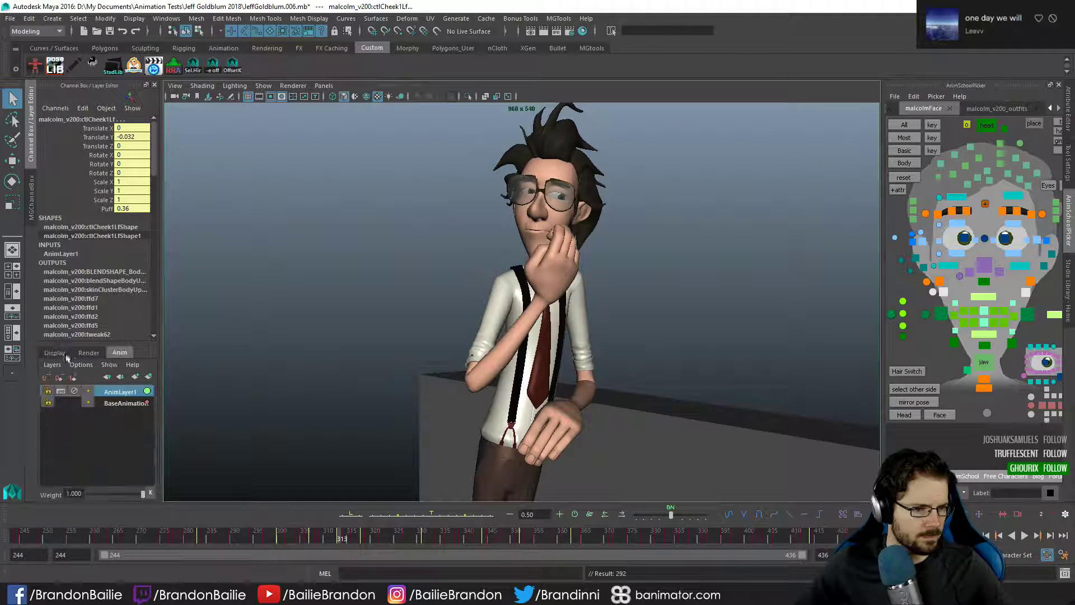
left_click(55, 353)
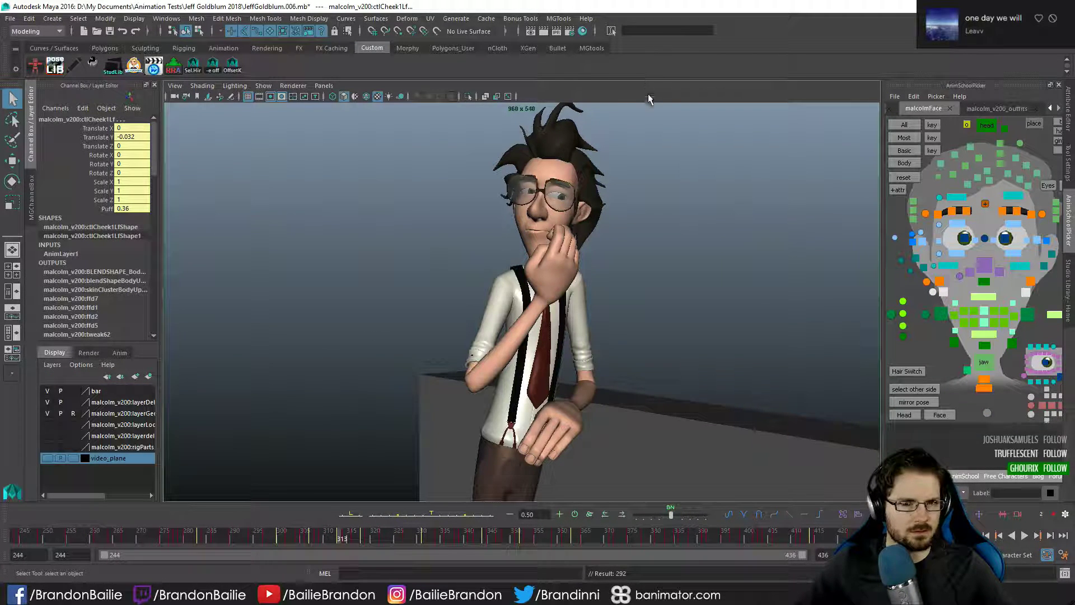
- Show the Graph Editor below the camera view, and isolate and frame the cheek controls' Translate Y curves on AnimLayer1
key("space")
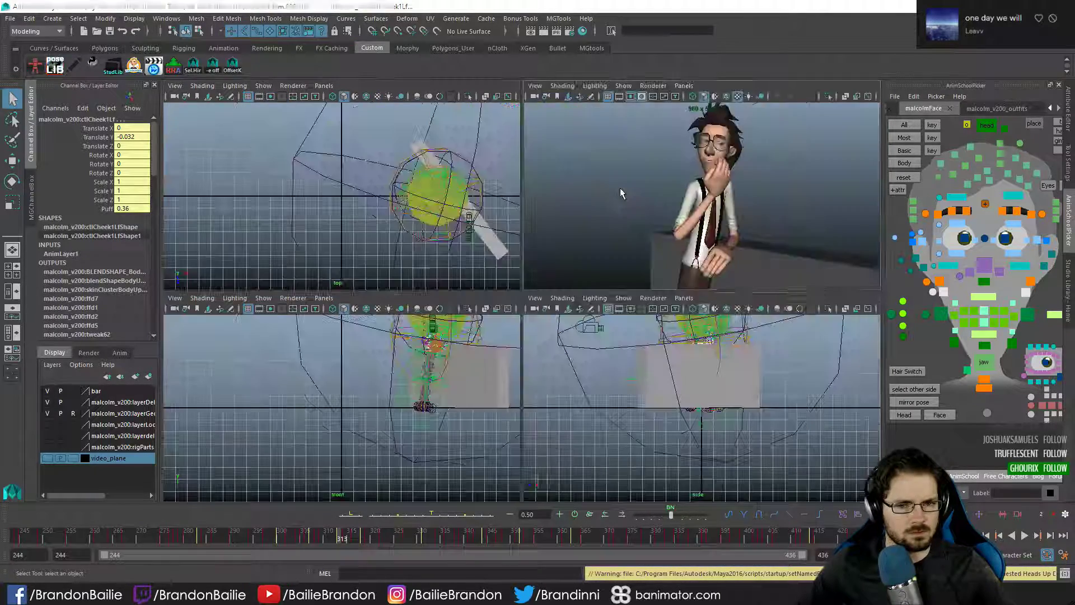
key("space")
left_click(12, 309)
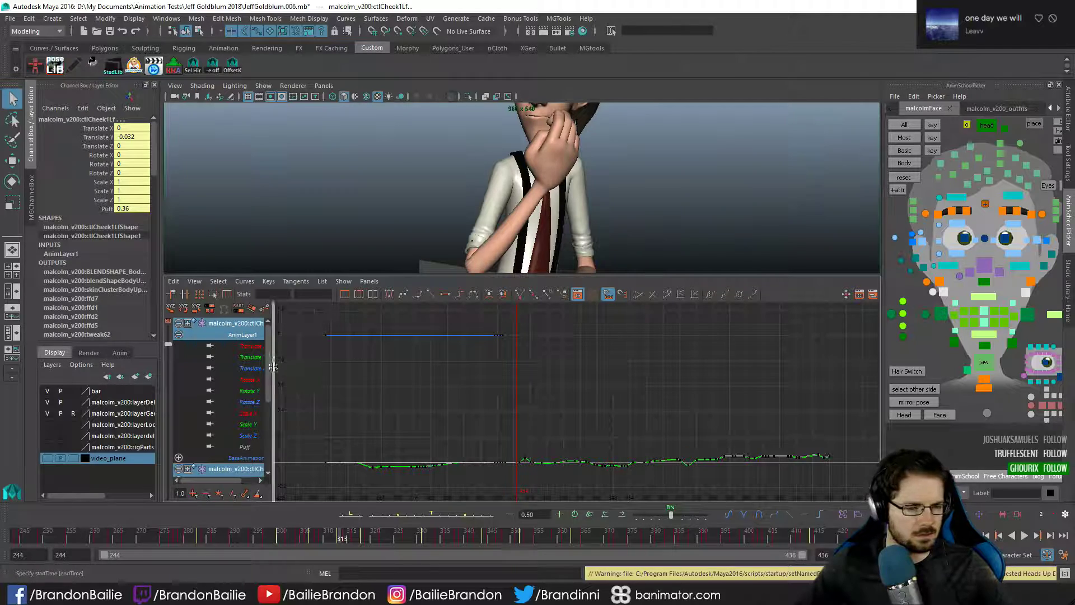
left_click(171, 308)
left_click(176, 312)
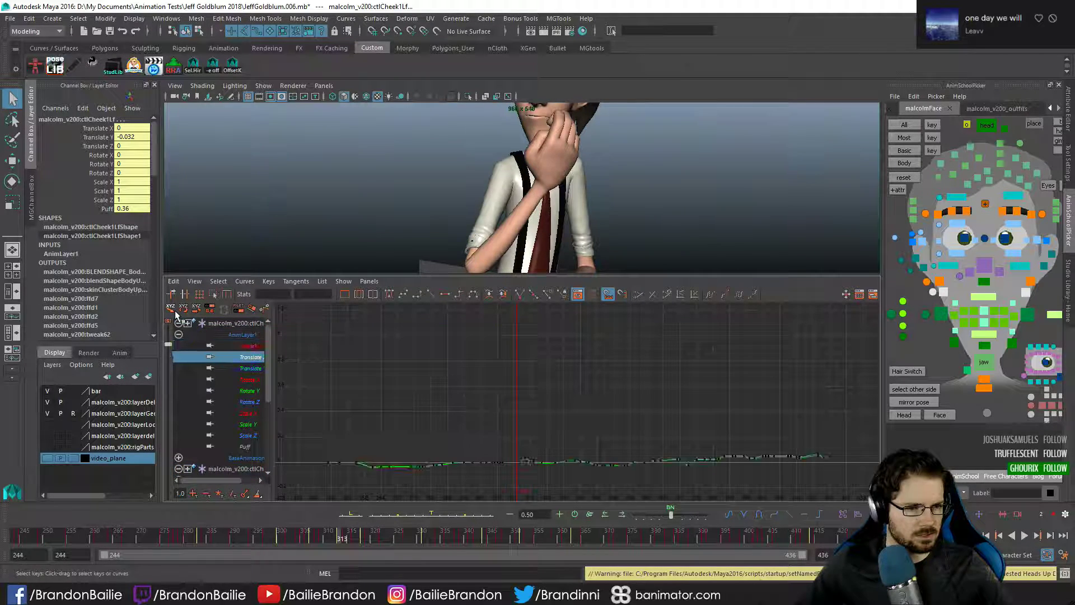
key("f")
- Step through frames 311 to 316 to compare the cheek motion with the spike in the Translate Y curves
key("alt+period")
key("alt+period")
key("alt+period")
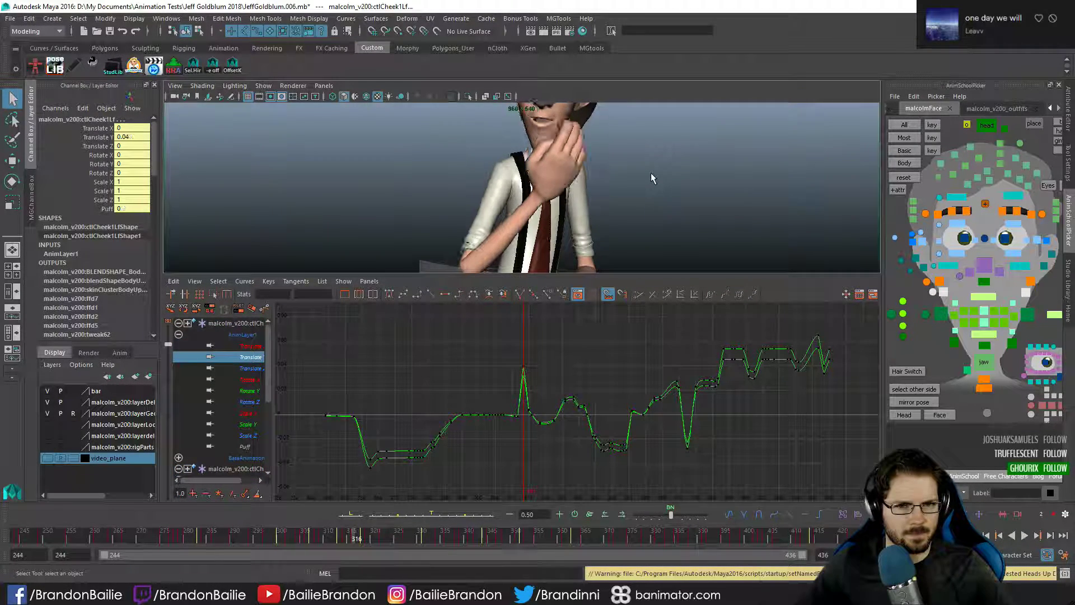
middle_click_drag(605, 163, 604, 204, "alt")
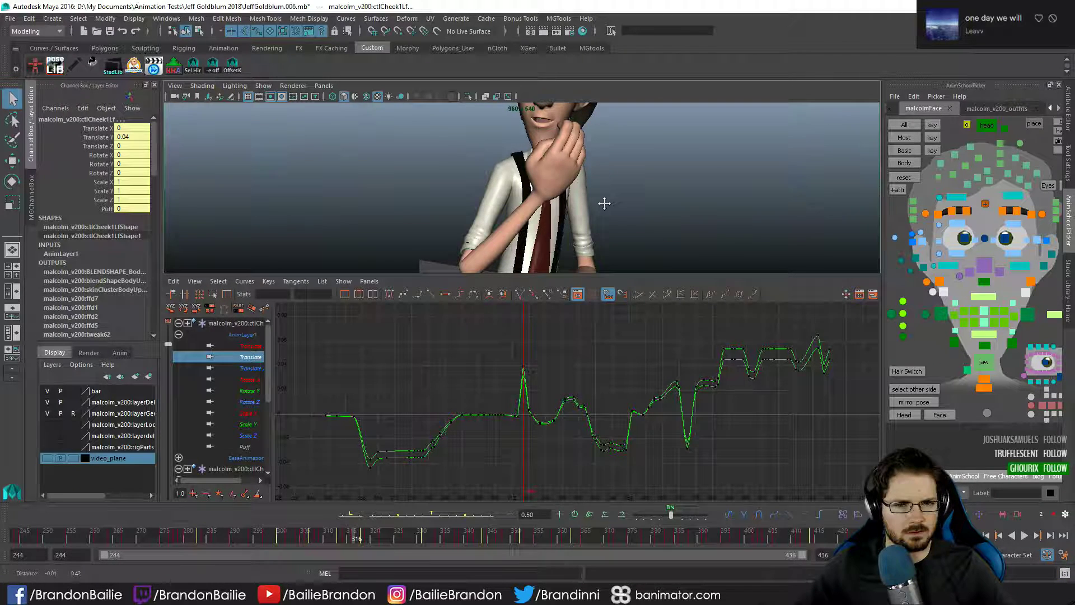
key("alt+comma")
key("alt+comma")
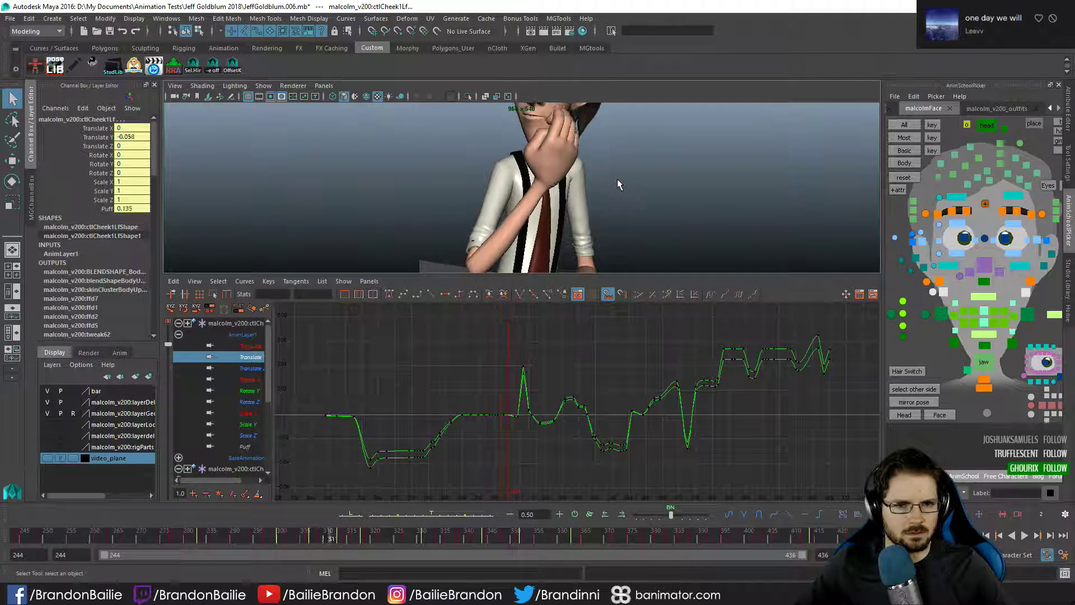
key("period")
key("comma")
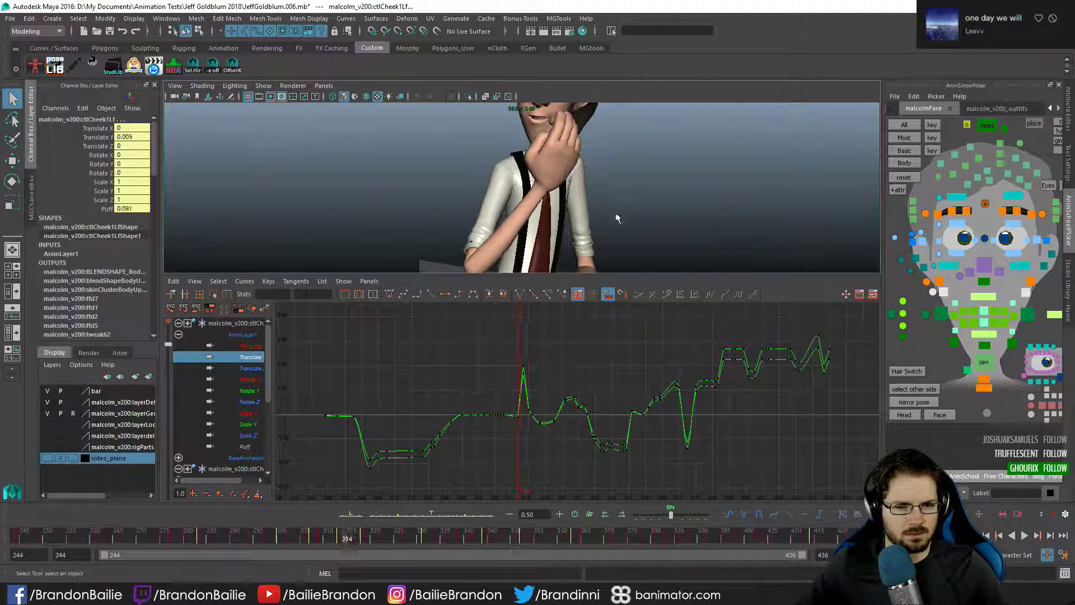
key("alt+comma")
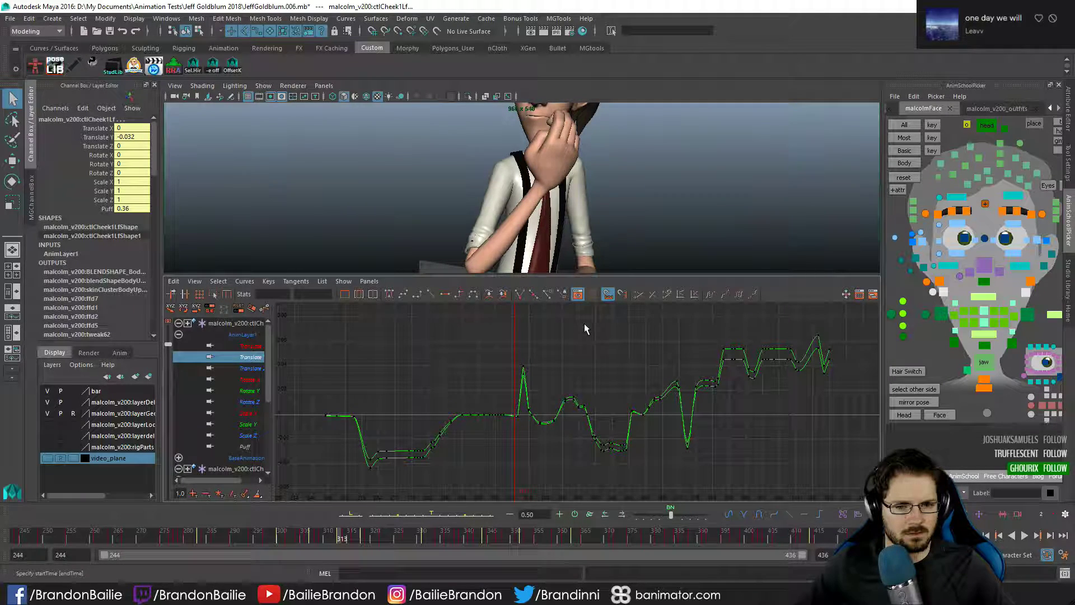
- Select both mouth corner controls and step back and forth around frame 313 to examine the corners' motion
left_click(942, 312)
left_click(1027, 316, "shift")
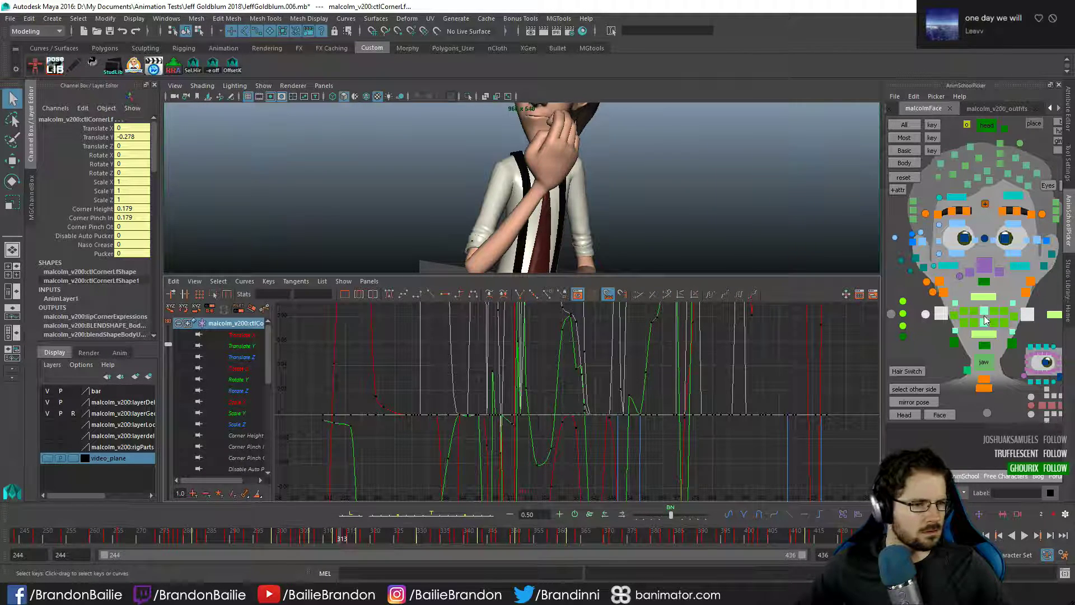
key("alt+comma")
key("alt+comma")
key("alt+comma")
key("alt+comma")
key("alt+comma")
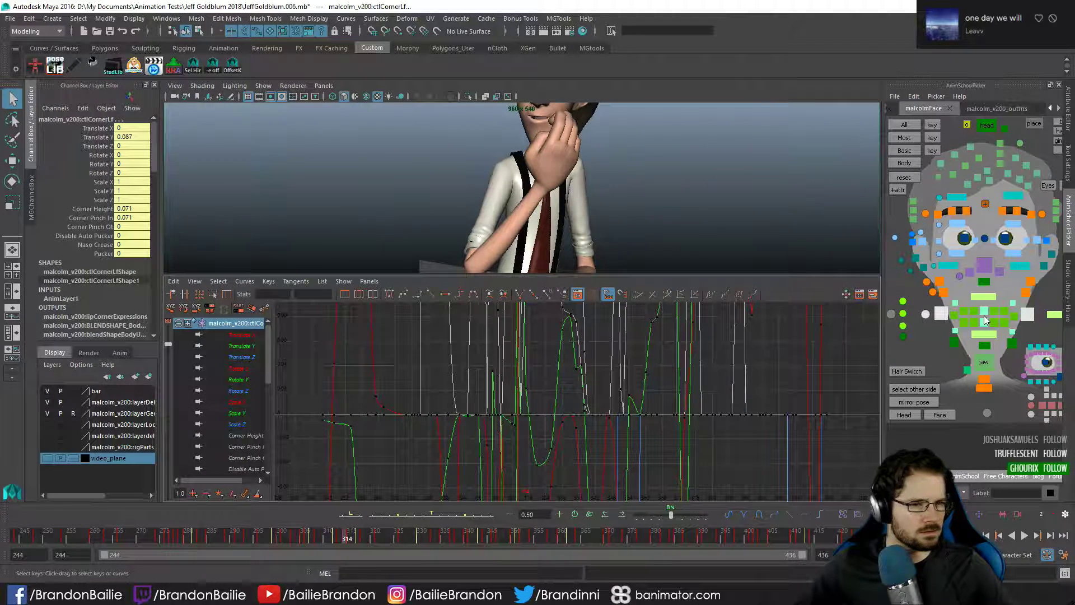
key("alt+period")
key("alt+period")
key("alt+period")
key("alt+period")
key("alt+period")
key("alt+period")
key("alt+period")
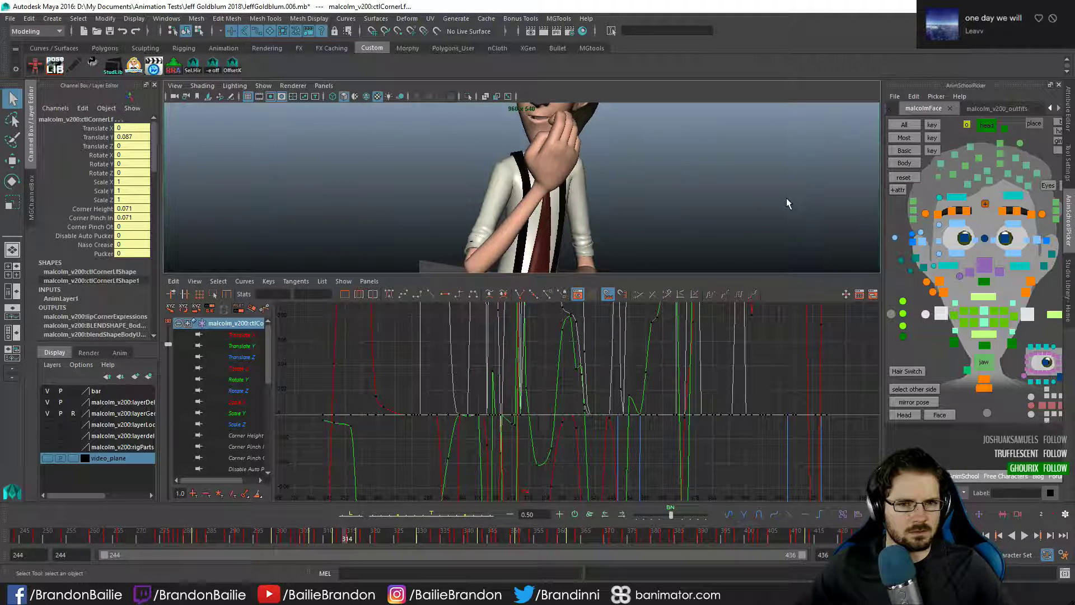
- Select the cheek controls, then isolate and frame their AnimLayer1 Translate Y curves in the Graph Editor
left_click(945, 292)
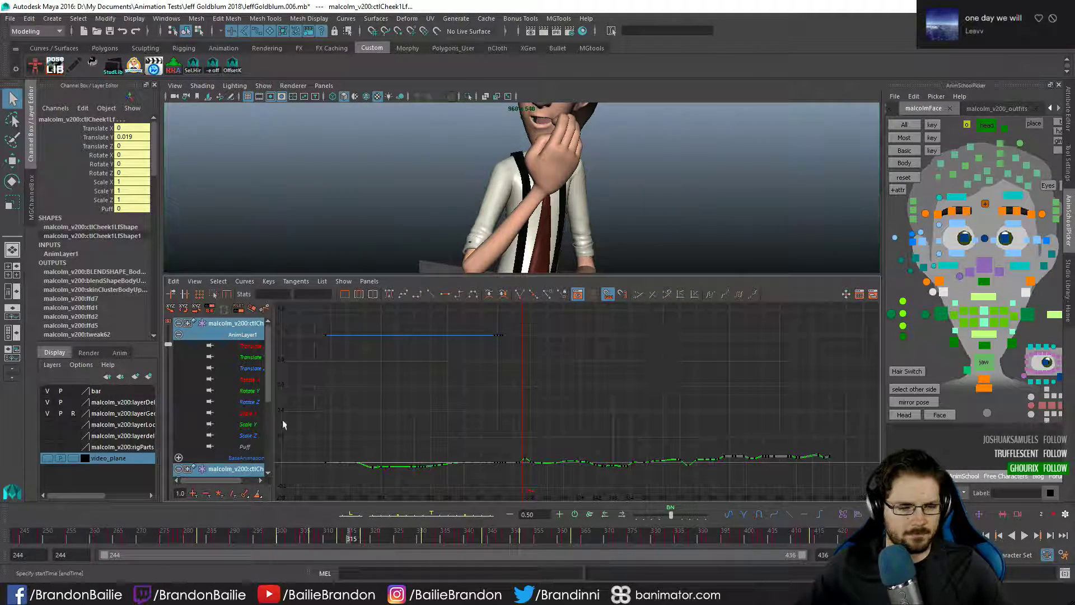
left_click(171, 309)
left_click(236, 357)
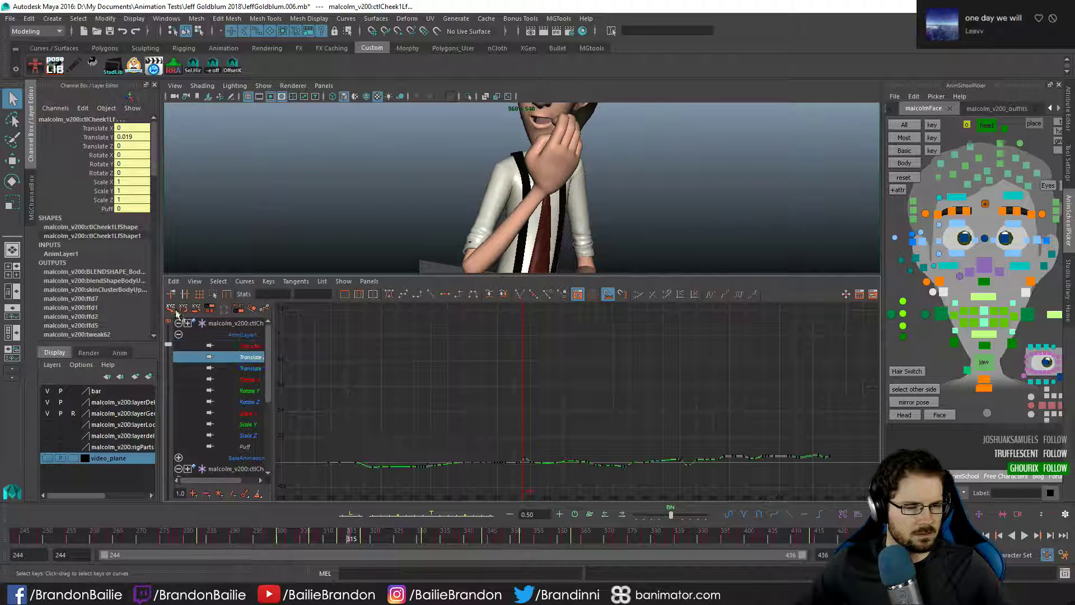
key("f")
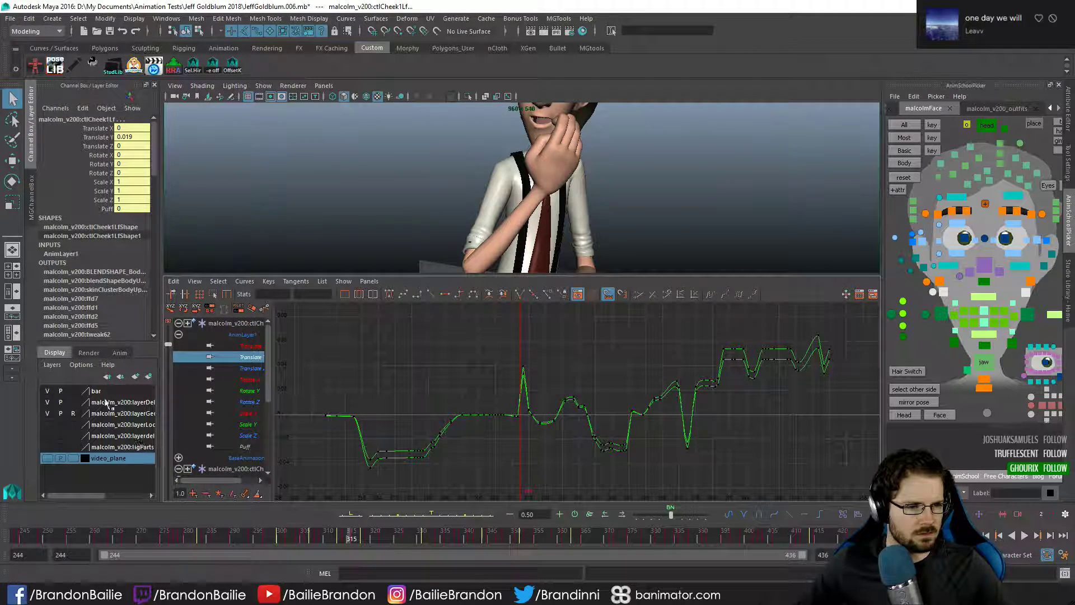
- Inspect the cheeks' curves on the BaseAnimation layer, then return to AnimLayer1 and isolate Translate Y again
left_click(119, 353)
left_click(125, 402)
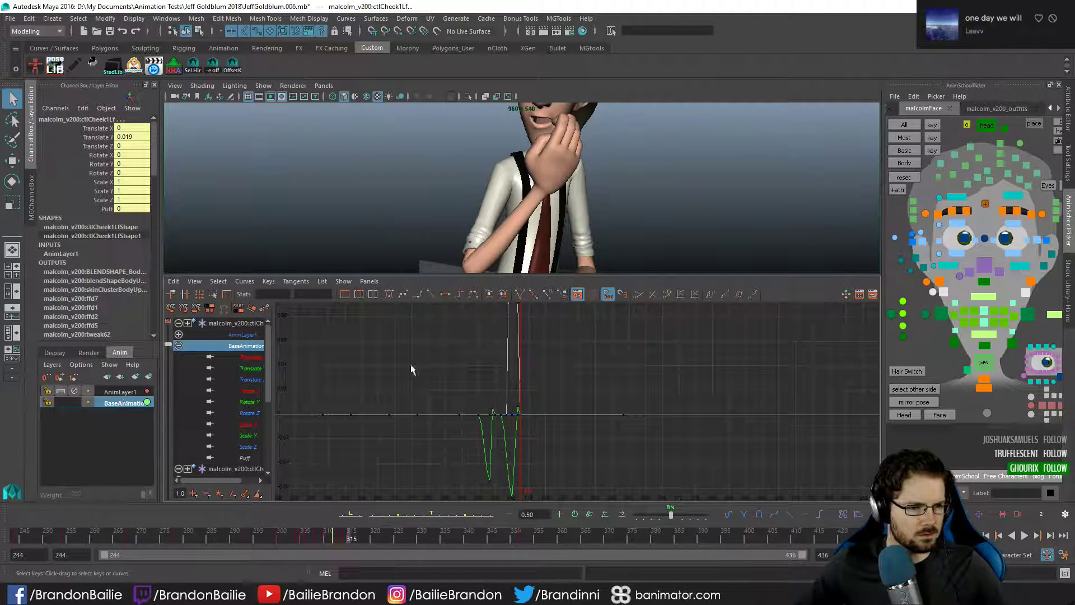
key("f")
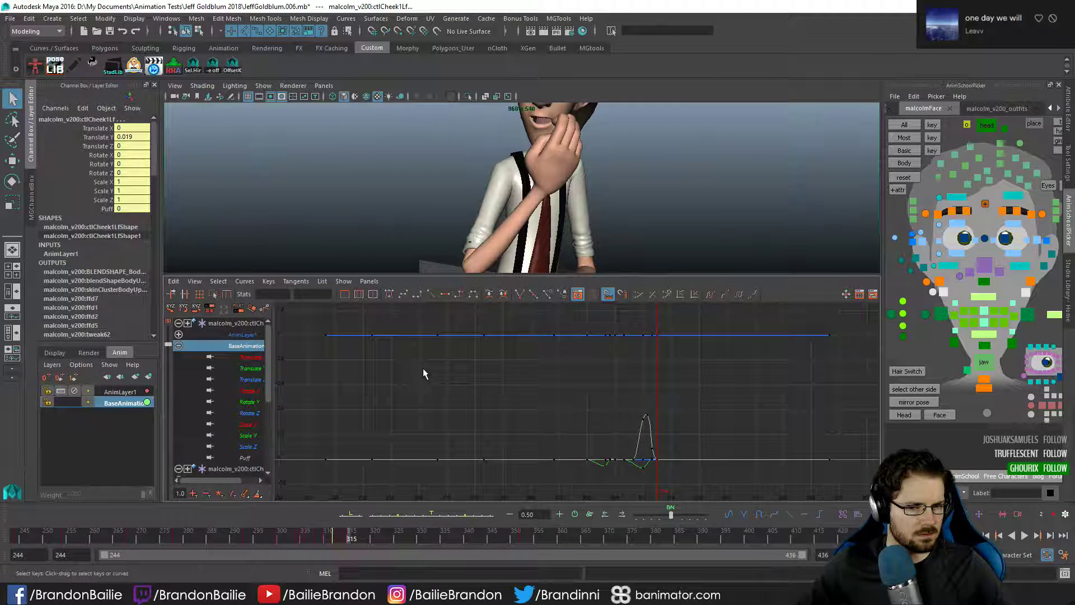
left_click(120, 391)
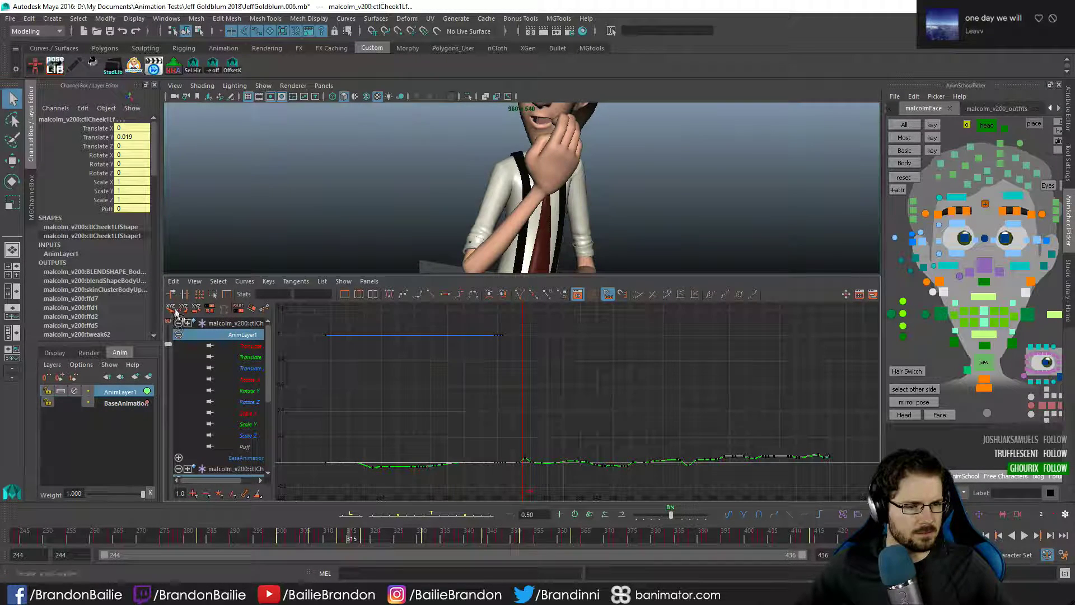
left_click(247, 345)
left_click(246, 357)
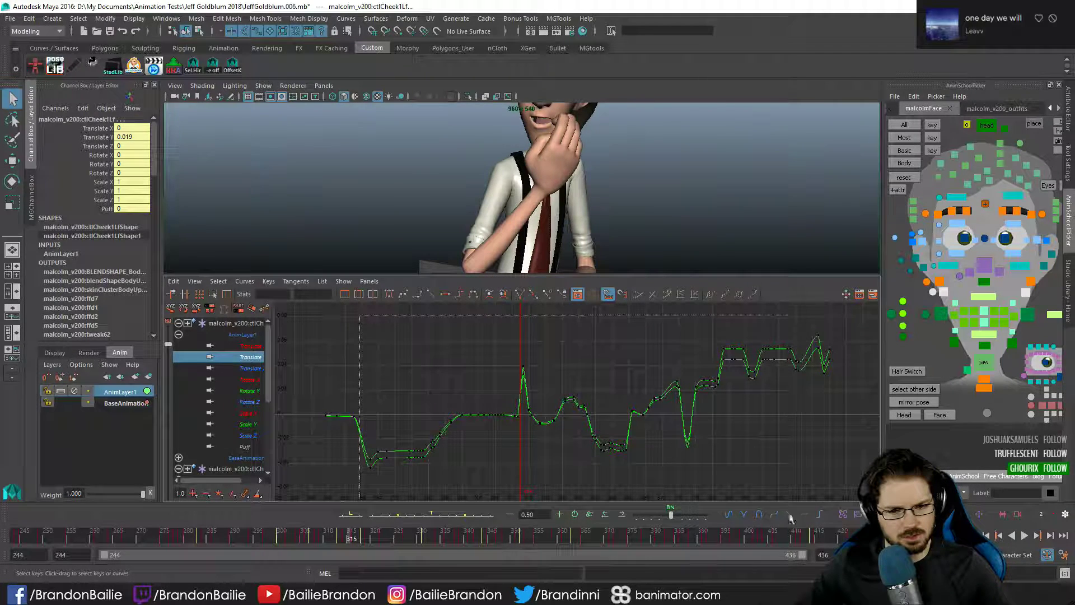
- Enlarge the camera view, play through the face motion and scrub back to frame 312
key("space")
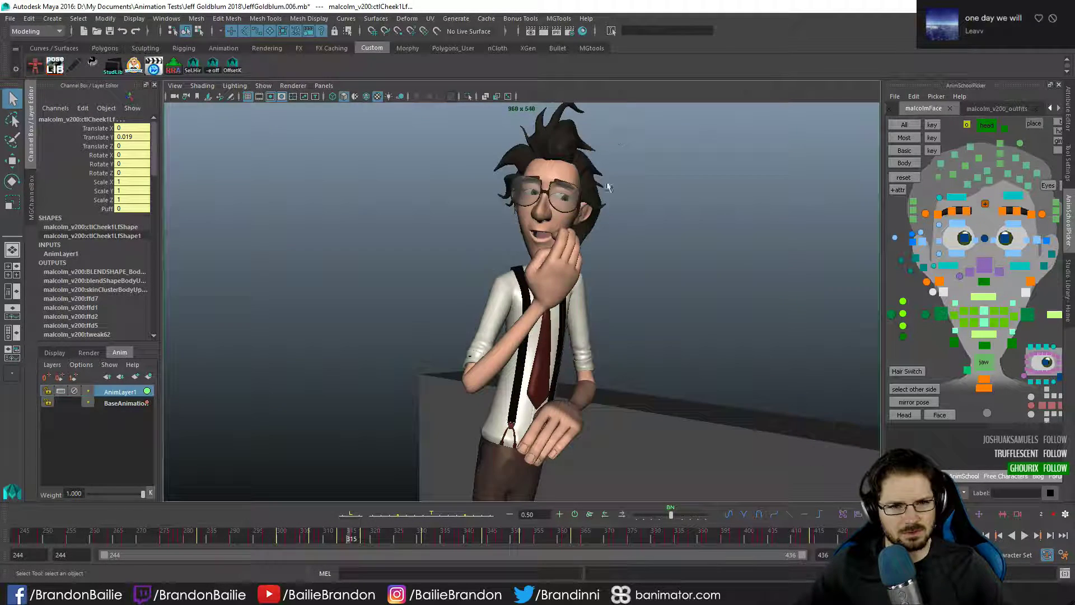
key("alt+1")
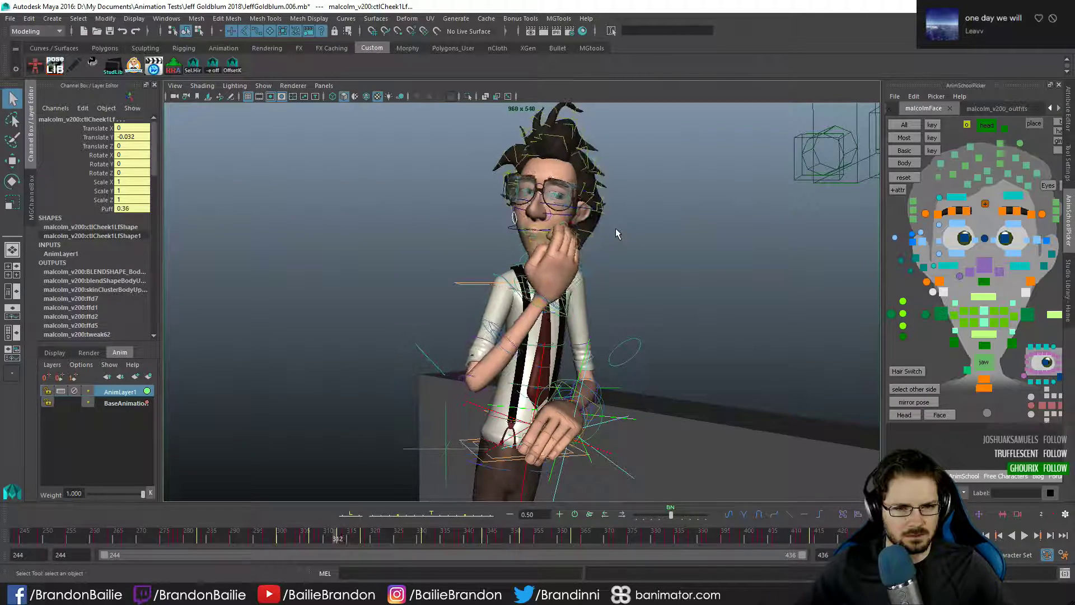
key("alt+v")
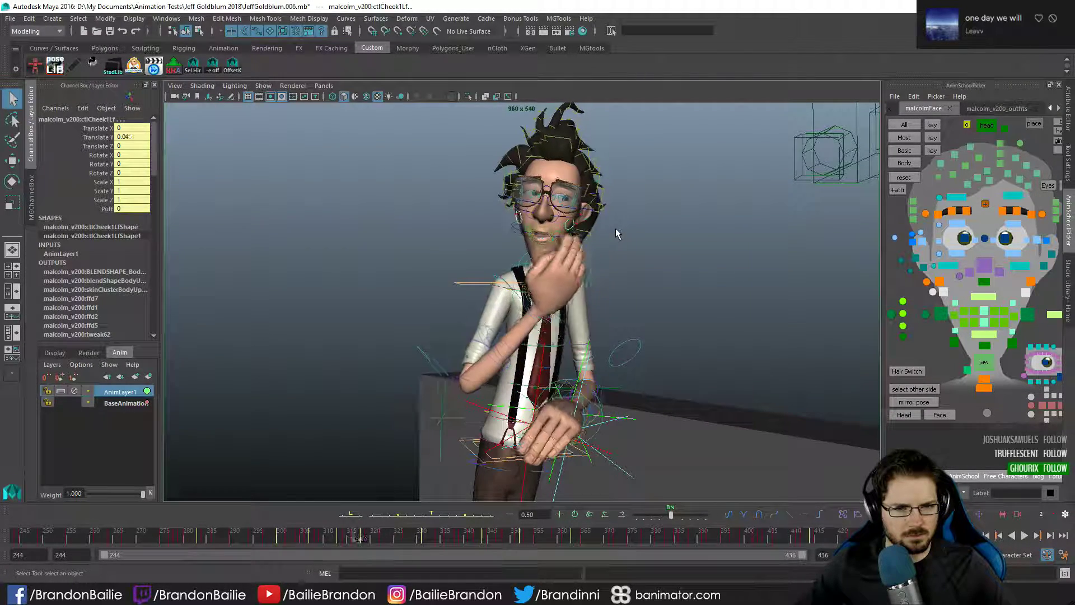
key("alt+1")
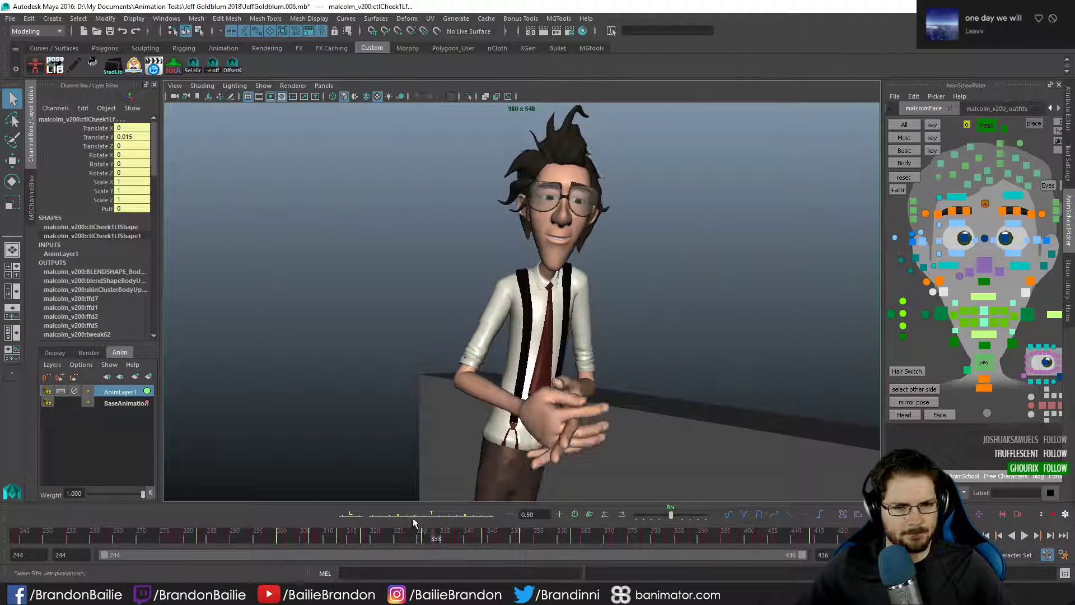
left_click(305, 537)
left_click_drag(305, 538, 335, 546)
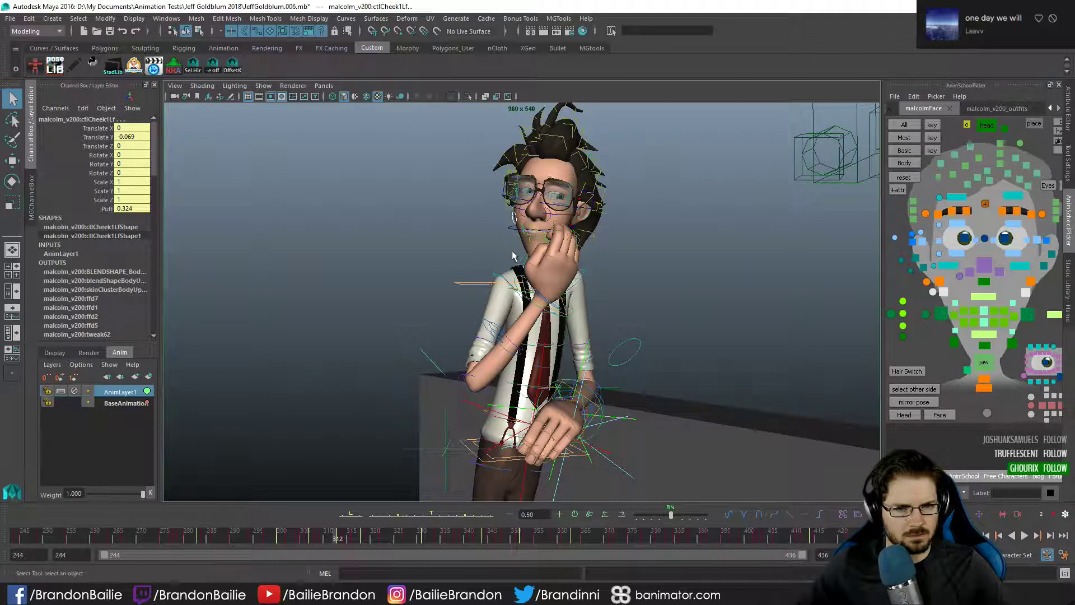
- Step between frames 312 and 317 to examine the cheek motion, and select the right cheek control at frame 316
key("alt+period")
key("alt+period")
key("alt+period")
key("alt+period")
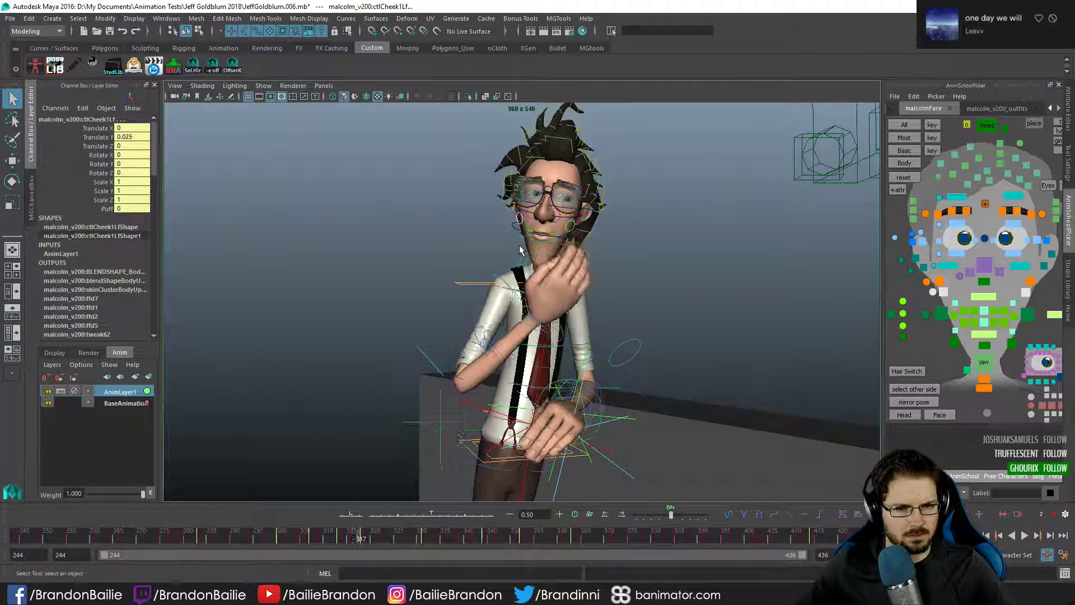
key("alt+comma")
key("alt+comma")
key("alt+comma")
key("alt+comma")
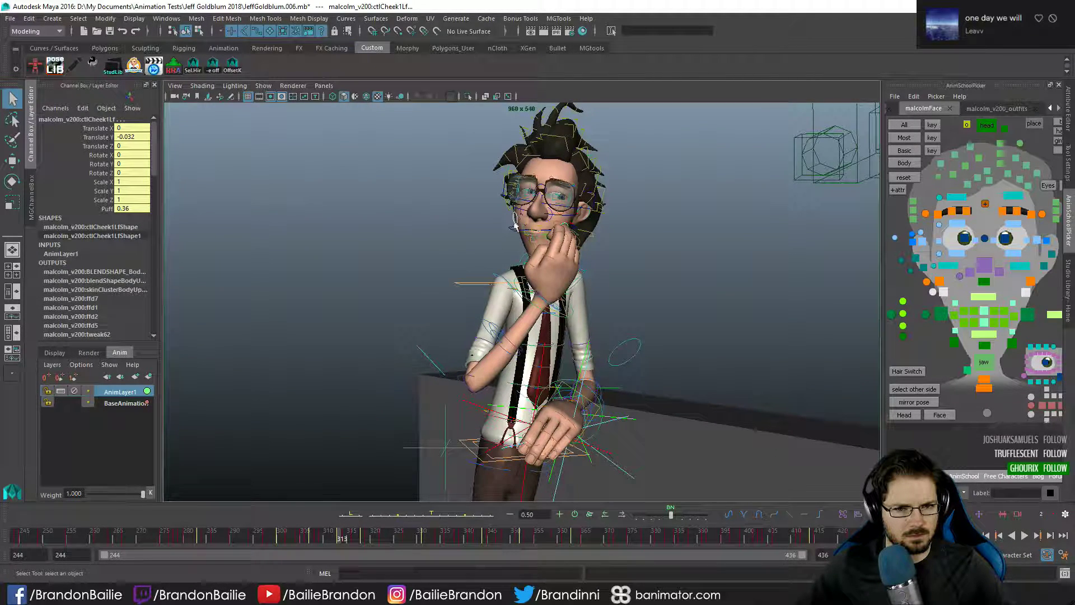
key("alt+period")
key("alt+period")
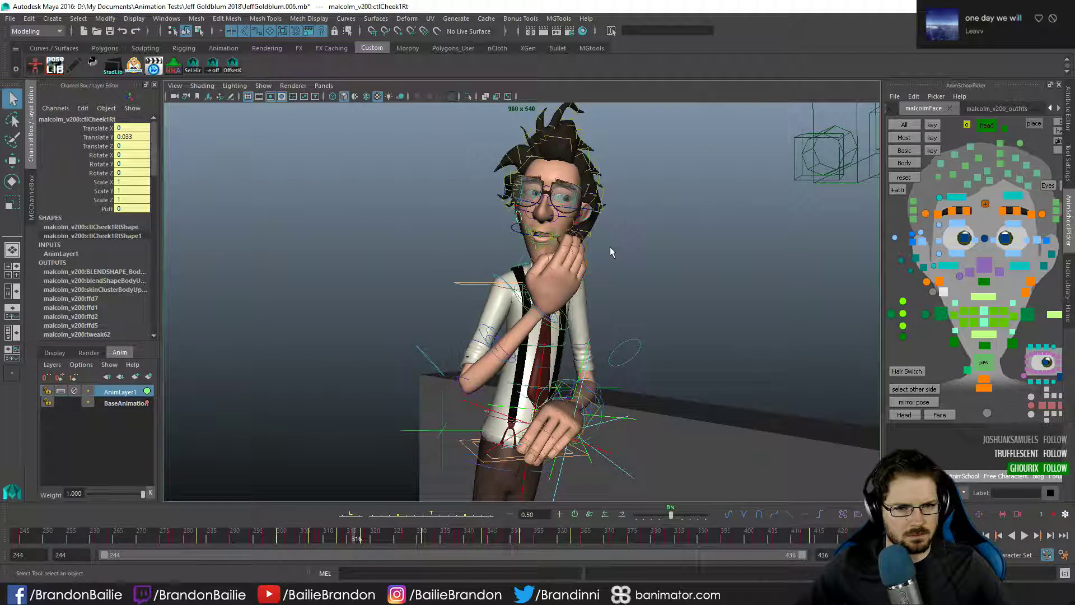
- Lower the right cheek's Translate Y spike at frame 316 to about 0.015 in the Graph Editor
key("space")
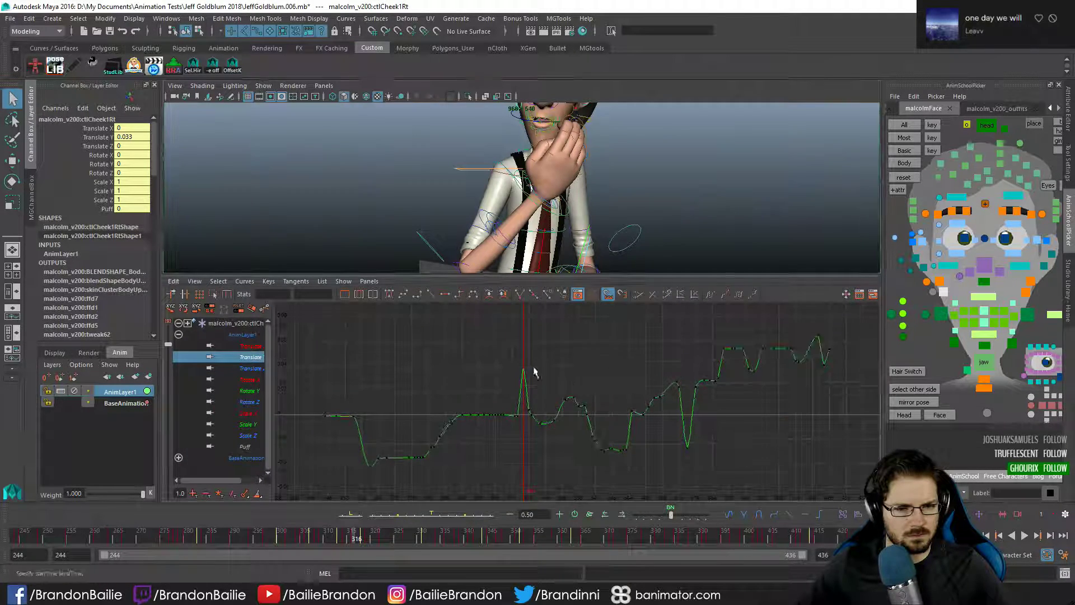
left_click_drag(514, 357, 536, 377)
key("w")
key("f")
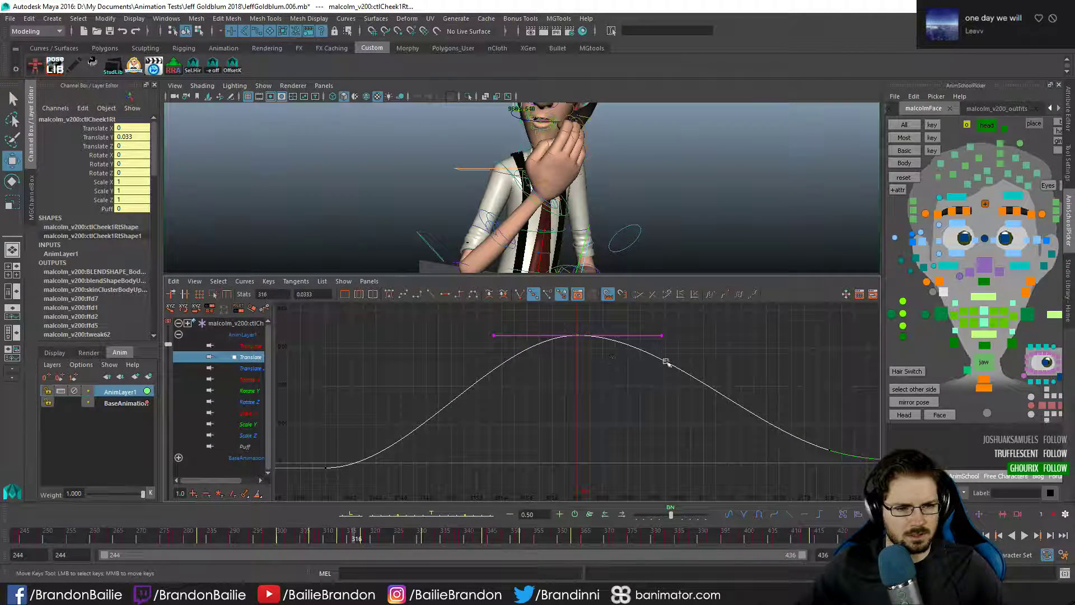
middle_click_drag(555, 370, 660, 435)
key("a")
left_click(674, 437)
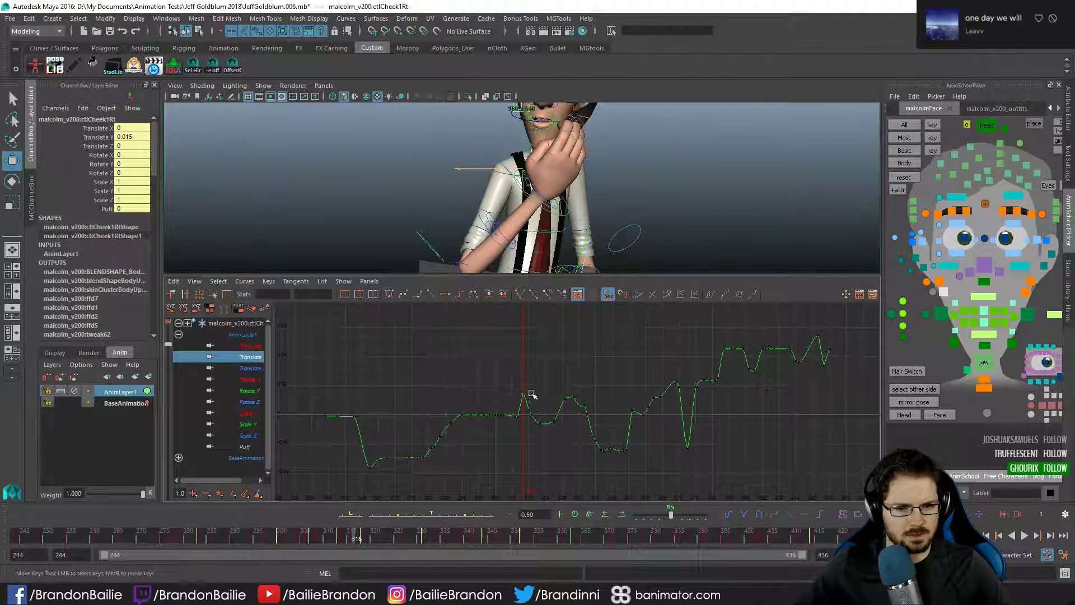
- Blend the right cheek's Translate Y keys around the peak with the tween slider, bringing frame 316 to 0.012
left_click_drag(544, 420, 557, 430)
key("f")
left_click(506, 401)
left_click_drag(470, 318, 610, 477)
left_click_drag(671, 514, 656, 515)
left_click(561, 411)
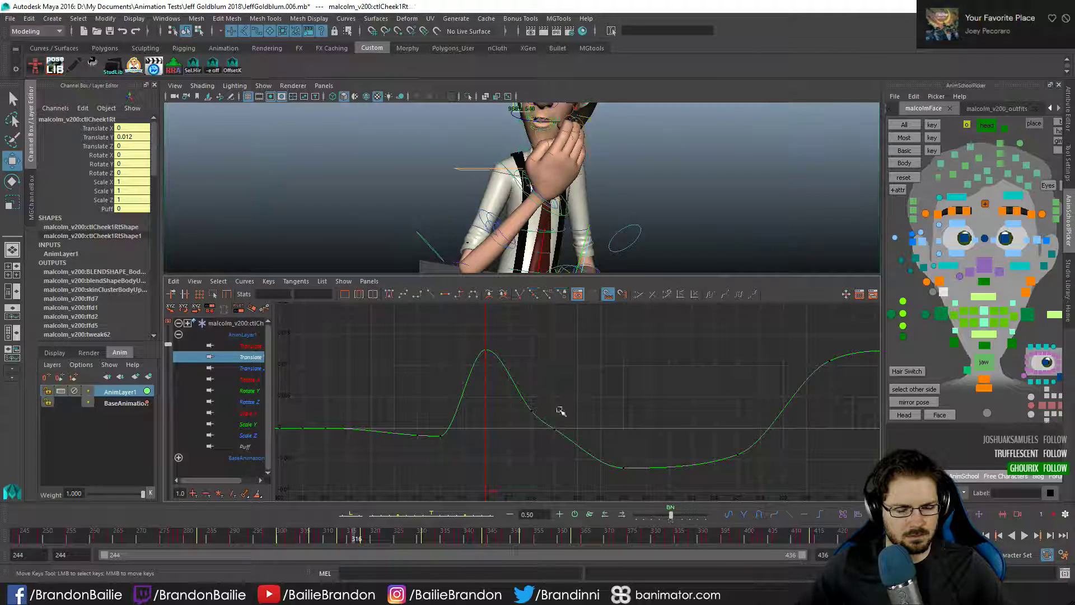
- Select the left cheek control and lower its Translate Y peak at frame 316 to about 0.009
left_click(1024, 295)
key("f")
left_click_drag(516, 394, 578, 491)
key("f")
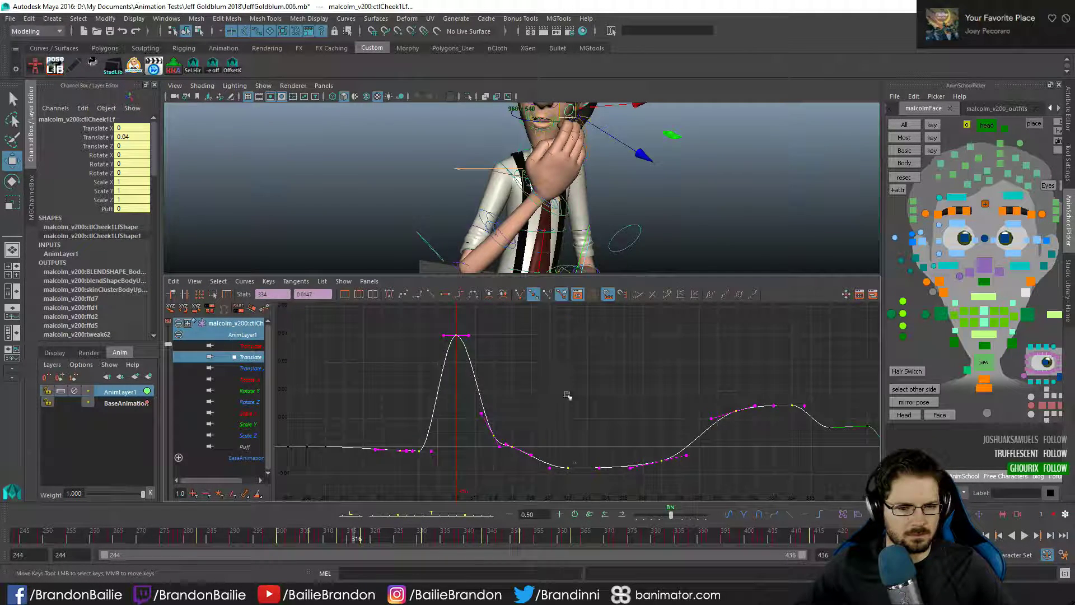
left_click(456, 335)
middle_click_drag(516, 355, 516, 442)
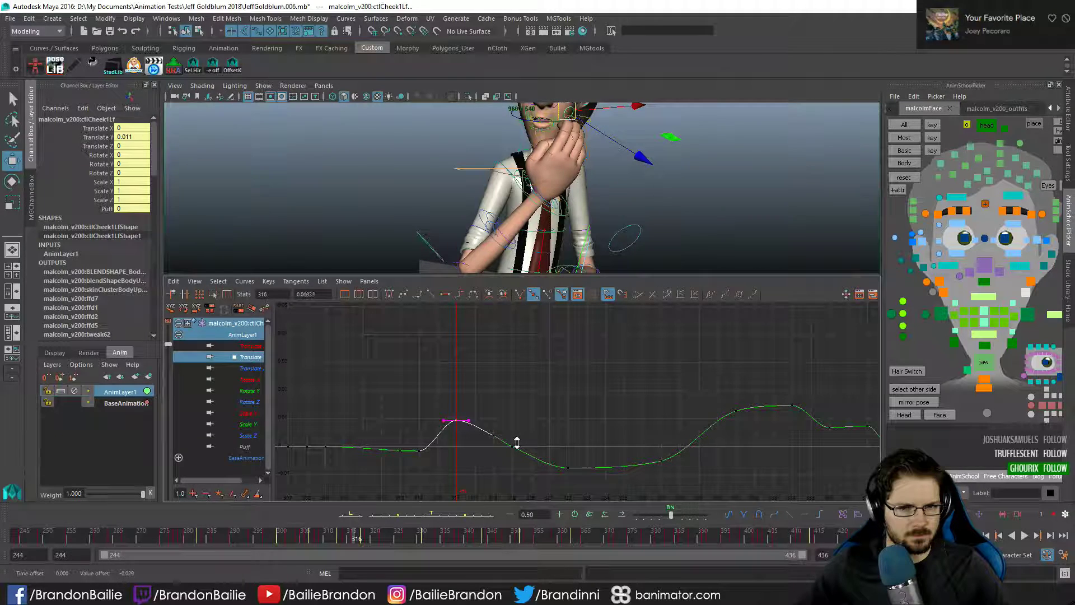
left_click(555, 415)
- Step back and forth around frames 312 to 316 in the enlarged camera view to review the adjusted cheek motion
key("space")
key("q")
key("alt+1")
key("alt+comma")
key("alt+comma")
key("alt+comma")
key("alt+comma")
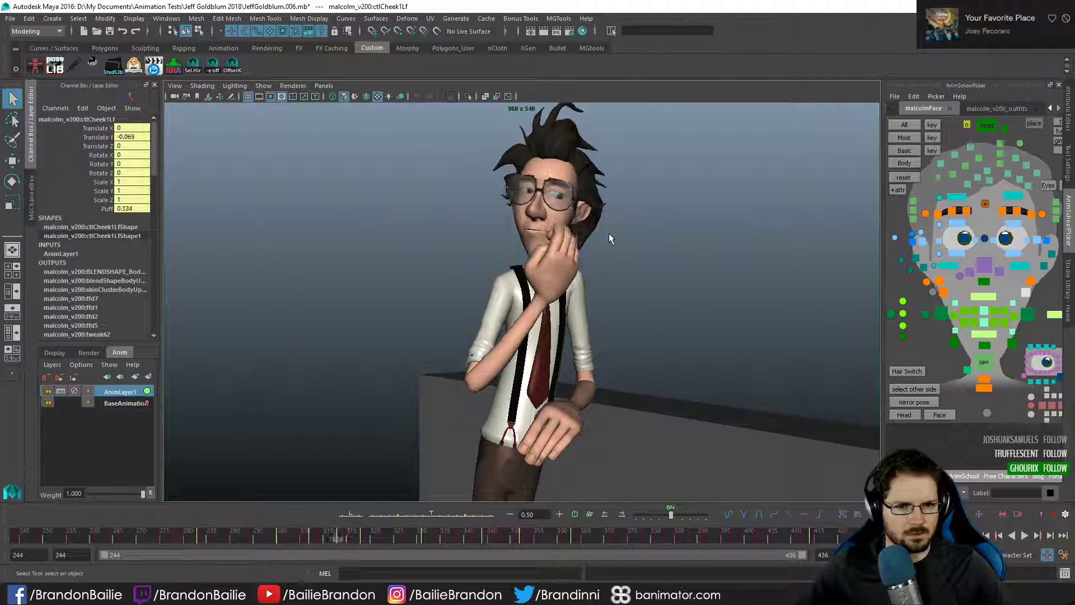
key("alt+comma")
key("alt+comma")
key("alt+comma")
key("alt+period")
key("alt+period")
key("alt+period")
key("alt+period")
key("alt+period")
key("alt+period")
key("alt+period")
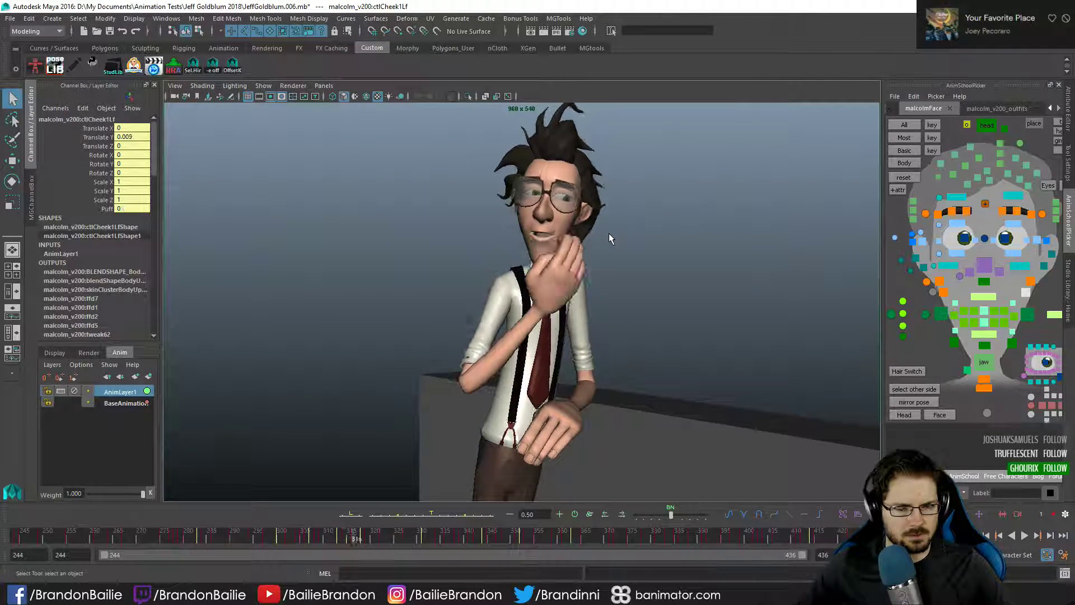
key("alt+comma")
key("alt+comma")
key("alt+comma")
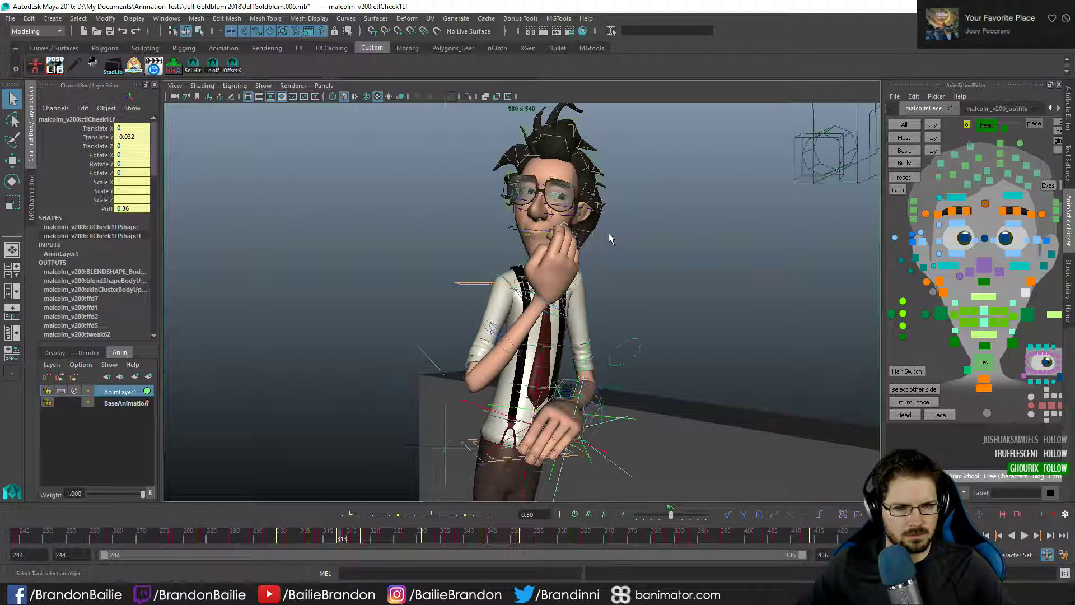
key("comma")
key("comma")
key("period")
key("period")
key("alt+1")
- Inspect the right mouth corner and lip controls at frame 313, and reselect both cheek controls
left_click(943, 313)
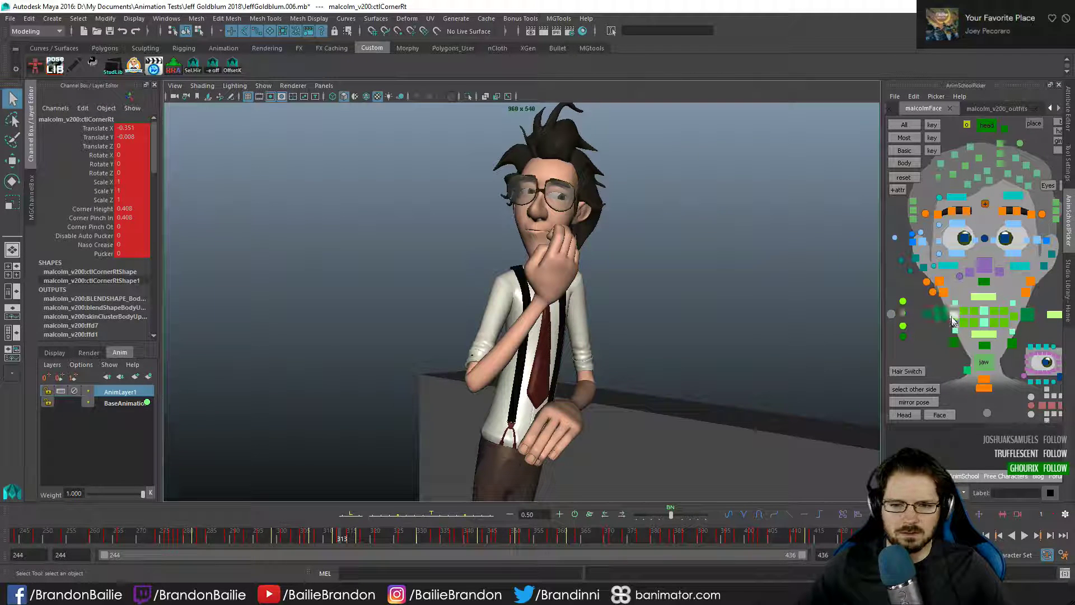
left_click(952, 317)
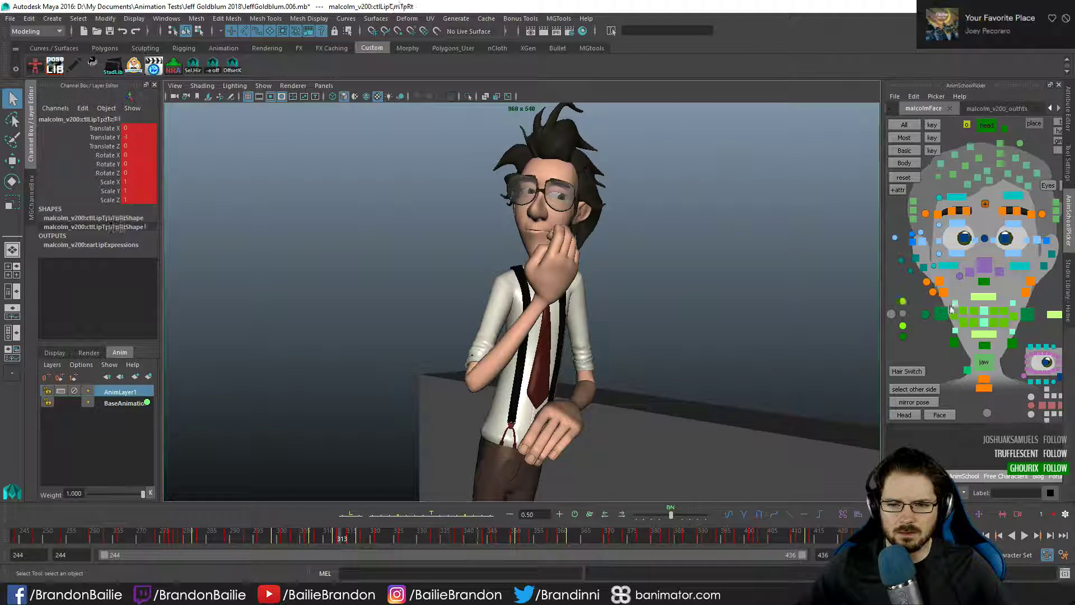
left_click(953, 303)
left_click(943, 293)
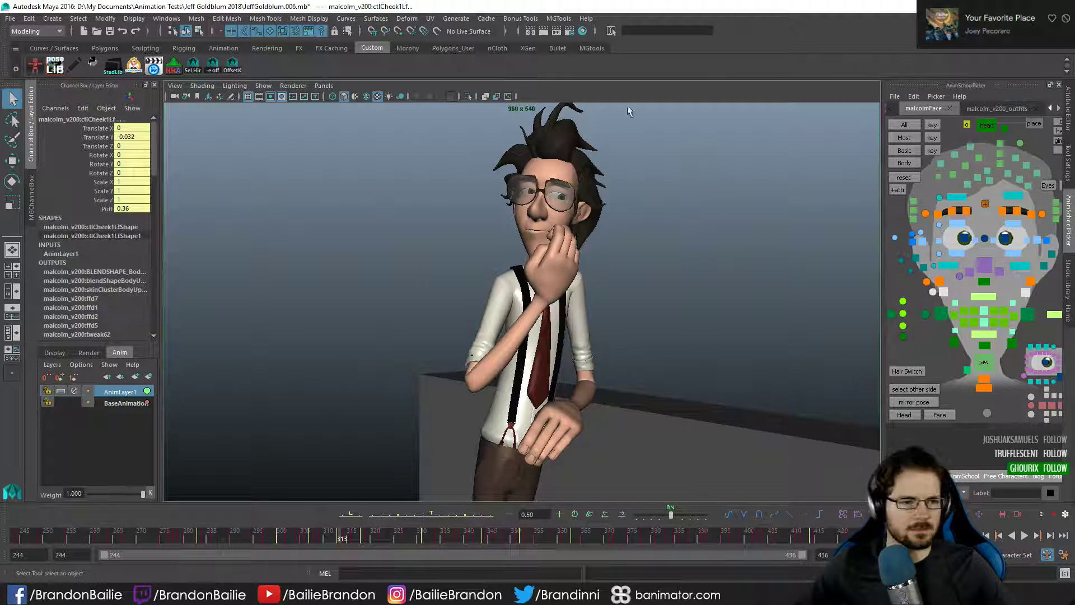
- Show both cheeks' curves in the Graph Editor and frame the Translate Y keys around the frame 316 peak
key("space")
key("period")
key("period")
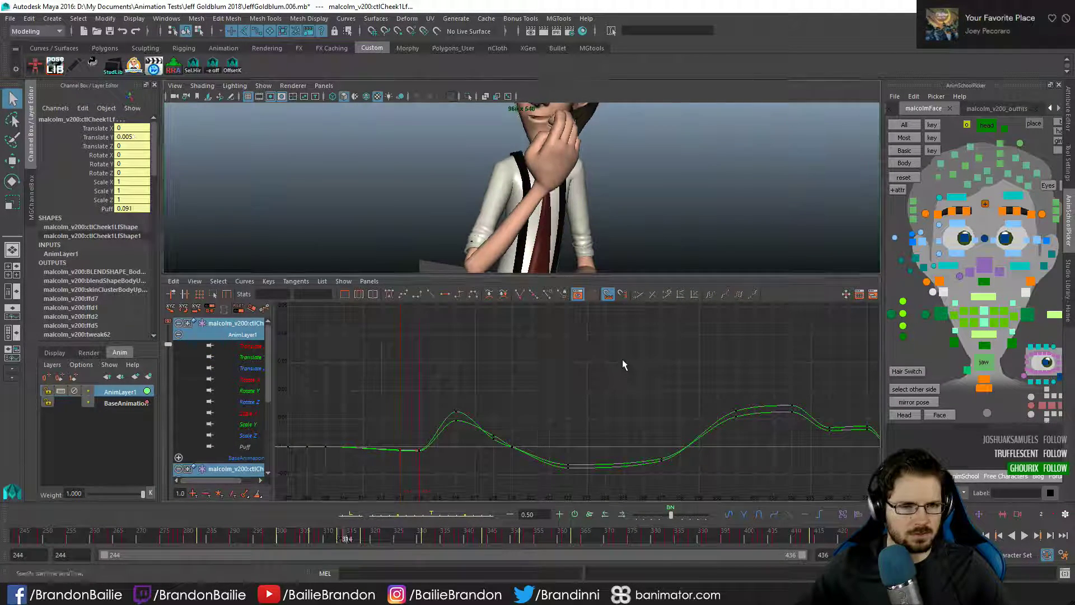
key("comma")
key("comma")
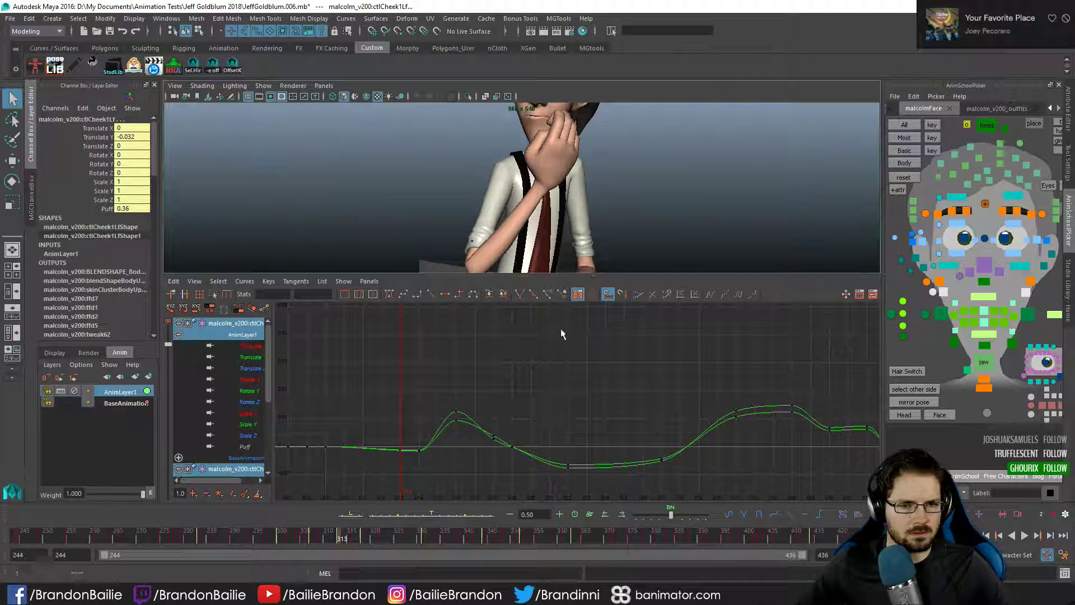
key("a")
left_click_drag(506, 409, 567, 482)
key("f")
left_click(573, 397)
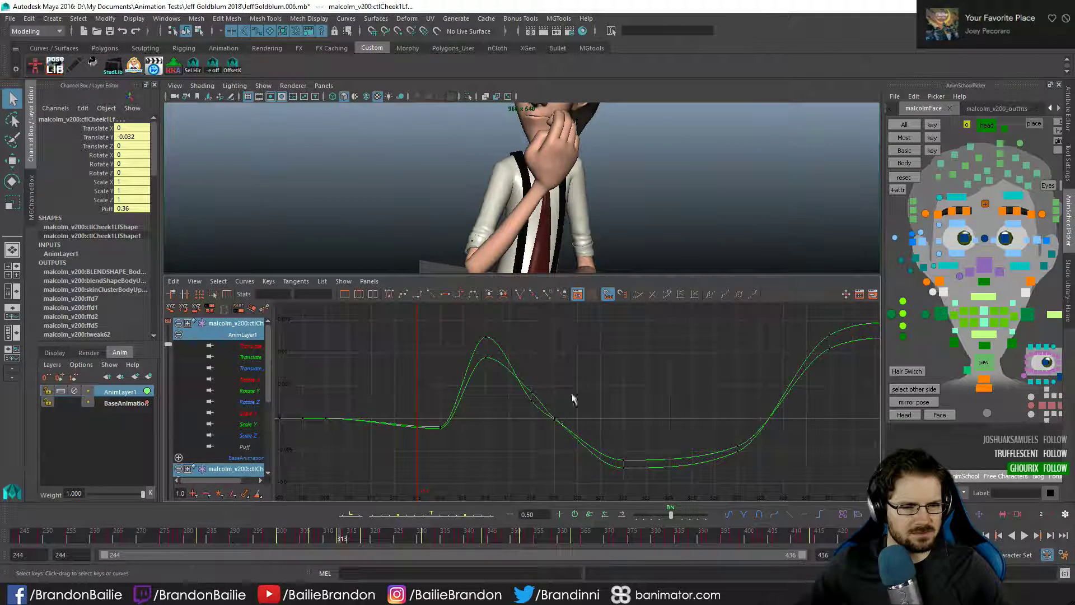
- Flatten both cheeks' Translate Y keys at and just after frame 316 with the tween slider, bringing the peak to about 0.004
key("period")
key("alt+period")
key("alt+period")
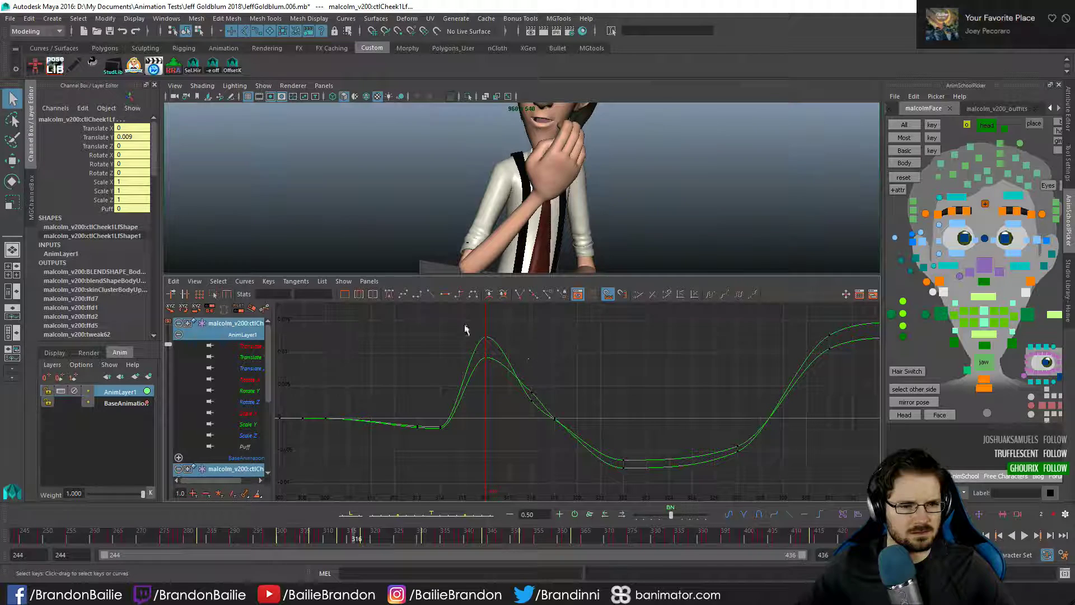
left_click_drag(464, 311, 540, 412)
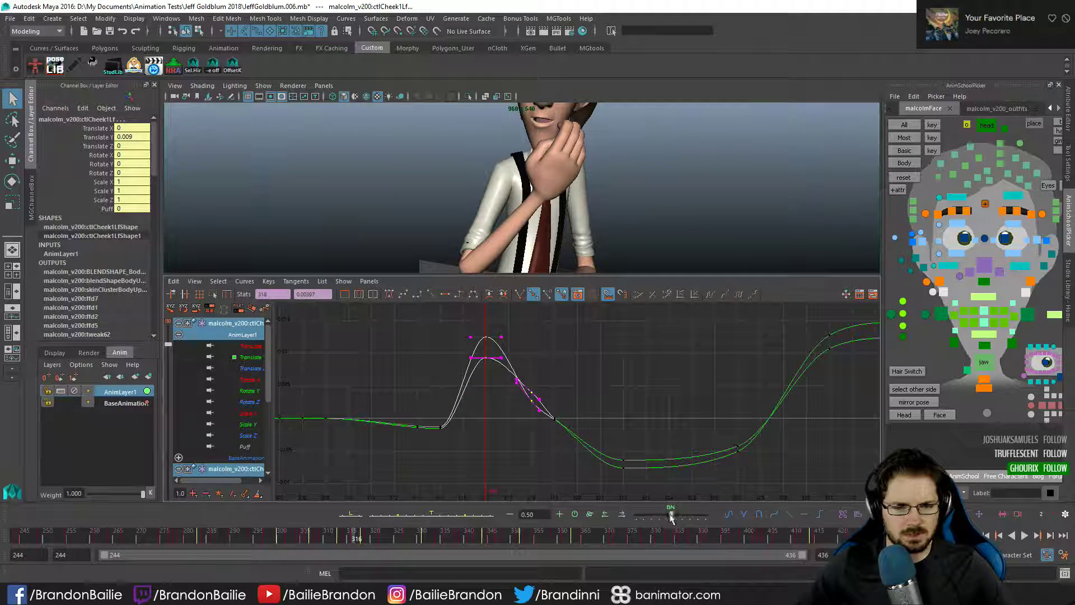
left_click_drag(671, 516, 696, 511)
left_click(610, 305)
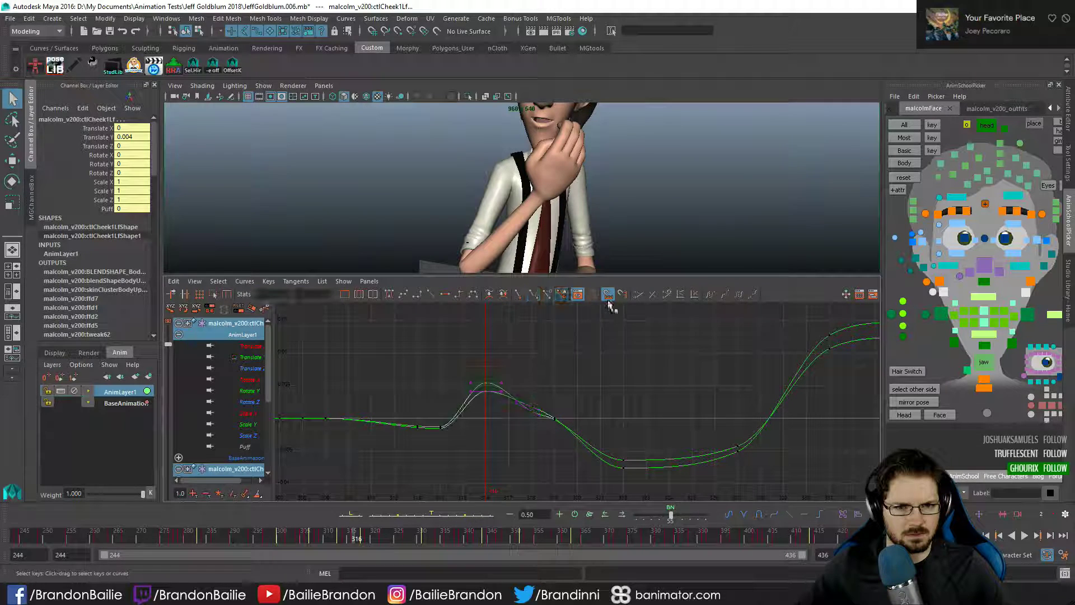
- Step back from frame 316 to 312 in the enlarged camera view to review the flattened cheek motion
key("alt+comma")
key("alt+comma")
key("space")
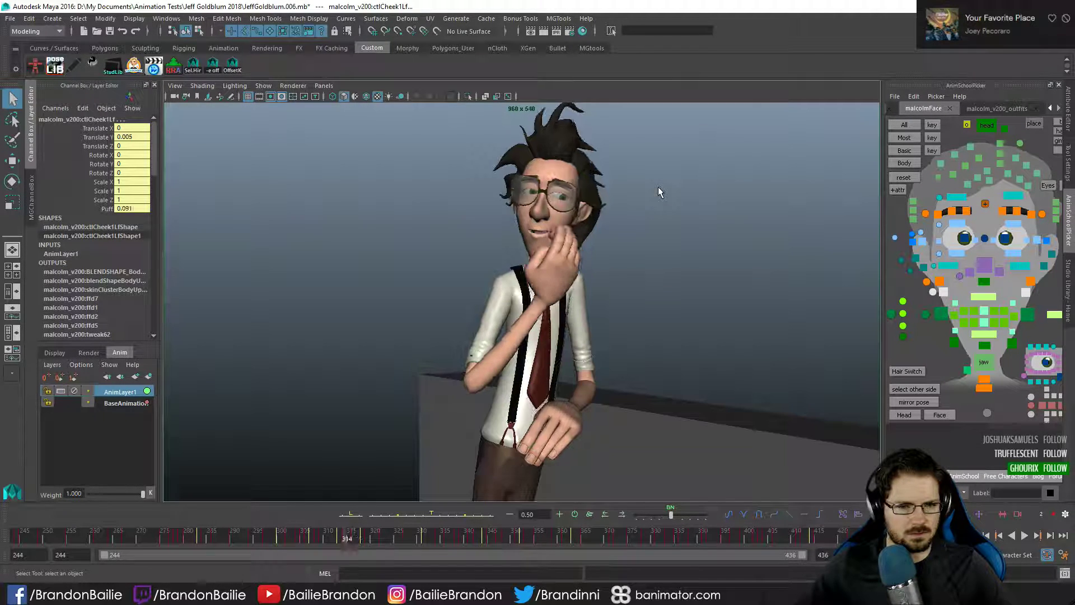
key("alt+comma")
key("alt+comma")
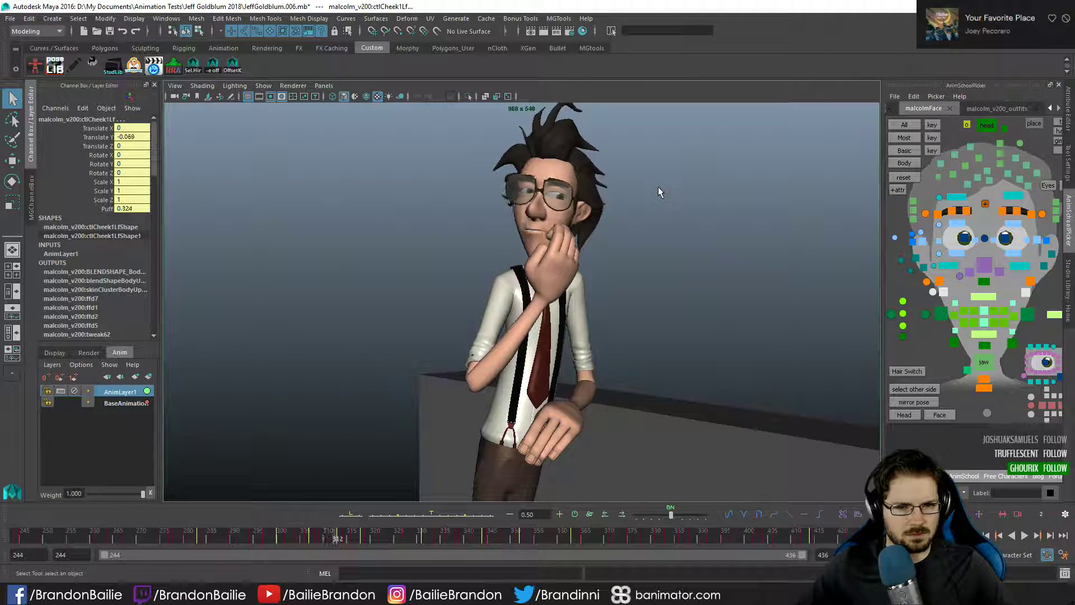
- Step back and forth around frame 312 to examine the cheek motion in the camera view
key("alt+comma")
key("alt+comma")
key("alt+comma")
key("alt+comma")
key("alt+comma")
key("alt+comma")
key("alt+period")
key("alt+period")
key("alt+period")
key("alt+period")
key("alt+period")
key("alt+period")
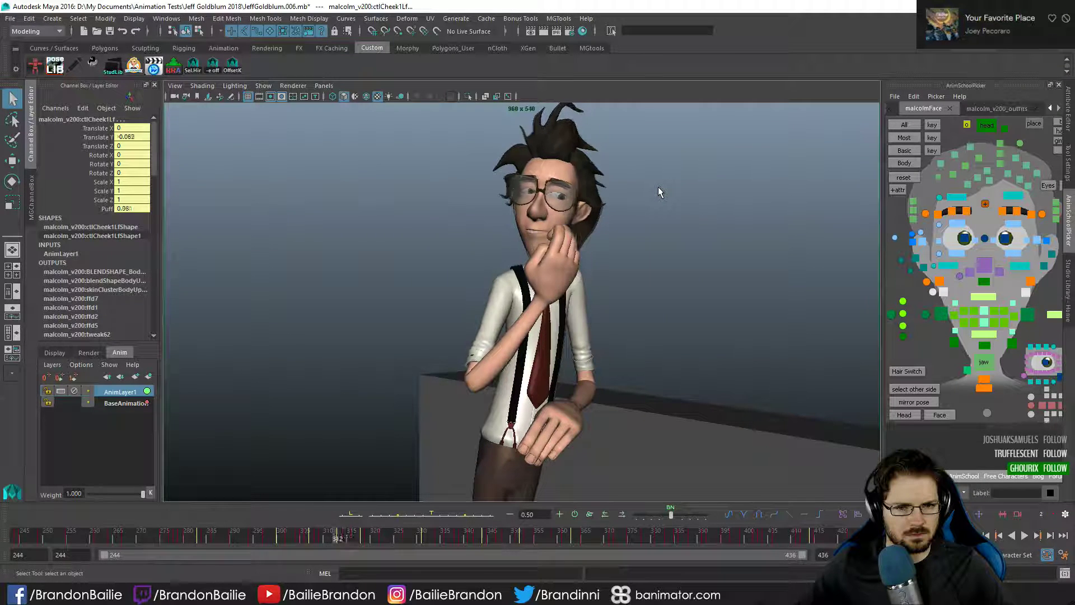
key("alt+period")
key("alt+period")
key("alt+comma")
key("alt+comma")
- Select the left cheek control at frame 308 and show its BaseAnimation Translate Y curve and keys in the Graph Editor
key("alt+1")
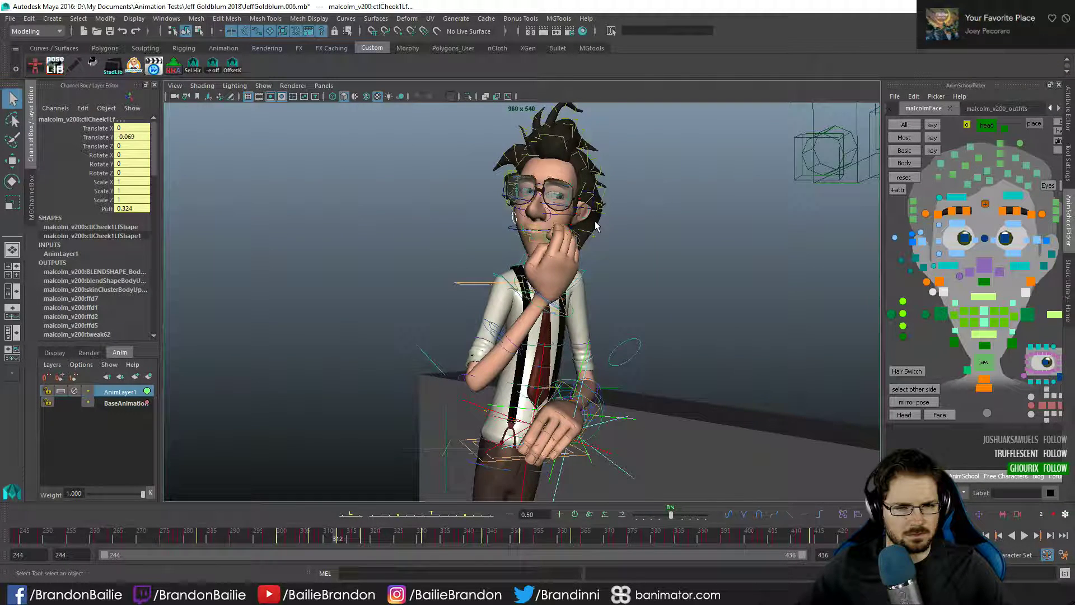
key("alt+comma")
key("alt+comma")
key("alt+comma")
key("alt+comma")
left_click(562, 224)
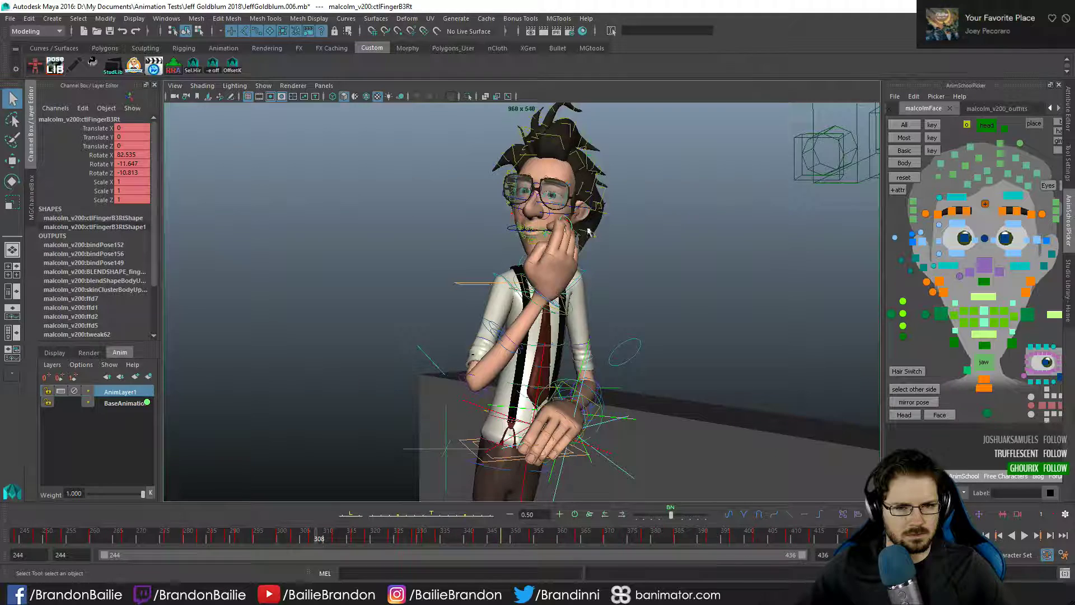
left_click(575, 254)
left_click(111, 402)
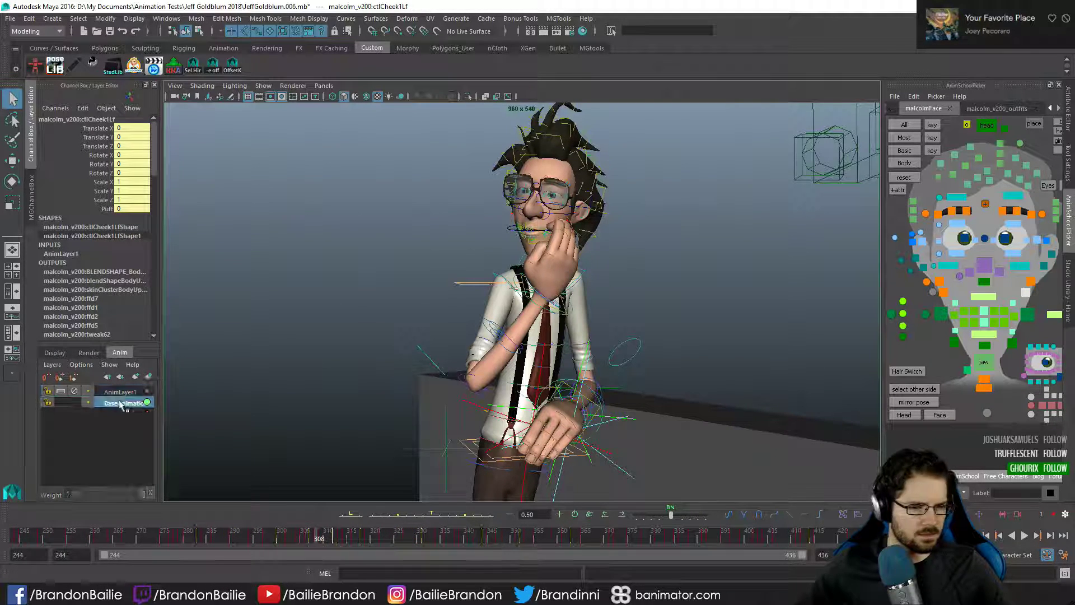
key("space")
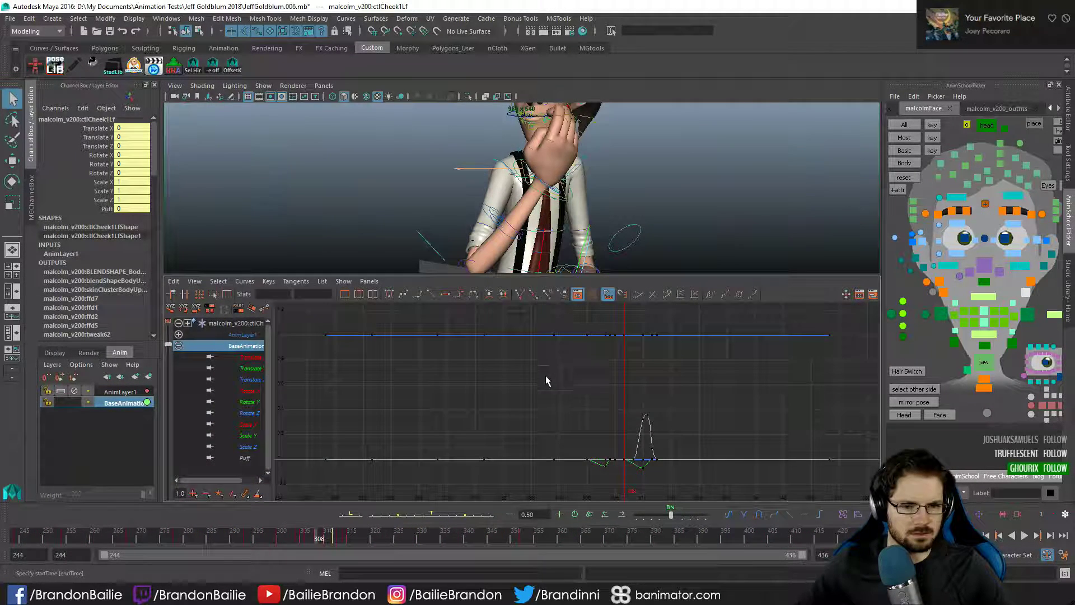
left_click(241, 368)
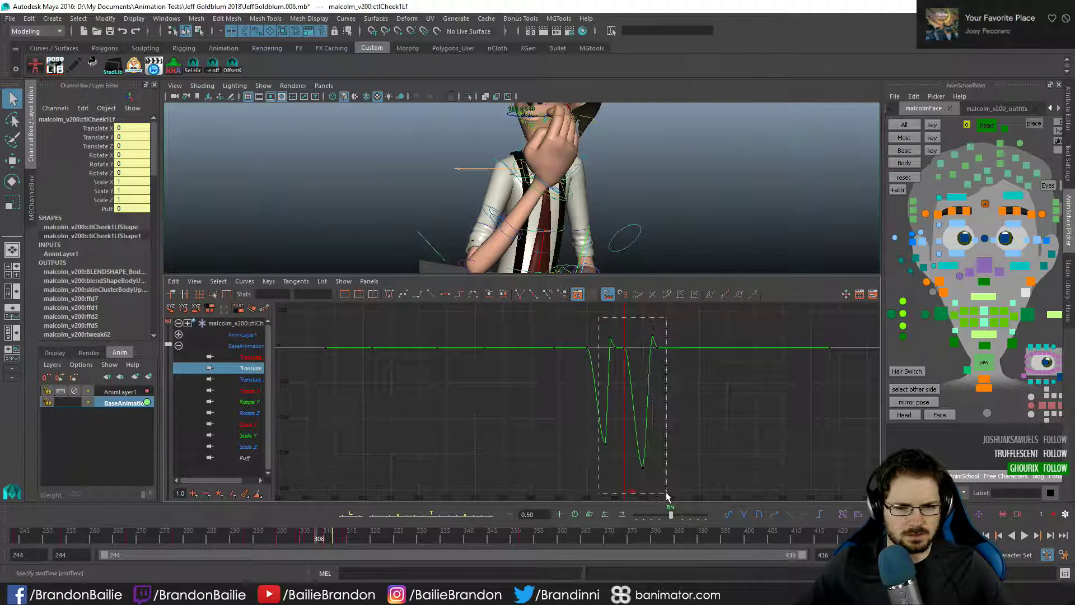
left_click_drag(658, 498, 661, 503)
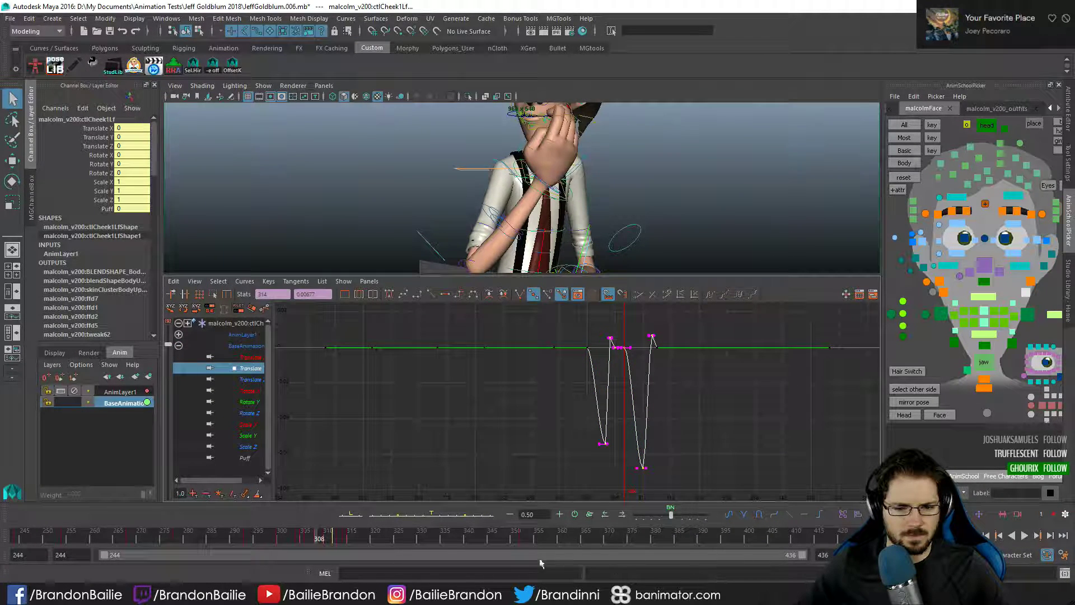
- Add the right cheek control to the selection and isolate both cheeks' Translate Y curves on the BaseAnimation layer
left_click(944, 292, "shift")
left_click(116, 405)
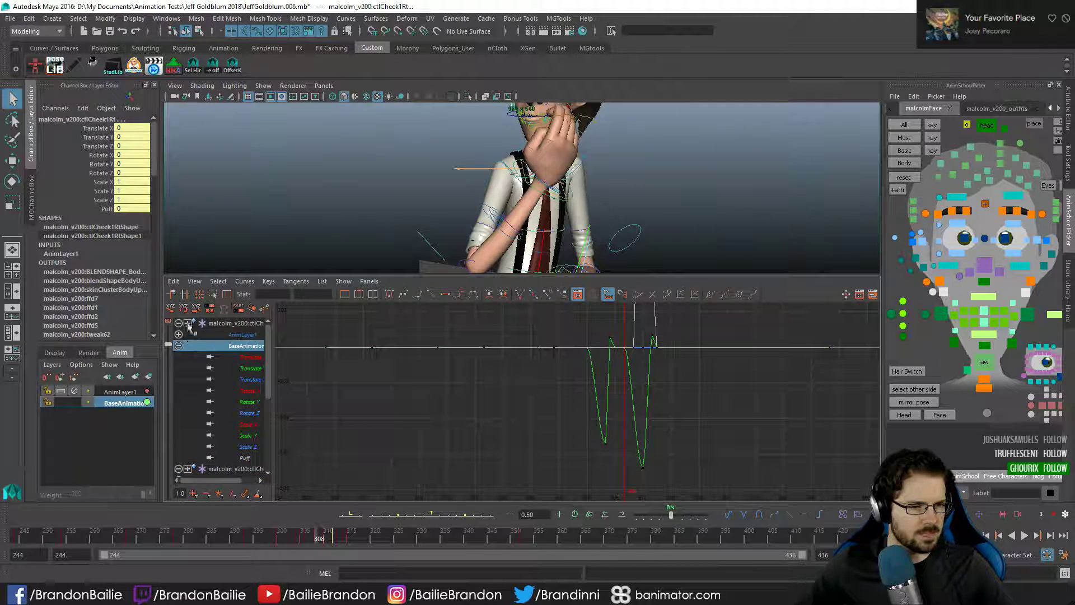
left_click(170, 310)
left_click(171, 310)
left_click(171, 310)
left_click(170, 309)
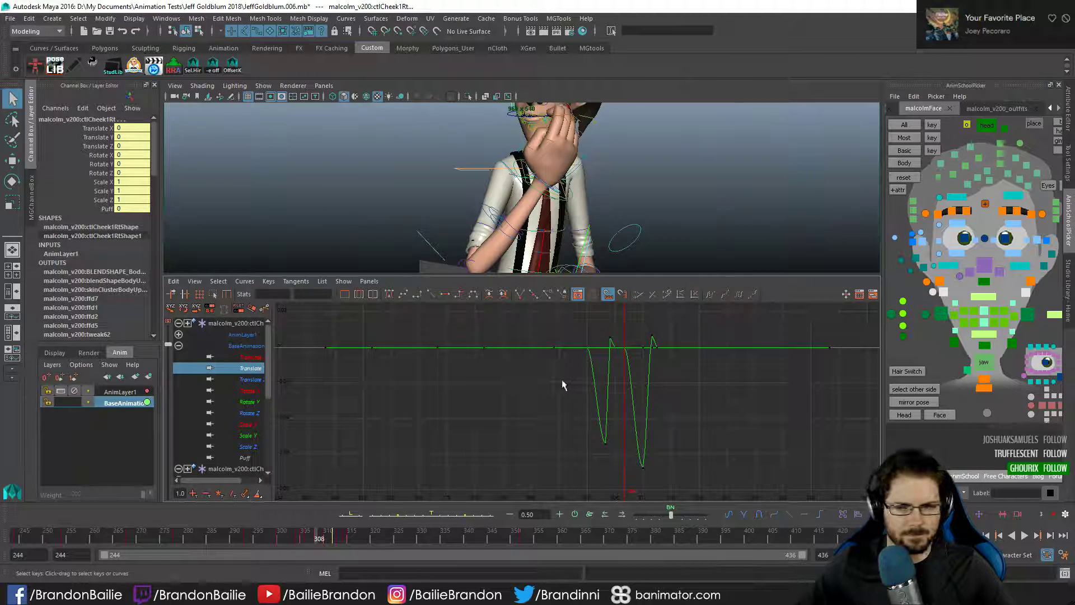
- Reduce both cheeks' two downward Translate Y dips, just before frame 308 and at frame 312, to under half depth with the tween slider
left_click_drag(563, 392, 731, 553)
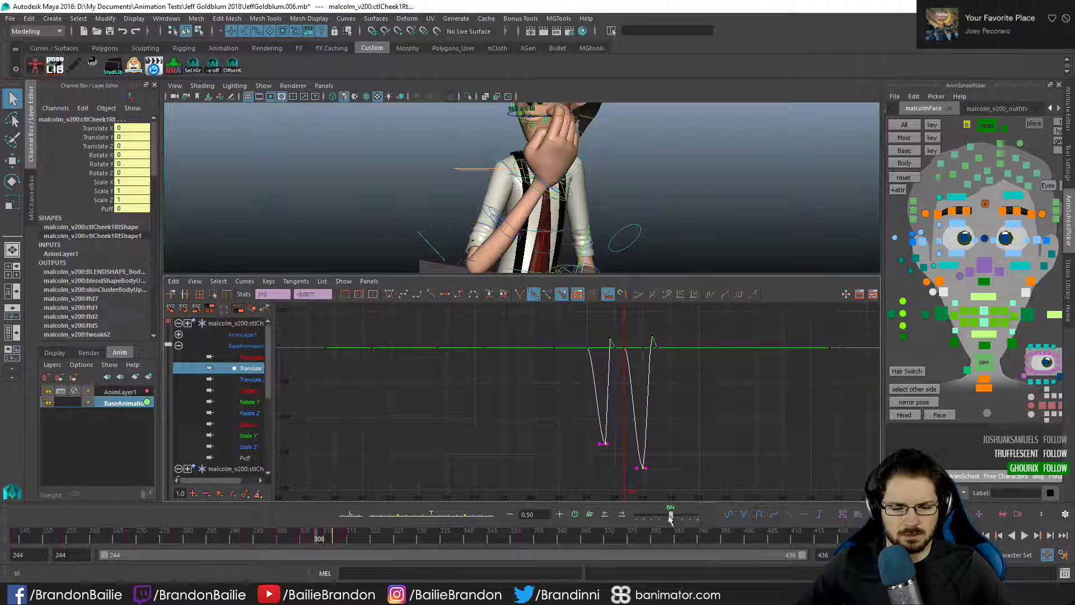
left_click_drag(670, 518, 691, 519)
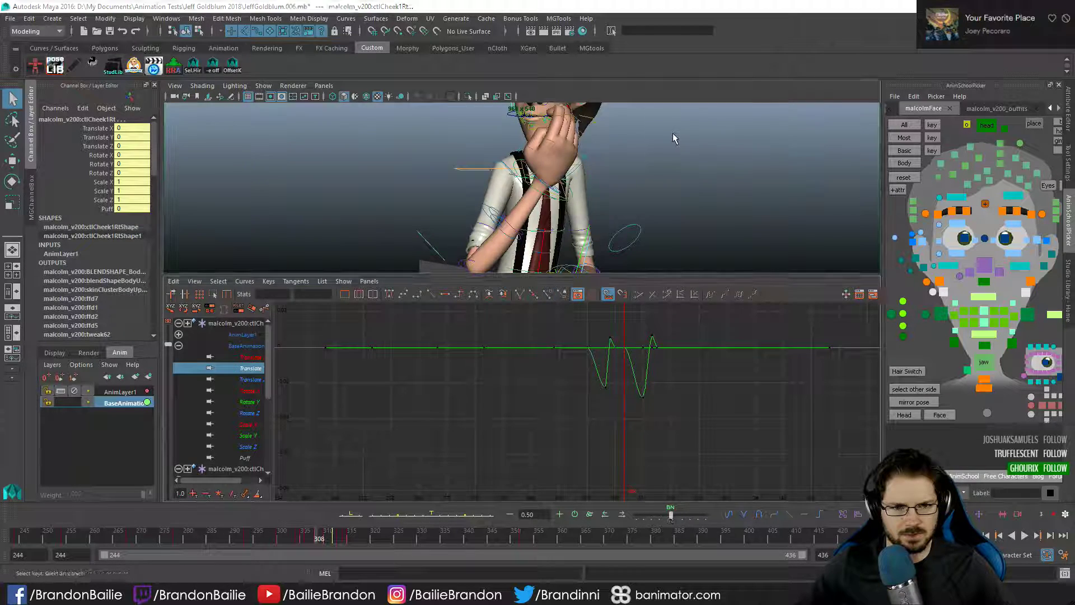
key("space")
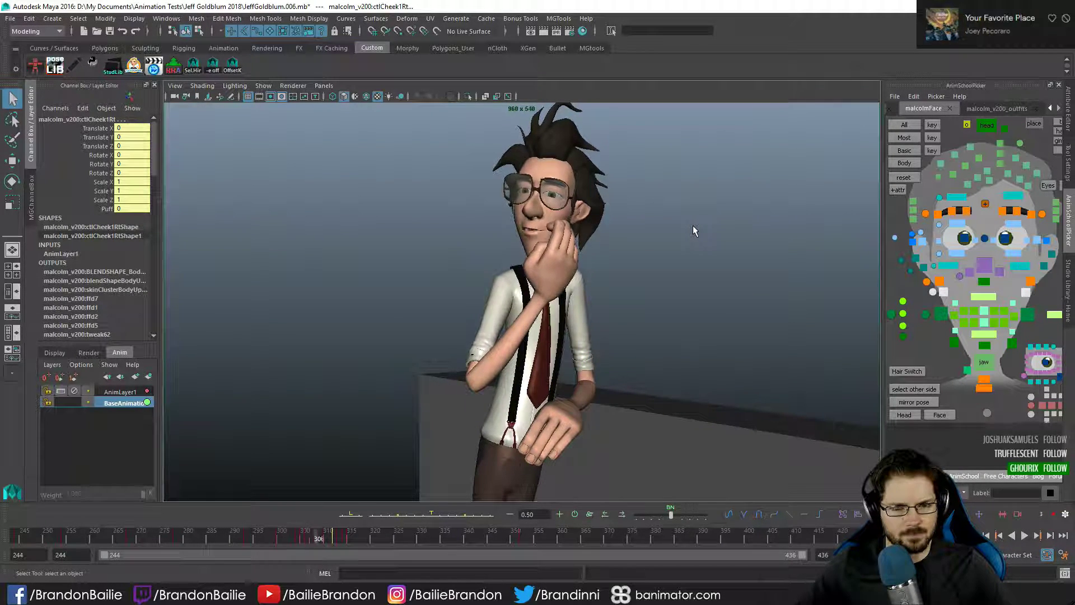
- Step through the shot from about frame 303 to 322 and back to 316 to review the softened cheek motion
key("alt+comma")
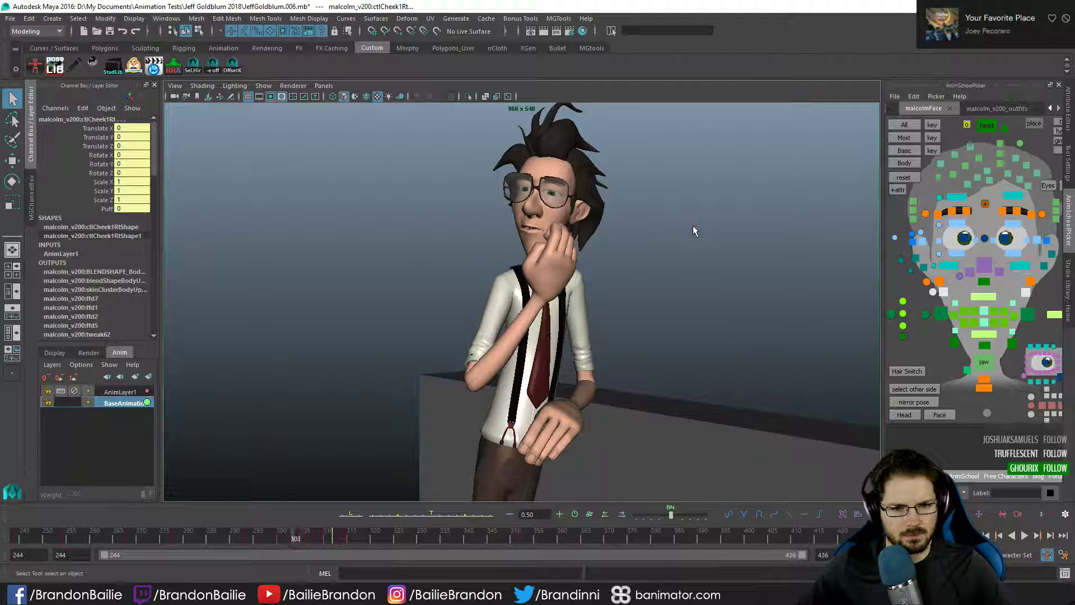
key("alt+period")
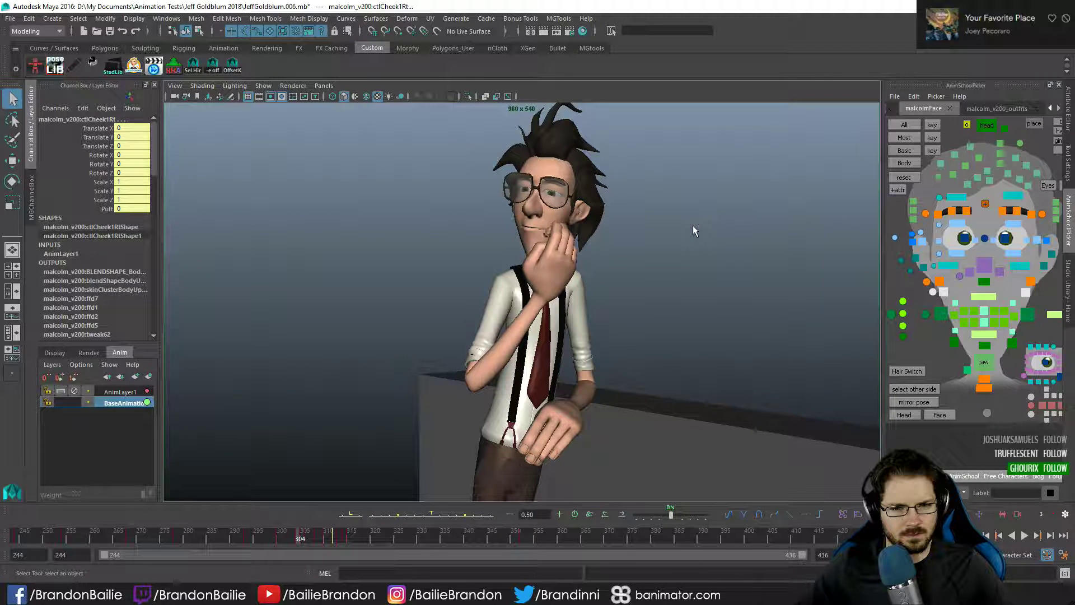
key("alt+period")
key("alt+period")
key("alt+period")
key("alt+period")
key("alt+period")
key("alt+period")
key("alt+period")
key("alt+period")
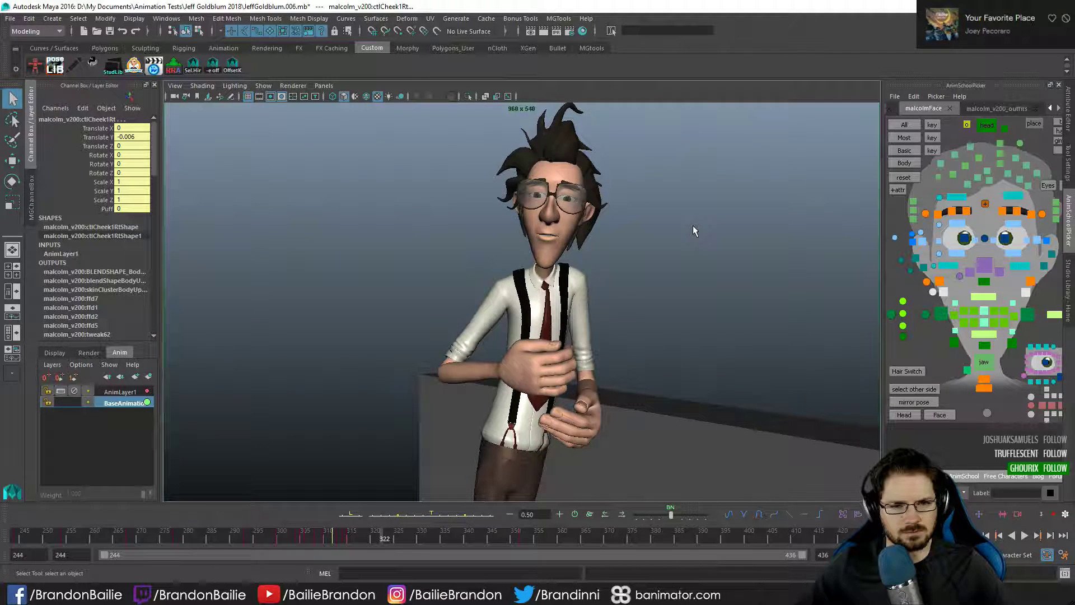
key("alt+comma")
key("alt+comma")
key("alt+comma")
key("alt+comma")
key("alt+comma")
key("alt+comma")
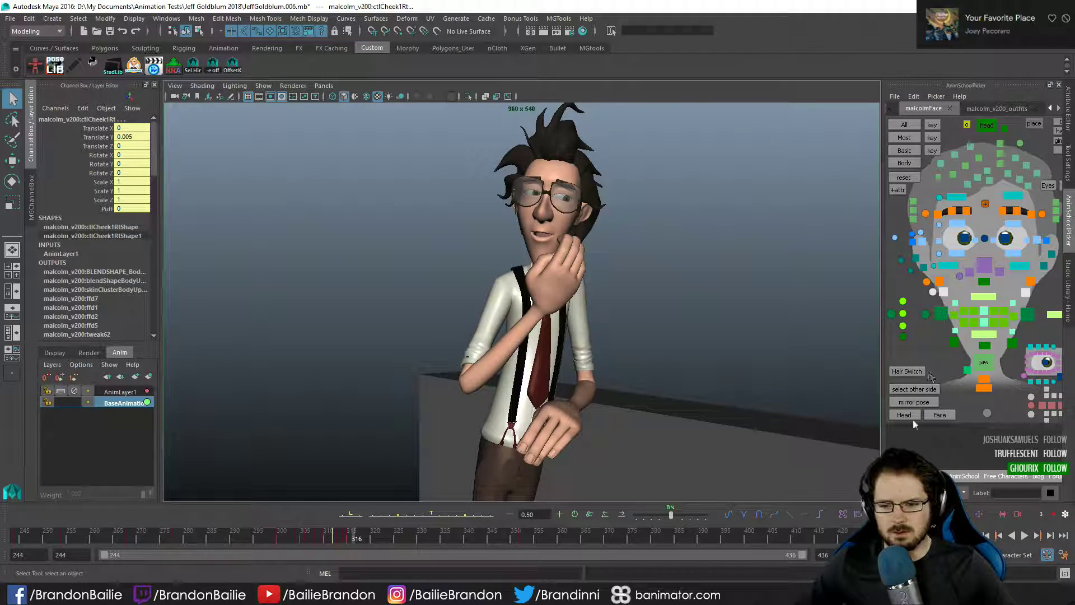
- Select all mouth and jaw controls and step back and forth around frames 317 and 318 to check the mouth movement
left_click(891, 313)
key("alt+comma")
key("alt+comma")
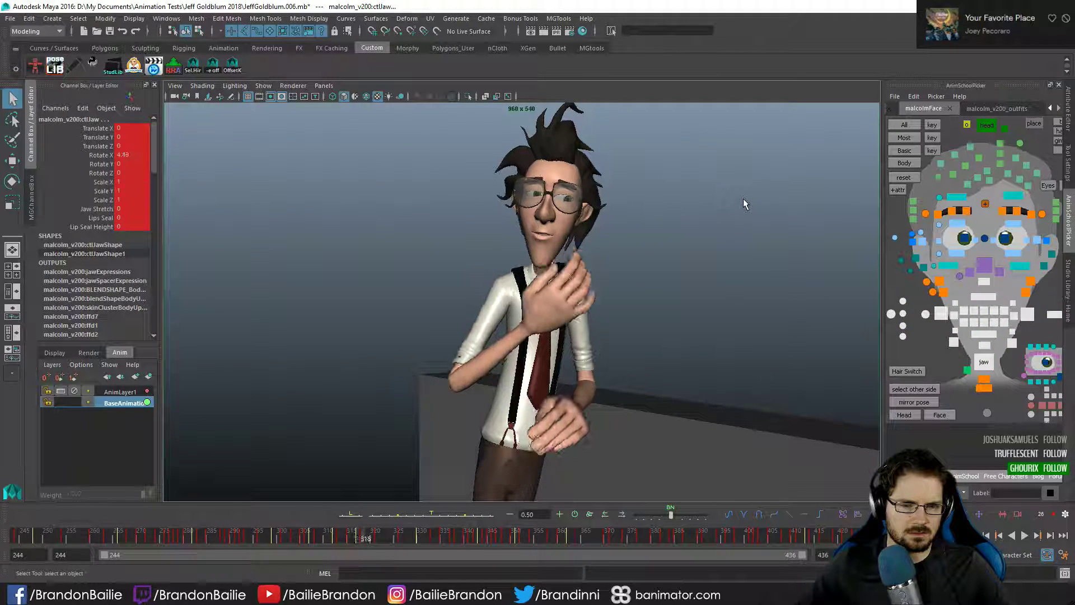
key("alt+period")
key("alt+period")
key("alt+period")
key("alt+period")
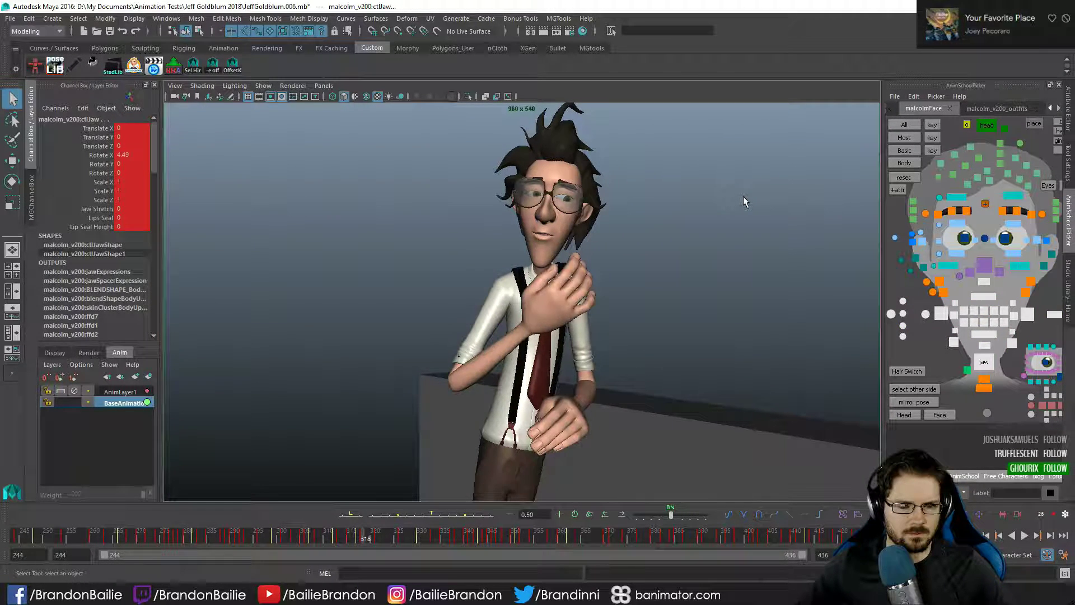
key("alt+comma")
key("alt+comma")
key("alt+comma")
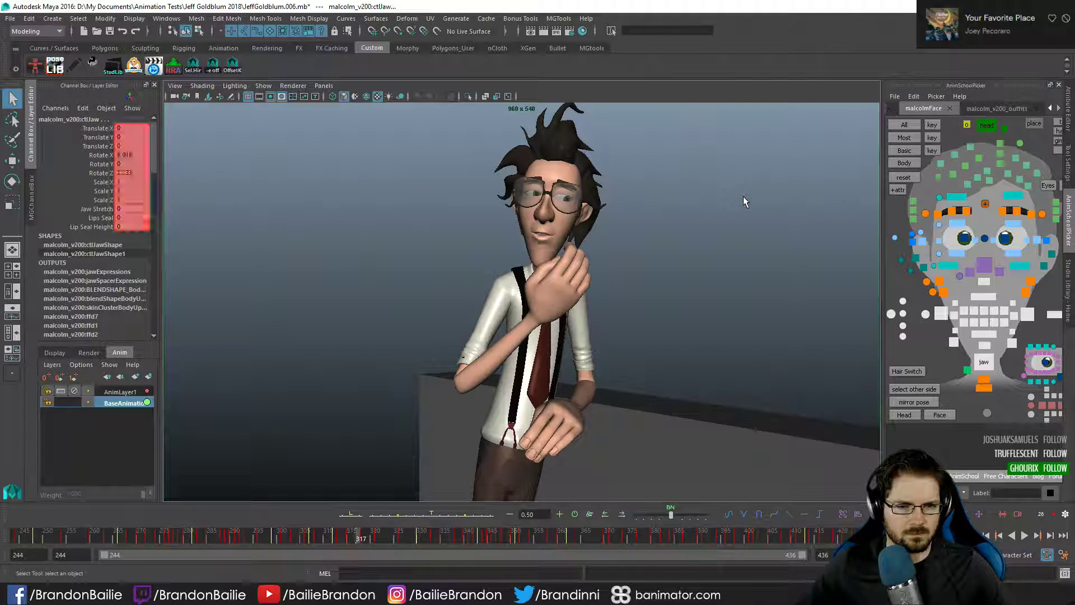
key("alt+period")
key("alt+period")
key("alt+period")
key("alt+comma")
key("alt+comma")
key("alt+comma")
key("alt+period")
key("alt+period")
key("alt+period")
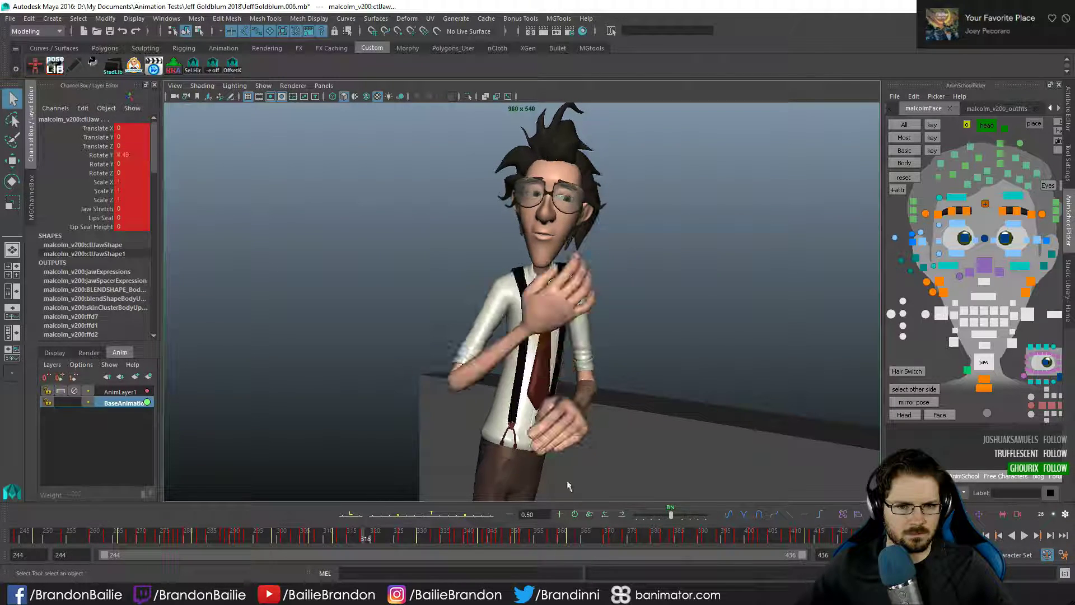
- Step forward from frame 318 to 364 to review the mouth and jaw animation
key("alt+period")
key("alt+period")
key("alt+period")
key("alt+period")
key("alt+period")
key("alt+period")
key("alt+period")
key("alt+period")
key("alt+period")
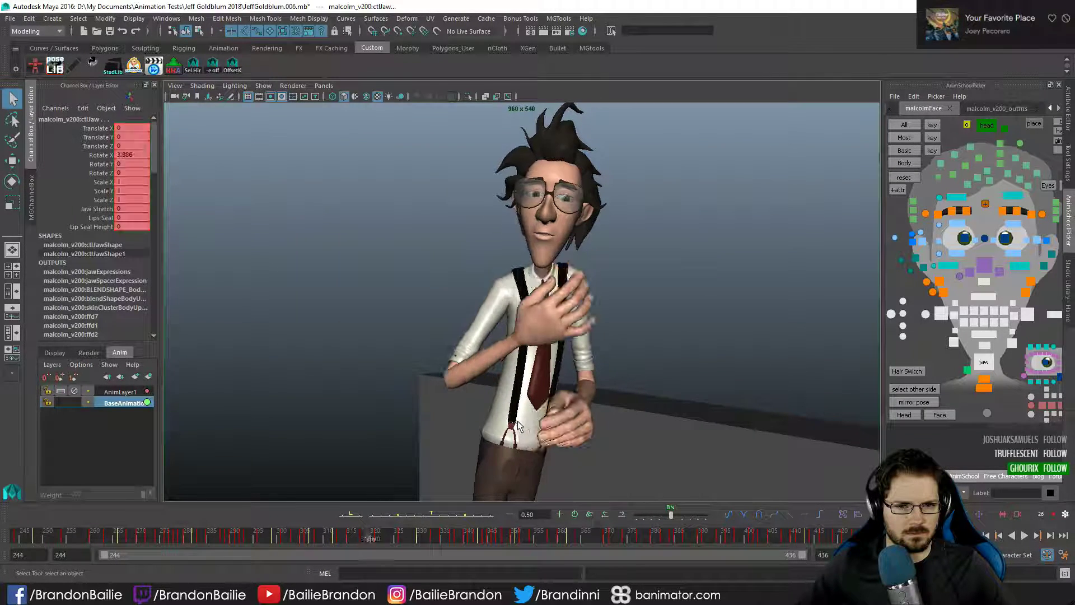
key("alt+period")
key("alt+period")
key("alt+period")
key("alt+period")
key("alt+period")
key("alt+period")
key("alt+period")
key("alt+period")
key("alt+period")
key("alt+period")
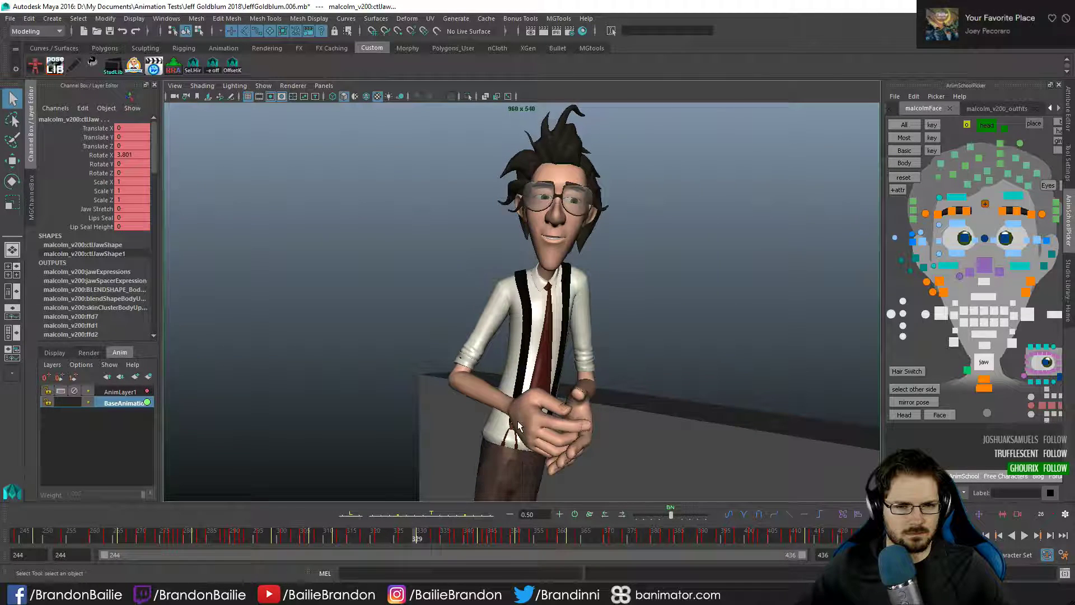
key("alt+period")
key("alt+period")
key("alt+period")
key("alt+period")
key("alt+period")
key("alt+period")
key("alt+period")
key("alt+period")
key("alt+period")
key("alt+period")
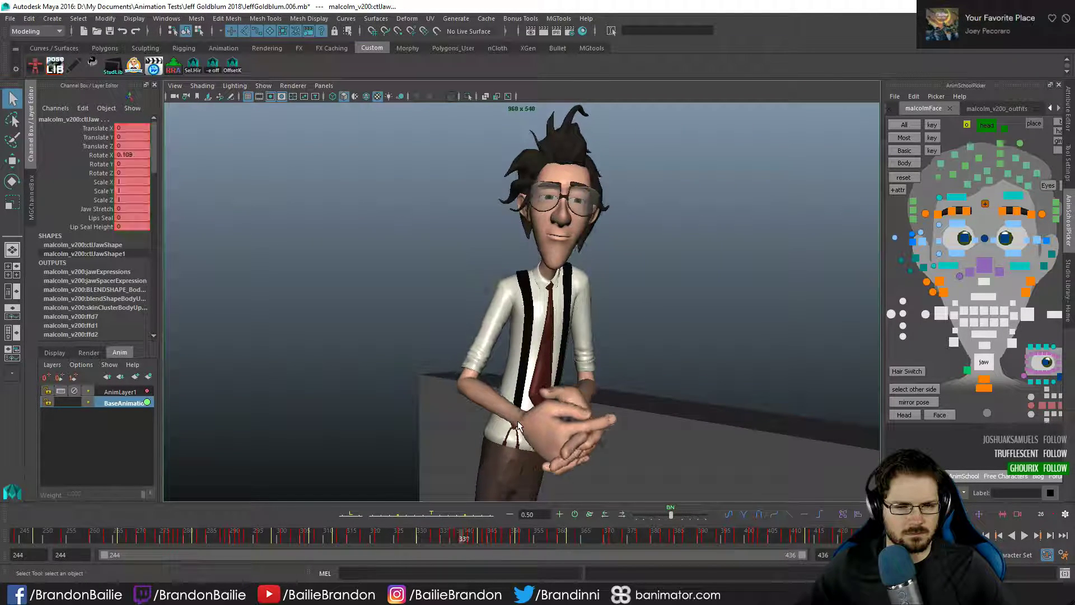
key("alt+period")
key("alt+period")
key("alt+period")
key("alt+period")
key("alt+period")
key("alt+period")
key("alt+period")
key("alt+period")
key("alt+period")
key("alt+period")
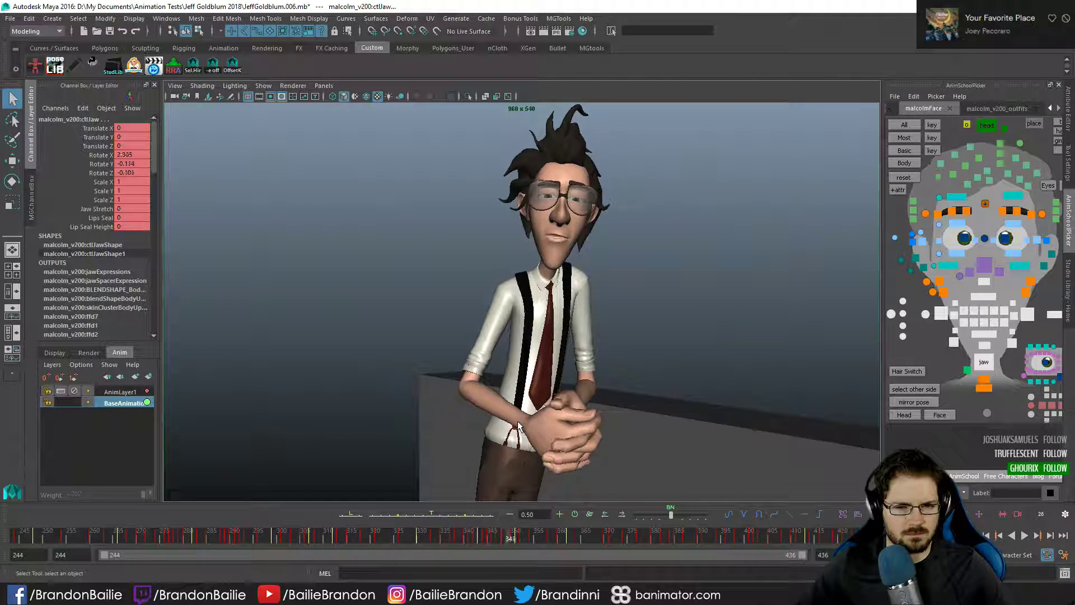
key("alt+period")
key("alt+period")
key("alt+period")
key("alt+period")
key("alt+period")
key("alt+period")
key("alt+period")
key("alt+period")
key("alt+period")
key("alt+period")
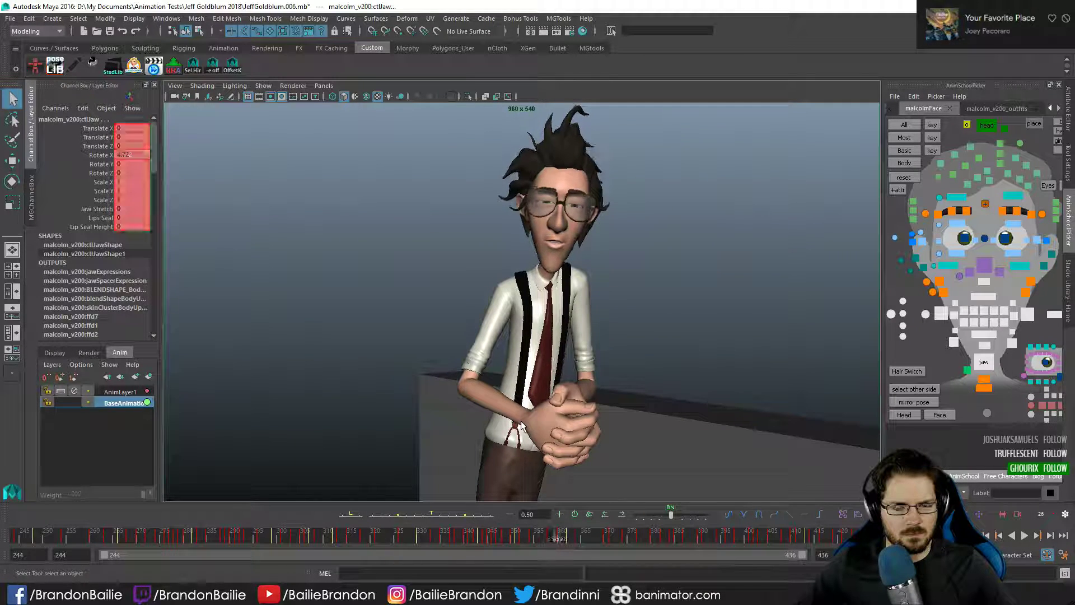
key("alt+period")
key("alt+period")
key("alt+period")
key("alt+period")
key("alt+period")
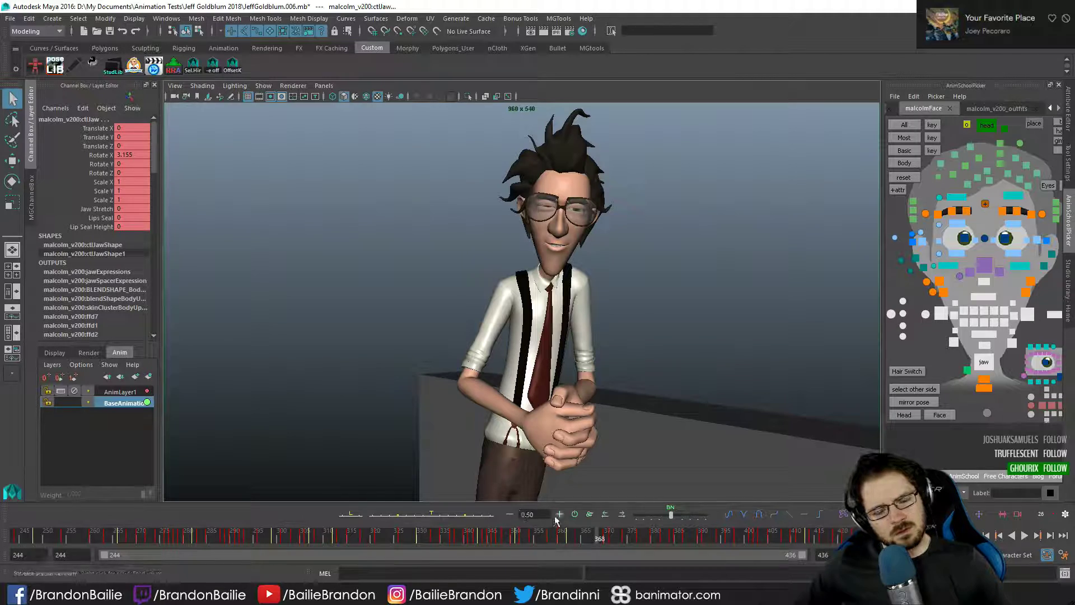
- Play the animation from the start of the range, return to frame 244 and scrub to frame 255
left_click_drag(492, 540, 12, 524)
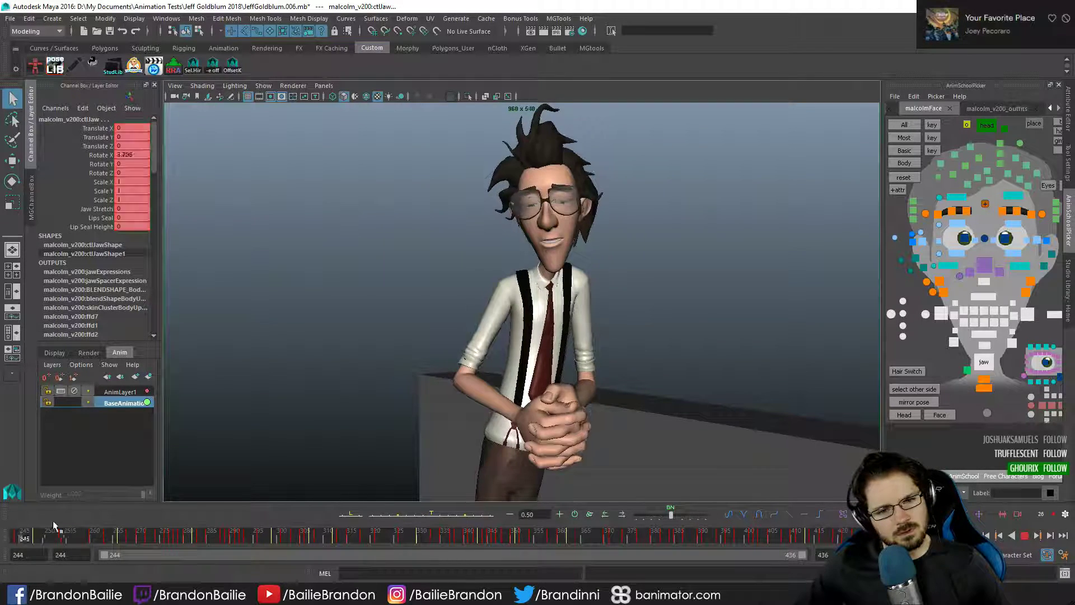
key("alt+v")
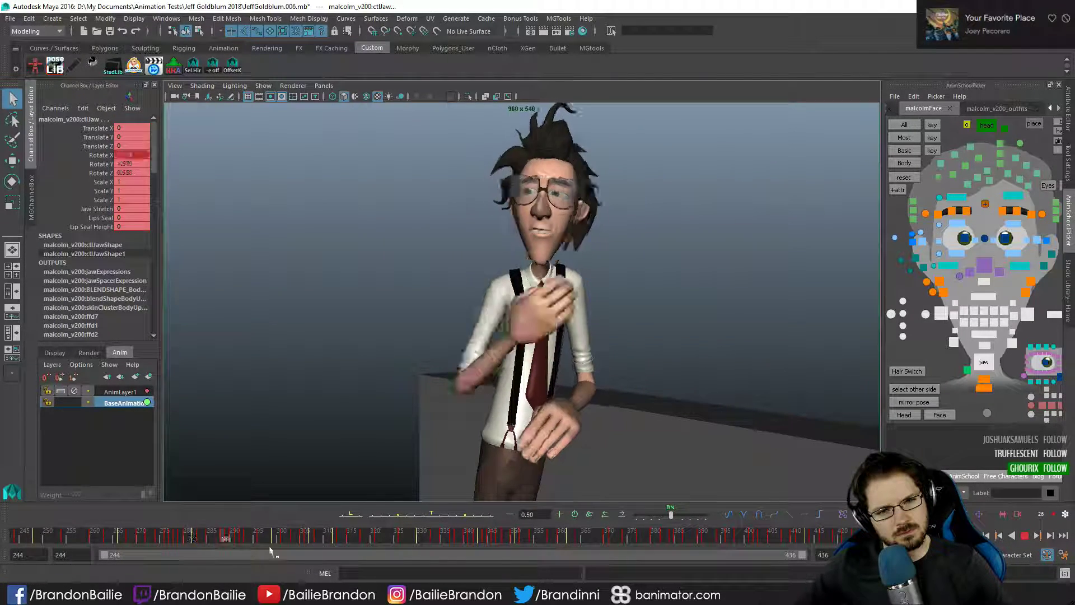
key("alt+v")
key("alt+shift+v")
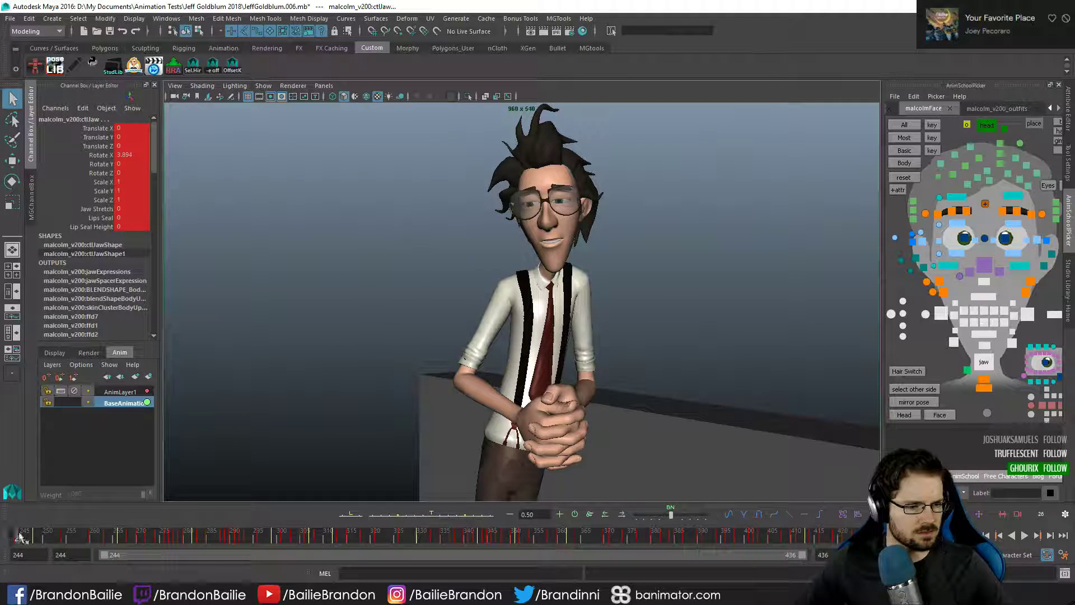
left_click_drag(20, 537, 69, 539)
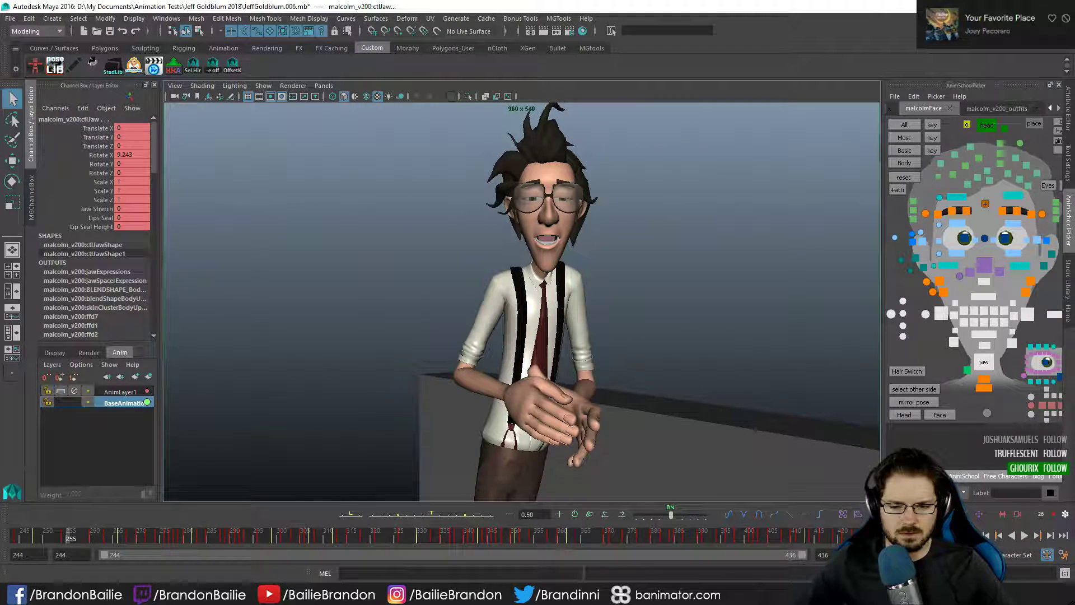
- Switch to the JeffGoldblum.mov player, review the opening frames by playing and scrubbing, and return to Maya
key("alt+Tab")
left_click_drag(472, 239, 233, 266)
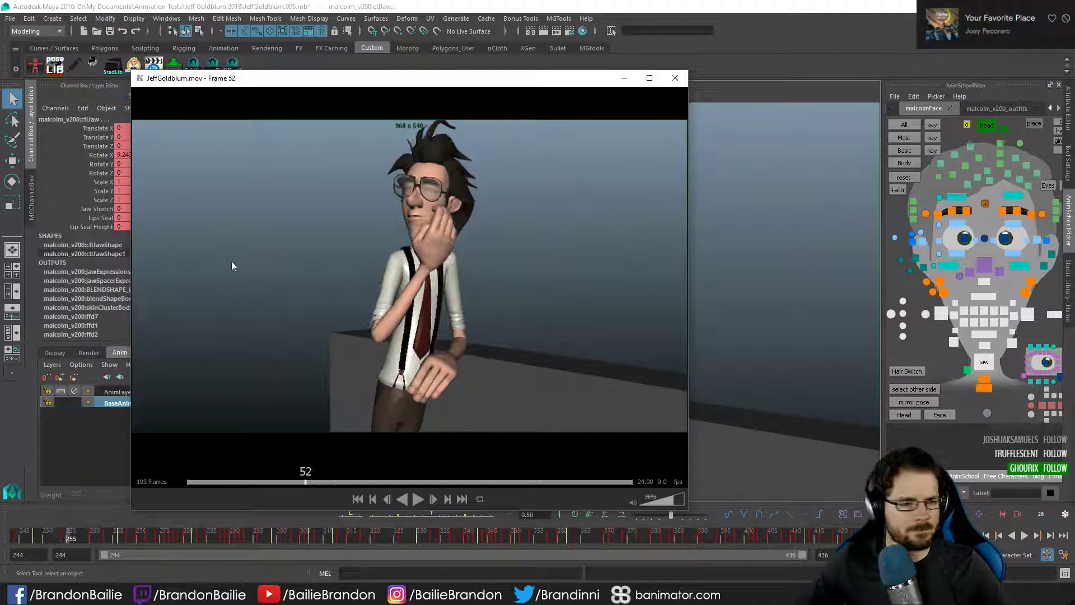
left_click_drag(226, 474, 176, 477)
key("space")
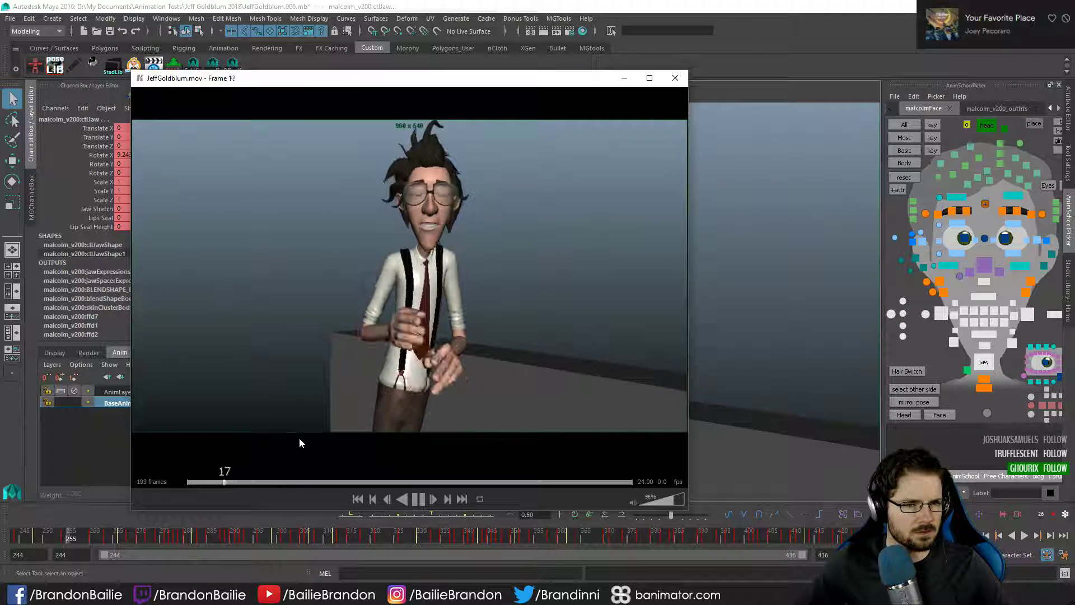
left_click_drag(221, 474, 243, 482)
left_click(649, 7)
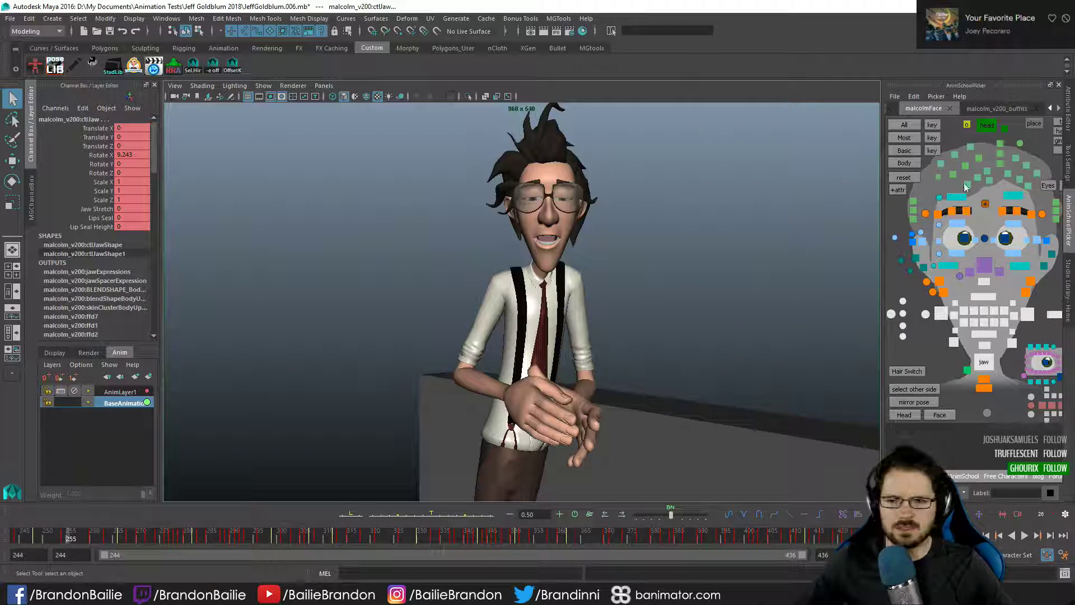
- Select all brow controls and step forward from frame 255 to 276 to examine the brow motion
left_click(924, 216)
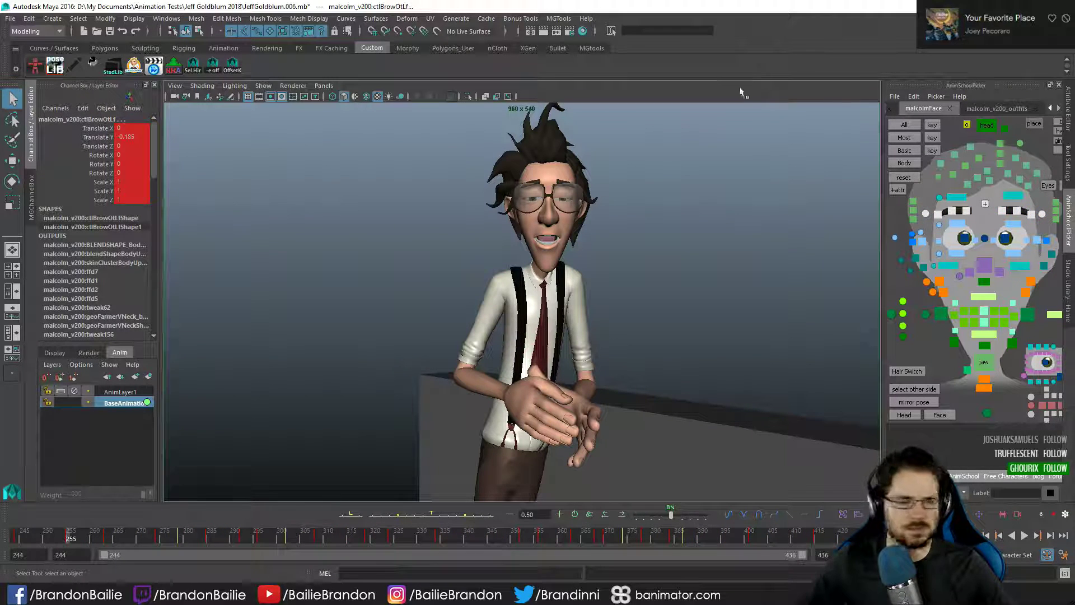
key("alt+period")
key("alt+period")
key("alt+period")
key("alt+period")
key("alt+period")
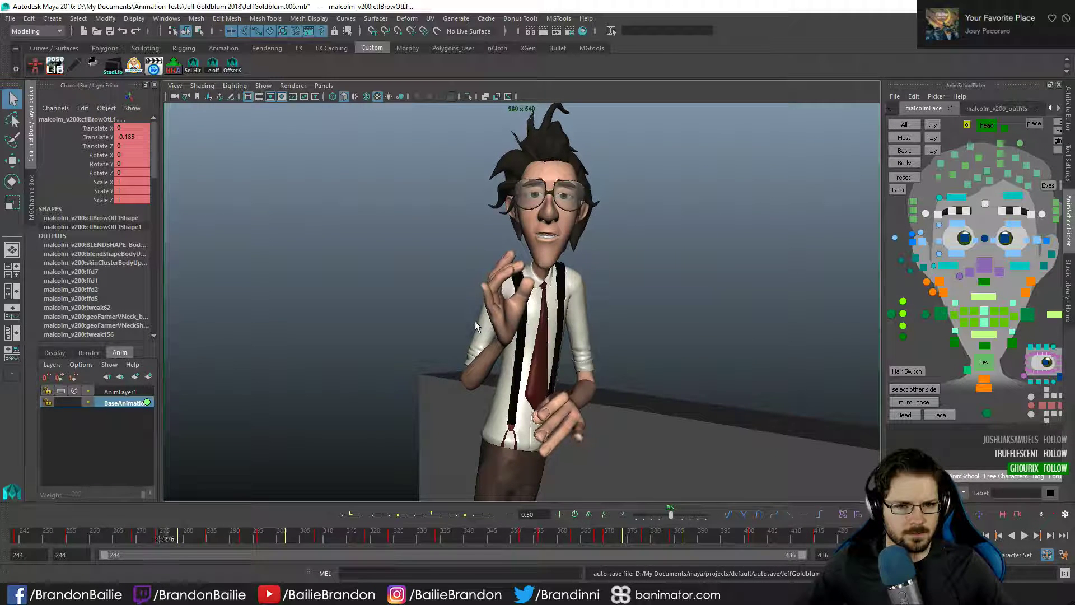
- Blend the selected brow controls toward their previous key at frame 276 and step through the following motion to frame 293
left_click_drag(667, 519, 641, 519)
key("alt+.")
key("alt+.")
key("alt+.")
key("alt+.")
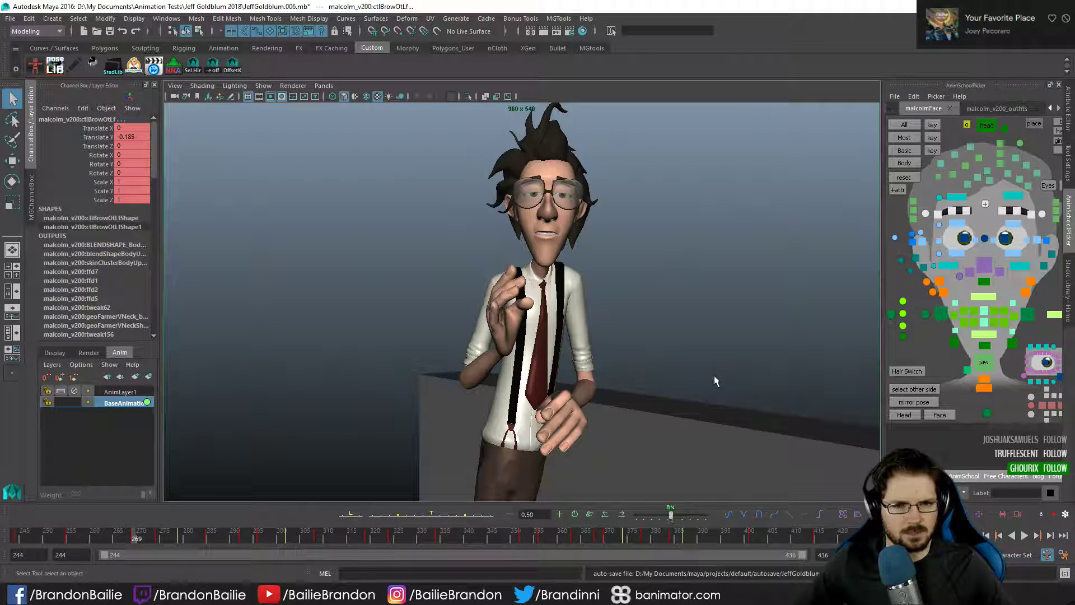
key("alt+.")
key("alt+.")
key("alt+.")
key("alt+.")
key("alt+.")
key("alt+.")
key("alt+.")
key("alt+.")
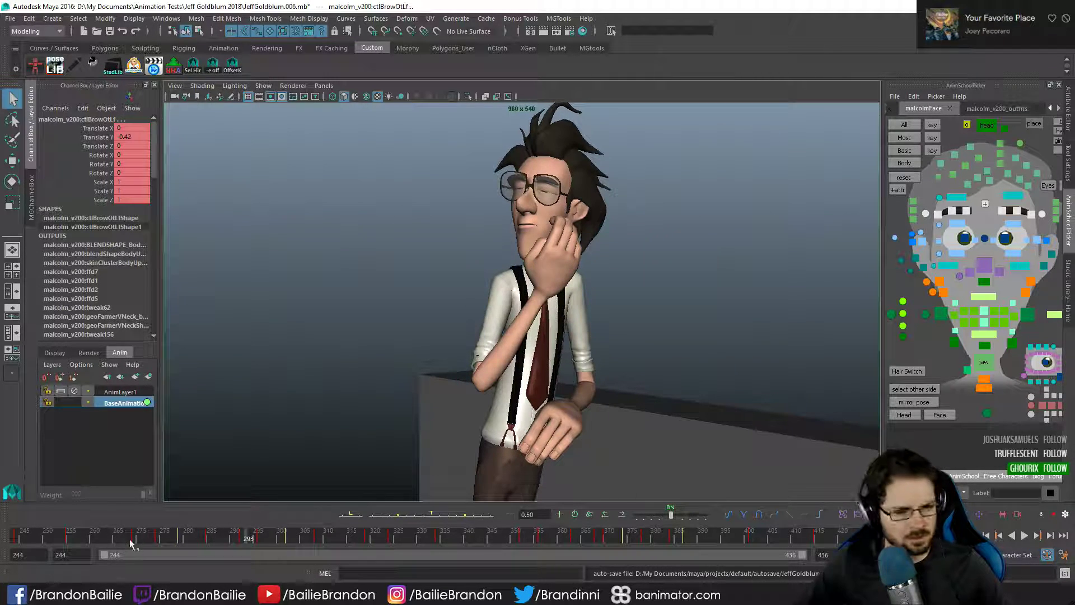
- Play the brow animation from around frame 262 and go to frame 269 to check the pose
left_click(102, 538)
key("alt+v")
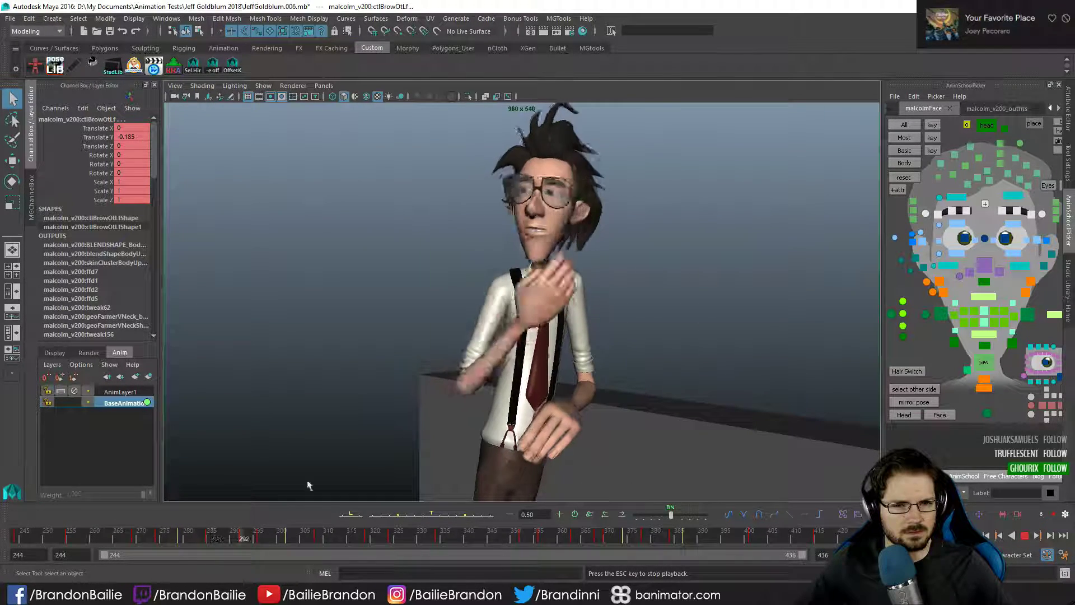
left_click(98, 537)
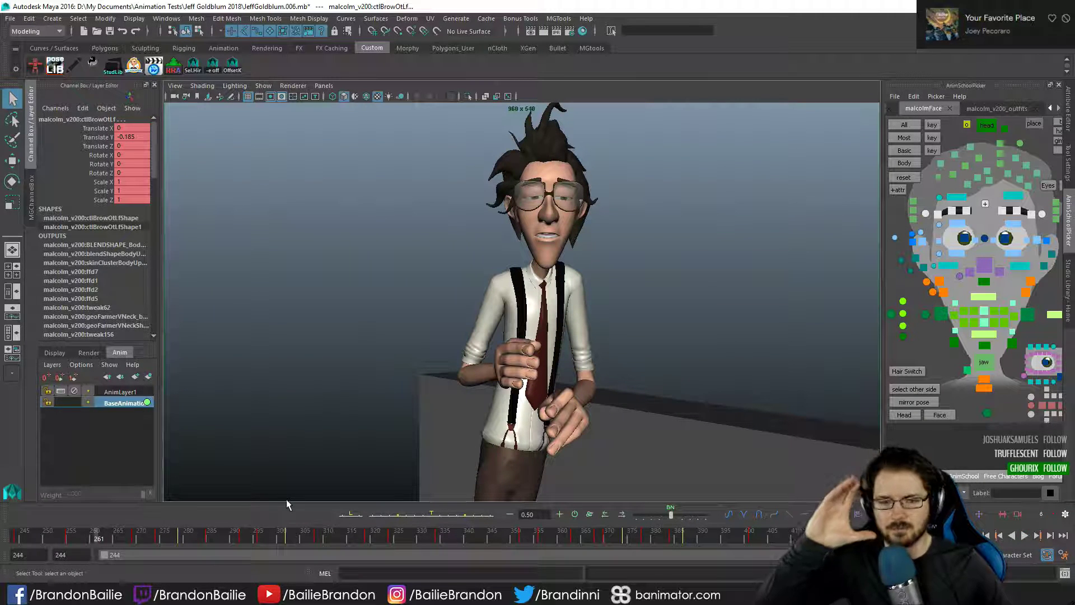
key(".")
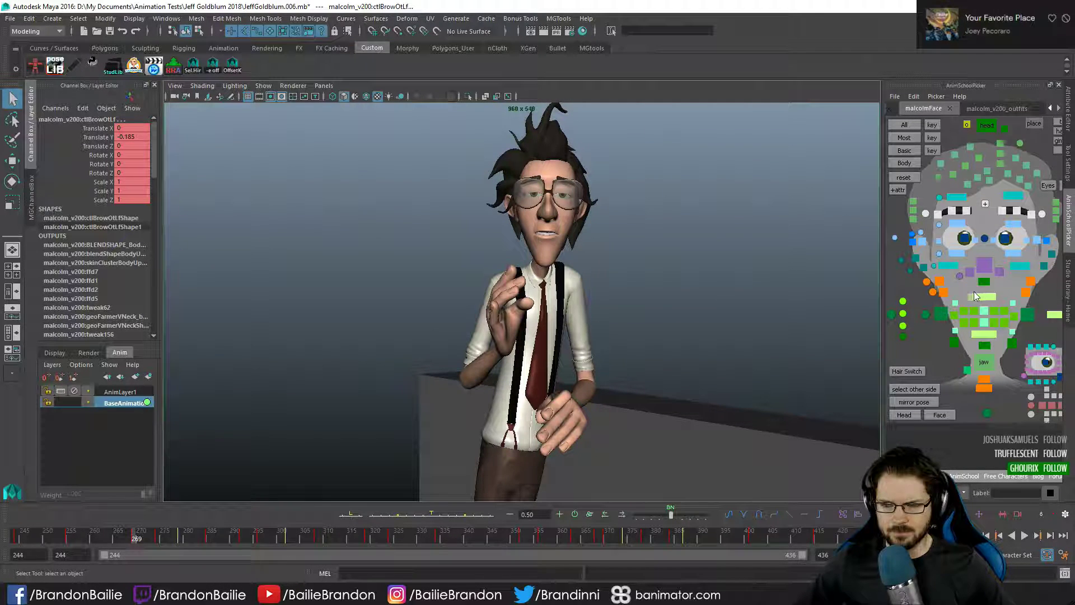
- Try rotating the top-of-head control about Z at frame 269 and undo the rotation
middle_click_drag(974, 291, 937, 305, "alt")
left_click(1031, 254)
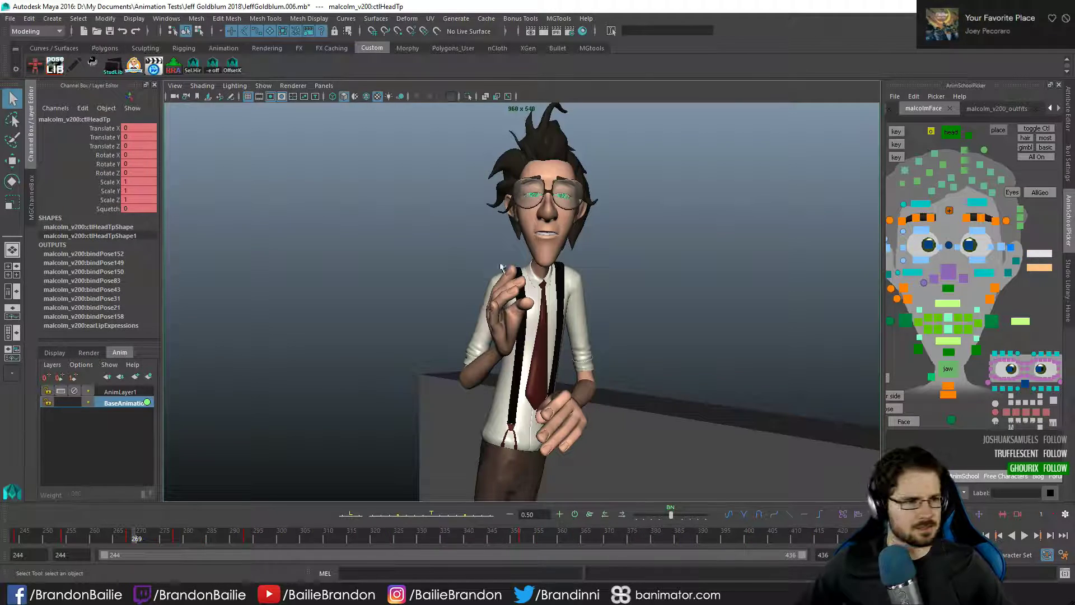
key("e")
left_click_drag(586, 296, 588, 301)
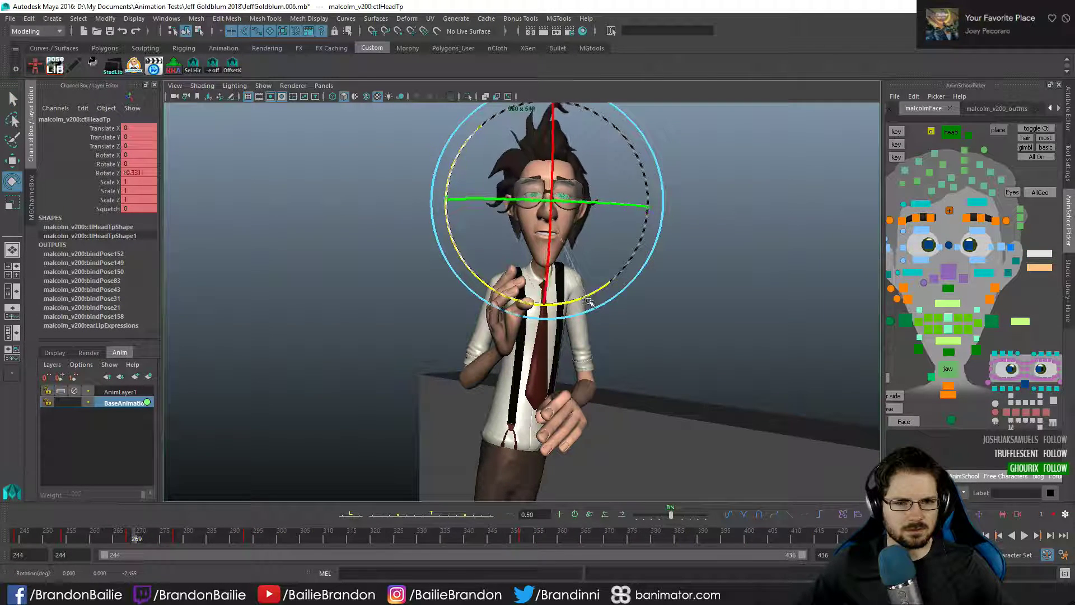
key("ctrl+z")
key("q")
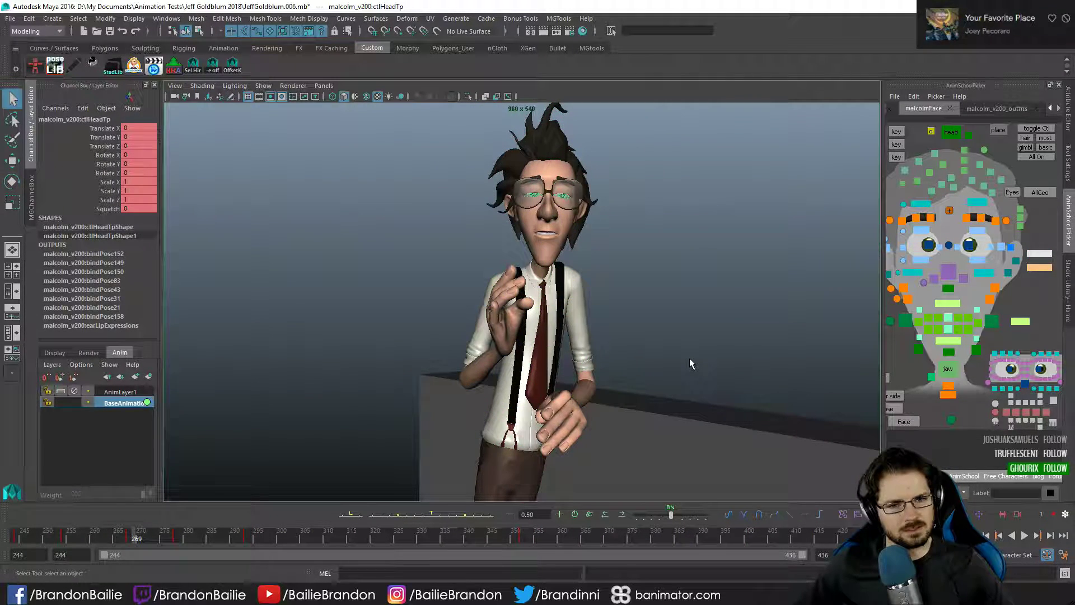
- Step through the top-of-head control's keys from the start at frame 244 and play the animation to examine the head motion
key("comma")
key("comma")
key("comma")
key("comma")
key("period")
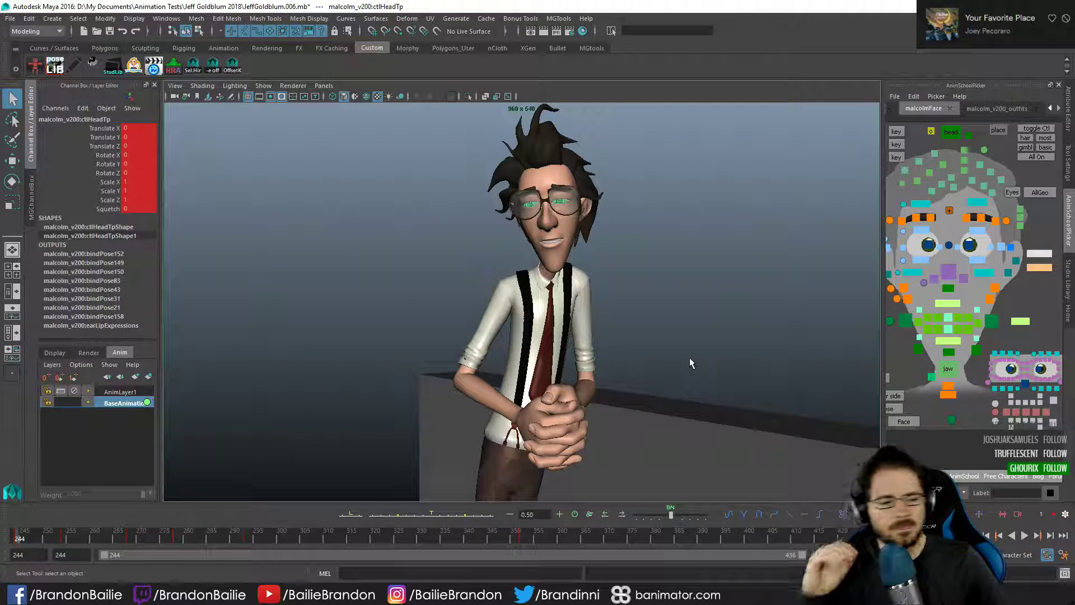
key("alt+v")
key("alt+v")
key("comma")
key("comma")
key("comma")
key("comma")
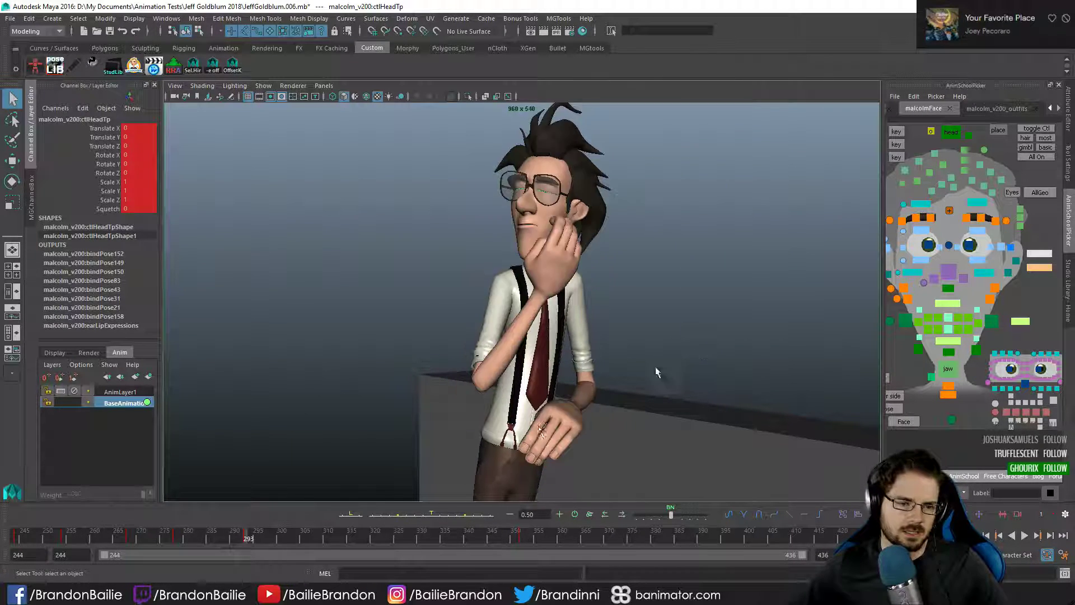
- Try rotating the top-of-head control to about -2.37 in Z at frame 254 and undo the rotation
key("e")
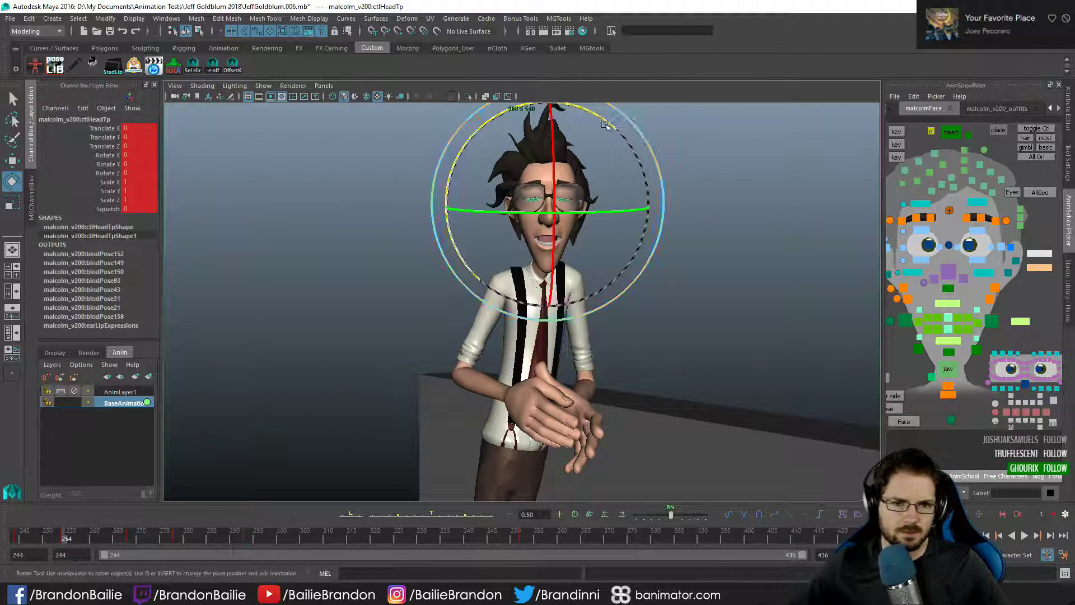
left_click_drag(605, 124, 611, 126)
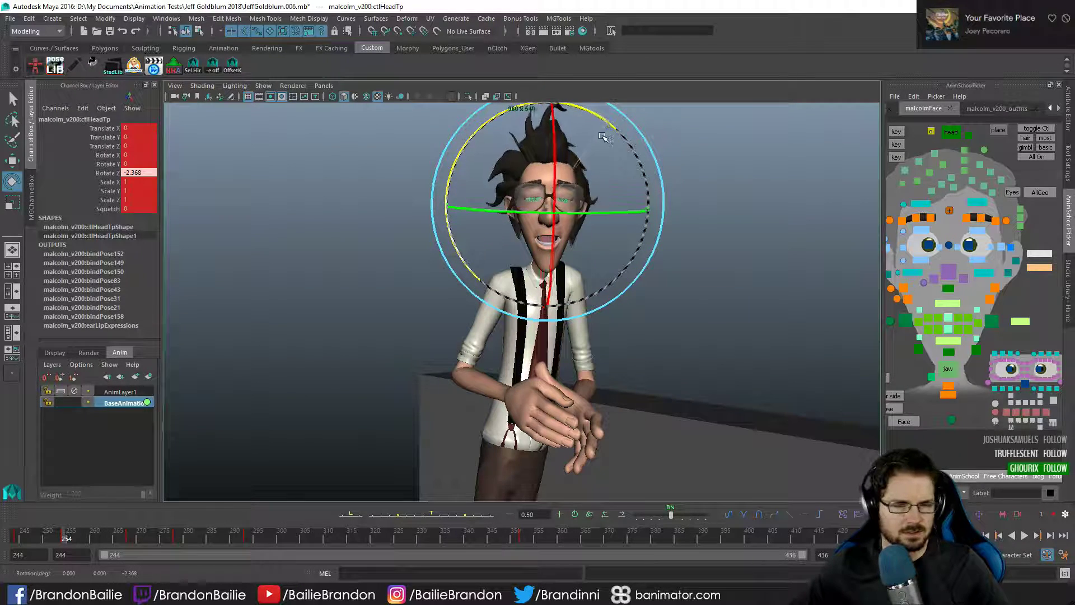
key("ctrl+z")
key("q")
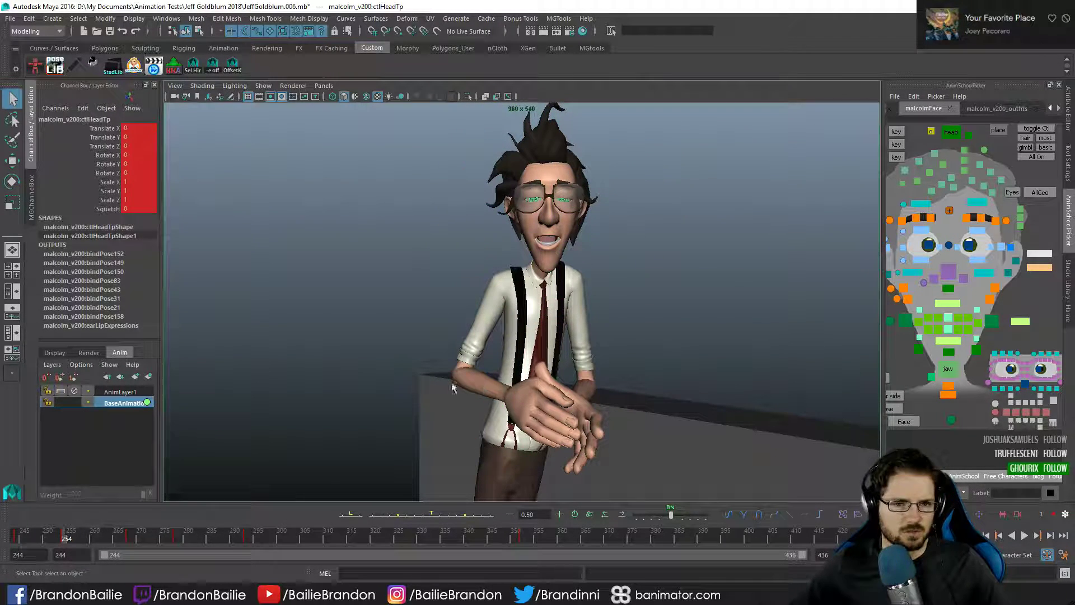
- Play the full animation, scrub to frame 388 and show the rig controls in the viewport
key("alt+v")
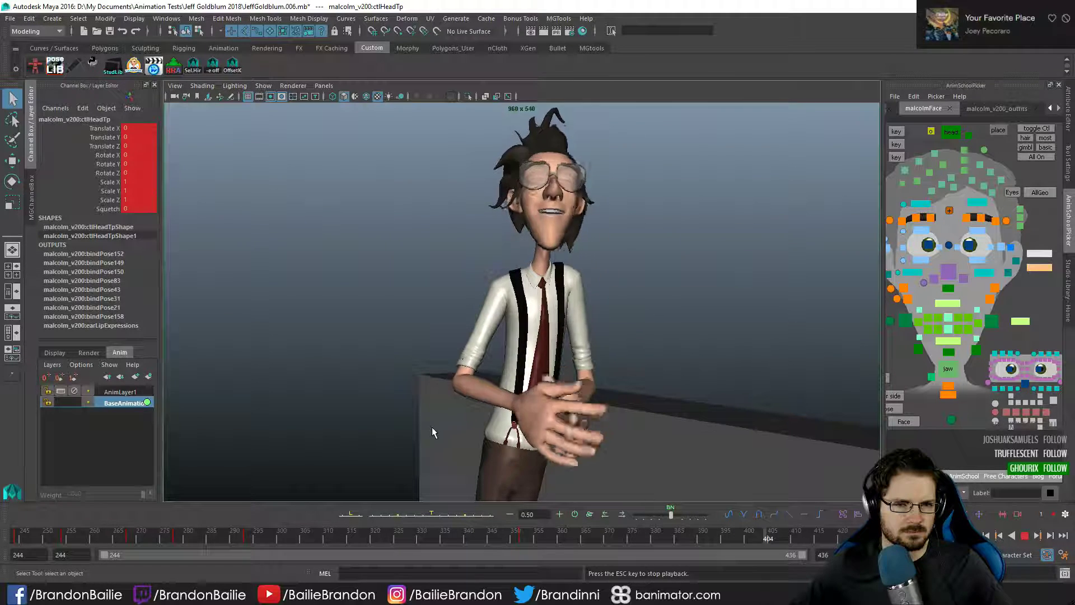
left_click_drag(460, 543, 693, 535)
key("alt+1")
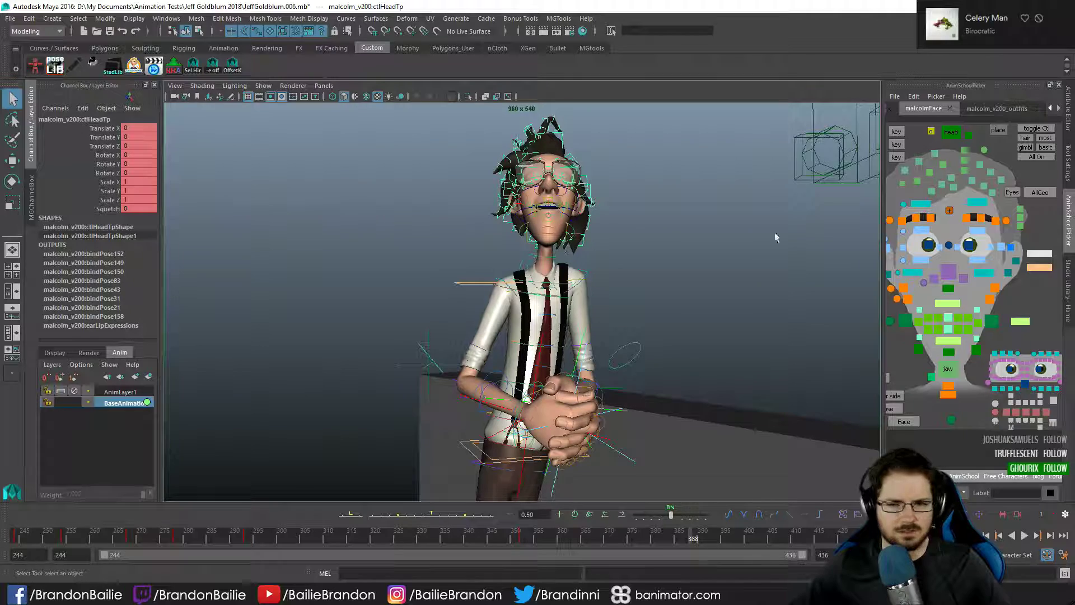
- Select the nose control, go to frame 387 and display only its Rotate X curve in the Graph Editor
left_click(949, 275)
key("comma")
key("comma")
key("comma")
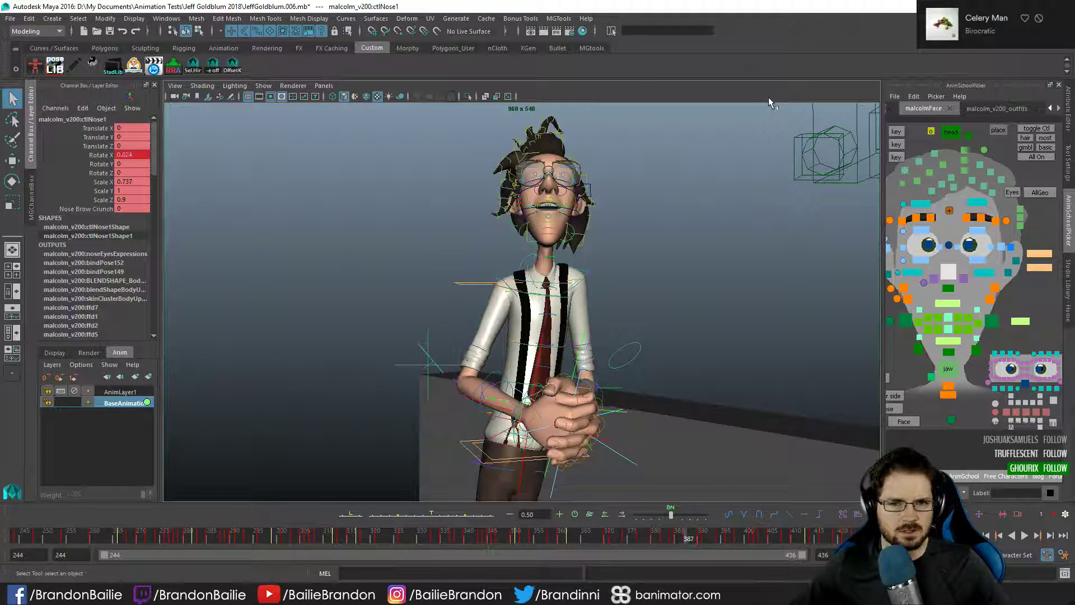
key("alt+period")
key("alt+period")
key("alt+period")
key("space")
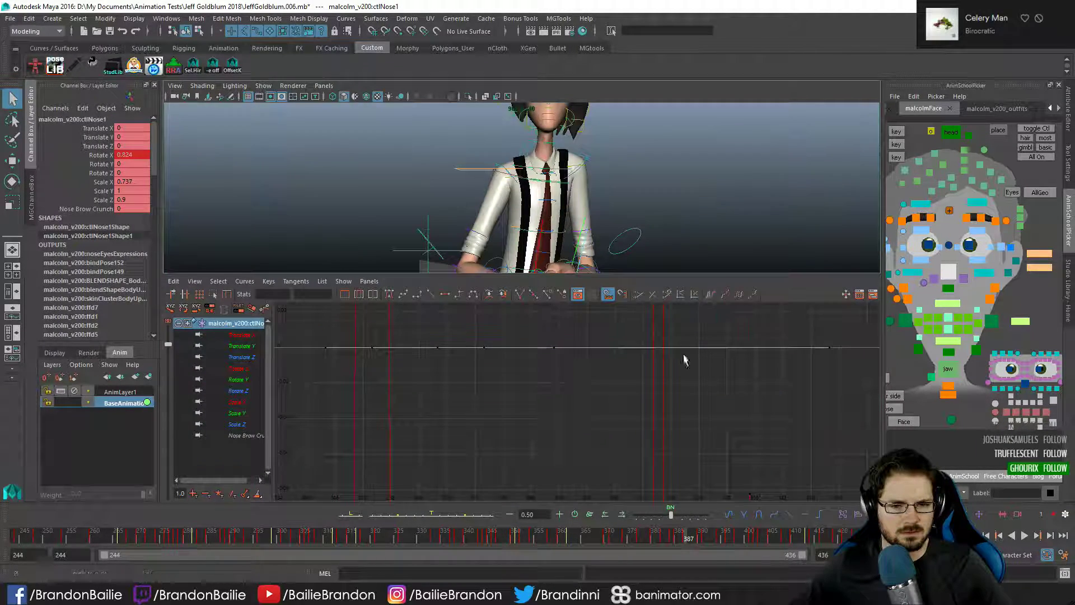
key("a")
left_click(232, 392)
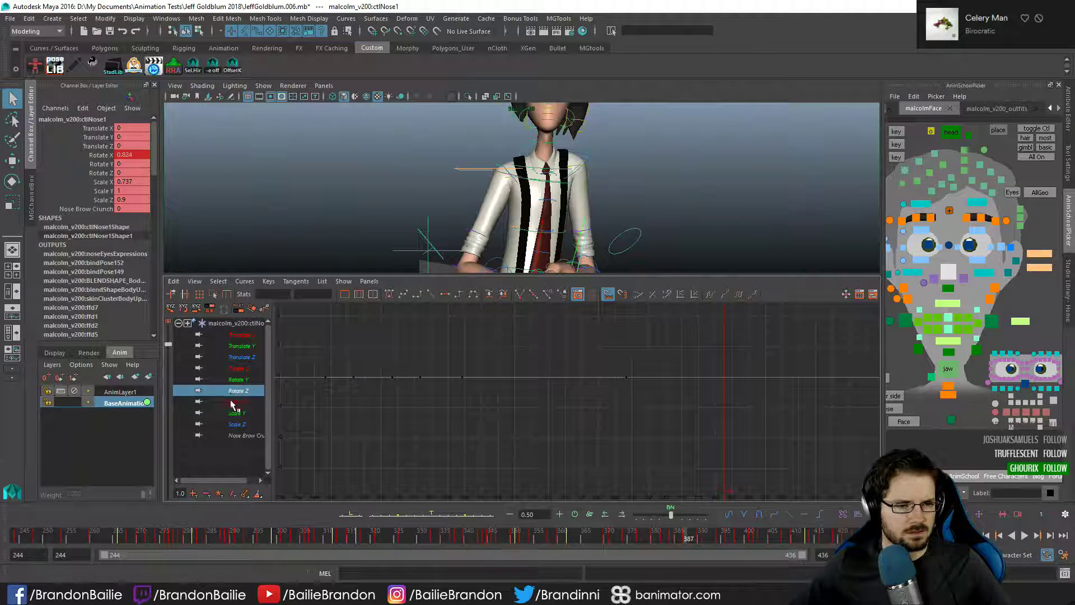
left_click(238, 369)
key("f")
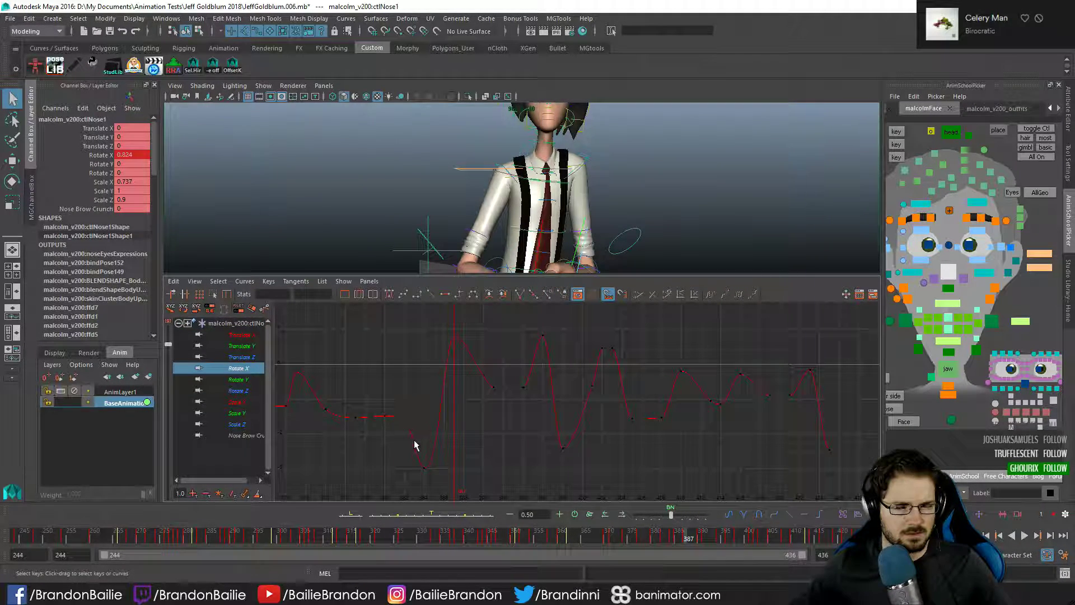
- Examine the nose's Rotate X curve across the shot, focusing on the peaks around frame 387
middle_click_drag(417, 434, 536, 439, "alt")
right_click_drag(535, 439, 514, 445, "alt")
middle_click_drag(495, 445, 601, 451, "alt")
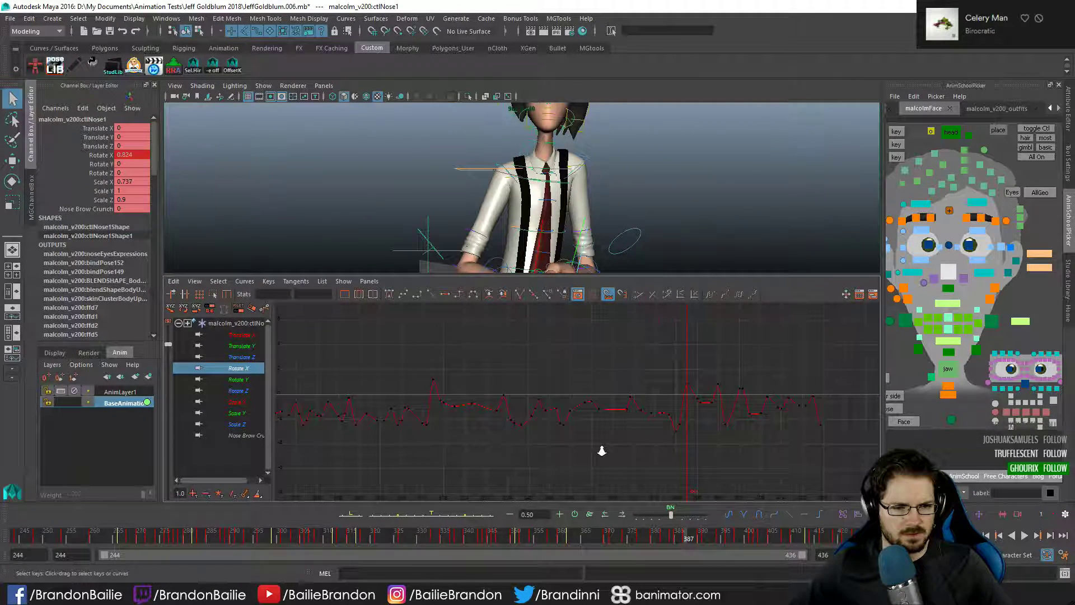
right_click_drag(601, 451, 596, 456, "alt")
mouse_move(597, 461)
middle_mouse_down("alt")
mouse_move(523, 439)
mouse_move(504, 447)
middle_mouse_up("alt")
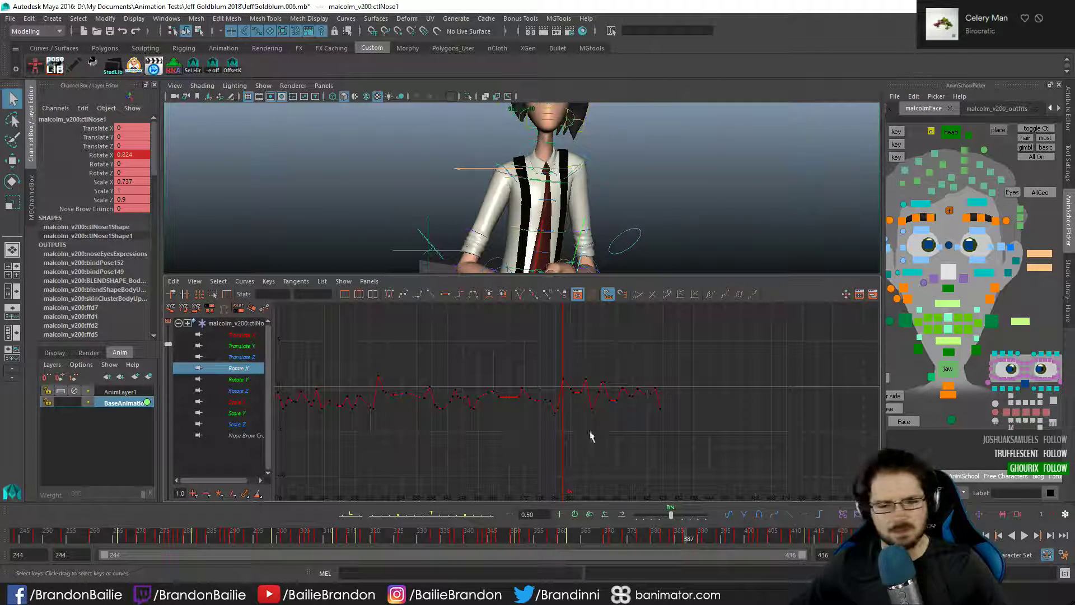
left_click_drag(549, 364, 660, 456)
key("f")
left_click(521, 439)
middle_click_drag(524, 424, 528, 435, "alt")
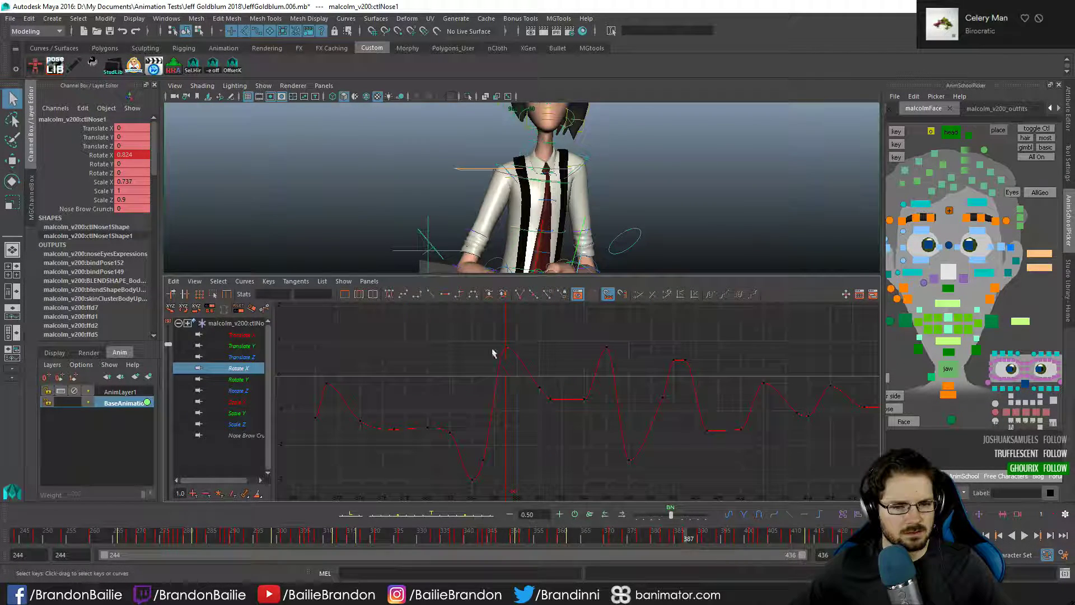
left_click_drag(484, 341, 527, 369)
left_click(548, 432)
scroll(530, 448, "down", 8)
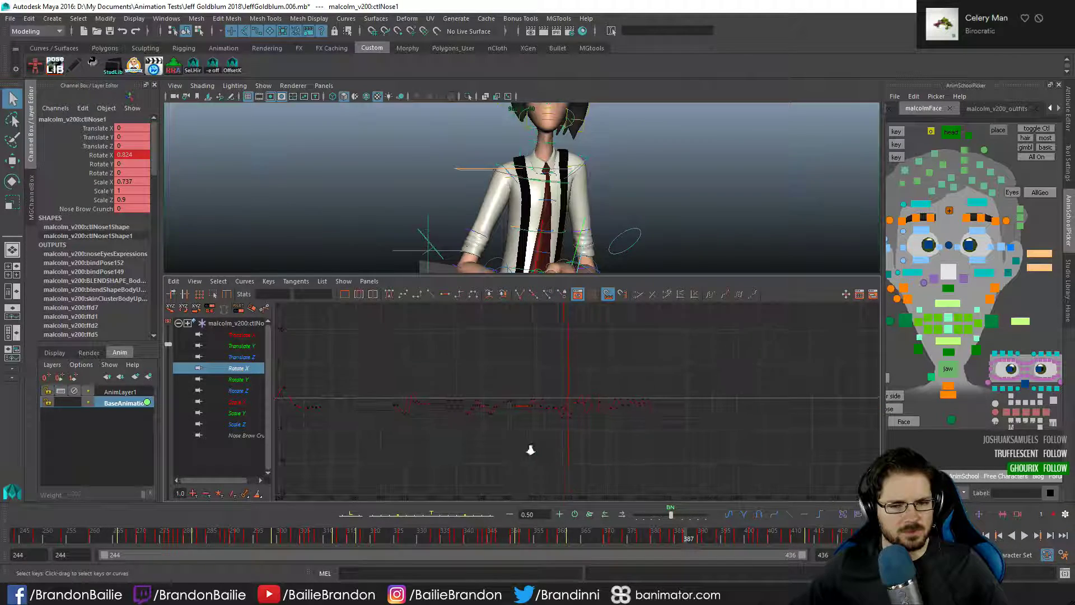
middle_click_drag(531, 448, 589, 443, "alt")
- Select all the keys on the nose's Rotate X curve and shift them up by about 1.1
left_click_drag(419, 368, 795, 493)
key("f")
key("w")
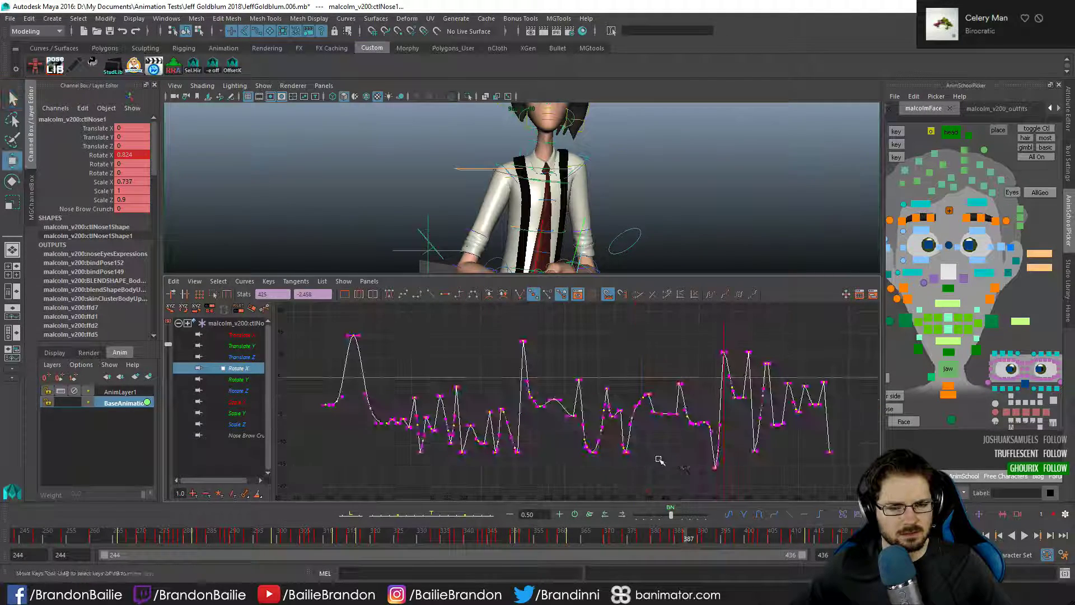
middle_click_drag(660, 459, 625, 420, "alt")
middle_click_drag(623, 423, 624, 423, "shift")
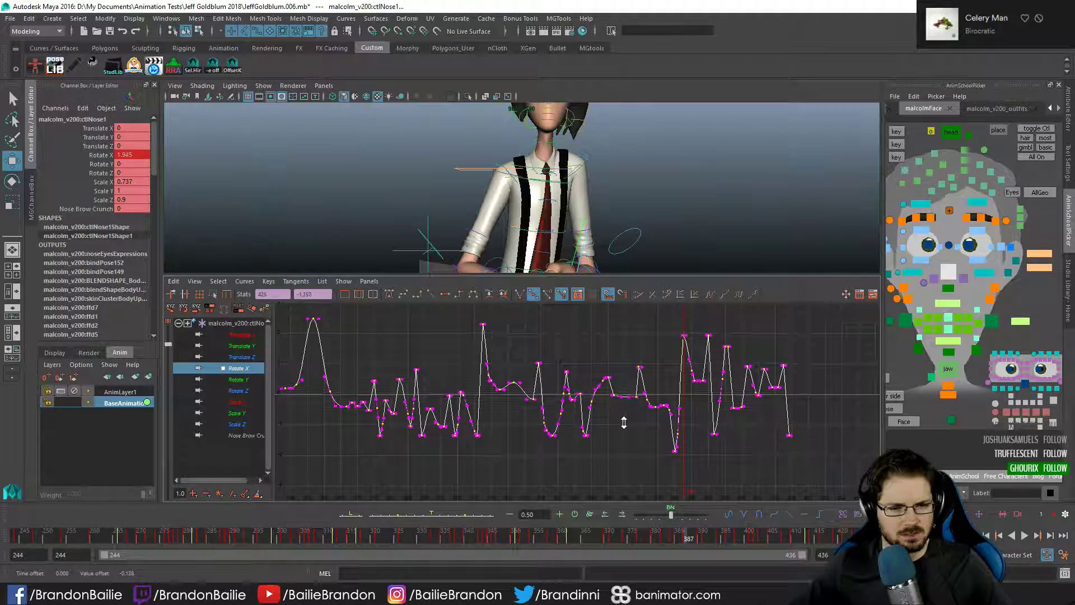
- Set the tween slider to Blend To Default and reduce the nose's Rotate X keys, reaching about 1.35 at frame 387
right_click(671, 514)
left_click(727, 458)
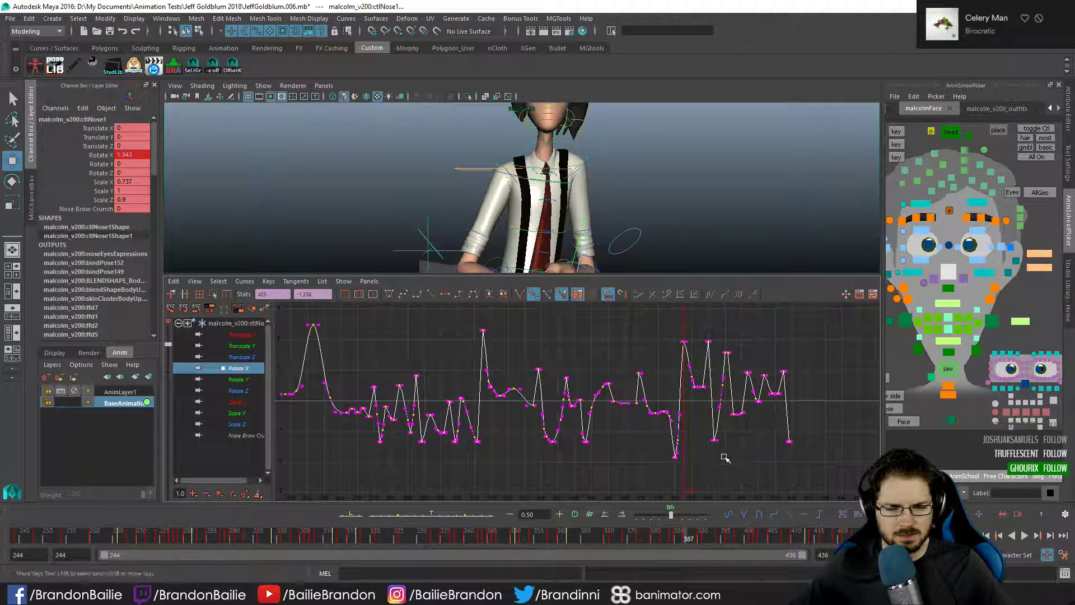
right_click(670, 515)
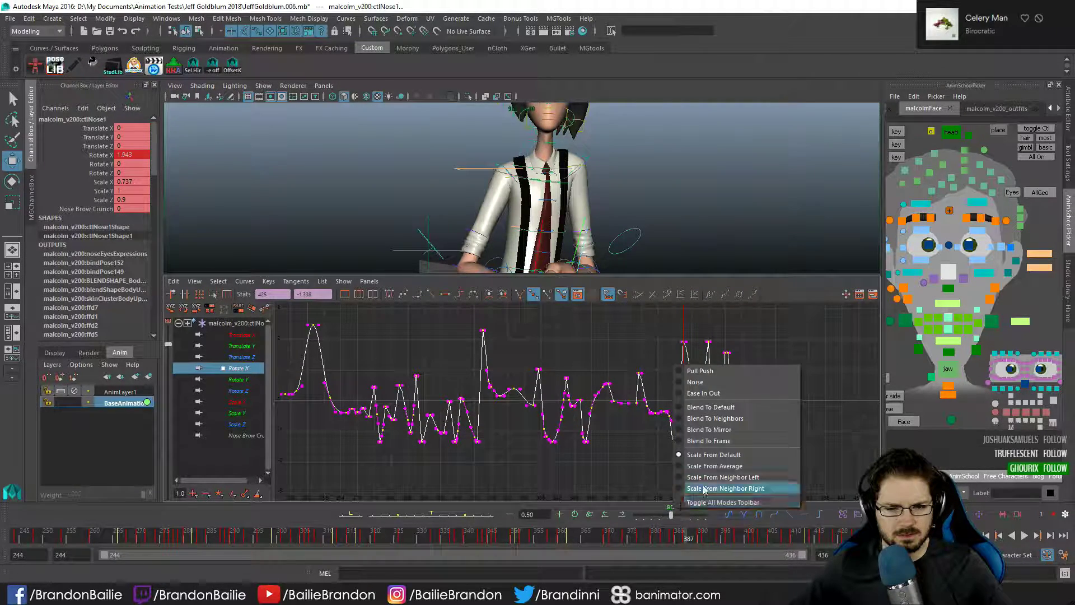
left_click(728, 407)
left_click_drag(670, 518, 652, 527)
left_click(652, 527)
key("q")
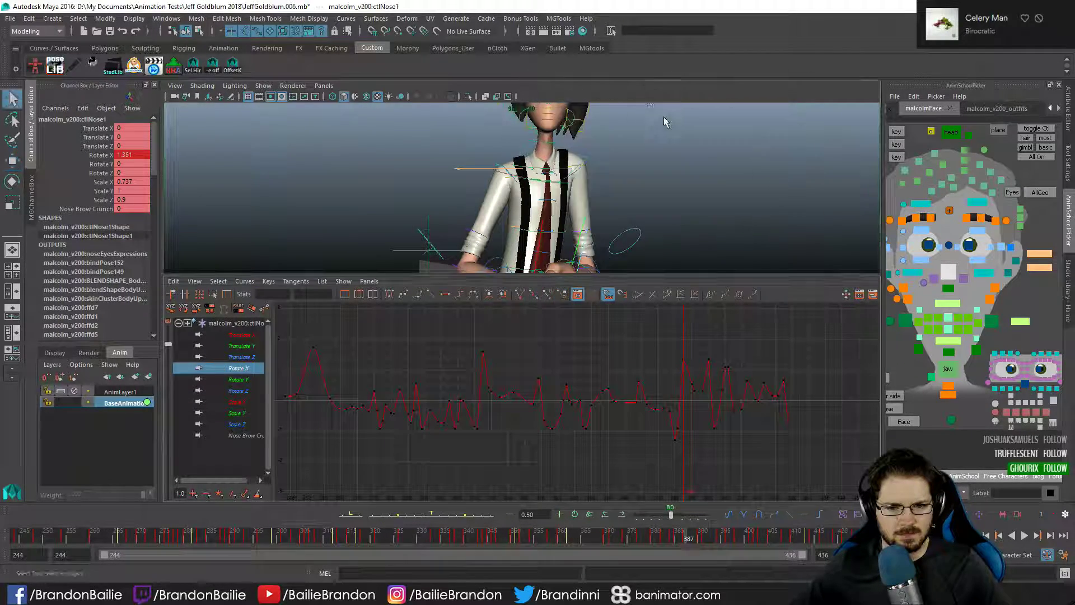
- Return to the full viewport and play the animation to check the softened nose rotation
key("space")
key("alt+v")
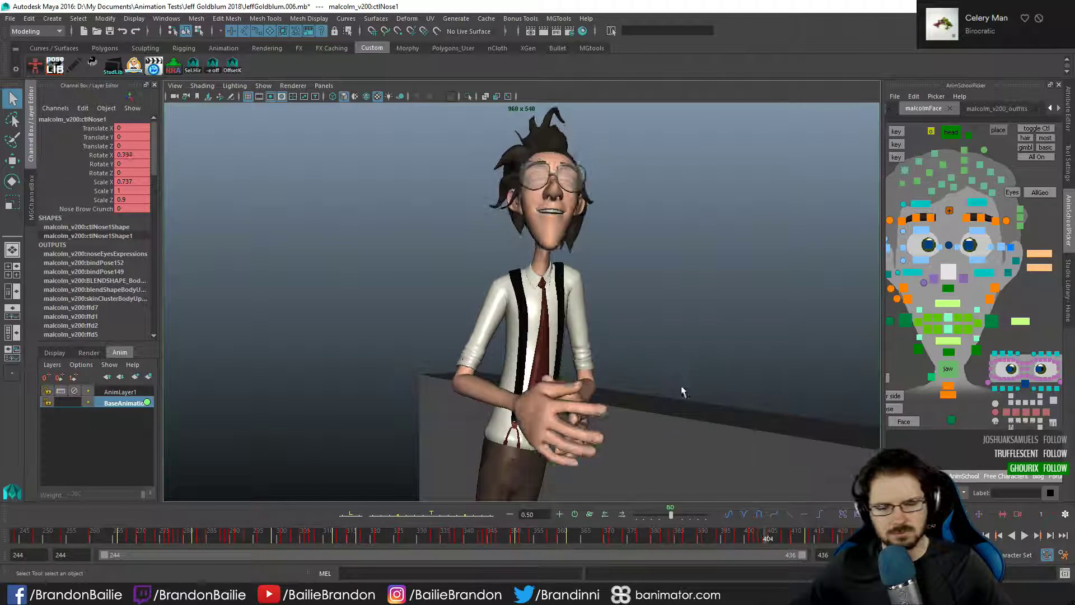
key("alt+v")
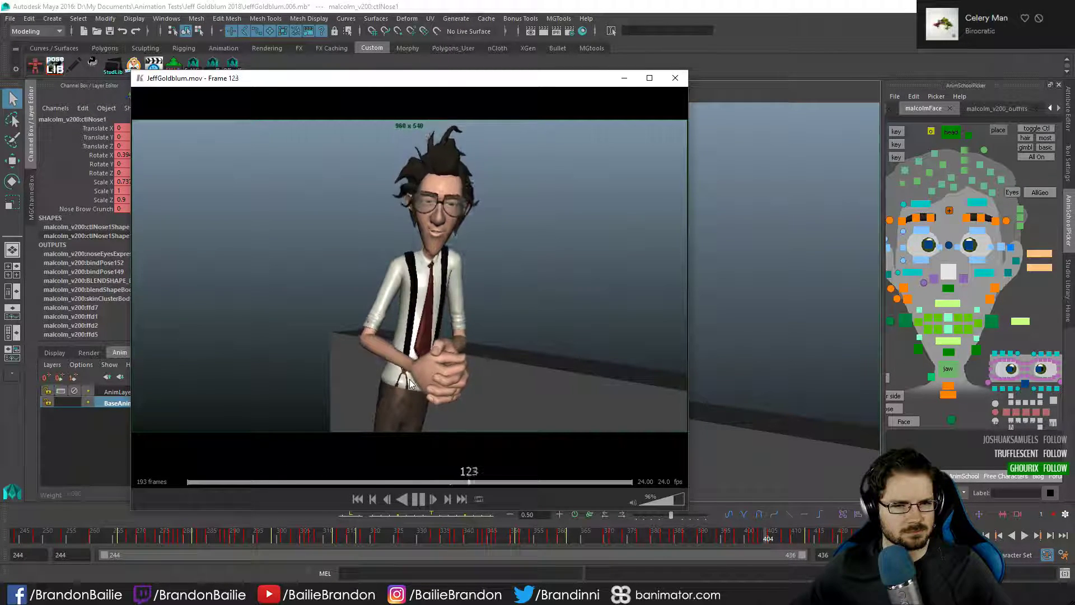
- Review the JeffGoldblum.mov playblast around frames 110 to 123 by playing and scrubbing, and return to Maya
key("space")
left_click(449, 481)
key("space")
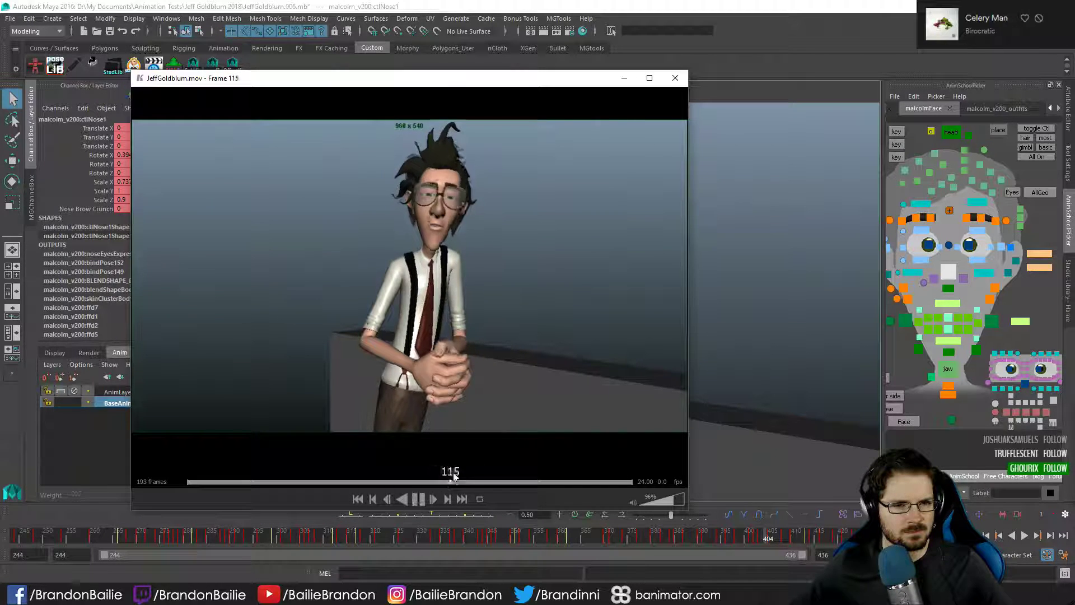
key("space")
left_click_drag(442, 484, 404, 483)
key("space")
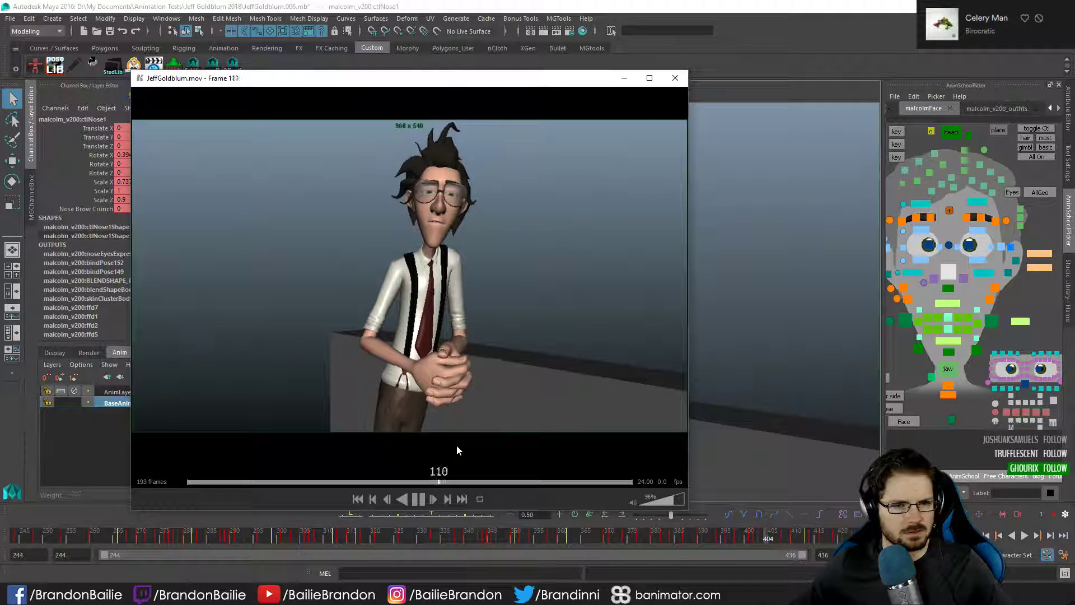
key("space")
left_click(543, 5)
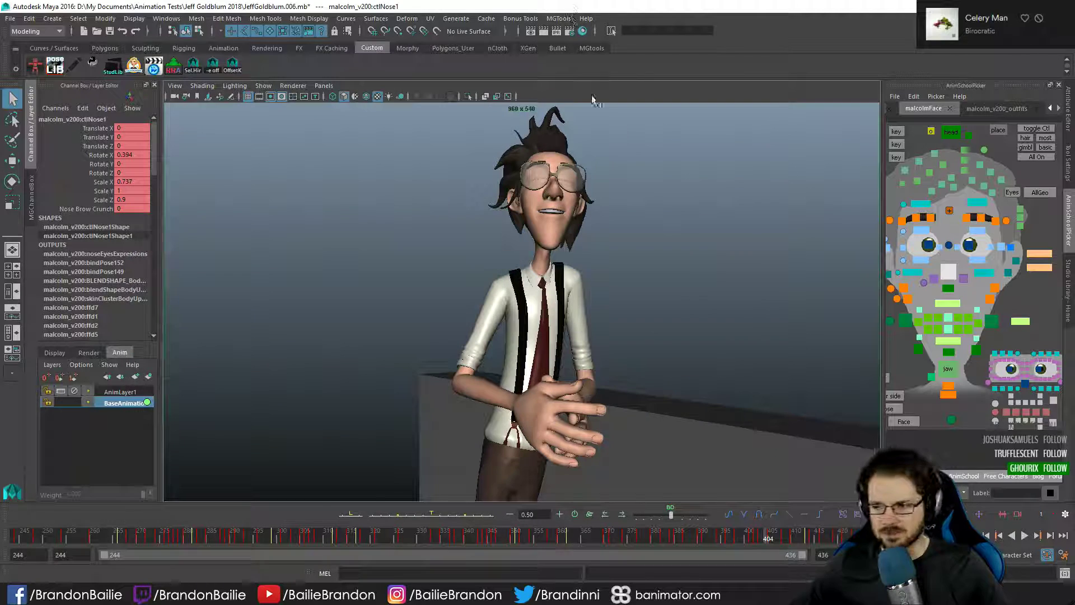
- Select the jaw control, turn on the JeffGoldblum_DRs sound in the timeline and play the animation
left_click(952, 371)
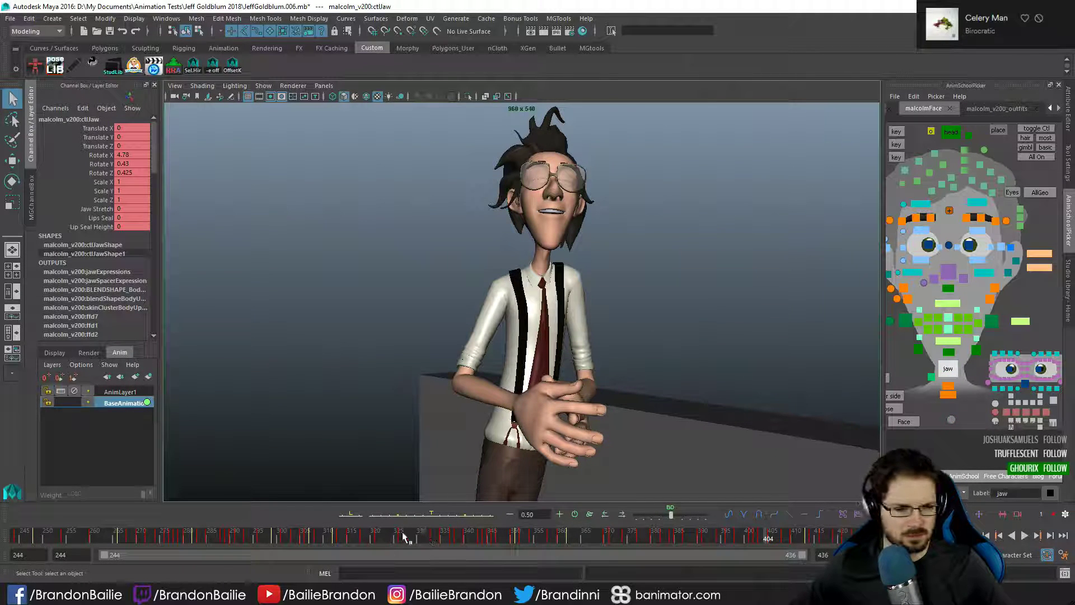
right_click(372, 537)
mouse_move(401, 511)
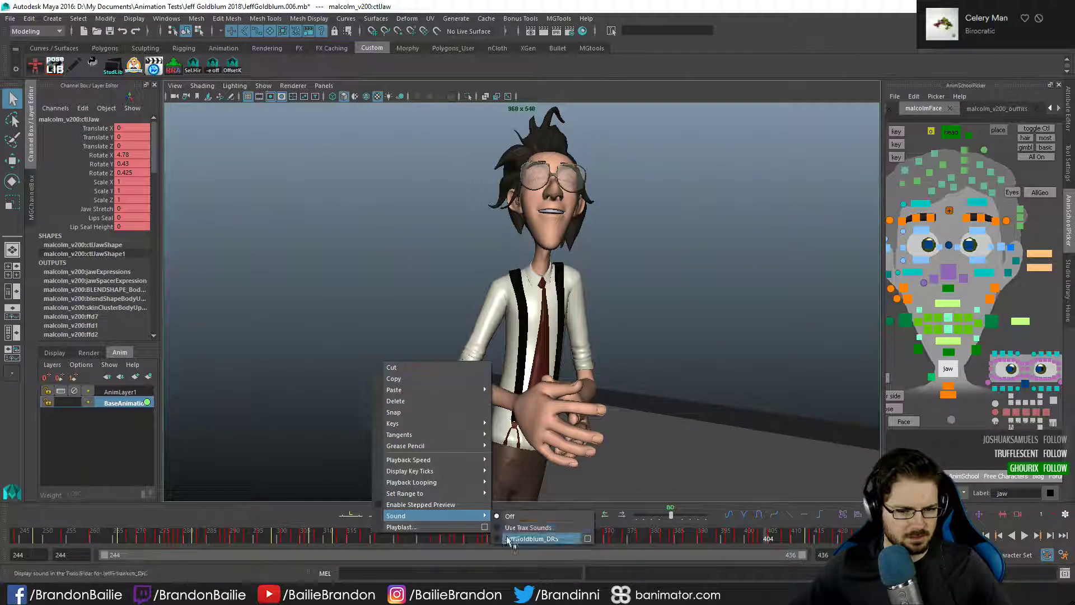
left_click(534, 537)
key("alt+v")
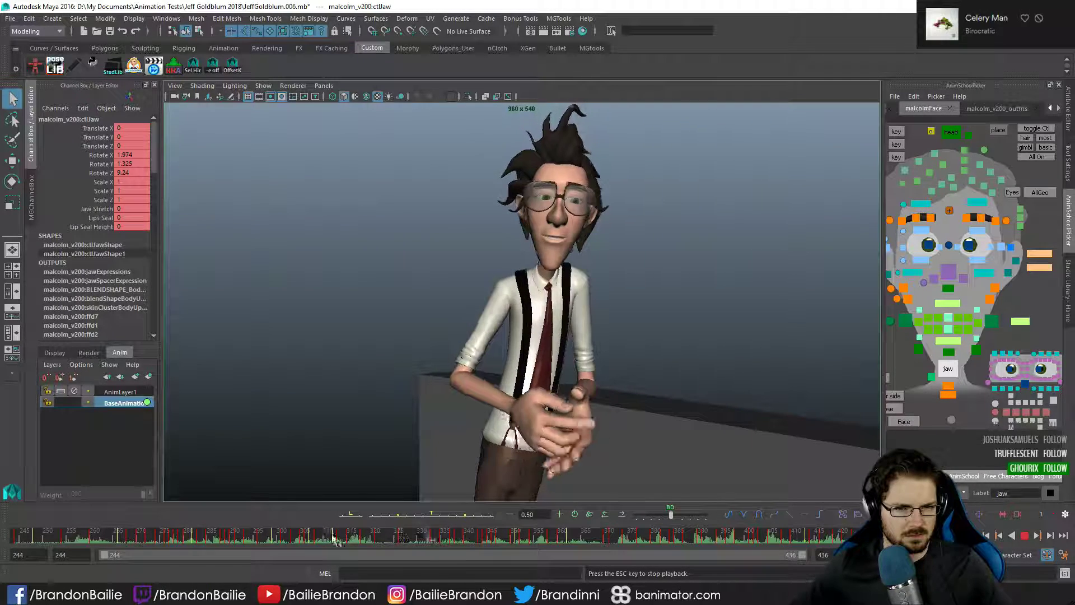
- At frame 358, close in on the face and raise the jaw slightly to 0.007 in Translate Y and 0.001 in Translate Z
mouse_move(487, 537)
left_mouse_down()
mouse_move(563, 535)
mouse_move(554, 539)
left_mouse_up()
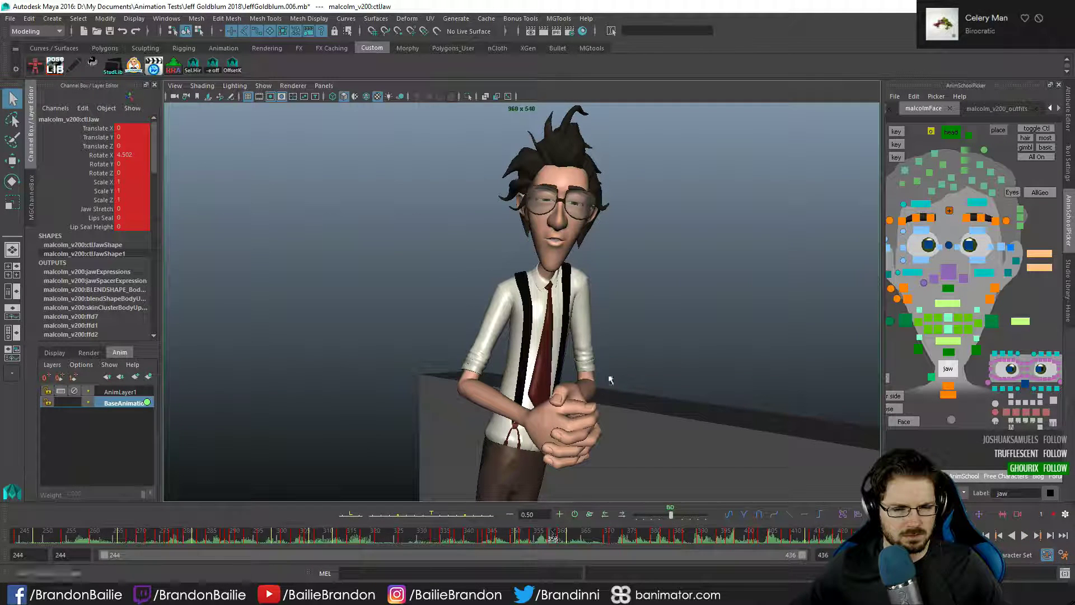
key("w")
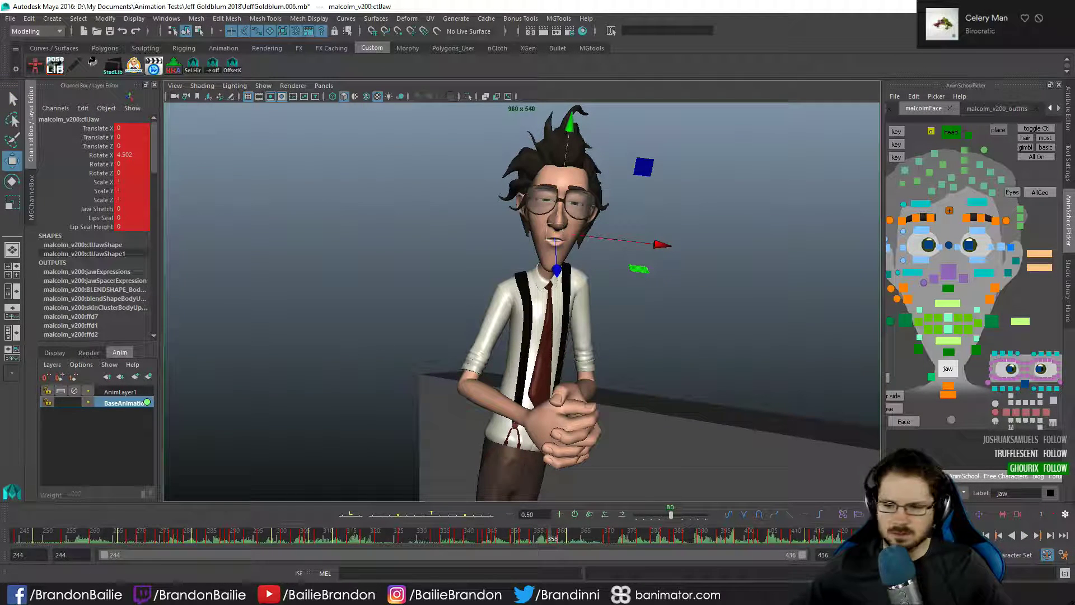
right_click_drag(542, 202, 691, 278, "alt")
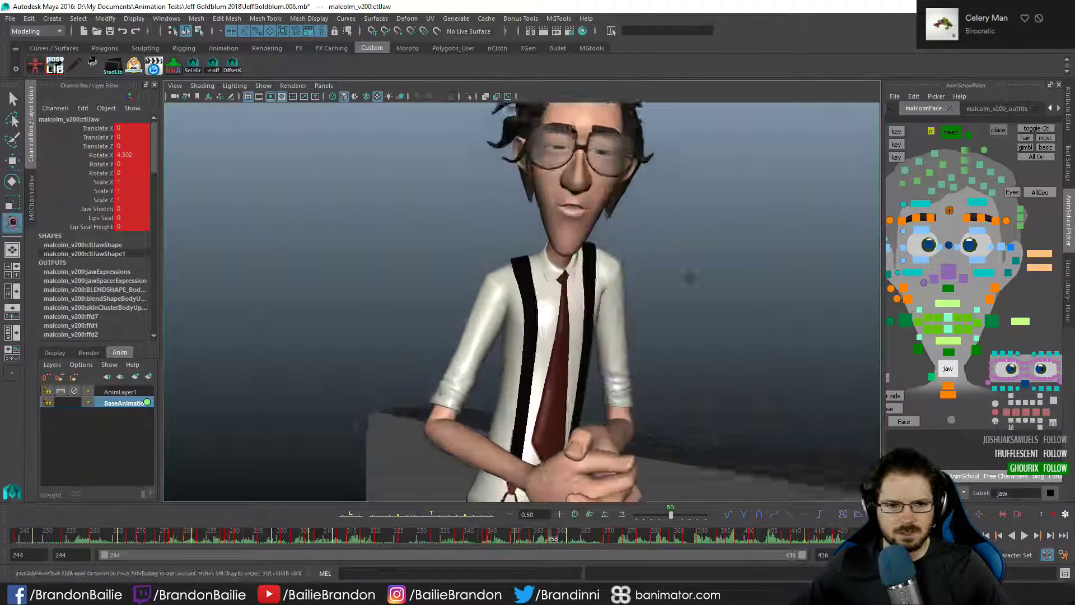
middle_click_drag(692, 278, 666, 358, "alt")
right_click_drag(476, 247, 542, 258, "alt")
middle_click_drag(542, 258, 504, 268, "alt")
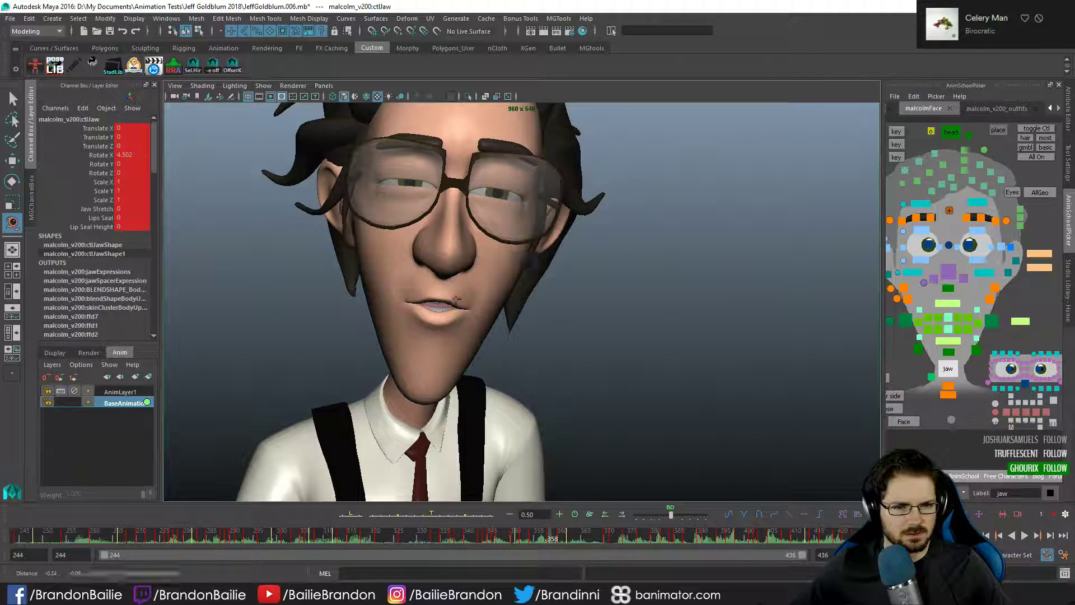
right_click_drag(457, 299, 472, 294, "alt")
middle_click_drag(475, 293, 560, 258, "alt")
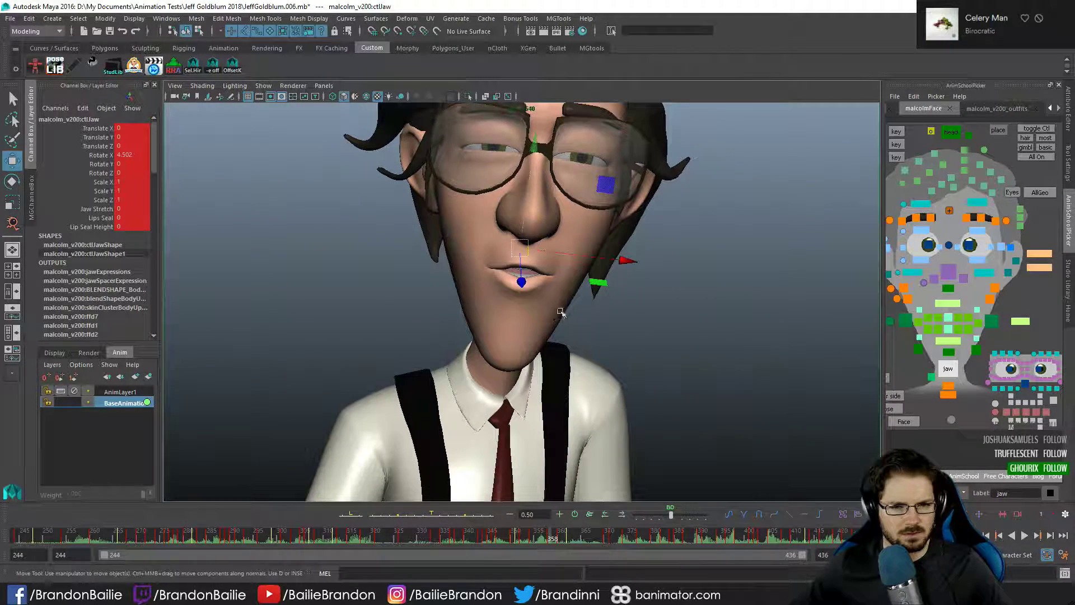
left_click_drag(532, 147, 537, 148)
key("q")
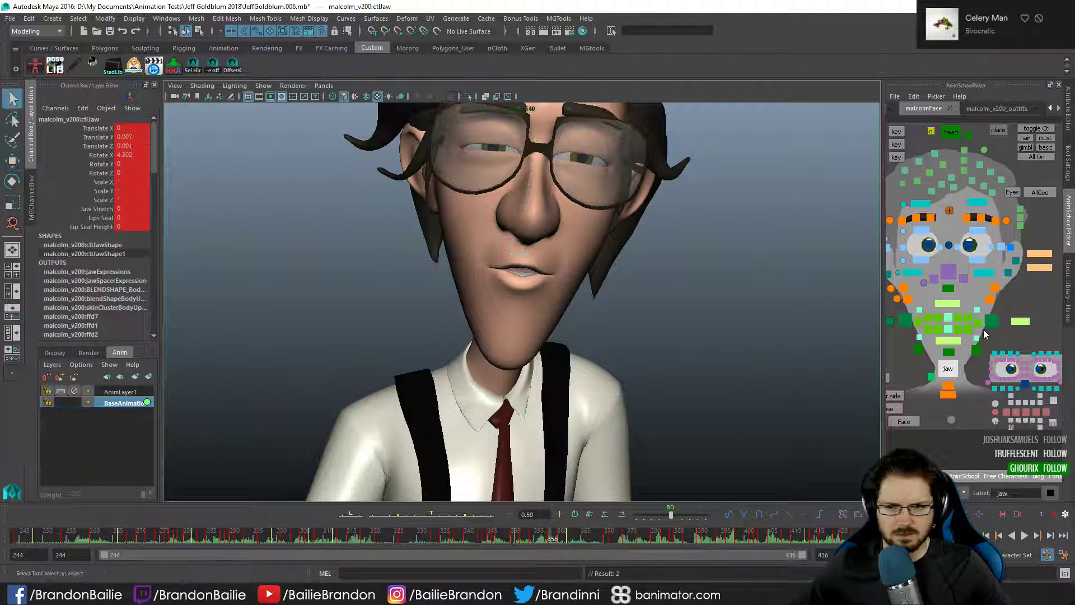
- Raise the middle upper lip control to 0.01 in Translate Y at frame 358
left_click(944, 306)
key("w")
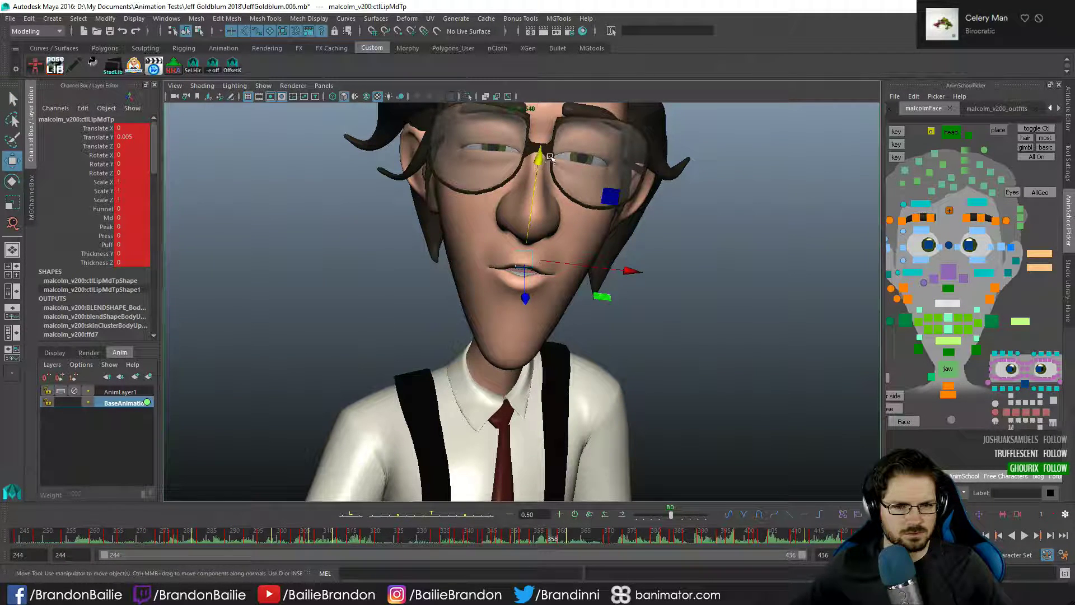
left_click_drag(546, 162, 541, 161)
key("q")
key("w")
key("q")
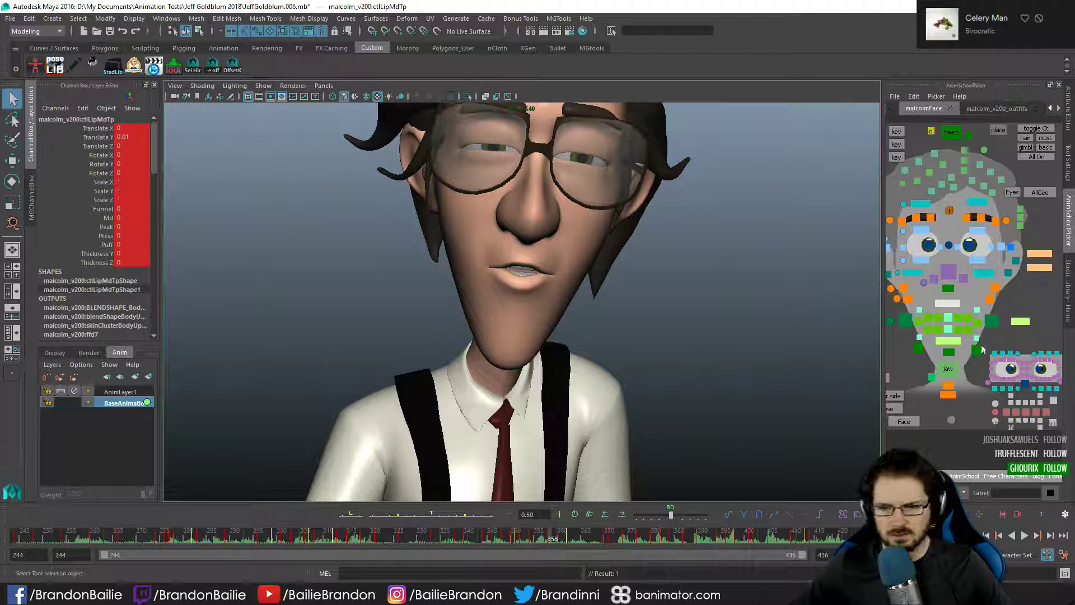
- Adjust the jaw's rotation slightly at frame 358 and step through the surrounding keys to check the mouth
left_click(947, 367)
key("e")
left_click_drag(526, 247, 524, 244)
key("q")
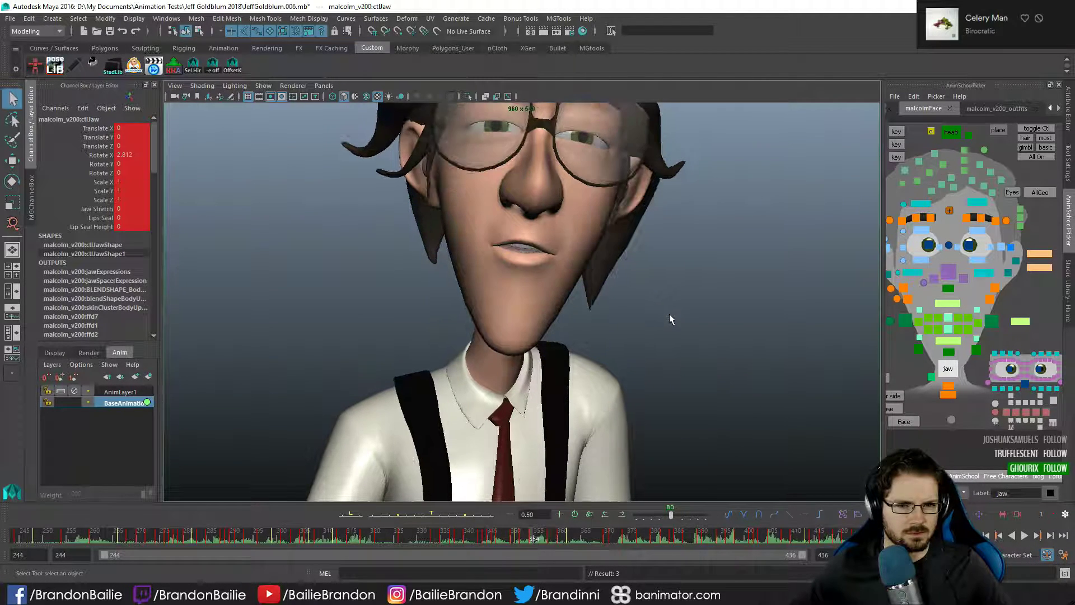
key(".")
key(".")
key(".")
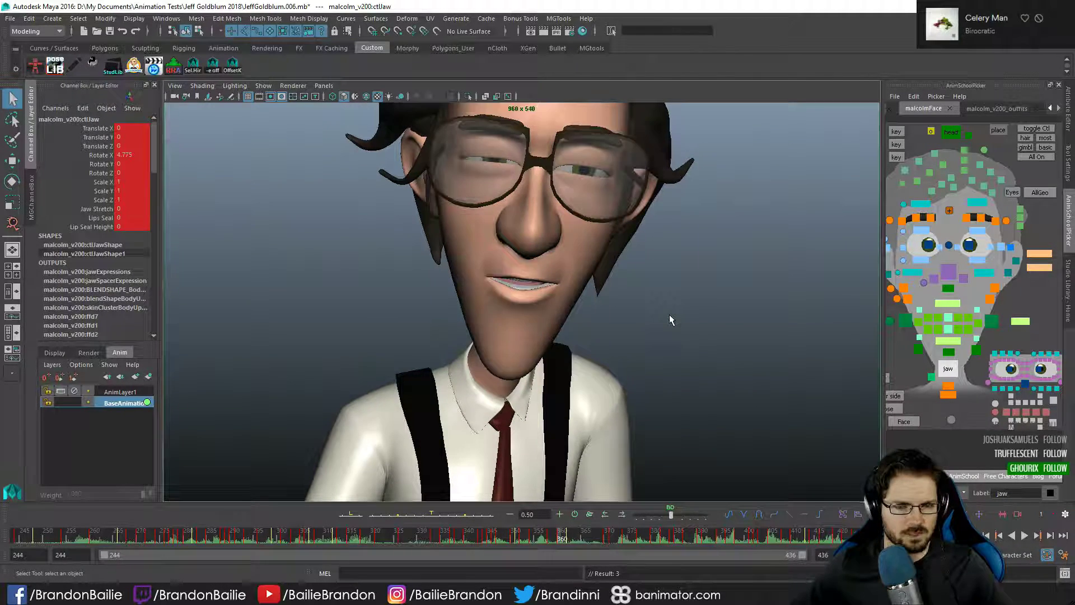
- Scrub the surrounding frames and open the jaw at frame 360 to about 6.18 in Rotate X
left_click_drag(525, 538, 596, 535)
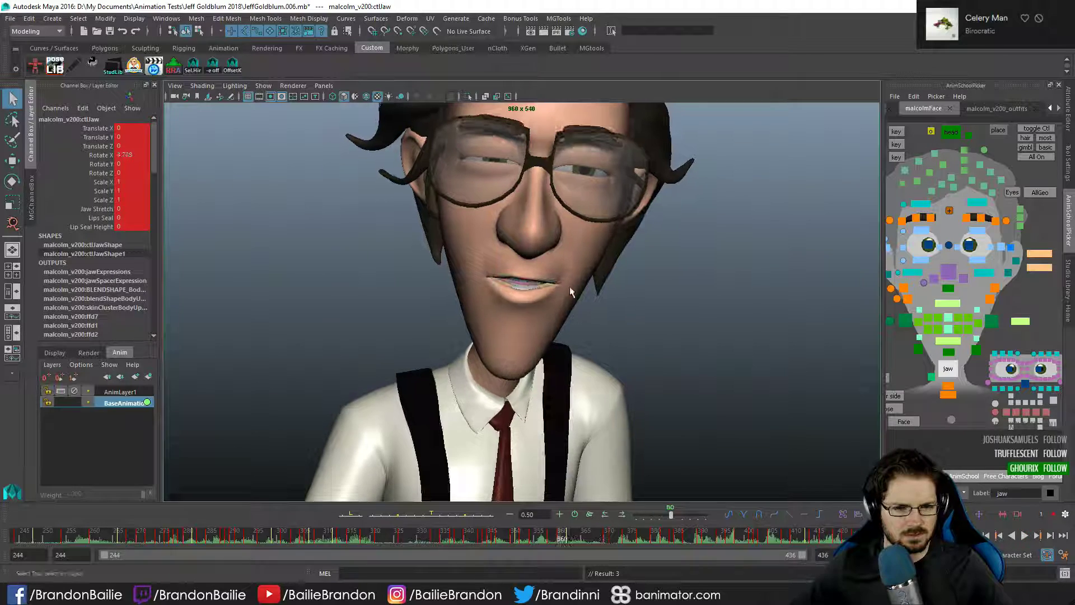
key("w")
key("e")
left_click_drag(533, 255, 525, 234)
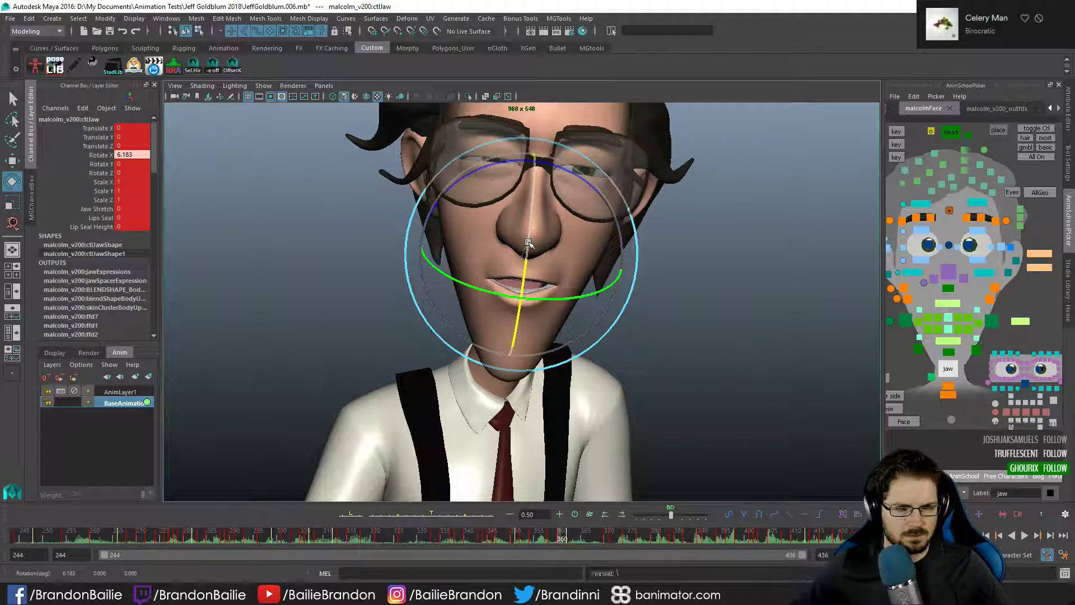
key("q")
- Try raising the middle upper lip control to 0.015 in Translate Y at frame 360
left_click(945, 306)
key("w")
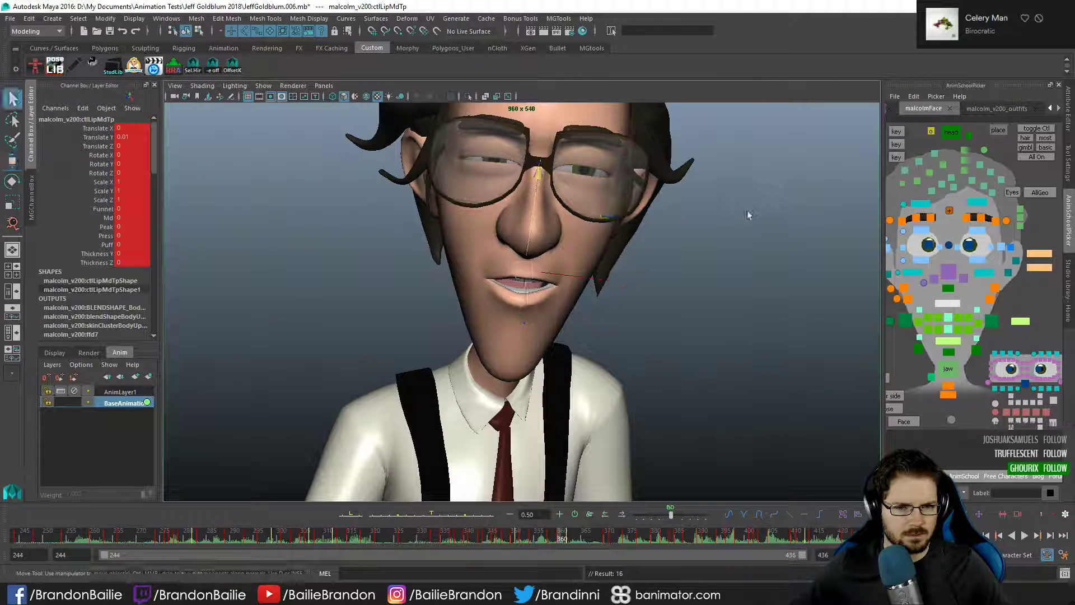
key("e")
key("ctrl+z")
left_click_drag(542, 174, 544, 178)
key("ctrl+z")
key("q")
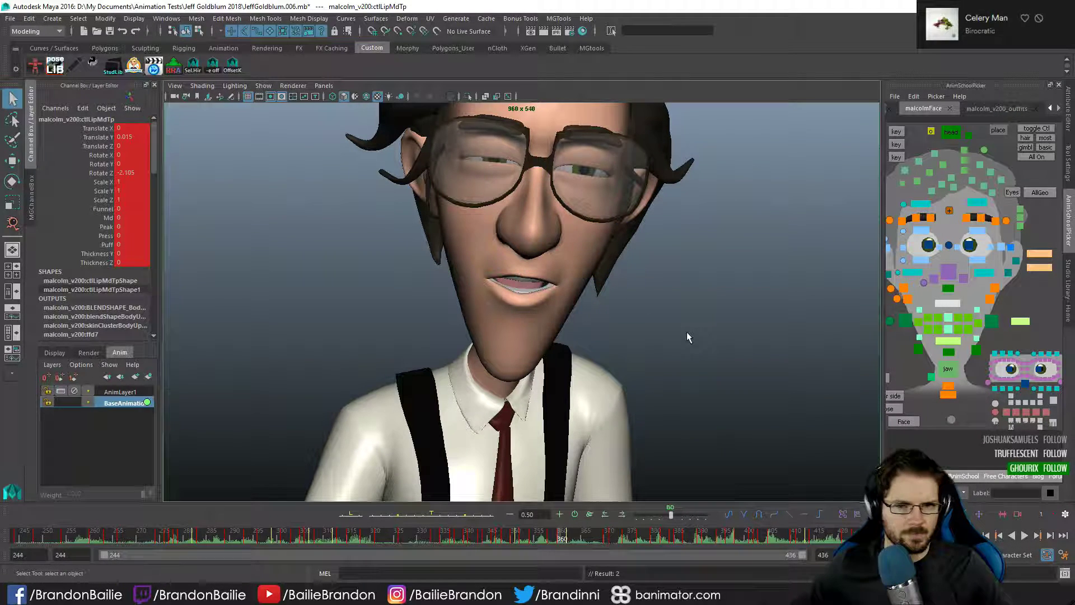
key("alt+period")
key("alt+period")
key("alt+period")
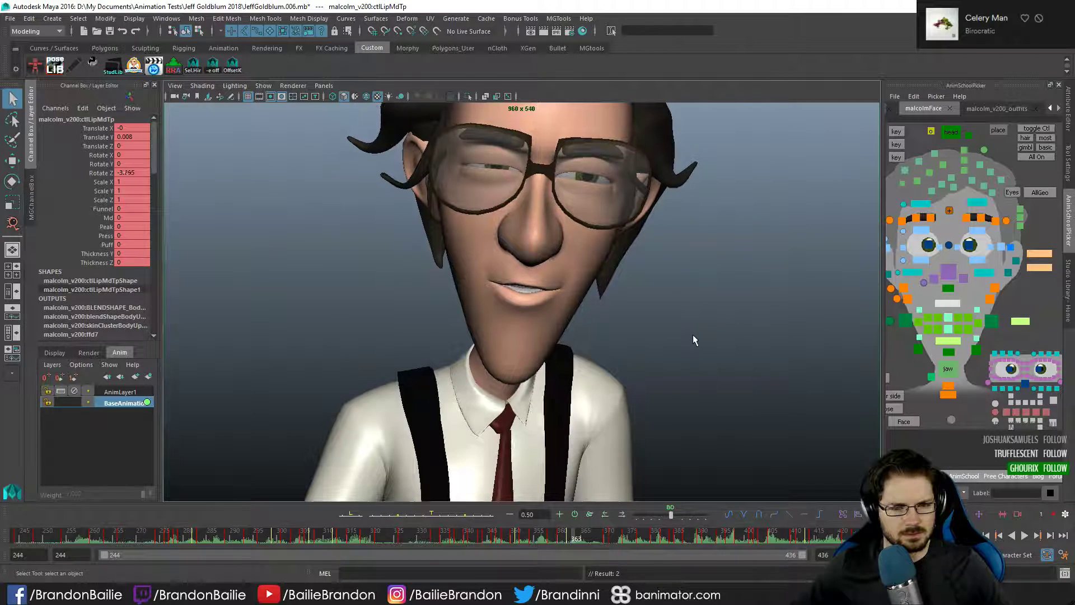
key("alt+comma")
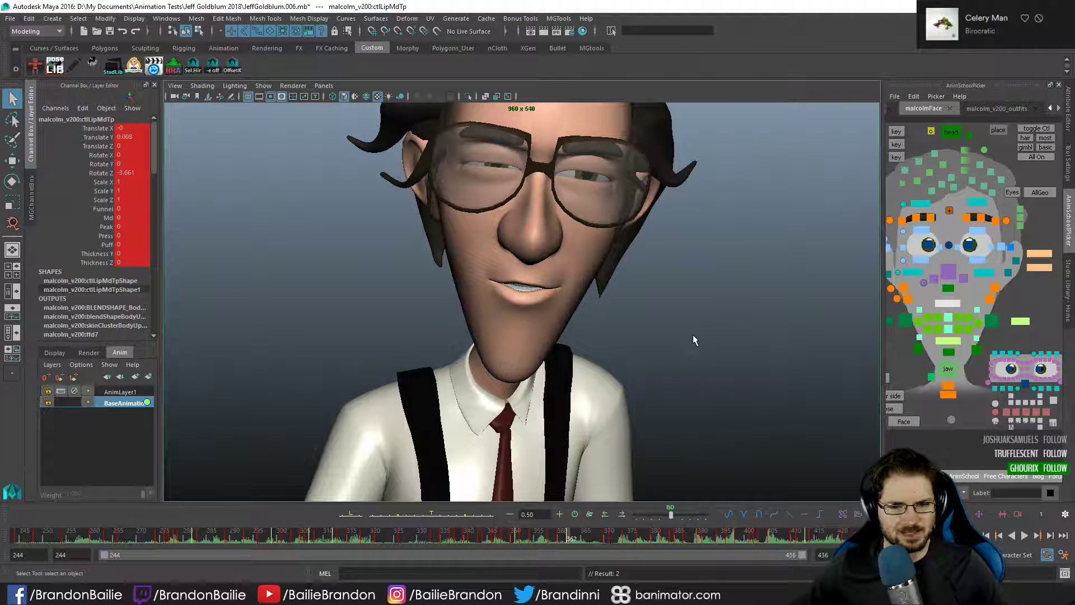
key("ctrl+z")
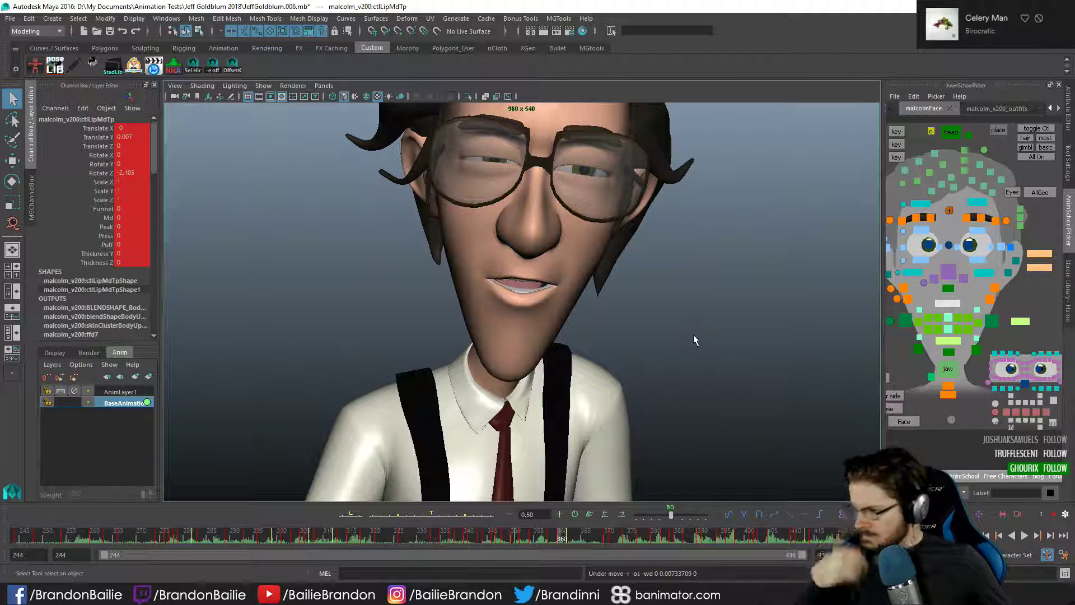
- Raise the middle upper lip control to 0.013 in Translate Y at frame 370
key("period")
key("period")
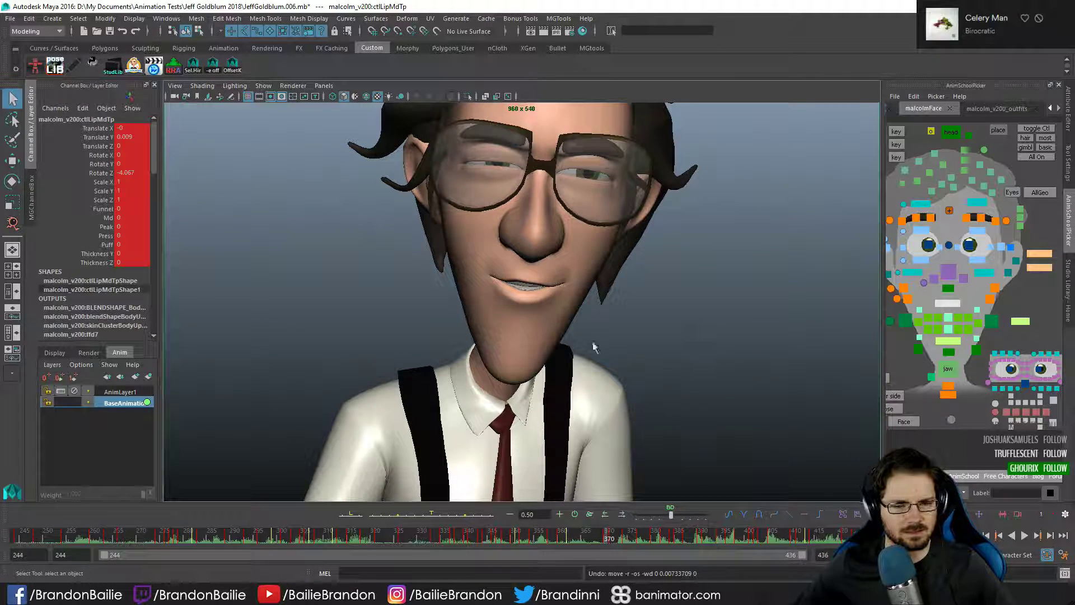
key("w")
key("q")
key("w")
middle_click_drag(562, 241, 568, 224)
key("q")
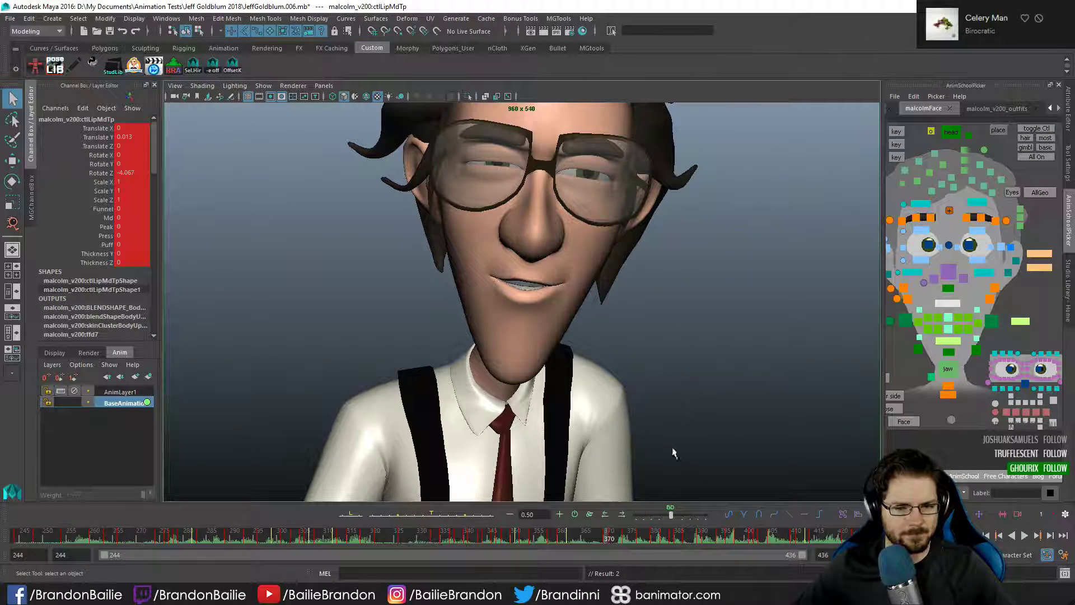
- Step back from frame 362, play and scrub the close-up to check the mouth shapes against the audio
left_click(568, 543)
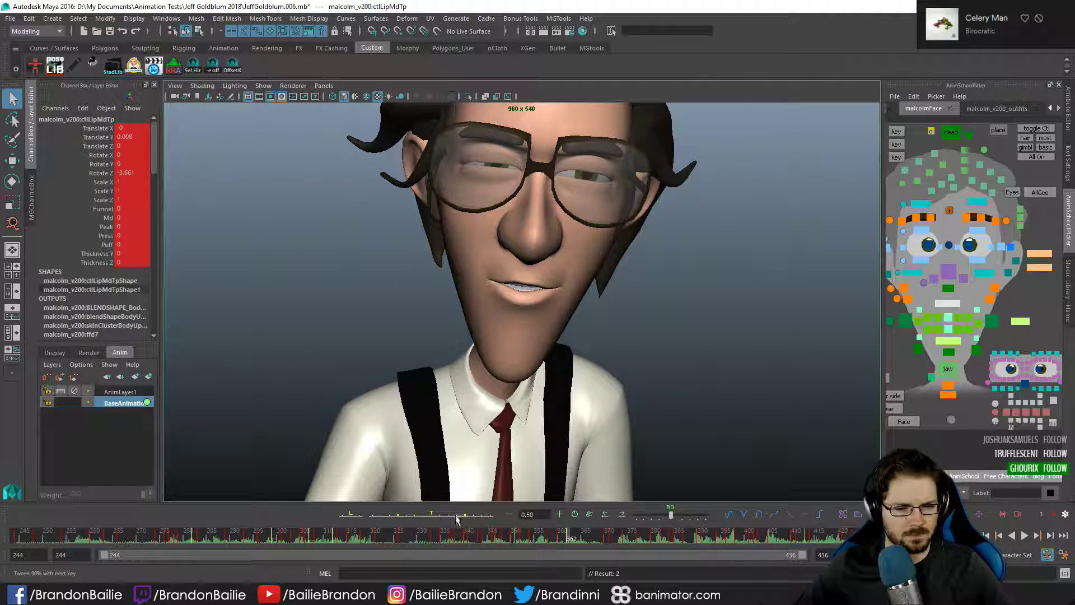
key("alt+comma")
key("alt+comma")
key("alt+comma")
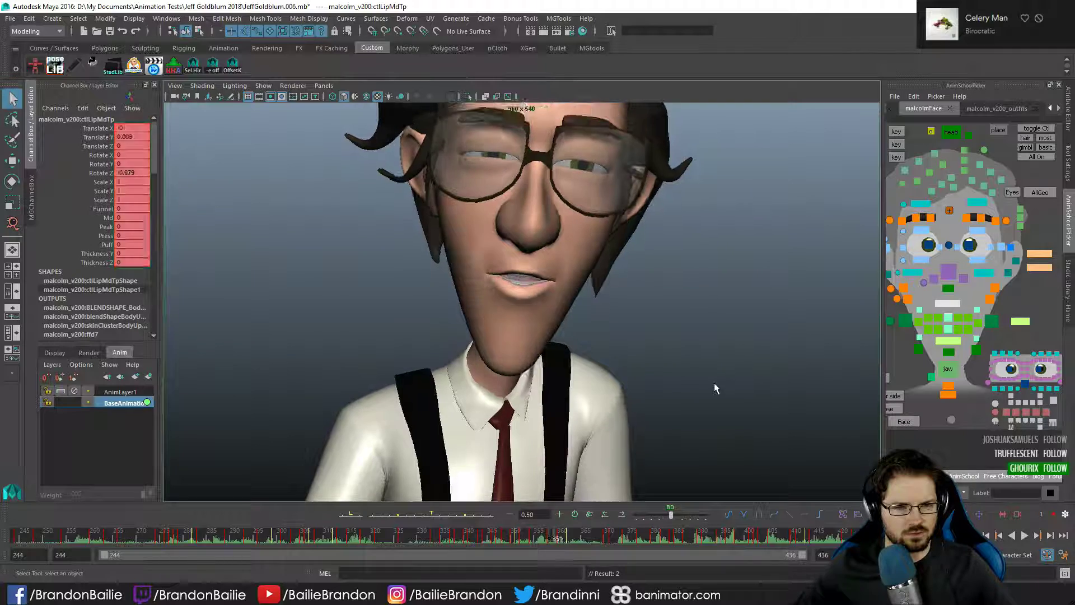
key("alt+v")
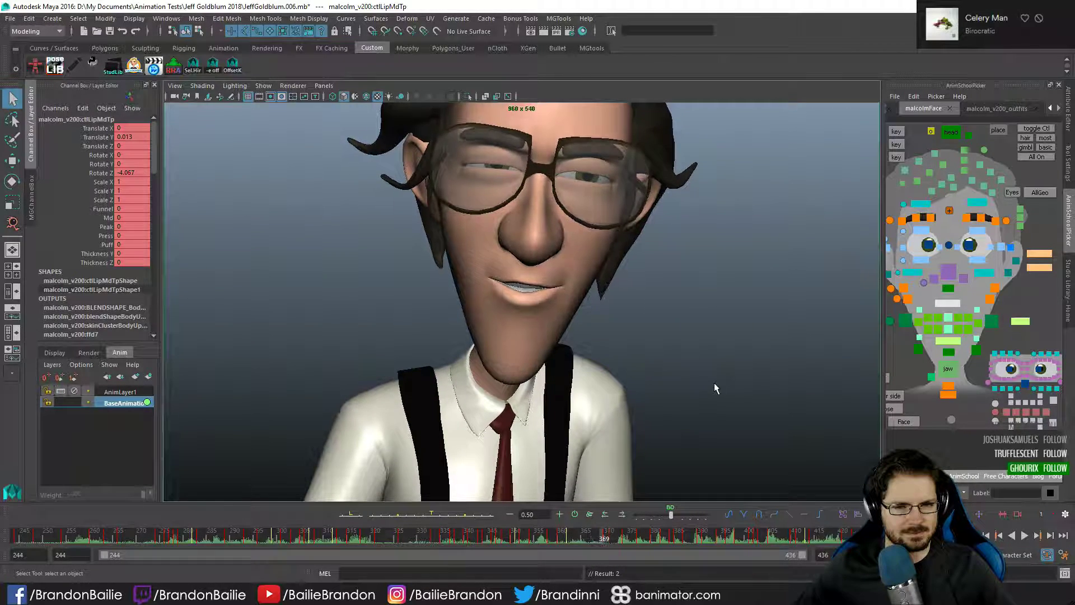
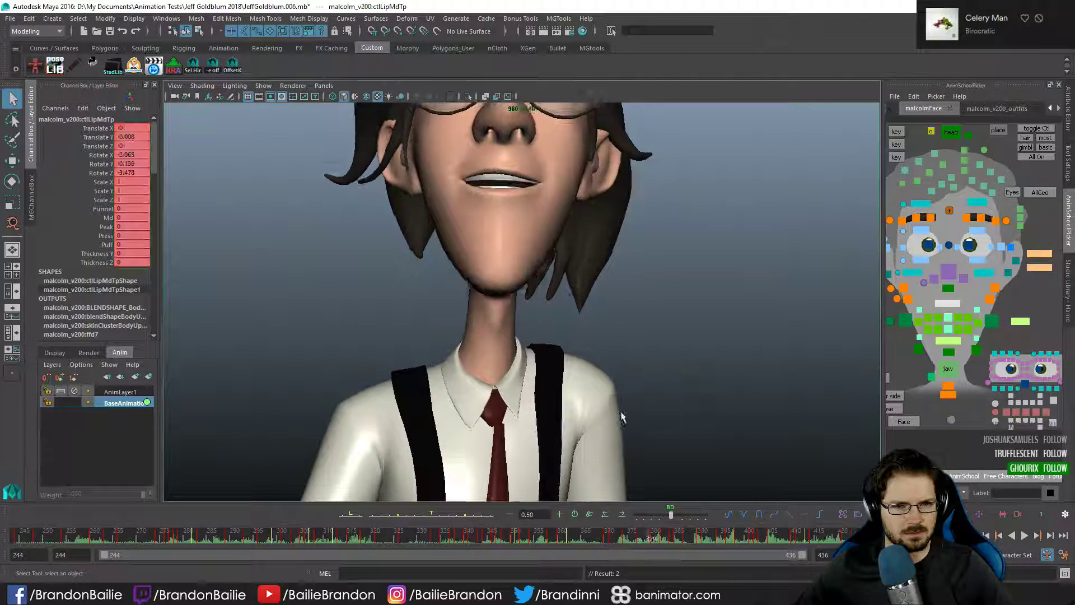
left_click(450, 534)
key("alt+v")
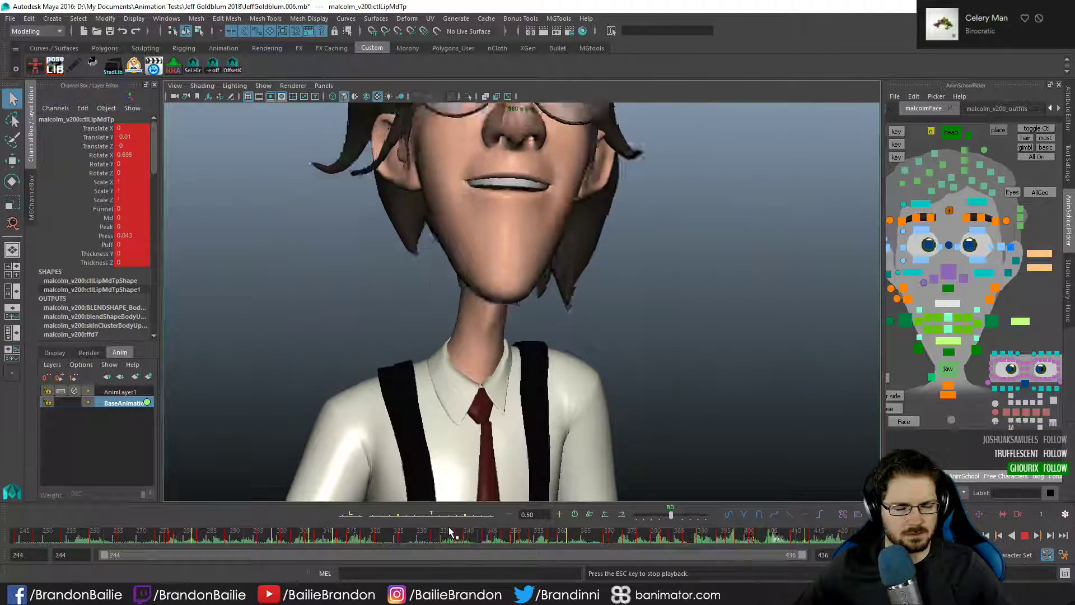
mouse_move(693, 539)
left_mouse_down()
mouse_move(739, 531)
mouse_move(629, 539)
left_mouse_up()
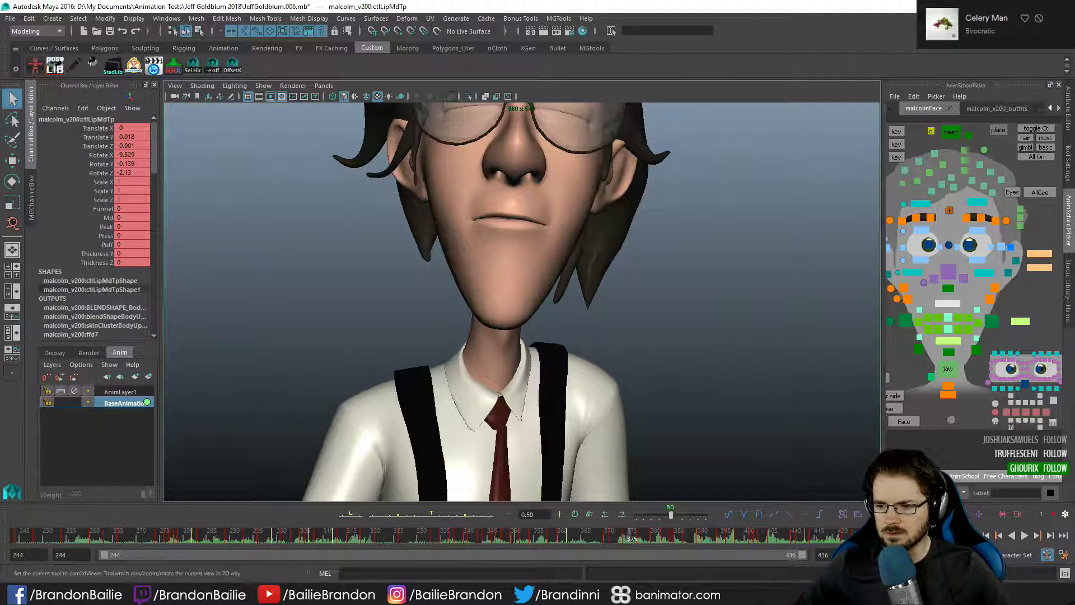
- Reset the camera to the full shot and review the mouth animation by playing and scrubbing to frame 357
left_click(967, 513)
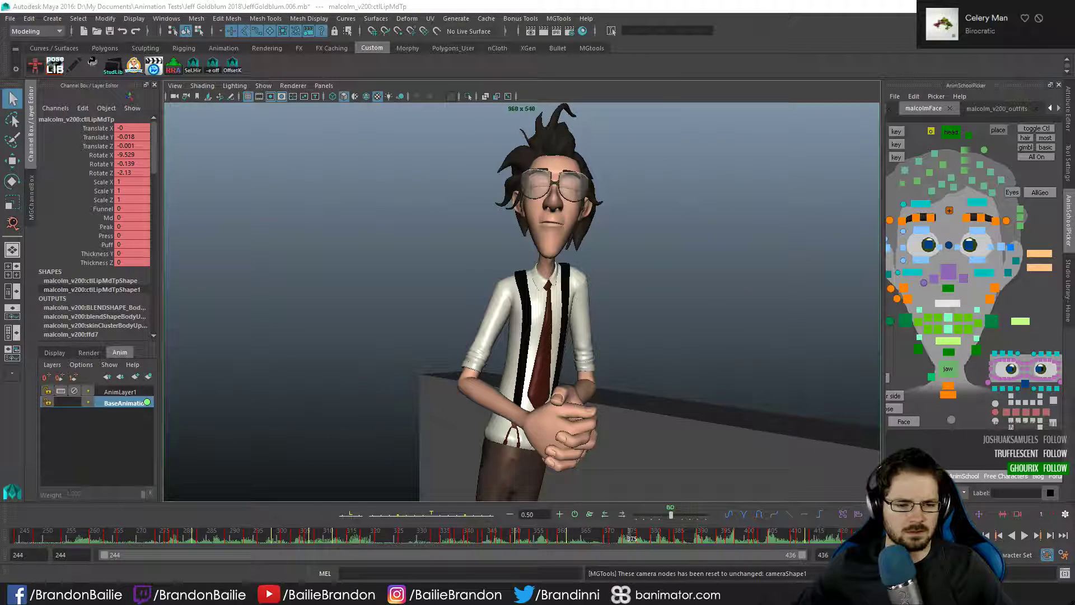
left_click(480, 540)
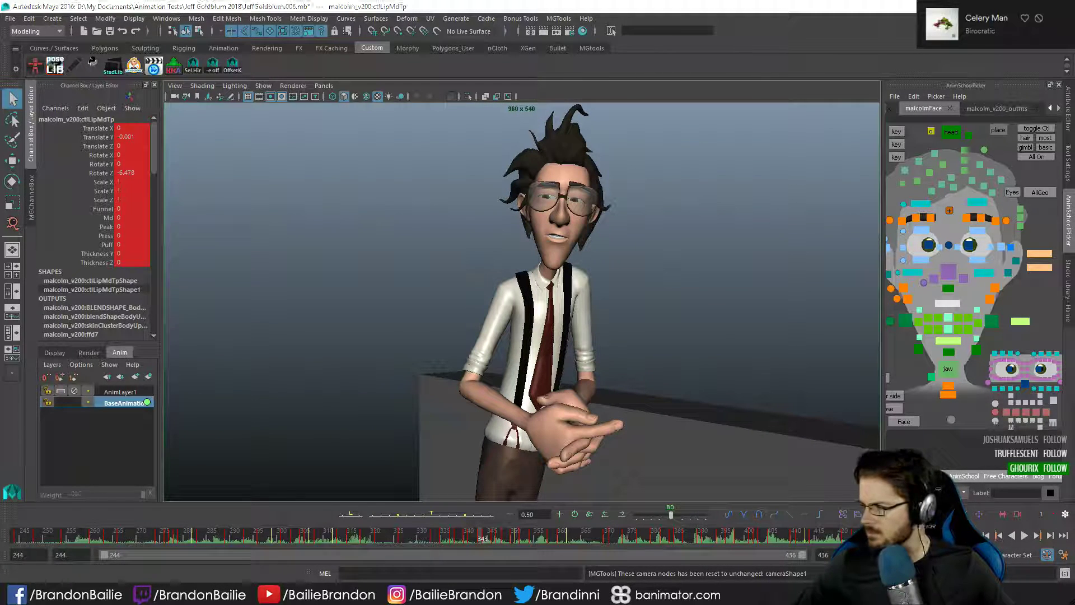
left_click(476, 539)
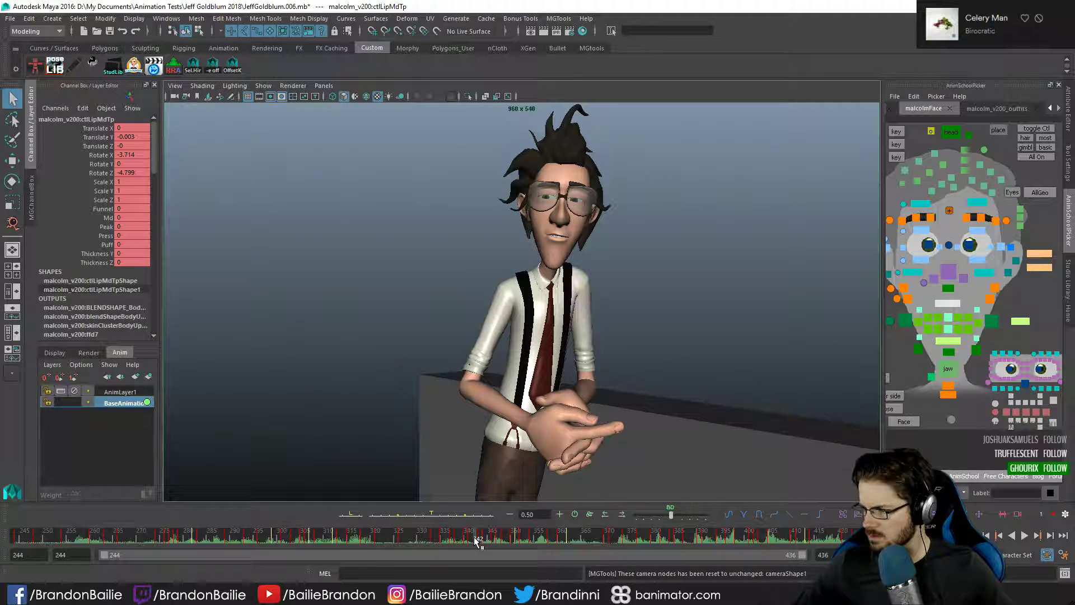
left_click(411, 536)
key("alt+v")
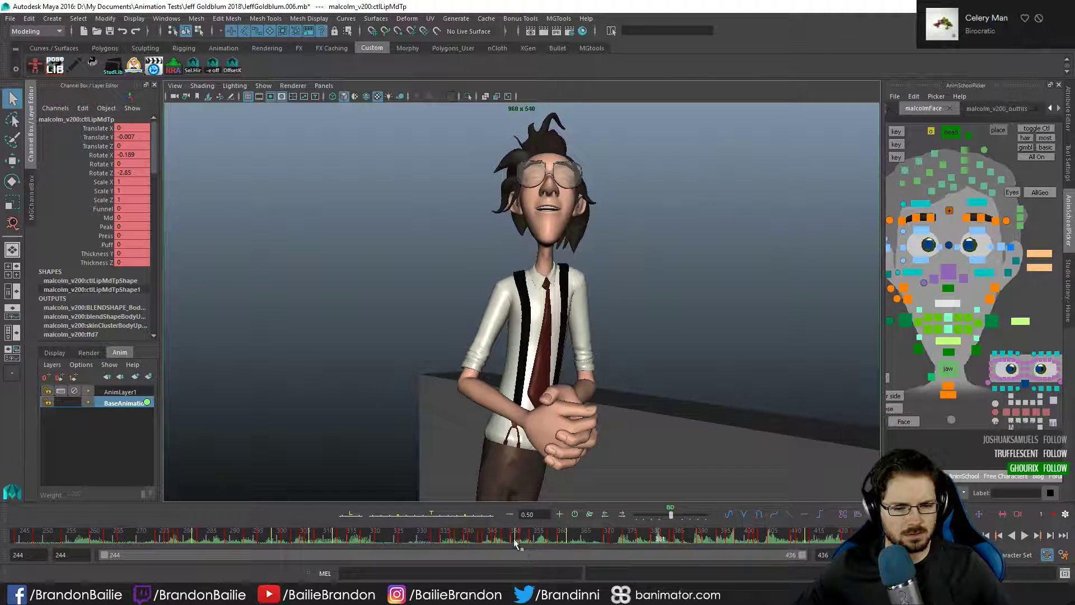
left_click(549, 537)
mouse_move(549, 538)
left_mouse_down()
mouse_move(586, 538)
mouse_move(546, 539)
left_mouse_up()
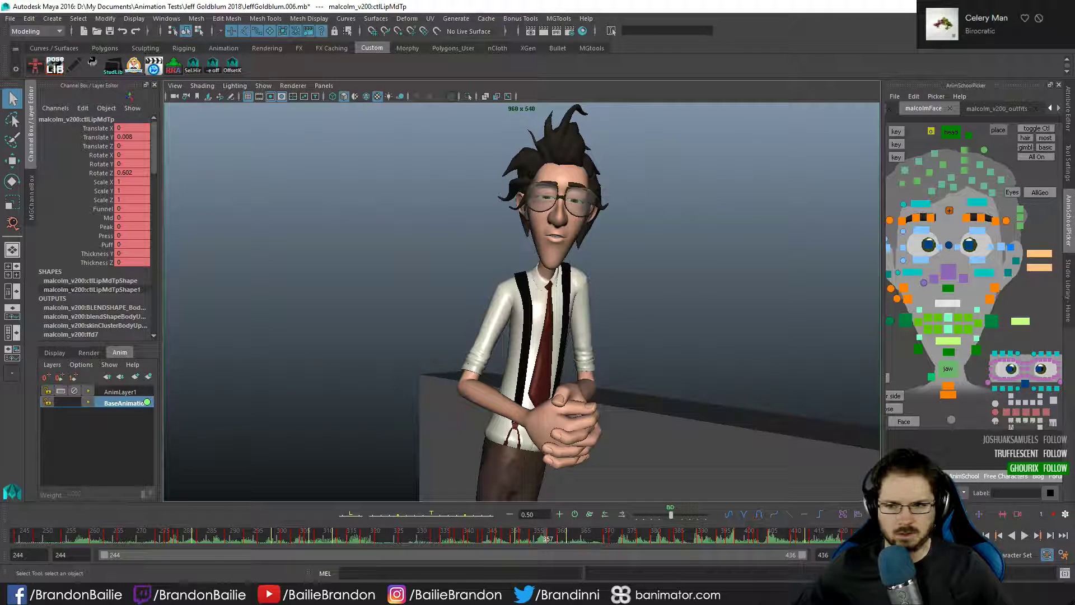
- Select both mouth corner controls and try setting Corner Pinch In and Corner Pinch Out to 0 at frame 360
left_click(904, 320)
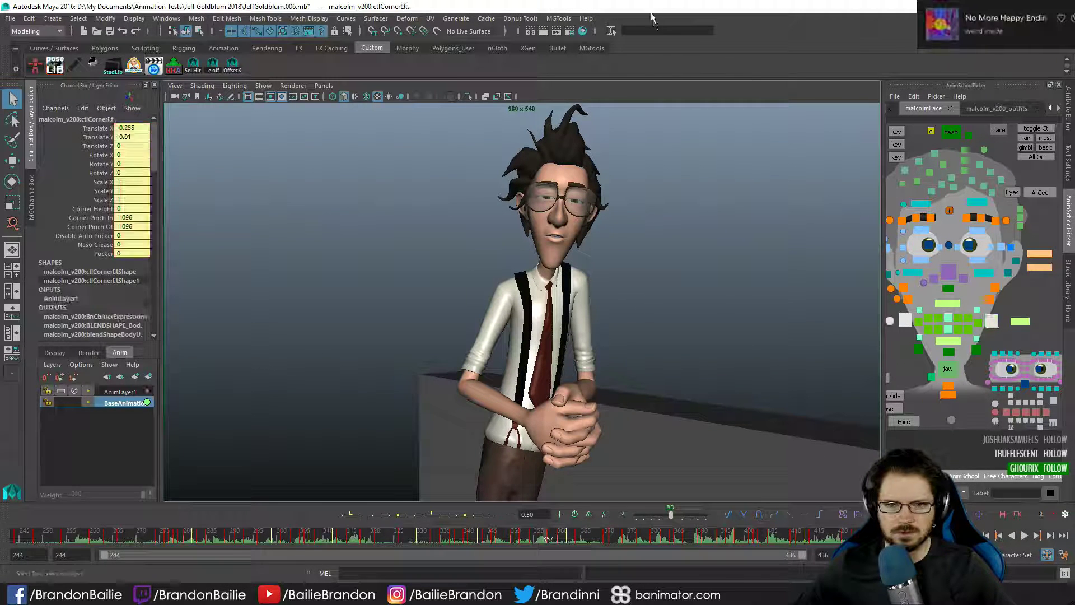
key("period")
key("period")
key("period")
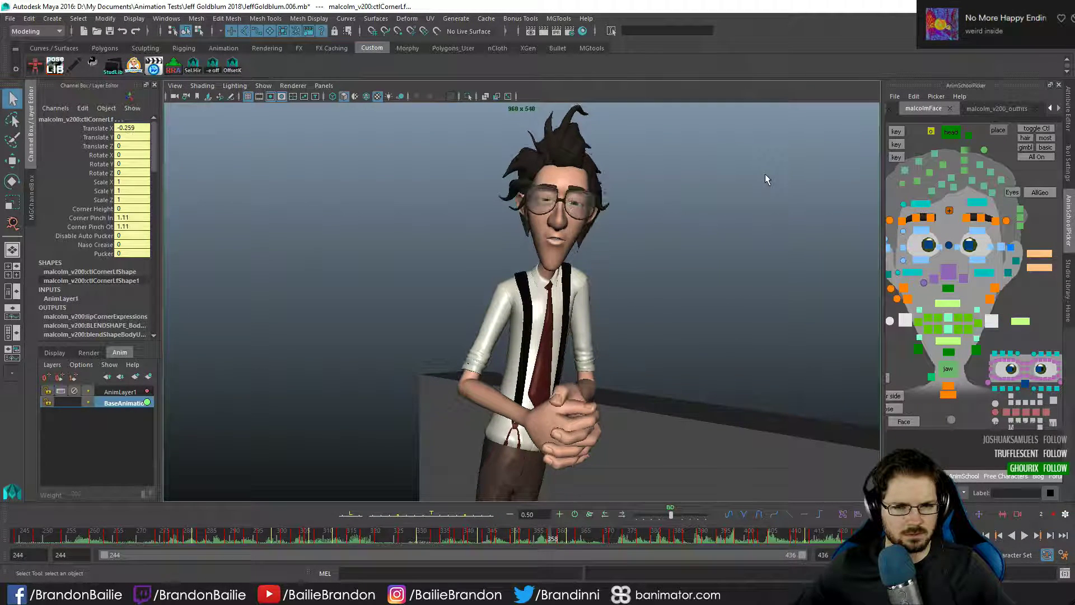
key("comma")
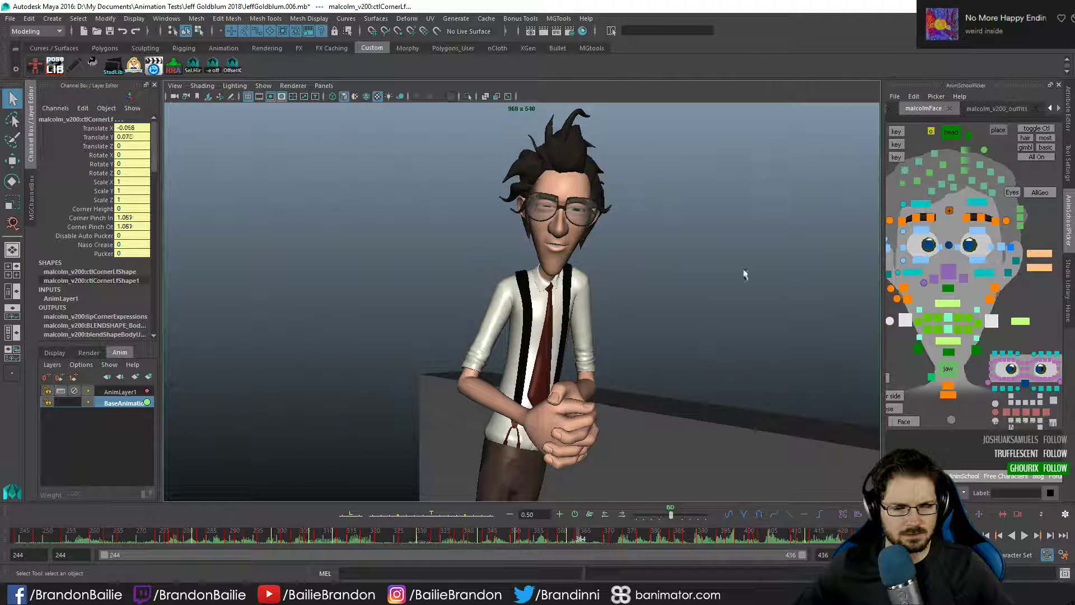
key("period")
key("period")
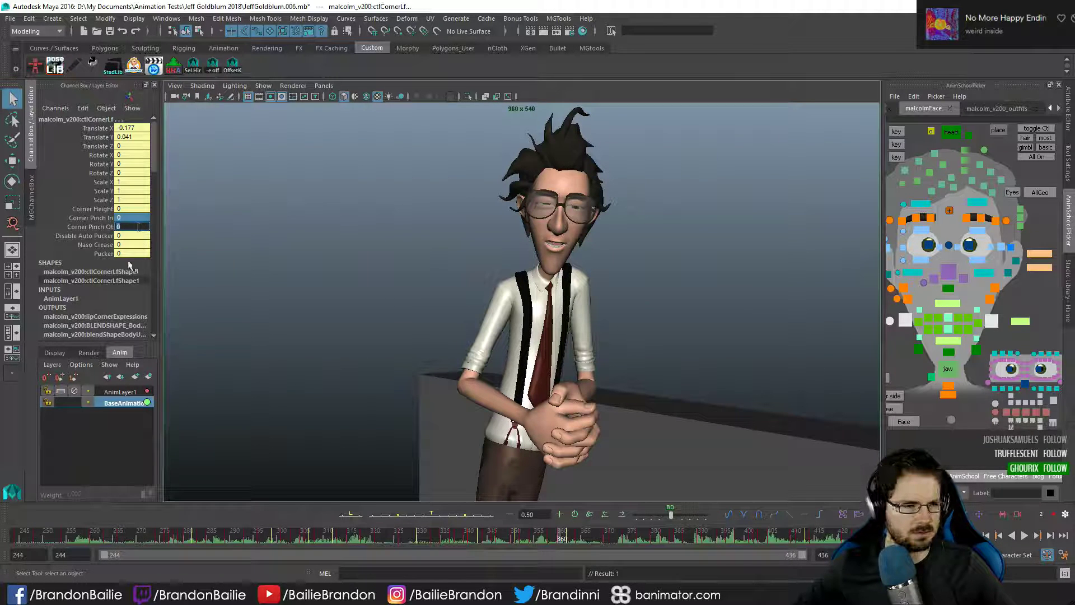
key("period")
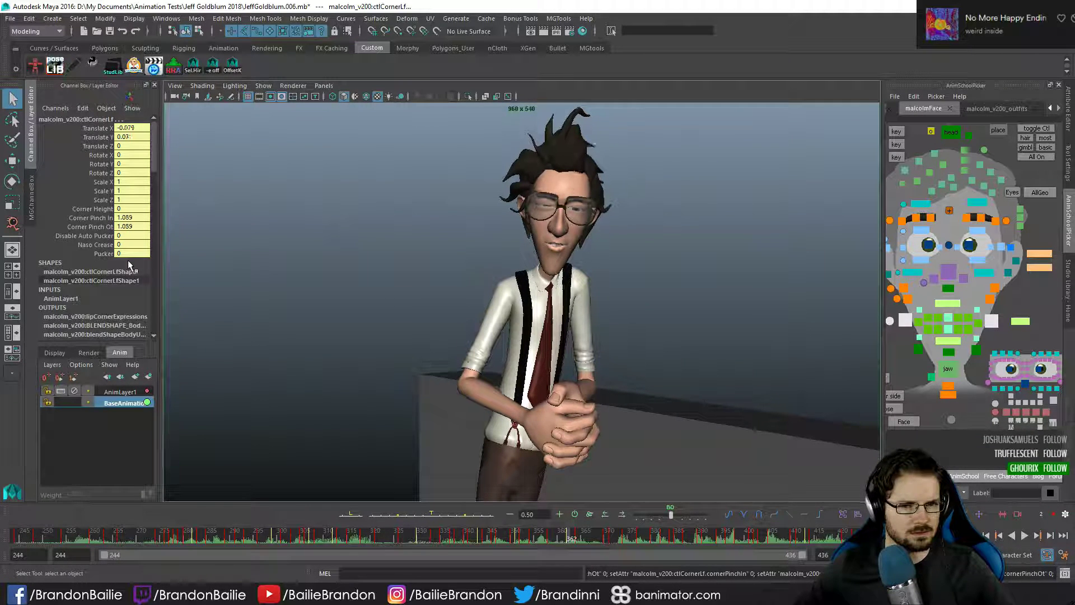
- Lower Corner Pinch In and Corner Pinch Out on the mouth corners to 0.195 at frame 360
key("alt+comma")
key("alt+comma")
key("alt+comma")
key("alt+comma")
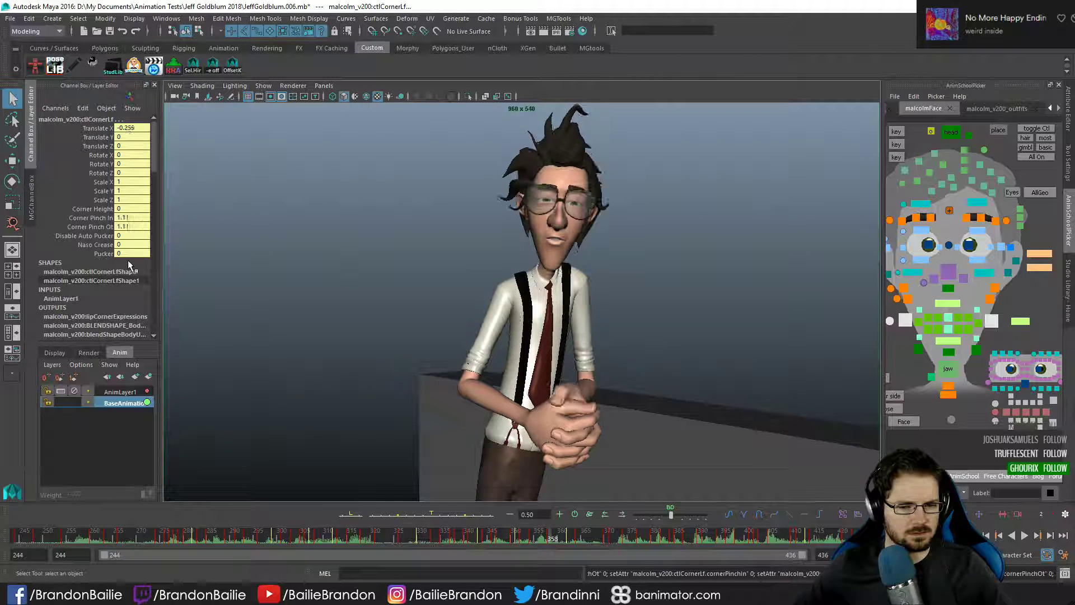
key("period")
key("period")
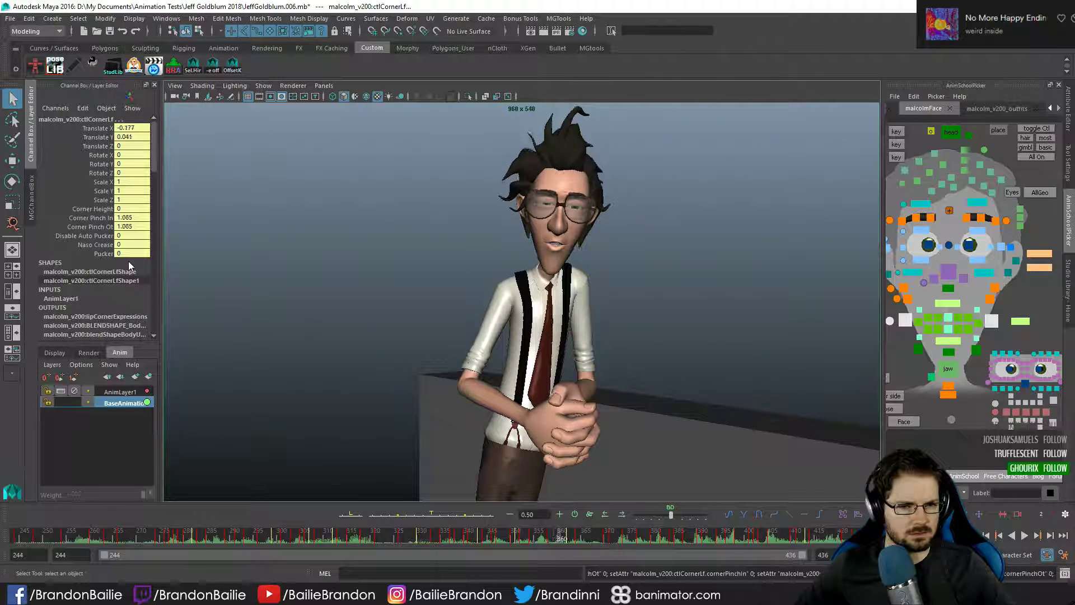
left_click_drag(106, 218, 108, 226)
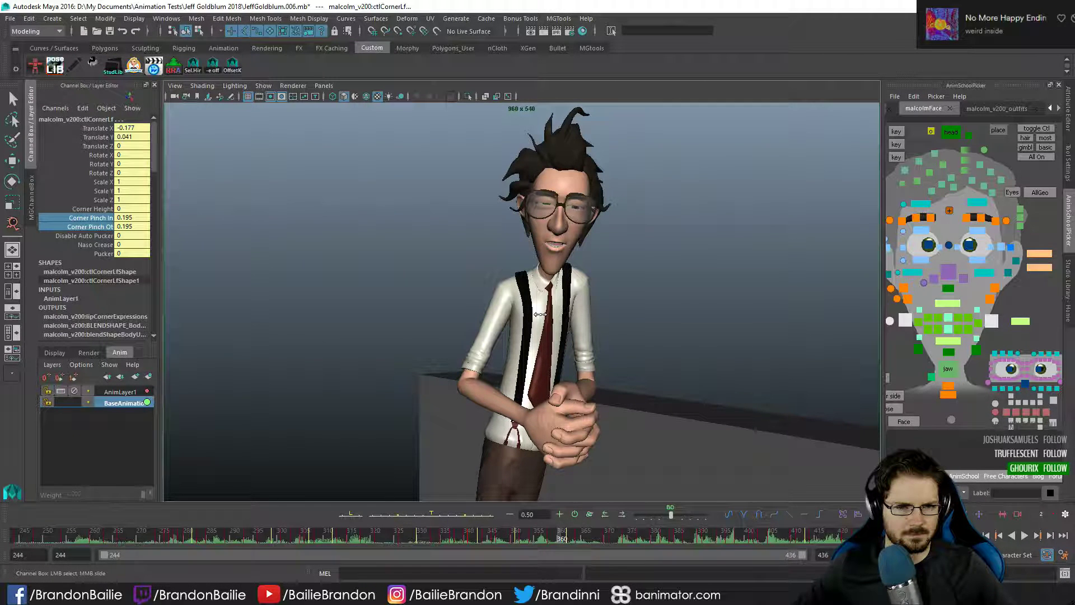
- Try reducing the mouth corners' Corner Pinch In to 0.5 at frame 364
key("period")
key("period")
key("period")
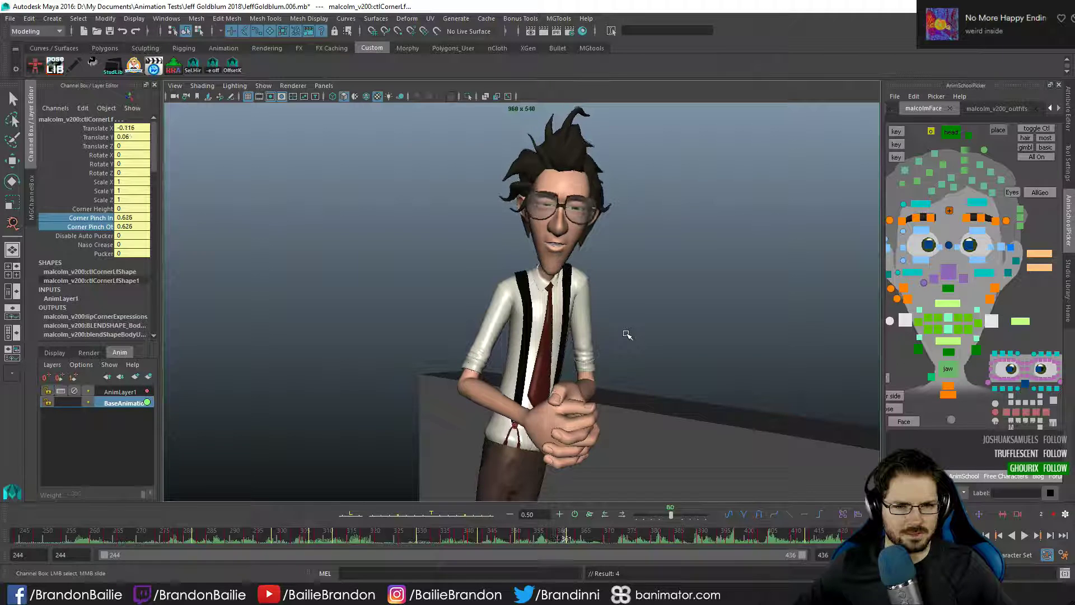
key("period")
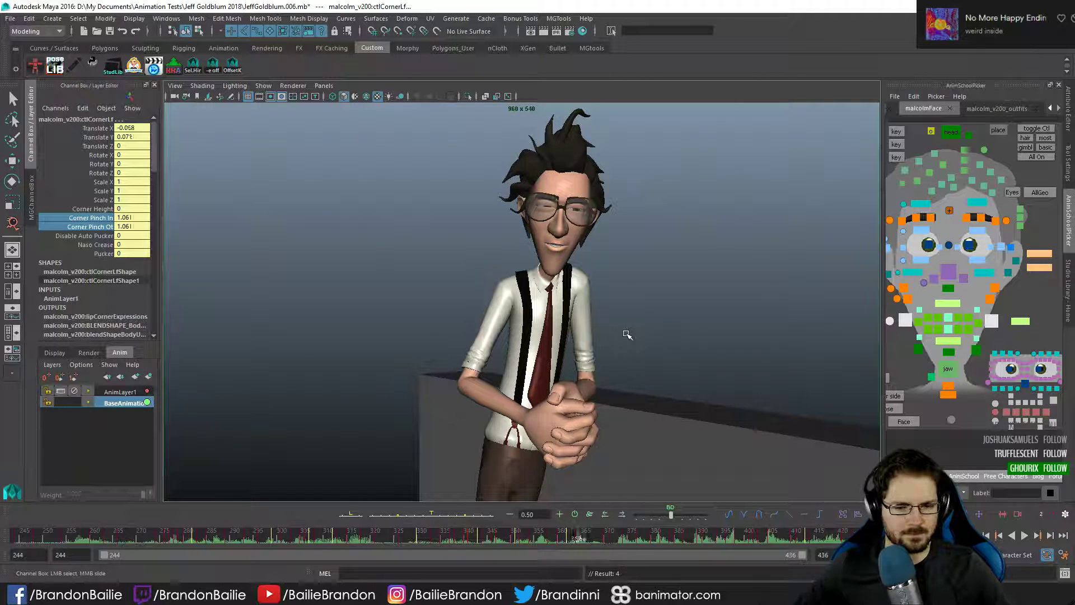
left_click_drag(139, 225, 138, 217)
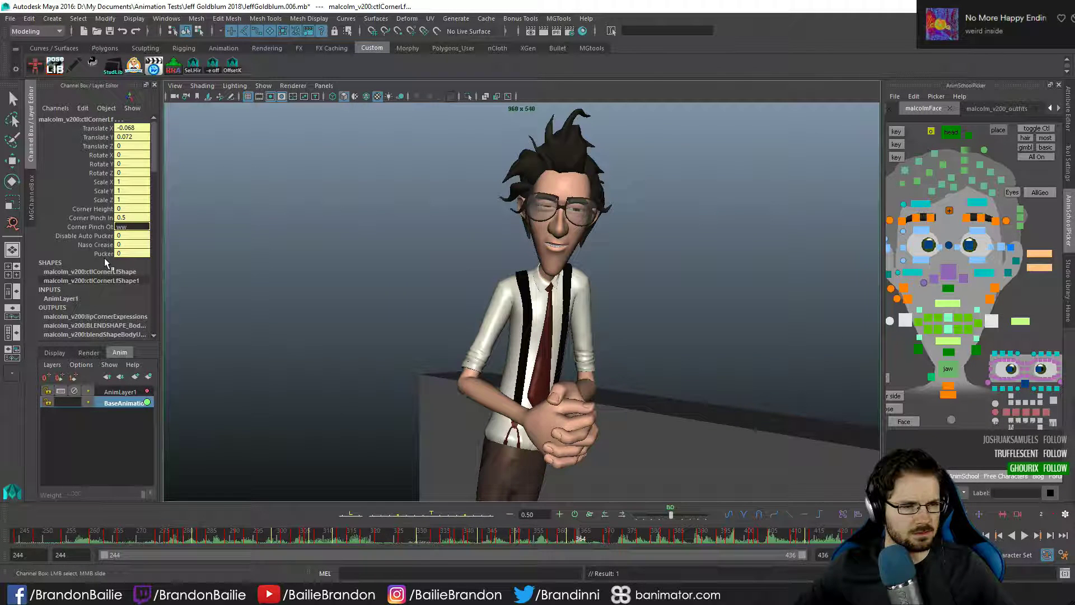
- Raise the mouth corners to 0.172 in Translate Y at frame 364 and key them
key("w")
left_click_drag(596, 140, 597, 139)
key("q")
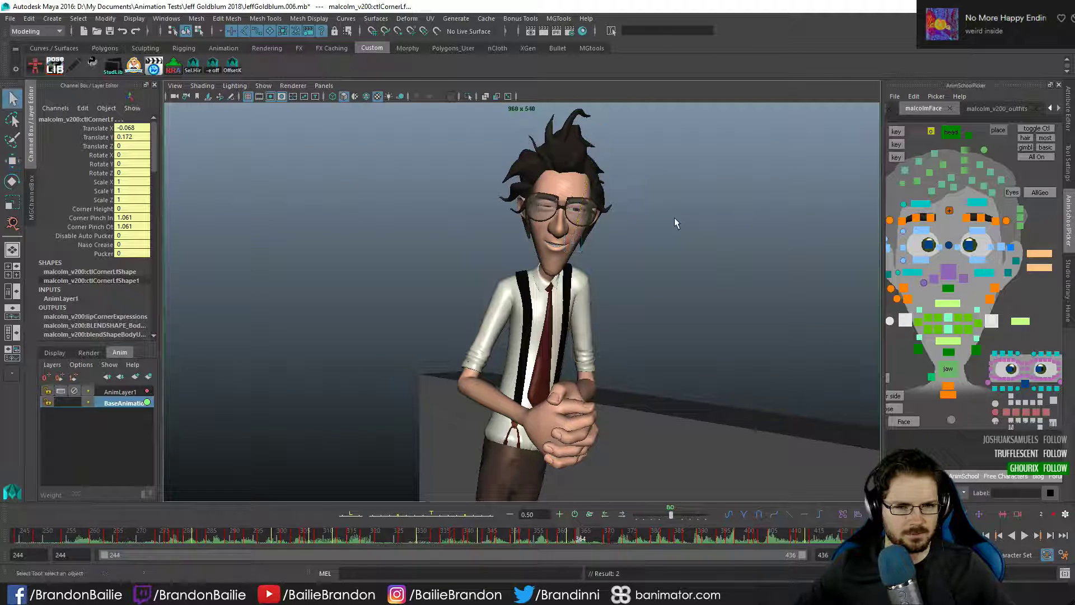
left_click(990, 424)
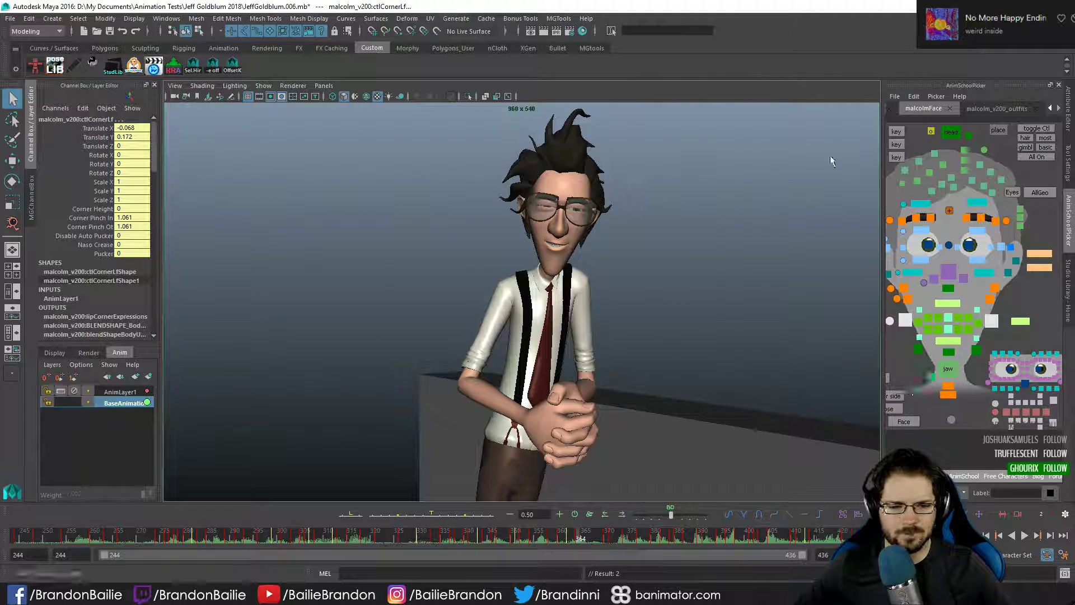
key("s")
- Step back and forth between frames 354 and 364 to check how the mouth corners move into the new shape
key("comma")
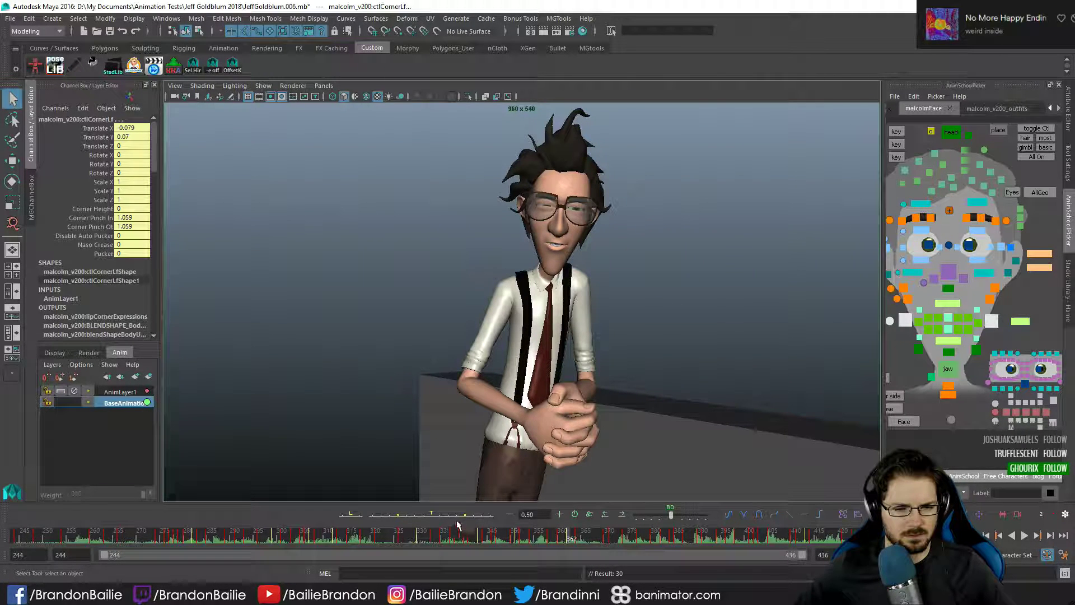
key("comma")
key("comma")
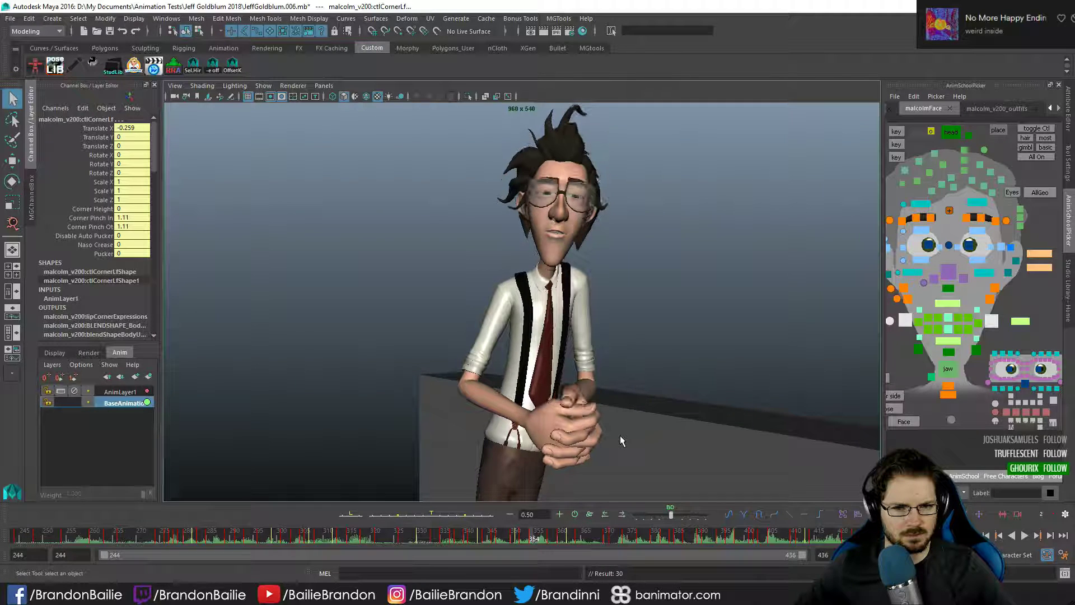
key("period")
key("alt+period")
key("alt+period")
key("alt+period")
key("alt+period")
key("alt+period")
key("alt+period")
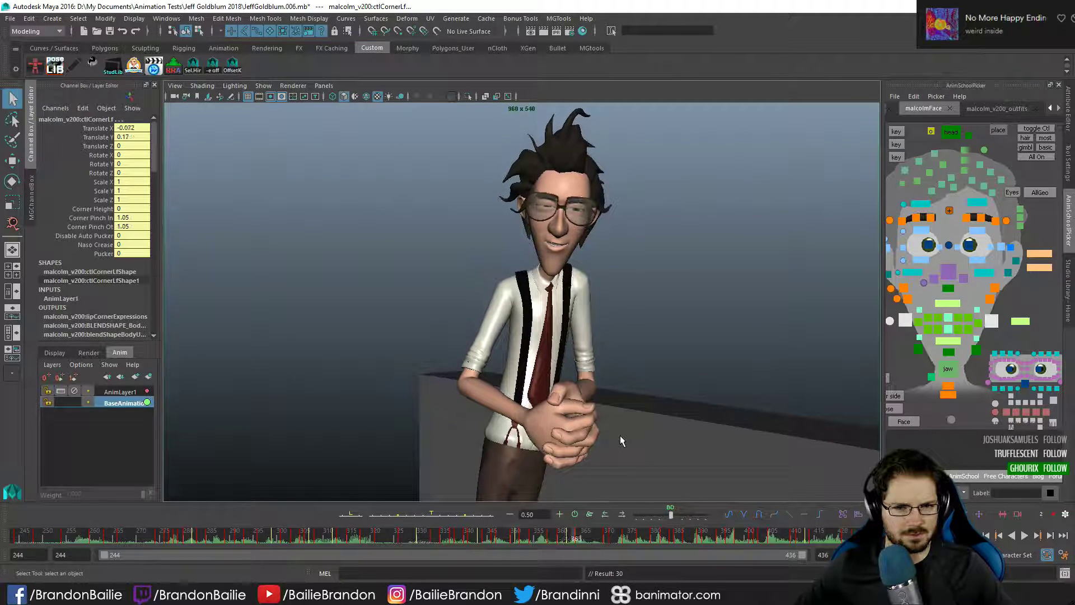
key("alt+comma")
key("alt+comma")
key("alt+comma")
key("alt+comma")
key("alt+comma")
key("alt+comma")
key("alt+comma")
key("alt+comma")
key("alt+comma")
key("alt+comma")
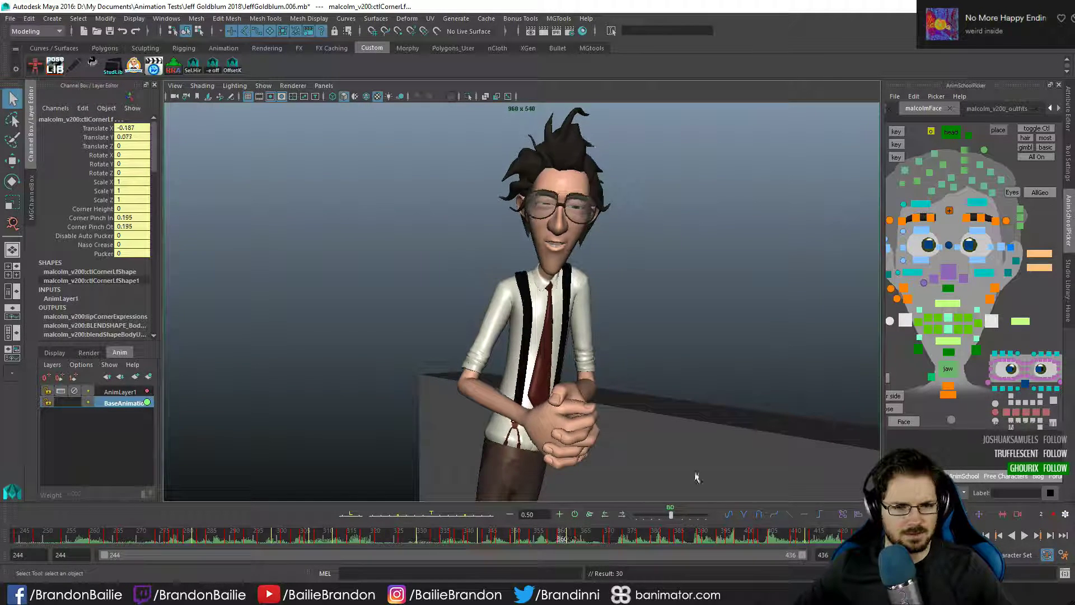
key("alt+period")
key("alt+period")
key("alt+period")
key("alt+period")
key("alt+period")
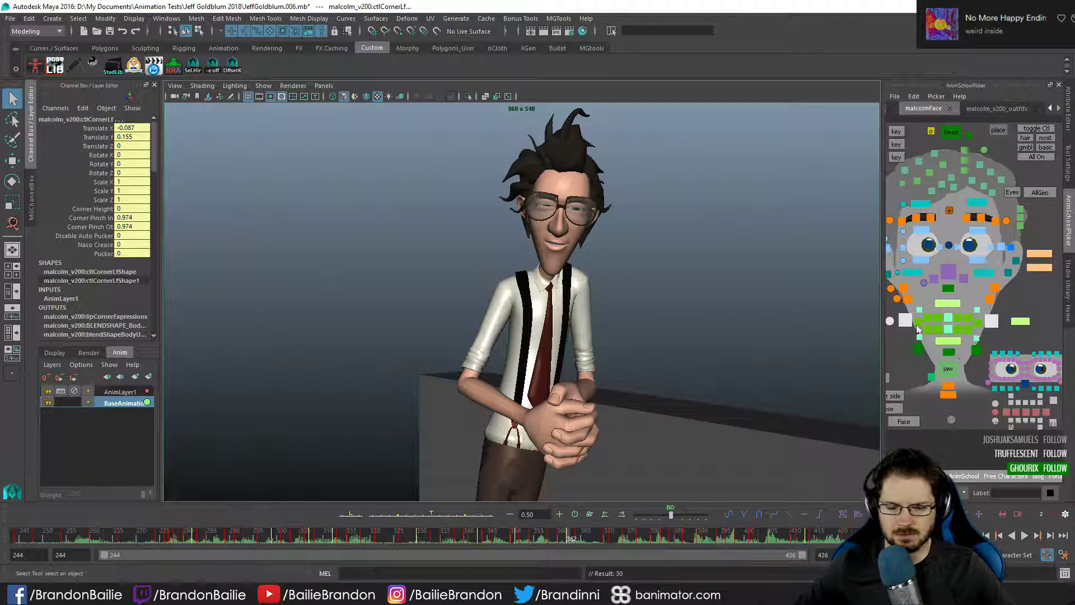
key("alt+period")
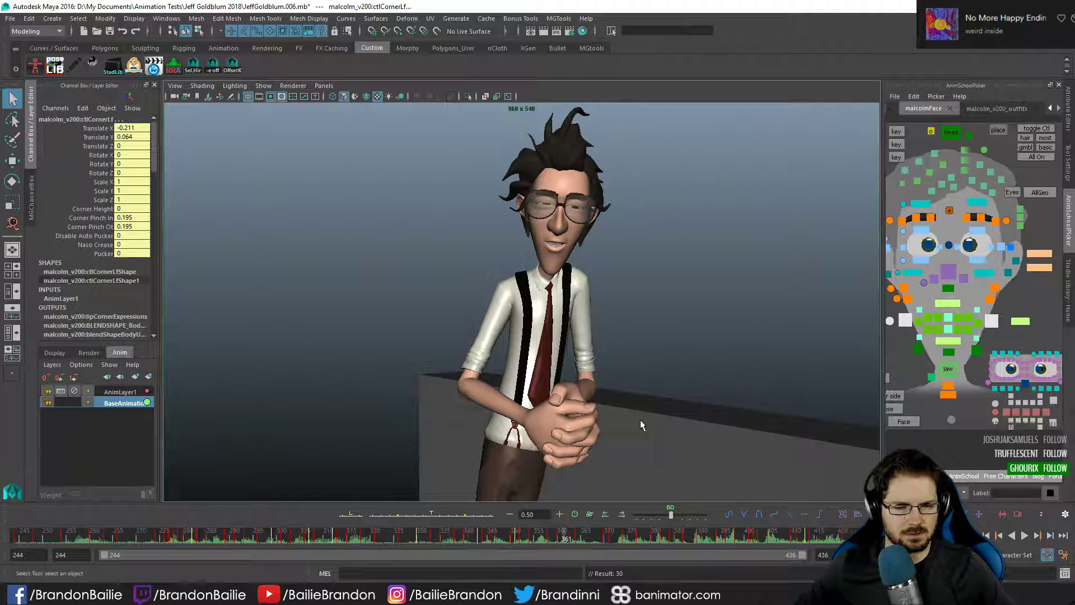
key("alt+comma")
key("alt+comma")
key("alt+comma")
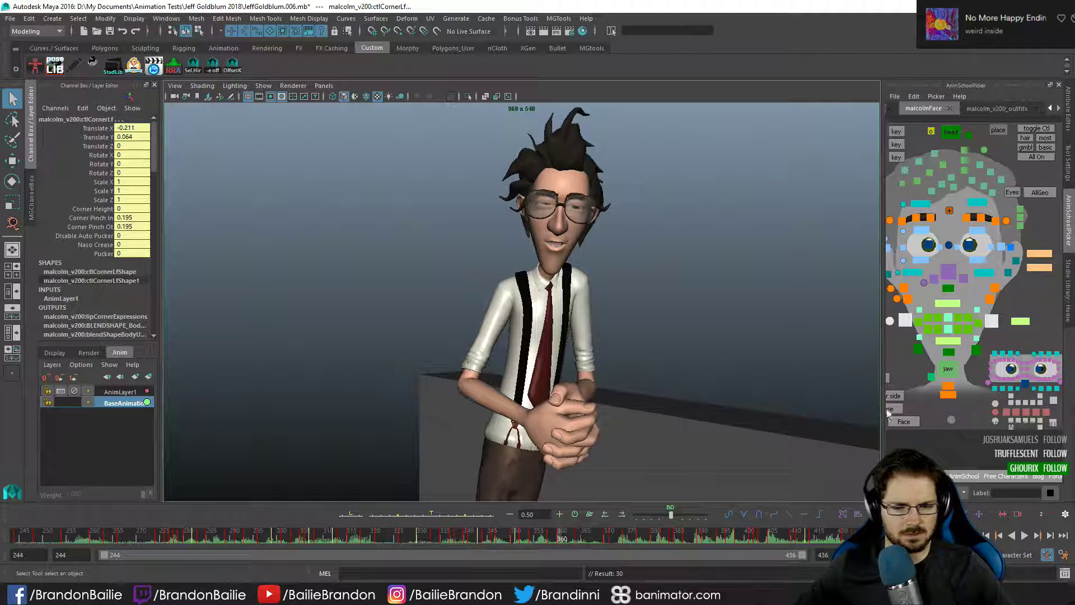
- Select the jaw control, check its motion around frame 363, and key it at frame 360
left_click(949, 371)
key("alt+period")
key("alt+period")
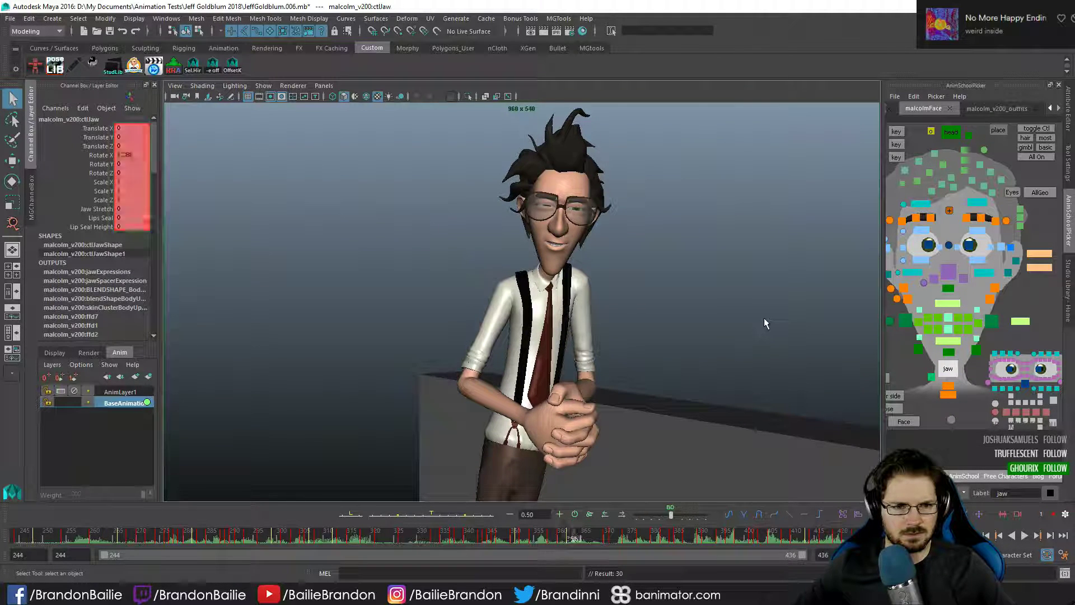
key("alt+comma")
key("alt+comma")
key("alt+comma")
key("alt+comma")
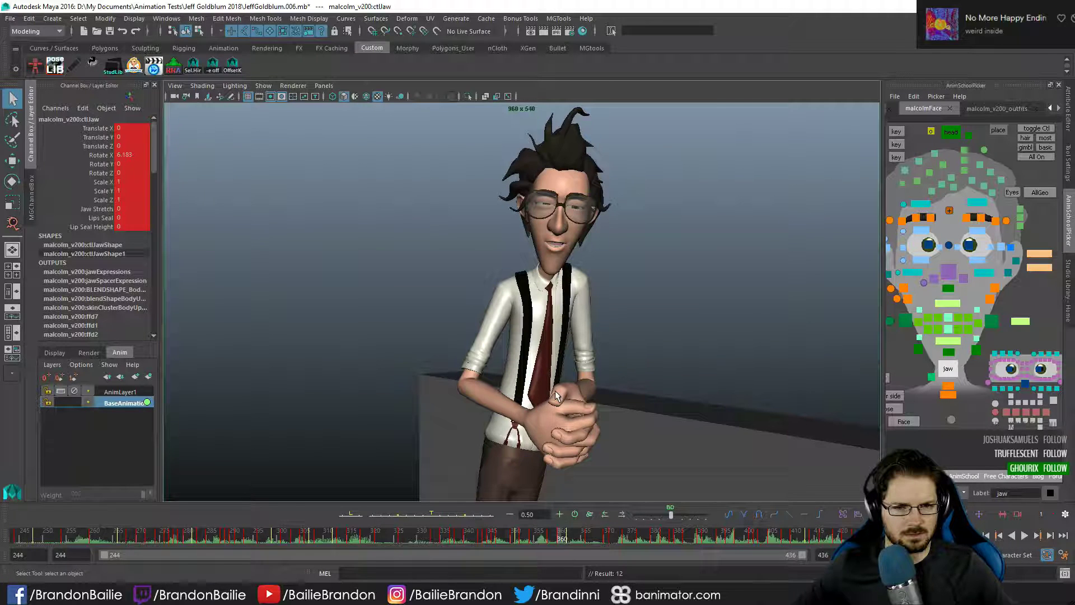
- Step, play and scrub from frame 360 past frame 370 to review the jaw motion against the audio
key("alt+period")
key("alt+period")
key("alt+period")
key("alt+period")
key("alt+period")
key("alt+period")
key("alt+period")
key("alt+period")
key("alt+period")
key("alt+period")
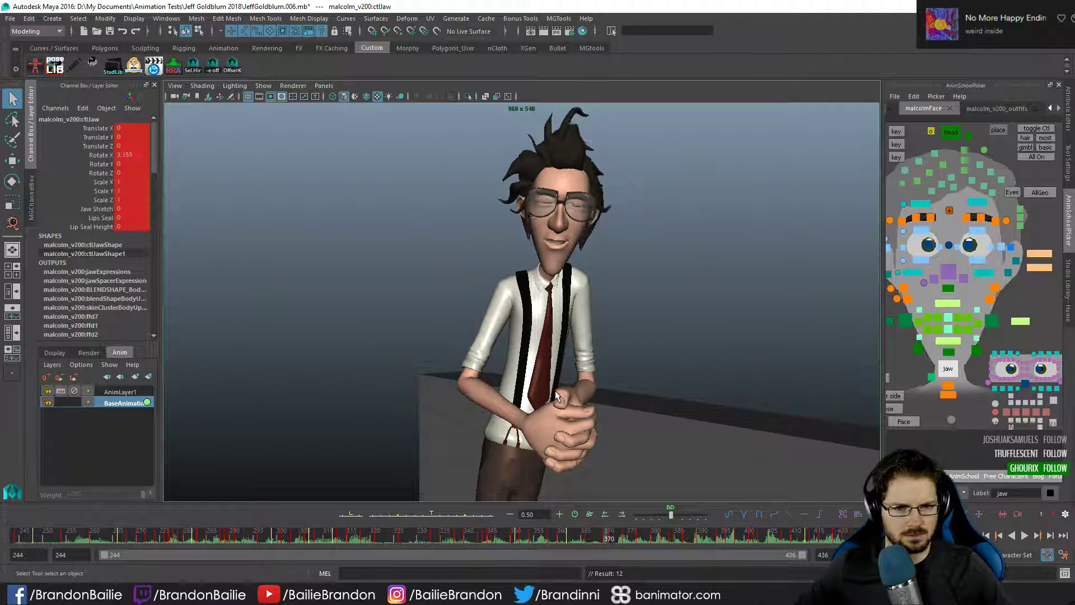
key("alt+v")
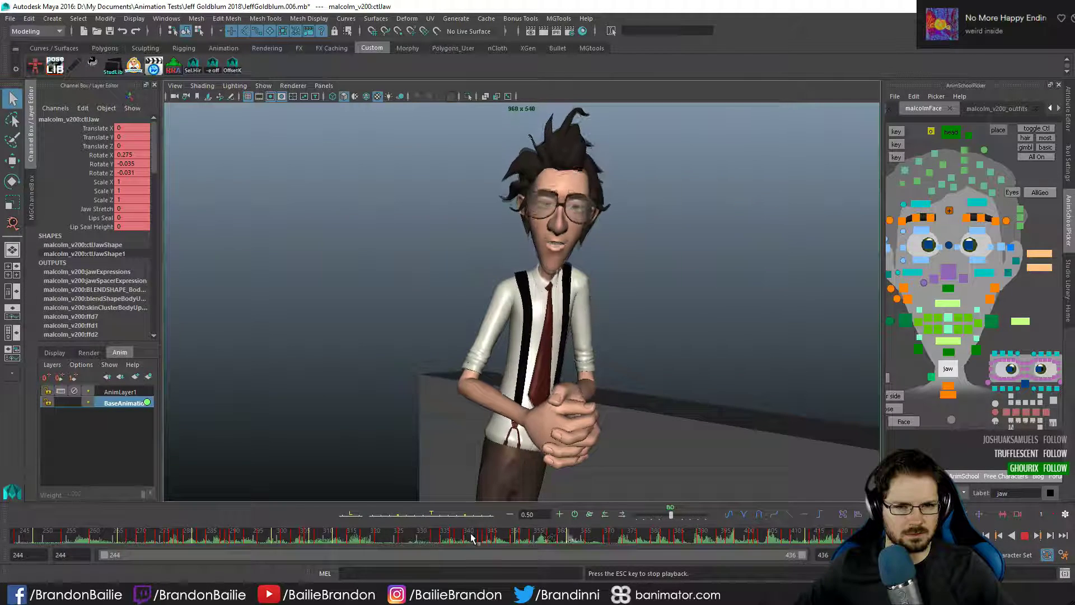
left_click(552, 541)
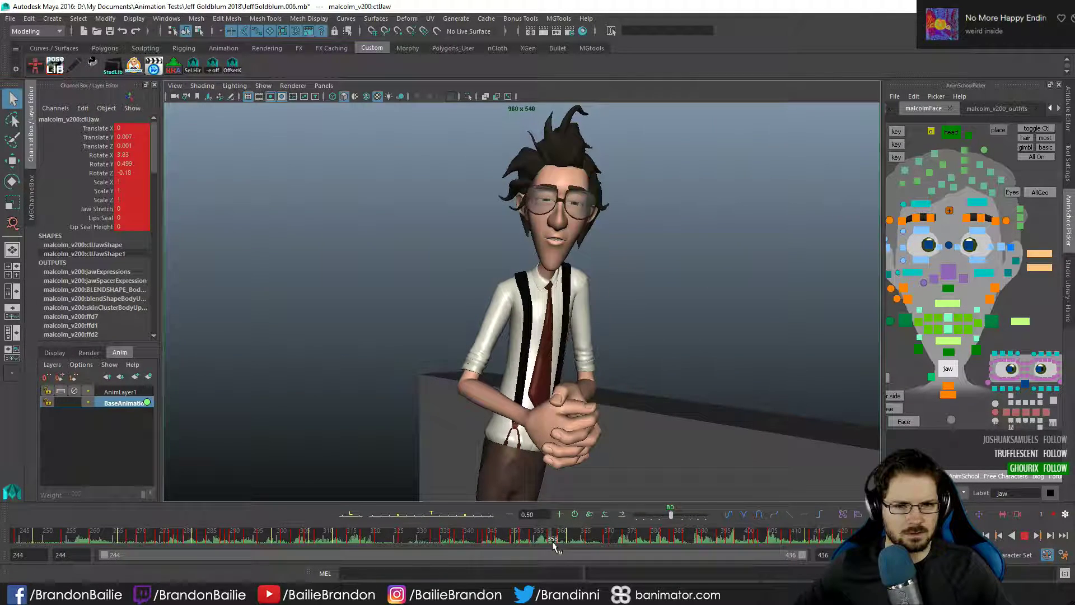
left_click_drag(552, 542, 613, 543)
key("comma")
key("comma")
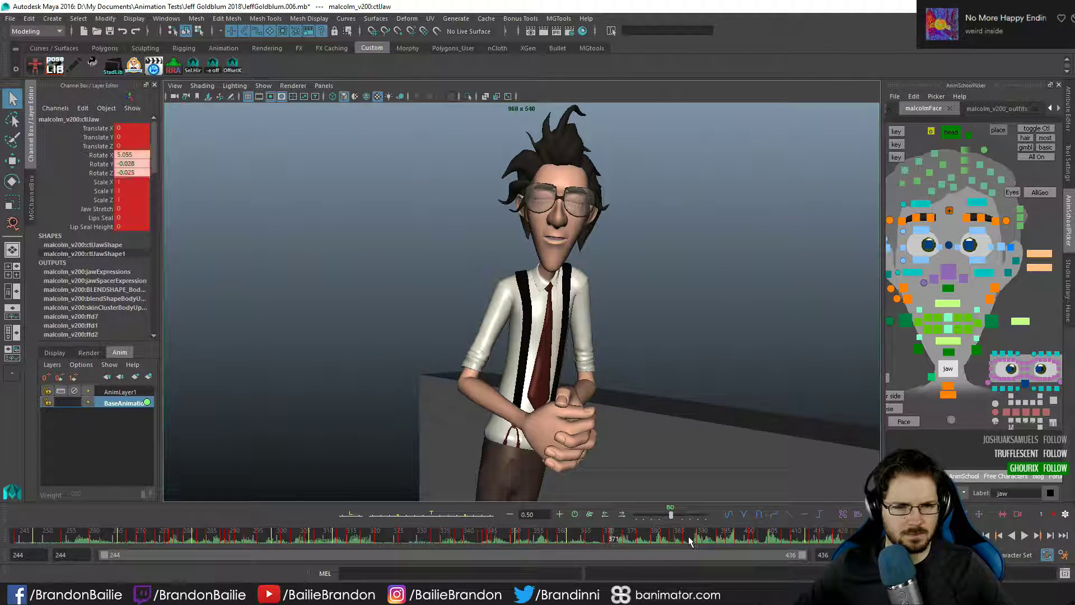
- Rotate the tongue tip controls to -15.942 in Rotate X at frame 371
key(".")
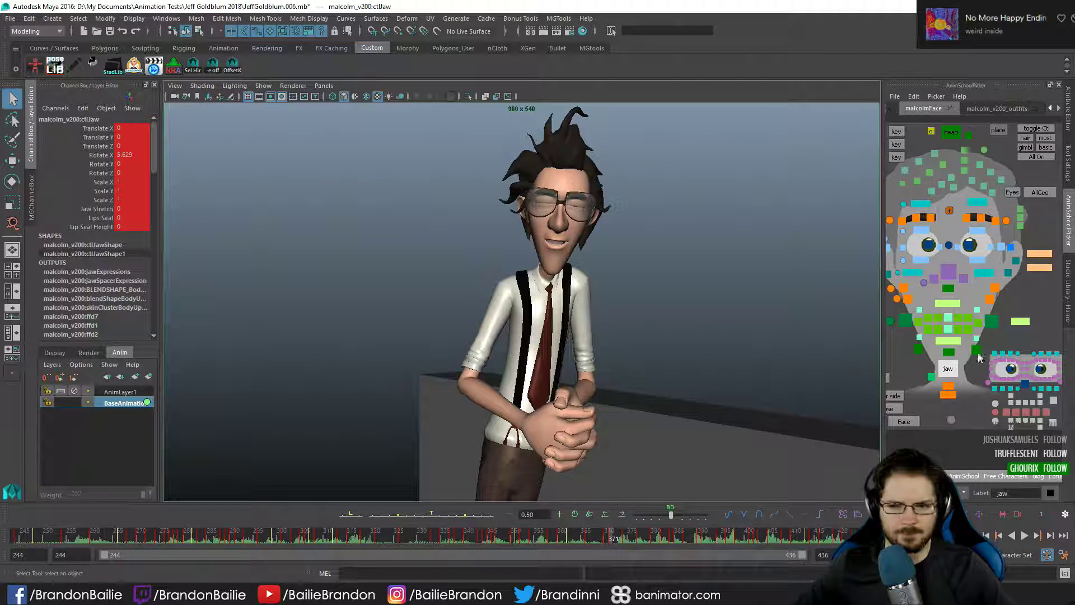
left_click(1054, 417)
key("e")
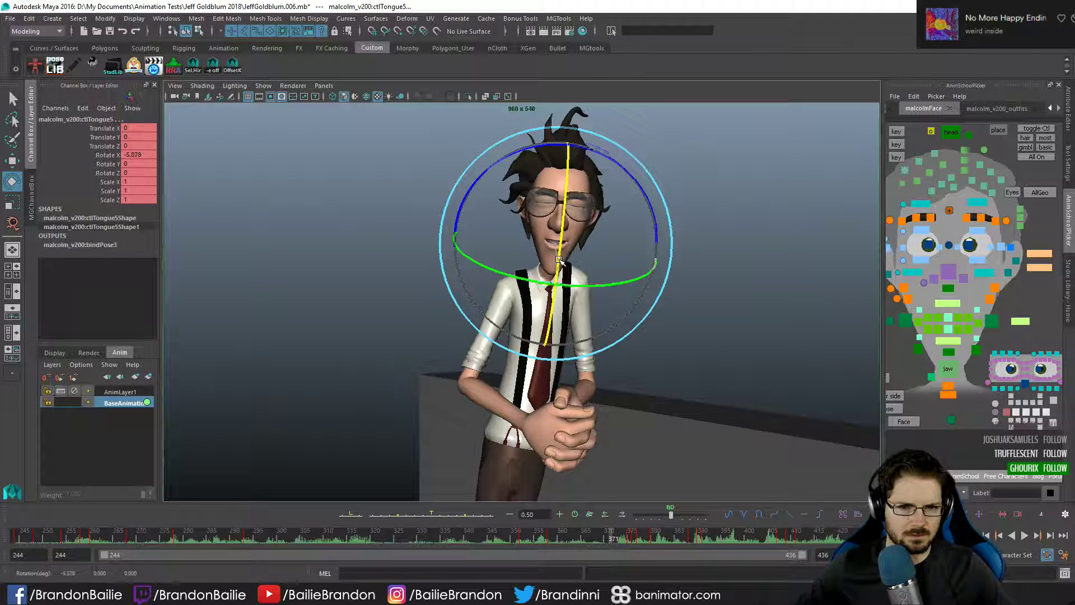
key("q")
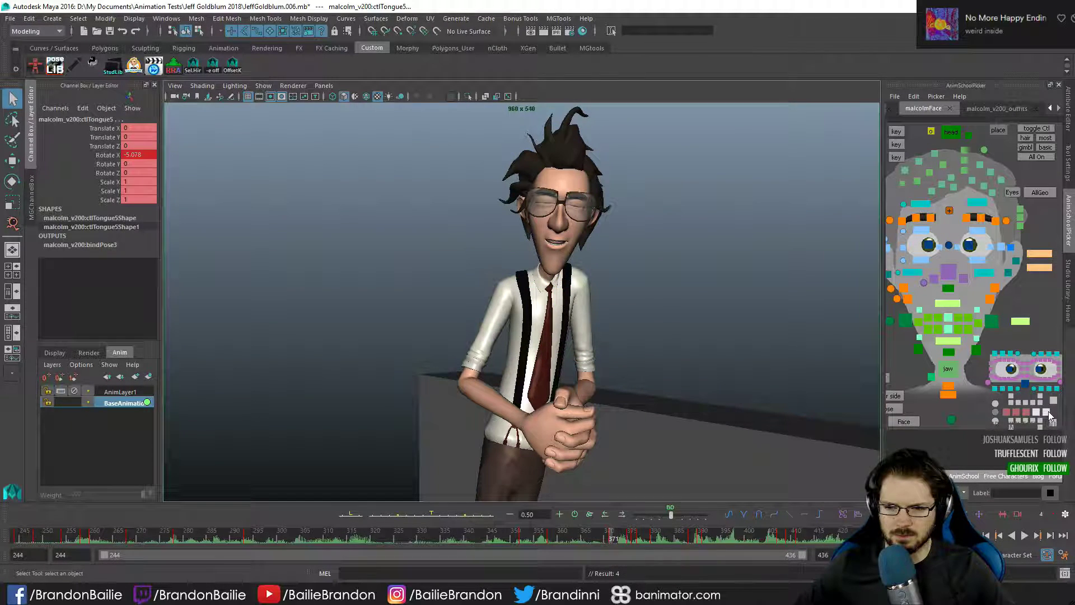
key("e")
key("ctrl+z")
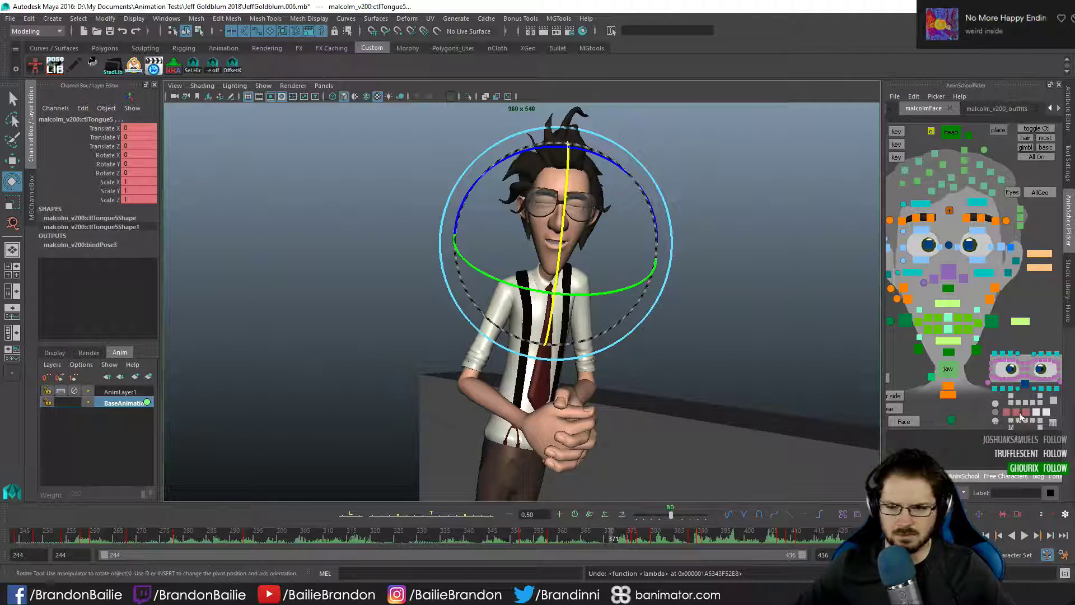
key("ctrl+y")
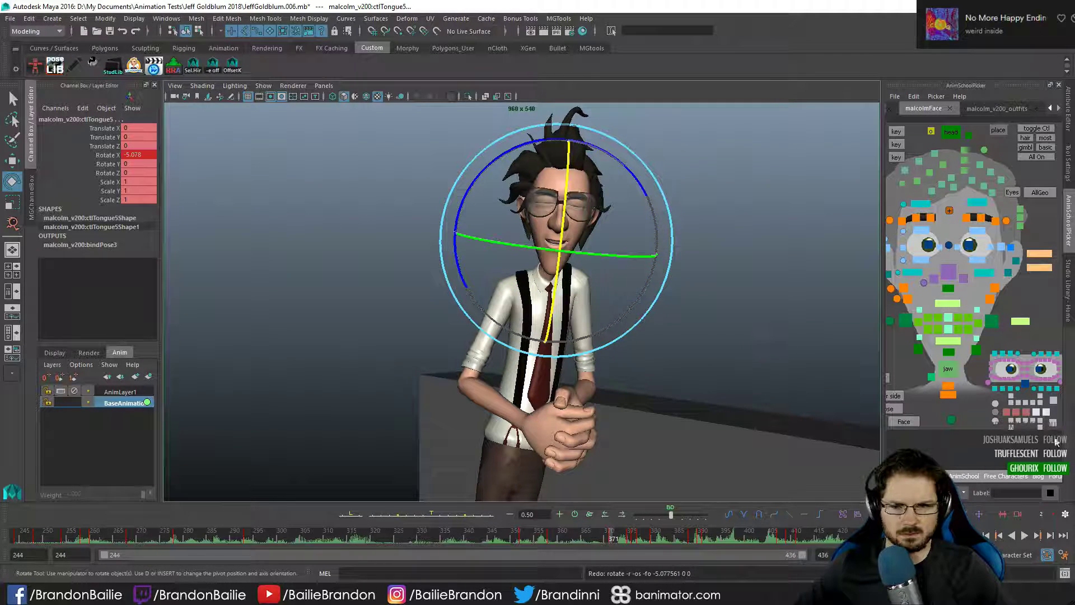
left_click_drag(563, 238, 566, 203)
key("q")
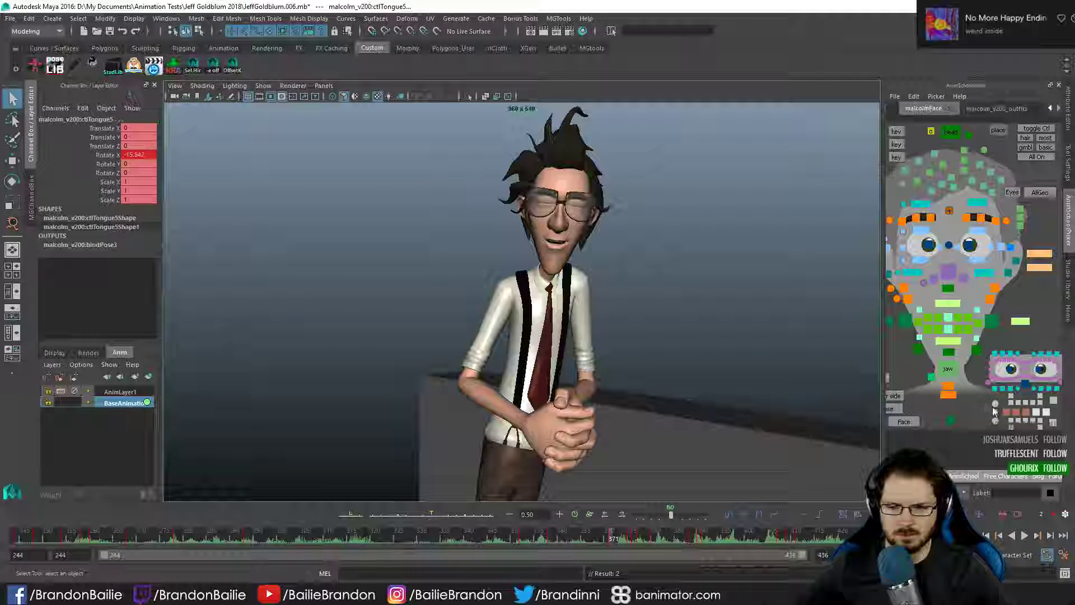
- Key all the tongue controls at frame 371, and key them with zero rotation at frame 369
key("s")
key("alt+comma")
key("alt+comma")
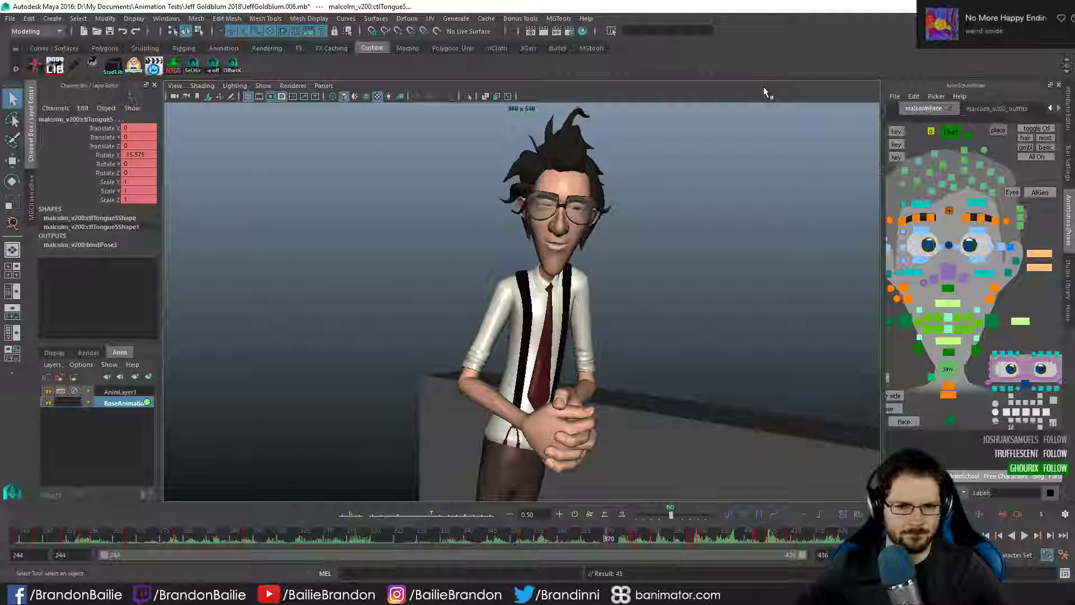
key("s")
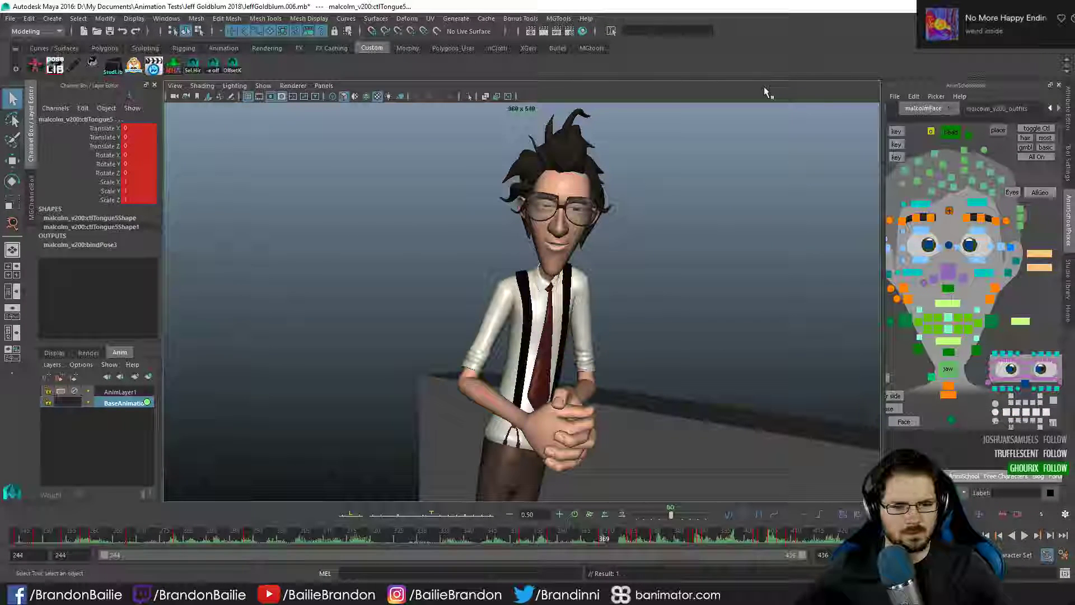
key("period")
key("alt+period")
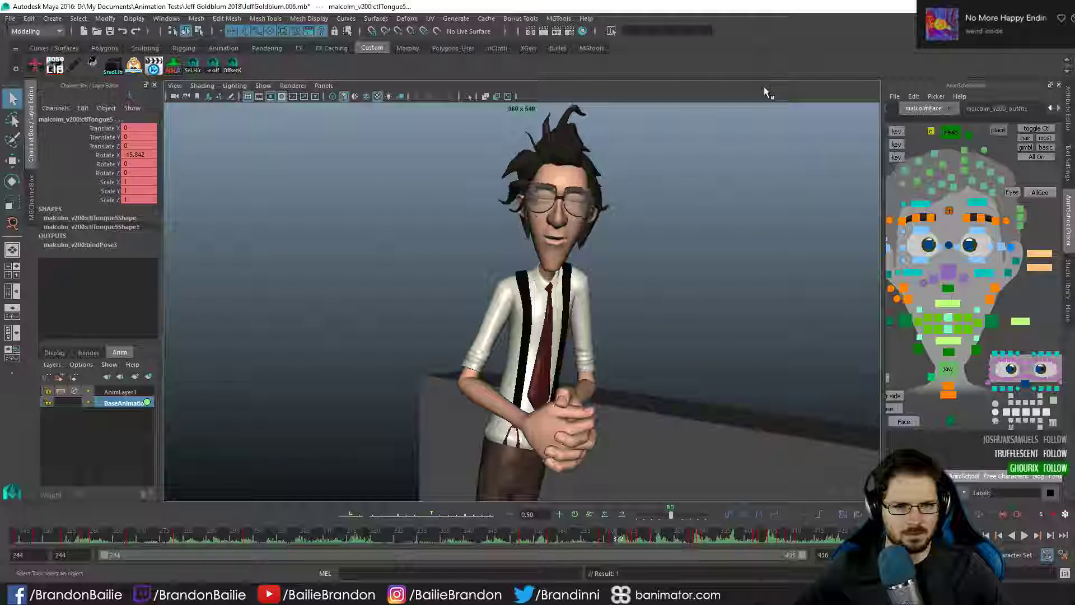
- Step through the frames from about 371 to 387 to review the mouth and tongue motion
key("alt+period")
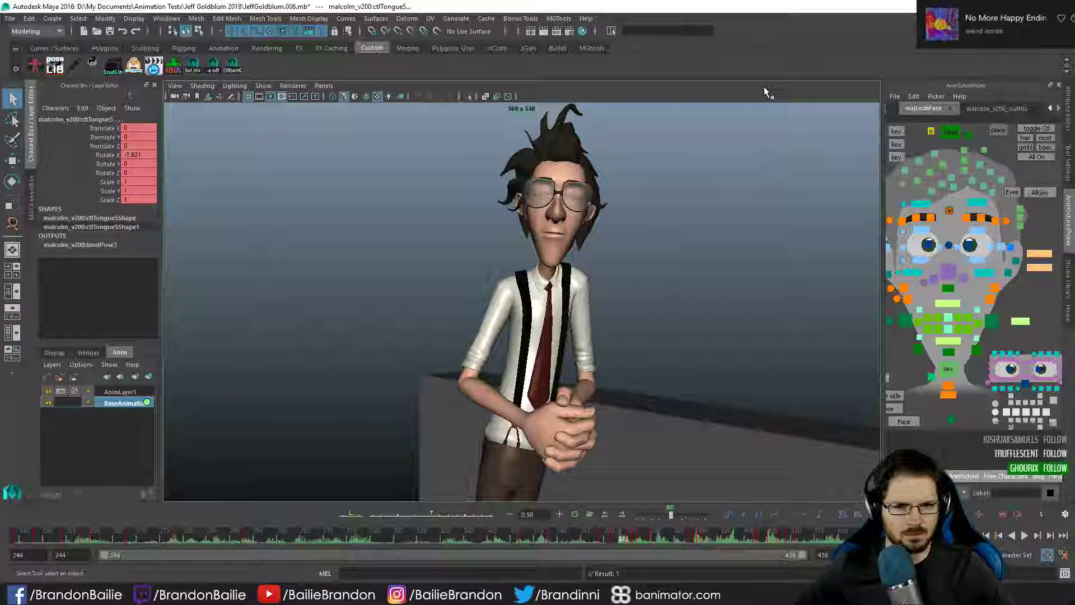
key("comma")
key("alt+period")
key("alt+period")
key("alt+period")
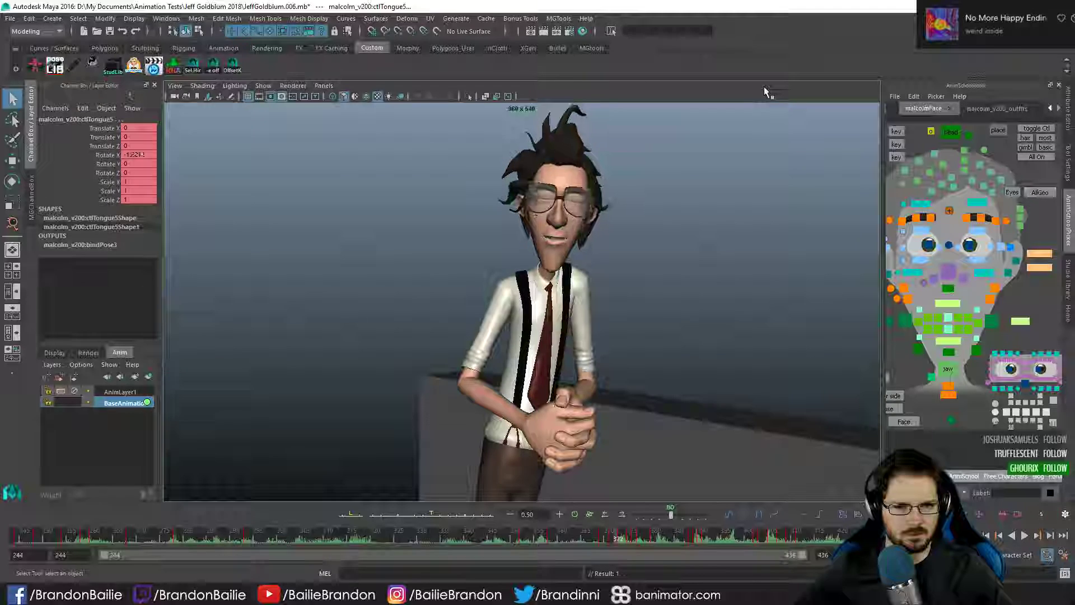
key("alt+period")
key("alt+period")
key("alt+period")
key("alt+period")
key("alt+period")
key("alt+period")
key("alt+period")
key("alt+period")
key("alt+period")
key("alt+period")
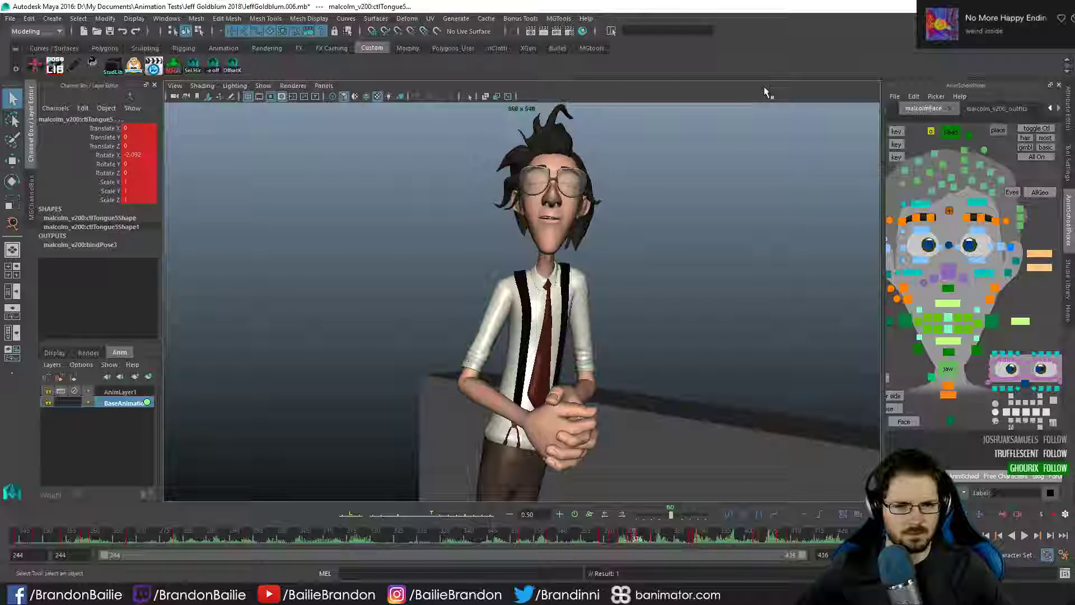
key("alt+comma")
key("alt+comma")
key("alt+comma")
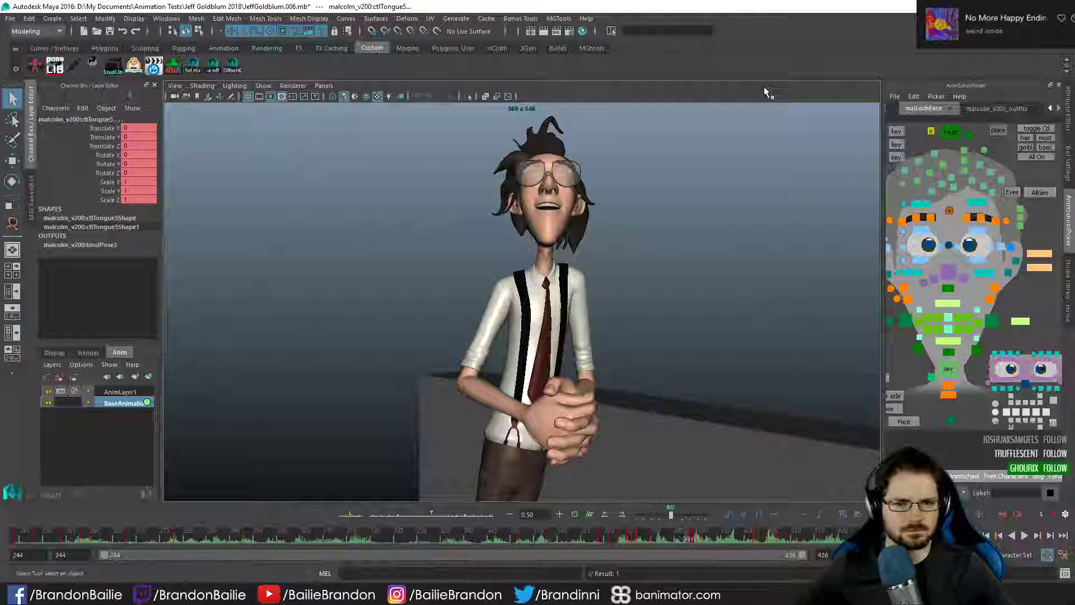
key("alt+period")
key("alt+period")
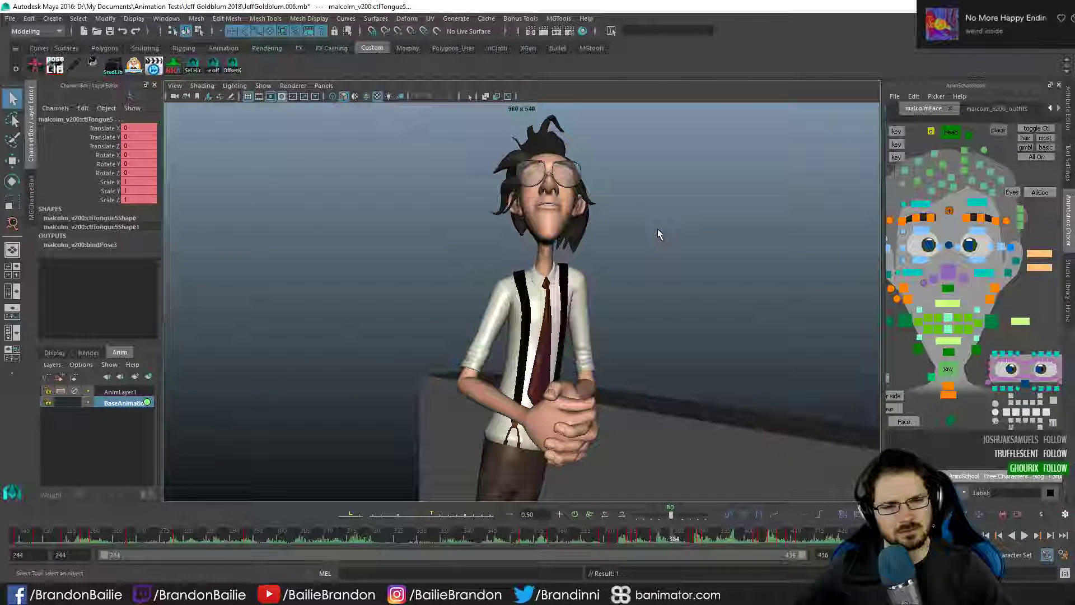
- Try a Corner Pinch In of 0.13 on both mouth corner controls at frame 383, and undo it
left_click(907, 320)
left_click(992, 320, "shift")
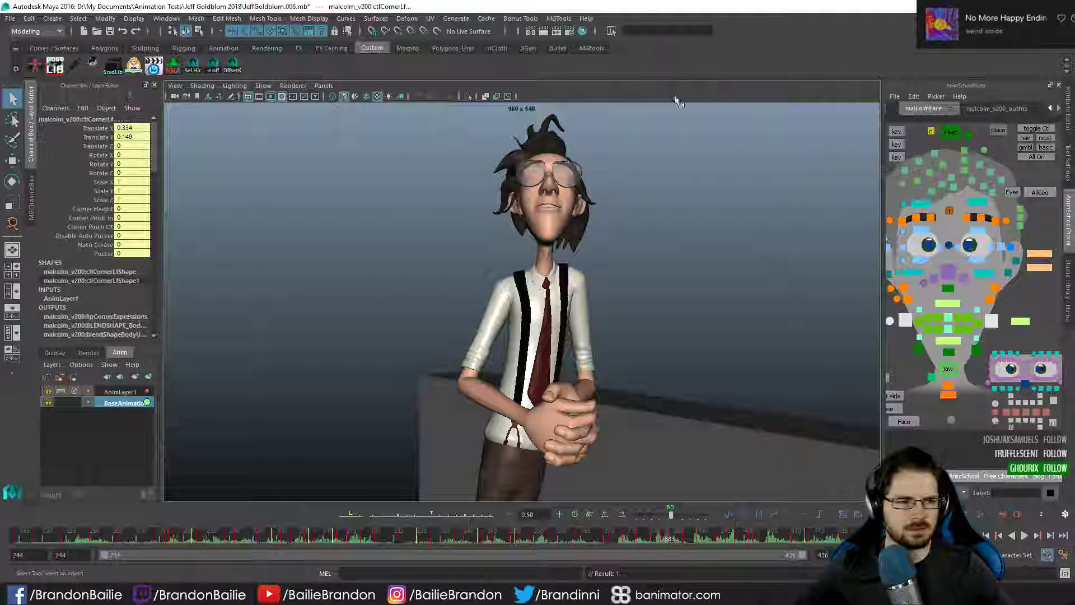
left_click_drag(97, 217, 100, 223)
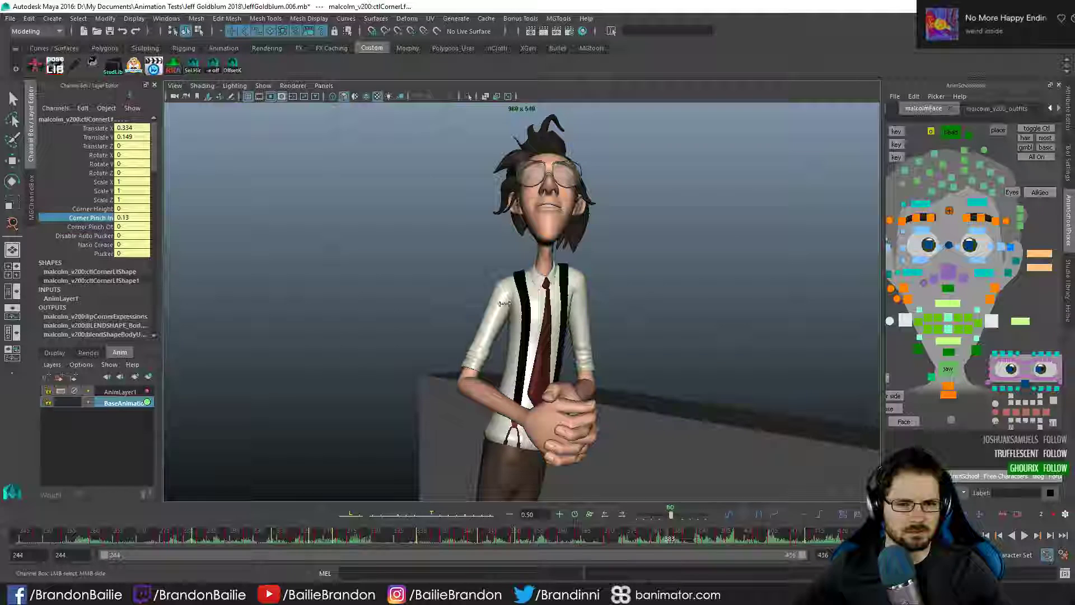
key("ctrl+z")
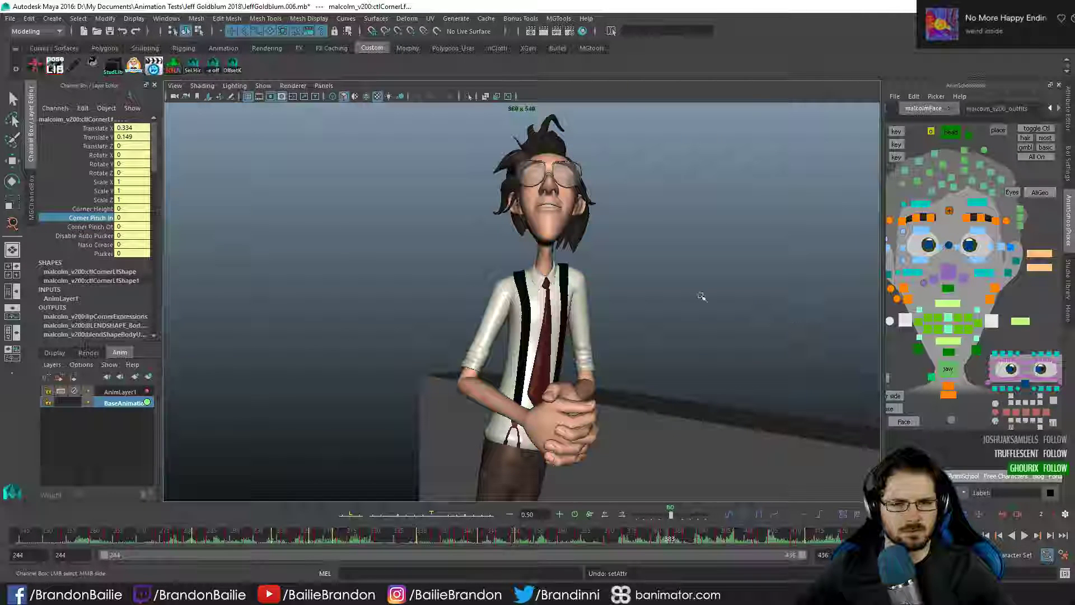
- Select the lower lip controls, go to frame 383, and switch the pose-blending slider to BN mode
key("alt+comma")
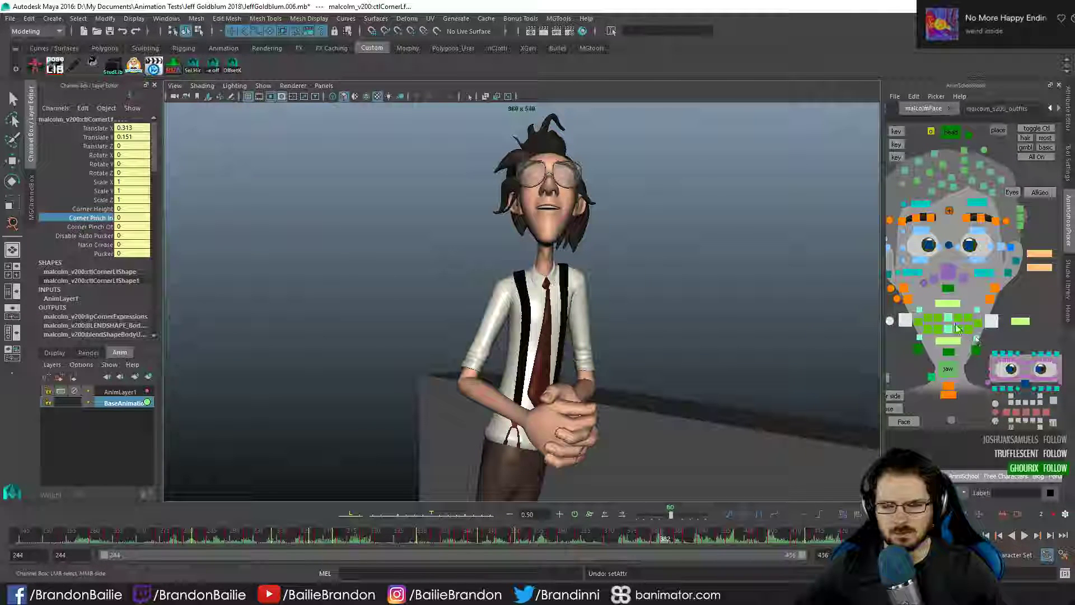
left_click_drag(923, 333, 979, 325)
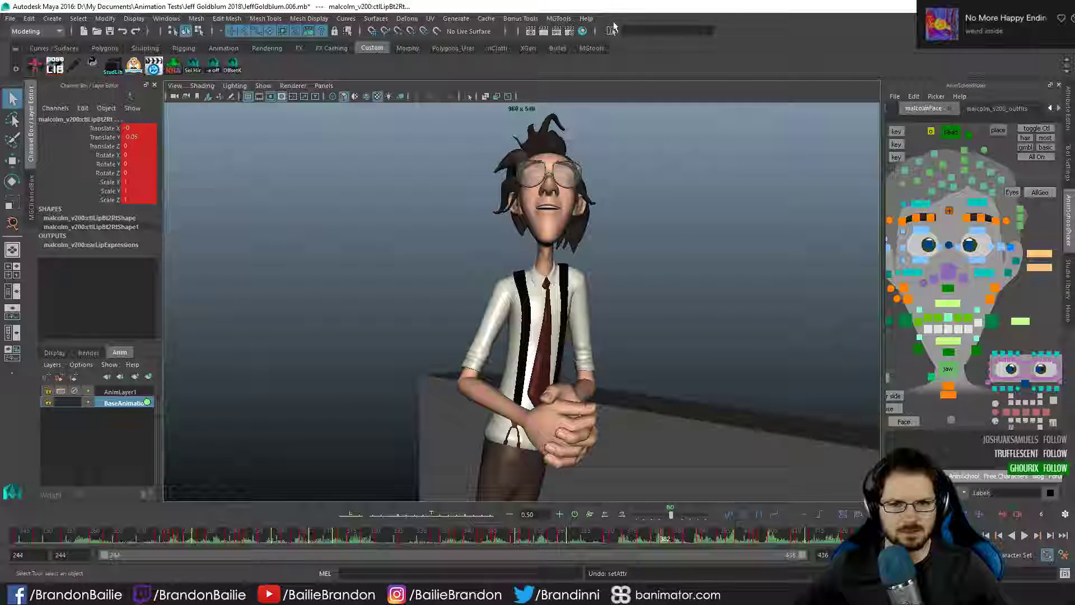
key("alt+period")
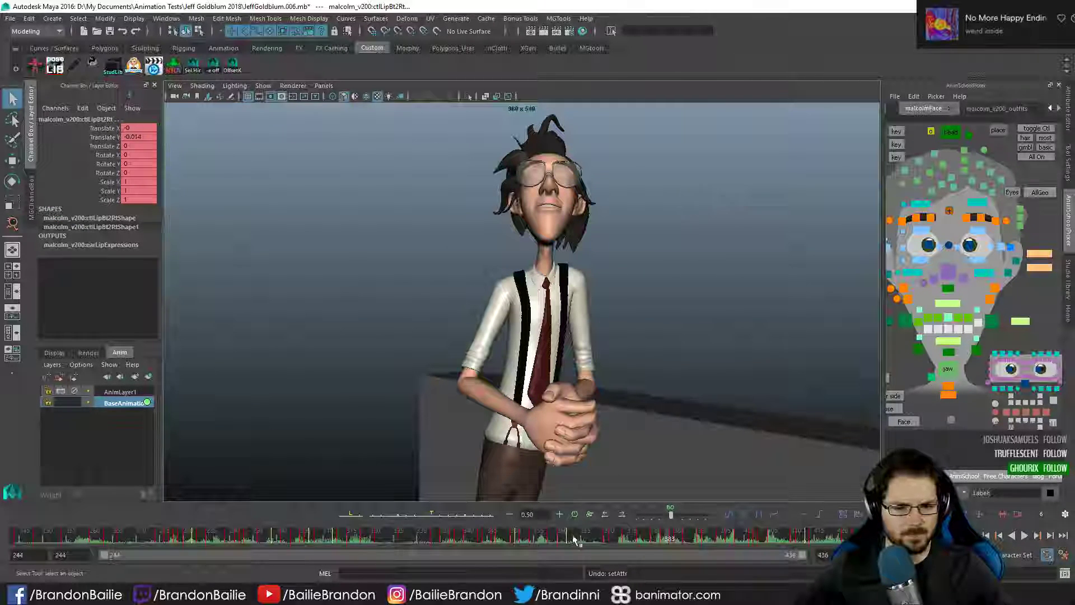
right_click(672, 514)
left_click(710, 421)
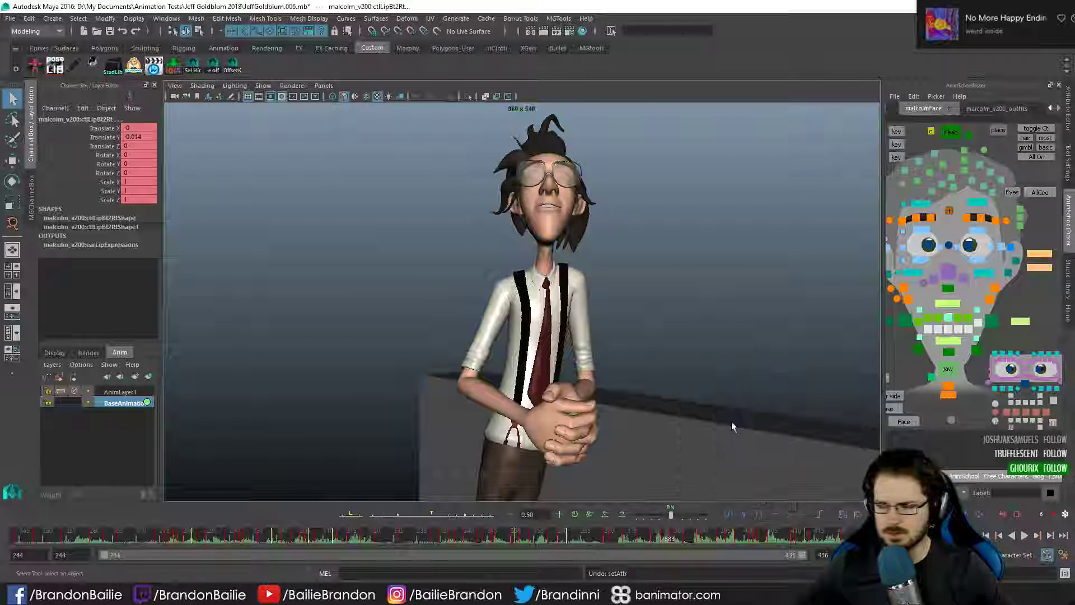
- Try blending the lower lip controls with the BN slider at frame 383, and undo the change
left_click_drag(674, 514, 558, 520)
key("ctrl+z")
key("ctrl+z")
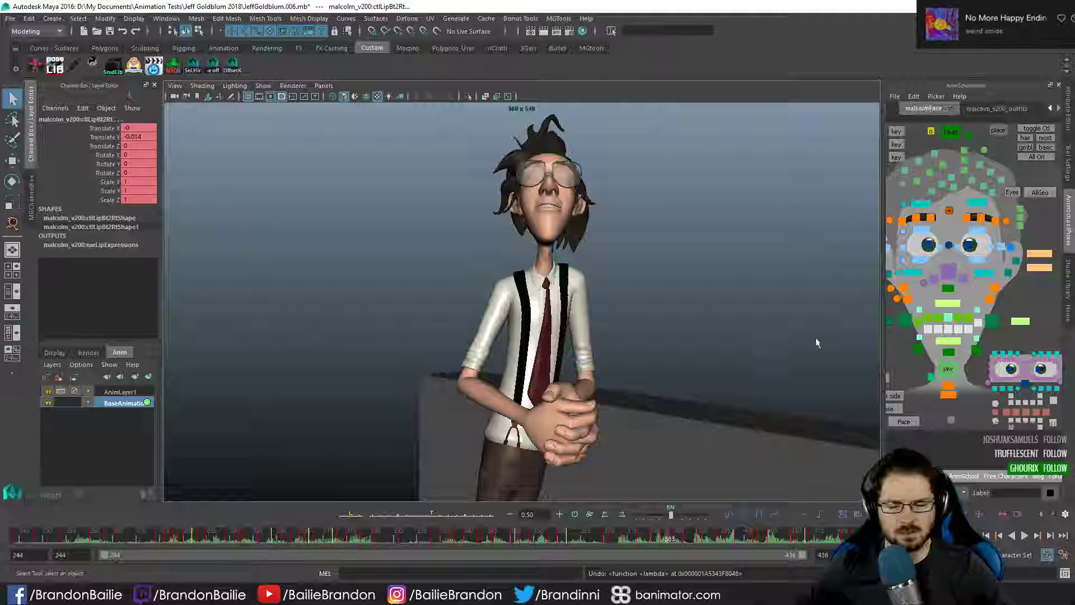
- Try tweening and keying all the upper, lower and corner lip controls at frame 383, and undo it
middle_click_drag(920, 363, 958, 361, "alt")
left_click(905, 307)
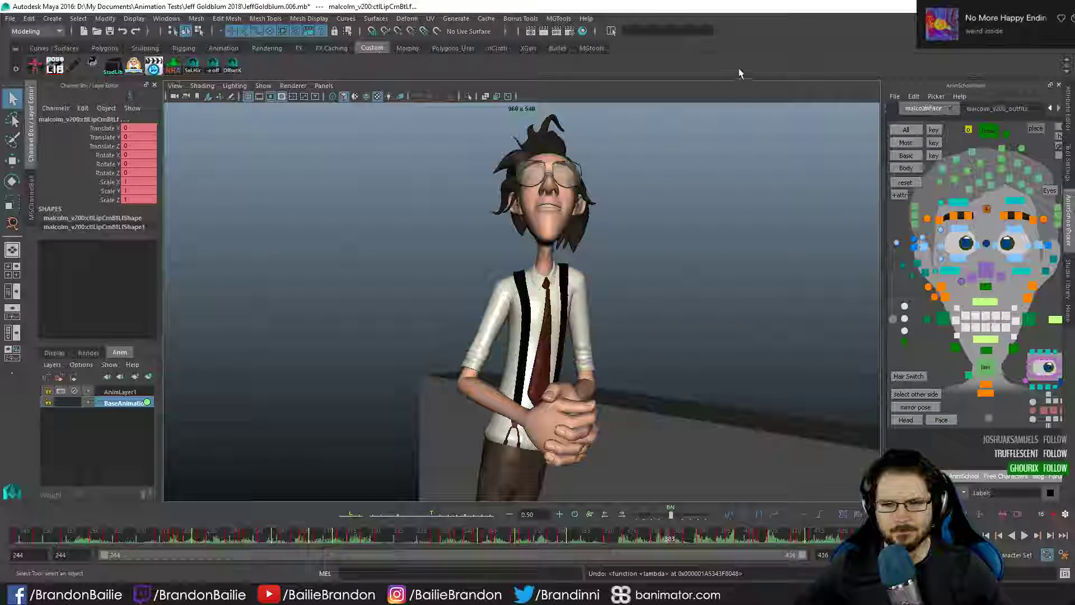
key("alt+comma")
key("alt+period")
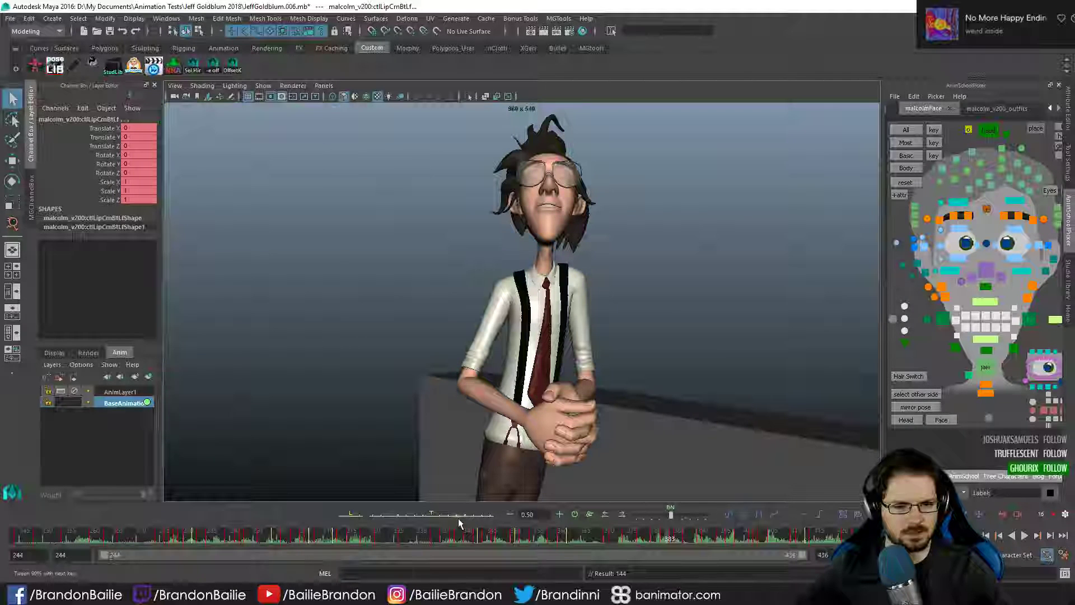
key("s")
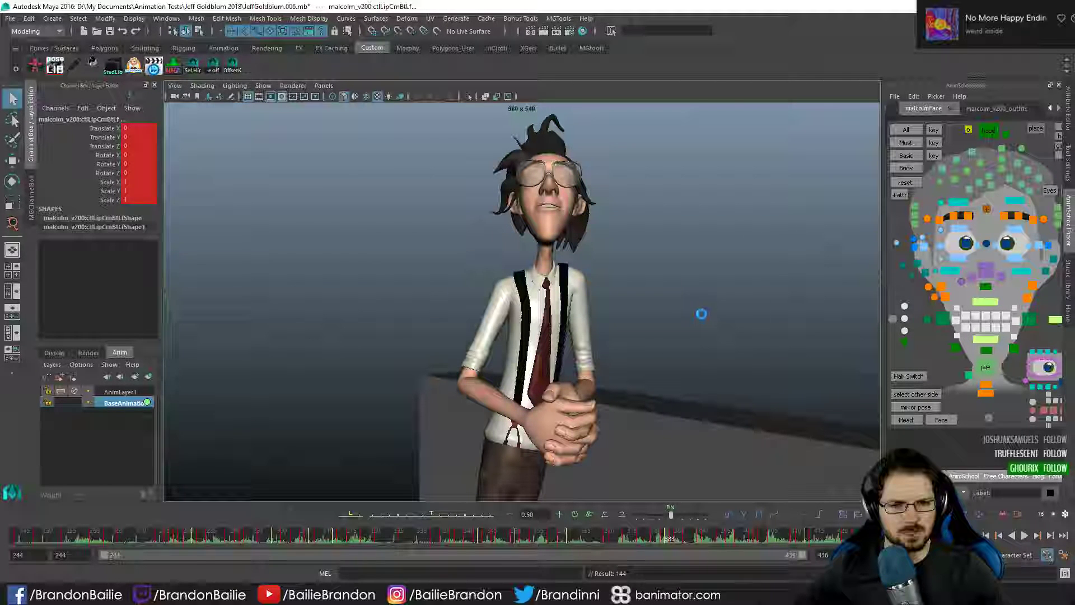
key("ctrl+z")
key("ctrl+z")
key("ctrl+z")
key("ctrl+z")
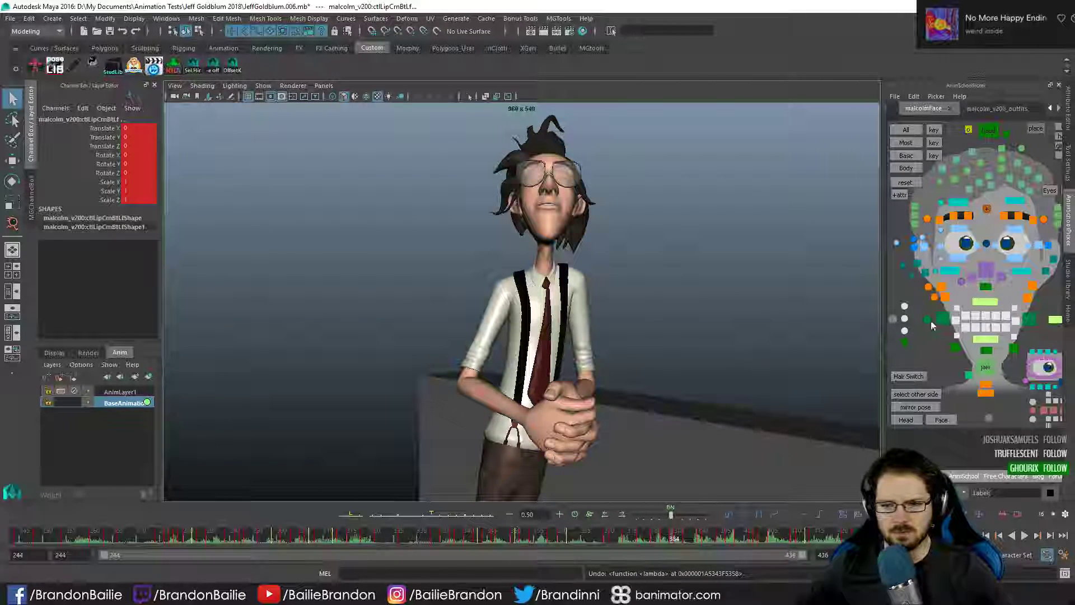
- Select the jaw together with all the mouth controls and key a tween between their neighbouring poses at frame 383
left_click(930, 321)
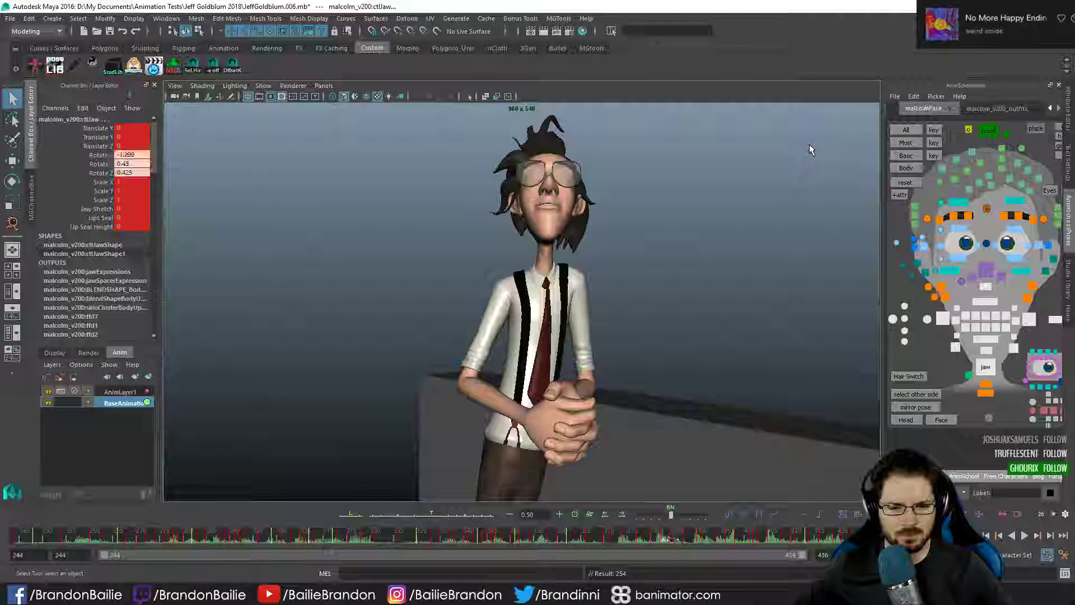
key("alt+comma")
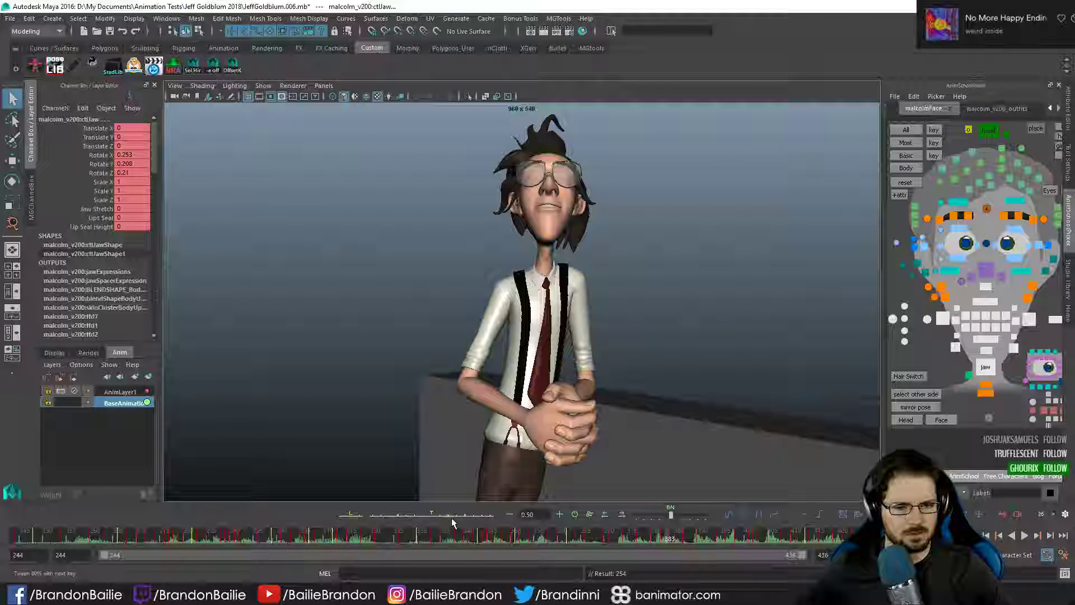
left_click(452, 521)
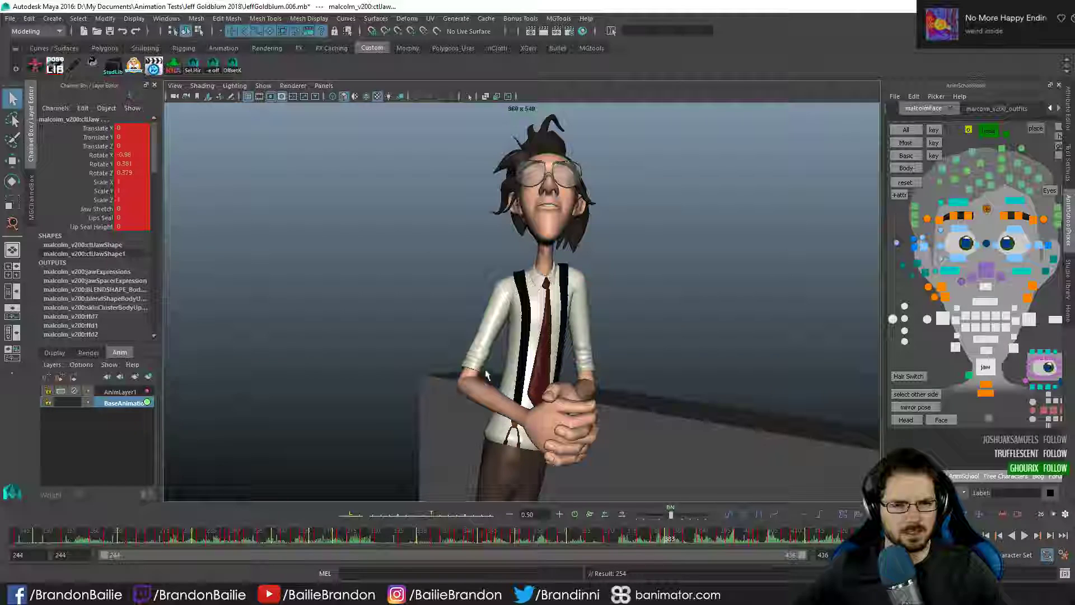
key("alt+period")
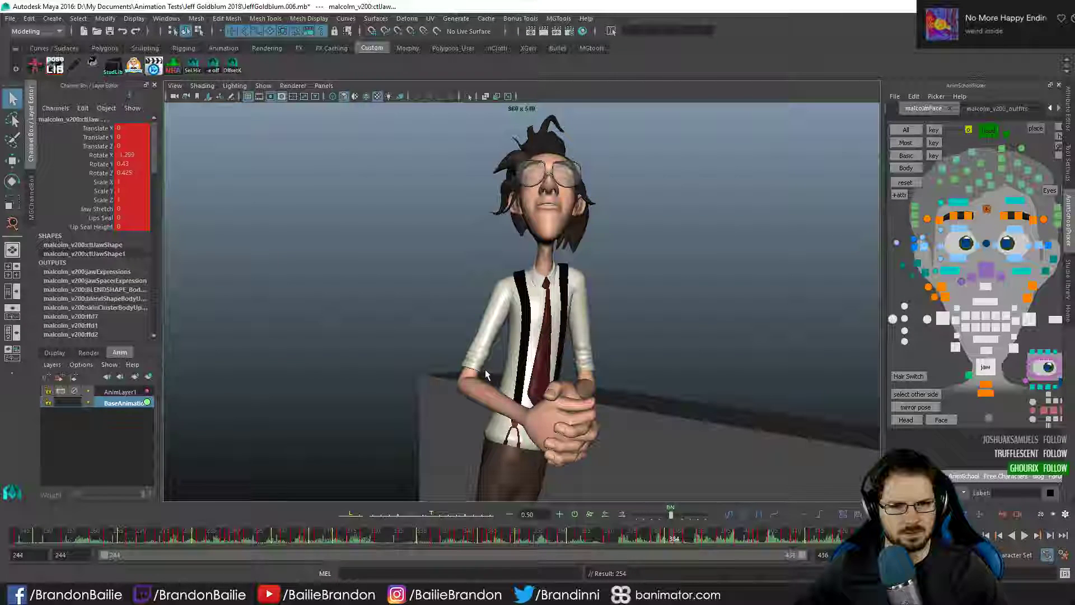
key("alt+comma")
left_click(436, 514)
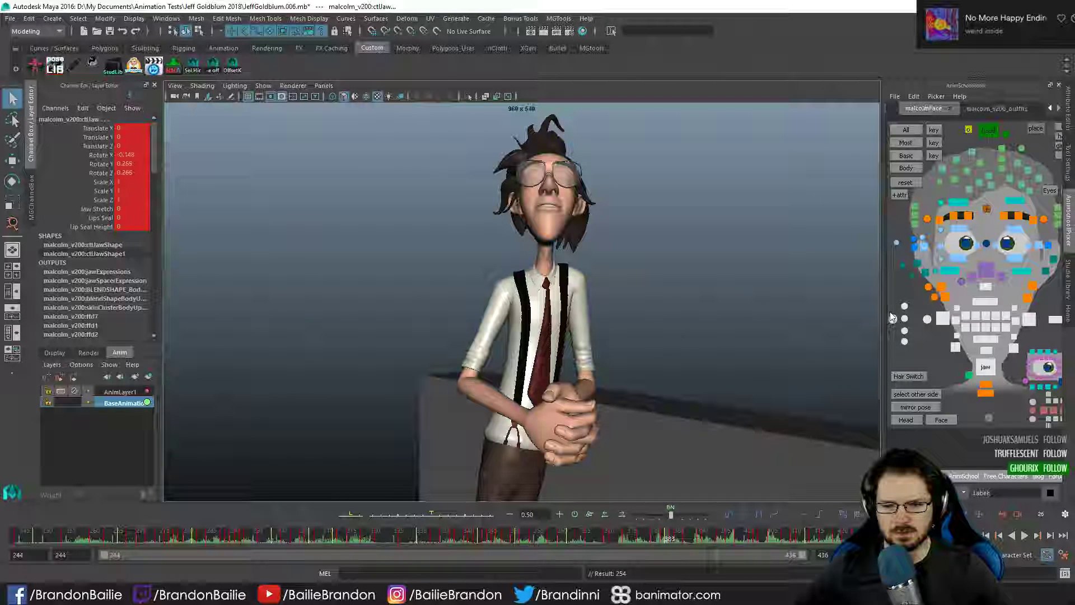
- Remove the jaw from the selection, blend the remaining mouth controls with the BN slider at frame 383, and check the adjacent frames
left_click(986, 370)
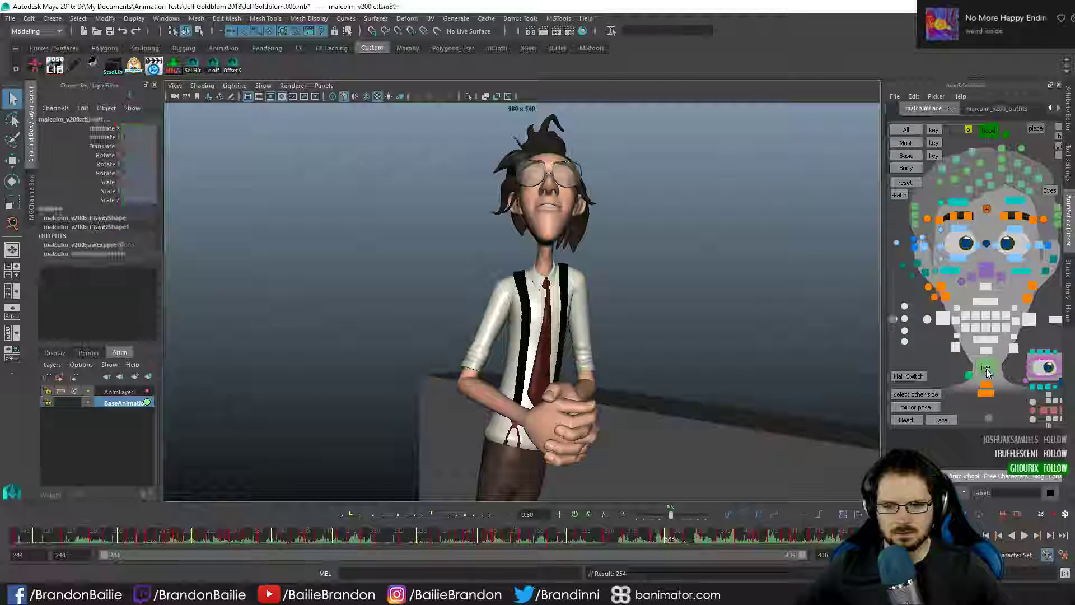
left_click_drag(673, 518, 694, 511)
key("alt+comma")
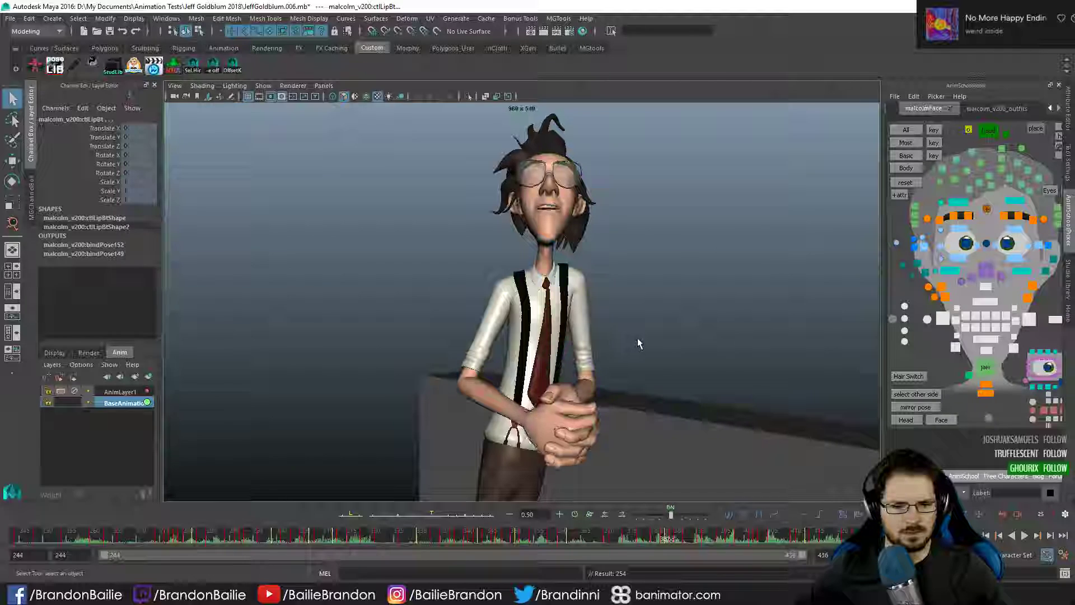
key("alt+period")
key("alt+comma")
key("alt+period")
key("alt+period")
key("alt+period")
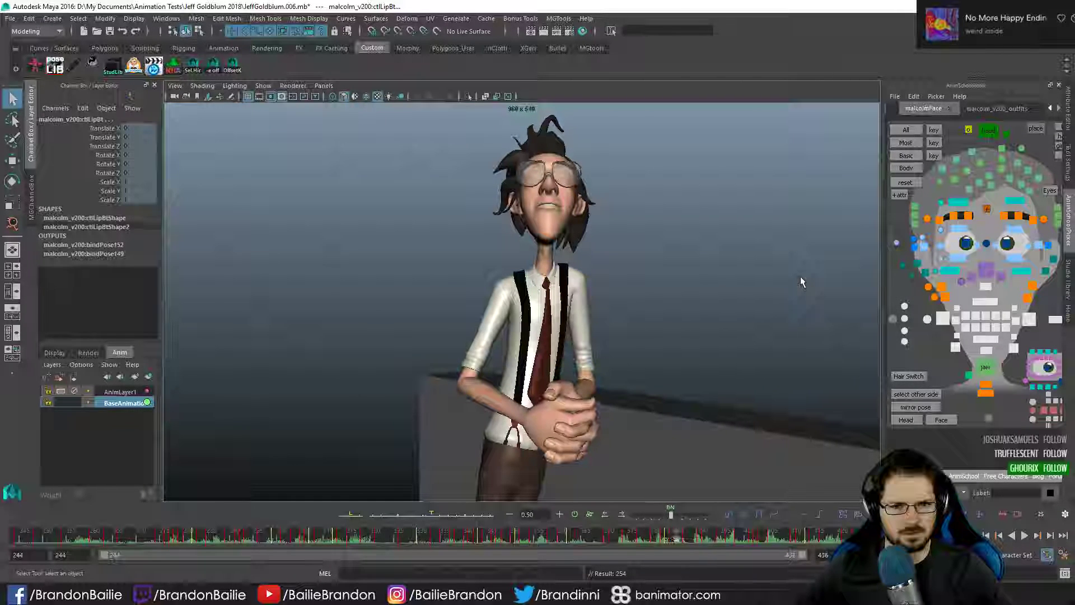
key("alt+comma")
key("alt+comma")
- Select the jaw control and step through frames 382 to 387 to examine its opening and closing
left_click(986, 350)
left_click(987, 369)
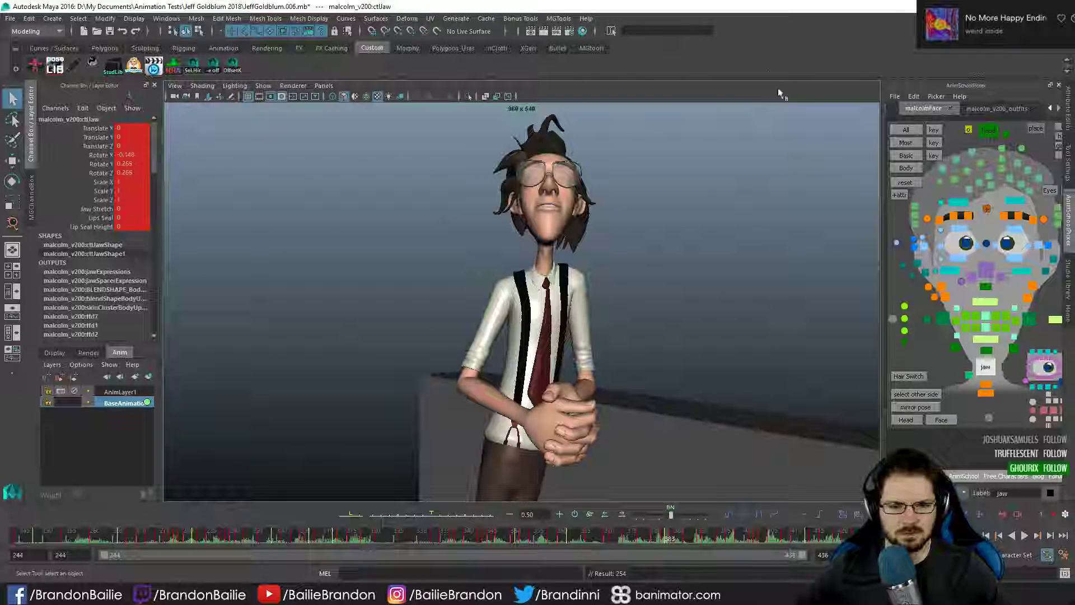
key("alt+period")
key("alt+period")
key("alt+period")
key("alt+period")
key("alt+period")
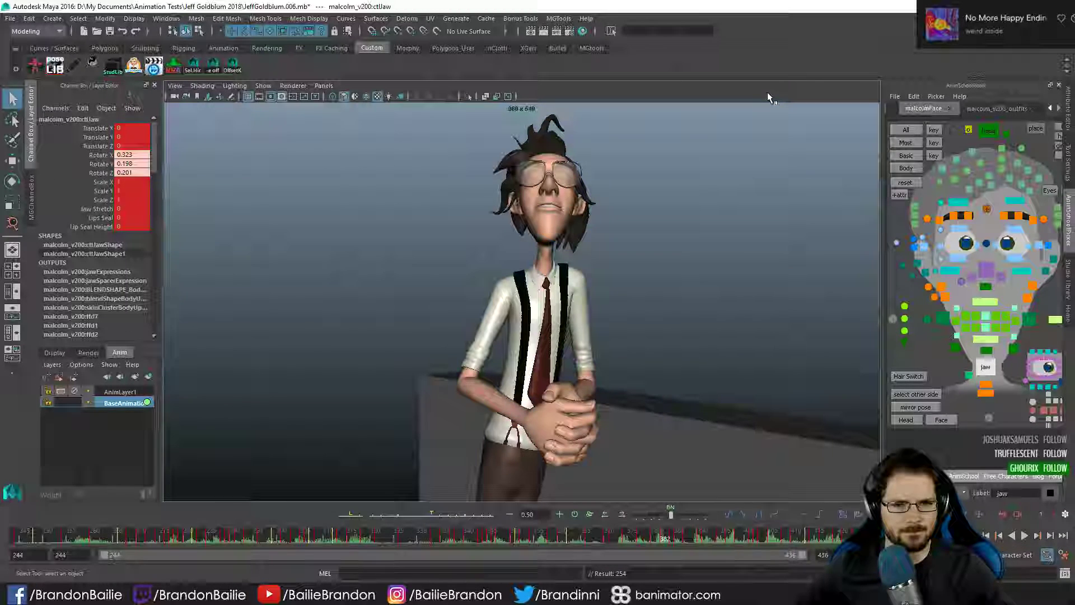
key("alt+comma")
key("alt+comma")
key("alt+period")
- Play the animation from around frame 375 to review the revised mouth motion, and stop playback
key("alt+v")
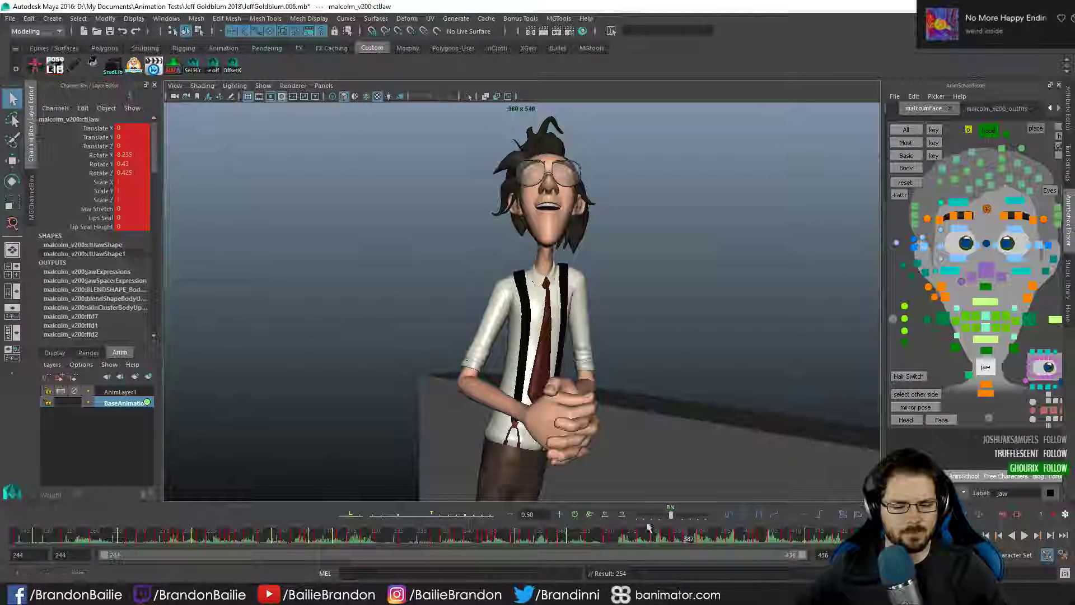
mouse_move(647, 537)
left_mouse_down()
mouse_move(704, 538)
mouse_move(637, 538)
left_mouse_up()
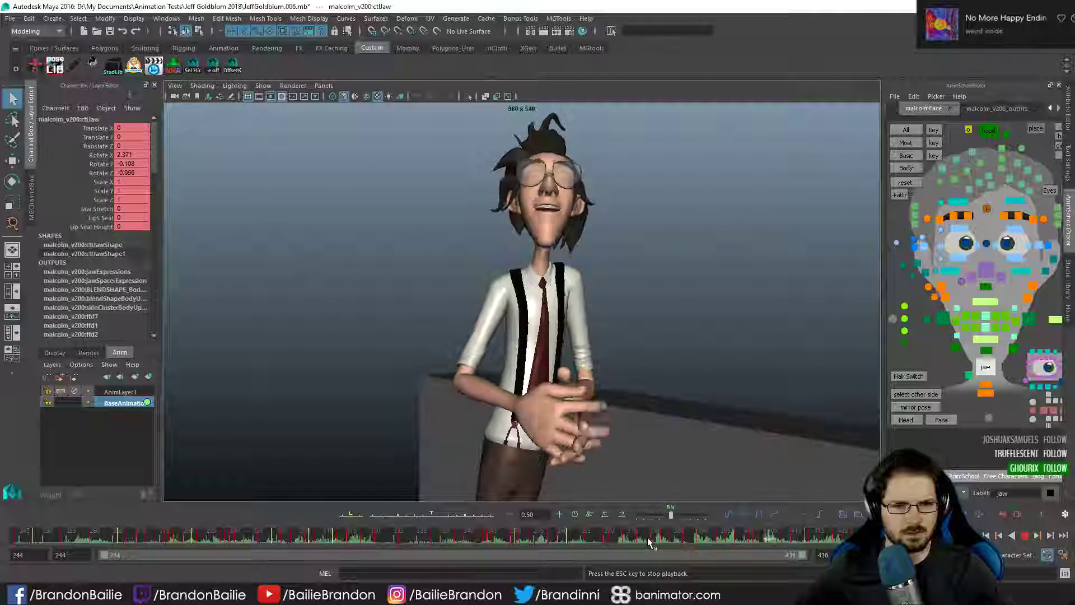
key("Escape")
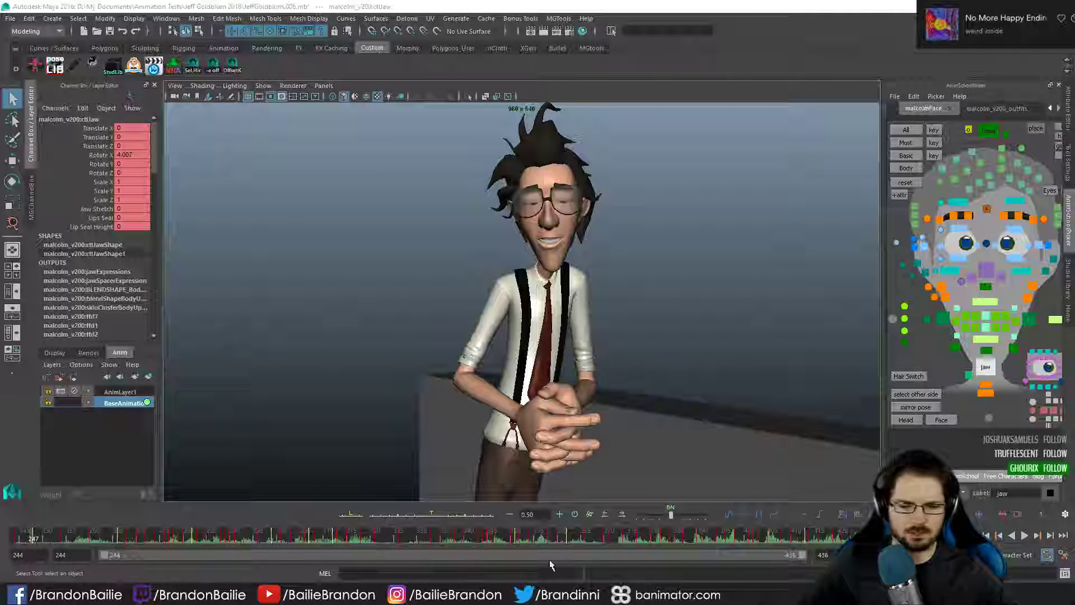
- Switch to the JeffGoldblum.mov player and scrub the earlier playblast forward to frame 163
key("alt+Tab")
left_click_drag(440, 341, 563, 364)
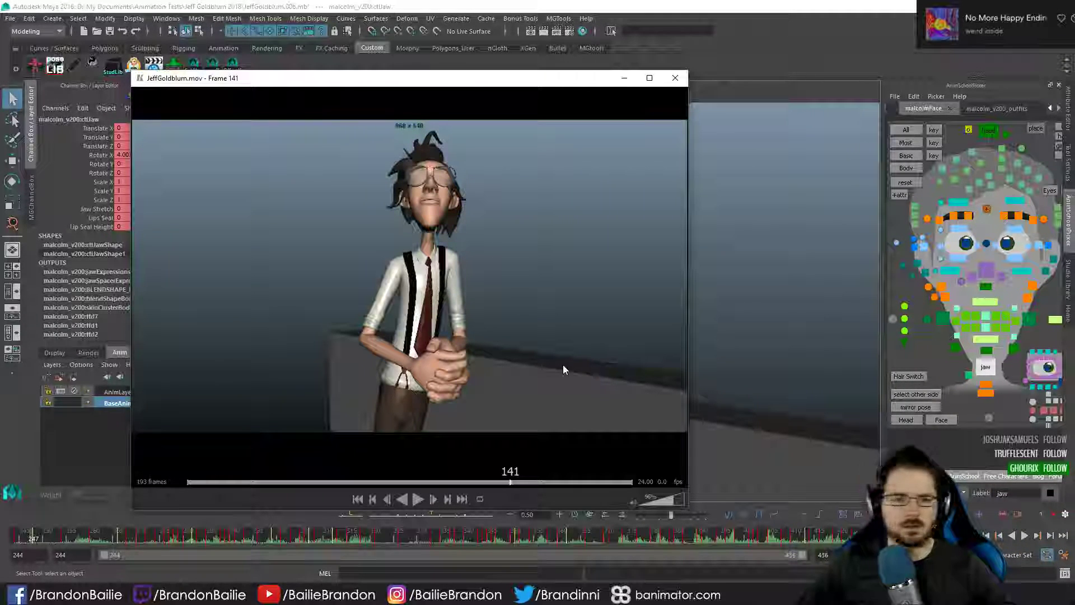
left_click_drag(508, 481, 564, 482)
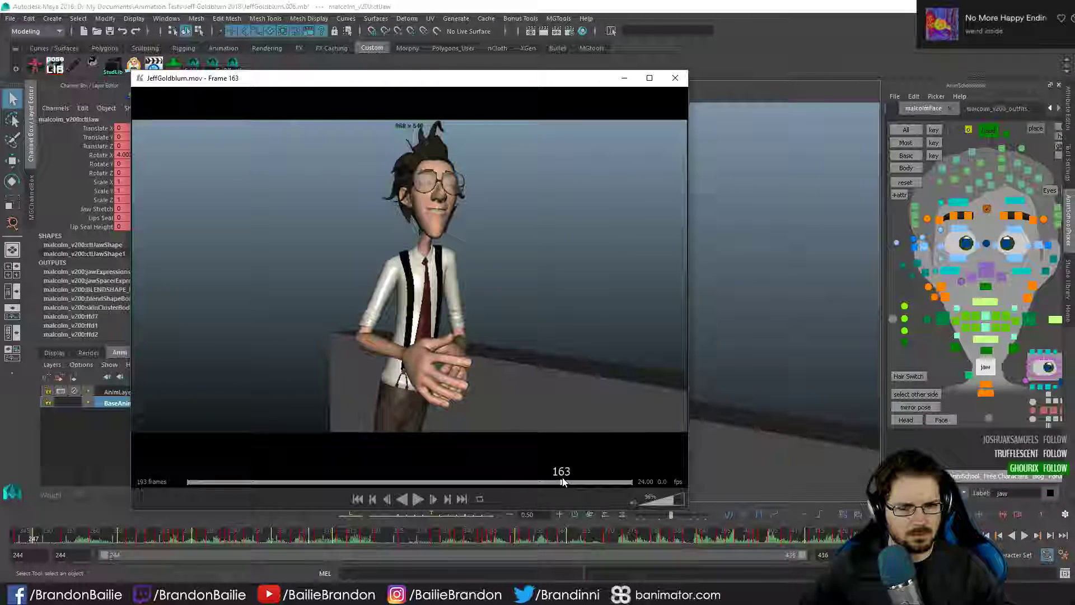
- Switch back to Maya, play the animation, and scrub to frame 402 to compare the hand and mouth poses
left_click(613, 7)
key("alt+v")
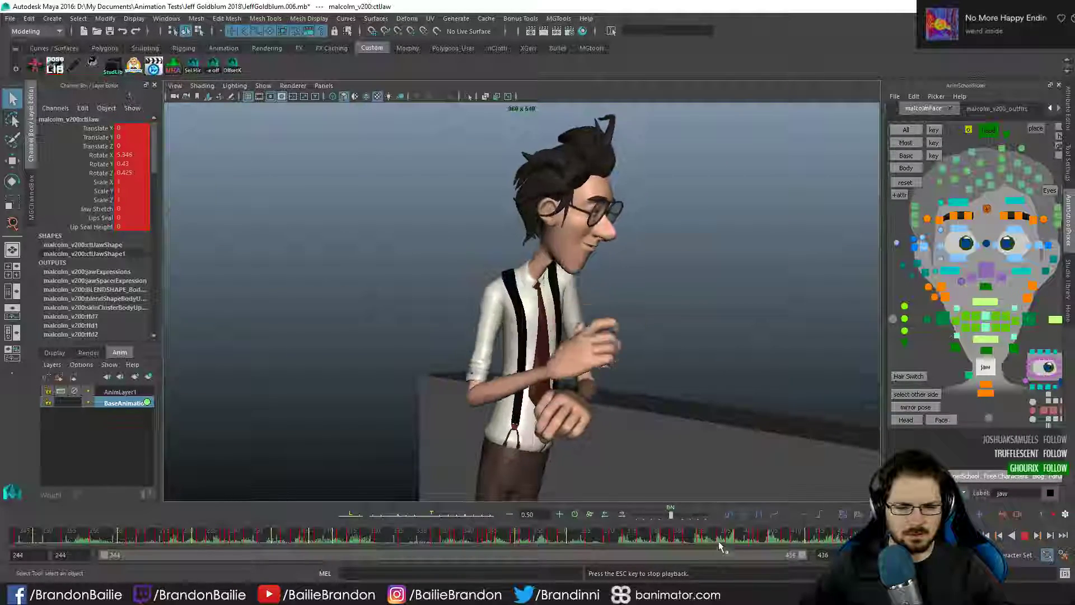
left_click_drag(719, 540, 758, 548)
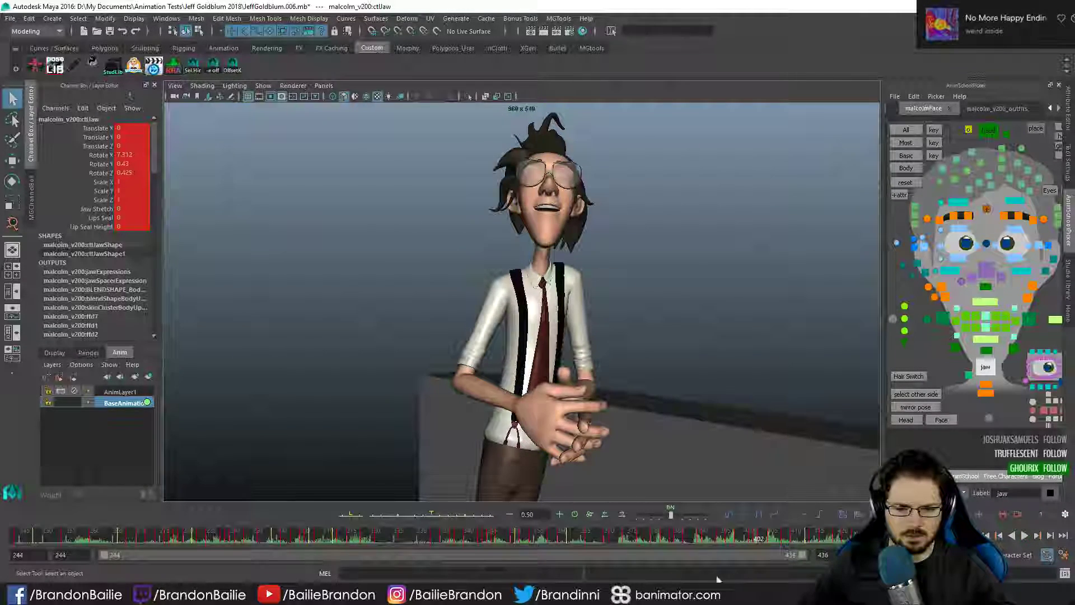
- Switch to the JeffGoldblum.mov player, scrub the earlier playblast around frame 156, and switch back to Maya
left_click(700, 592)
left_click_drag(554, 365, 510, 365)
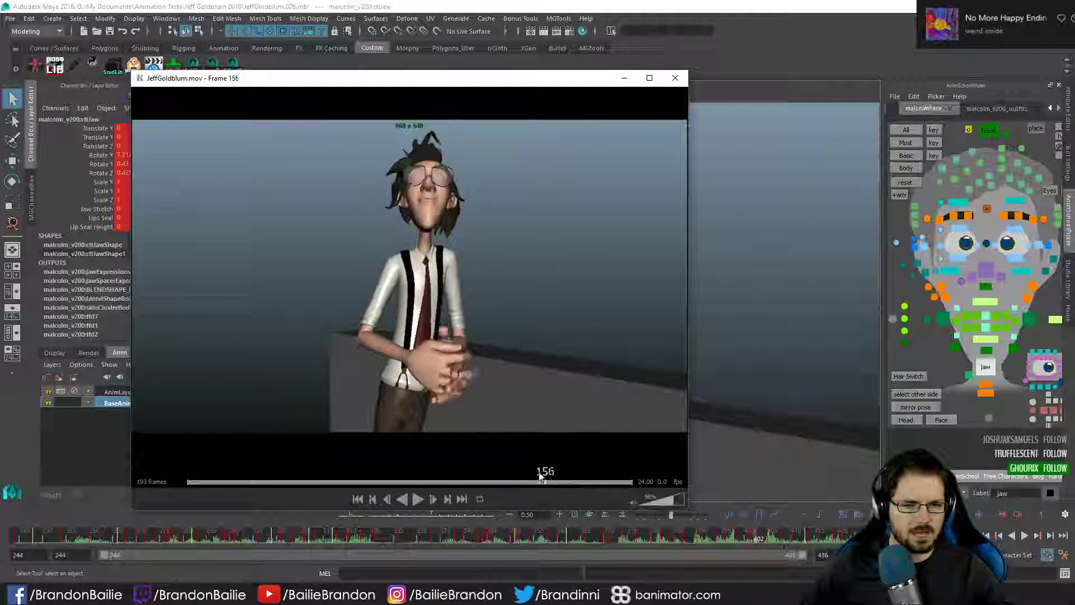
key("alt+Tab")
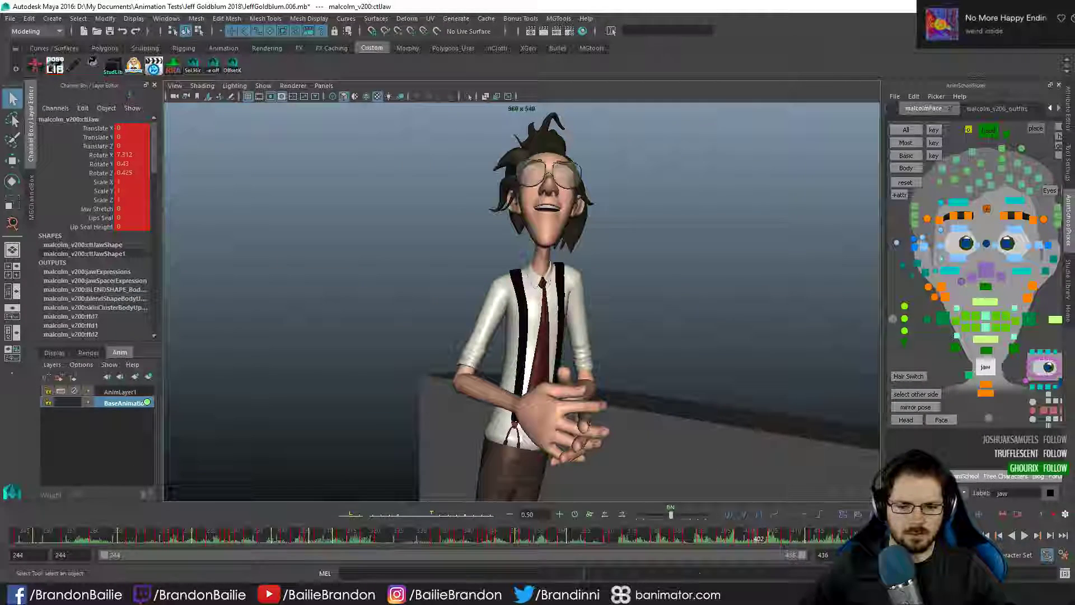
- At frame 405, rotate the middle lower-lip control about X to roughly -13
left_click_drag(714, 539, 775, 537)
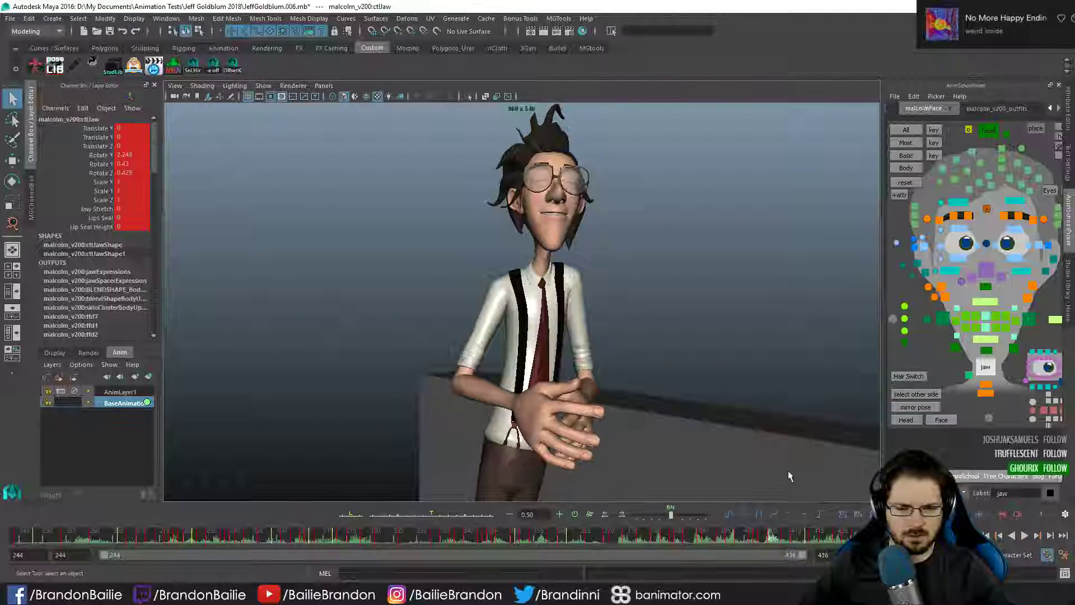
left_click(983, 339)
key("e")
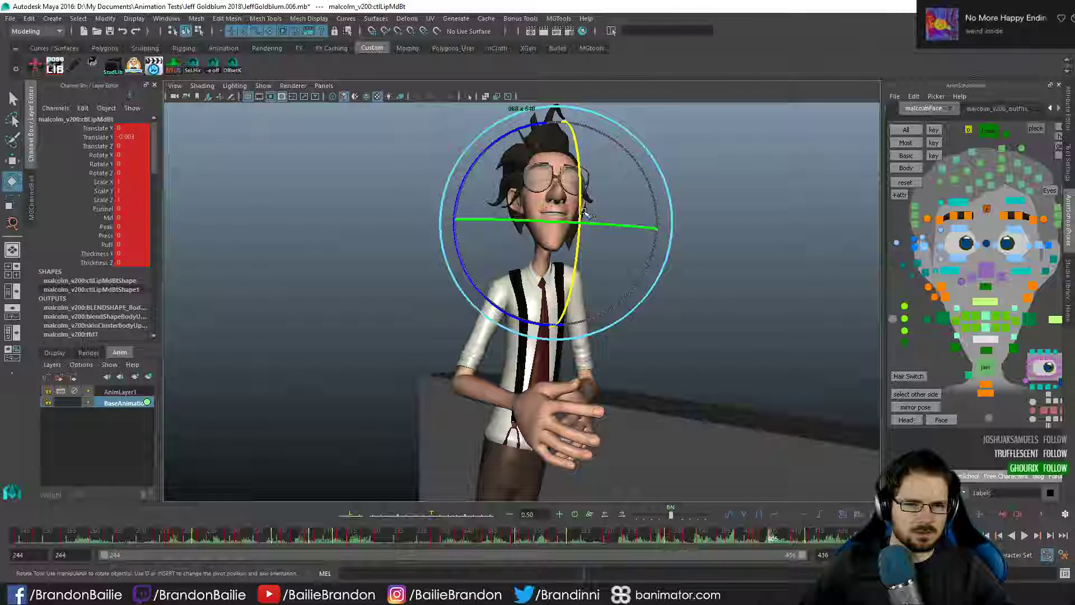
left_click_drag(581, 208, 584, 183)
key("q")
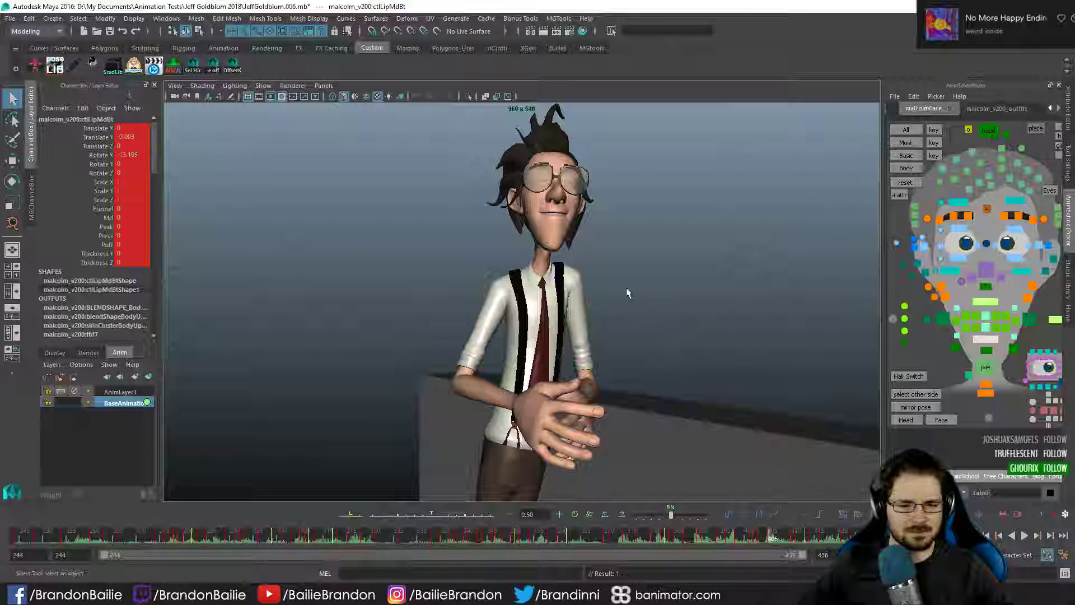
- Step through the frames around 405 and key the middle lower-lip control in its existing pose at frame 407
key("comma")
key("alt+period")
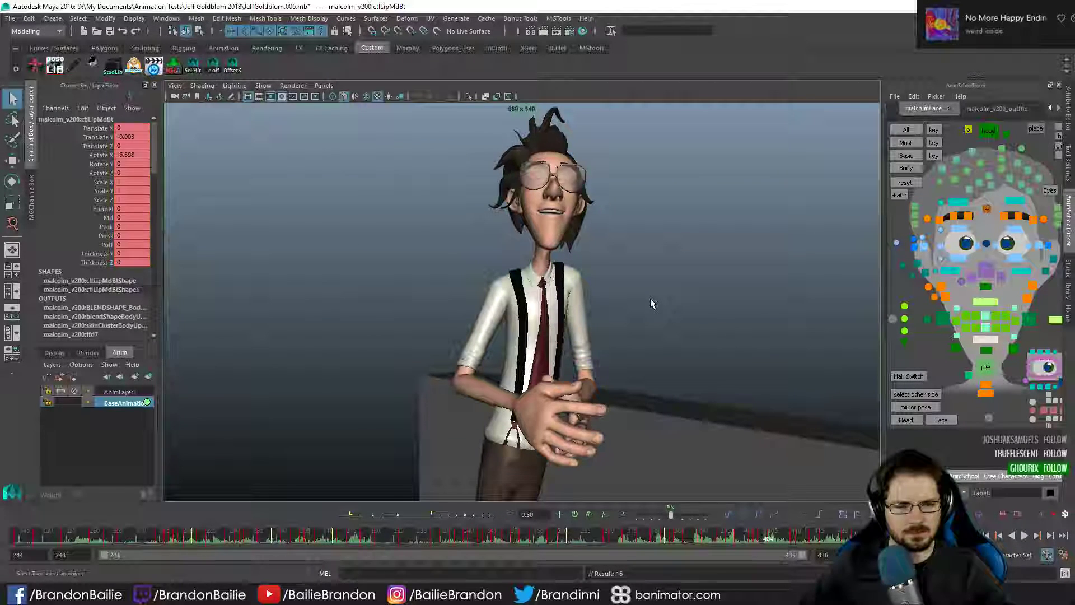
key("alt+period")
key("alt+period")
key("alt+period")
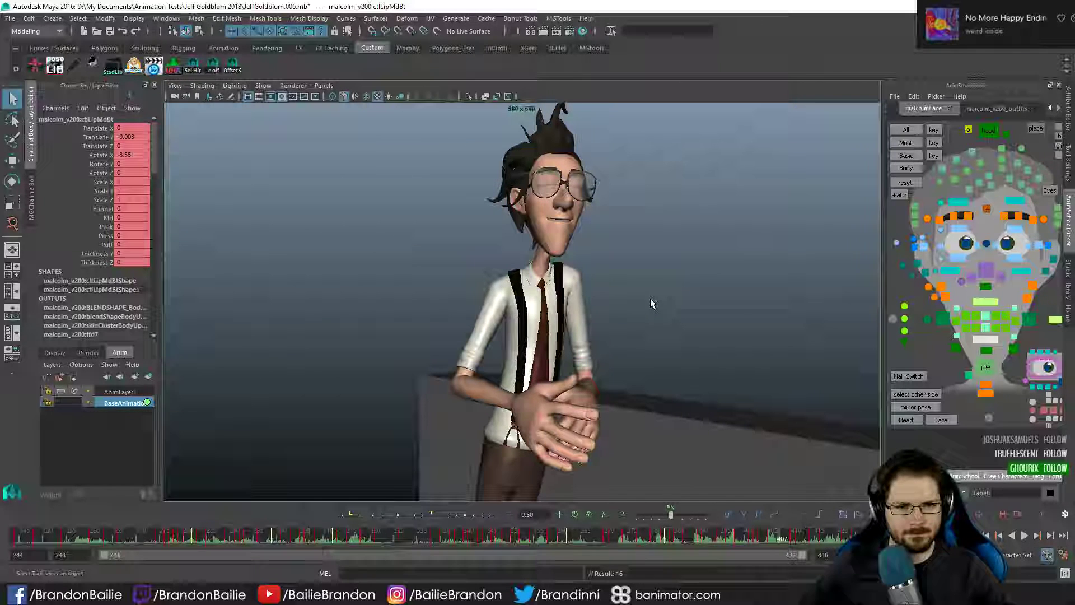
key("alt+period")
key("alt+comma")
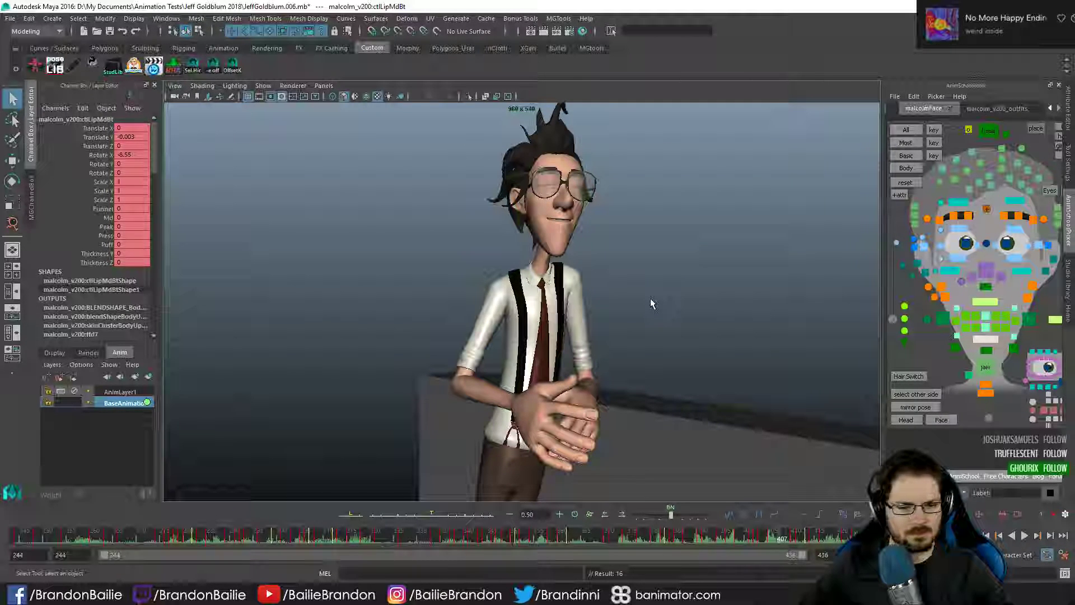
key("s")
key("comma")
key("period")
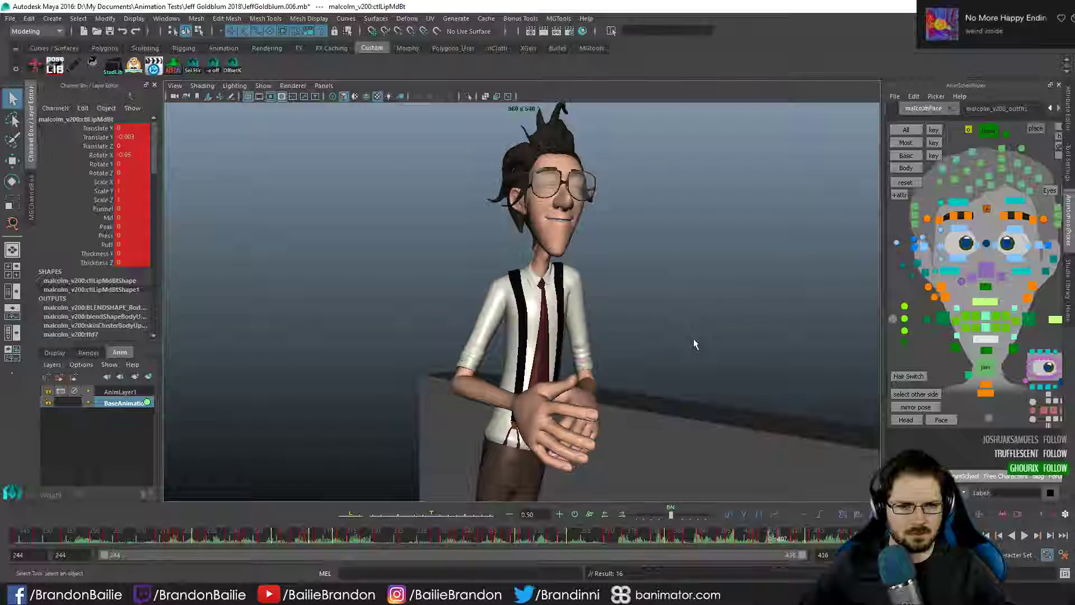
- Step through frames 405 to 410 and set a tweened lower-lip key at frame 409, weighted toward the next key
key("comma")
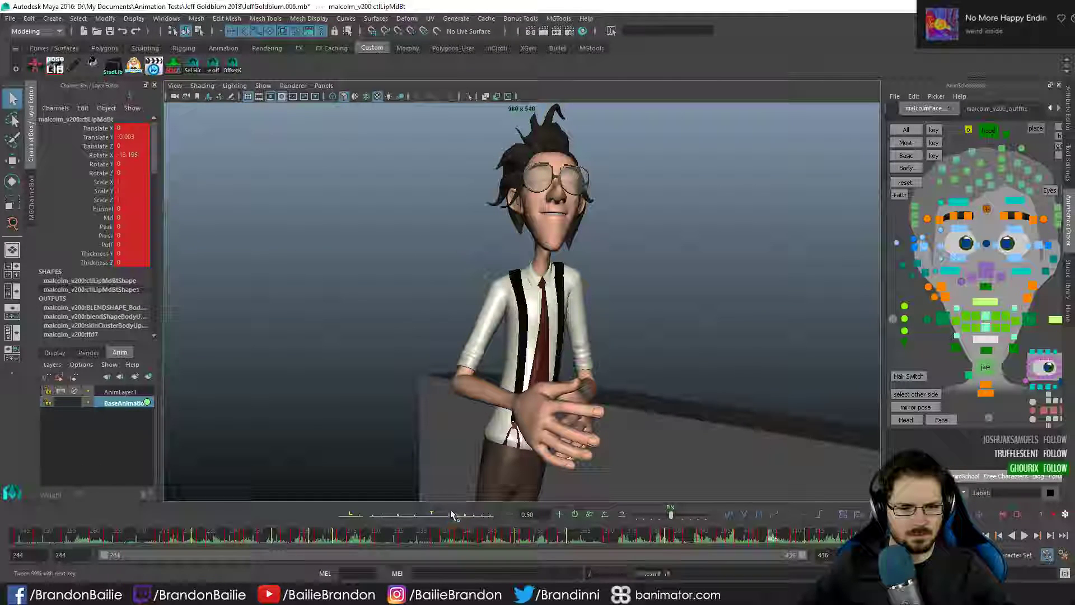
key("period")
key("alt+period")
key("alt+period")
key("alt+period")
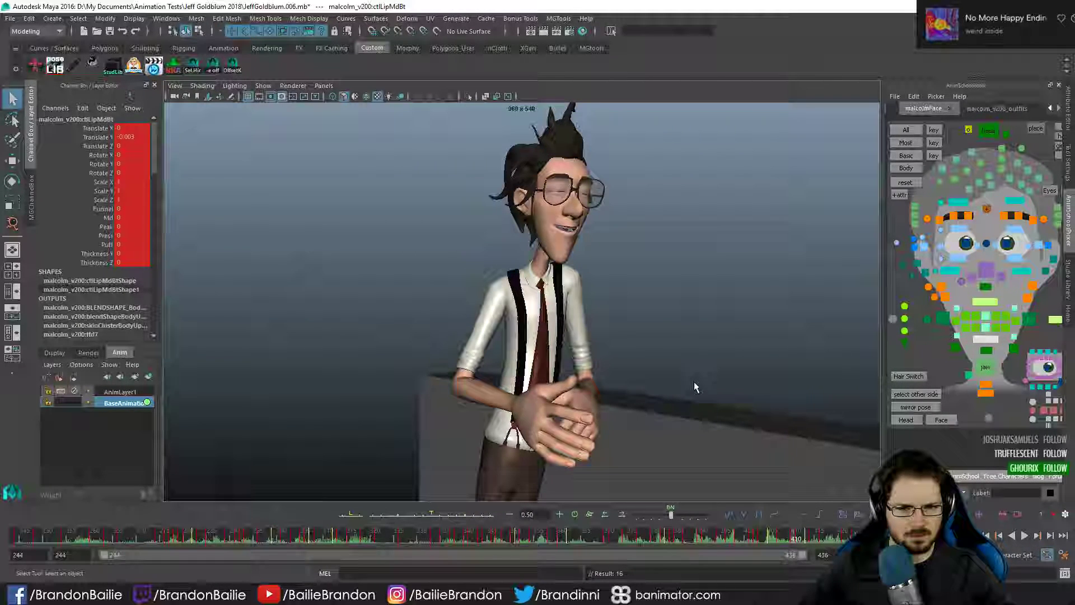
key("alt+comma")
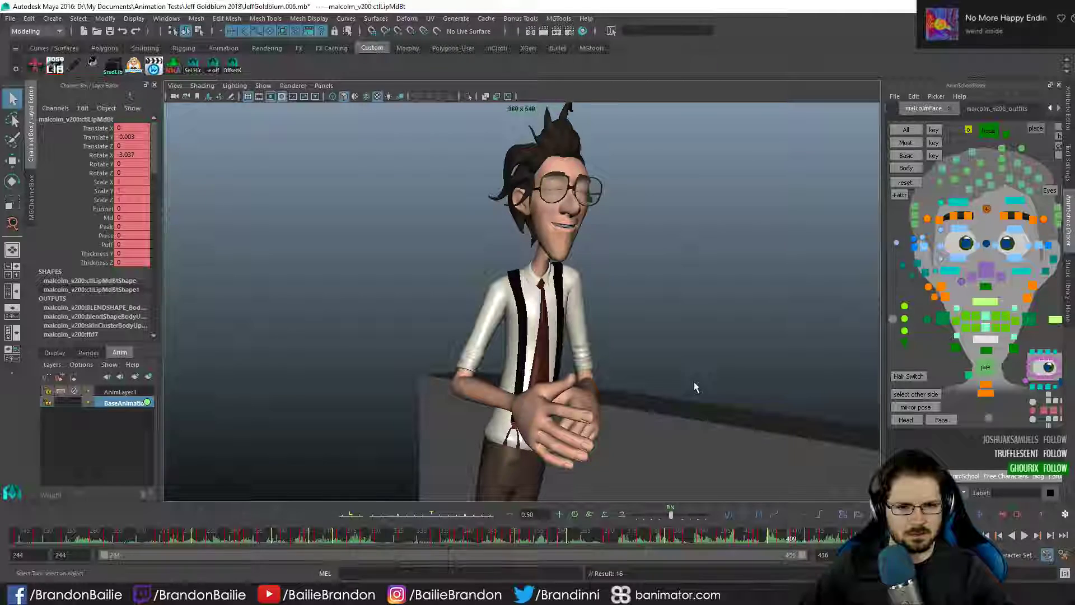
key("alt+comma")
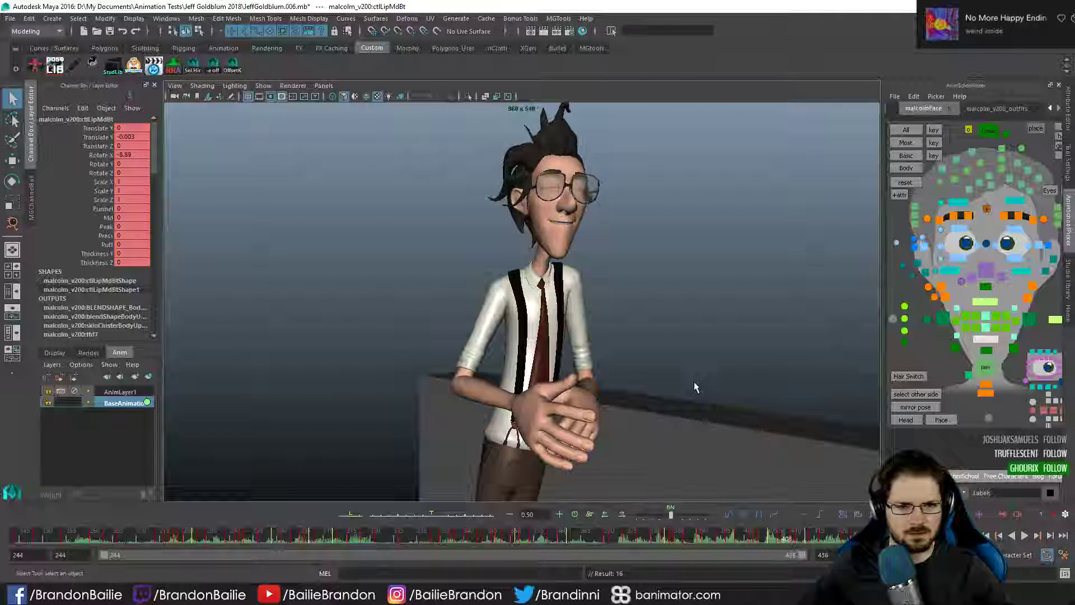
key("alt+period")
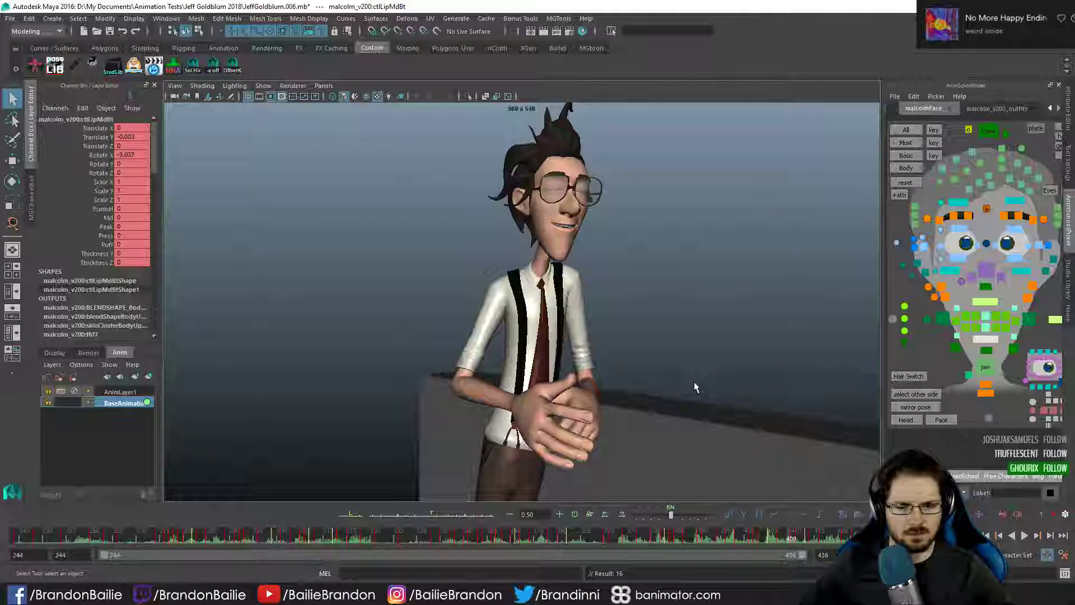
left_click(459, 516)
- Step through the frames after 407 to check the lower-lip motion, and return to start frame 244
key("alt+comma")
key("alt+comma")
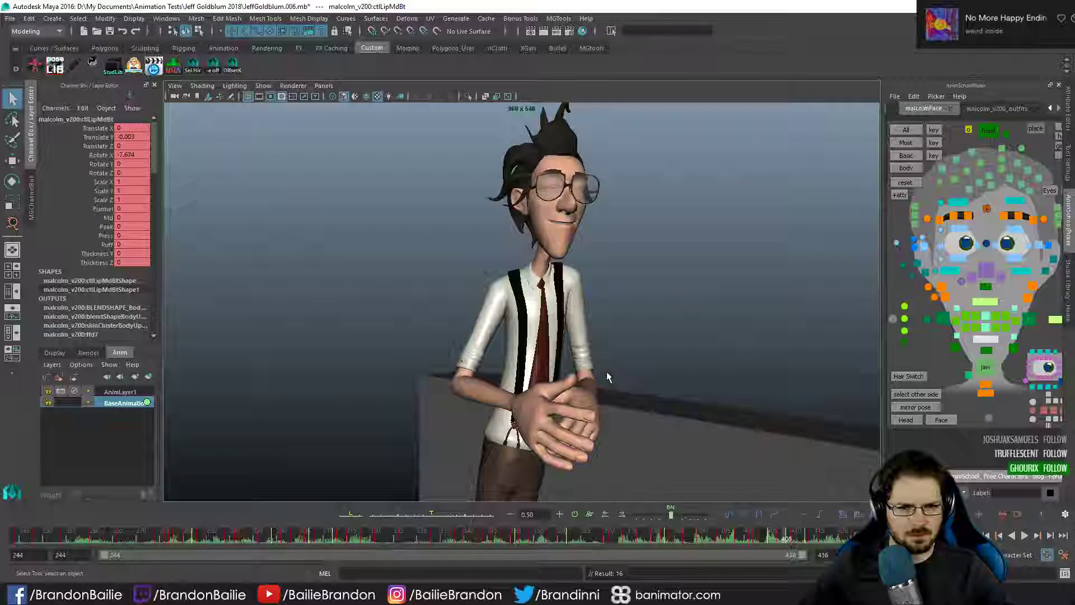
key("alt+period")
key("alt+period")
key("alt+period")
key("alt+period")
key("alt+period")
key("alt+period")
key("alt+period")
key("alt+period")
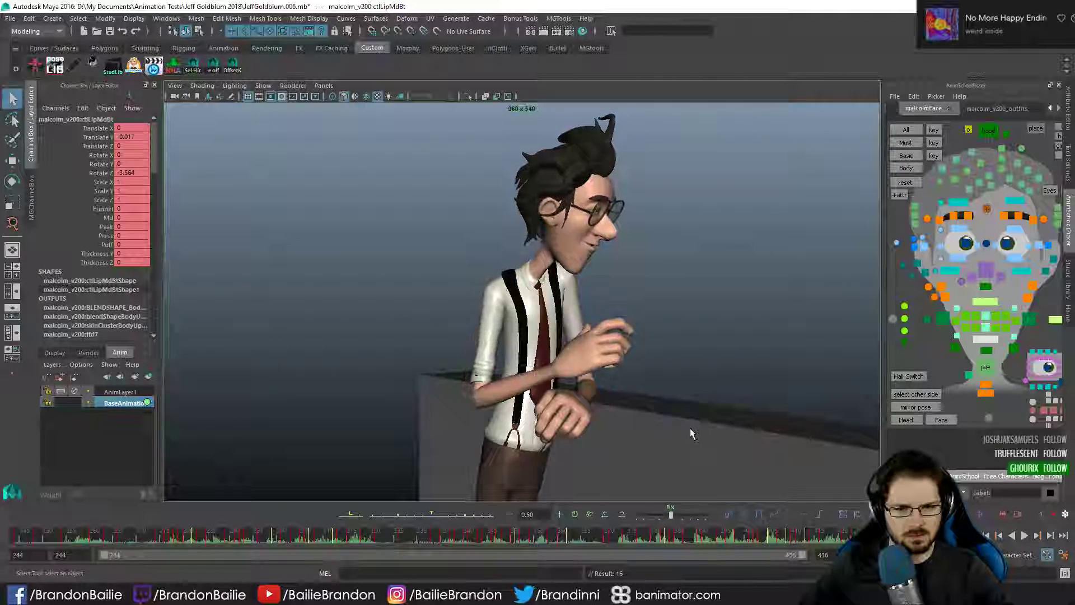
key("alt+shift+v")
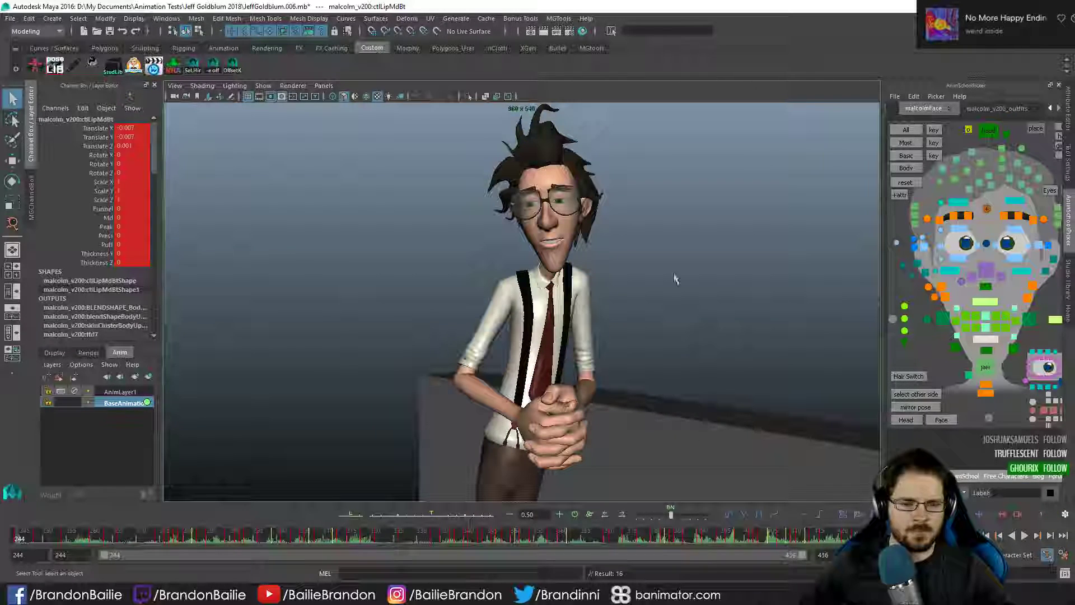
- Switch to the JeffGoldblum.mov player, replay the opening frames of the earlier playblast several times, and minimize the player
key("alt+Tab")
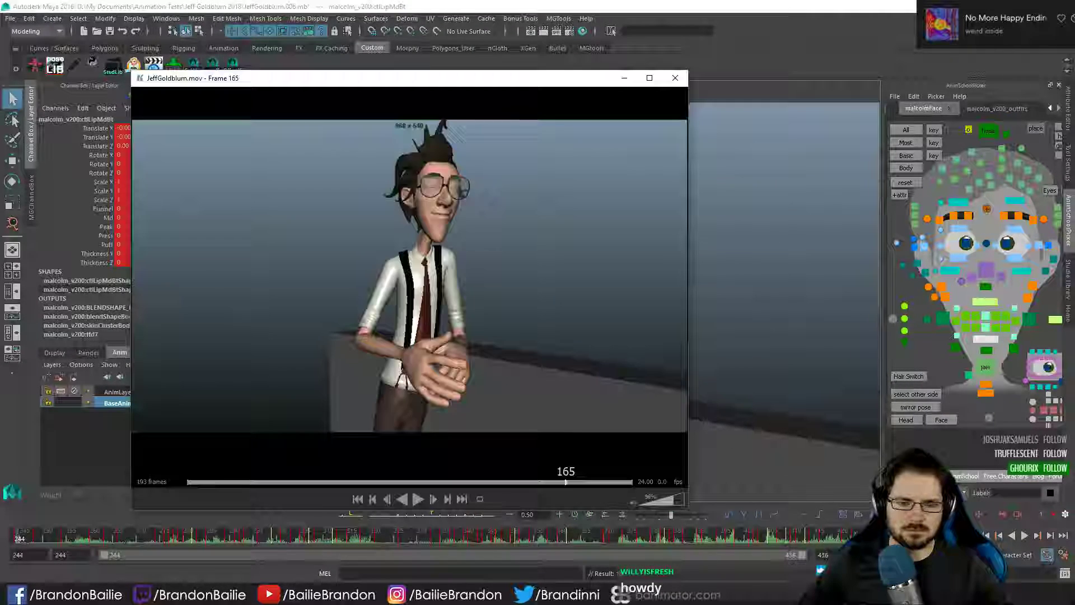
key("space")
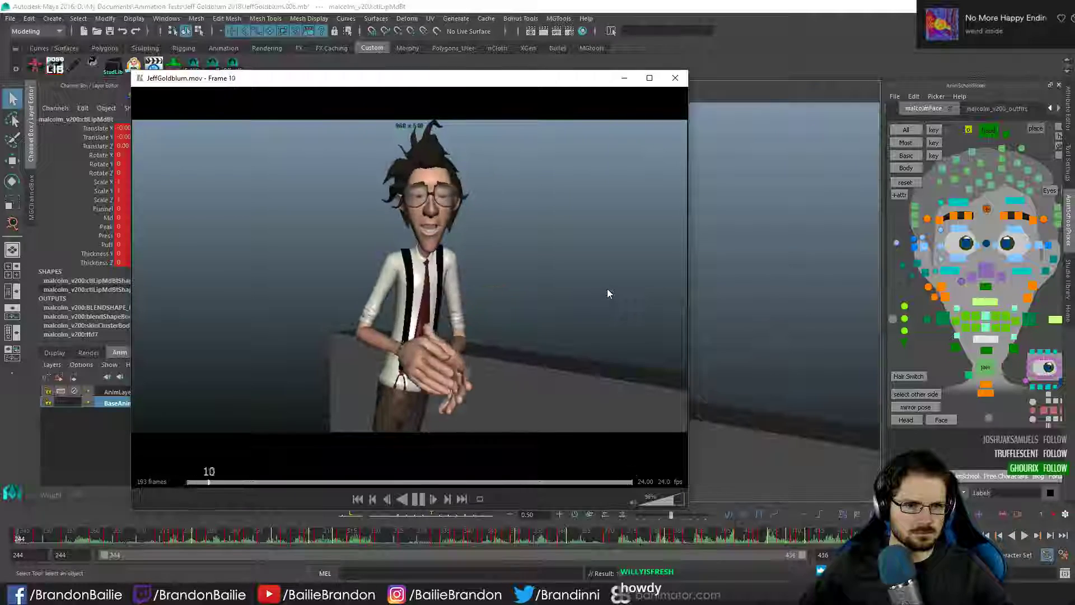
left_click_drag(609, 290, 325, 367)
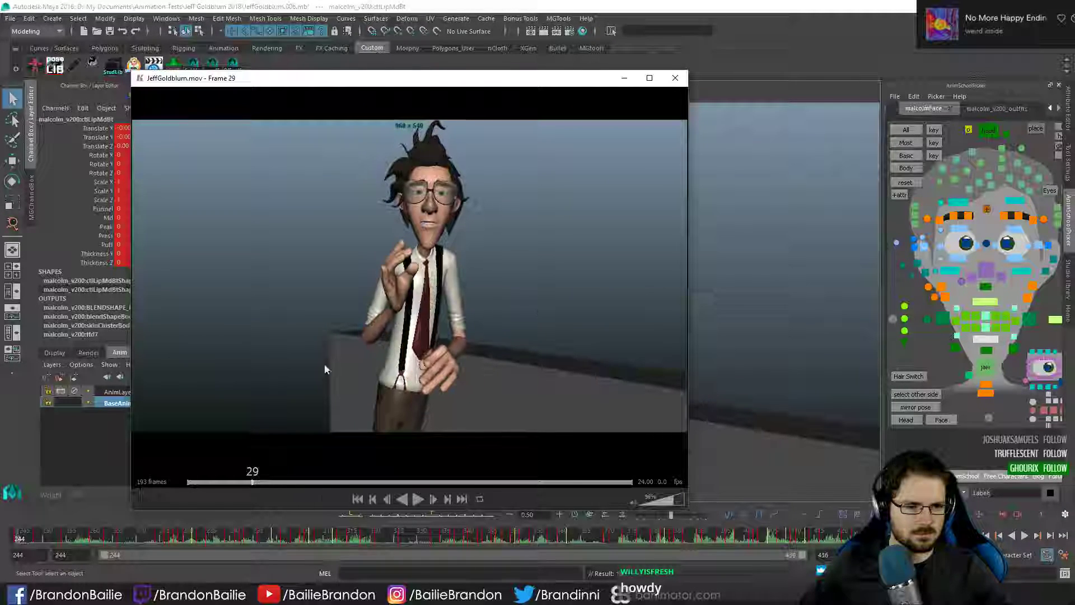
left_click_drag(212, 481, 187, 480)
key("space")
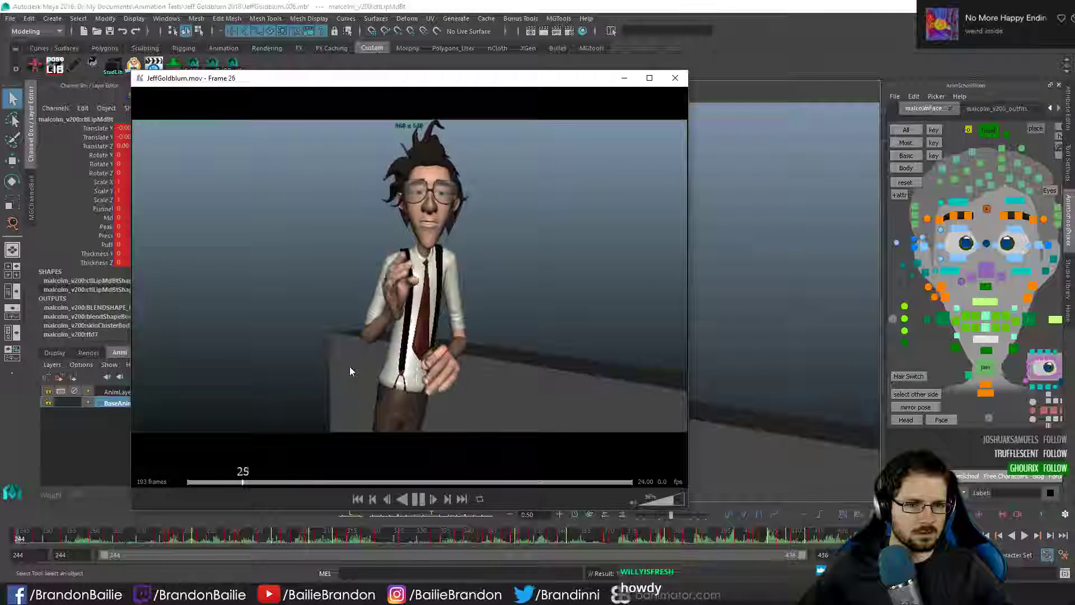
key("space")
key("Home")
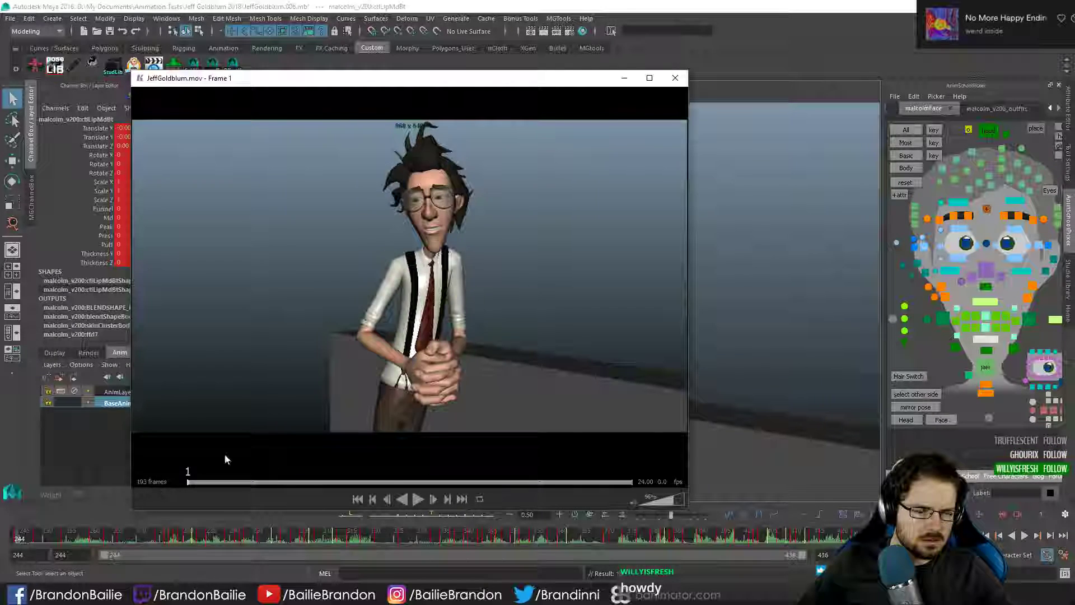
key("space")
key("space")
left_click(625, 79)
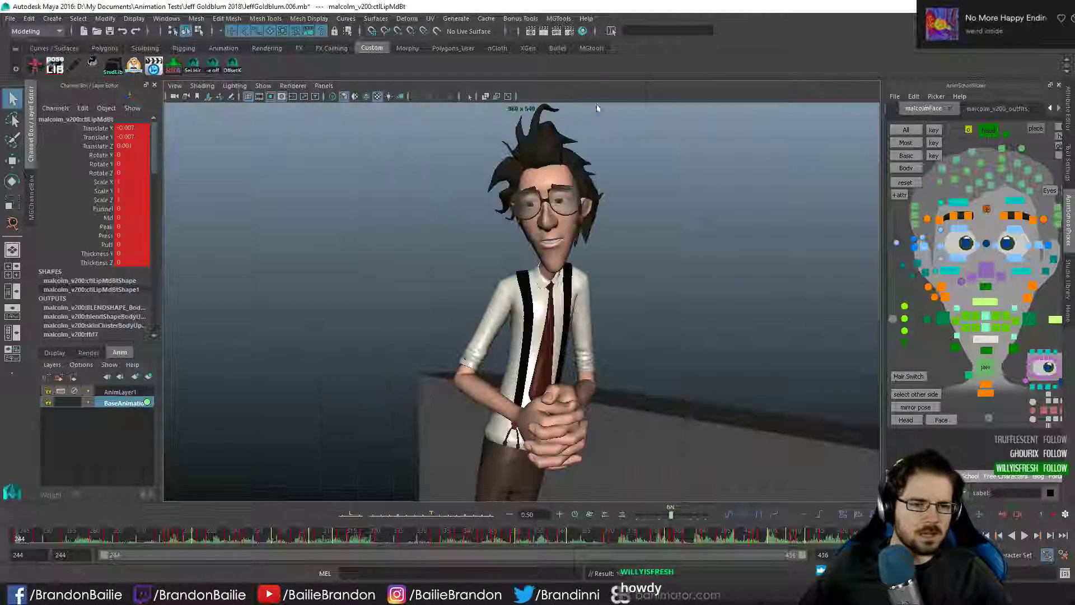
- Select the middle upper-lip control and step through its keys around frame 265 up to frame 274 to examine the mouth shapes
left_click(985, 301)
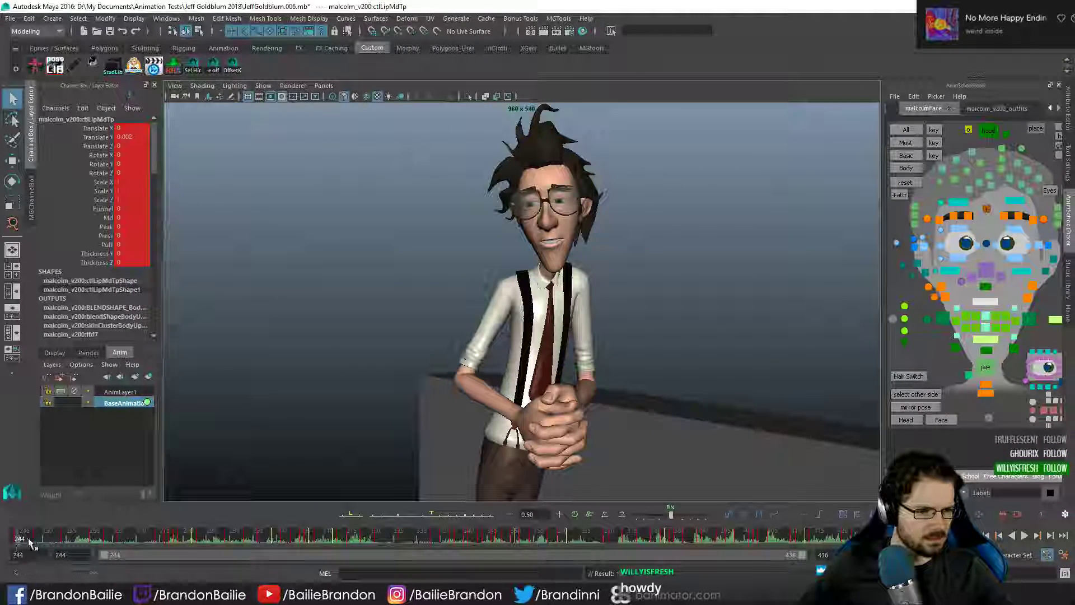
left_click_drag(29, 538, 117, 537)
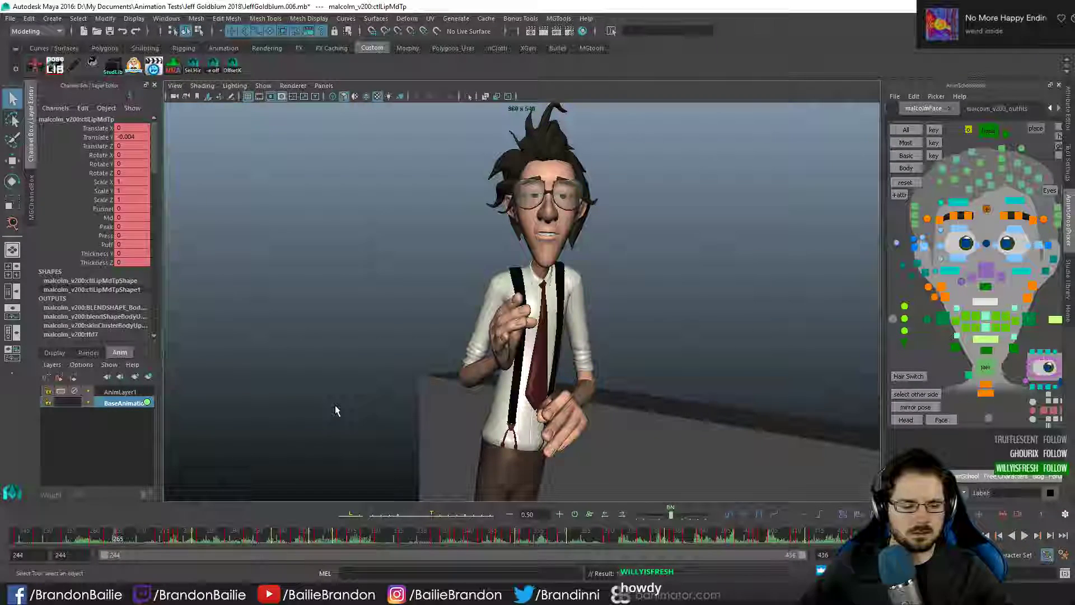
key("comma")
key("comma")
key("comma")
key("period")
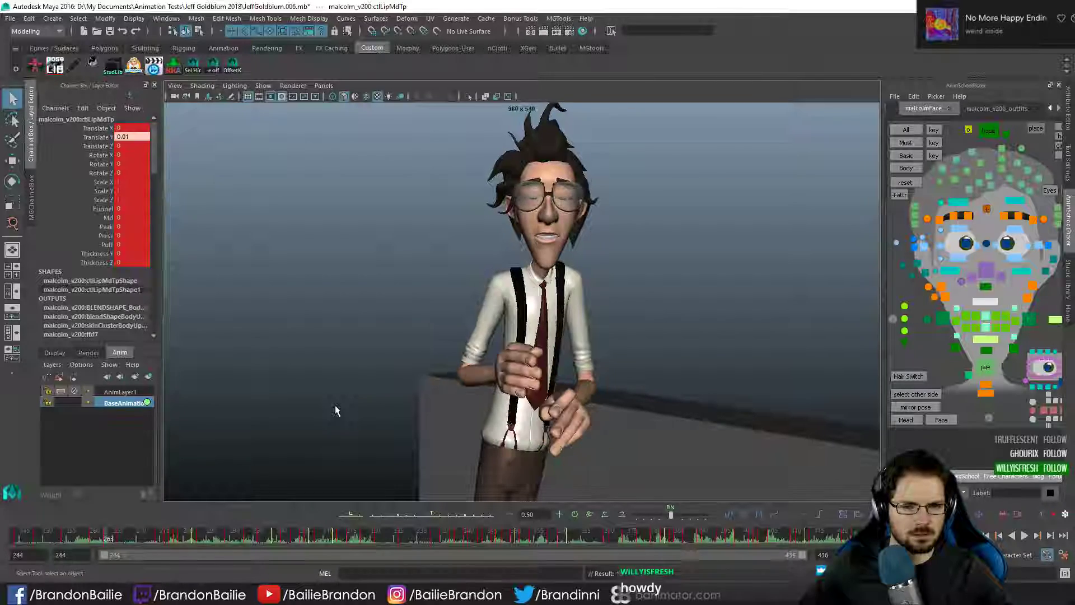
key("period")
key("period")
key("period")
key("period")
key("period")
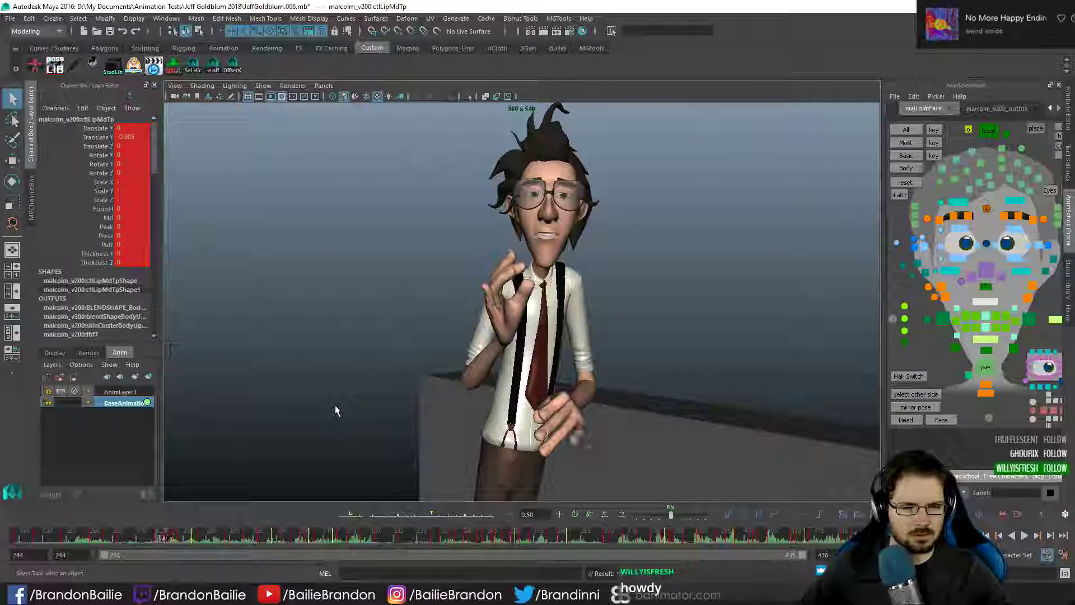
- In the Graph Editor, raise the upper-lip control's low Translate Y keys around frames 266 to 274 to about 0.008
key("space")
left_click(240, 345)
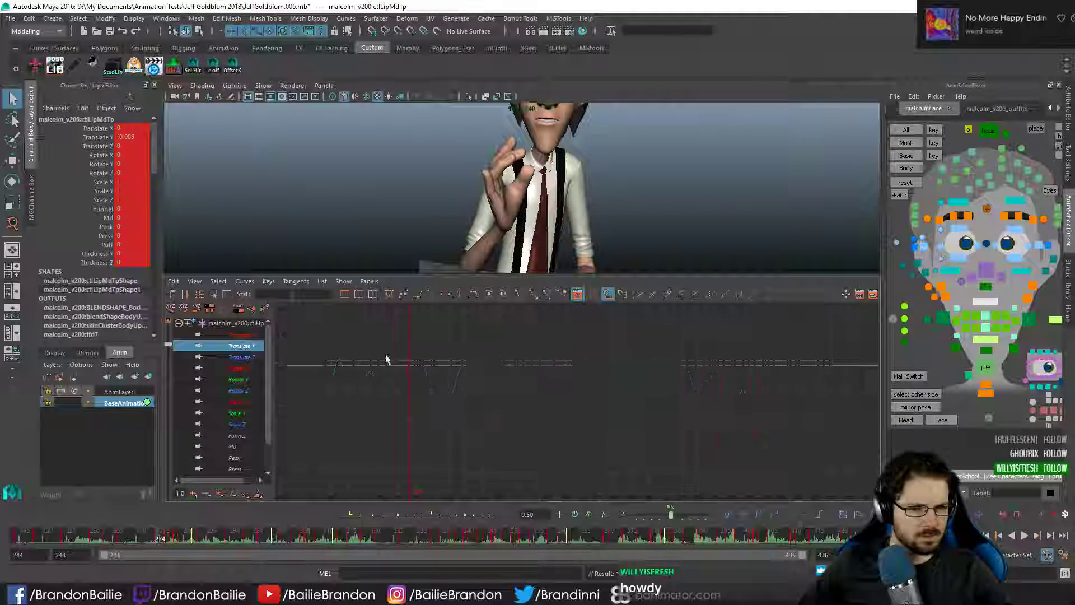
key("f")
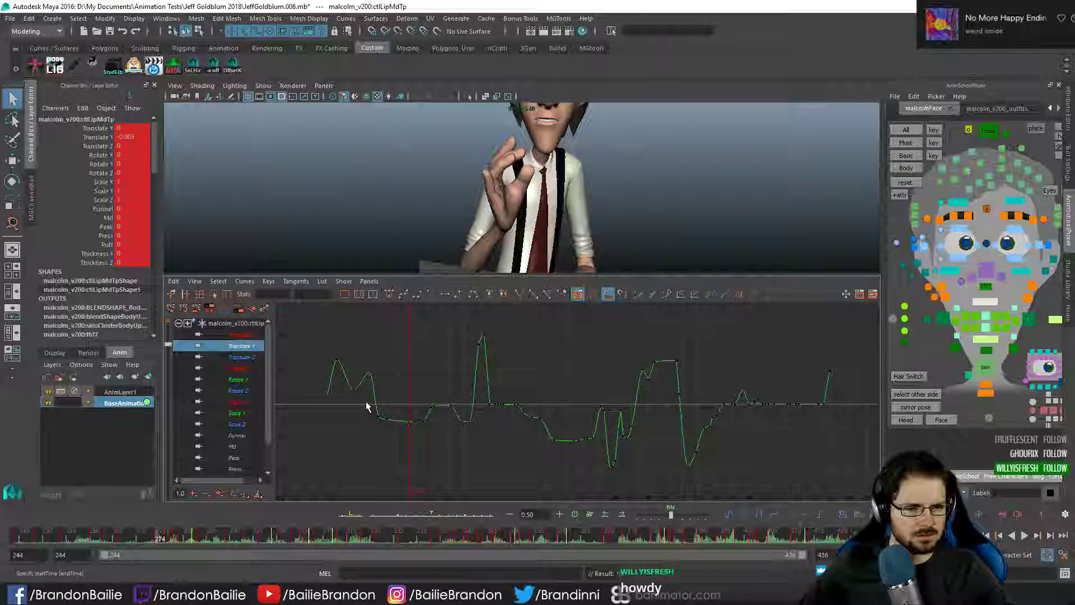
left_click_drag(368, 408, 415, 431)
key("ctrl+z")
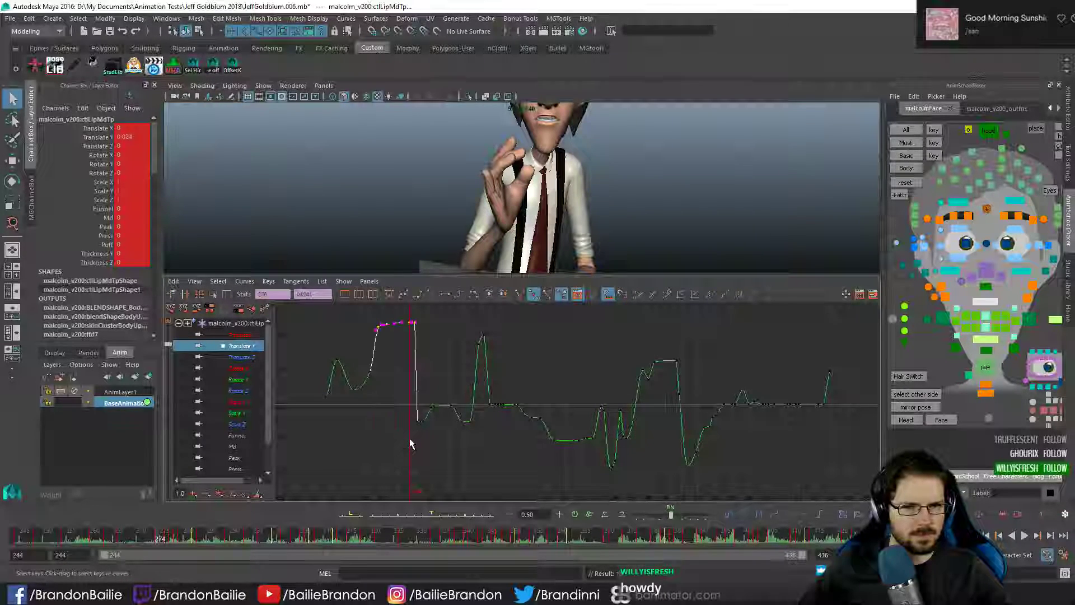
key("w")
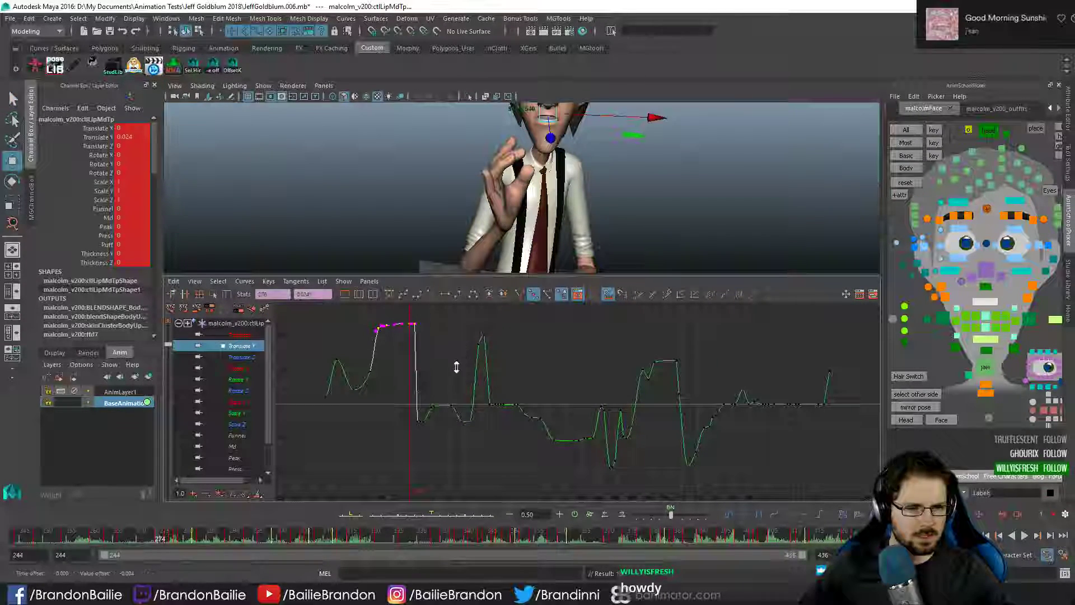
middle_click_drag(456, 364, 449, 389)
left_click(367, 360)
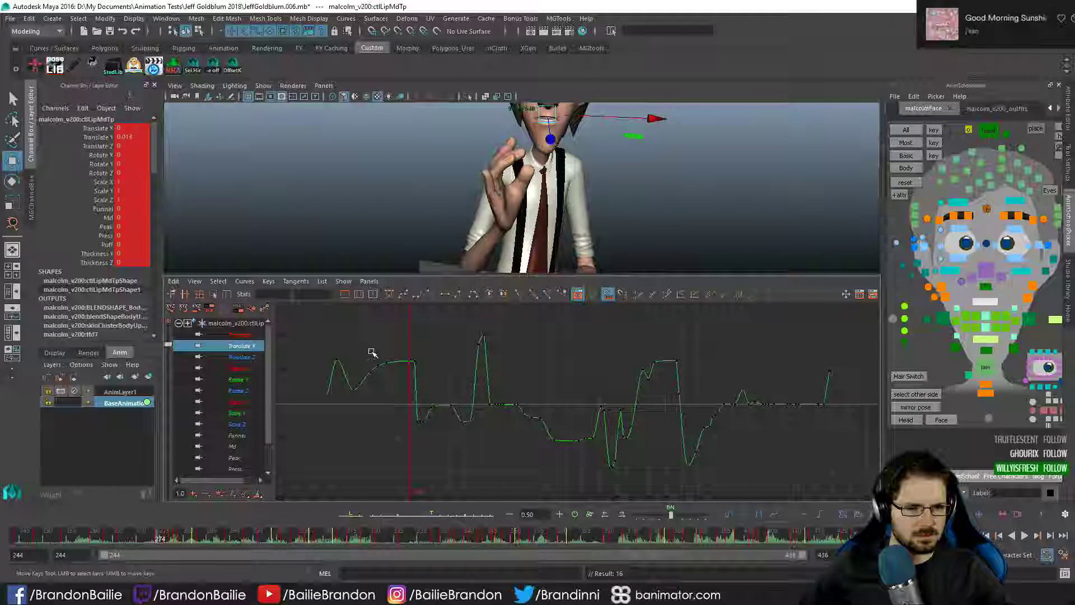
left_click_drag(372, 361, 433, 391)
mouse_move(432, 367)
middle_mouse_down("shift")
mouse_move(425, 379)
mouse_move(441, 367)
middle_mouse_up("shift")
key("ctrl+z")
left_click(443, 370)
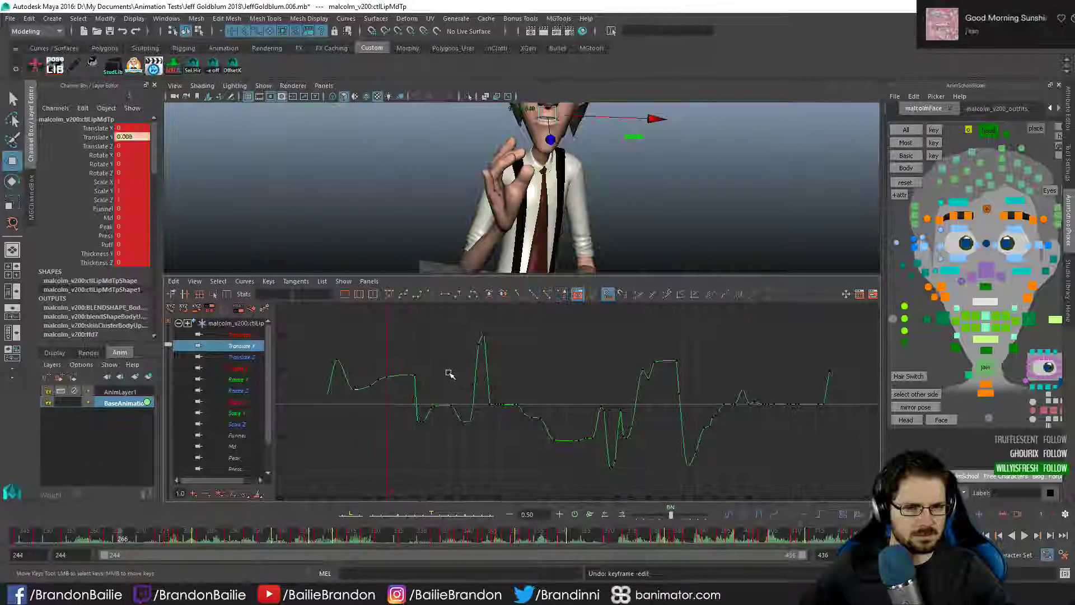
- Return to frame 244, restore the full camera view, and play the opening to review the revised upper-lip motion
key("comma")
key("comma")
key("comma")
key("comma")
key("comma")
key("comma")
key("comma")
key("comma")
key("comma")
key("comma")
key("space")
key("q")
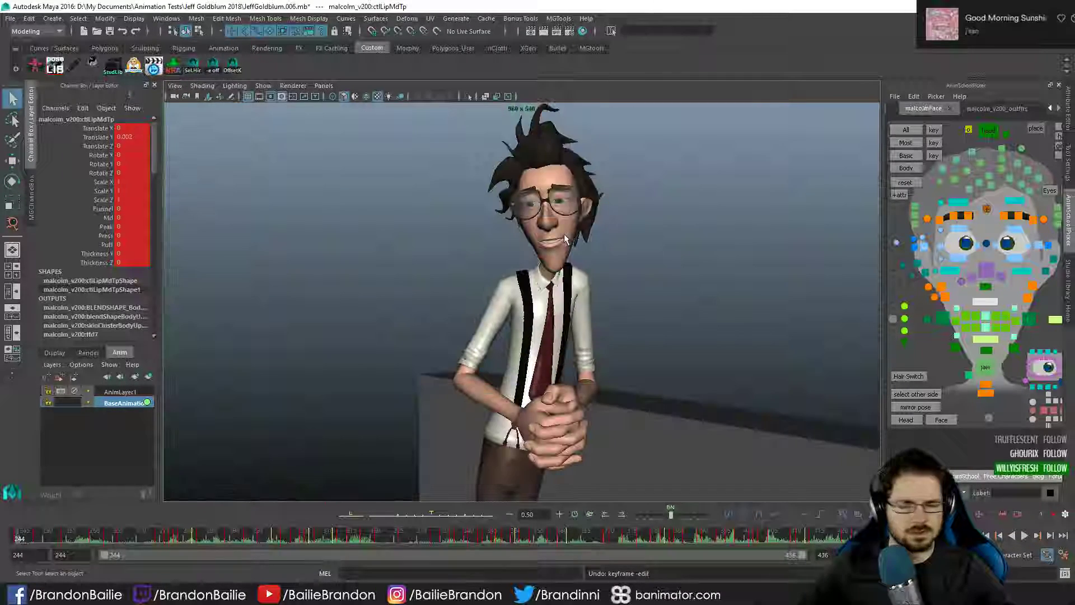
key("alt+v")
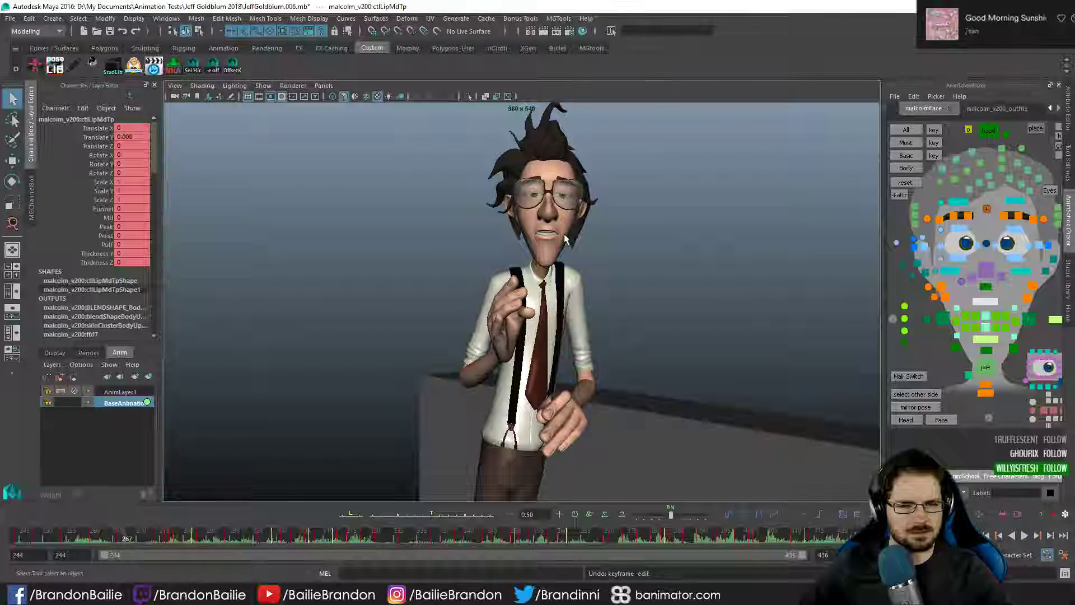
- Pause the playback and step between frames 274 and 277 to examine how the upper lip closes
key("alt+v")
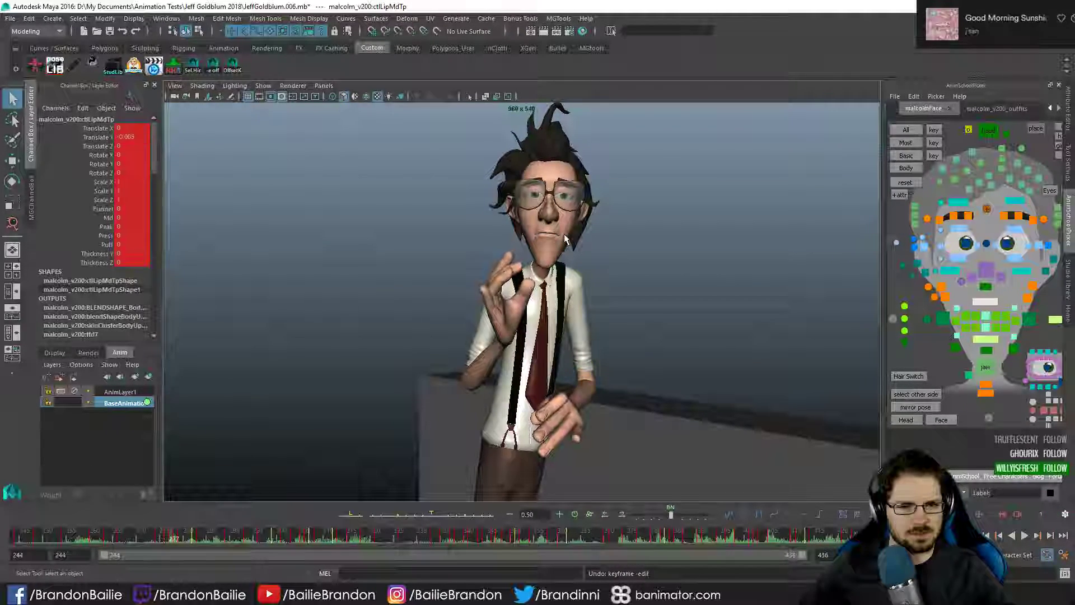
key("alt+comma")
key("alt+comma")
key("alt+comma")
key("alt+comma")
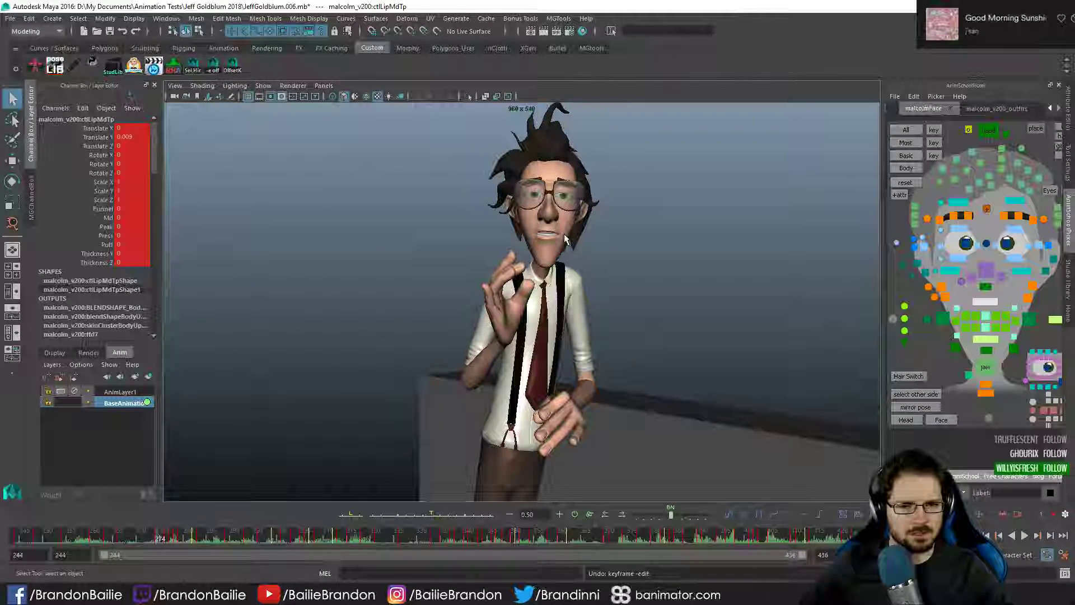
key("alt+period")
key("alt+period")
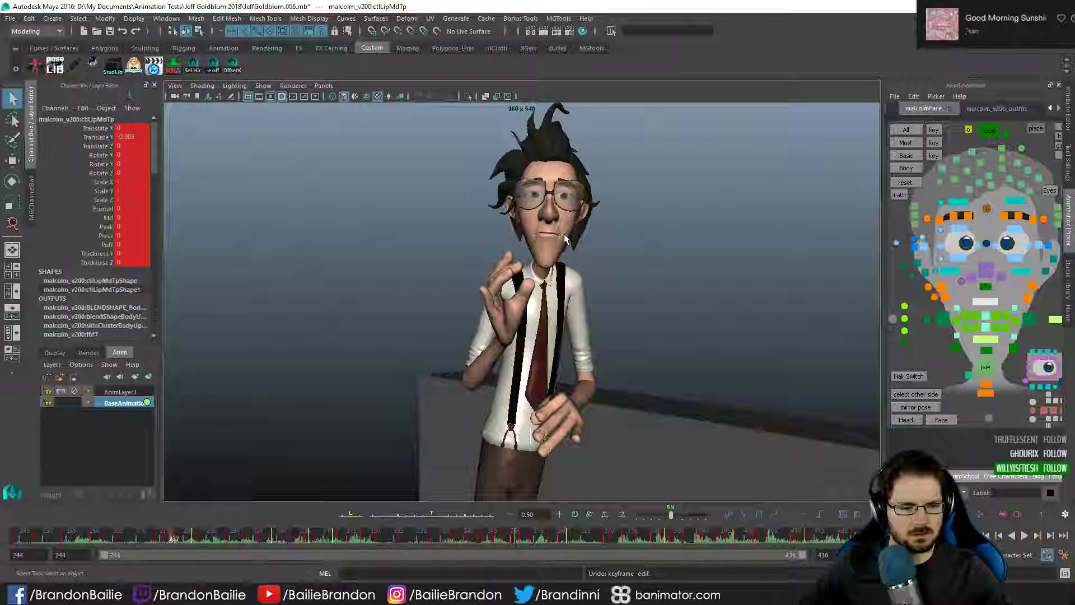
- In the Graph Editor, delete the upper-lip control's Translate Y key just before the sharp drop around frame 276
key("space")
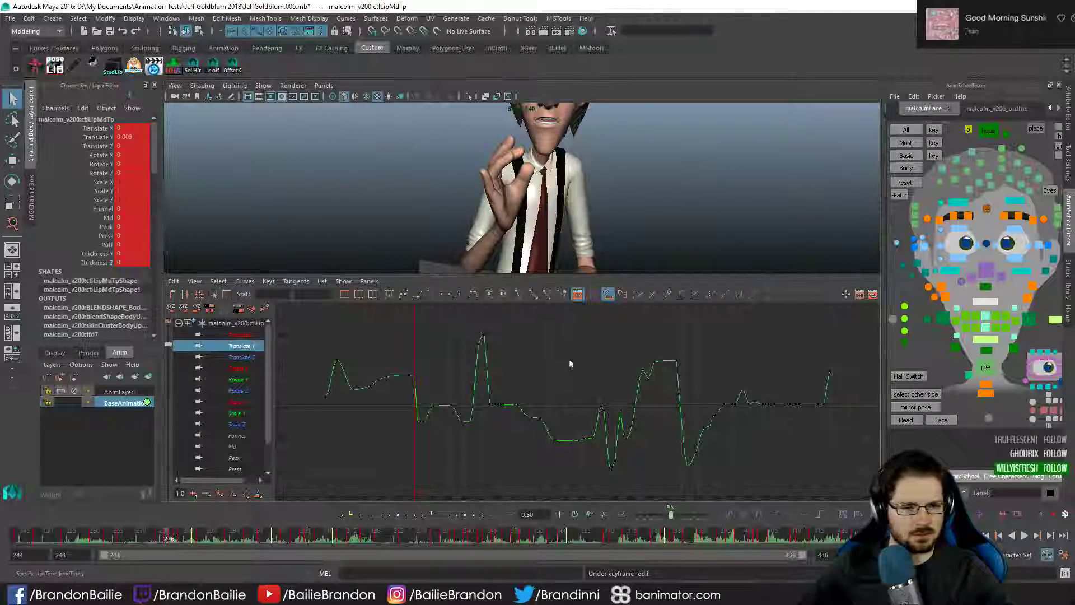
key("alt+comma")
key("alt+comma")
key("alt+comma")
key("alt+comma")
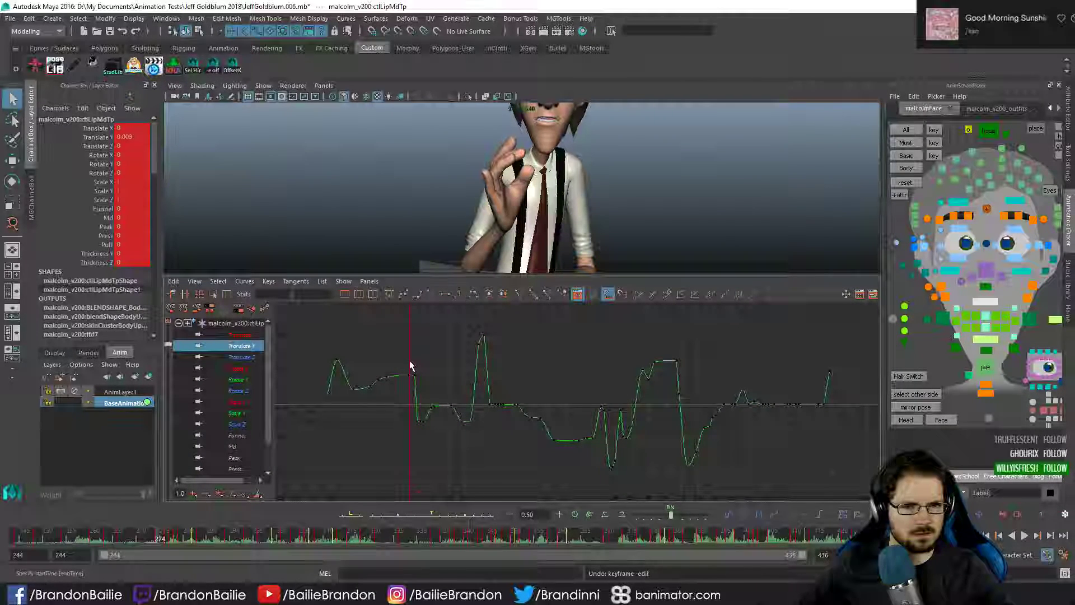
key("alt+period")
key("alt+period")
key("alt+period")
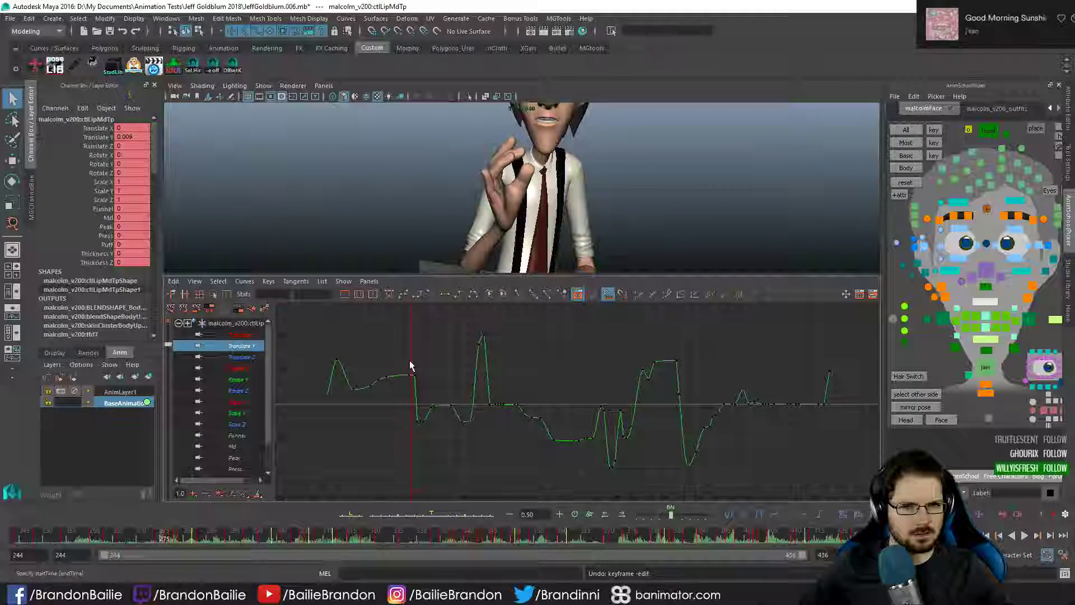
key("Delete")
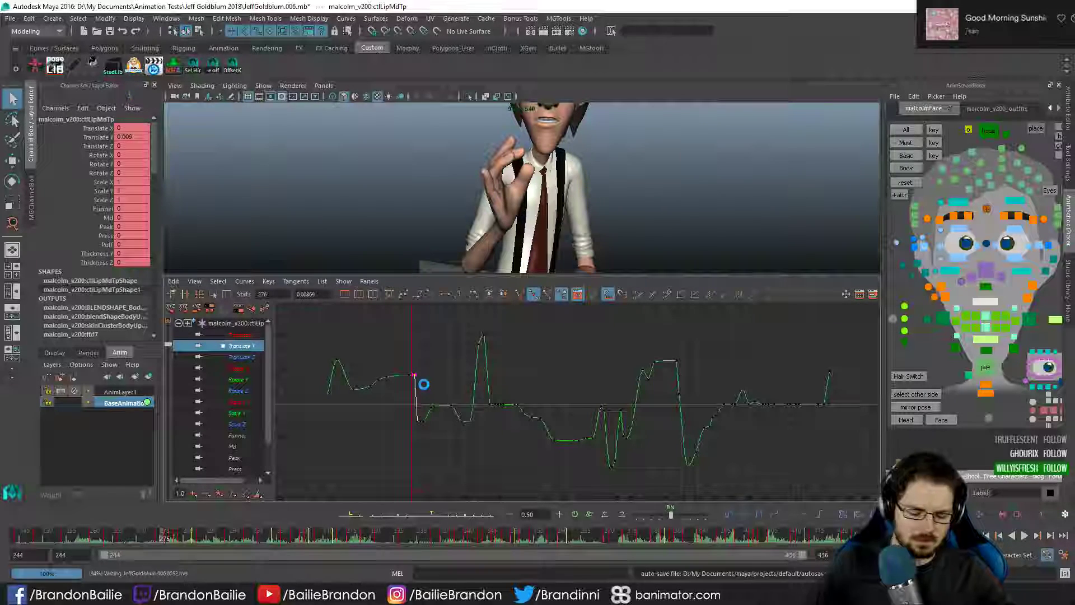
- Step through the frames around 273 to 283 to check the smoothed lip closure, and restore the full camera view
key("alt+period")
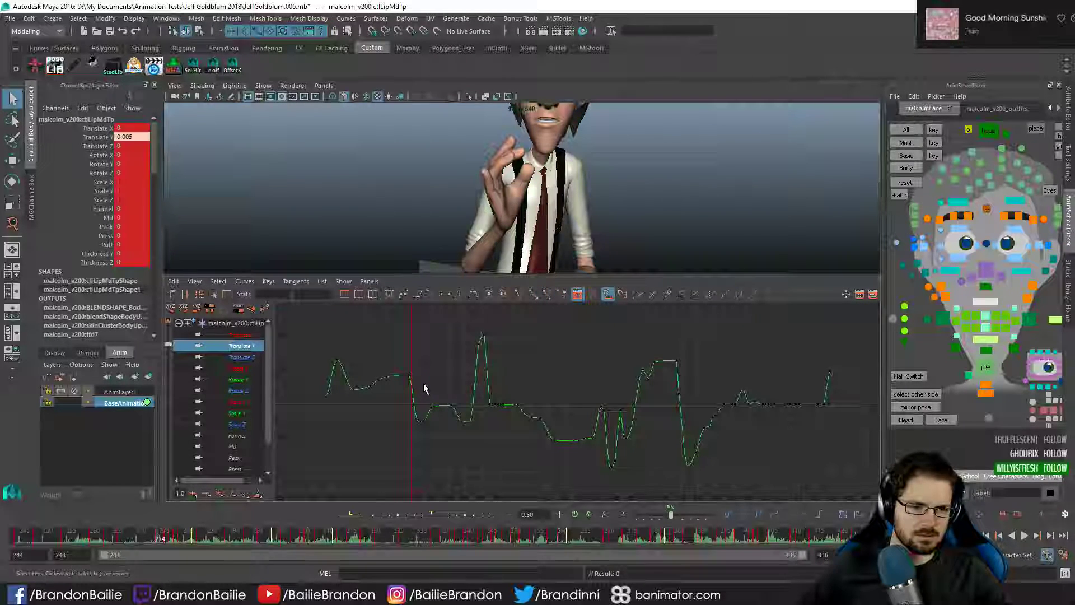
key("alt+comma")
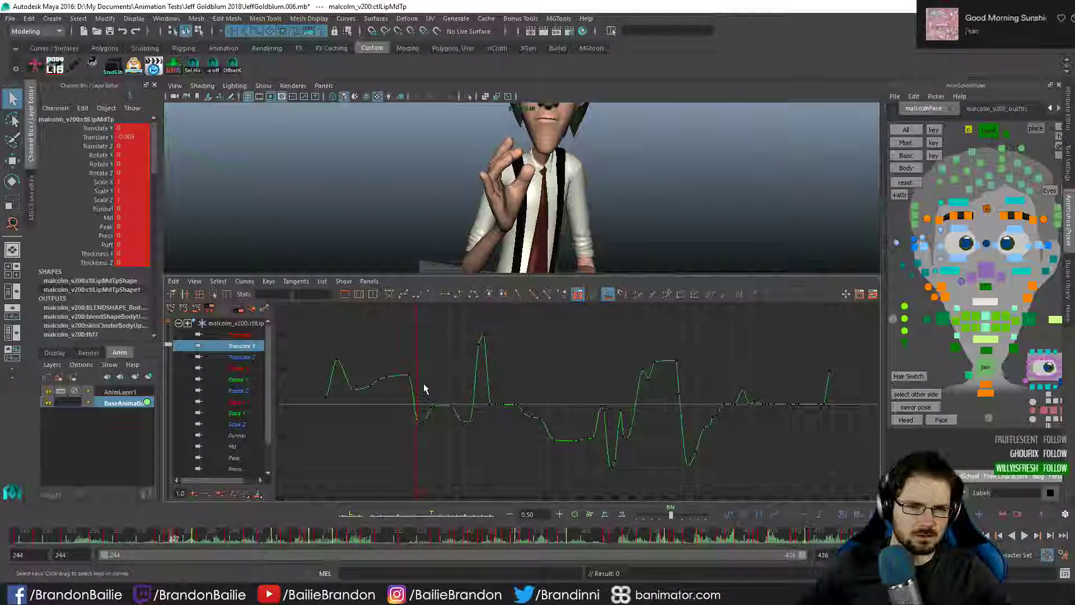
key("alt+period")
key("alt+period")
key("alt+period")
key("alt+period")
key("alt+period")
key("alt+period")
key("alt+period")
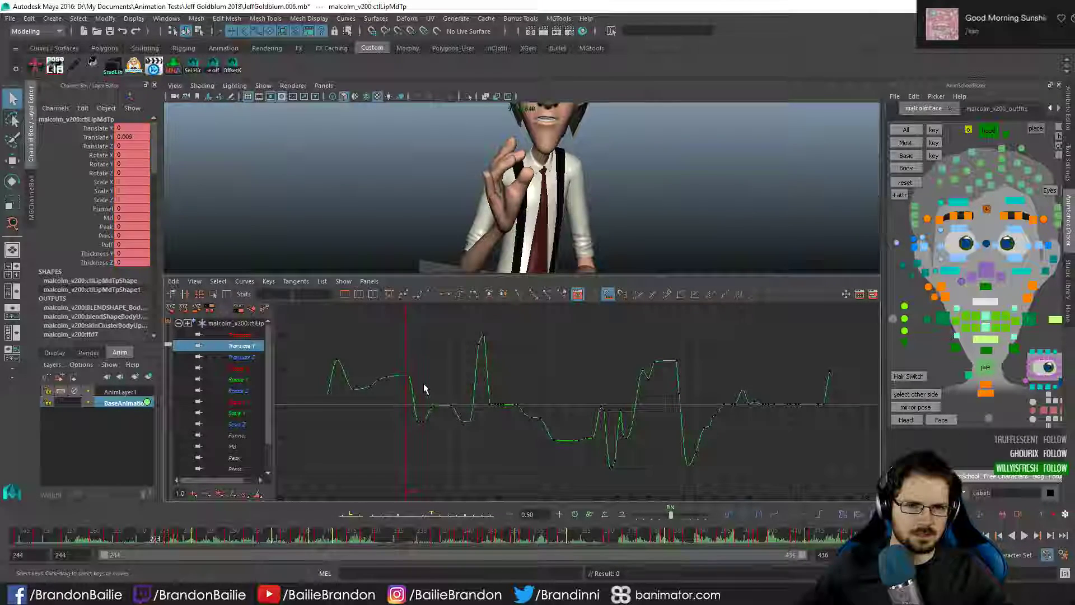
key("alt+comma")
key("alt+comma")
key("alt+comma")
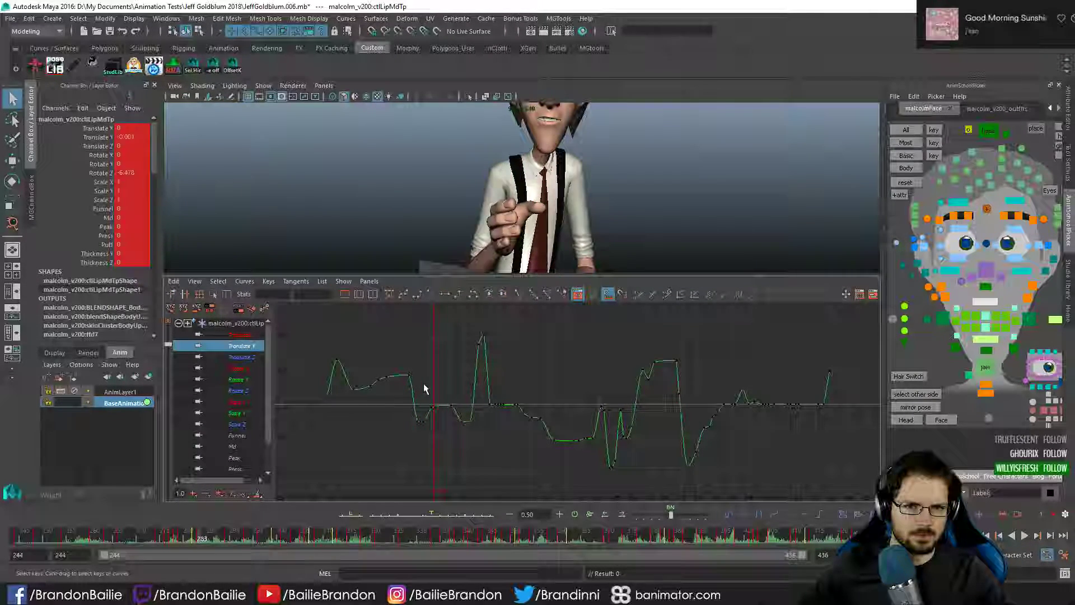
key("space")
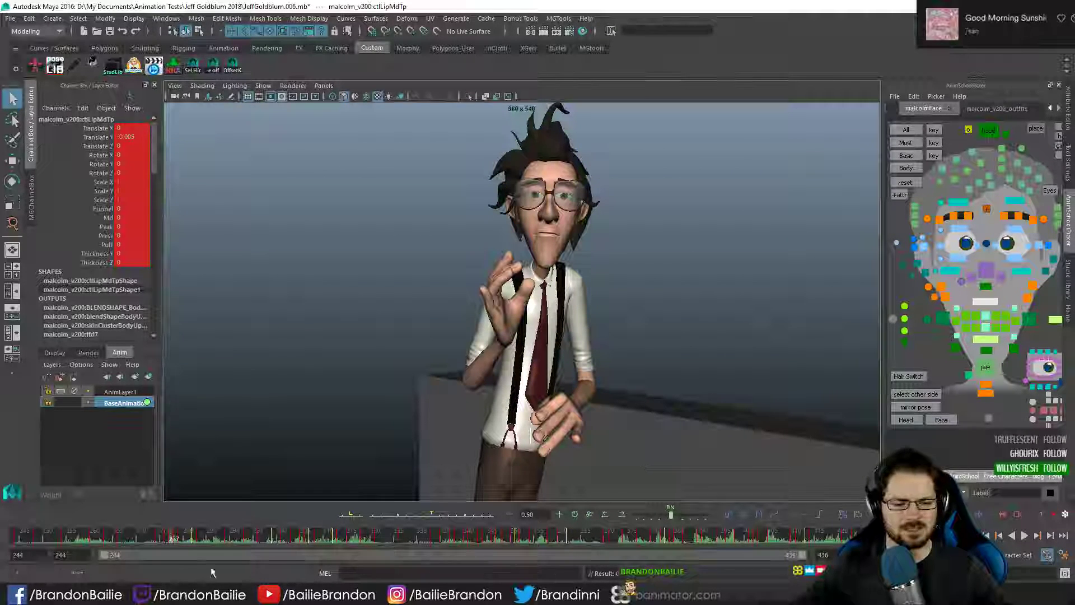
- Play the shot to review the mouth motion, step back through the hand-to-chin pose, and go to frame 252
mouse_move(177, 595)
left_click(156, 554)
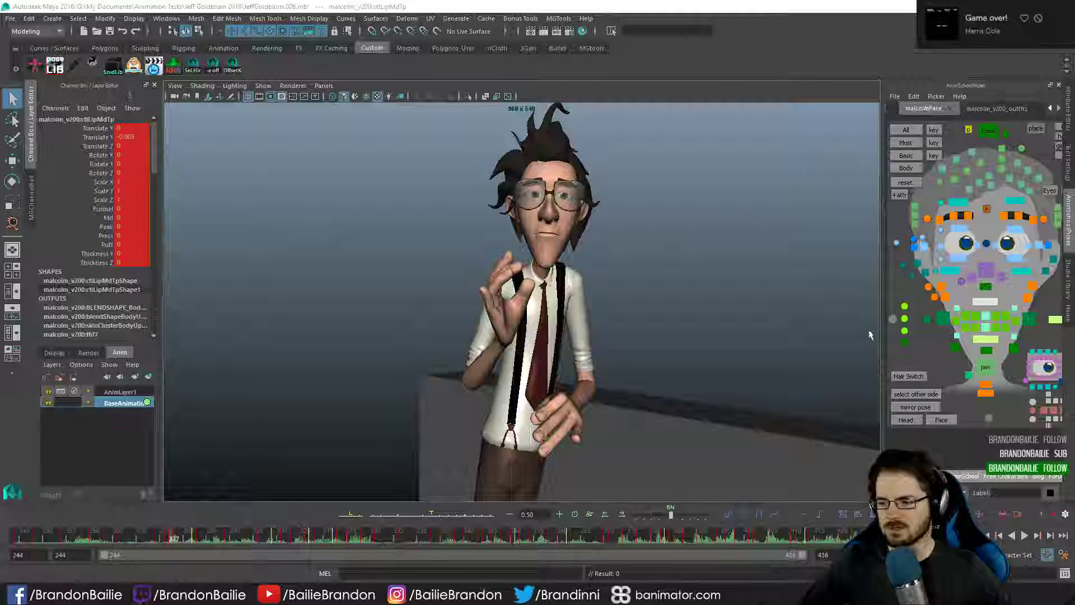
key("alt+v")
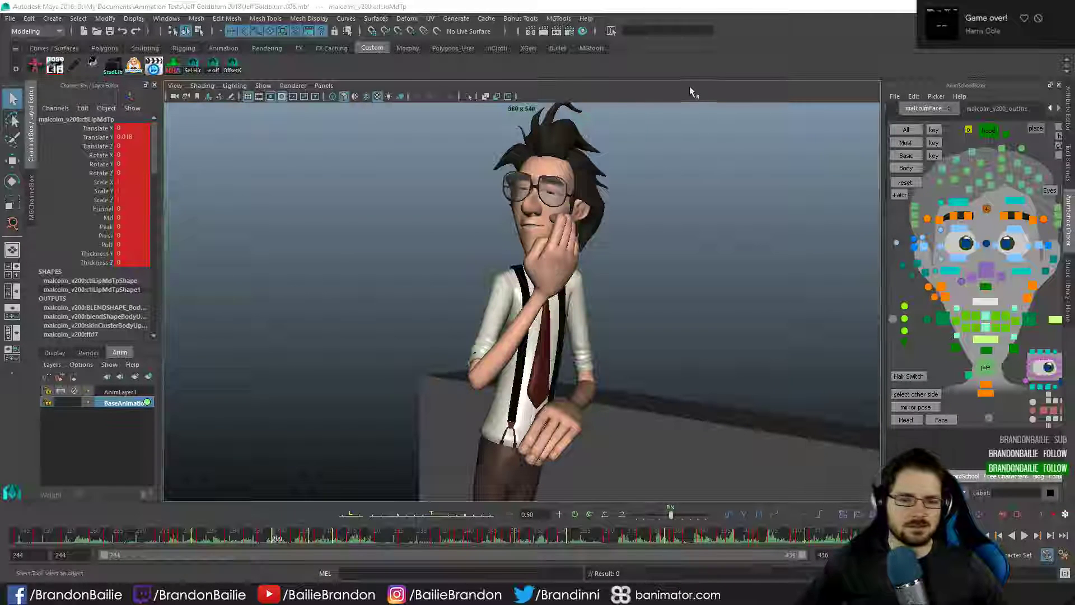
key("alt+v")
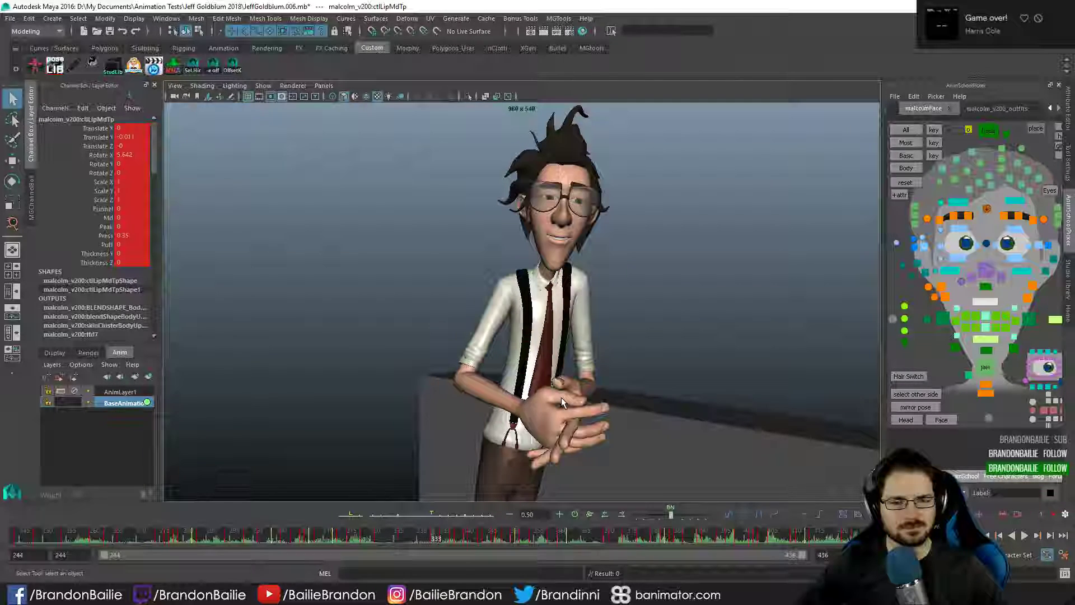
key("comma")
key("comma")
key("comma")
key("comma")
key("comma")
key("comma")
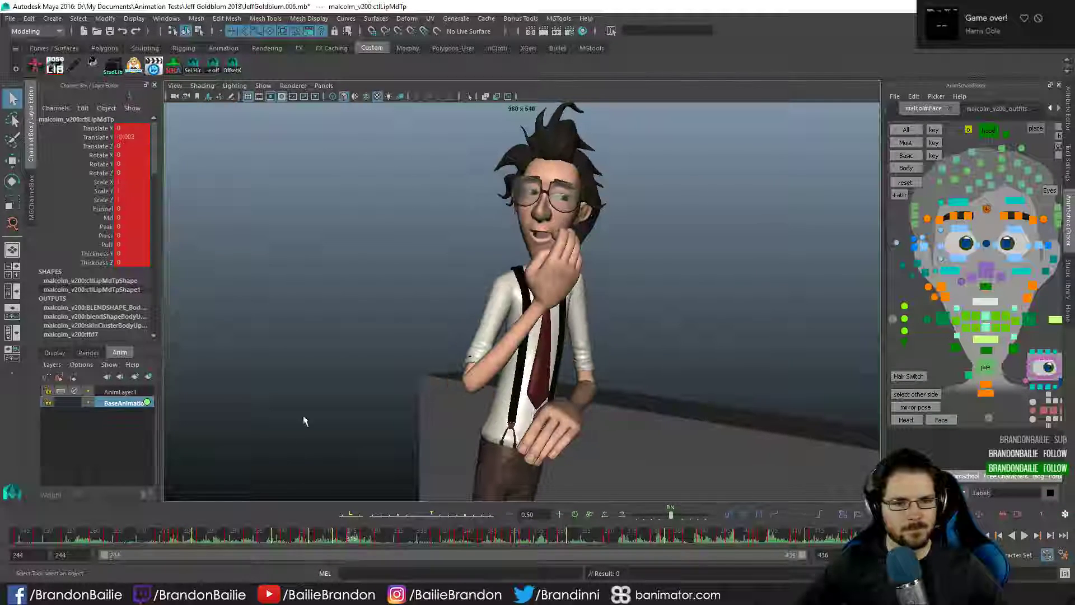
left_click(54, 534)
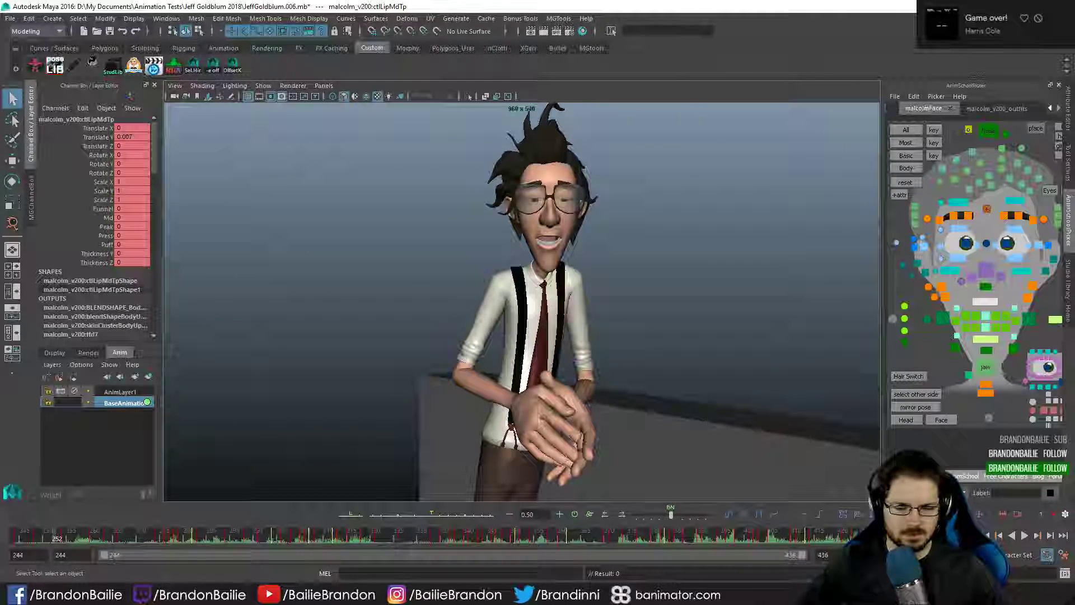
- Switch to the JeffGoldblum.mov player and replay the opening frames of the earlier playblast for comparison
left_click(742, 593)
left_click_drag(392, 235, 149, 344)
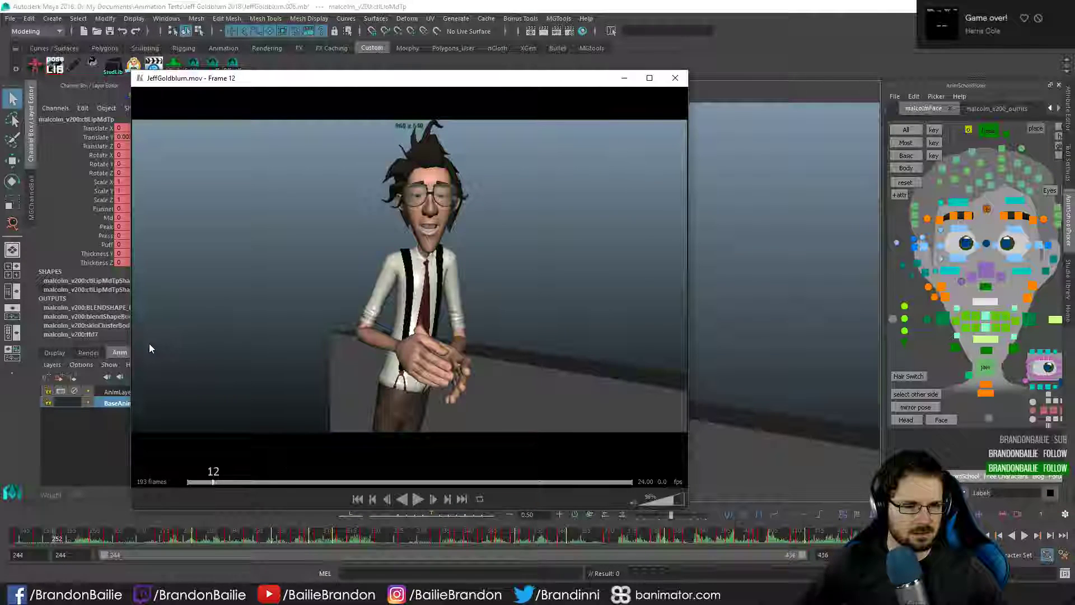
left_click_drag(220, 472, 197, 474)
key("space")
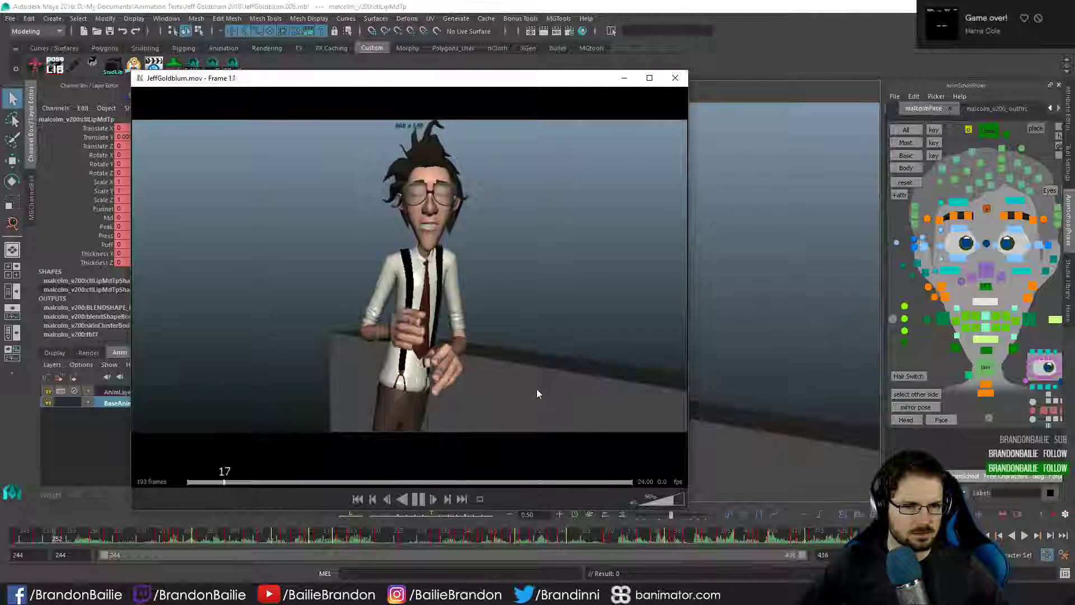
left_click_drag(261, 481, 220, 480)
key("space")
key("space")
key("space")
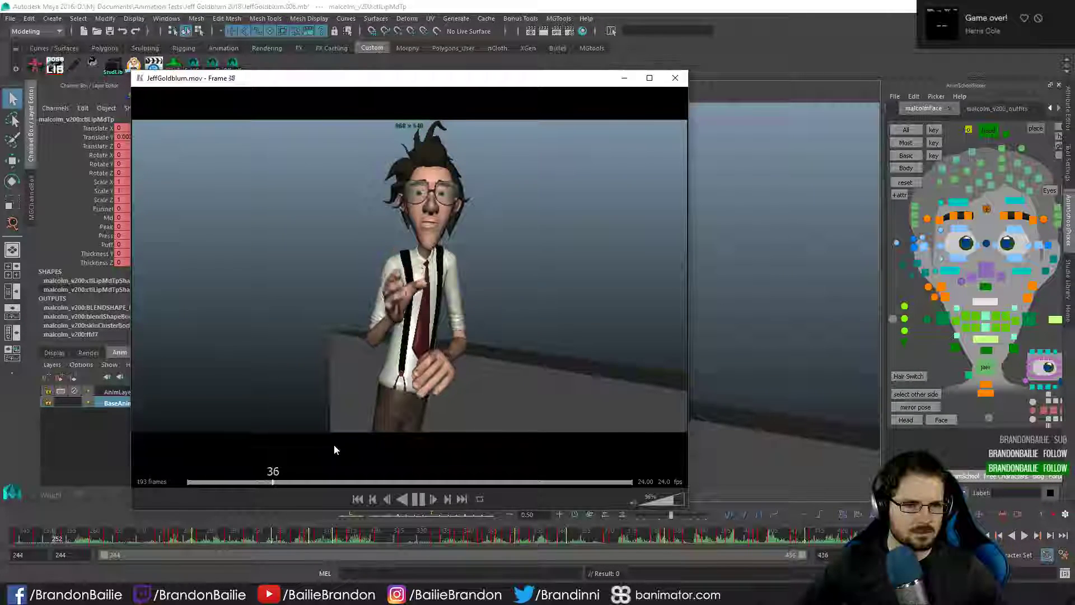
- Replay the playblast repeatedly from about frame 21 to examine the raised-hand and hand-to-chin section
key("space")
left_click_drag(243, 481, 235, 486)
key("space")
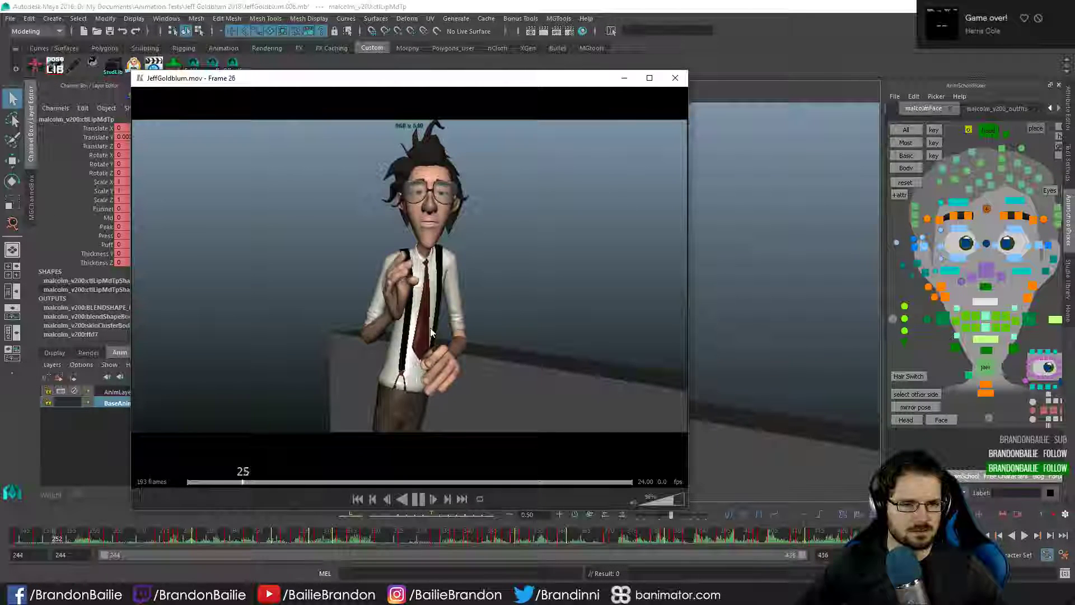
key("space")
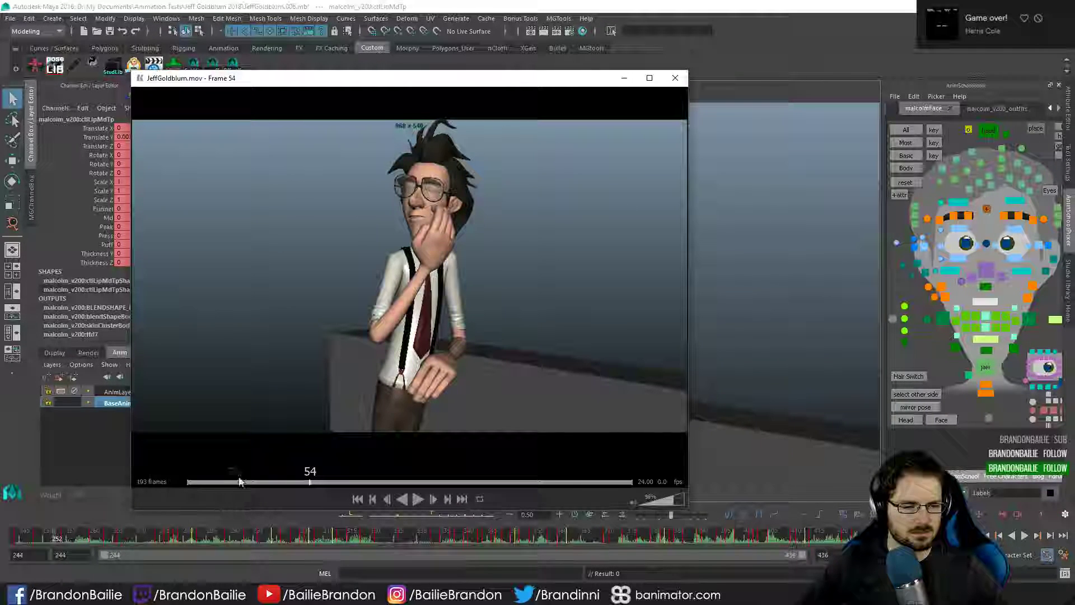
key("space")
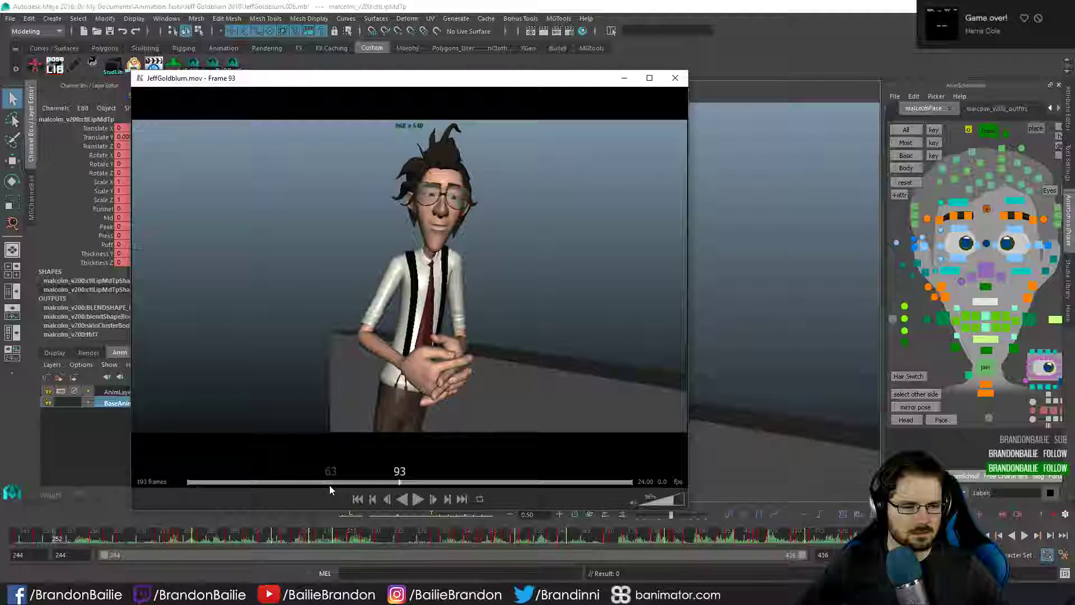
left_click(254, 482)
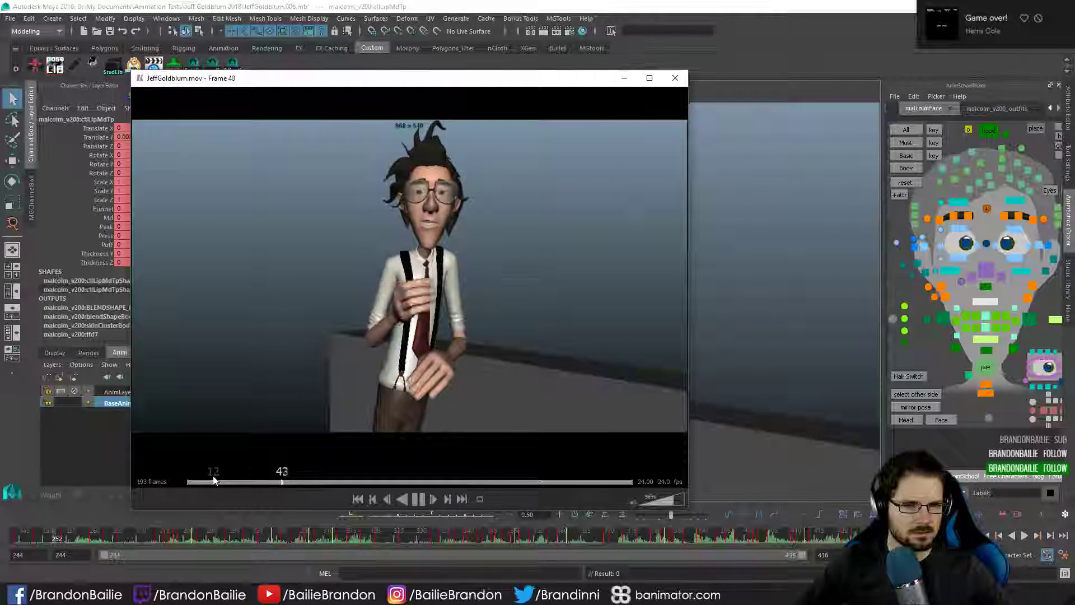
key("space")
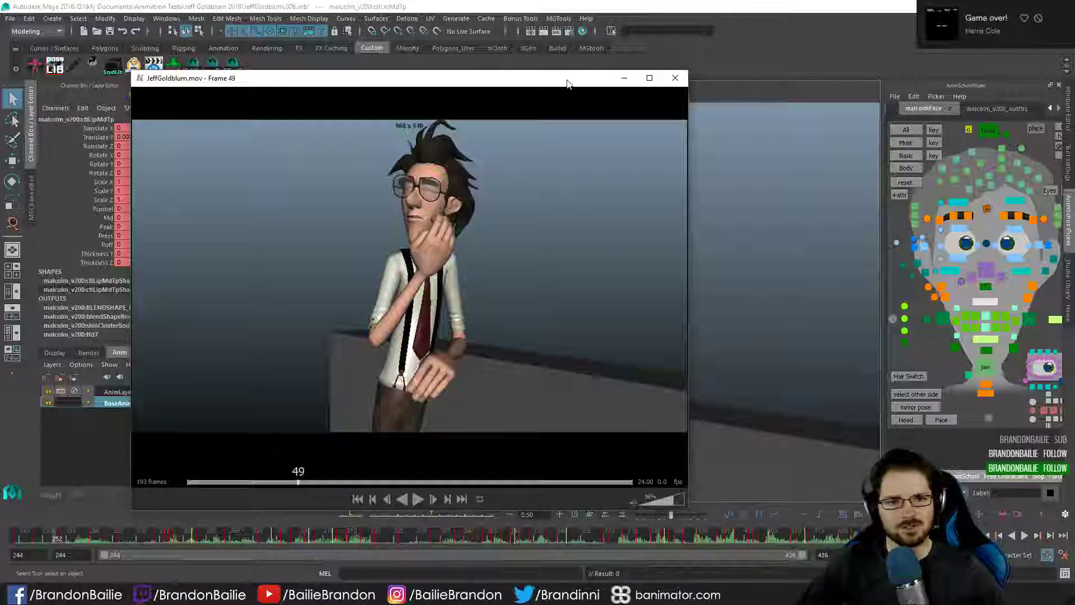
- Move the player window clear of the channel values and play the rest of the playblast
left_click_drag(567, 80, 631, 97)
key("space")
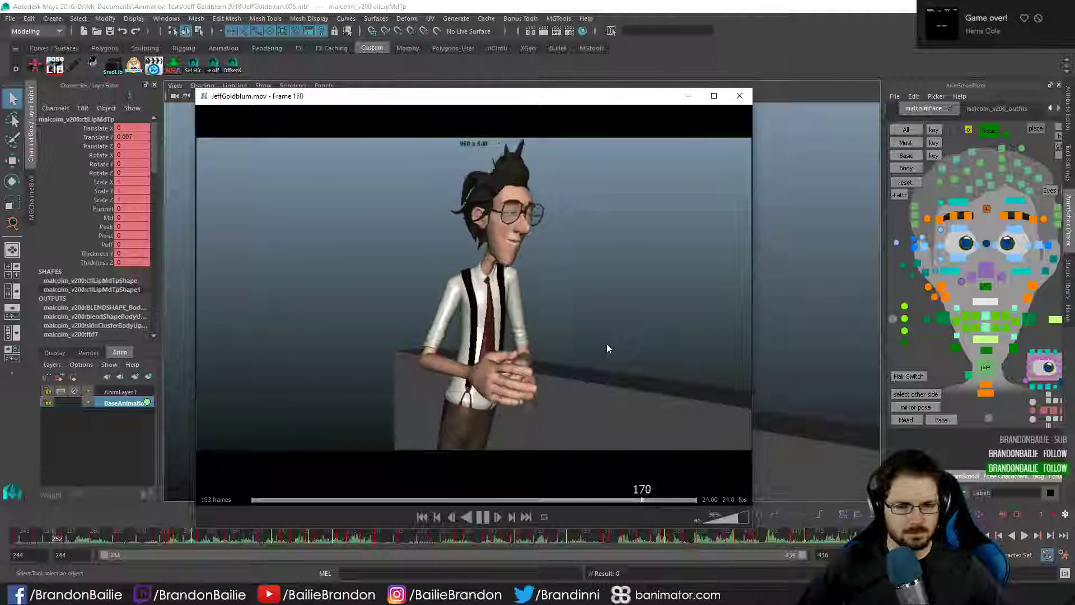
key("space")
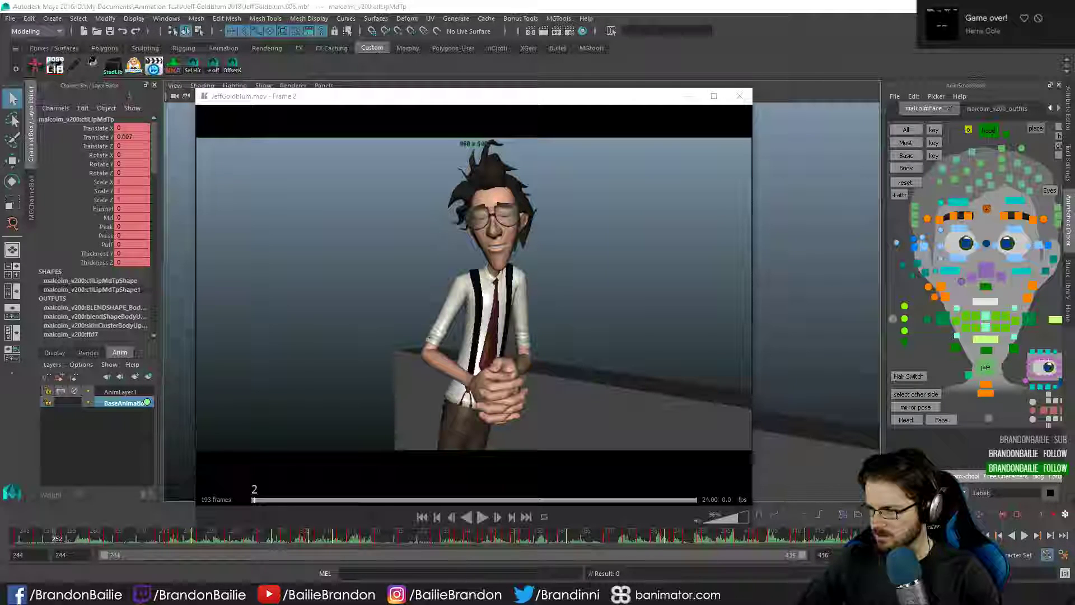
- Switch back to Maya, select both inner-brow controls, and play the shot from its first frame to review the brows
left_click(541, 4)
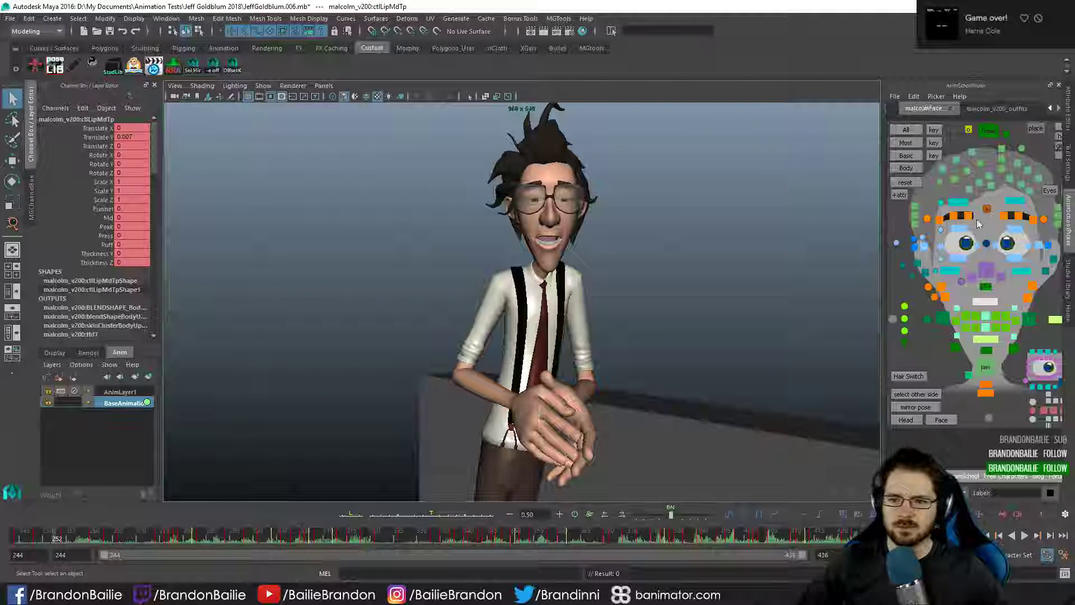
left_click(1004, 216)
left_click(17, 536)
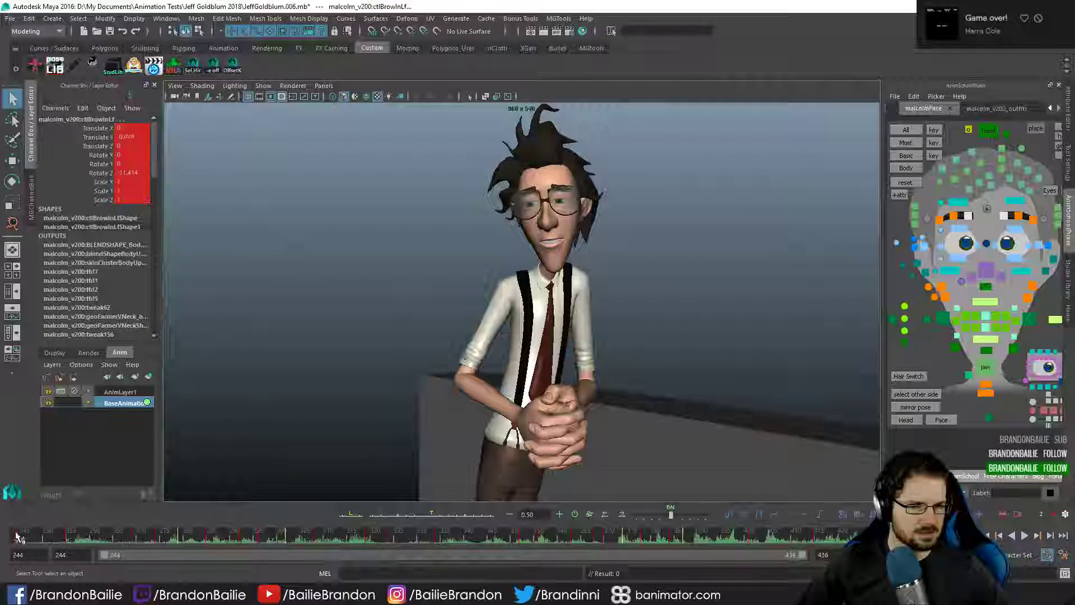
key("alt+v")
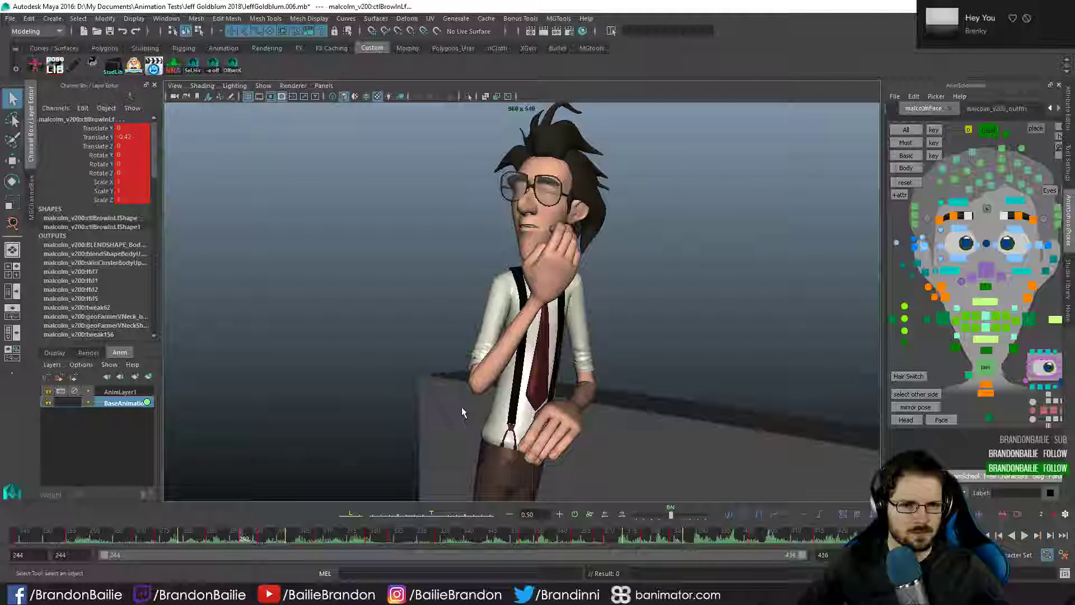
- Show only the Translate X curves of both inner-brow controls in the Graph Editor and frame them
key("space")
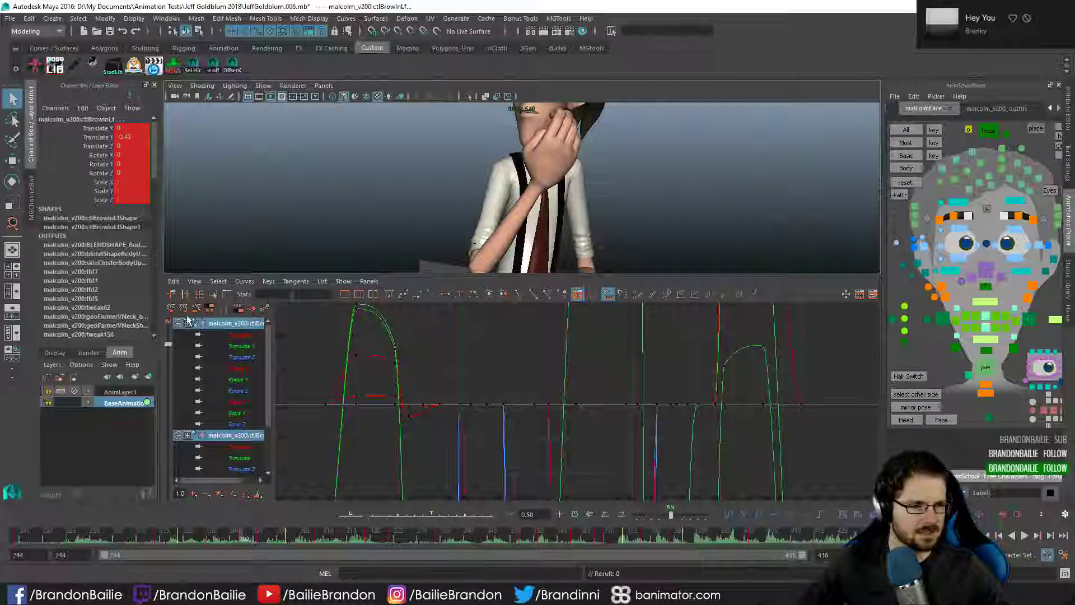
left_click(171, 308)
left_click(171, 308)
key("f")
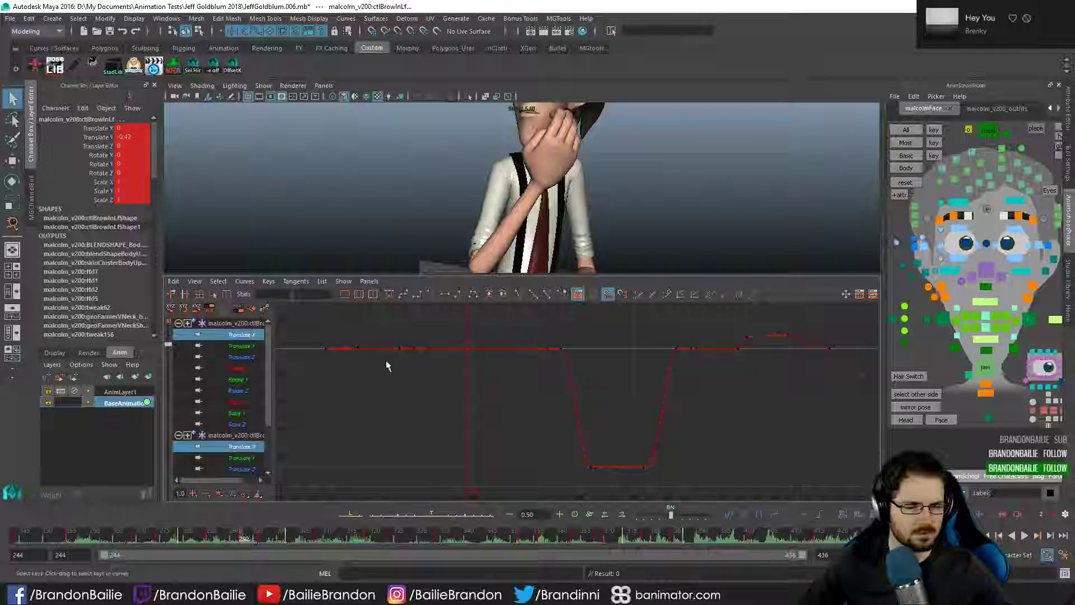
key("space")
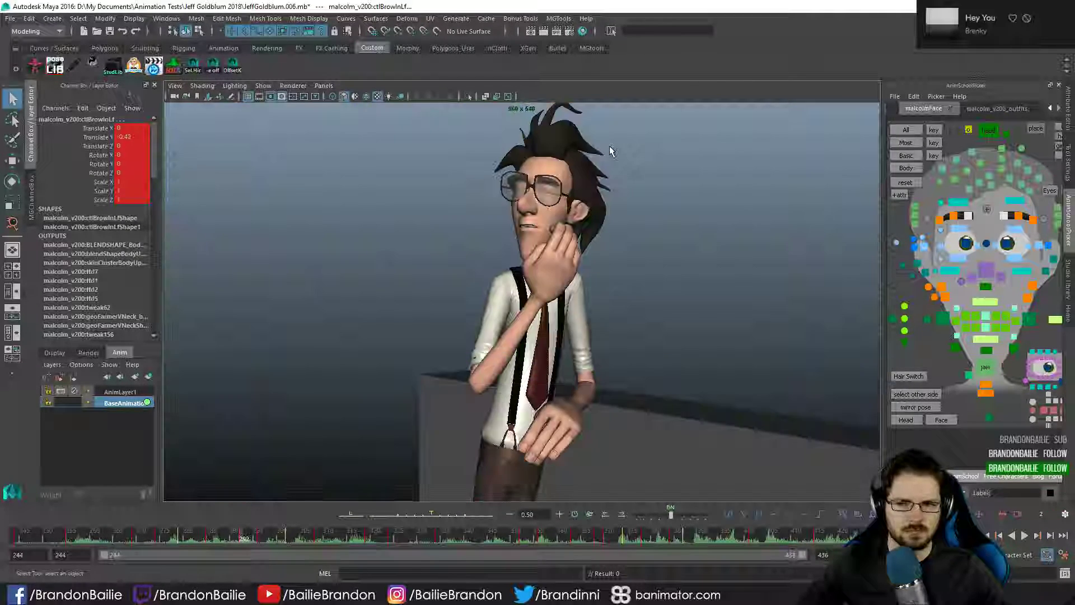
key("space")
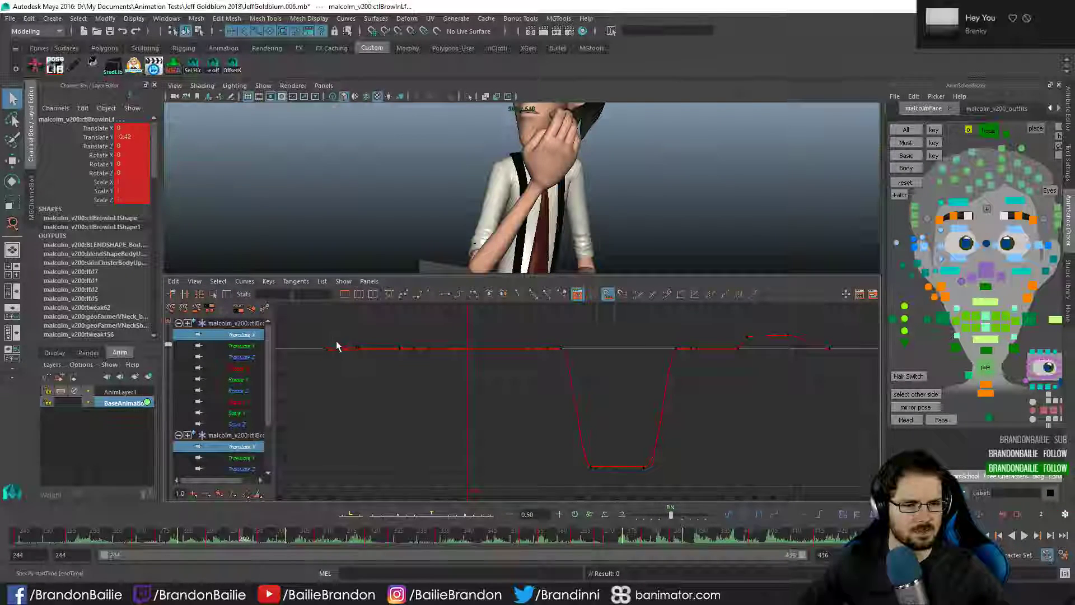
- Lower the opening group of Translate X keys on both inner-brow controls to about -0.415
left_click_drag(318, 330, 444, 374)
key("w")
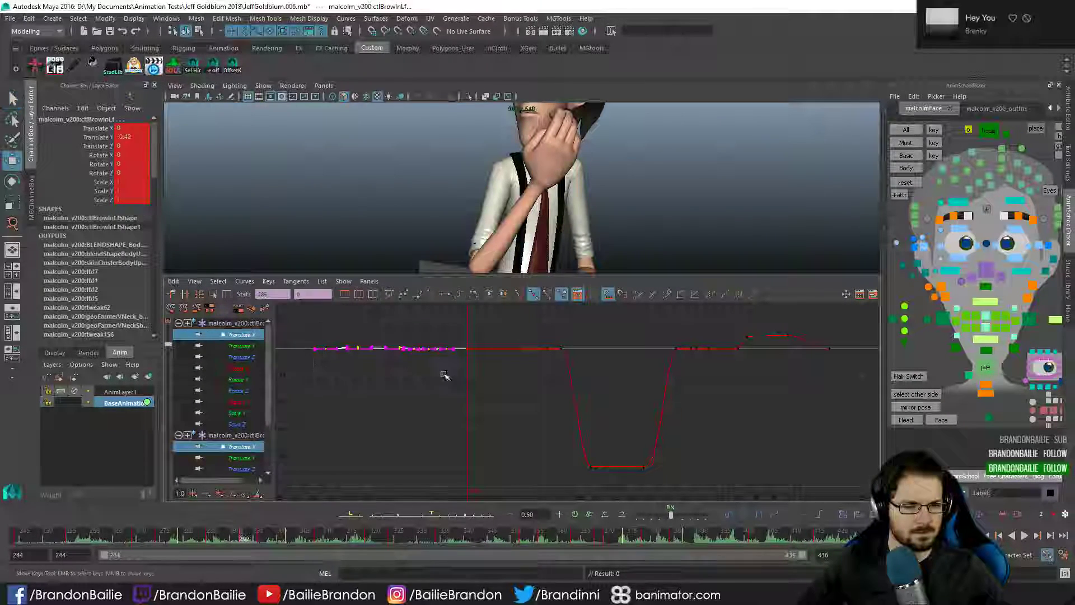
middle_click_drag(444, 374, 427, 437, "shift")
key("comma")
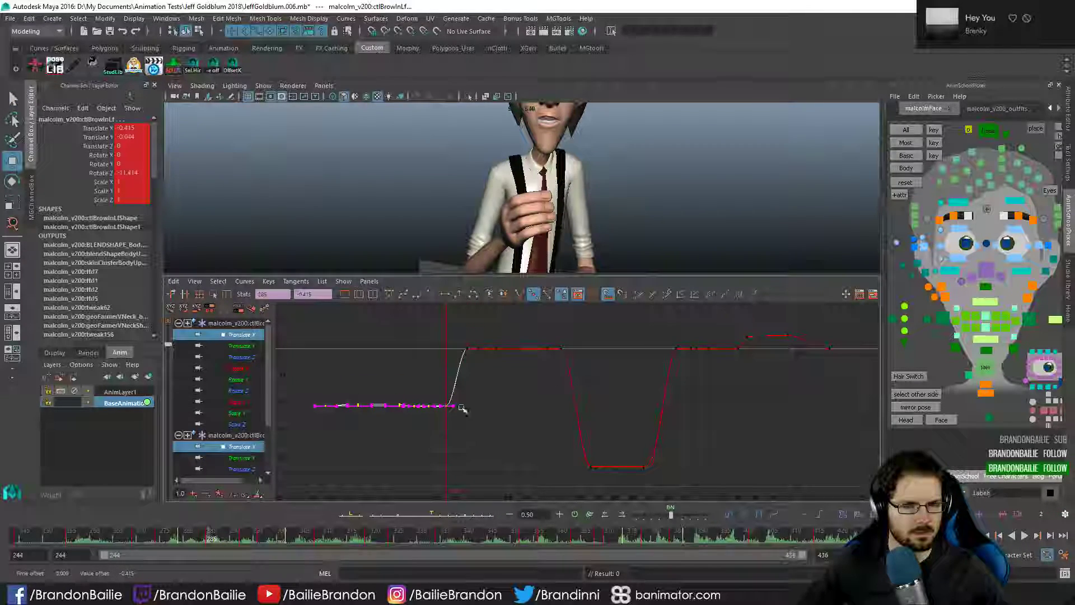
key("space")
key("space")
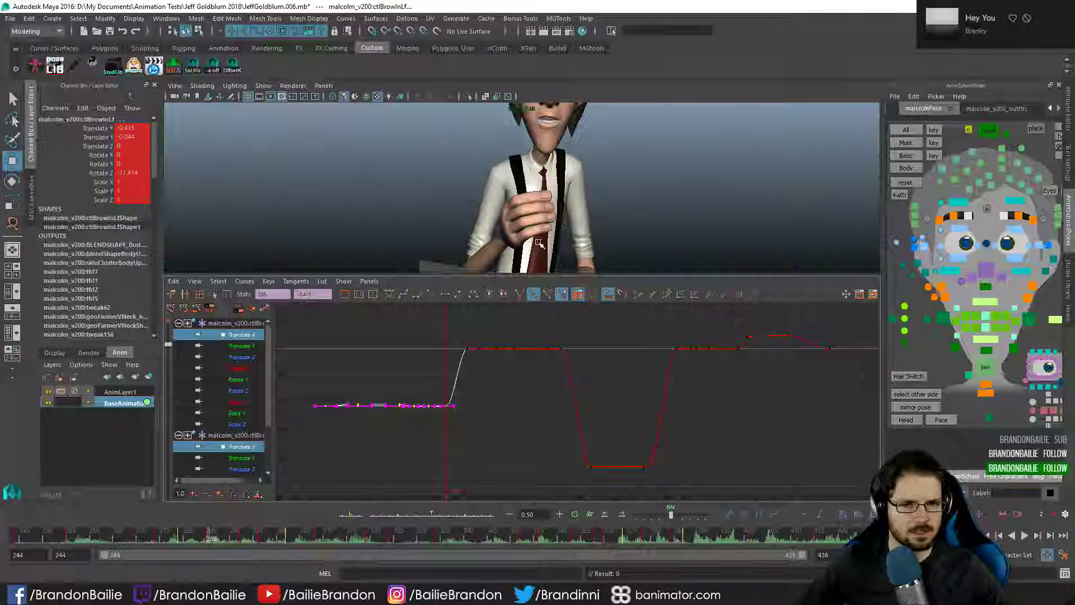
- Frame the face and lower the opening inner-brow Translate X keys further, roughly level with the dip in the middle of the curves
key("f")
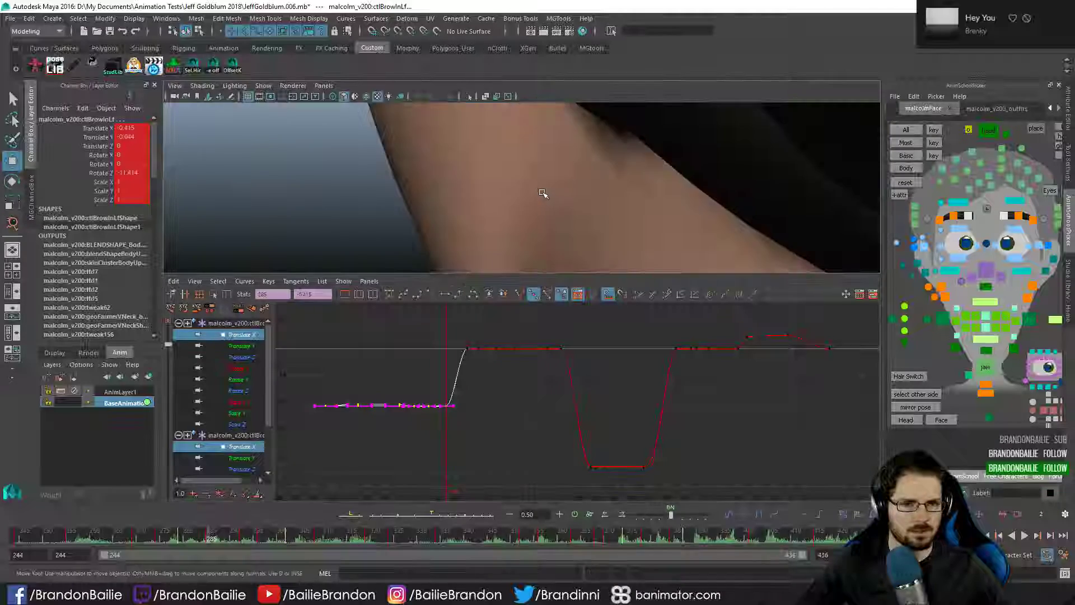
scroll(545, 195, "down", 5)
middle_click_drag(348, 417, 440, 497, "shift")
left_click(482, 452)
key("period")
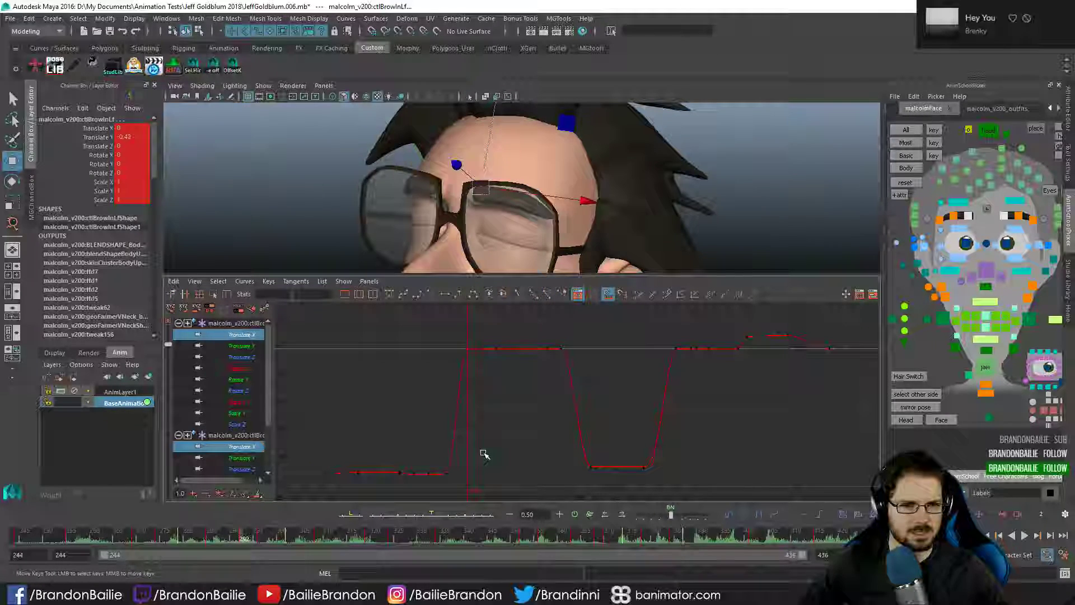
- Play the shot and step between the inner-brow keys to examine the brow poses up to the Translate X dip
key("comma")
key("period")
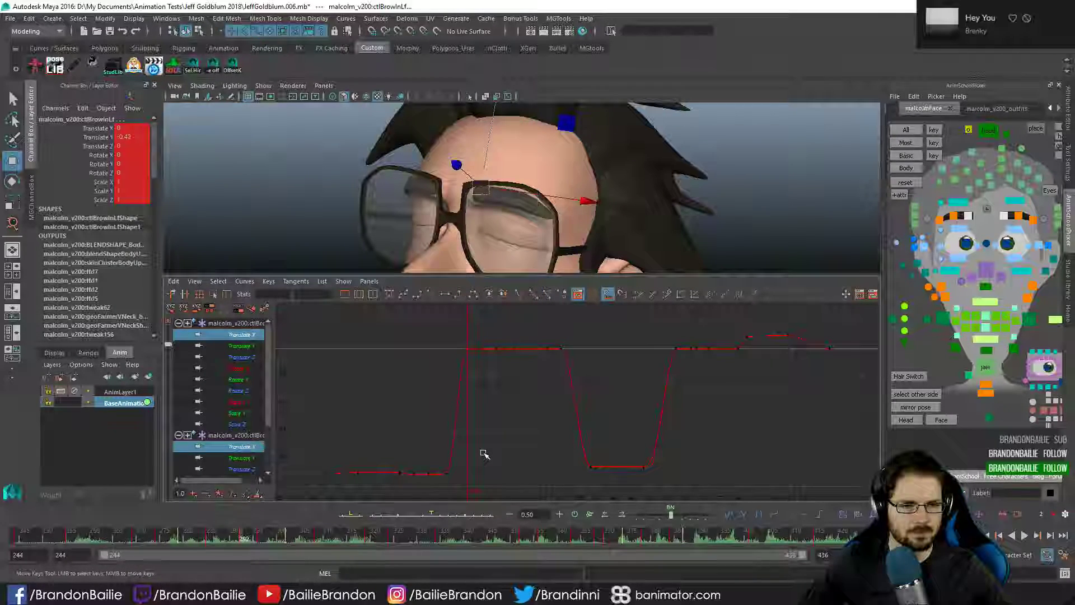
key("alt+v")
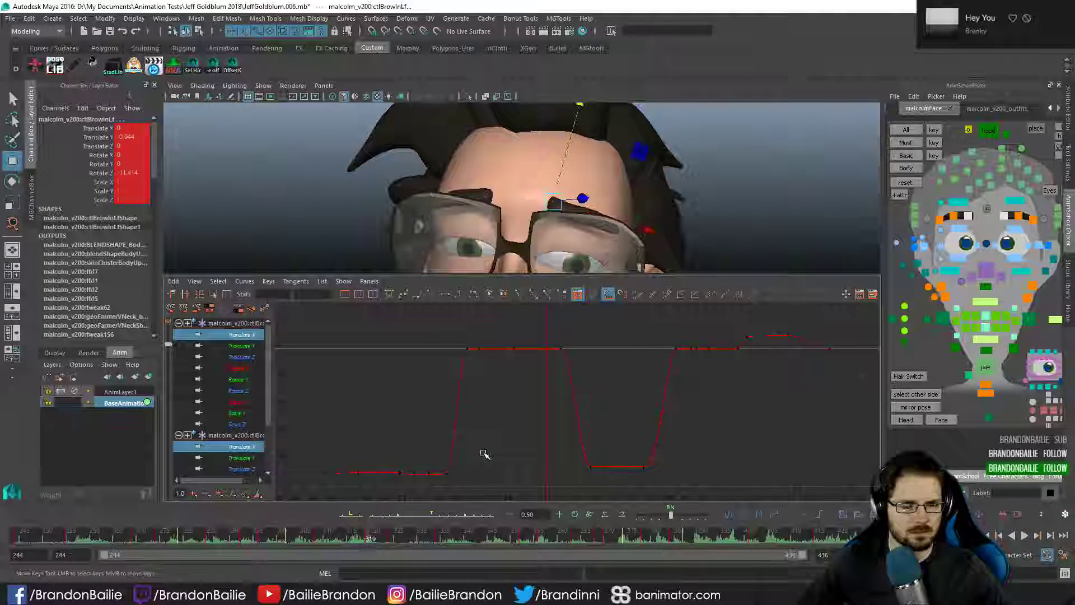
key("period")
key("period")
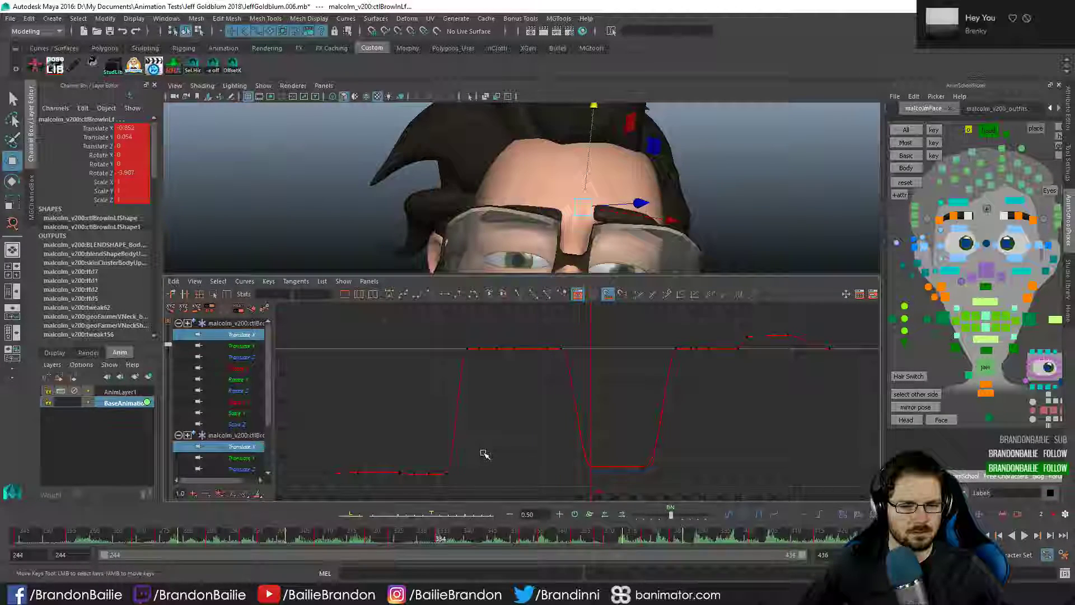
key("period")
key("comma")
key("comma")
- Lower the raised Translate X keys between the opening group and the dip to about -0.852, and return to the full camera view
left_click_drag(451, 336, 624, 395)
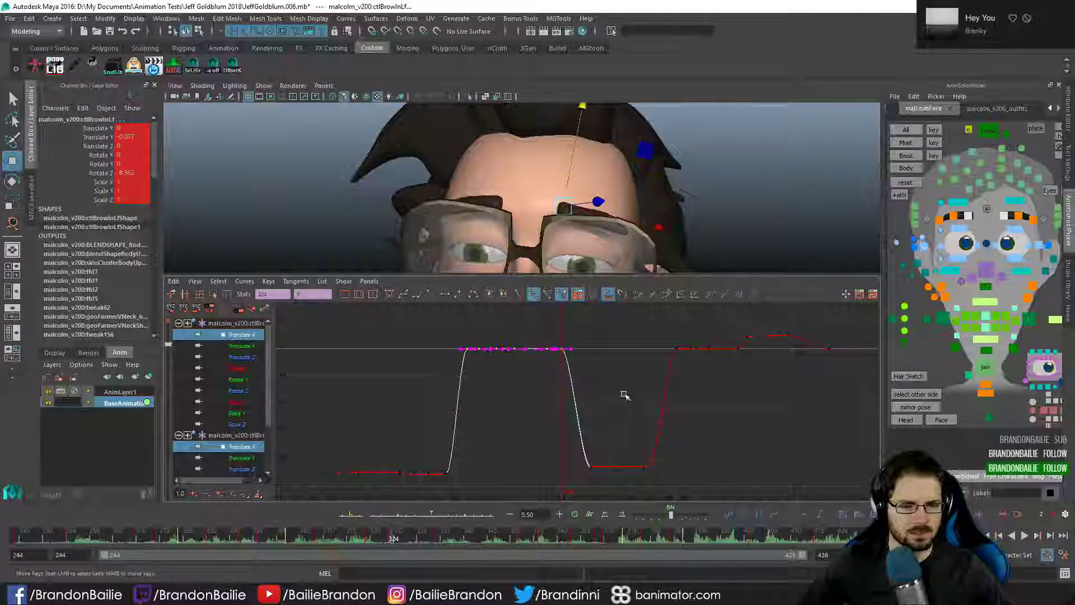
middle_click_drag(625, 396, 607, 492, "shift")
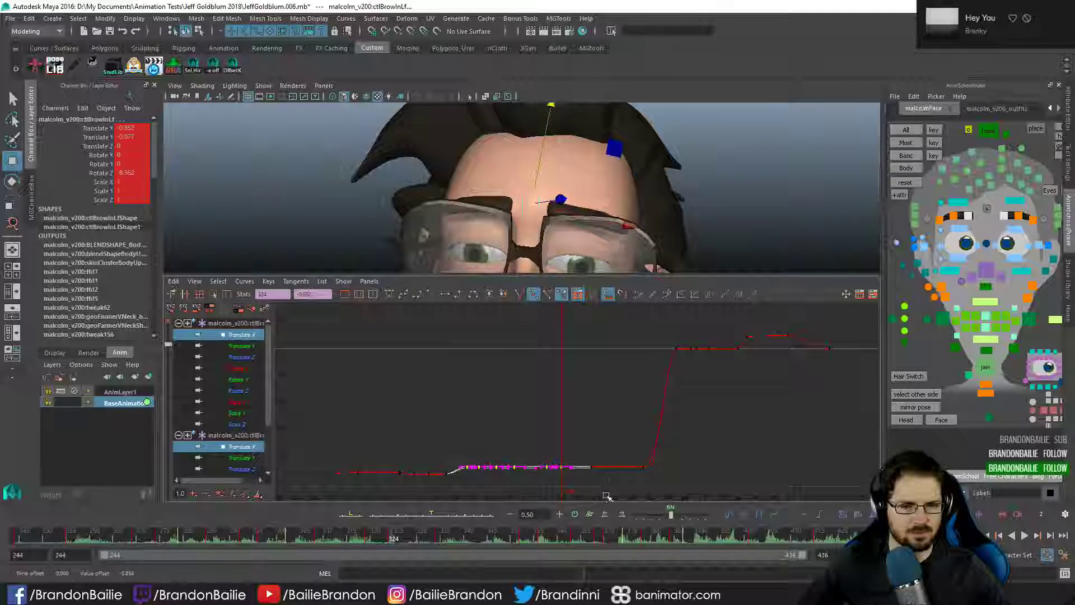
left_click(586, 438)
key("space")
key("q")
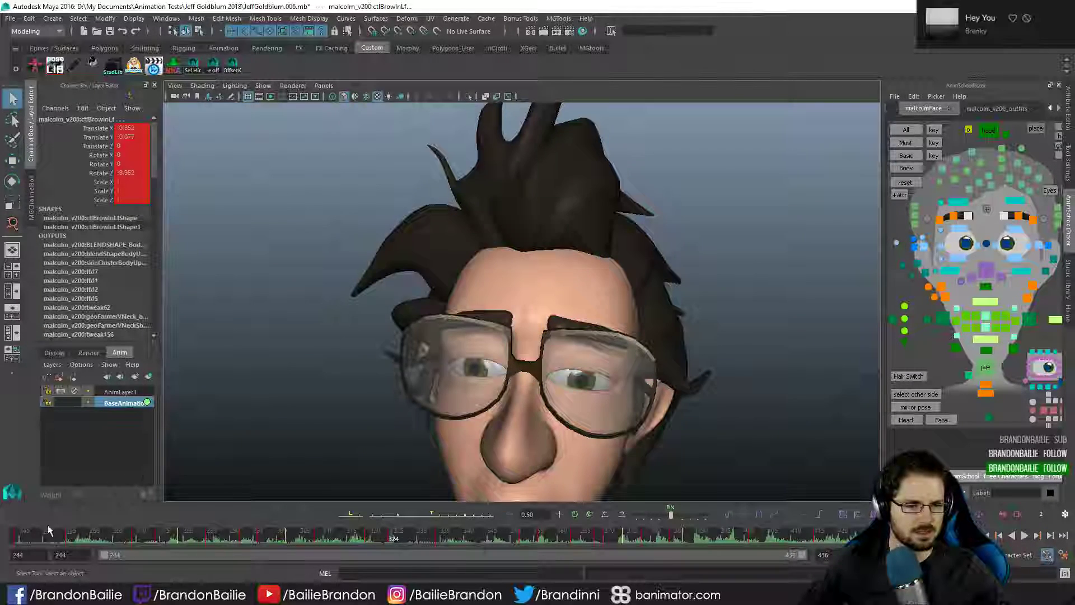
- Play through the shot, then set the inner brow controls' Translate X keys from around frame 319 through the low stretch to 0
left_click(17, 536)
key("space")
key("alt+v")
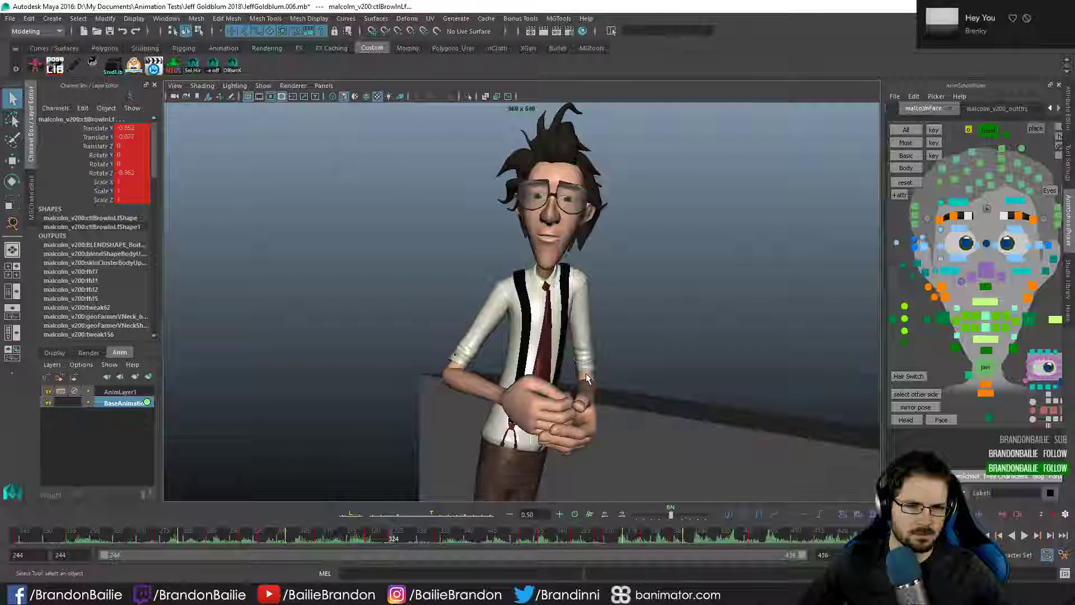
key("alt+v")
key("comma")
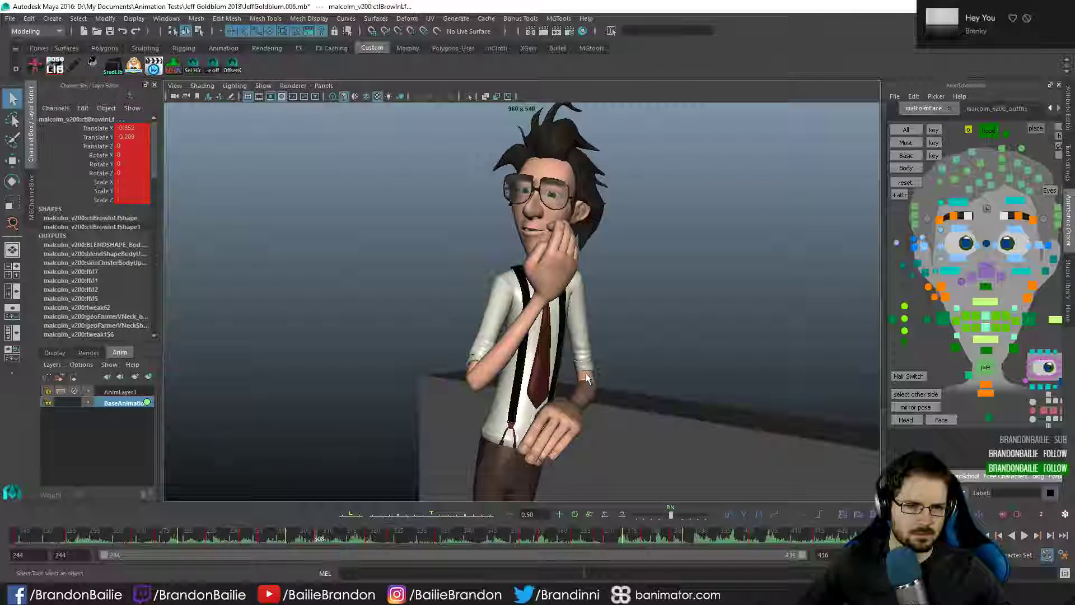
key("space")
key("period")
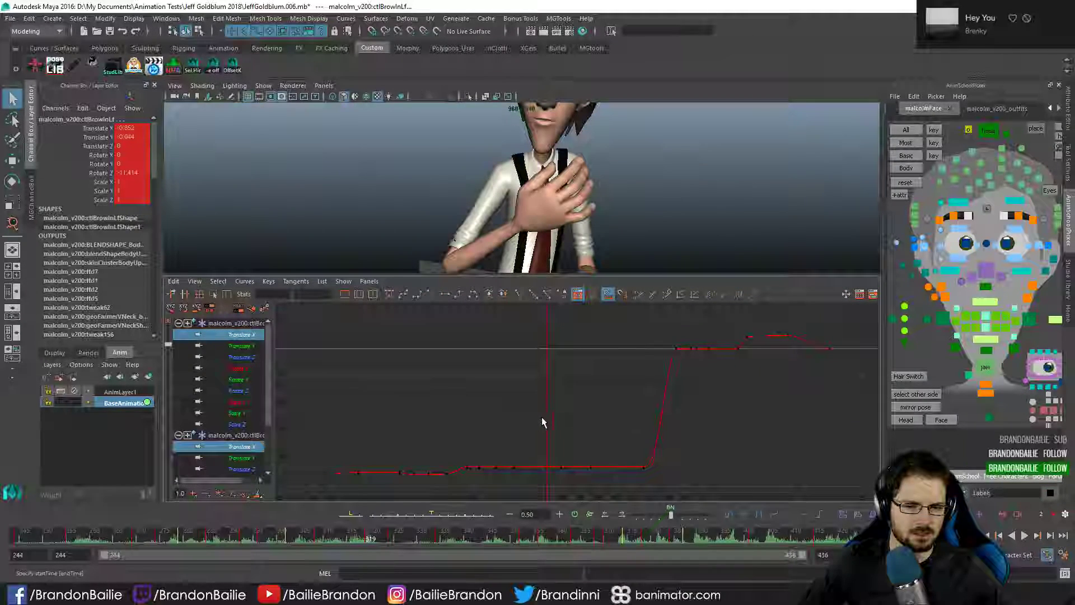
left_click_drag(542, 422, 683, 482)
key("w")
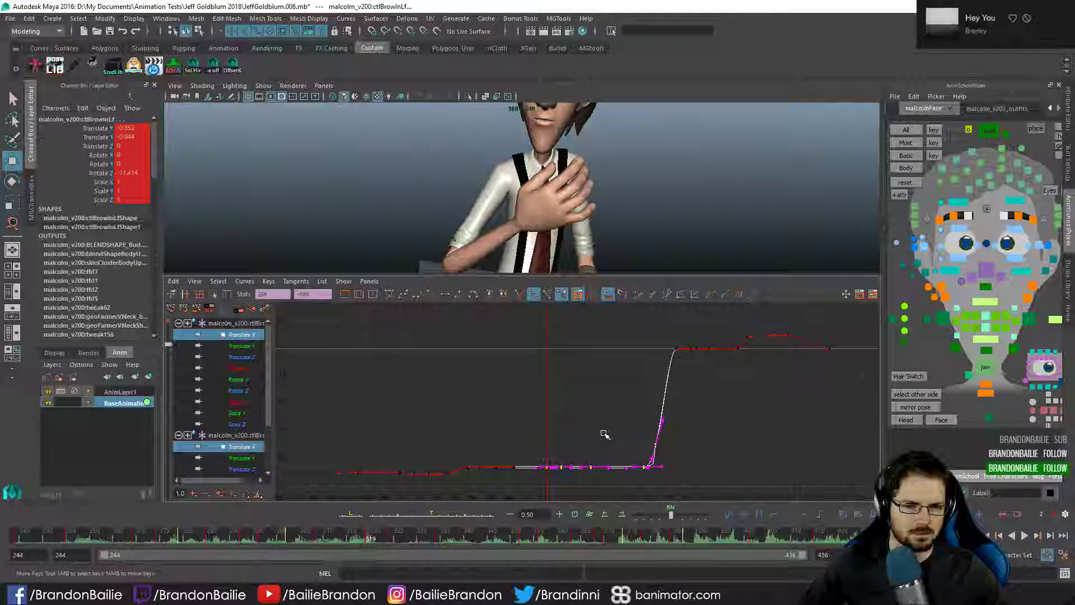
type("0")
key("Return")
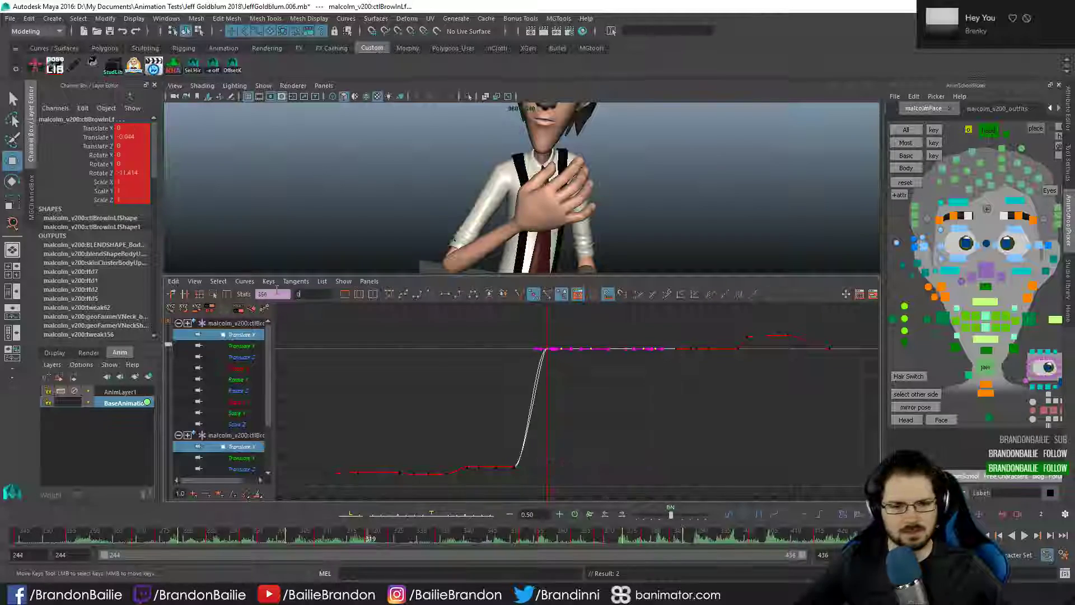
key("q")
key("space")
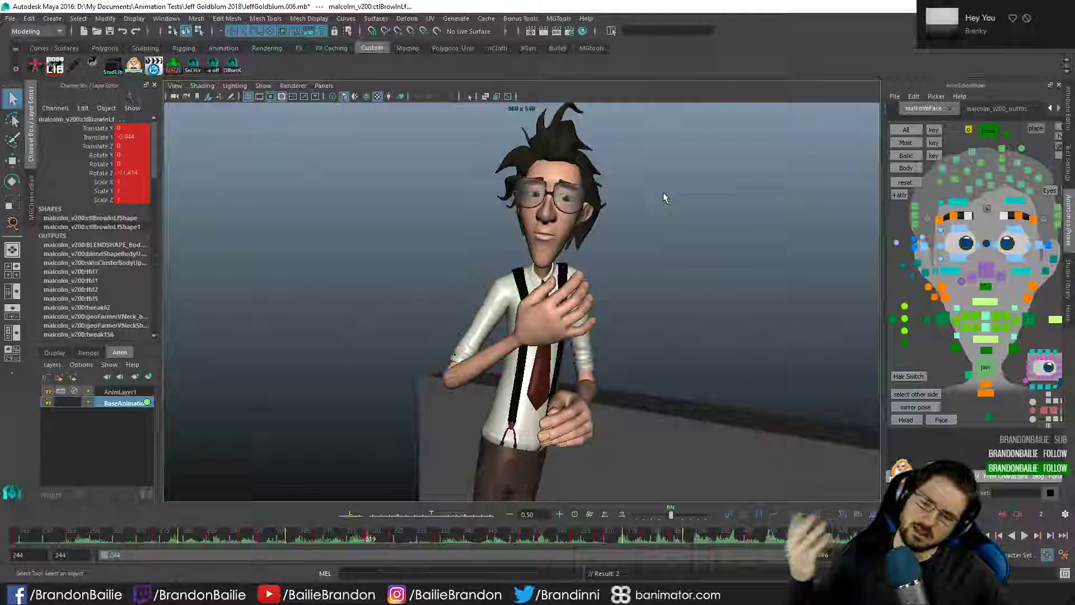
- Play back and scrub the frames around 305 to 313 to check the brow motion
key("comma")
key("period")
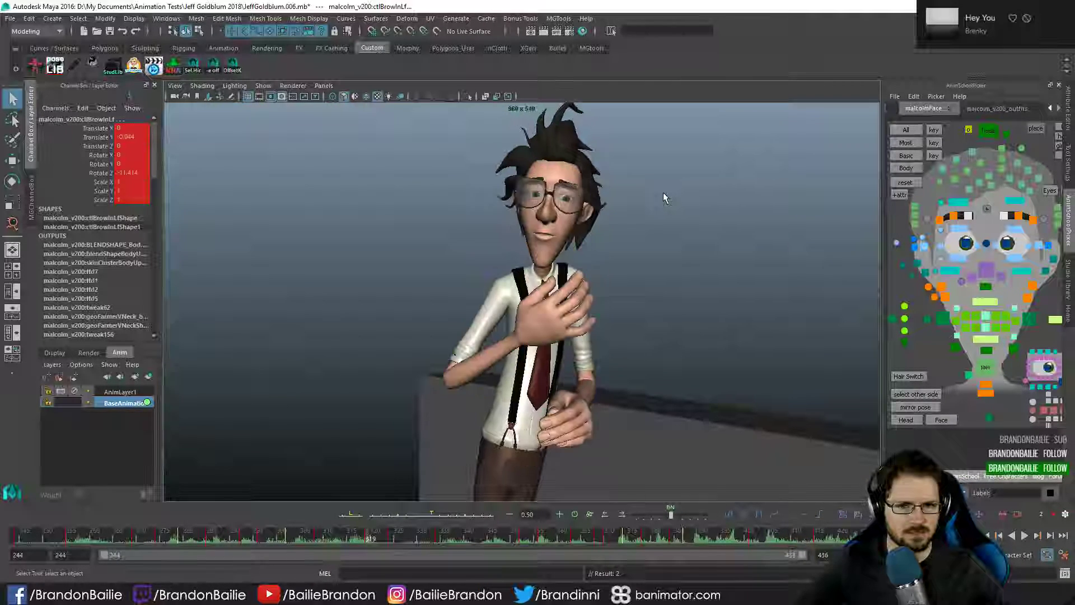
key("alt+v")
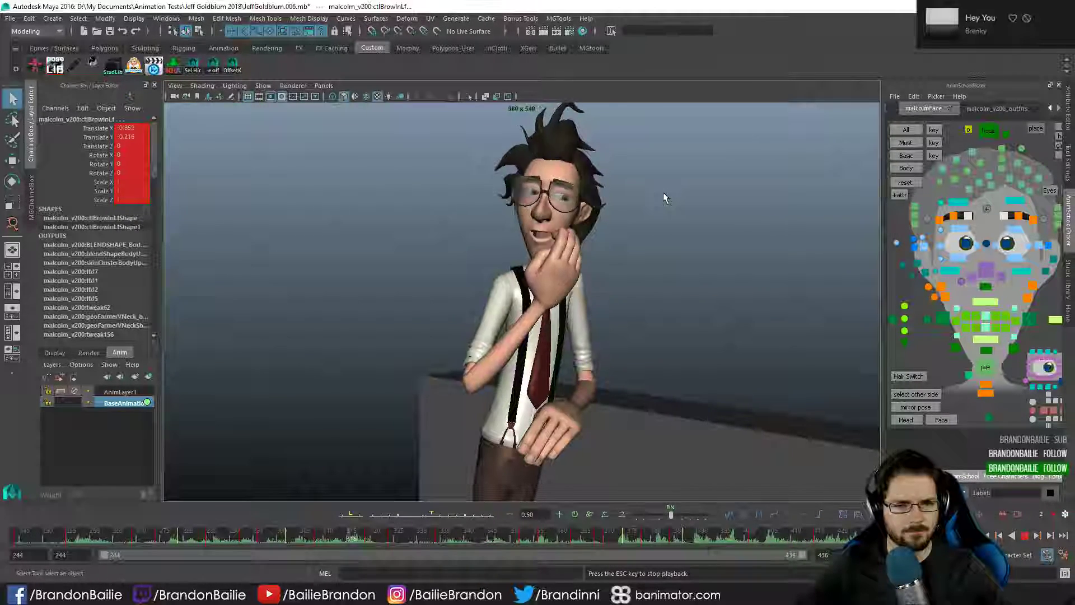
left_click(317, 539)
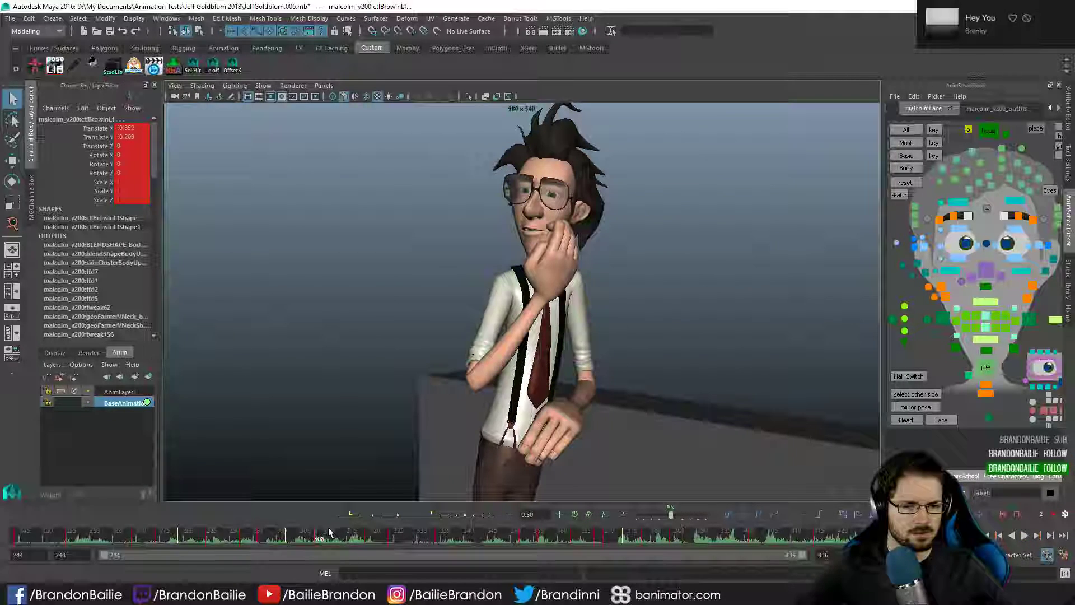
mouse_move(318, 539)
left_mouse_down()
mouse_move(364, 549)
mouse_move(301, 549)
mouse_move(338, 542)
left_mouse_up()
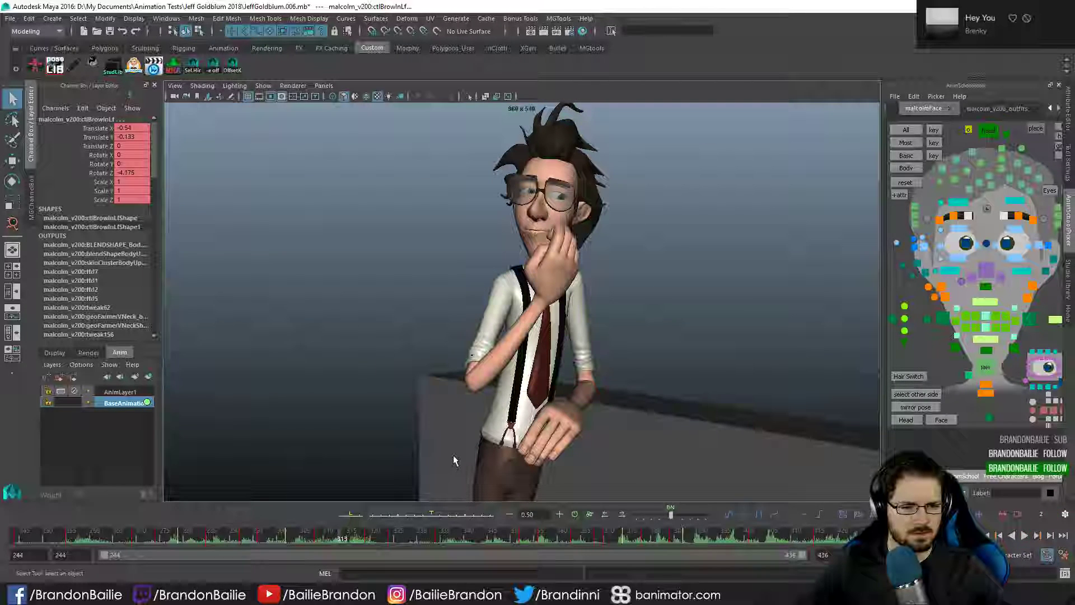
key("alt+comma")
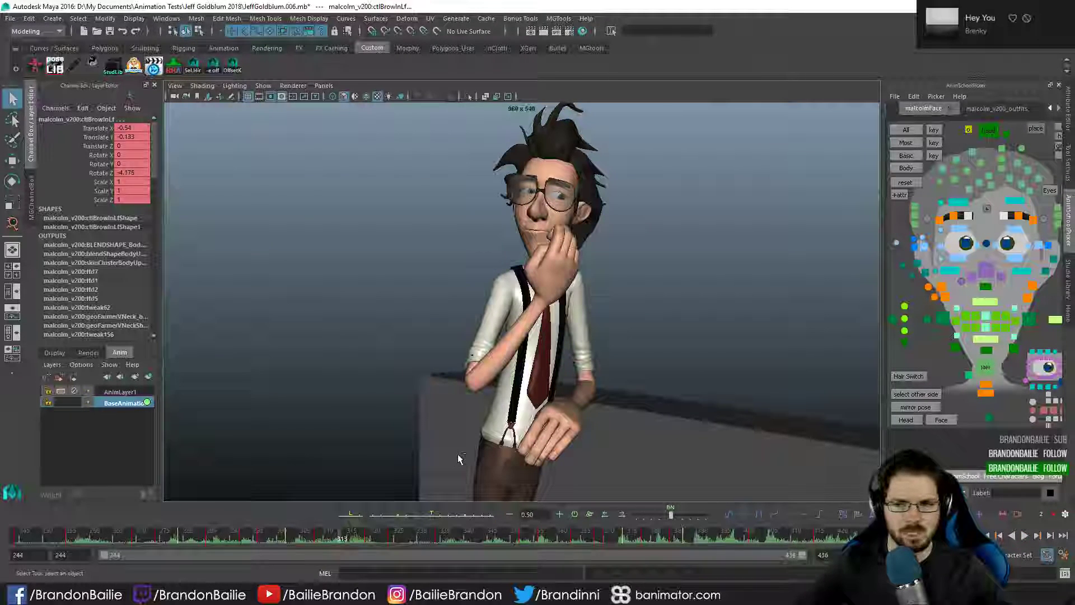
- Select all the brow controls and set a key on them at frame 317
left_click(987, 210)
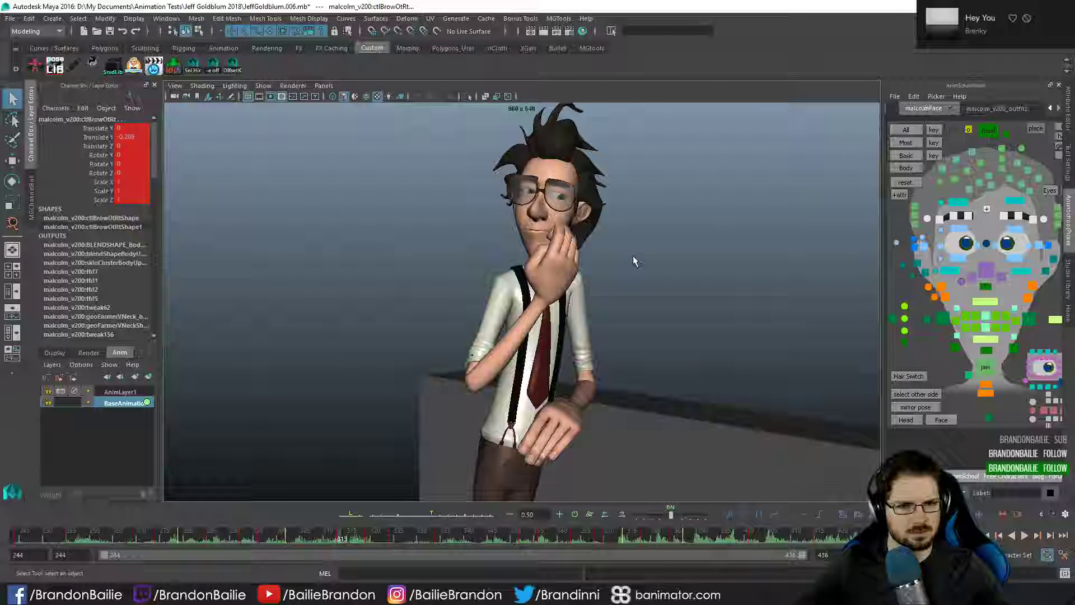
key("alt+period")
key("alt+period")
key("alt+period")
key("alt+period")
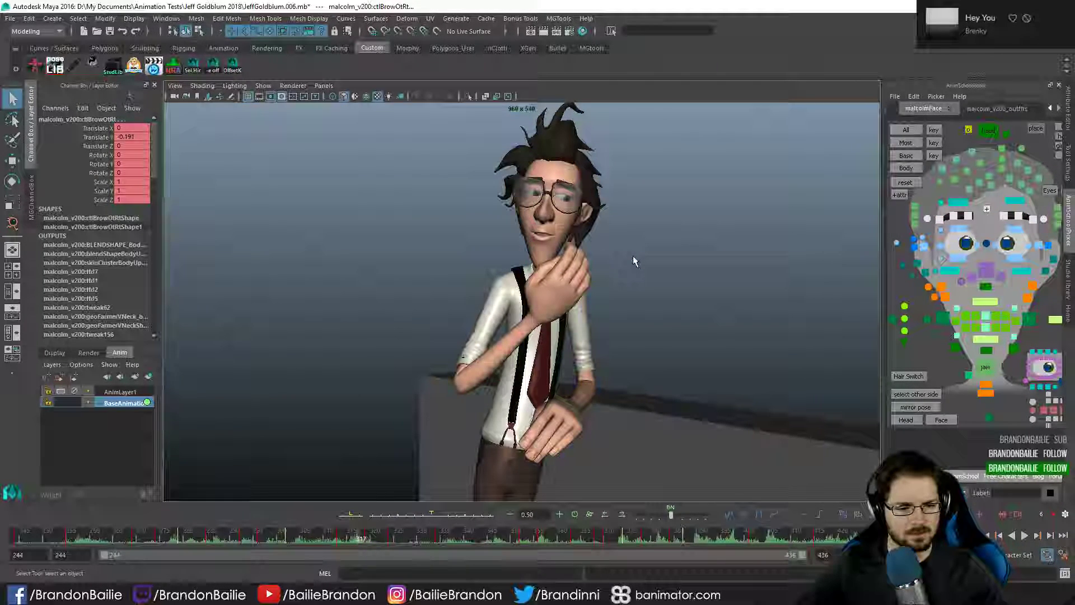
key("s")
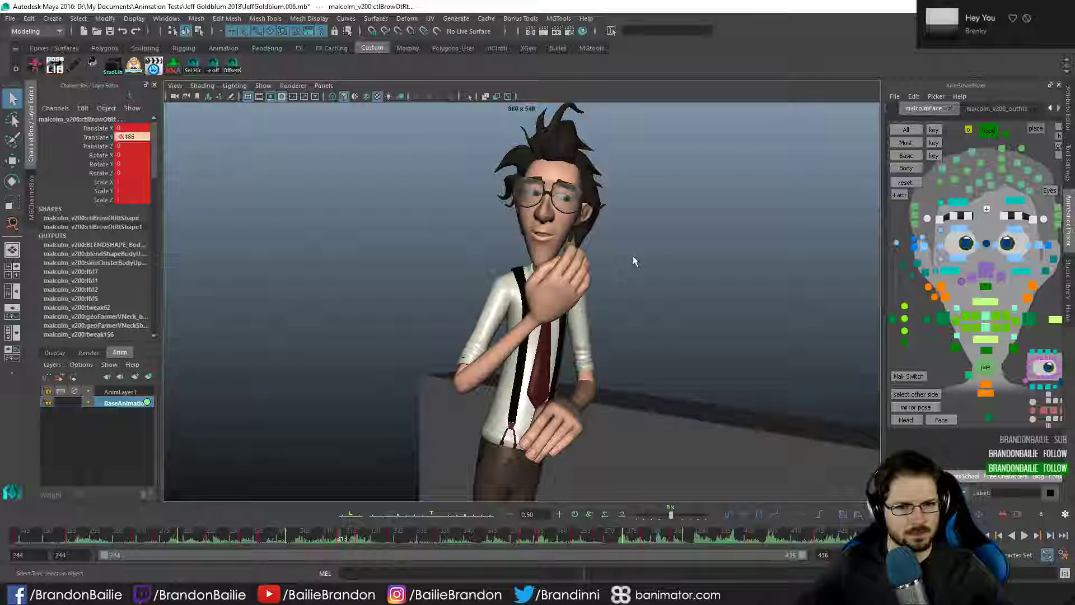
- Key all the brow controls at frame 324 and compare the pose with the previous key
key("alt+period")
key("alt+period")
key("alt+period")
key("alt+period")
key("alt+period")
key("alt+period")
key("alt+period")
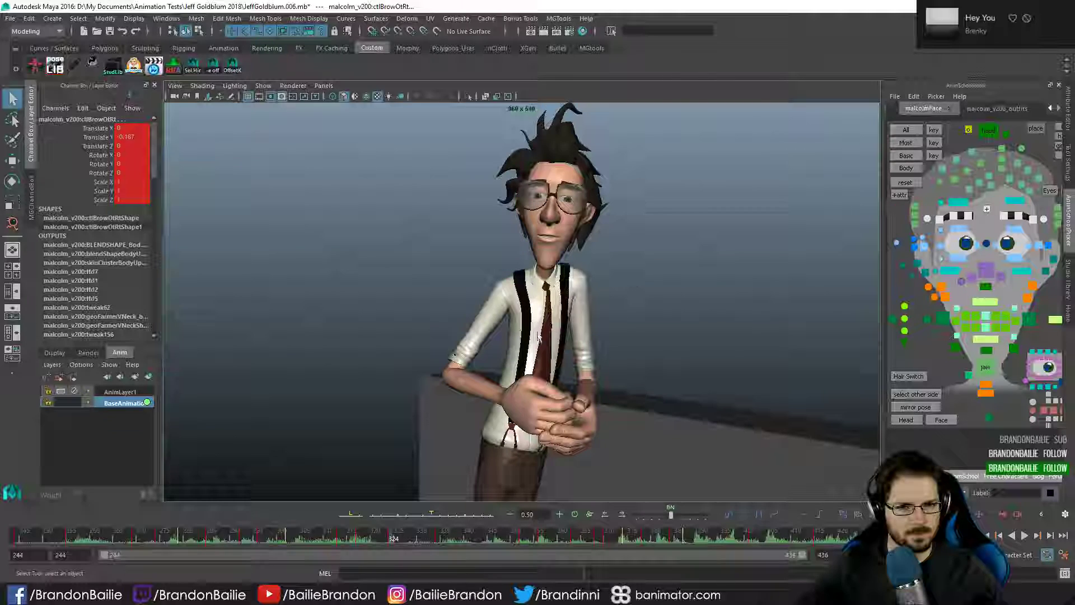
key("s")
key("comma")
key("period")
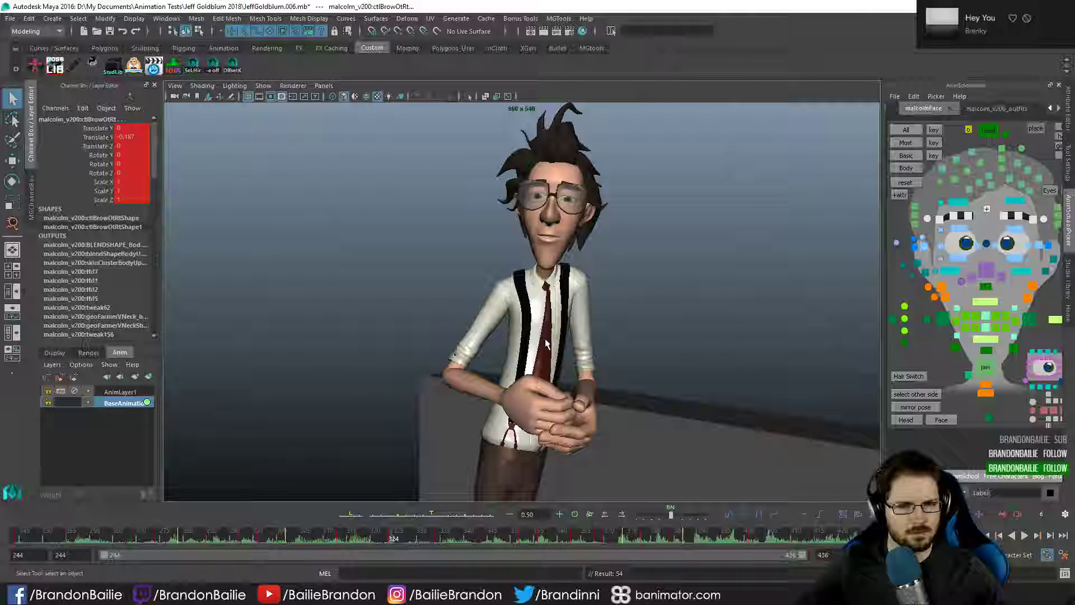
- Step through the frames from around 303 past 324 to examine the brow movement as the character turns
key("comma")
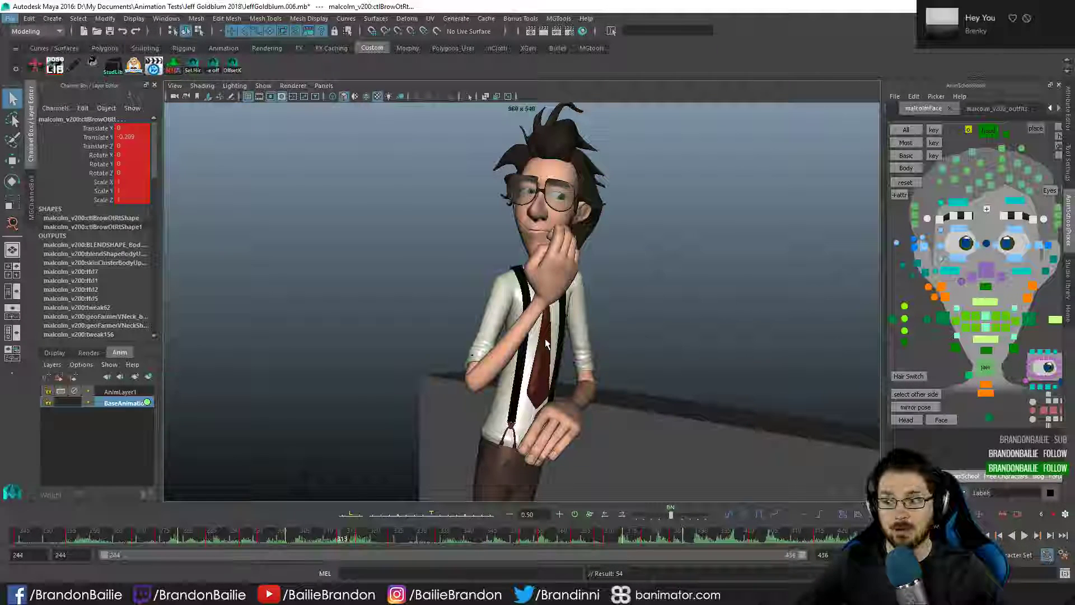
key("alt+period")
key("alt+period")
key("alt+period")
key("alt+period")
key("alt+period")
key("alt+period")
key("alt+period")
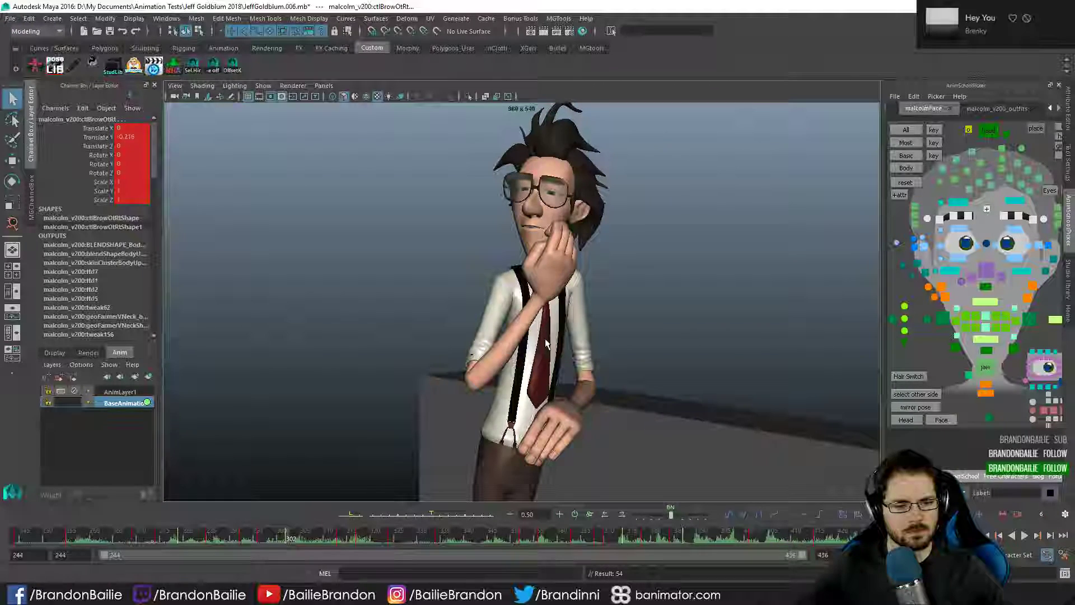
key("alt+period")
key("alt+period")
key("alt+period")
key("alt+period")
key("alt+period")
key("alt+period")
key("alt+period")
key("alt+period")
key("alt+period")
key("alt+period")
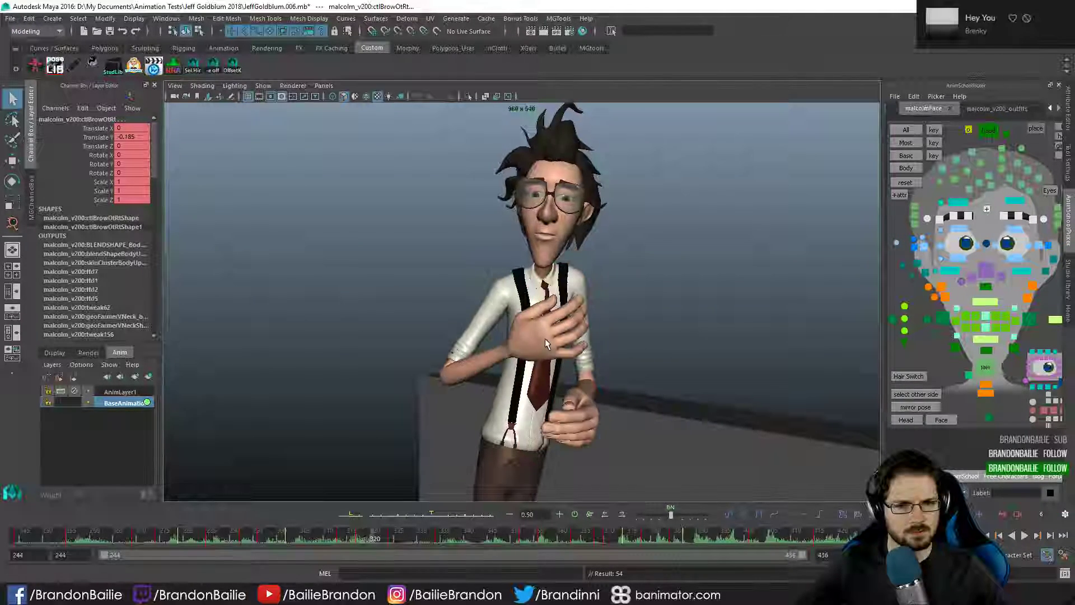
key("alt+period")
key("alt+period")
key("alt+period")
key("alt+period")
key("alt+period")
key("alt+period")
key("alt+period")
key("alt+period")
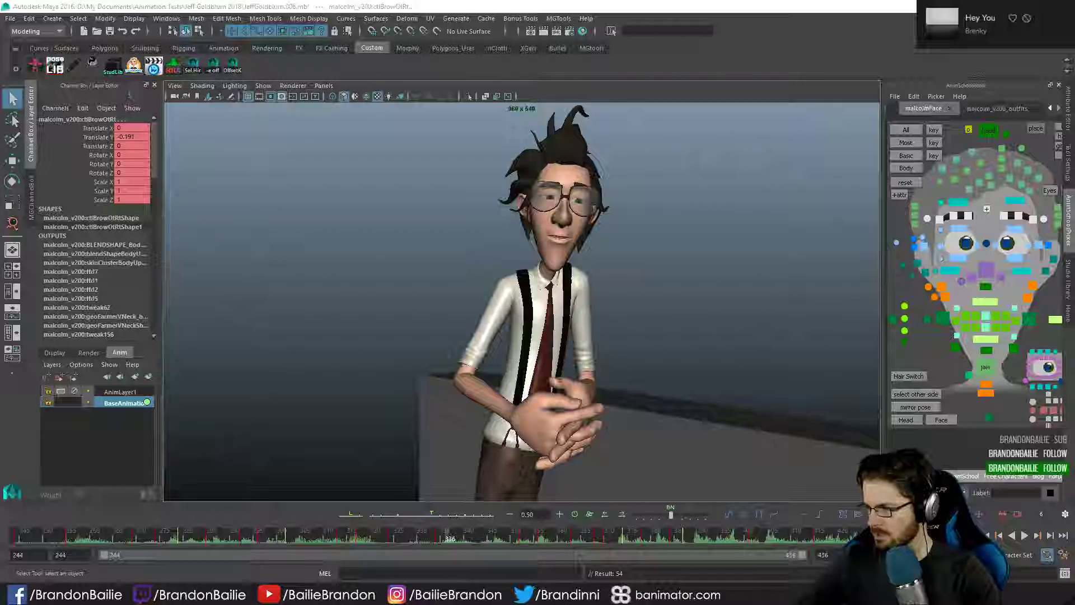
- Clear the brow selection, switch the character picker to malcolmBody and select the left arm IK constraint locator
left_click_drag(1074, 93, 1074, 216)
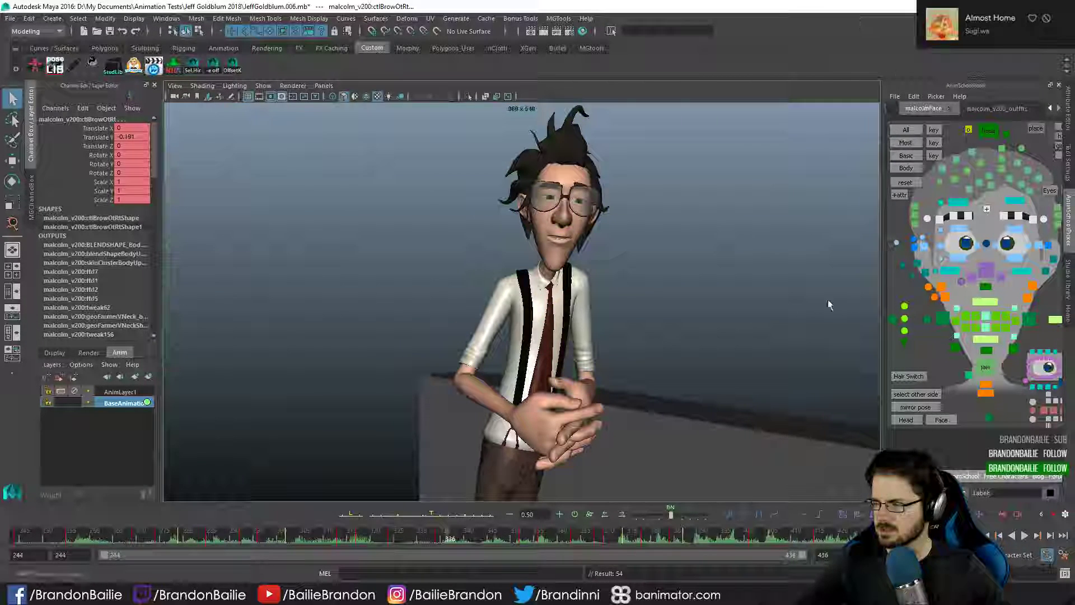
left_click(1043, 308)
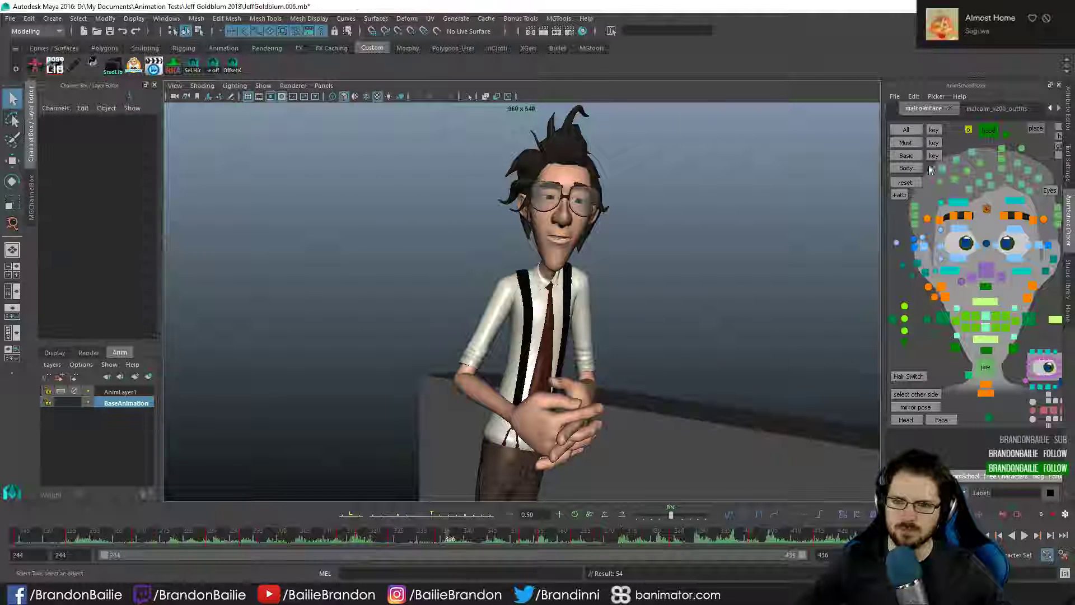
scroll(913, 110, "up", 1)
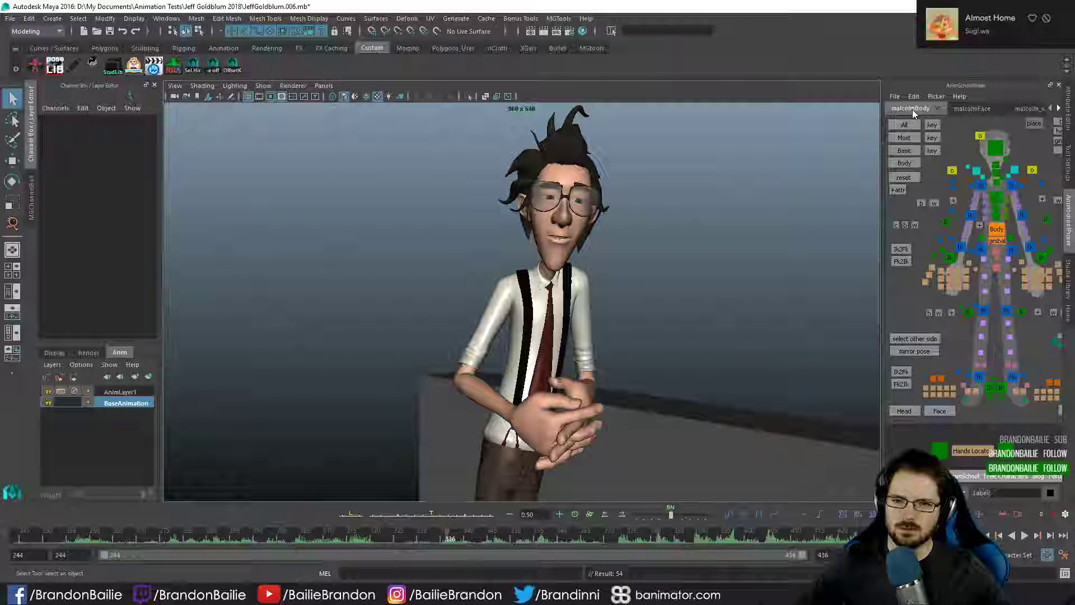
scroll(1002, 348, "down", 1)
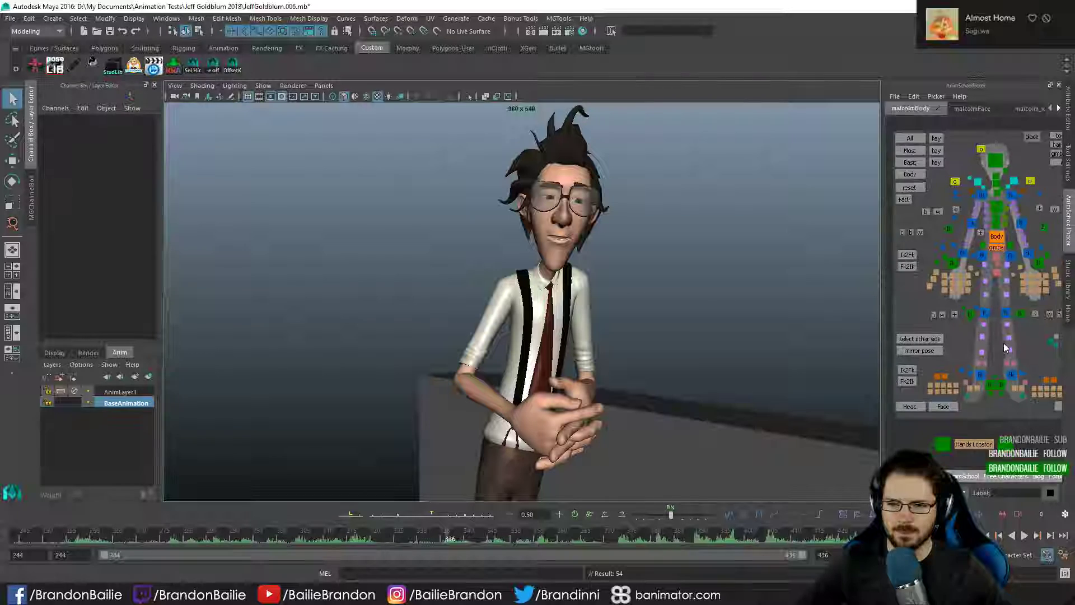
middle_click_drag(1020, 337, 1012, 331, "alt")
left_click(995, 436)
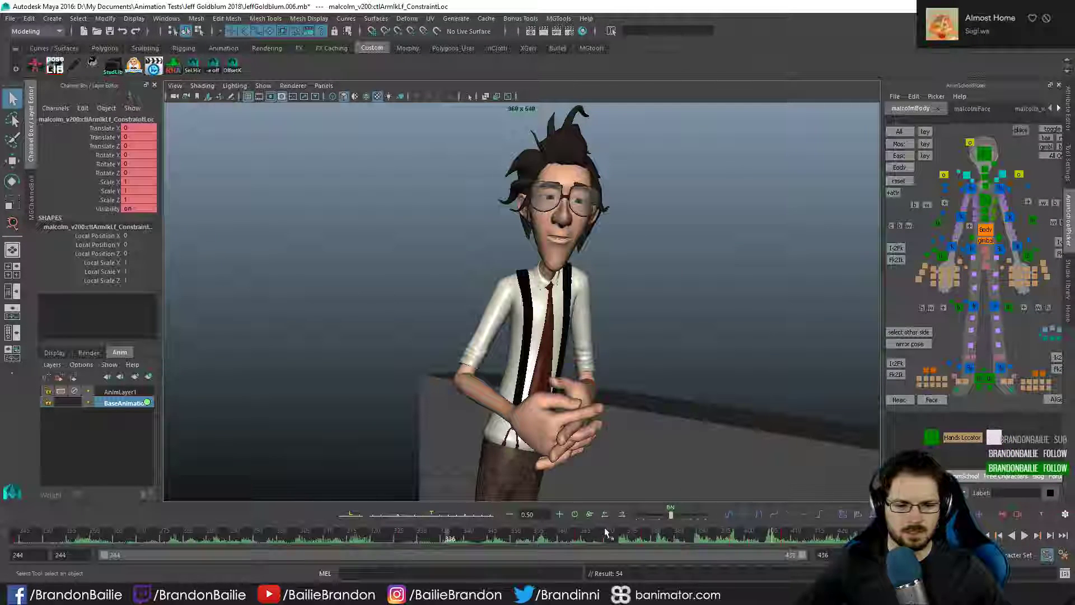
- Review the hands in the JeffGoldblum.mov playblast around frames 154 to 173, then return to the Maya scene
key("alt+v")
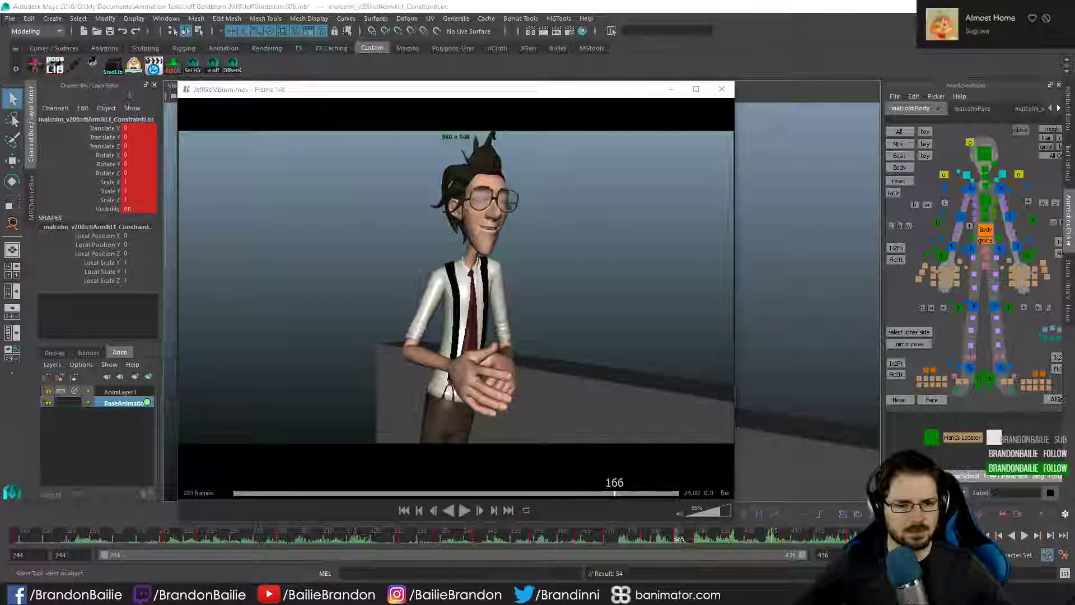
left_click(571, 492)
mouse_move(571, 491)
left_mouse_down()
mouse_move(533, 488)
mouse_move(610, 488)
mouse_move(575, 486)
left_mouse_up()
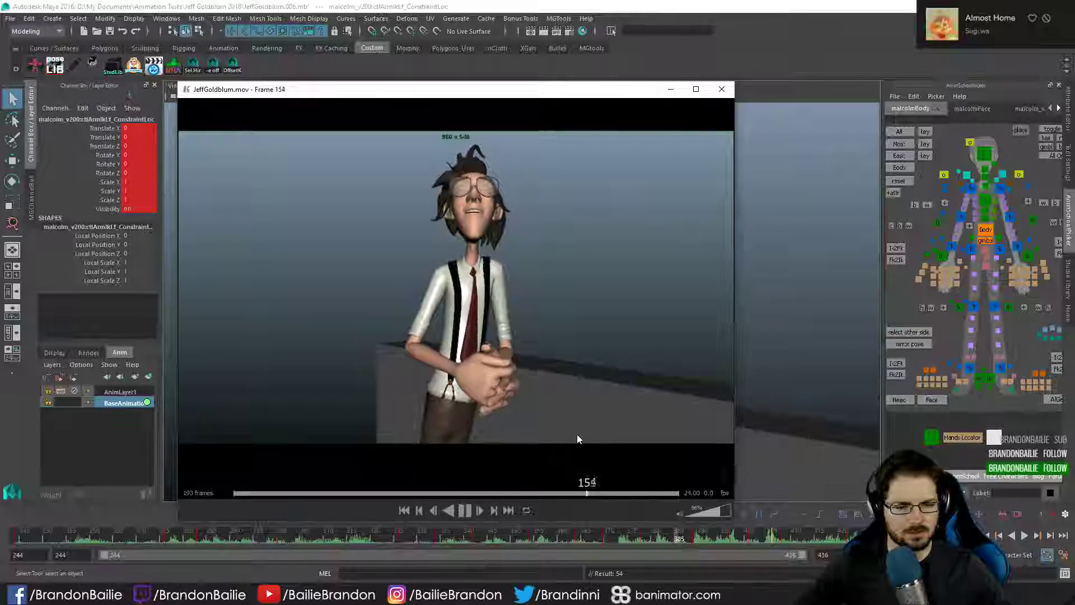
left_click(678, 513)
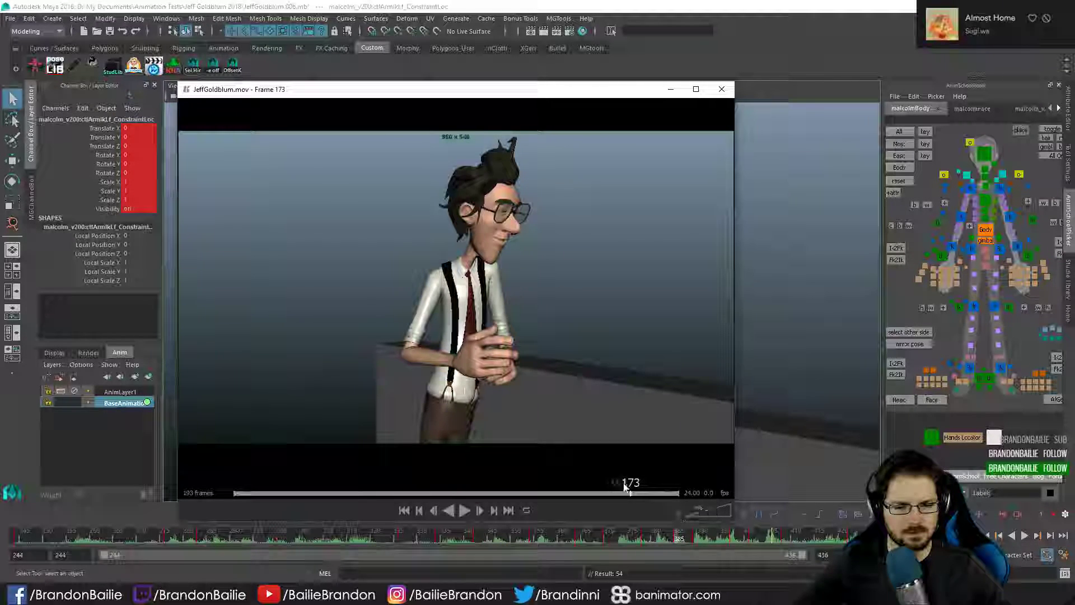
left_click_drag(629, 491, 596, 494)
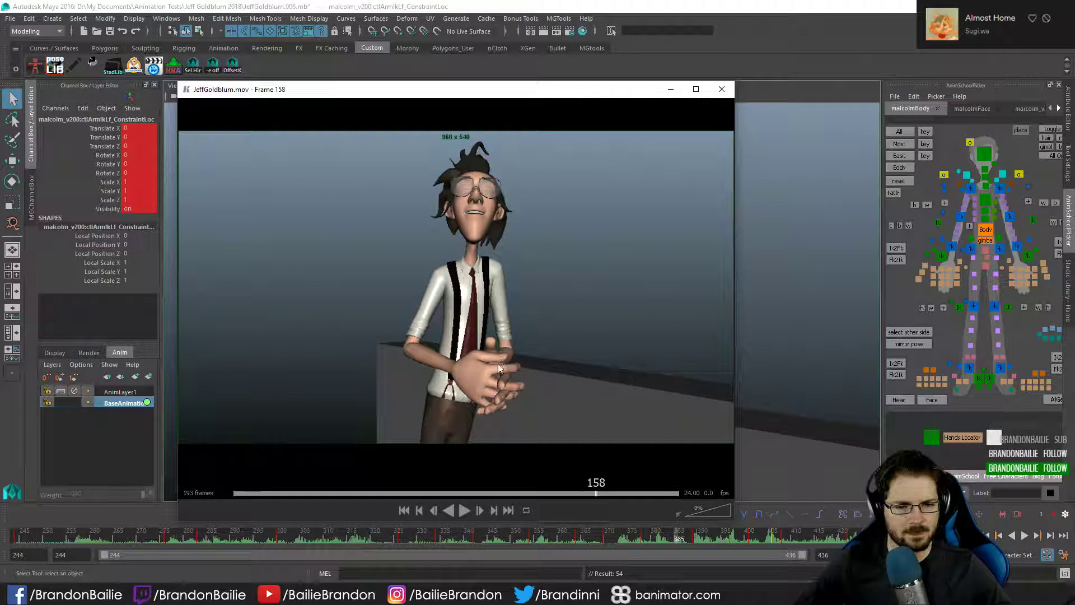
left_click(697, 24)
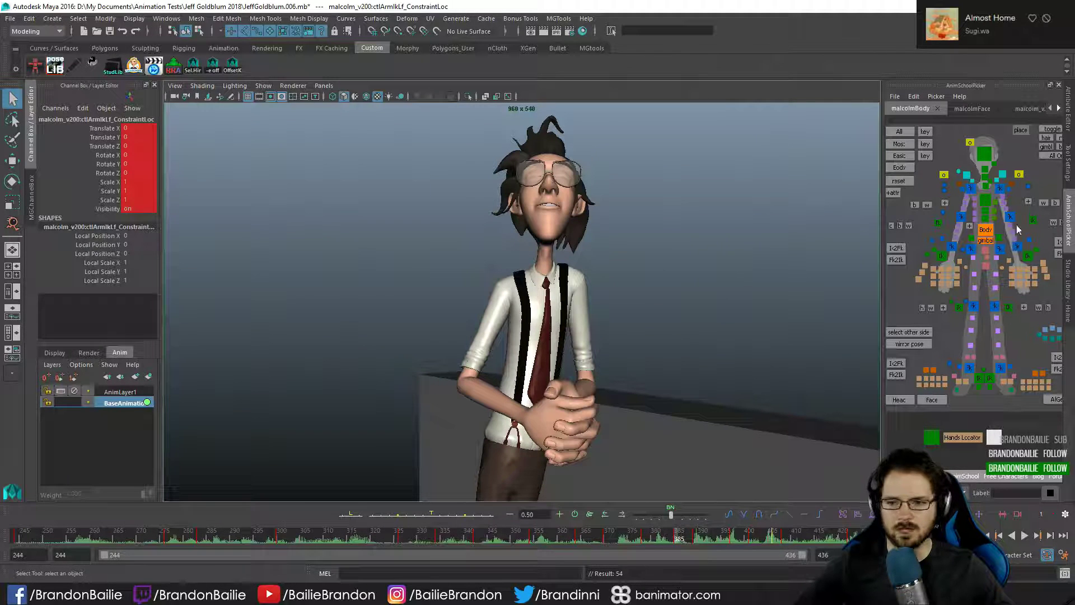
- Inspect the clasped-hands poses at the left arm IK control's keys, then reselect its constraint locator
left_click(1030, 256)
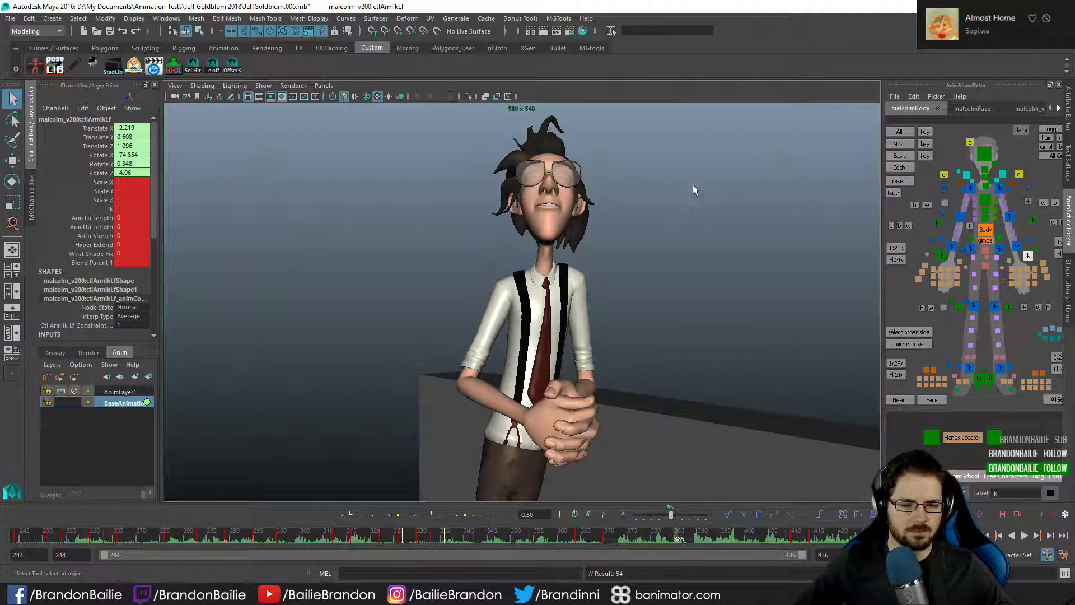
key("period")
key("comma")
key("period")
key("period")
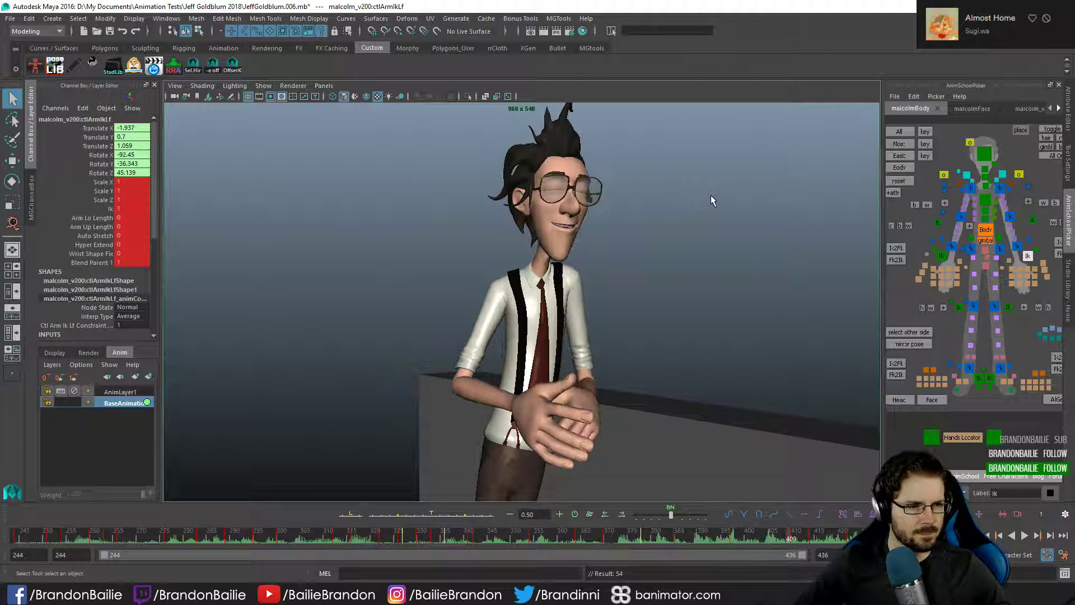
key("period")
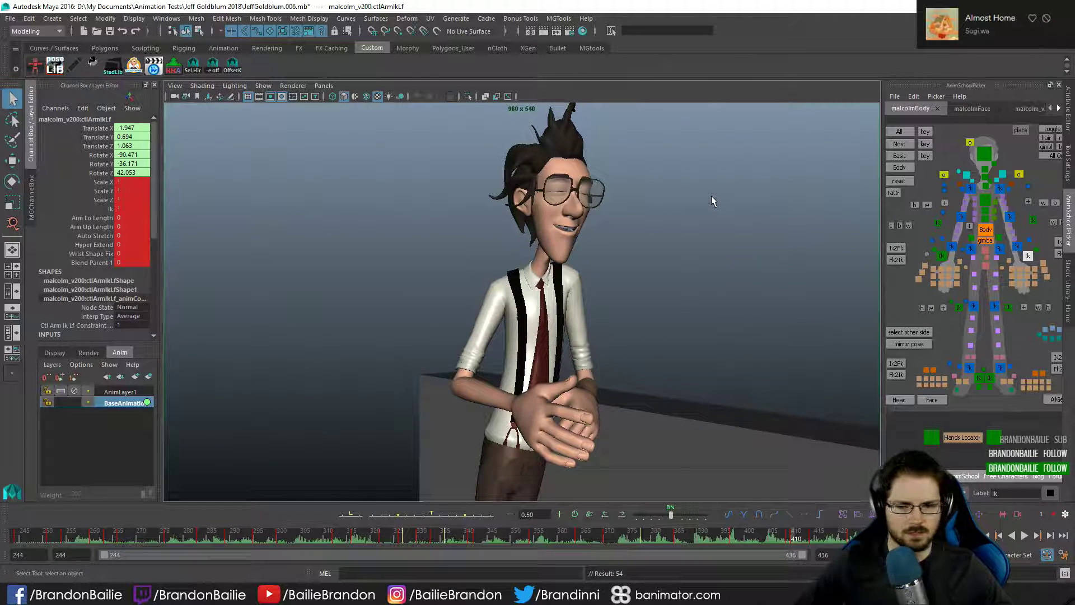
key("comma")
key("comma")
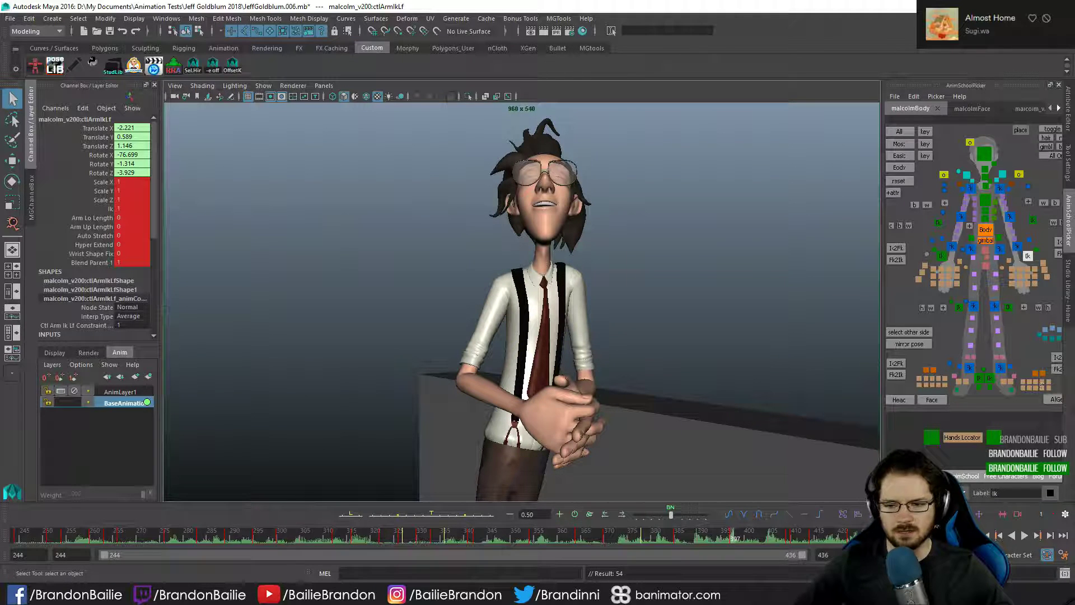
left_click(994, 440)
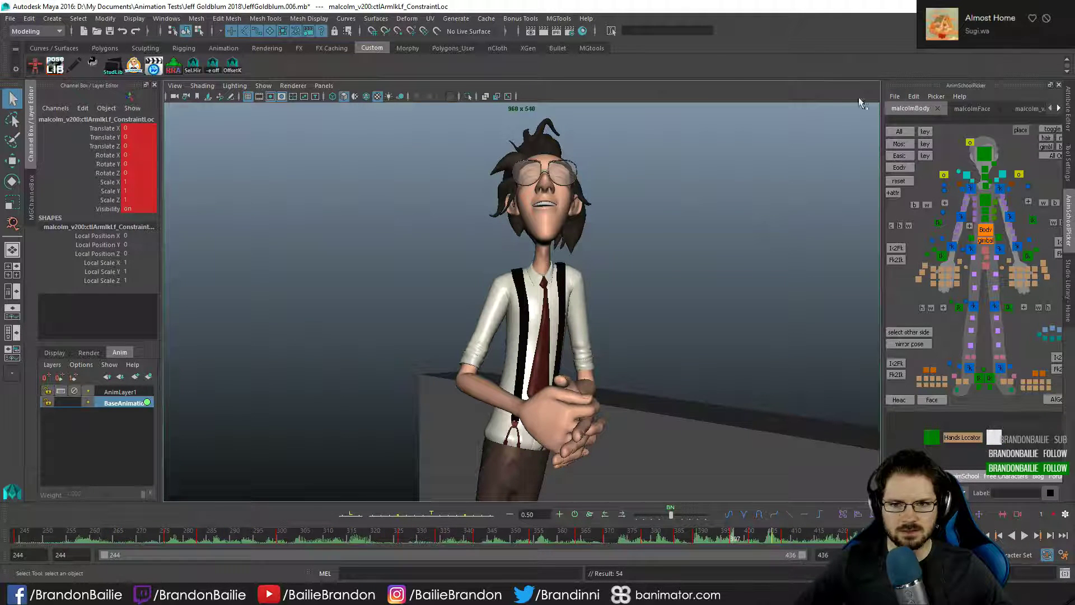
- At frame 401, rotate the left arm constraint locator to about -3.26, 0.844, 19.995 and move it outward to loosen the clasp
key("comma")
key("period")
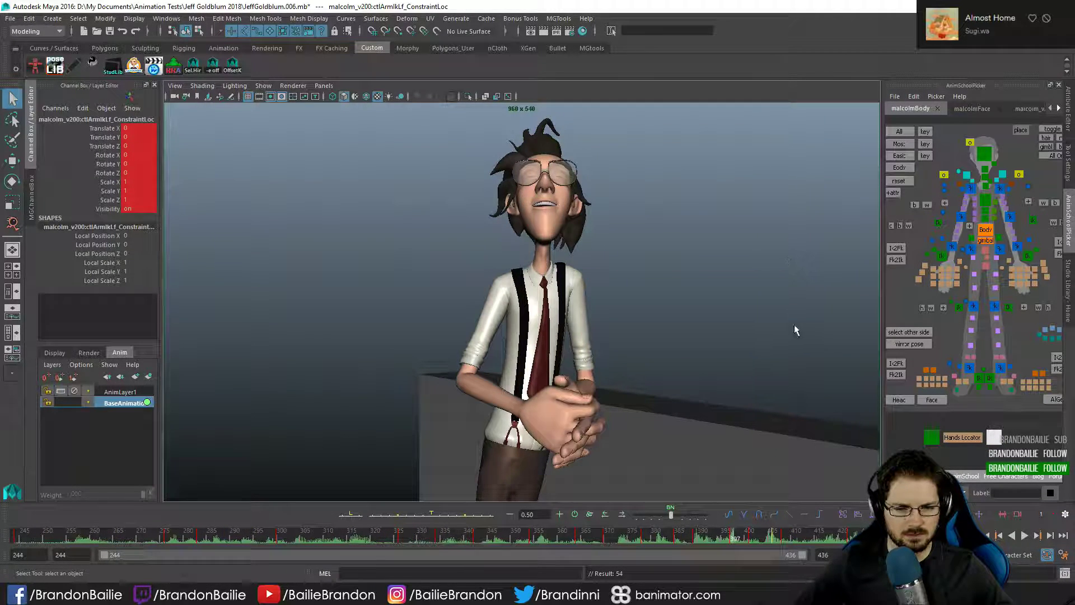
key("period")
key("e")
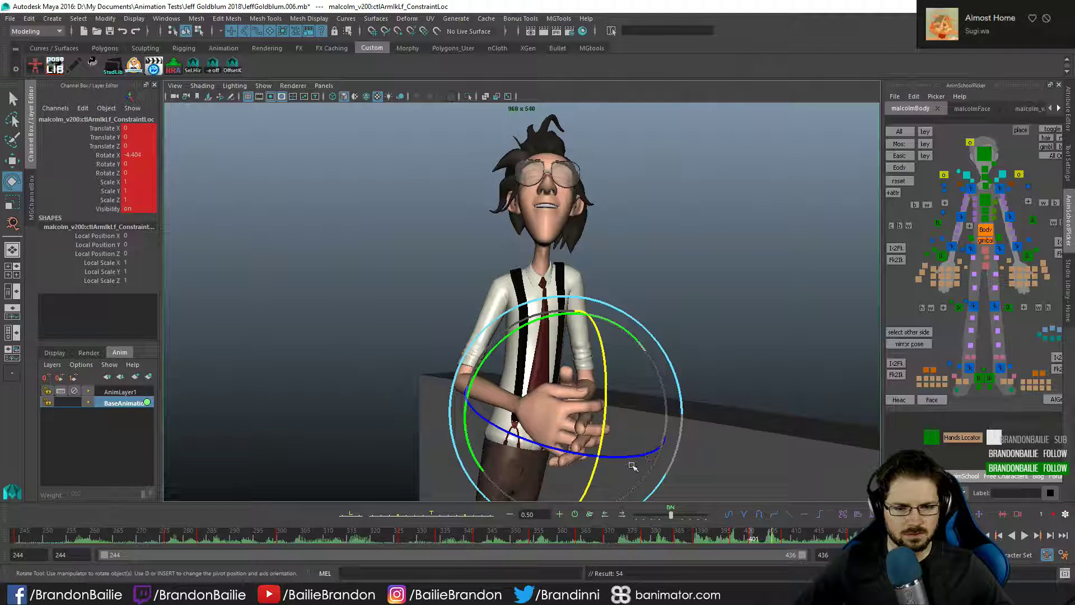
left_click_drag(631, 461, 626, 440)
key("w")
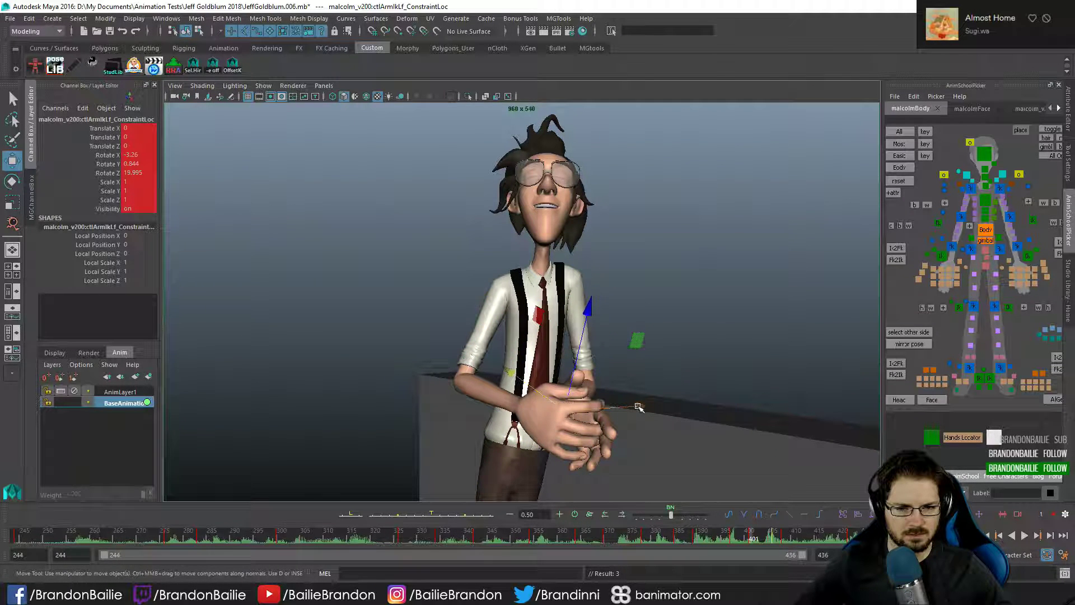
left_click_drag(639, 407, 646, 408)
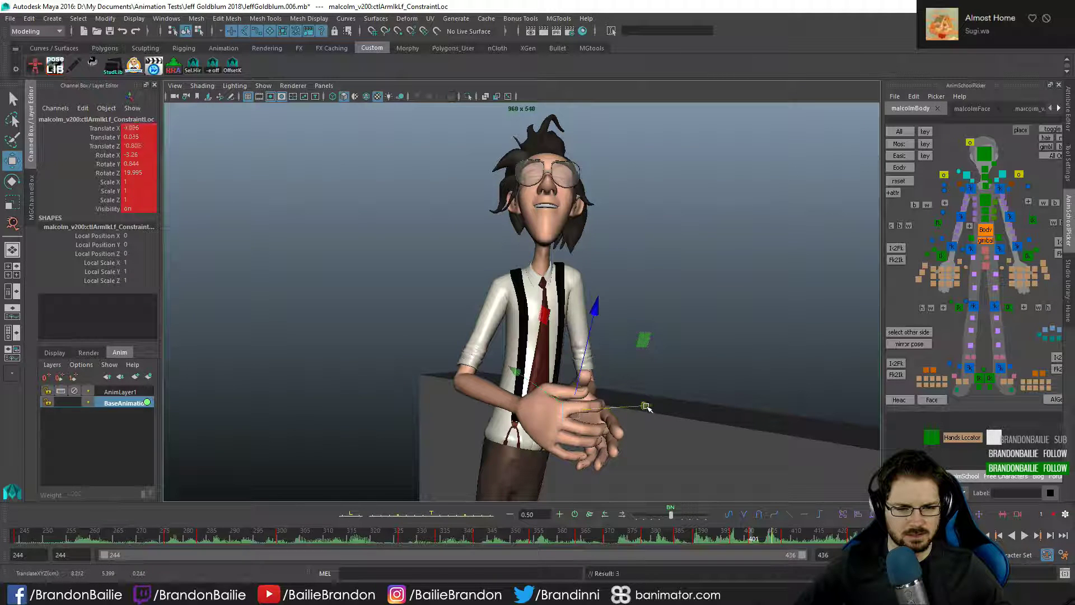
- Examine the loosened hand pose forward to frame 410, then back into the clasped pose around frame 392
key("alt+period")
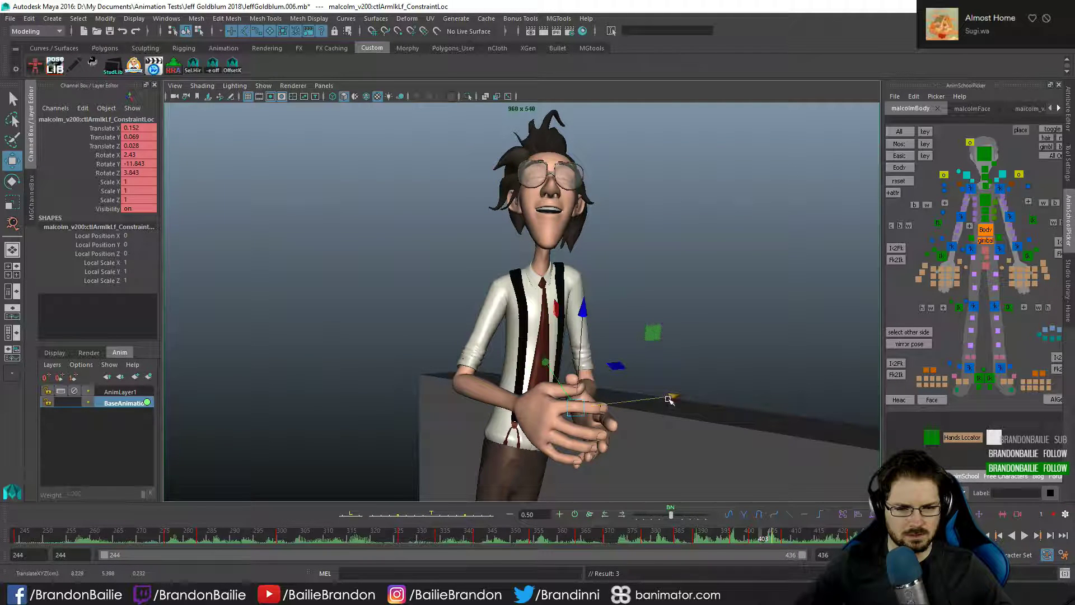
left_click_drag(677, 395, 676, 397)
key("alt+period")
key("alt+period")
key("alt+period")
key("alt+period")
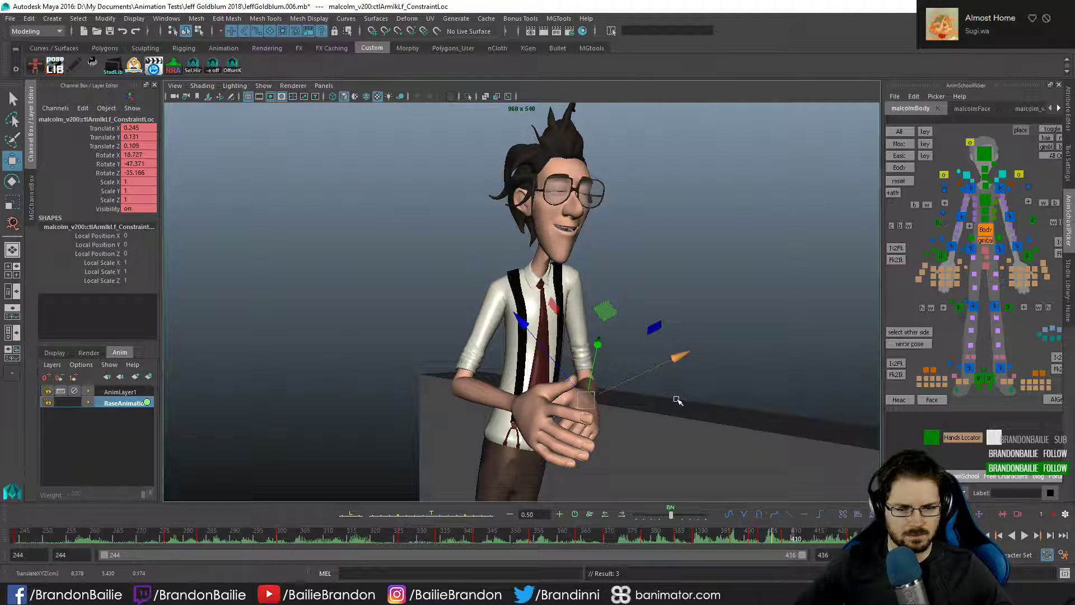
key("alt+comma")
key("alt+comma")
key("alt+comma")
key("alt+comma")
key("alt+comma")
key("alt+comma")
key("alt+comma")
key("alt+comma")
key("alt+comma")
key("alt+comma")
key("alt+comma")
key("alt+comma")
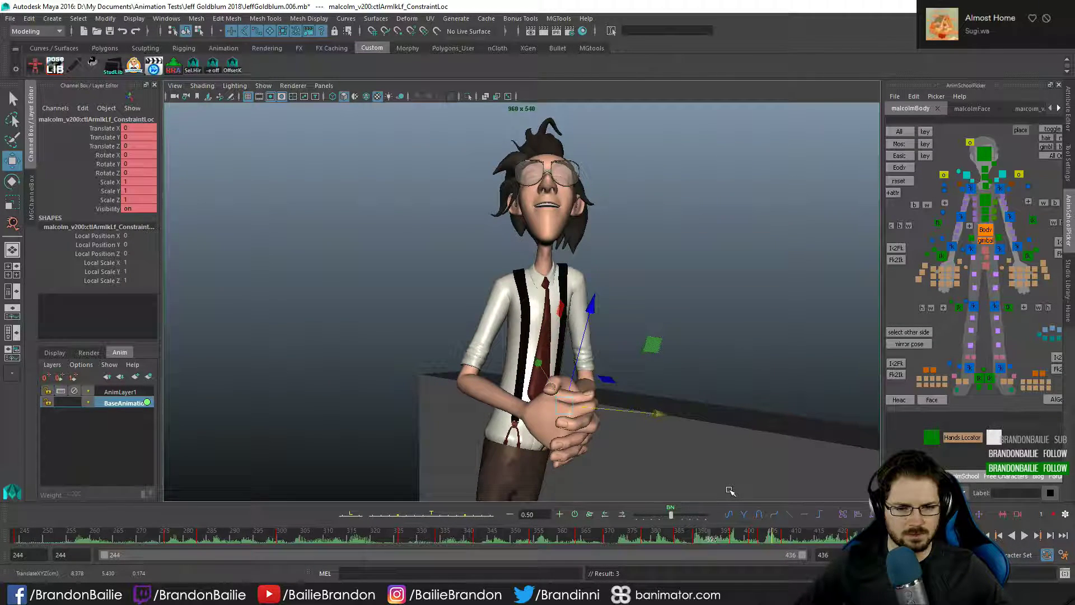
- Check the clasped hands back to about frame 389 and forward again to around frame 397
key("alt+comma")
key("alt+comma")
key("alt+comma")
key("alt+comma")
key("alt+comma")
key("alt+comma")
key("alt+comma")
key("alt+comma")
key("alt+comma")
key("alt+comma")
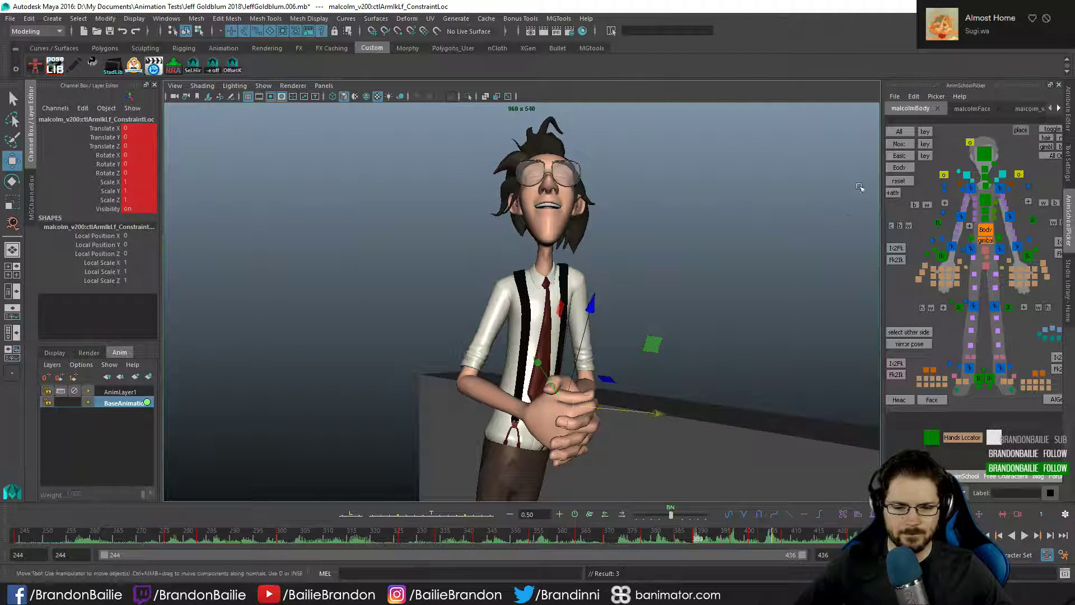
key("alt+period")
key("alt+period")
key("alt+period")
key("alt+period")
key("alt+period")
key("alt+period")
key("alt+period")
key("alt+period")
key("alt+period")
key("alt+period")
key("alt+period")
key("alt+period")
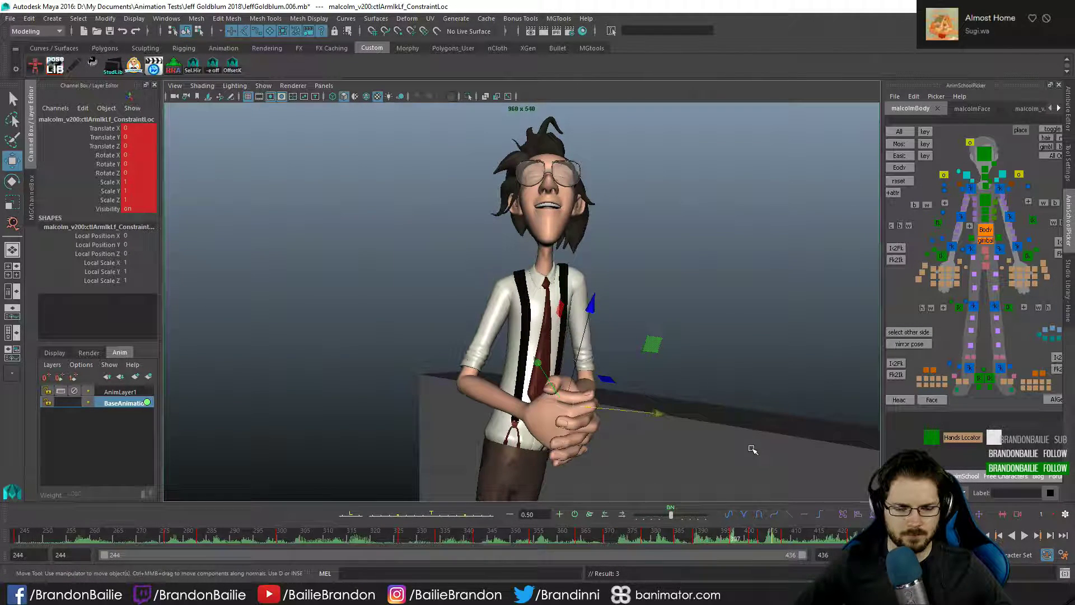
- Step from around frame 396 to 405 to examine how the left hand separates from the clasp
key("alt+comma")
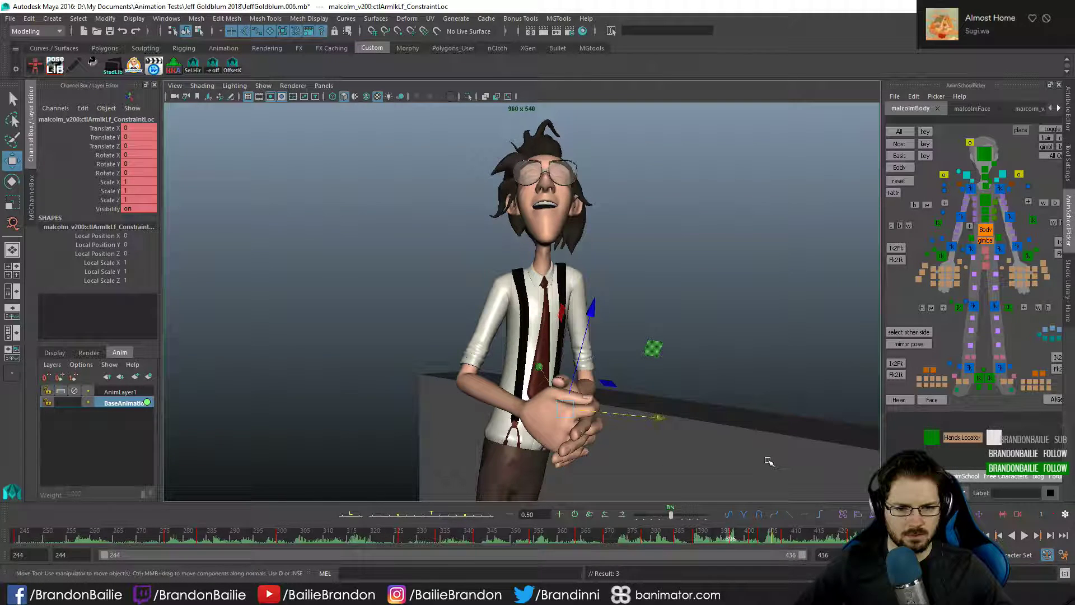
key("alt+period")
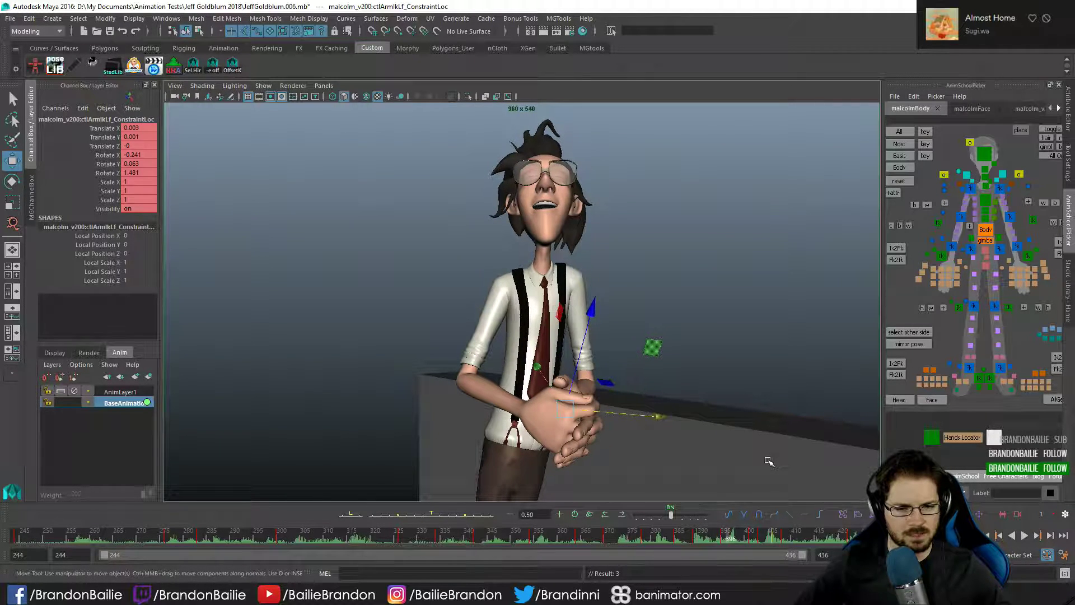
key("alt+period")
key("alt+period")
key("alt+period")
key("alt+period")
key("alt+period")
key("alt+period")
key("alt+period")
key("alt+period")
key("alt+period")
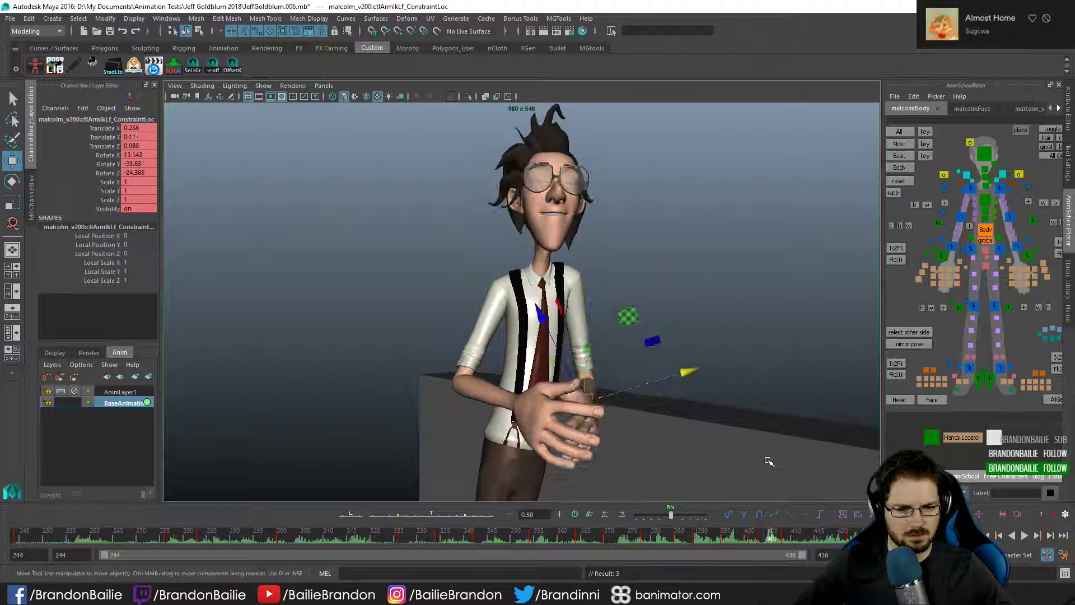
- Play back the shot, then compare the left arm constraint locator's keyed poses around frames 406 and 408
key("alt+v")
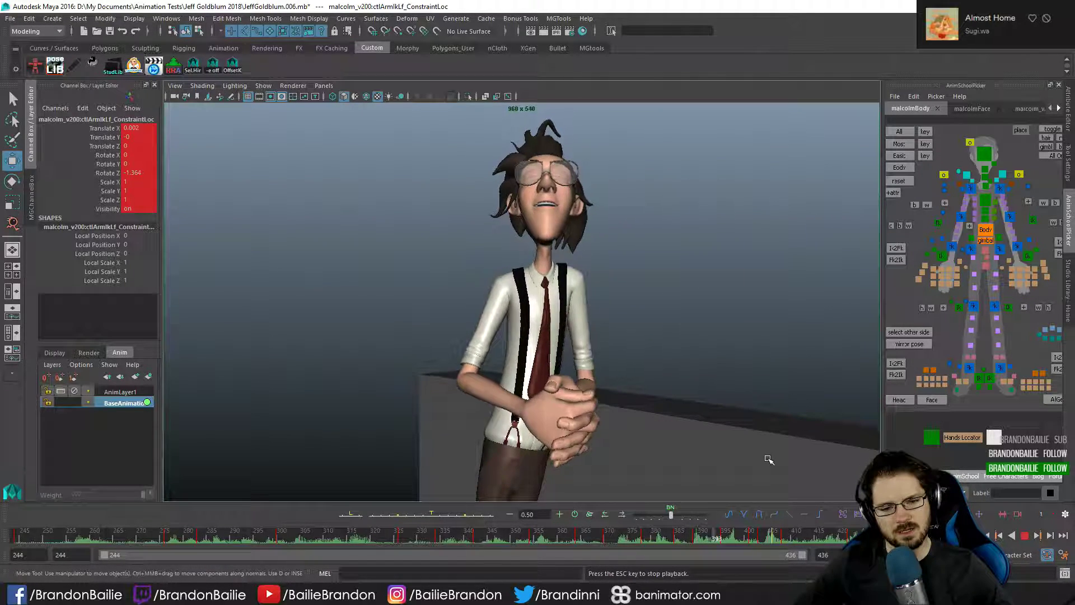
key("Escape")
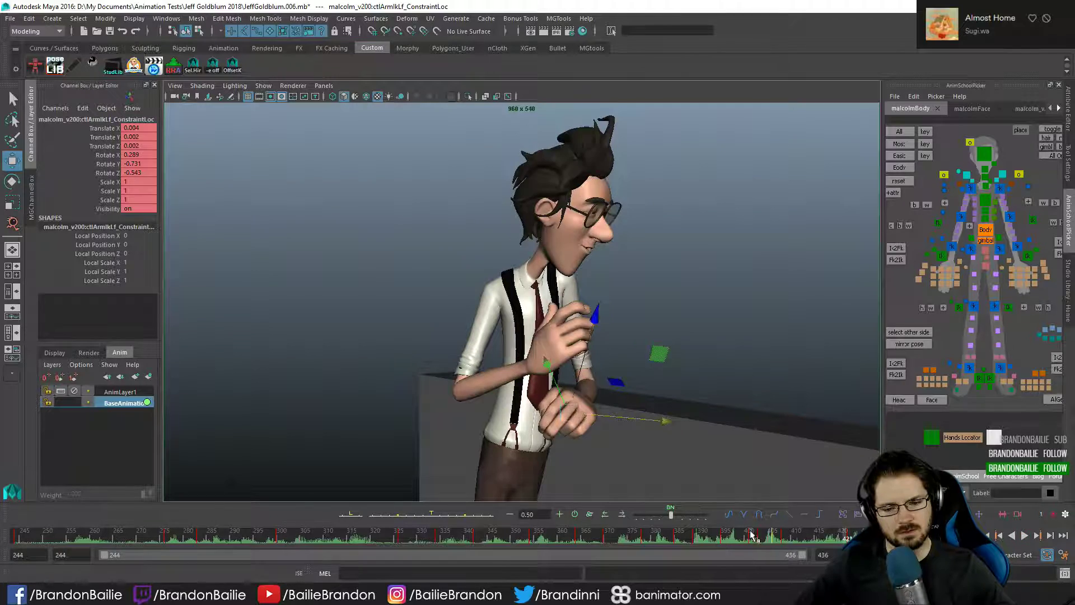
left_click_drag(748, 532, 799, 535)
key("alt+comma")
key("alt+comma")
key("alt+comma")
key("alt+comma")
key("alt+comma")
key("alt+comma")
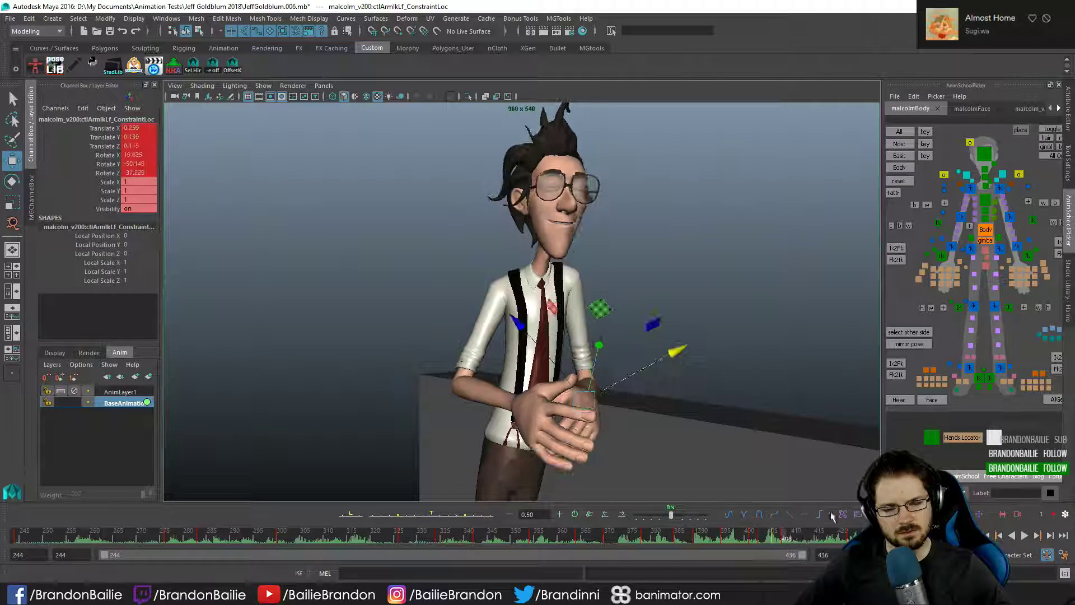
key("period")
key("comma")
key("period")
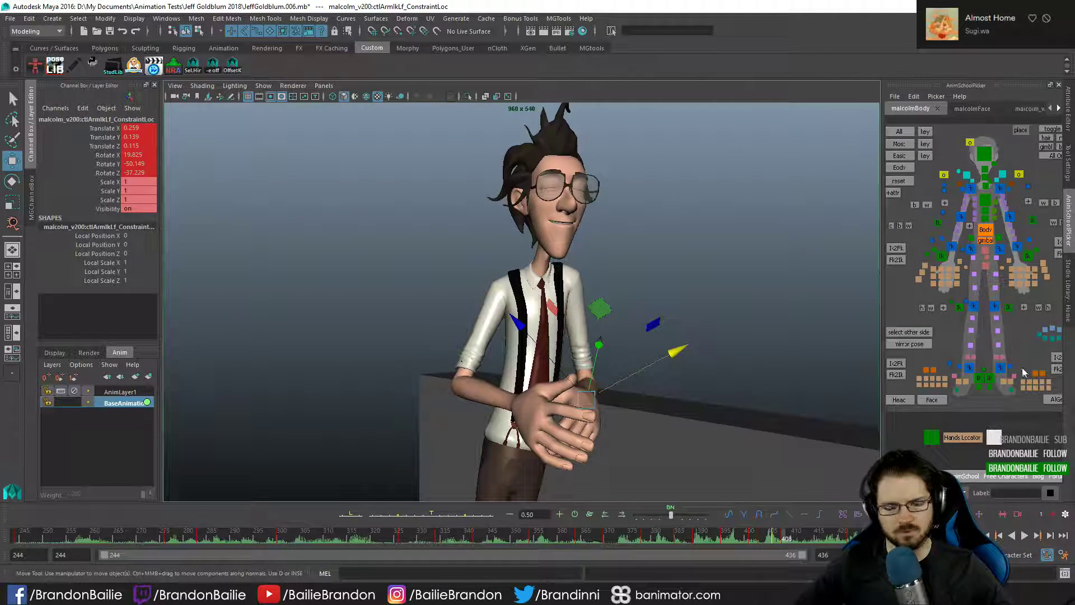
key("comma")
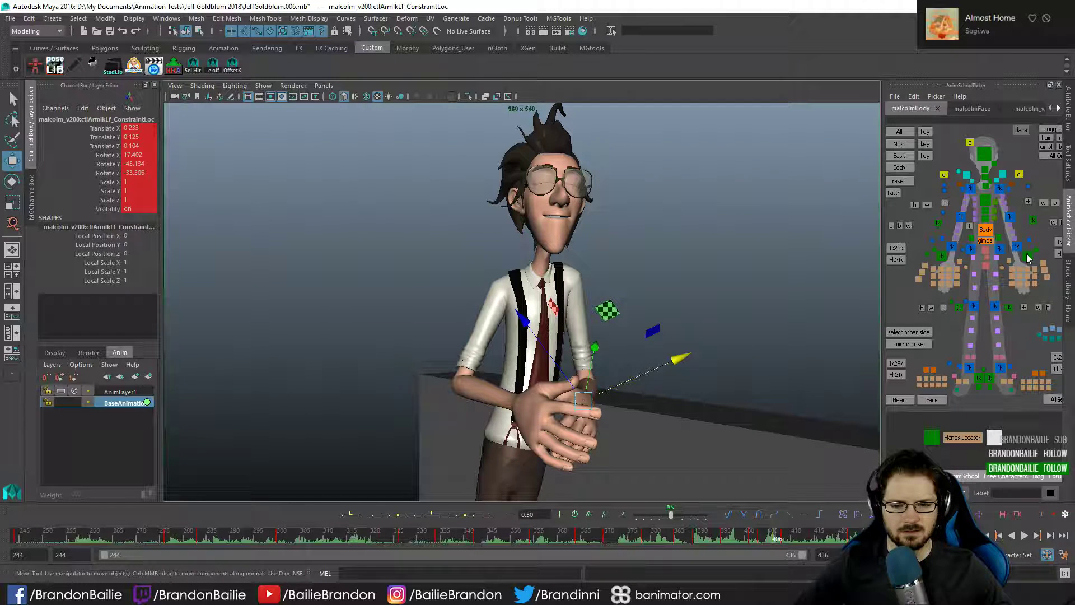
- Find the left arm IK control's key at frame 409 and key the constraint locator there, holding its previous keyed pose
left_click(1028, 255)
key("period")
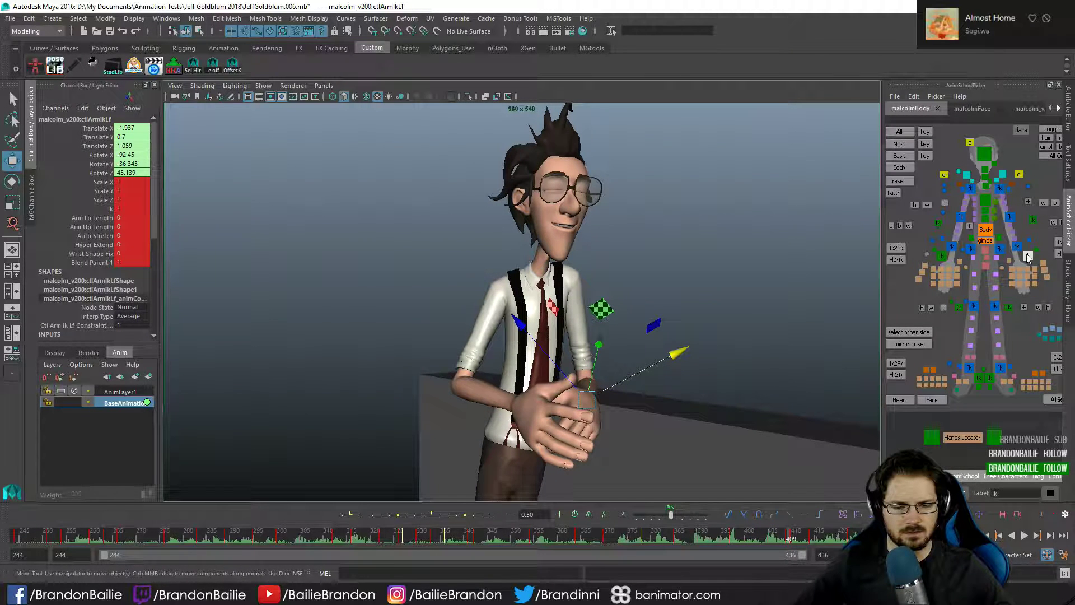
left_click(995, 438)
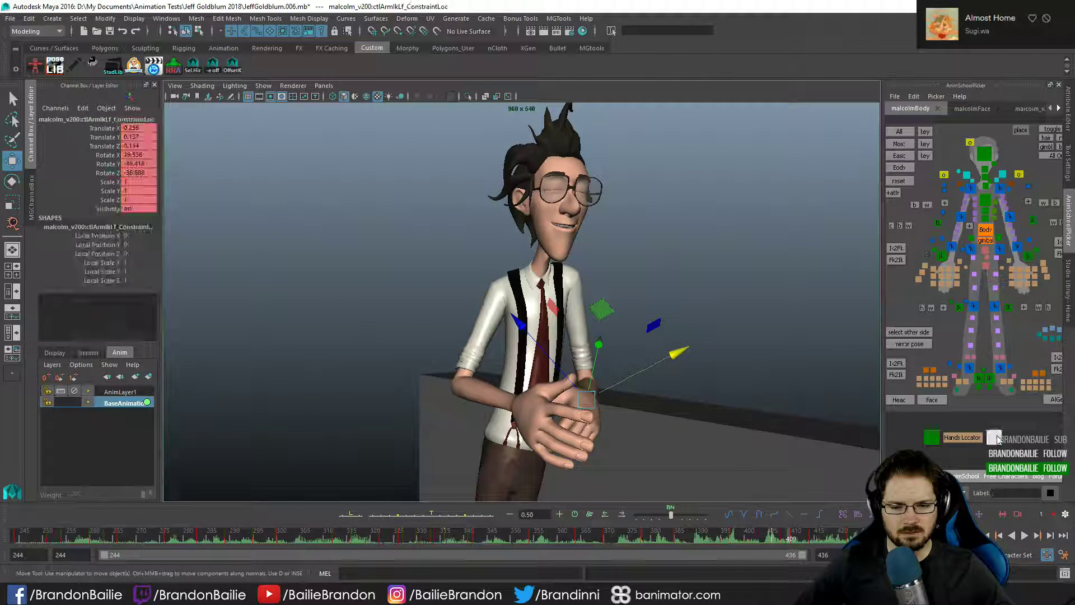
key("s")
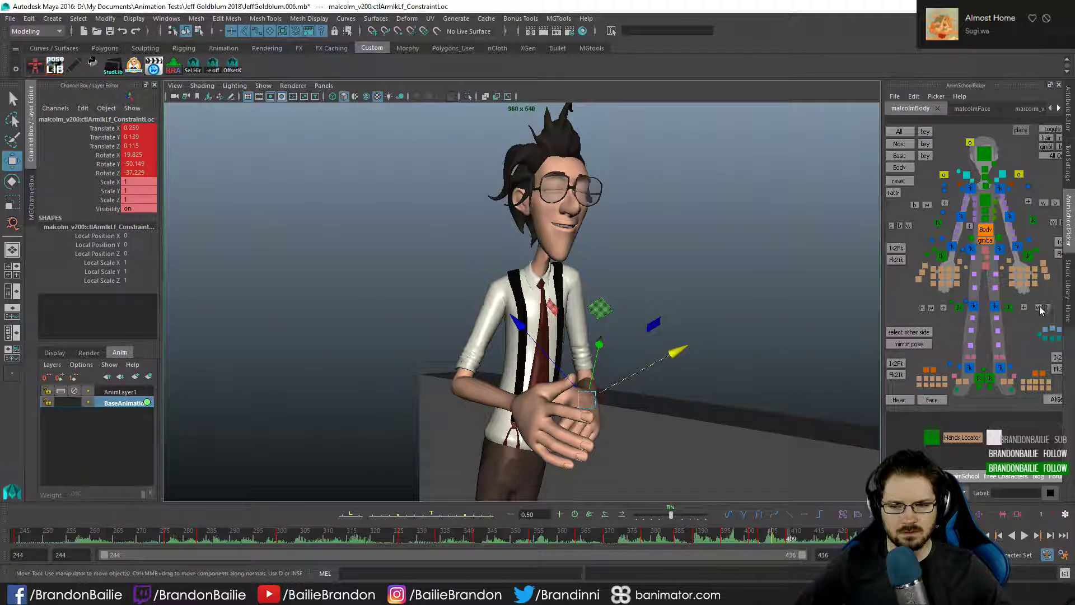
- Inspect the left arm IK control's key at frame 409, then step back through the preceding frames to check the hands
left_click(1028, 257)
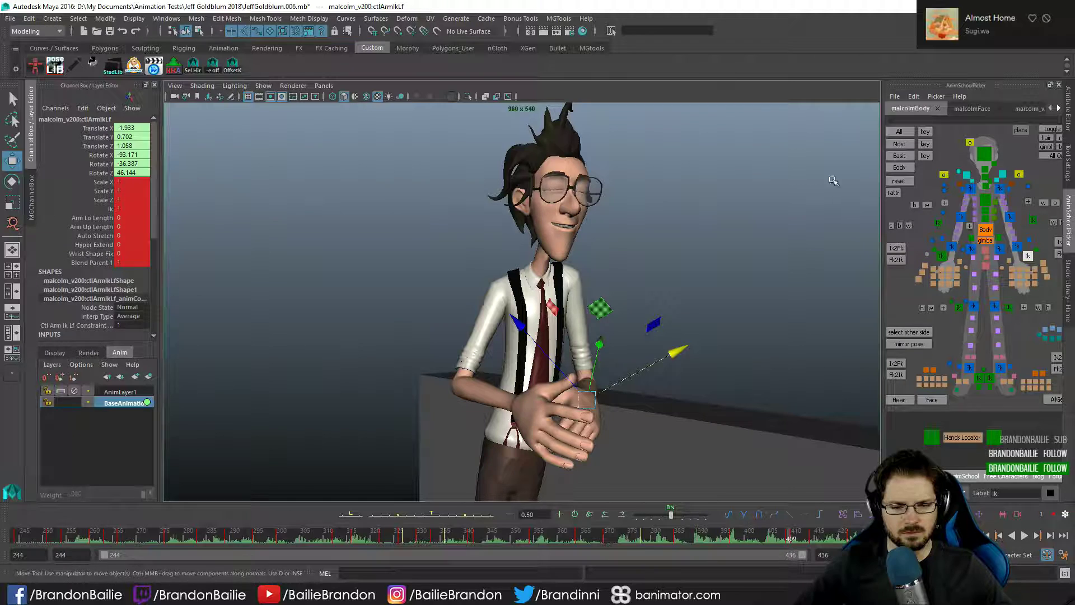
key("comma")
key("period")
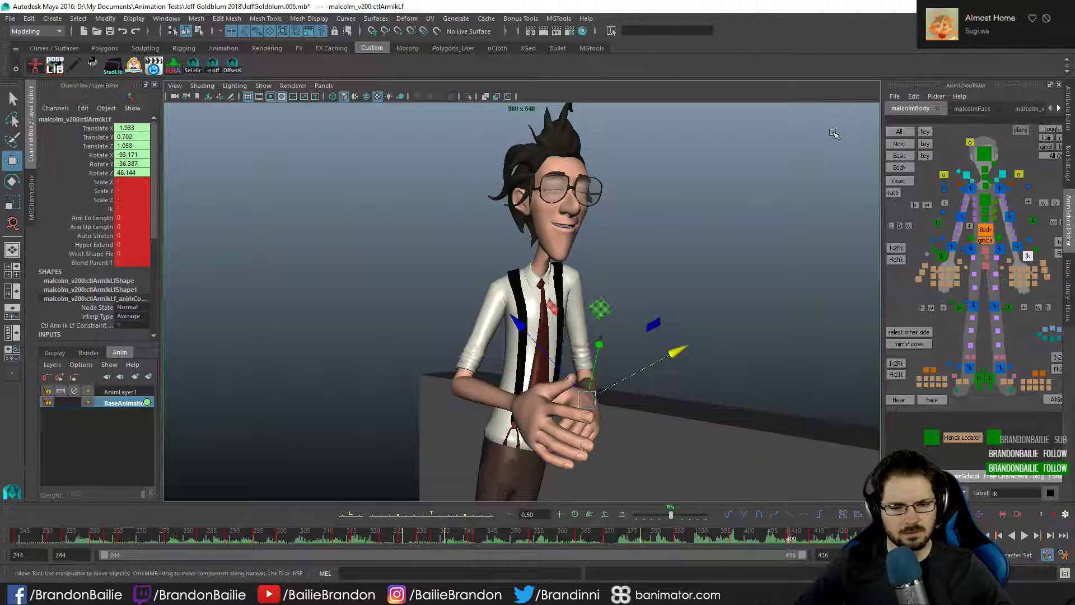
key("alt+comma")
key("alt+comma")
key("alt+comma")
key("alt+comma")
key("alt+comma")
key("alt+comma")
key("alt+comma")
key("alt+comma")
key("alt+comma")
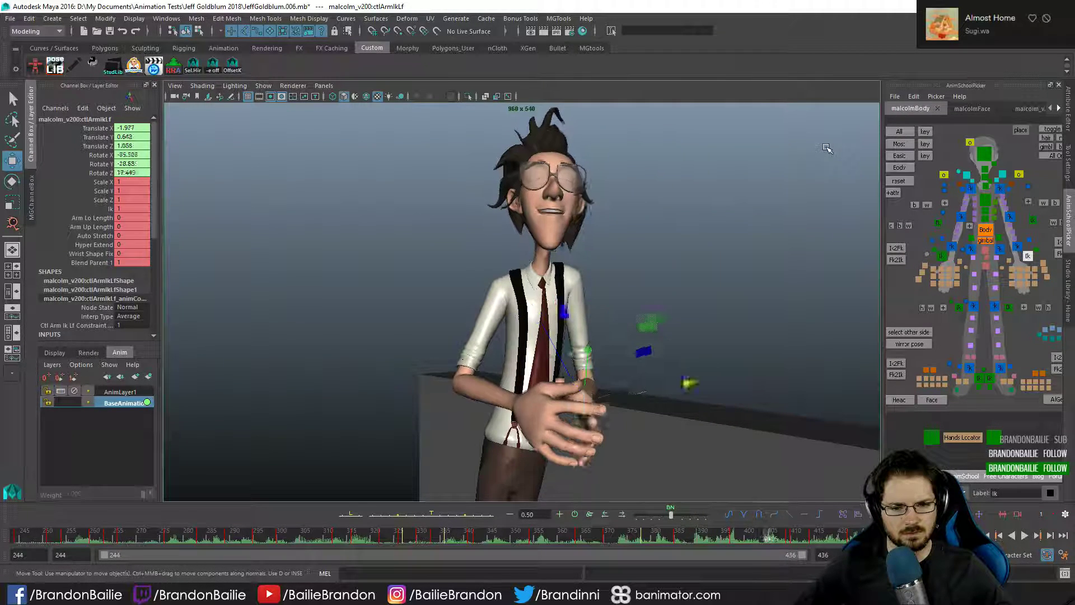
- Key the constraint locator's softened pose at frame 401 and tween its frame 406 key closer to the following pose
left_click(994, 439)
key("alt+period")
key("alt+period")
key("alt+period")
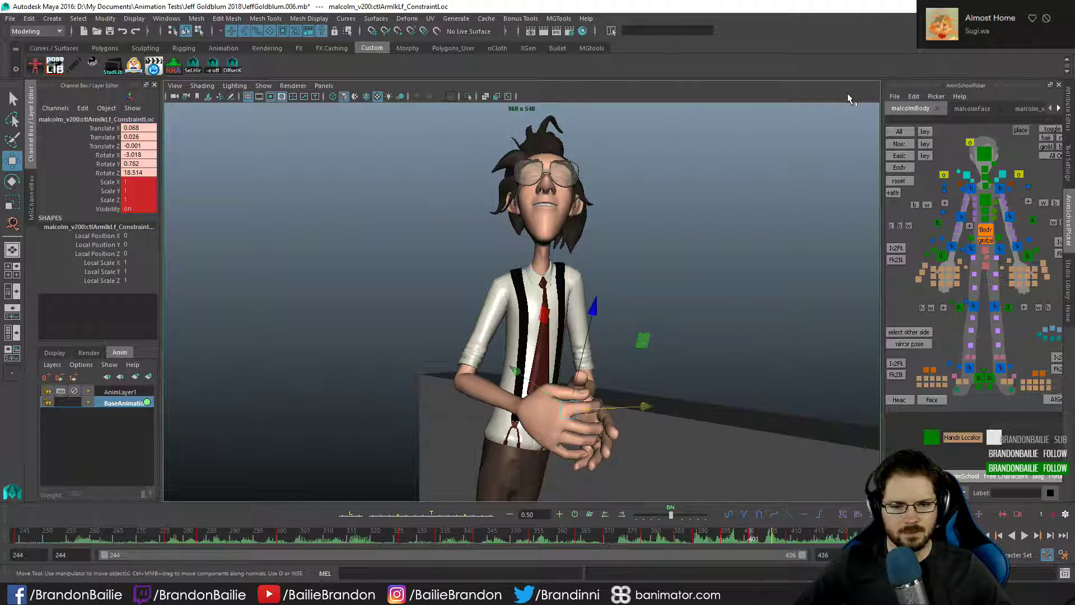
key("s")
key("period")
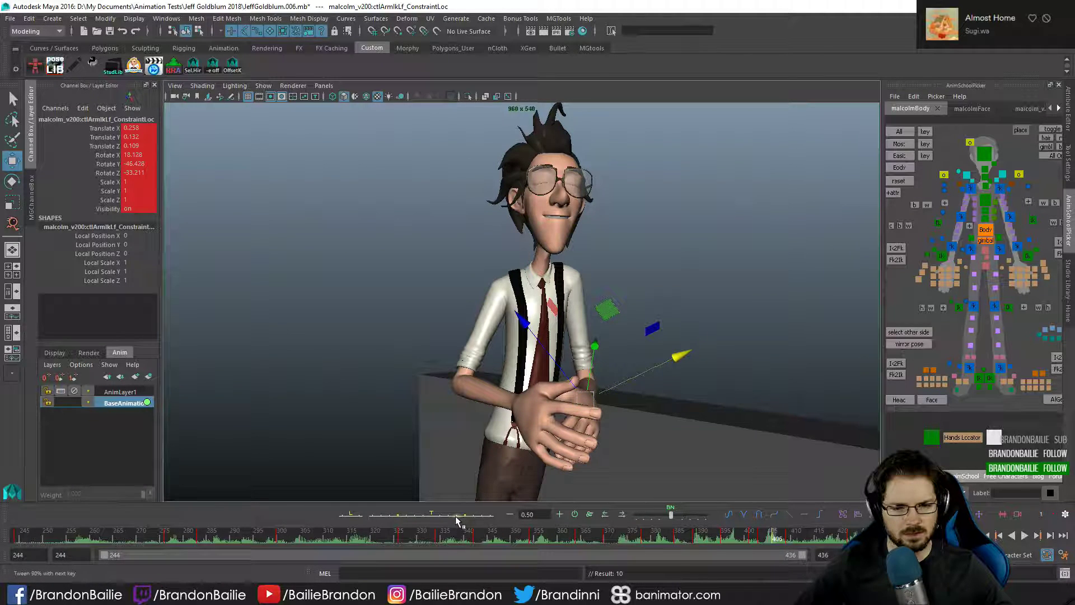
- Compare the keys of the left arm constraint locator and the left arm IK control around frames 409 to 412
key("period")
key("alt+comma")
key("alt+period")
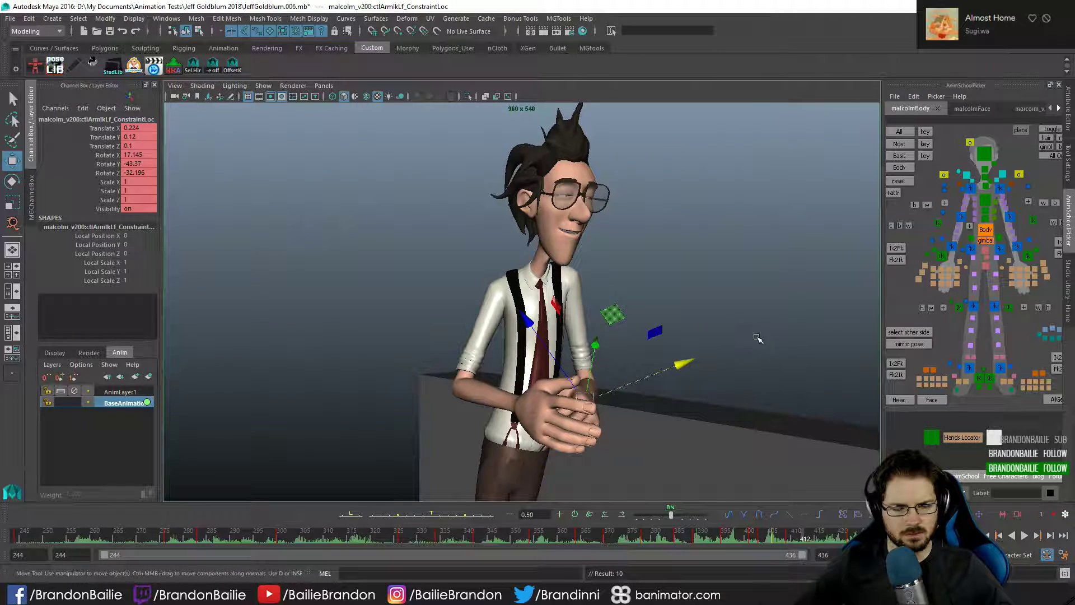
key("alt+comma")
left_click(1028, 258)
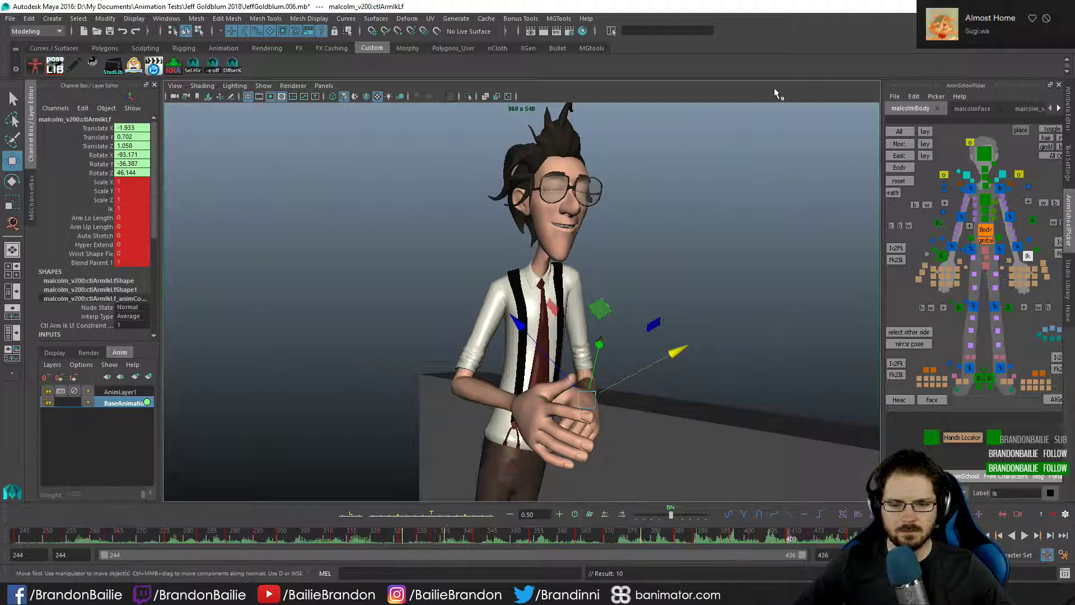
left_click(992, 440)
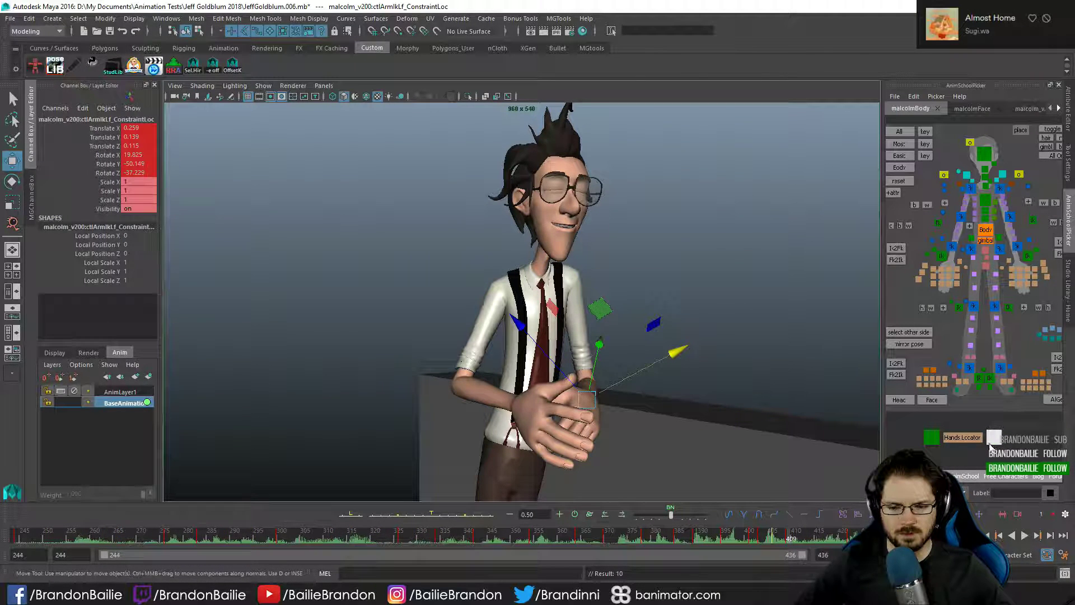
left_click(1028, 259)
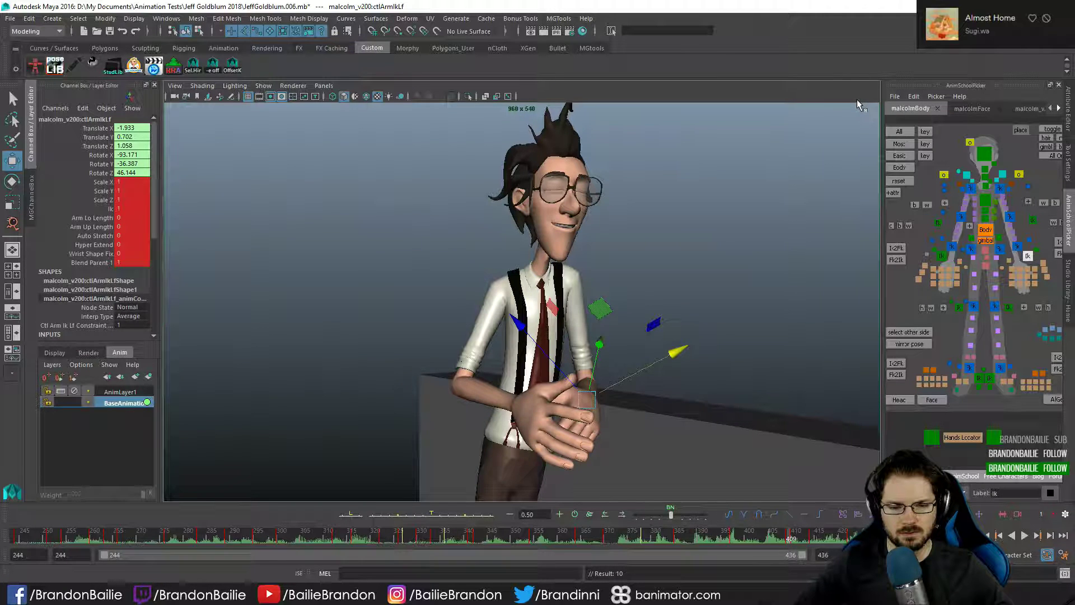
- Compare the left arm IK control at frames 408 and 409, then set its Blend Parent 1 to 0
key("alt+comma")
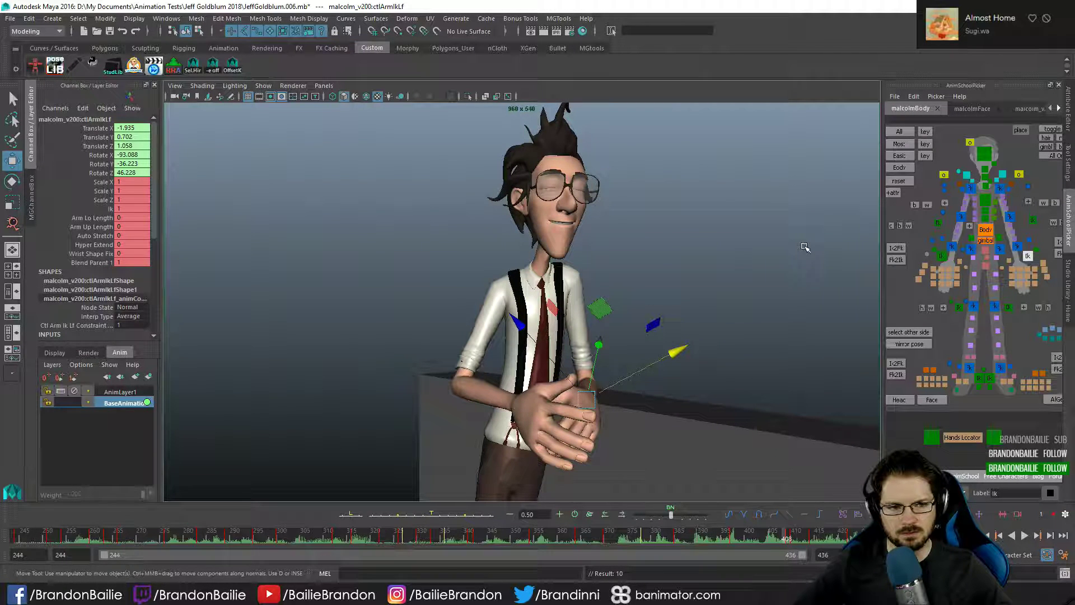
key("alt+period")
key("alt+comma")
key("alt+period")
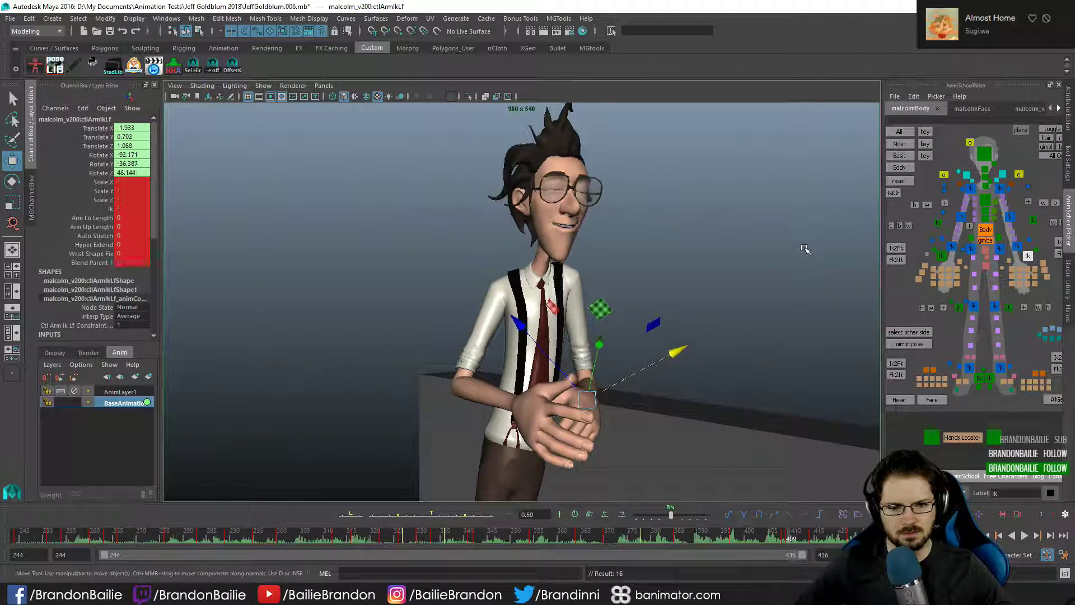
double_click(133, 262)
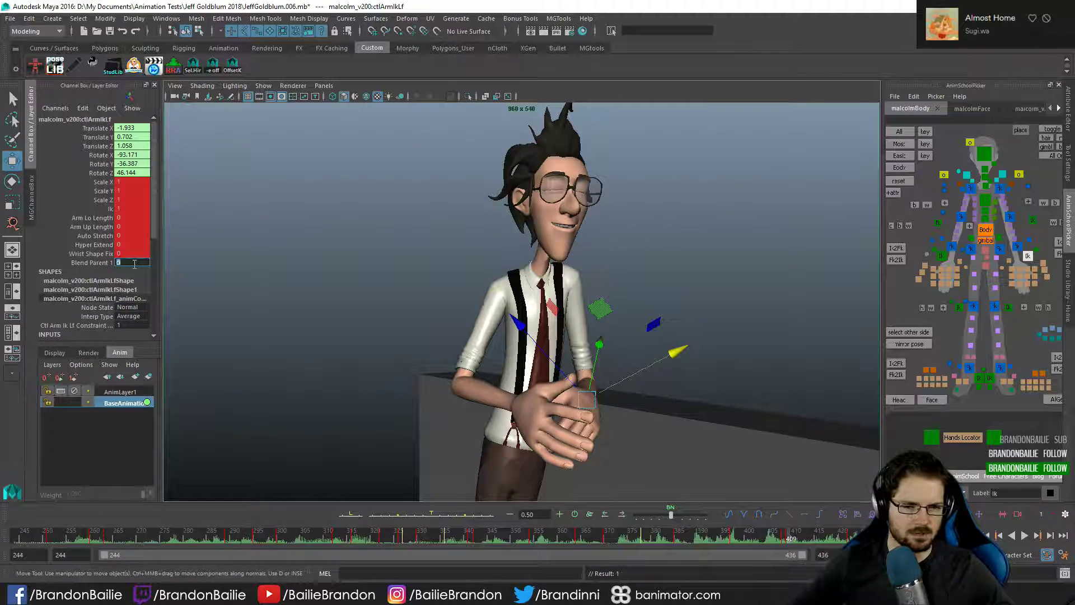
- Step back and forth through the frames around 408 to 410 and beyond to check the hands with the changed parent blend
key("alt+comma")
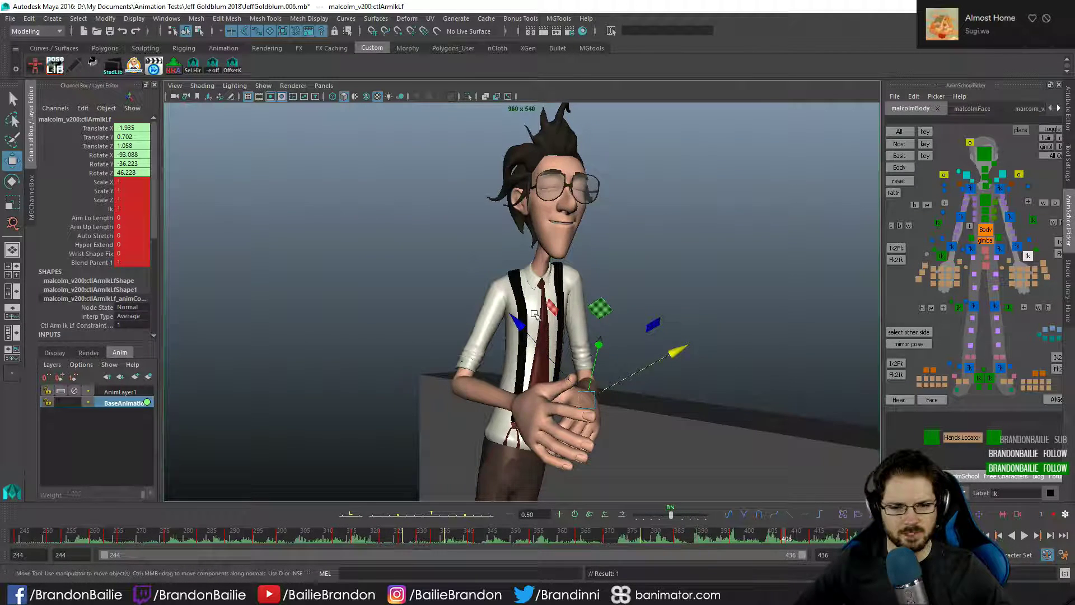
key("alt+comma")
key("alt+period")
key("alt+period")
key("alt+period")
key("alt+period")
key("alt+period")
key("alt+period")
key("alt+period")
key("alt+period")
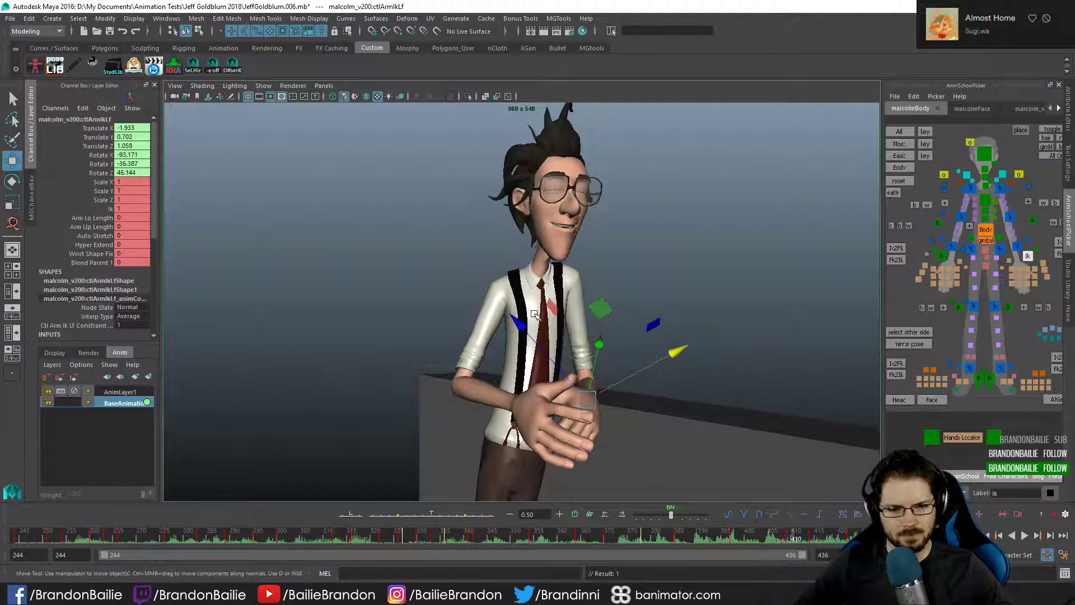
key("alt+comma")
key("alt+comma")
key("alt+comma")
key("alt+comma")
key("alt+comma")
key("alt+comma")
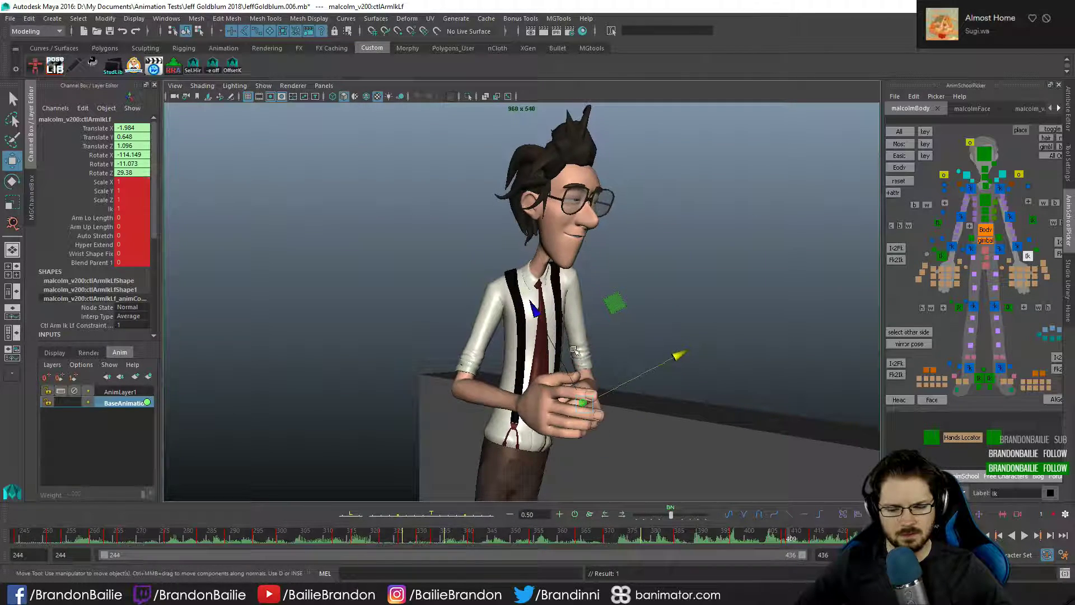
- Smooth the tangents of the left arm IK control's last group of keys, from around frame 409 onward
key("space")
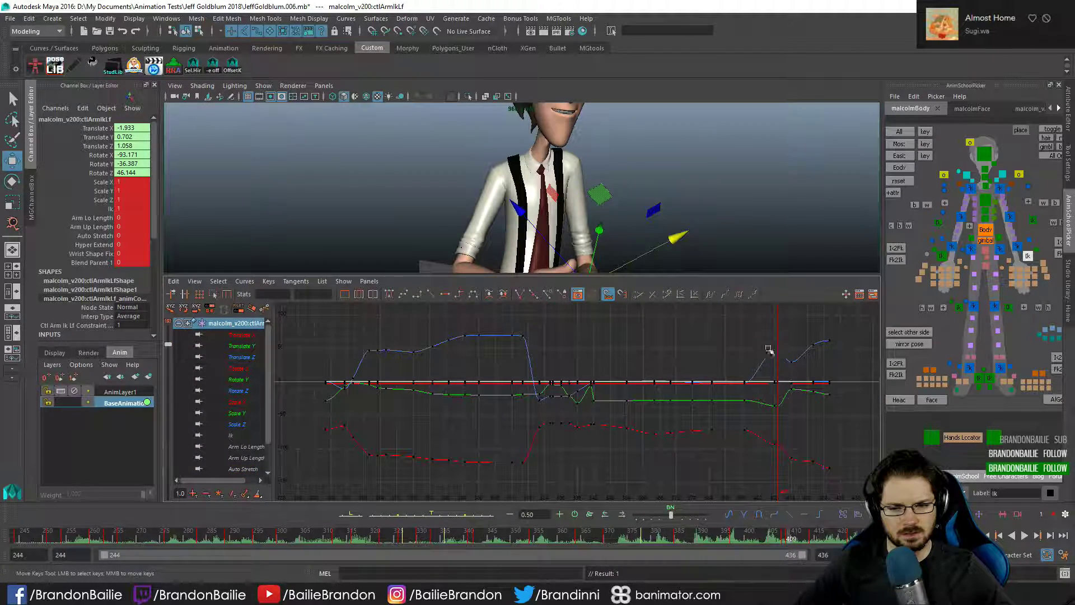
left_click_drag(769, 349, 834, 473)
left_click(403, 294)
left_click(504, 336)
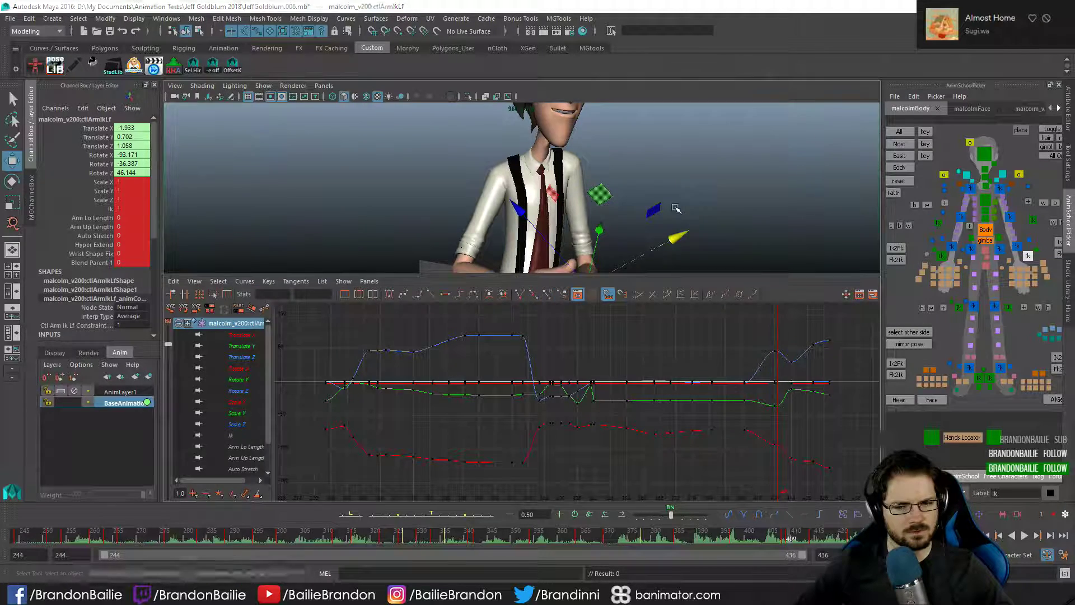
key("shift+g")
key("w")
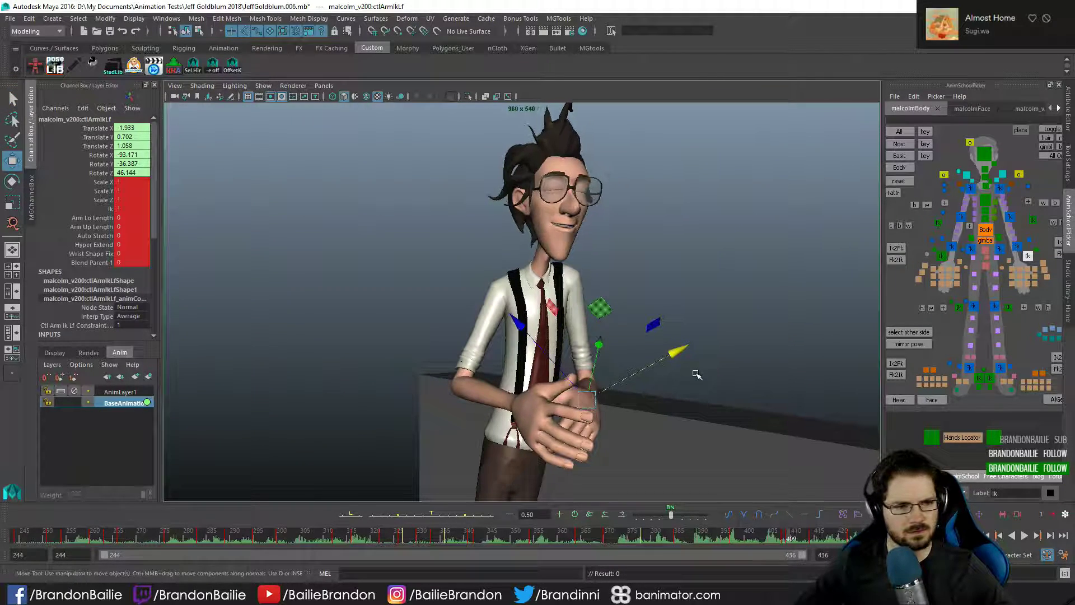
- Step forward frame by frame from frame 410 to check the left hand's motion in the clasp
key("alt+period")
key("alt+period")
key("alt+period")
key("alt+period")
key("alt+period")
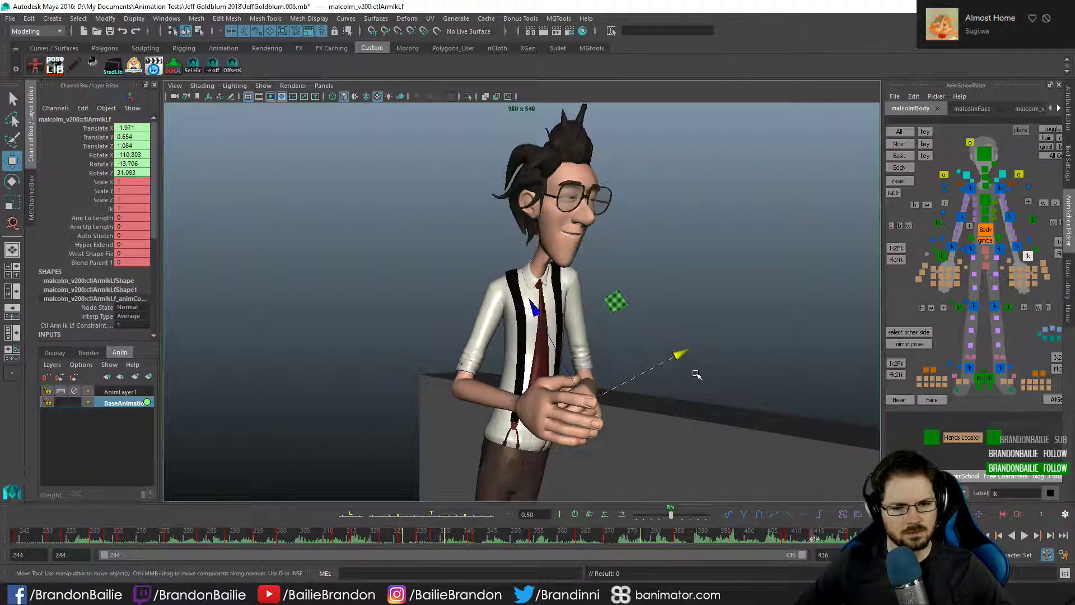
key("alt+period")
key("alt+period")
key("alt+period")
key("alt+period")
key("alt+period")
- Flip between the left arm IK control's neighbouring keys around frames 410 and 414 to compare the hand poses
key("comma")
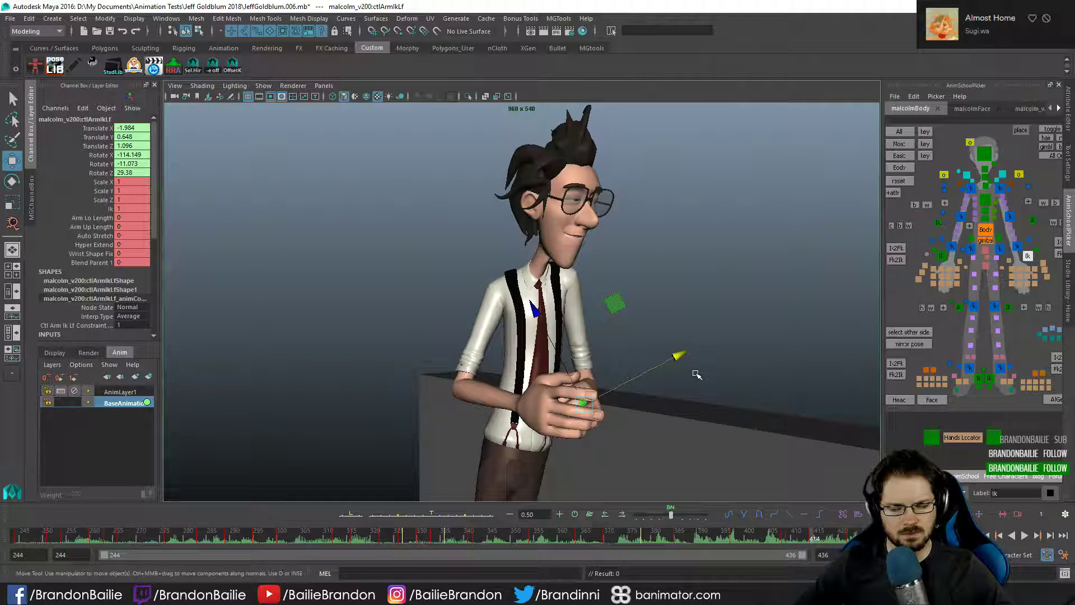
key("period")
key("comma")
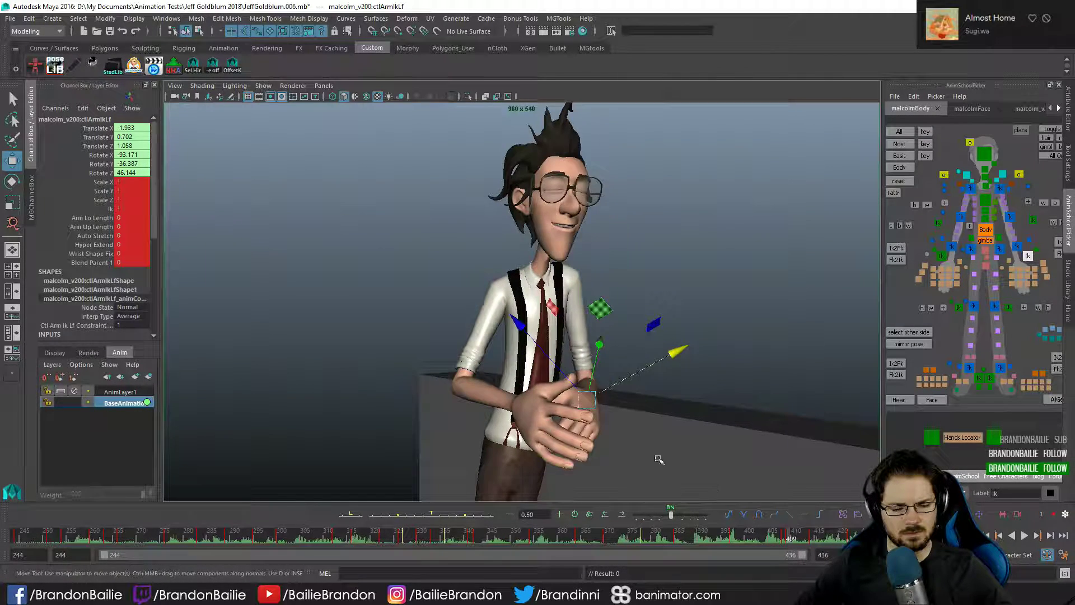
key("period")
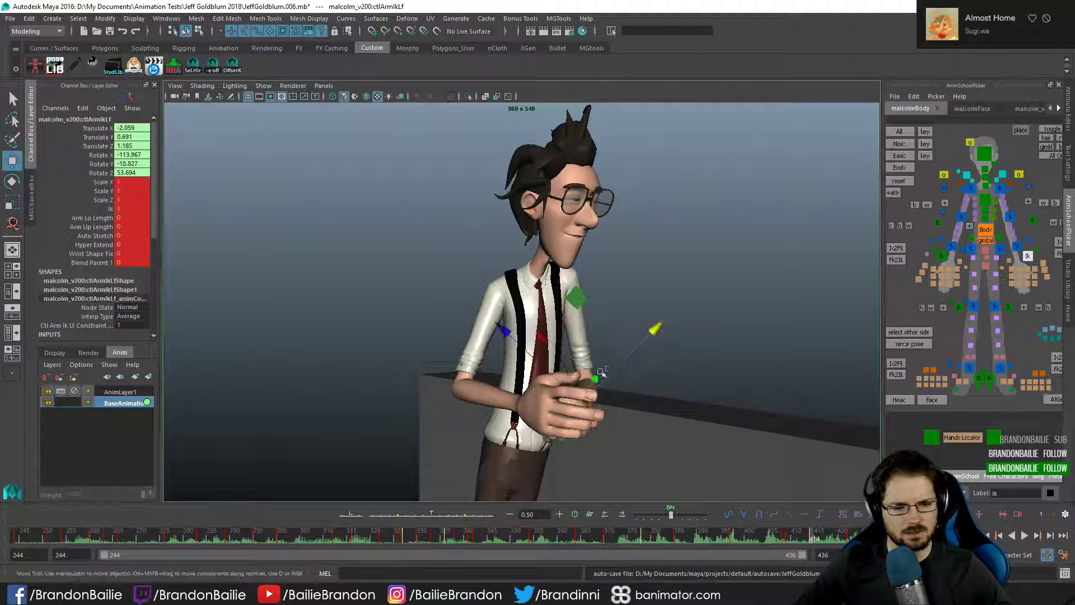
key("comma")
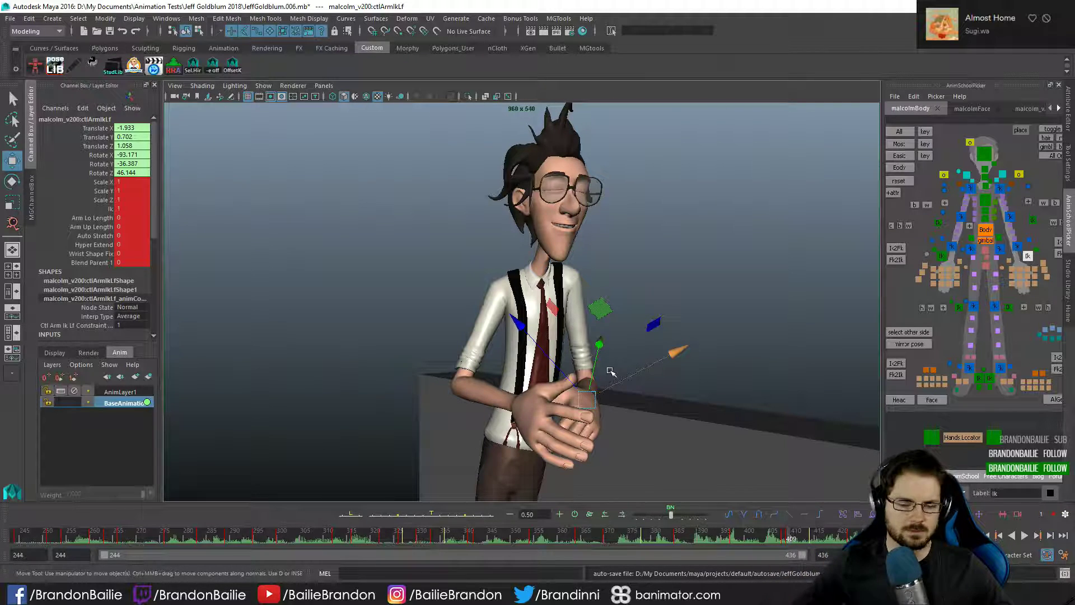
key("period")
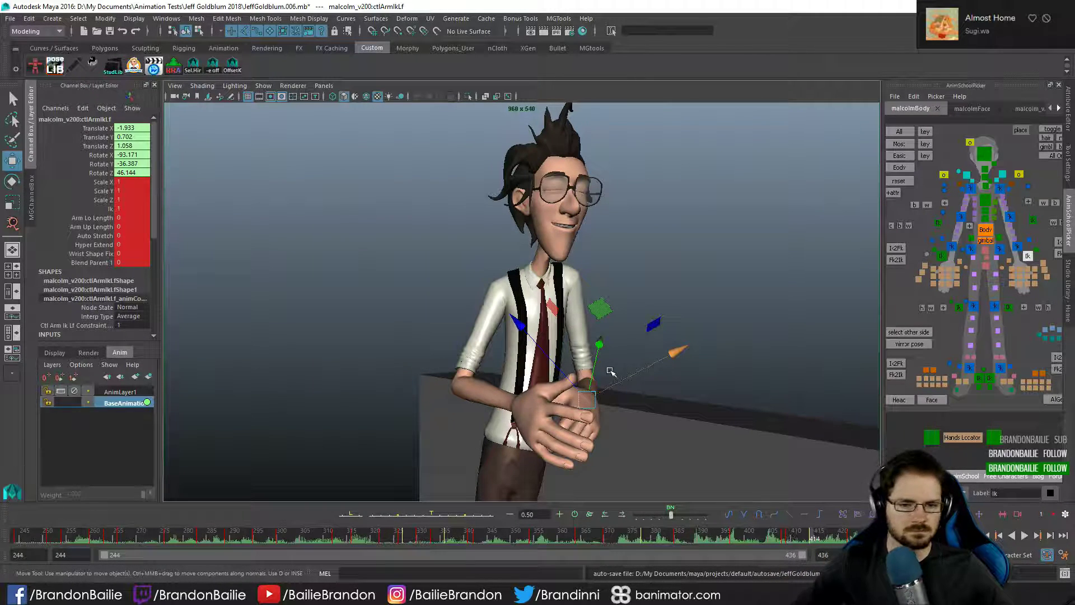
key("comma")
key("comma")
key("comma")
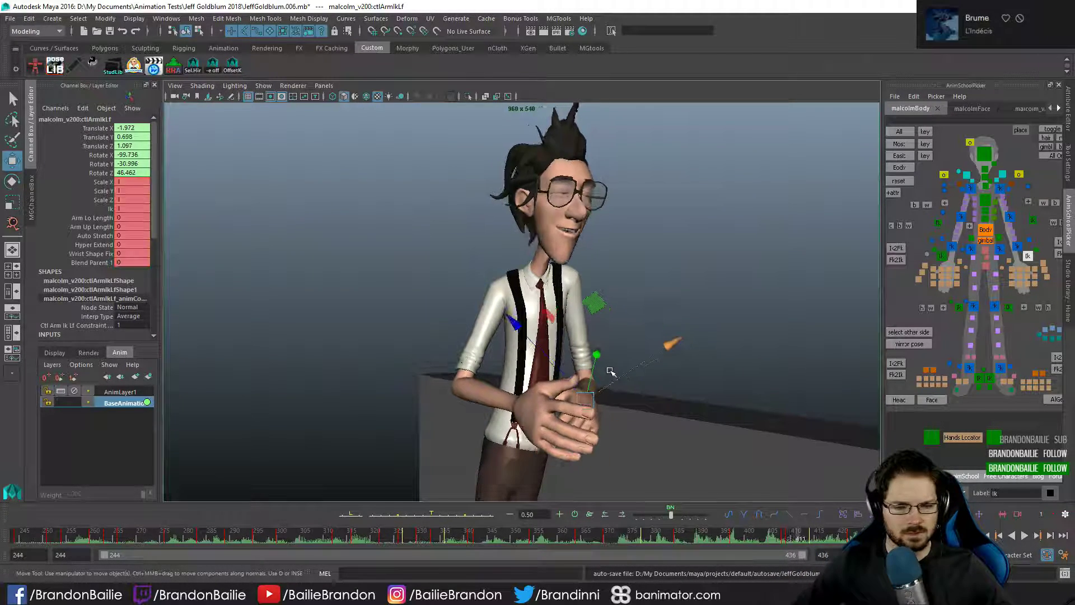
key("period")
key("period")
key("period")
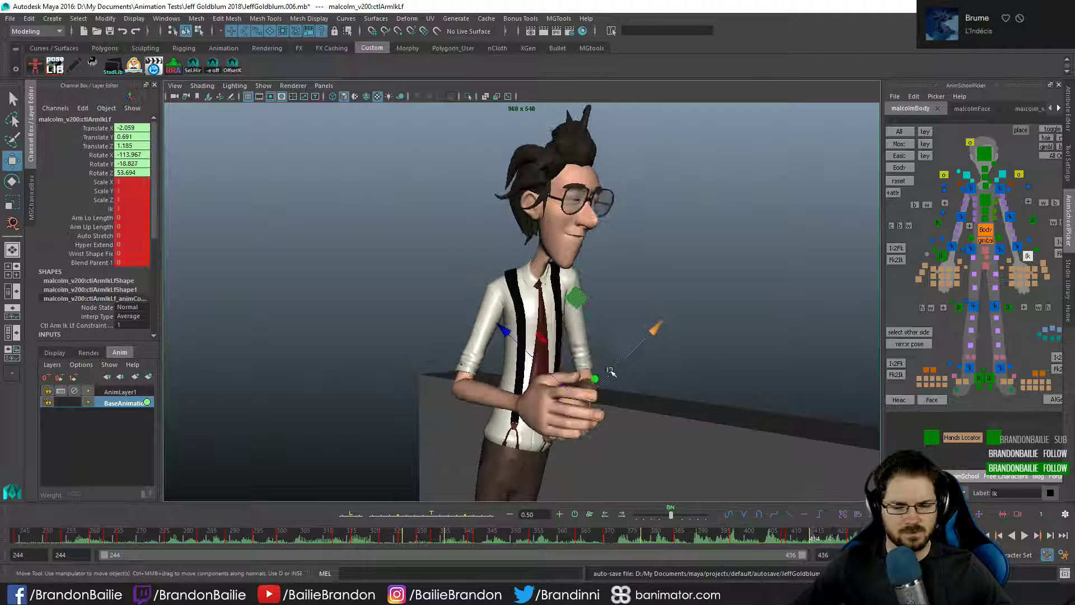
key("comma")
key("period")
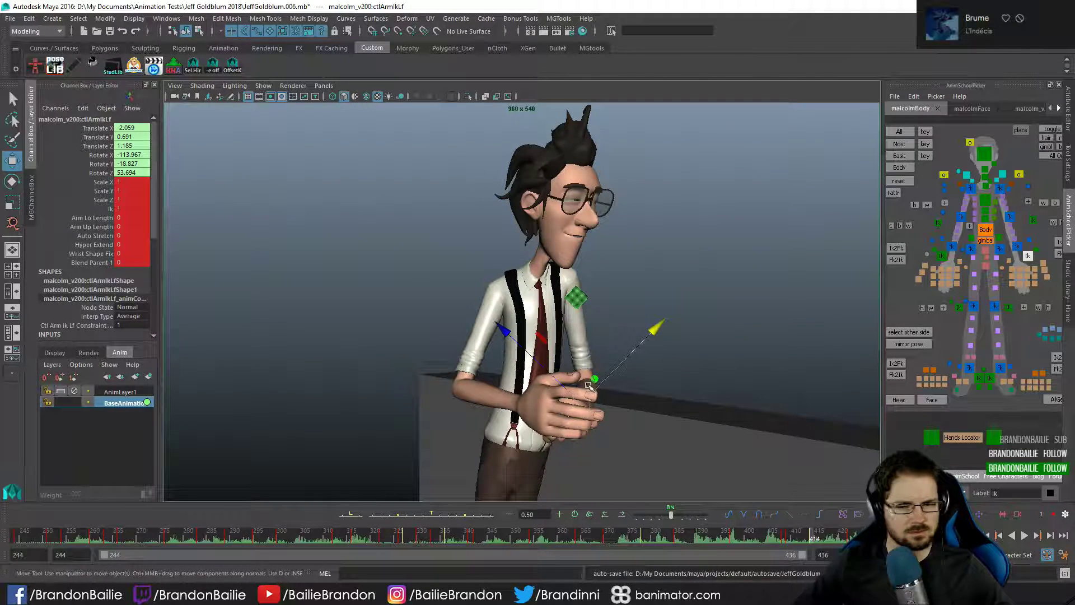
- Try moving the left arm IK control slightly outward at frame 414, then undo the move
left_click(1038, 305)
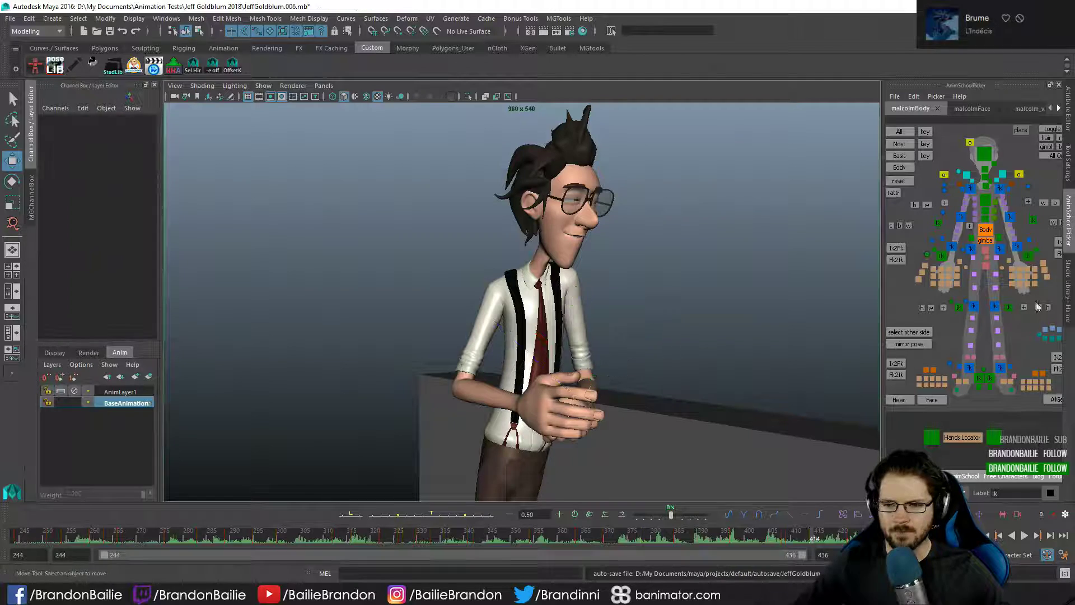
left_click(1028, 256)
left_click_drag(585, 403, 609, 398)
key("ctrl+z")
key("q")
key("e")
- Tween the left arm IK control's frame 414 key slightly back toward its frame 410 pose
key("comma")
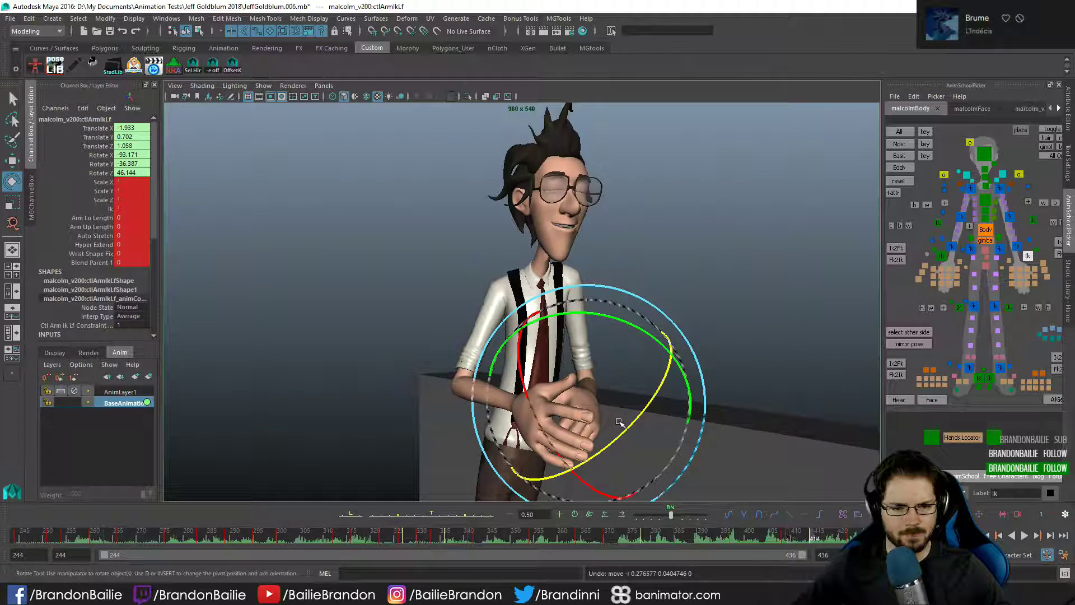
key("period")
key("period")
key("comma")
key("comma")
key("period")
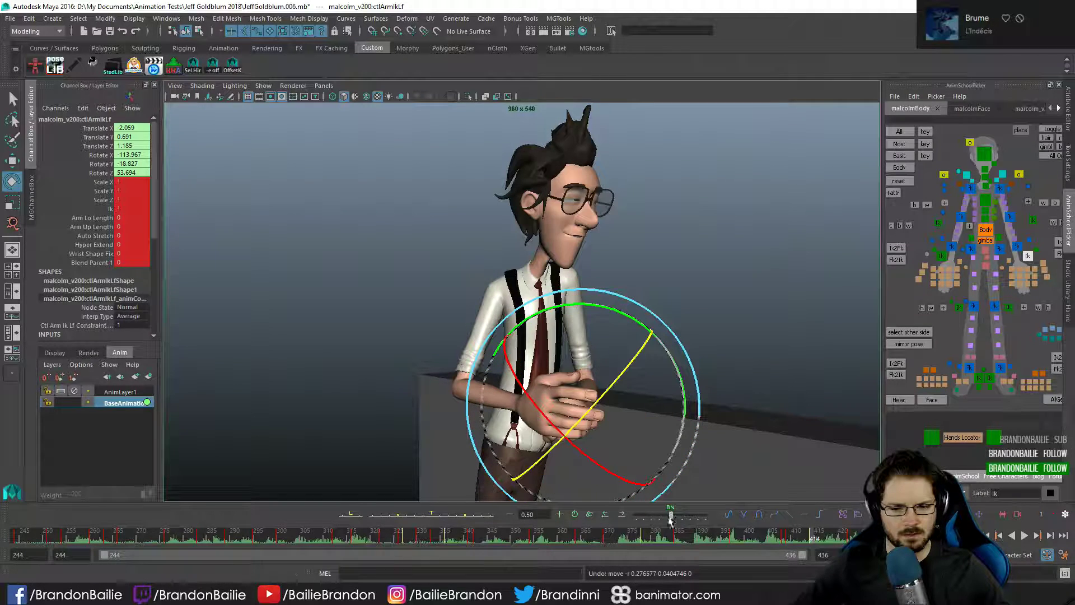
left_click(439, 516)
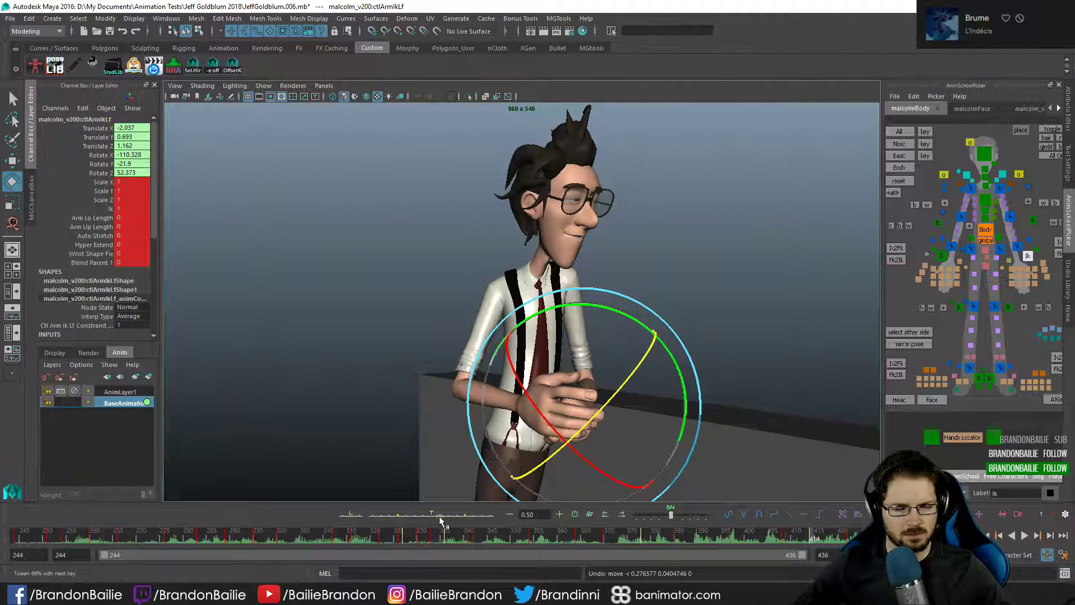
key("period")
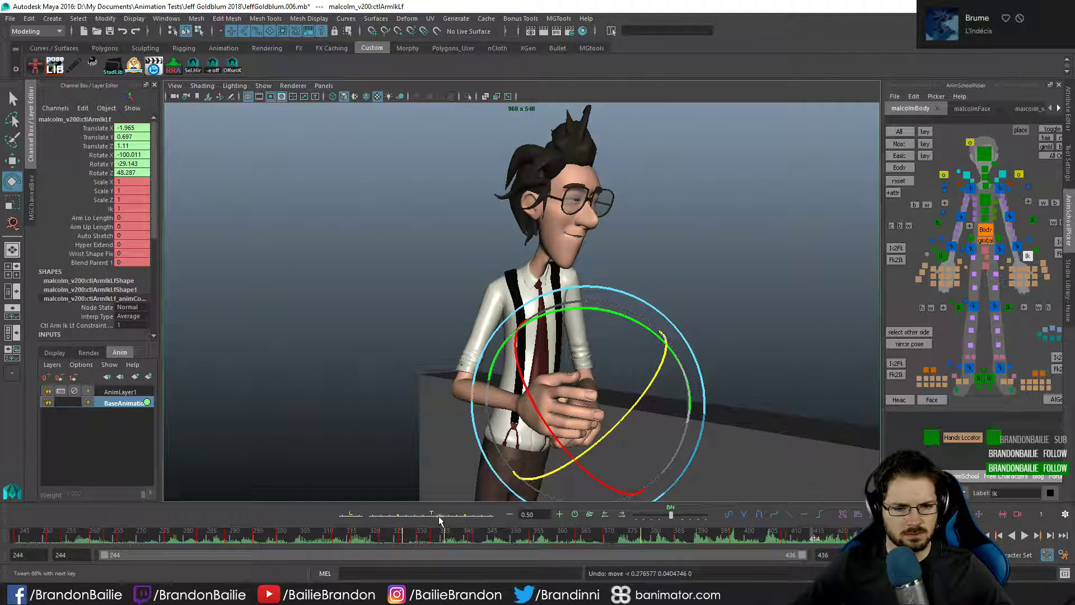
key("comma")
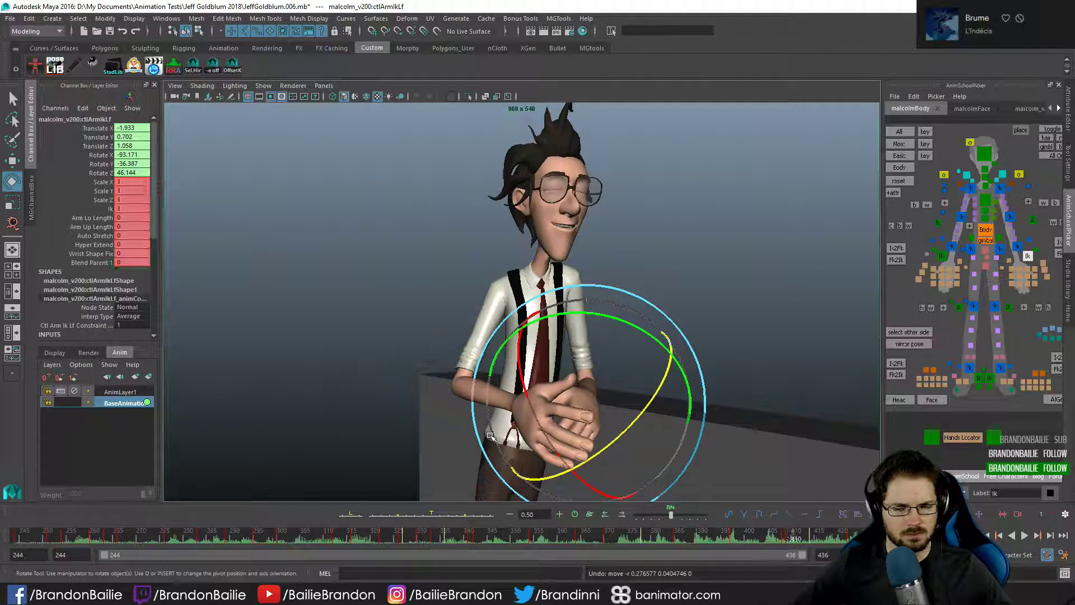
- Select the left arm IK control's tweened key and its neighbours through the last key and smooth their tangents again
key("alt+period")
key("alt+period")
key("alt+period")
key("alt+period")
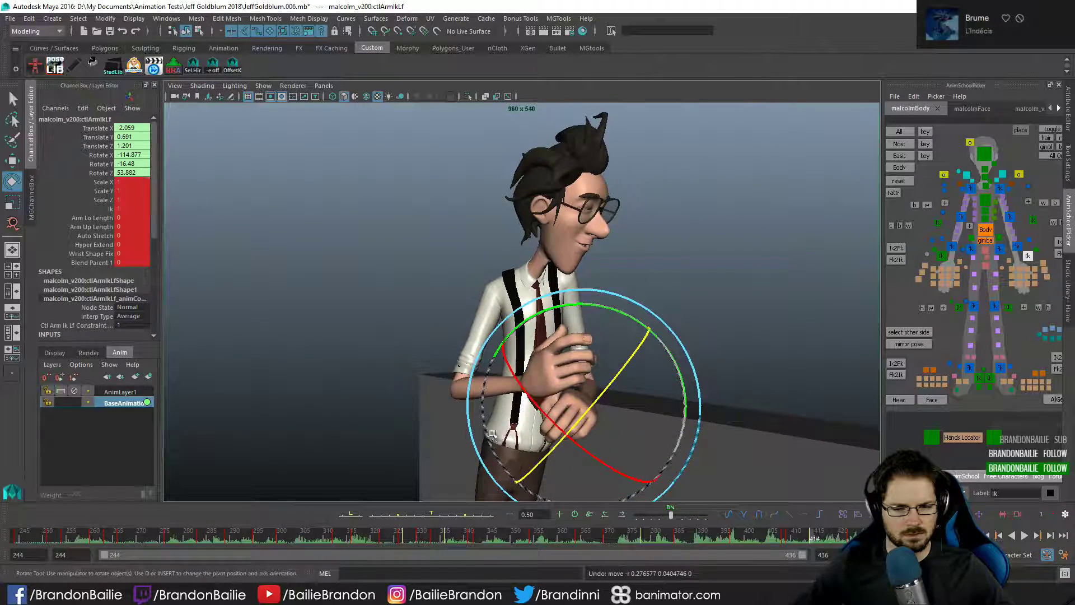
key("space")
left_click_drag(758, 325, 846, 486)
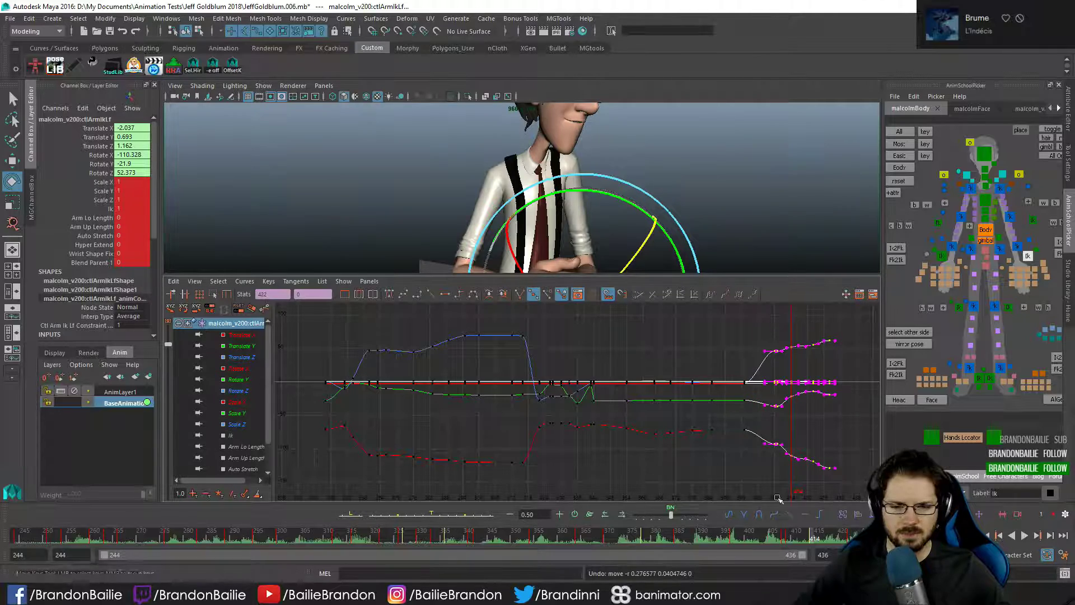
left_click(395, 296)
left_click(642, 340)
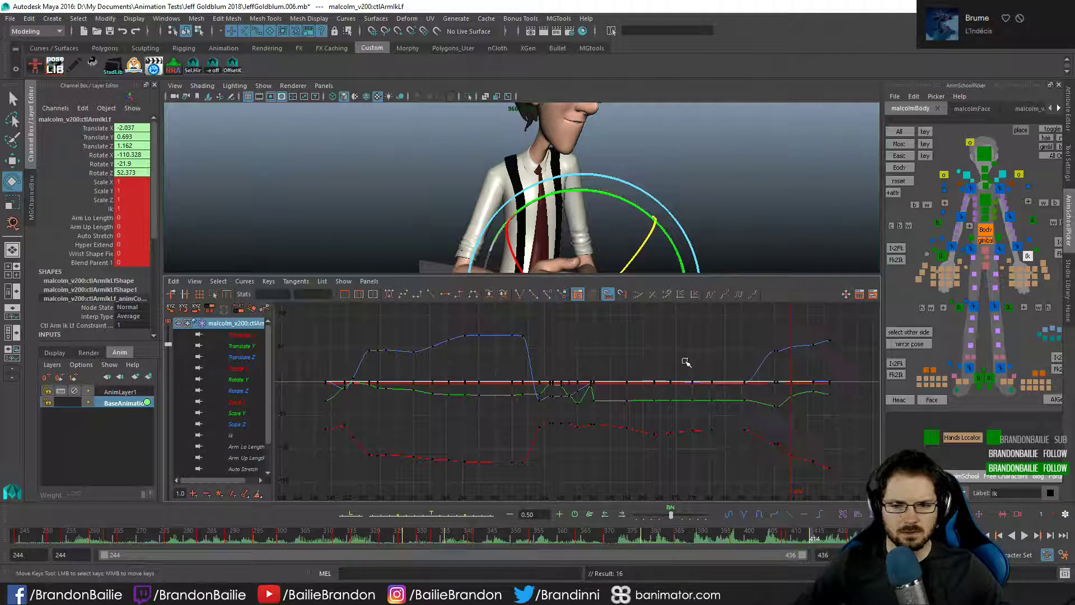
key("comma")
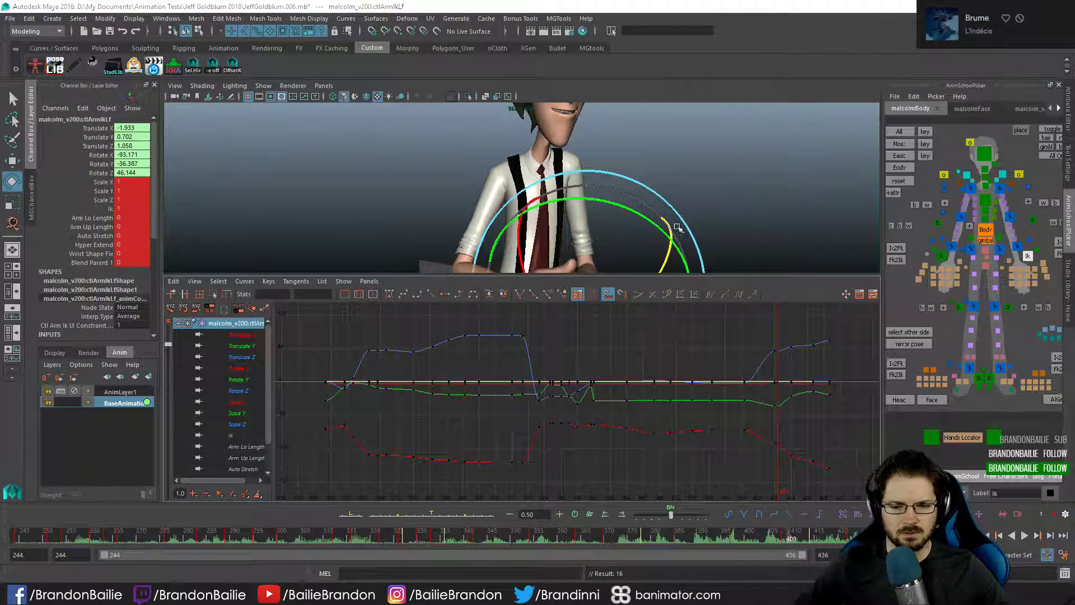
key("space")
key("q")
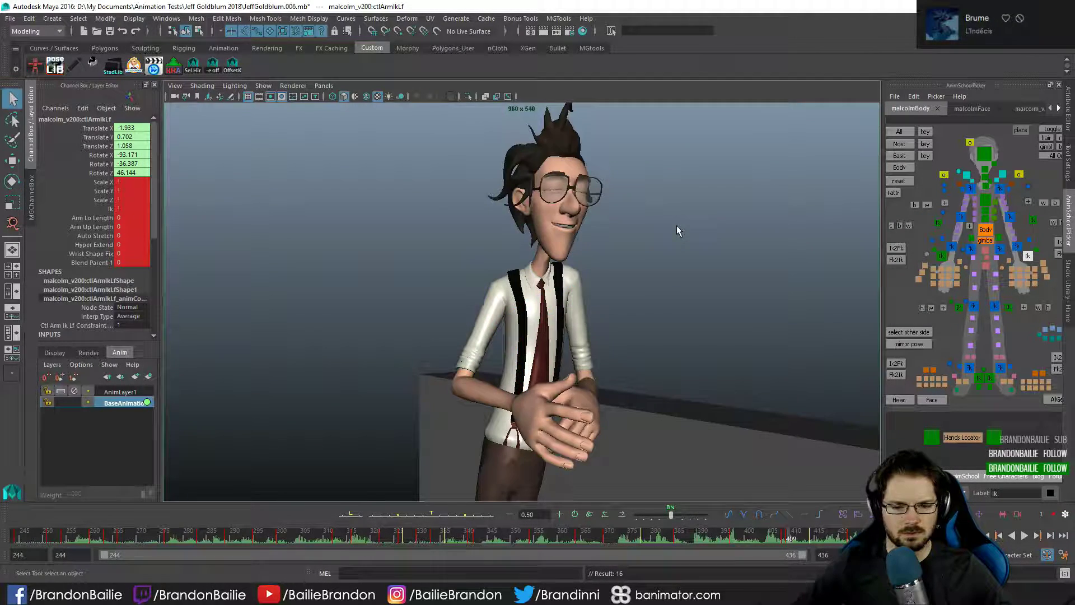
- Step through the frames from 410 onward twice to review the left hand as the right hand releases and points
key("alt+period")
key("alt+period")
key("alt+period")
key("alt+period")
key("alt+period")
key("alt+period")
key("alt+period")
key("alt+period")
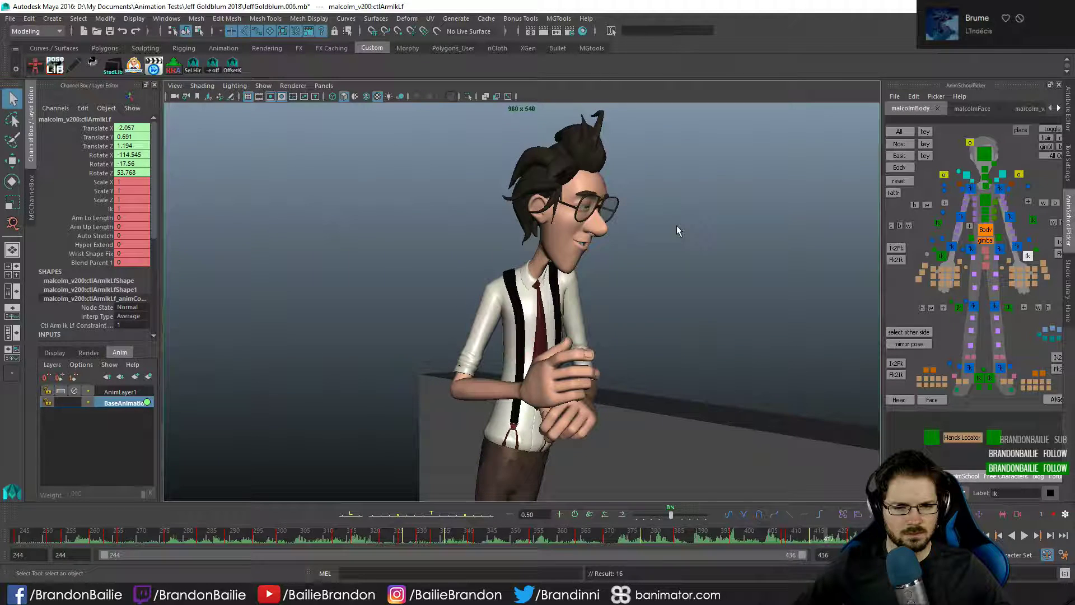
key("period")
key("comma")
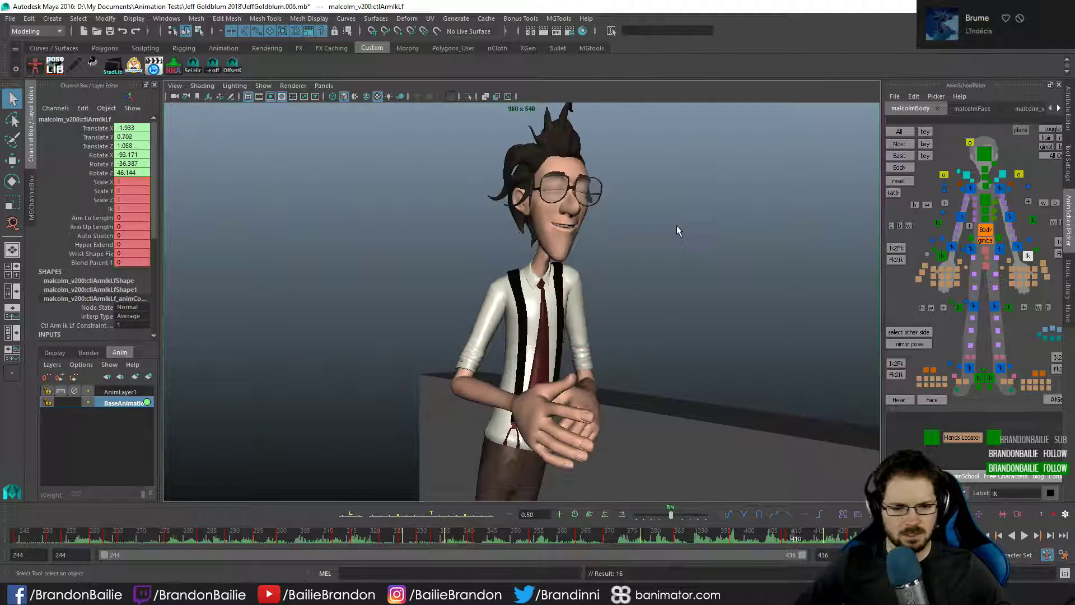
key("alt+period")
key("alt+period")
key("alt+period")
key("alt+period")
key("alt+period")
key("alt+period")
key("alt+period")
key("alt+period")
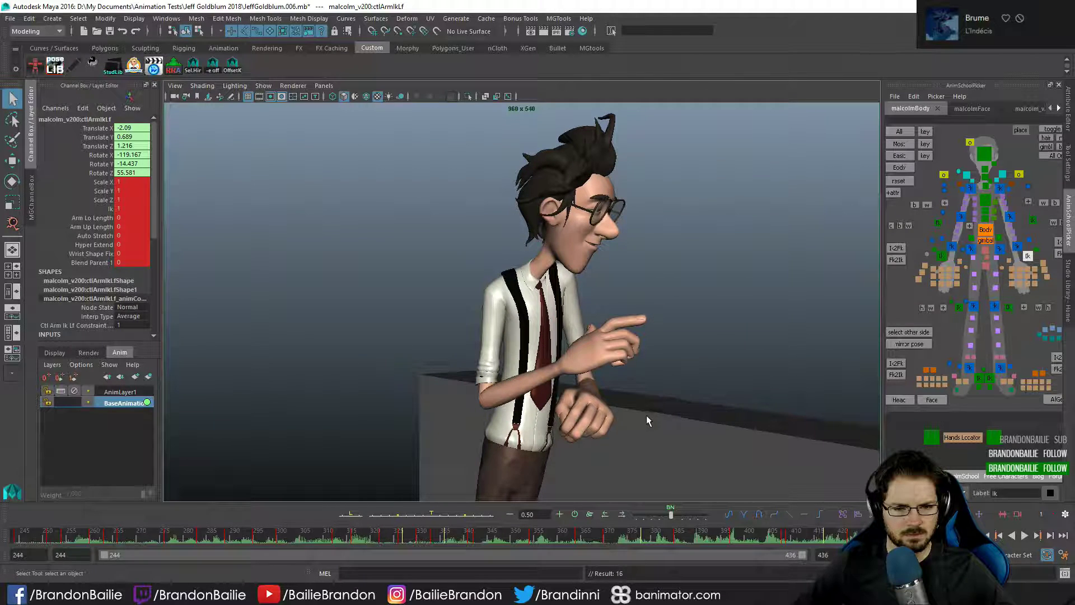
- Undo the last key paste and compare the body, spine and left arm IK controls around the hand release
key("ctrl+z")
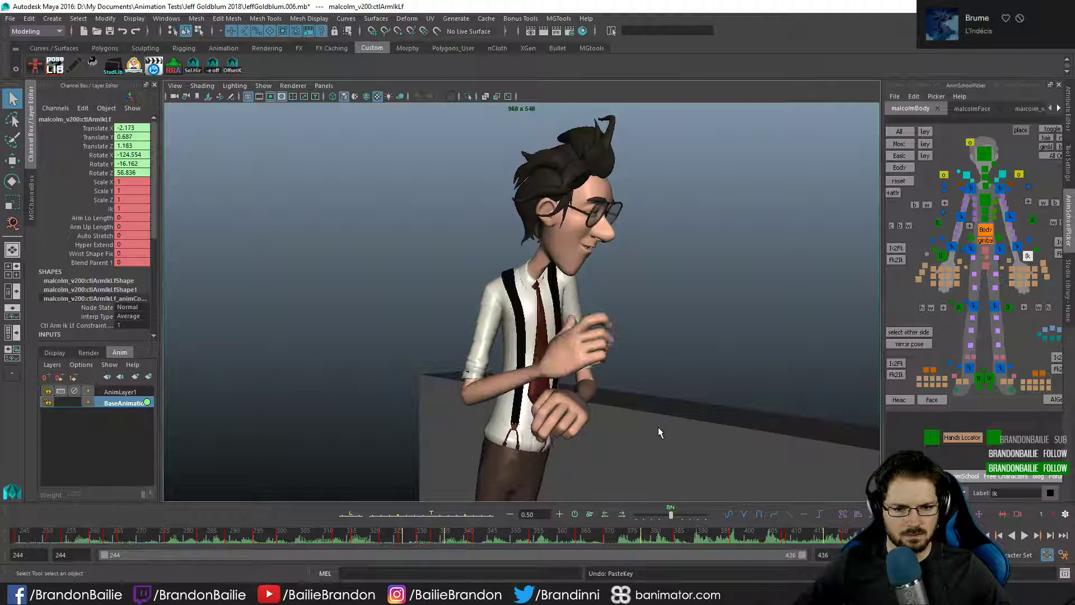
left_click(986, 203)
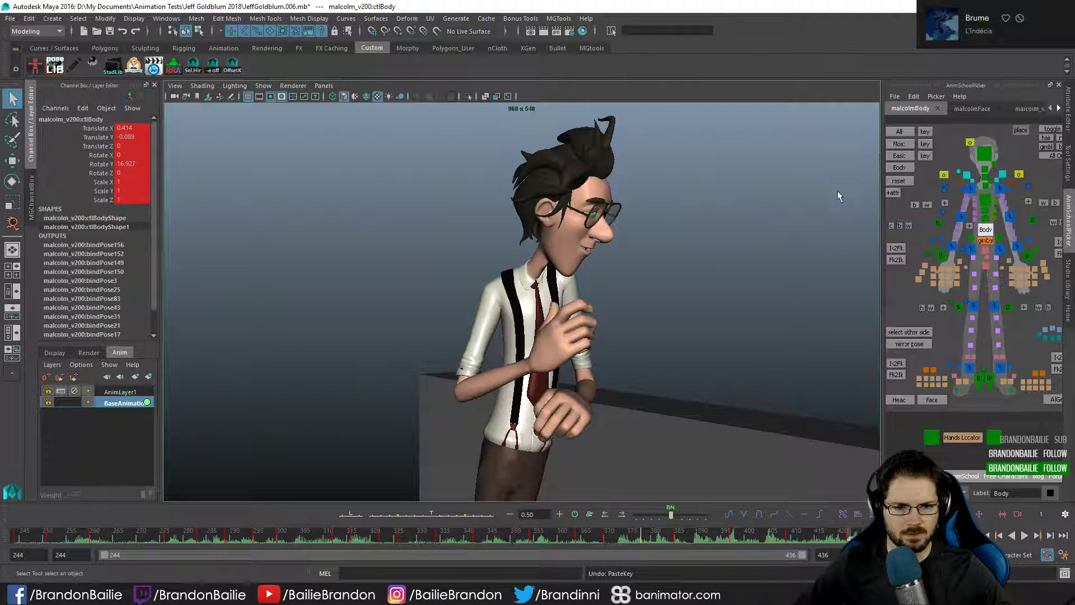
key("e")
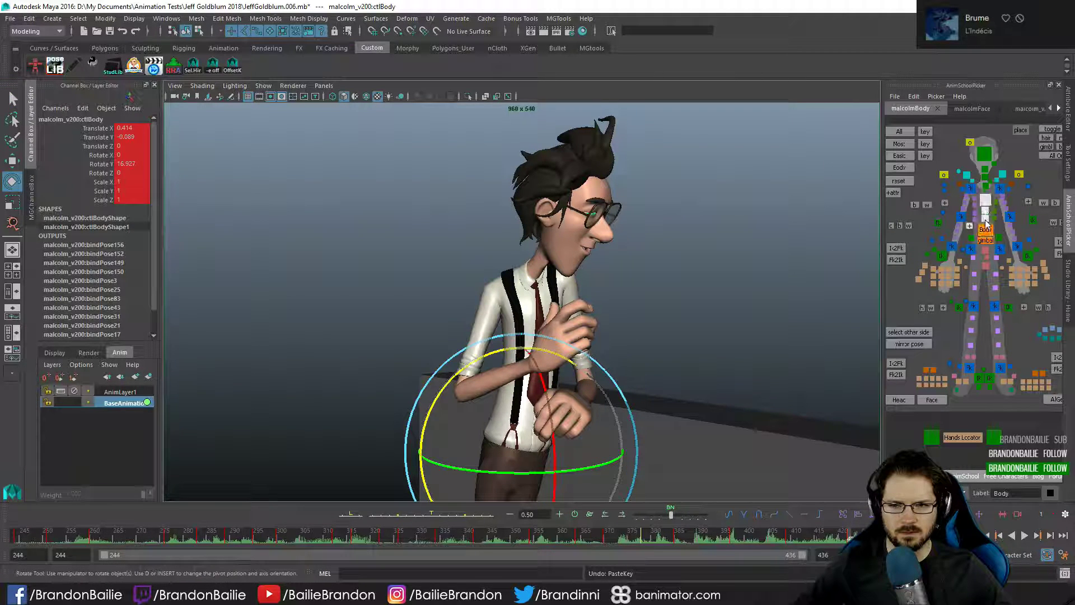
left_click(987, 224)
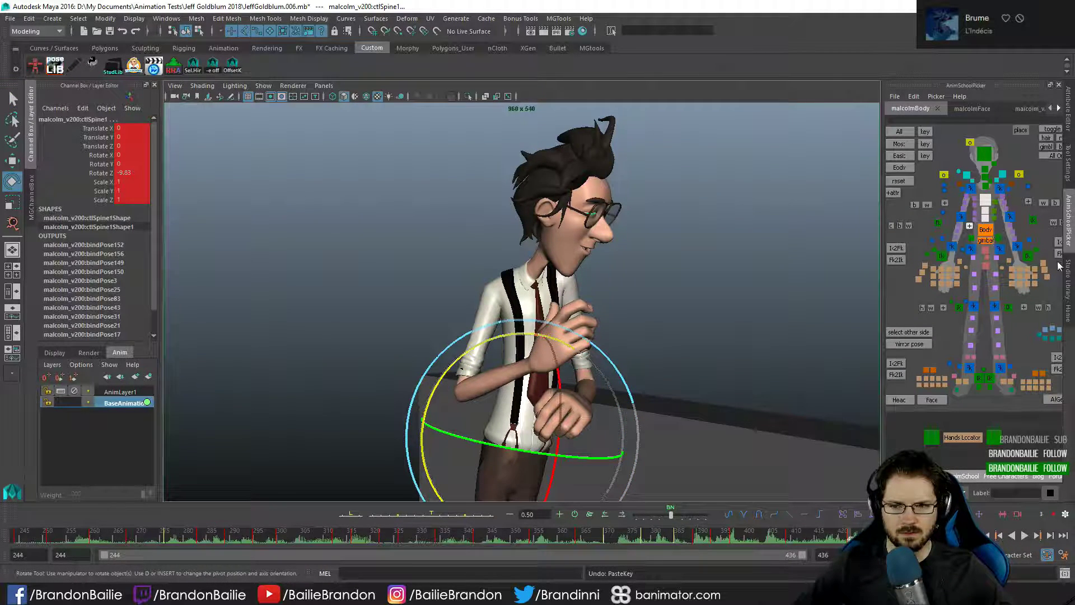
left_click(1027, 256)
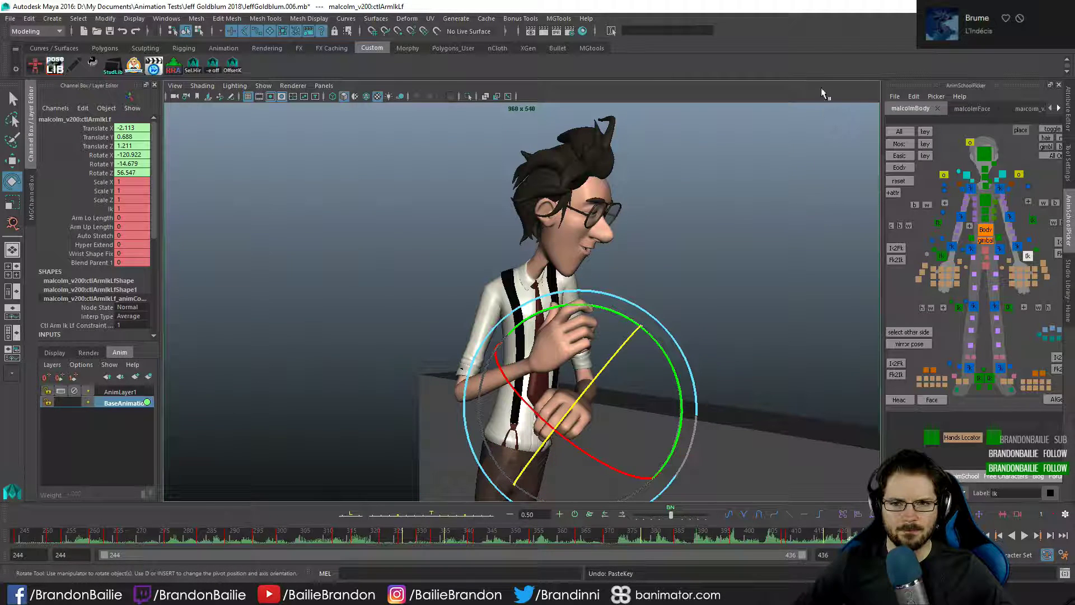
middle_click_drag(822, 93, 816, 123)
key("q")
key("comma")
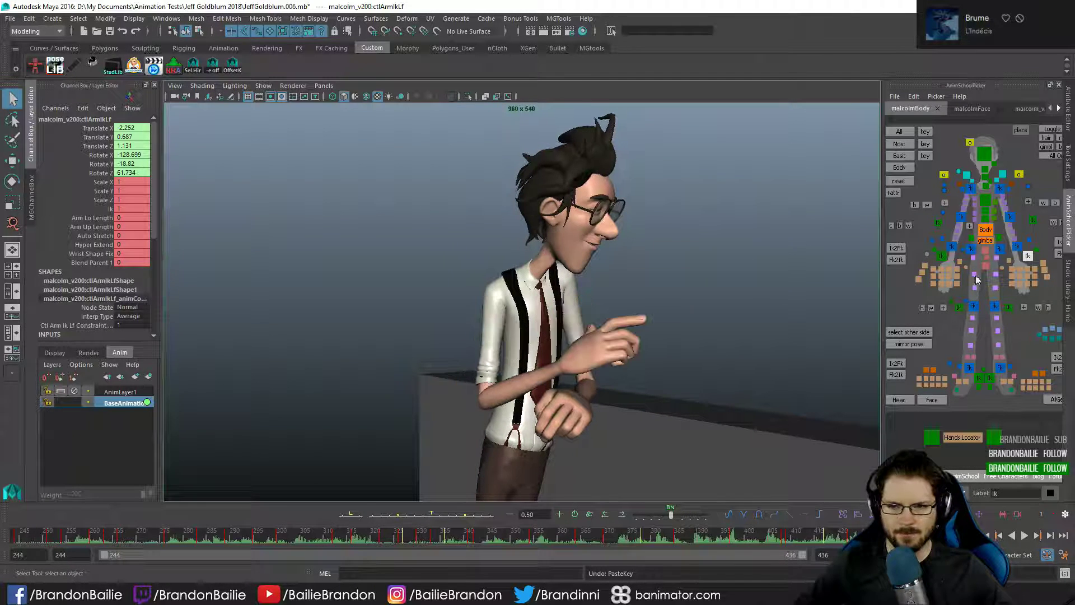
- Move the body control slightly back at the hand-release pose, to about 0.389 in Translate X
left_click(990, 232)
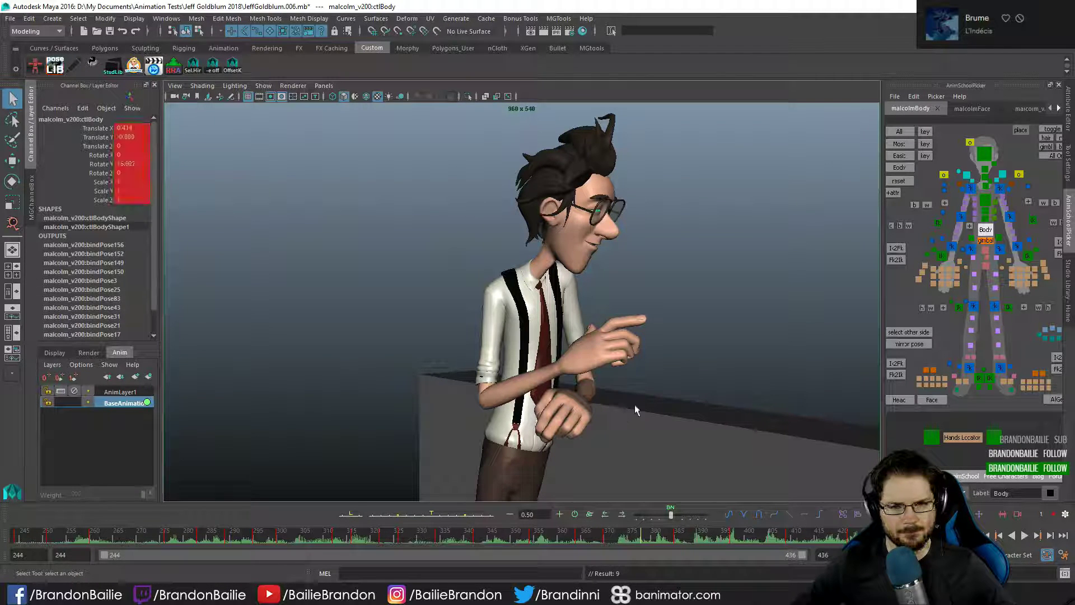
key("w")
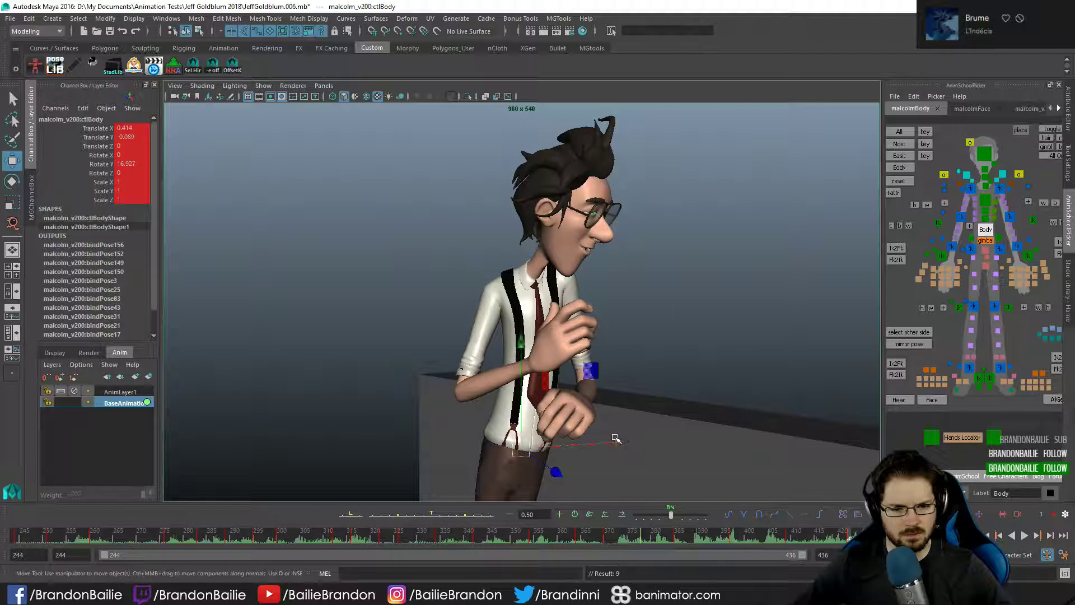
left_click_drag(615, 438, 575, 391)
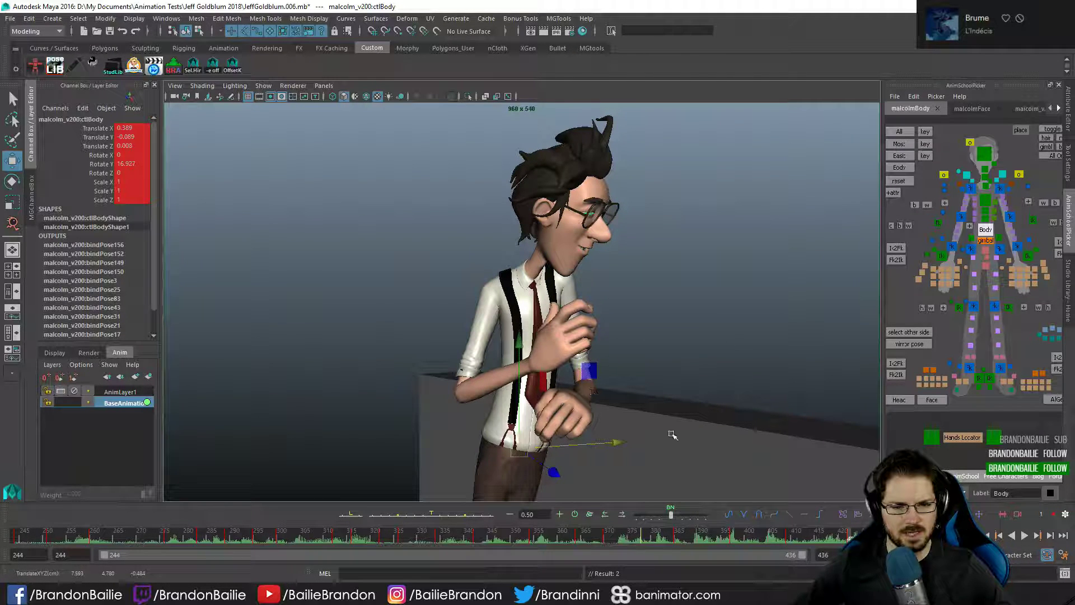
- Step through the body control's keys and the frames around the hand release to check the adjusted pose
key("comma")
key("comma")
key("comma")
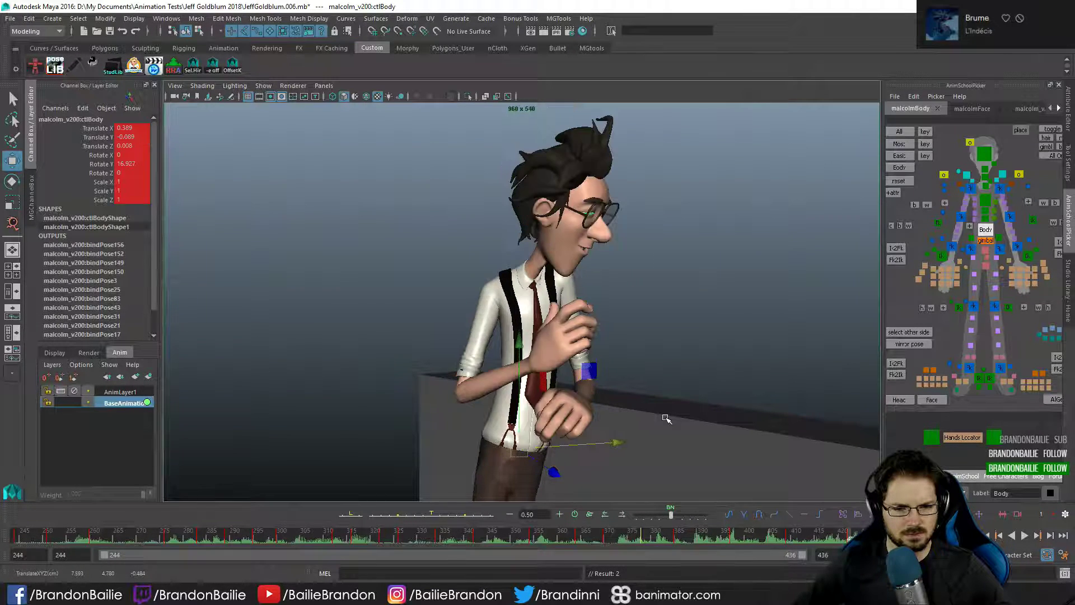
key("period")
key("period")
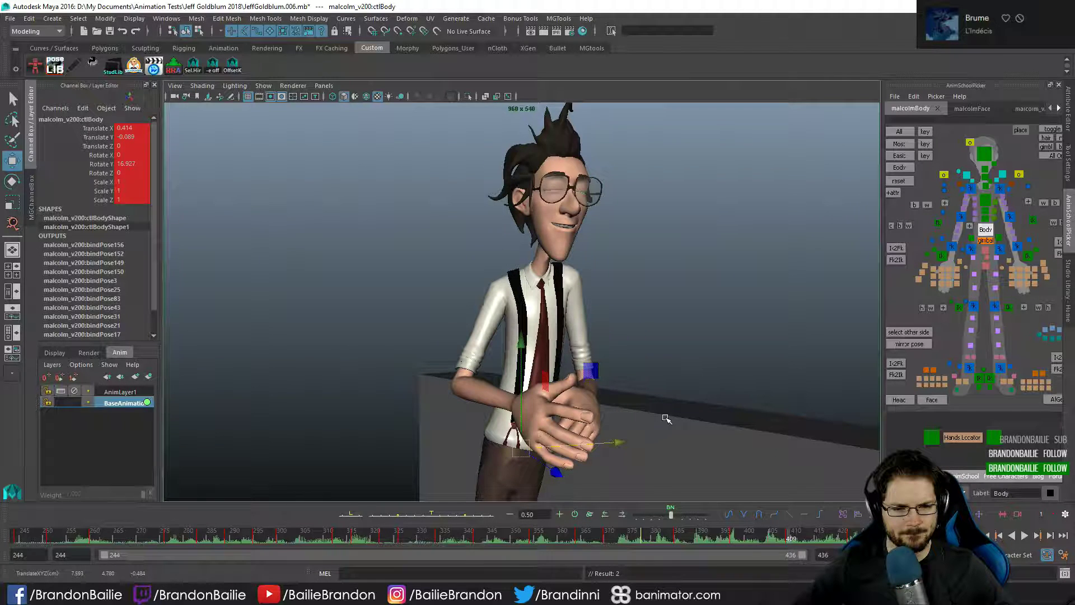
key("alt+period")
key("alt+period")
key("alt+period")
key("alt+period")
key("alt+period")
key("alt+period")
key("alt+period")
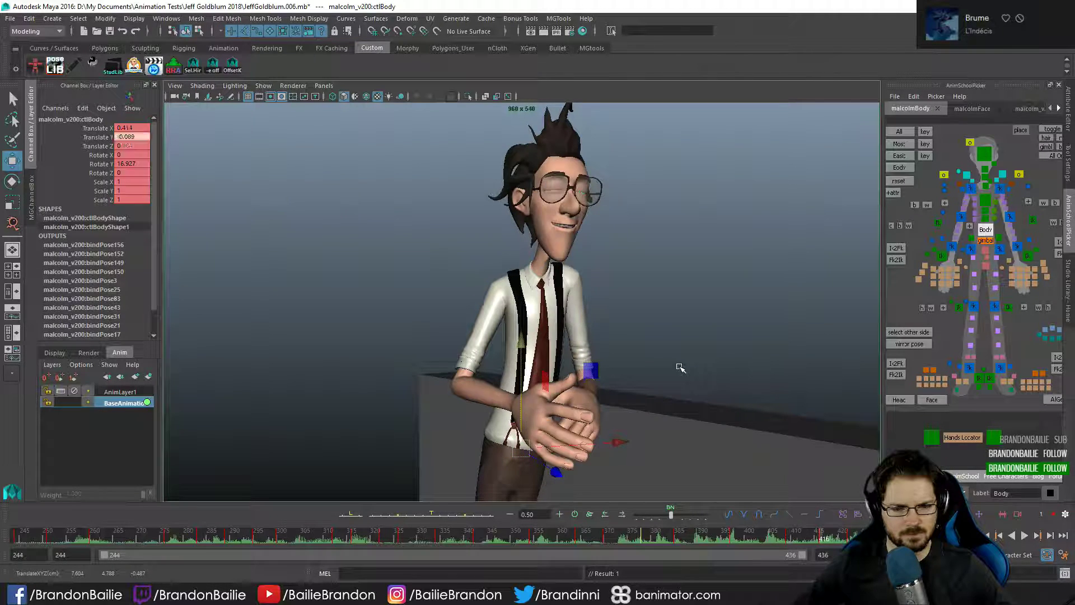
- Play back the shot, then replay it from the start of the timeline to review the body motion
key("alt+v")
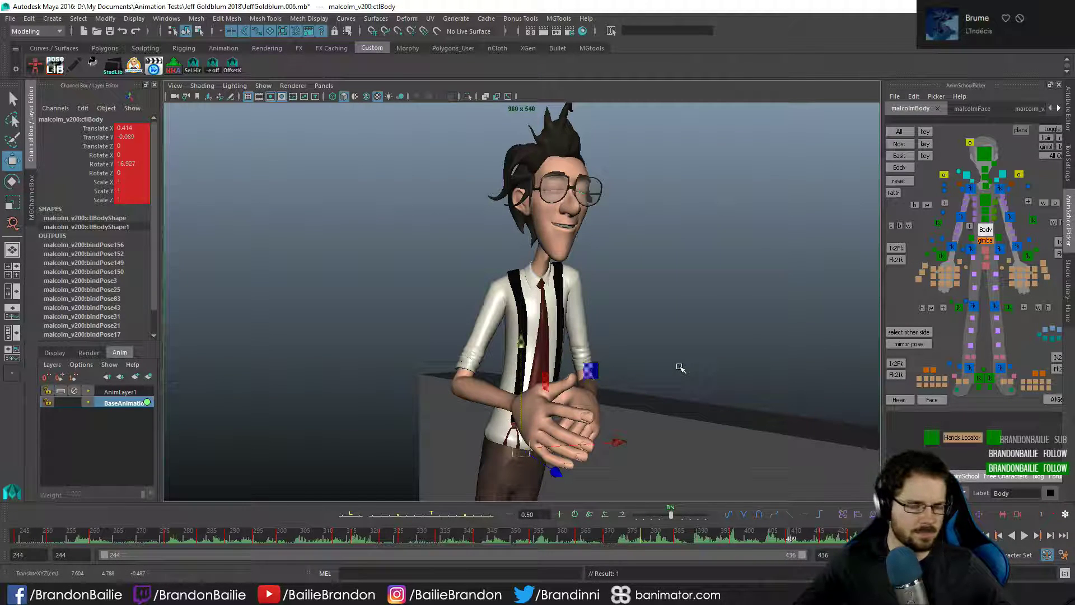
key("alt+v")
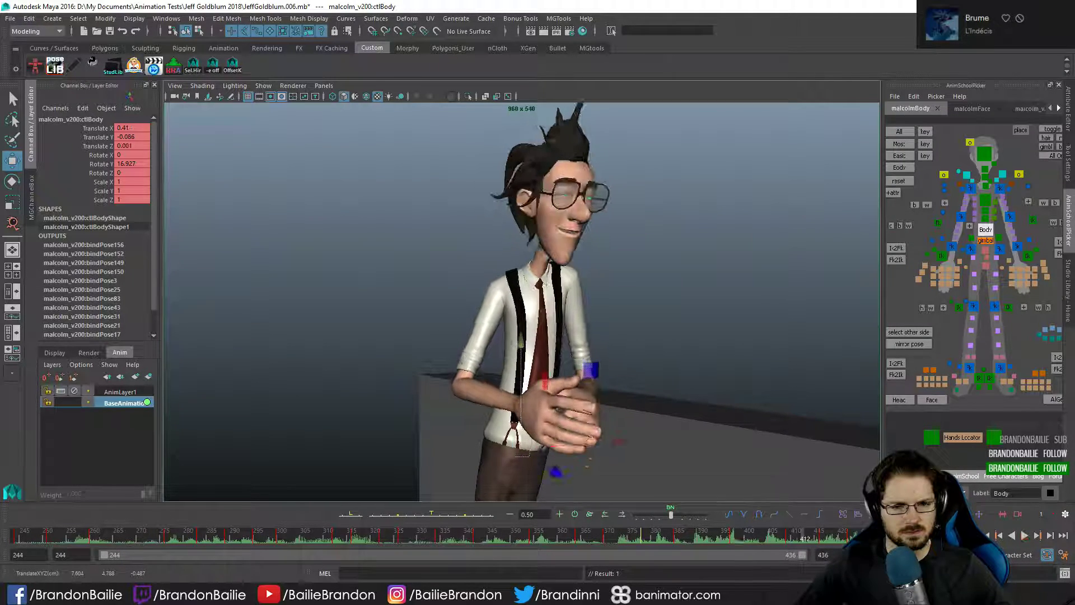
key("q")
key("alt+v")
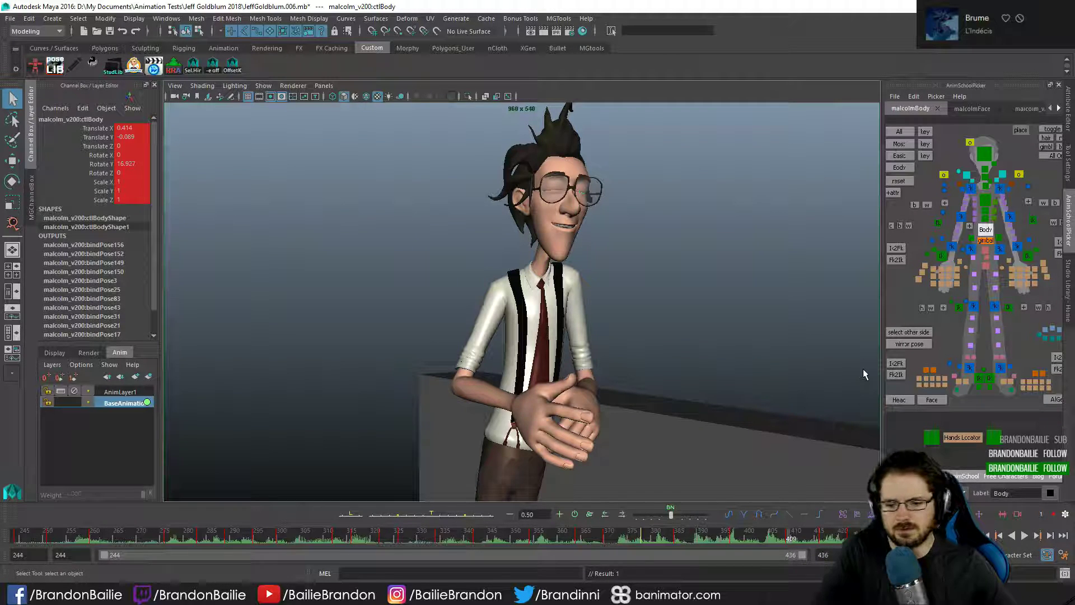
key("alt+v")
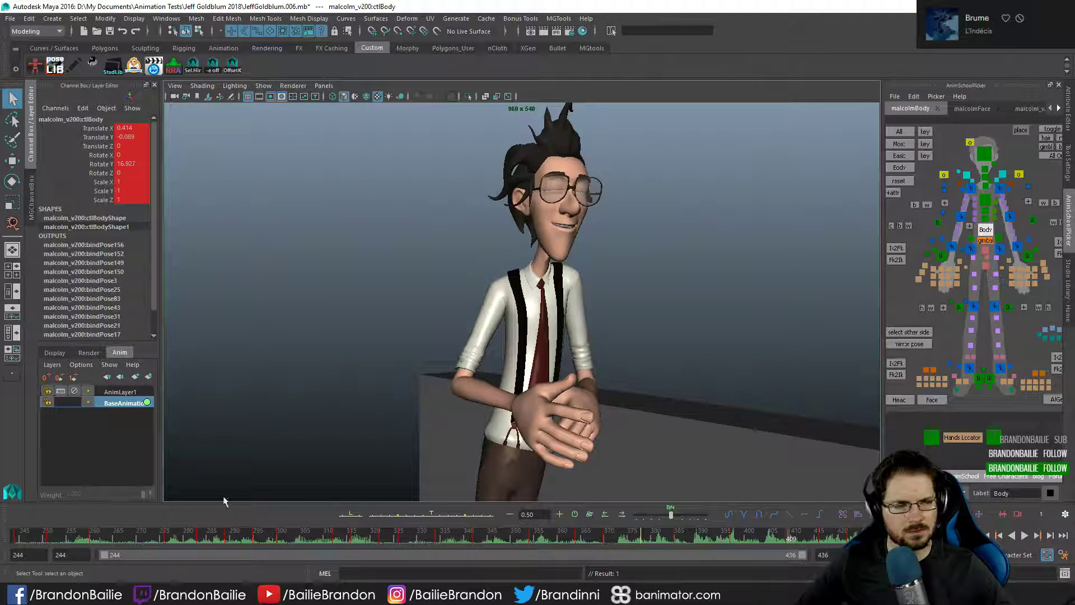
left_click_drag(28, 538, 10, 539)
key("alt+v")
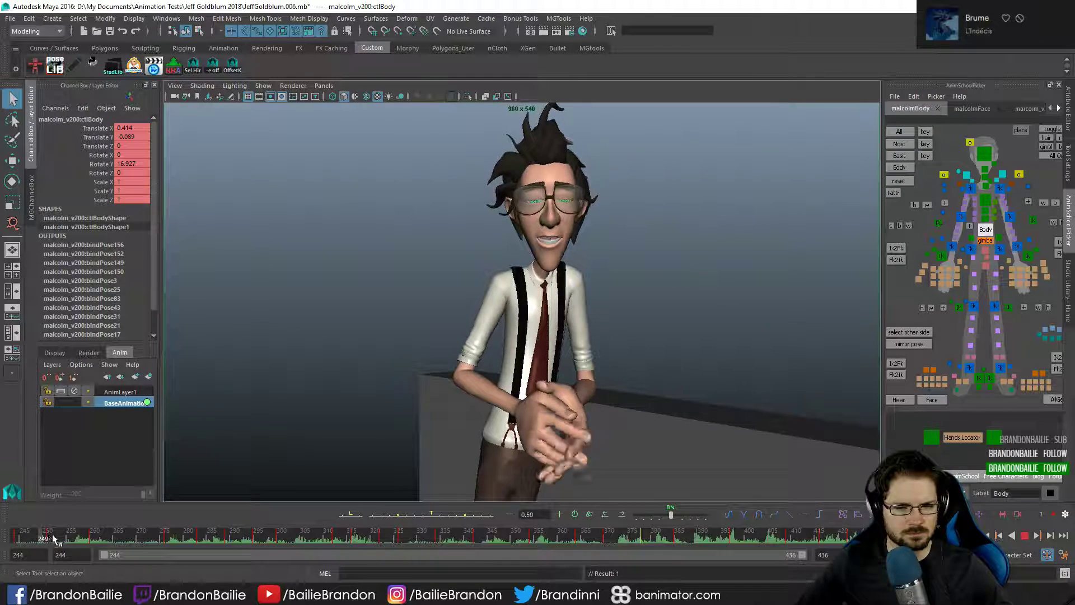
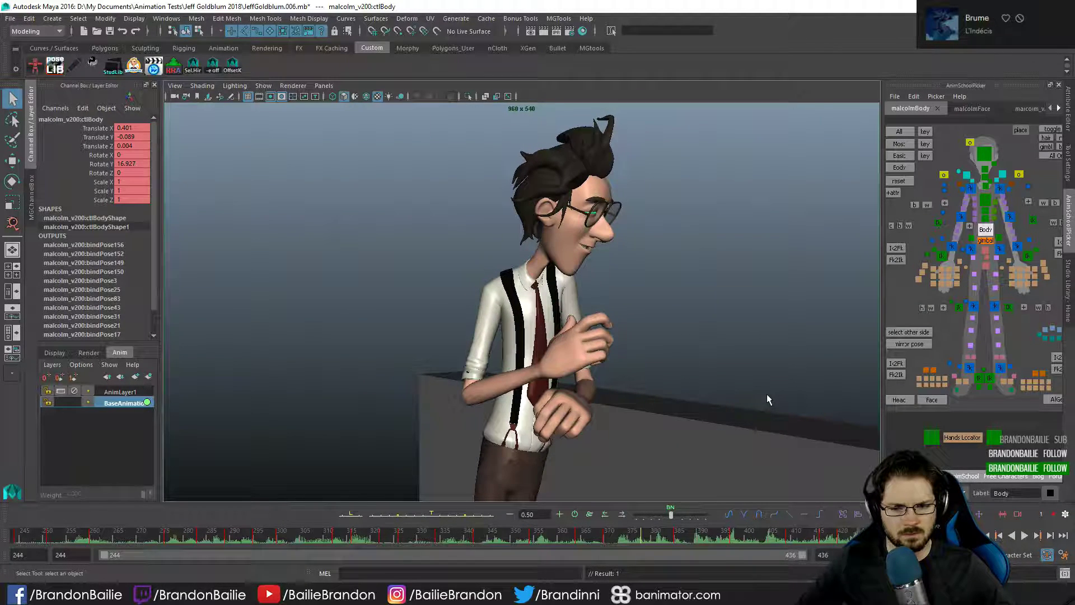
- Nudge the body control slightly down around the pointing gesture and play the shot back
key("w")
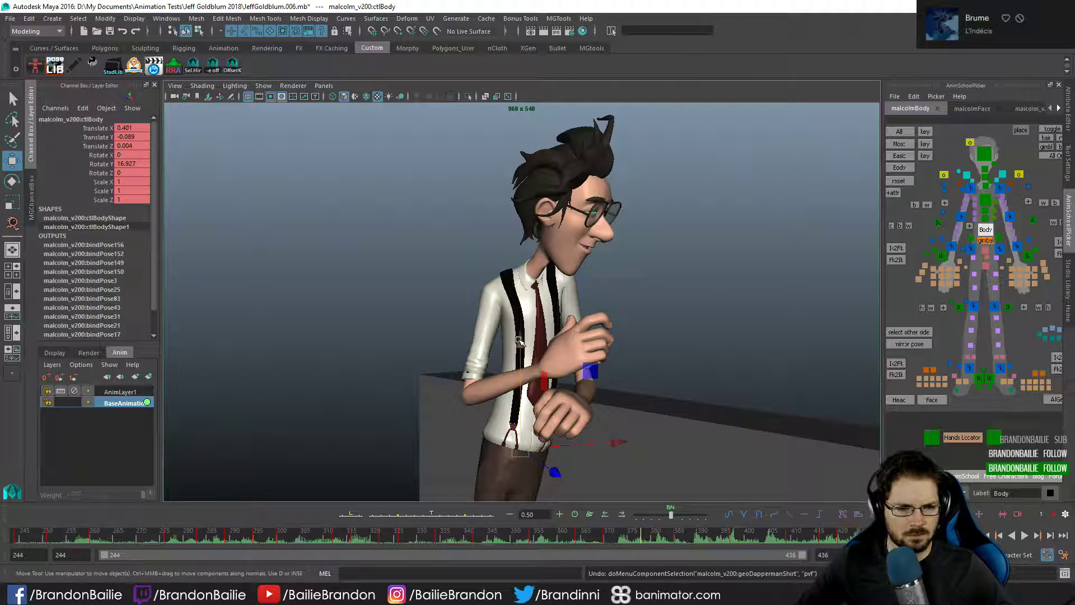
left_click_drag(519, 340, 521, 342)
key("comma")
key("alt+v")
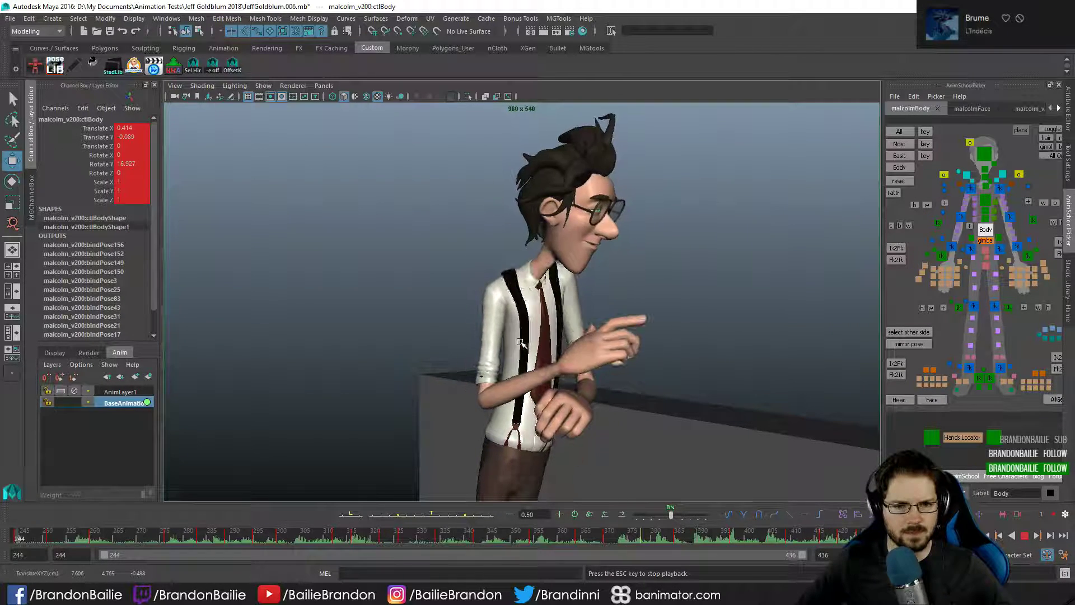
key("alt+v")
key("q")
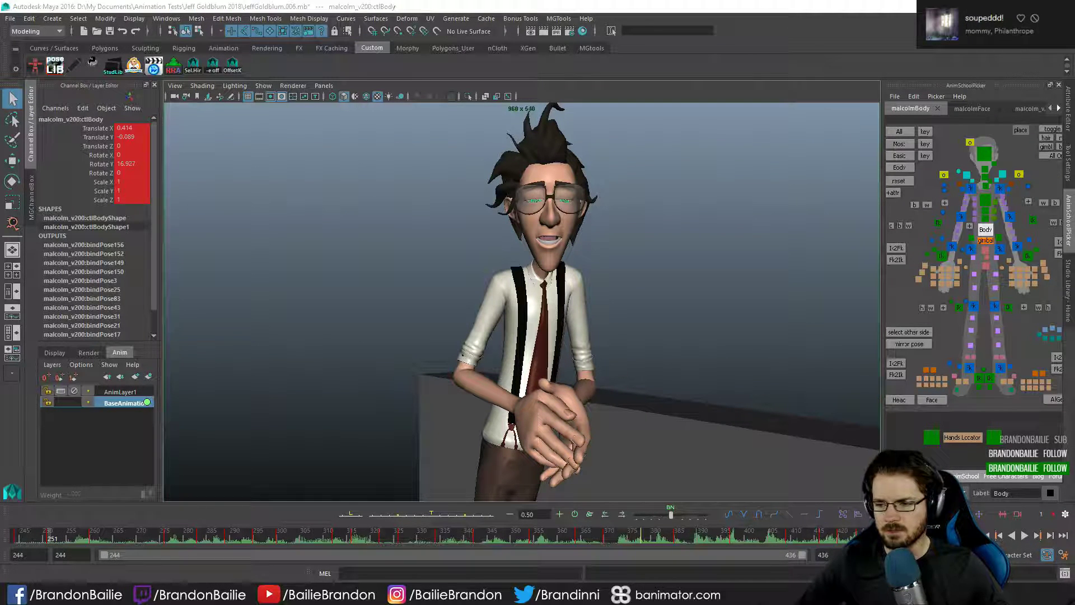
- Save the scene as the incremental version JeffGoldblum.007.mb and play back the shot
key("ctrl+alt+s")
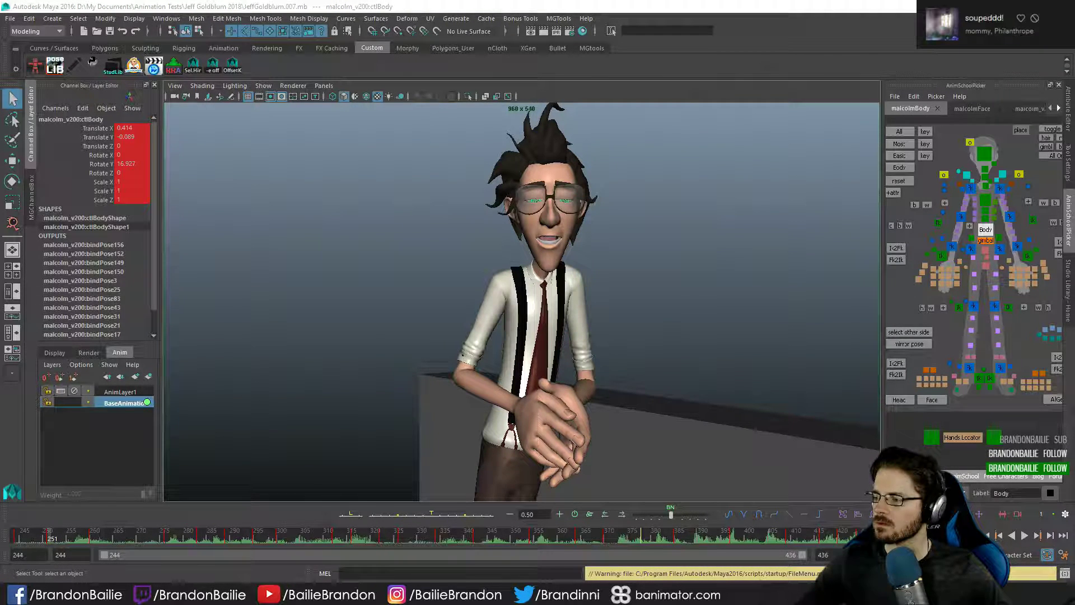
left_click(644, 4)
key("alt+v")
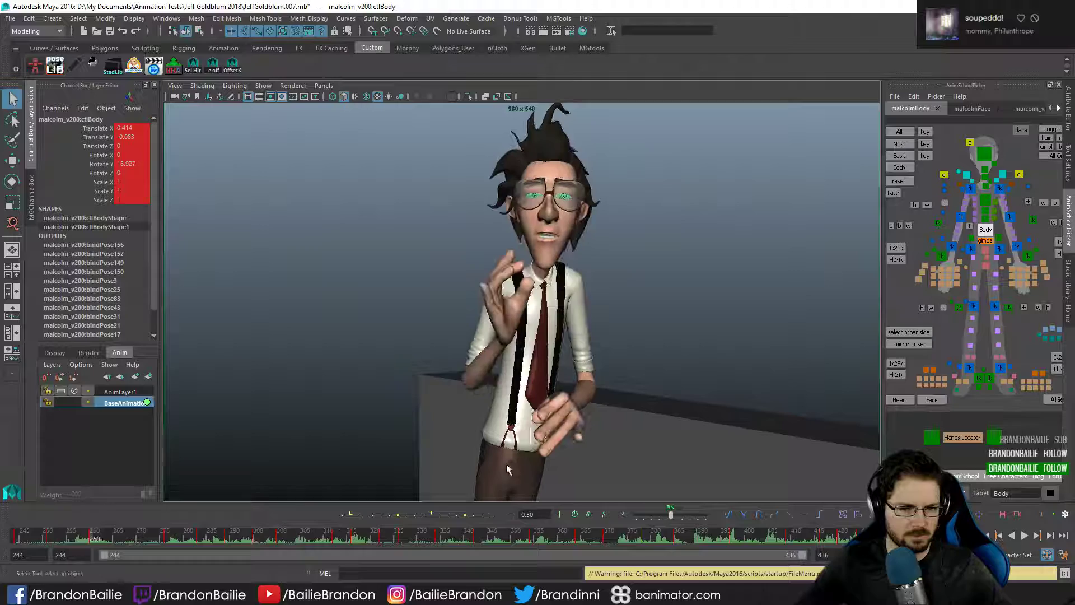
key("alt+shift+v")
- Rotate the body control to about -5.691 in Rotate X at frame 385, while the hands are clasped
key("w")
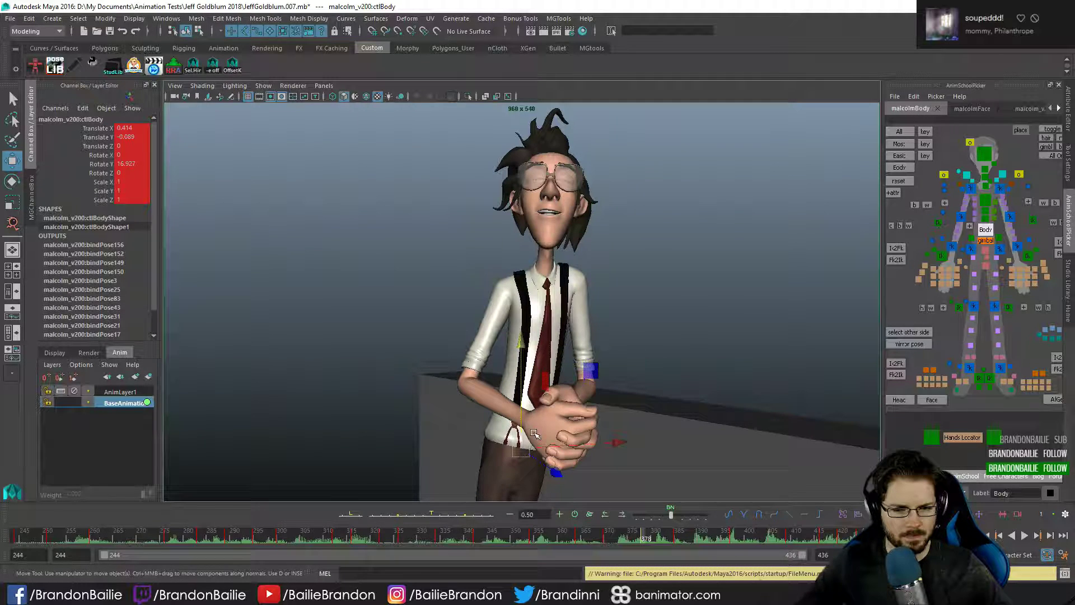
key("Escape")
key("e")
left_click_drag(553, 425, 548, 406)
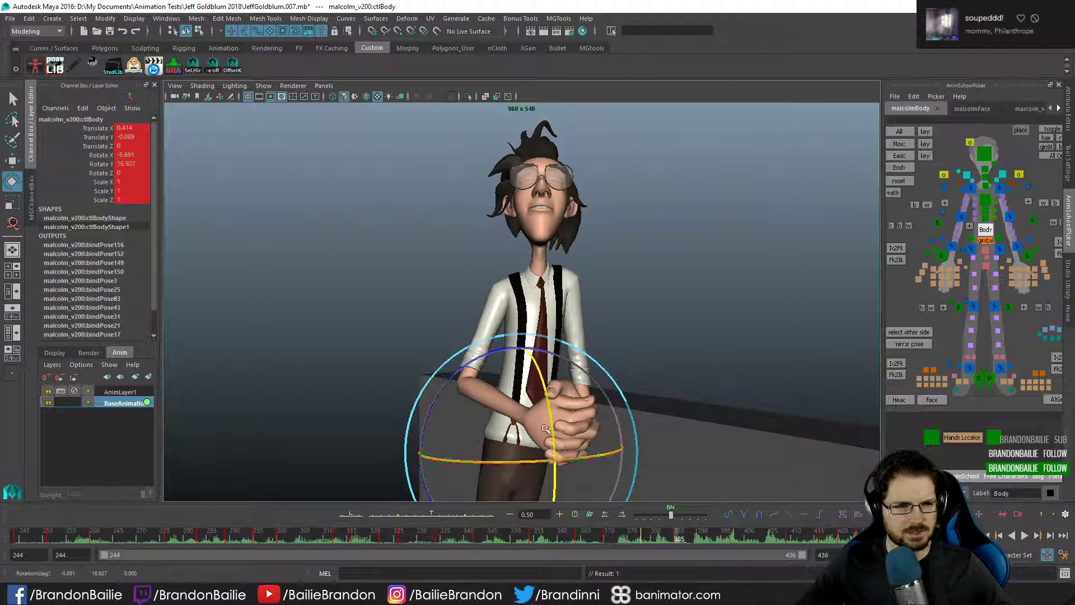
key("q")
- Tween the body control 90% with the next key, between frames 370 and 385
left_click(642, 535)
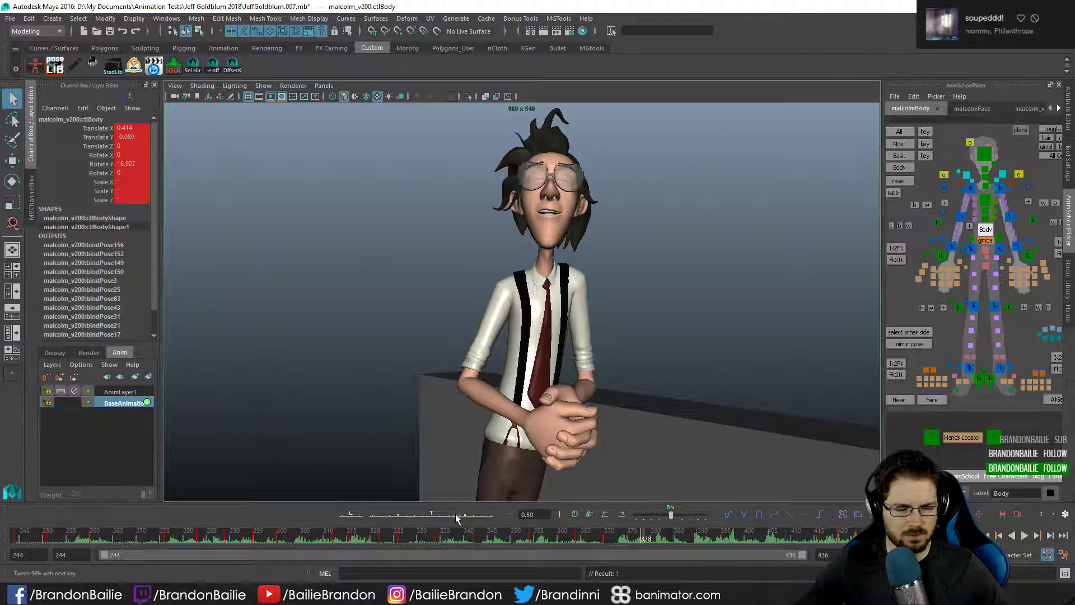
left_click(455, 514)
key("comma")
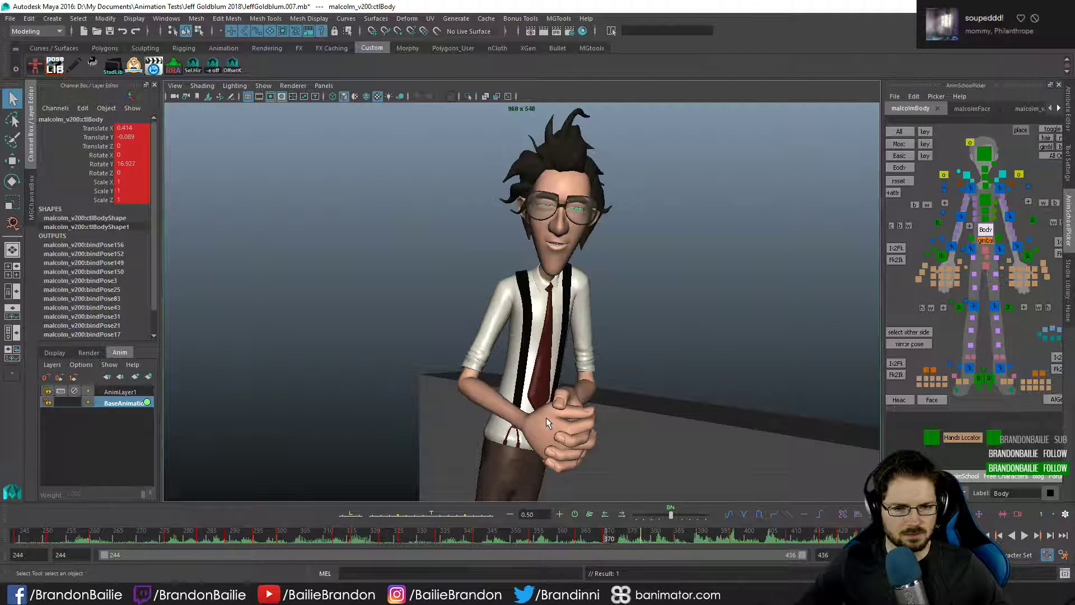
- Step forward frame by frame from frame 370 to examine the new body tilt during the hand clasp
key("alt+period")
key("alt+period")
key("alt+period")
key("alt+period")
key("alt+period")
key("alt+period")
key("alt+period")
key("alt+period")
key("alt+period")
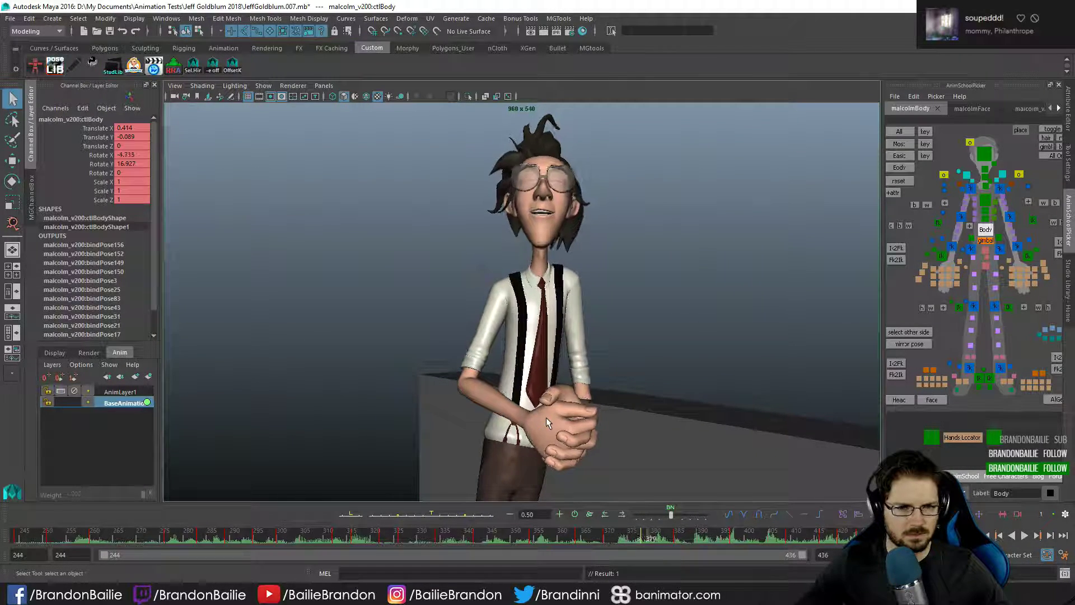
key(".")
key(".")
key(".")
key(".")
key(".")
key(".")
key(".")
key(".")
key(".")
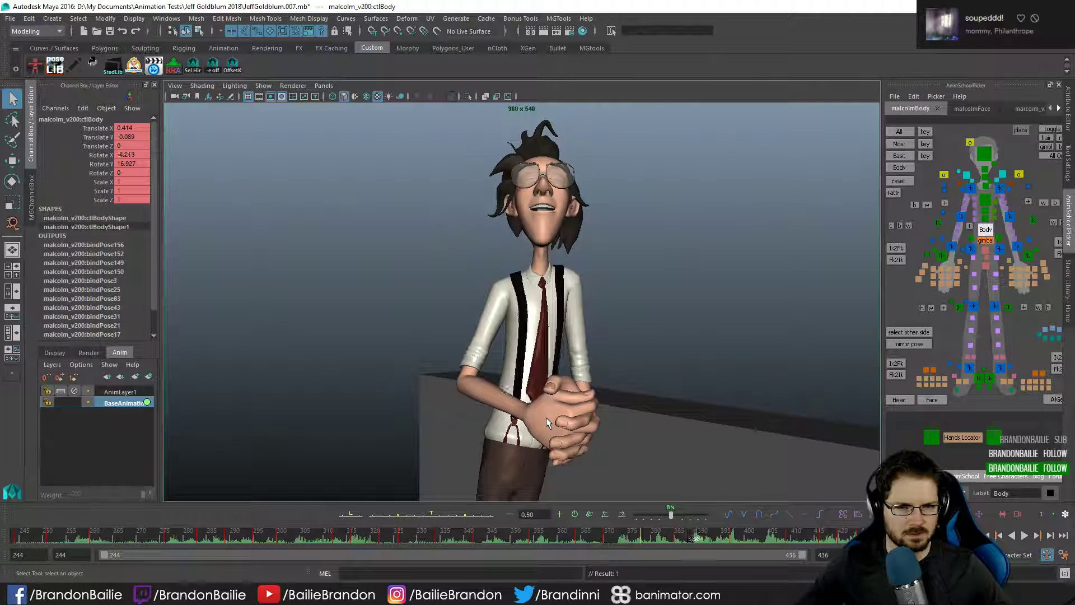
key(".")
key(".")
key(".")
key(".")
key(".")
key(".")
key(".")
key(".")
key(".")
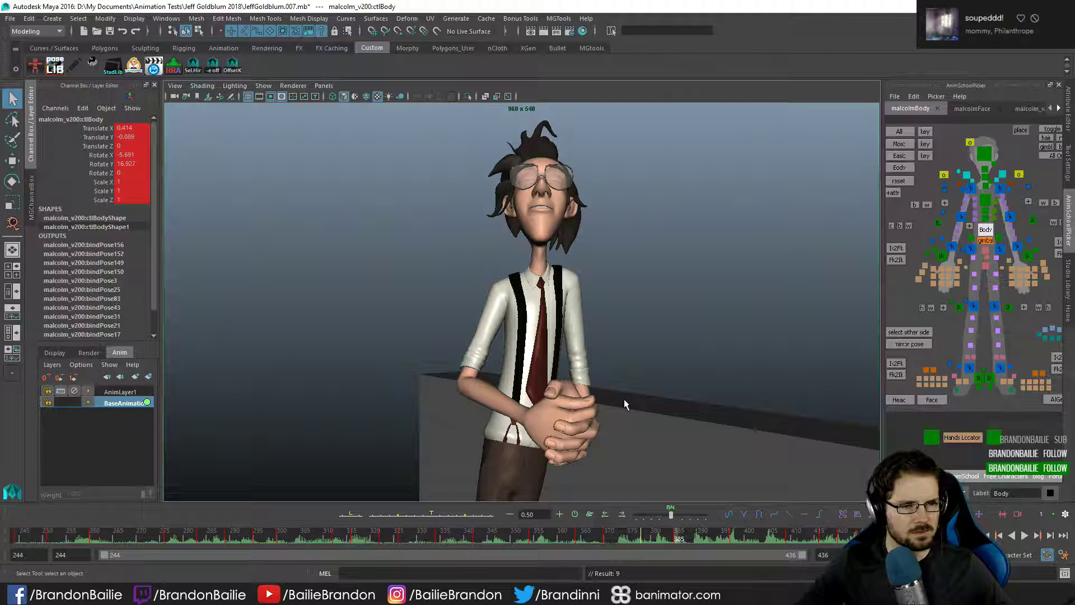
- Step backward through the body tilt and replay the section from around frame 370 to judge its timing
key("alt+comma")
key("alt+comma")
key("alt+comma")
key("alt+comma")
key("alt+comma")
key("alt+comma")
key("alt+comma")
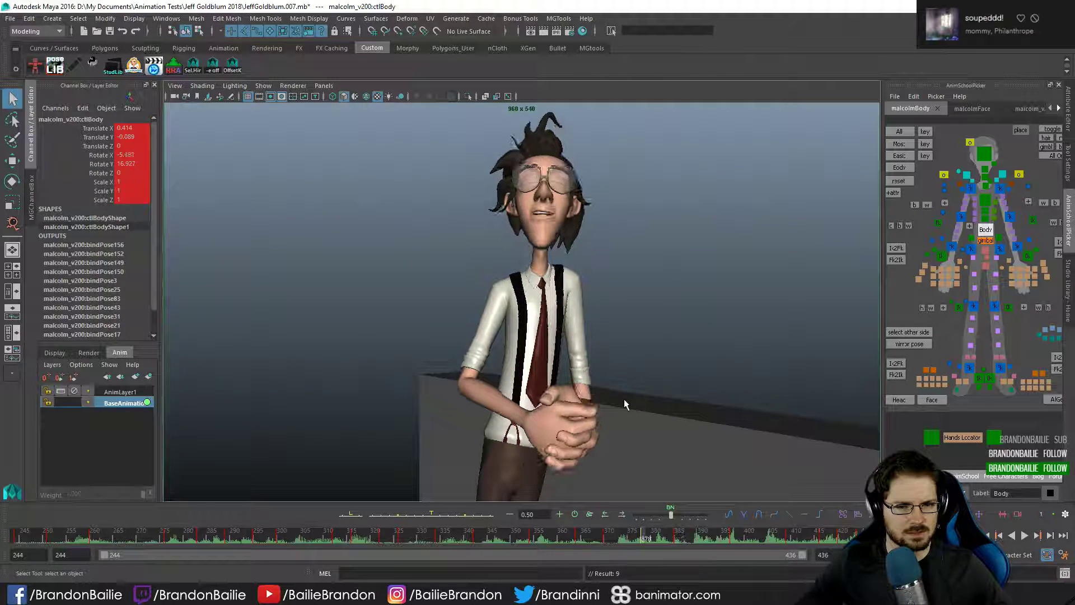
key("alt+comma")
key("alt+comma")
key("alt+comma")
key("alt+comma")
key("alt+comma")
key("alt+comma")
key("alt+comma")
key("alt+comma")
key("alt+comma")
key("alt+comma")
key("alt+comma")
key("alt+comma")
key("alt+comma")
key("alt+comma")
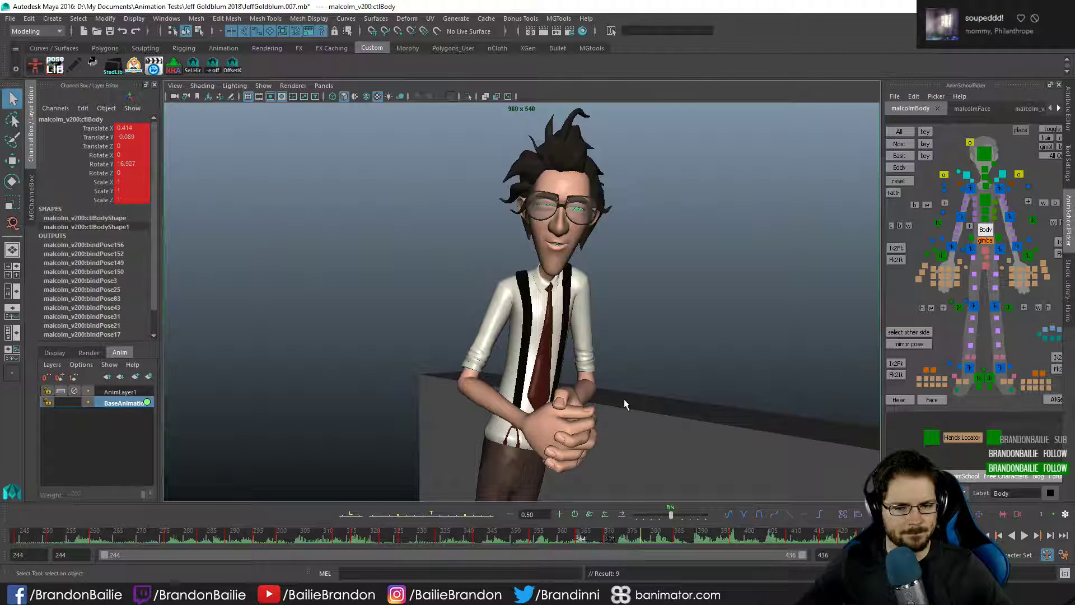
key("alt+v")
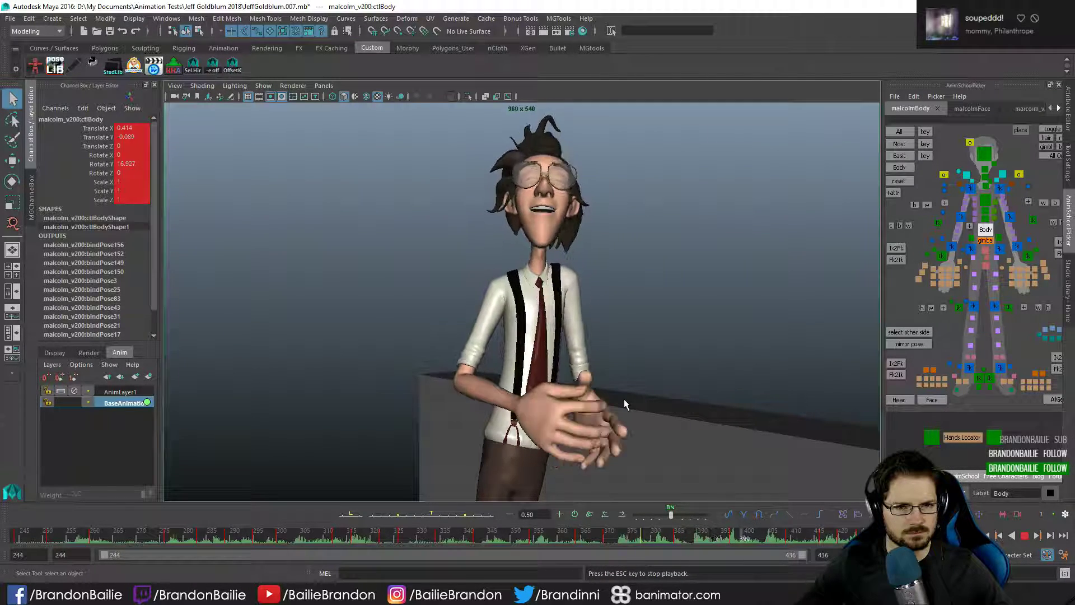
left_click(599, 539)
key("alt+v")
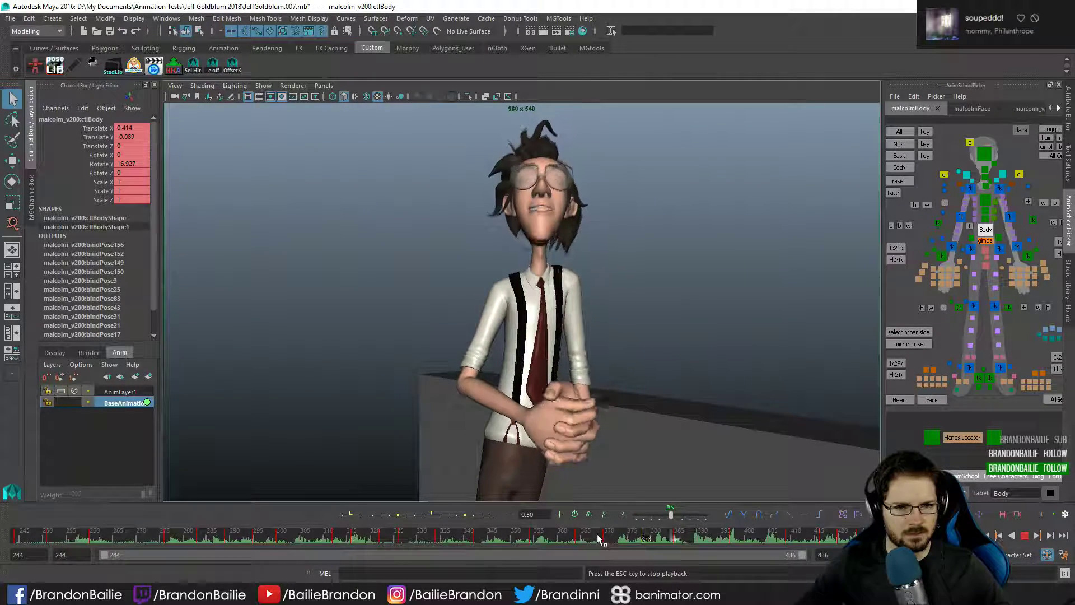
left_click(601, 537)
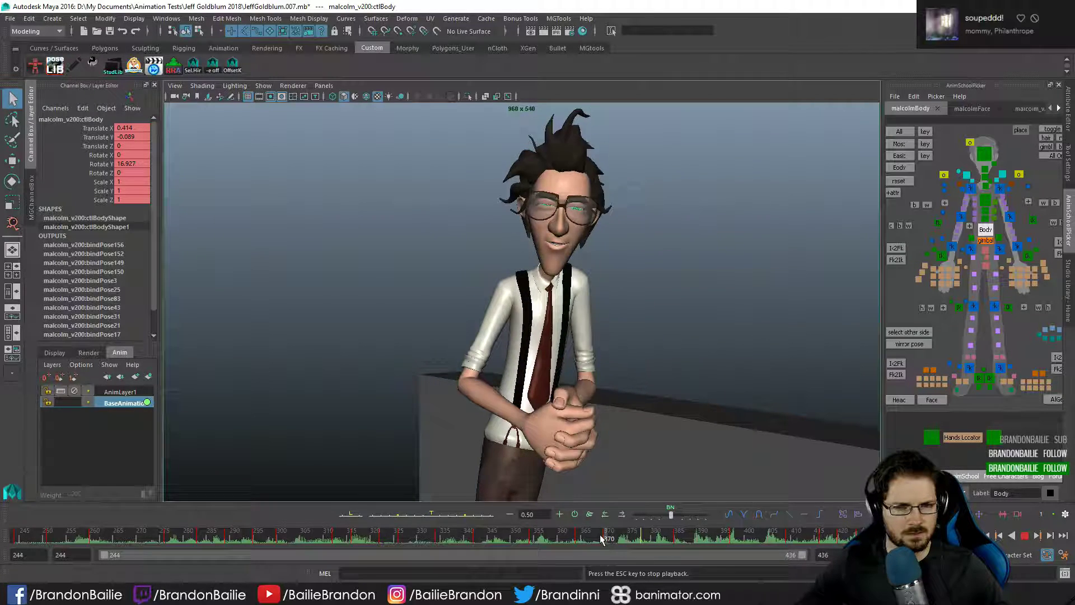
key("Escape")
- Select the chest control and add it to the AnimLayer1 animation layer
left_click(987, 201)
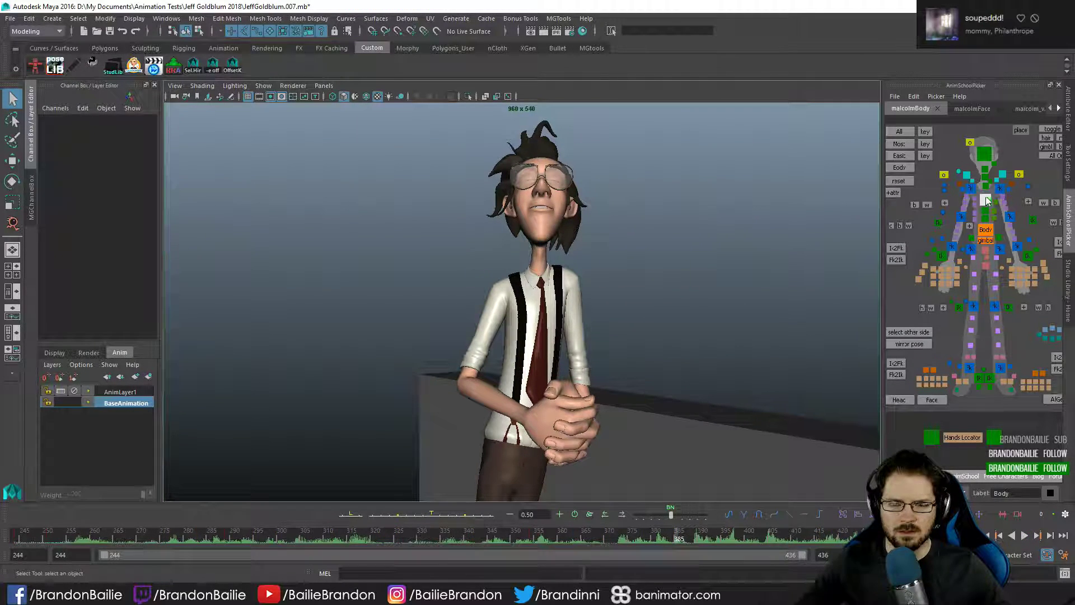
key("r")
key("q")
key("alt+period")
key("alt+comma")
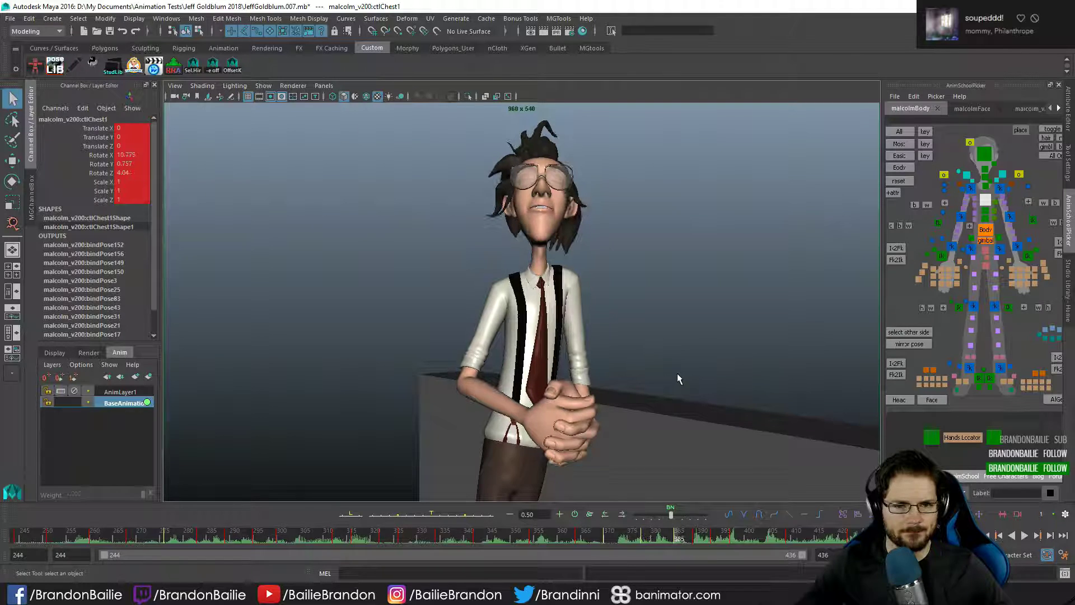
left_click(122, 390)
right_click(125, 391)
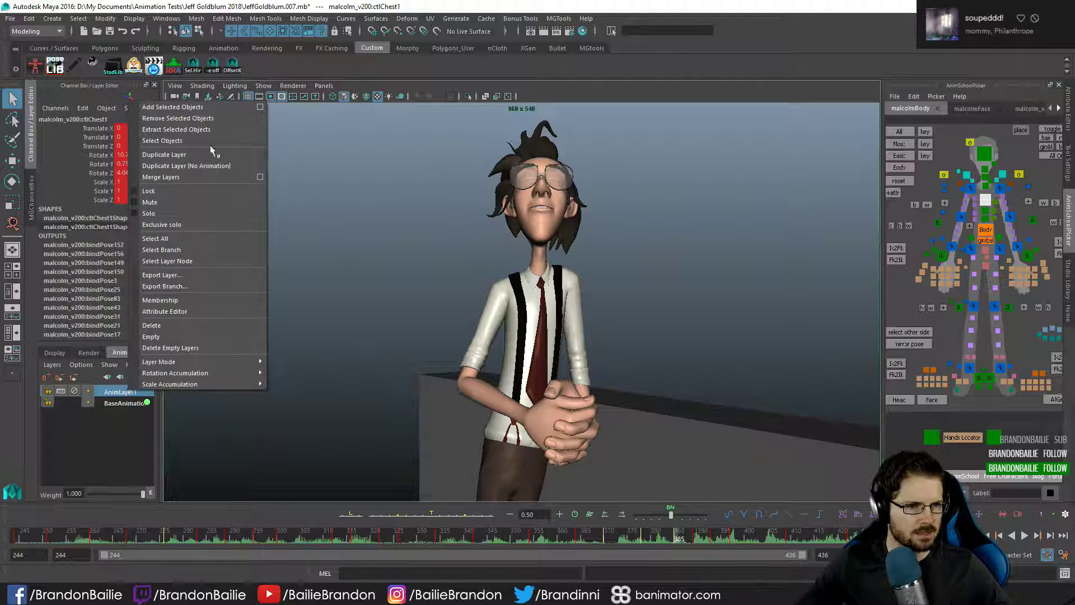
left_click(208, 106)
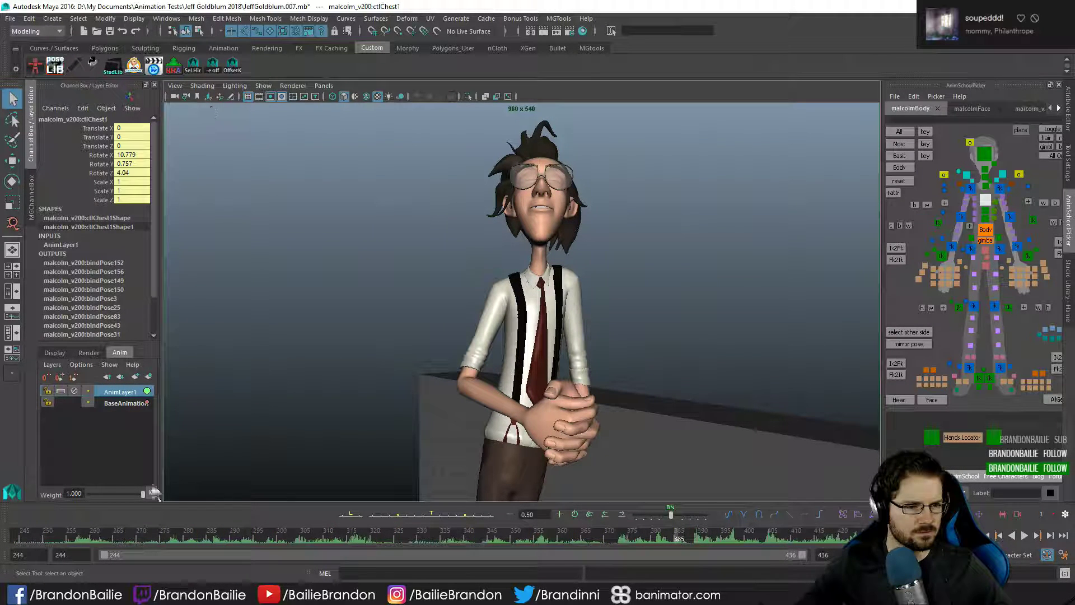
- Check the right shoulder control's neighbouring frames, add the chest control to the selection and key both controls during the hand clasp
left_click(967, 176)
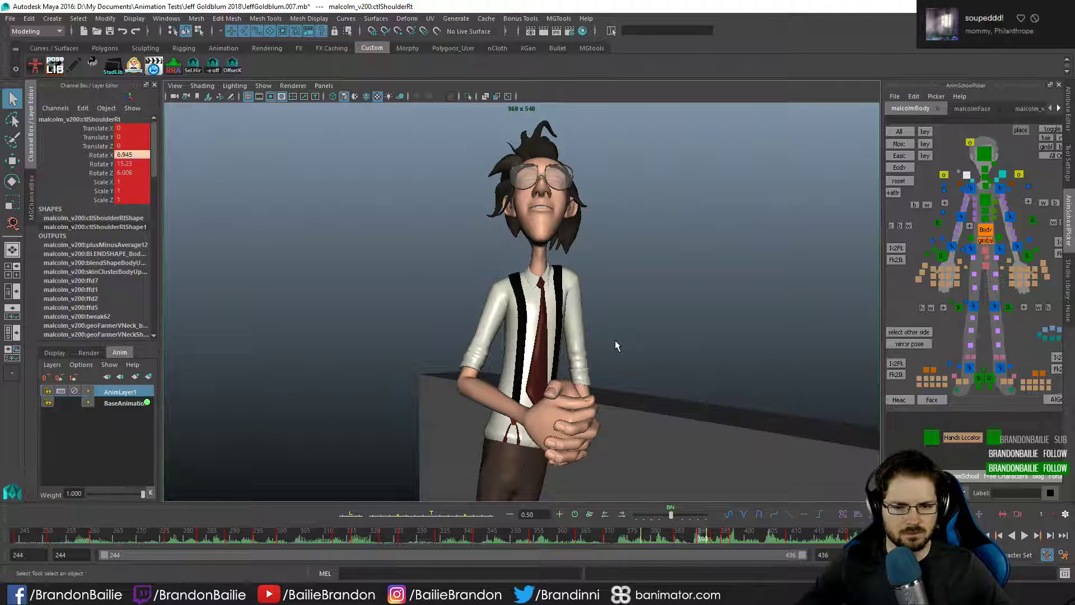
key("alt+comma")
key("alt+comma")
key("alt+period")
key("alt+period")
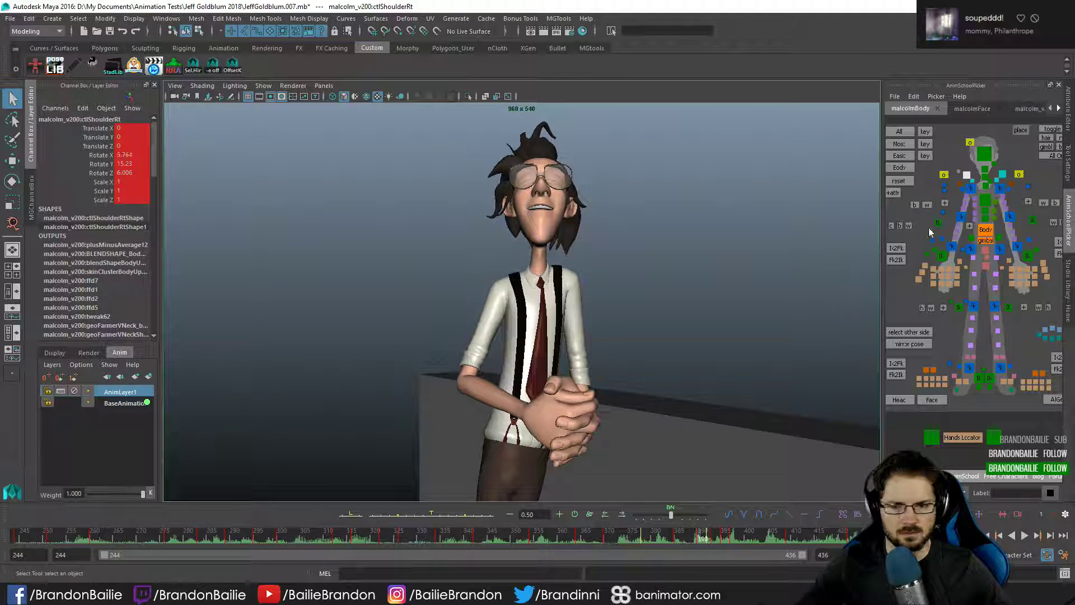
left_click(985, 201)
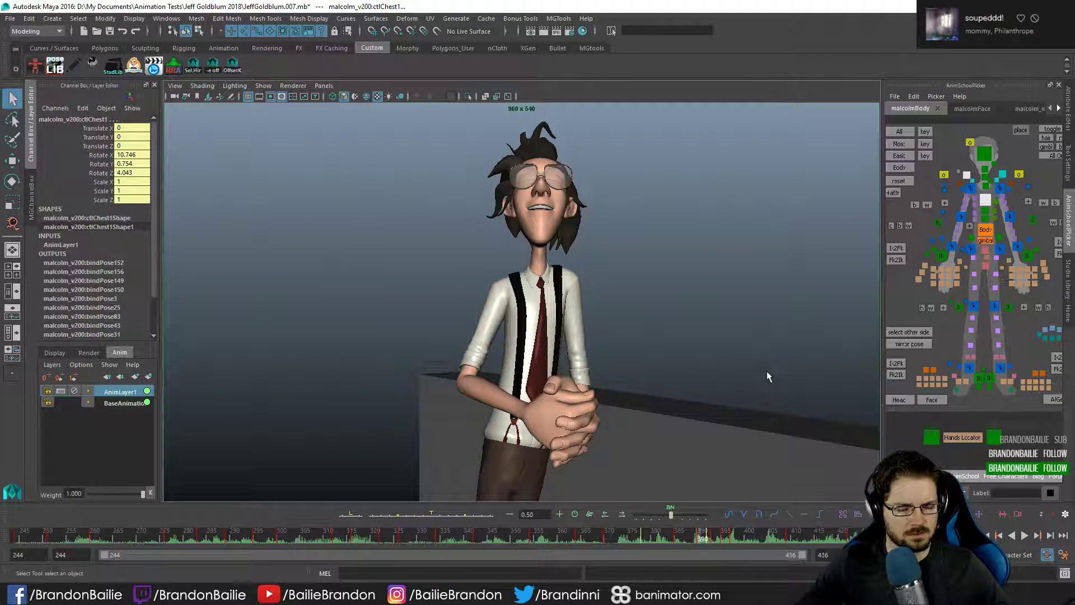
key("s")
key("period")
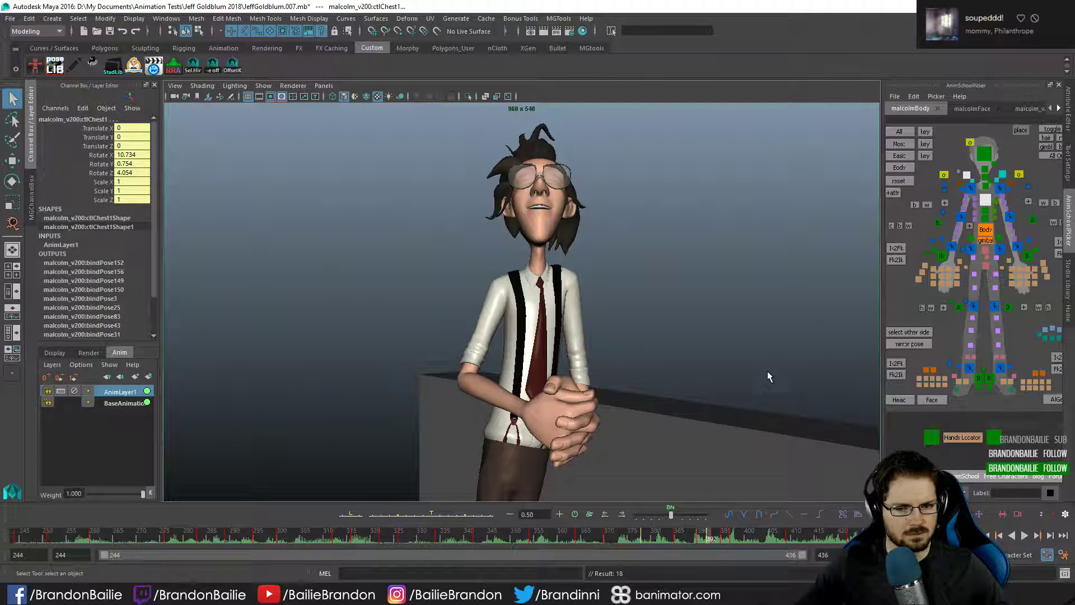
key("period")
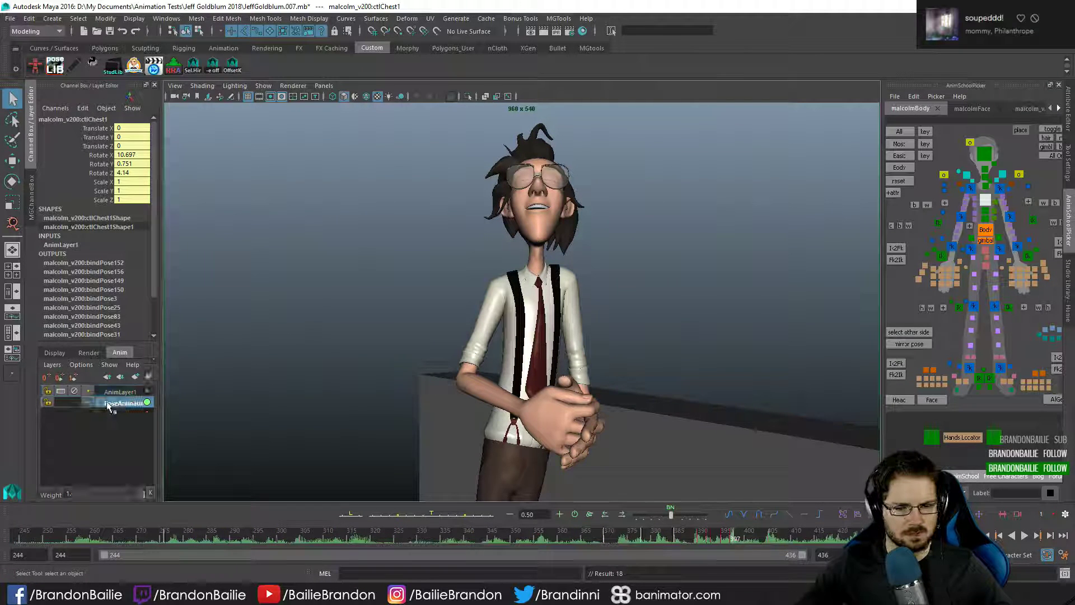
- Try scaling the chest control uniformly at the in-between frame of the hand clasp
left_click_drag(731, 535, 725, 415)
key("comma")
key("comma")
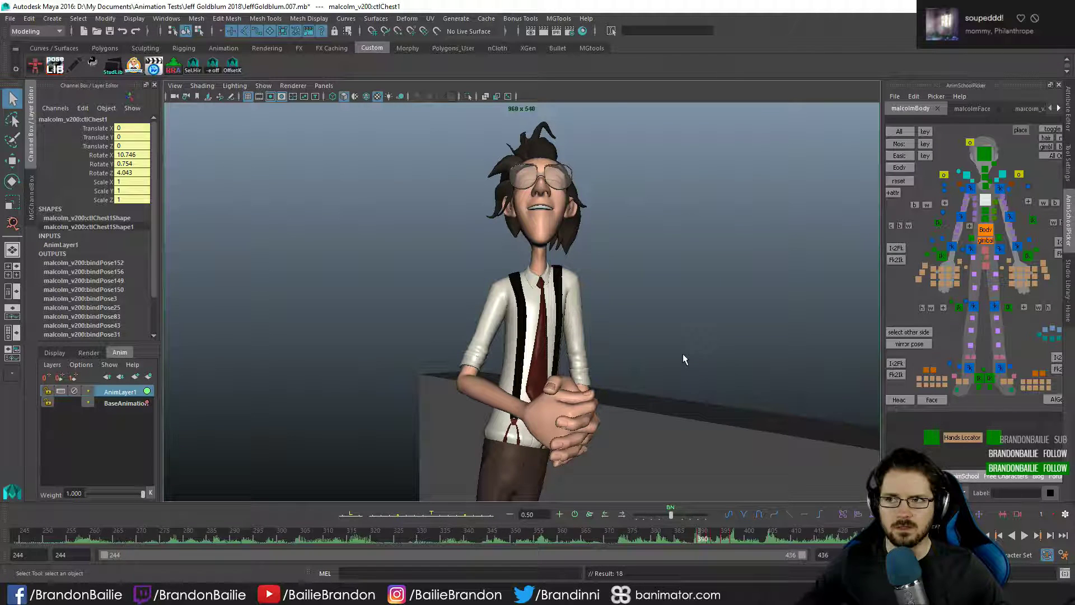
key("period")
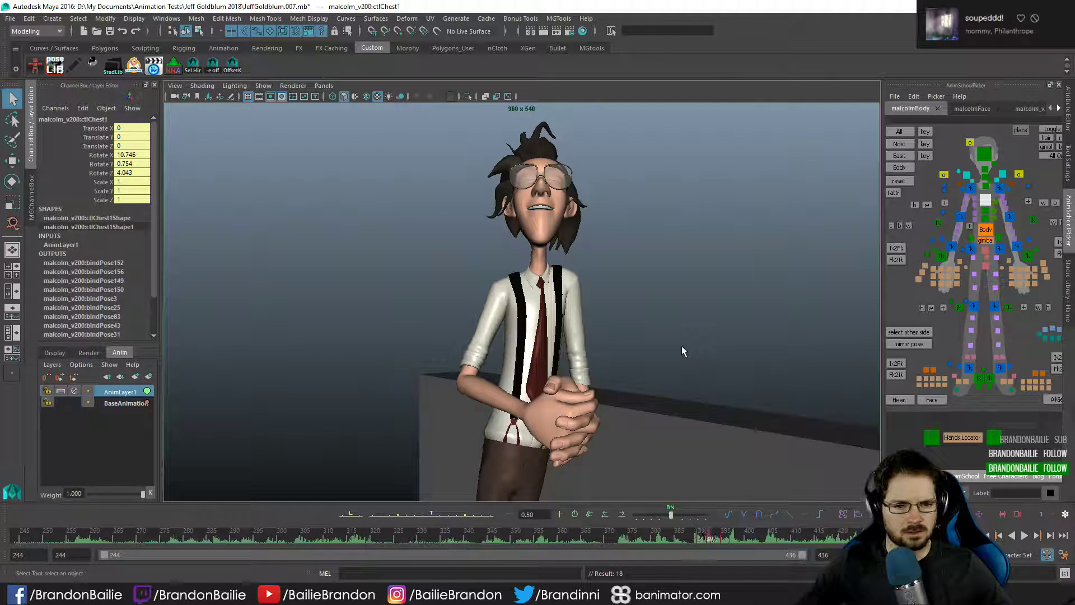
key("r")
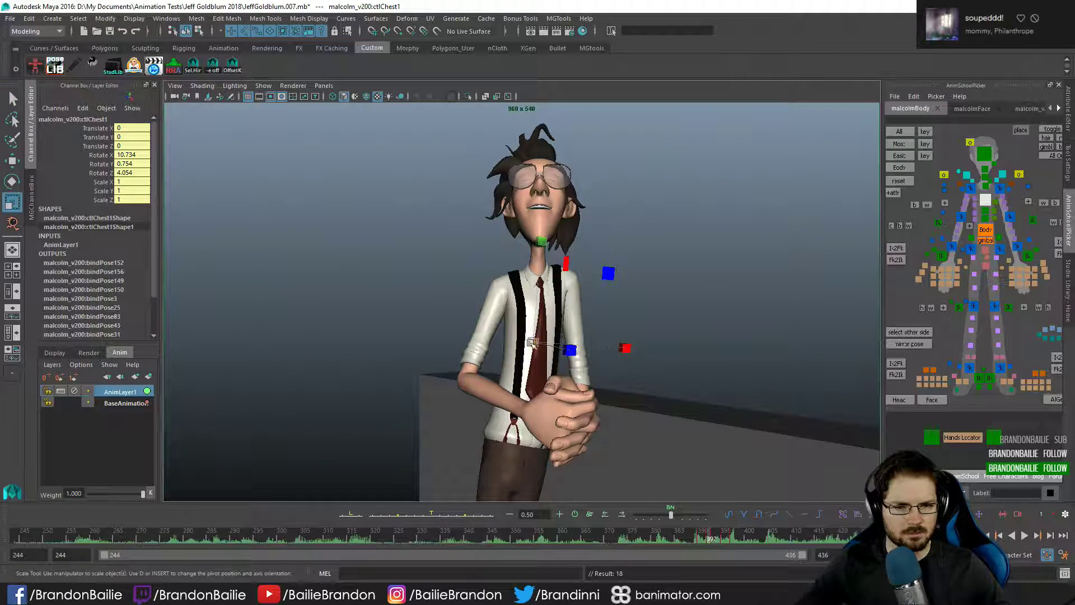
left_click_drag(531, 343, 309, 286)
key("ctrl+z")
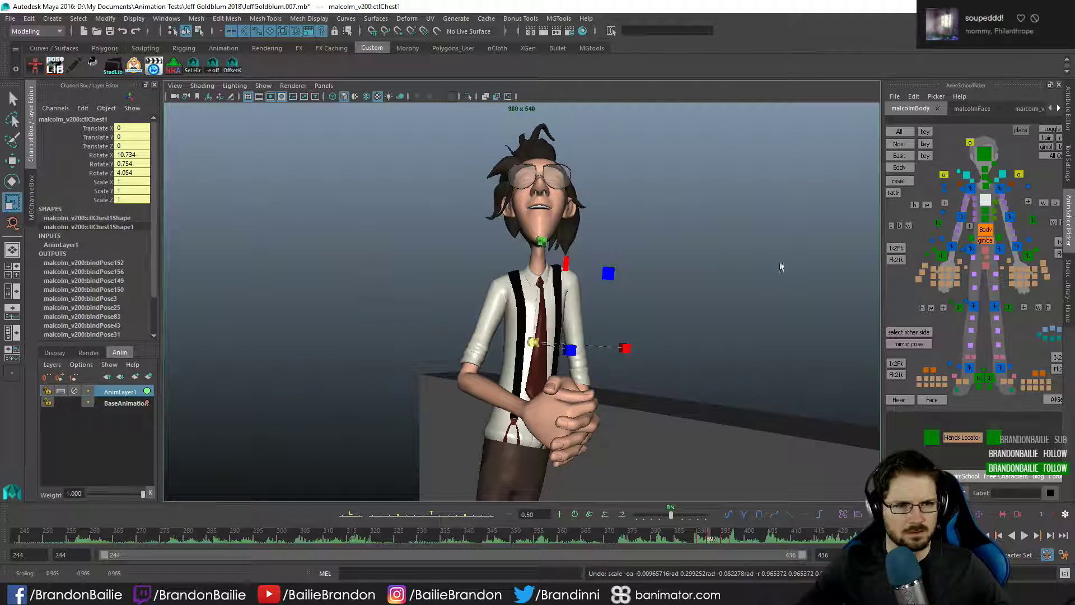
key("q")
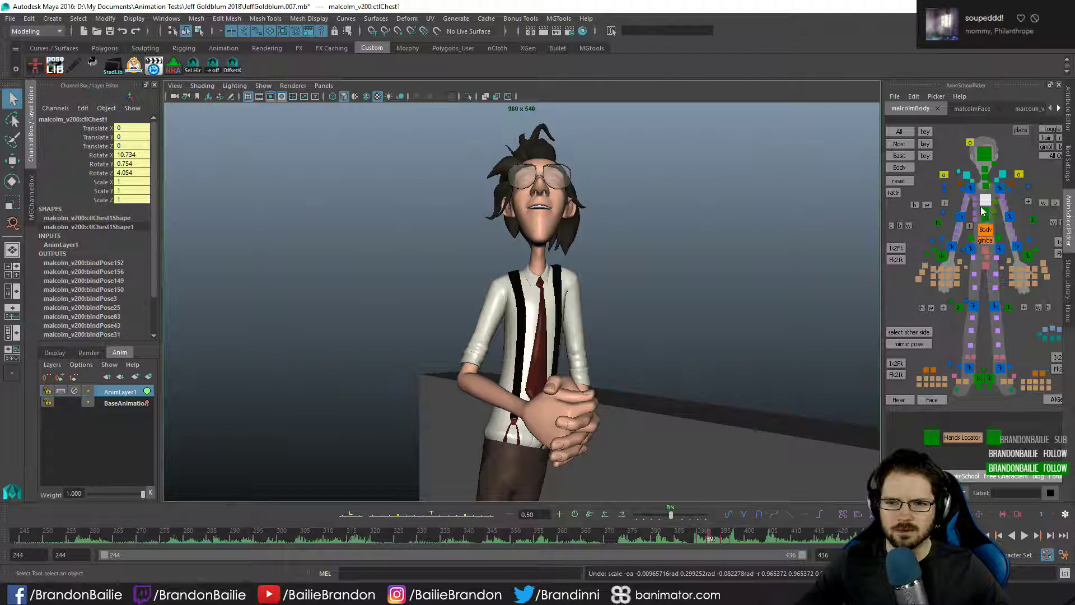
- Check the channels of the lower spine control and the direct chest control on the character's right side
left_click(985, 211)
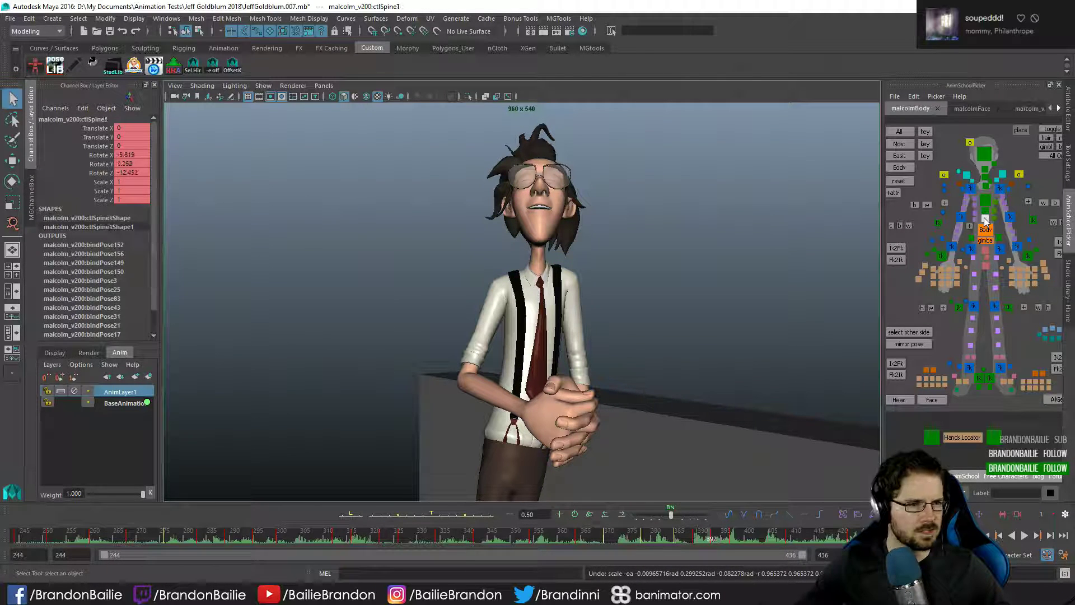
left_click(987, 202)
left_click(970, 203)
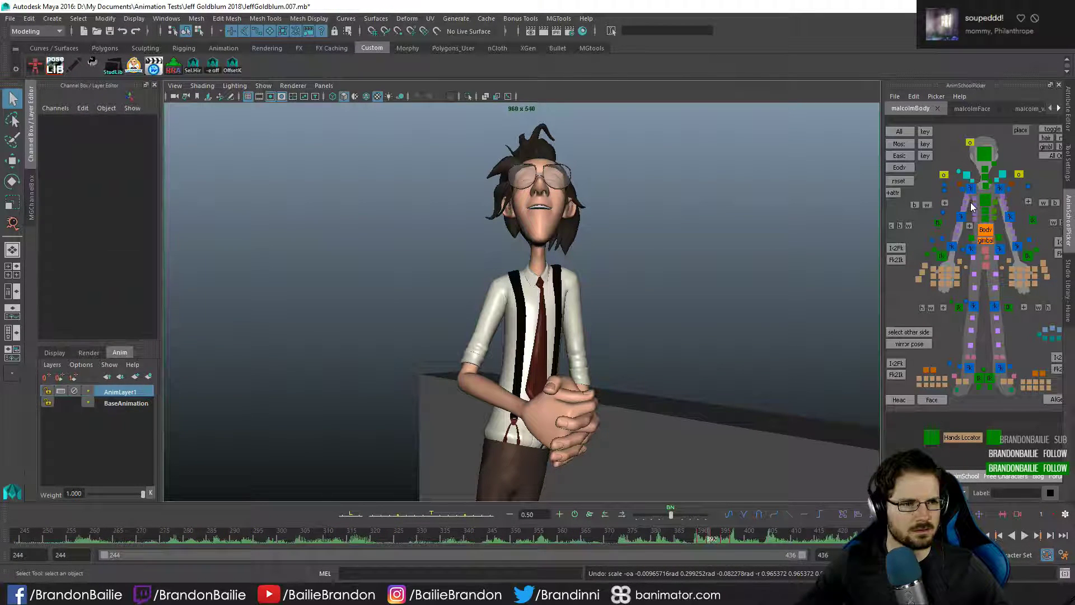
left_click(975, 202)
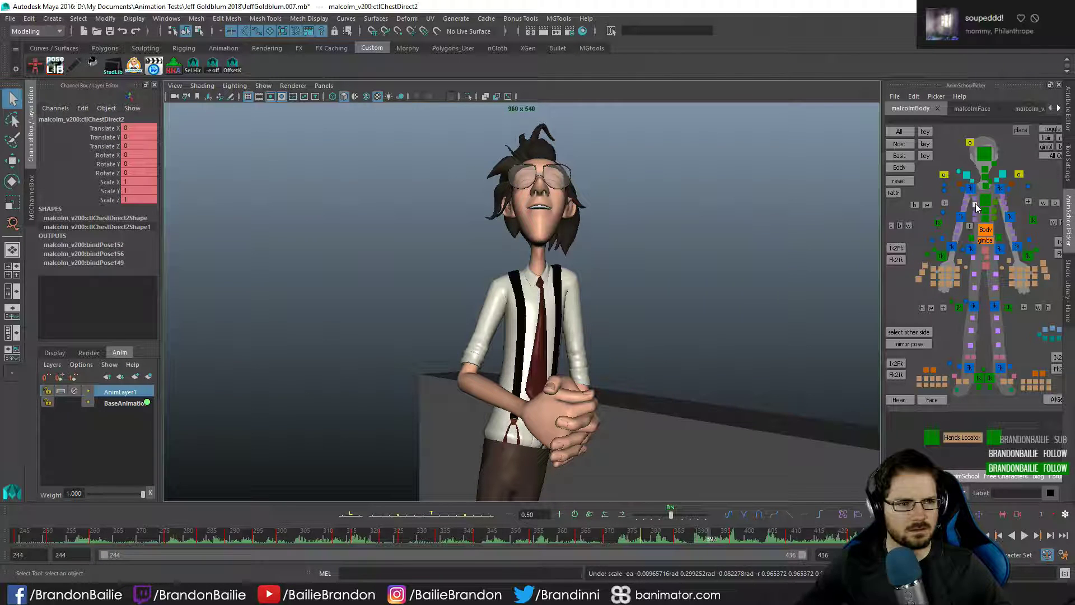
left_click(995, 211)
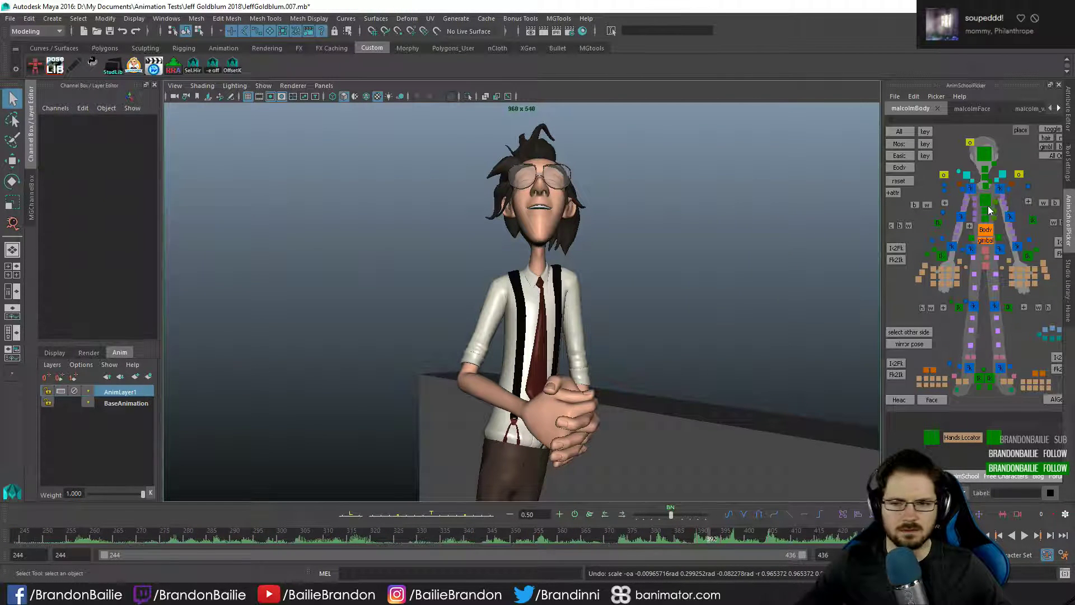
- Try widening the chest by scaling the main chest control along a single axis
left_click(985, 203)
key("r")
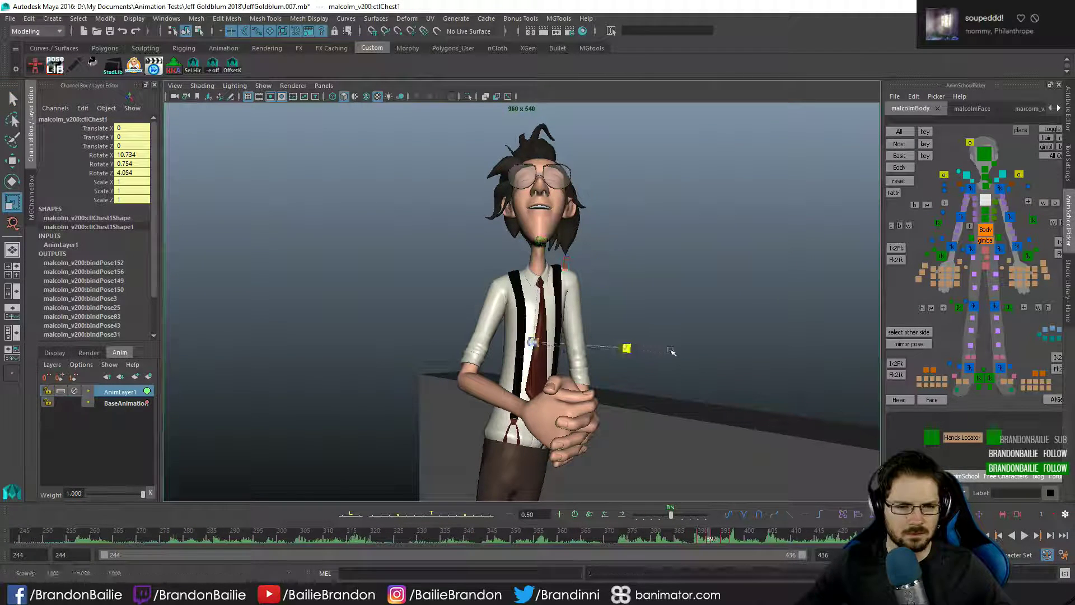
left_click_drag(725, 355, 633, 351)
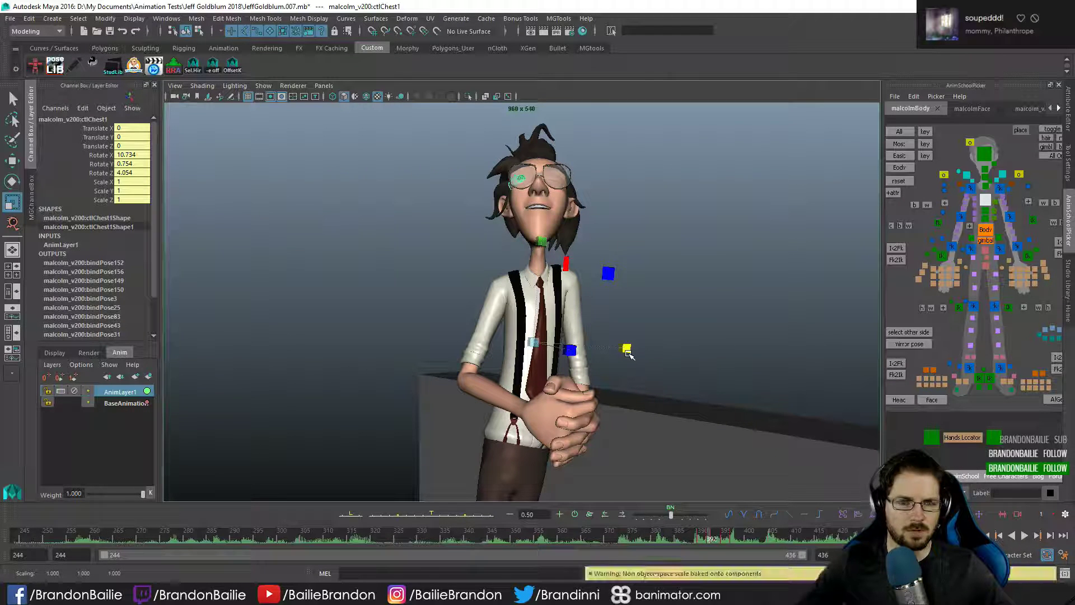
key("ctrl+z")
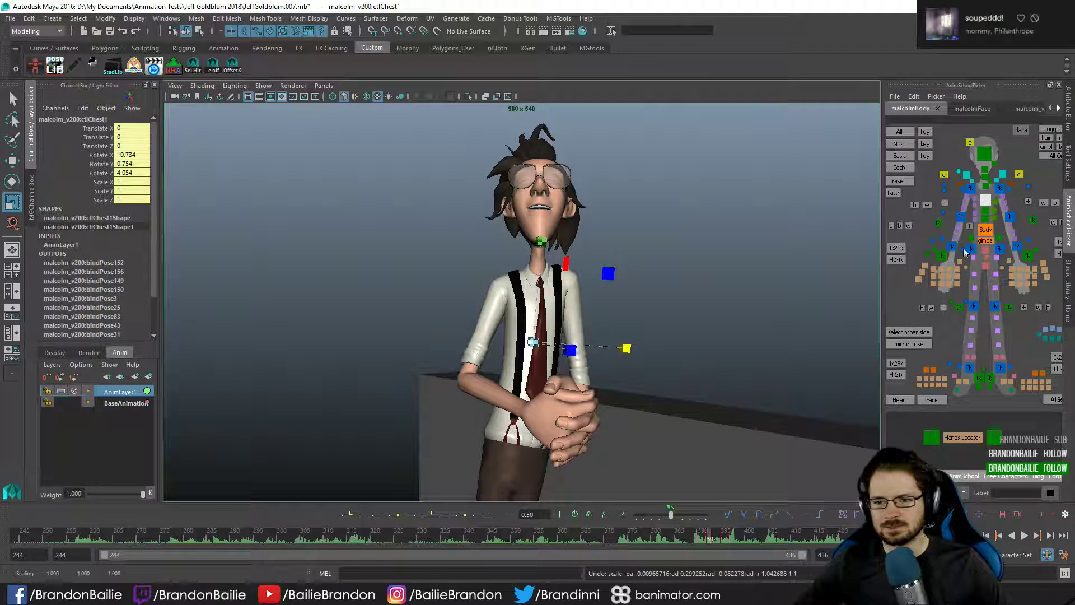
- Show the rig's control curves in the camera view and check the body, upper chest and main chest controls
left_click(985, 230)
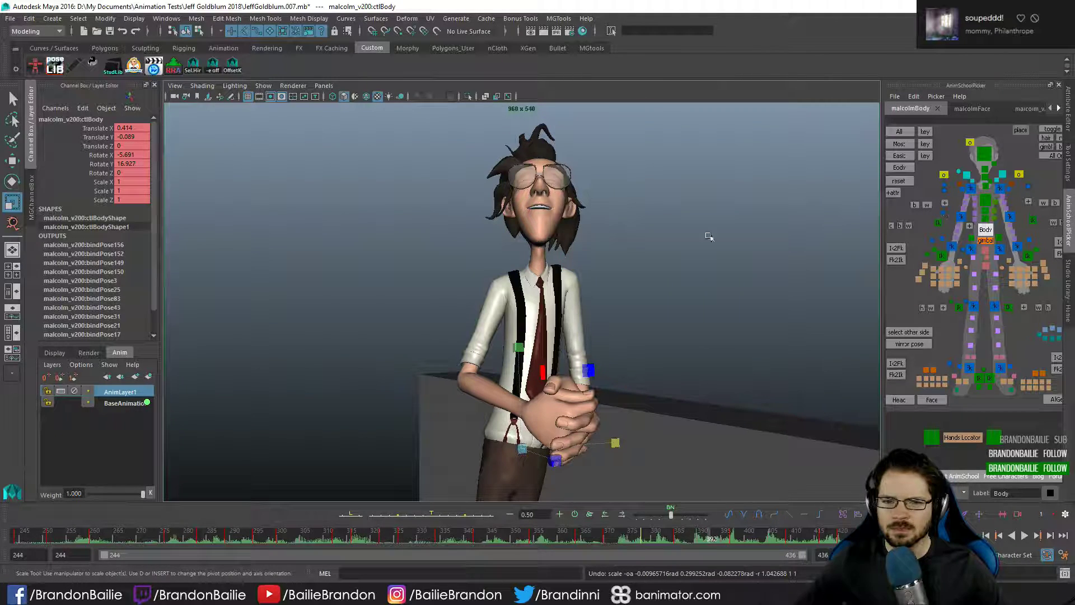
left_click(689, 97)
key("alt+1")
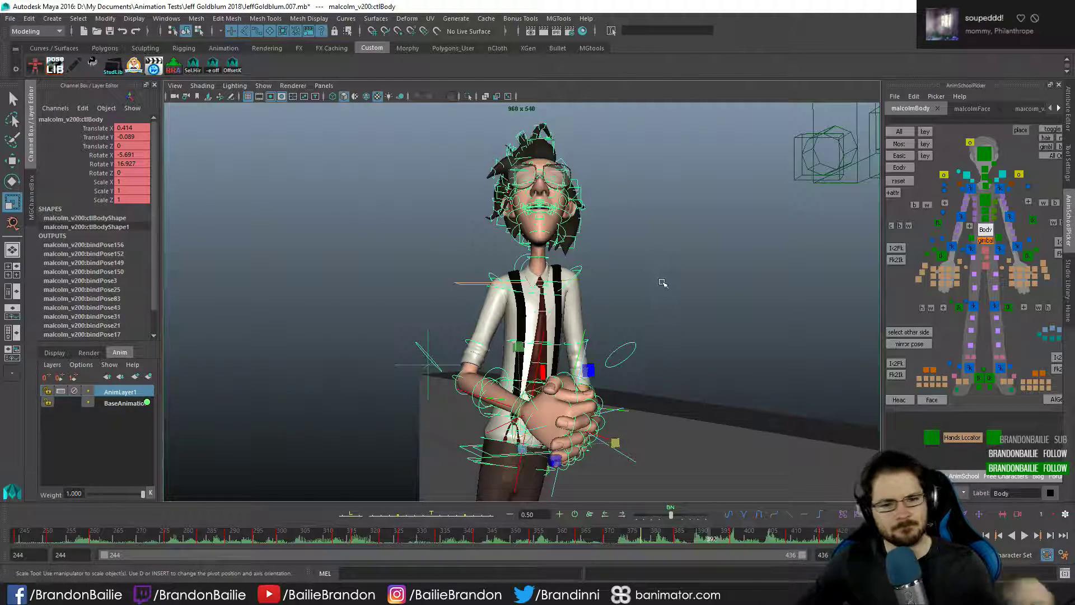
left_click(662, 283)
left_click(559, 295)
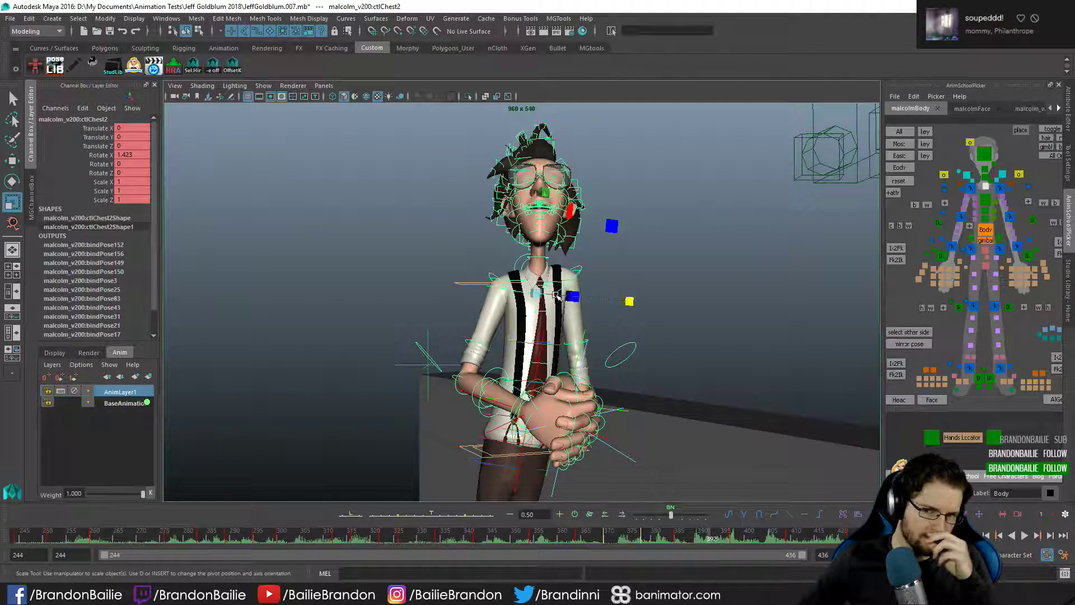
left_click(985, 200)
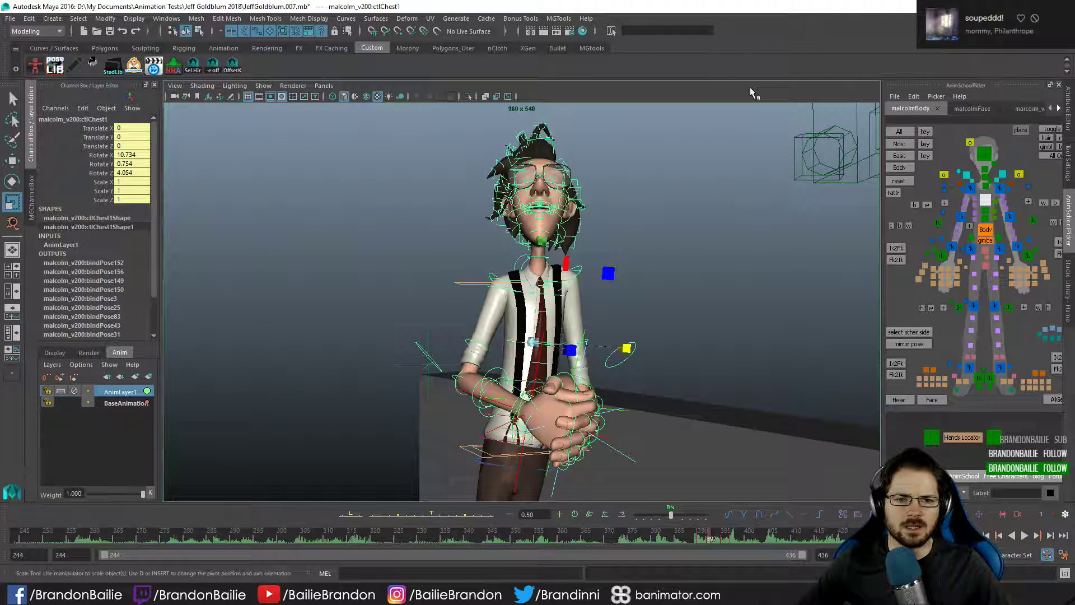
- Switch to the perspective view, frame the torso from the right upper-arm control and turn on X-ray display
key("space")
key("space")
key("f")
left_click(703, 329)
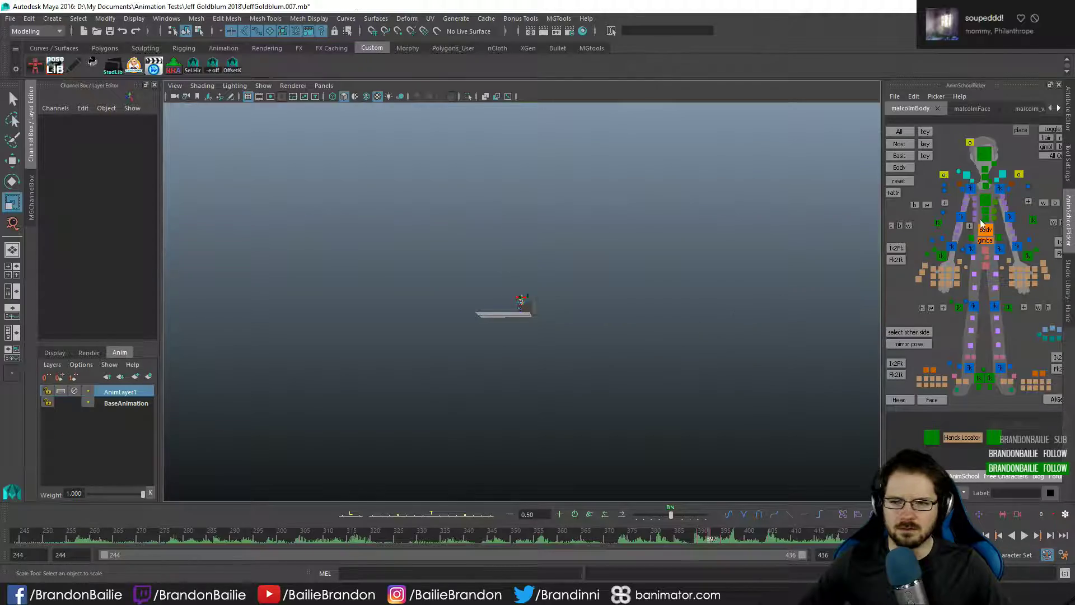
left_click(971, 188)
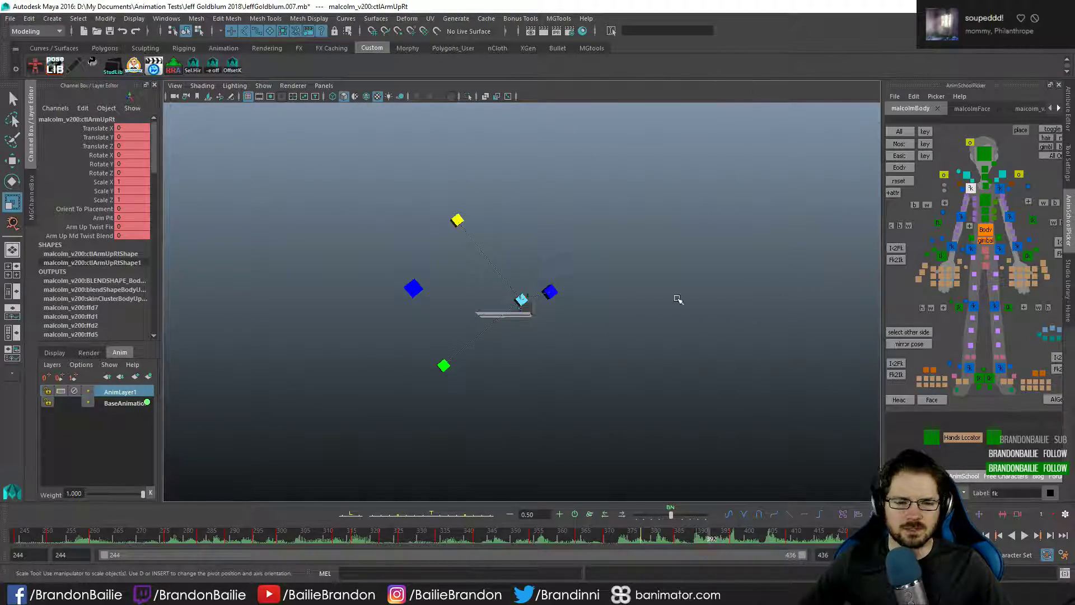
key("f")
left_click_drag(704, 336, 363, 315, "alt")
right_click_drag(363, 314, 617, 379, "alt")
key("alt+x")
mouse_move(617, 379)
left_mouse_down("alt")
mouse_move(587, 382)
mouse_move(648, 389)
left_mouse_up("alt")
left_click(648, 389)
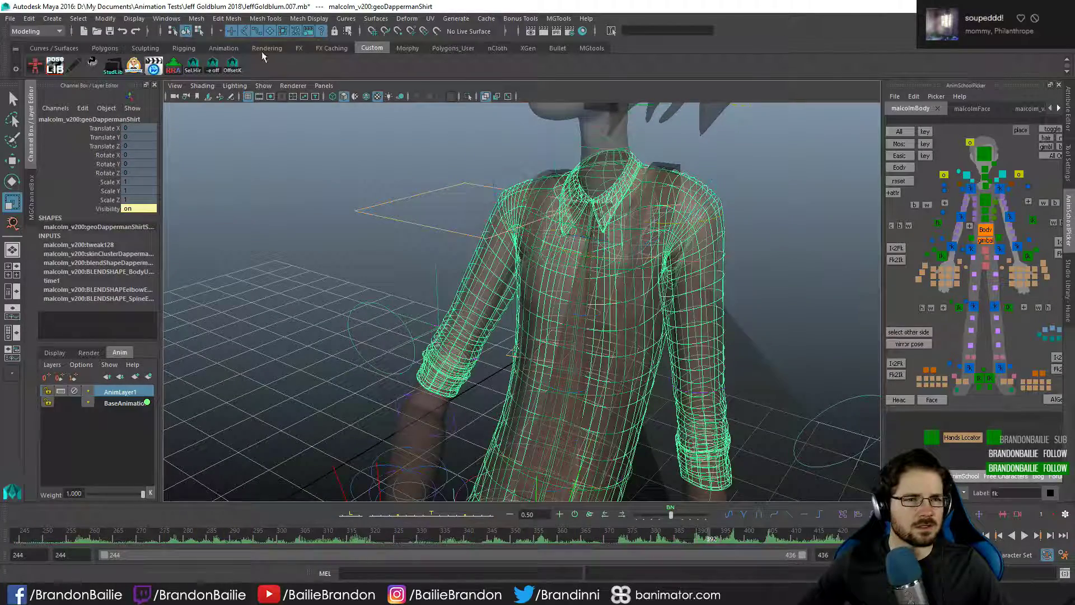
- Examine the torso's control curves through the body, selecting the chest gimbal, main chest and tie controls
left_click(650, 405)
left_click(631, 346)
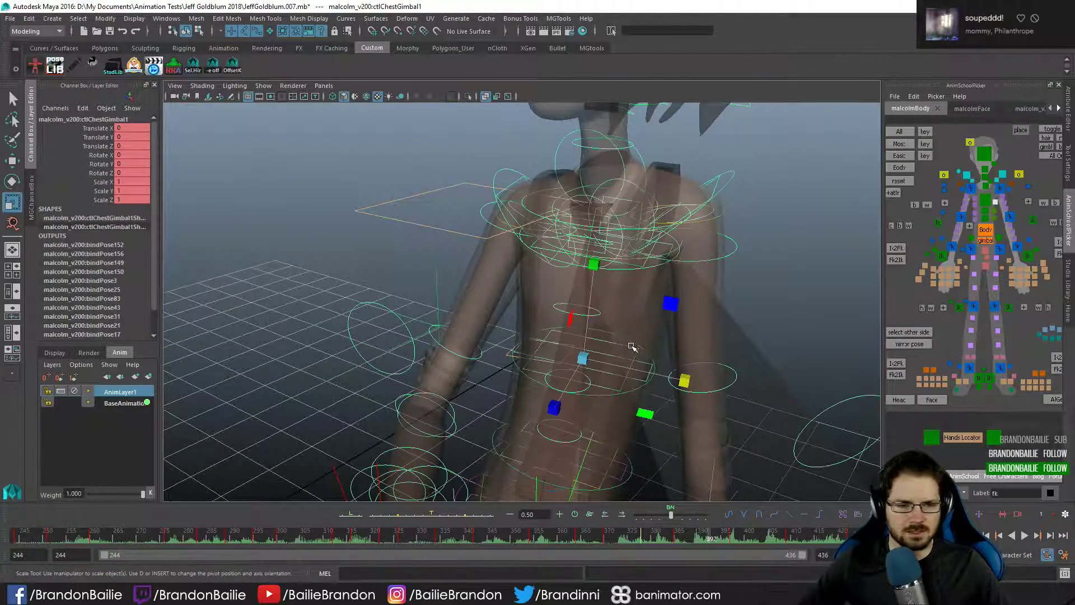
left_click(627, 337)
left_click(623, 336)
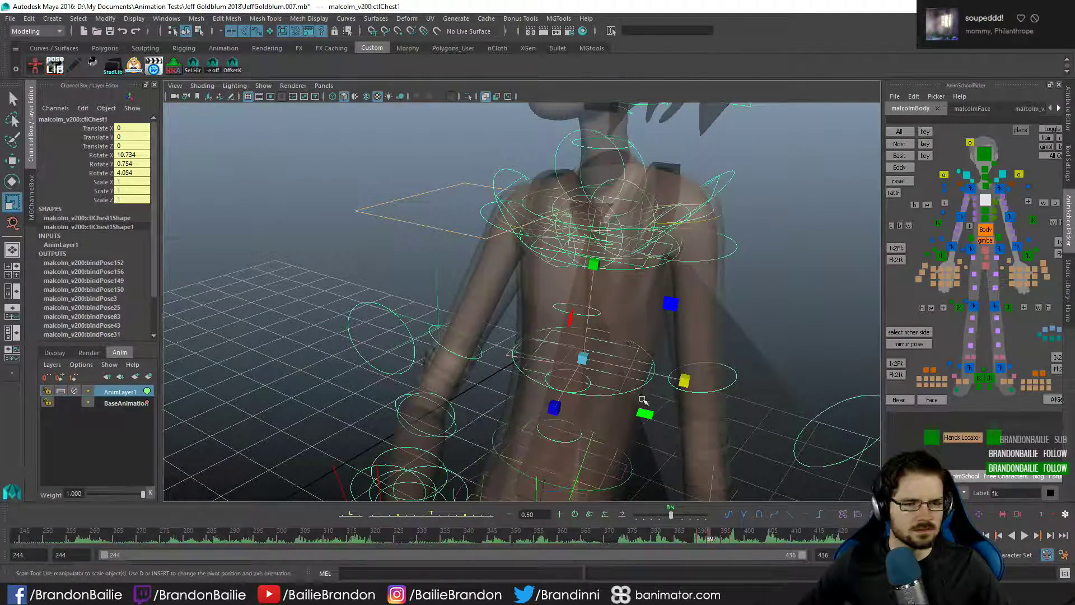
left_click(586, 382)
key("q")
left_click(585, 386)
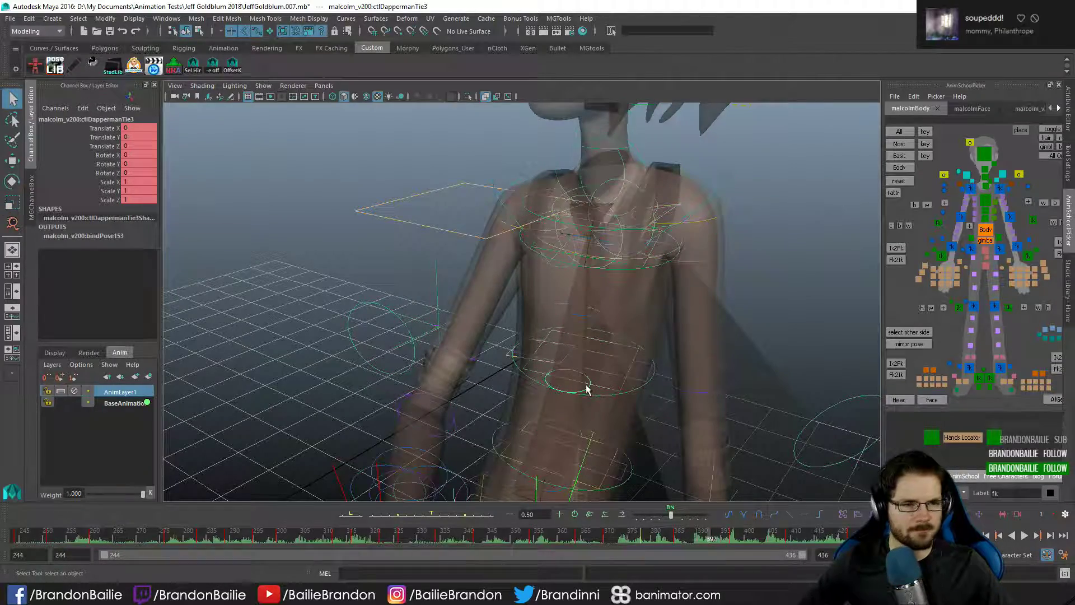
left_click_drag(617, 389, 653, 355, "alt")
left_click(619, 405)
left_click(552, 360)
left_click(534, 365)
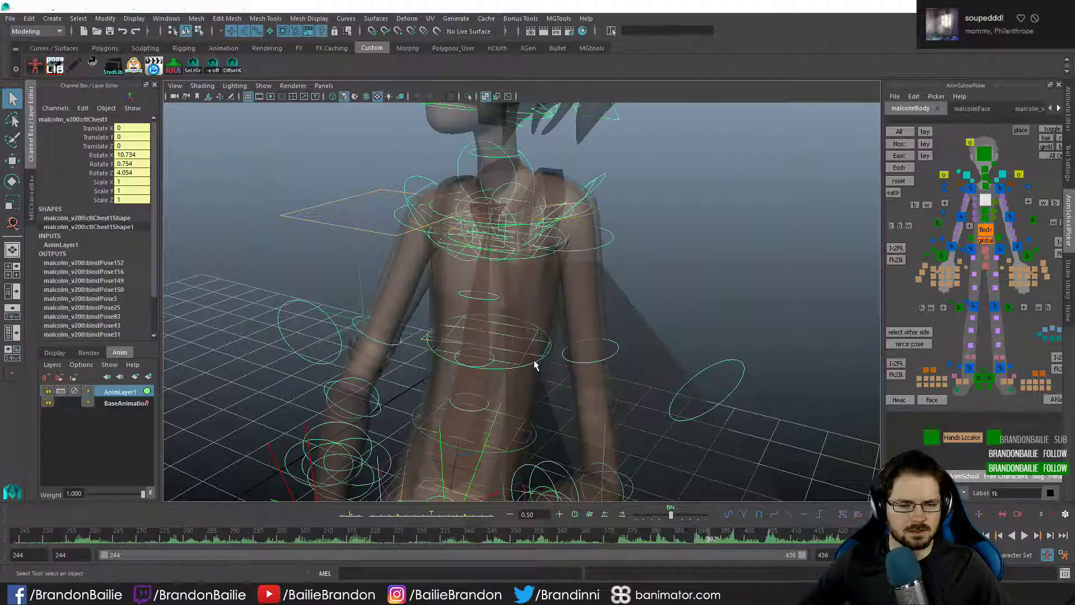
- Try scaling the chest gimbal control along one axis and uniformly to expand the ribcage
left_click_drag(533, 365, 543, 375, "alt")
left_click(536, 373)
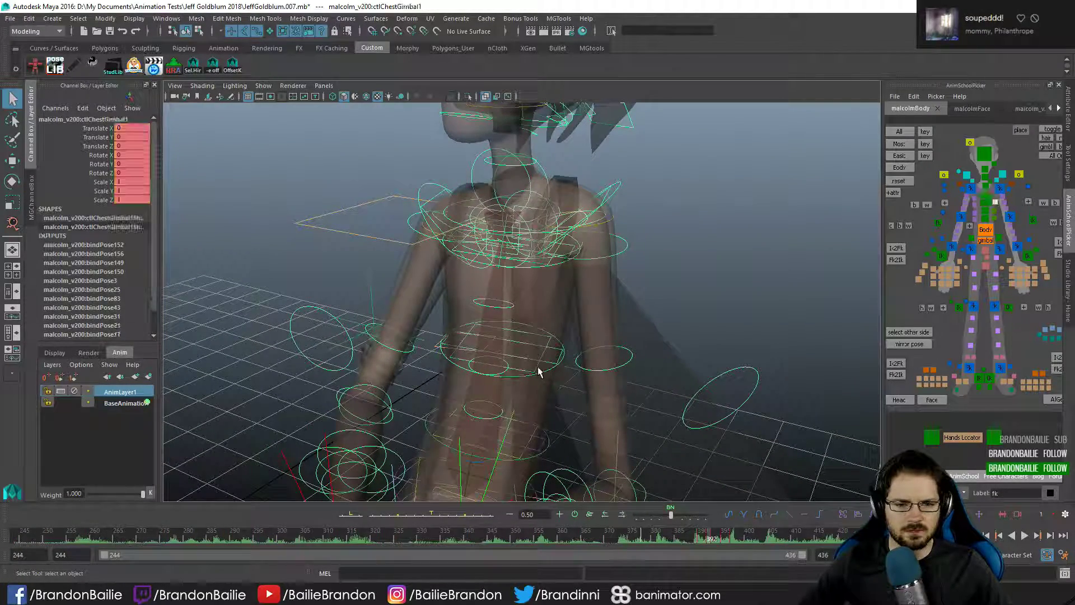
key("r")
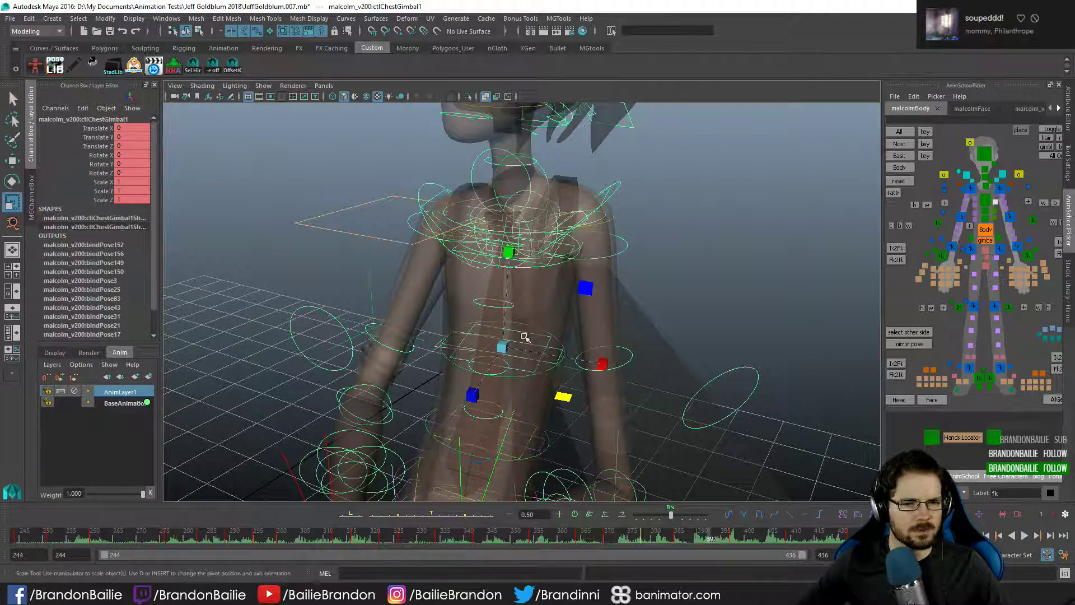
left_click(600, 363)
left_click_drag(656, 379, 655, 378)
key("ctrl+z")
left_click_drag(504, 350, 525, 352)
key("ctrl+z")
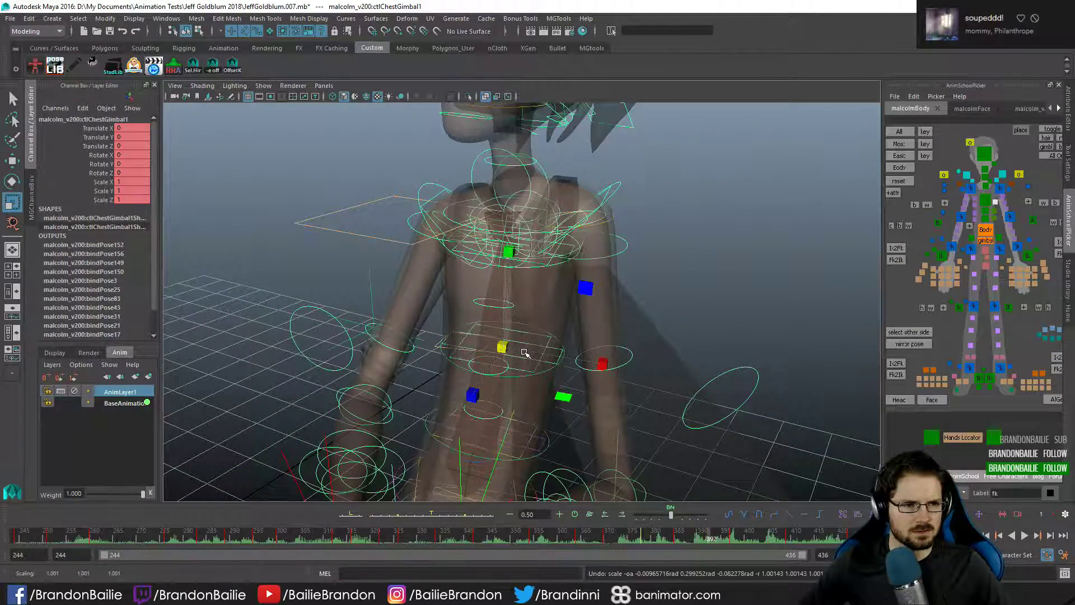
- Compare the torso with X-ray display off and on from a more frontal angle, ending in solid display
mouse_move(615, 306)
left_mouse_down("alt")
mouse_move(637, 290)
mouse_move(629, 298)
left_mouse_up("alt")
key("alt+x")
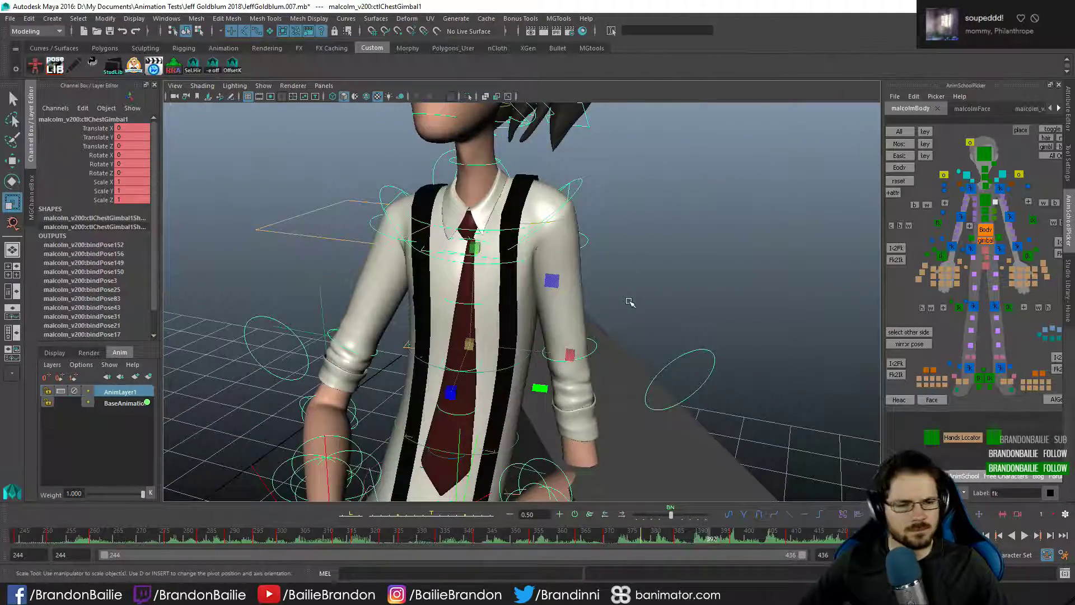
right_click_drag(632, 305, 570, 318, "alt")
middle_click_drag(570, 318, 609, 323, "alt")
left_click_drag(609, 324, 621, 331, "alt")
key("alt+x")
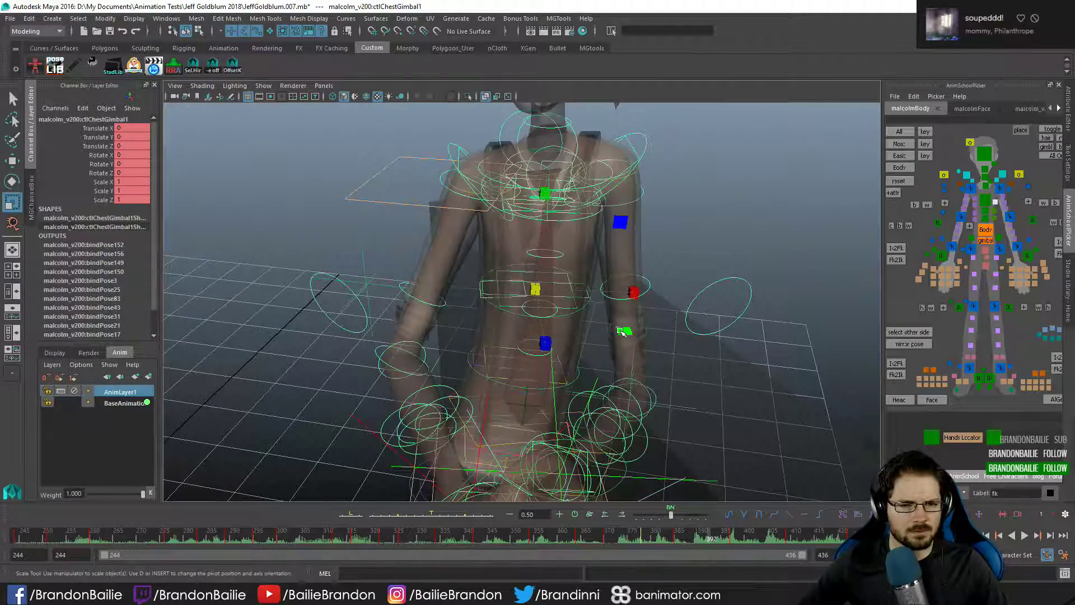
key("alt+x")
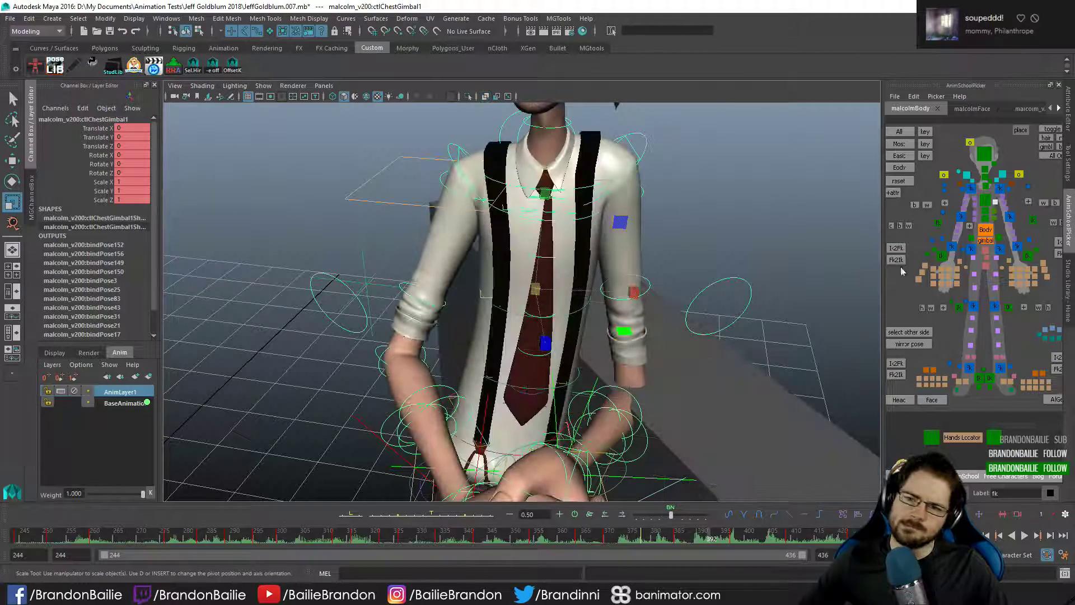
- Check the channels of the main chest, hips and hips gimbal controls for extra body attributes
left_click(1023, 197)
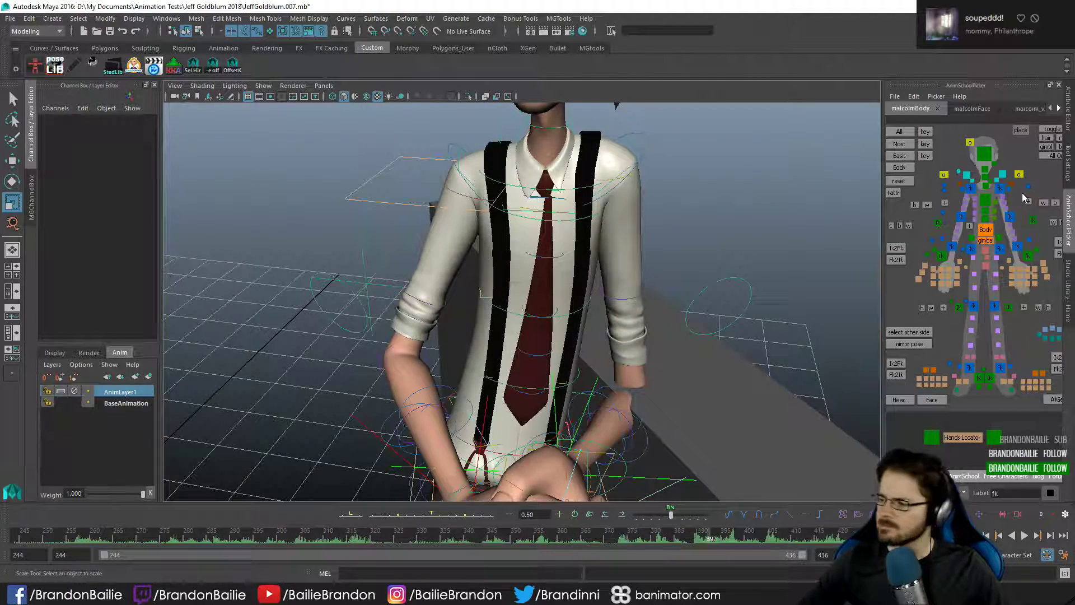
left_click(985, 200)
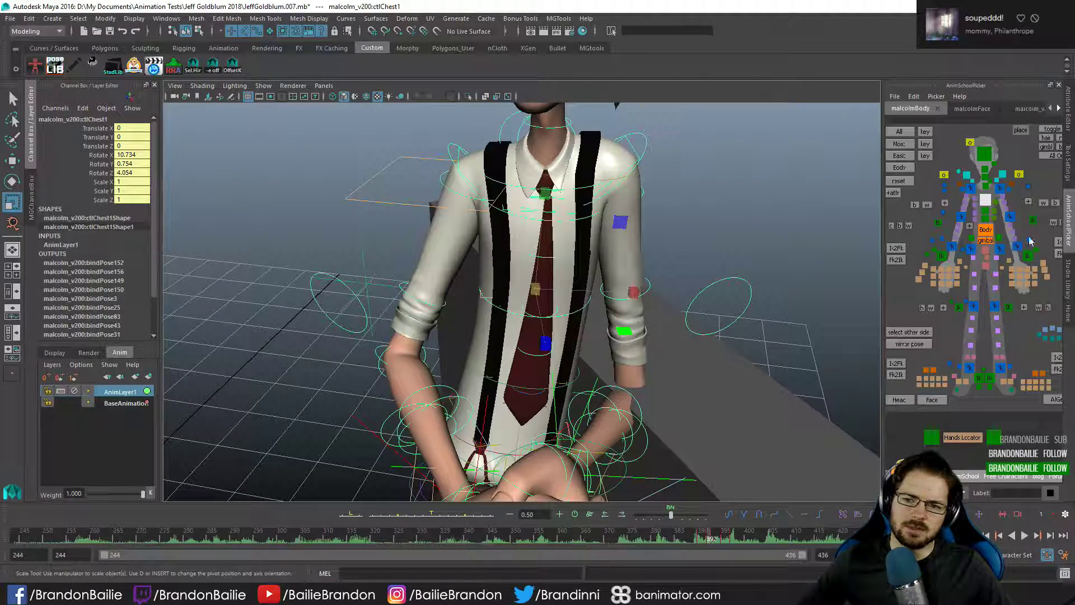
left_click(986, 251)
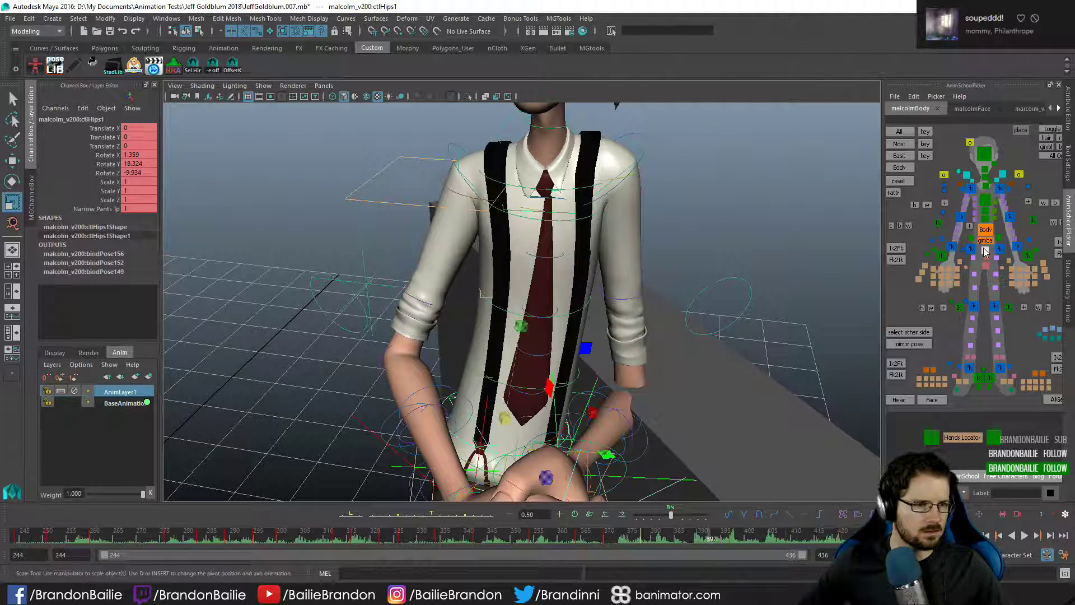
left_click(986, 266)
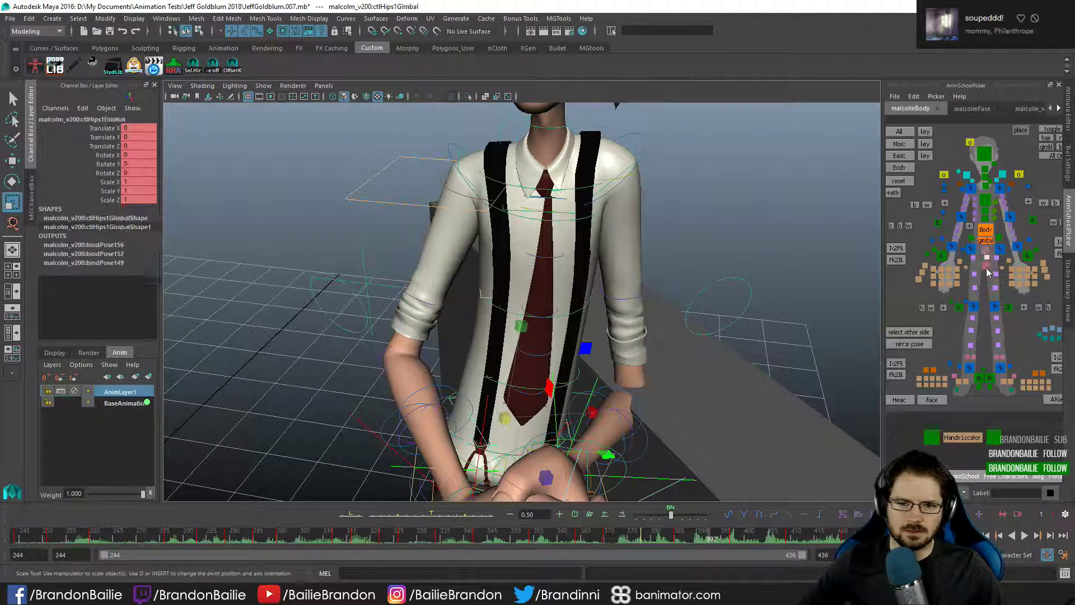
- Select the character's placement control on the ground around the feet to reach its custom attributes
right_click_drag(649, 300, 345, 328, "alt")
middle_click_drag(463, 493, 509, 300, "alt")
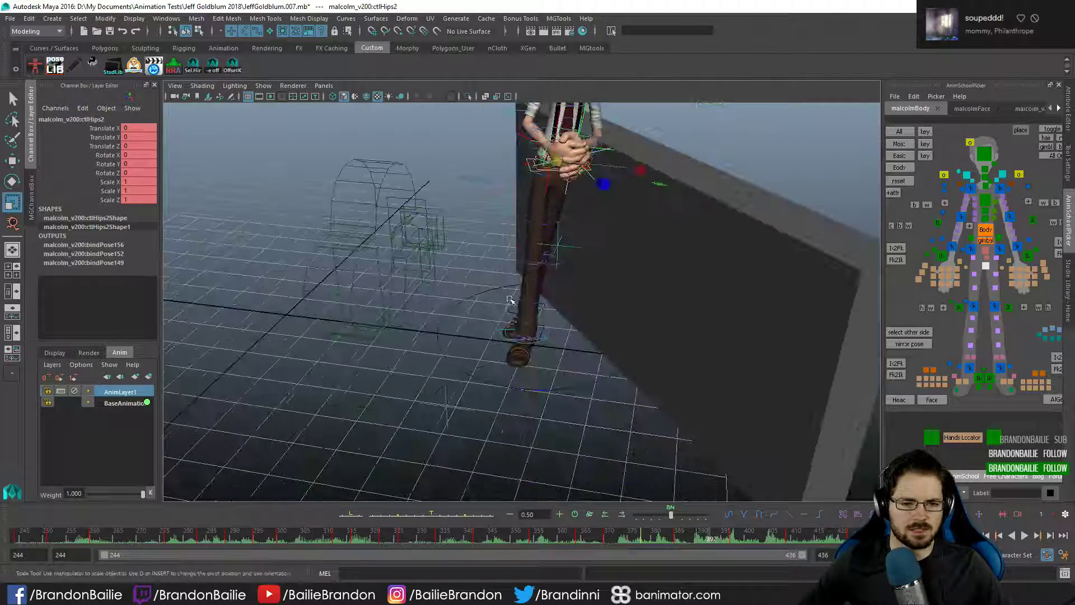
left_click(451, 358)
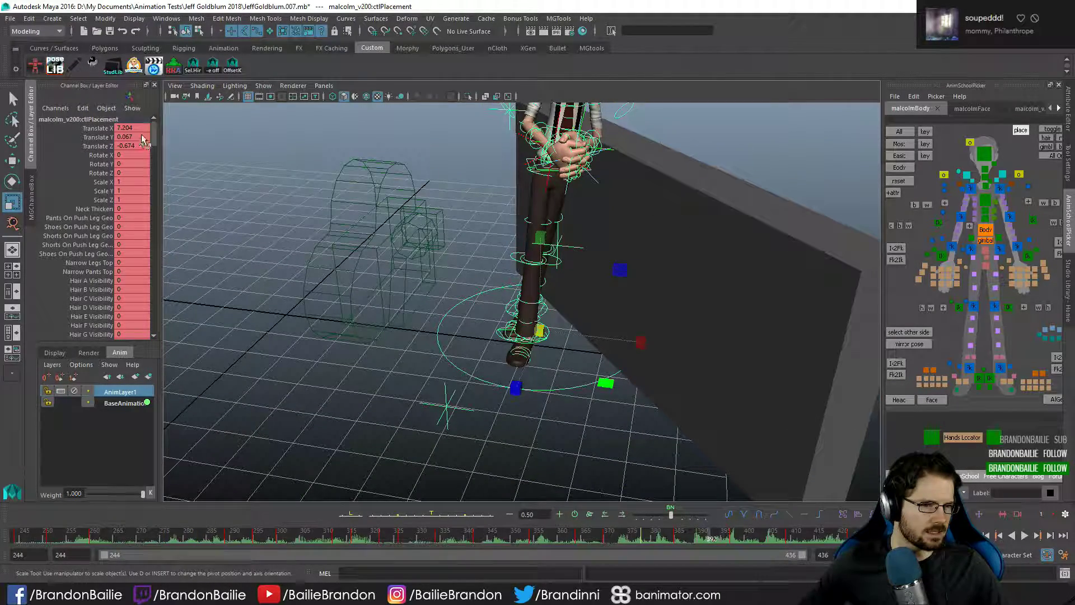
- Look through the placement control's full channel list for chest attributes, and clear the selection
left_click_drag(152, 128, 179, 224)
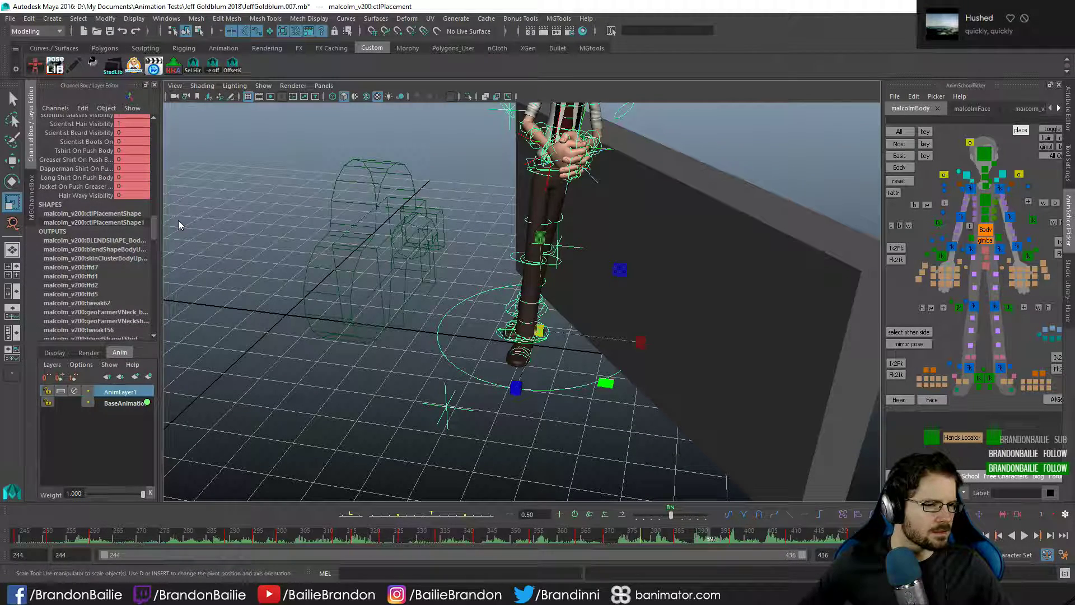
left_click_drag(179, 220, 205, 111)
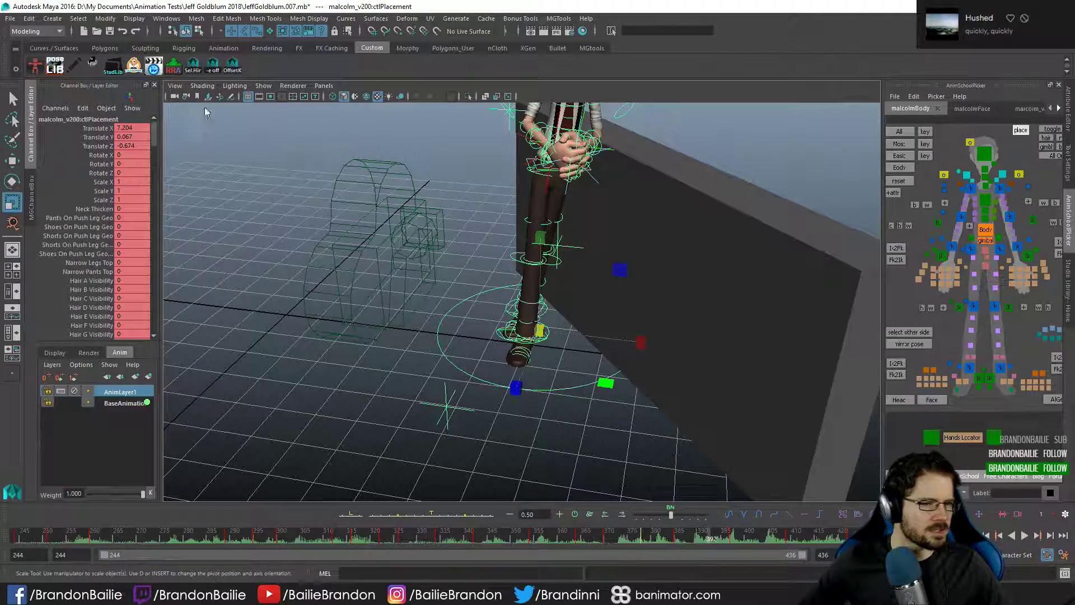
left_click(446, 162)
- Try scaling the upper chest control uniformly and along single axes to expand the ribcage, undoing each attempt and deselecting it
left_click_drag(497, 213, 448, 386, "alt")
right_click_drag(448, 386, 604, 309, "alt")
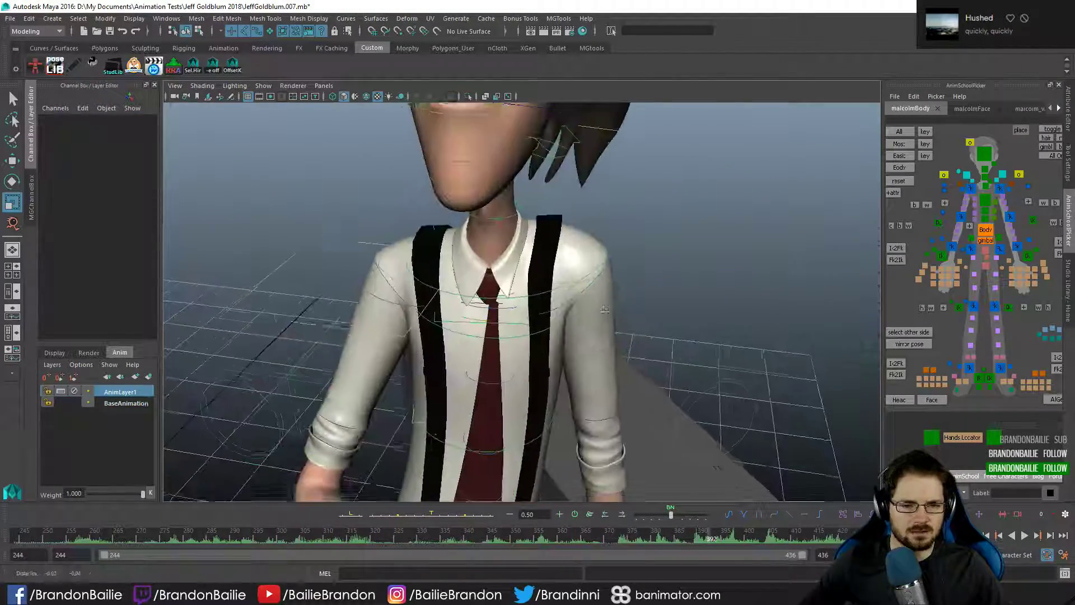
middle_click_drag(604, 309, 652, 212, "alt")
left_click(985, 187)
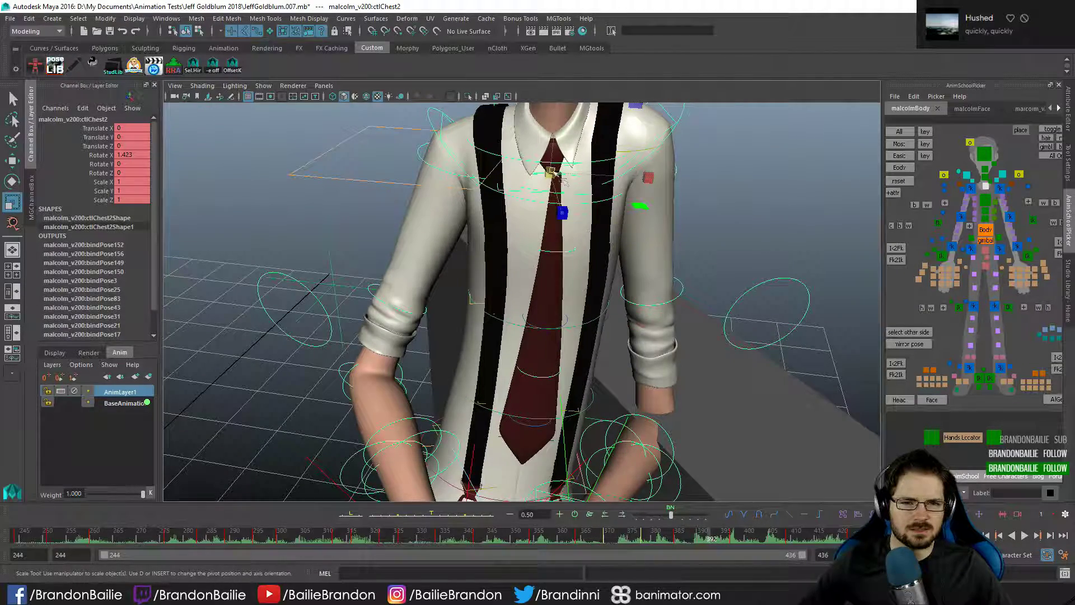
left_click_drag(553, 173, 580, 171)
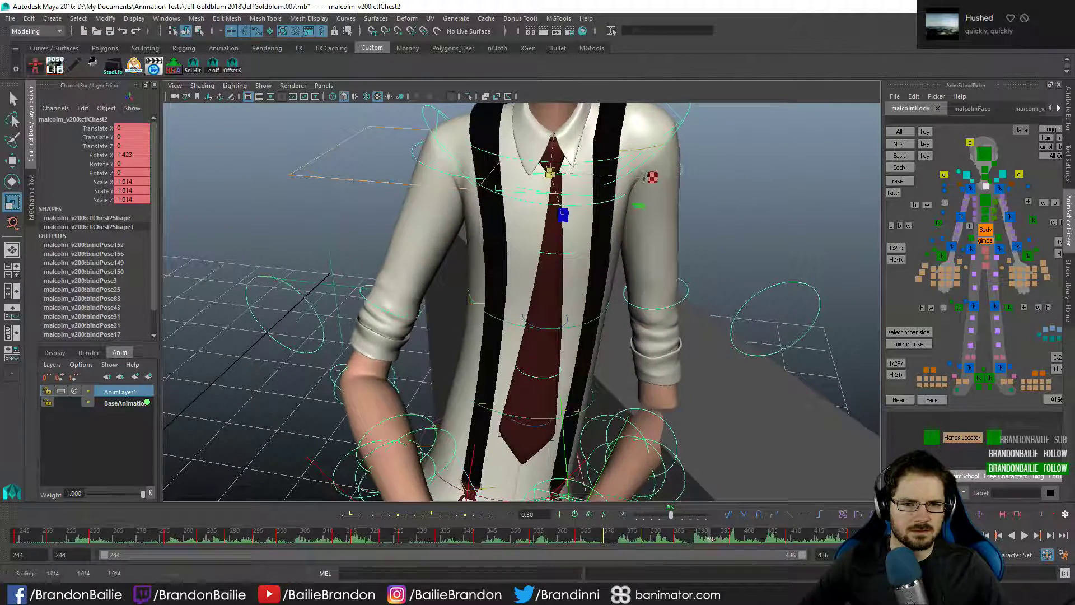
middle_click_drag(575, 195, 575, 285, "alt")
key("ctrl+z")
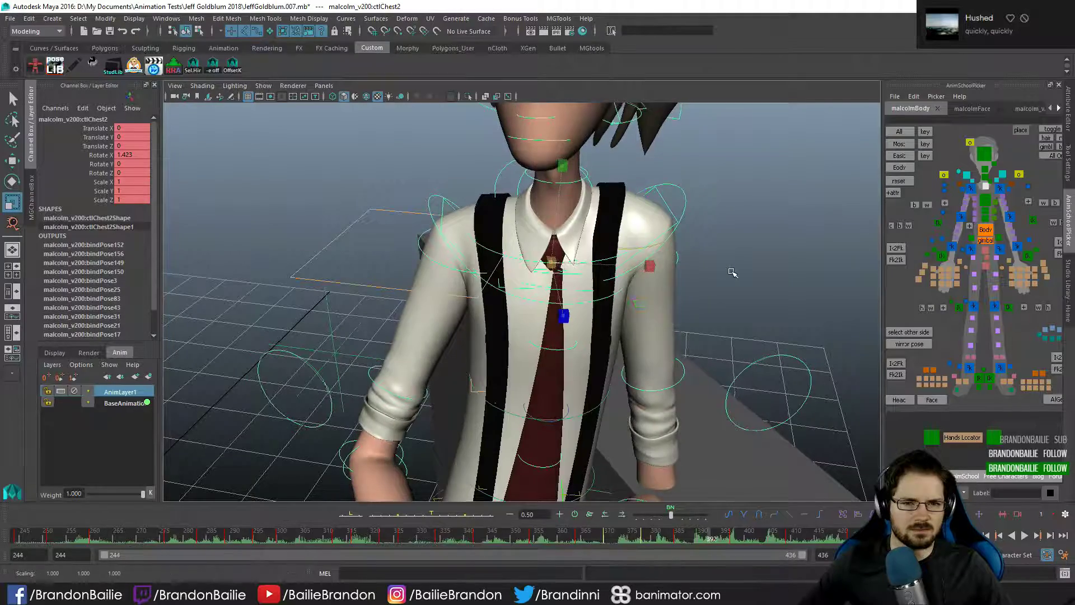
middle_click_drag(732, 273, 754, 268)
key("ctrl+z")
middle_click_drag(688, 271, 728, 270)
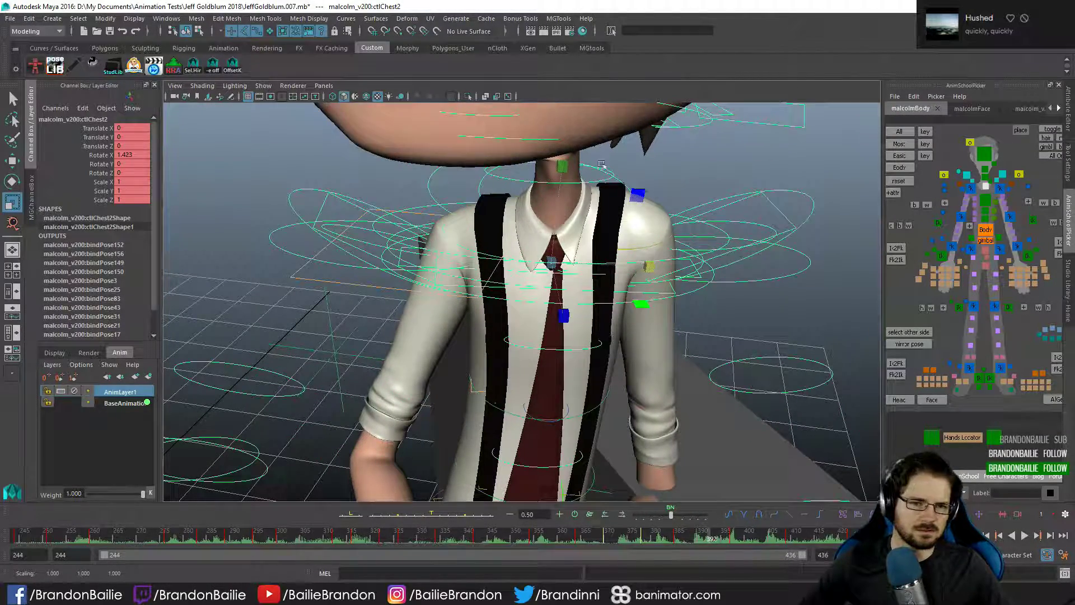
key("ctrl+z")
left_click(750, 202)
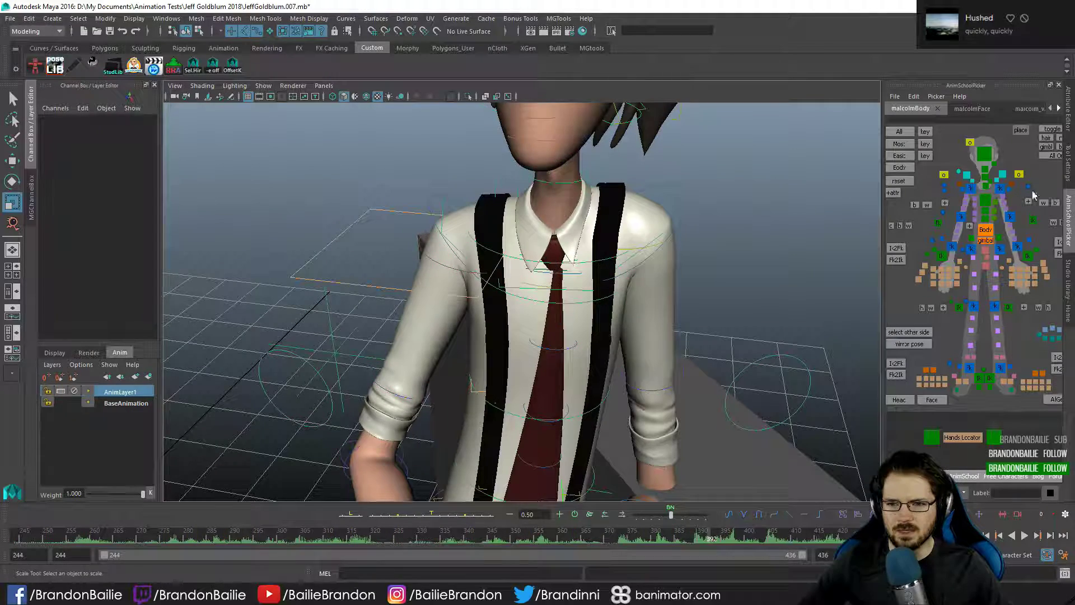
- Try scaling the lower neck control uniformly, undo it, and return to the shot camera view
left_click(986, 180)
left_click(985, 171)
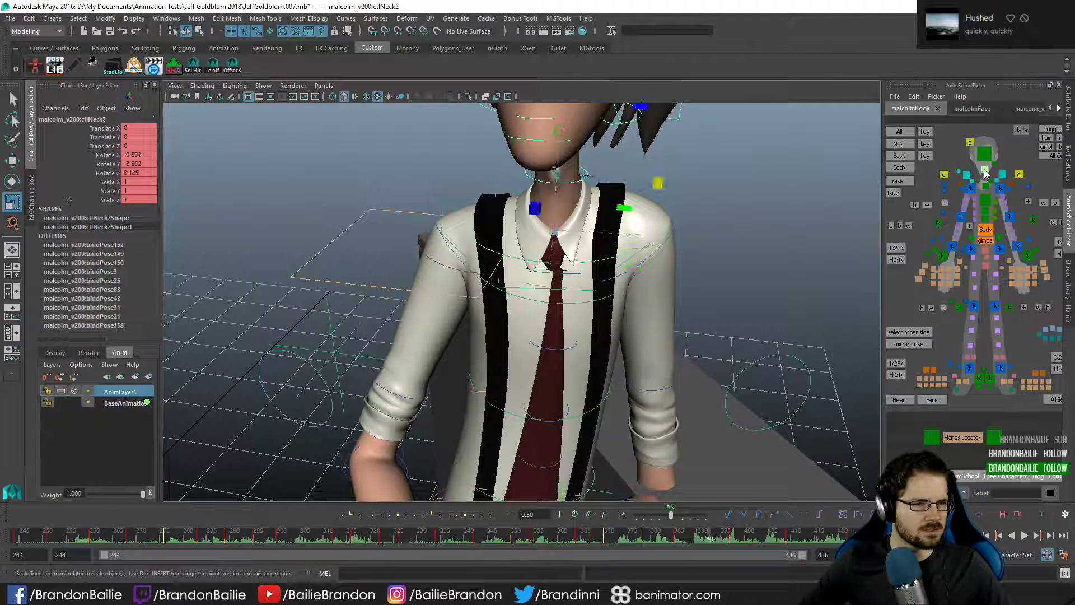
left_click(986, 178)
left_click_drag(553, 231, 573, 230)
key("ctrl+z")
key("space")
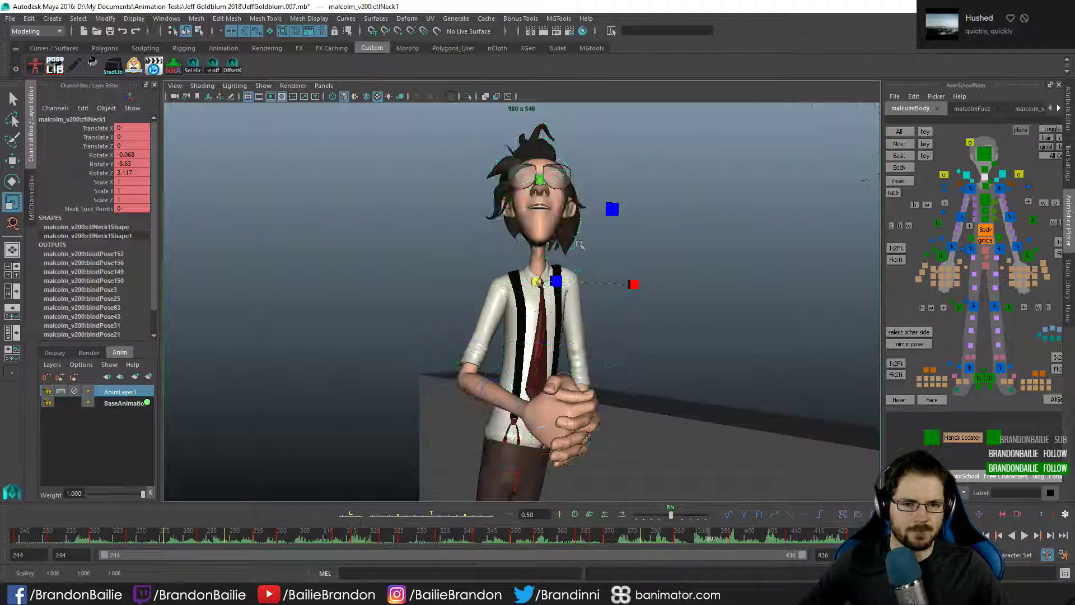
- Try scaling the character's right upper arm control uniformly, and undo the change
left_click(970, 188)
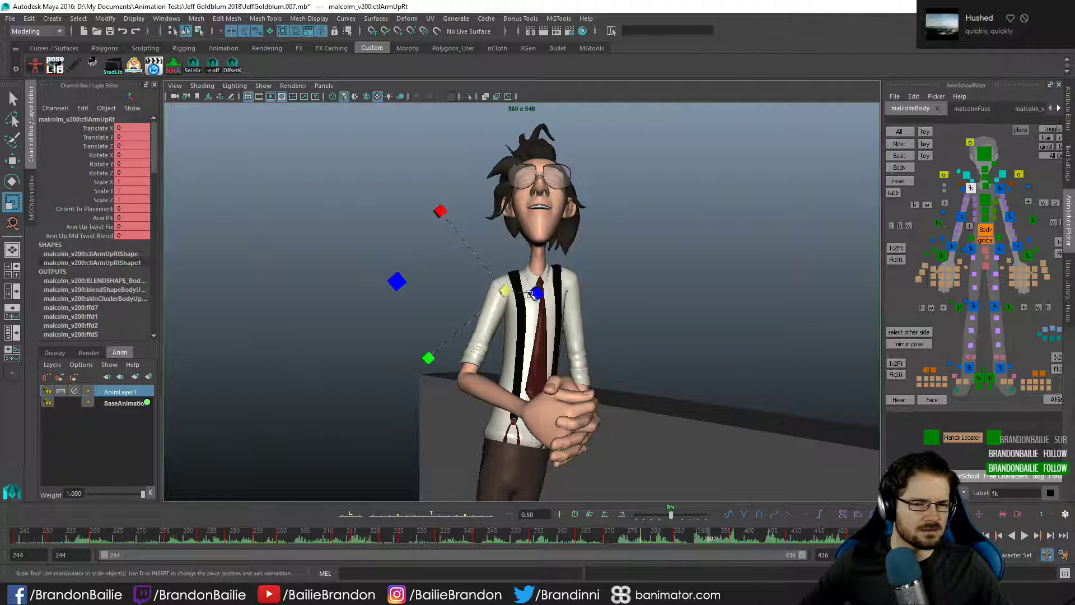
left_click_drag(504, 290, 555, 308)
key("ctrl+z")
key("q")
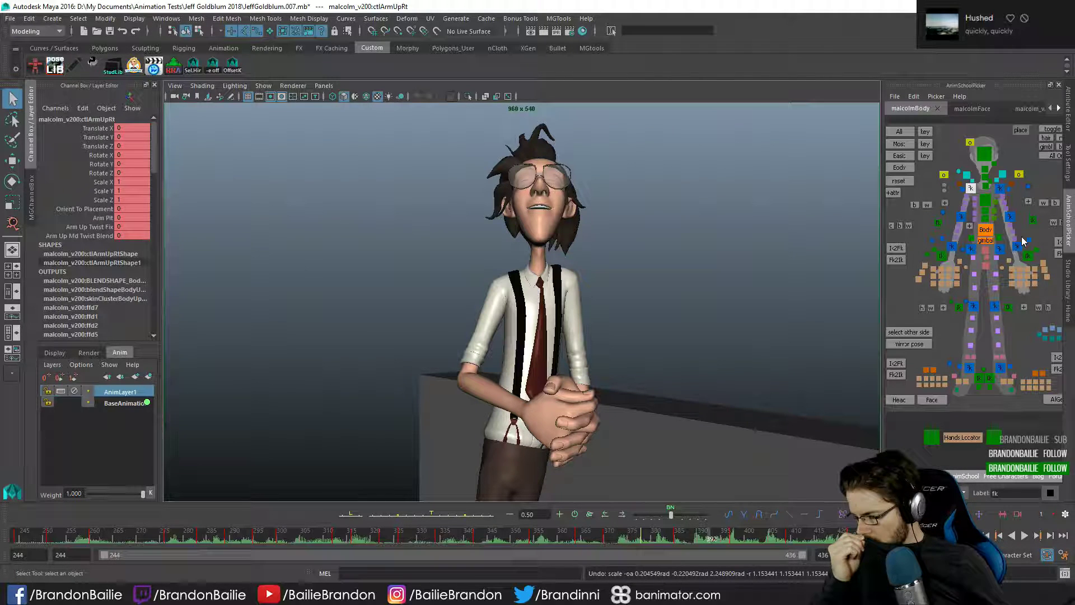
- Try moving the main chest control slightly in the shot camera view, and undo the move
left_click(986, 201)
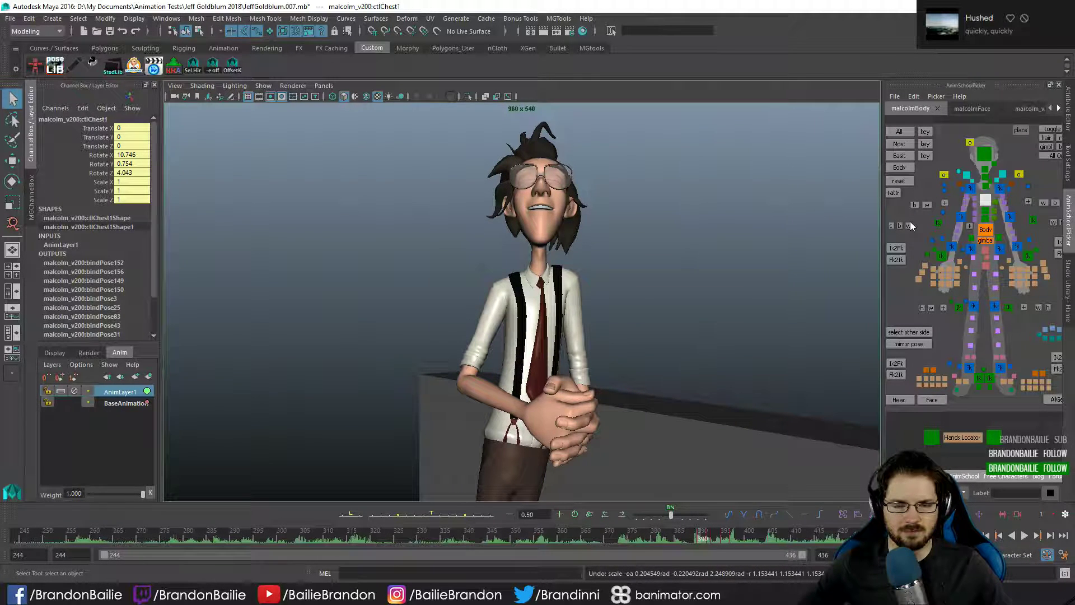
key("w")
left_click_drag(545, 241, 544, 238)
key("ctrl+z")
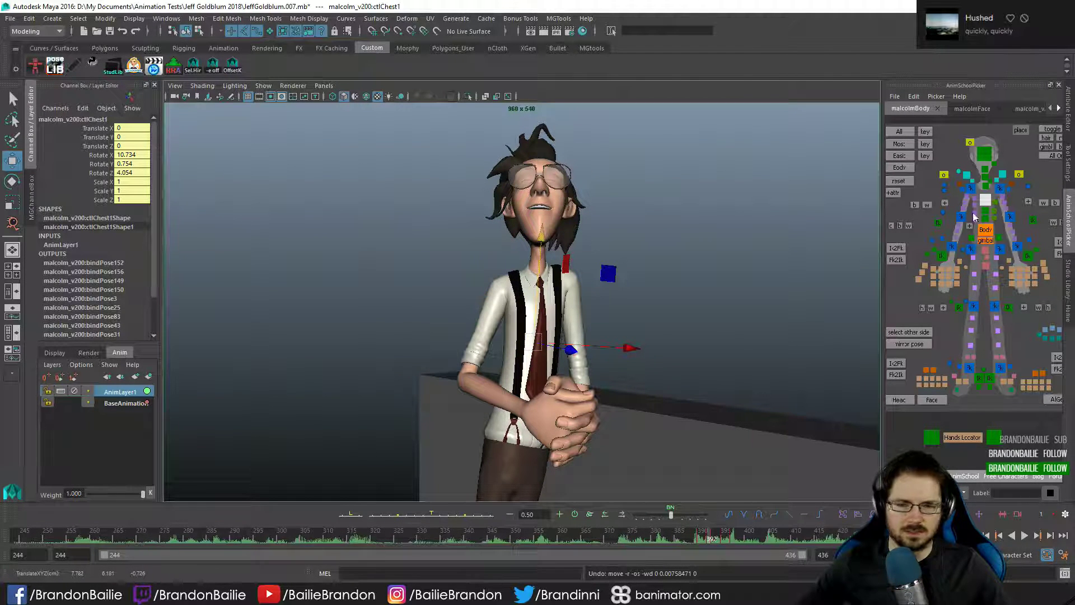
- Isolate and frame the left shoulder control's Rotate X curve in the Graph Editor, after checking the chest, body and right shoulder controls
left_click(969, 176)
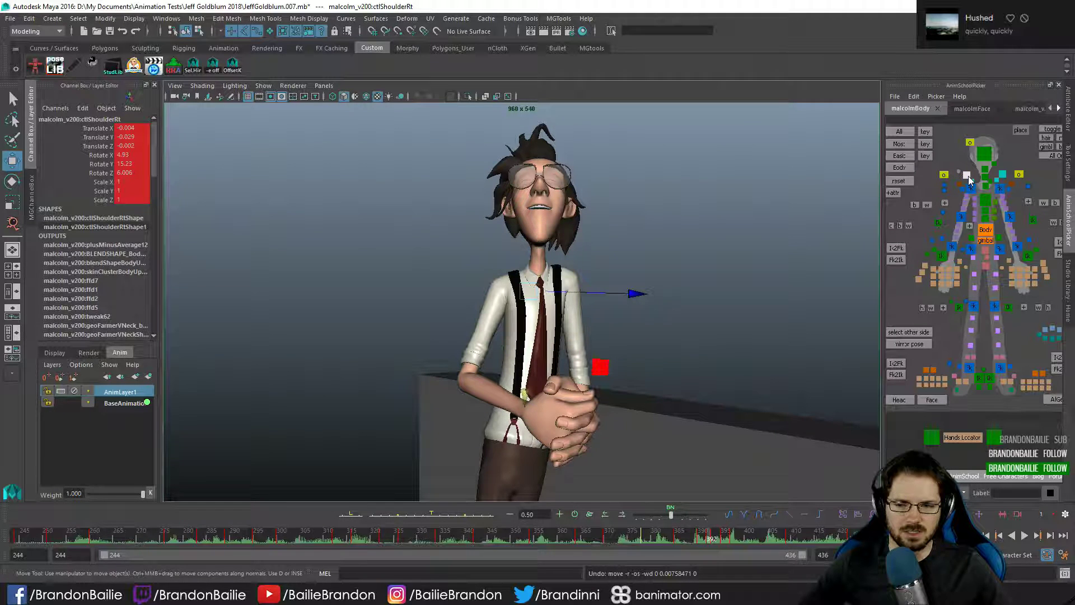
left_click(994, 202)
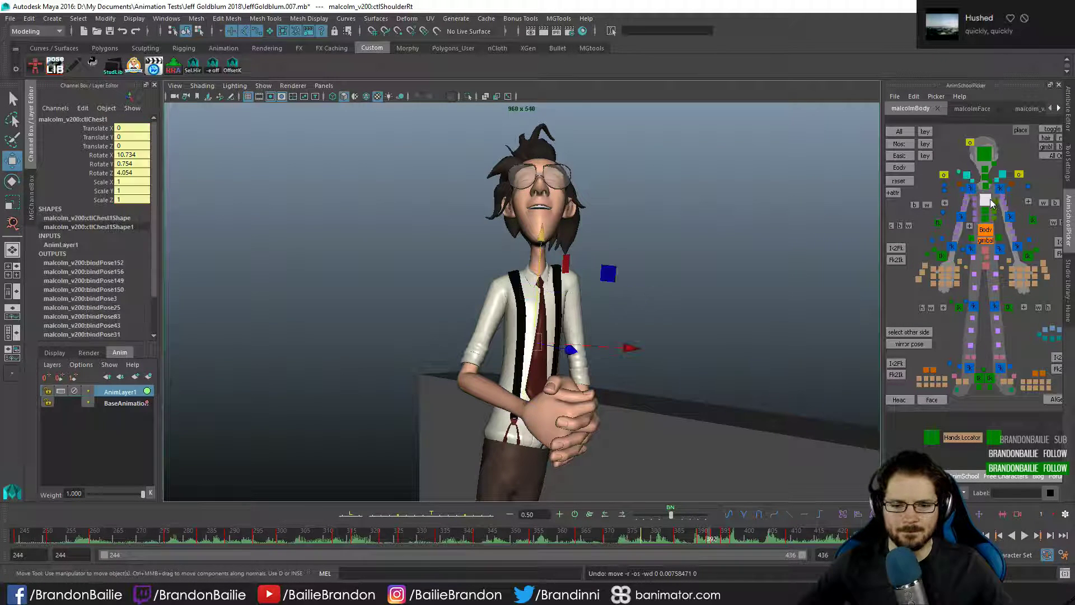
left_click(985, 228)
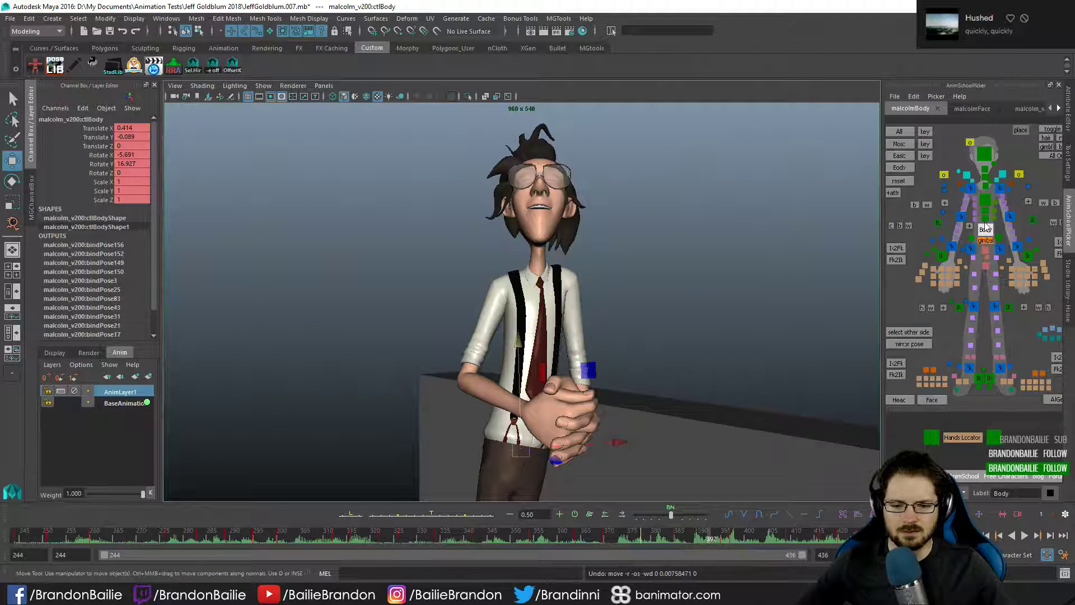
left_click(967, 176)
key("e")
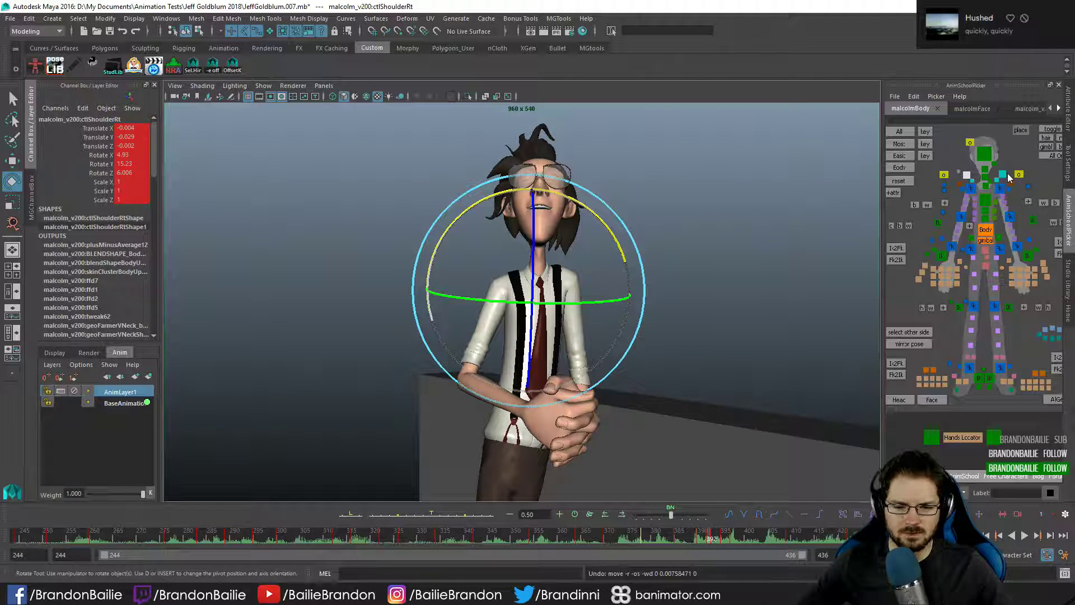
left_click(1005, 175)
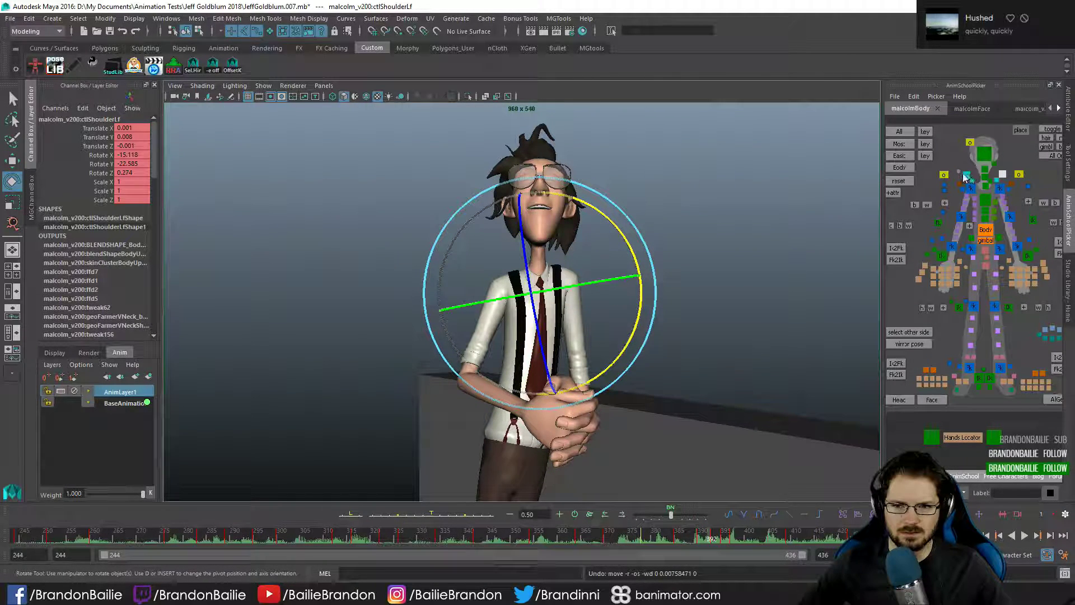
key(".")
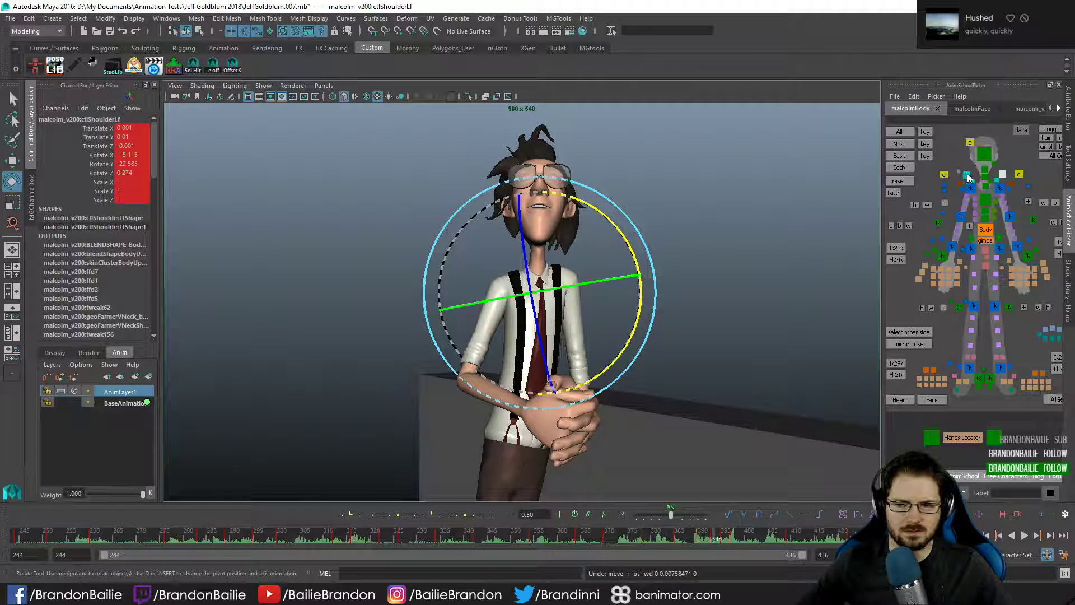
key("space")
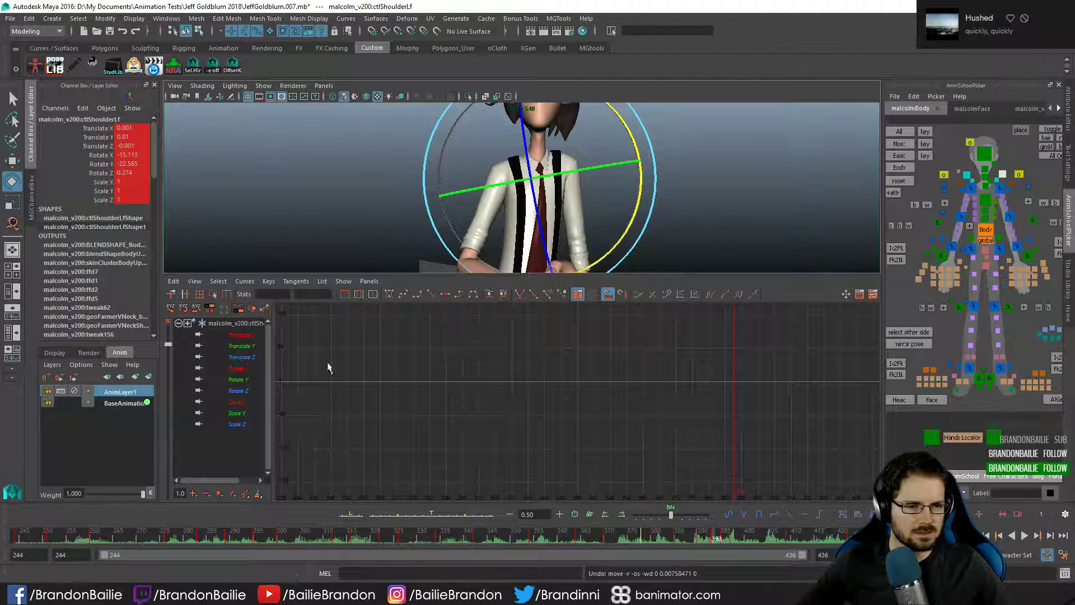
left_click(238, 368)
left_click_drag(714, 425, 816, 513)
key("f")
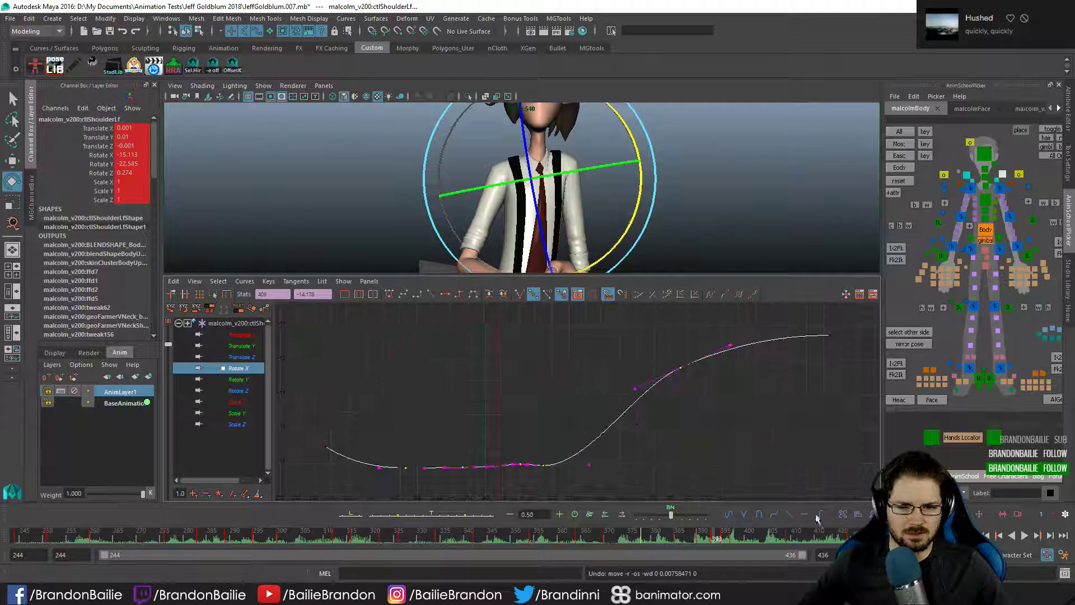
- Lower the left shoulder's Rotate X key at frame 393 to about -16.8
left_click(526, 443)
left_click(497, 467)
key("w")
middle_click_drag(545, 435, 569, 546)
left_click(650, 465)
- Step back and forth through the frames around the lowered key to review the left shoulder's motion
key("comma")
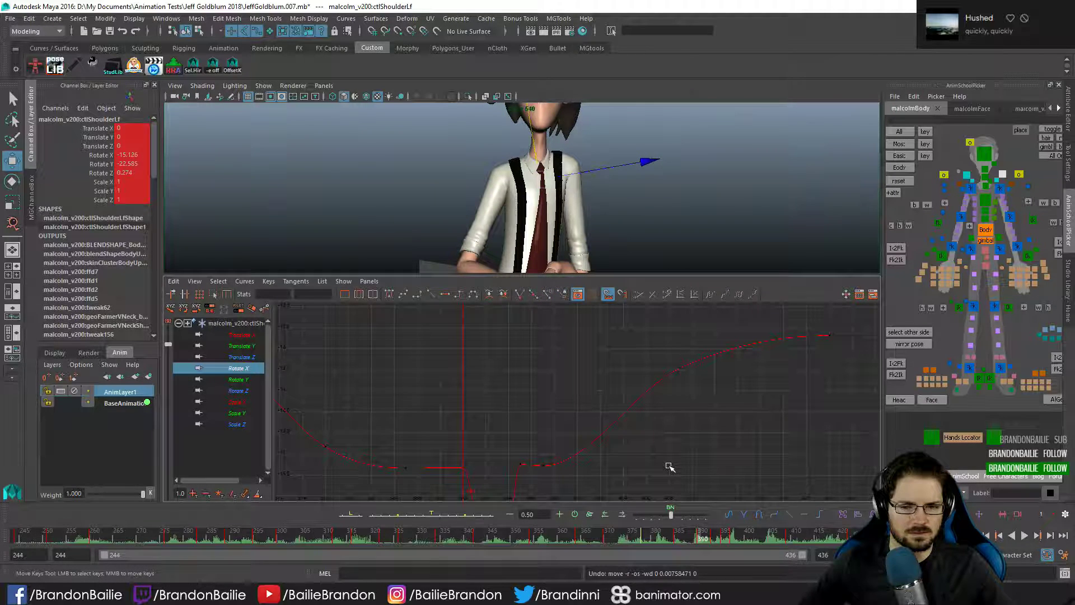
key("alt+period")
key("alt+period")
key("alt+period")
key("alt+period")
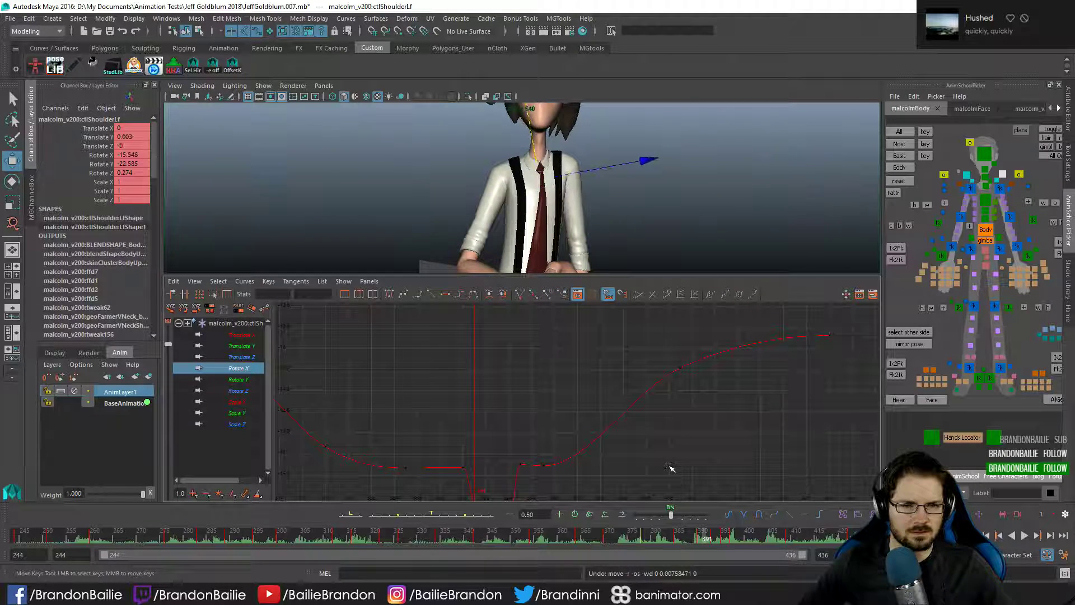
key("alt+period")
key("alt+period")
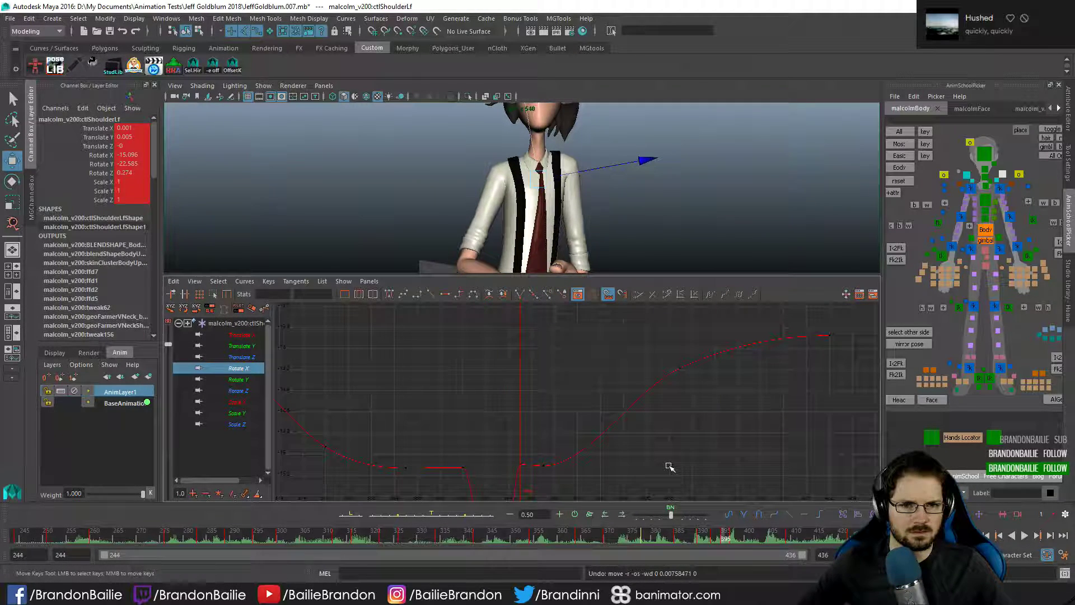
key("alt+comma")
key("alt+comma")
key("alt+period")
key("alt+period")
key("alt+period")
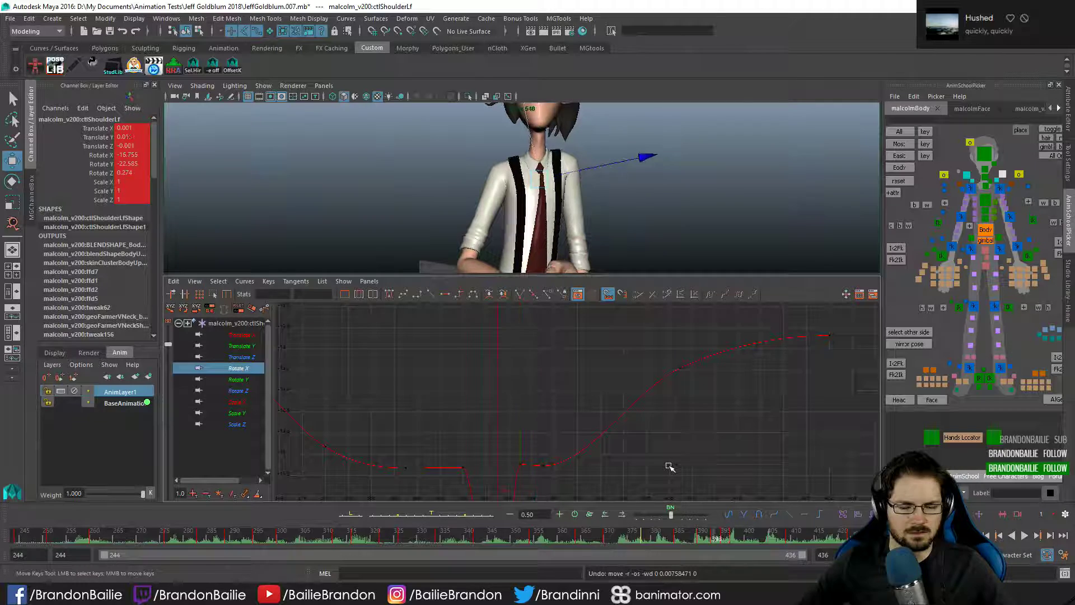
- Key the left shoulder control at frame 399 and lower its Rotate X key to form a second dip
key("alt+period")
key("alt+period")
key("alt+period")
key("alt+period")
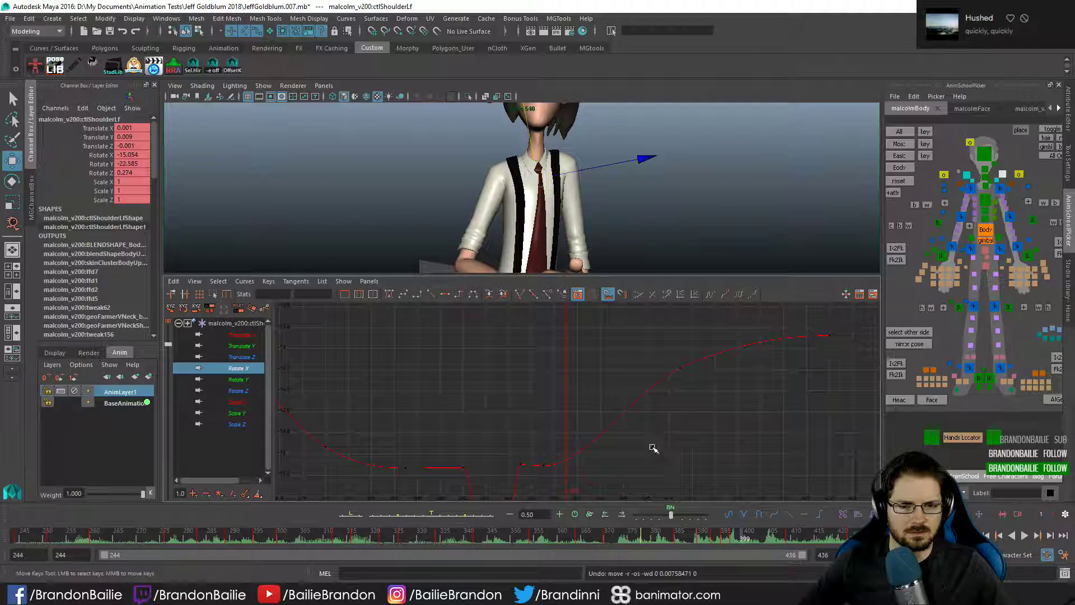
key("s")
left_click_drag(555, 437, 590, 471)
middle_click_drag(644, 441, 652, 600)
left_click(748, 473)
- Key the left shoulder control at frame 407, raise its Rotate X key to about -12.1, and frame the whole curve
key("alt+period")
key("alt+period")
key("alt+period")
key("alt+period")
key("alt+period")
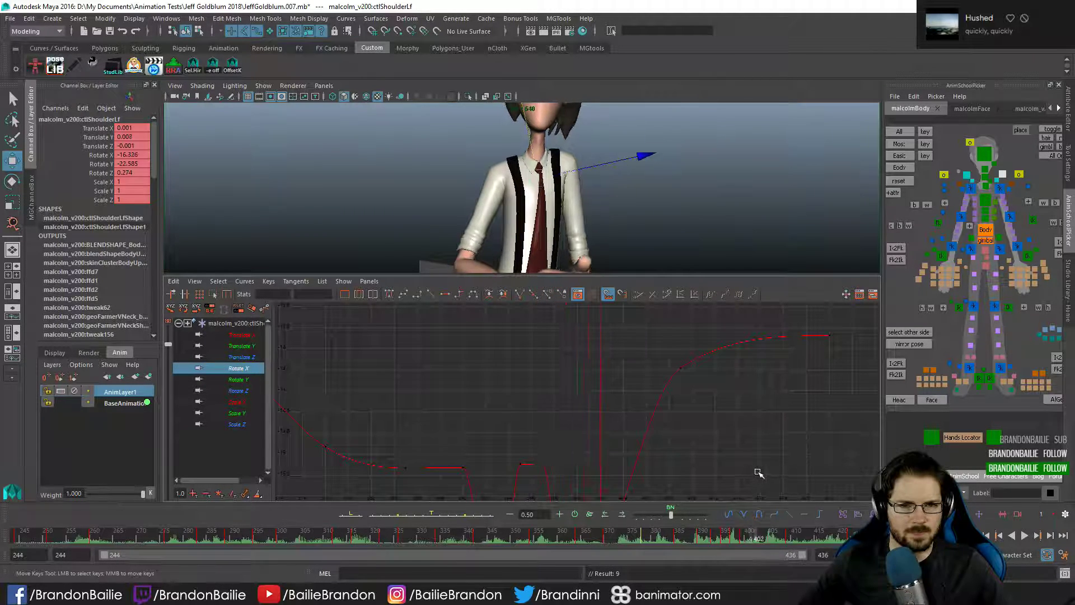
key("alt+period")
key("alt+period")
key("alt+period")
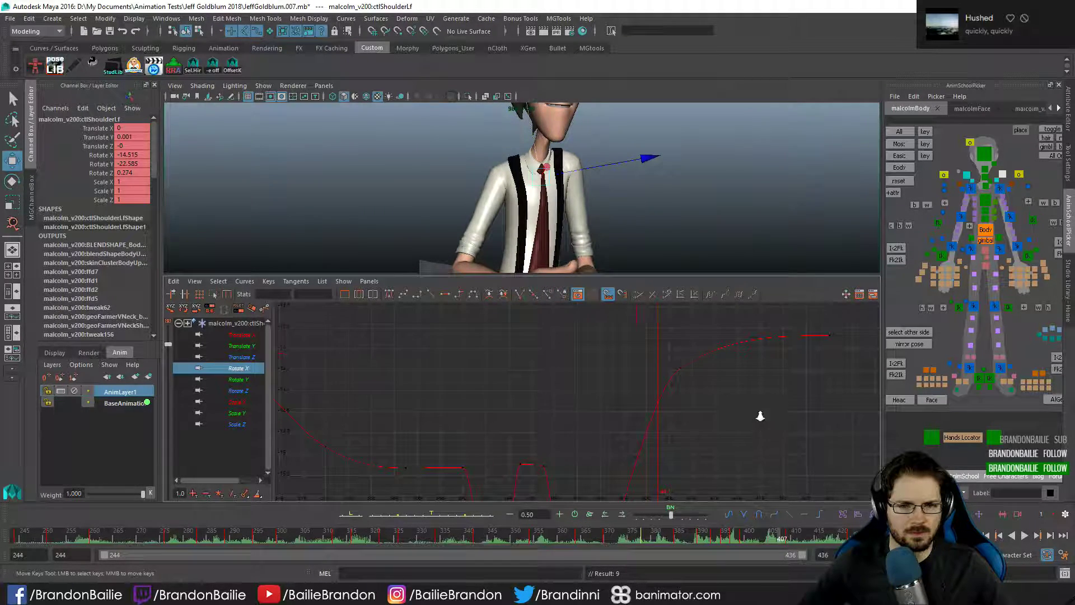
right_click_drag(760, 416, 739, 415, "alt")
key("s")
left_click_drag(609, 392, 628, 416)
middle_click_drag(678, 408, 658, 294, "shift")
left_click(785, 425)
key("a")
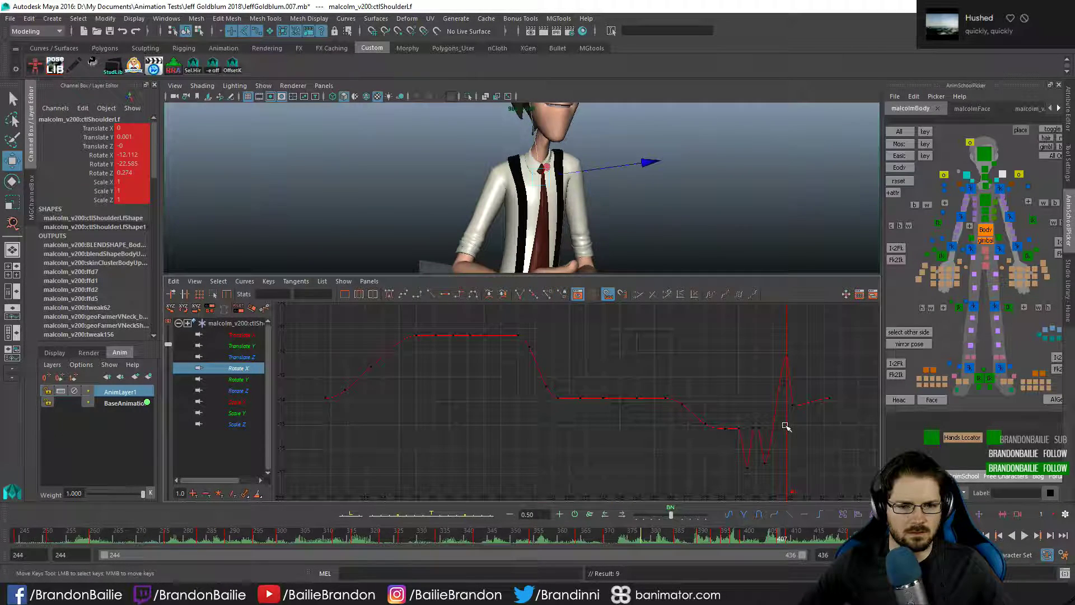
- Raise the left shoulder's Rotate X keys at frames 409 and 422 together, and step through the frames to review the motion
key("alt+comma")
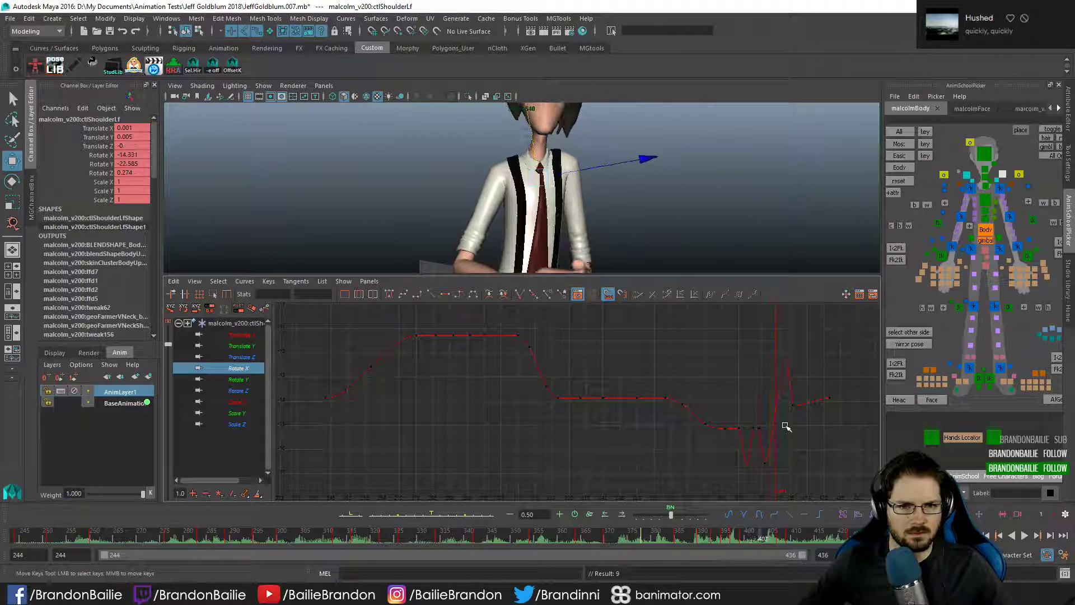
key("alt+period")
key("alt+period")
key("alt+period")
key("alt+period")
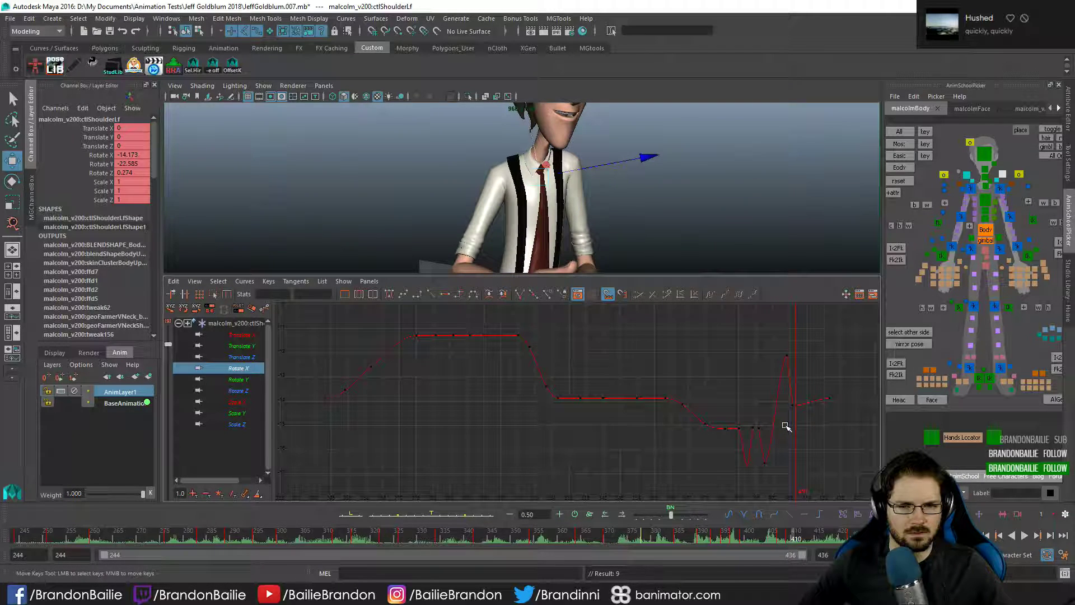
key("alt+comma")
left_click_drag(848, 438, 853, 451)
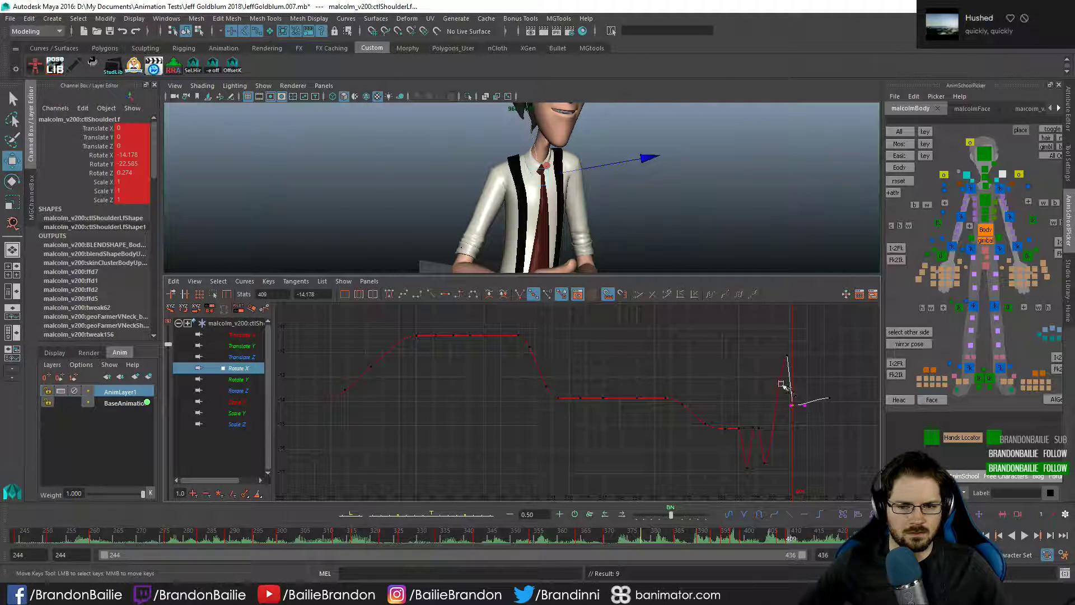
left_click_drag(780, 385, 839, 429)
middle_click_drag(828, 403, 831, 404, "shift")
key("ctrl+z")
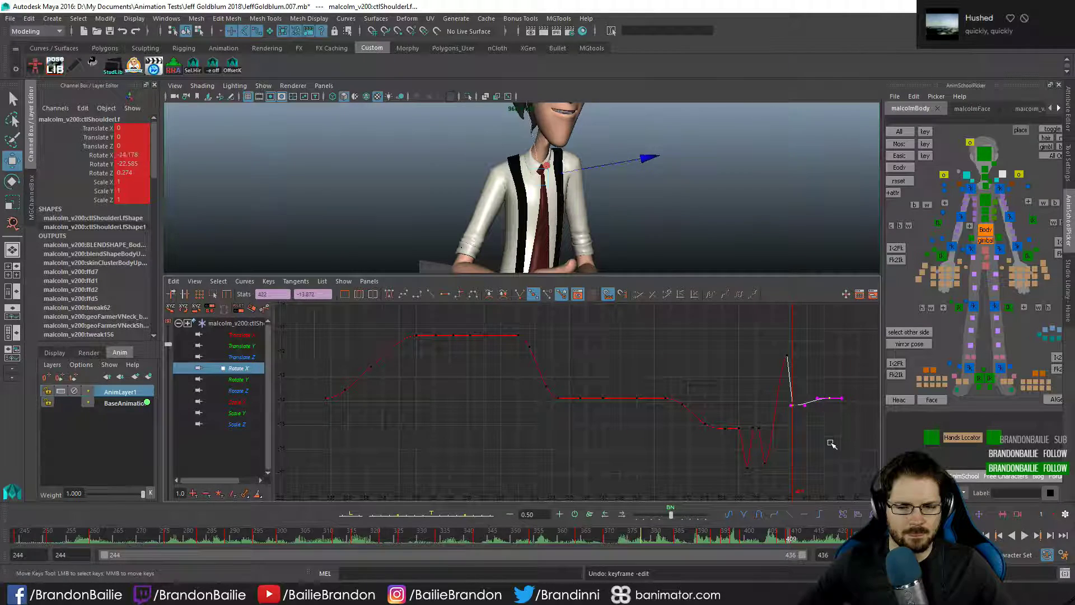
middle_click_drag(830, 445, 828, 407, "shift")
left_click(828, 407)
key("alt+period")
key("alt+period")
key("alt+period")
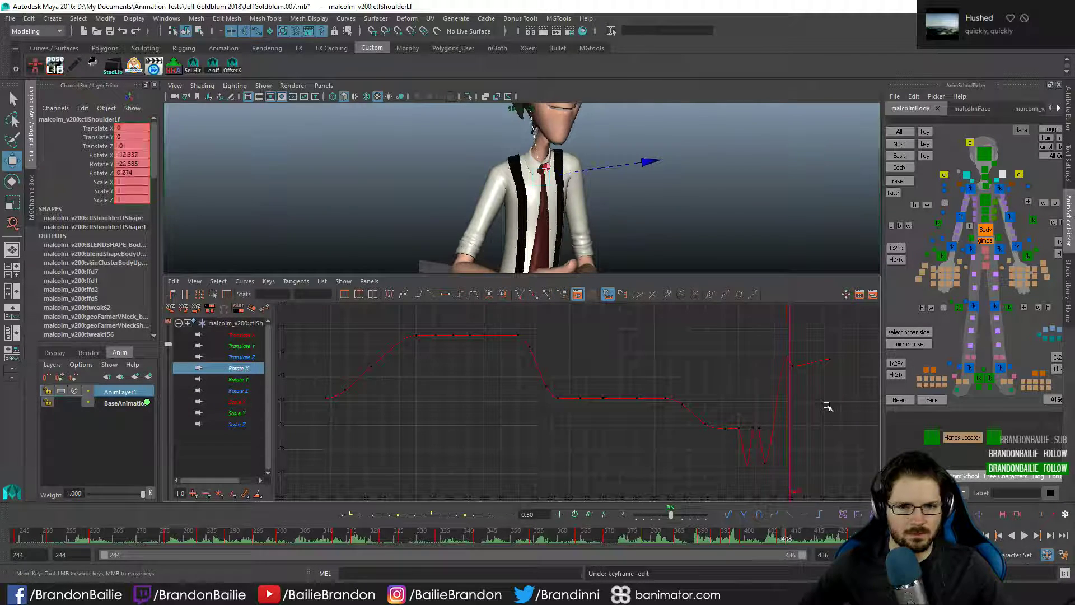
- Step back and forth through the frames around both left shoulder dips to review the motion
key("alt+comma")
key("alt+comma")
key("alt+comma")
key("alt+comma")
key("alt+comma")
key("alt+comma")
key("alt+comma")
key("alt+comma")
key("alt+comma")
key("alt+comma")
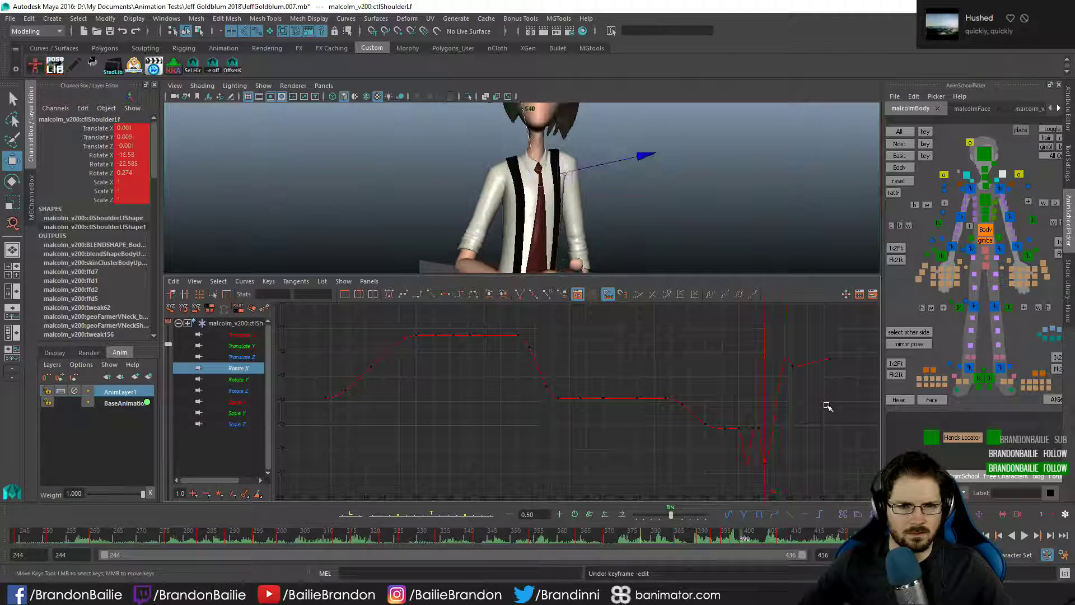
key("alt+period")
key("alt+period")
key("alt+period")
key("alt+period")
key("alt+period")
key("alt+period")
key("alt+period")
key("alt+period")
key("alt+period")
key("alt+period")
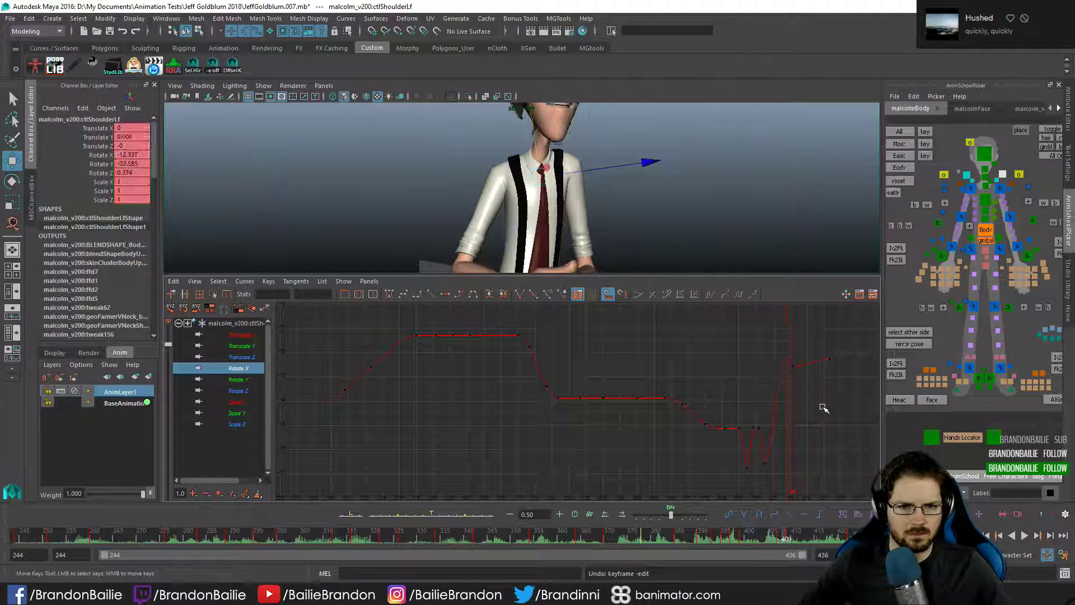
key("alt+comma")
key("alt+comma")
key("alt+comma")
key("alt+comma")
key("alt+comma")
key("alt+comma")
key("alt+comma")
key("alt+comma")
key("alt+comma")
key("alt+comma")
key("alt+comma")
key("alt+comma")
key("alt+comma")
key("alt+comma")
key("alt+comma")
key("alt+comma")
key("alt+comma")
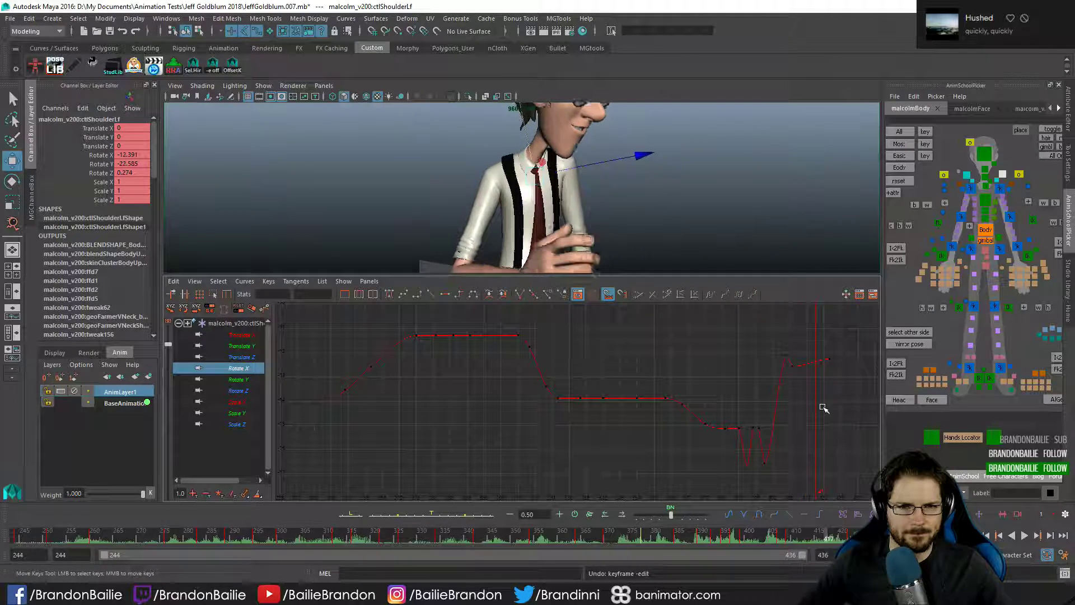
key("alt+comma")
key("alt+comma")
key("alt+comma")
key("alt+comma")
key("alt+comma")
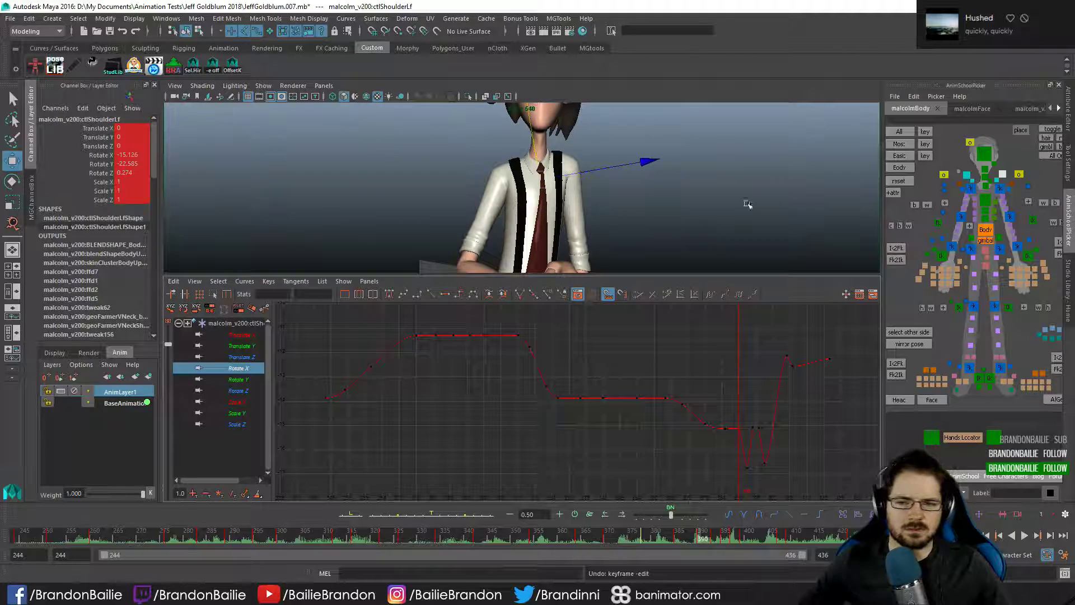
- Lower the right shoulder control's Rotate X key at frame 392 to about 3.63
left_click(967, 175)
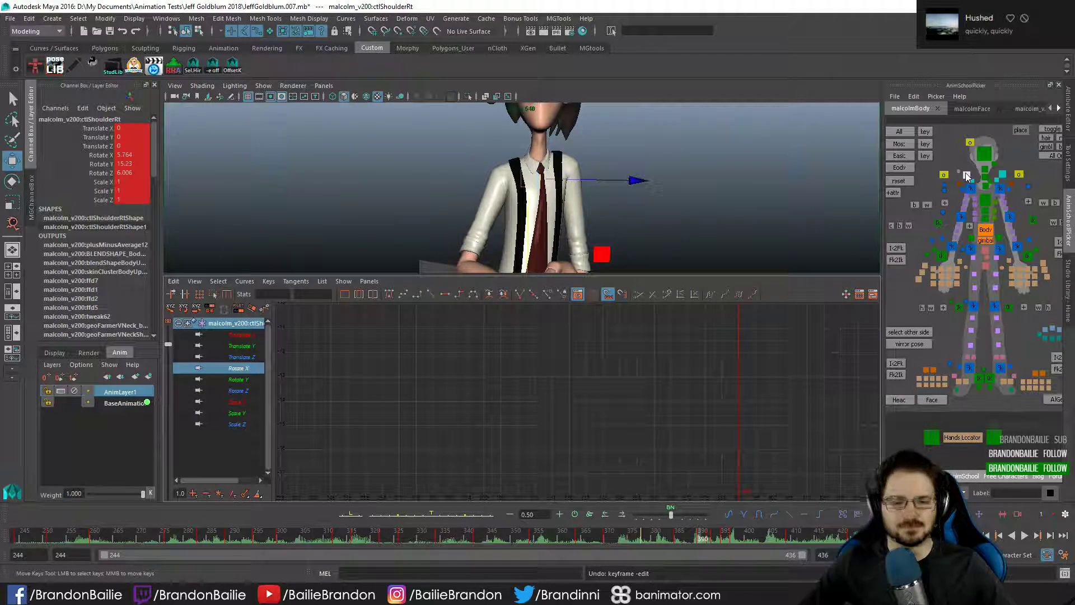
key("alt+period")
key("alt+period")
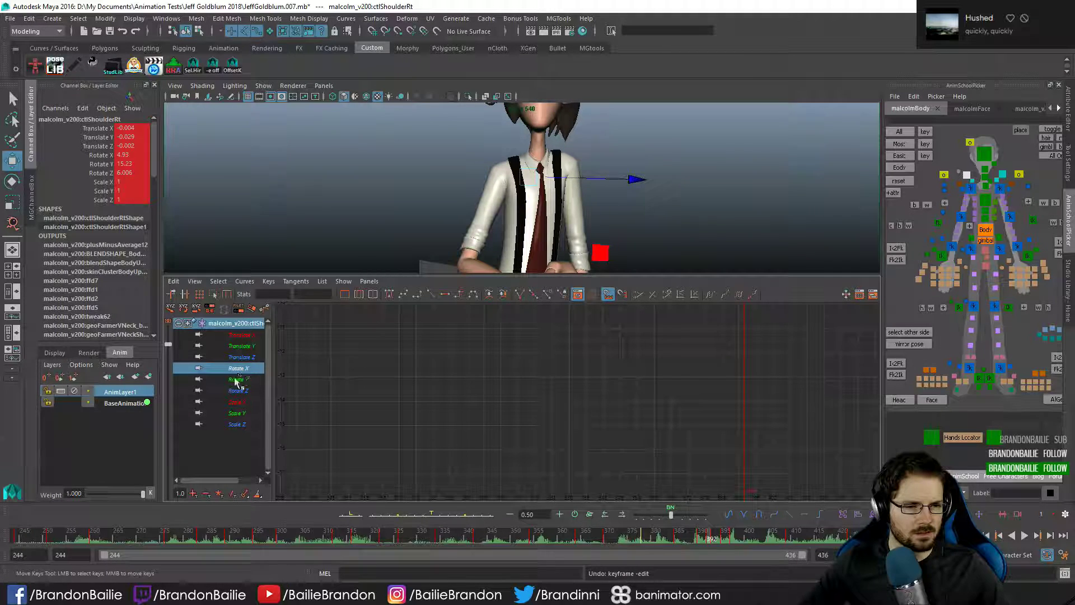
key("f")
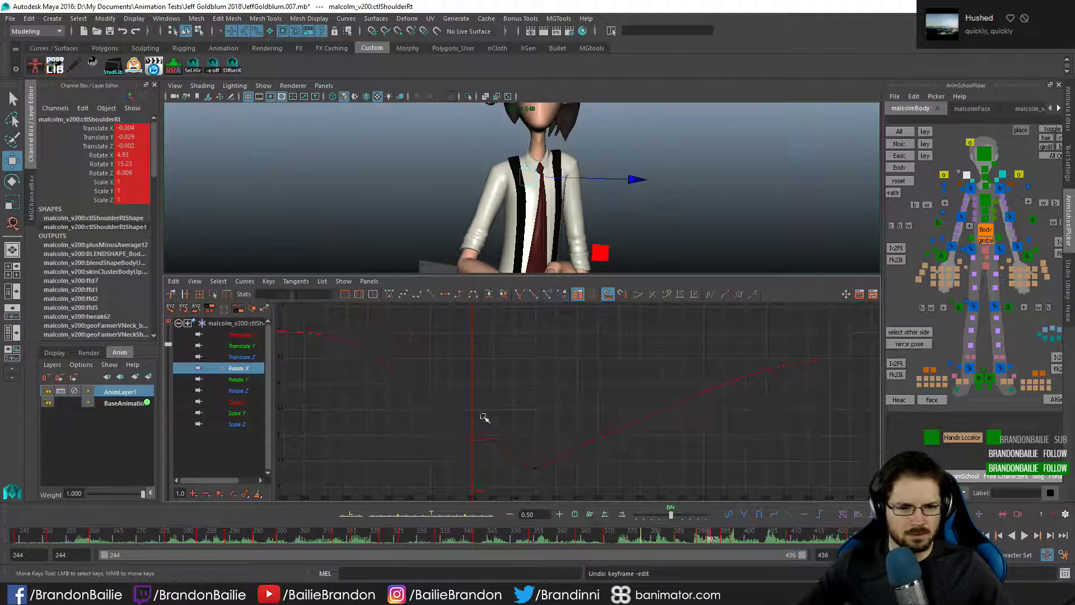
left_click_drag(479, 461, 480, 460)
middle_click_drag(516, 377, 509, 456)
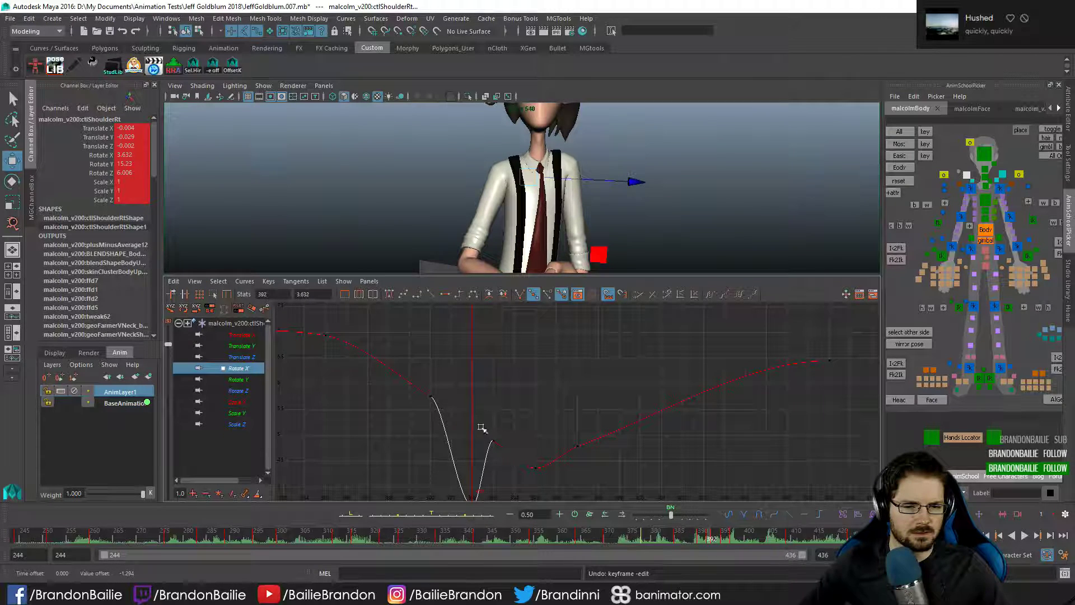
- Raise the right shoulder's Rotate X key at frame 393 to about 5.49 and lower the key at frame 395 to about 4.09
left_click_drag(481, 428, 518, 457)
middle_click_drag(531, 415, 536, 385)
left_click_drag(518, 448, 544, 490)
middle_click_drag(548, 422, 552, 440)
left_click(555, 423)
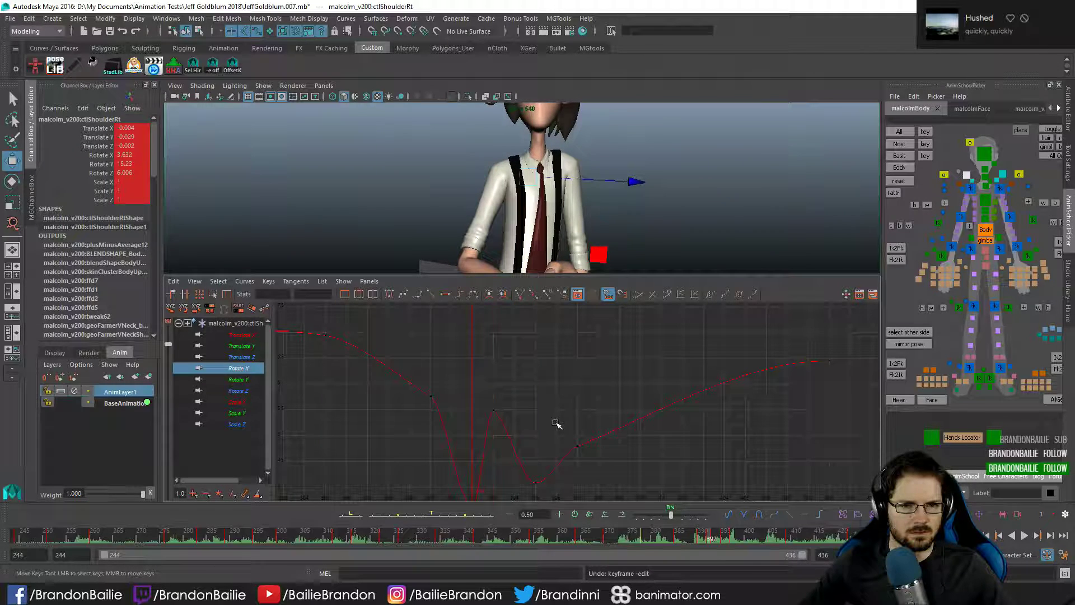
- Move the right shoulder's raised Rotate X key from frame 393 to 394 and apply auto tangents to the dip's keys
left_click_drag(508, 431, 509, 430)
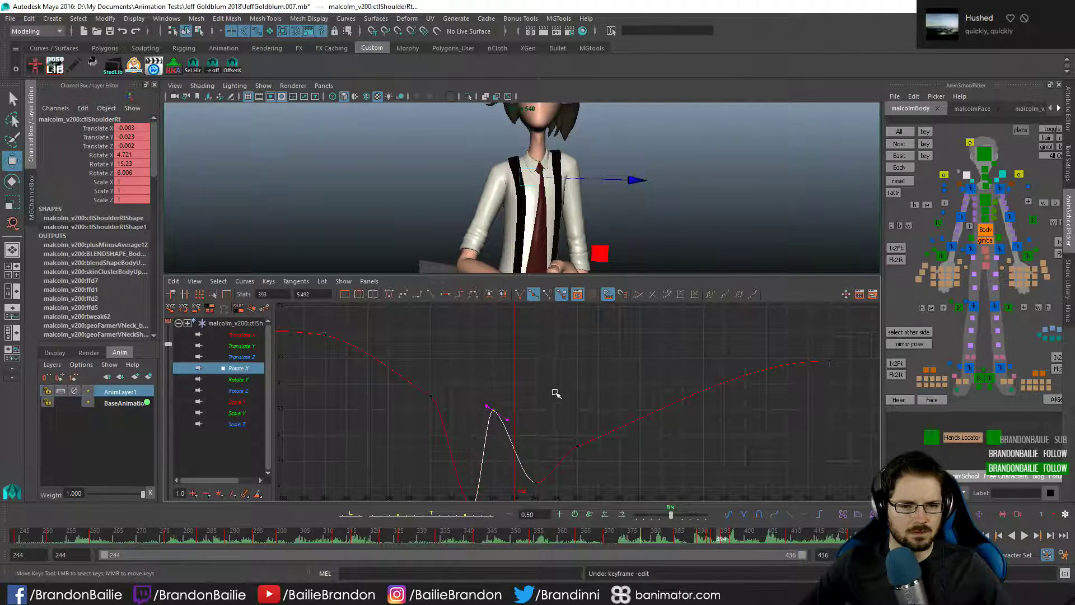
middle_click_drag(552, 392, 576, 393)
left_click_drag(605, 537, 605, 538)
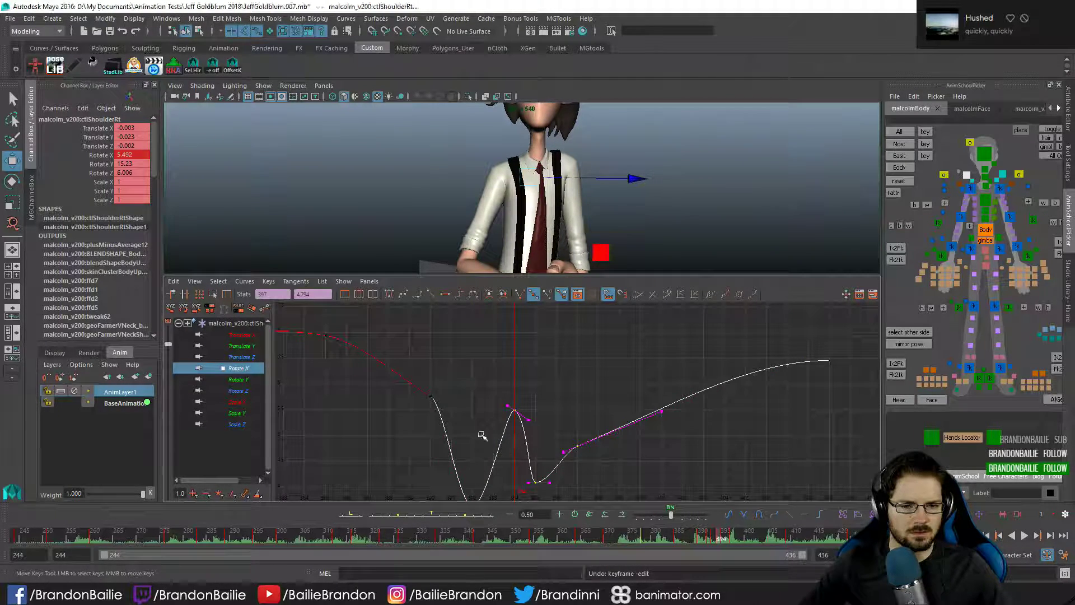
left_click(388, 294)
left_click(618, 396)
- Play back and scrub the shot around frame 392 to review the right shoulder's motion
key("alt+comma")
key("alt+comma")
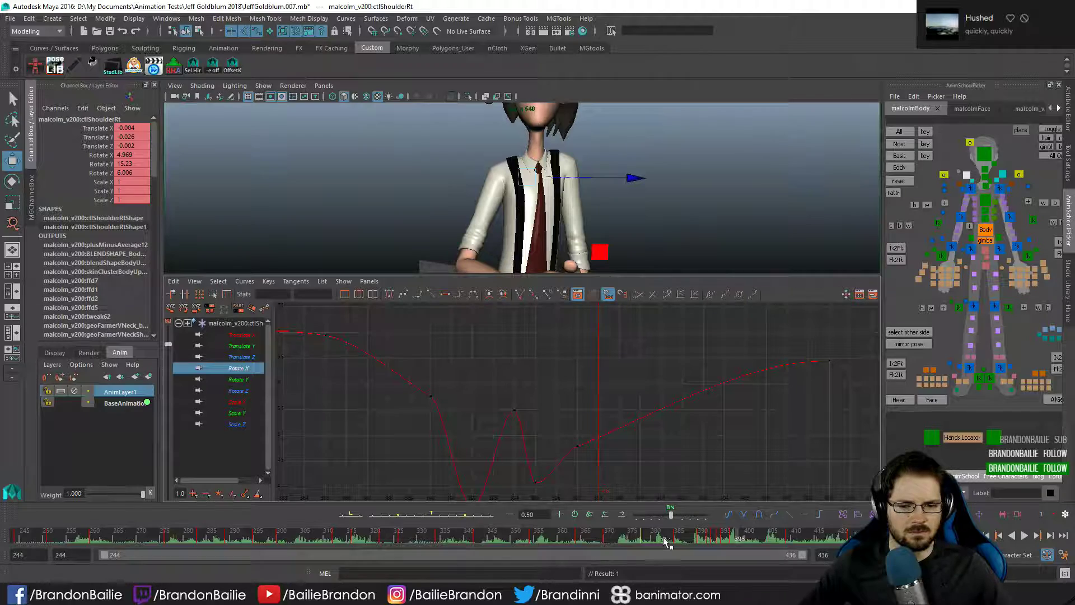
key("alt+v")
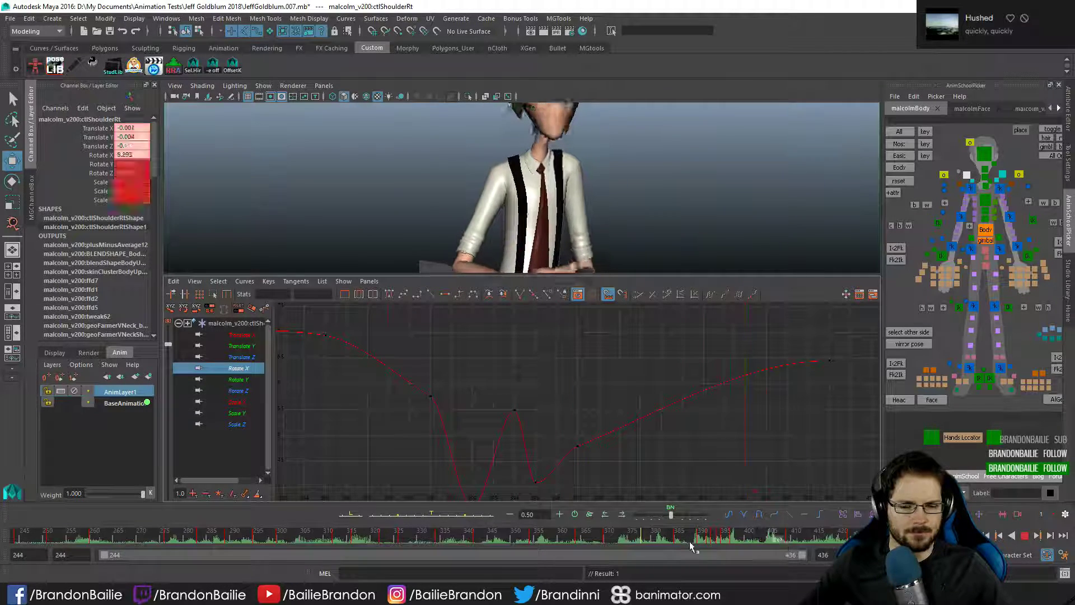
left_click_drag(708, 539, 713, 540)
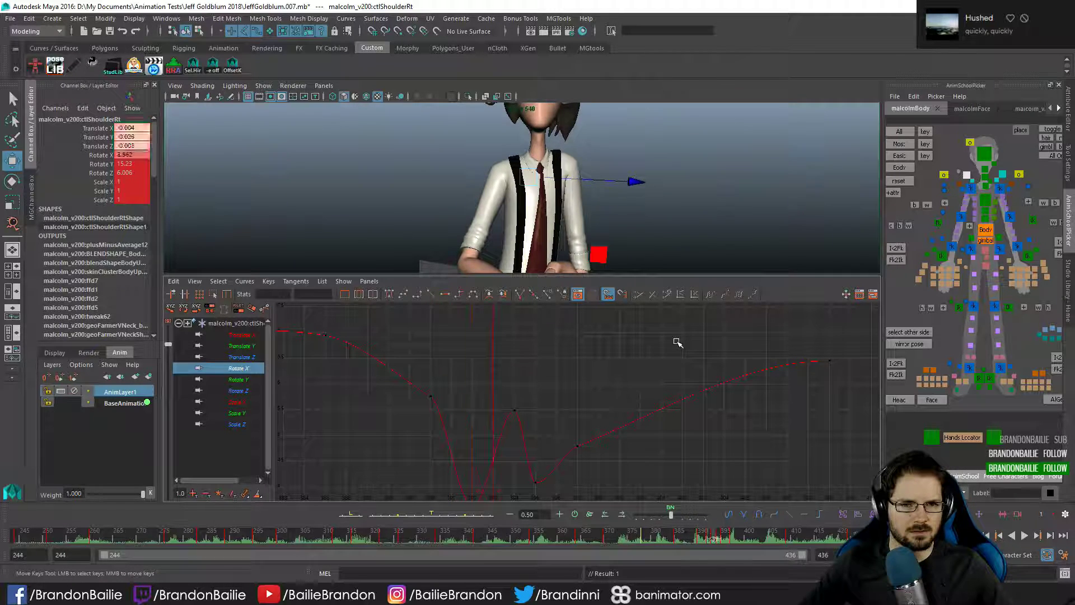
key("alt+comma")
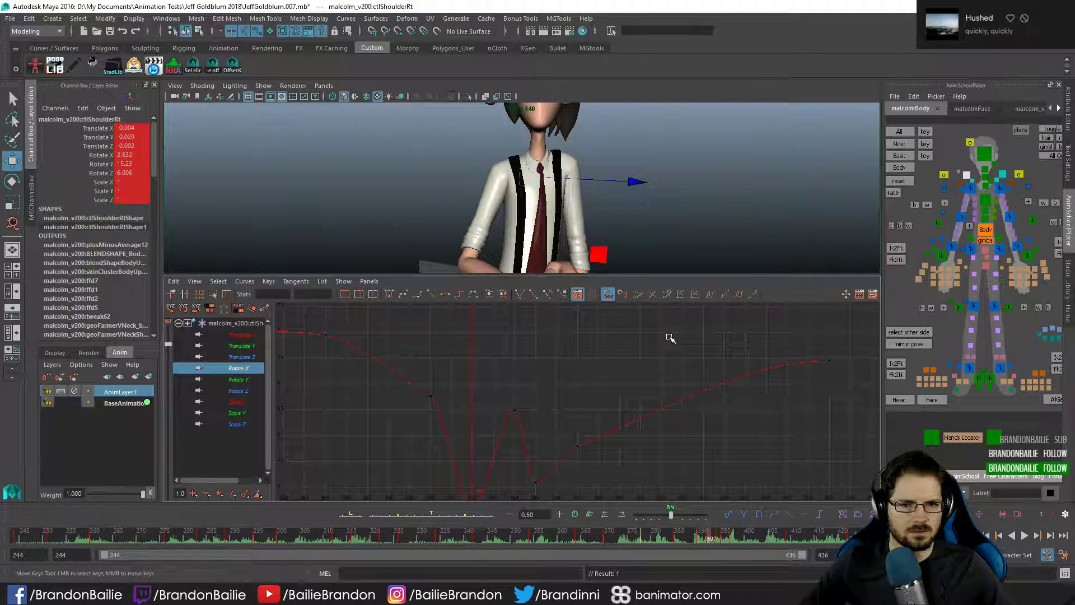
- Key the left shoulder control at frame 392 and step through the surrounding frames to check its motion
left_click(1001, 177)
key("s")
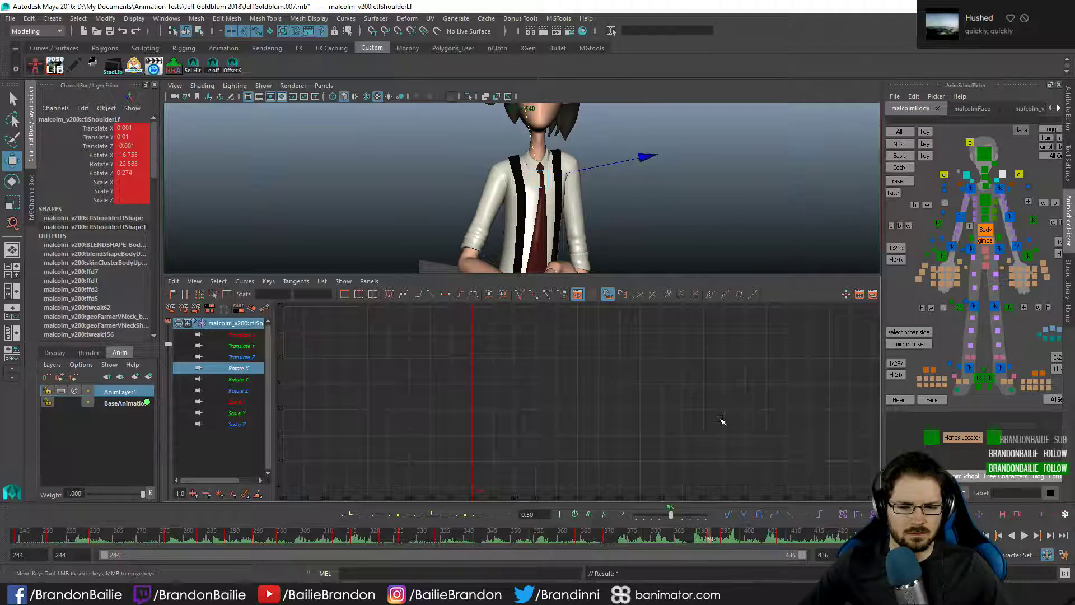
key("alt+comma")
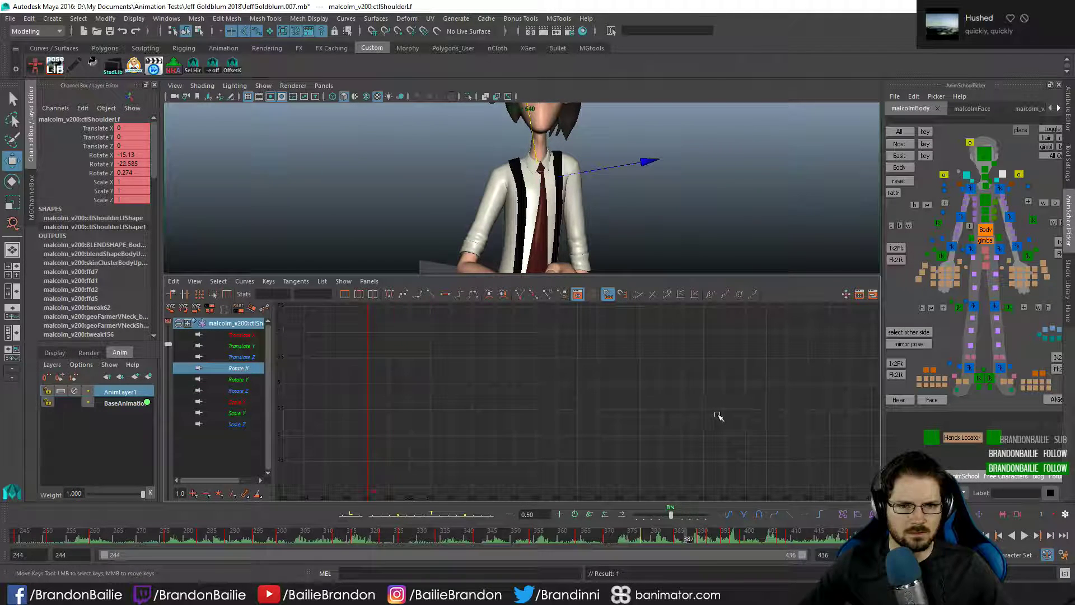
key("alt+period")
key("alt+period")
key("alt+period")
key("alt+period")
key("alt+period")
key("alt+period")
key("alt+period")
key("alt+period")
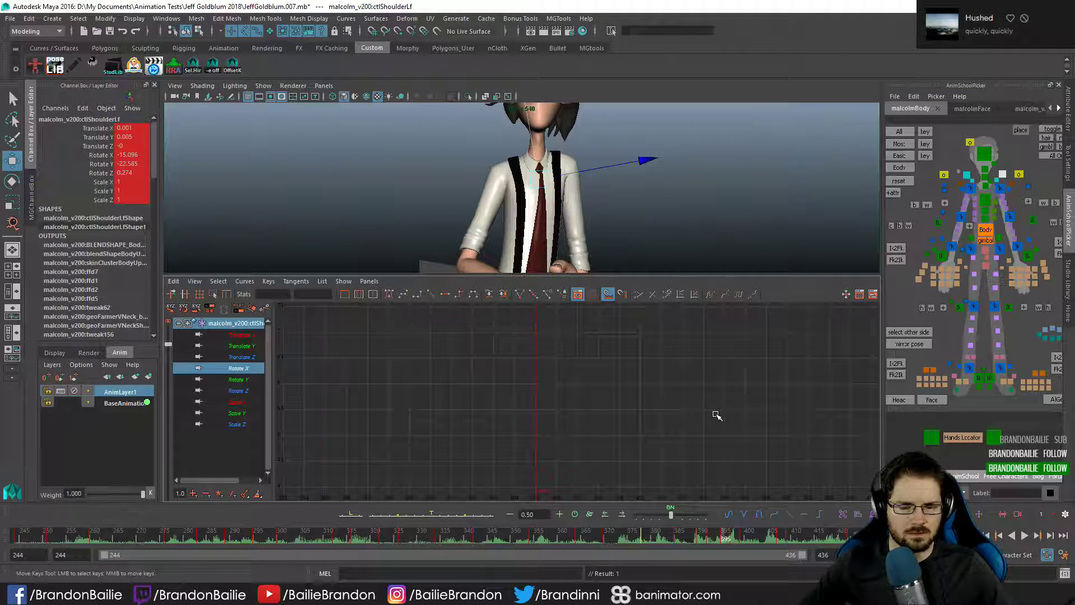
key("alt+period")
key("alt+period")
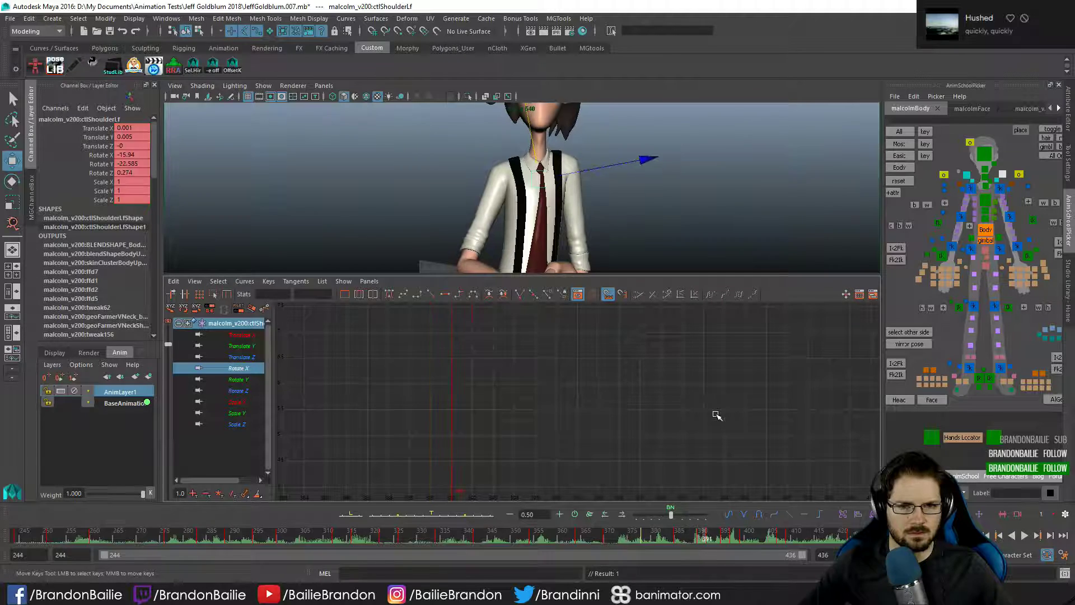
key("alt+period")
key("alt+period")
key("alt+period")
key("alt+period")
key("alt+period")
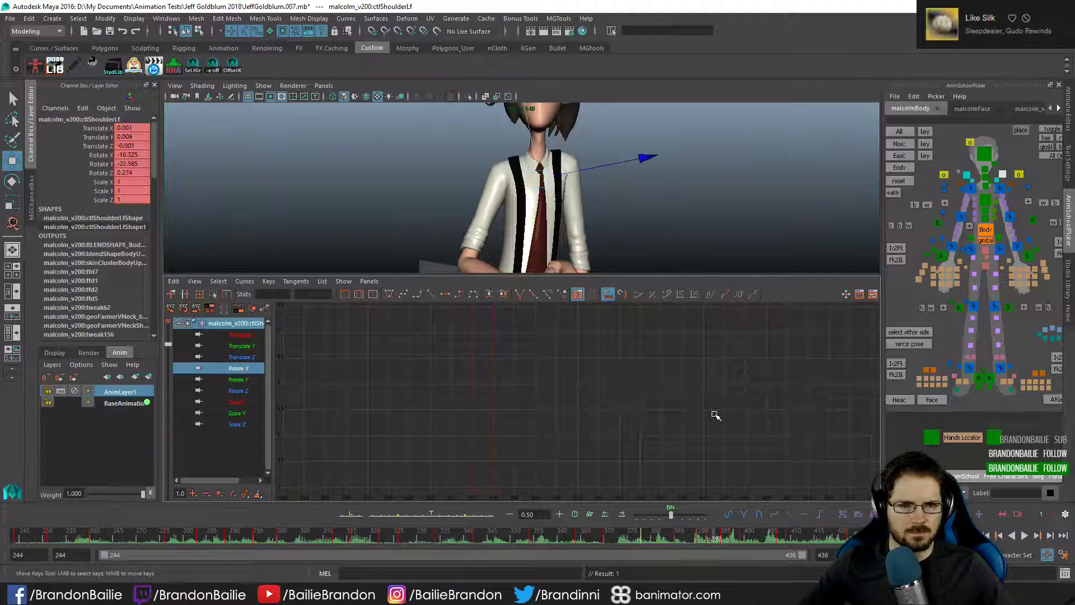
key("alt+comma")
key("alt+comma")
key("alt+comma")
key("alt+comma")
key("alt+comma")
key("alt+comma")
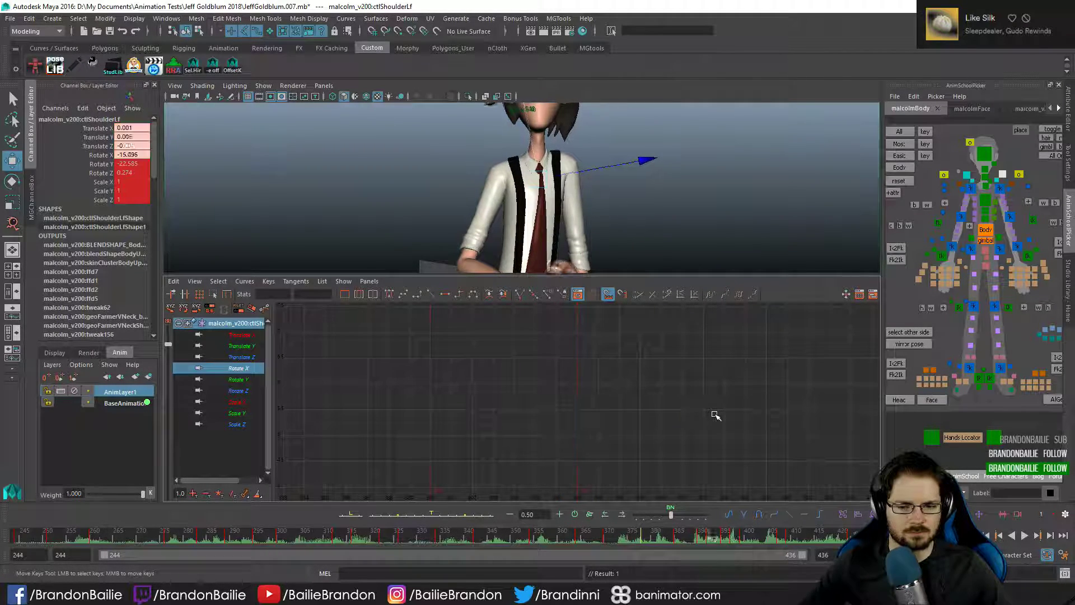
key("alt+period")
key("alt+period")
key("alt+period")
key("alt+period")
key("alt+period")
key("alt+period")
key("alt+period")
key("alt+period")
key("alt+period")
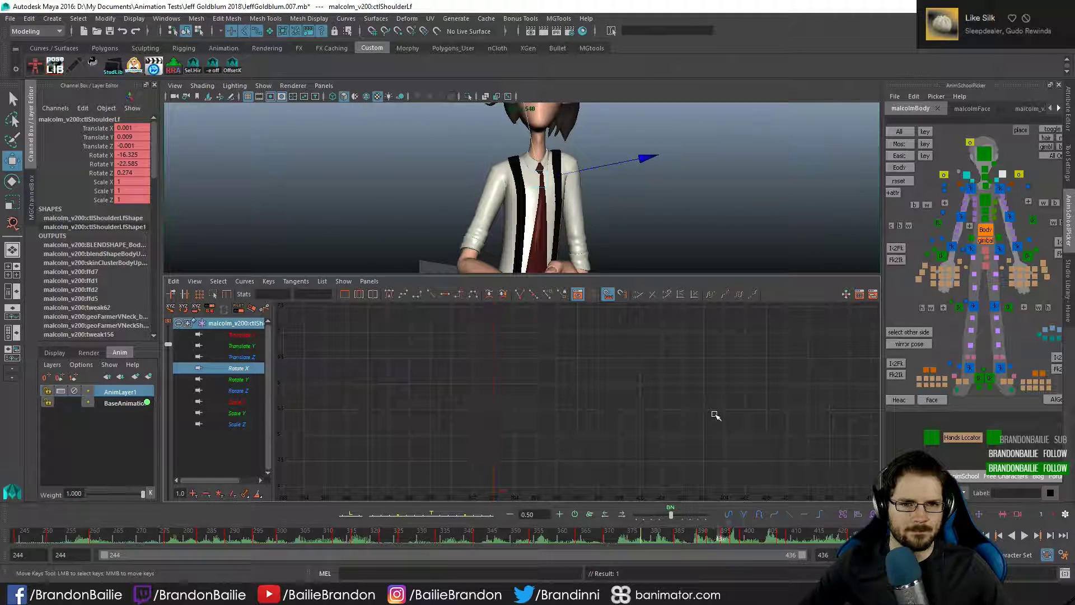
key("alt+comma")
key("alt+comma")
key("alt+comma")
key("alt+comma")
key("alt+comma")
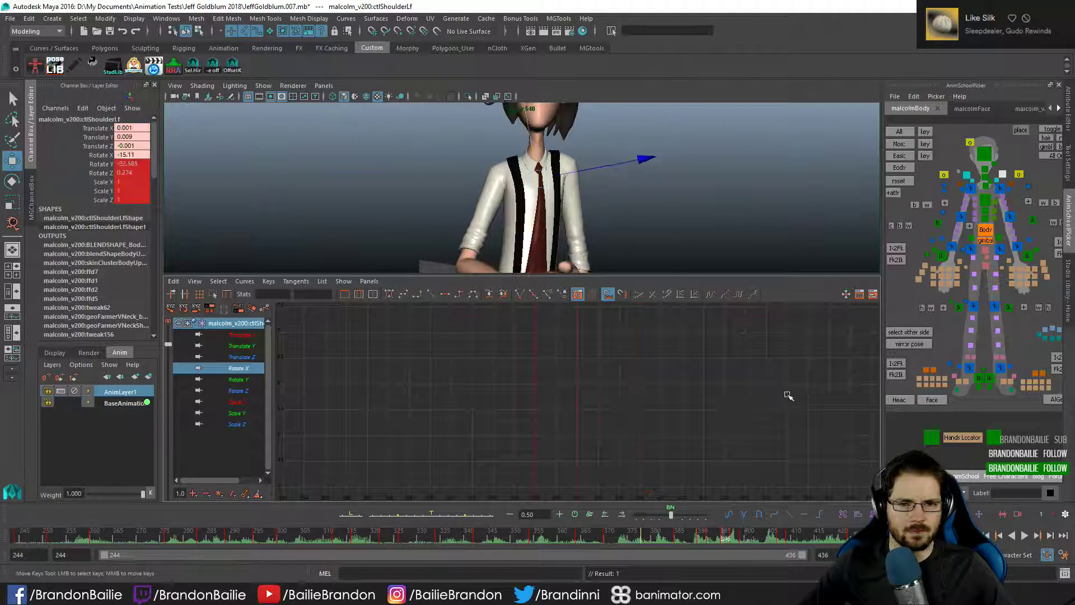
- Select the right shoulder control and step through frames 391 to 395 to examine its double dip
left_click(969, 176)
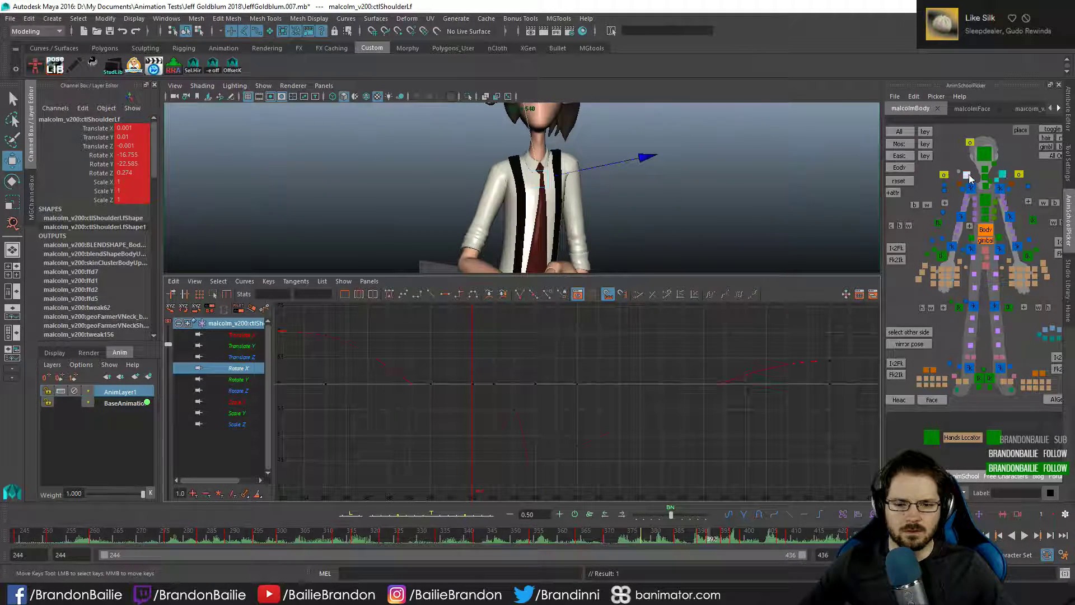
key("alt+comma")
key("alt+comma")
key("alt+comma")
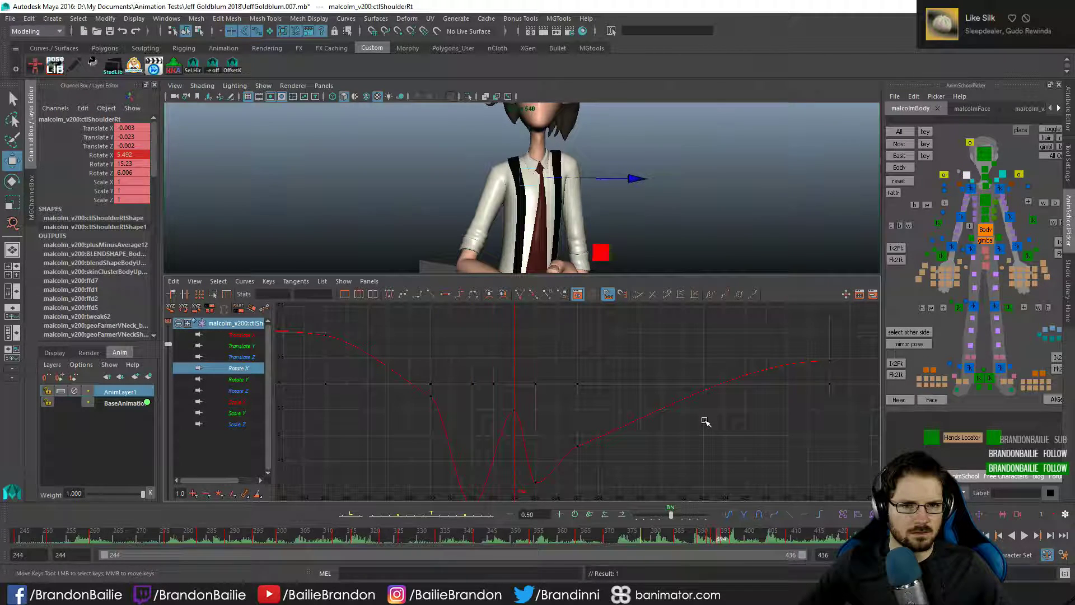
key("alt+period")
key("alt+period")
key("alt+period")
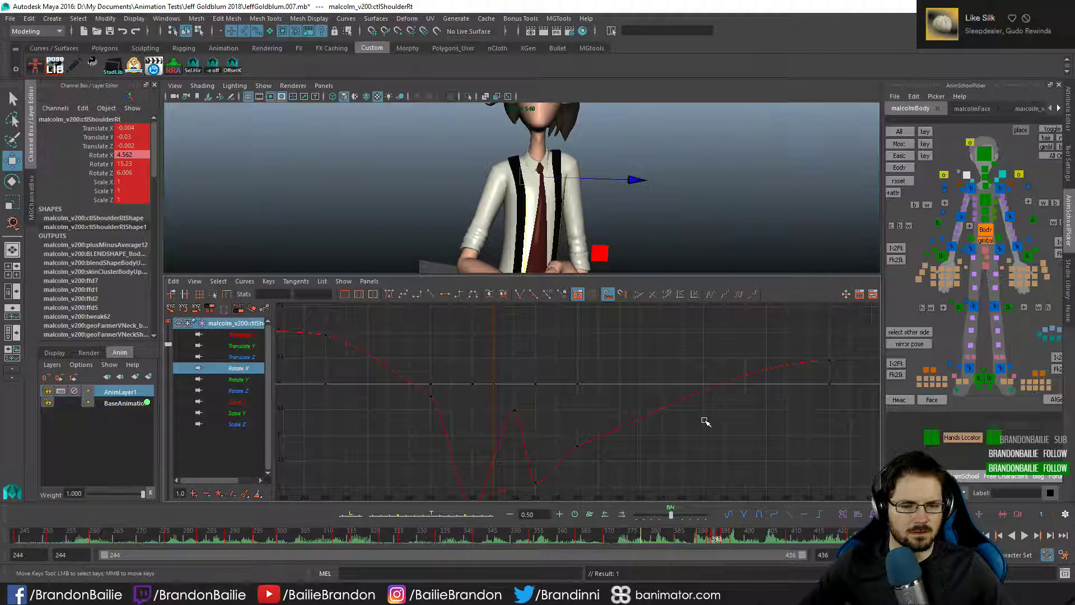
key("alt+period")
key("alt+period")
key("alt+period")
key("alt+period")
key("alt+period")
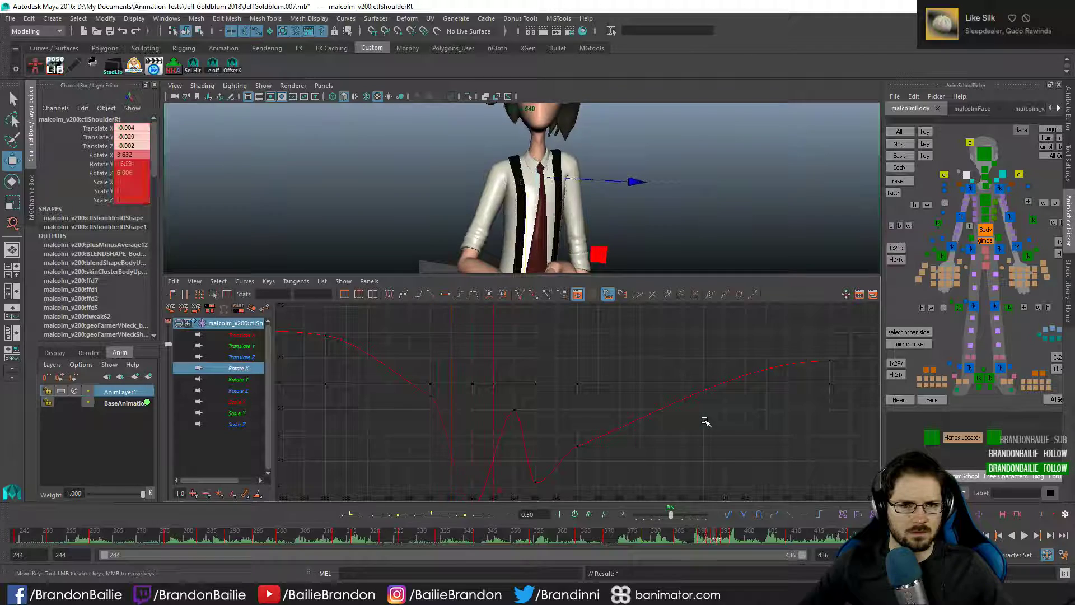
key("alt+comma")
key("alt+comma")
key("alt+comma")
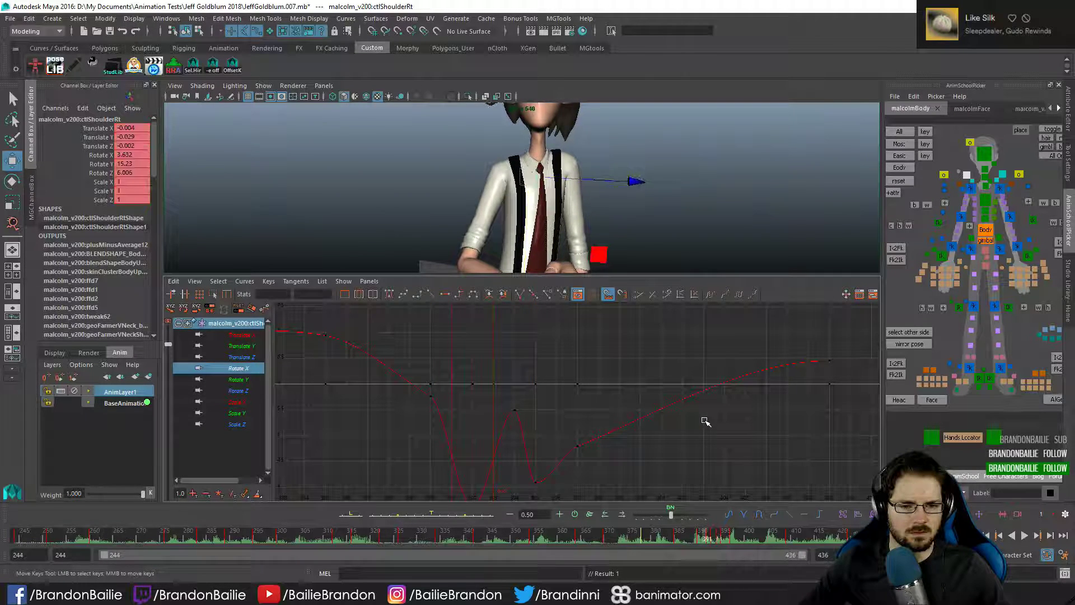
key("alt+period")
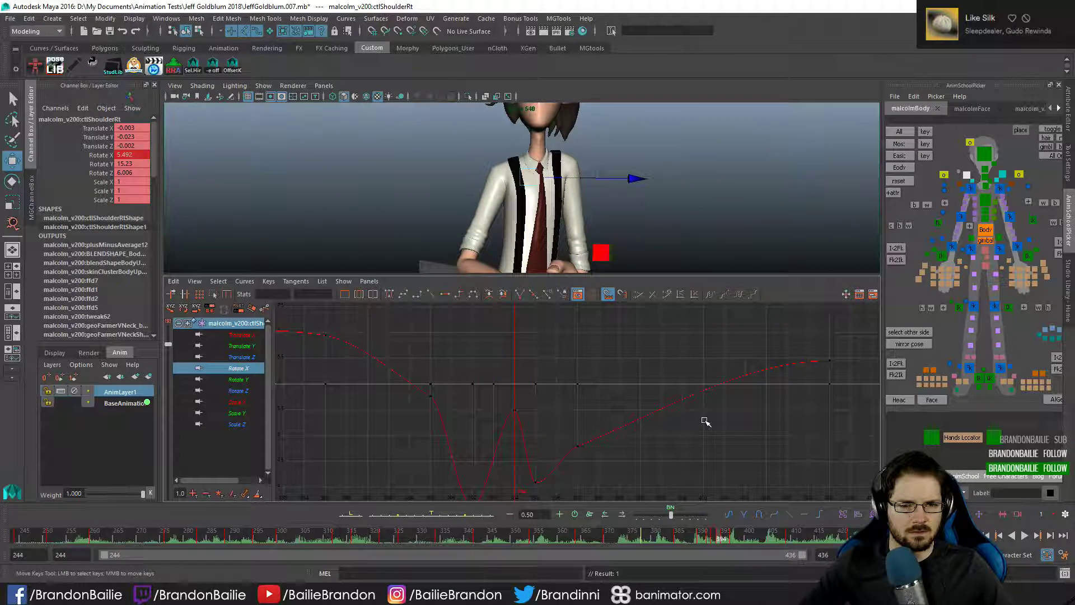
key("alt+period")
key("alt+period")
key("alt+comma")
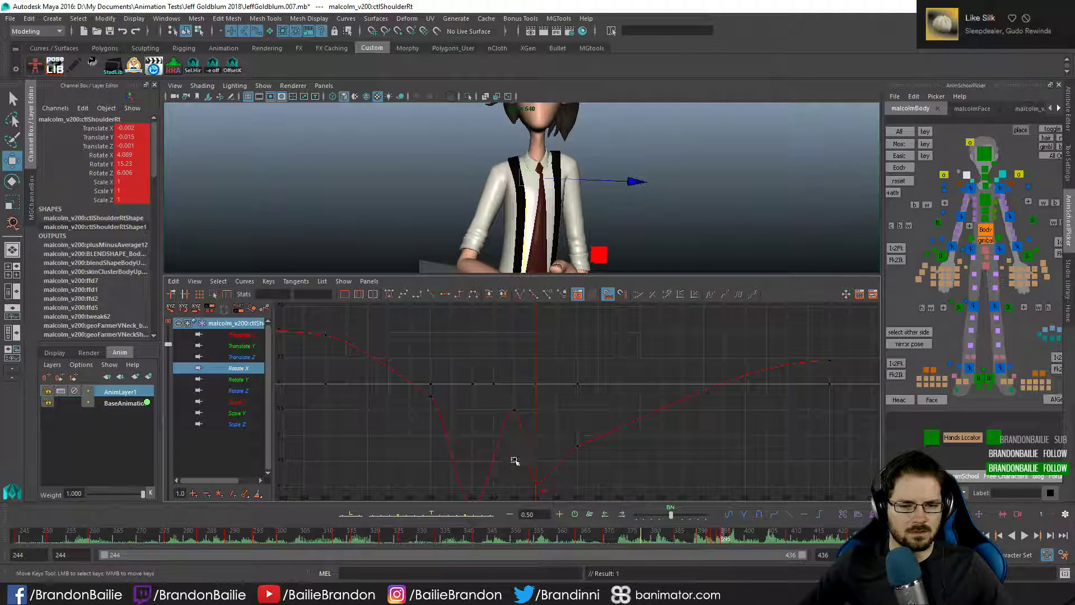
- Lower the right shoulder's Rotate X key at frame 395 to about 1.45 and step through the frames to review the deeper dip
left_click_drag(514, 461, 570, 508)
middle_click_drag(616, 477, 619, 604)
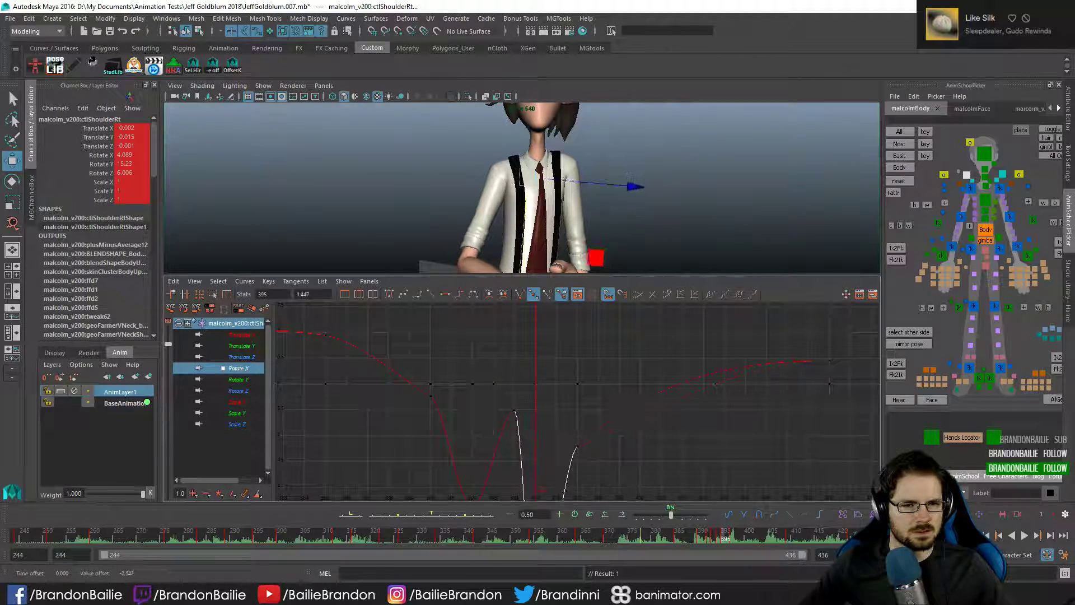
left_click(674, 427)
key("a")
left_click(240, 368)
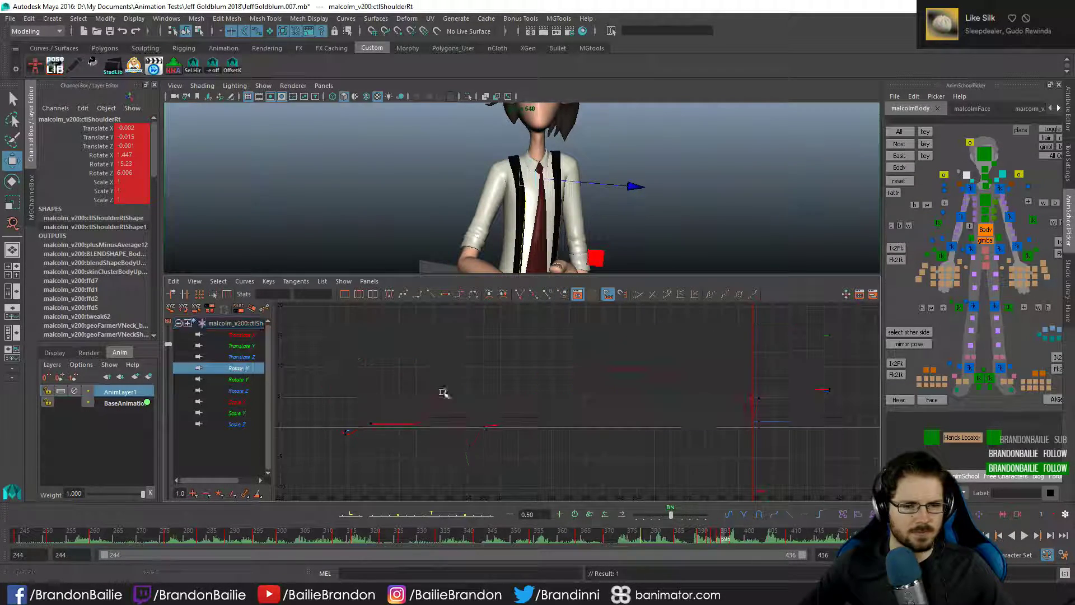
key("f")
key("comma")
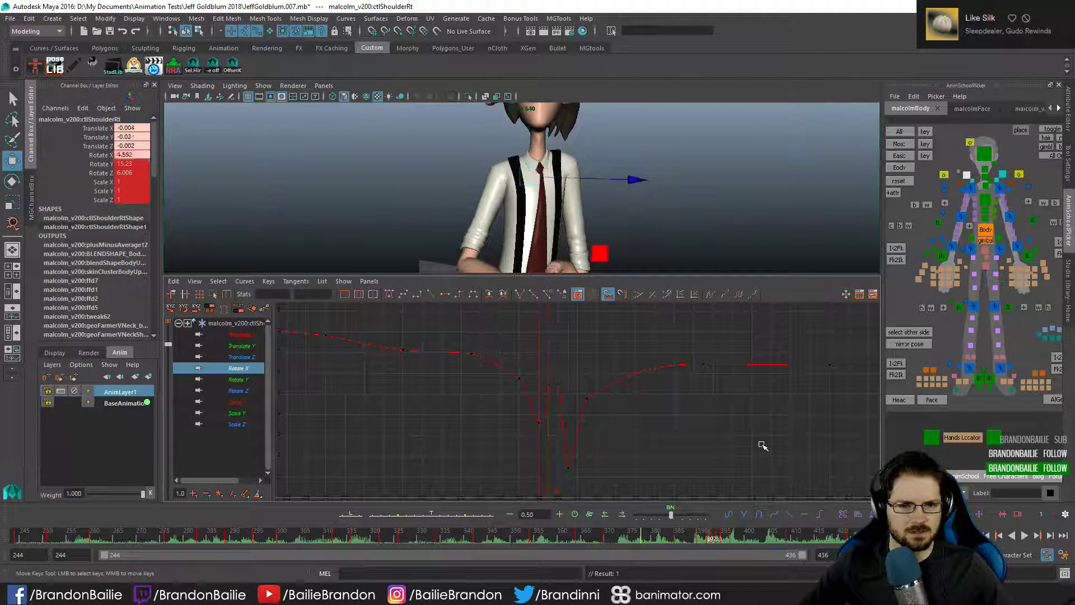
key("period")
key("period")
key("period")
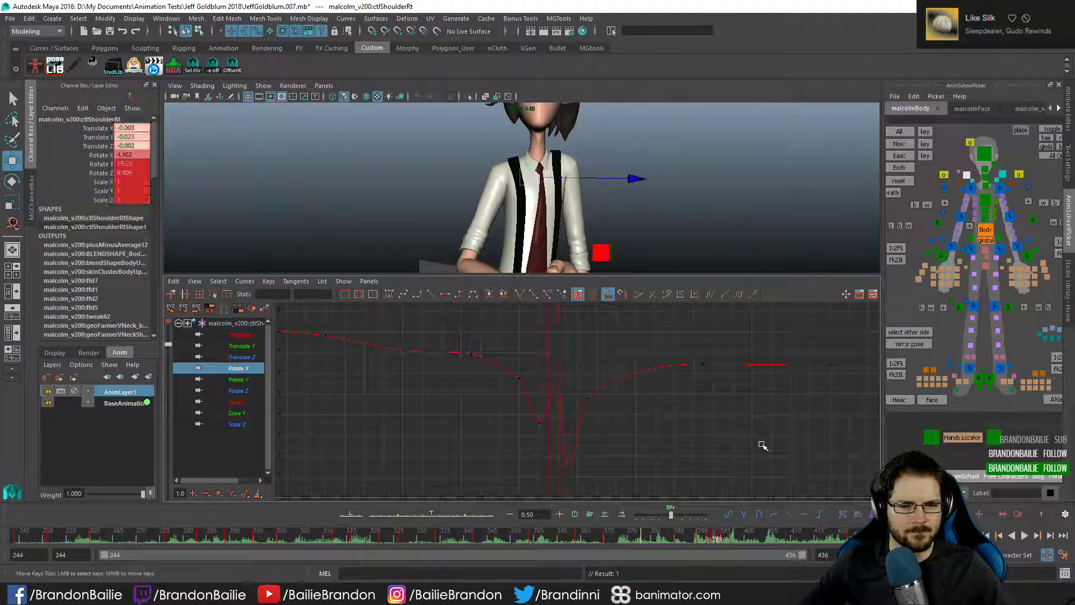
key("period")
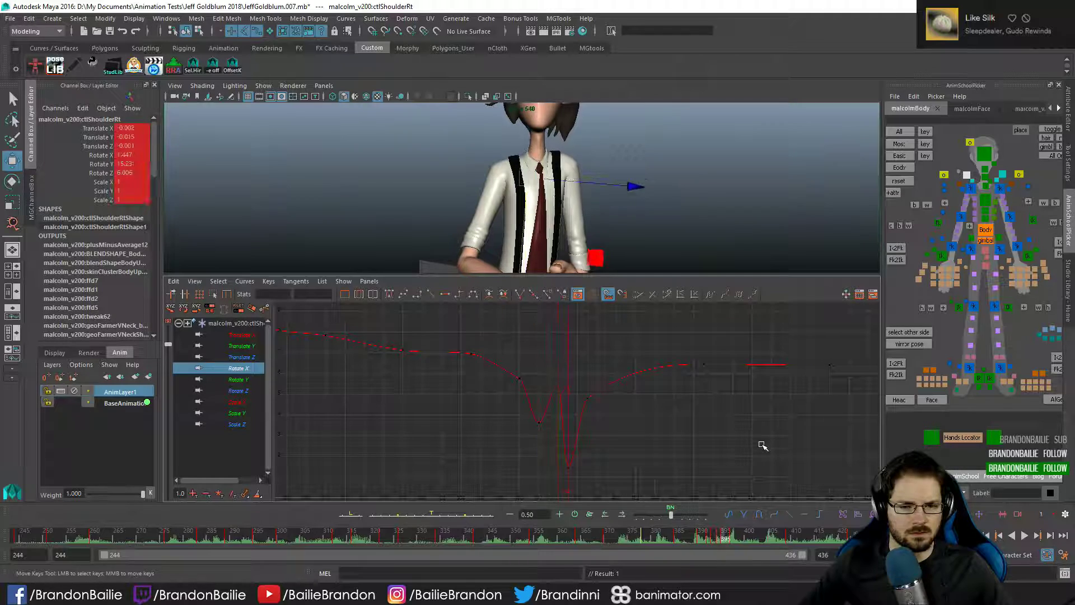
- Move the right shoulder's lowest Rotate X key one frame further on in its second dip
key("comma")
key("comma")
key("comma")
key("period")
key("period")
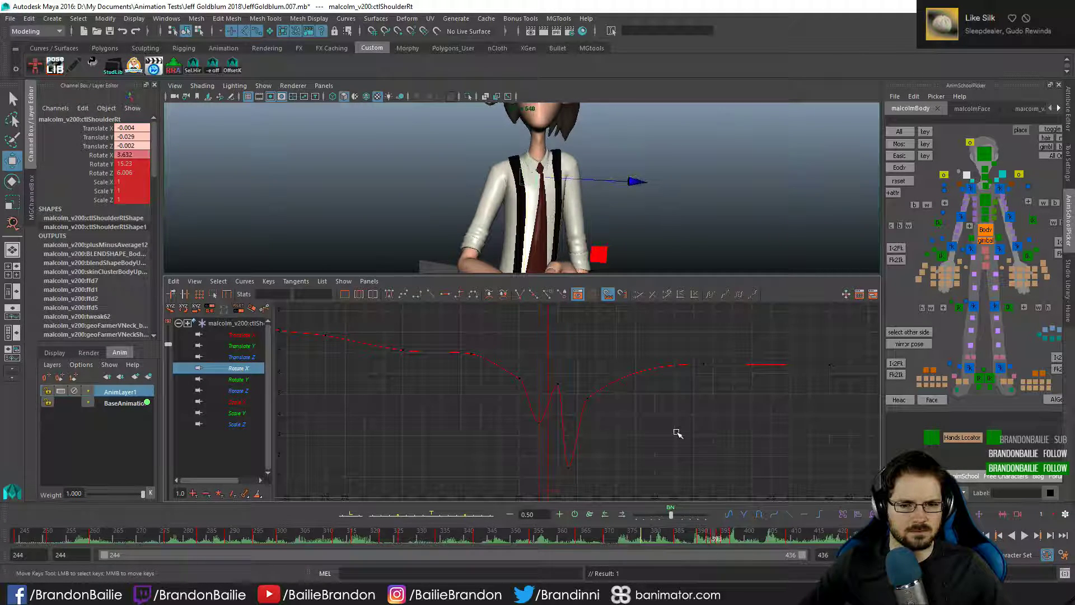
key("alt+period")
key("alt+period")
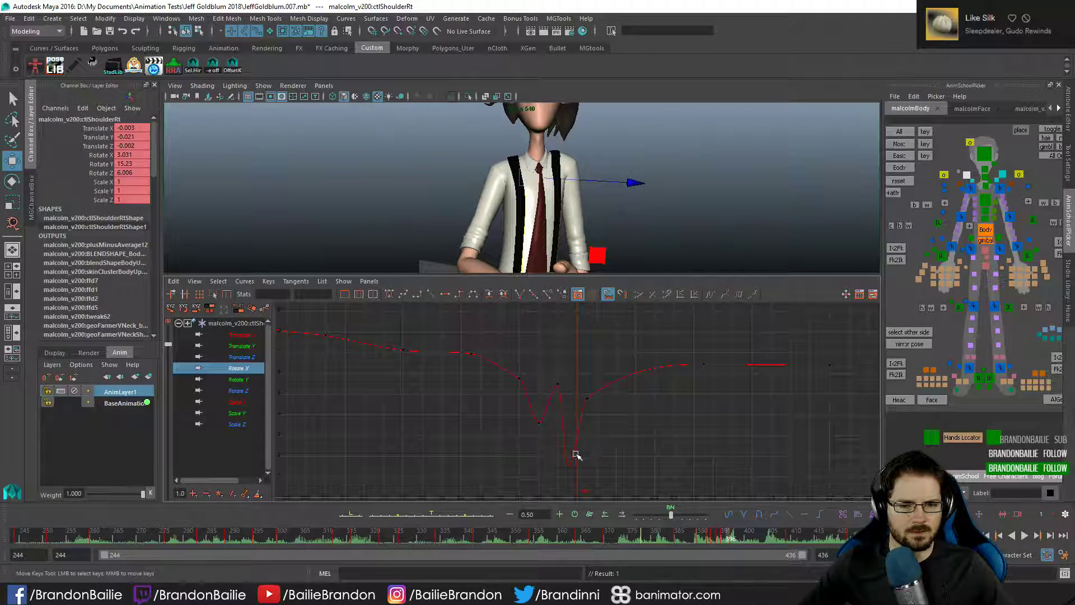
middle_click_drag(576, 455, 638, 483)
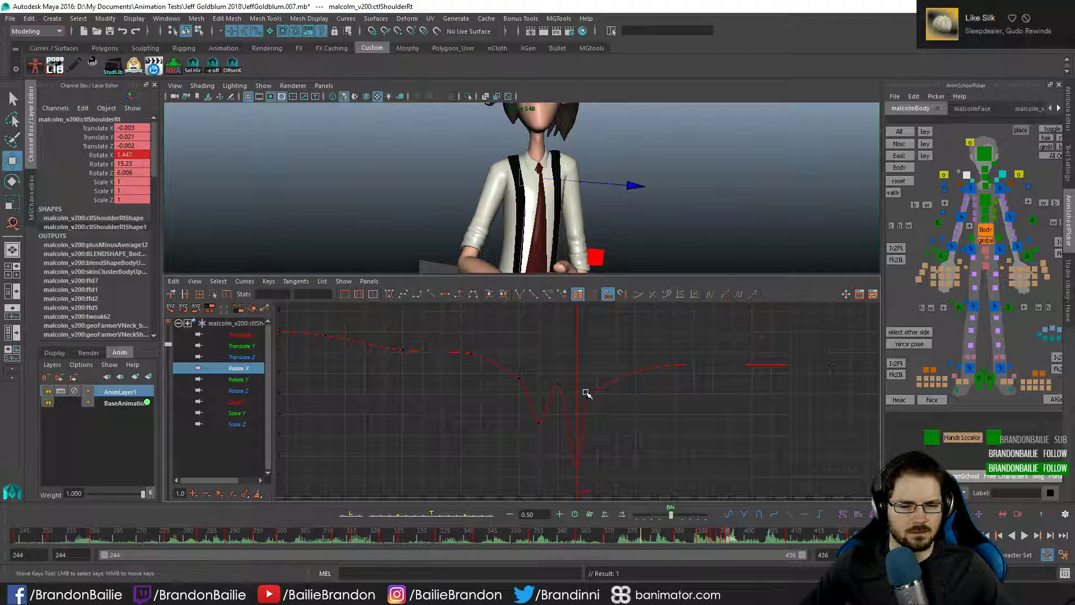
- Move the Rotate X key following the right shoulder's second dip about four frames further on and step through the recovery
left_click_drag(583, 391, 613, 417)
middle_click_drag(646, 420, 686, 420, "shift")
left_click(688, 422)
key("comma")
key("comma")
key("comma")
key("comma")
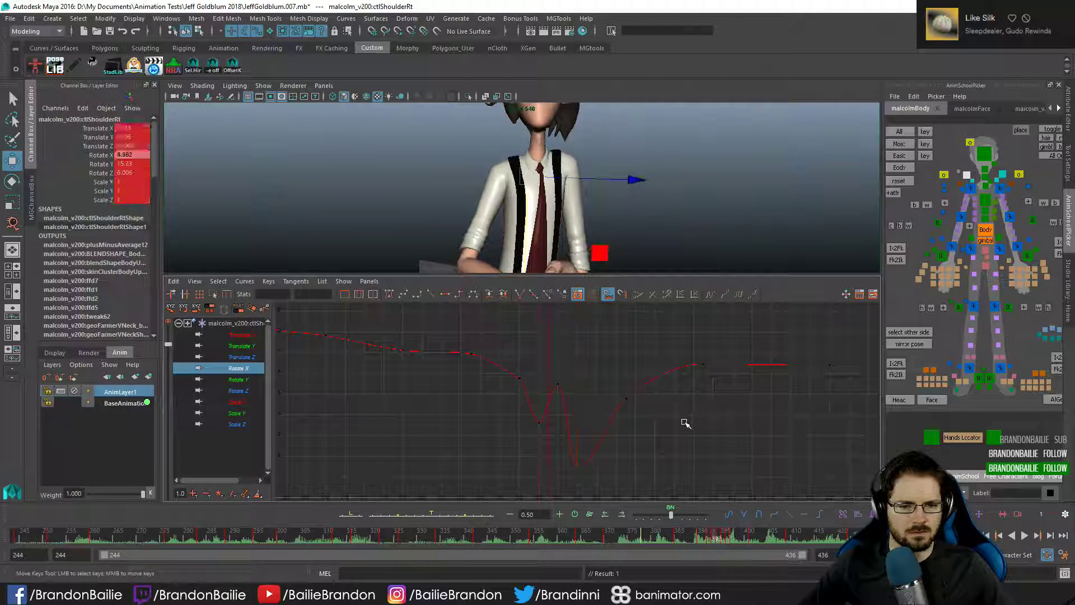
key("alt+comma")
key("alt+comma")
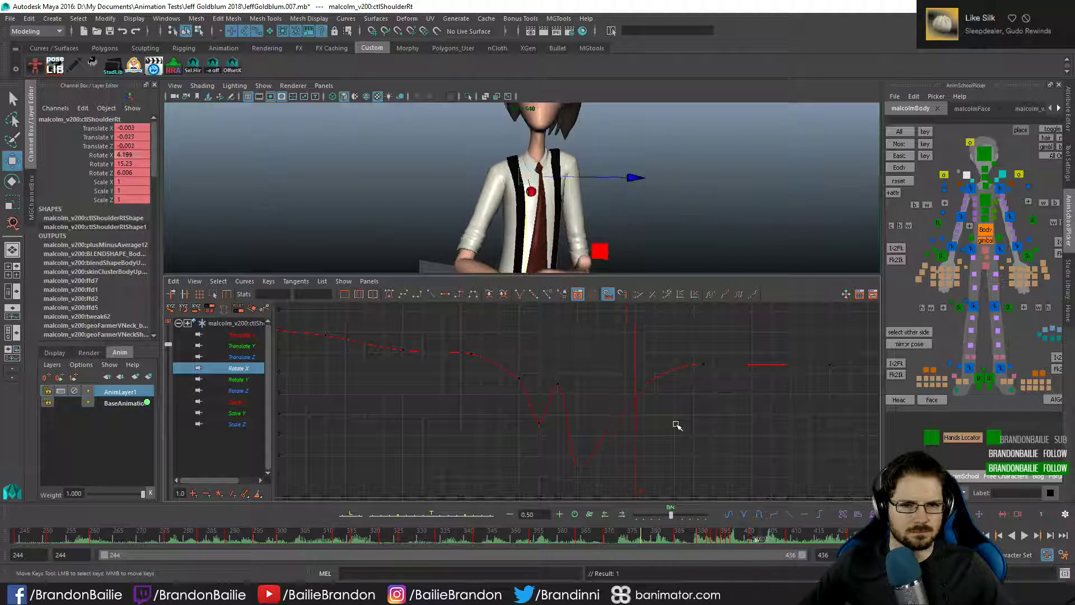
- Play back and scrub the shot from about frame 383 to review the right shoulder's reworked dip
key("q")
key("space")
left_click(668, 540)
key("alt+v")
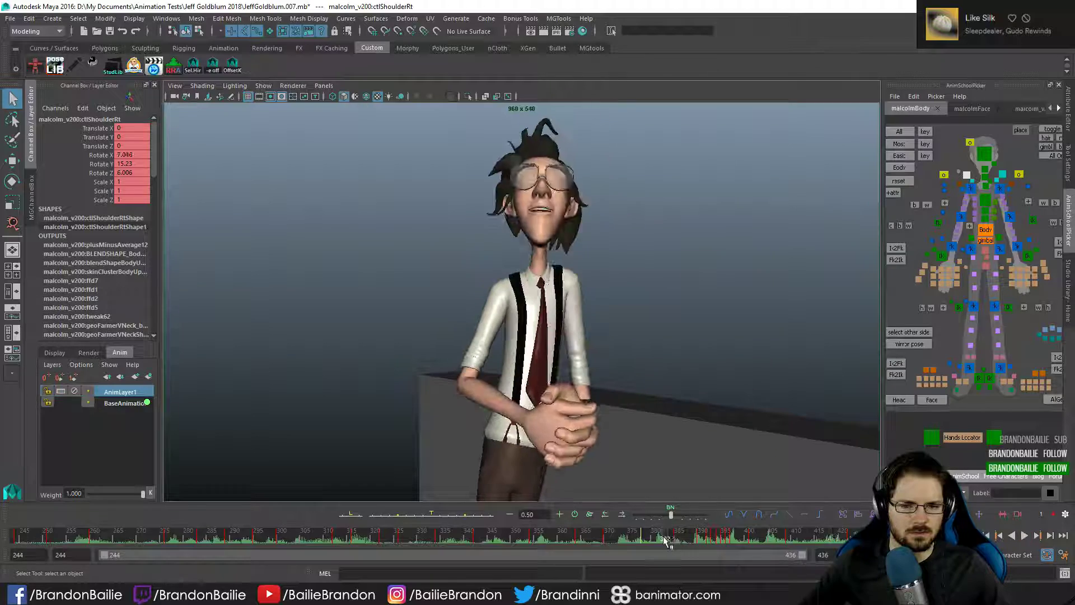
left_click_drag(672, 541, 710, 541)
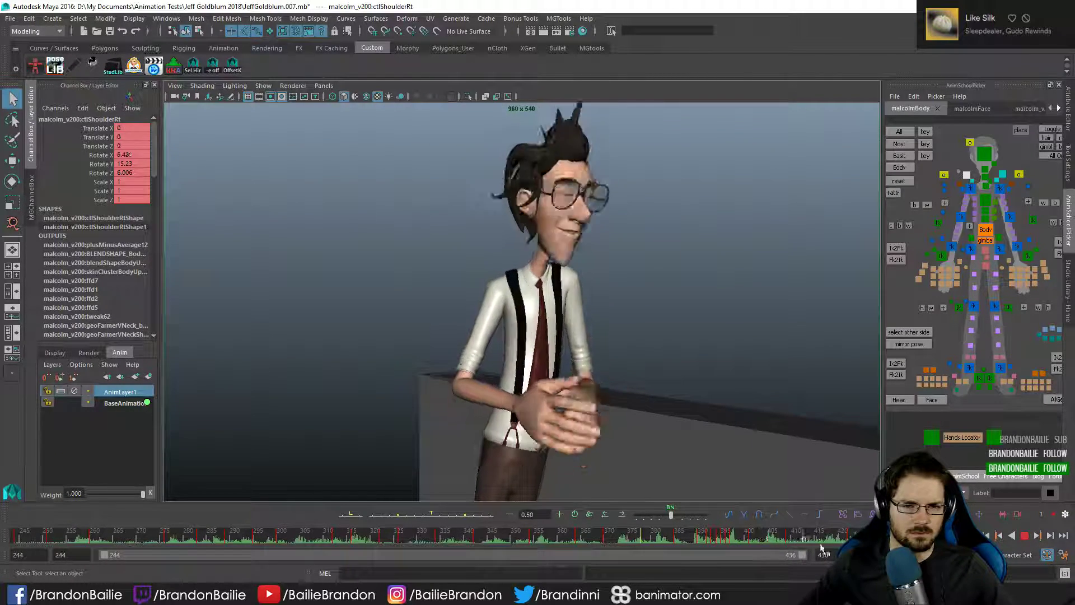
left_click(676, 541)
key("Escape")
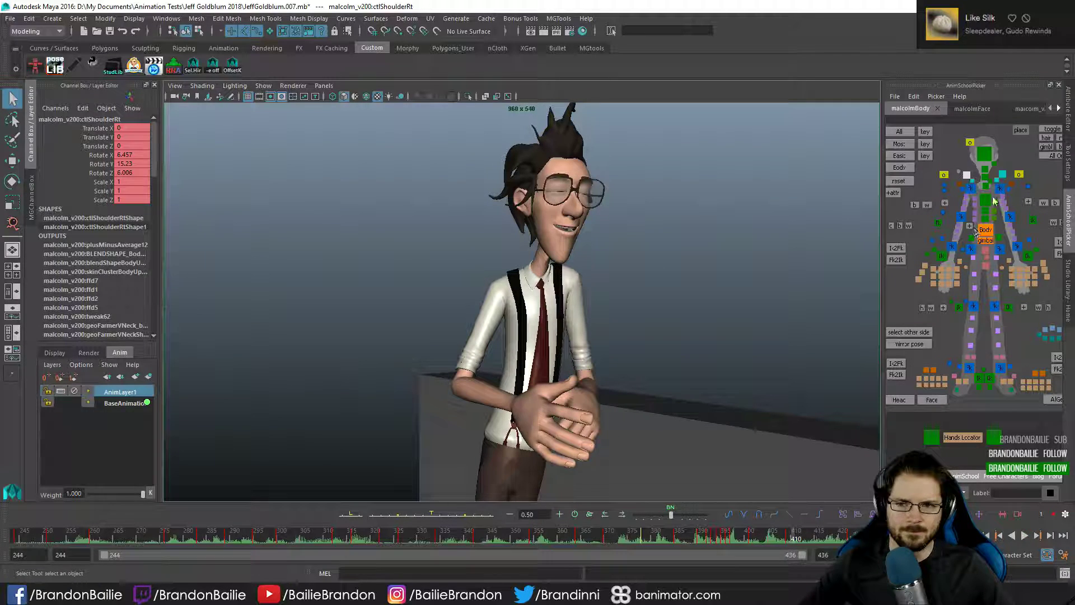
- Select the head control and tilt the head back to a Rotate X of about -27.1 at frame 393
left_click(987, 152)
left_click_drag(700, 534, 698, 539)
key("alt+v")
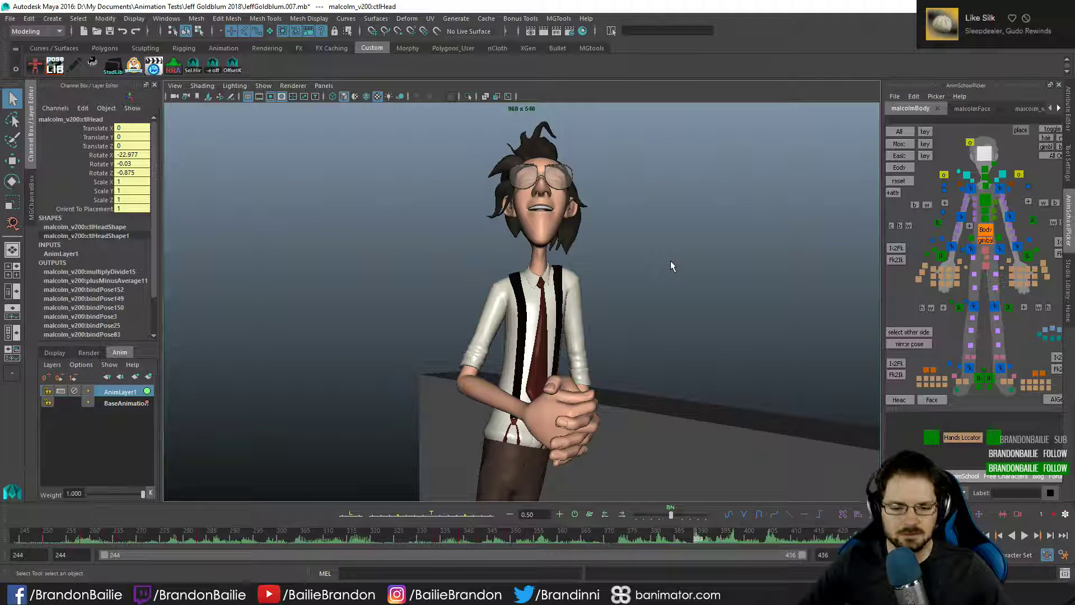
key("alt+comma")
key("alt+period")
key("alt+period")
key("alt+period")
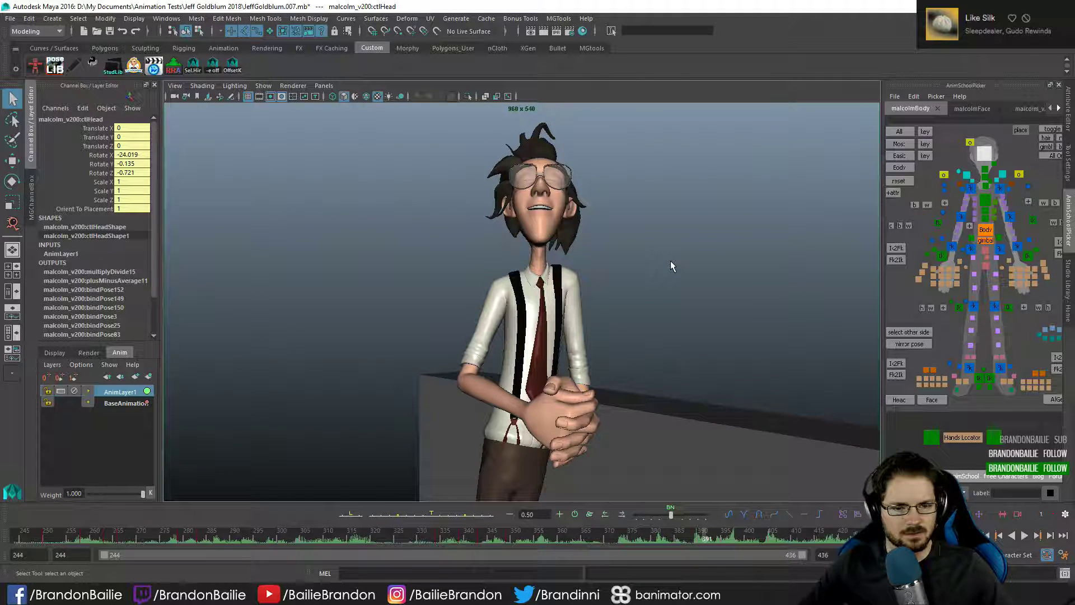
key("alt+period")
key("alt+period")
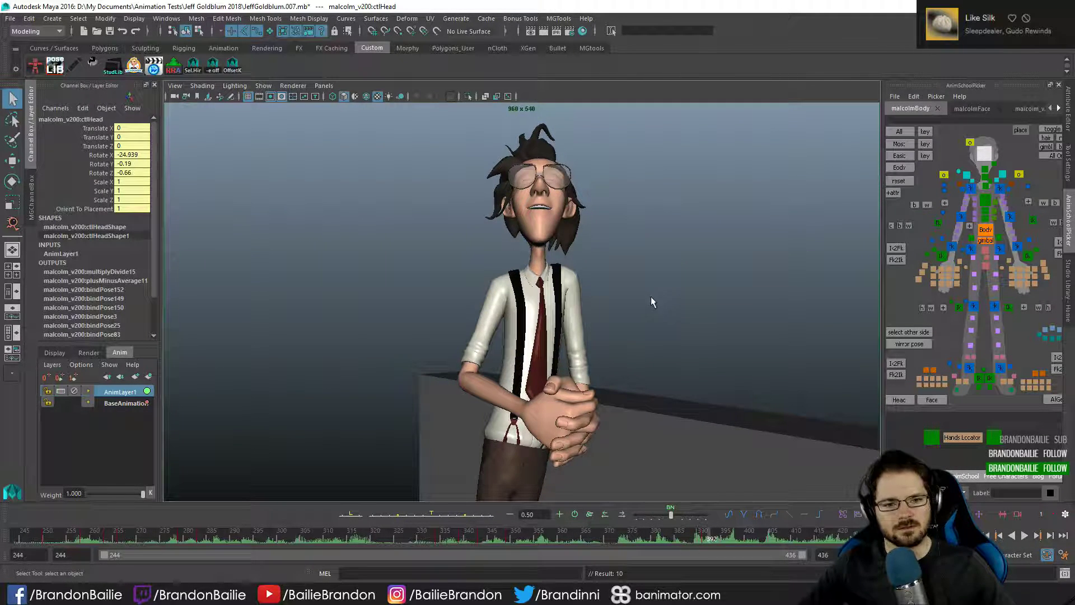
key("e")
left_click_drag(541, 252, 541, 248)
key("q")
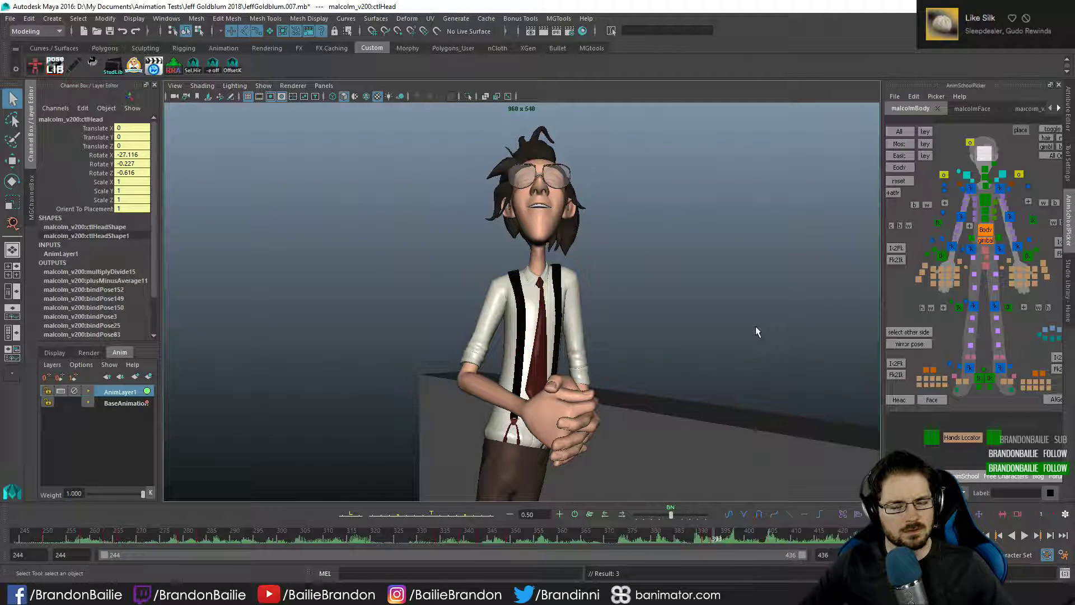
- Tilt the head to a Rotate X of about -26.5 at frame 395 and about -26.8 at the next head pose
key("alt+period")
key("alt+period")
key("e")
left_click_drag(538, 276, 538, 277)
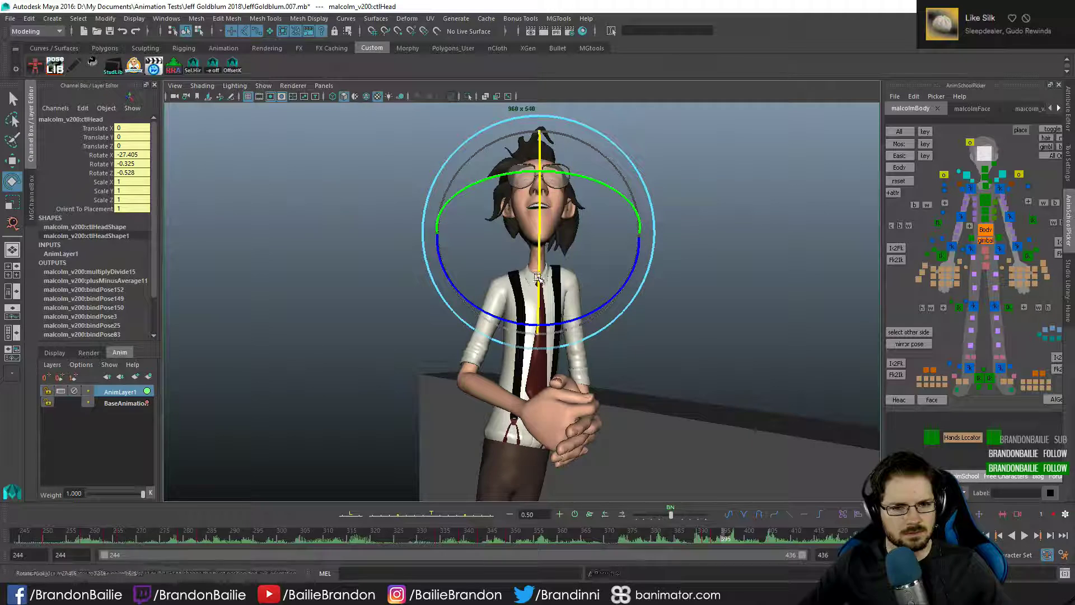
key("q")
key("alt+period")
key("alt+period")
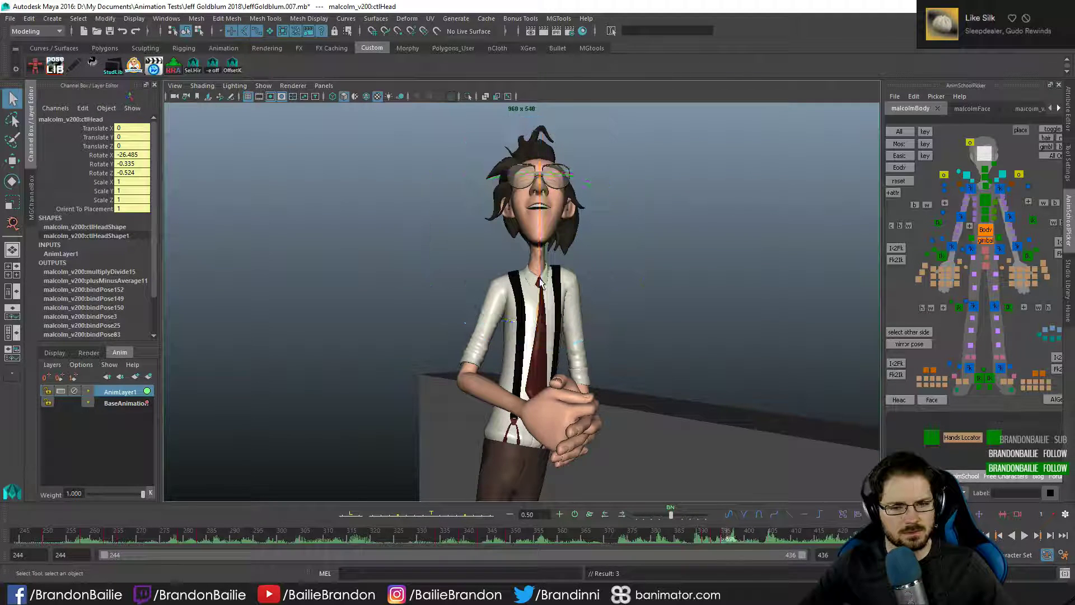
key("e")
left_click_drag(539, 274, 542, 271)
key("q")
key("period")
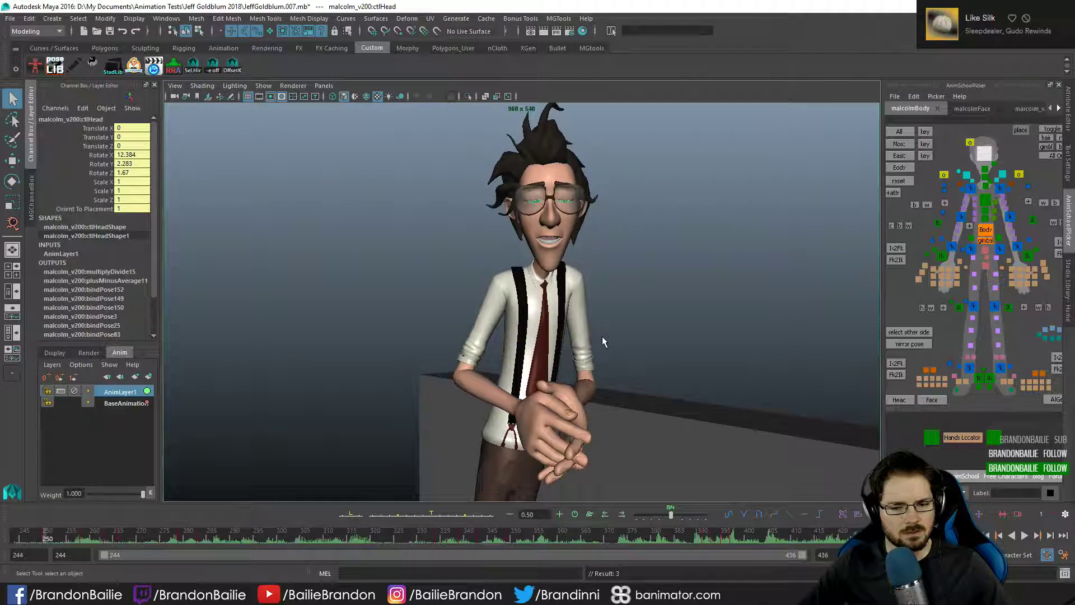
key("comma")
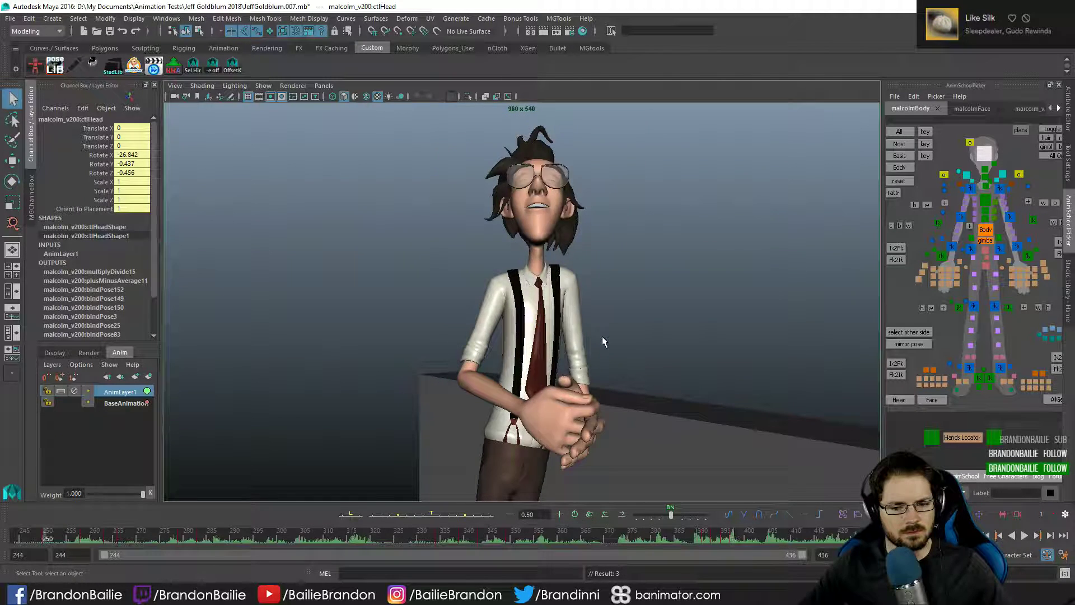
- Step back and forth through the head poses from about frame 391 onward to examine the small nod
left_click(707, 537)
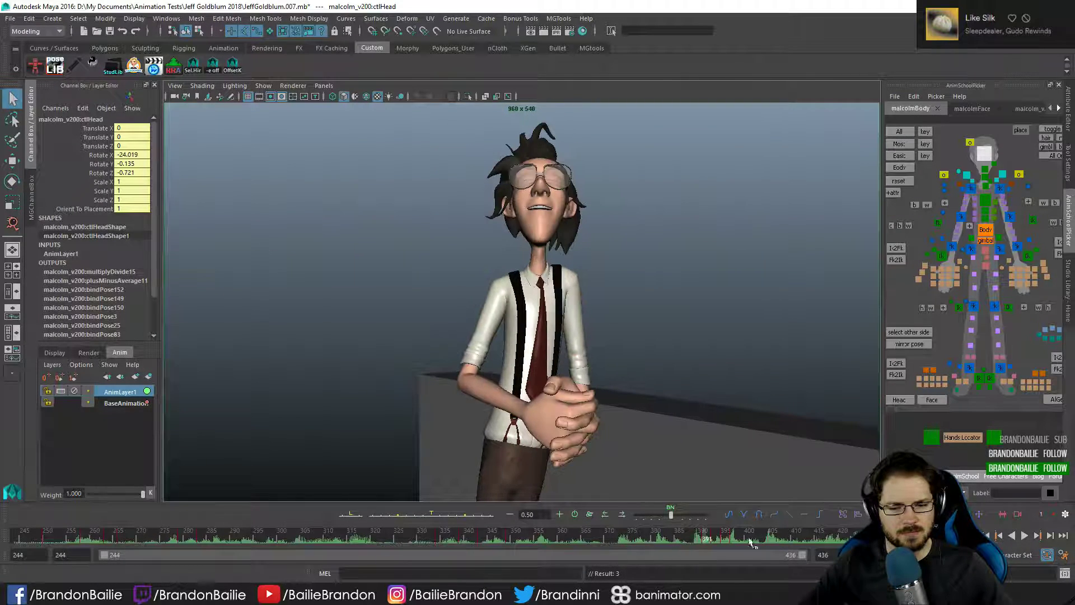
left_click_drag(744, 535, 749, 534)
left_click_drag(681, 536, 783, 536, "shift")
left_click(700, 535)
key("alt+period")
key("alt+period")
key("alt+period")
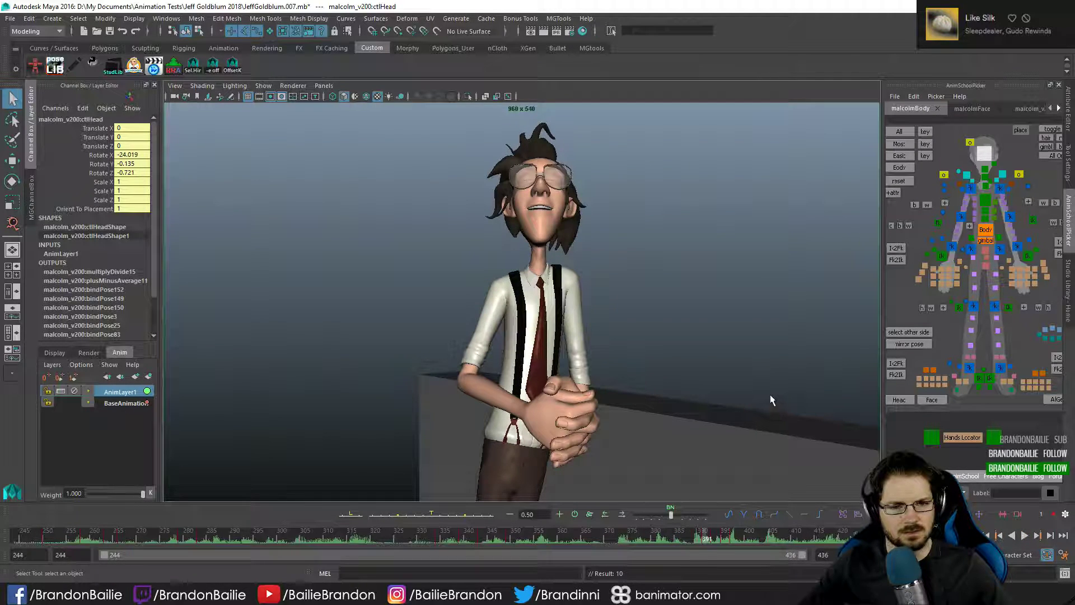
key("alt+period")
key("alt+period")
key("alt+period")
key("alt+period")
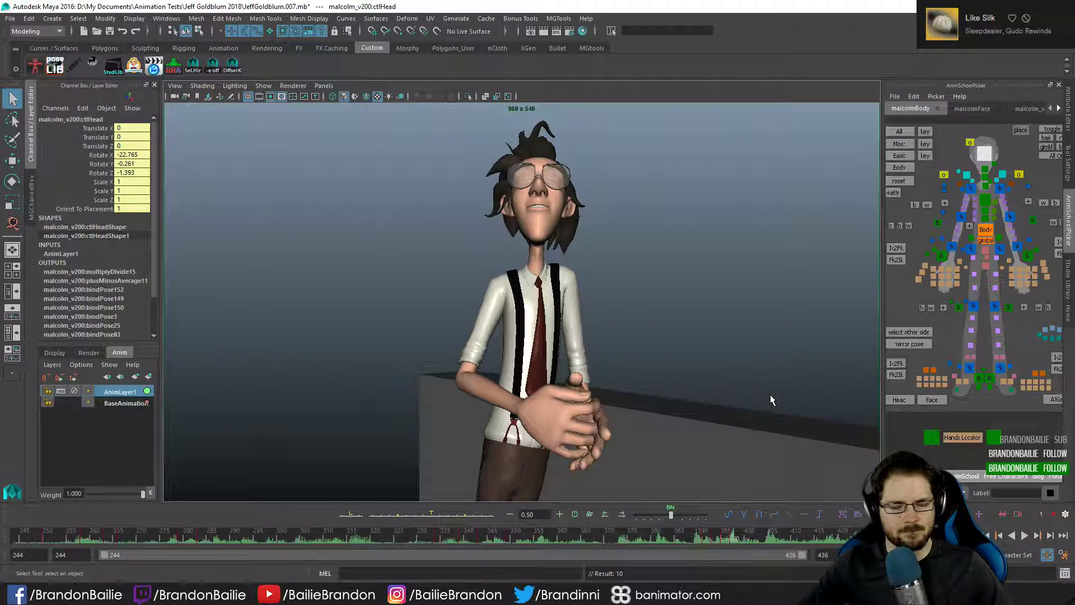
key("alt+comma")
key("alt+comma")
key("alt+comma")
key("alt+comma")
key("alt+comma")
key("alt+comma")
key("alt+period")
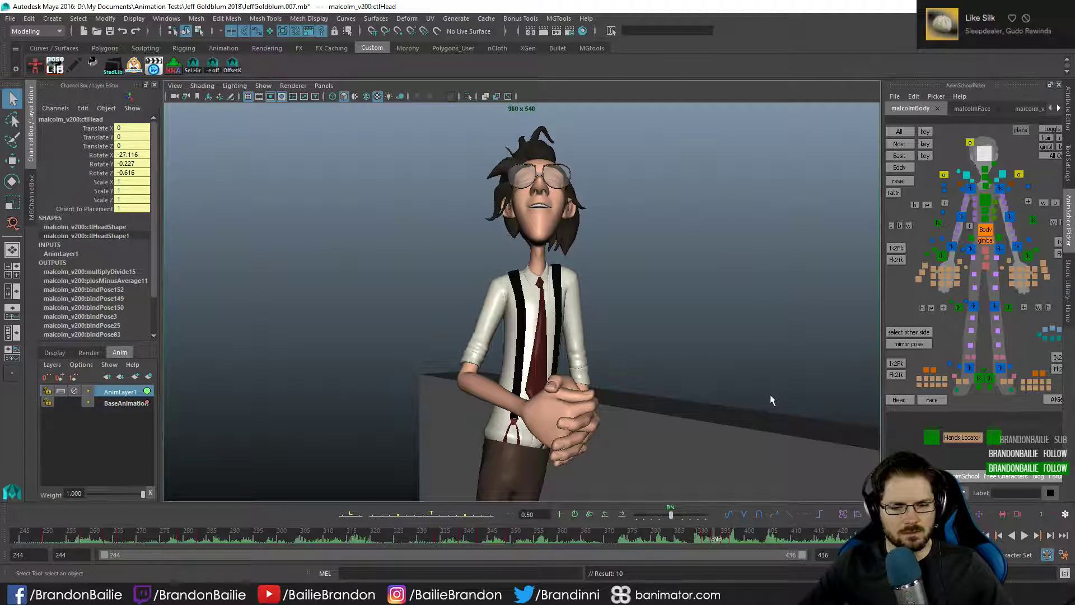
- Reduce the head's backward tilt at frame 395 to a Rotate X of about -24.8 and fine-tune the nod
key("period")
key("e")
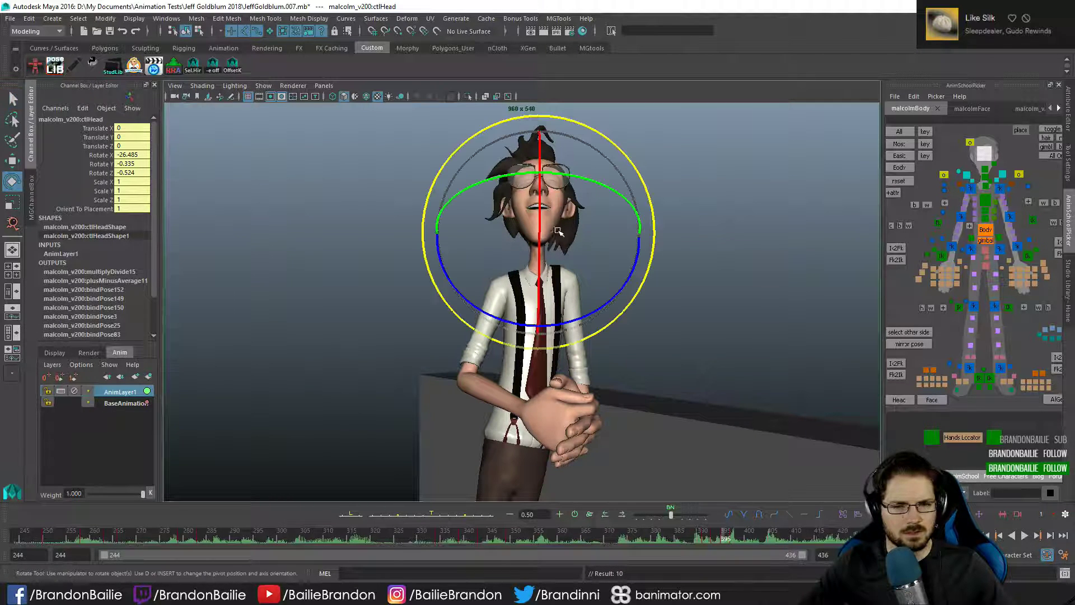
key("comma")
key("q")
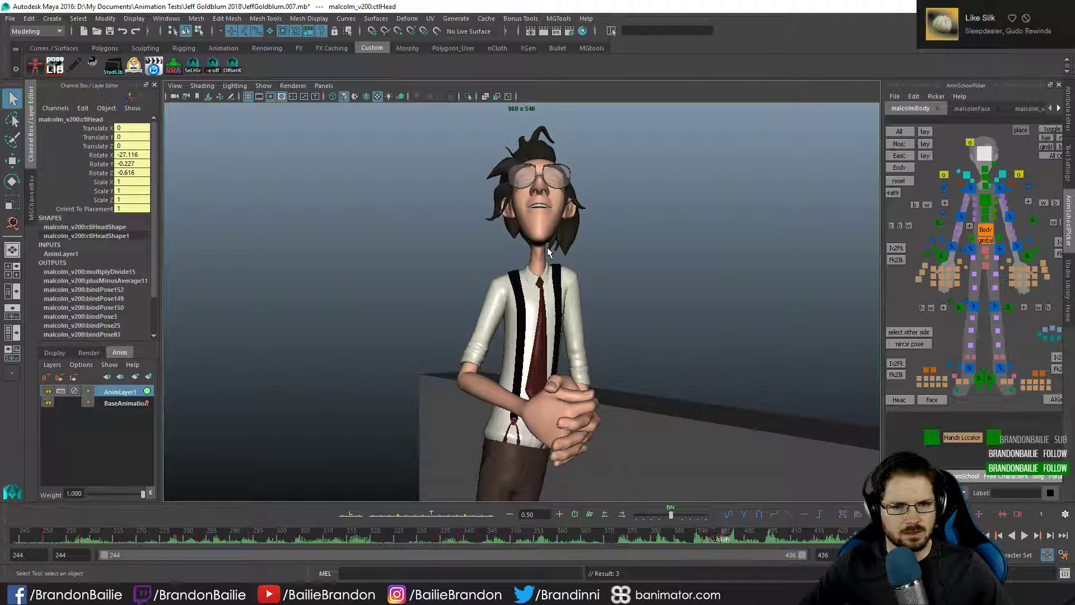
key("comma")
key("period")
key("period")
key("period")
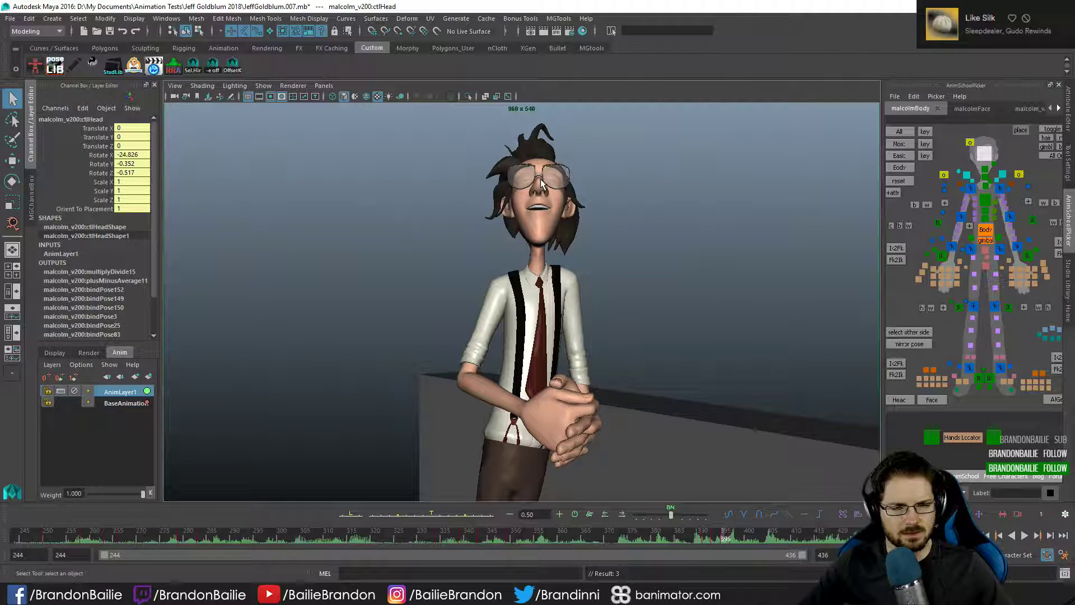
key("e")
left_click_drag(540, 208, 541, 201)
key("q")
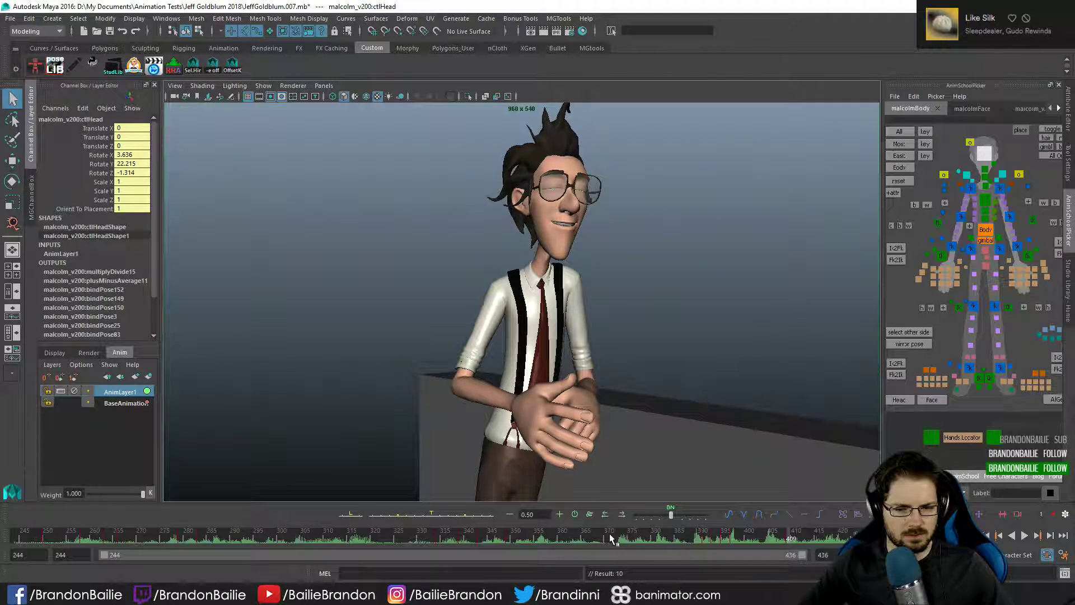
- Select the head keys between about frames 386 and 418 and apply auto tangents to them
key("comma")
key("comma")
key("comma")
key("comma")
left_click(767, 542)
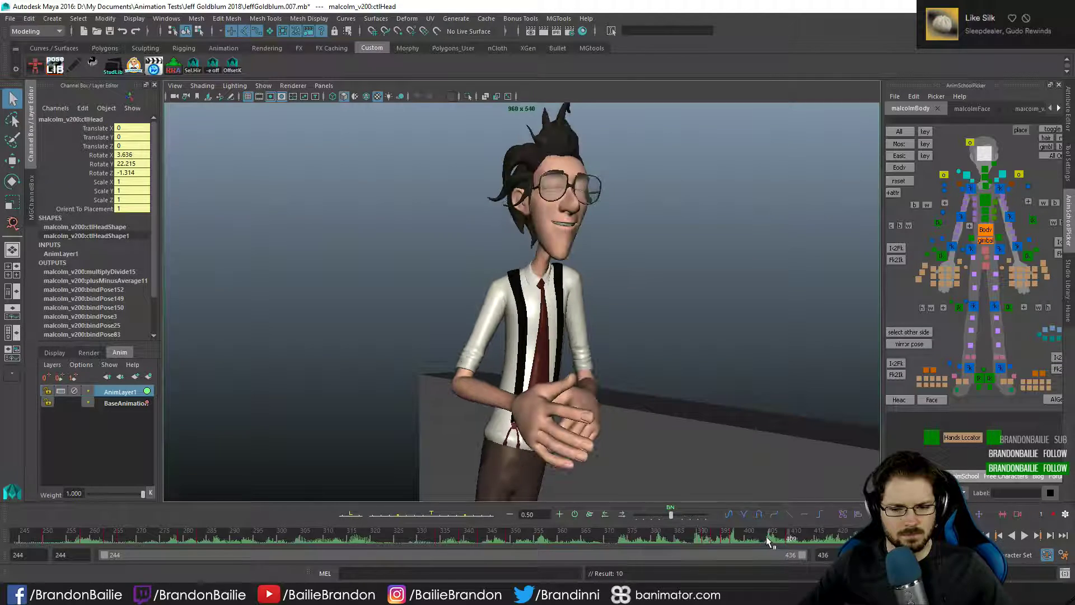
left_click(686, 539)
left_click_drag(685, 537, 832, 537, "shift")
left_click(759, 513)
- Step through and play back the frames from about 389 onward to review the head nod with the shoulder dips
left_click(715, 539)
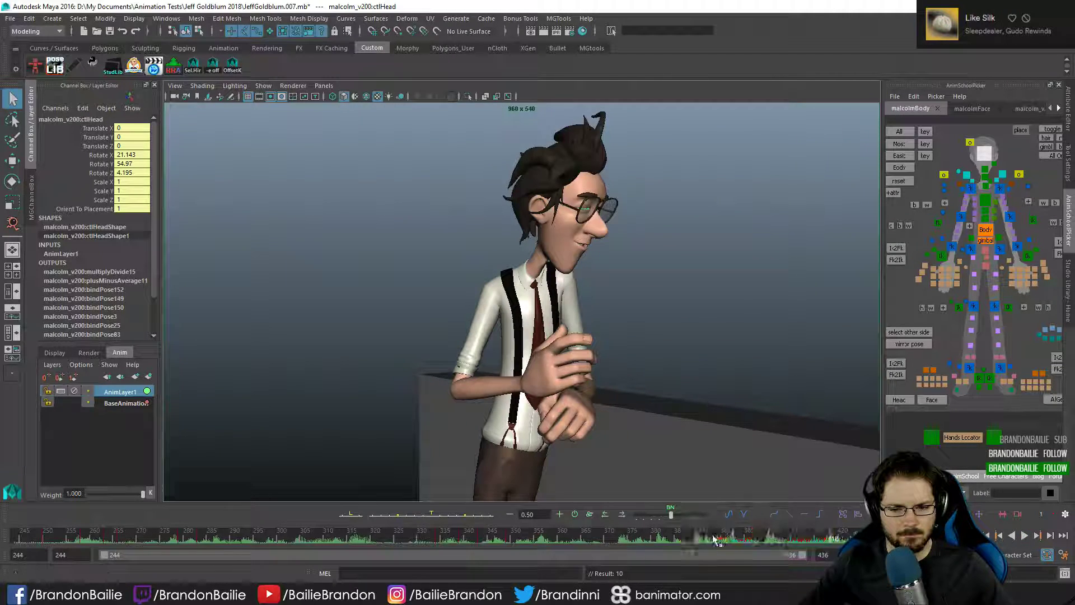
key("alt+period")
key("alt+period")
key("alt+period")
key("alt+period")
key("alt+period")
key("alt+period")
key("alt+period")
key("alt+period")
key("alt+period")
key("alt+period")
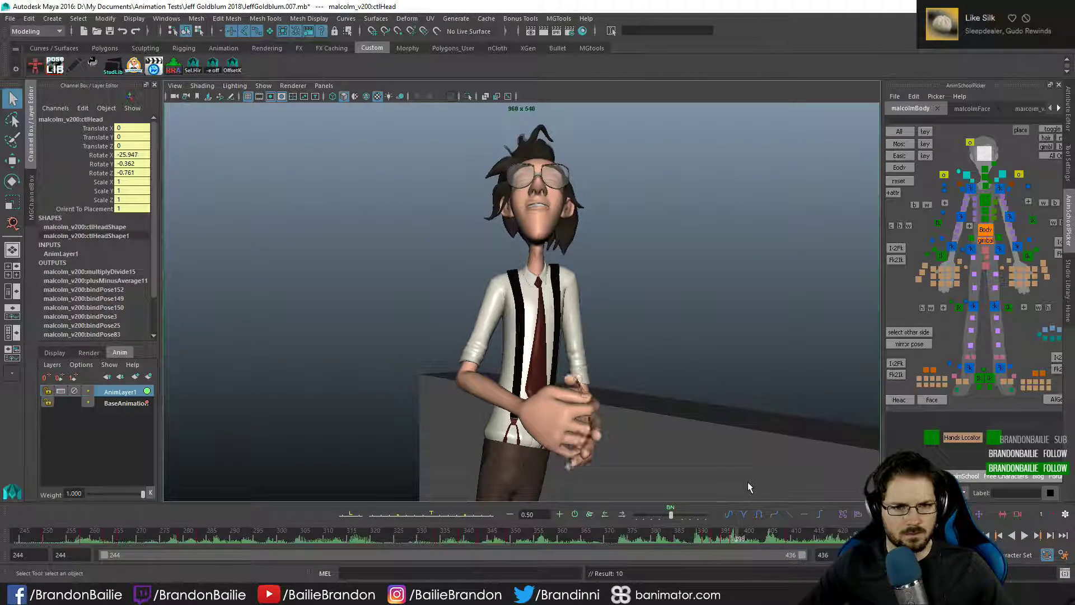
key("alt+v")
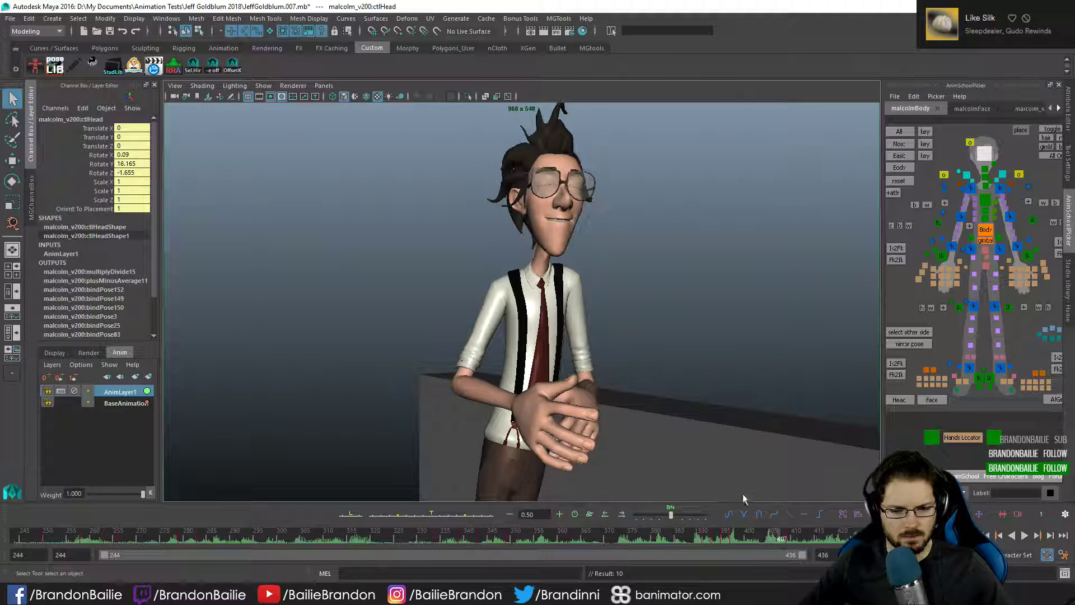
left_click(697, 538)
key("alt+v")
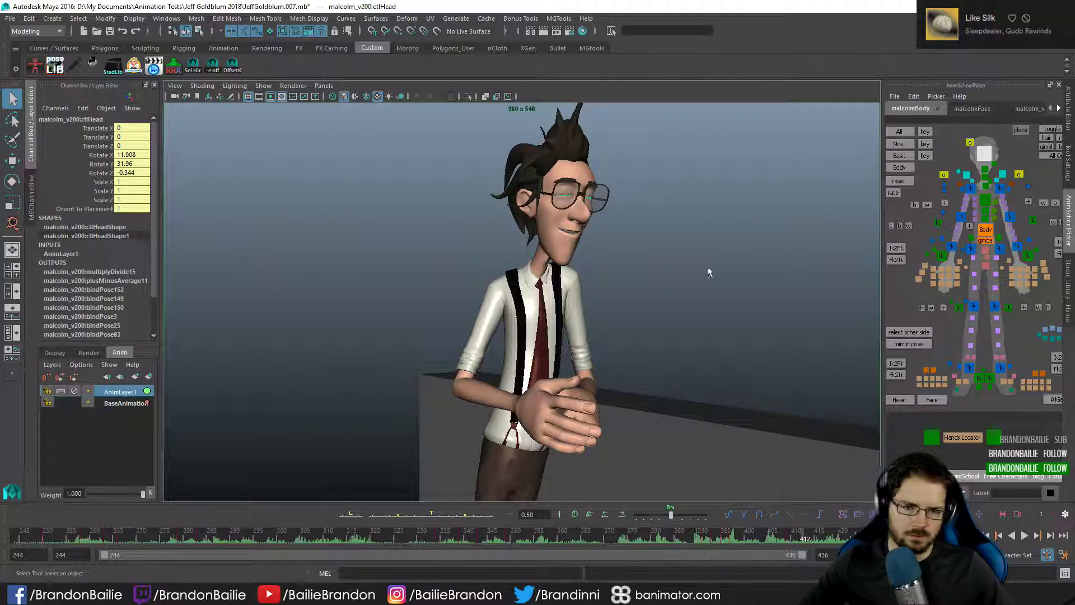
- Clear the selection, review the JeffGoldblum.mov playblast, close the clip and put the player away
left_click(728, 174)
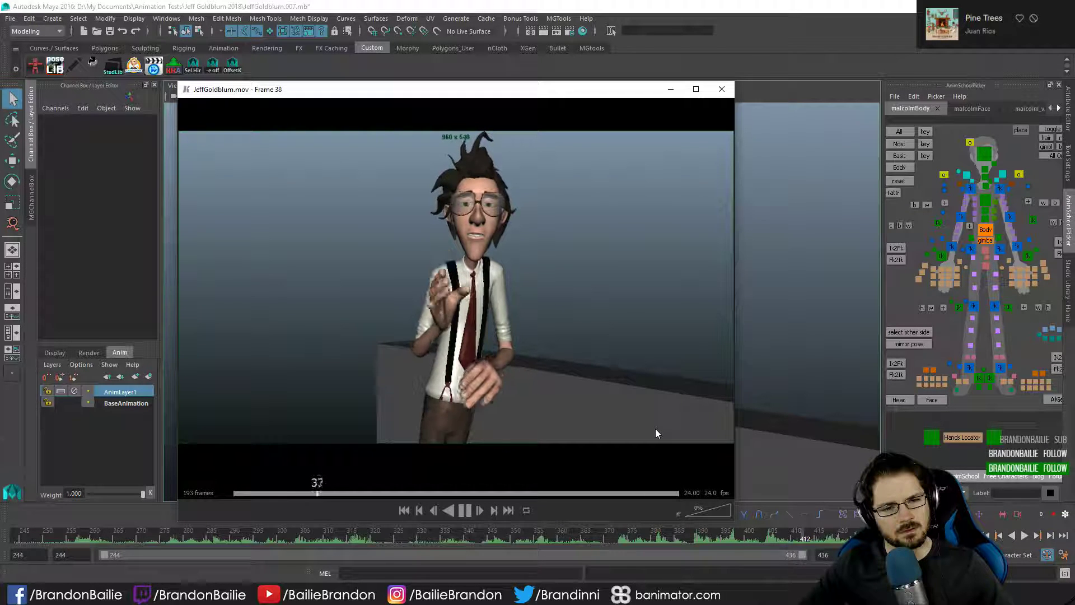
key("space")
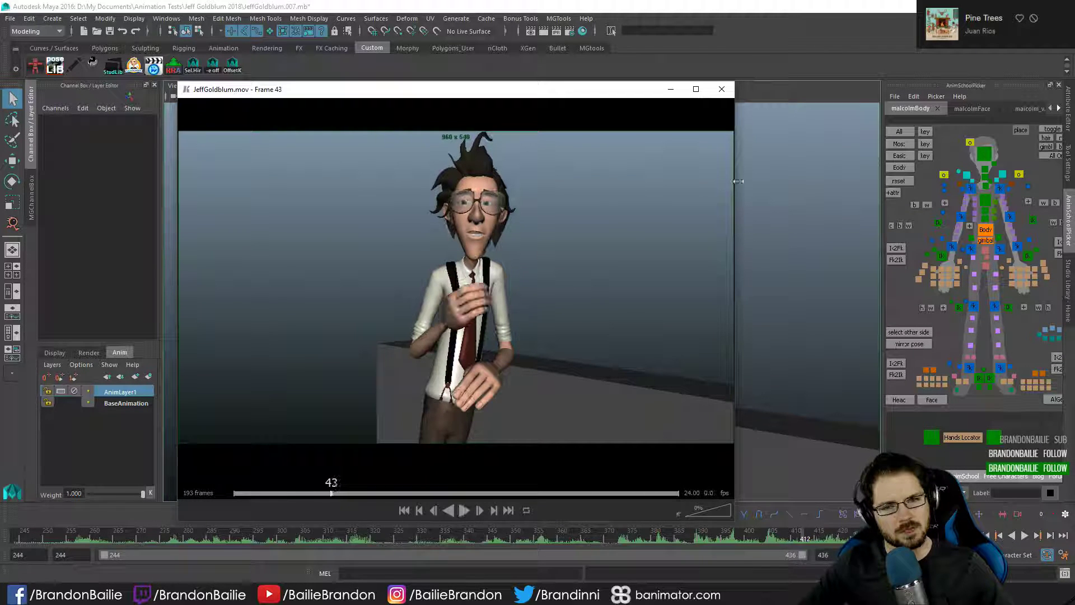
left_click(721, 90)
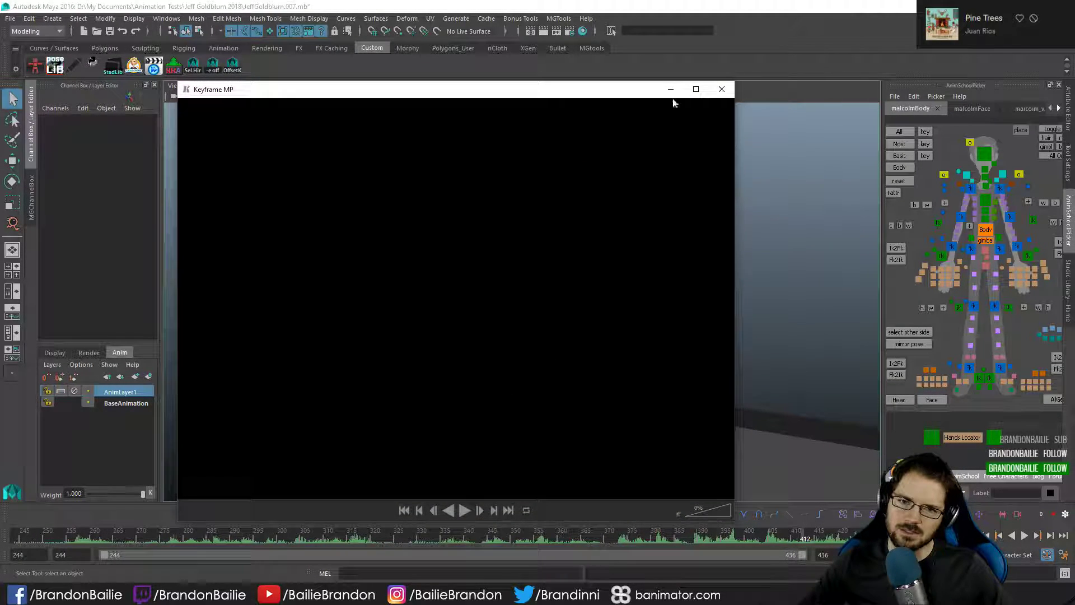
left_click(673, 89)
- Select the jaw control in the face picker and play and scrub the opening around frame 270 to review the mouth
left_click(972, 108)
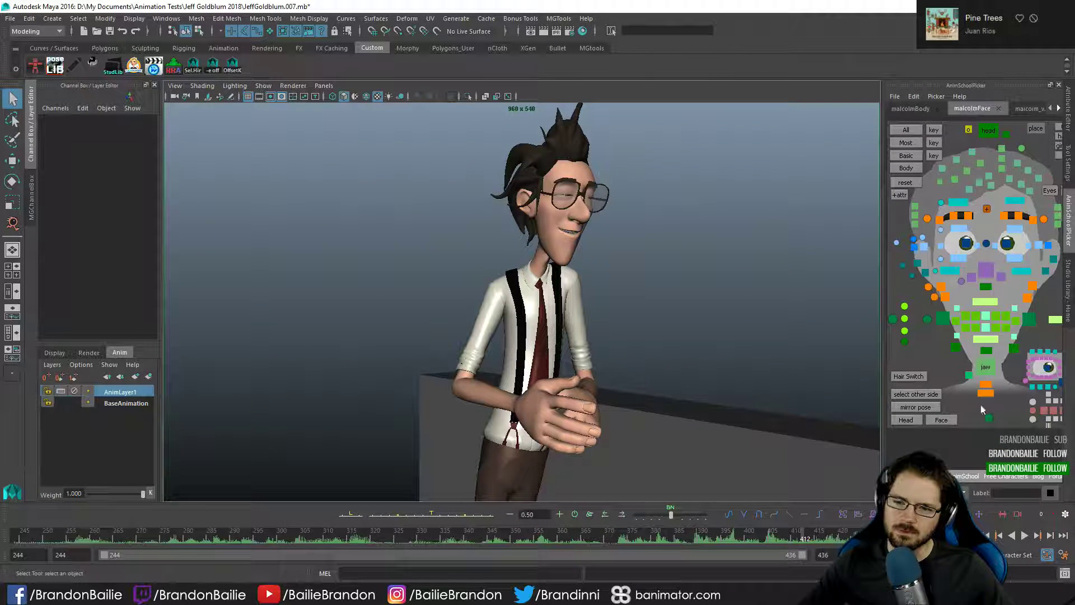
left_click(987, 369)
key("alt+v")
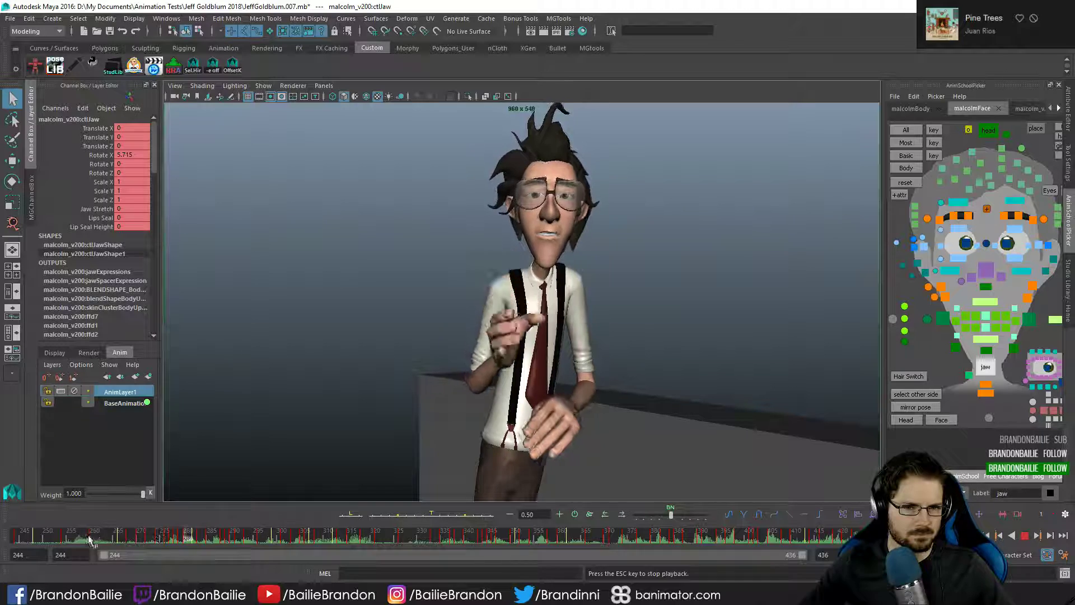
key("alt+v")
left_click_drag(112, 539, 157, 544)
key("comma")
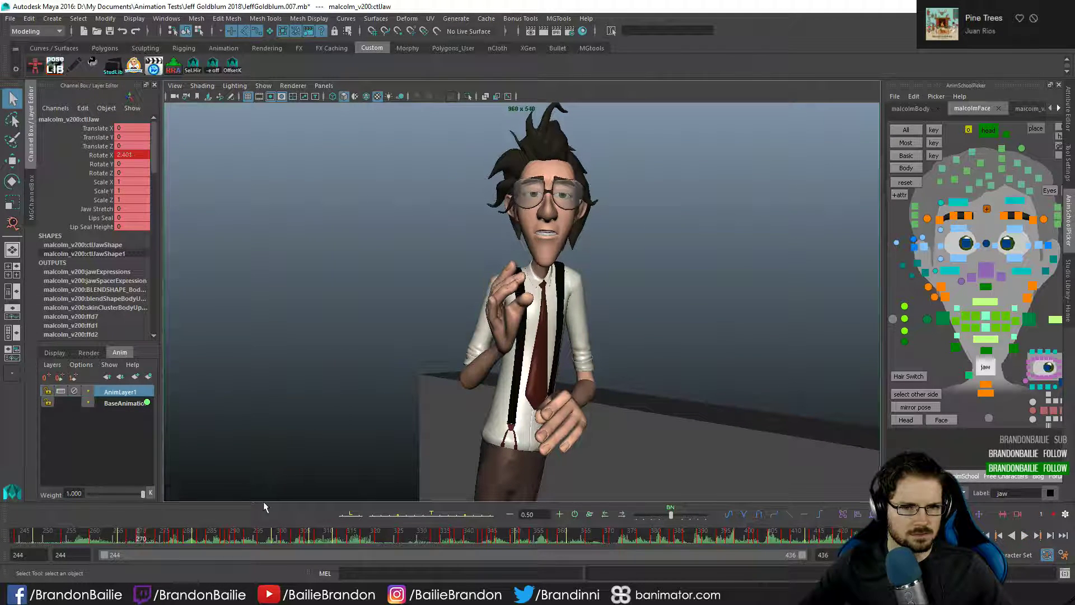
- Check the mouth around frames 266 to 272, then isolate the jaw's Rotate X curve and frame its keys near frame 272
key("period")
key("comma")
key("comma")
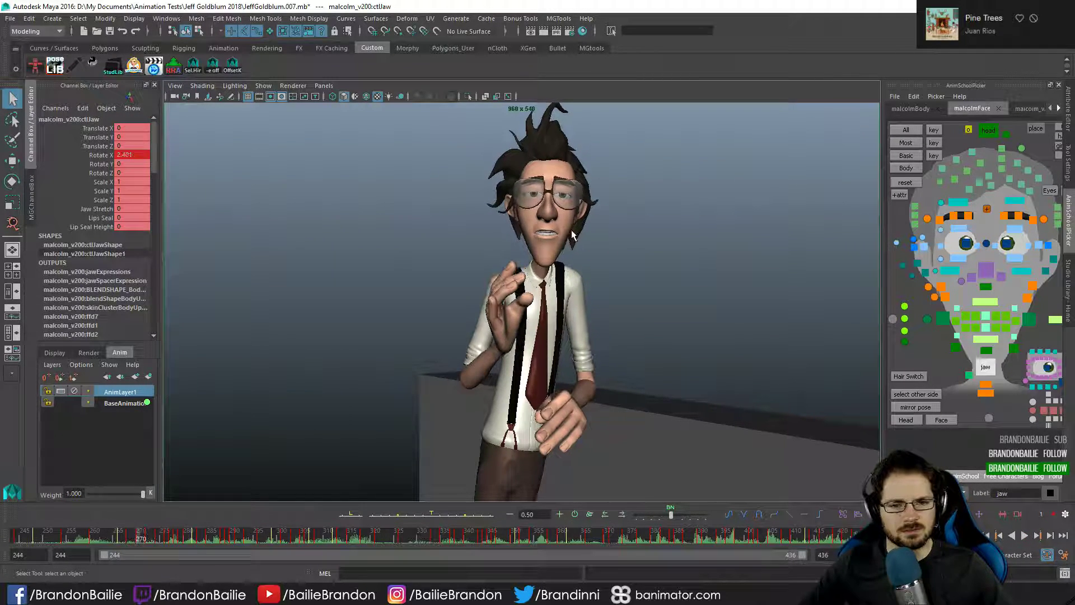
key("comma")
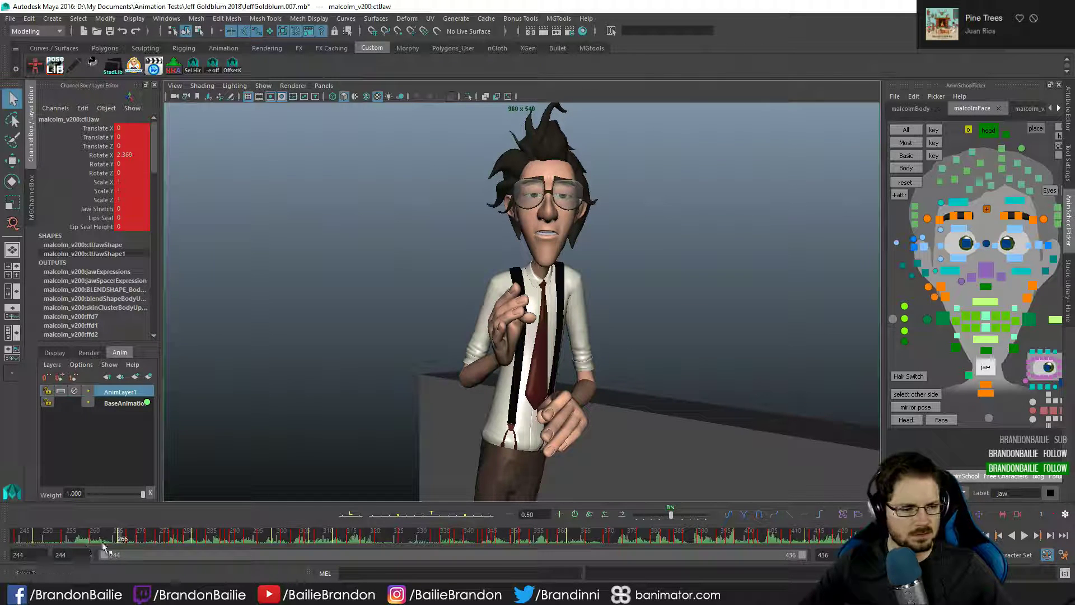
left_click_drag(112, 541, 154, 536)
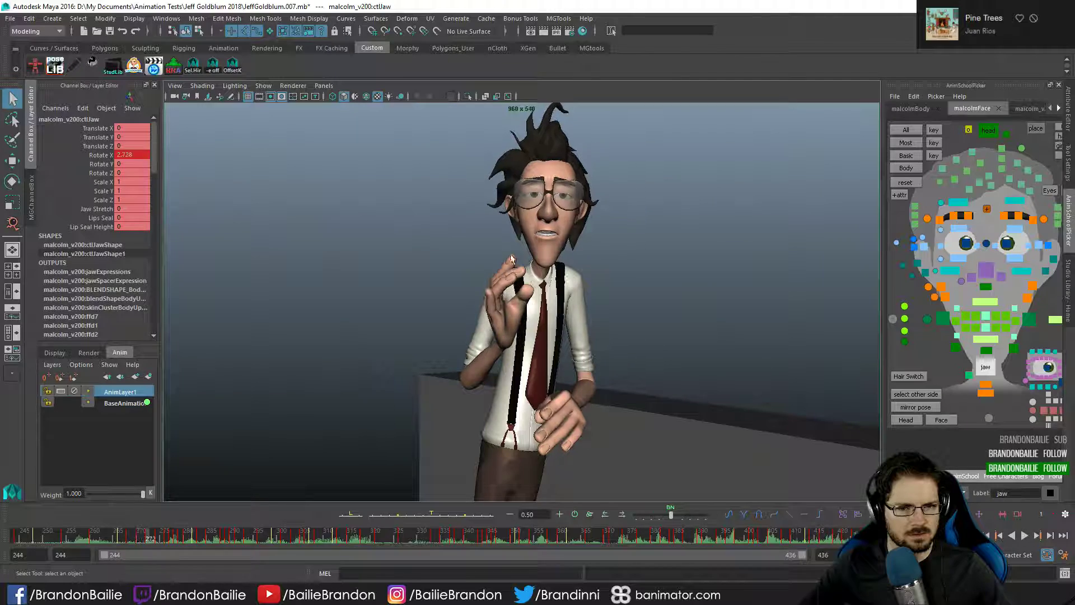
key("w")
key("e")
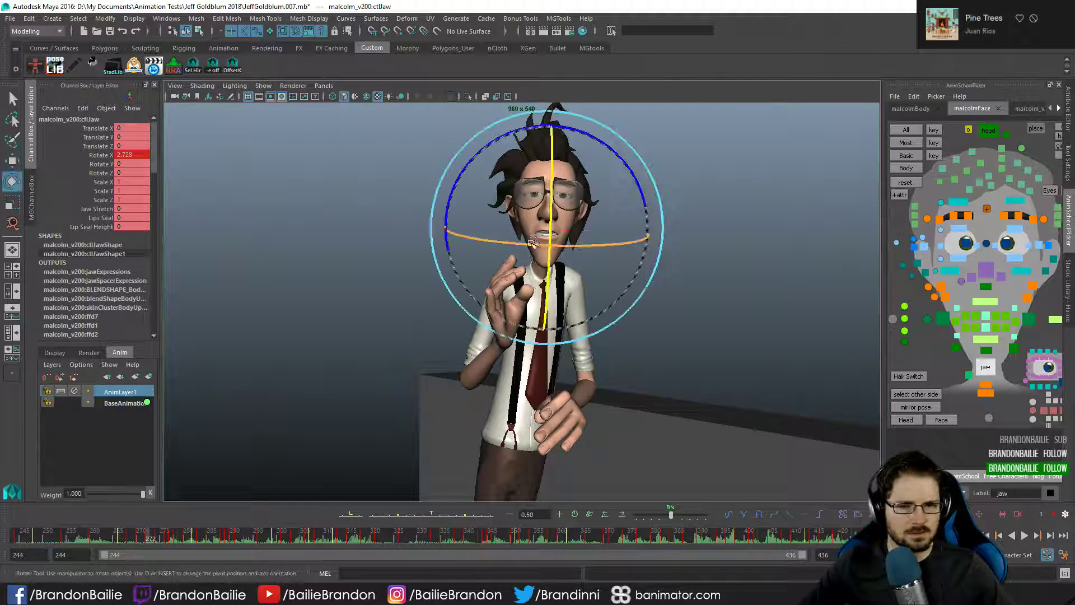
key("space")
left_click(238, 368)
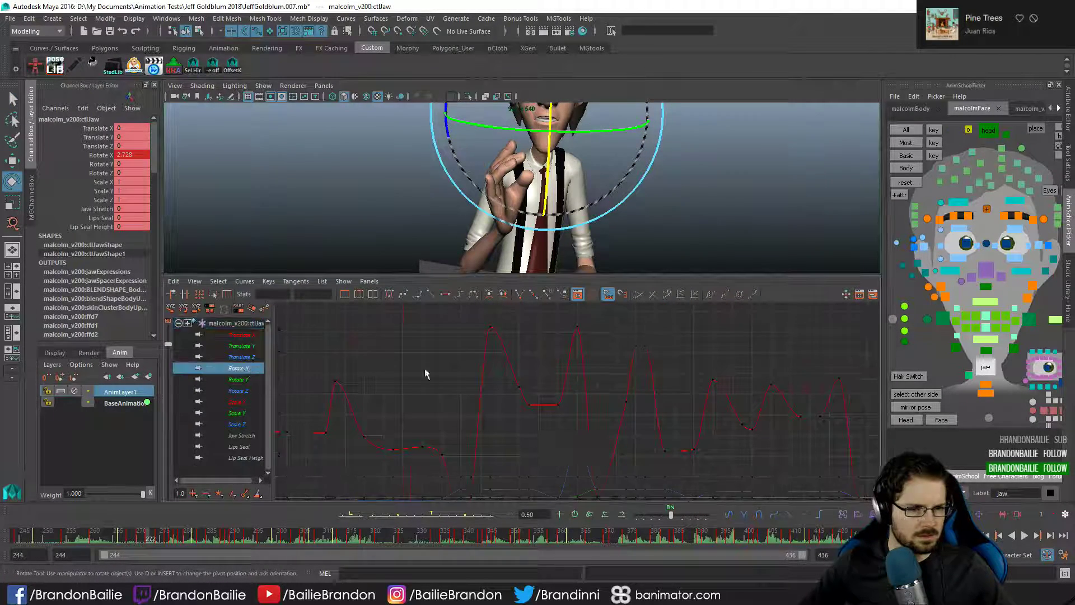
key("f")
left_click(339, 329)
left_click_drag(307, 324, 586, 451)
key("f")
left_click(482, 463)
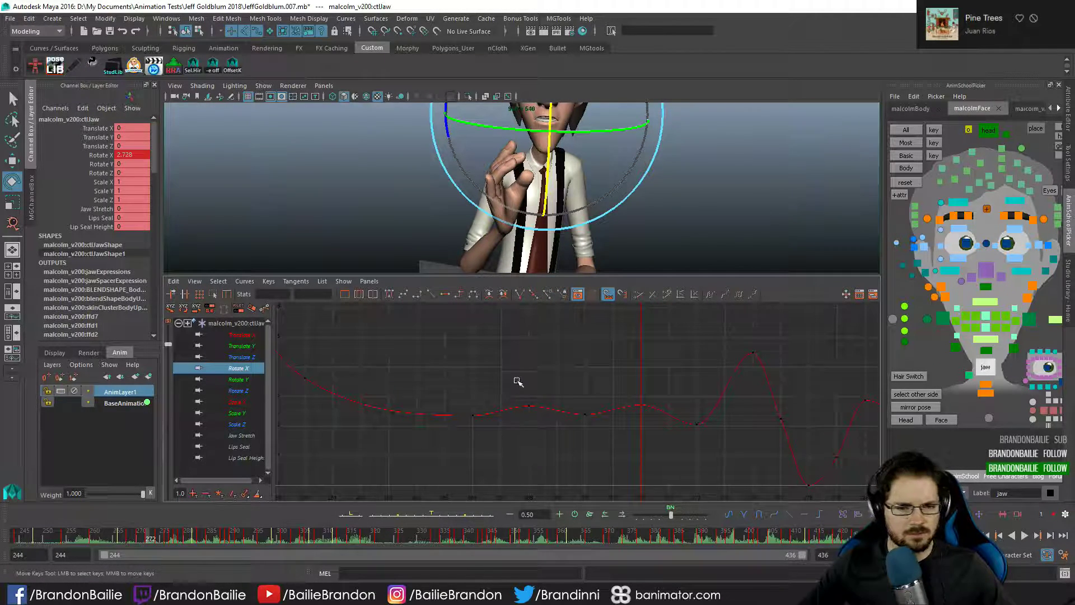
- On the jaw's Rotate X curve, raise the frame 272 key to about 3.3, nudge frame 268 up and lower frame 270 to about 2.27
left_click_drag(546, 428, 550, 435)
key("w")
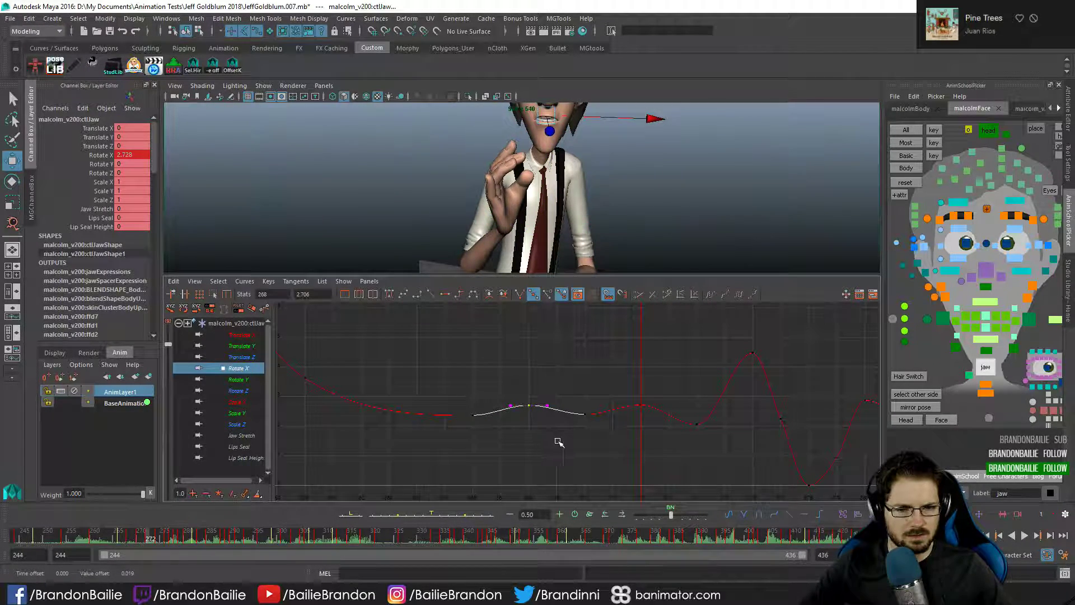
middle_click_drag(559, 443, 663, 444)
left_click(508, 390)
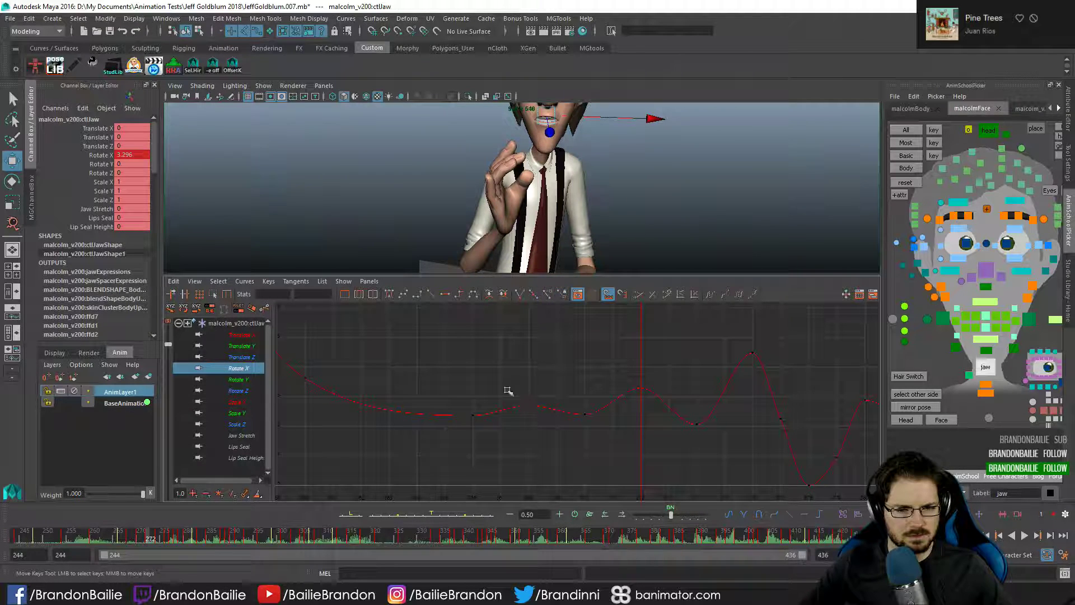
middle_click_drag(552, 427, 551, 423)
left_click_drag(562, 407, 596, 441)
middle_click_drag(597, 442, 596, 449)
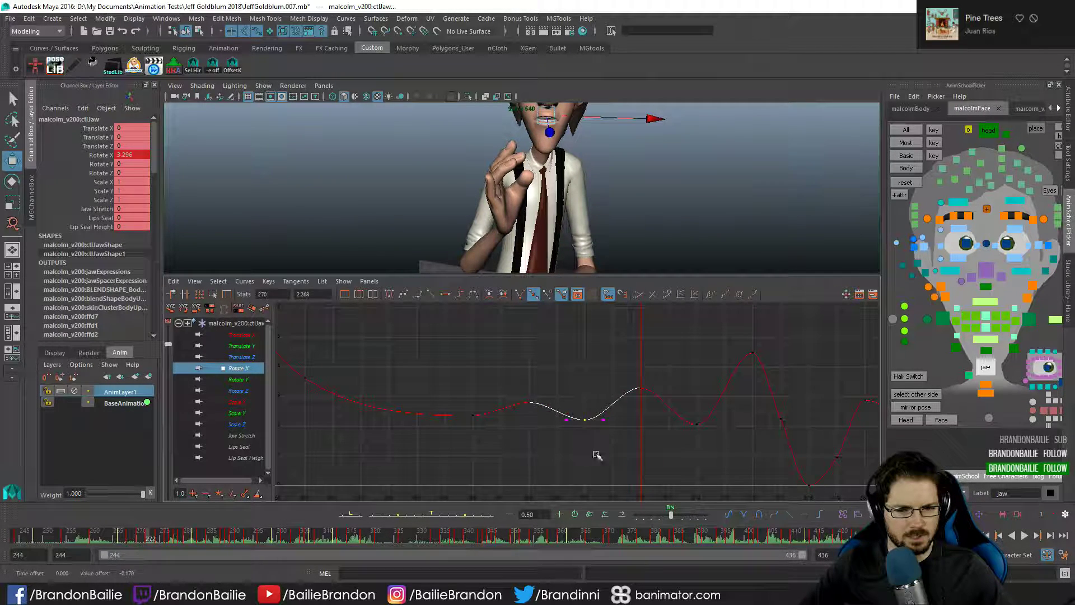
left_click(609, 358)
- Raise the jaw's Rotate X key at frame 276 to about 4.635 so the mouth opens wider
key("comma")
key("space")
key("q")
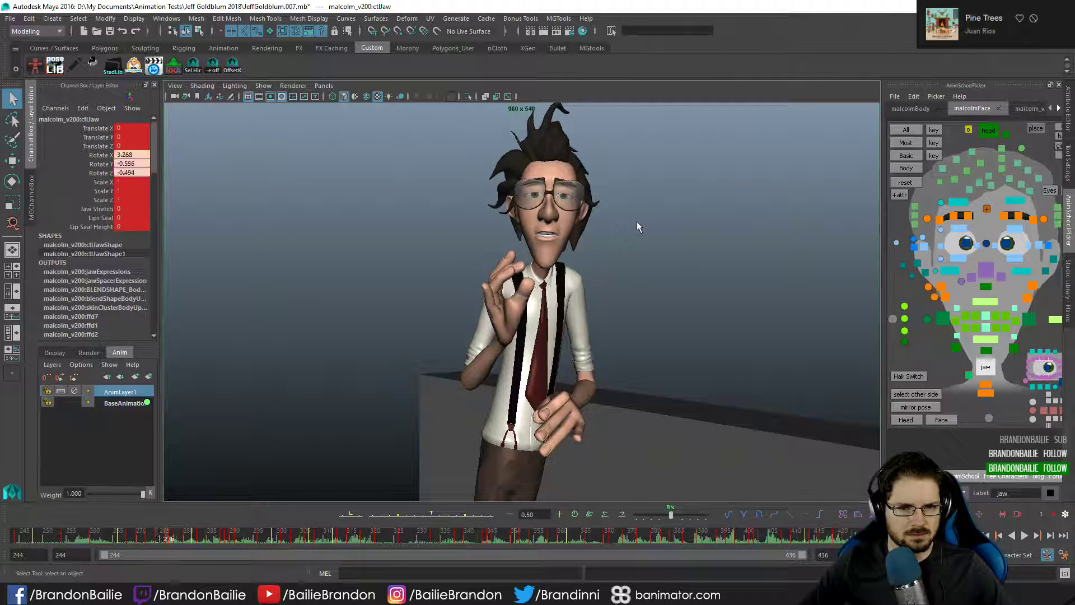
key("space")
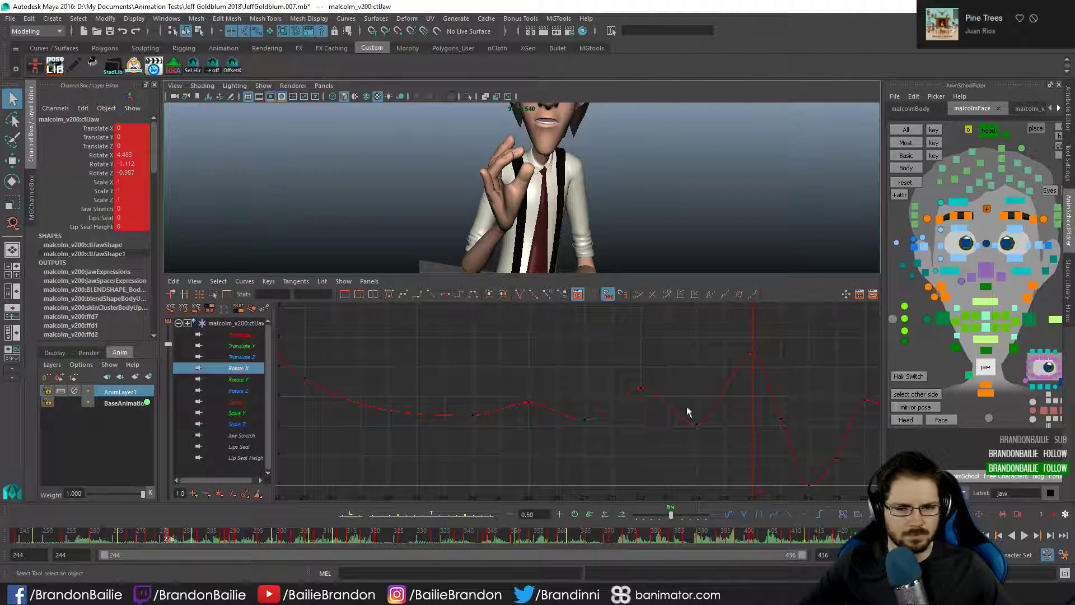
key("w")
left_click_drag(737, 337, 810, 450)
middle_click_drag(809, 412, 781, 422, "alt")
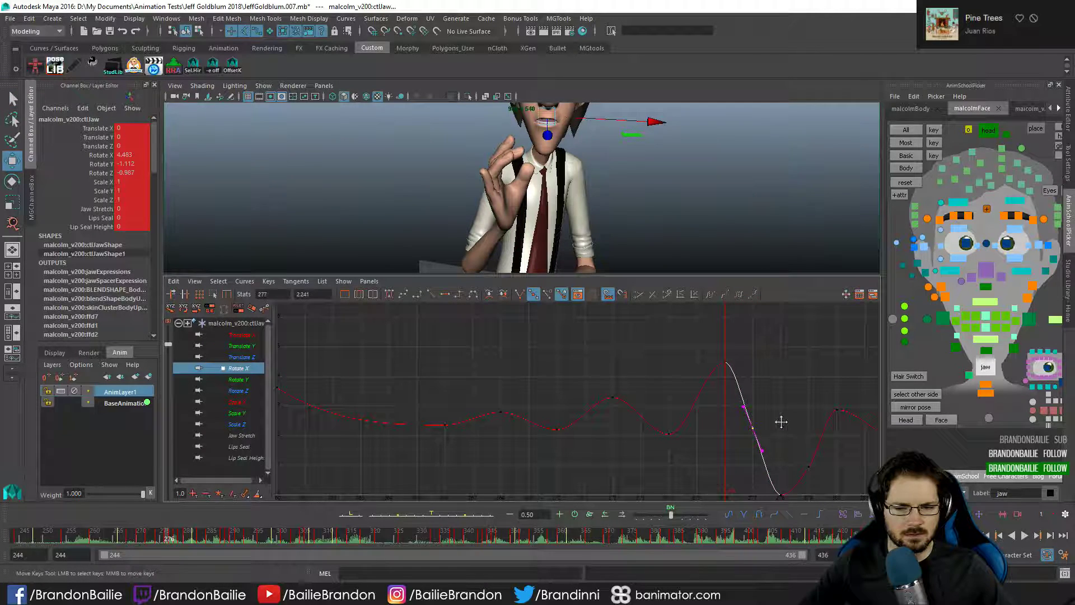
left_click_drag(686, 328, 770, 378)
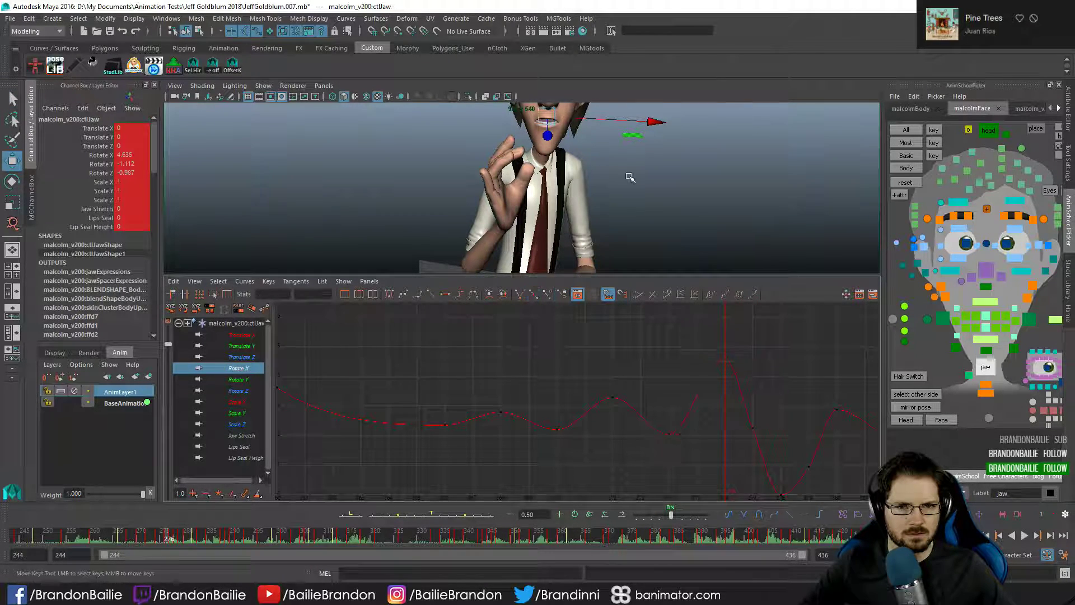
key("space")
key("q")
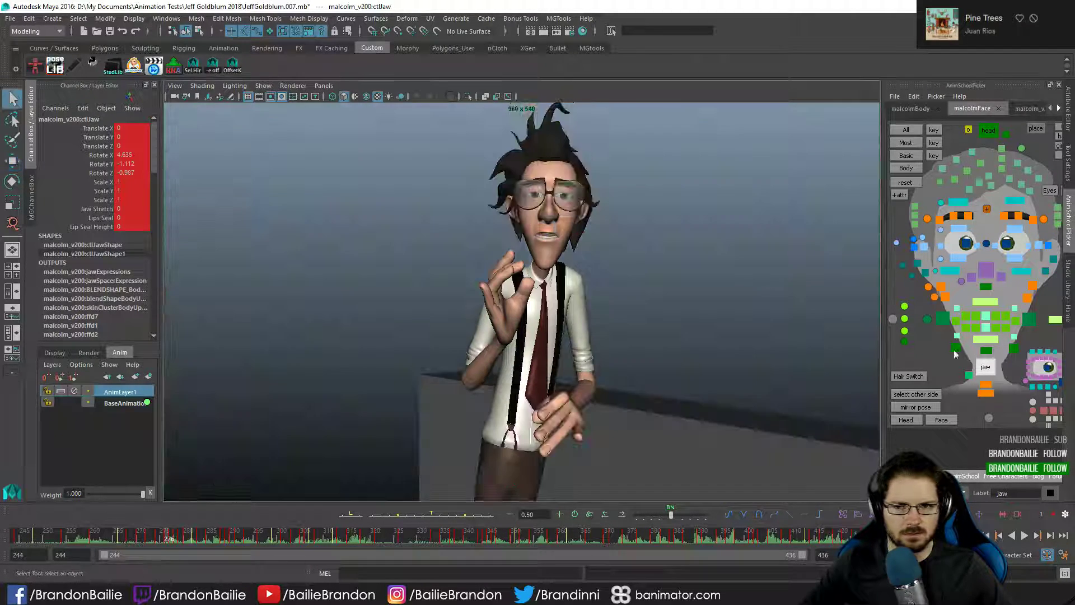
- Select the character's right mouth corner control and raise its Translate Y to about 0.005 at frame 276
left_click(945, 319)
key("w")
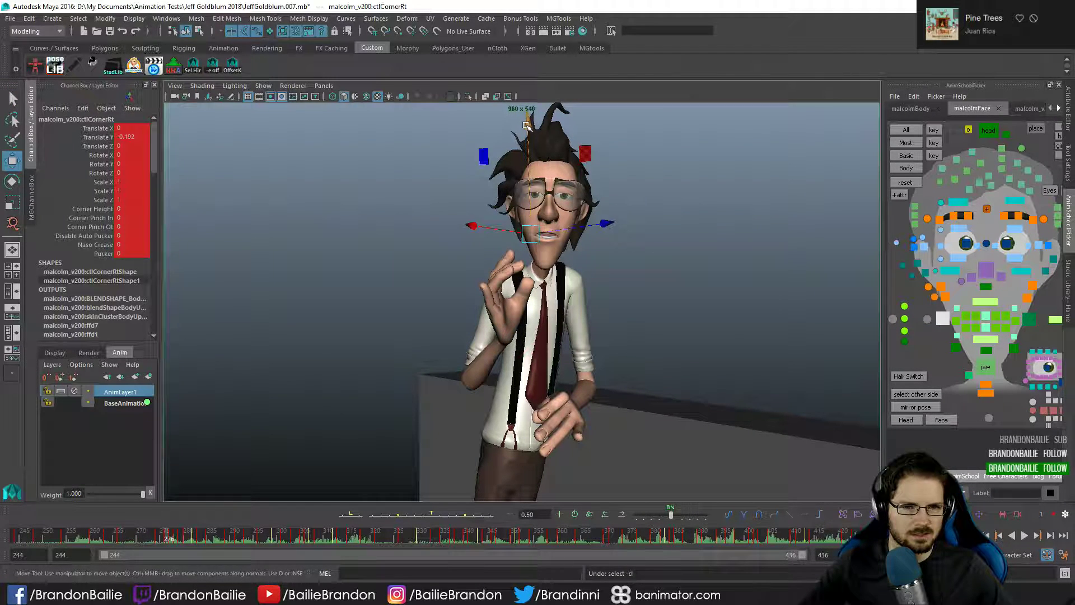
left_click_drag(529, 127, 528, 124)
key("q")
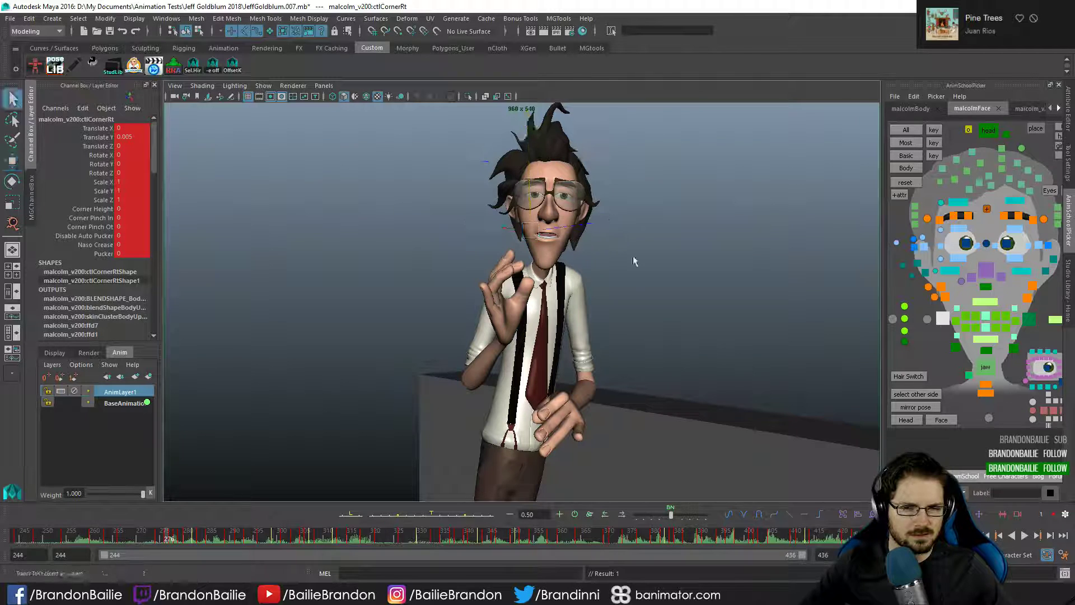
key("ctrl+z")
- Step back and forth through frames 266 to 278 to examine how the right mouth corner moves into the raised pose
key("comma")
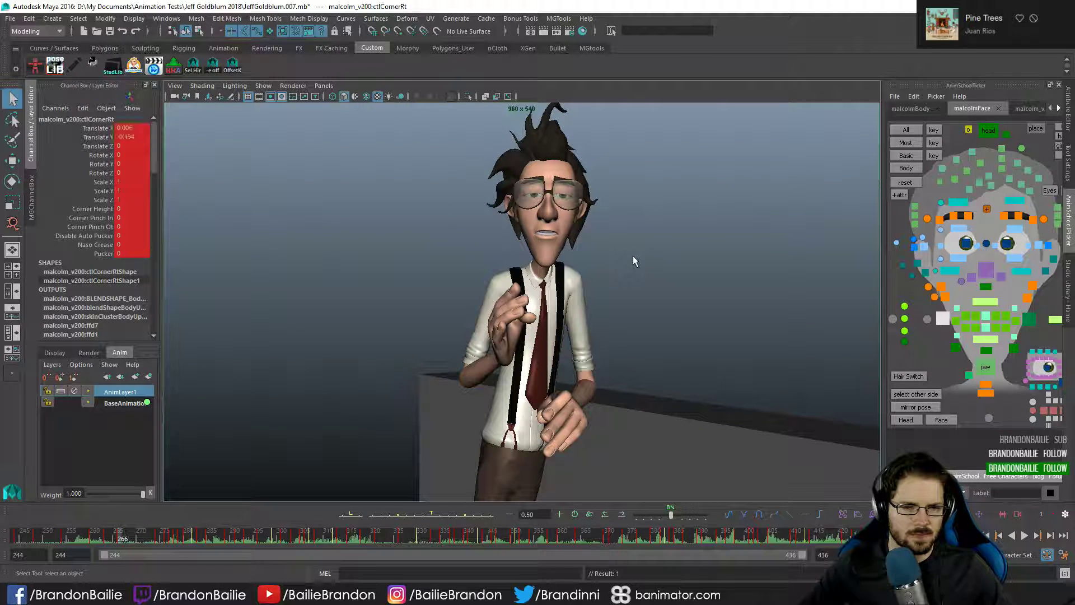
key("period")
key("comma")
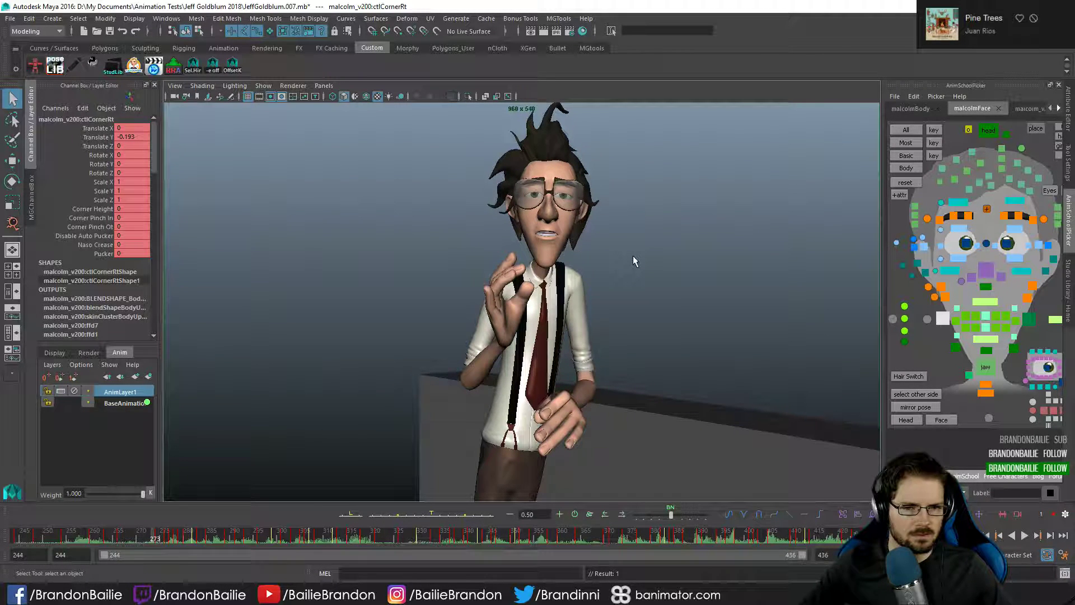
key("period")
key("alt+period")
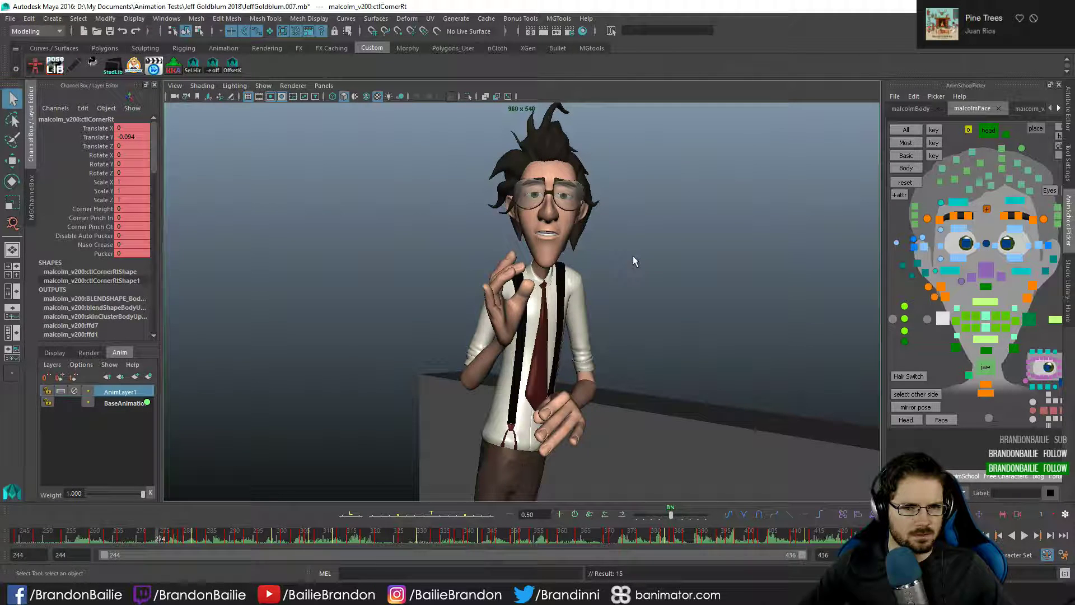
key("alt+comma")
key("alt+period")
key("alt+period")
key("alt+period")
key("comma")
key("comma")
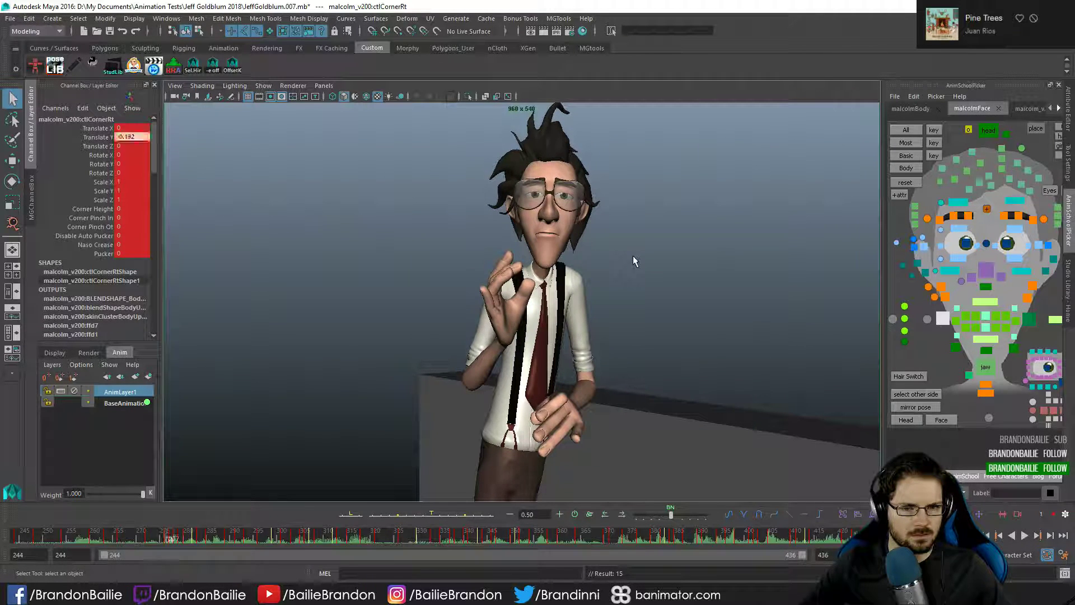
key("period")
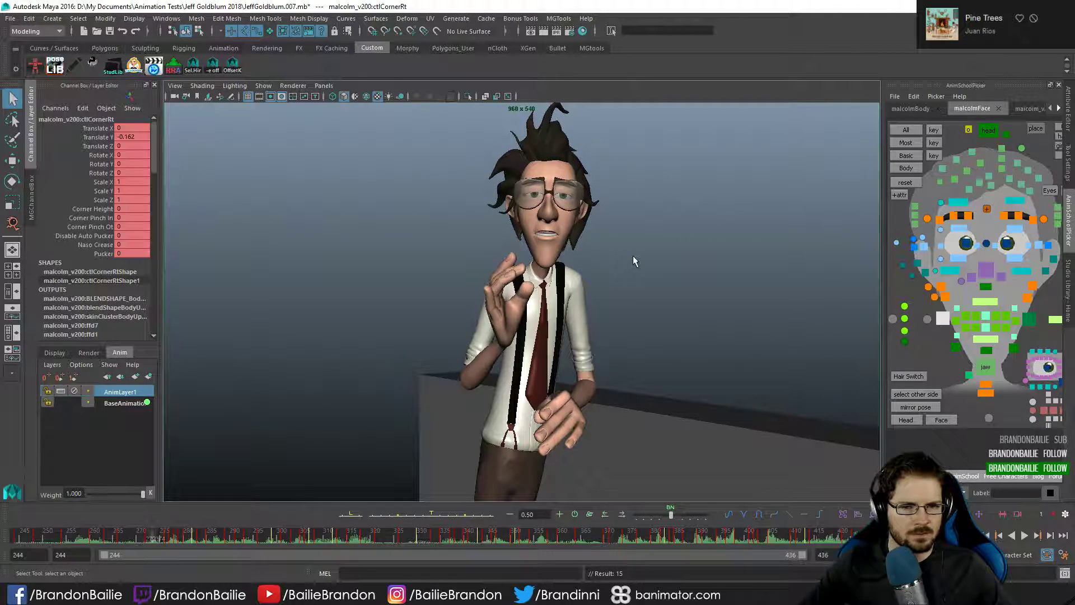
- Key a breakdown for the right mouth corner at frame 274 favouring the previous pose, with Translate Y about -0.154
left_click(411, 518)
key("period")
key("alt+comma")
key("alt+comma")
key("alt+comma")
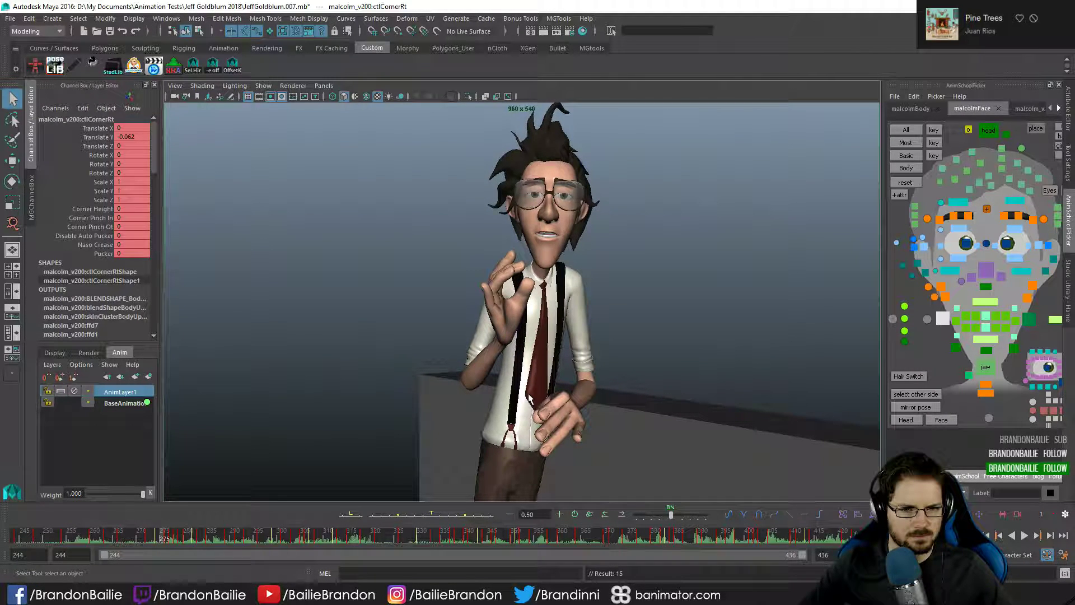
- Step through frames 275 to 279 to compare the mouth corner's raised pose with the frames that follow
key("period")
key("comma")
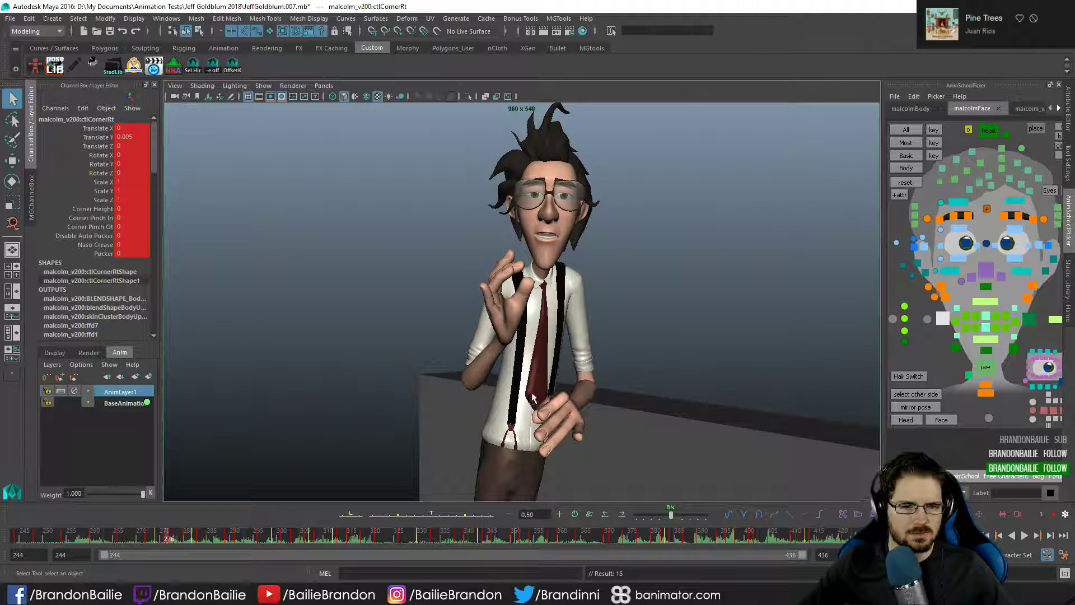
key("period")
key("period")
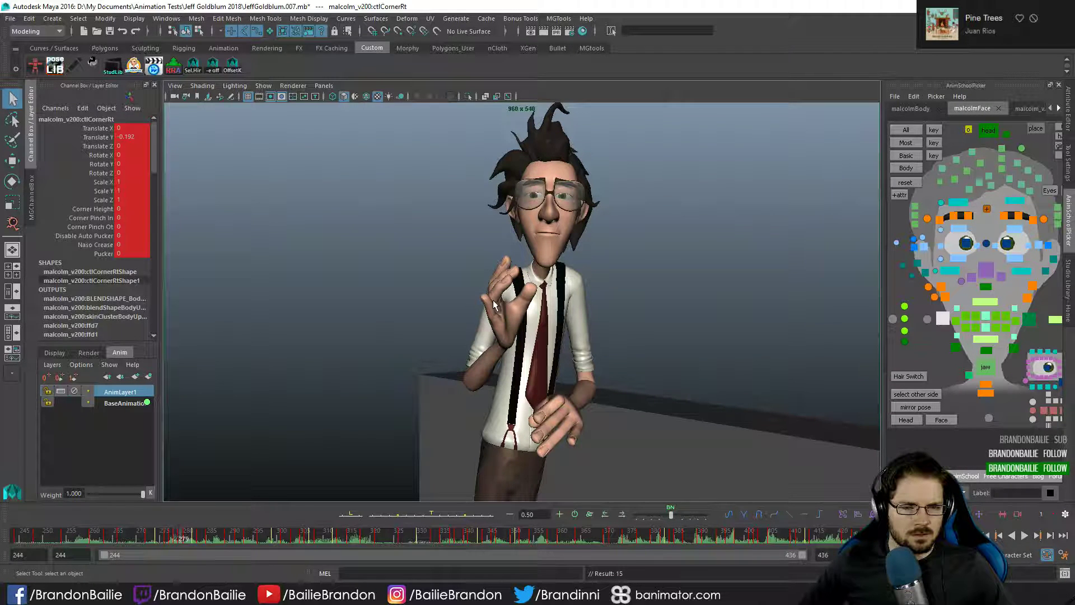
key("period")
key("comma")
key("comma")
key("comma")
key("comma")
key("period")
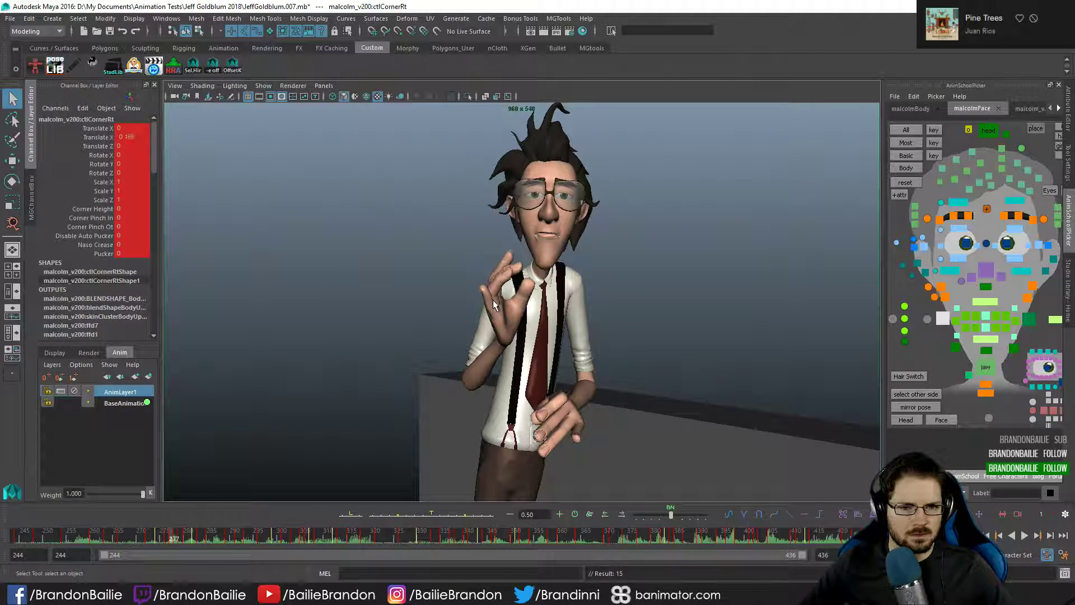
key("period")
- Isolate the right mouth corner's Translate Y curve and frame its keys around frame 278
key("space")
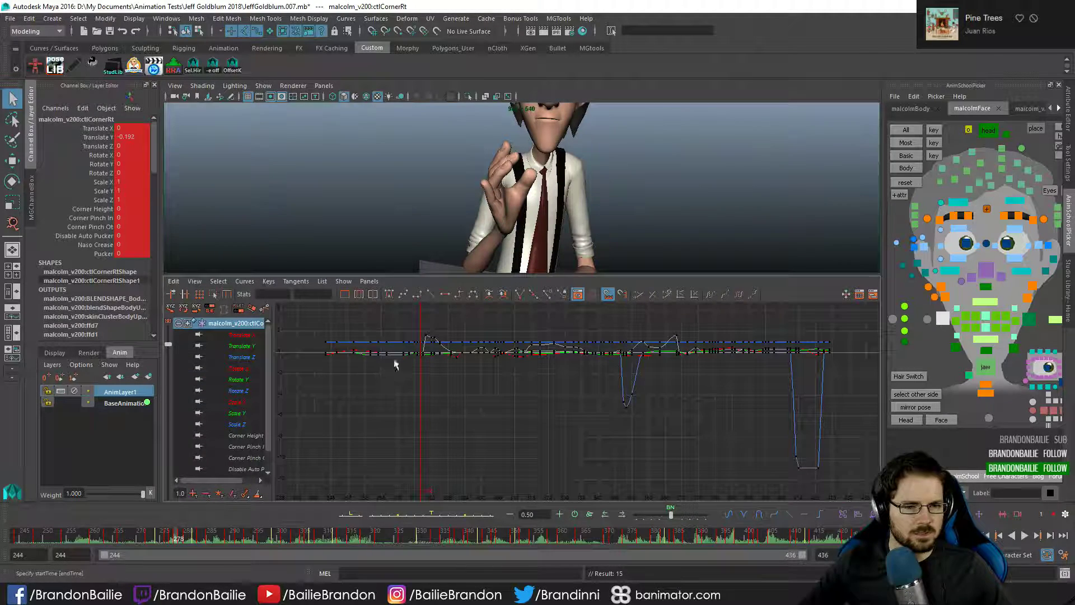
left_click(237, 345)
key("f")
left_click_drag(382, 353, 515, 475)
key("f")
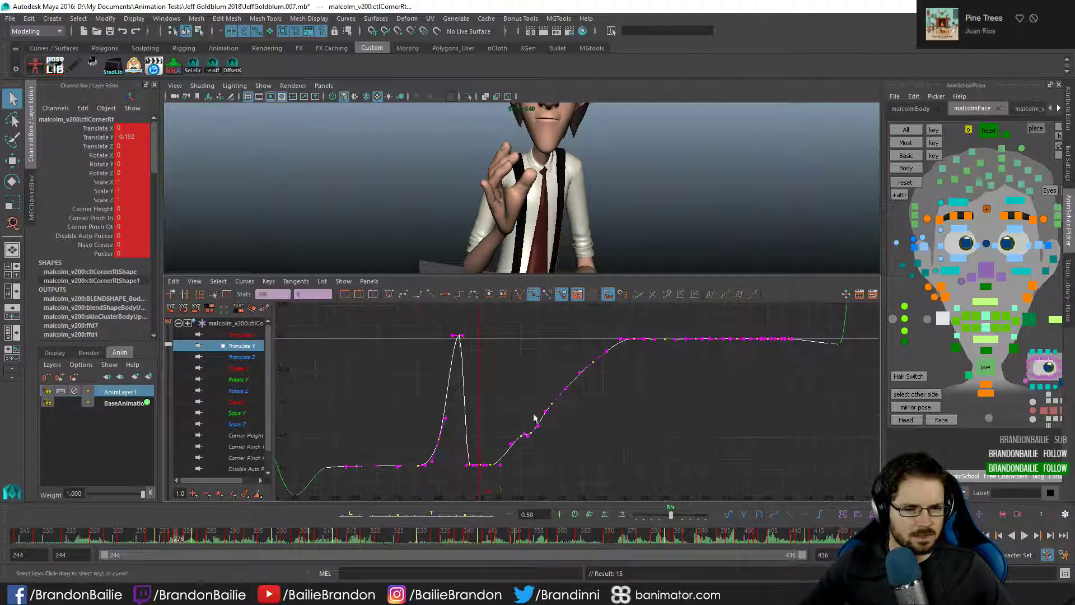
left_click(540, 395)
- Raise the right mouth corner's Translate Y keys at frames 277 to 279 together to about -0.013
key("comma")
key("period")
key("period")
key("period")
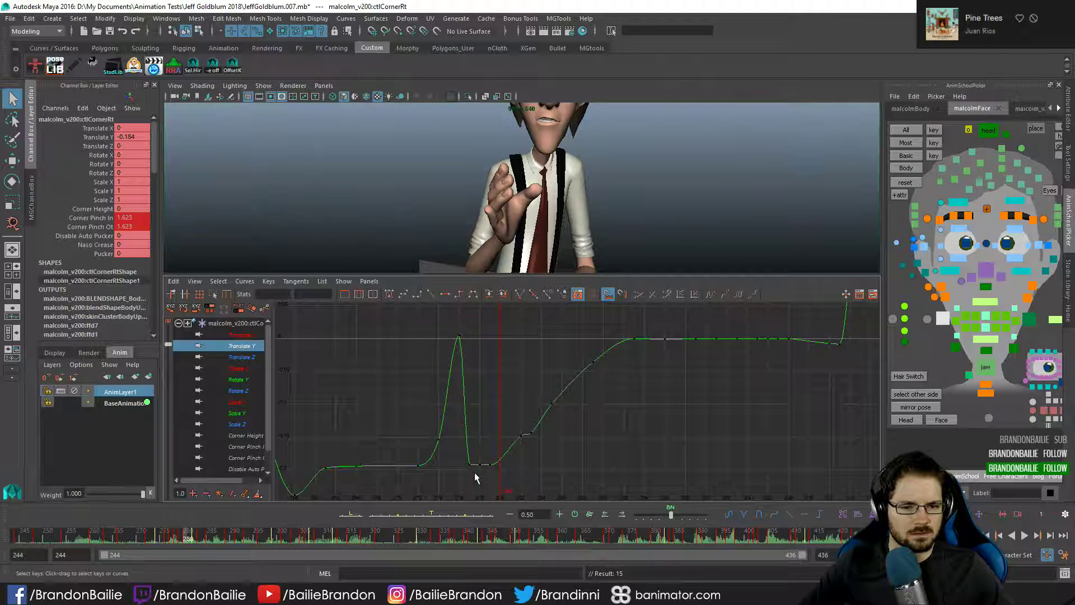
key("comma")
key("period")
key("comma")
left_click_drag(453, 443, 493, 476)
key("w")
middle_click_drag(540, 467, 543, 373, "shift")
left_click(543, 358)
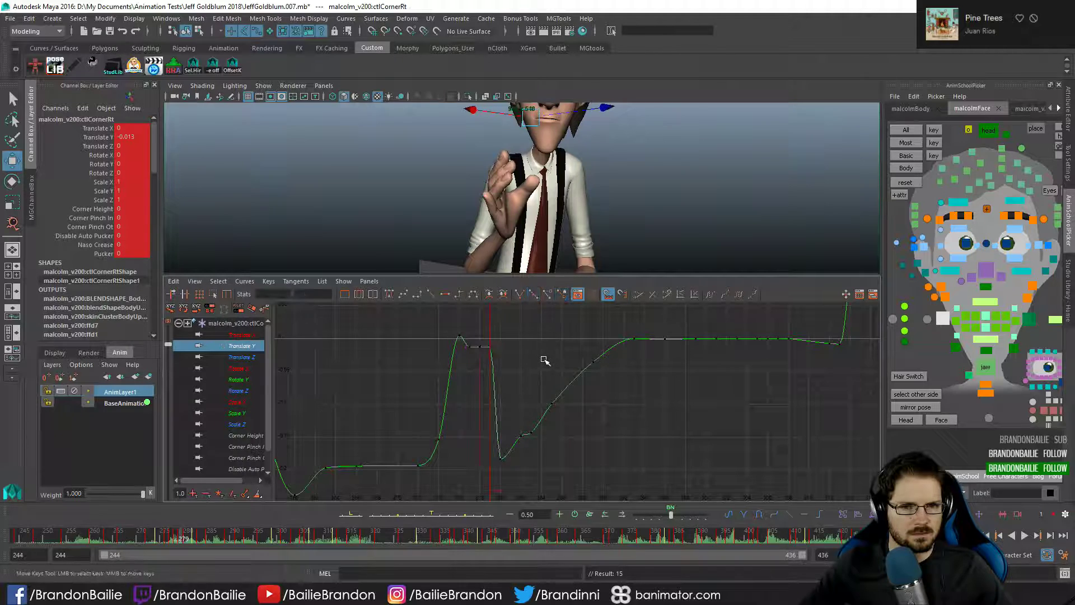
- Step back and forth between about frames 274 and 281 to review the mouth corner with the raised keys
key("comma")
key("comma")
key("comma")
key("comma")
key("q")
key("period")
key("period")
key("period")
key("period")
key("period")
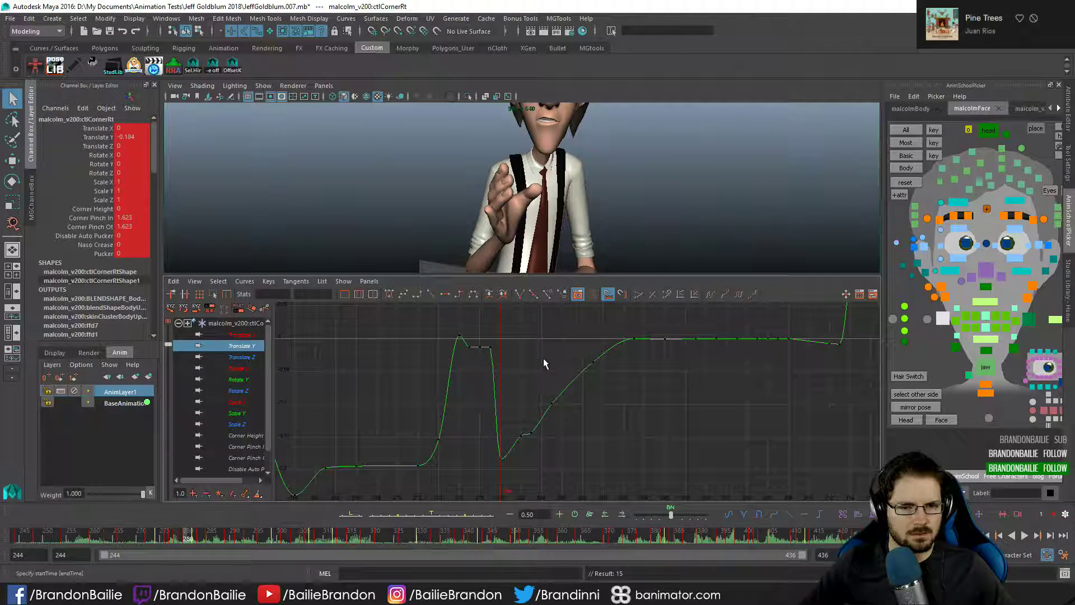
key("comma")
key("comma")
key("comma")
key("comma")
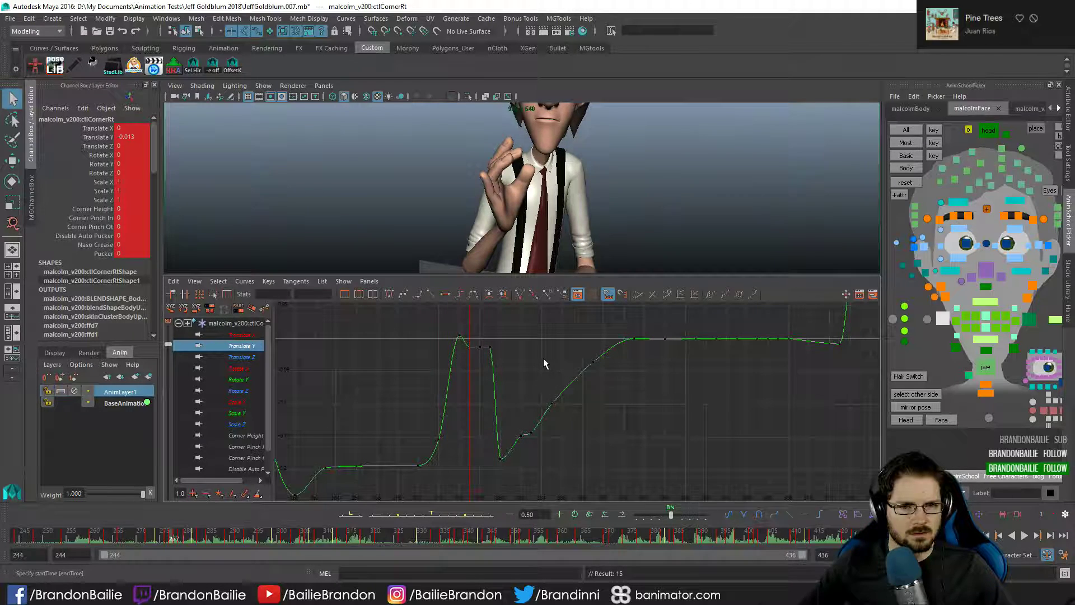
key("period")
key("period")
key("period")
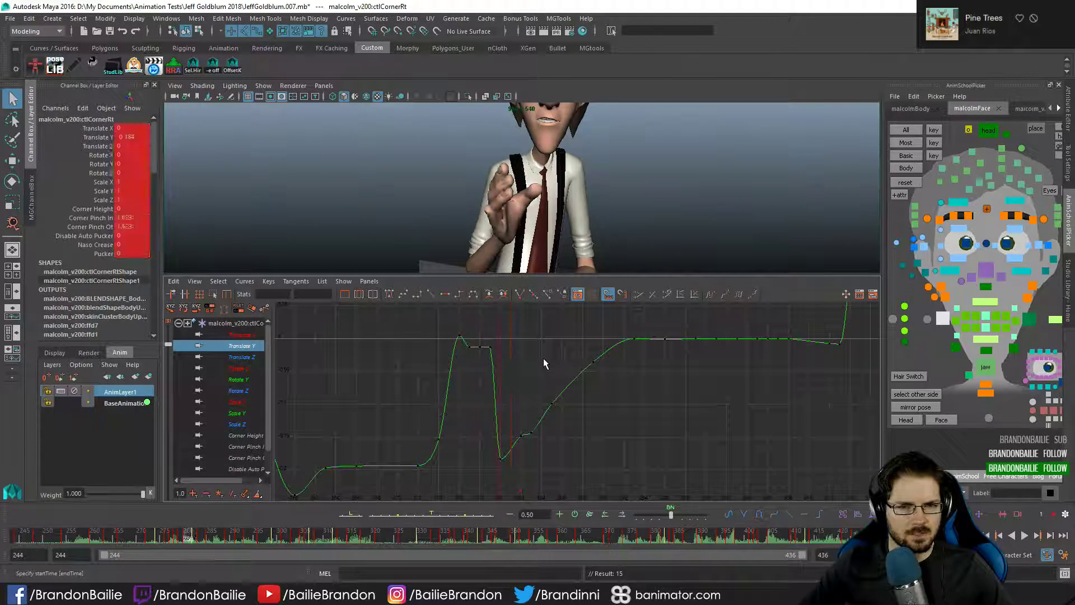
key("comma")
key("comma")
key("comma")
key("comma")
key("comma")
key("comma")
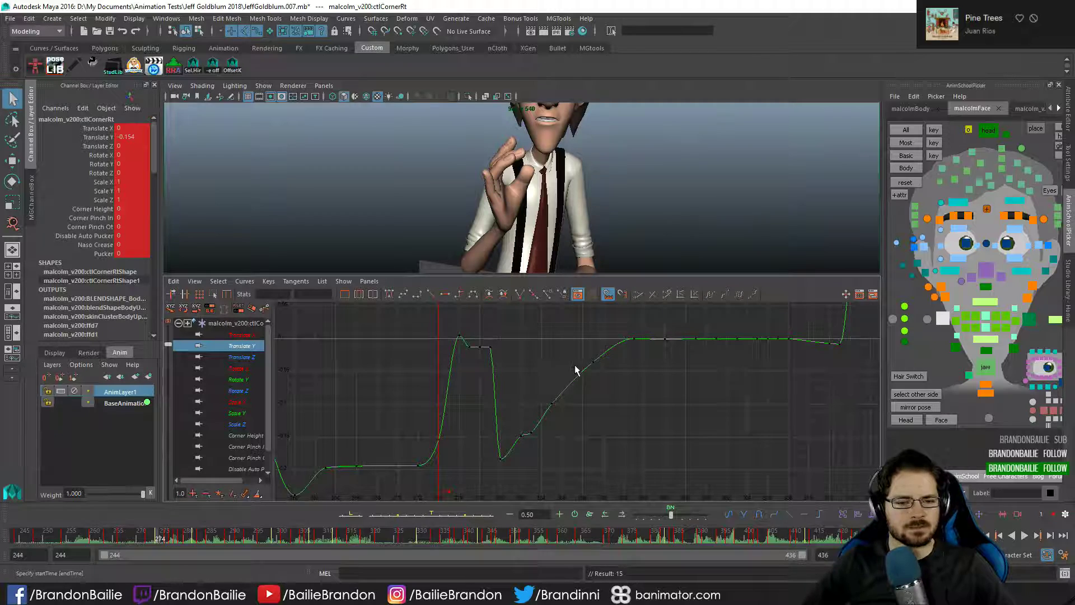
- Step from frame 274 through about frame 287 and back to examine the mouth corner's transition into the following mouth shapes
key("alt+period")
key("alt+period")
key("alt+period")
key("alt+period")
key("alt+period")
key("alt+period")
key("alt+period")
key("alt+period")
key("alt+period")
key("alt+period")
key("alt+period")
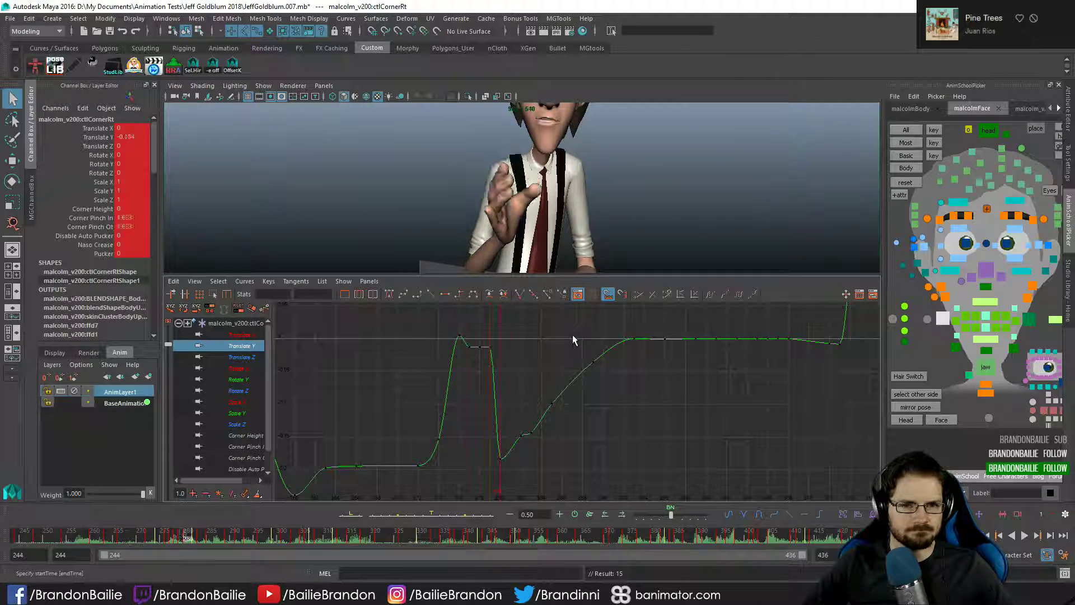
key("alt+comma")
key("alt+comma")
key("alt+comma")
key("alt+comma")
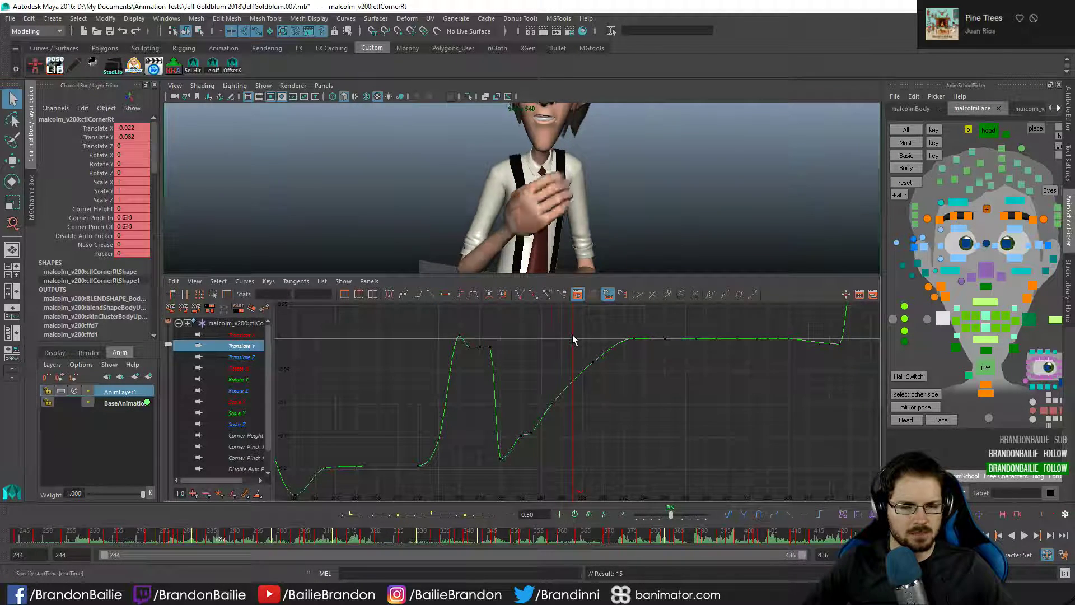
- Play the shot from frame 280 in the full-size camera view and go to frame 295
key("alt+comma")
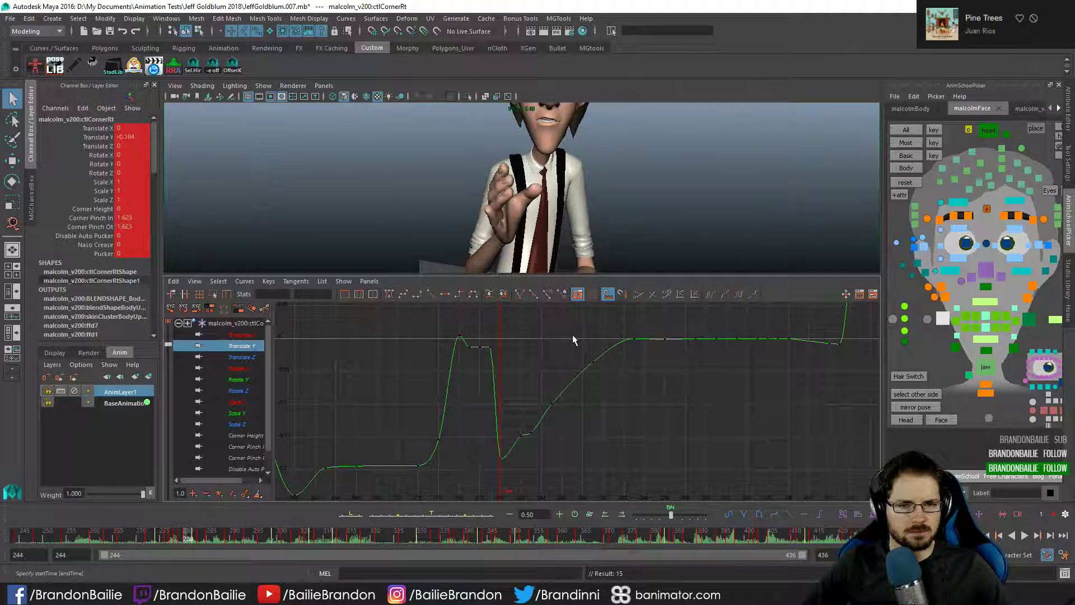
key("space")
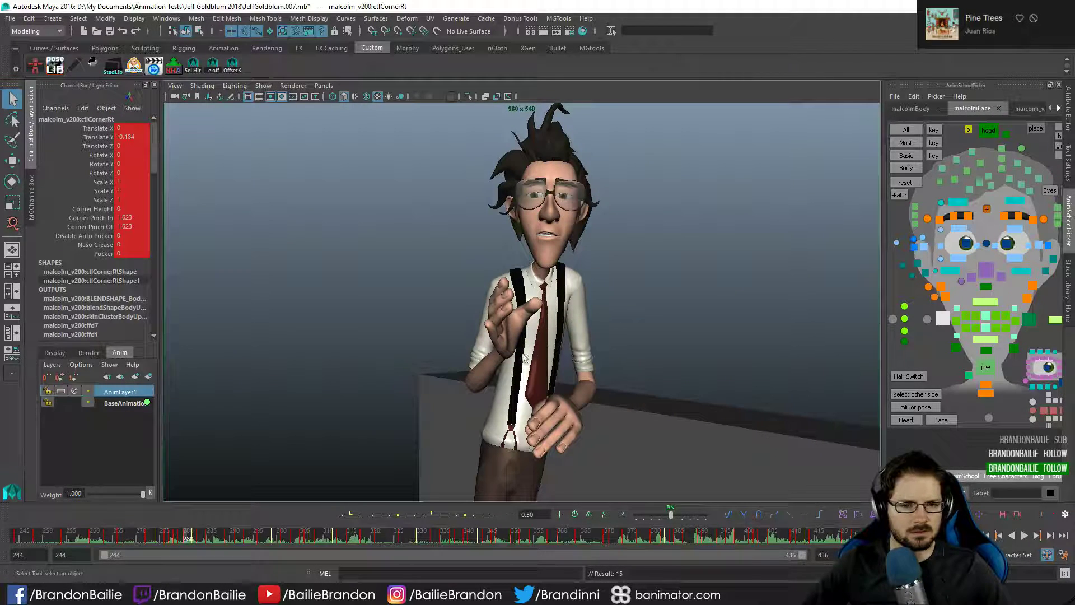
key("alt+v")
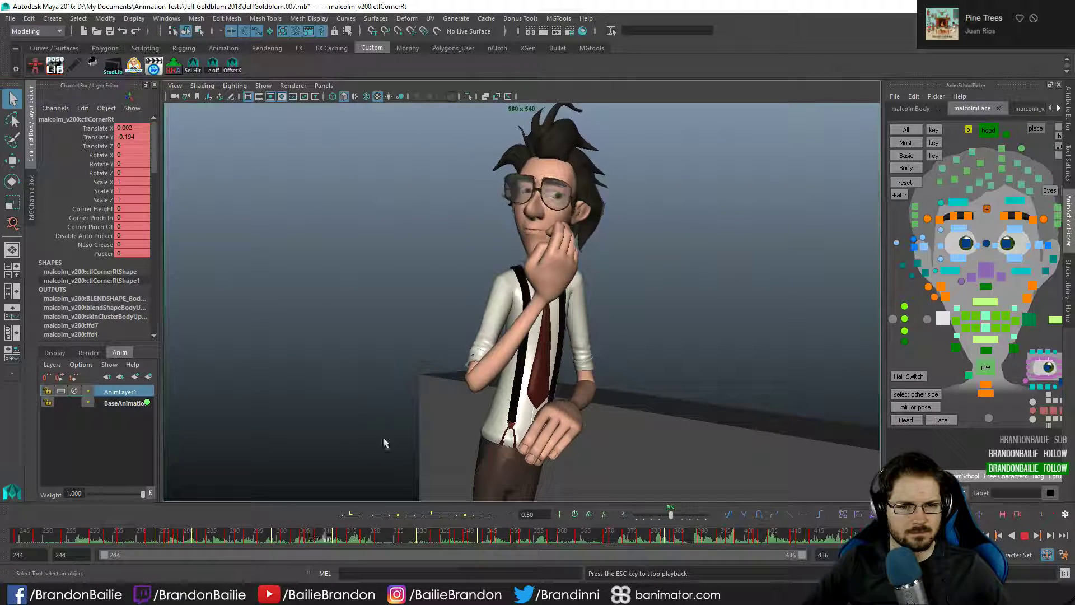
key("Escape")
left_click_drag(213, 538, 257, 546)
- Select the jaw control and step back and forth between about frames 293 and 296 to examine the jaw opening
left_click(985, 366)
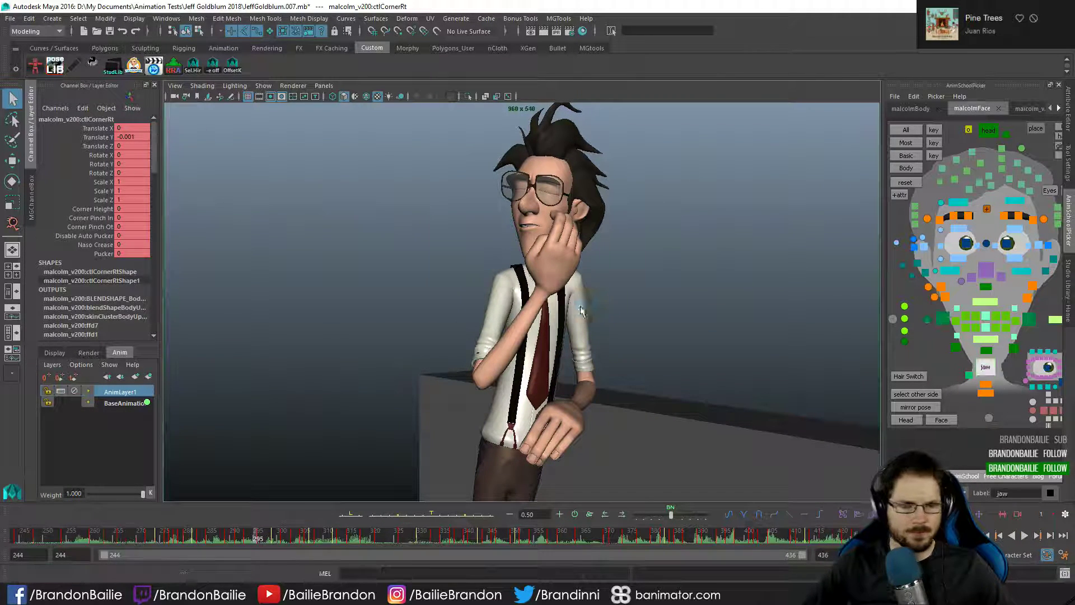
key("alt+period")
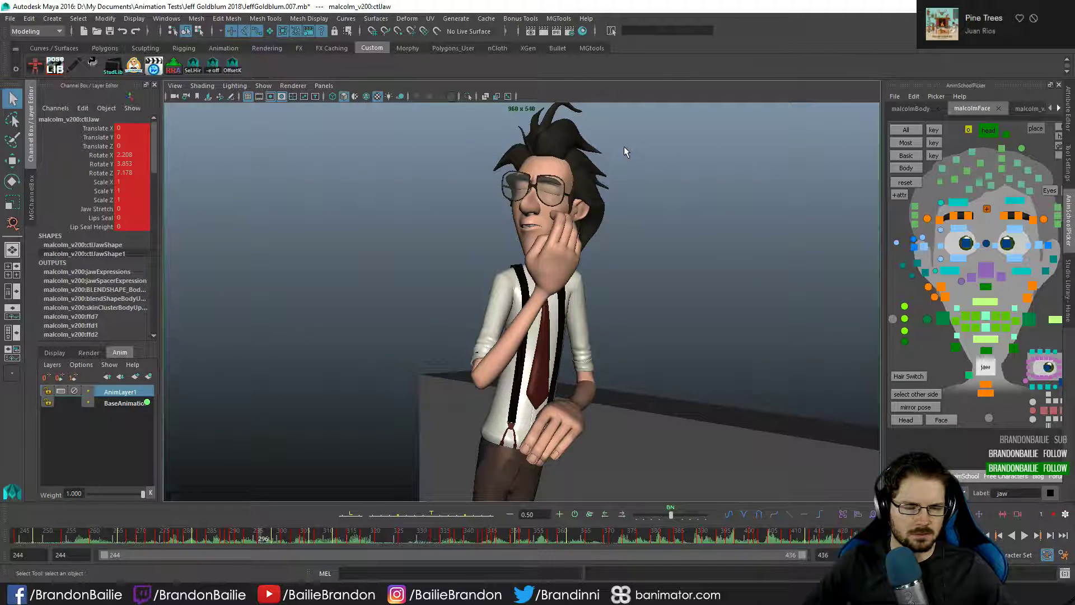
key("alt+comma")
key("alt+comma")
key("alt+period")
key("alt+period")
key("alt+comma")
key("alt+comma")
key("alt+period")
key("alt+period")
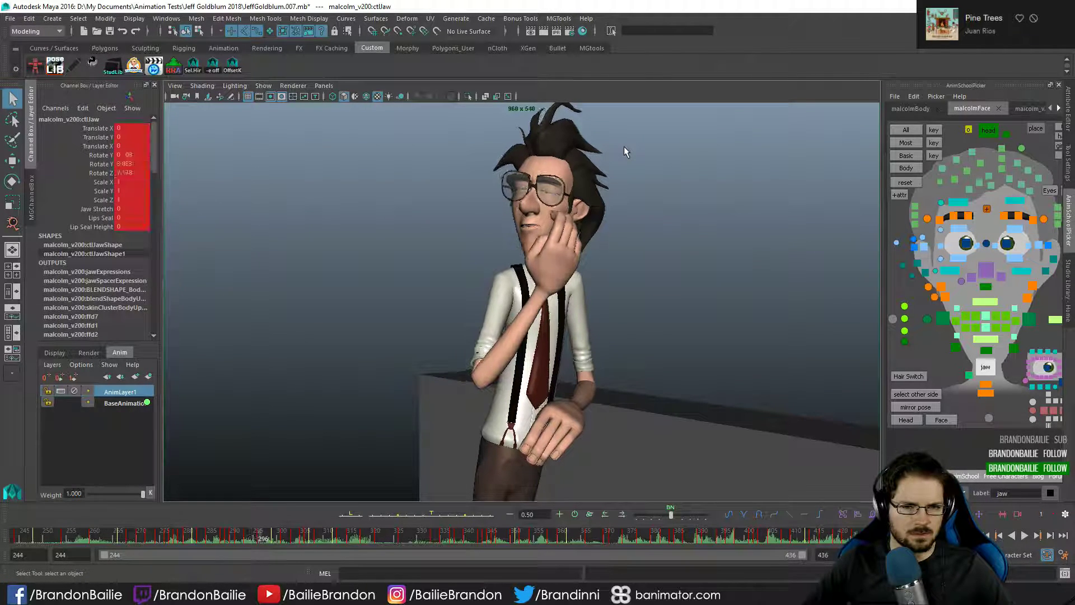
key("alt+comma")
key("alt+comma")
key("alt+comma")
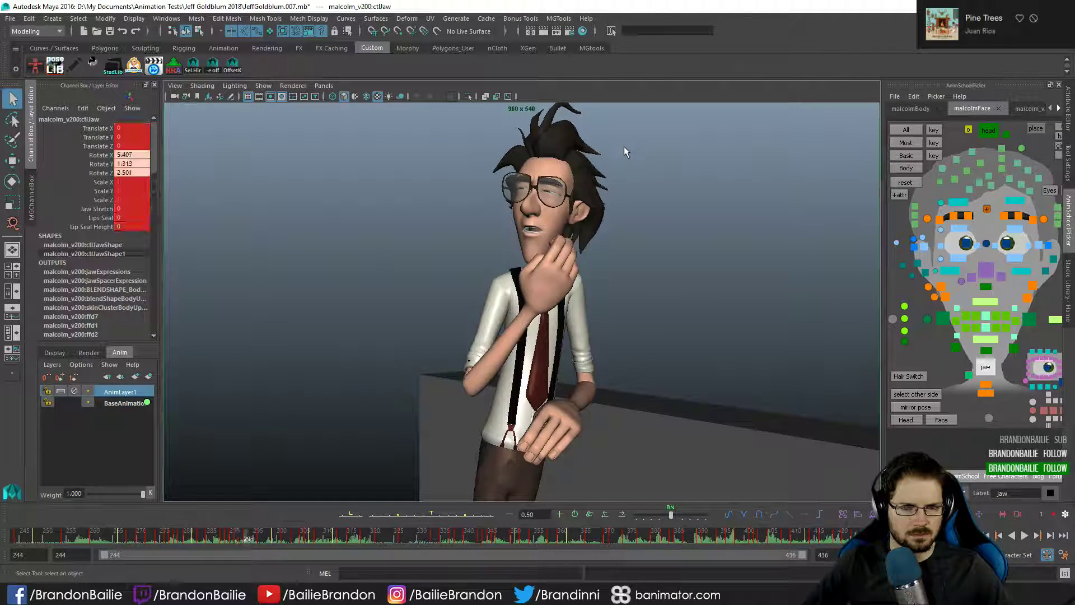
key("alt+comma")
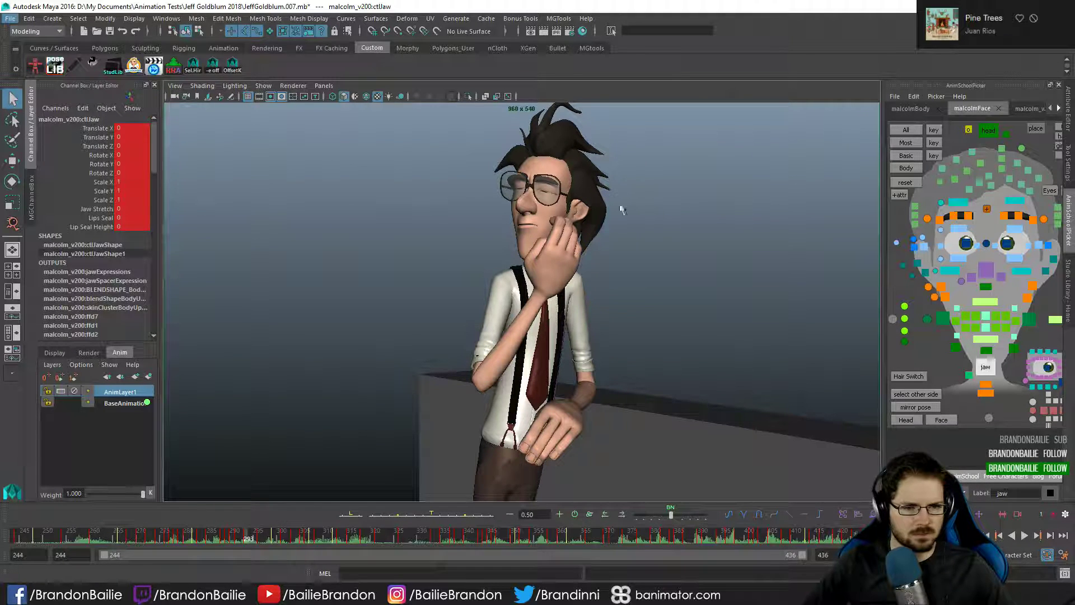
key("alt+period")
key("alt+period")
key("alt+period")
key("alt+comma")
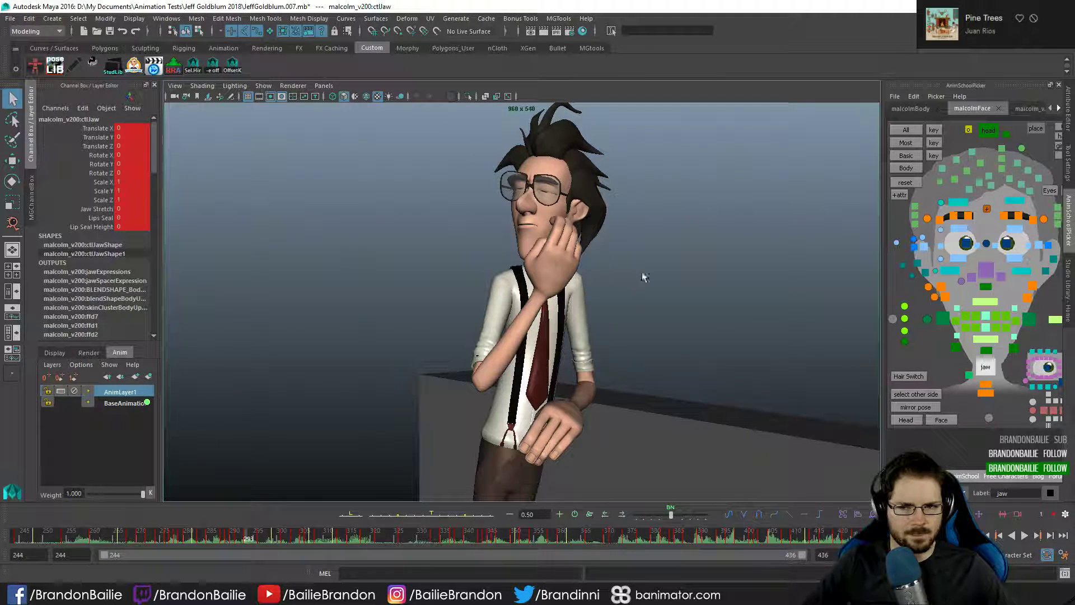
- Check the right mouth corner's keys and compare the jaw's keyed poses at frames 293 and 296
left_click(944, 320)
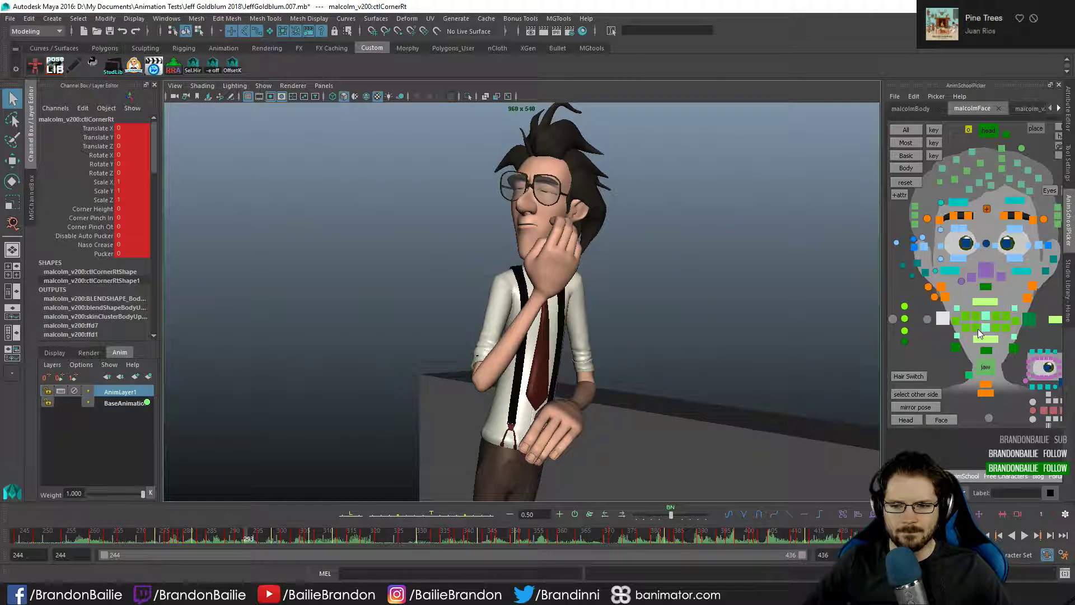
left_click(986, 365)
key("period")
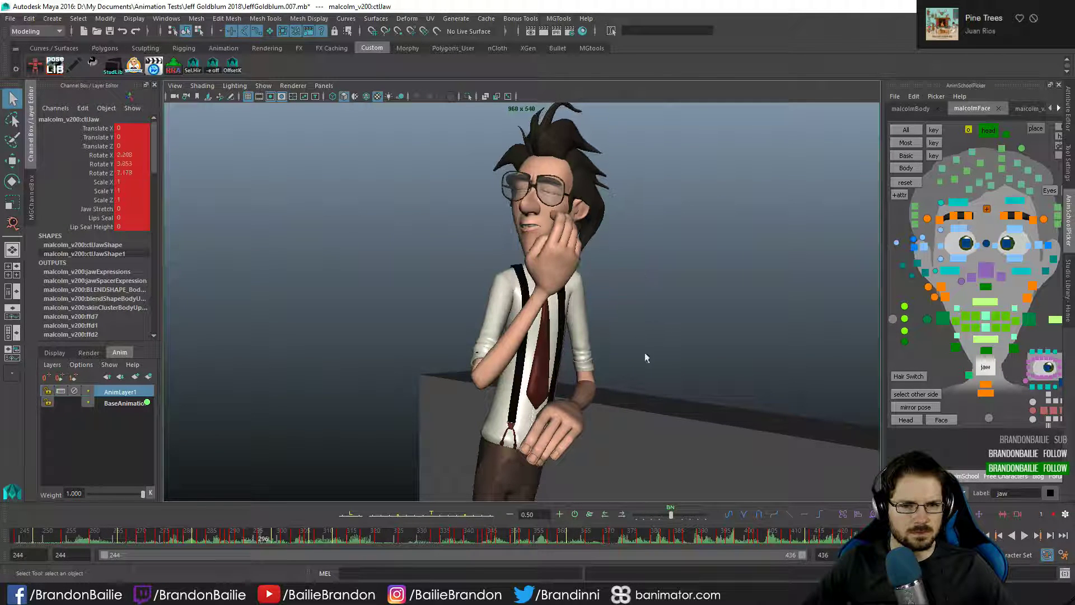
key("comma")
key("period")
key("comma")
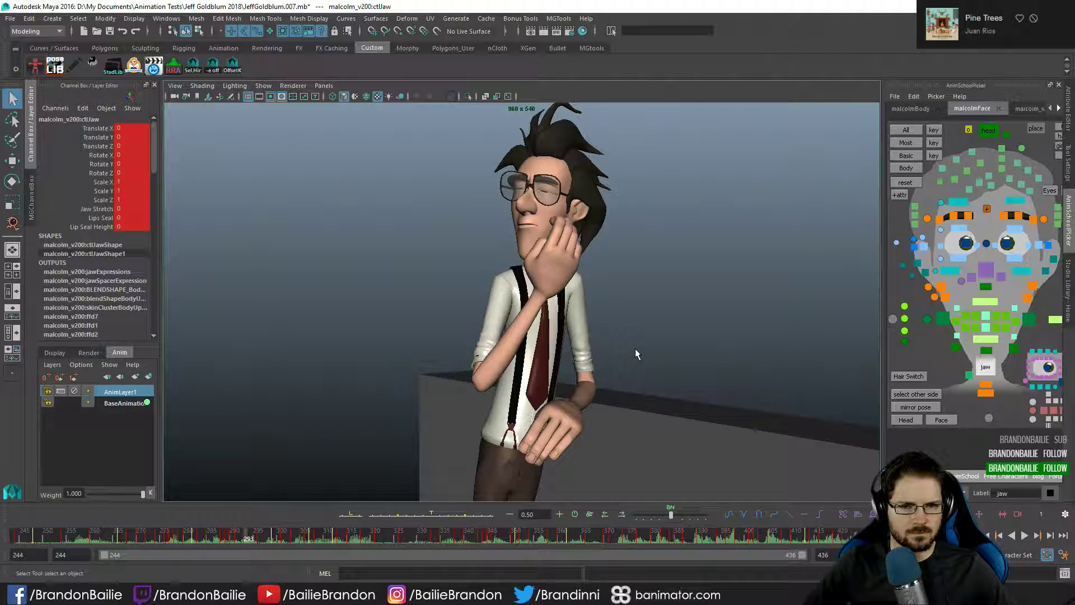
key("period")
- Select the row of tongue controls at frame 296, compare their keyed frames nearby, and activate the Rotate tool at frame 295
middle_click_drag(1028, 419, 914, 407, "alt")
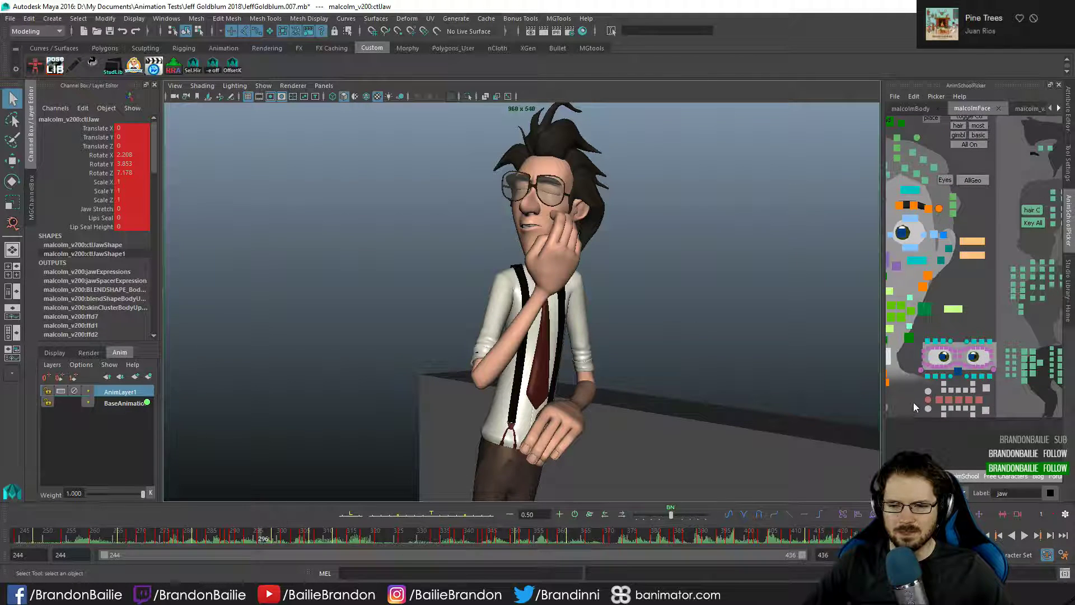
left_click(948, 401)
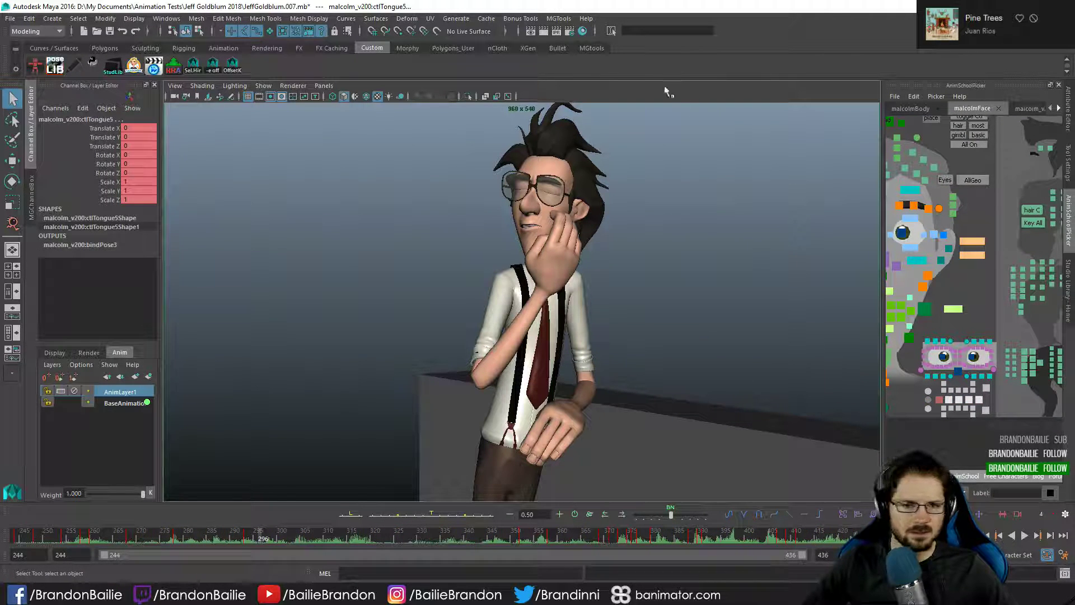
key("comma")
key("period")
key("period")
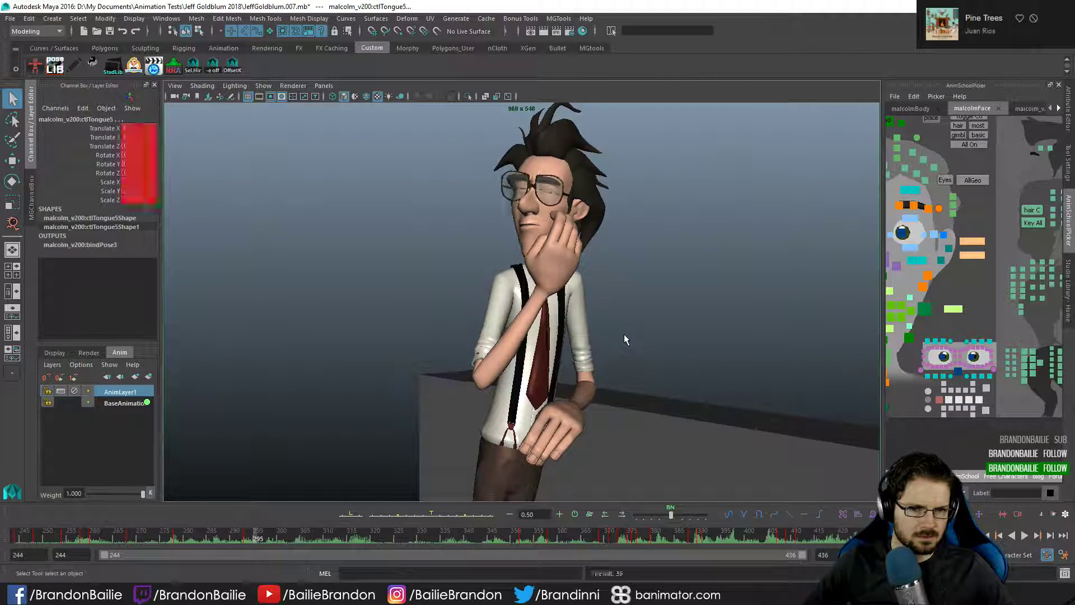
key("comma")
key("comma")
key("e")
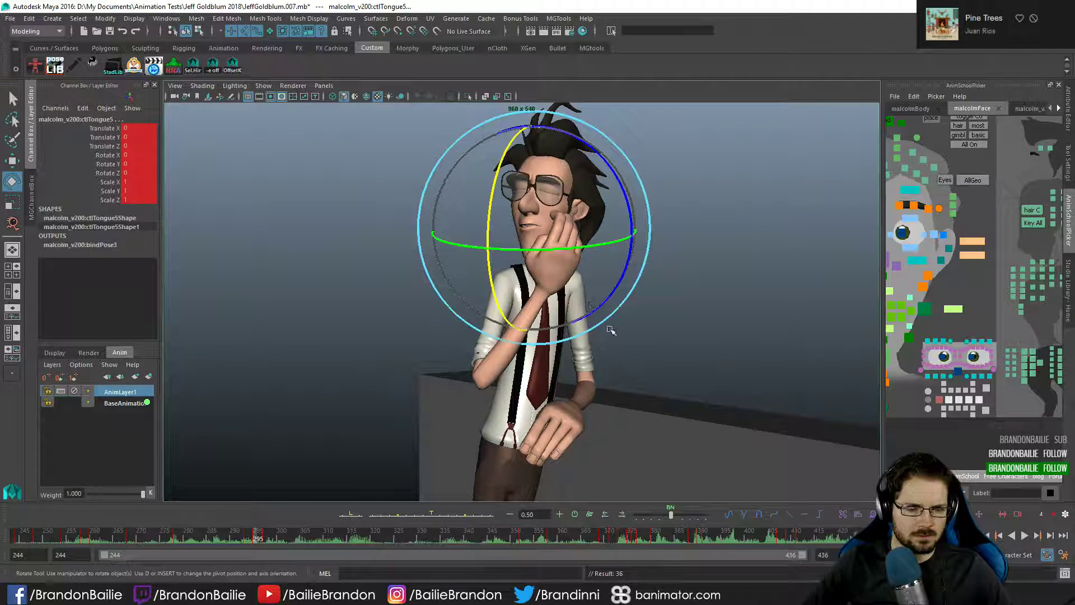
- Step through the tongue controls' keyed frames between about 268 and 295 to review their poses
key("comma")
key("comma")
key("comma")
key("q")
key("period")
key("period")
key("period")
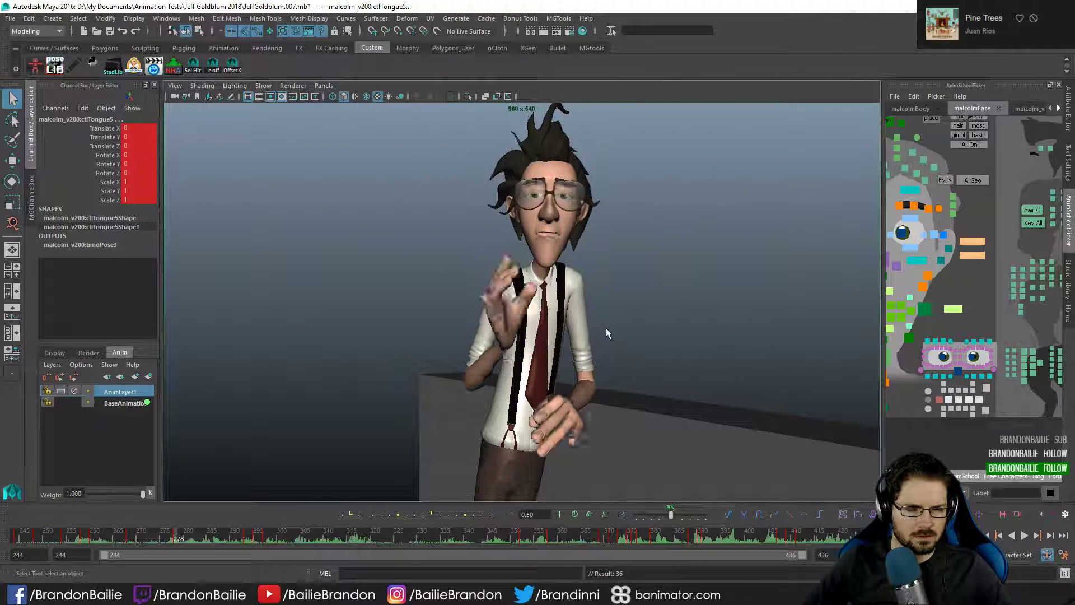
key("comma")
key("comma")
key("comma")
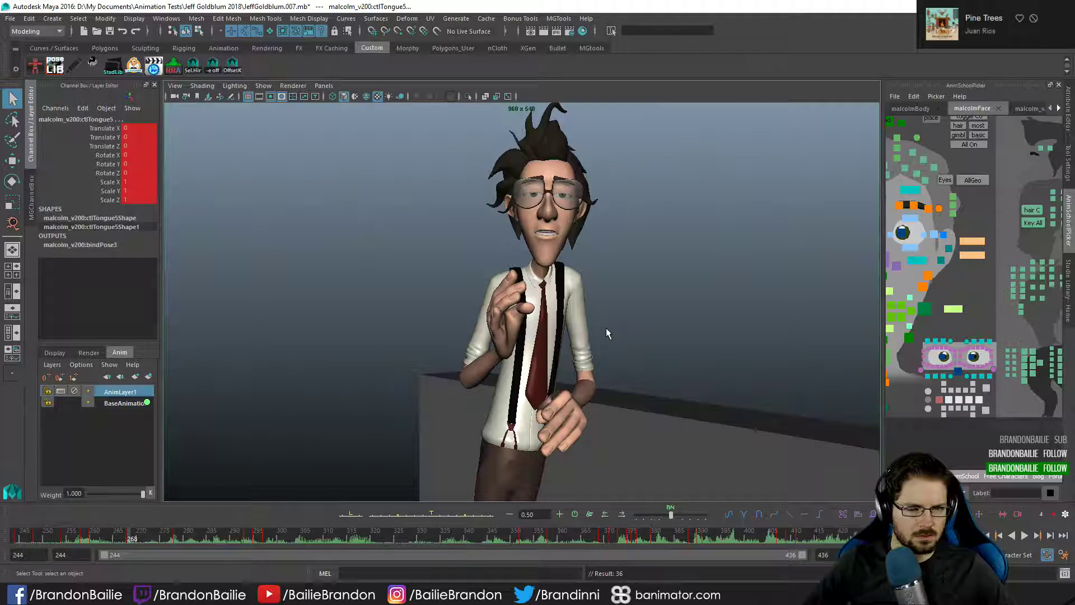
key("period")
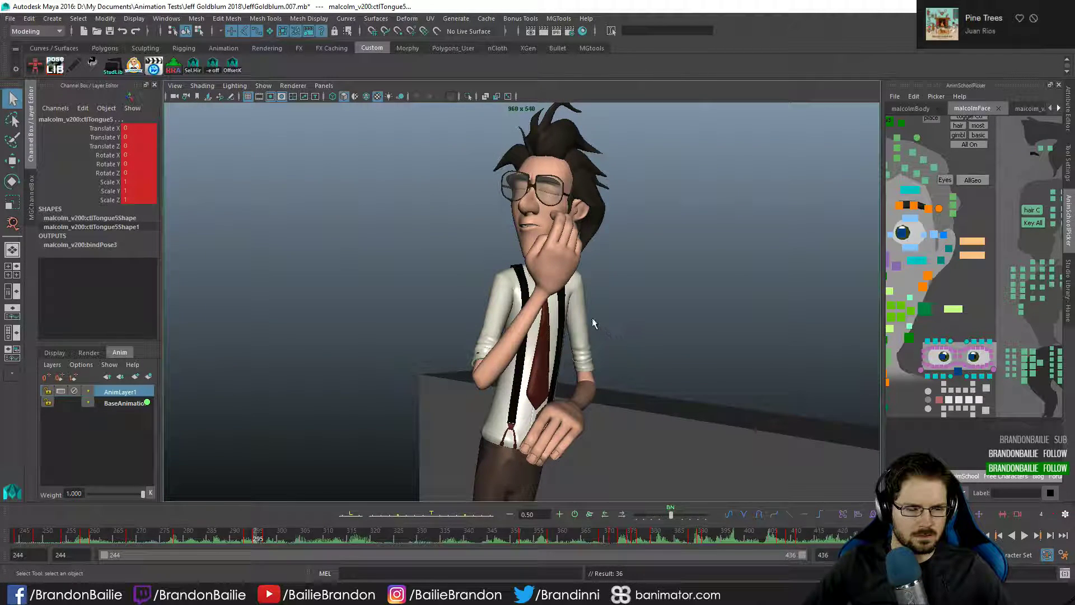
- Frame the mouth up close from the side in the perspective view at frame 295 and turn on X-ray display
key("space")
right_click_drag(592, 317, 359, 358, "alt")
left_click_drag(347, 409, 404, 368, "alt")
right_click_drag(405, 369, 613, 359, "alt")
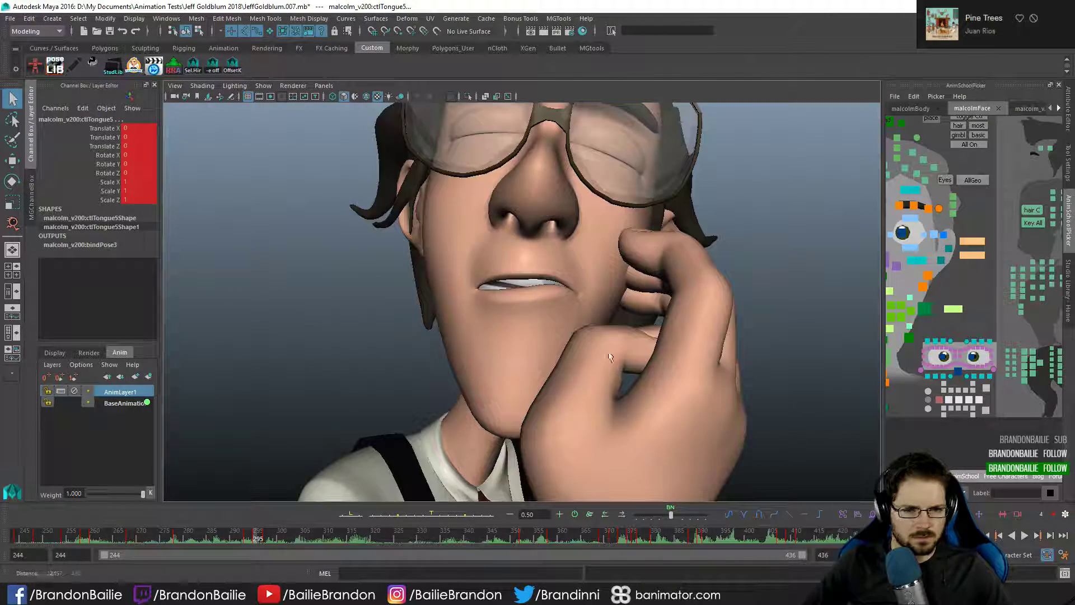
left_click_drag(613, 358, 401, 353, "alt")
key("alt+x")
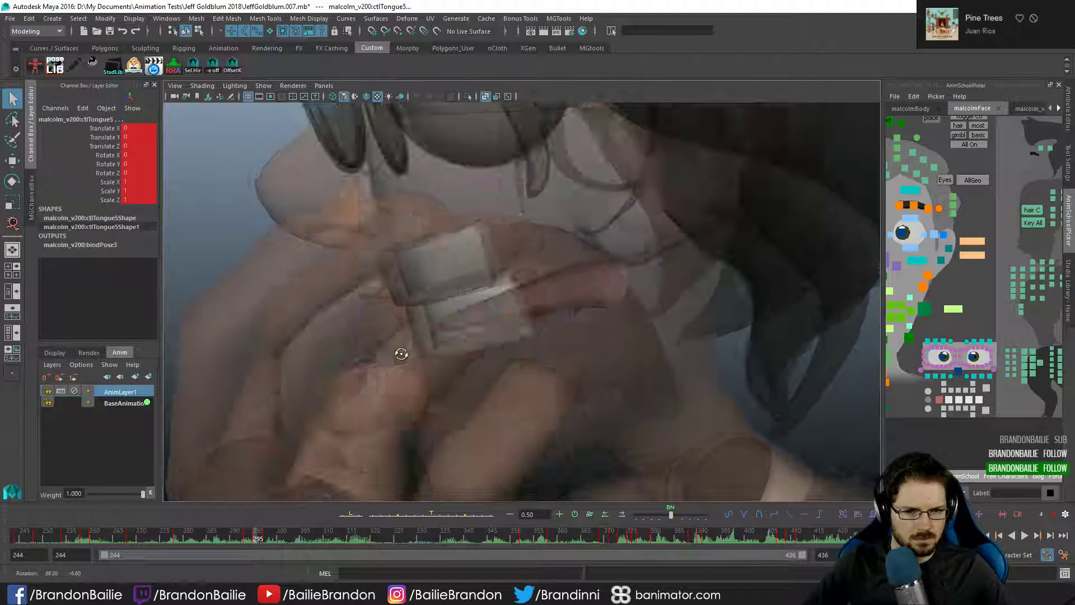
- Select the front tongue controls and bring up the rotation manipulator at the mouth
key("e")
key("q")
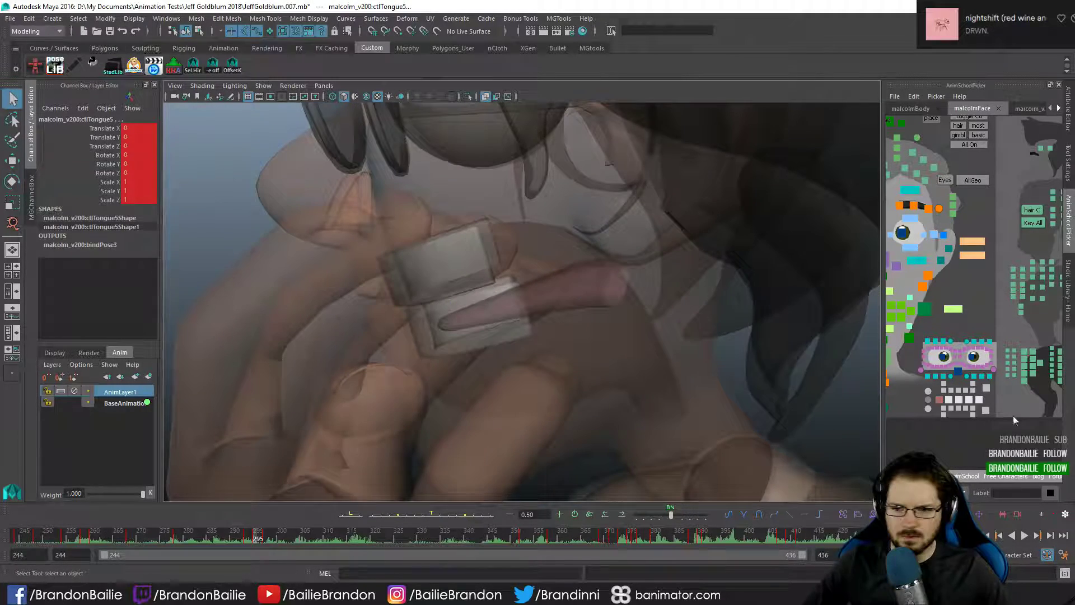
left_click(985, 400)
left_click_drag(981, 404, 981, 405)
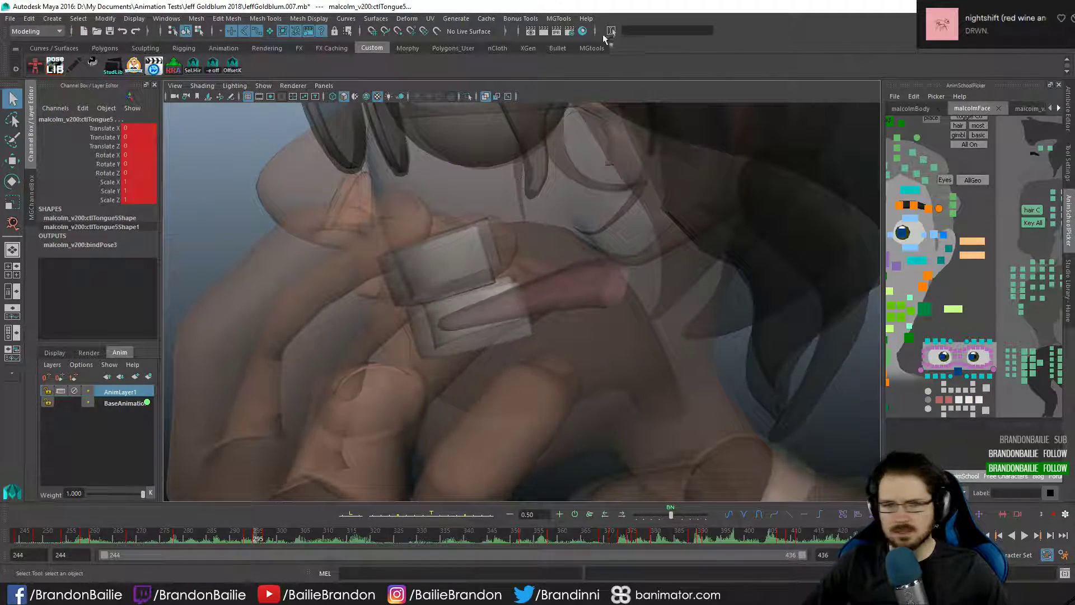
key("e")
left_click_drag(514, 211, 496, 255, "alt")
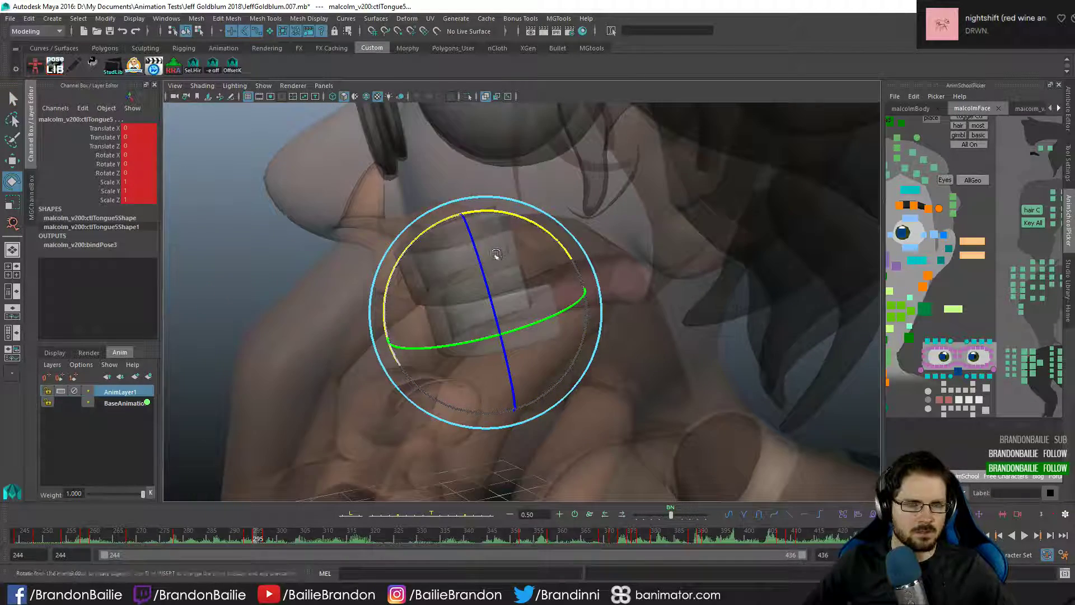
- Turn off X-ray, try the other shading options, and switch to wireframe to inspect the inside of the head
left_click(485, 96)
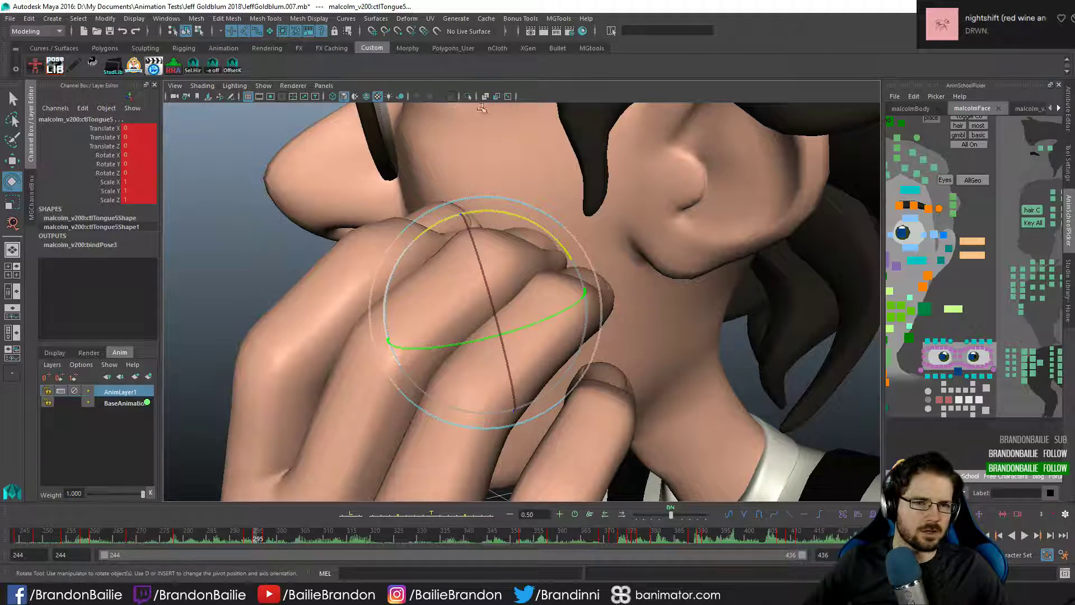
left_click(368, 97)
left_click(368, 97)
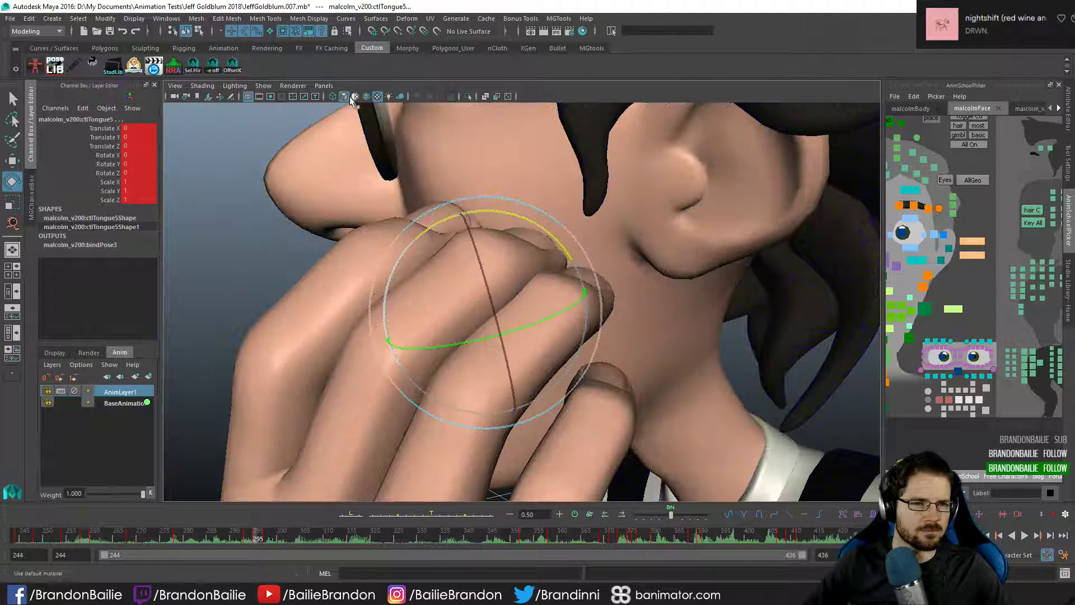
left_click(356, 98)
left_click(355, 97)
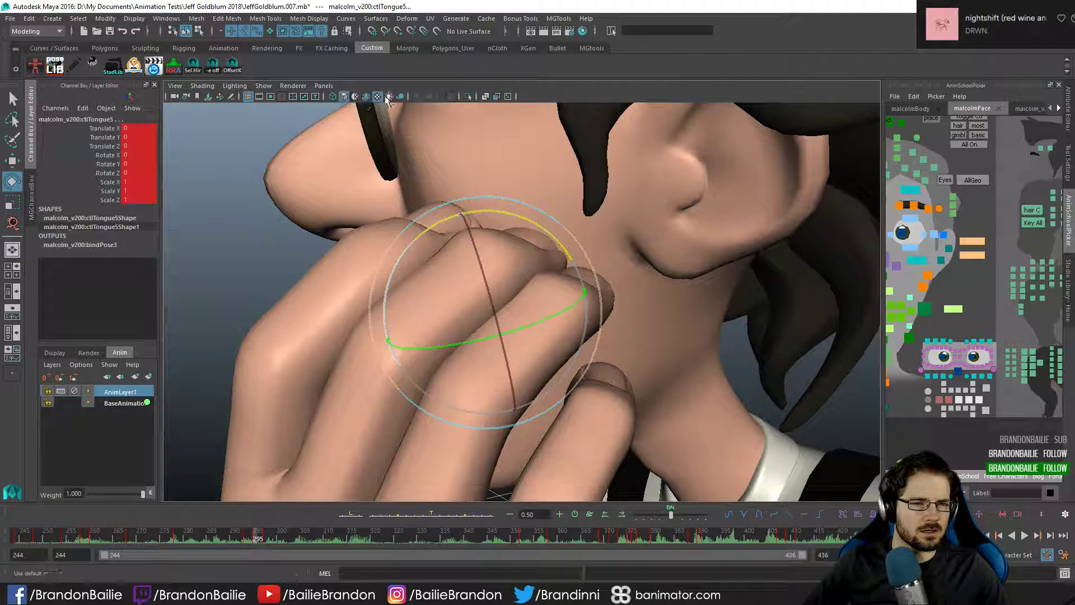
left_click(333, 96)
mouse_move(425, 269)
left_mouse_down("alt")
mouse_move(520, 281)
mouse_move(380, 299)
mouse_move(343, 247)
mouse_move(371, 287)
left_mouse_up("alt")
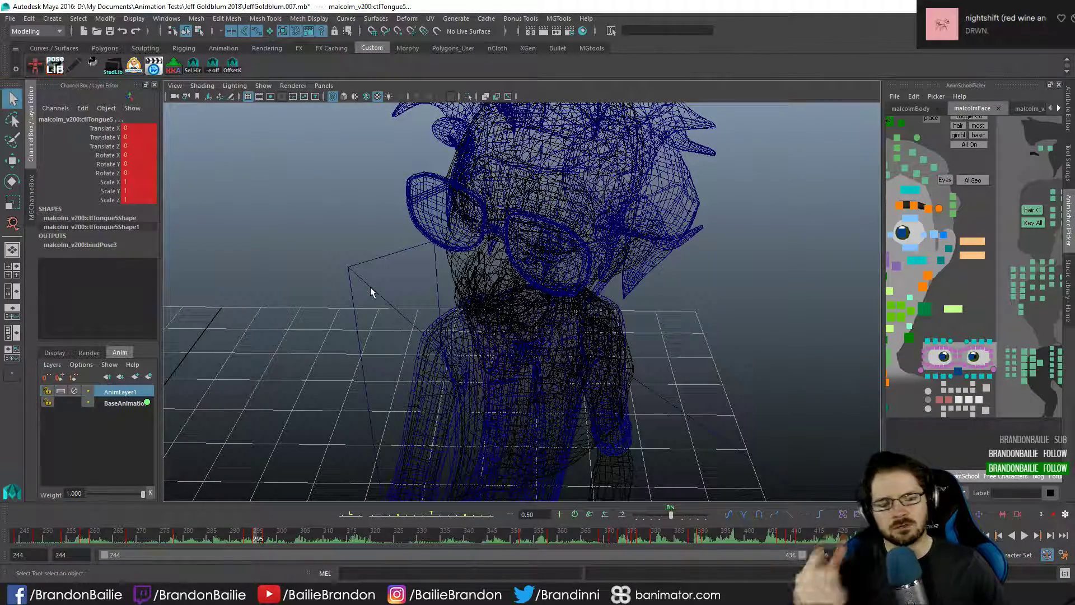
- Compare shaded and wireframe display around the head, ending in shaded display
left_click(345, 96)
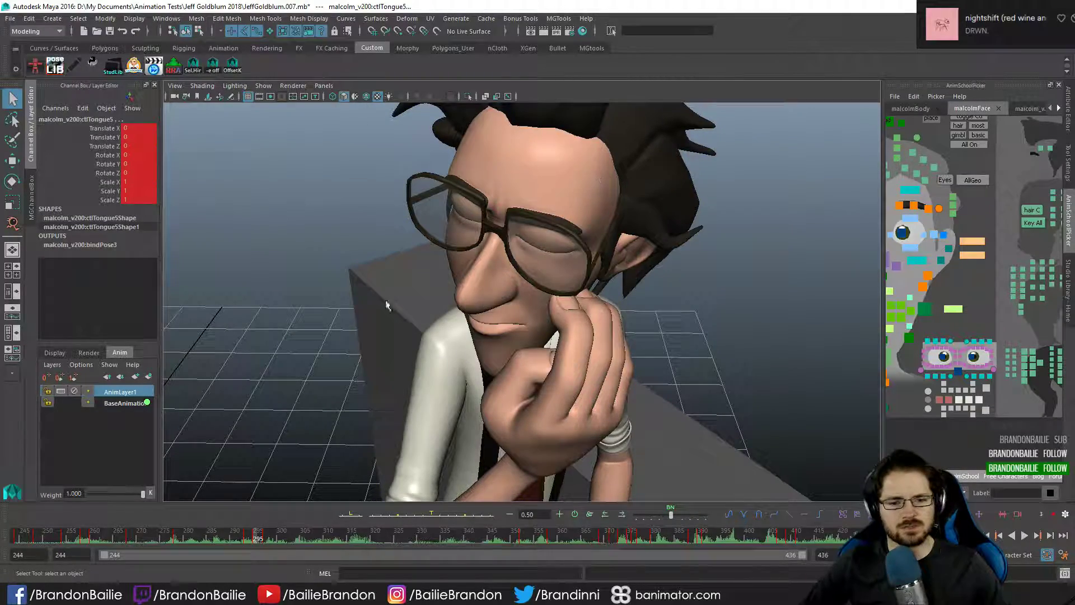
left_click(332, 96)
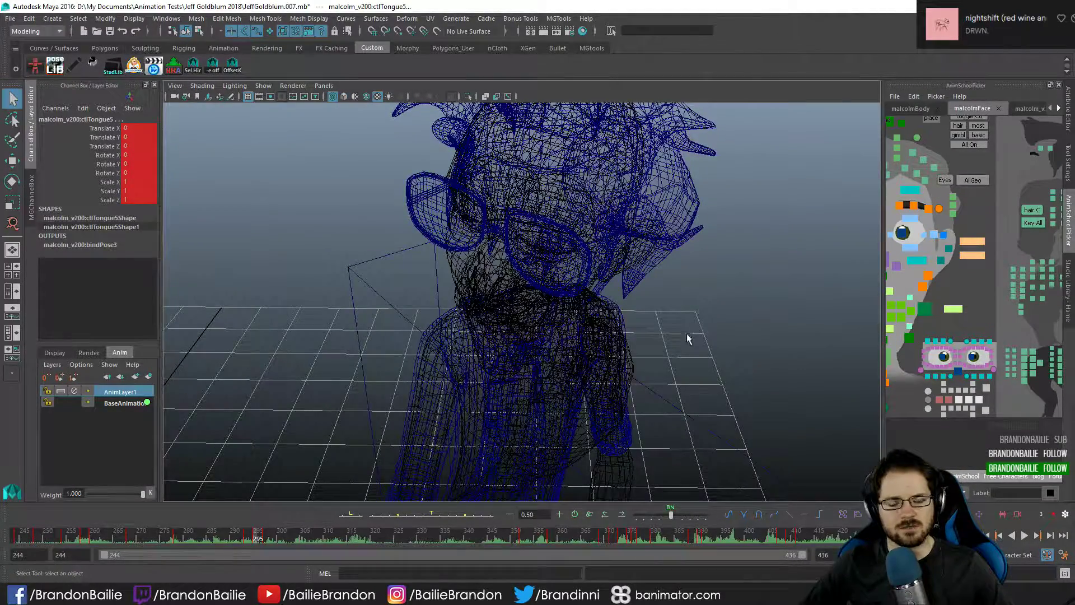
left_click_drag(689, 339, 636, 321, "alt")
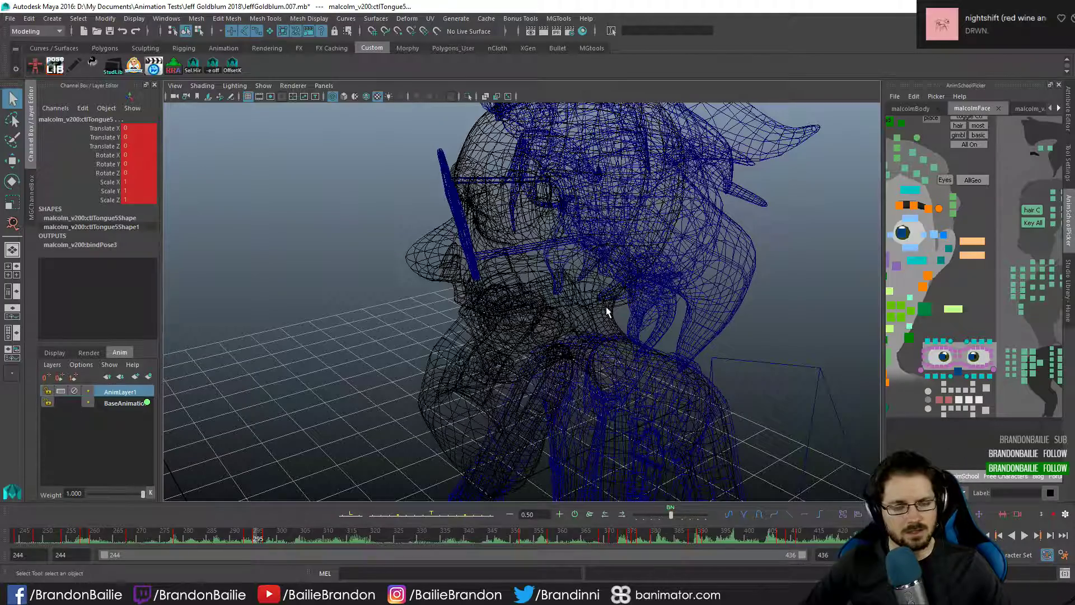
left_click_drag(407, 303, 332, 161, "alt")
left_click(344, 96)
left_click_drag(723, 302, 592, 319, "alt")
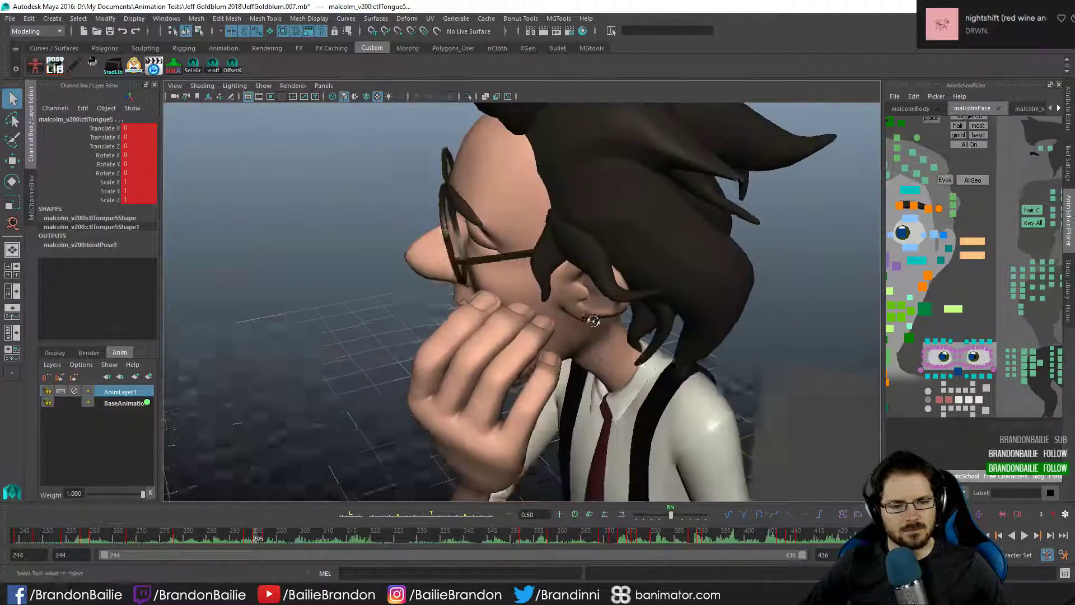
- Toggle X-ray display on and off from the side to examine the mouth interior behind the hand
left_click_drag(429, 339, 496, 386, "alt")
key("alt+x")
key("alt+x")
key("alt+x")
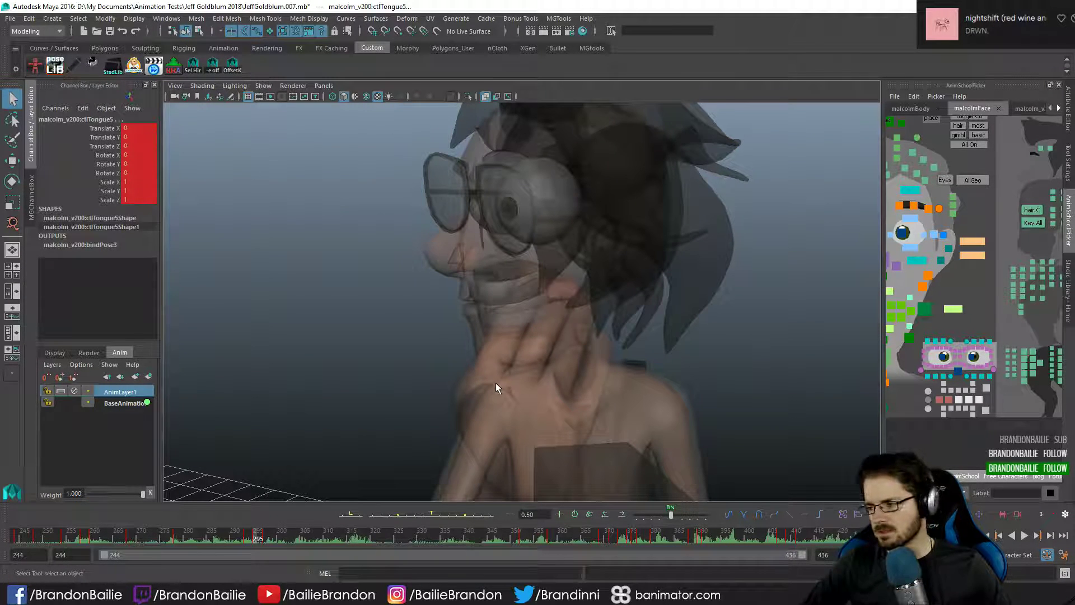
key("alt+x")
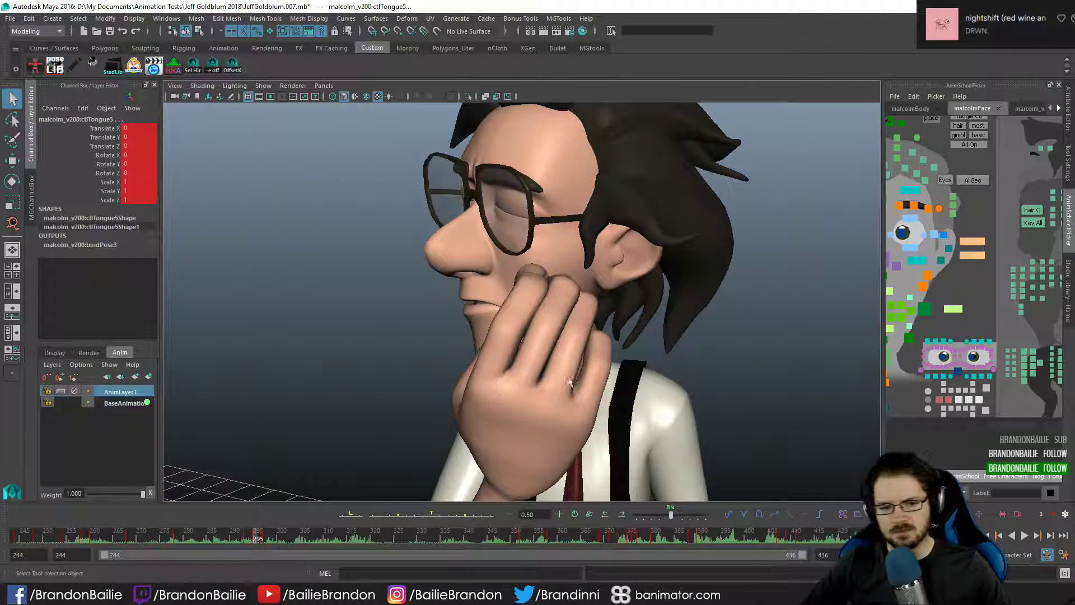
- Examine the mouth area behind the hand up close with the rig control curves displayed
left_click_drag(567, 378, 507, 386, "alt")
key("w")
right_click_drag(487, 371, 532, 371, "alt")
left_click_drag(532, 372, 554, 384, "alt")
right_click_drag(452, 384, 501, 385, "alt")
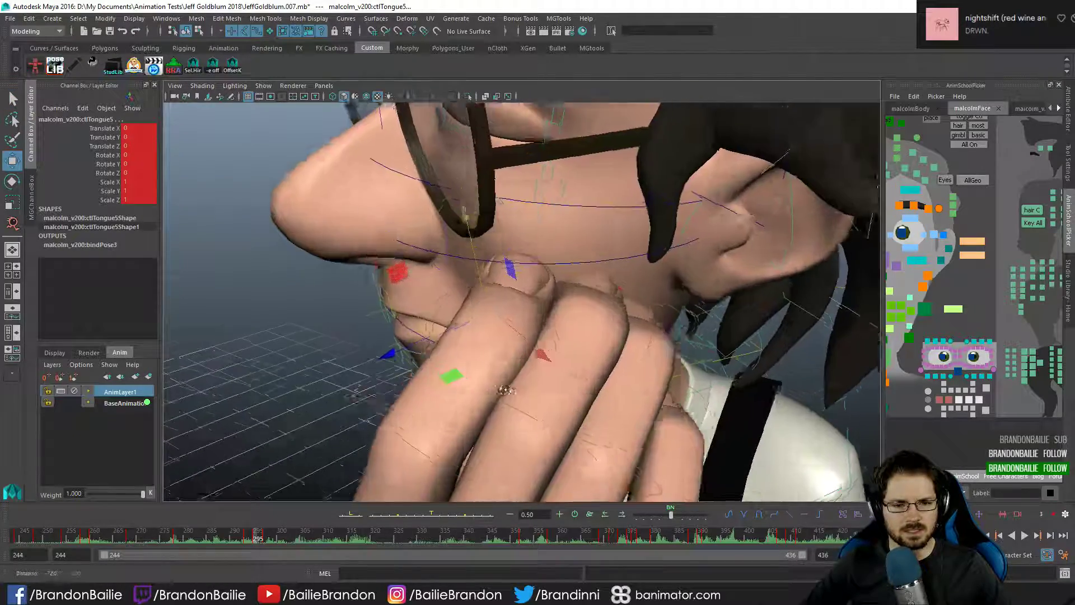
left_click_drag(502, 384, 576, 258, "alt")
key("q")
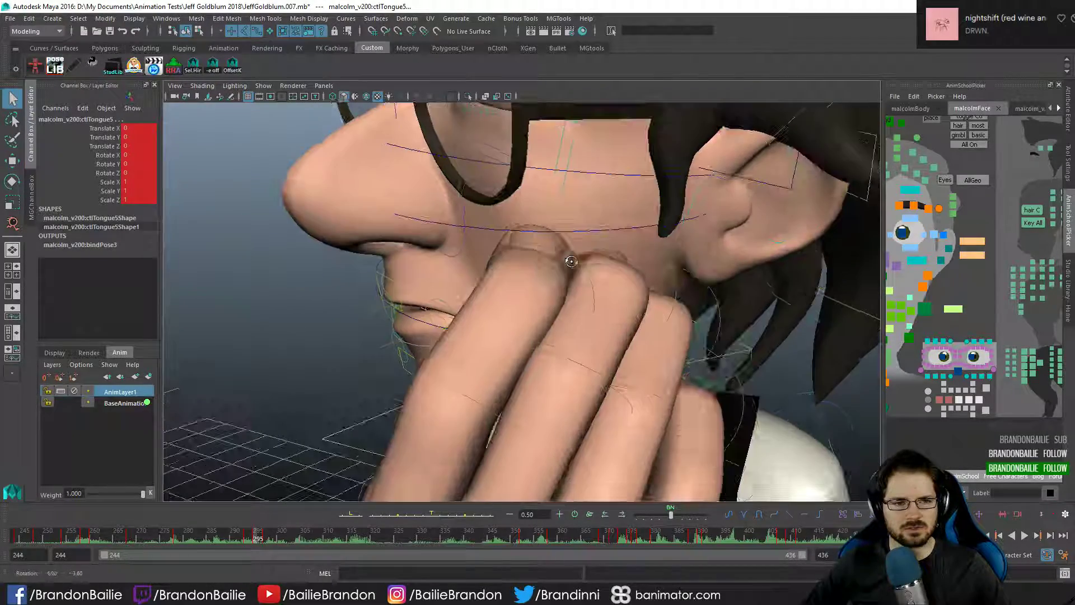
- Inspect the tongue controls inside the head in wireframe, clear the selection, and return to shaded display
left_click(332, 96)
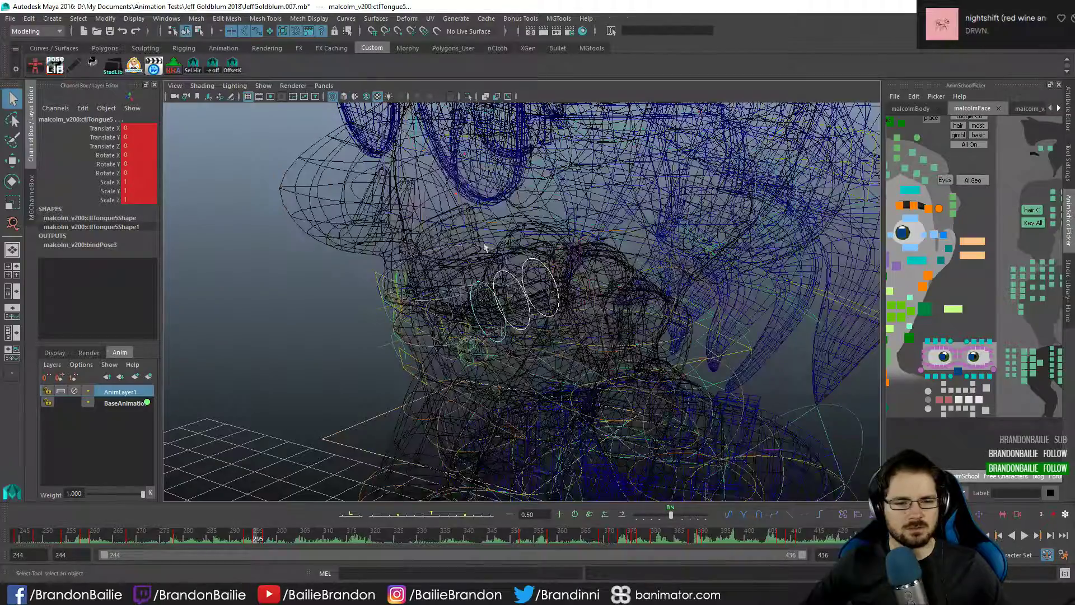
left_click_drag(719, 330, 842, 244, "alt")
left_click(842, 245)
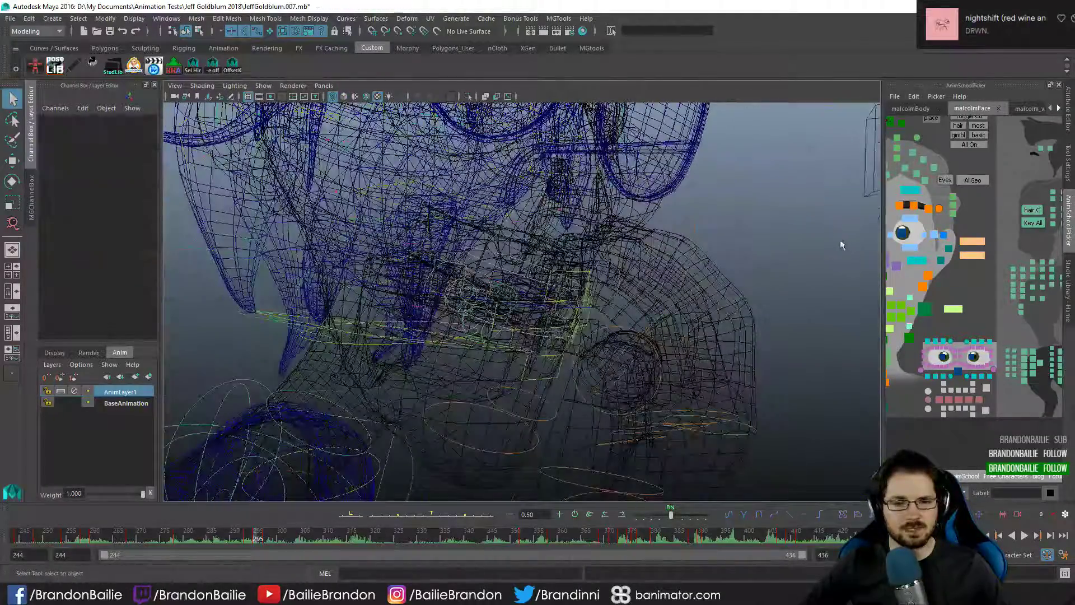
left_click_drag(656, 494, 518, 383, "alt")
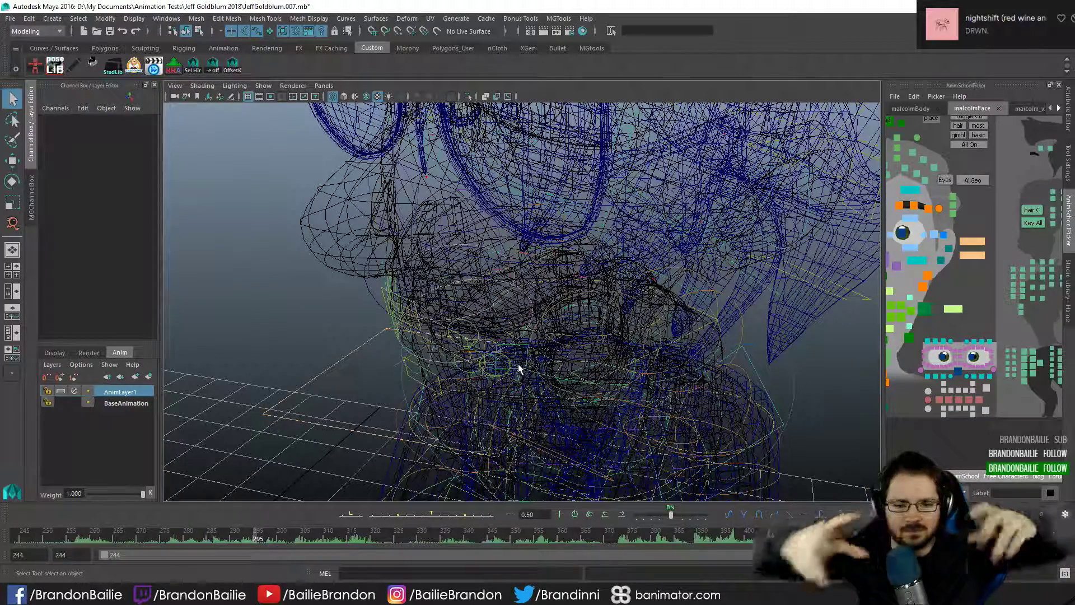
left_click(344, 96)
left_click_drag(432, 341, 464, 333, "alt")
left_click(633, 274)
left_click_drag(634, 274, 559, 342, "alt")
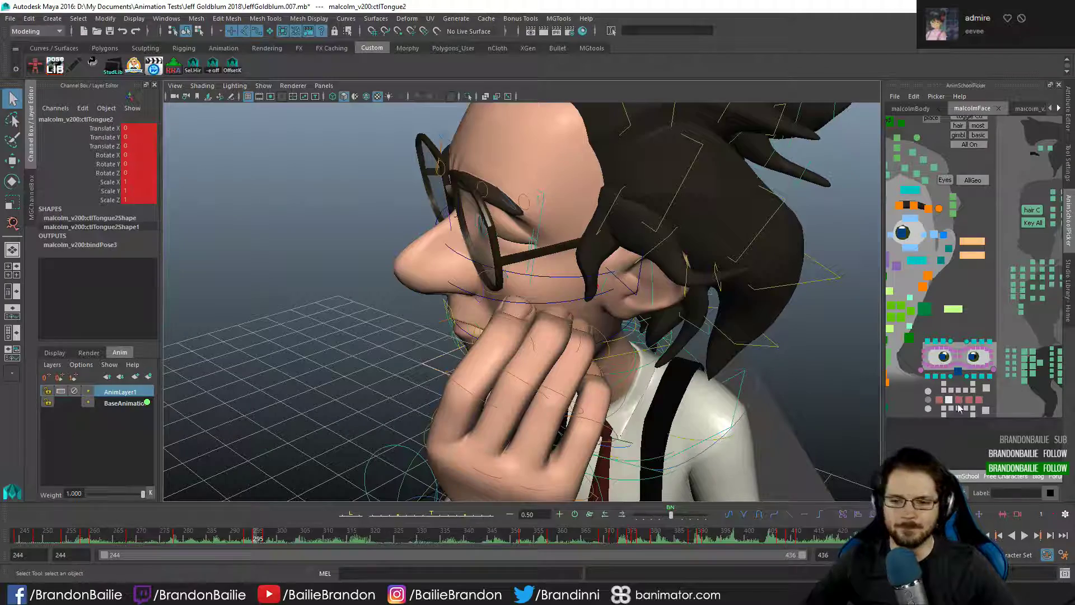
- With the front tongue controls selected, hide the rig curves and rotate the tongue to X -6.85, Y 4.027, Z 0.552 at frame 295
key("alt+x")
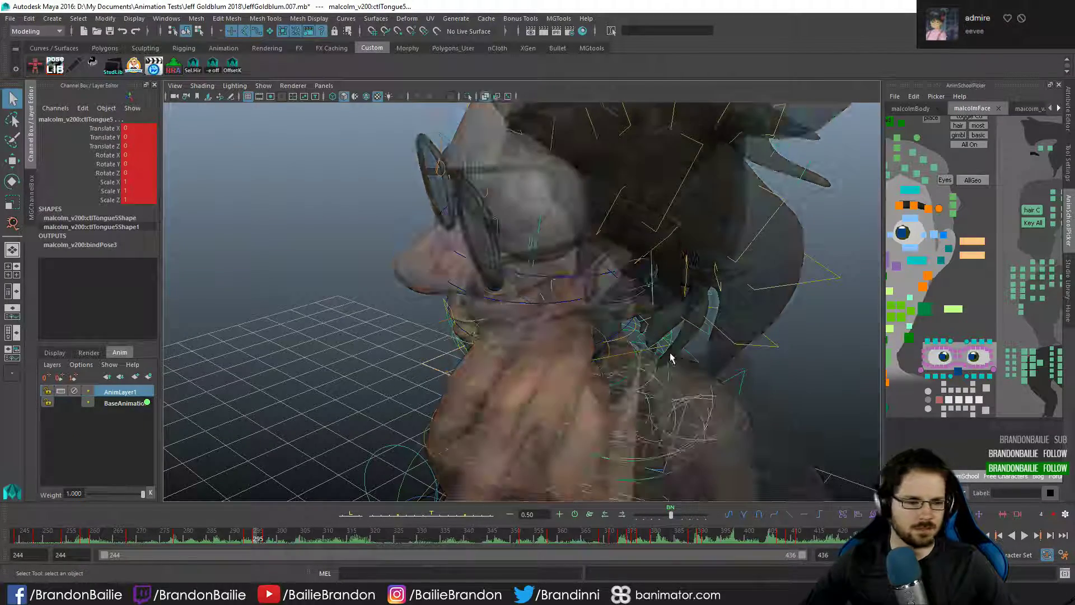
scroll(490, 236, "up", 4)
left_click_drag(490, 235, 506, 243, "alt")
key("alt+x")
key("alt+x")
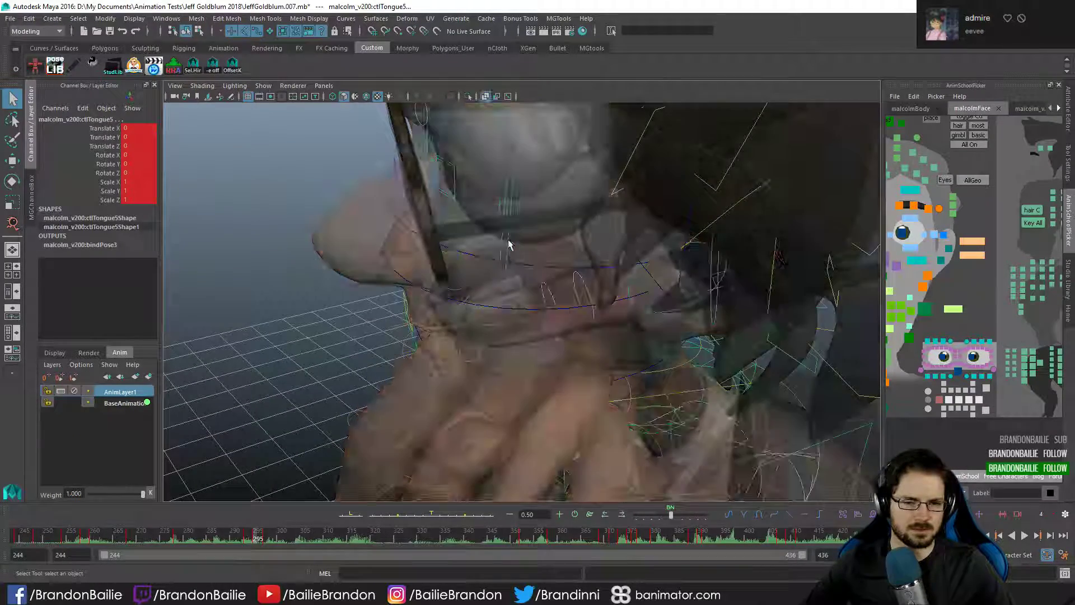
key("alt+1")
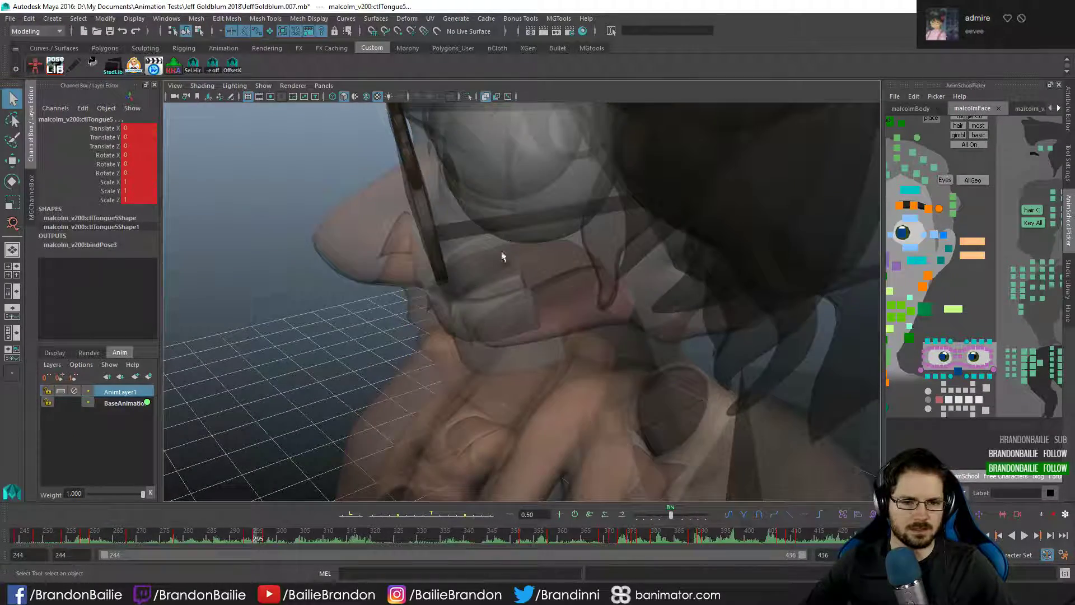
right_click_drag(502, 254, 571, 264, "alt")
mouse_move(571, 264)
left_mouse_down("alt")
mouse_move(471, 257)
mouse_move(516, 252)
mouse_move(538, 275)
mouse_move(605, 284)
mouse_move(481, 303)
left_mouse_up("alt")
key("e")
key("alt+a")
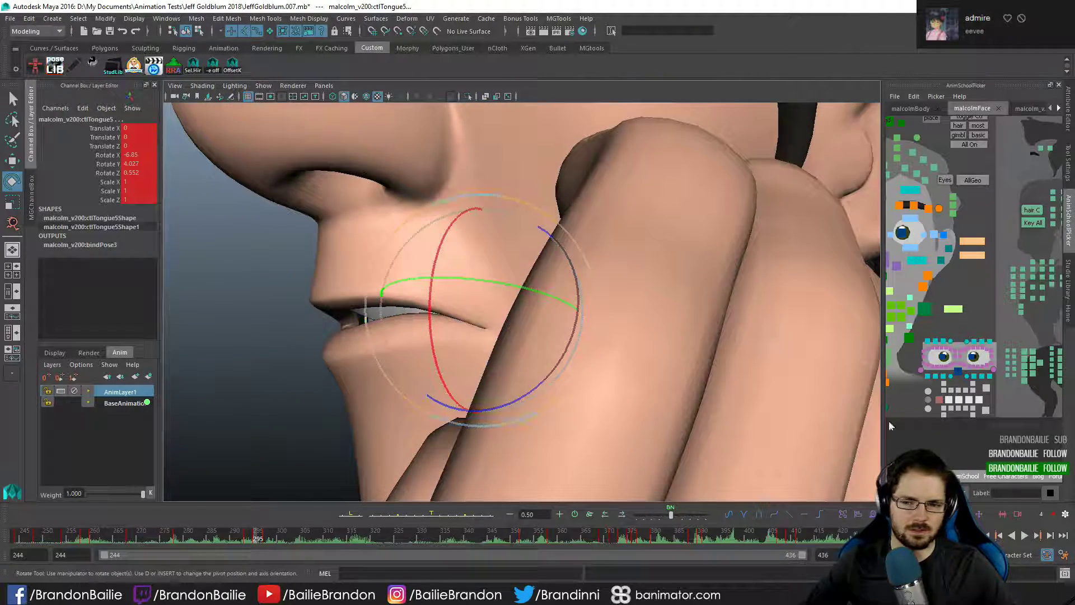
- Move the base tongue control to Translate Z 0.07, rotate it to X -2.214, Y -6.625, Z 2.079, and key it at frame 295
left_click(940, 401)
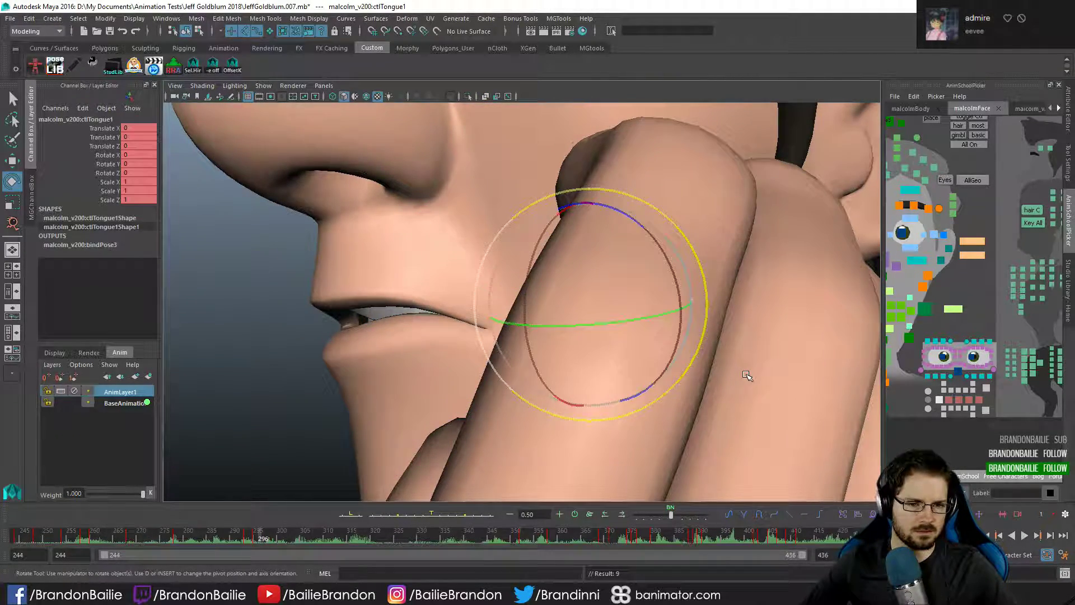
left_click_drag(746, 374, 653, 340, "alt")
key("w")
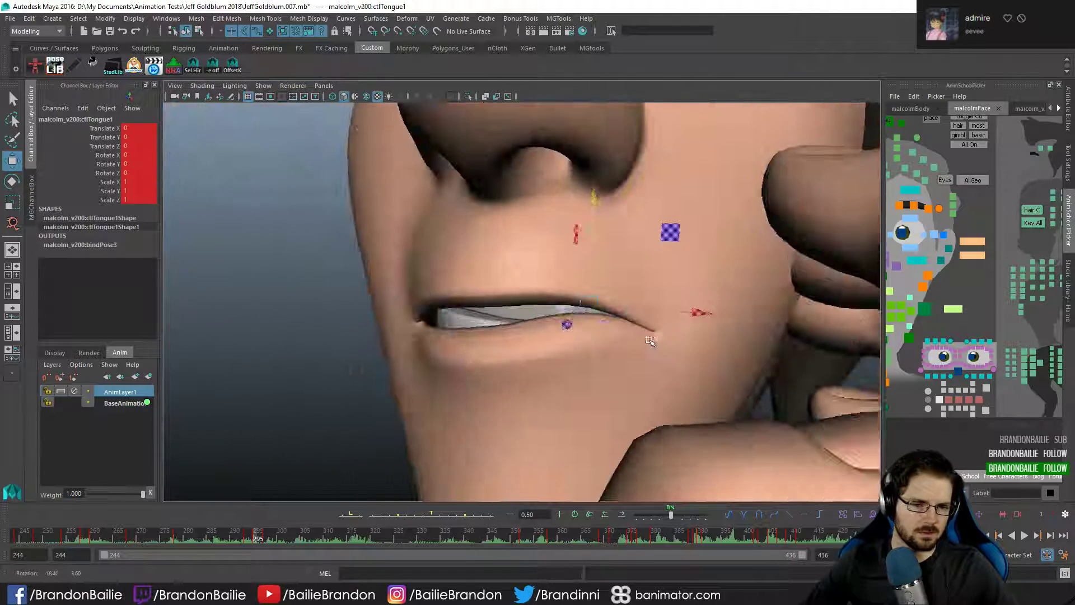
mouse_move(566, 322)
left_mouse_down()
mouse_move(556, 332)
mouse_move(547, 317)
left_mouse_up()
key("e")
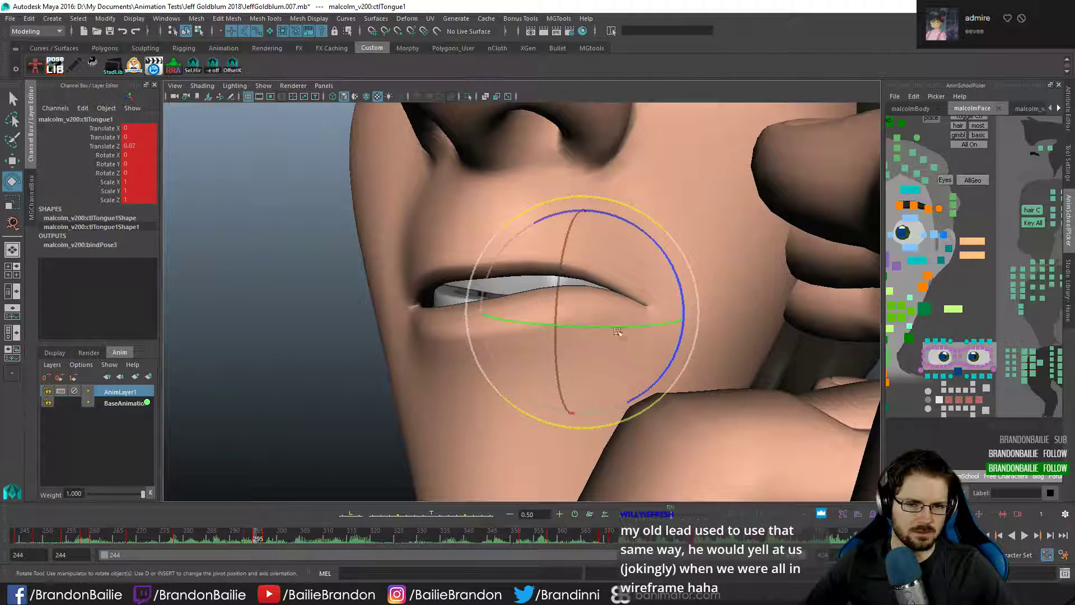
left_click_drag(615, 318, 599, 308)
key("s")
- Return to the shot camera and step back and forth through the frames around 295 to check the mouth movement
key("space")
key("q")
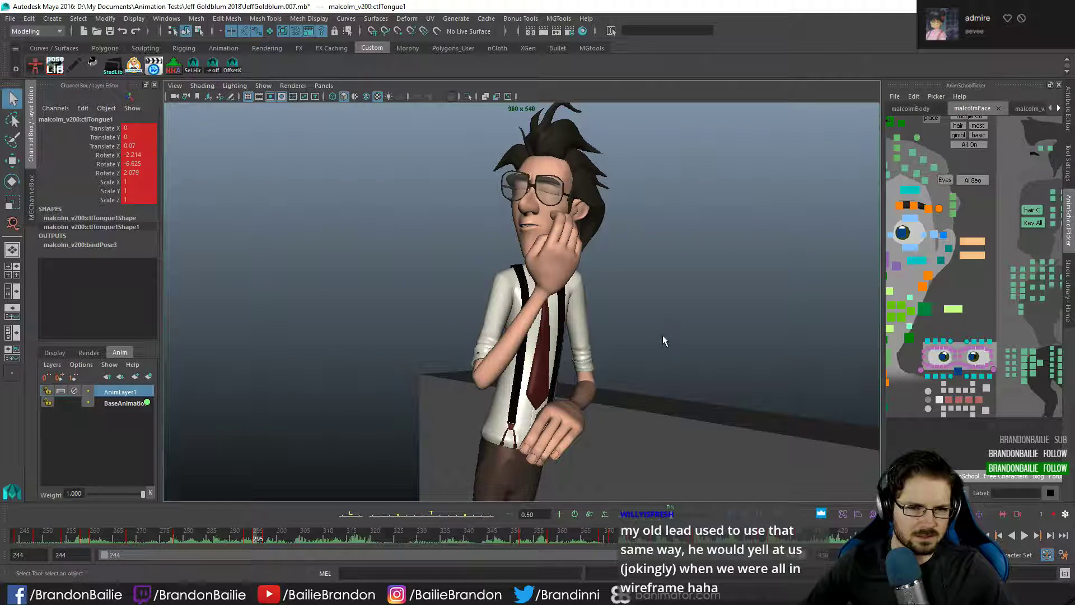
key("alt+comma")
key("alt+comma")
key("alt+comma")
key("alt+period")
key("alt+period")
key("alt+period")
key("alt+period")
key("alt+period")
key("alt+period")
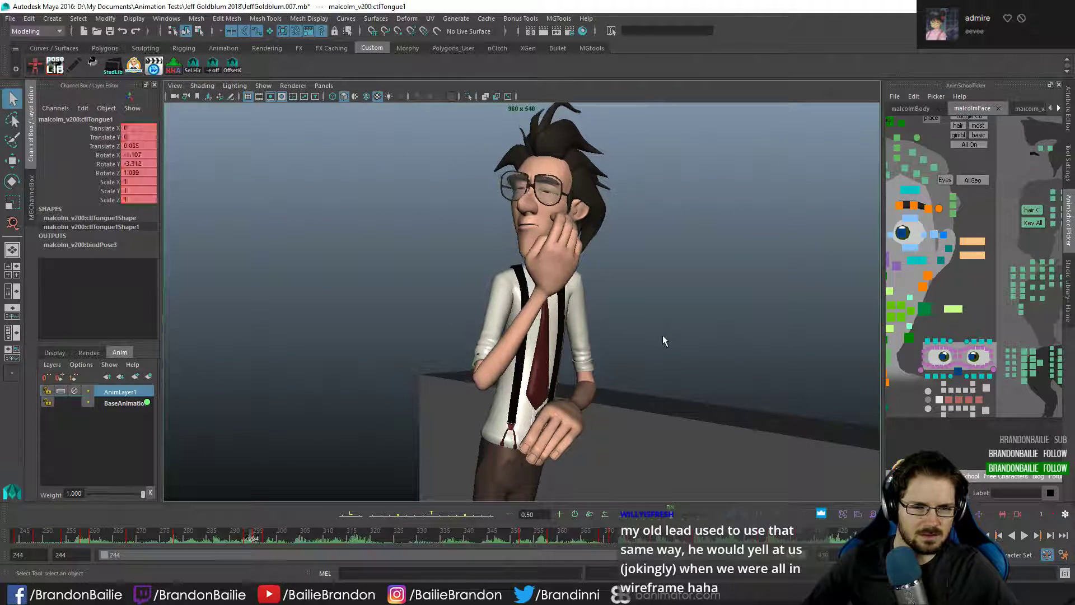
key("alt+comma")
key("alt+comma")
key("alt+comma")
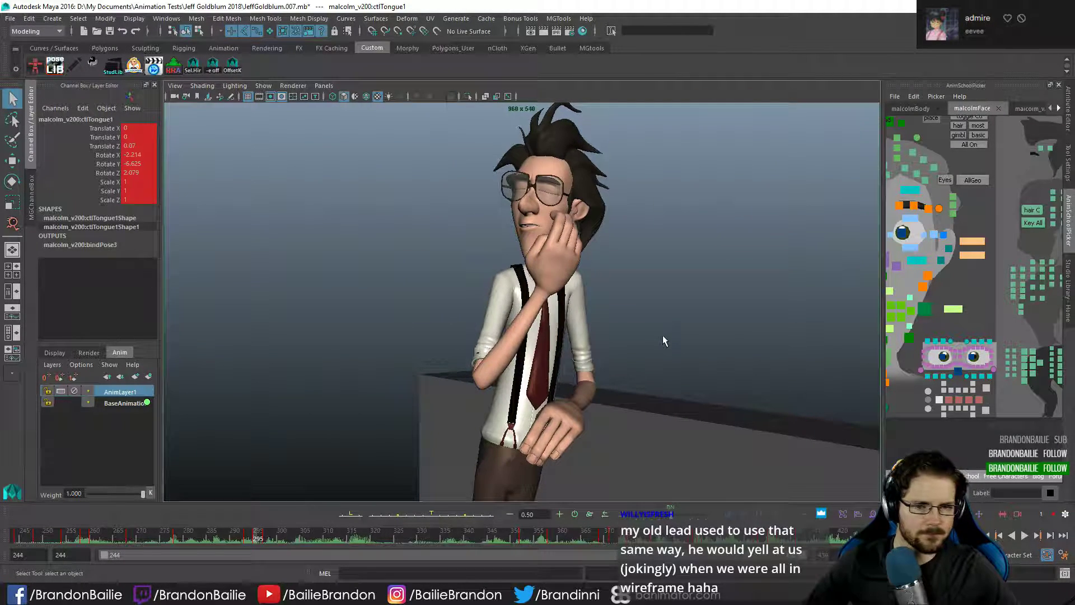
key("alt+period")
key("alt+period")
key("alt+comma")
key("alt+comma")
key("alt+period")
key("alt+period")
key("alt+period")
key("alt+comma")
key("alt+comma")
key("alt+comma")
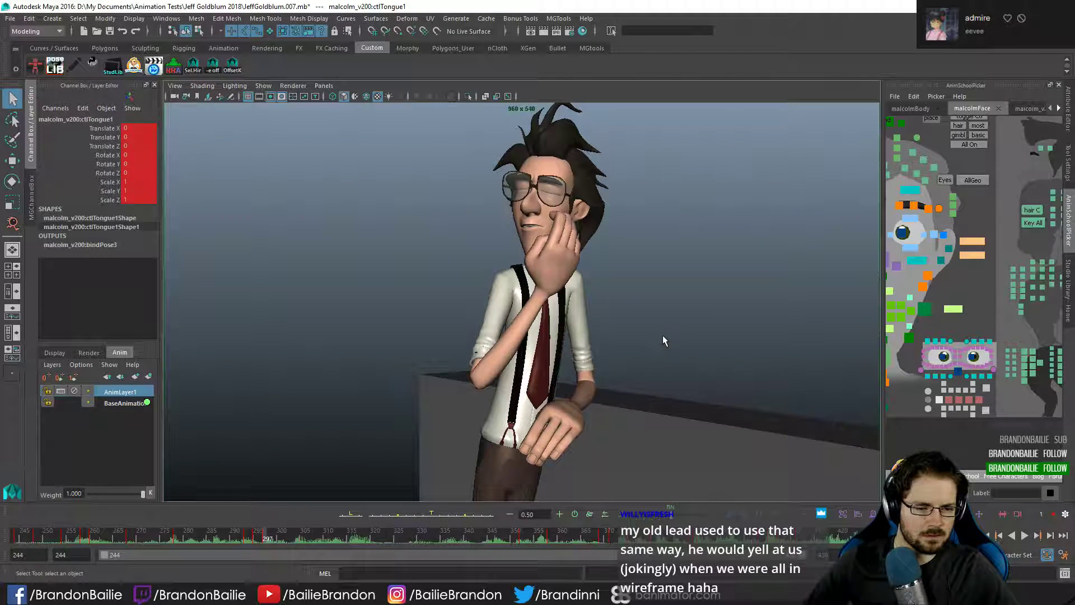
- Select the jaw control and open the jaw to Rotate X 3.17 at frame 296
key("backslash")
left_click_drag(493, 336, 551, 336)
middle_click_drag(546, 216, 480, 463)
left_click_drag(480, 464, 577, 453)
middle_click_drag(479, 430, 560, 343)
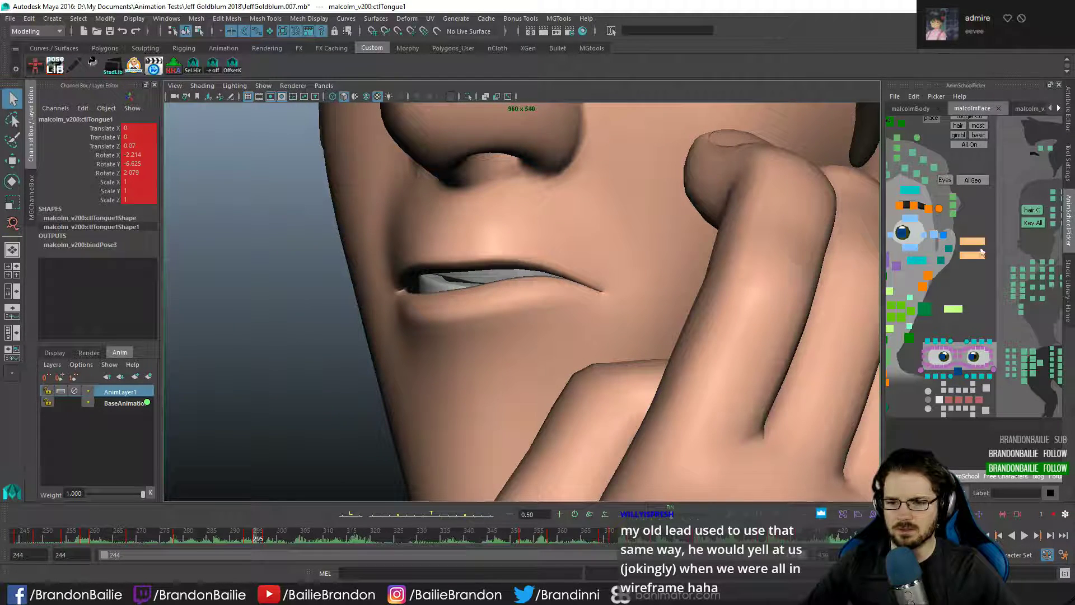
scroll(955, 288, "down", 3)
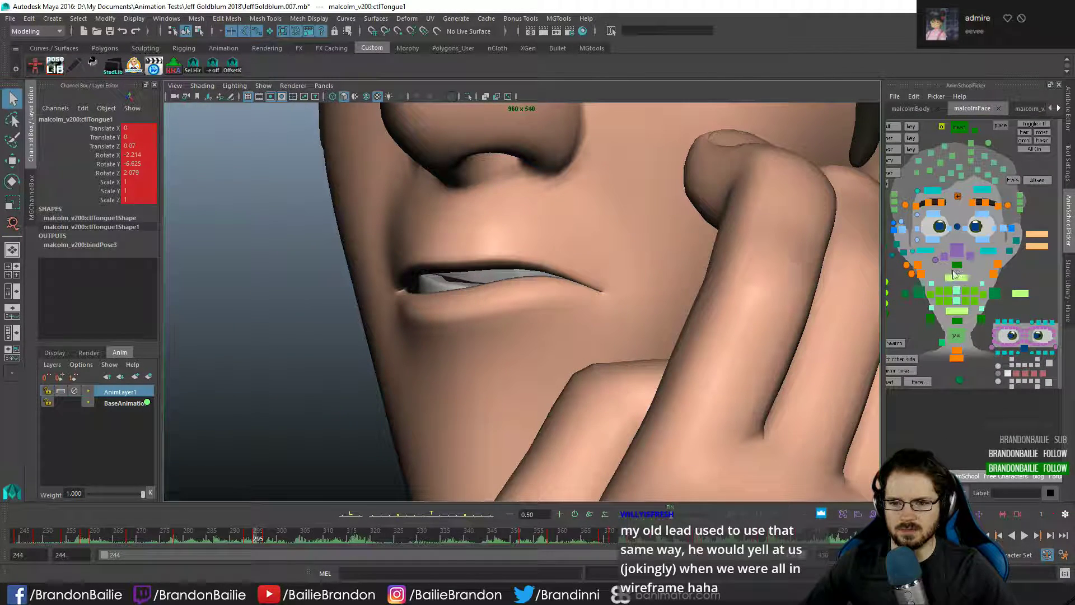
left_click(970, 335)
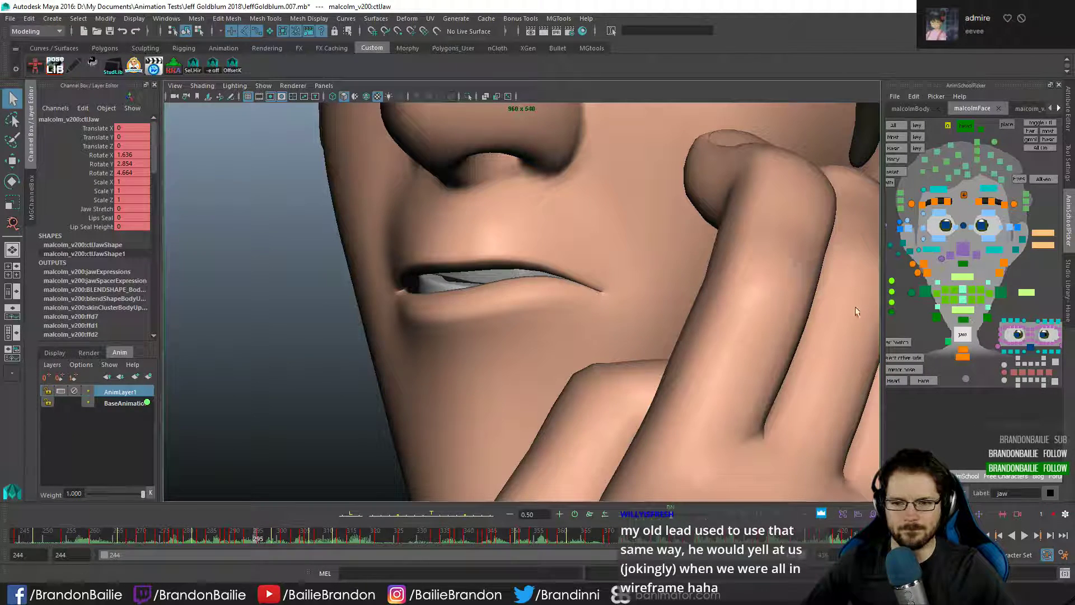
key("e")
key("comma")
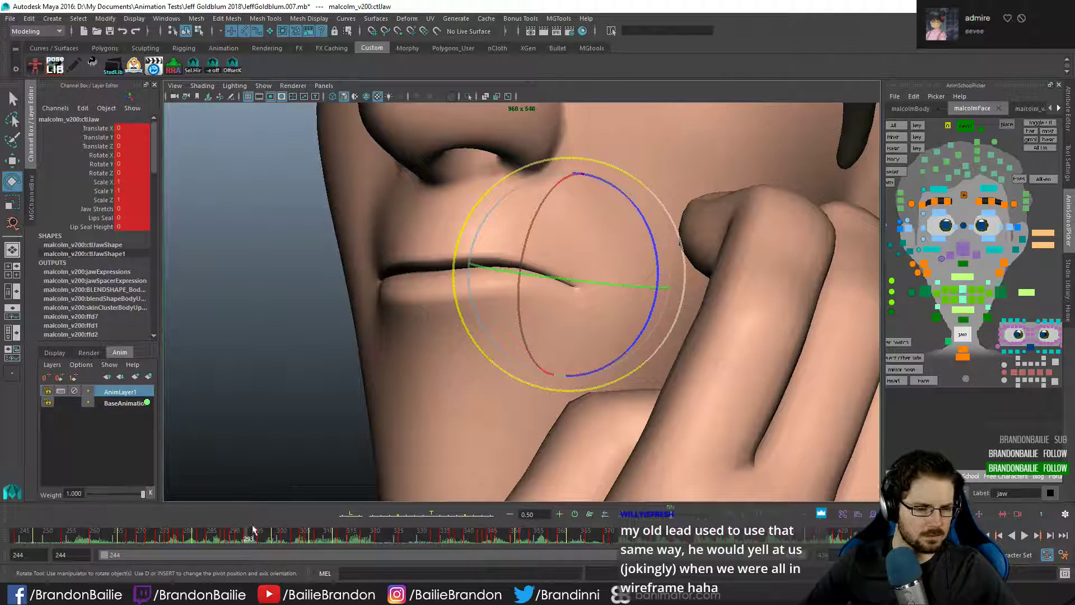
mouse_move(251, 539)
left_mouse_down()
mouse_move(282, 538)
mouse_move(269, 550)
left_mouse_up()
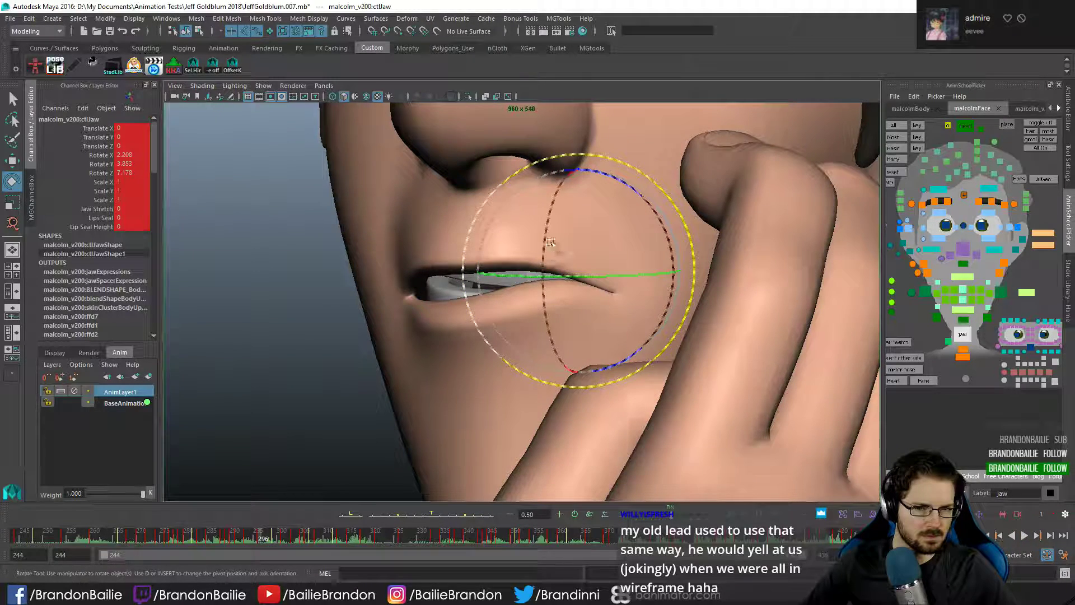
left_click_drag(547, 245, 548, 252)
key("q")
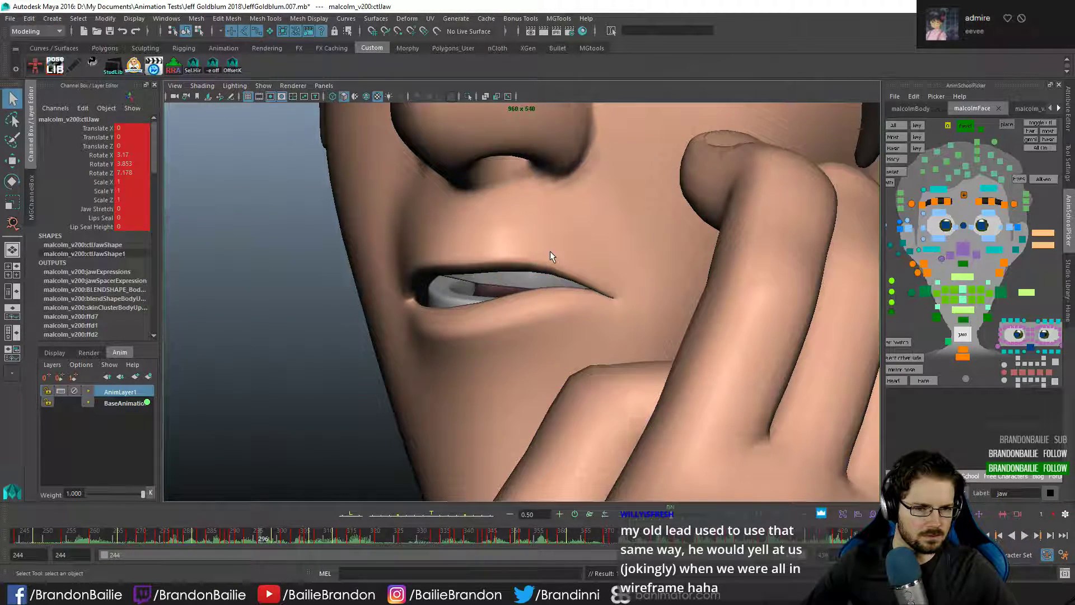
- Step through the frames around 296 to compare the jaw opening with the neighbouring poses
key("alt+comma")
key("alt+comma")
key("alt+comma")
key("alt+period")
key("shift+z")
key("shift+z")
key("shift+z")
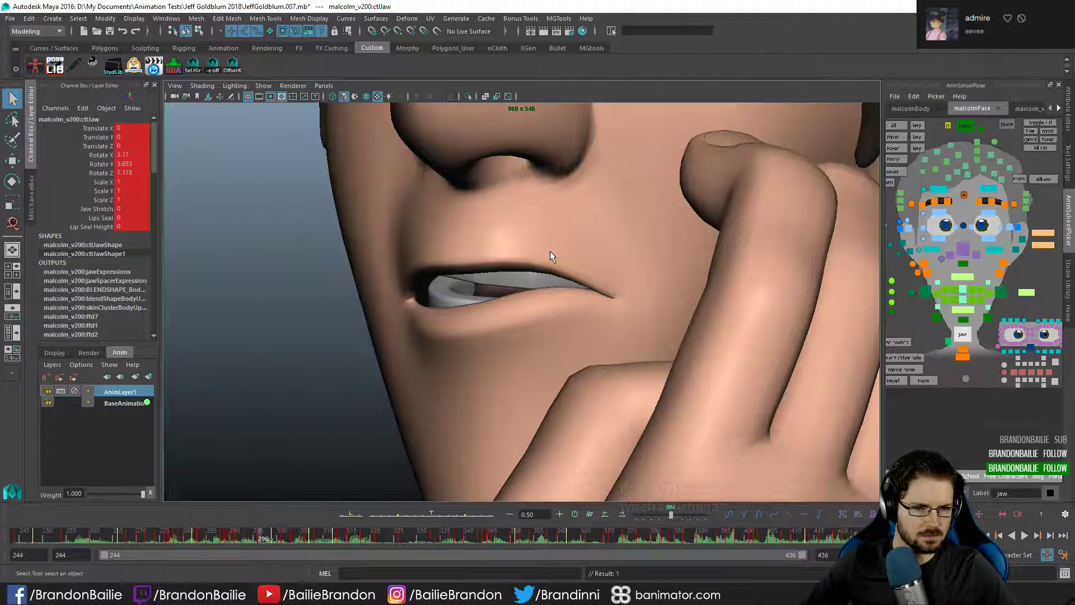
key("alt+comma")
key("alt+period")
key("alt+period")
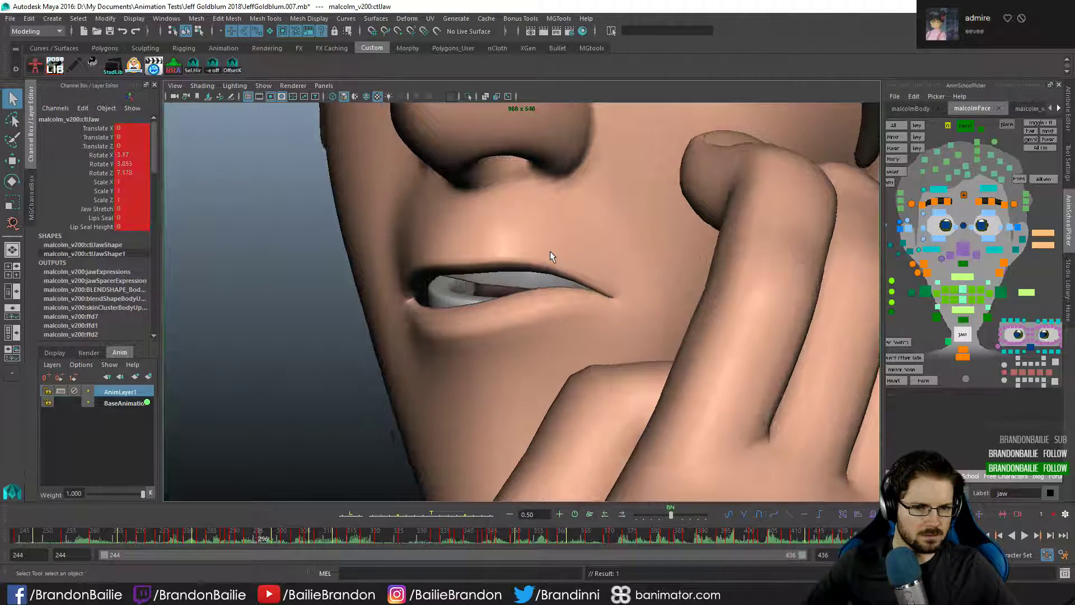
- Select the tongue controls and step through frames 295 to 301 to examine the tongue inside the mouth
left_click(1005, 374)
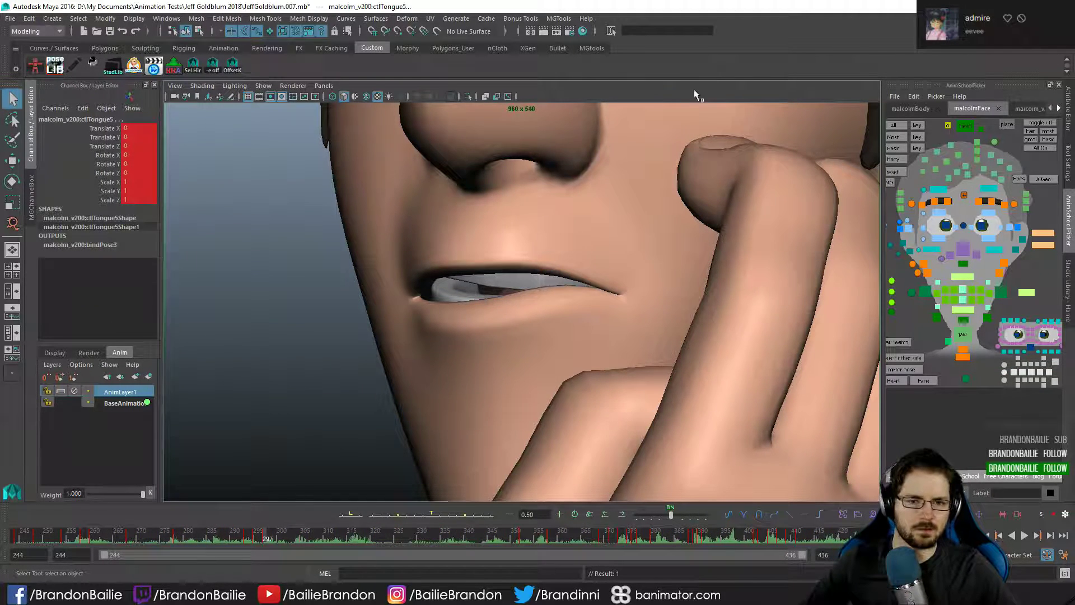
key("alt+comma")
key("alt+comma")
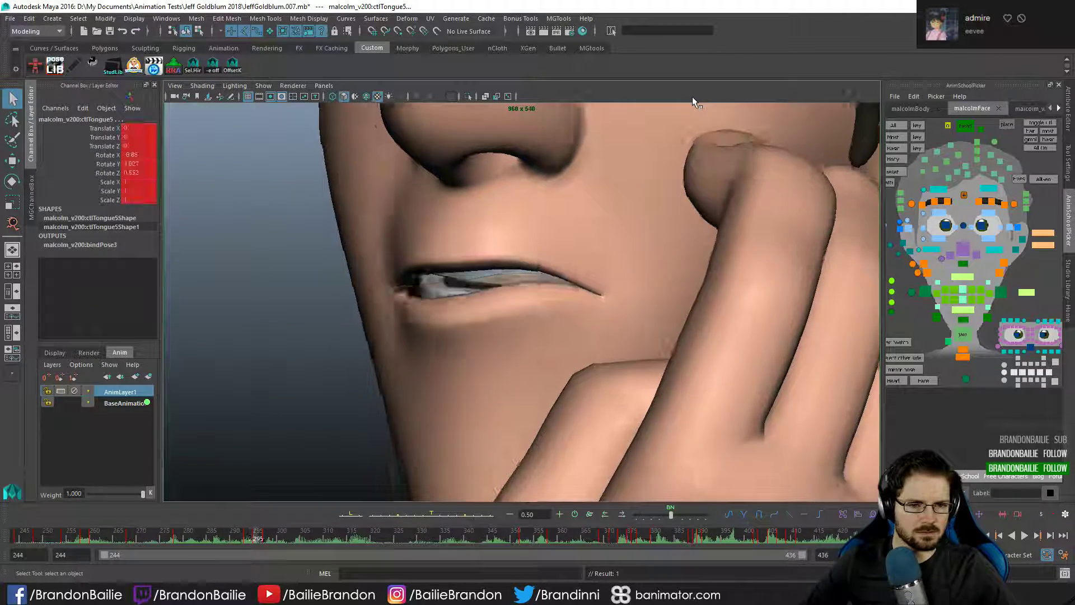
key("alt+period")
key("alt+period")
key("alt+period")
key("alt+period")
key("alt+period")
key("alt+period")
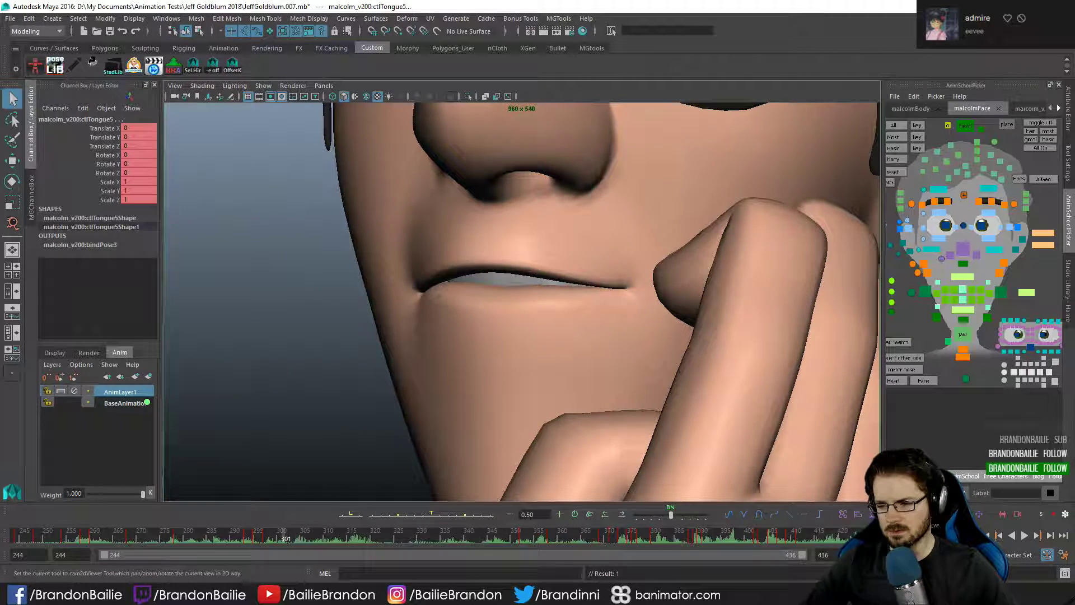
- Restore the full camera framing and review the animation up to around frame 314
key("backslash")
mouse_move(233, 534)
left_mouse_down()
mouse_move(218, 539)
mouse_move(299, 536)
mouse_move(282, 556)
mouse_move(368, 556)
mouse_move(346, 557)
left_mouse_up()
key("alt+v")
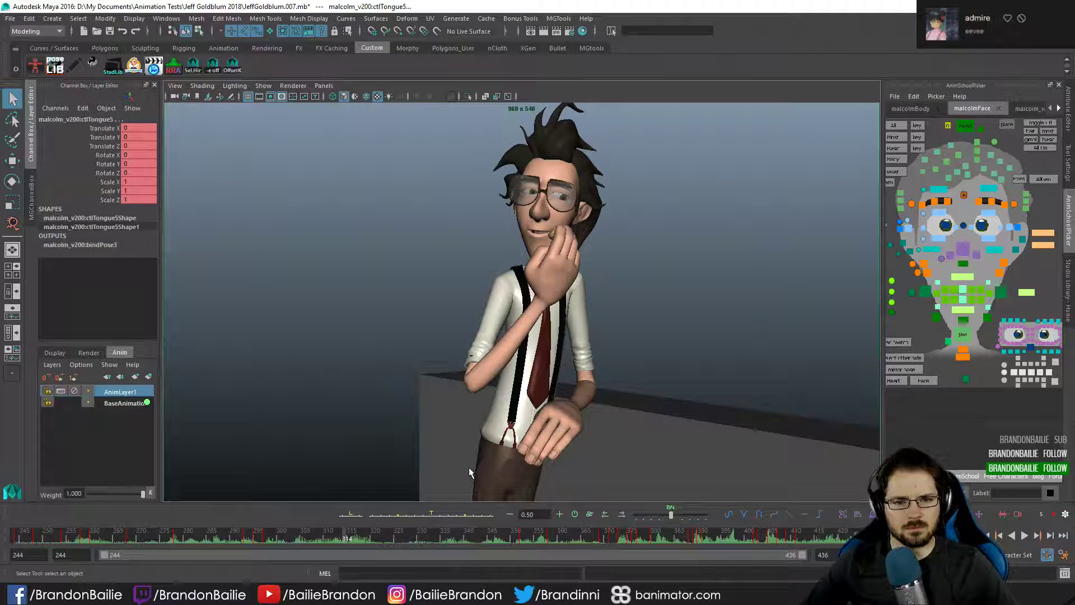
- Select both mouth corner controls and key them on the BaseAnimation layer at frame 313
left_click(924, 293)
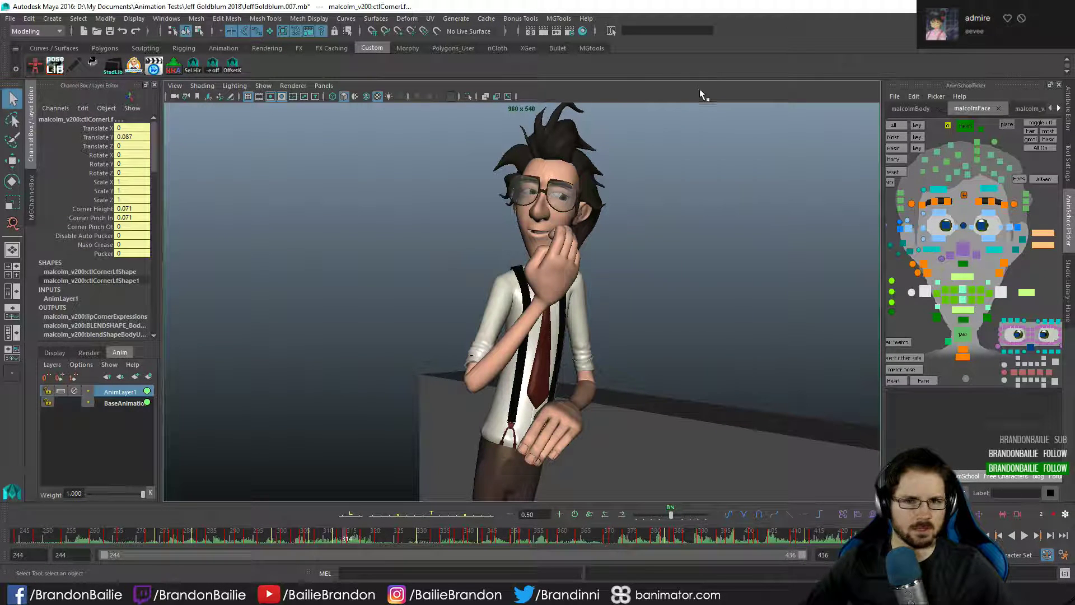
left_click(135, 402)
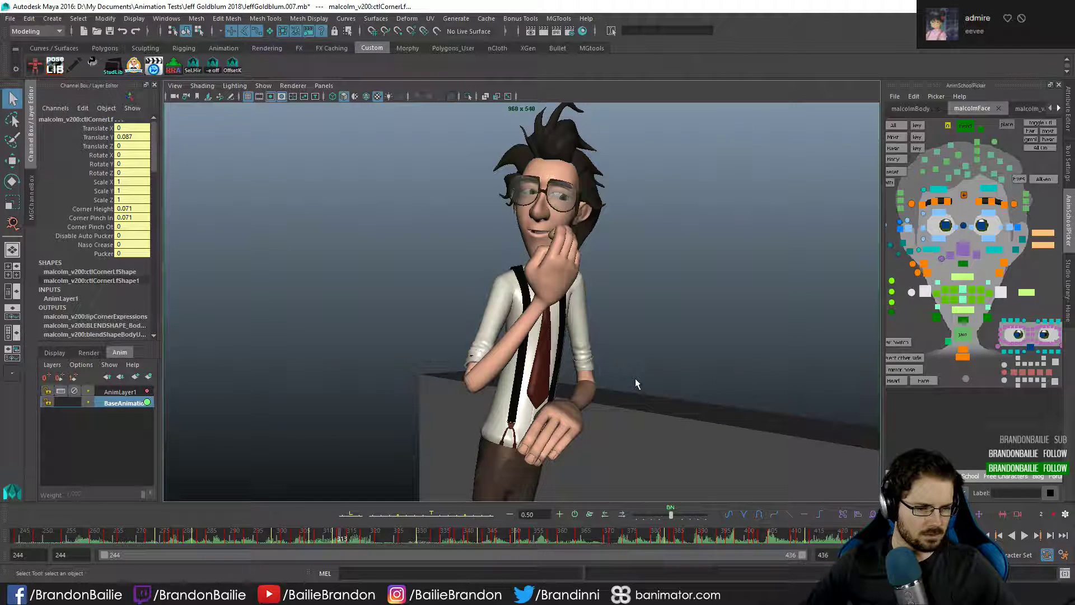
key("s")
key("alt+period")
key("alt+comma")
key("alt+period")
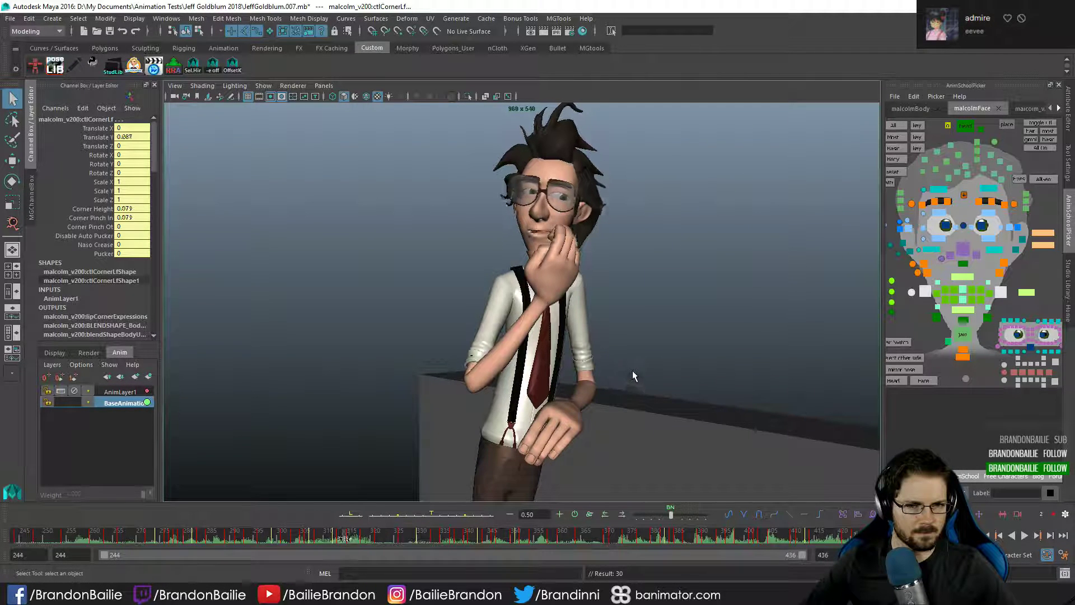
- At frame 314, set the mouth corners' Corner Pinch In to 0.621 and Corner Pinch Ot to 0.55
key("alt+period")
left_click_drag(93, 209, 90, 218)
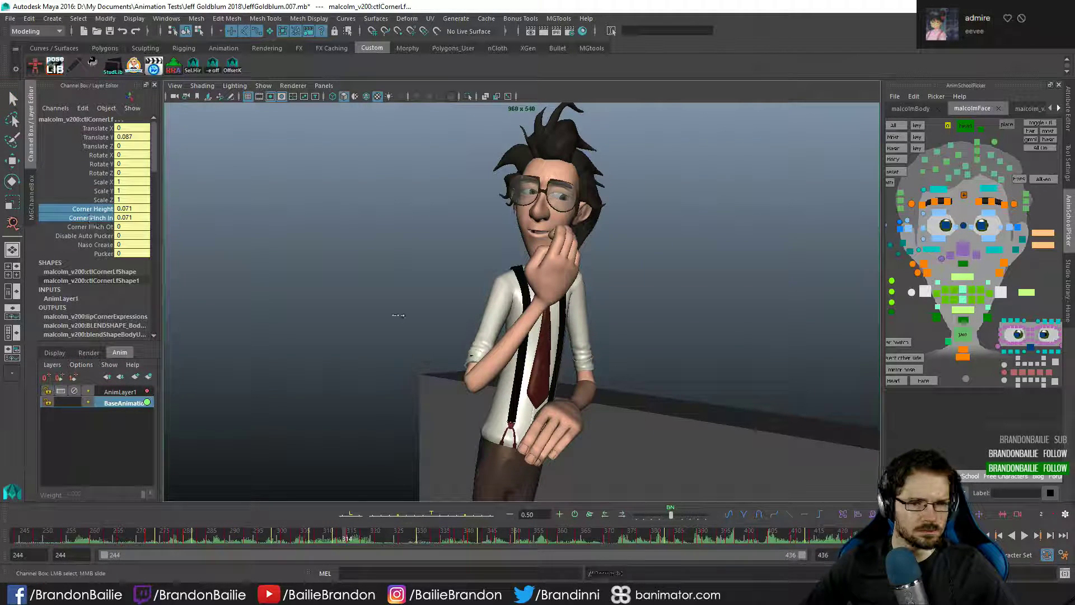
key("ctrl+z")
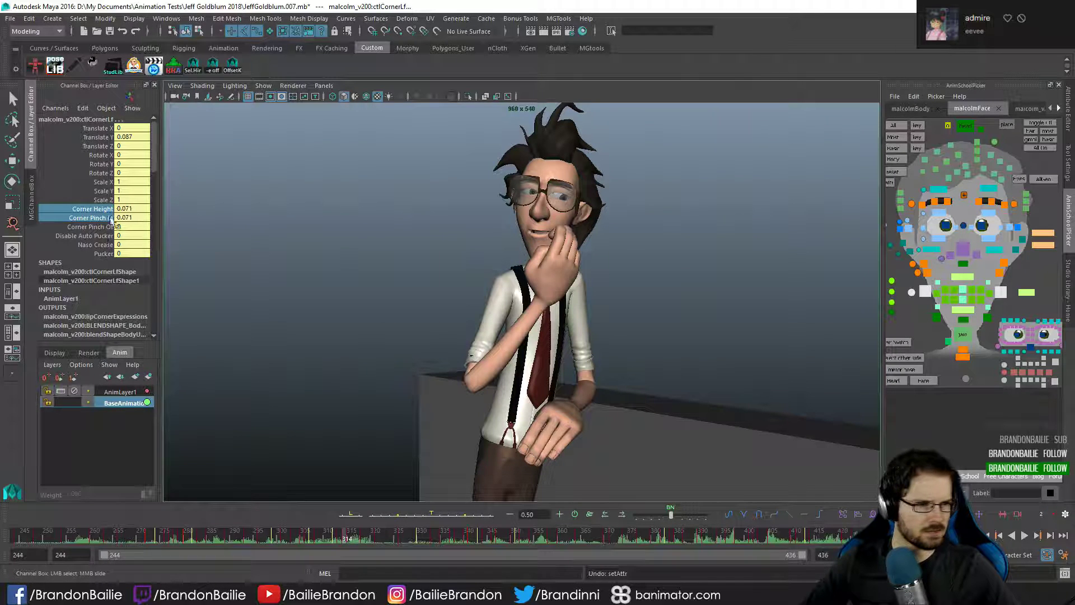
left_click_drag(104, 219, 107, 227)
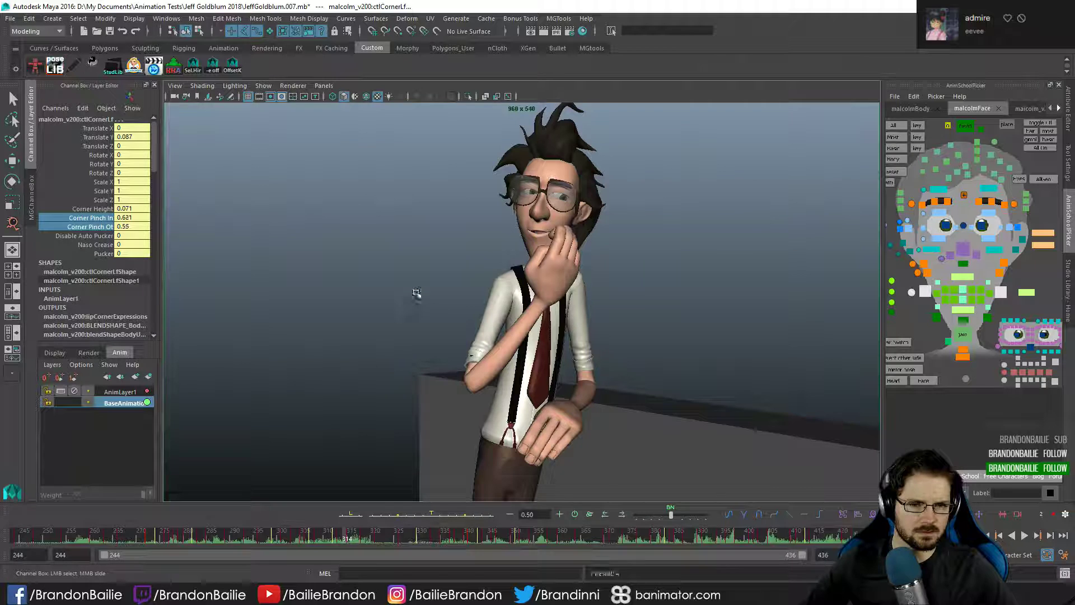
key("alt+comma")
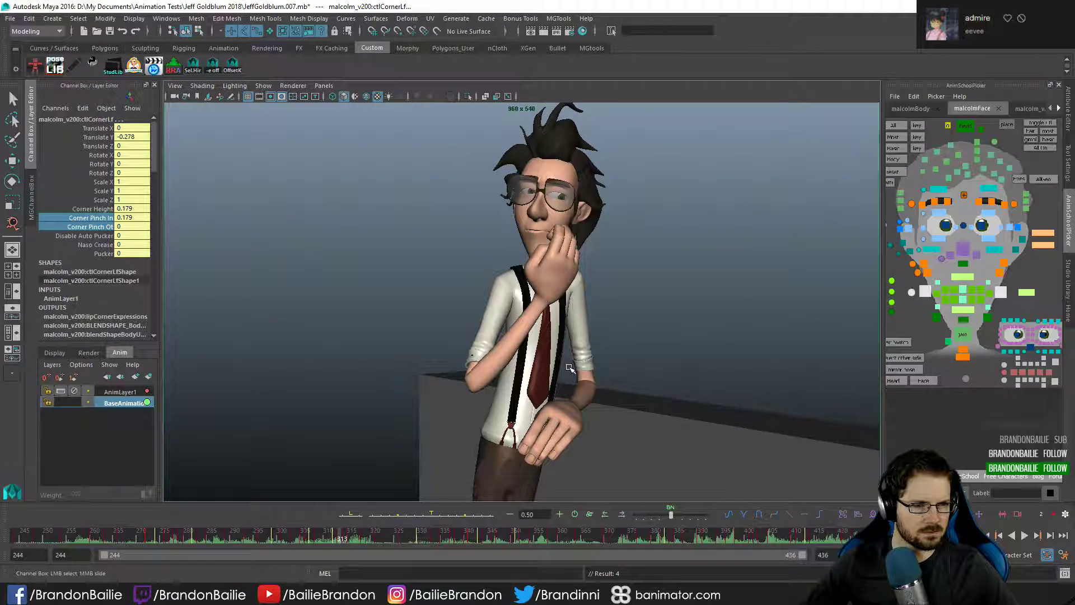
key("alt+period")
key("alt+period")
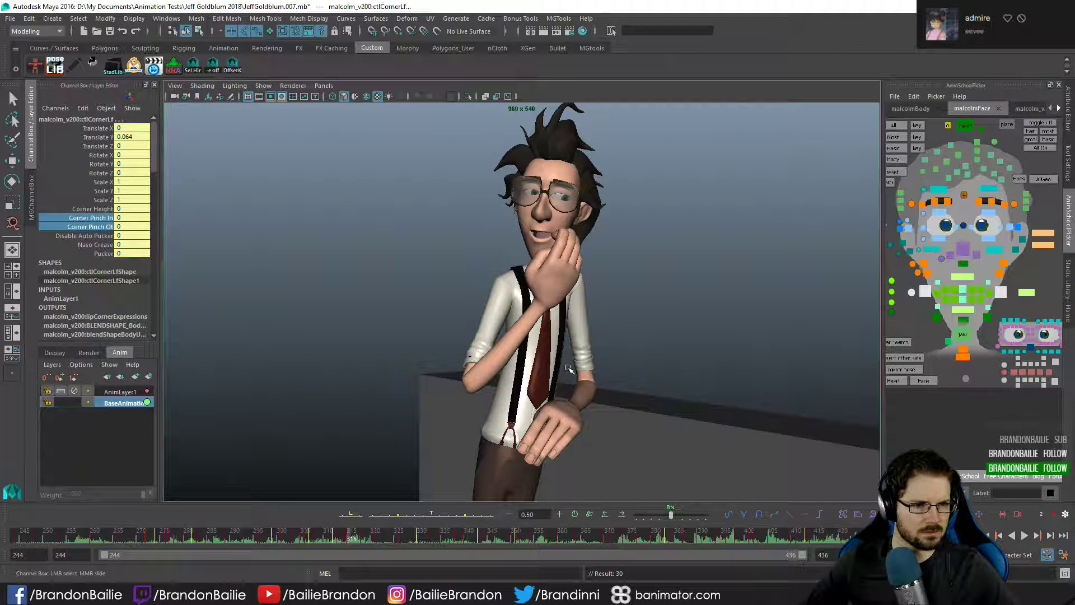
- Step and scrub back through the frames before 315 to review the mouth corner shapes
key("alt+comma")
key("alt+comma")
key("alt+comma")
key("alt+comma")
key("alt+comma")
key("alt+comma")
key("alt+comma")
key("alt+comma")
key("alt+comma")
key("alt+comma")
key("alt+comma")
key("alt+comma")
key("alt+comma")
key("alt+comma")
key("alt+comma")
key("alt+comma")
key("alt+comma")
key("alt+comma")
key("alt+comma")
key("alt+comma")
key("alt+comma")
key("alt+comma")
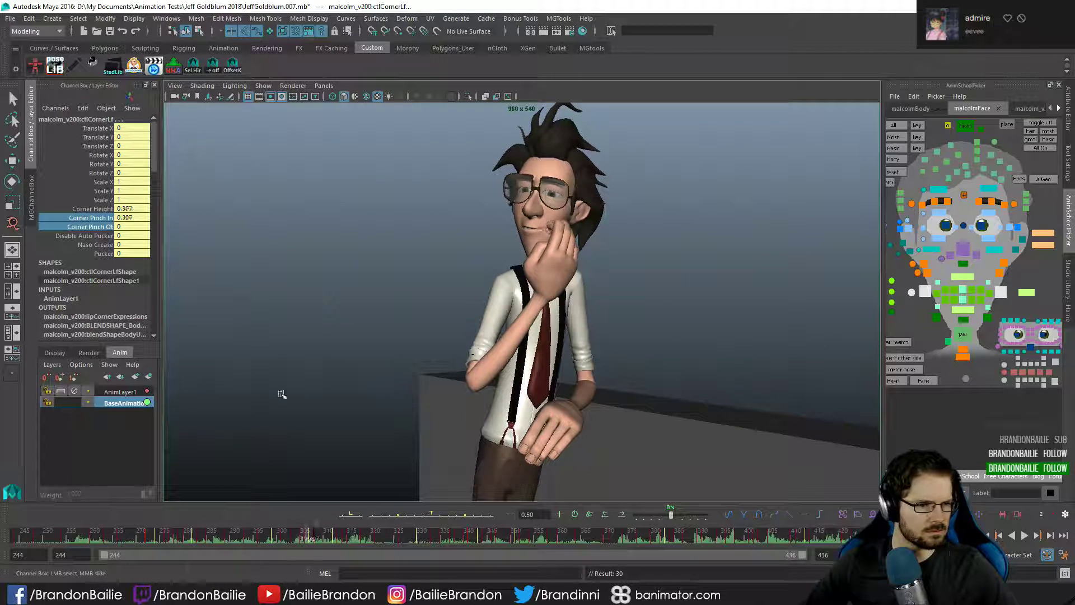
left_click_drag(221, 540, 265, 541)
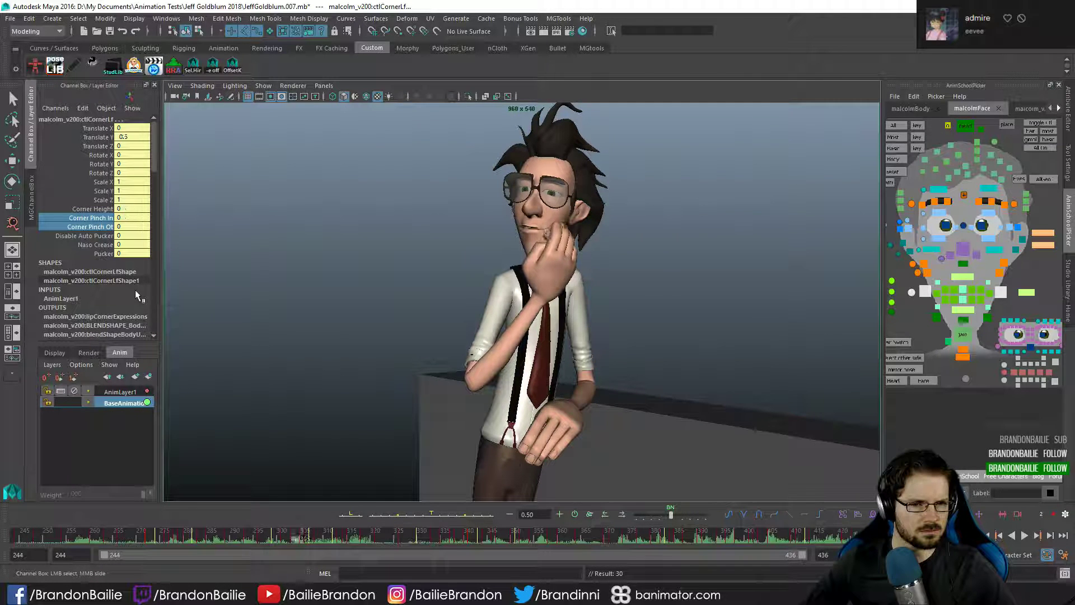
key("alt+comma")
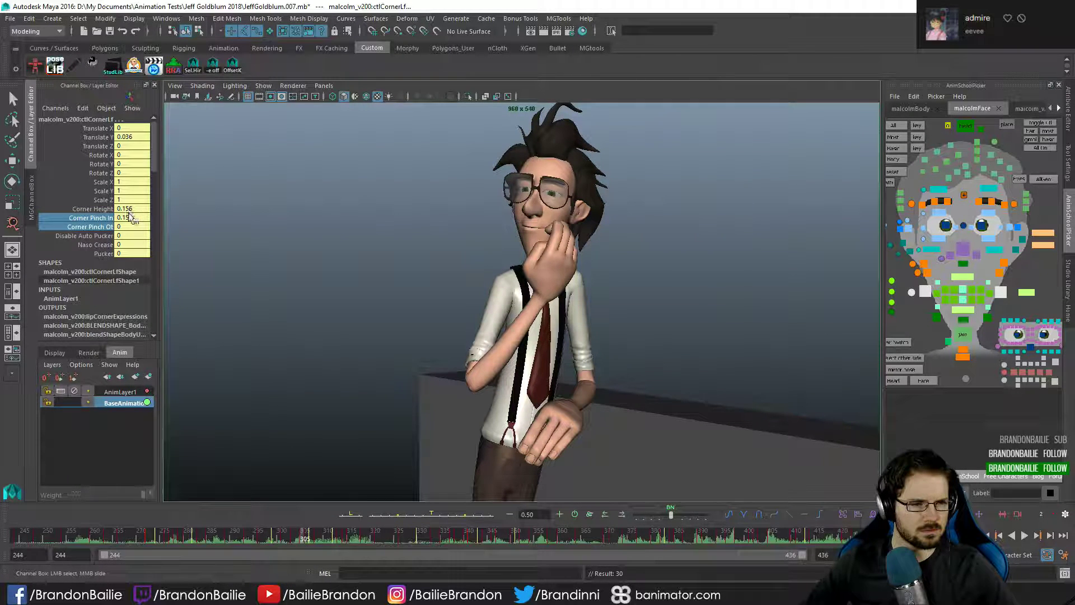
- Show the Corner Height animation curve of the selected lip corner controls in the Graph Editor and frame it
key("alt+comma")
key("alt+comma")
key("alt+period")
key("alt+period")
key("alt+period")
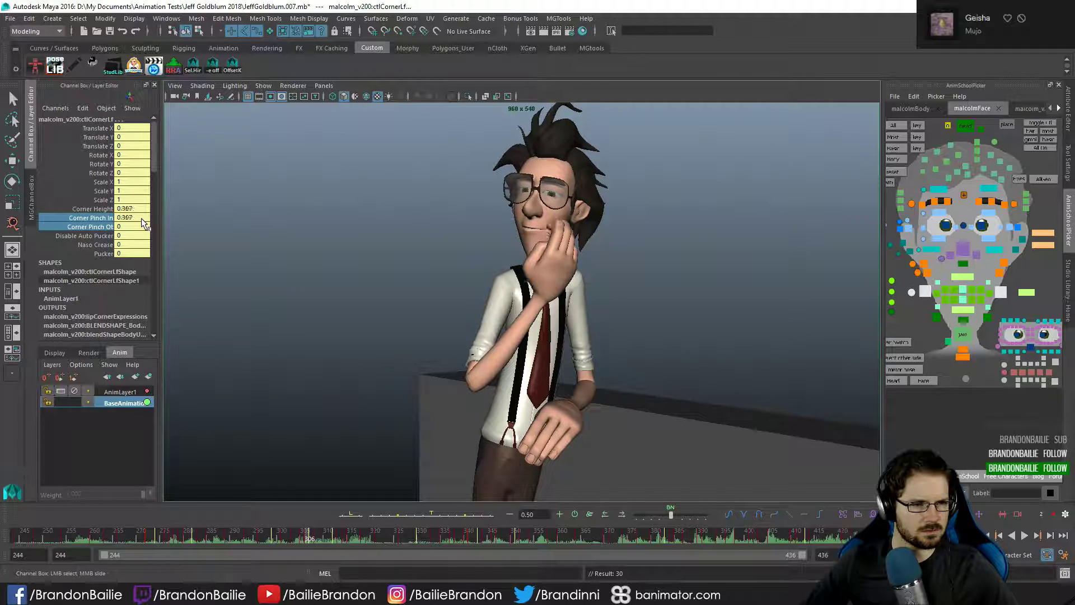
left_click(106, 209)
key("space")
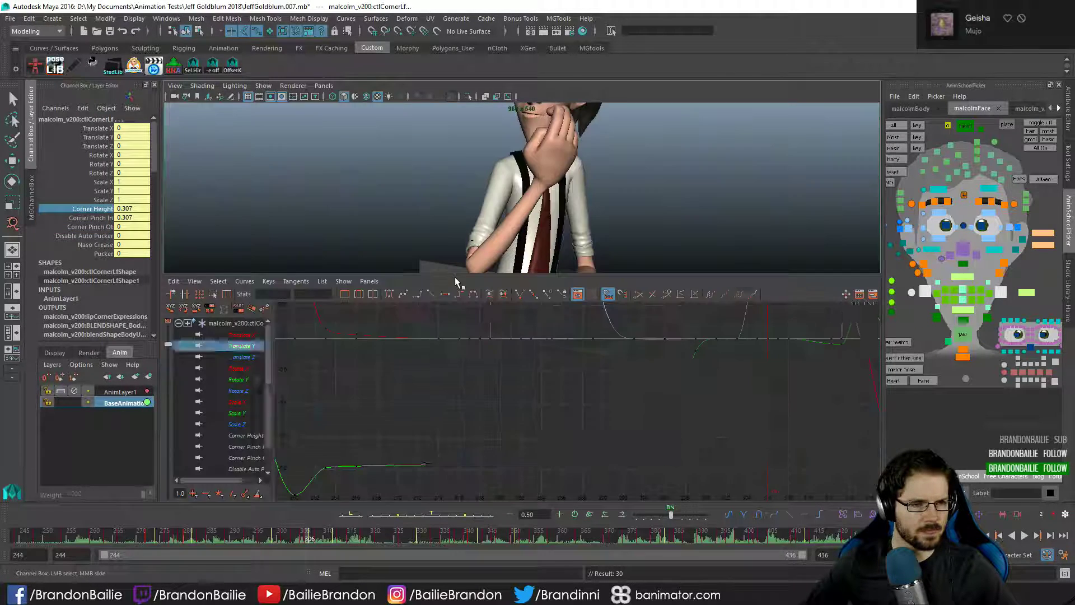
left_click(243, 438)
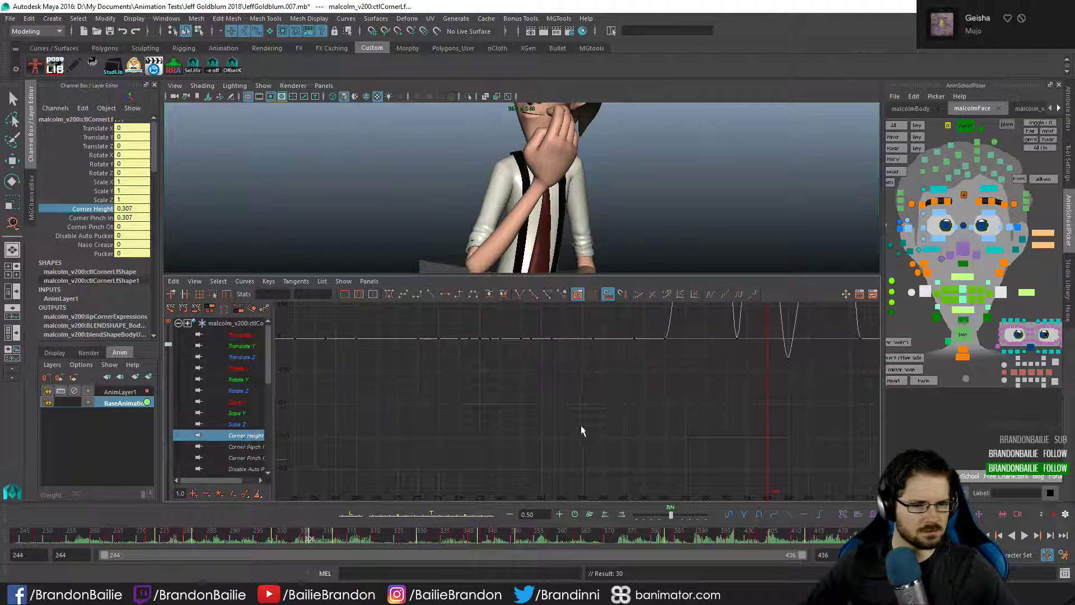
key("f")
left_click_drag(517, 386, 395, 328)
- Delete the Corner Height keys that form the cluster of spikes around frame 302 on the displayed curve
key("alt+period")
key("alt+period")
key("alt+period")
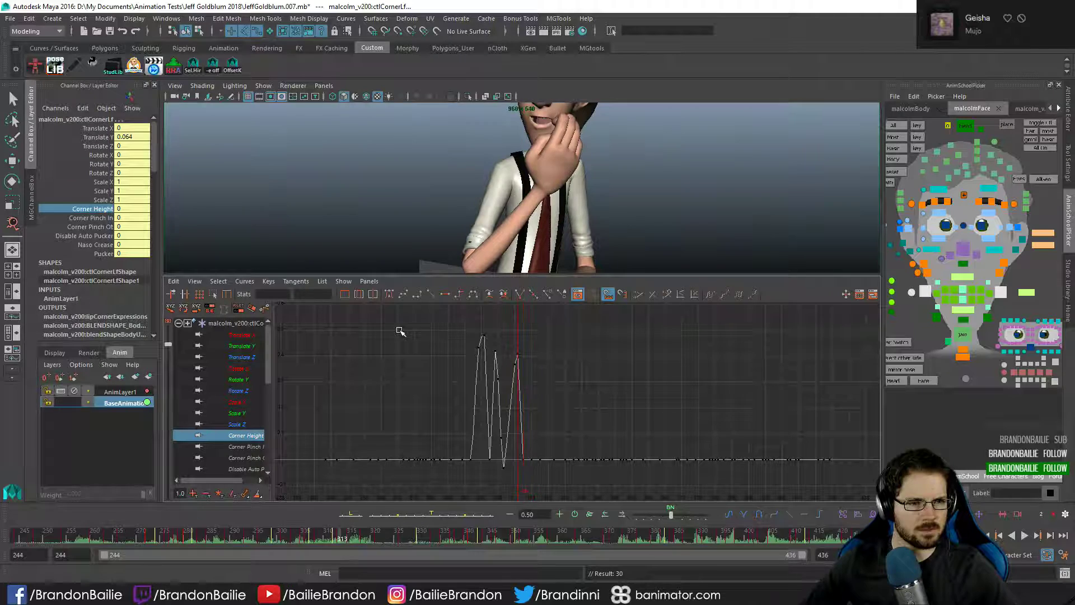
key("alt+comma")
key("alt+comma")
key("alt+comma")
key("alt+comma")
key("alt+comma")
key("alt+comma")
left_click_drag(466, 326, 567, 515)
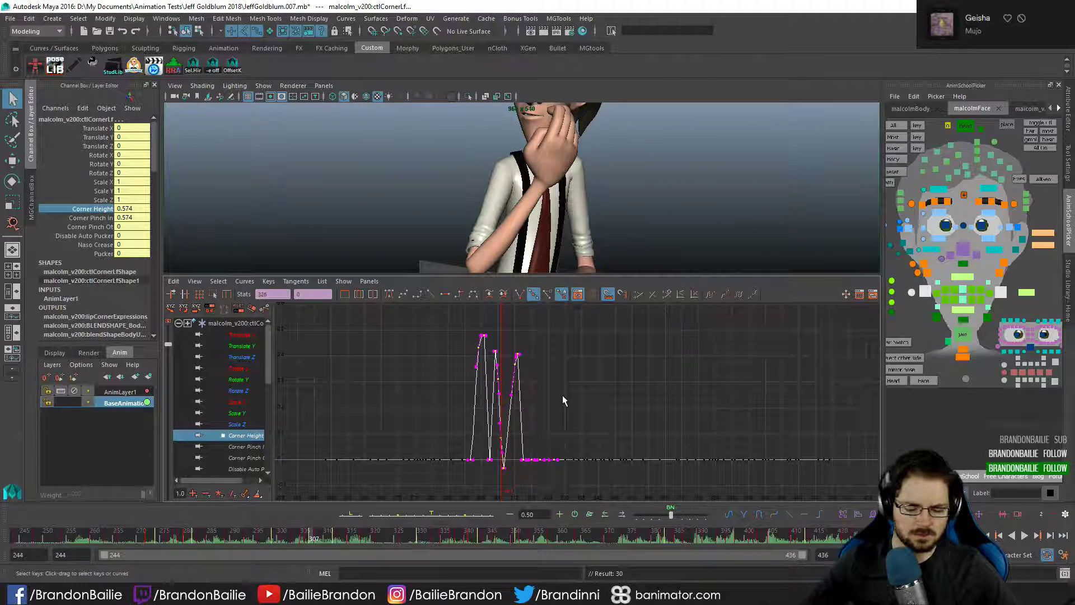
key("Delete")
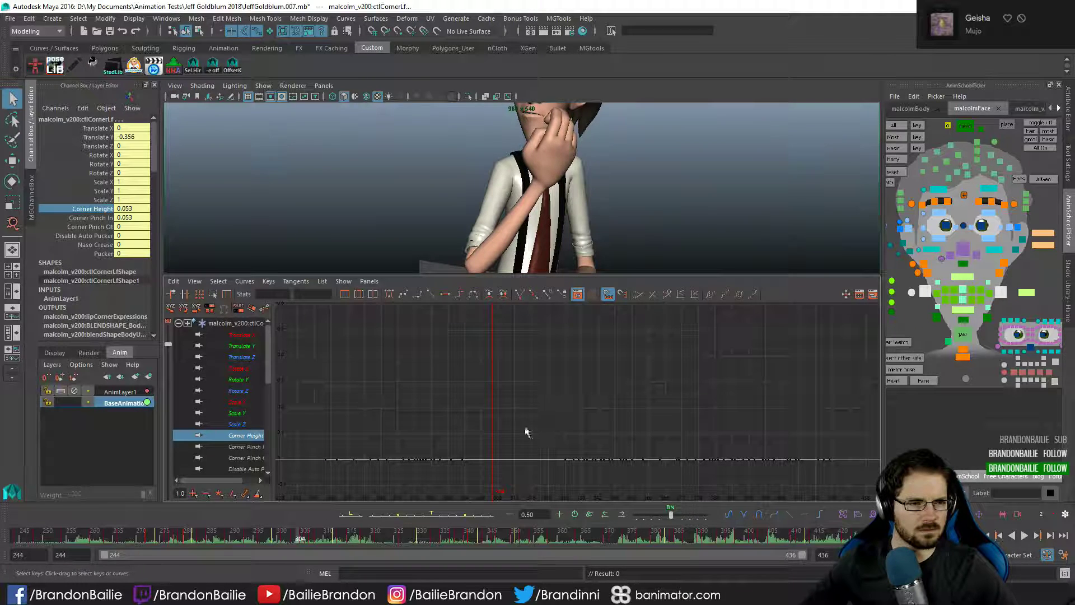
- Show the remaining Corner Height curve and delete the keys forming its single tall spike around frame 302
key("alt+comma")
left_click(210, 309)
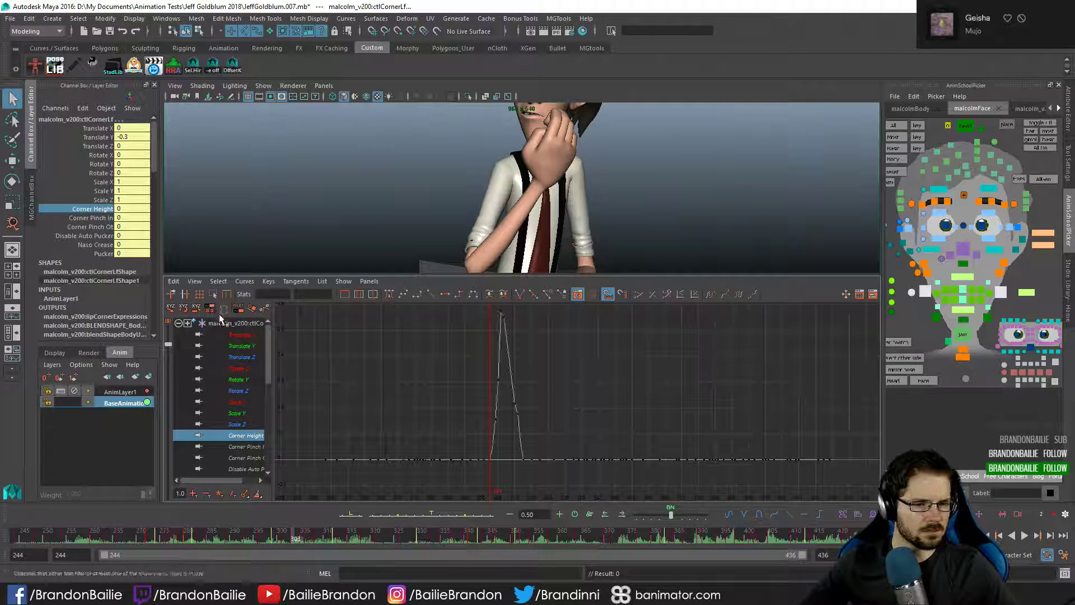
left_click_drag(465, 311, 572, 462)
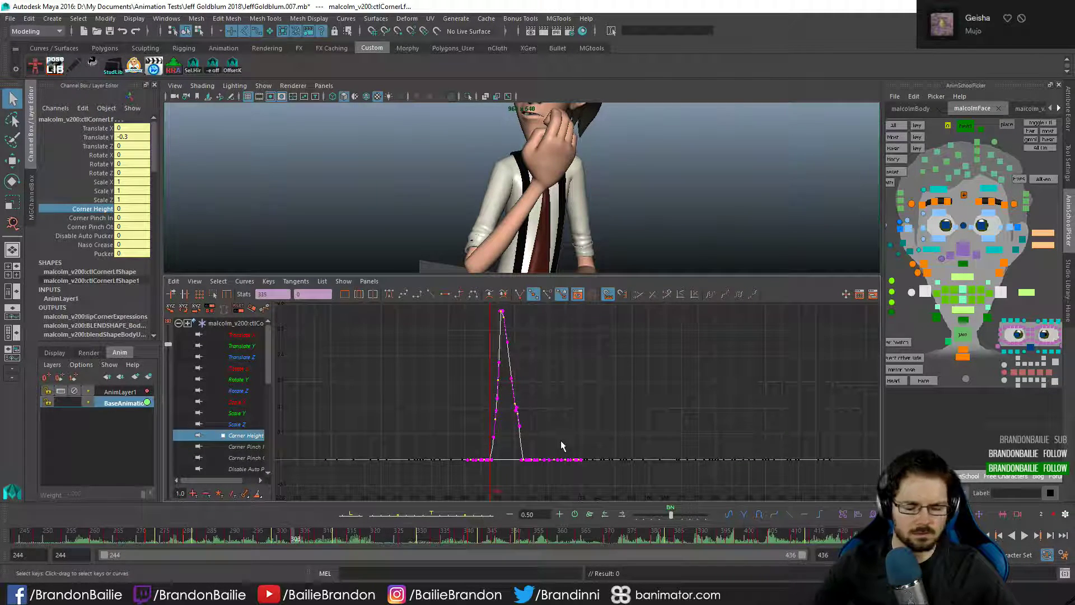
key("Delete")
key("ctrl+z")
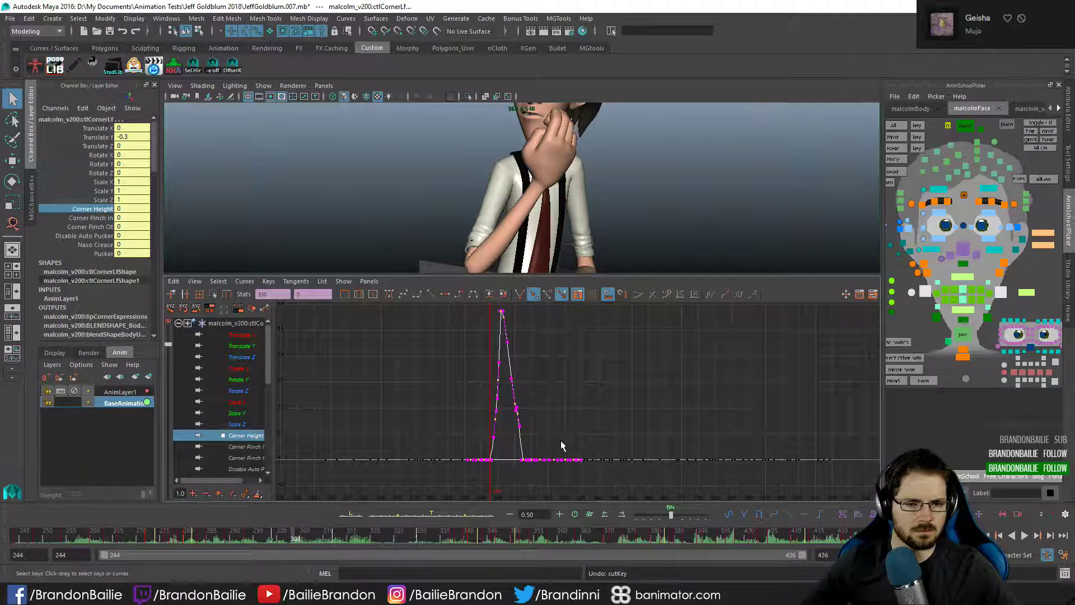
key("alt+comma")
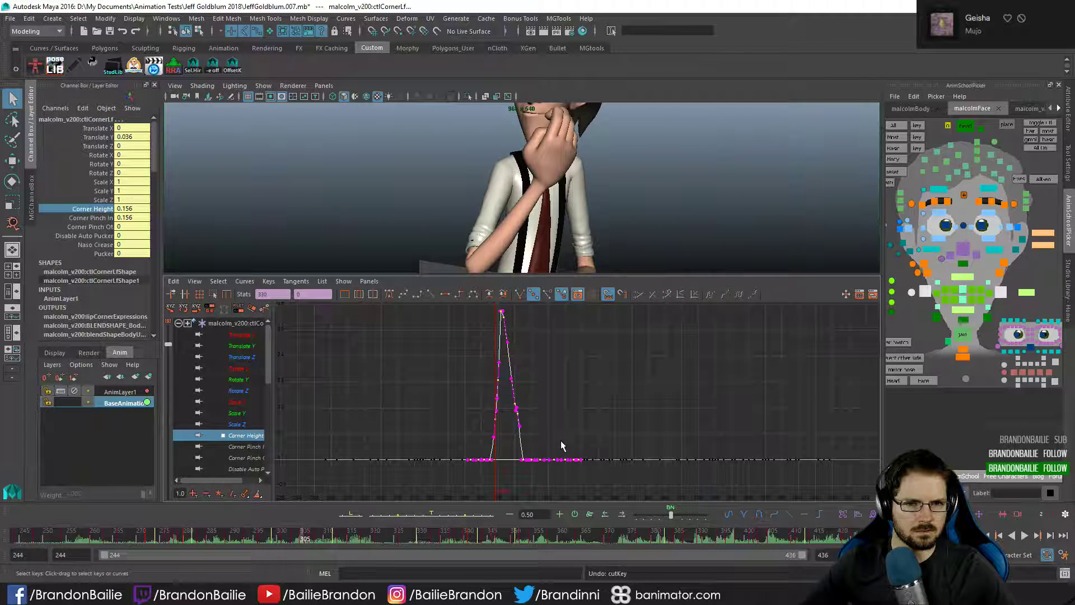
key("alt+period")
key("alt+period")
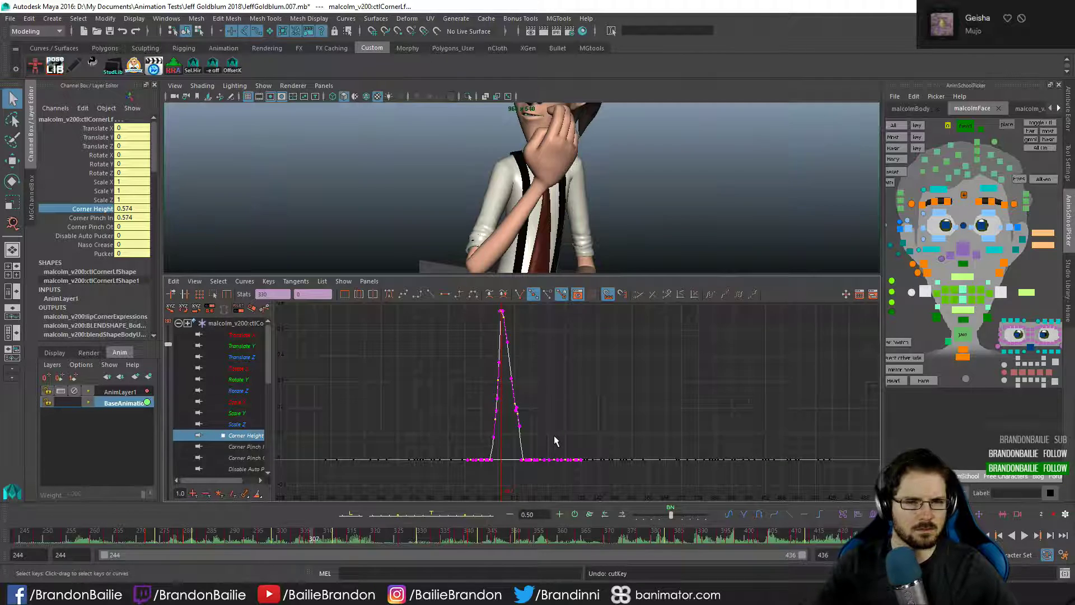
key("Delete")
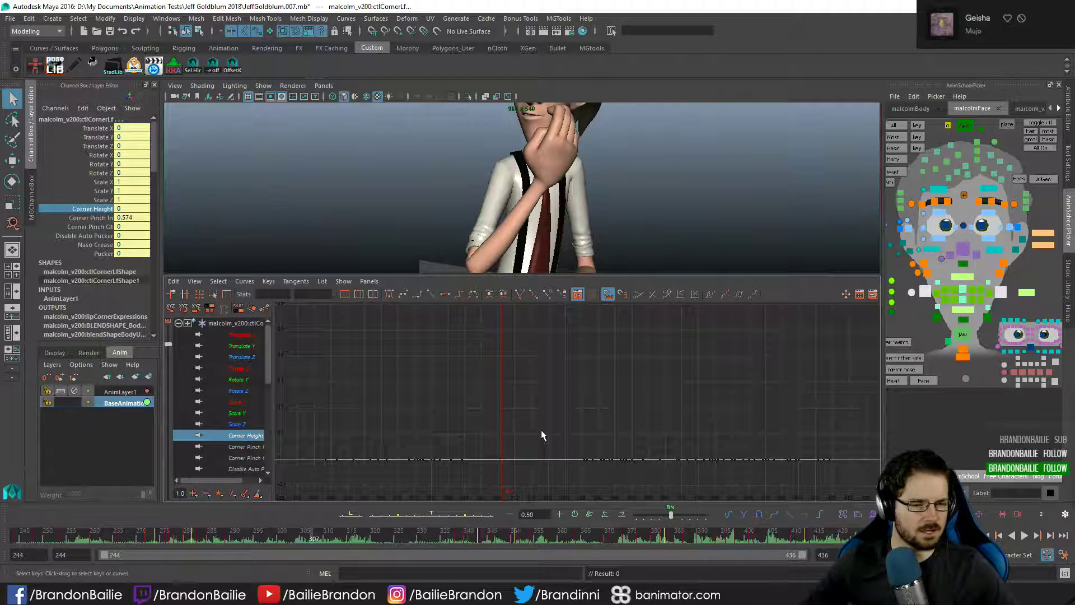
- Examine the Corner Pinch Ot and Corner Pinch In curves of the lip corners, then return to the full character view
left_click(247, 456)
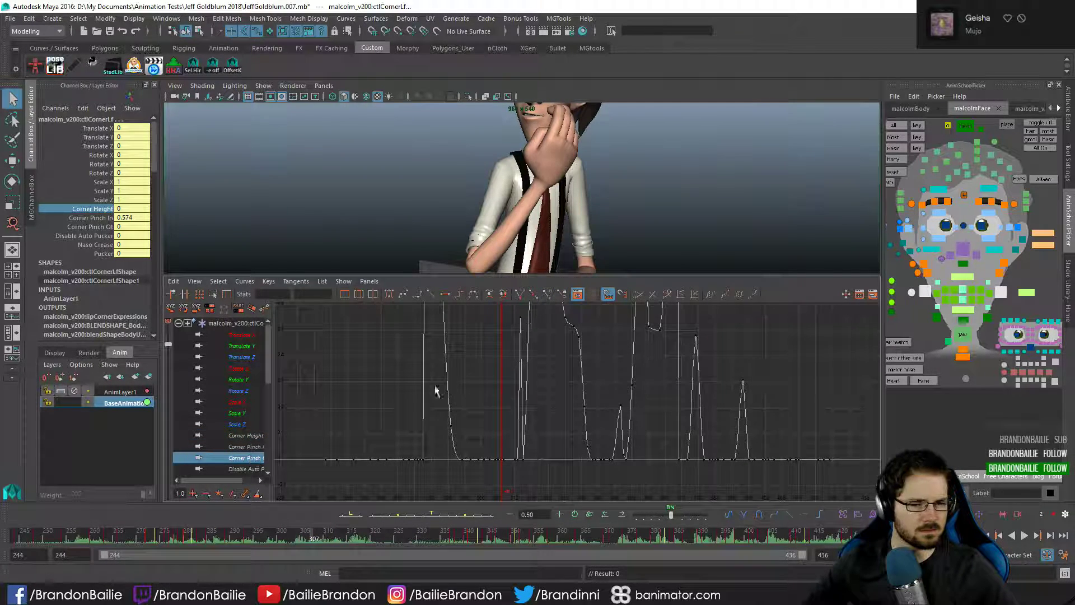
key("f")
left_click(240, 447)
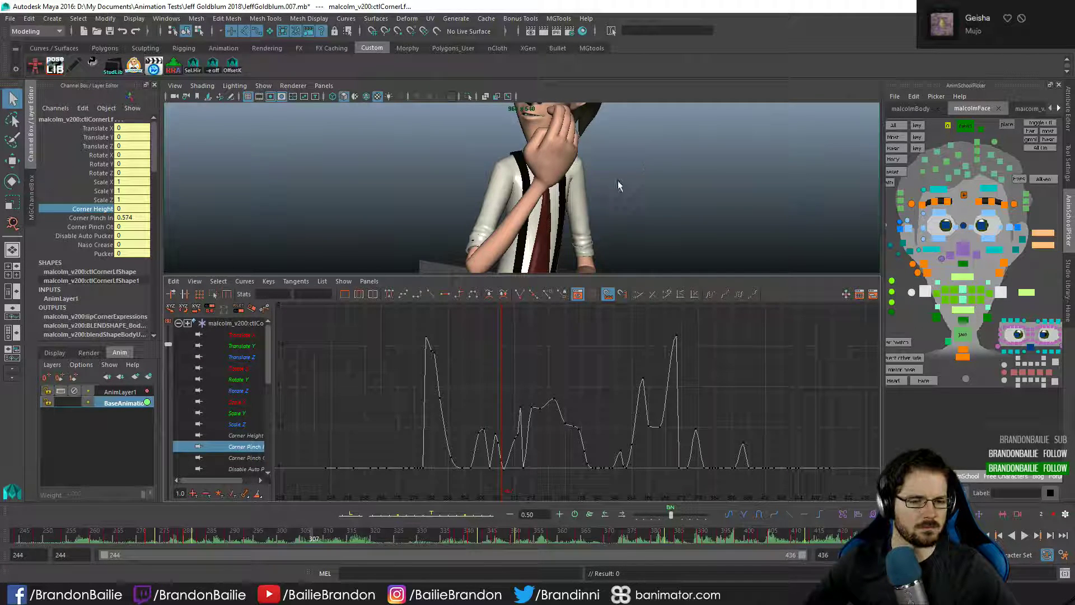
key("space")
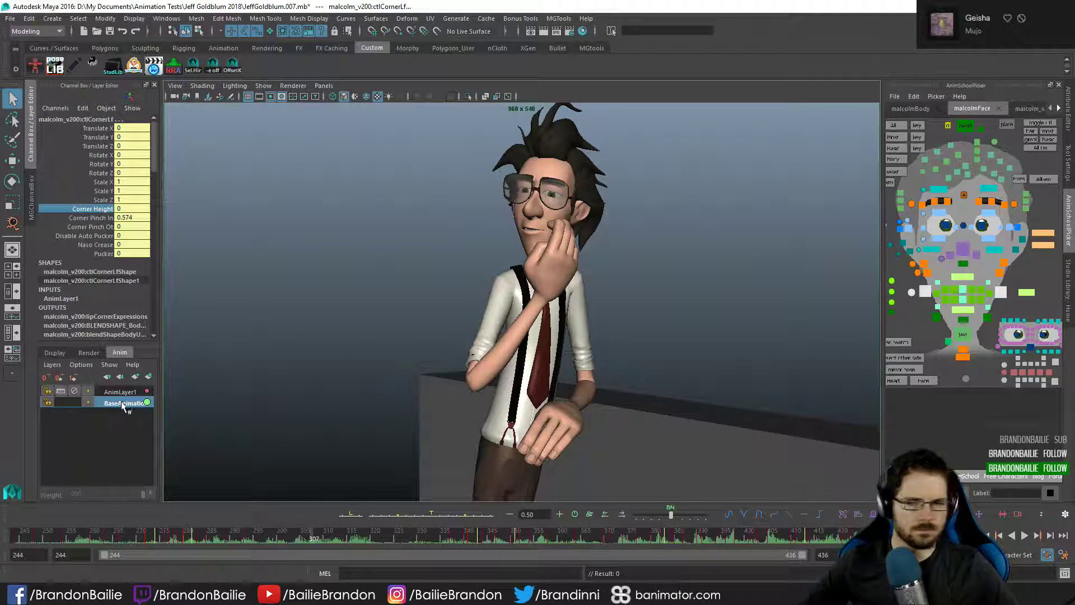
- Select both lip corner controls and go back to the mouth pose around frame 300
left_click(987, 294)
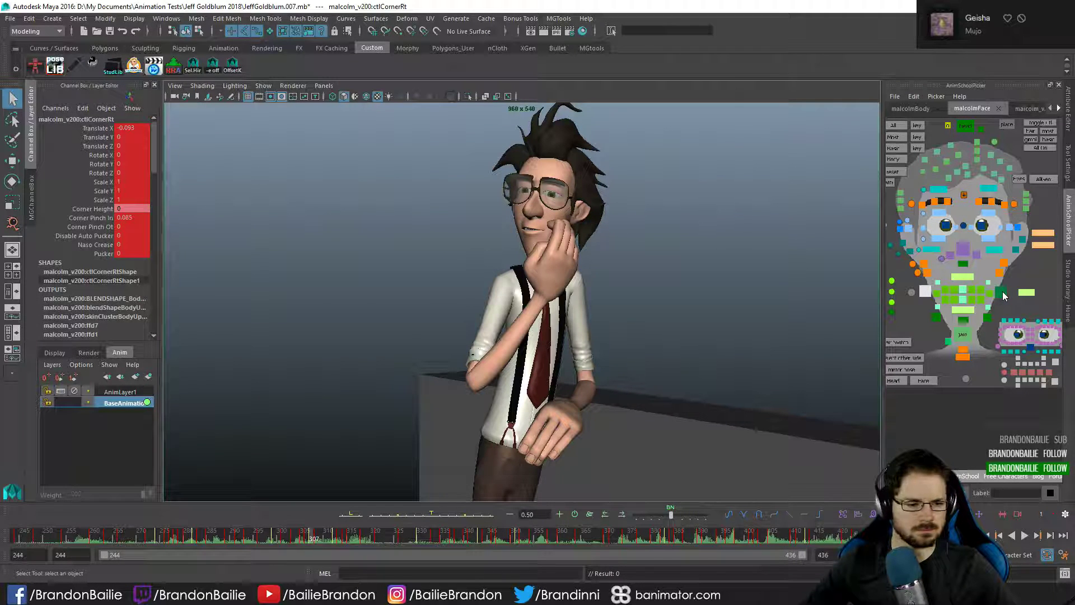
left_click(926, 293)
key("ctrl+z")
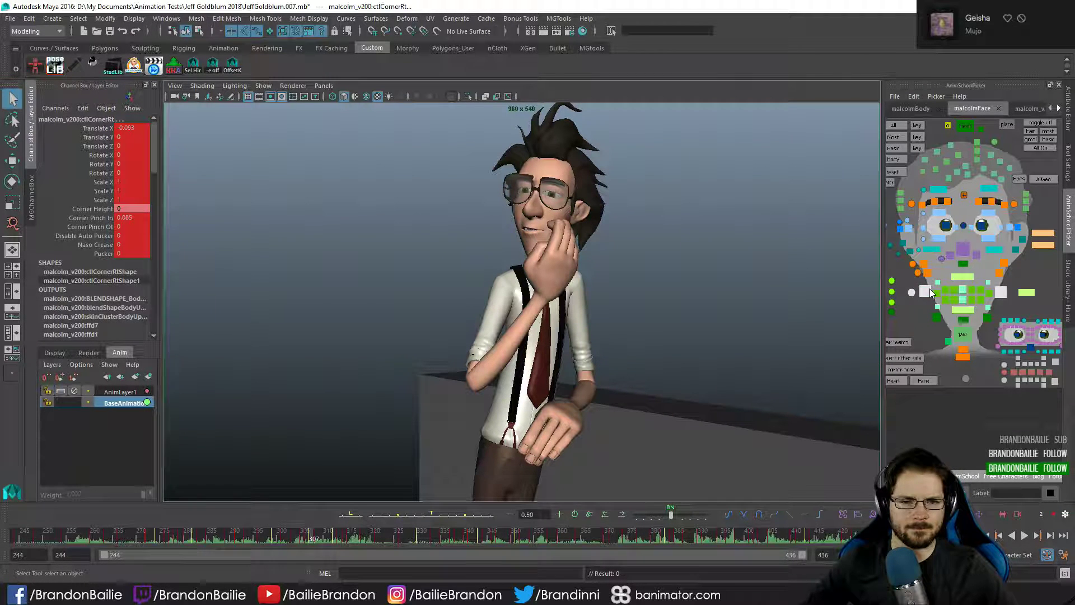
key("w")
key("q")
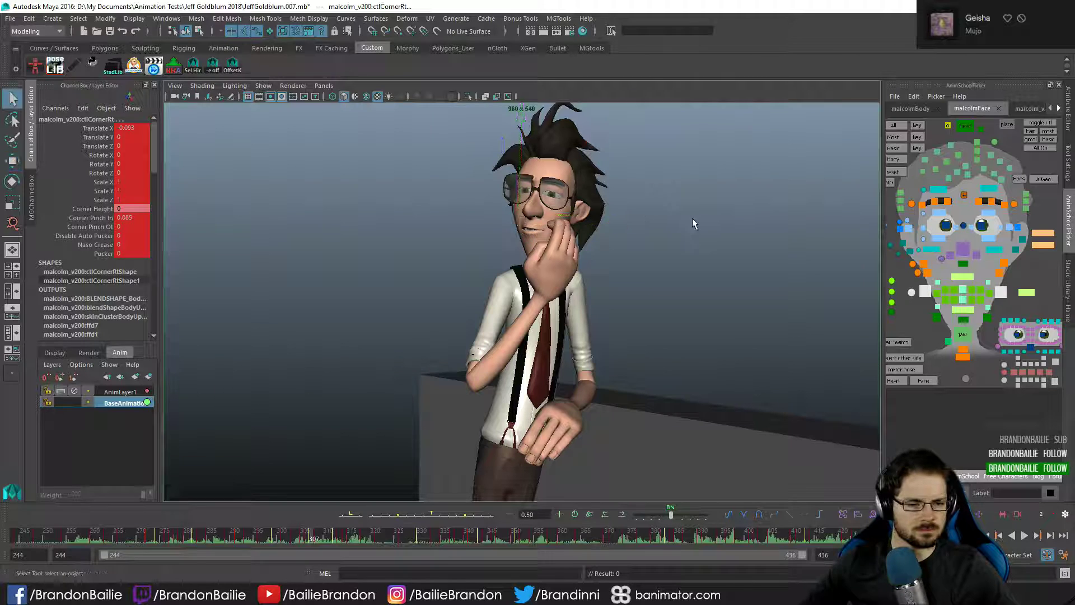
key("alt+comma")
key("alt+comma")
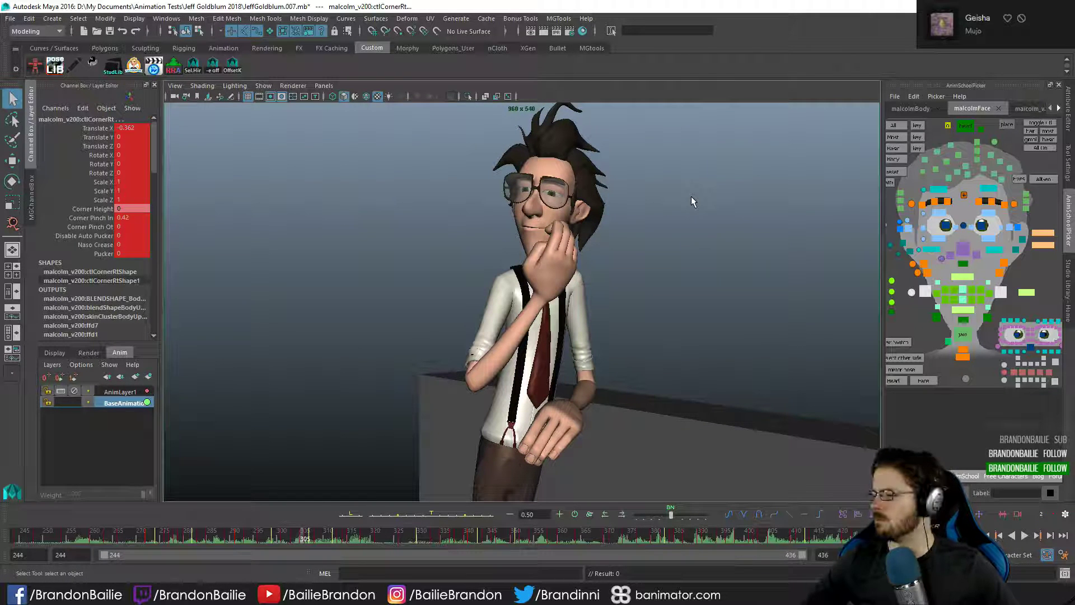
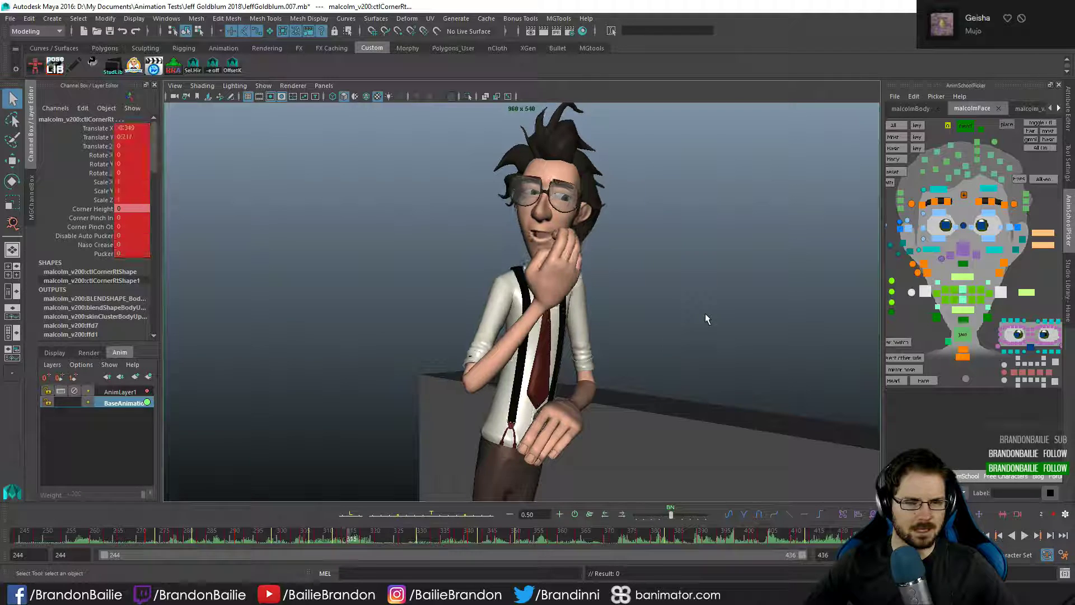
- At frame 314, adjust Corner Pinch In and Corner Pinch Ot of both lip corners to about 0.42 and key them
key("alt+comma")
key("alt+comma")
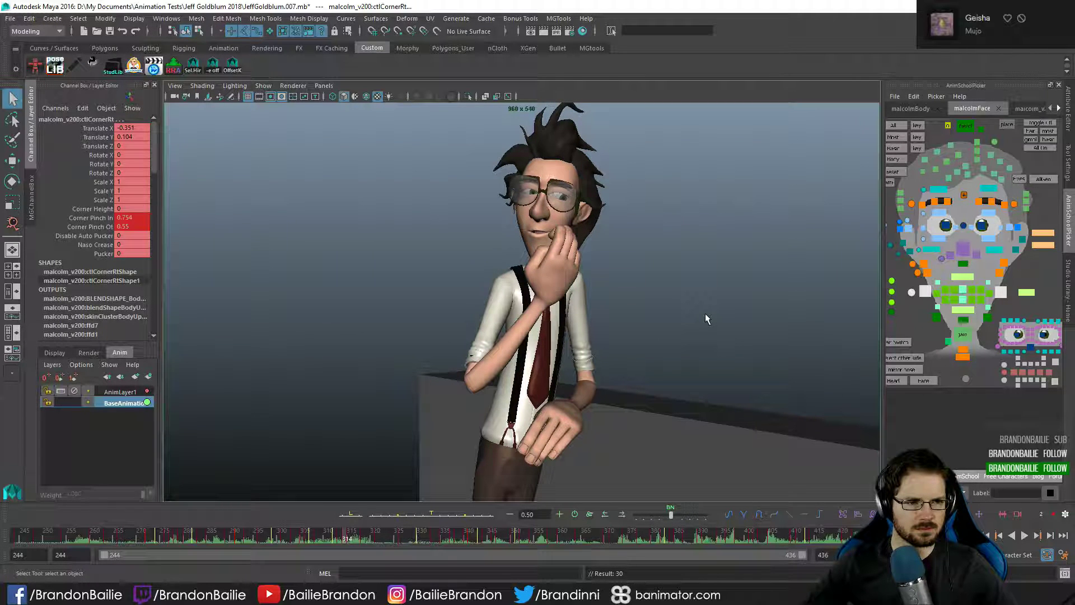
key("alt+period")
key("alt+period")
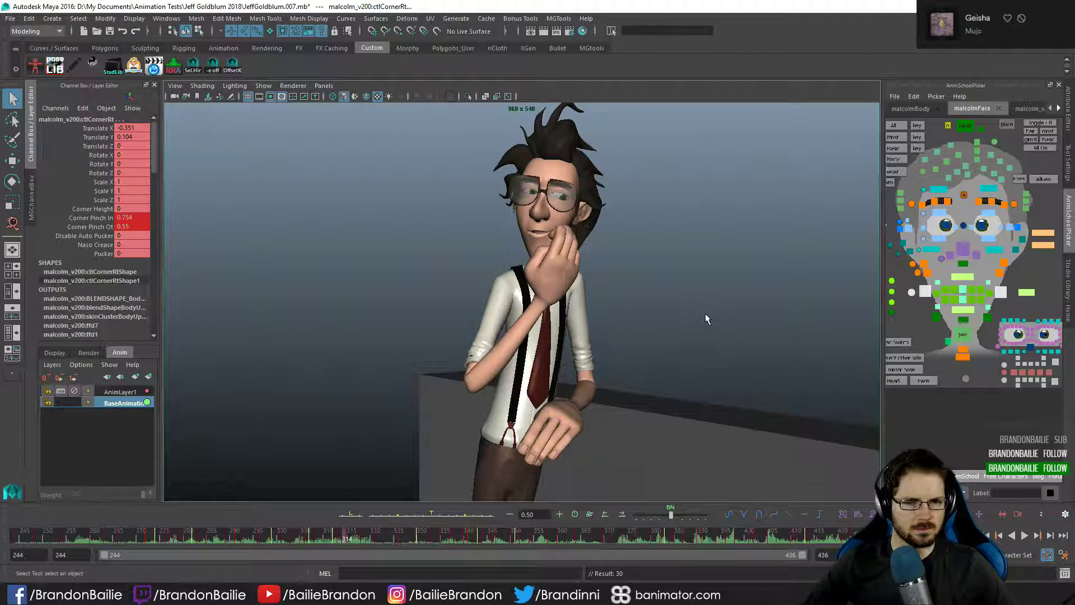
key("alt+comma")
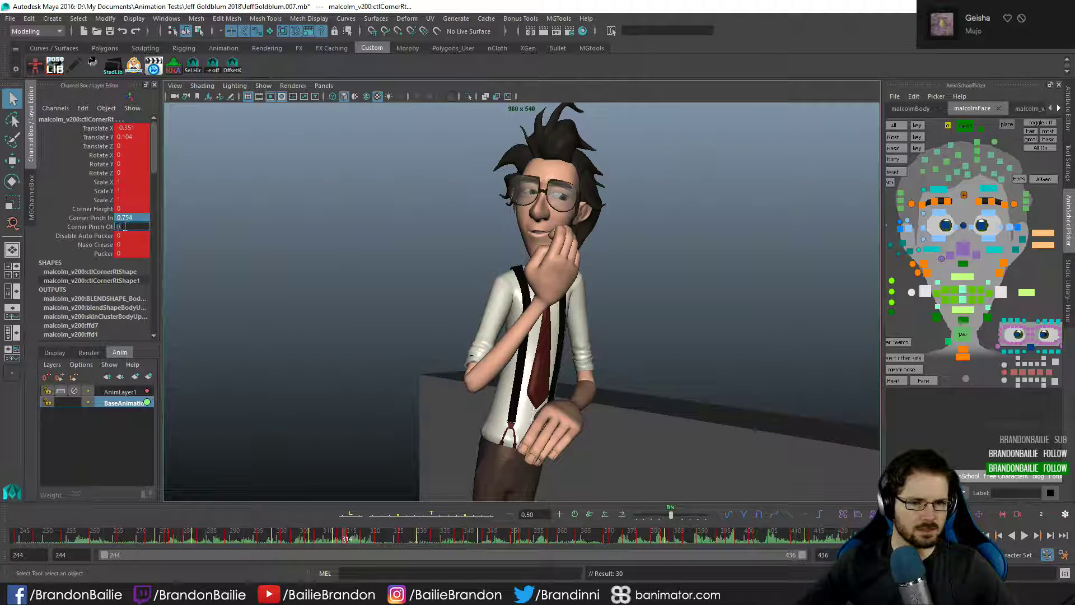
left_click(103, 270)
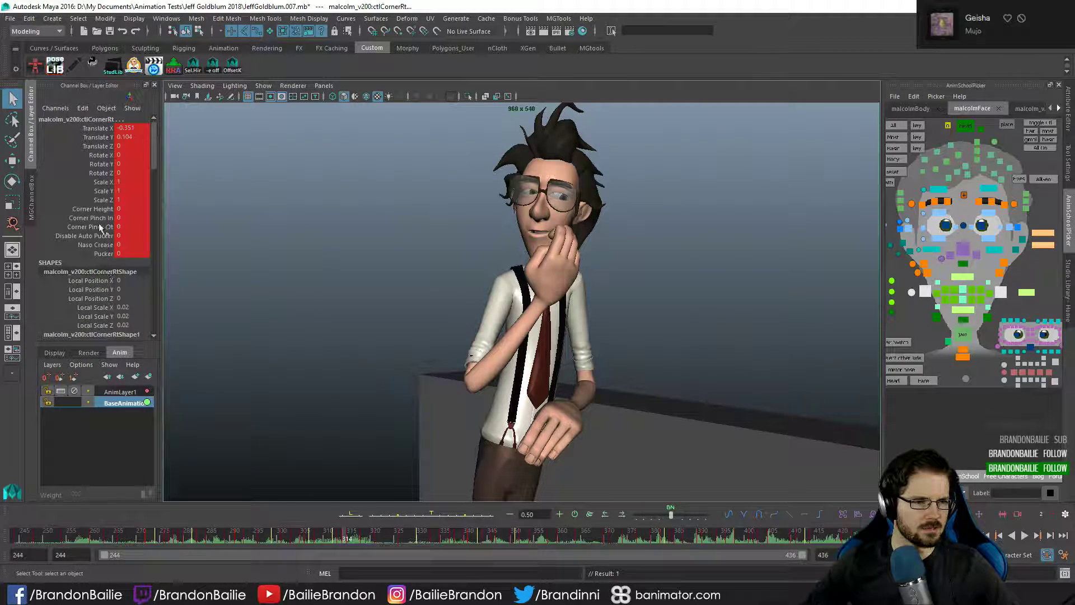
left_click_drag(99, 218, 99, 226)
middle_click_drag(399, 320, 404, 319)
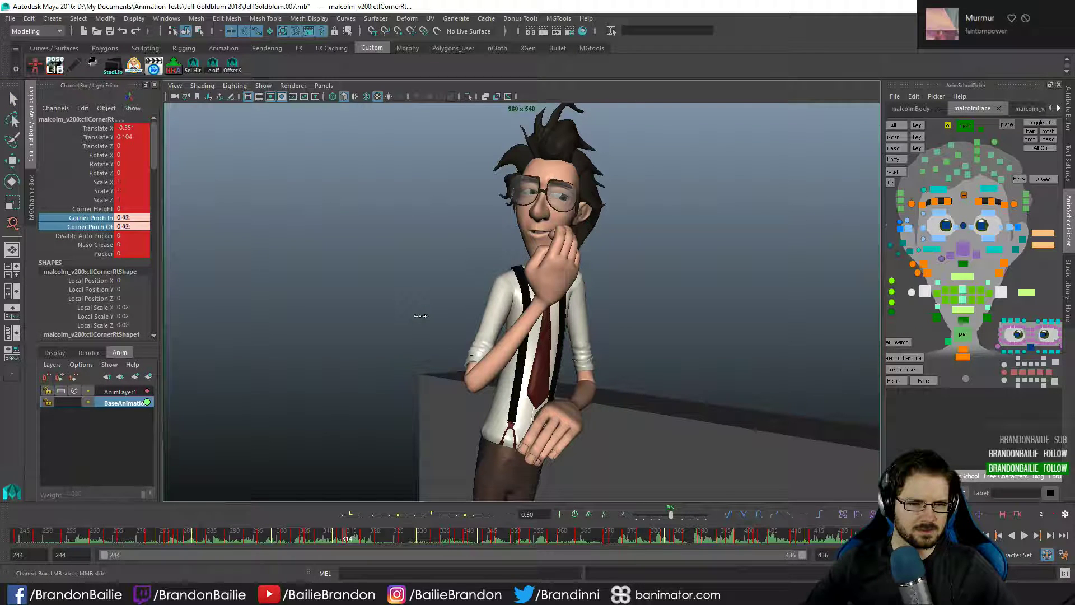
key("s")
- Check the mouth motion frame by frame from around frame 314 to 320 and scrub on to about frame 324
key("alt+comma")
key("alt+period")
key("alt+comma")
key("alt+period")
key("alt+period")
key("alt+period")
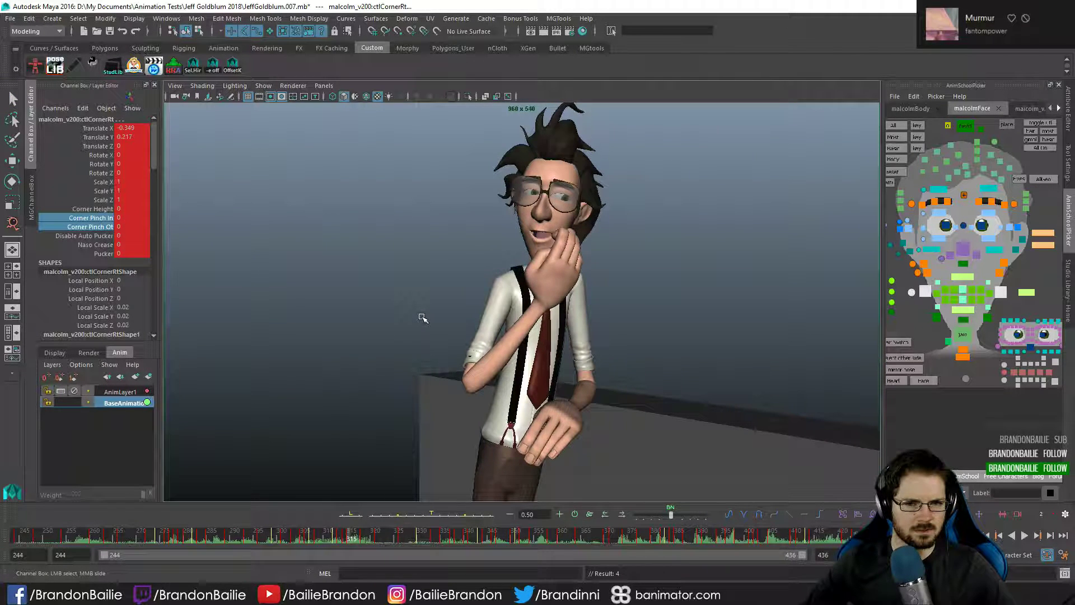
key("alt+period")
key("alt+period")
key("alt+period")
key("alt+period")
key("q")
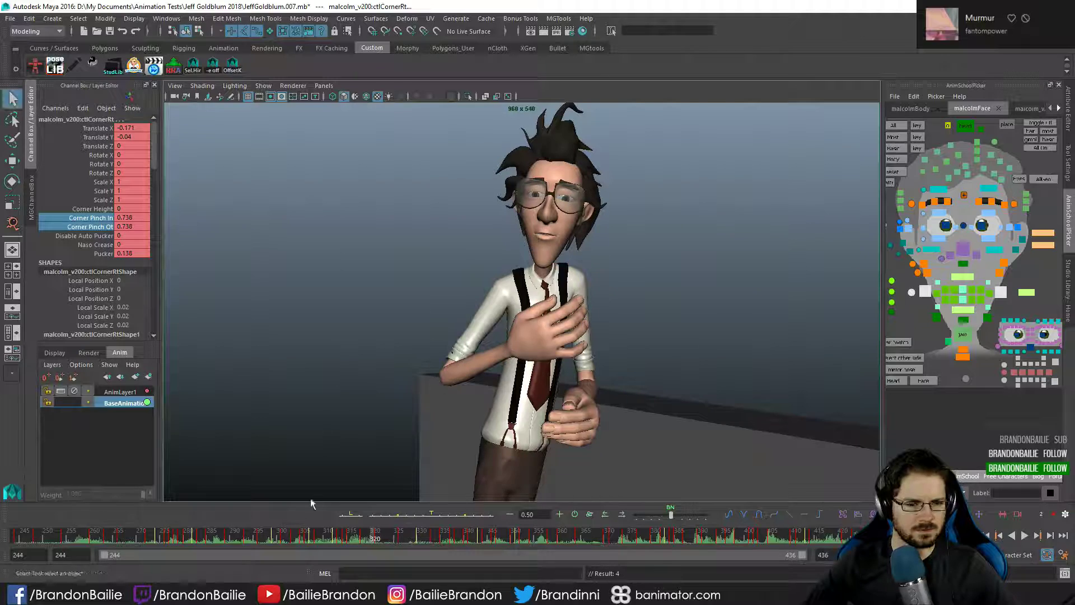
left_click_drag(321, 540, 394, 536)
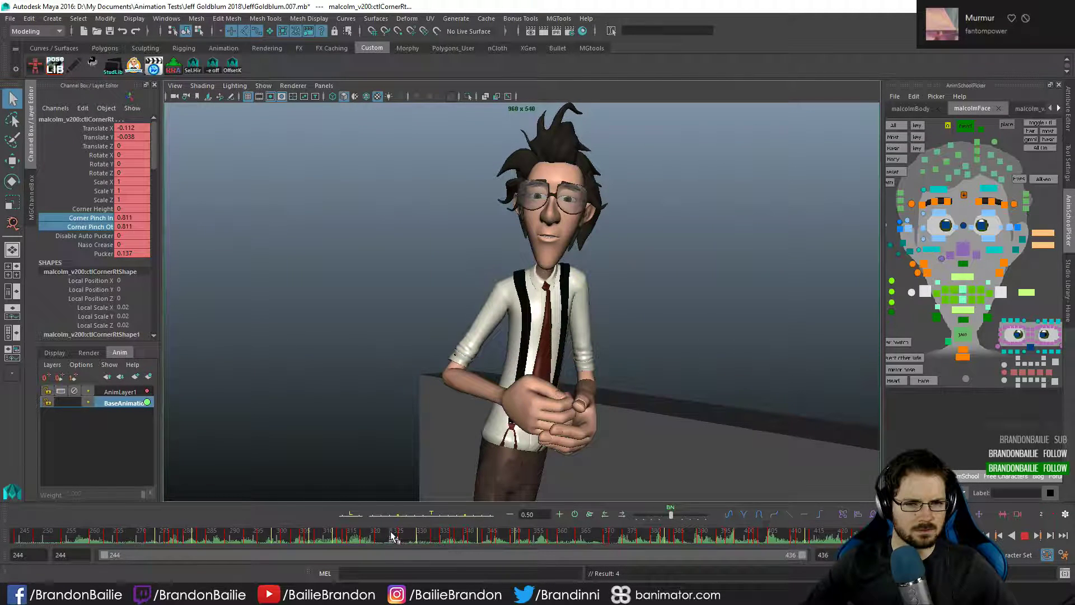
- Select the jaw control and set a key on it at frame 322
left_click(967, 337)
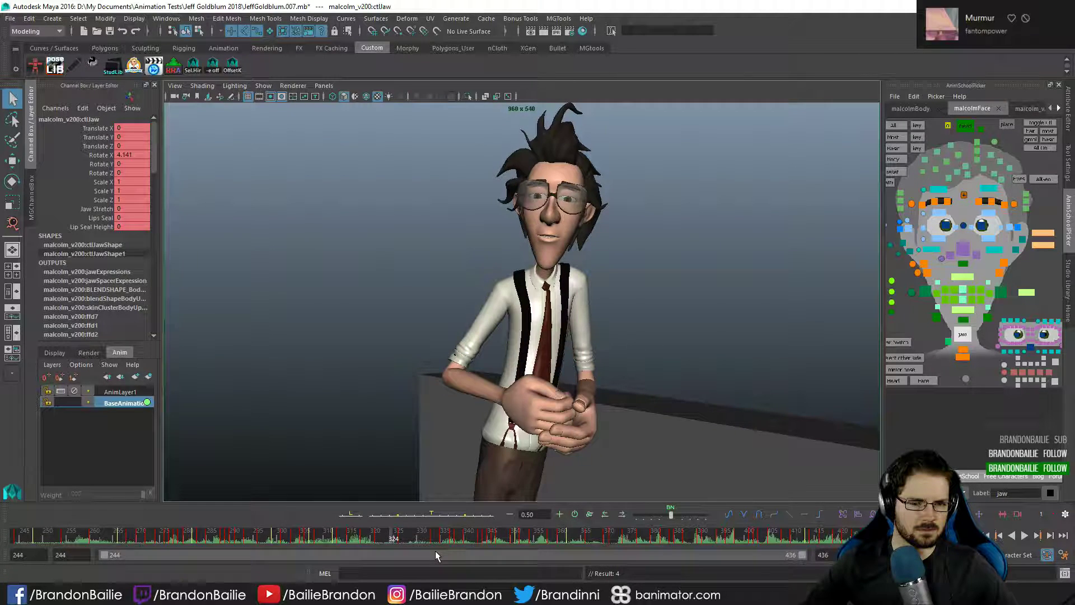
mouse_move(394, 537)
left_mouse_down()
mouse_move(367, 538)
mouse_move(392, 539)
mouse_move(383, 548)
left_mouse_up()
key("s")
- At frame 324, rotate the jaw open to about 5.5 on Rotate X and key the pose
key("alt+period")
key("alt+period")
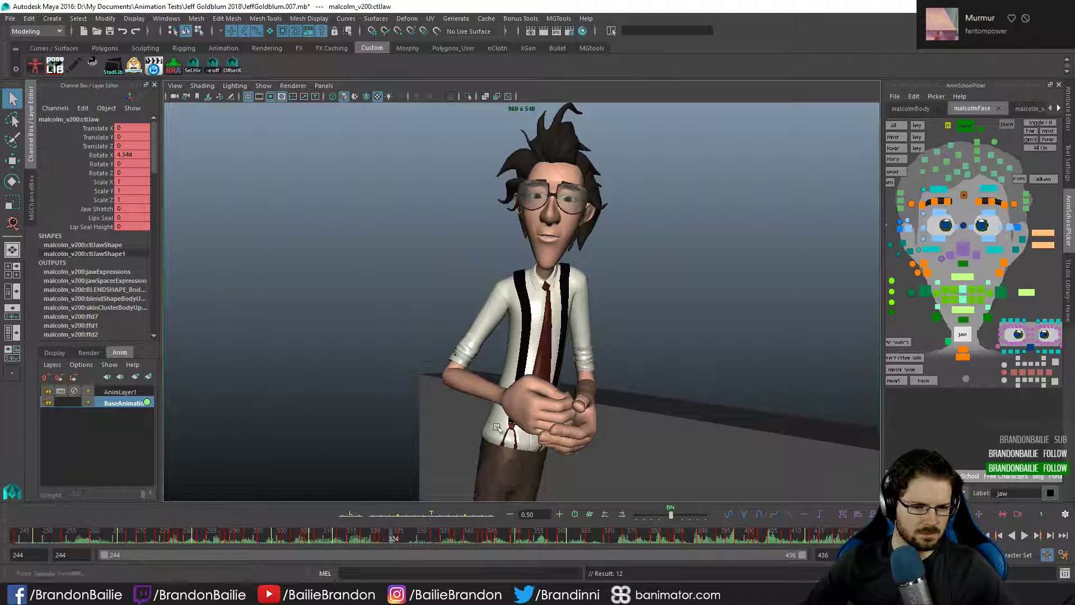
key("e")
left_click_drag(546, 237, 548, 249)
key("s")
key("q")
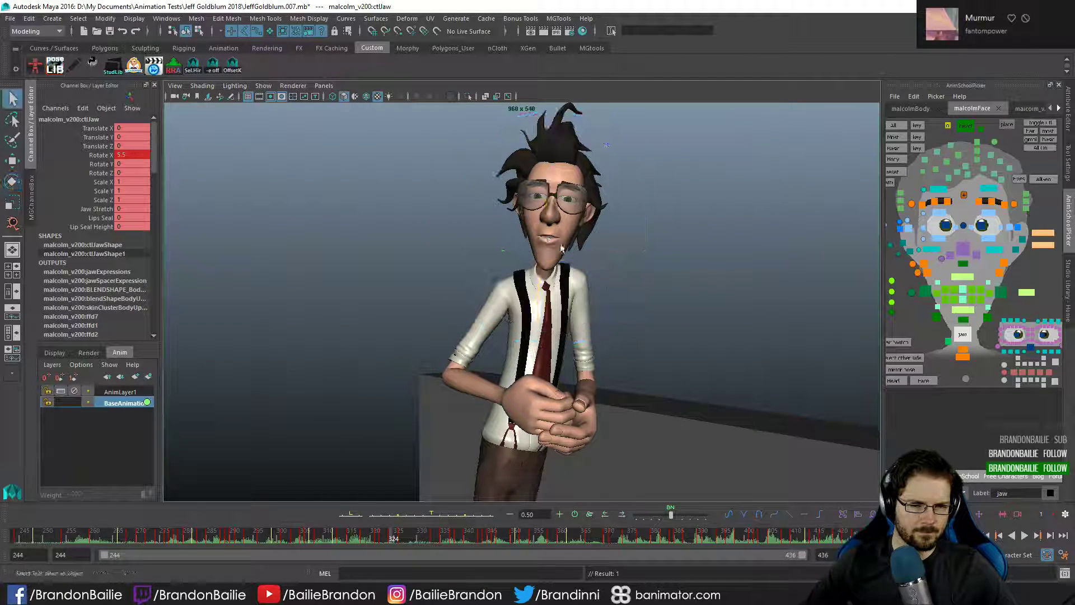
- Scrub and play back the shot from about frame 322 to review the jaw opening
left_click(385, 543)
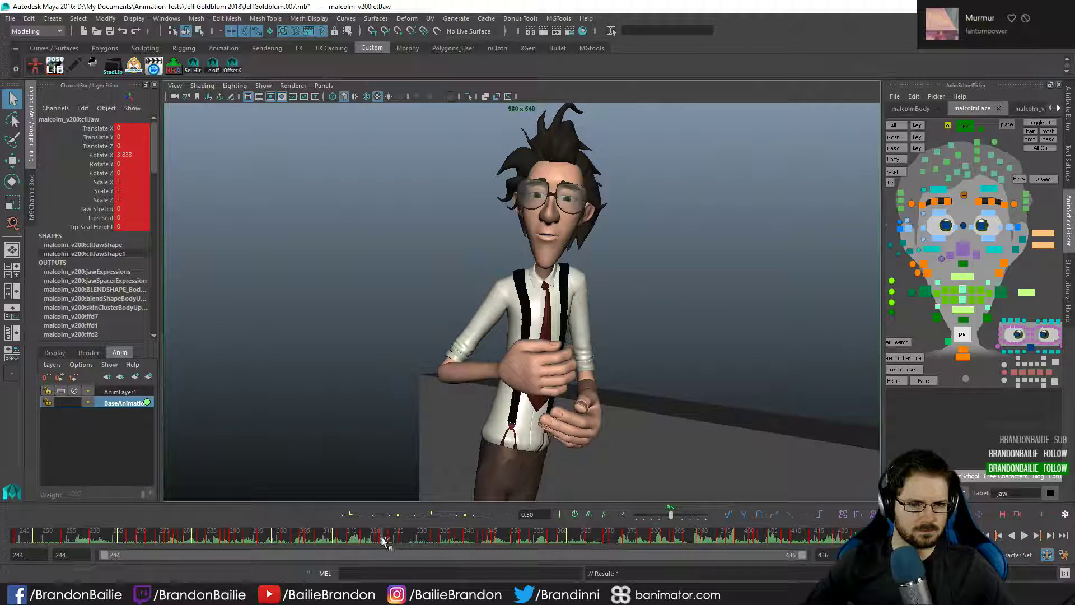
left_click_drag(384, 540, 421, 536)
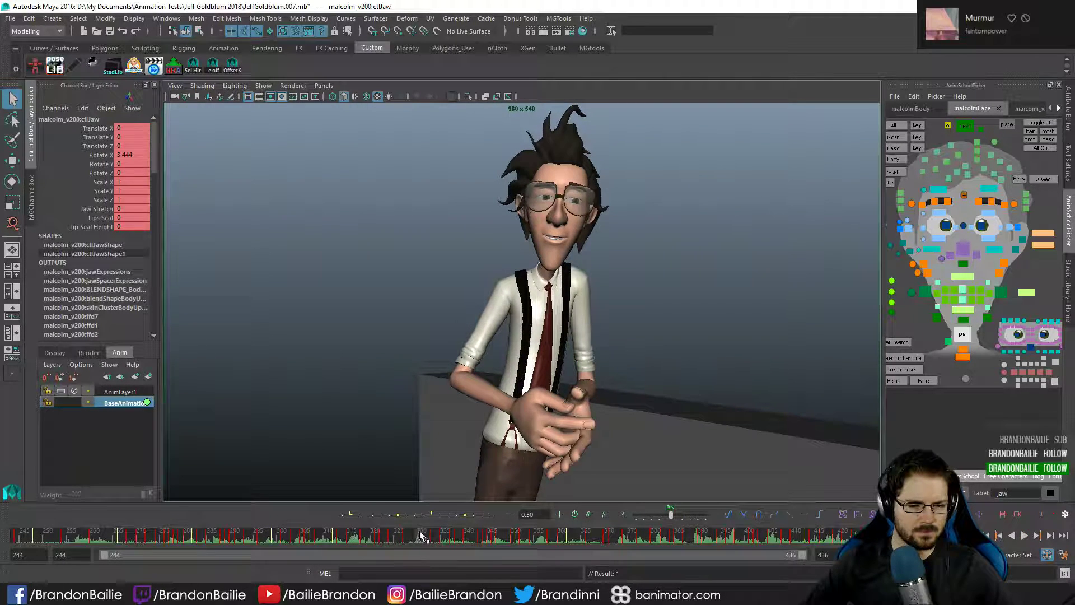
key("alt+v")
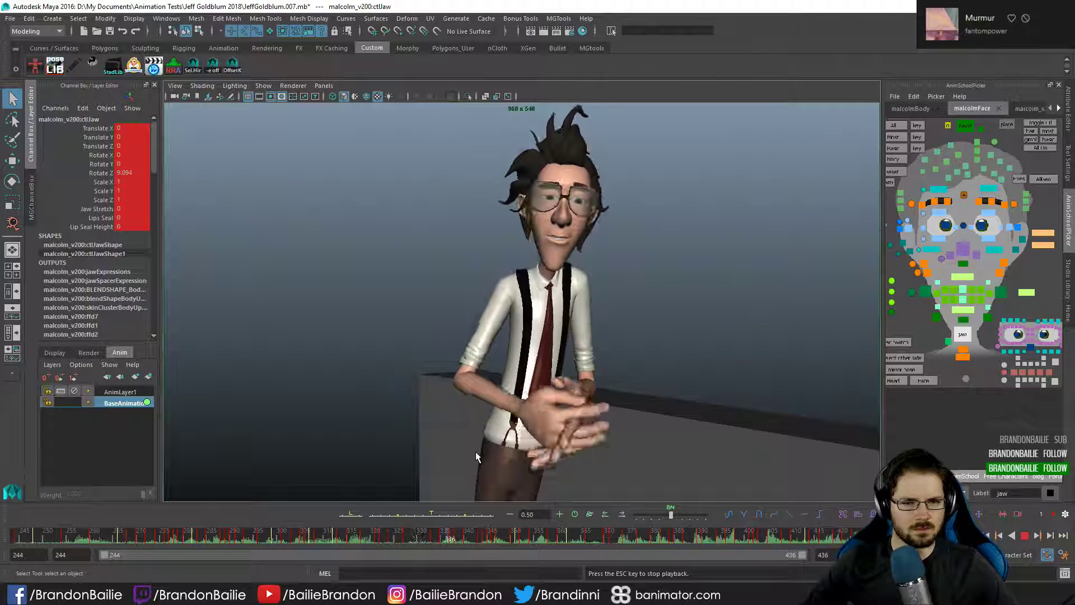
key("alt+v")
left_click_drag(388, 534, 385, 535)
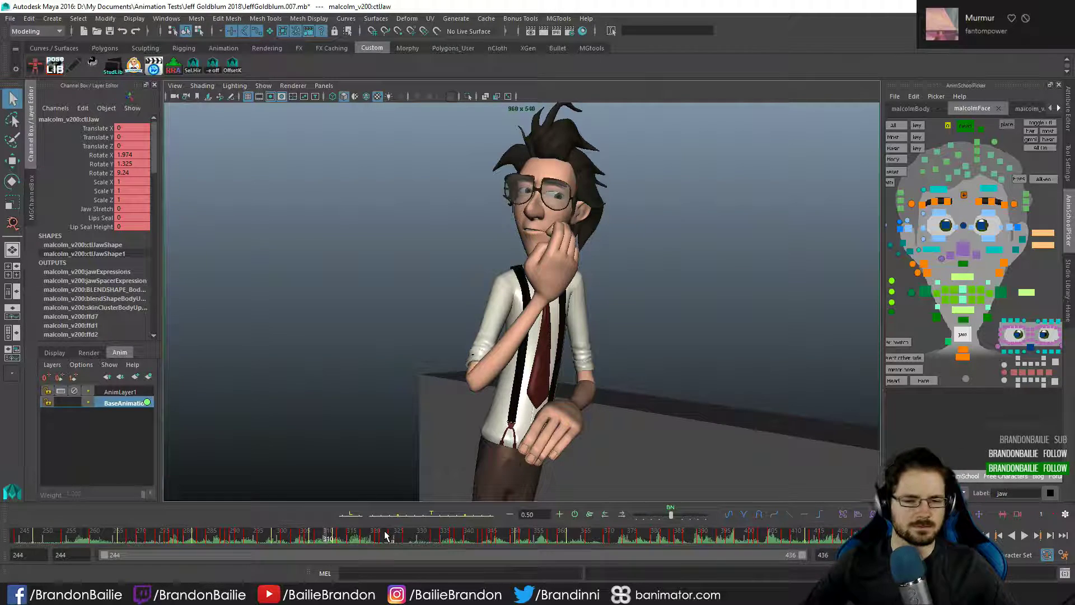
- Play back and scrub the shot to review the jaw motion, stopping at frame 325
key("alt+v")
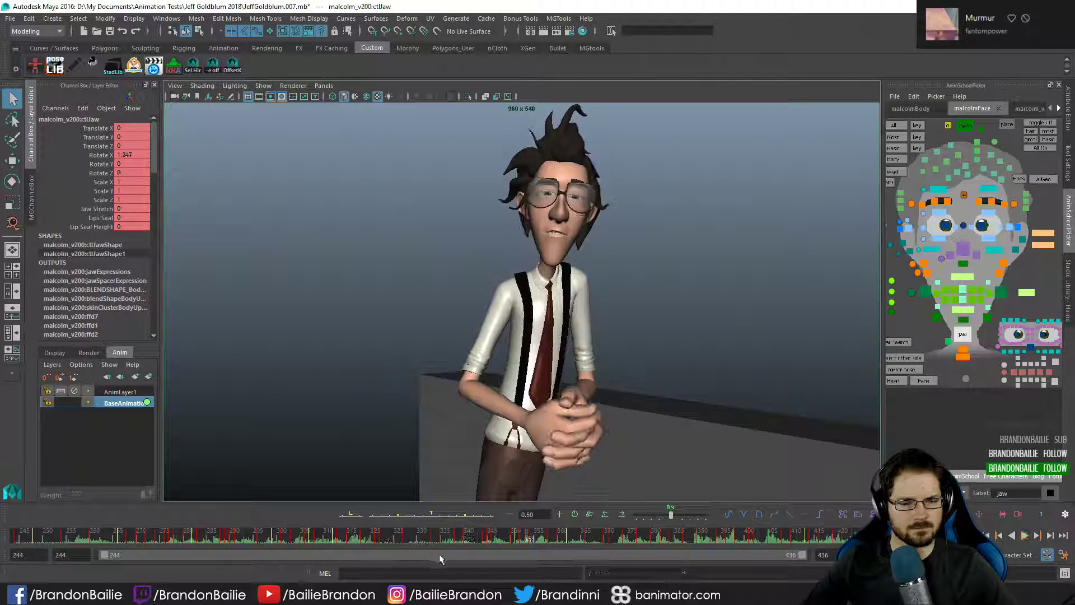
mouse_move(400, 533)
left_mouse_down()
mouse_move(349, 535)
mouse_move(413, 542)
mouse_move(364, 546)
mouse_move(385, 530)
mouse_move(407, 535)
mouse_move(377, 539)
mouse_move(394, 538)
left_mouse_up()
key("alt+v")
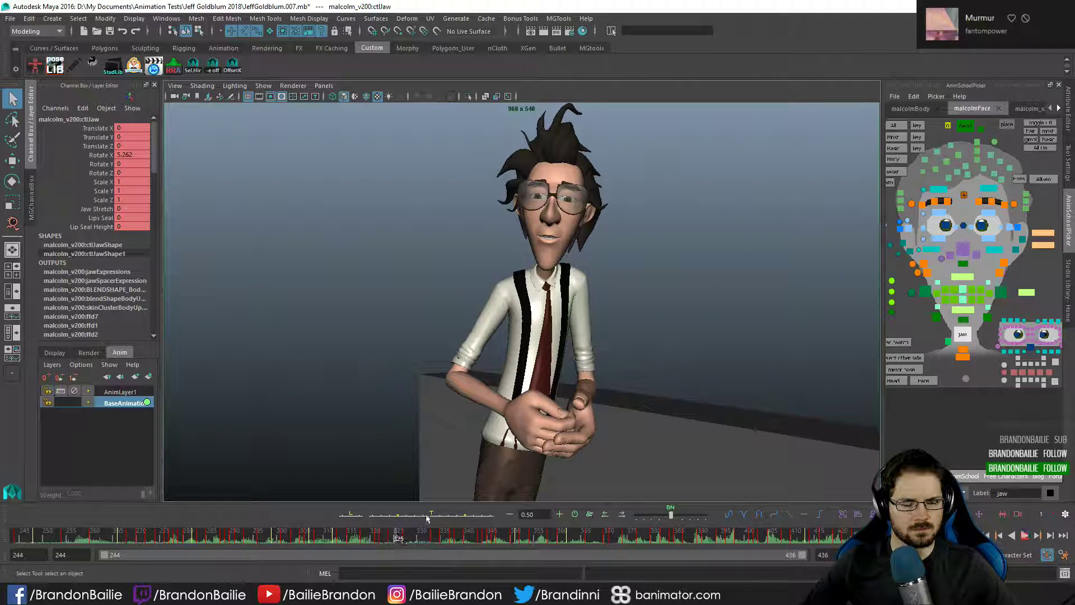
- Key the upper middle lip control at frame 325 and check the neighbouring frames from about 322 to 327
left_click(962, 277)
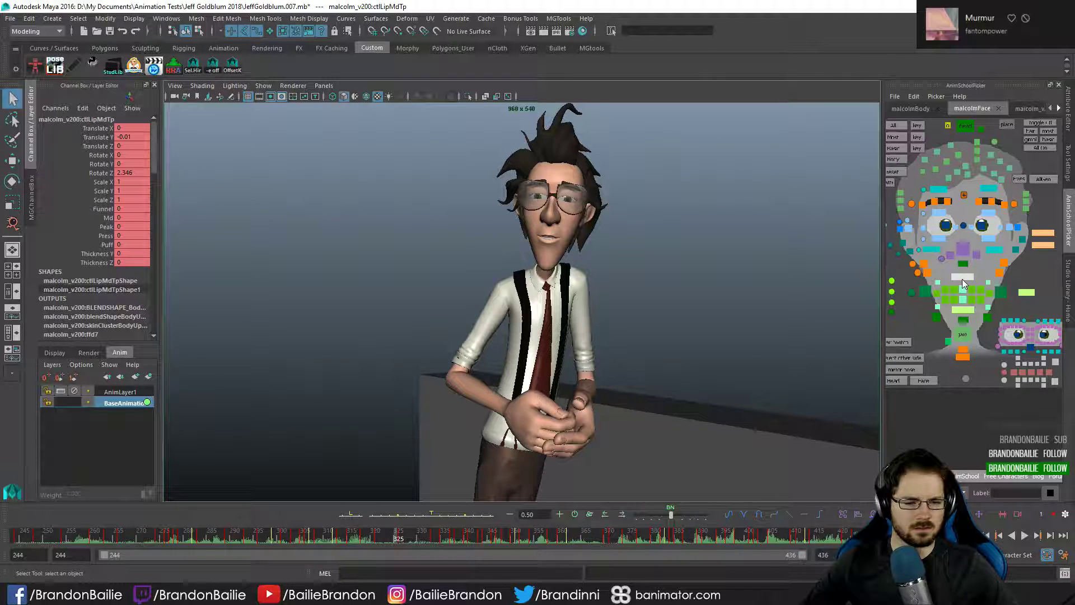
key("s")
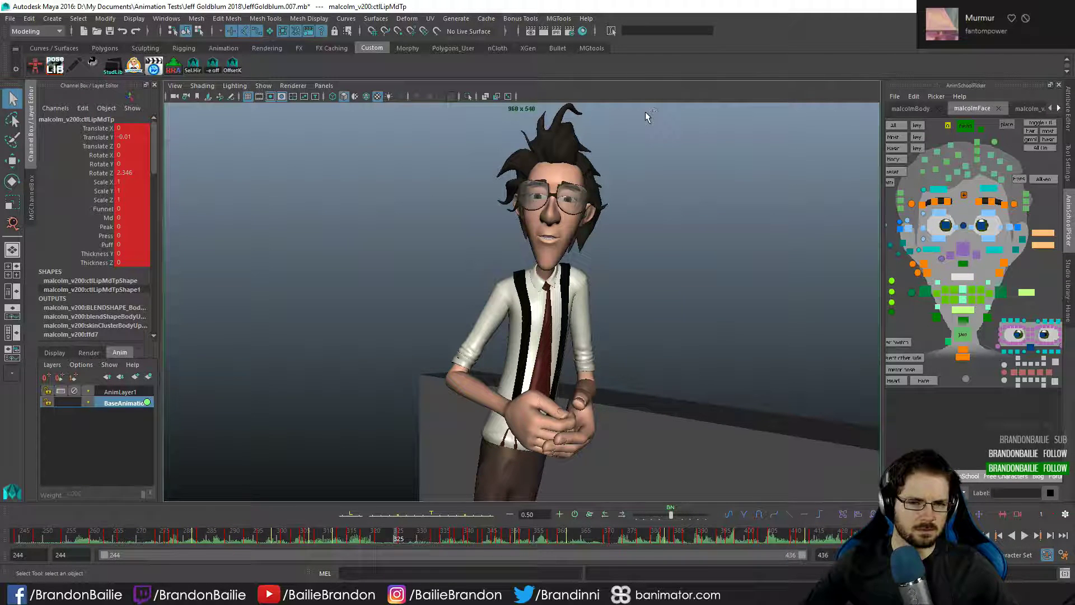
key("alt+comma")
key("alt+comma")
key("alt+comma")
key("alt+period")
key("alt+period")
key("alt+period")
key("alt+period")
key("alt+period")
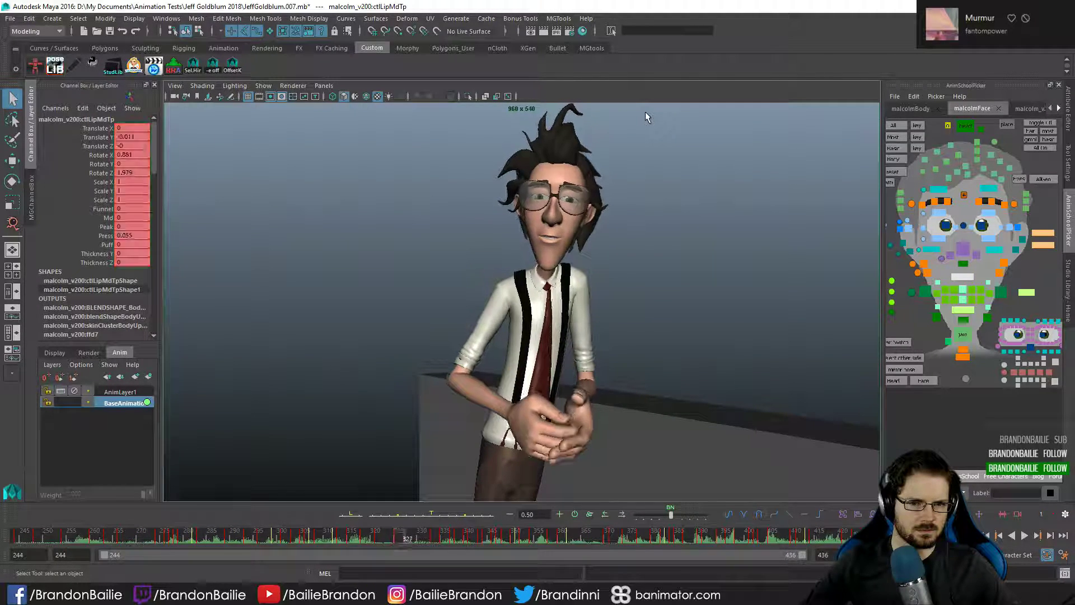
key("comma")
key("comma")
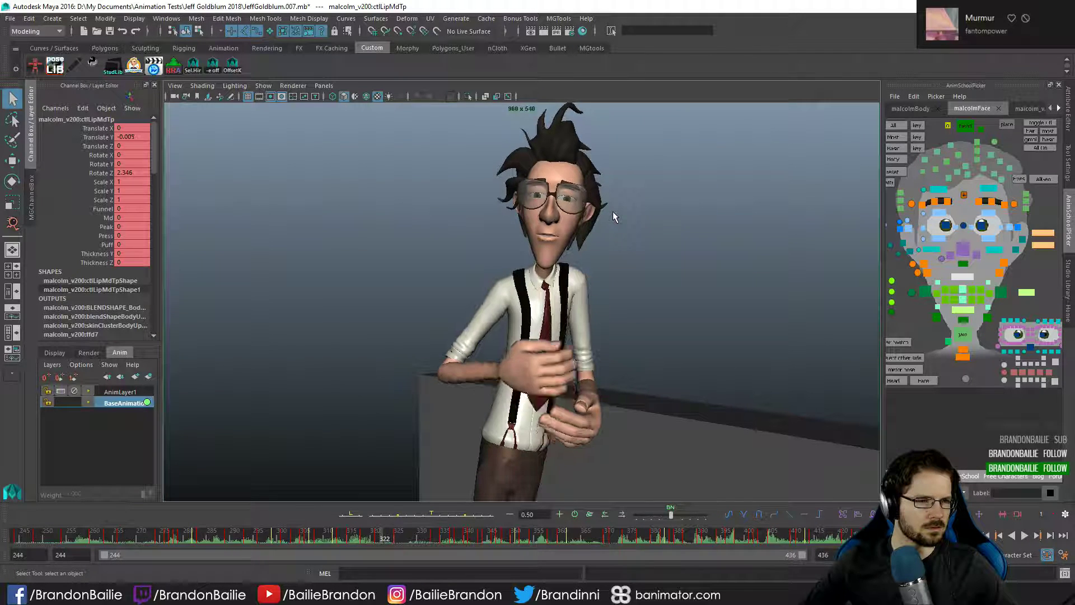
key("period")
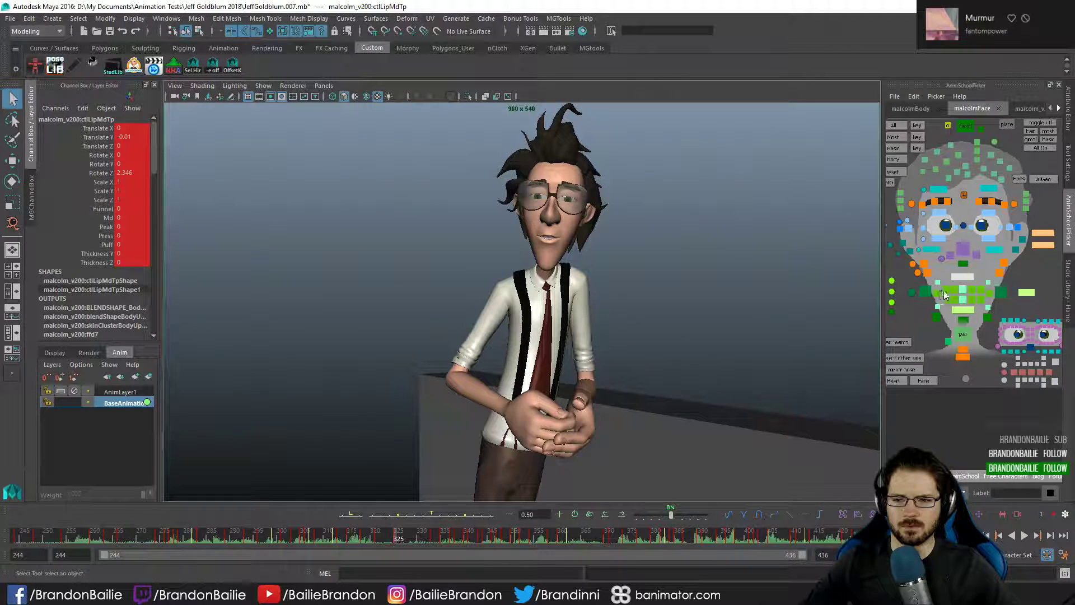
- Select the row of upper lip controls and key them at frames 325 and 327, checking the frames in between
left_click(989, 290)
key("s")
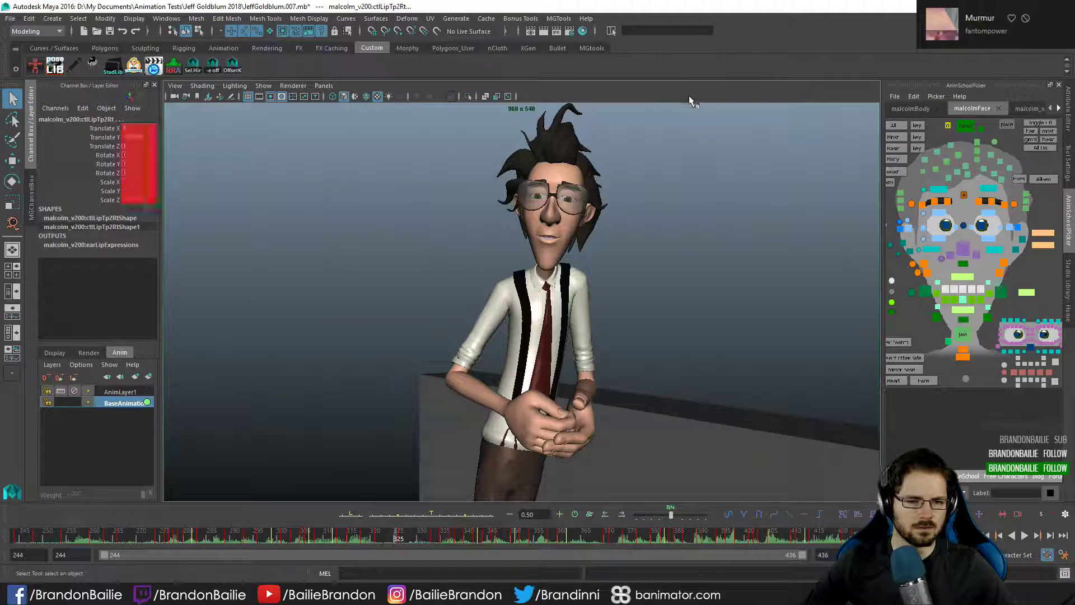
key("alt+comma")
key("alt+comma")
key("alt+comma")
key("alt+period")
key("alt+period")
key("alt+period")
key("alt+period")
key("alt+period")
key("alt+period")
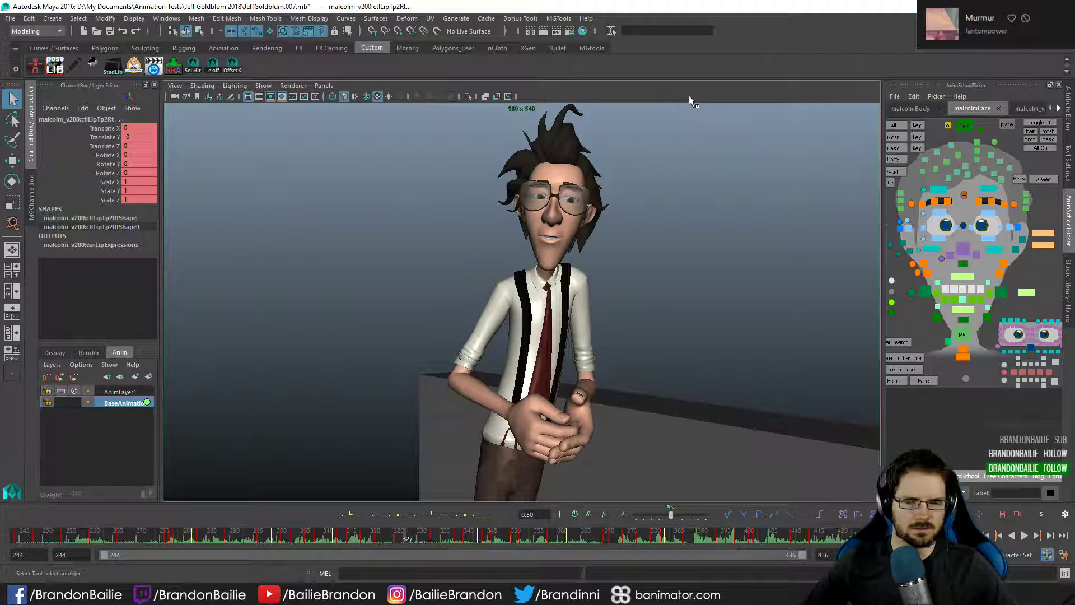
key("s")
key("comma")
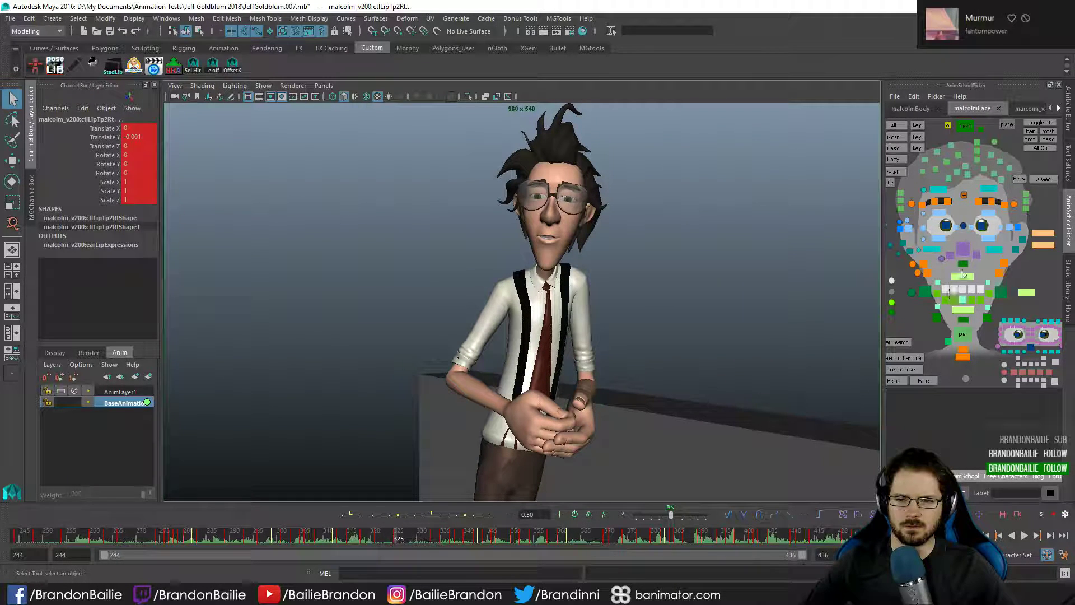
- Play back the shot to review the lip-sync, then return to the first frame, 244
key("alt+v")
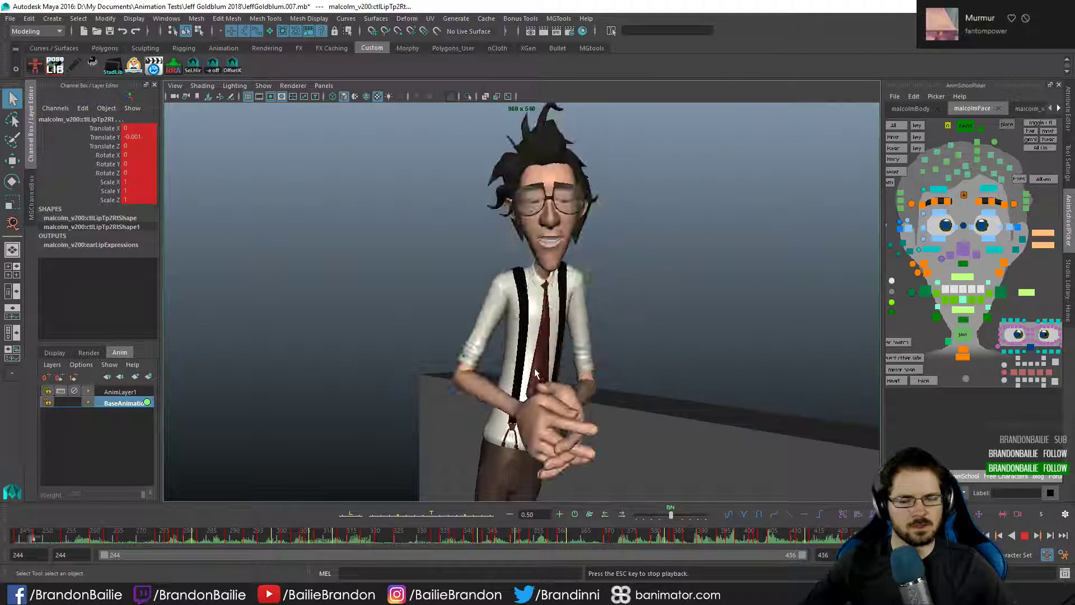
key("alt+v")
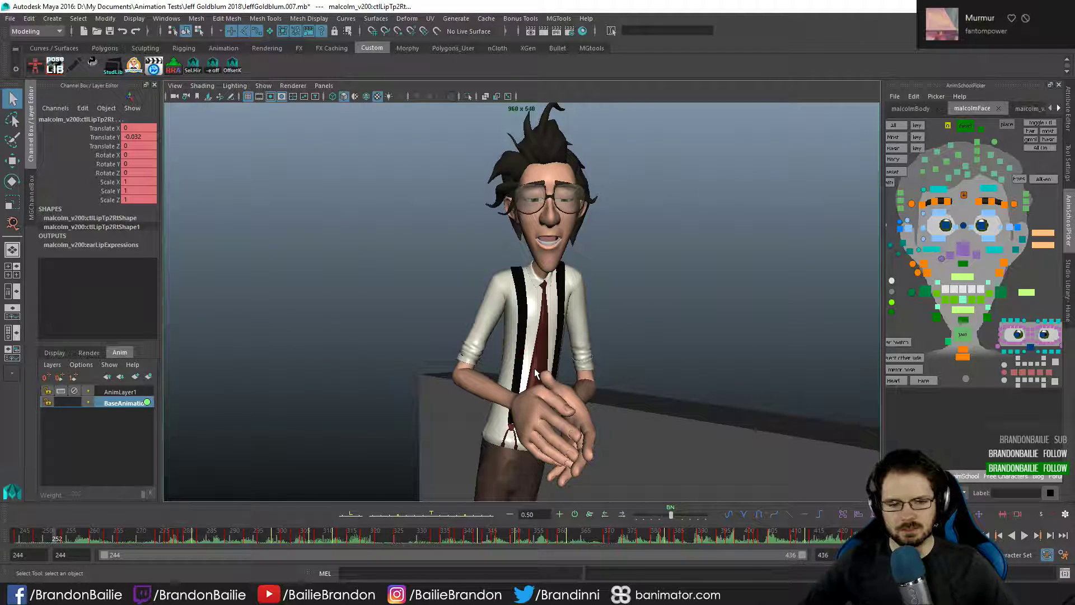
key("alt+v")
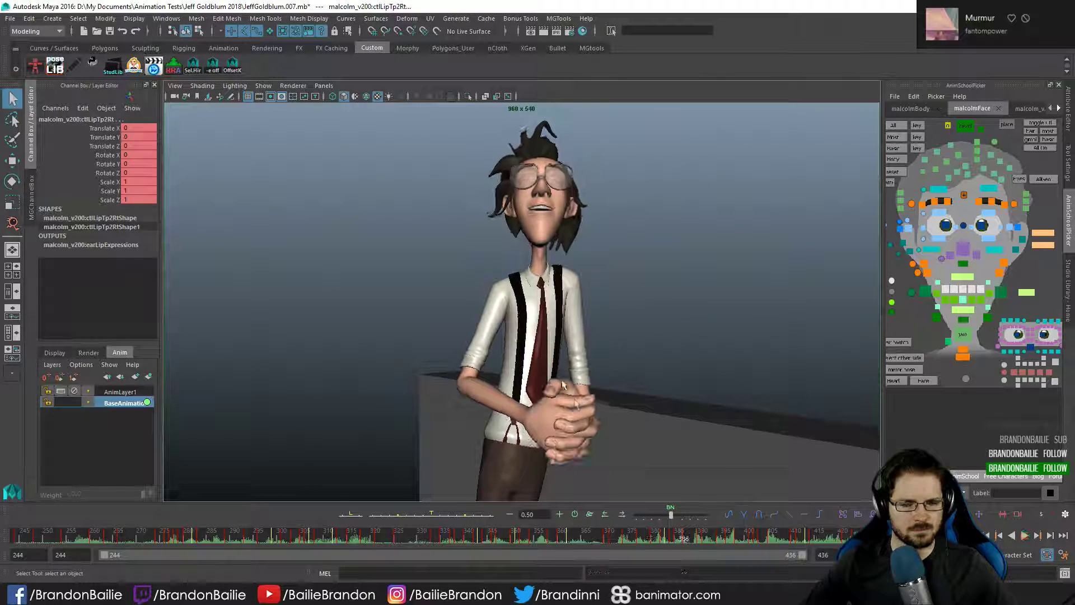
key("alt+shift+v")
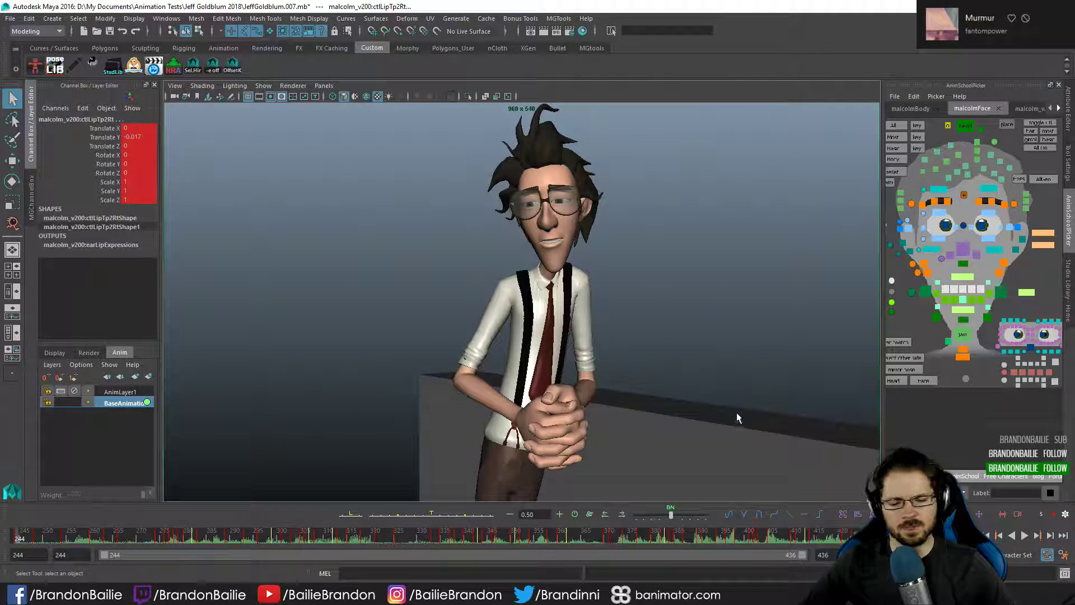
- At frame 244, rotate the right hand's ctlFingerA1Rt control to about 42.3, -10.55, -11.67 in X, Y and Z
left_click(987, 122)
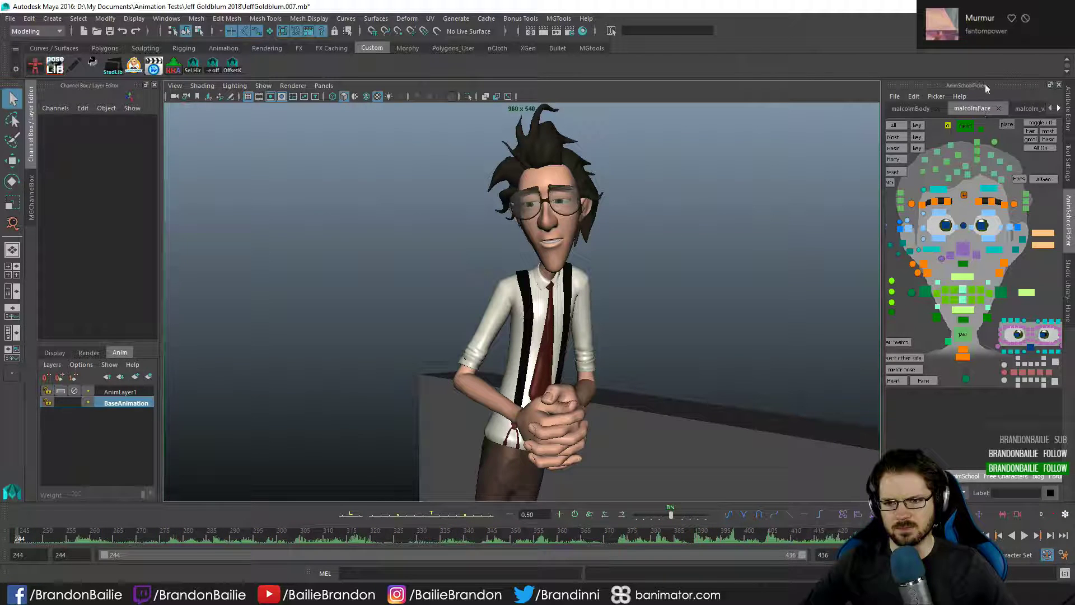
left_click(911, 110)
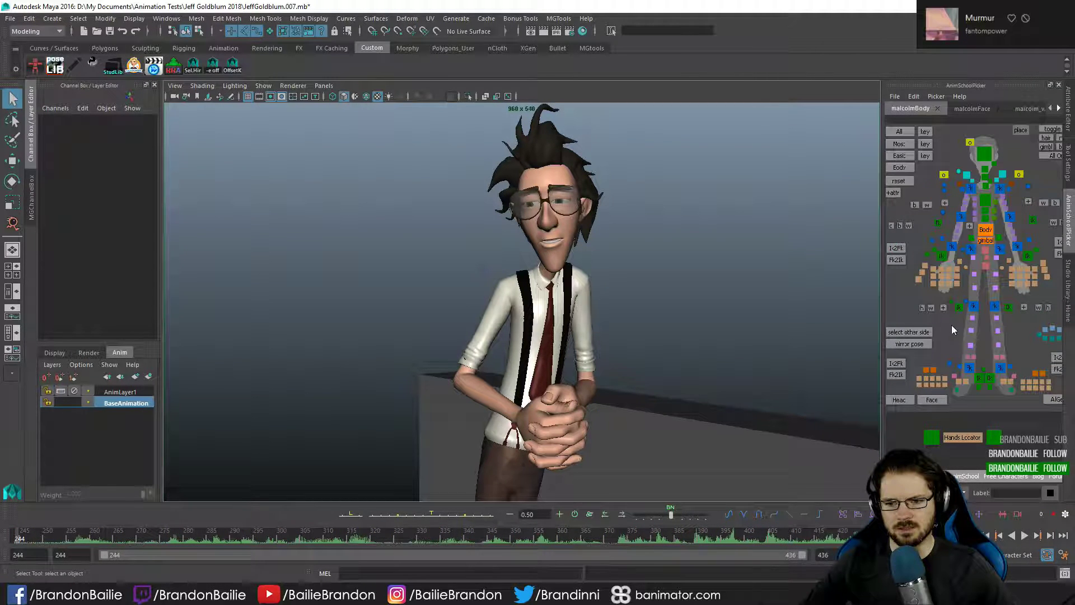
left_click(934, 269)
key("e")
key("q")
key(".")
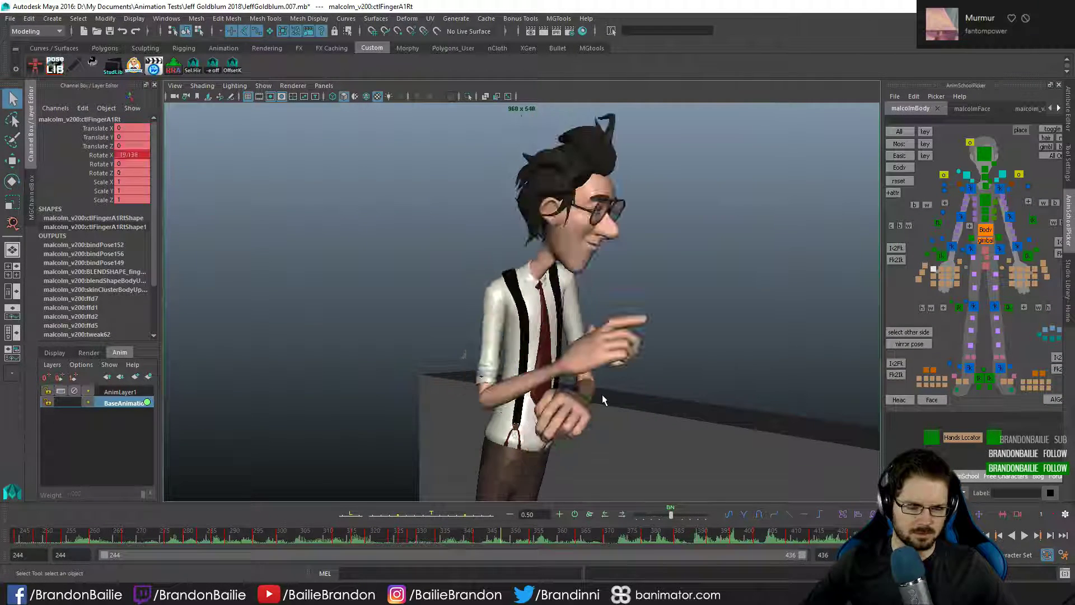
key(".")
key("e")
key(".")
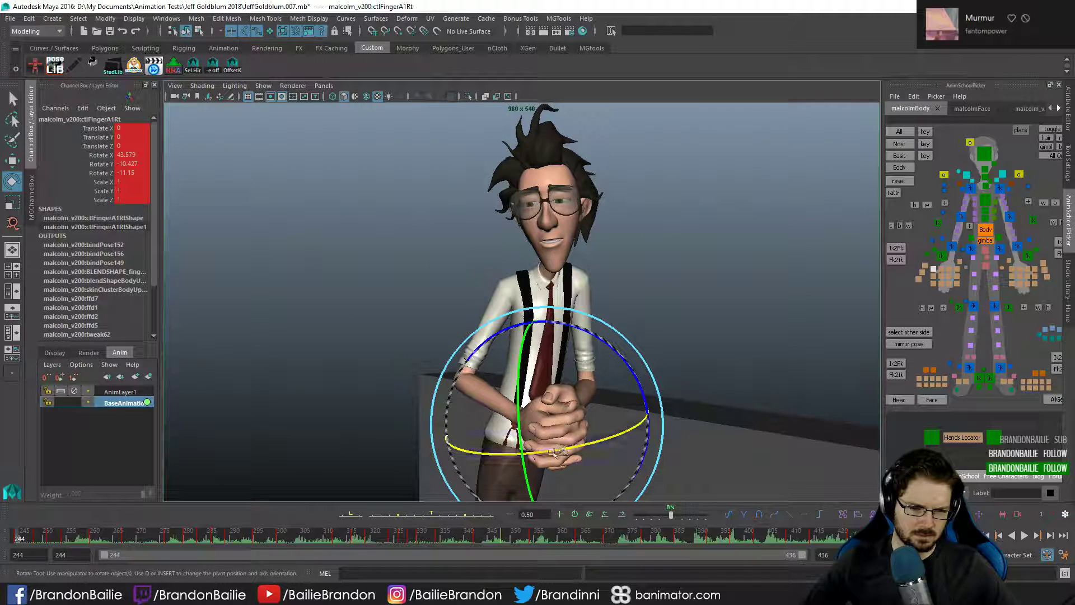
left_click_drag(555, 452, 532, 439)
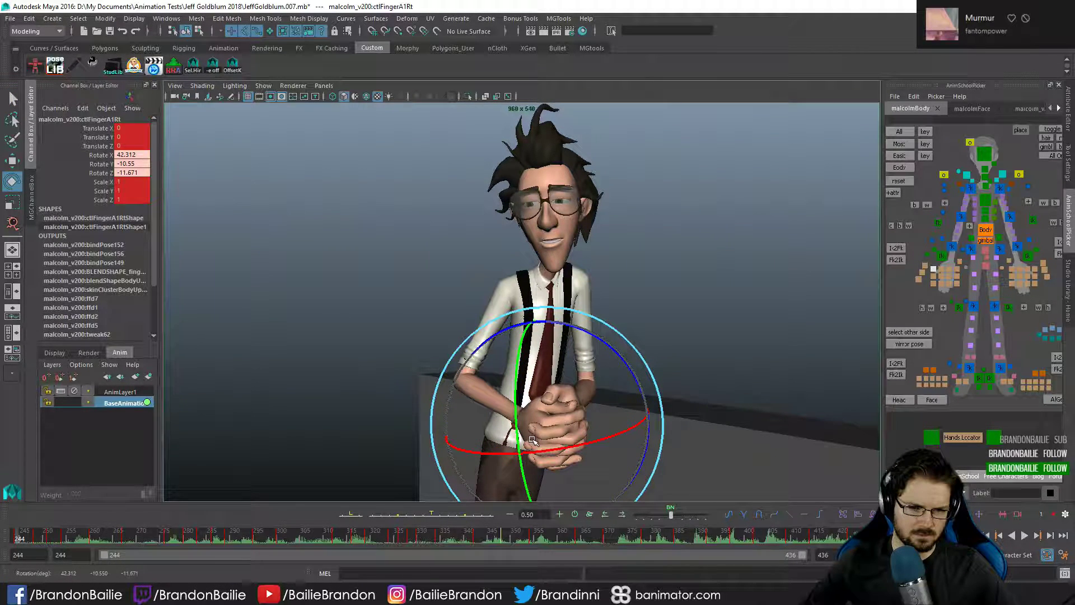
- Move the right finger control to about 0.024 on Translate X and -0.007 on Translate Y, and key the pose
key("w")
left_click_drag(527, 321, 526, 317)
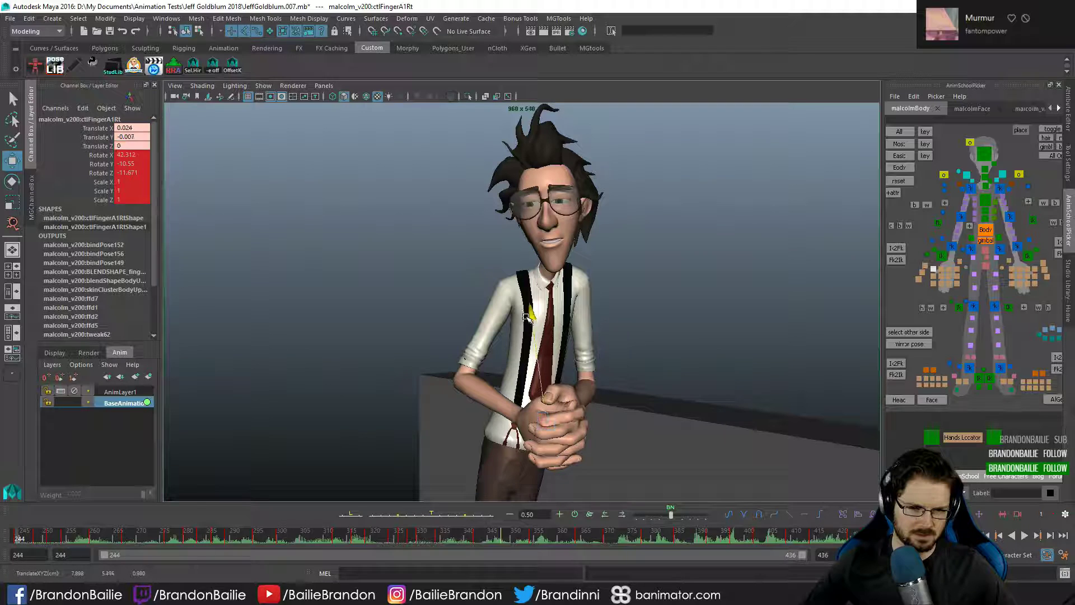
key("shift+w")
key("q")
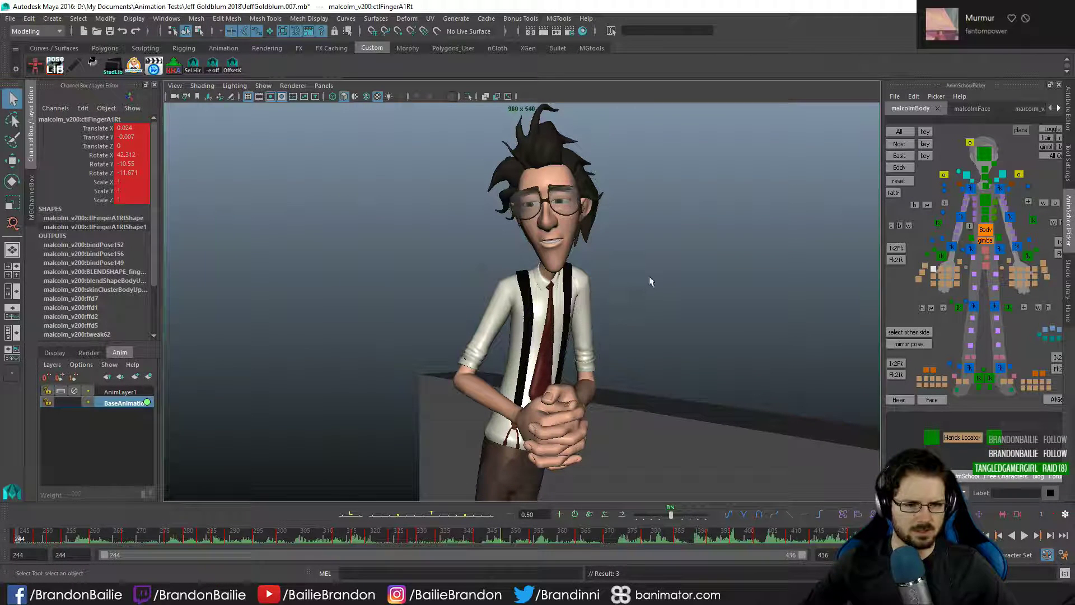
key("s")
key("period")
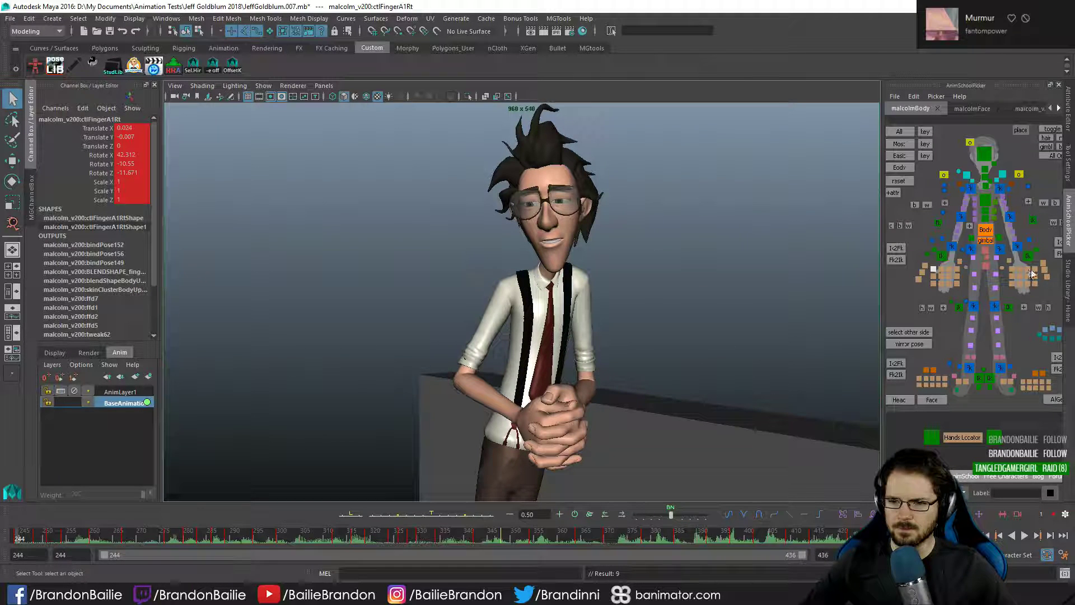
- Move the left hand's ctlFingerA1Lf control to about 0.014 on Translate X at frame 244 and compare with its next key
key("w")
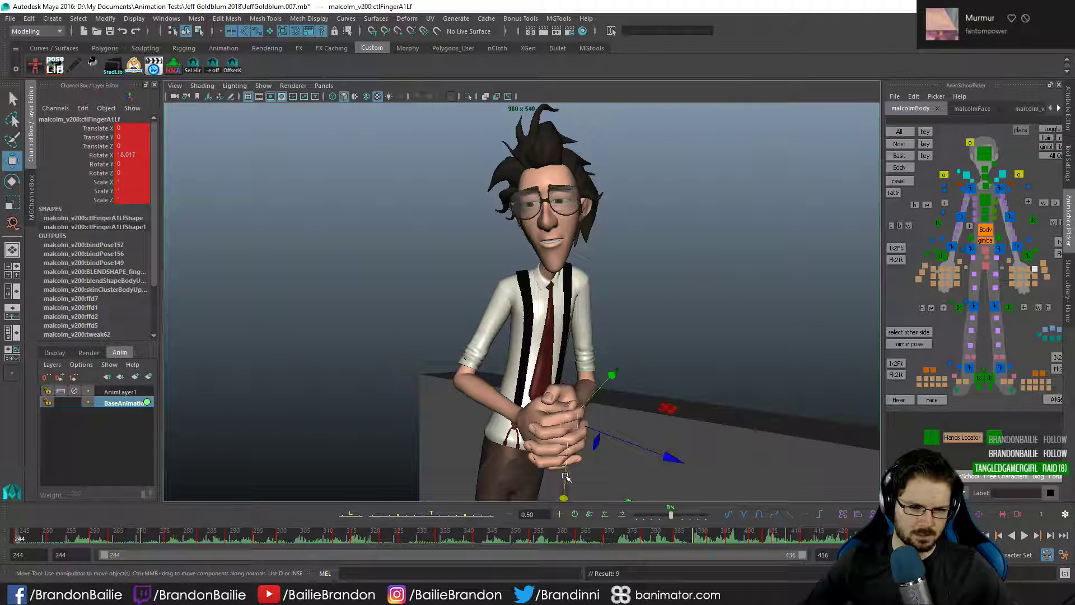
left_click_drag(566, 476, 566, 476)
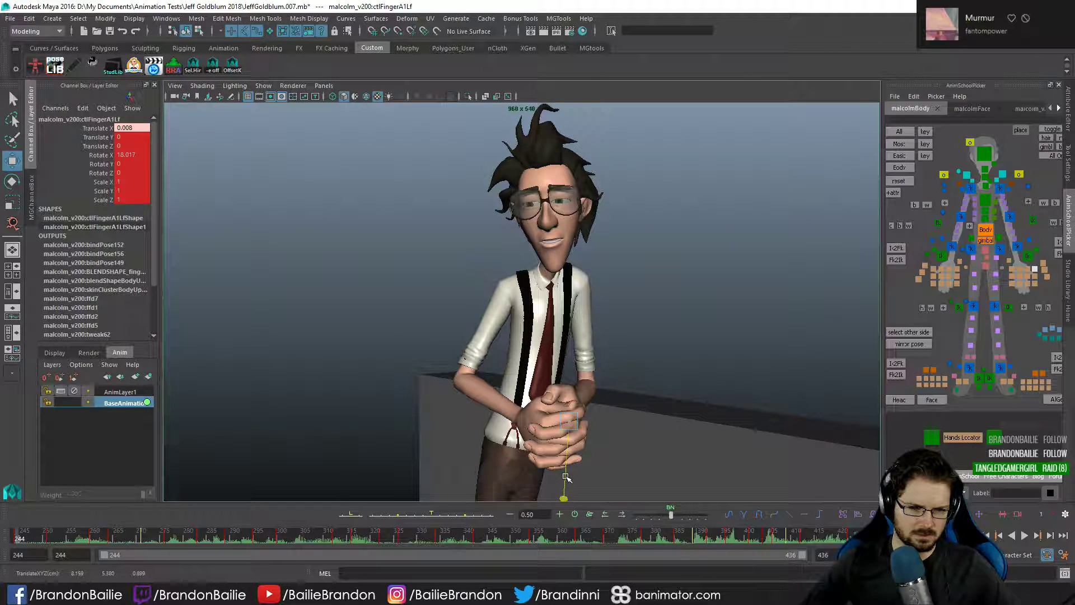
key("q")
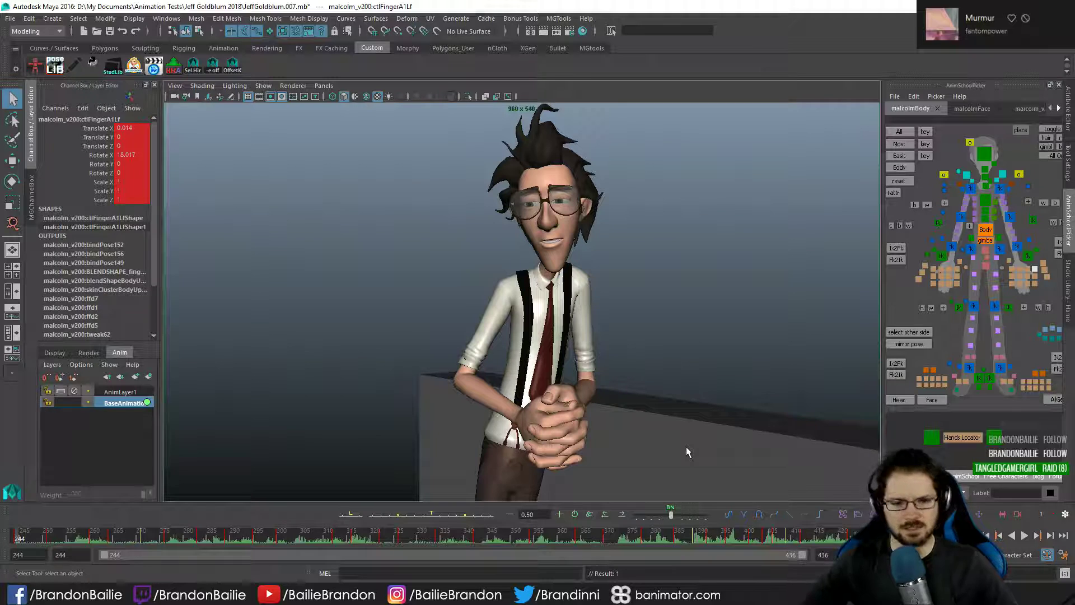
key("period")
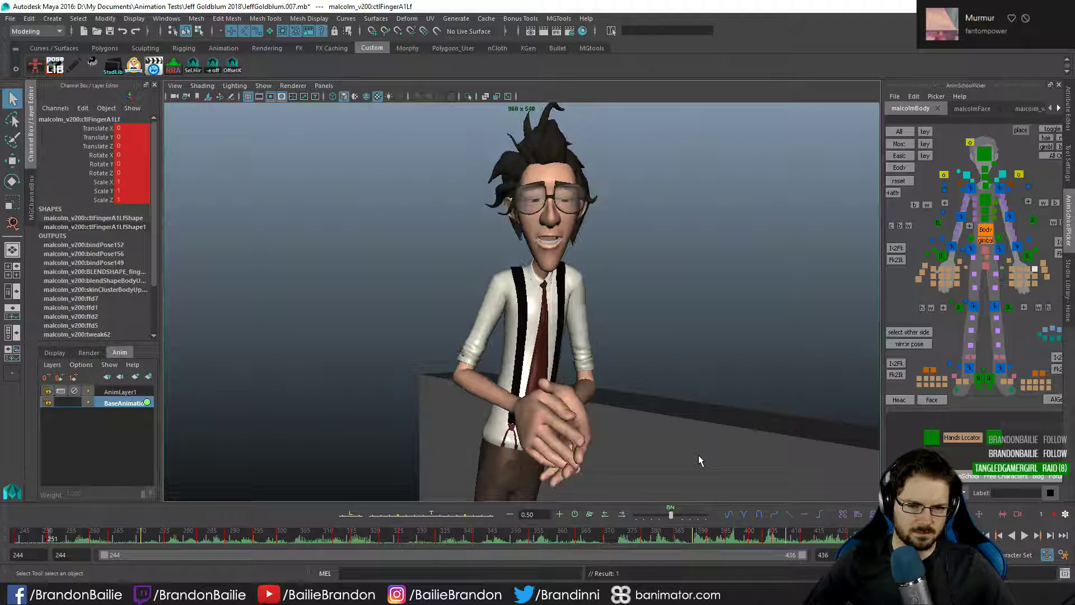
key("comma")
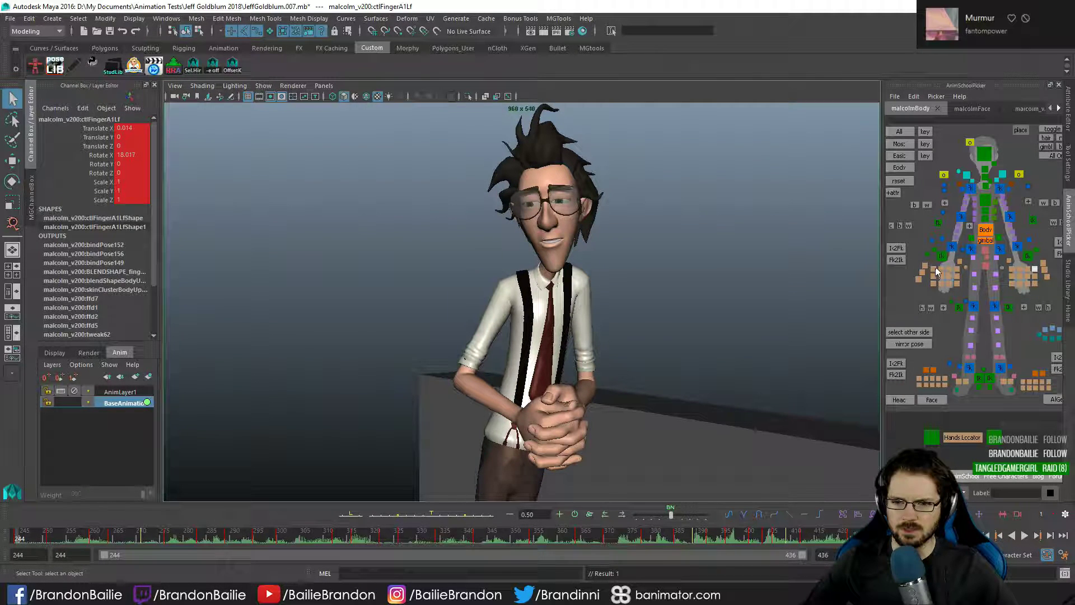
- Refine the right ctlFingerA1Rt rotation at frame 244 to about 35.2, -4.49, -10.5 in X, Y and Z
left_click(935, 272)
key("e")
left_click_drag(557, 446, 566, 448)
key("q")
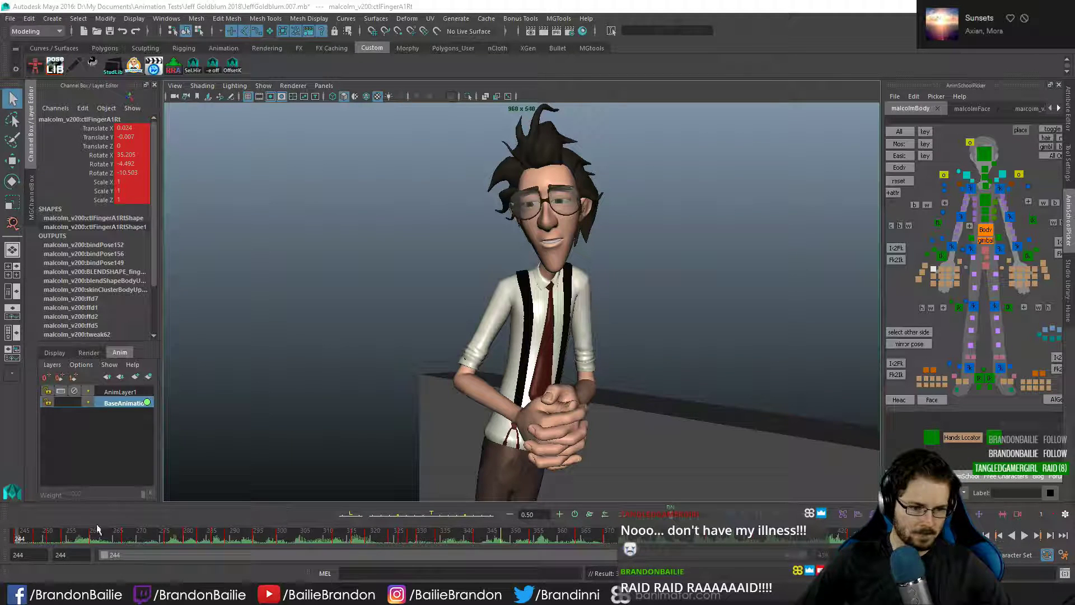
- Playblast the shot, overwriting movies/JeffGoldblum.mov, and close the preview in the media player
right_click(95, 542)
left_click(154, 539)
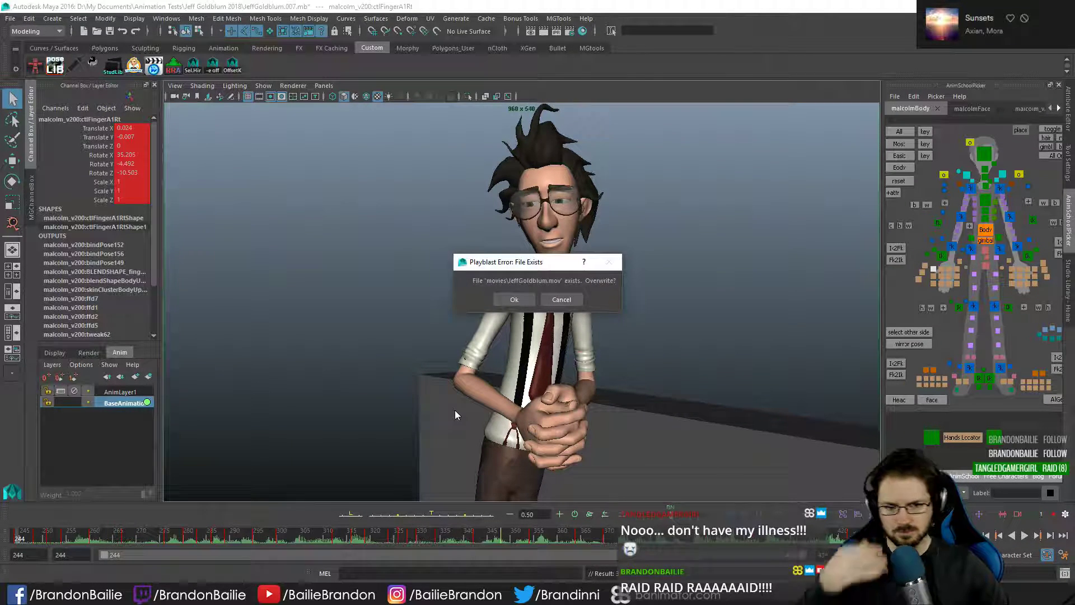
left_click(512, 300)
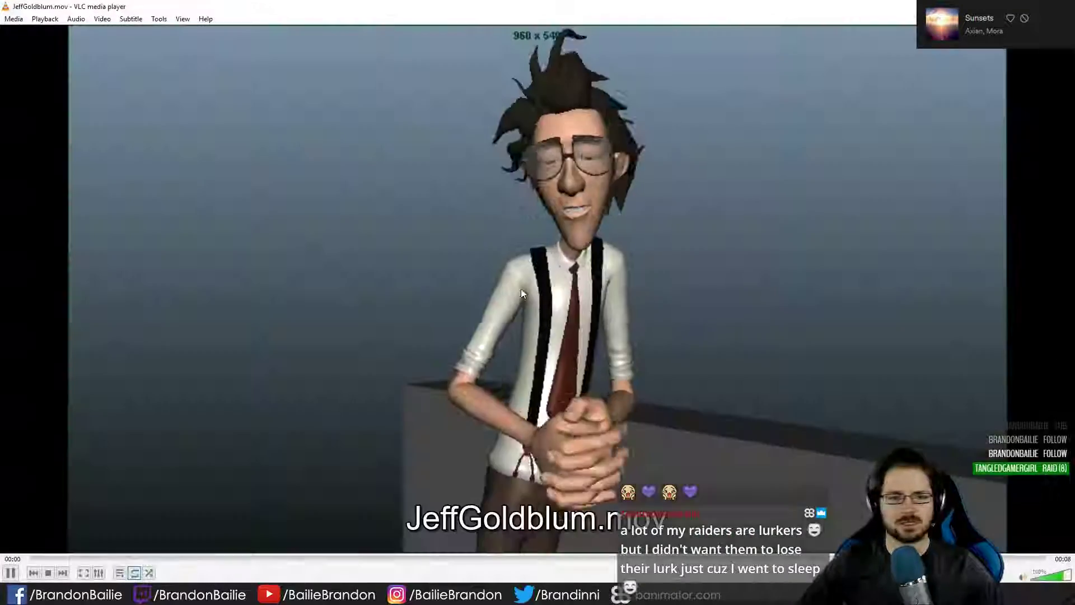
key("space")
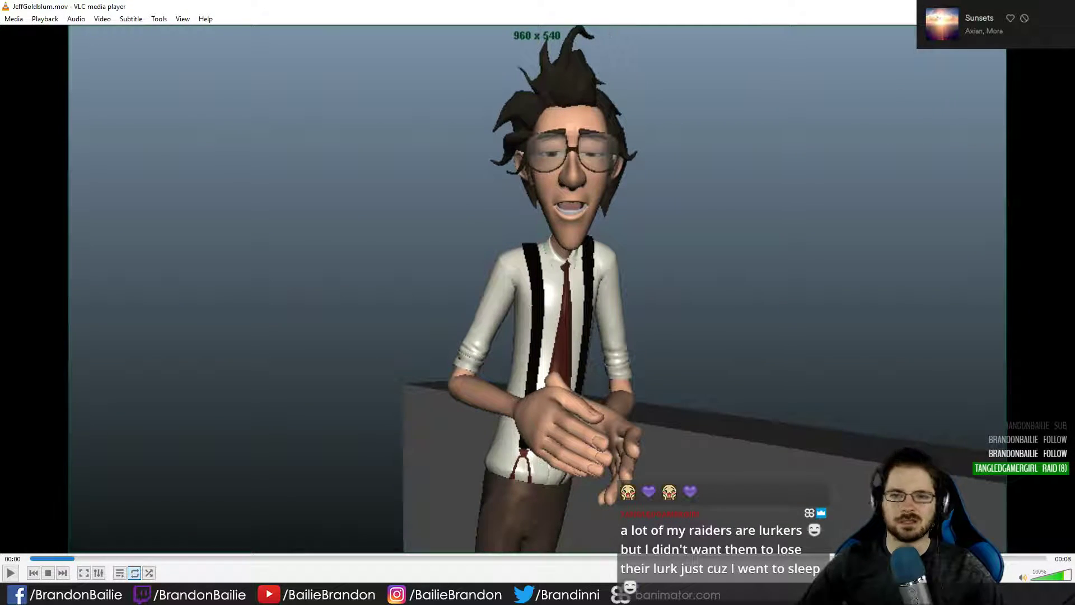
key("alt+F4")
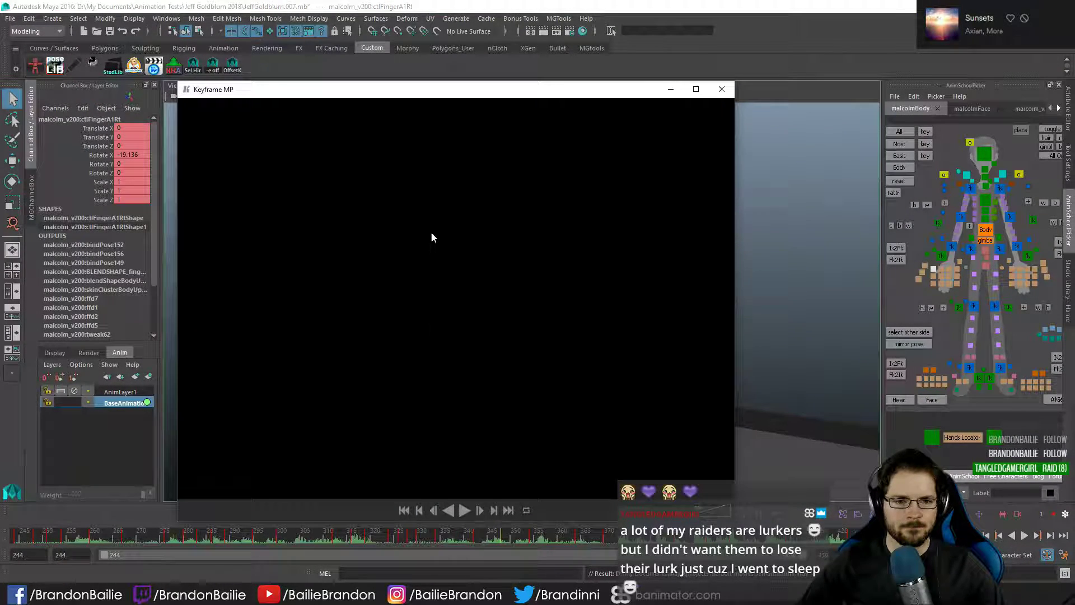
- Load the recent JeffGoldblum.mov playblast into Keyframe MP and reposition the player window
right_click(431, 231)
mouse_move(469, 252)
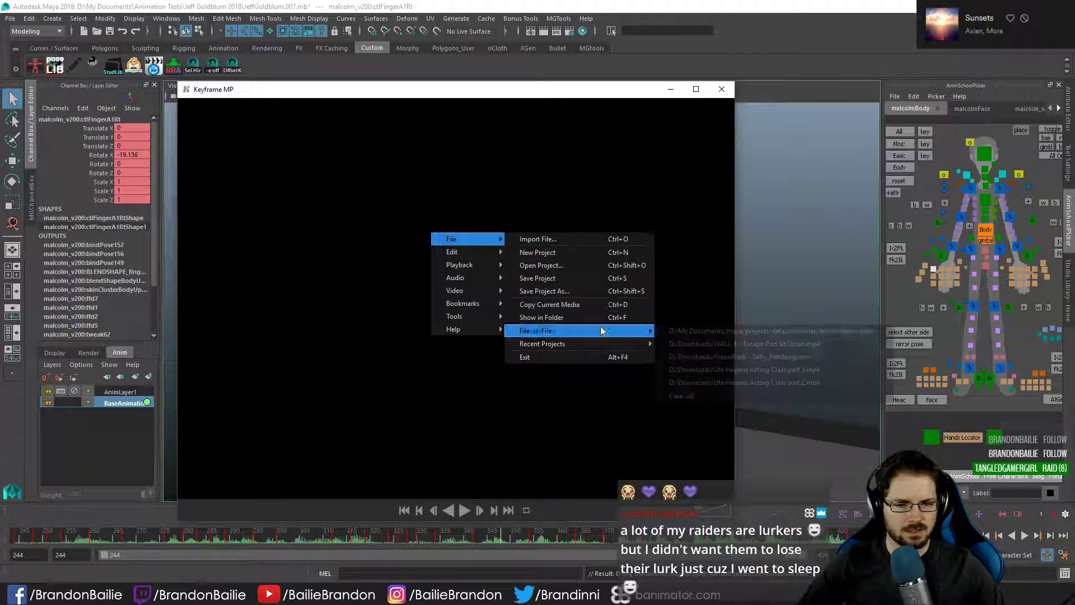
mouse_move(566, 331)
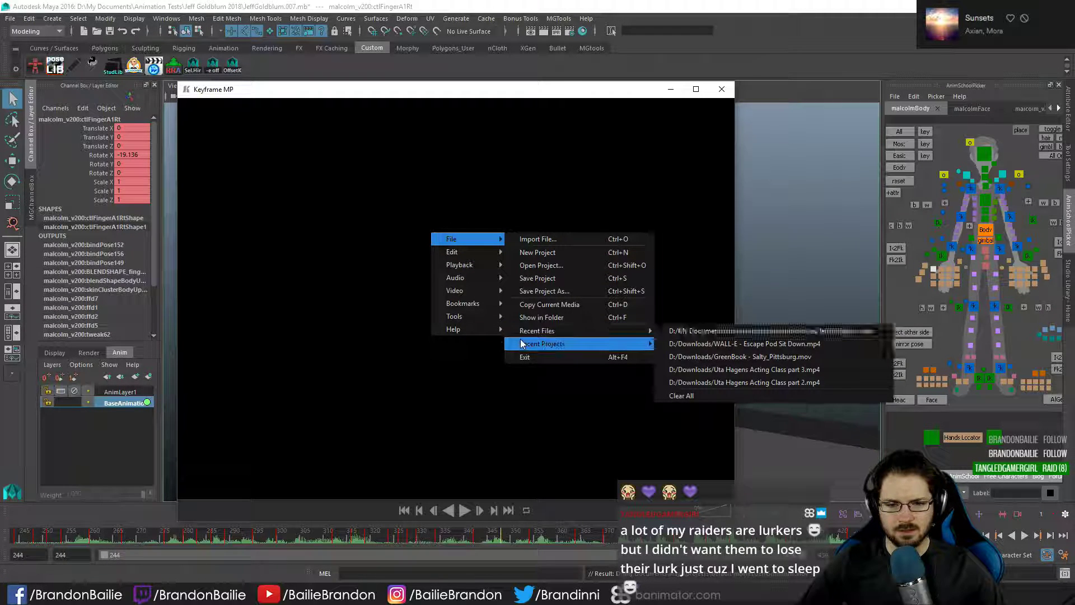
left_click(696, 330)
left_click_drag(540, 92, 578, 90)
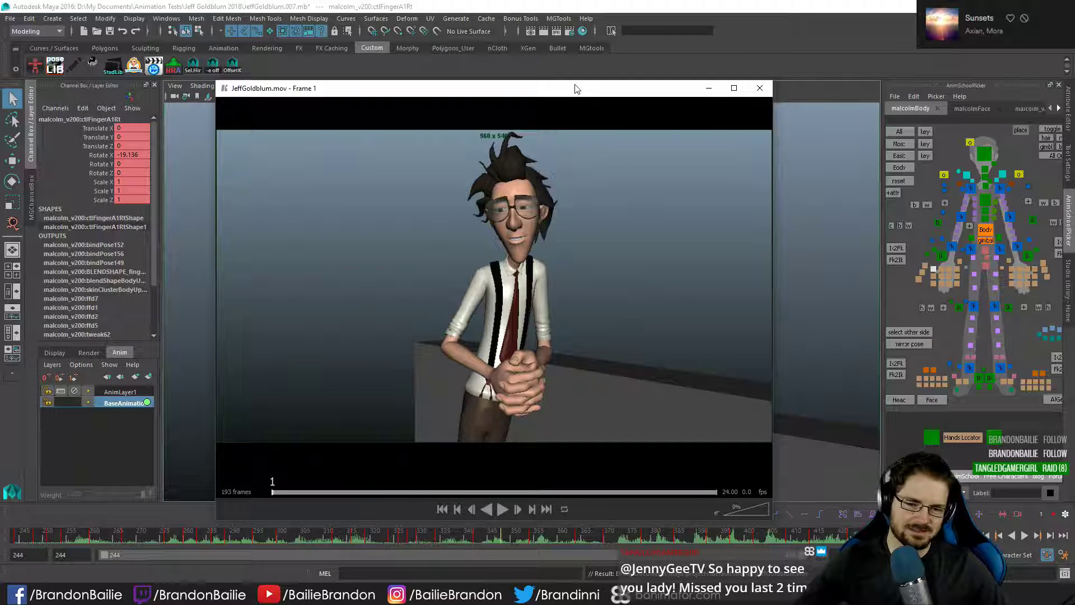
- Turn on the player's audio and show the JeffGoldblum.mov playblast in full screen
left_click(718, 513)
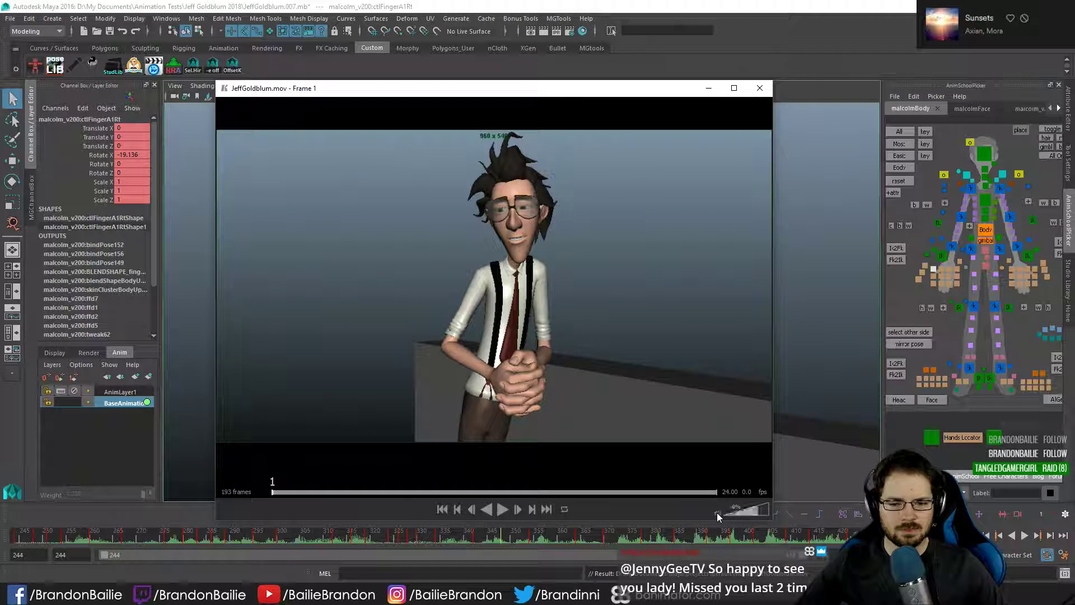
left_click_drag(534, 324, 578, 351)
key("Left")
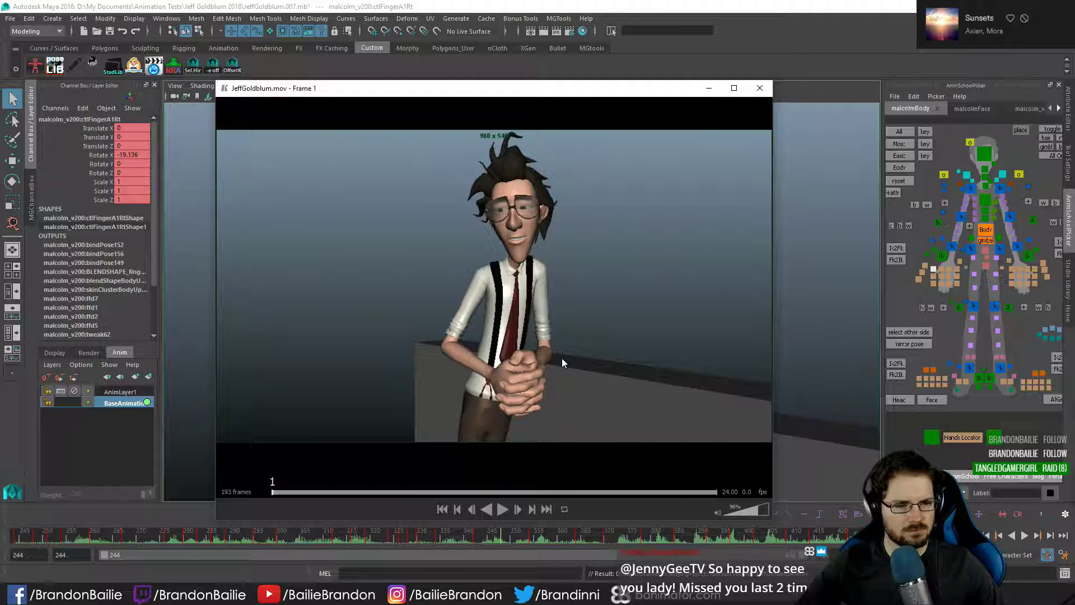
double_click(587, 90)
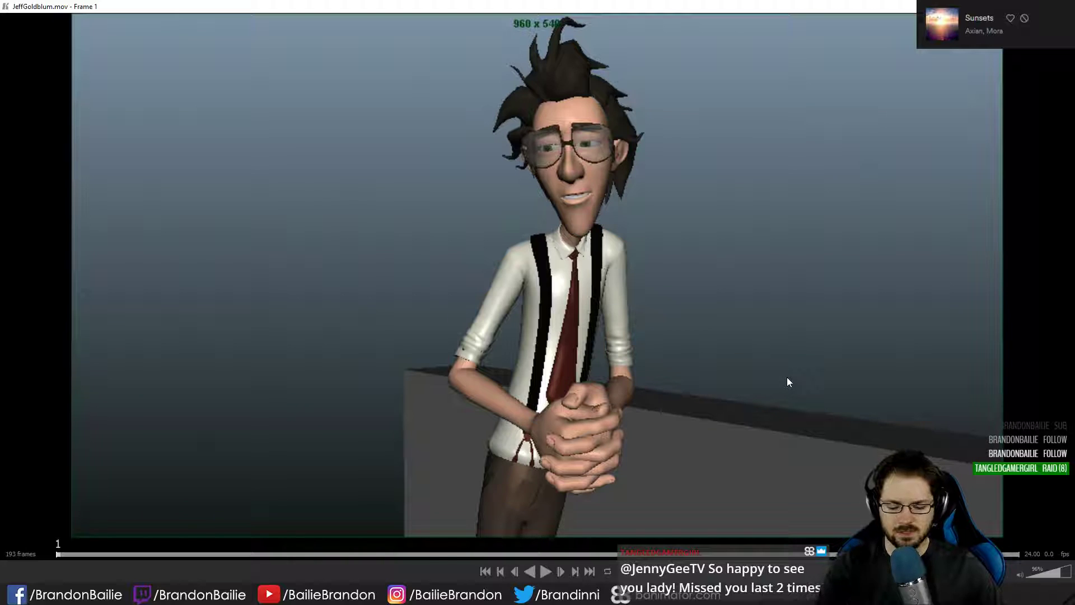
key("F11")
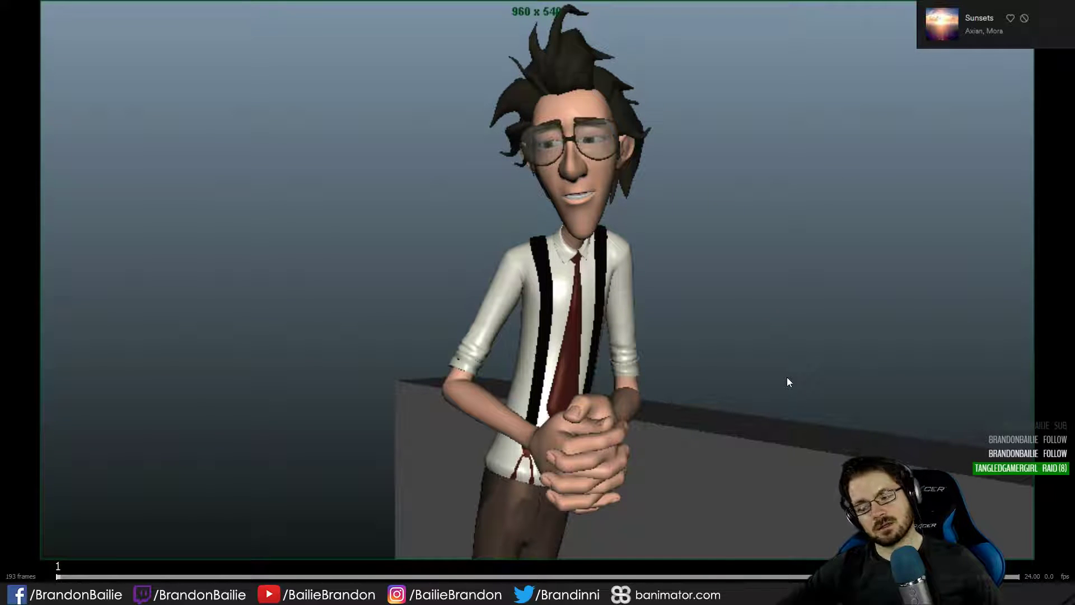
- Play the playblast through twice to review the animation, exit full screen and put the player away
key("space")
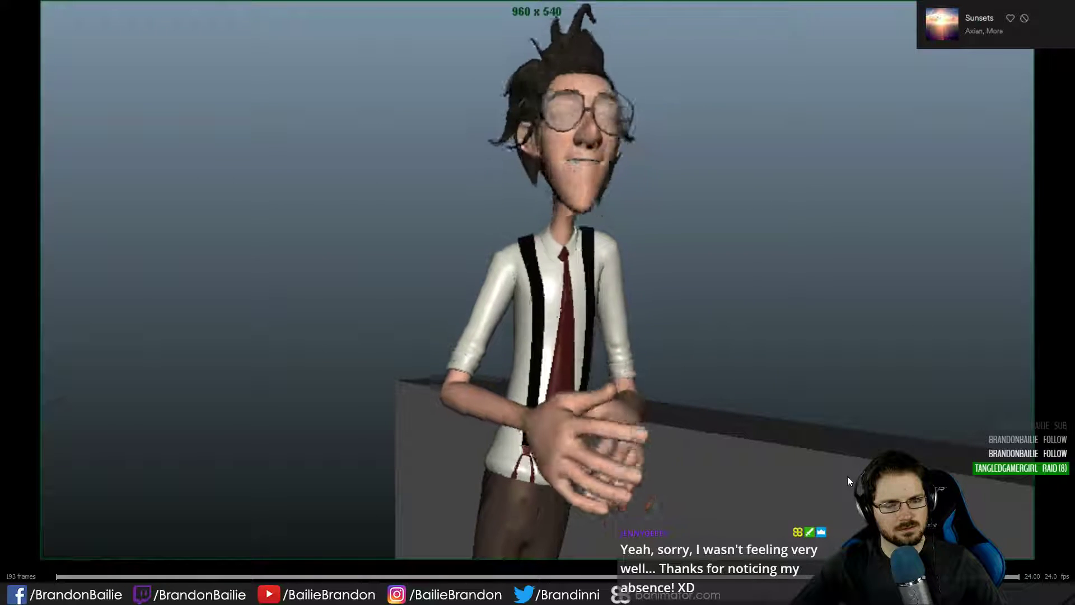
left_click_drag(616, 489, 308, 489)
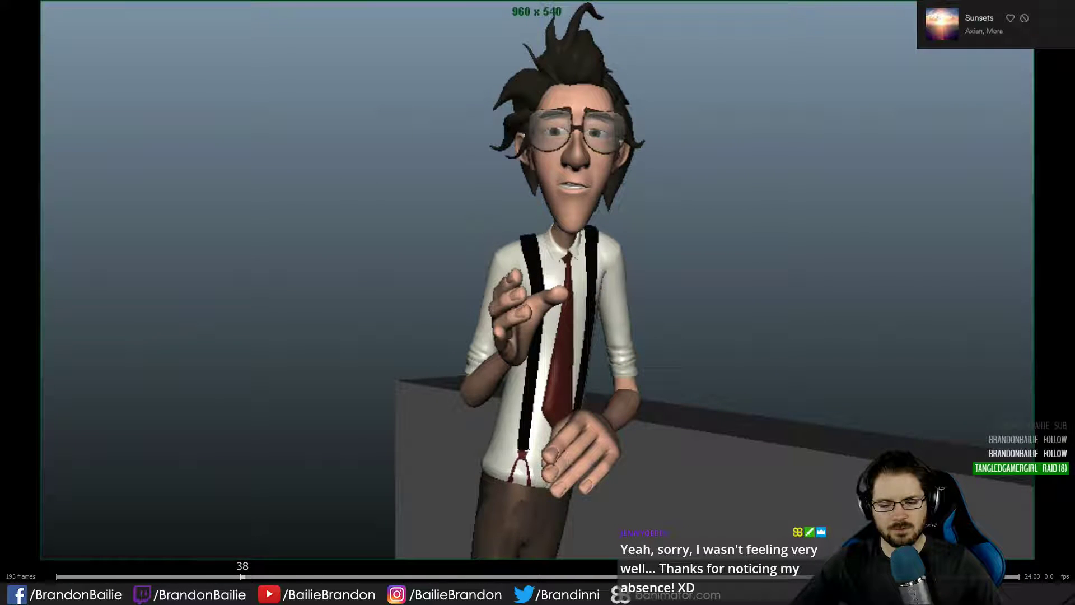
key("space")
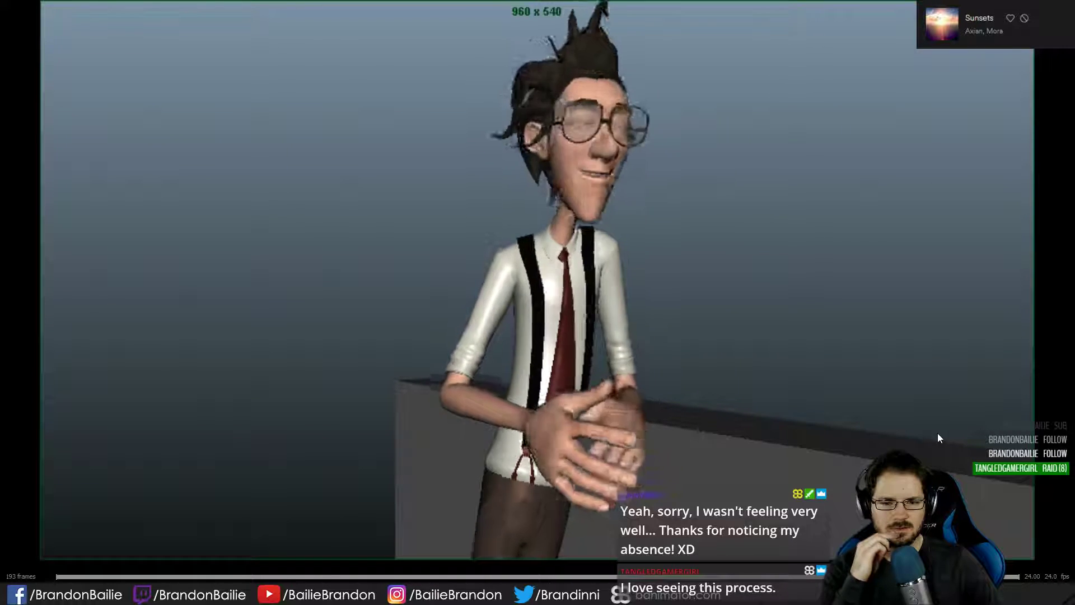
key("space")
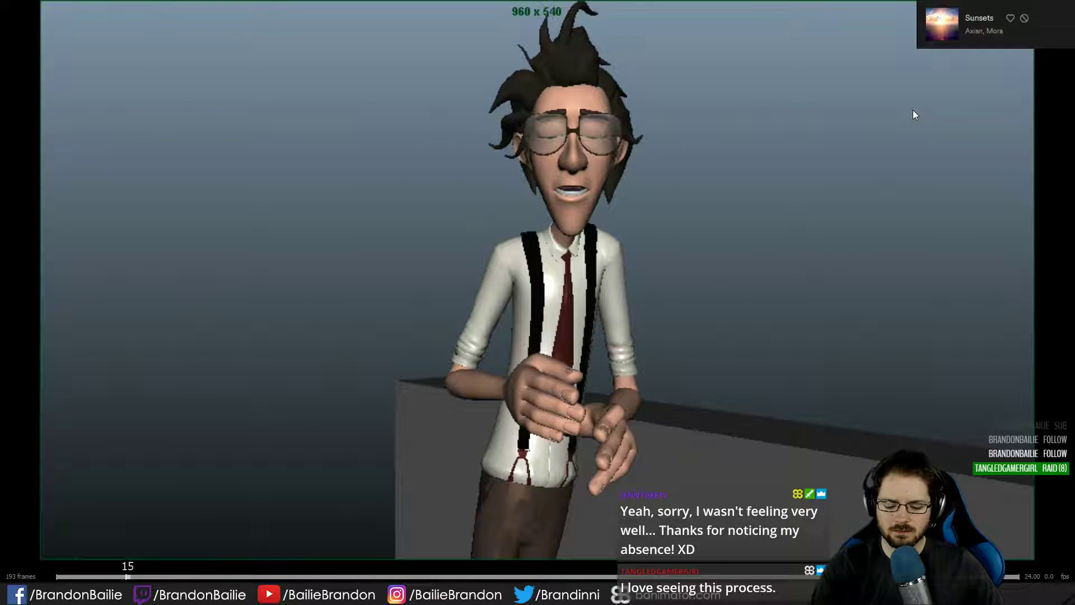
key("Escape")
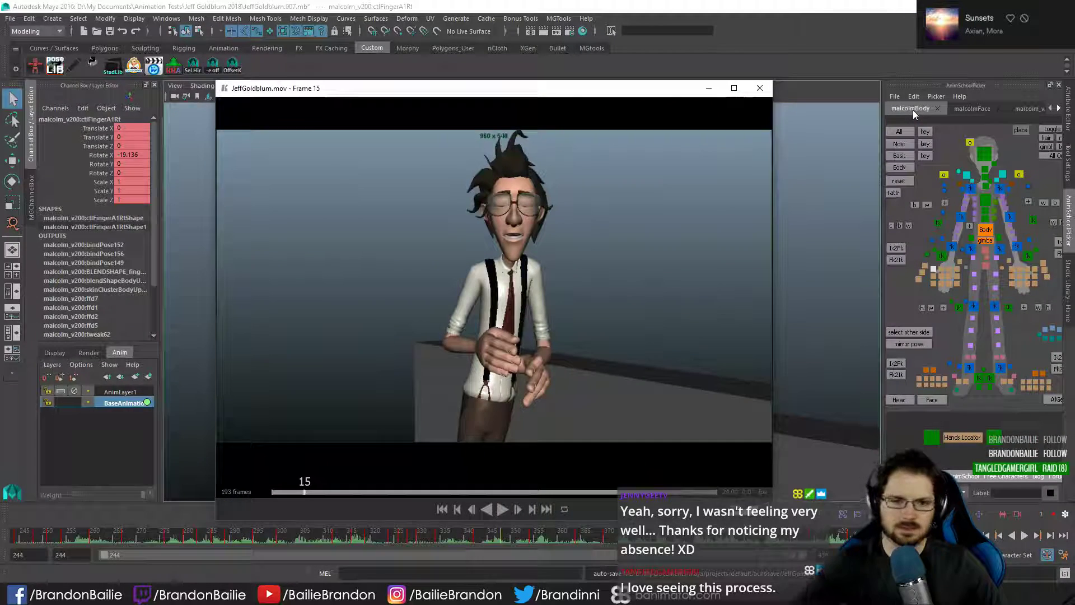
left_click(731, 7)
left_click(707, 287)
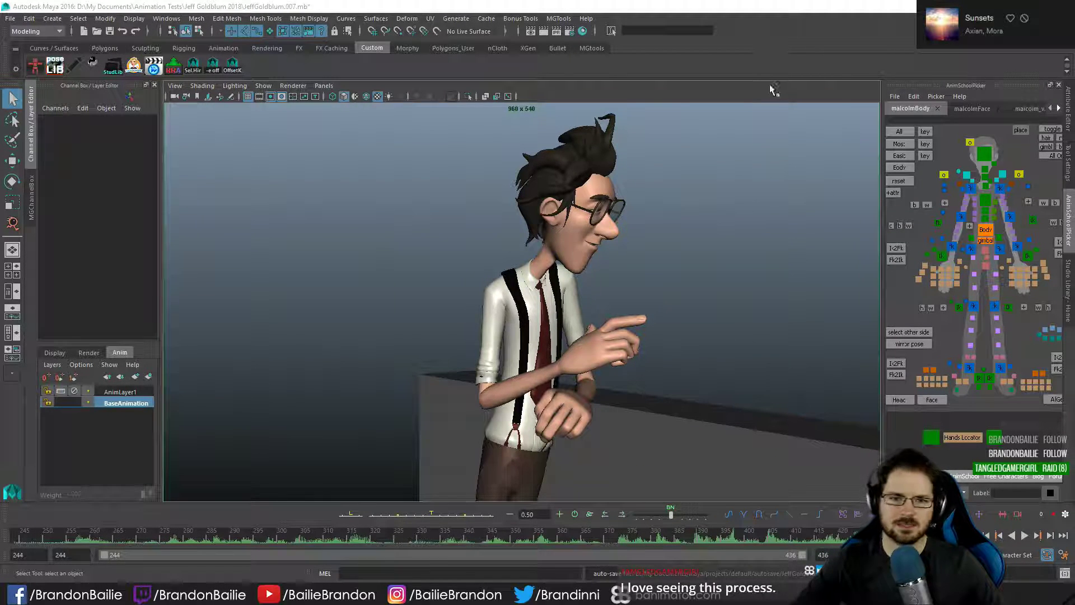
- Switch to the perspective view of Malcolm's left elbow and select the ctlArmPoleVectorLf control for moving
key("space")
right_click_drag(737, 238, 686, 389, "alt")
left_click_drag(686, 388, 546, 286, "alt")
middle_click_drag(546, 287, 504, 224, "alt")
right_click_drag(504, 224, 777, 336, "alt")
middle_click_drag(778, 336, 740, 315, "alt")
left_click(734, 283)
key("bracketleft")
key("bracketleft")
key("bracketleft")
key("bracketleft")
key("bracketleft")
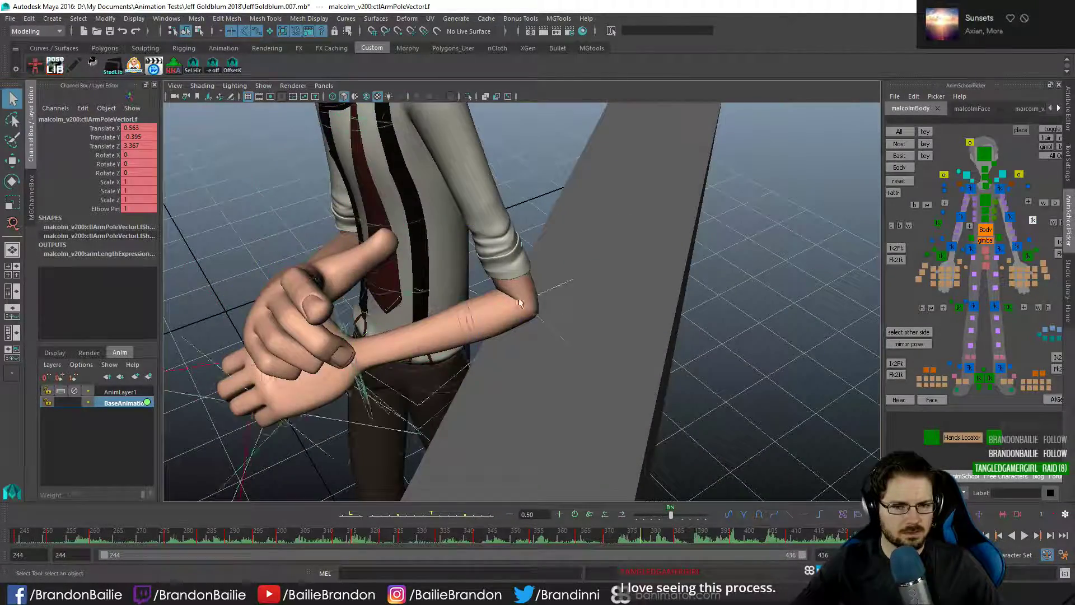
key("w")
middle_click_drag(621, 310, 614, 307)
left_click_drag(613, 307, 455, 321, "alt")
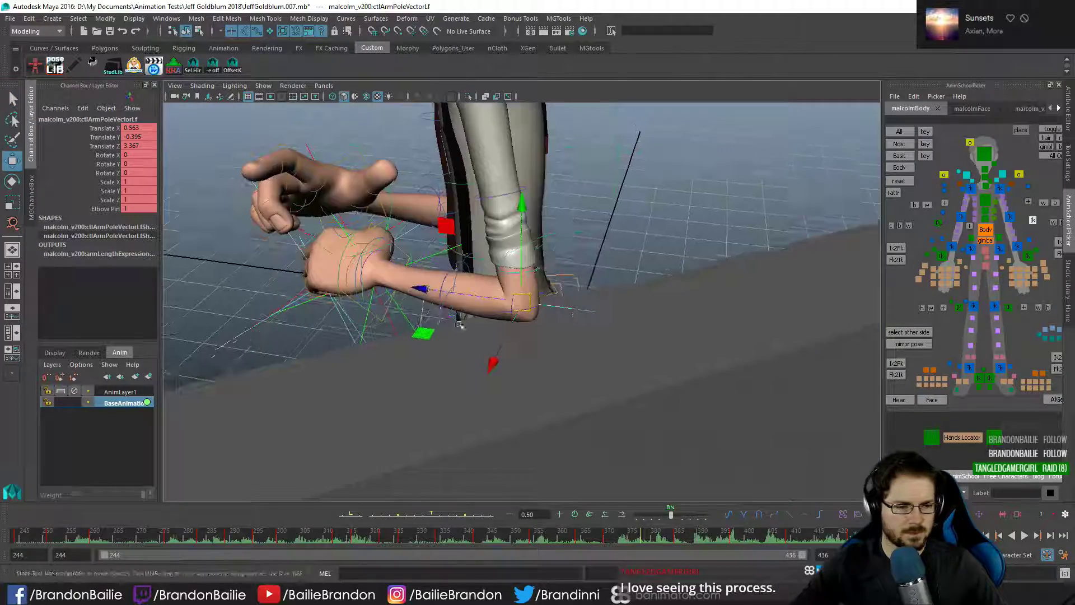
- Go to frame 244 and reselect ctlArmPoleVectorLf in a close view of the left elbow
left_click(16, 535)
left_click_drag(336, 314, 492, 406, "alt")
key("q")
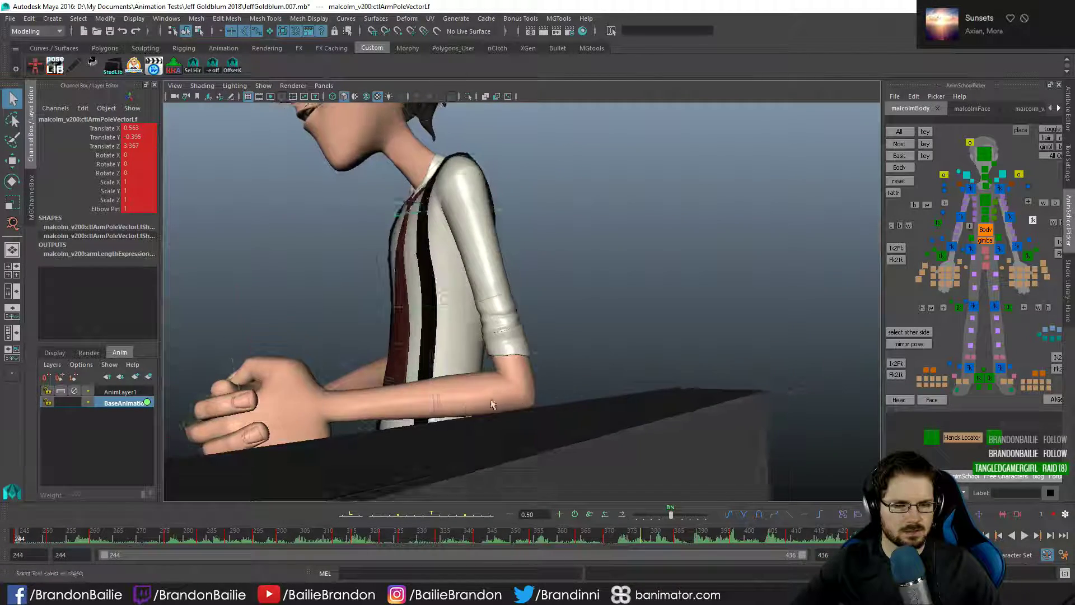
right_click_drag(492, 405, 576, 398, "alt")
left_click_drag(576, 398, 560, 329, "alt")
right_click_drag(560, 329, 599, 336, "alt")
left_click_drag(599, 336, 548, 403, "alt")
left_click(649, 384)
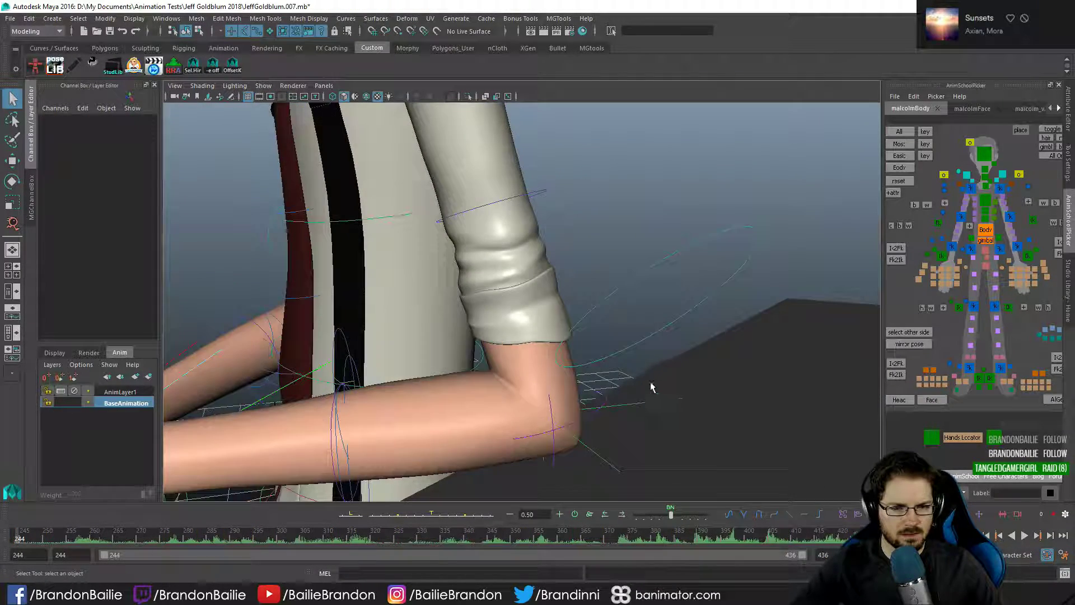
left_click_drag(650, 384, 677, 461)
left_click_drag(591, 403, 628, 372, "alt")
middle_click_drag(628, 371, 629, 377, "alt")
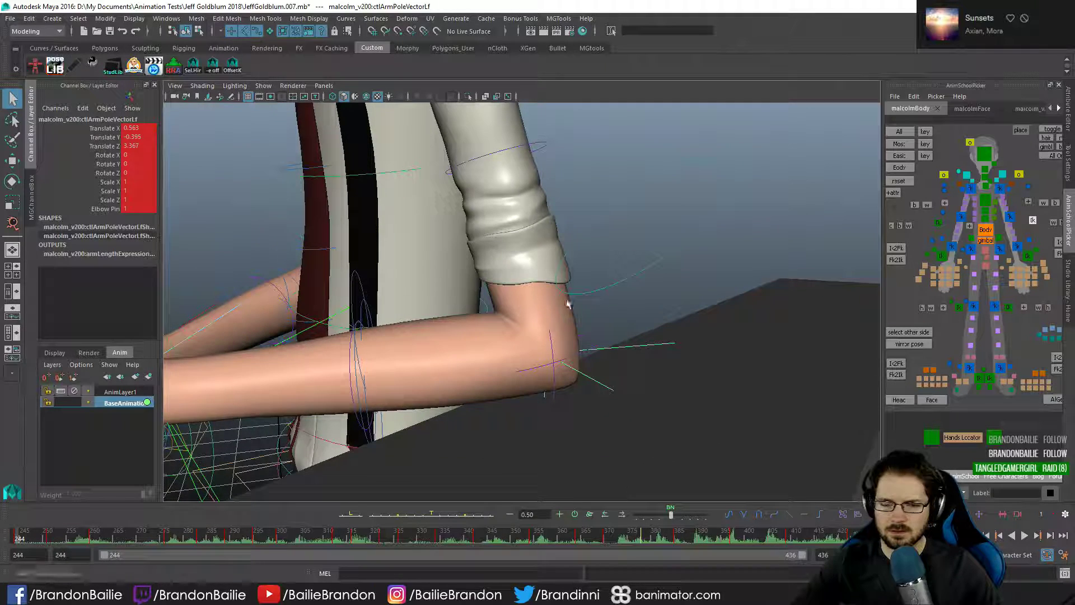
left_click(52, 18)
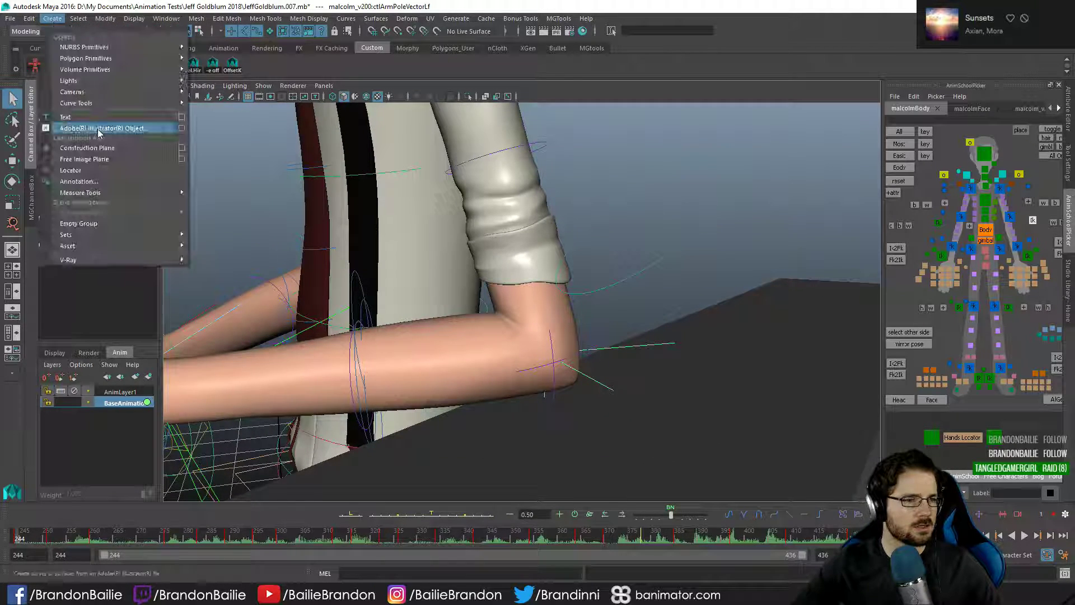
left_click(96, 159)
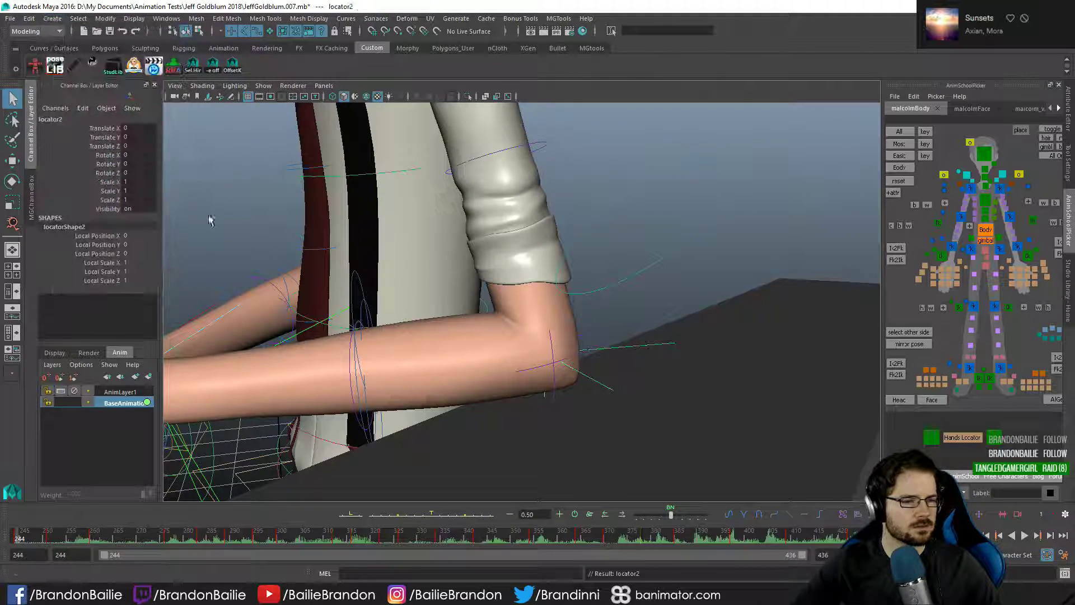
left_click(662, 350)
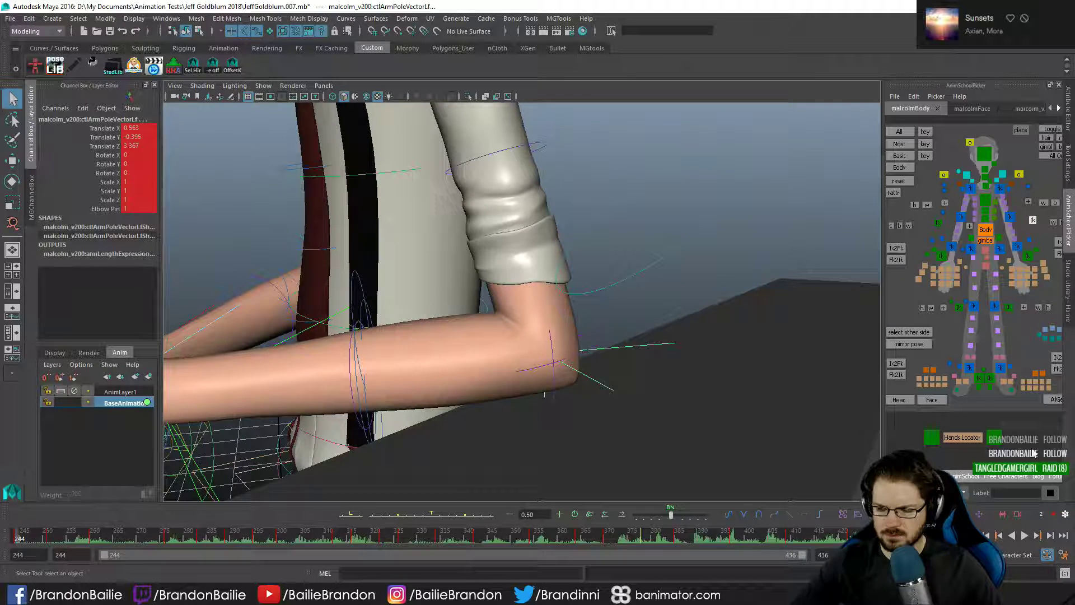
right_click_drag(726, 348, 504, 331, "alt")
key("ctrl+z")
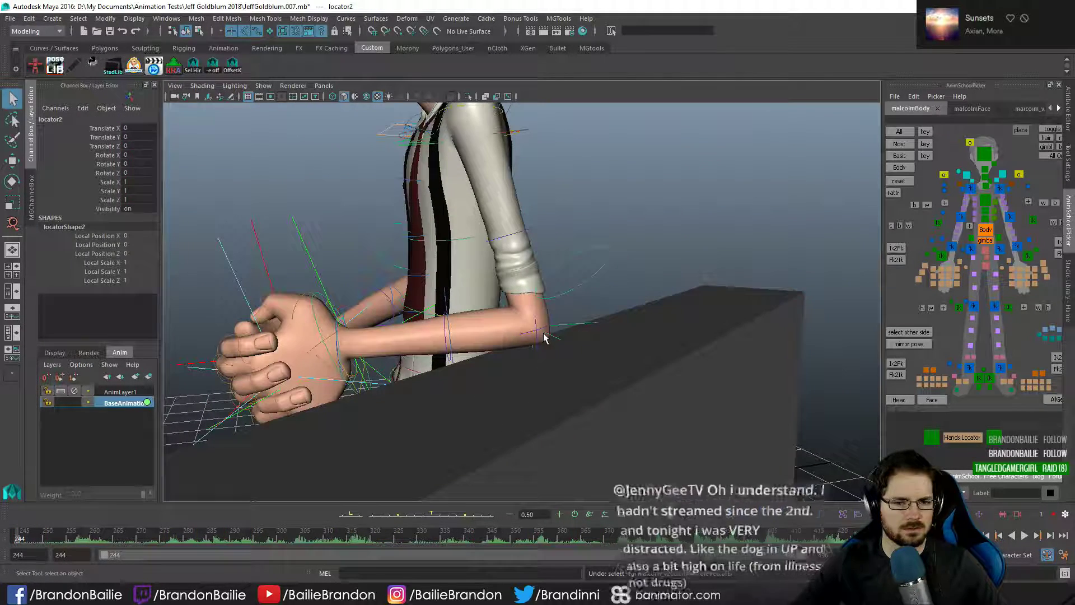
key("ctrl+z")
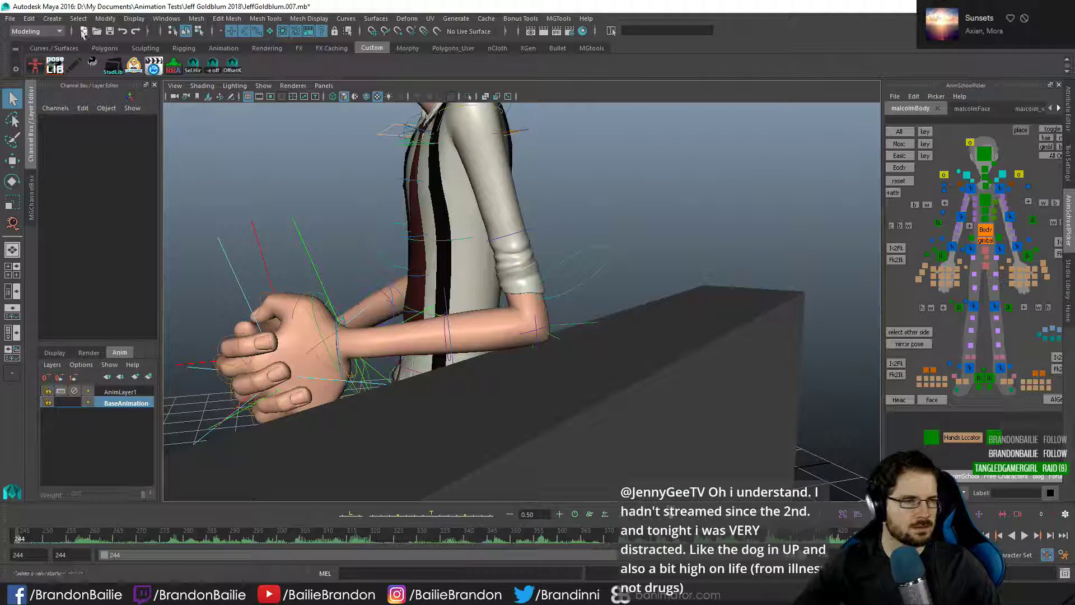
- Create a NURBS circle and align it to the ctlArmPoleVectorLf control at the left elbow
left_click(73, 49)
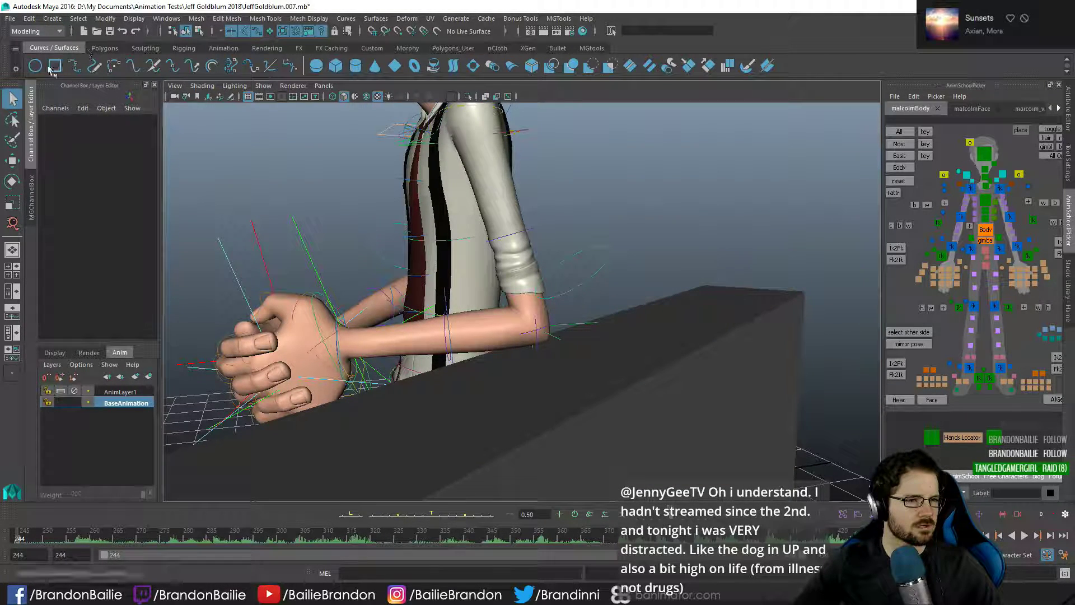
left_click(34, 67)
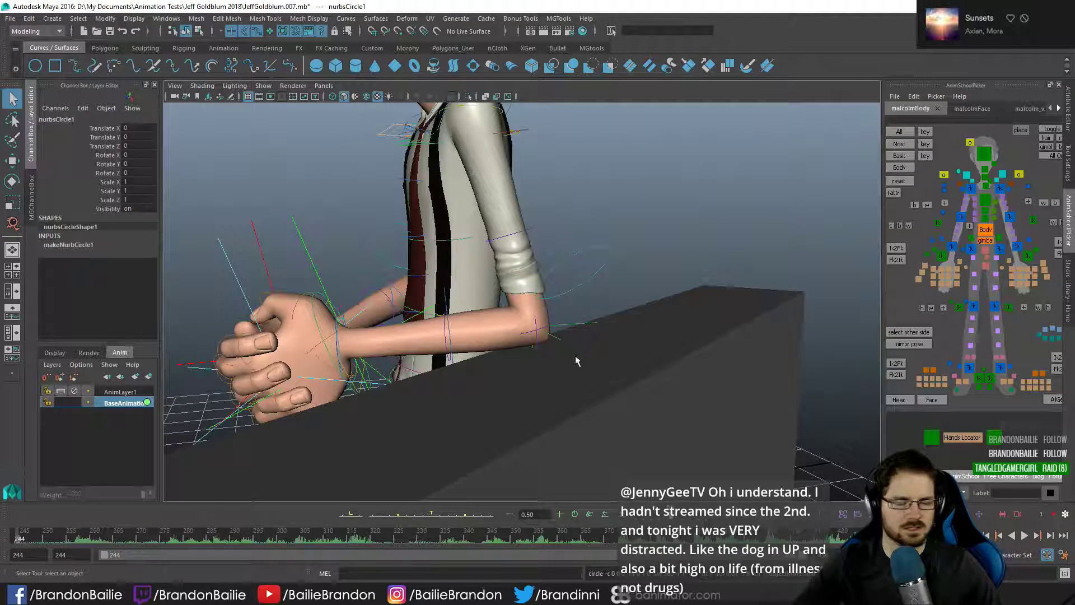
left_click(566, 324)
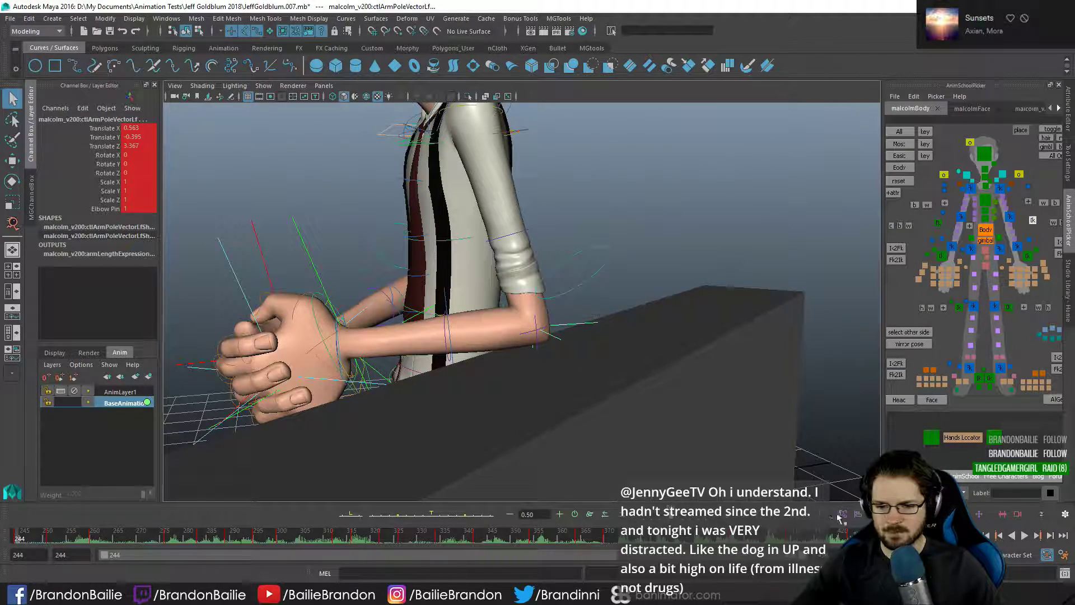
left_click(858, 517)
- Scale the NURBS circle uniformly to 0.46 around the left elbow
left_click_drag(650, 341, 488, 330, "alt")
key("w")
key("r")
key("q")
left_click_drag(593, 343, 467, 278, "alt")
right_click_drag(571, 328, 672, 346, "alt")
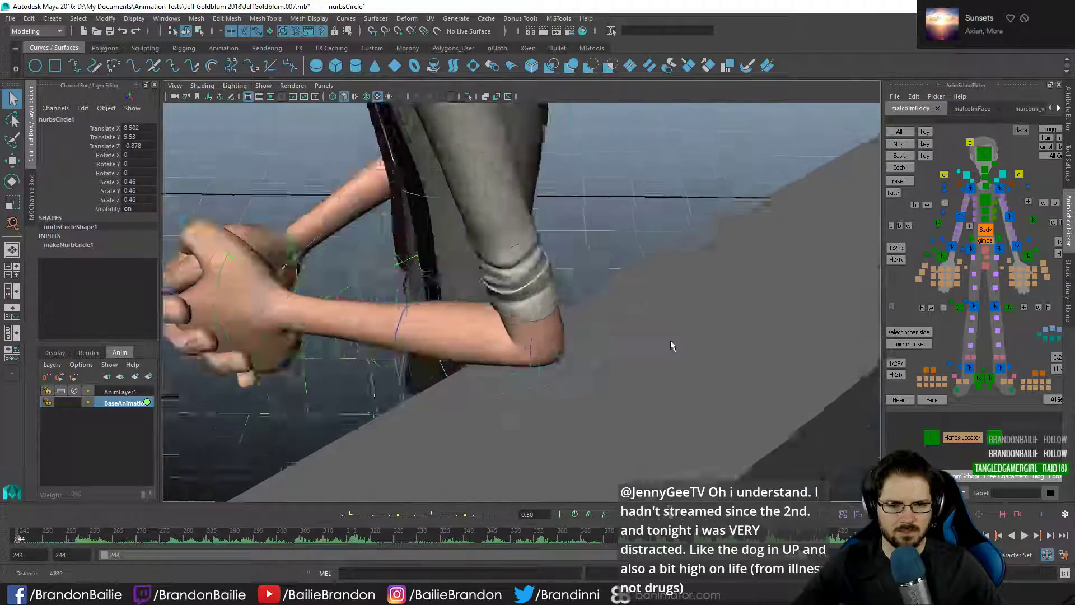
left_click_drag(672, 345, 596, 312, "alt")
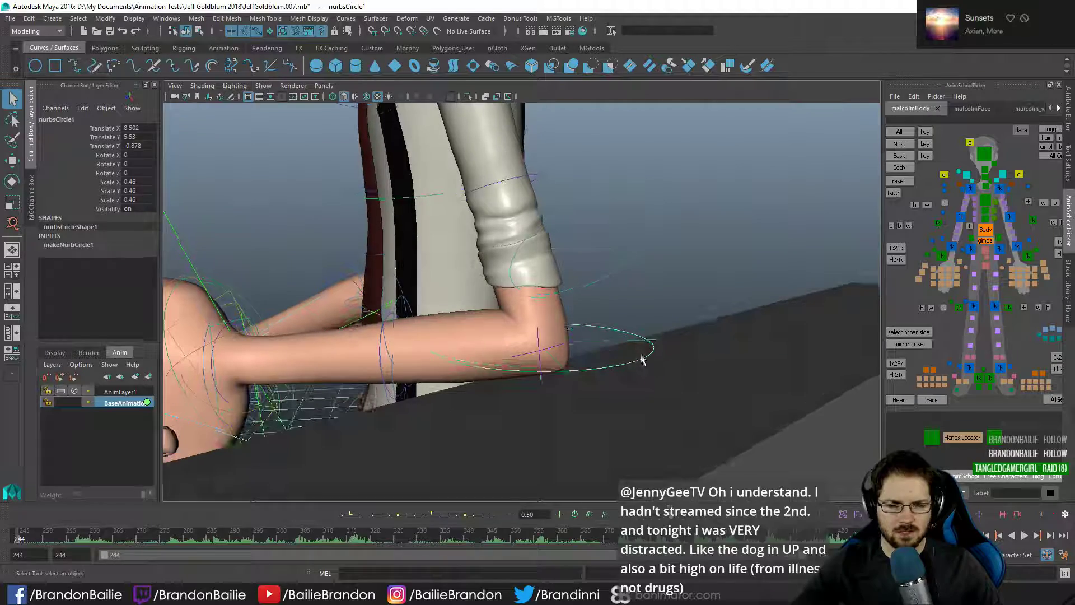
- Point-constrain the ctlArmPoleVectorLf control to the NURBS circle using the Rigging command set
left_click_drag(632, 362, 651, 380, "alt")
left_click(621, 340, "shift")
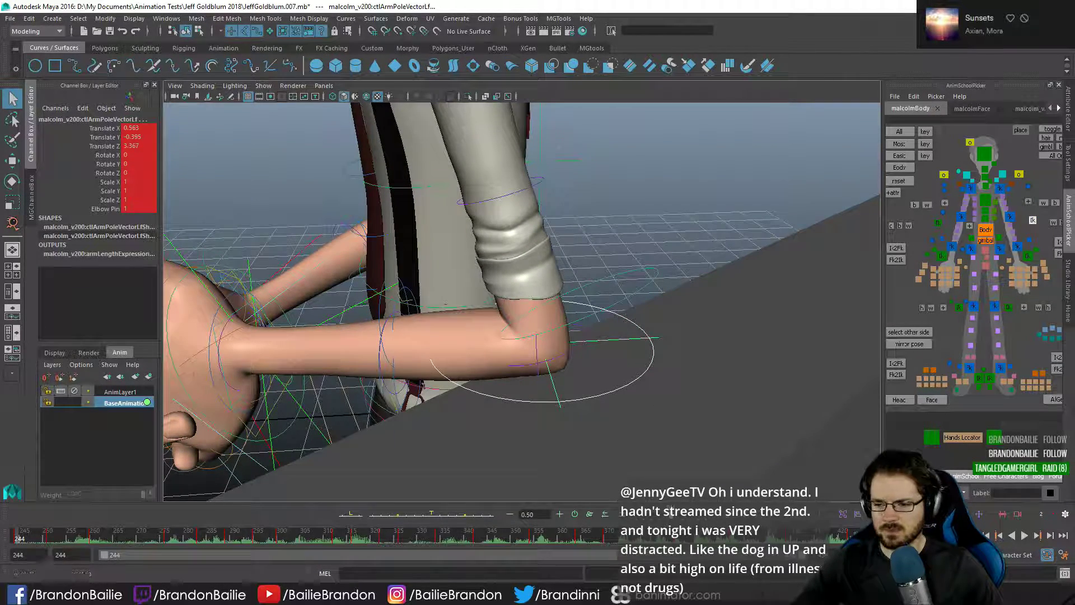
left_click(30, 32)
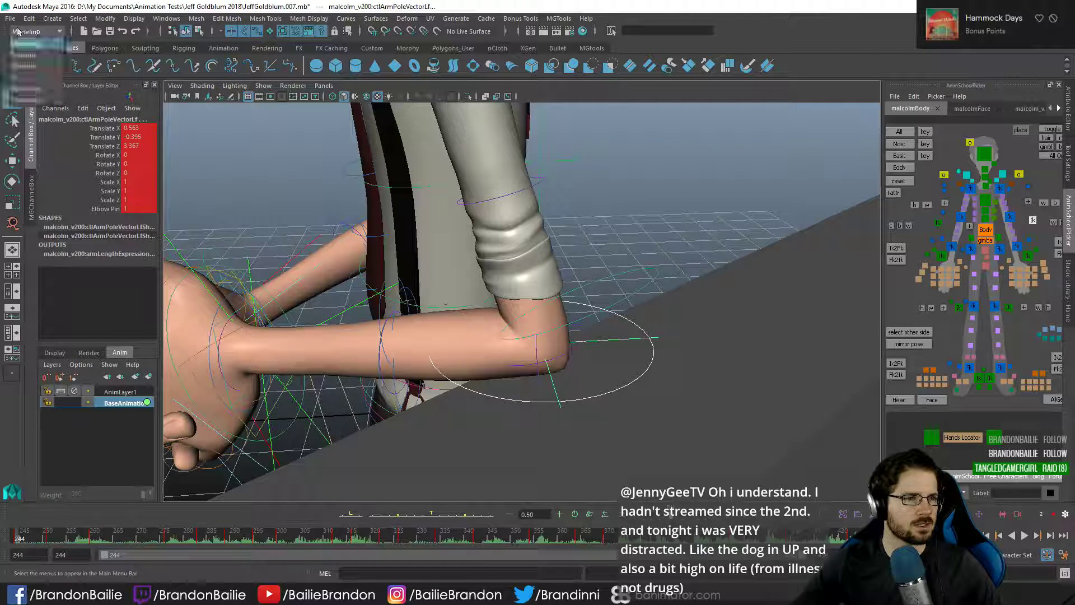
left_click(23, 55)
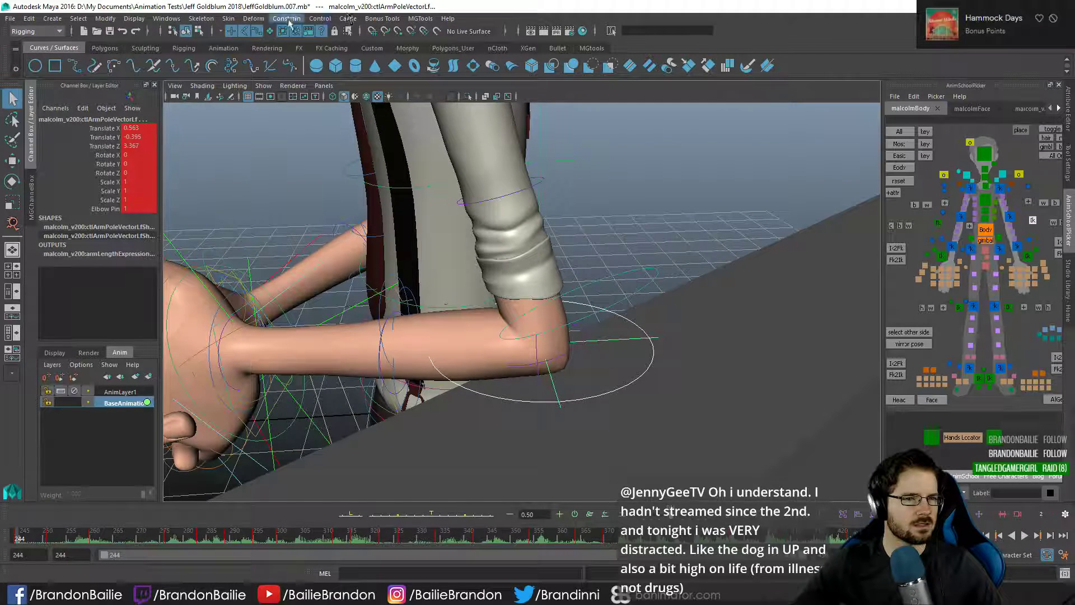
left_click(289, 20)
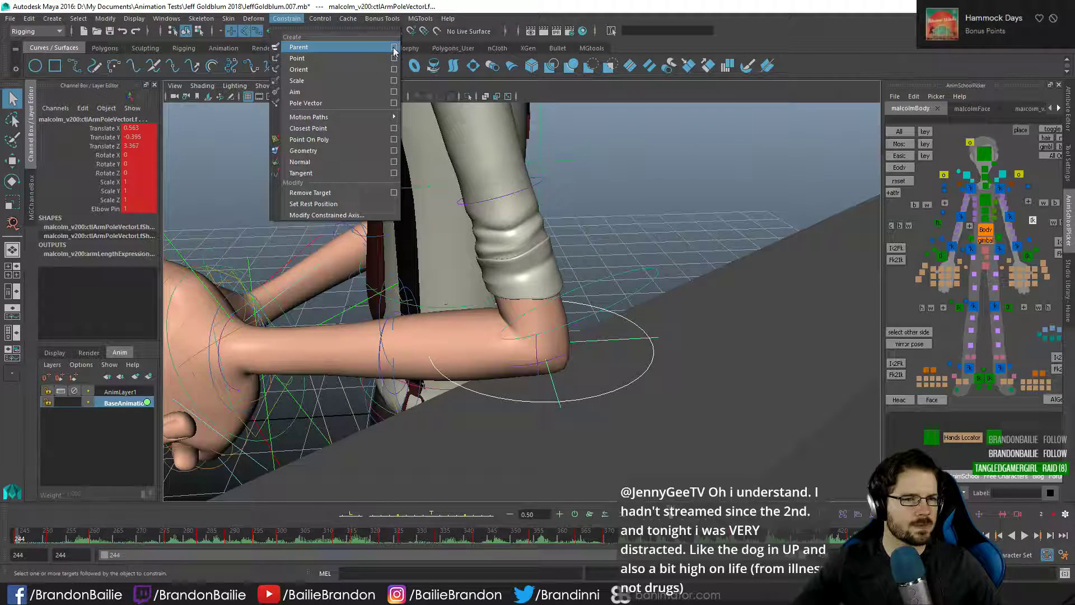
left_click(367, 59)
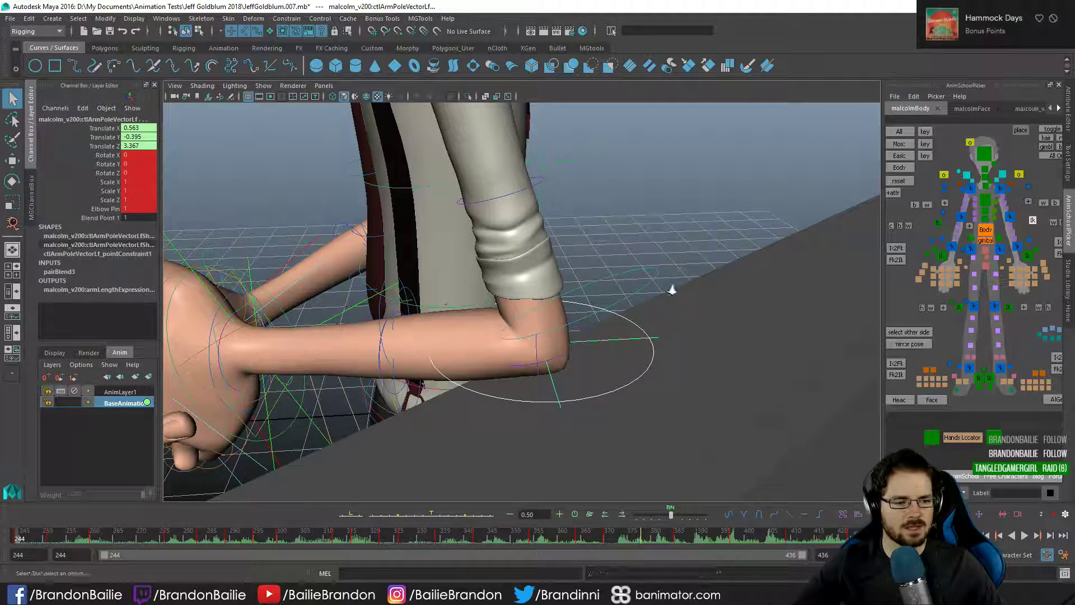
- Play and scrub through the shot to examine the left elbow with the point constraint active
scroll(652, 287, "down", 1)
left_click_drag(637, 284, 631, 285, "alt")
key("alt+v")
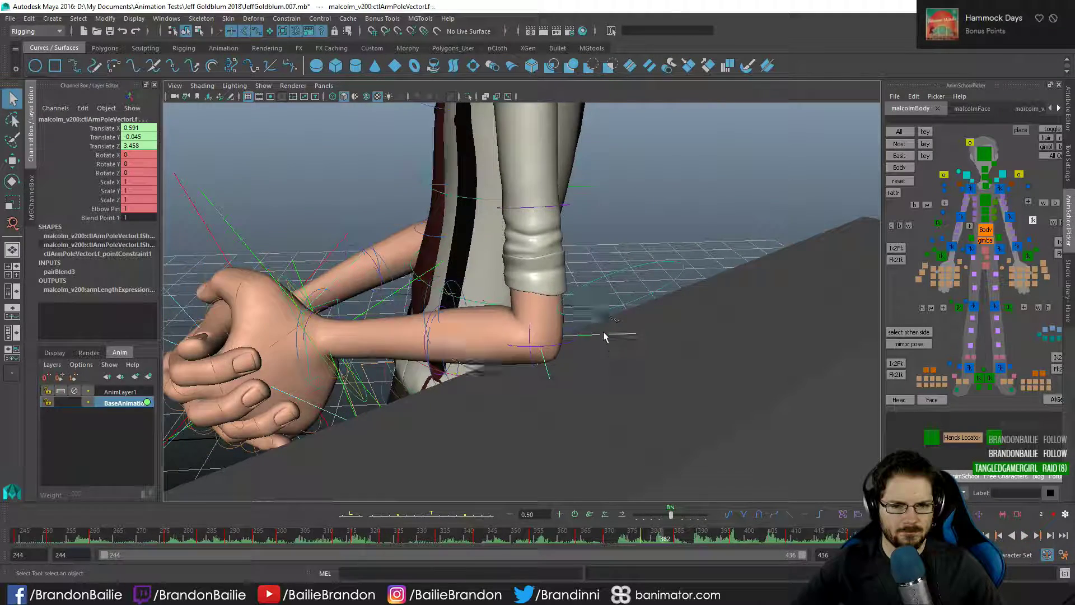
key("e")
left_click_drag(732, 542, 830, 539)
left_click_drag(486, 255, 547, 357)
key("q")
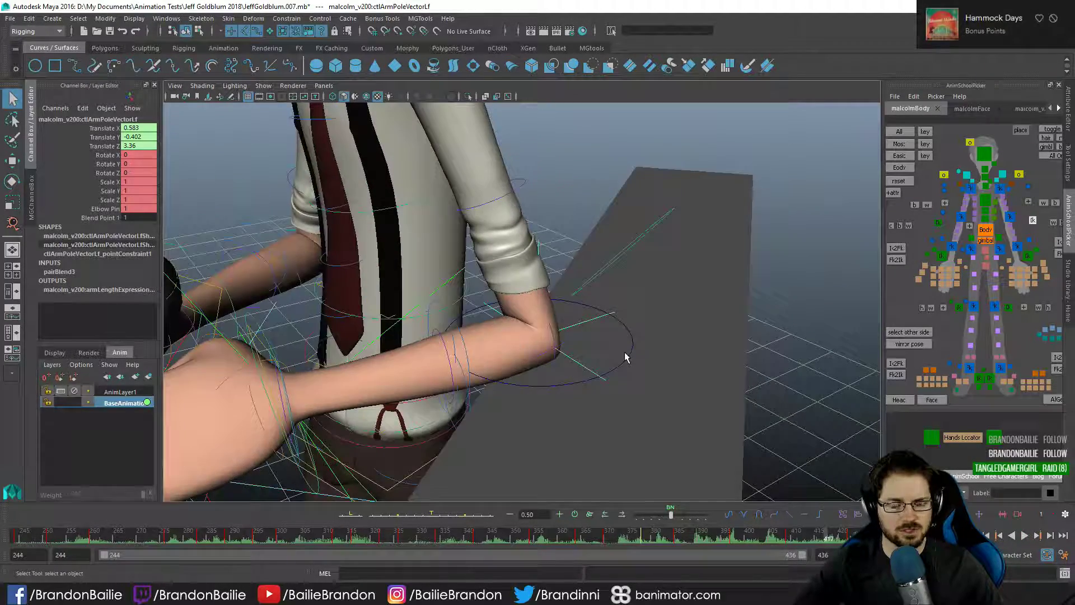
- Try raising the NURBS circle slightly at the left elbow, and undo the move
left_click(624, 357)
left_click_drag(624, 359, 593, 392, "alt")
left_click(628, 356)
left_click_drag(627, 356, 543, 389, "alt")
key("w")
left_click_drag(541, 238, 542, 228)
key("ctrl+z")
- Return to the shot camera with the rig controls hidden, go to frame 244 and select ctlArmPoleVectorLf
key("space")
key("q")
key("alt+1")
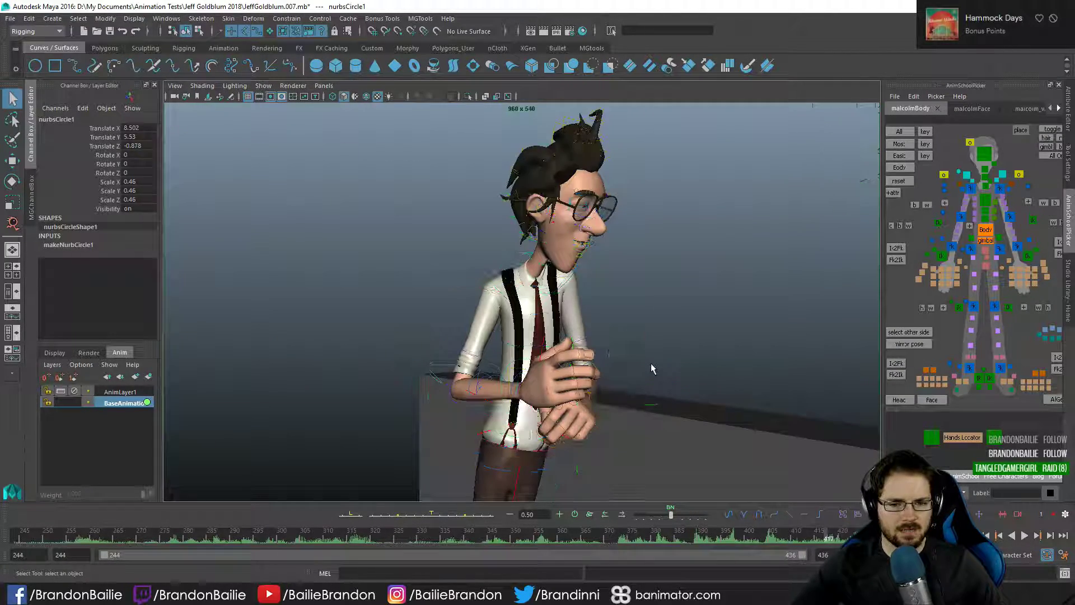
left_click_drag(6, 523, 0, 530)
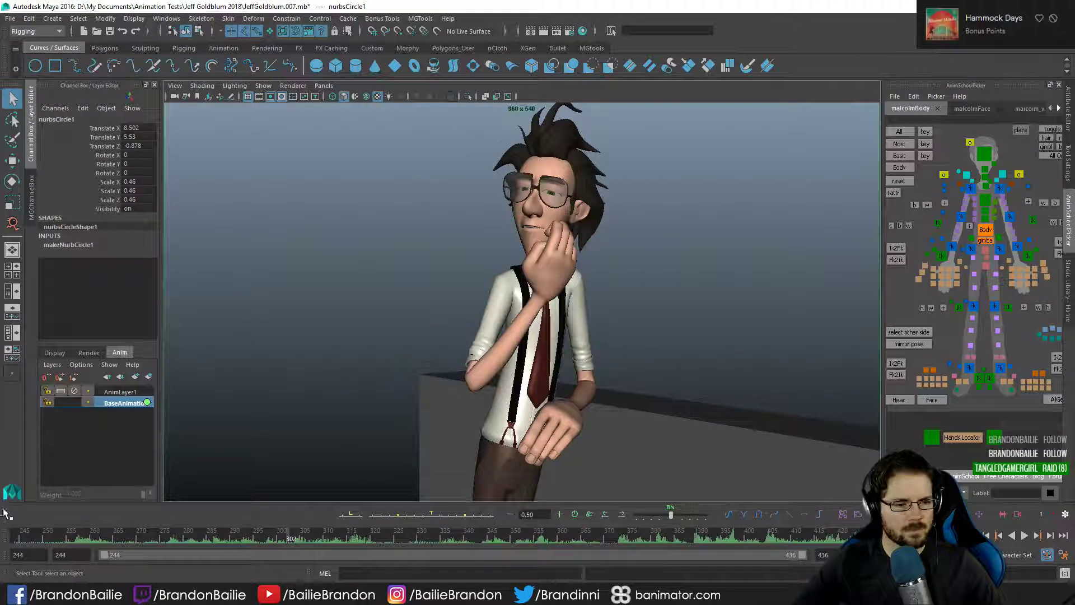
left_click(1033, 221)
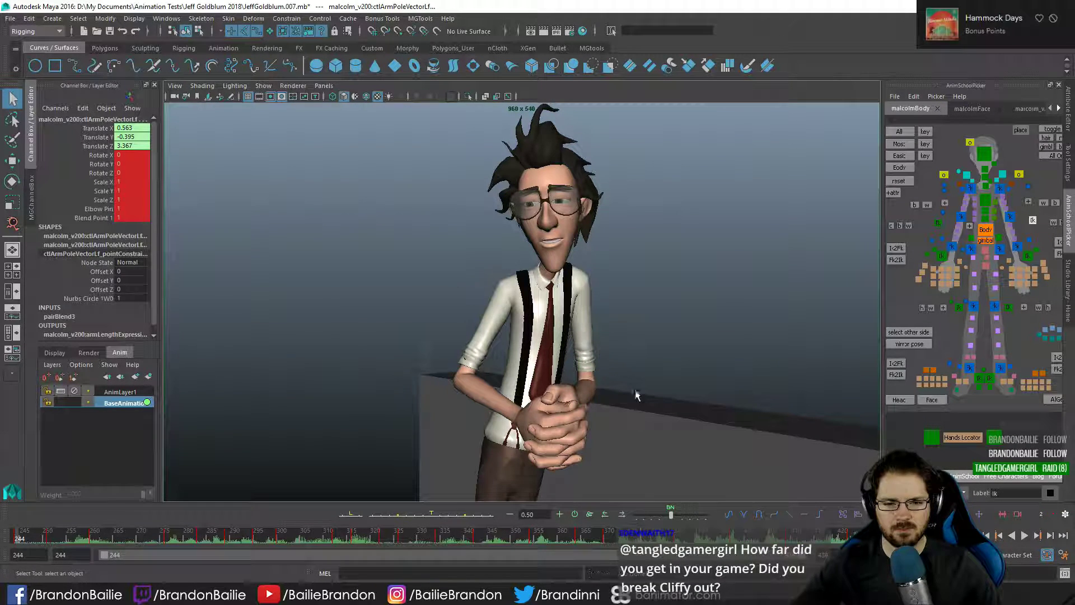
- Add a picker button labelled 0 for the NURBS circle beside the left arm's pole-vector button and use it to select the circle
key("alt+1")
left_click(618, 396)
left_click(609, 391)
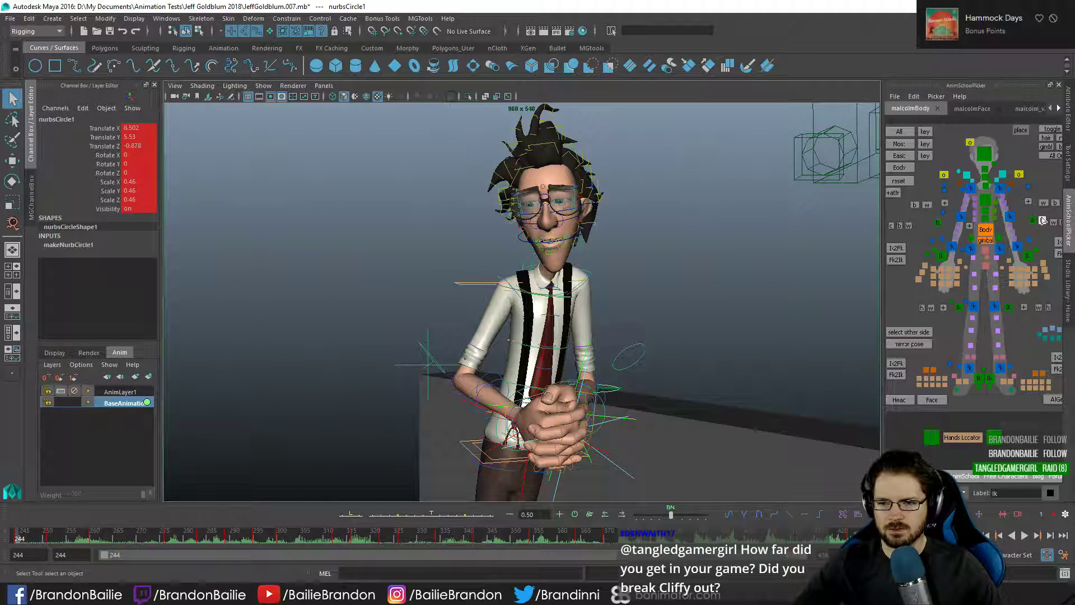
key("alt+1")
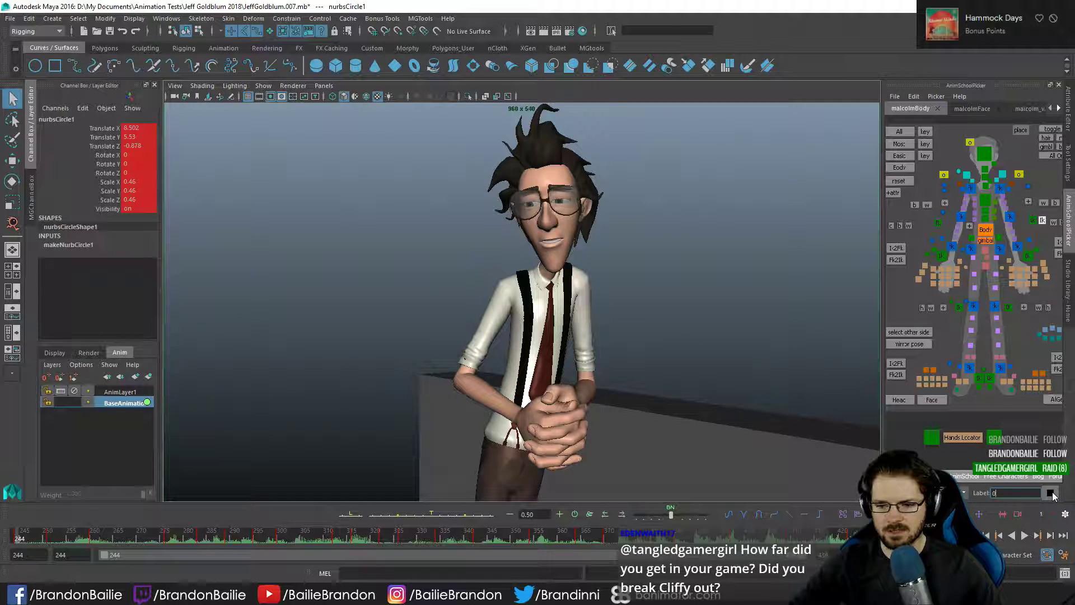
left_click(1047, 242)
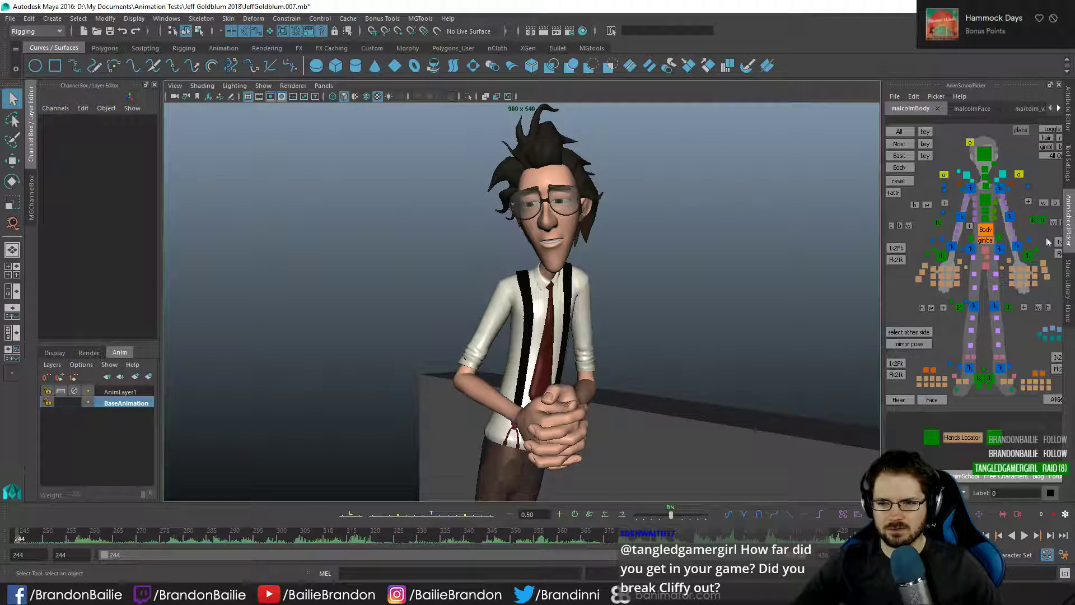
left_click(1039, 220)
- Play the shot with the NURBS circle selected, try rotating the circle, and undo the rotation
key("w")
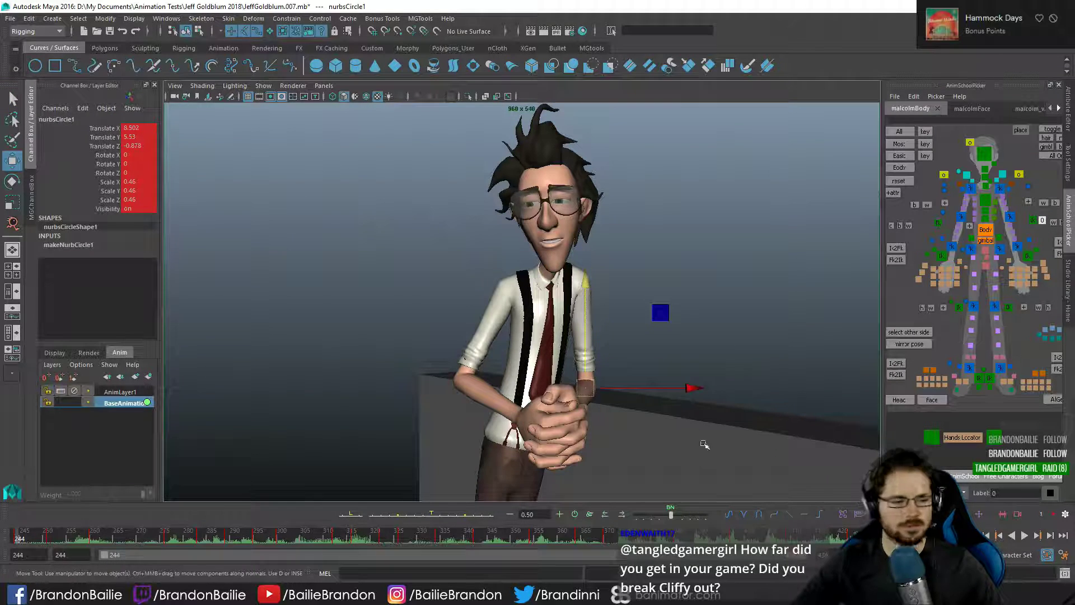
key("q")
key("alt+v")
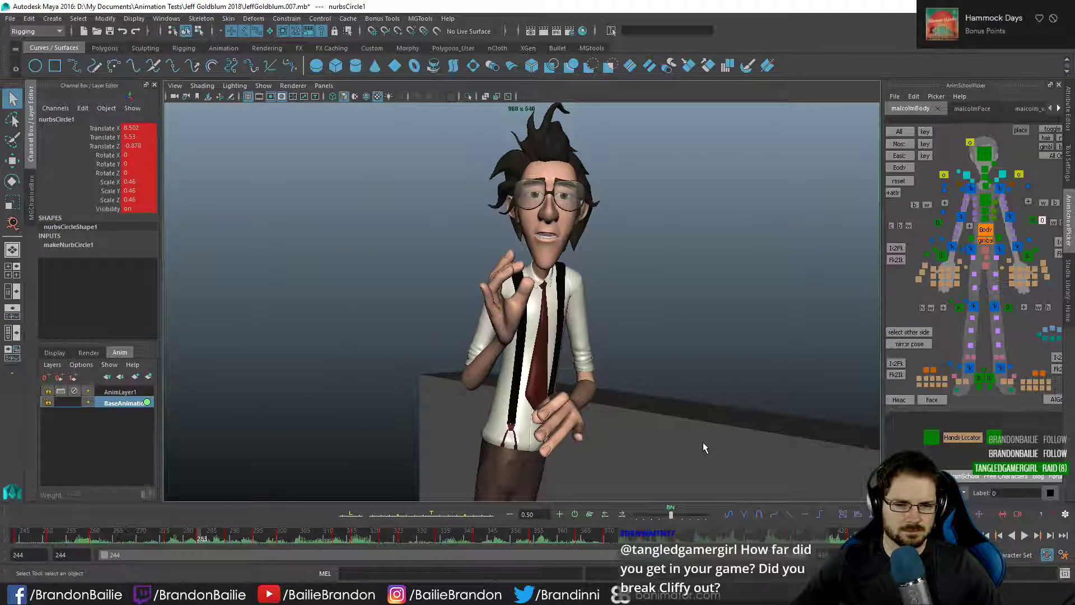
key("e")
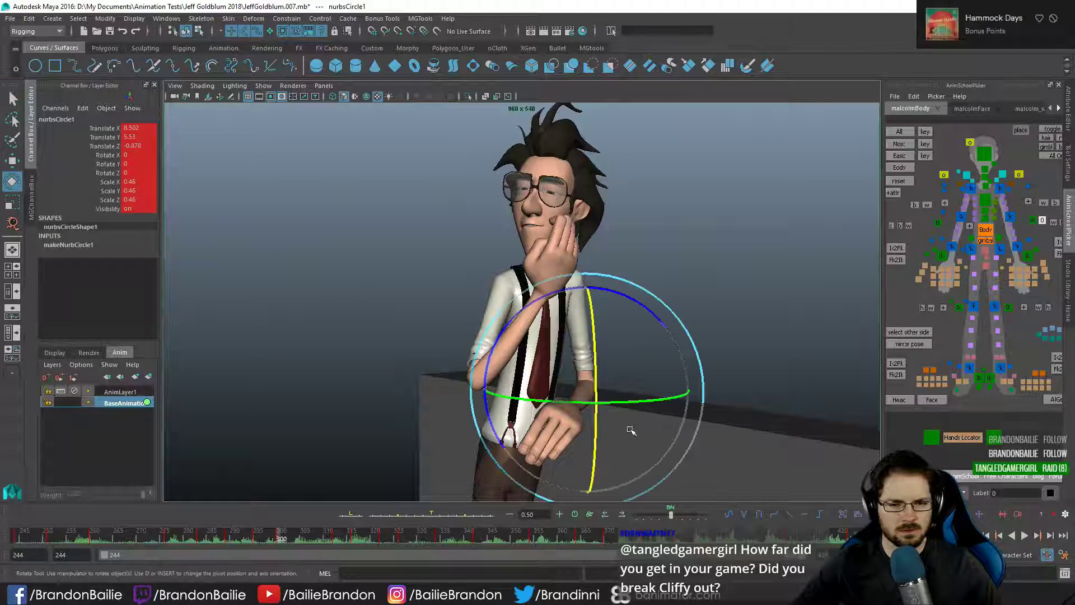
mouse_move(630, 427)
left_mouse_down()
mouse_move(619, 420)
mouse_move(650, 430)
left_mouse_up()
key("ctrl+z")
key("q")
key("period")
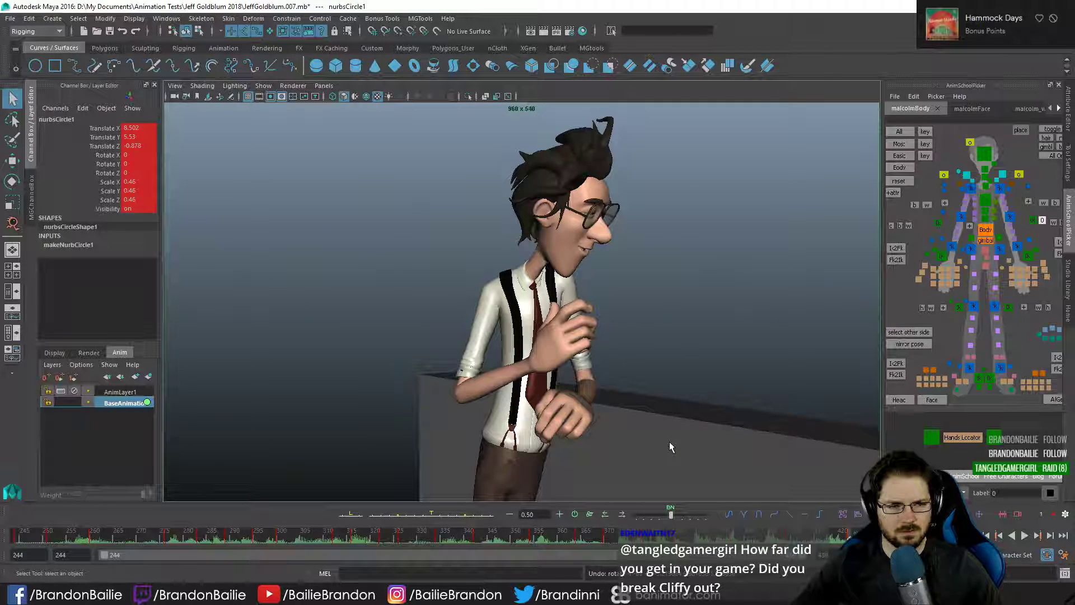
- At frame 244, clear the point constraint from ctlArmPoleVectorLf with the Constraint Manager
left_click(1034, 222)
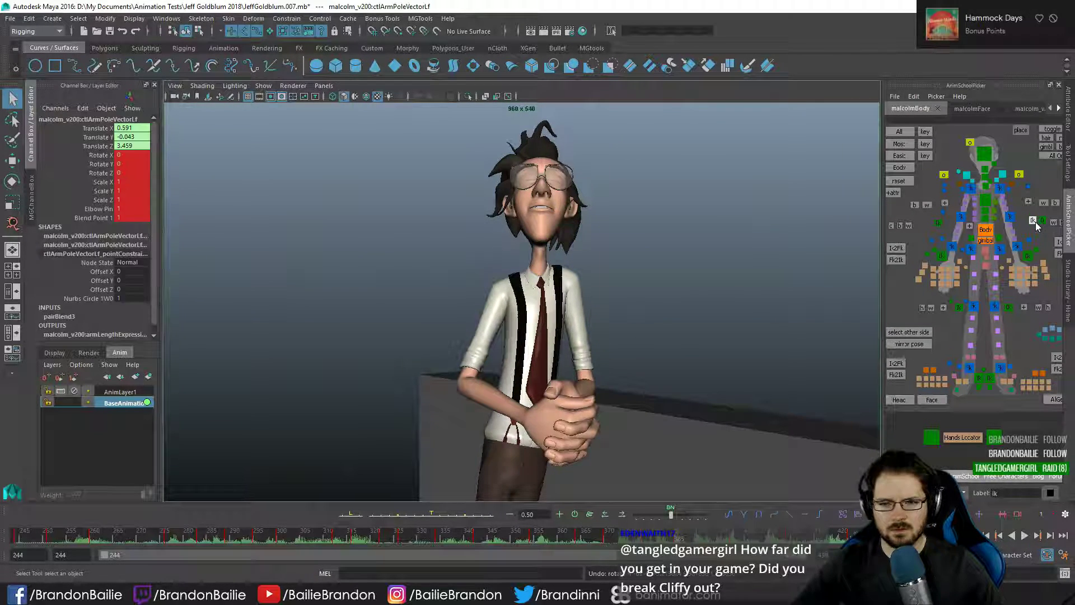
left_click(15, 534)
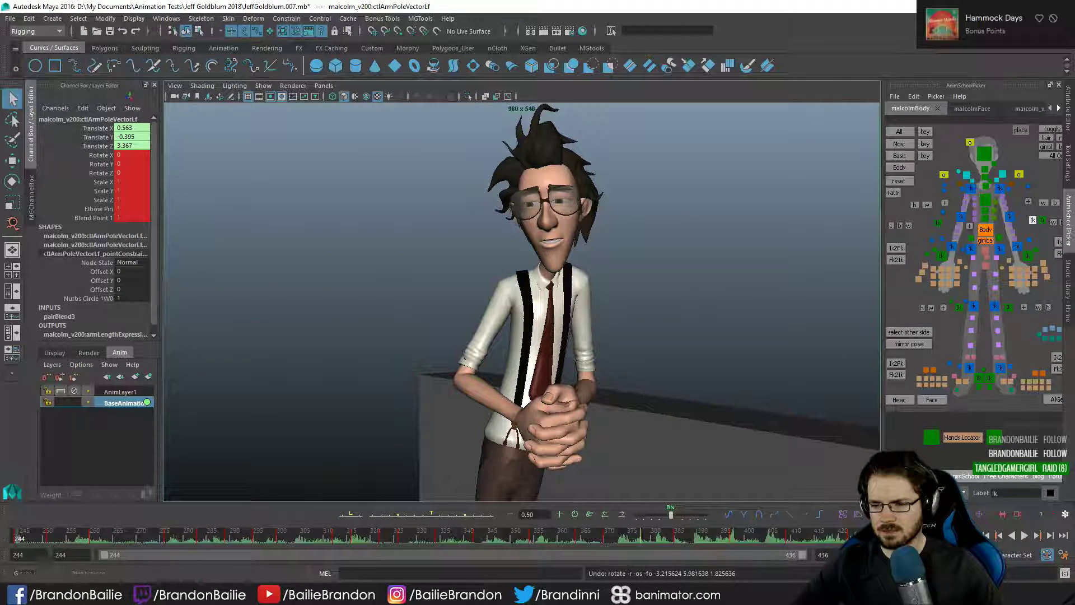
left_click(919, 514)
left_click(741, 168)
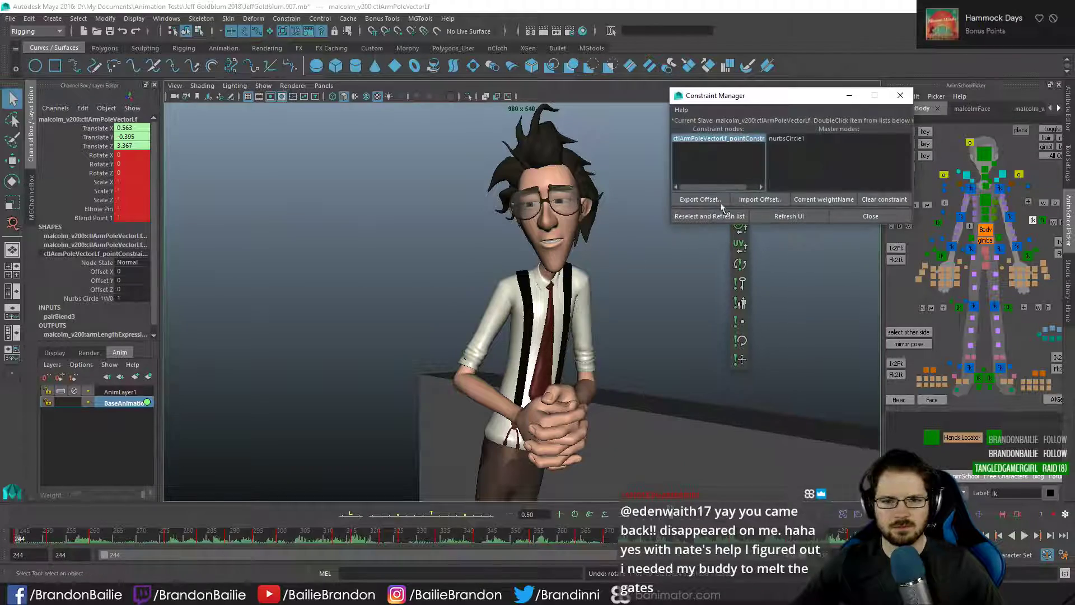
left_click(884, 200)
left_click(883, 215)
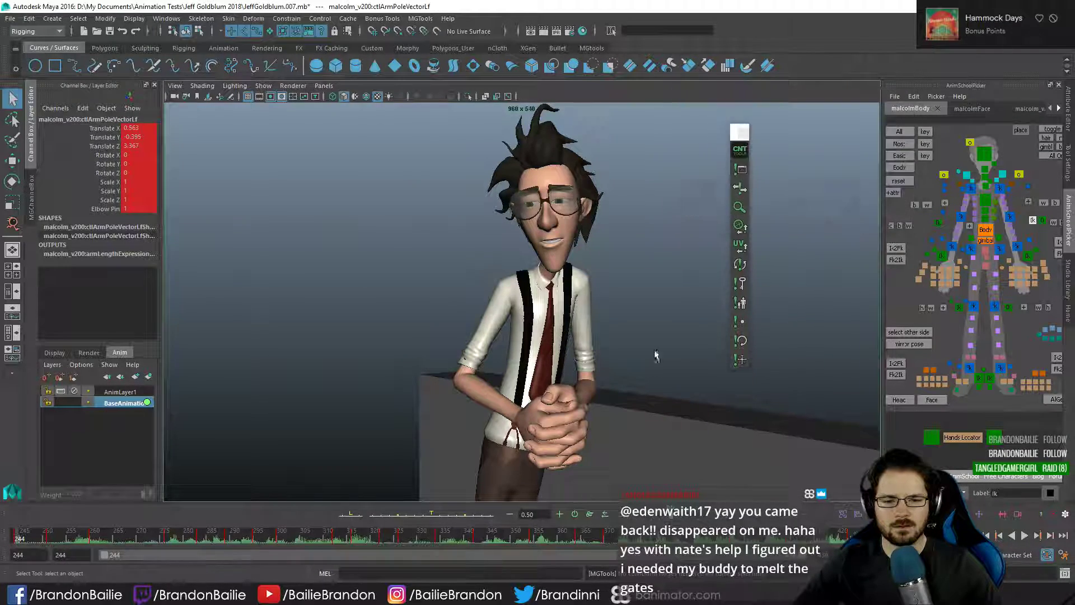
- Select the NURBS circle and ctlArmPoleVectorLf in a close-up of the left elbow and constrain the control to the circle with the CNT tools
left_click(660, 375)
key("space")
key("space")
left_click_drag(652, 378, 614, 365, "alt")
left_click(613, 366)
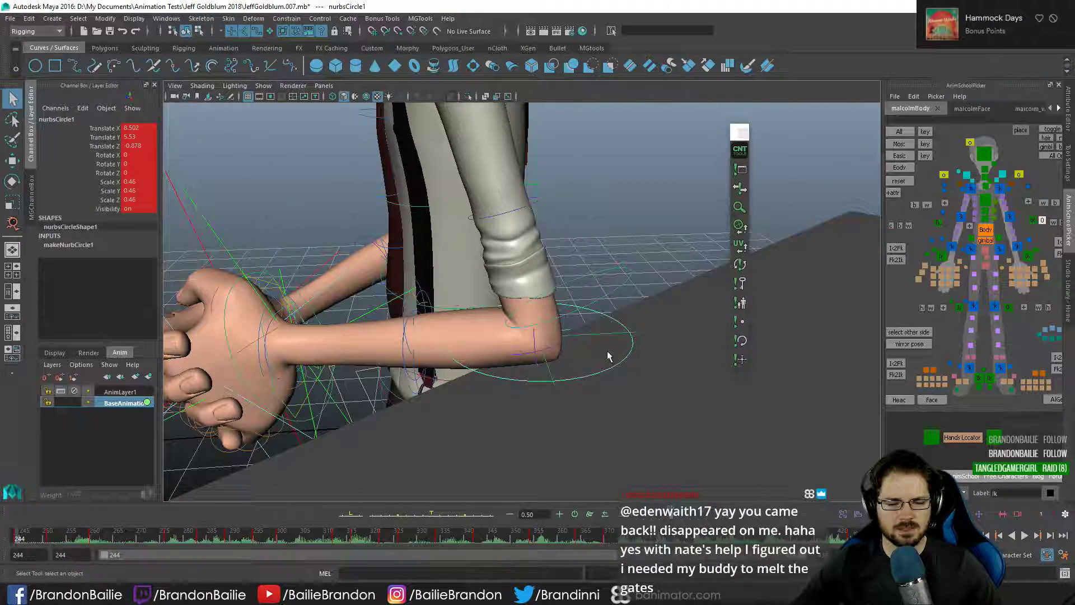
left_click(600, 334, "shift")
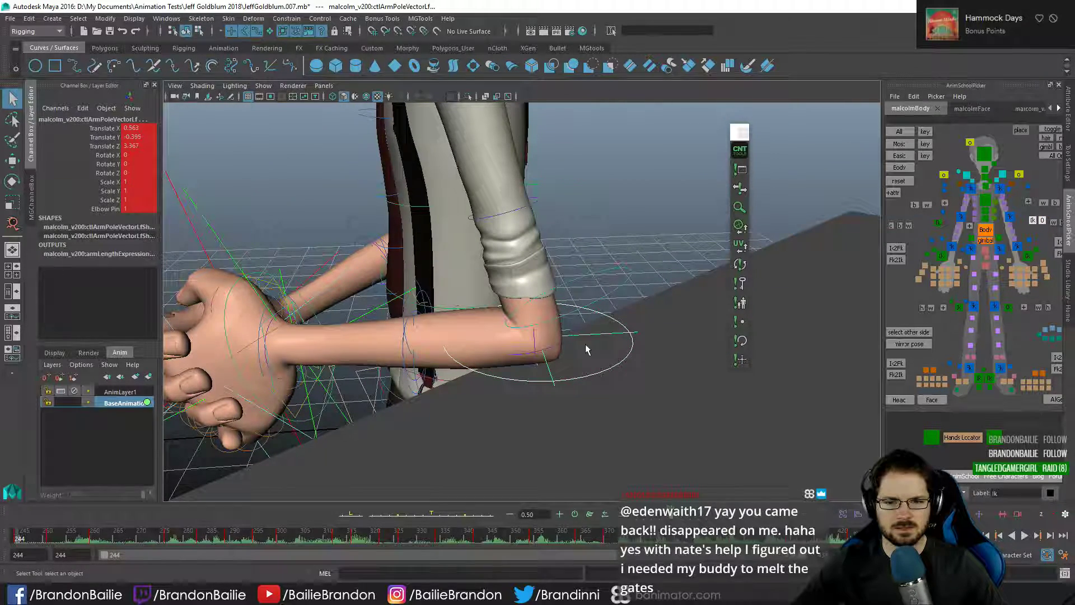
left_click(743, 308)
- Try rotating the NURBS circle at frames 244 and 265, undoing each rotation
left_click(615, 380)
left_click(614, 374)
key("e")
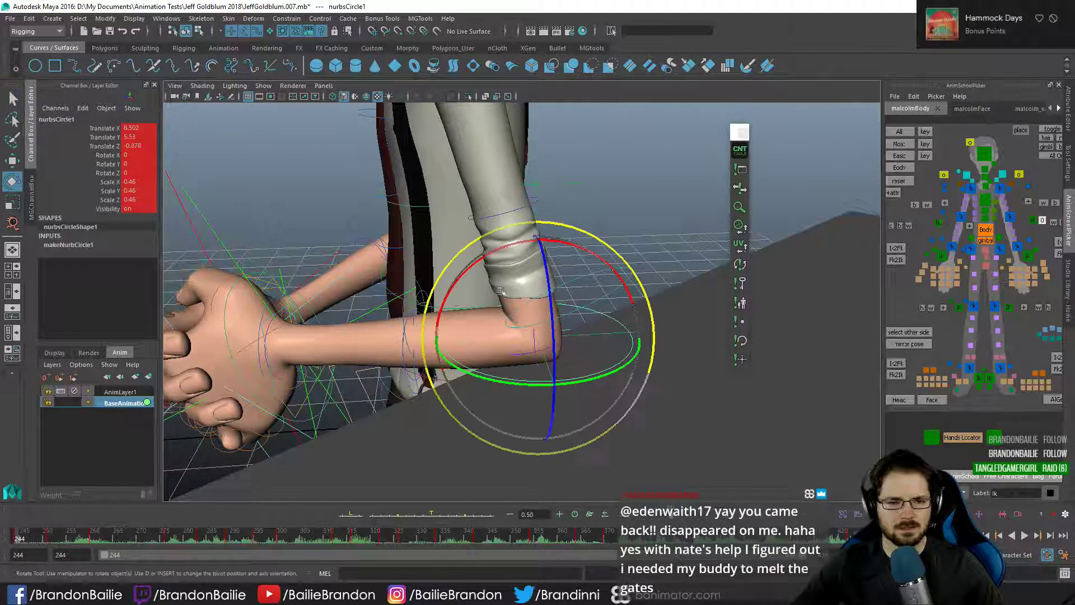
left_click_drag(480, 257, 488, 275)
key("ctrl+z")
left_click(117, 537)
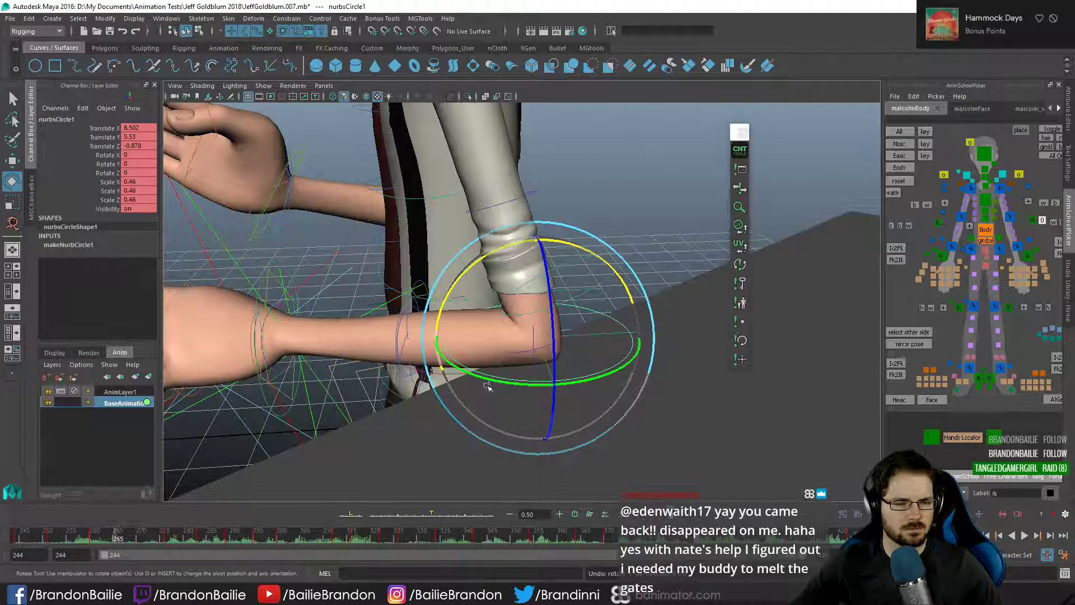
left_click_drag(491, 385, 467, 389)
key("ctrl+z")
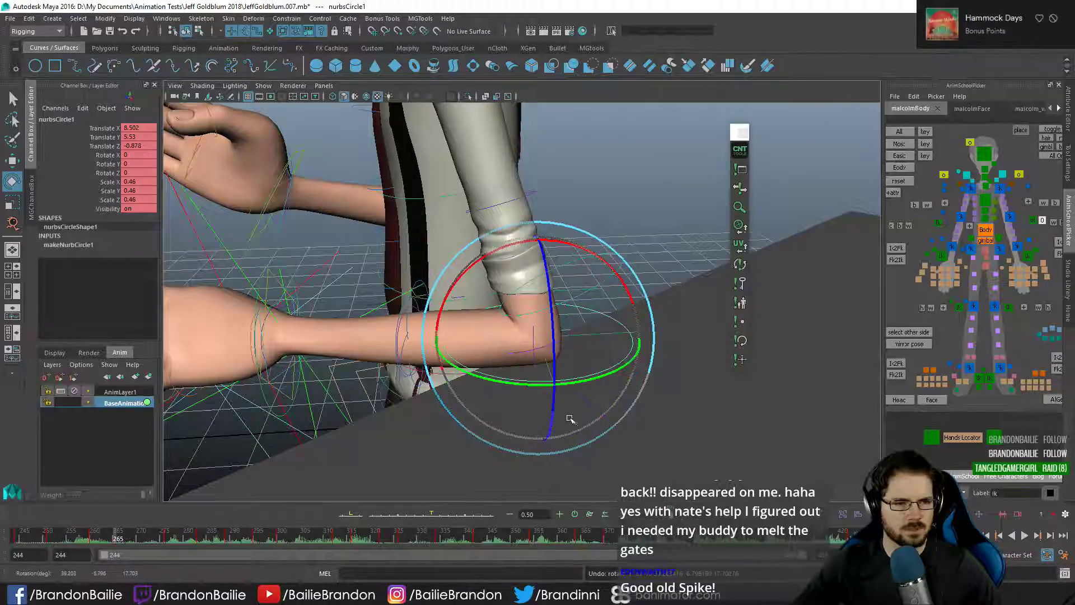
- Return to the shot camera with the rig controls hidden and play the shot to examine the newly constrained left elbow
key("q")
left_click(546, 353)
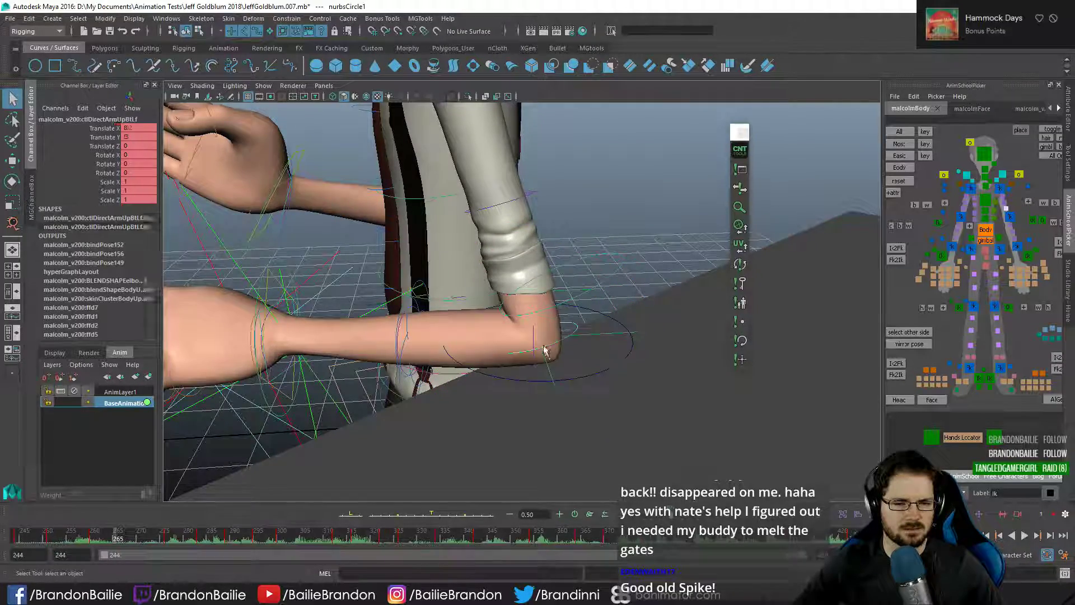
mouse_move(545, 355)
left_mouse_down("alt")
mouse_move(599, 377)
mouse_move(585, 355)
mouse_move(545, 367)
left_mouse_up("alt")
key("c")
key("alt+1")
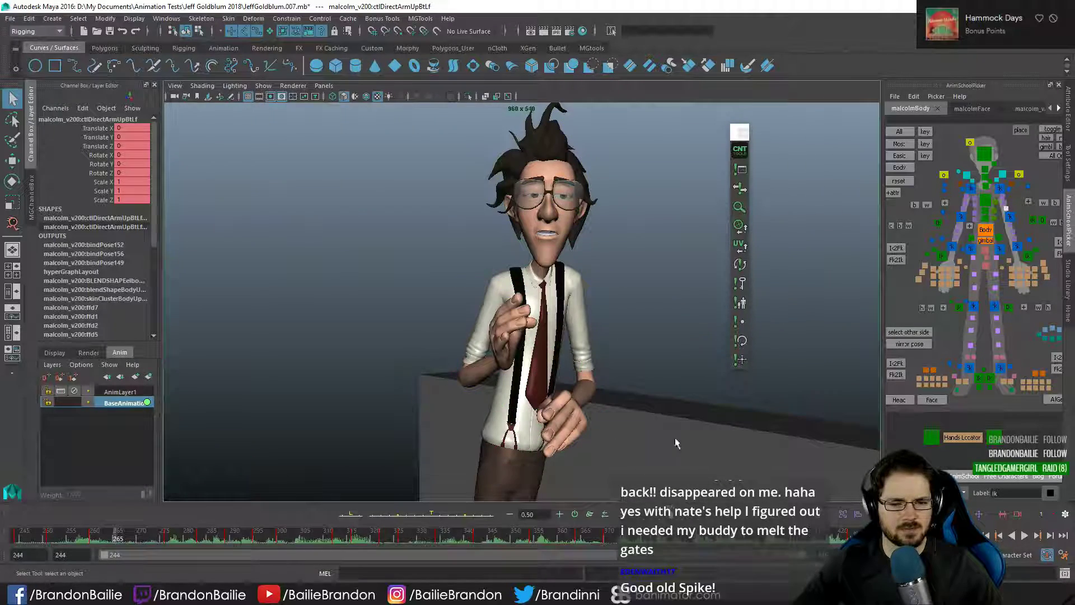
key("alt+v")
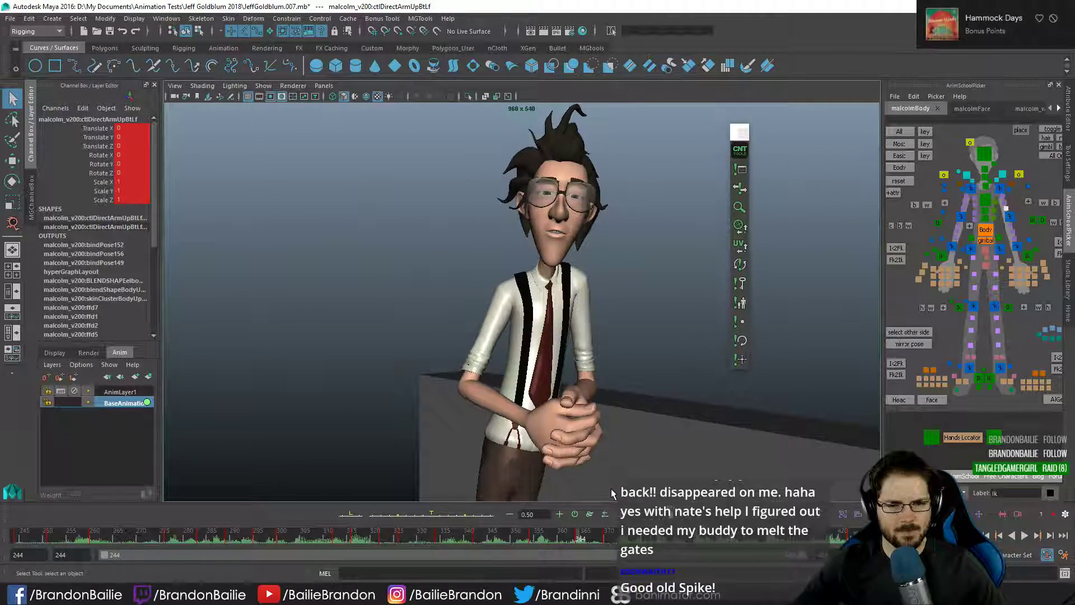
key("alt+v")
- Select the NURBS circle from the picker and step between keys from frame 334 to 385 to examine the left arm
key("alt+1")
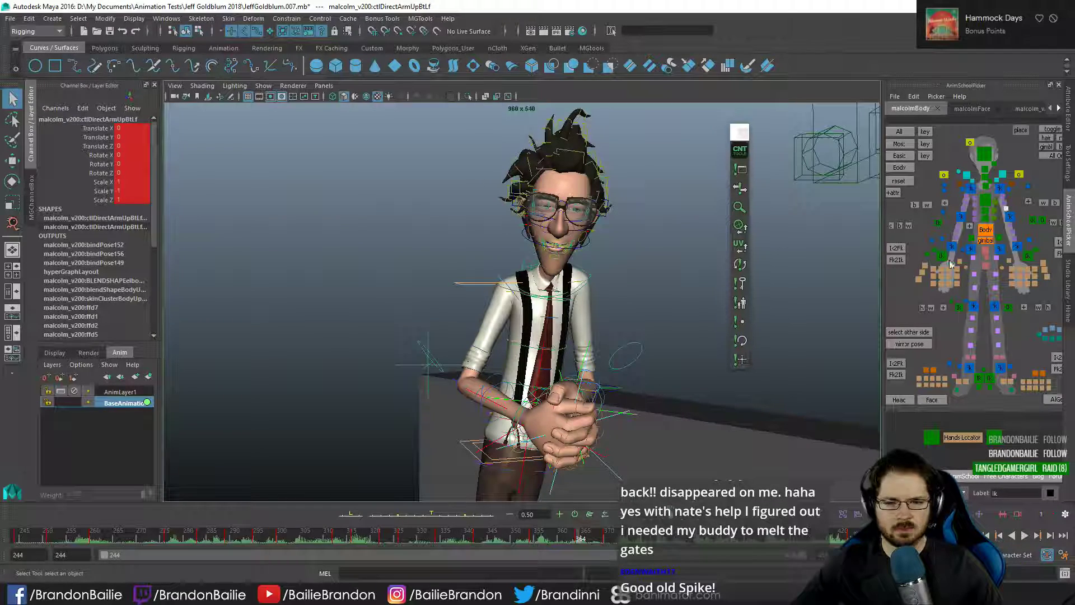
left_click(1042, 220)
key("alt+1")
key("comma")
key("comma")
key("comma")
key("comma")
key("comma")
key("comma")
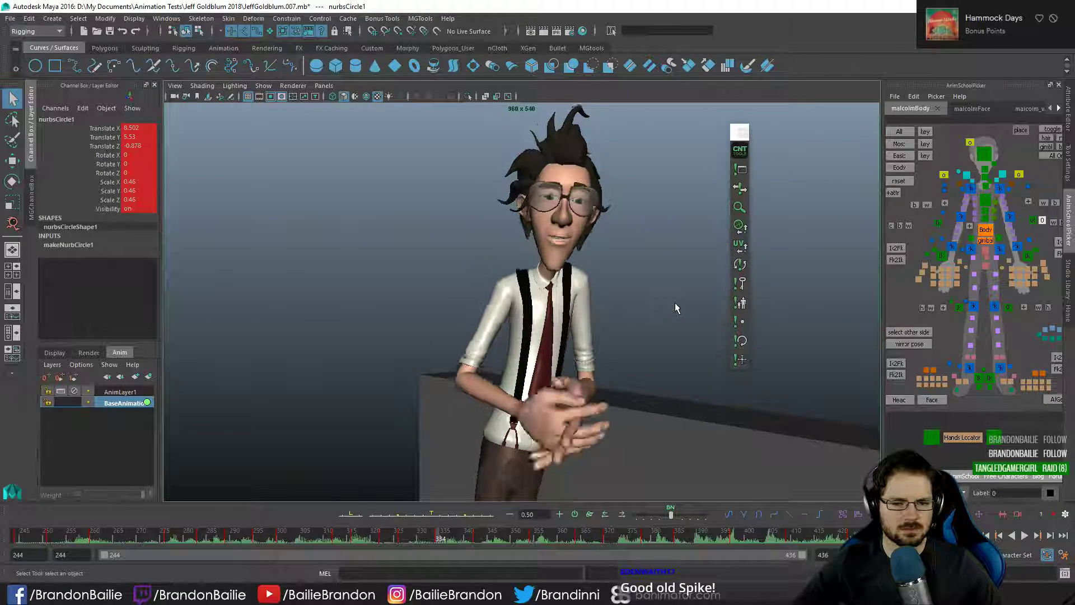
key("period")
key("period")
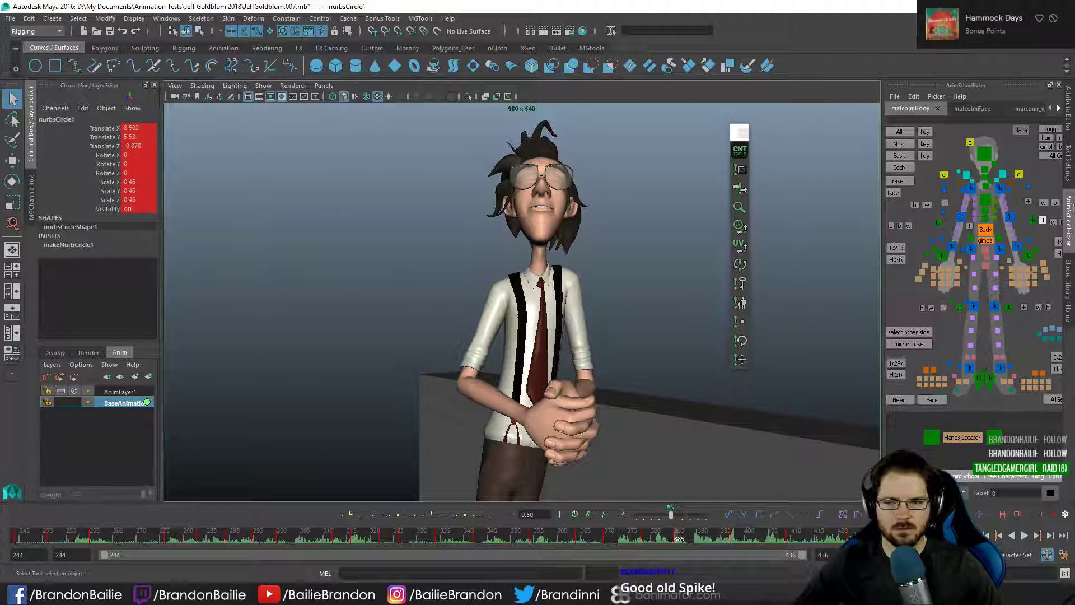
key("comma")
key("comma")
- Raise ctlShoulderLf's Rotate X keys after frame 370 by about 4.8 in the Graph Editor
left_click(1002, 174)
key("e")
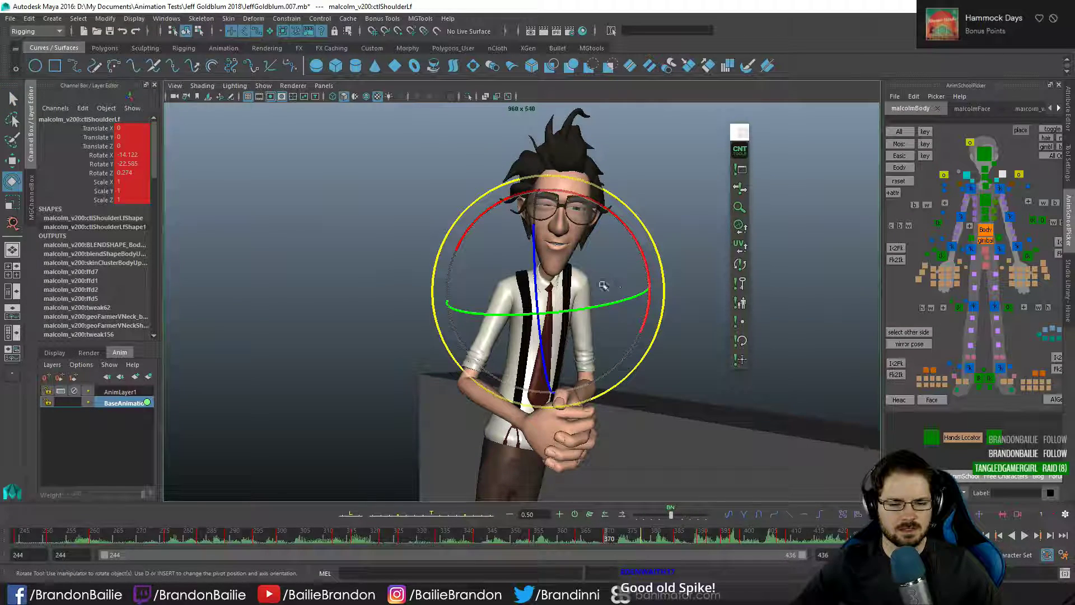
key("period")
key("period")
key("space")
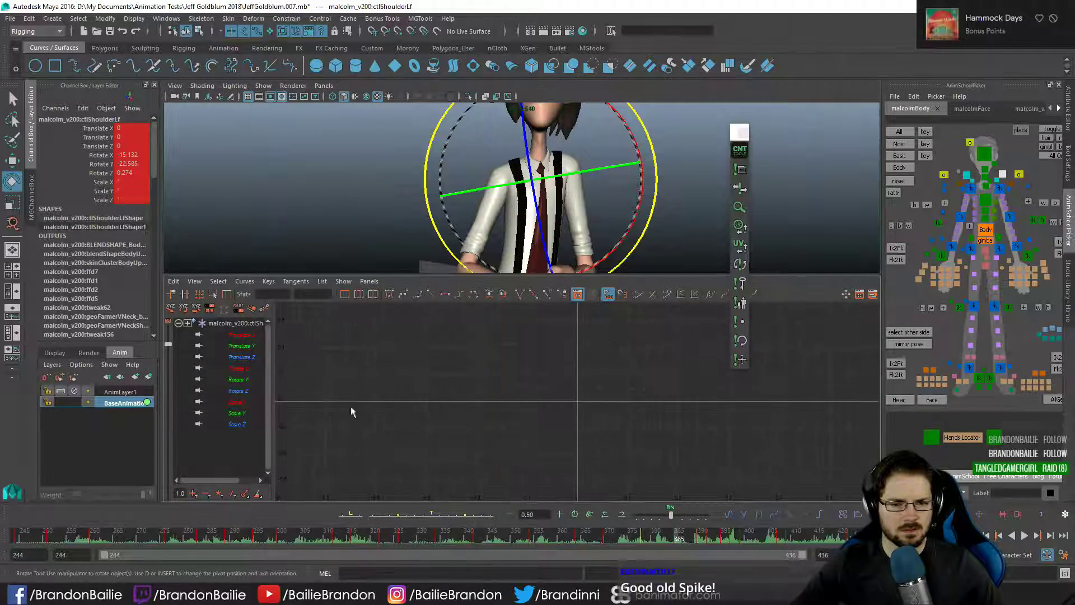
left_click(240, 368)
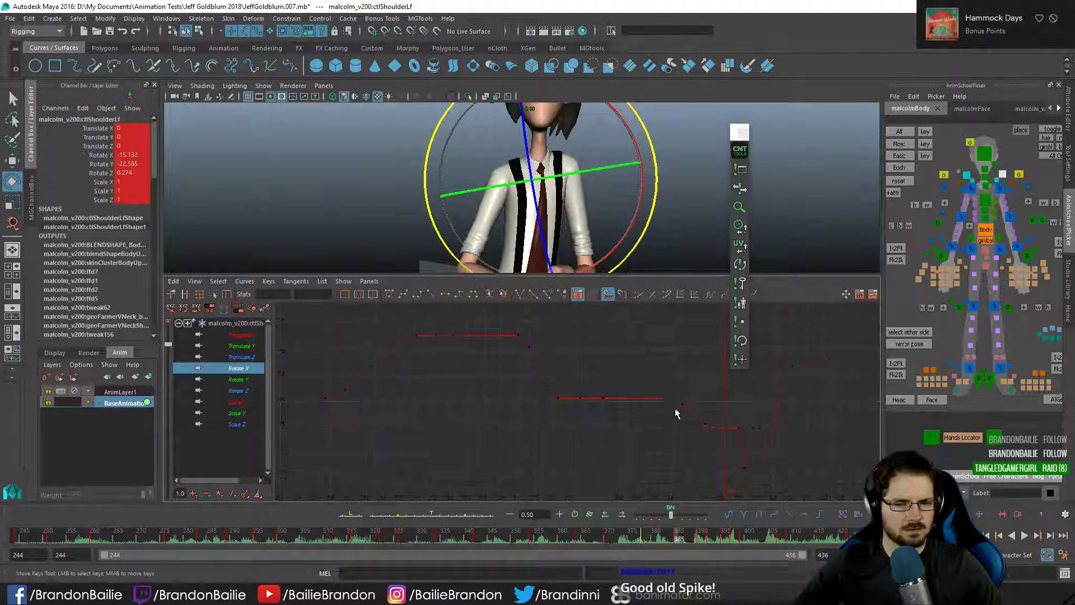
left_click_drag(621, 400, 737, 453)
key("w")
scroll(717, 411, "down", 3)
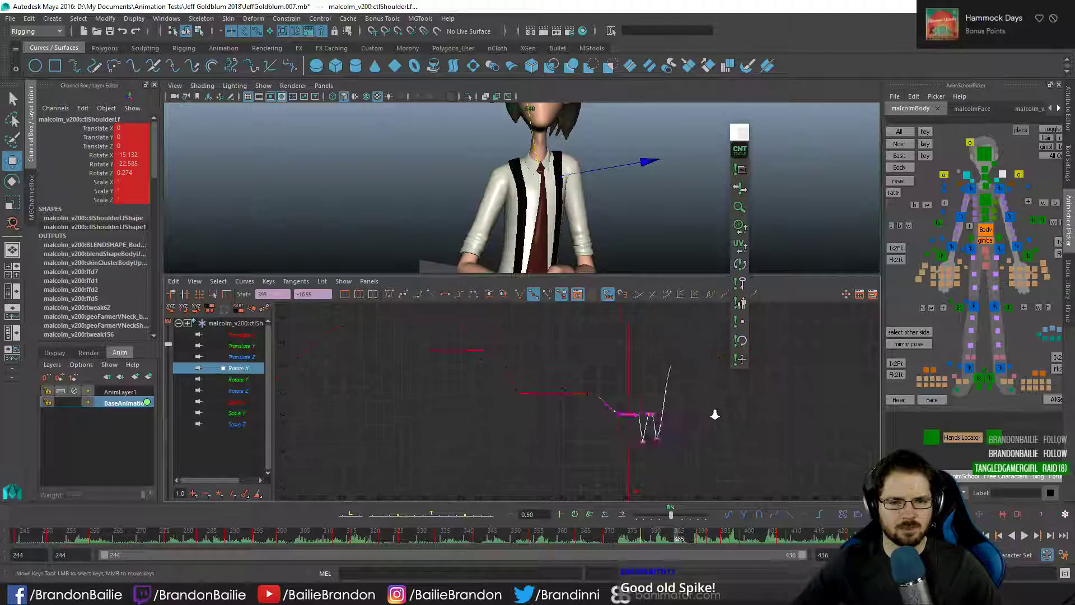
middle_click_drag(713, 406, 687, 368, "shift")
key("z")
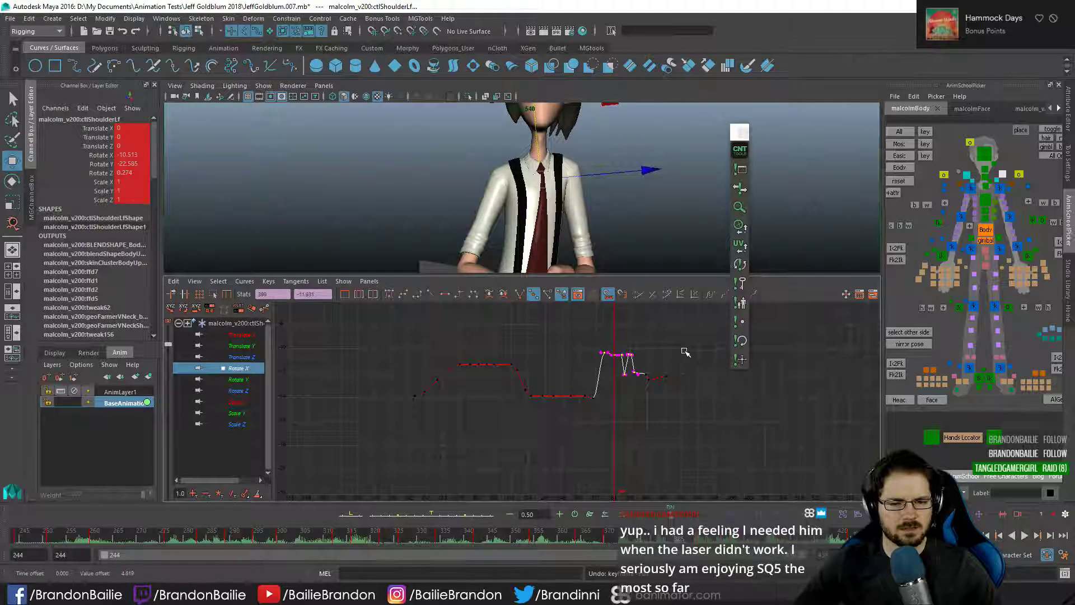
- Delete the left shoulder's Rotate X keys around frame 378 and replay the move in the full shot view
left_click(684, 351)
left_click_drag(592, 345, 609, 364)
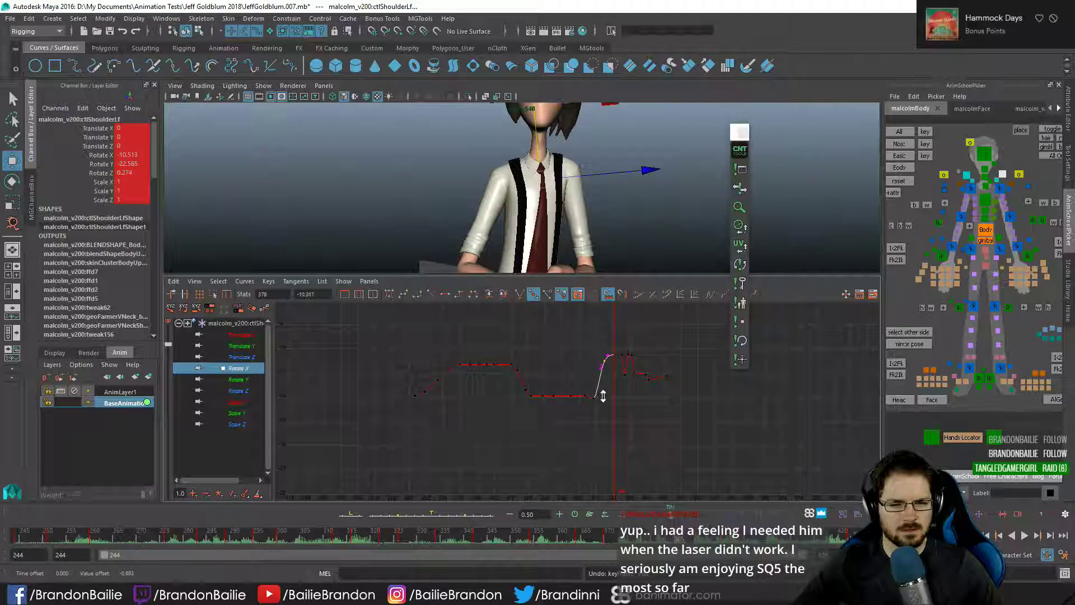
key("Delete")
key("space")
key("q")
key("alt+v")
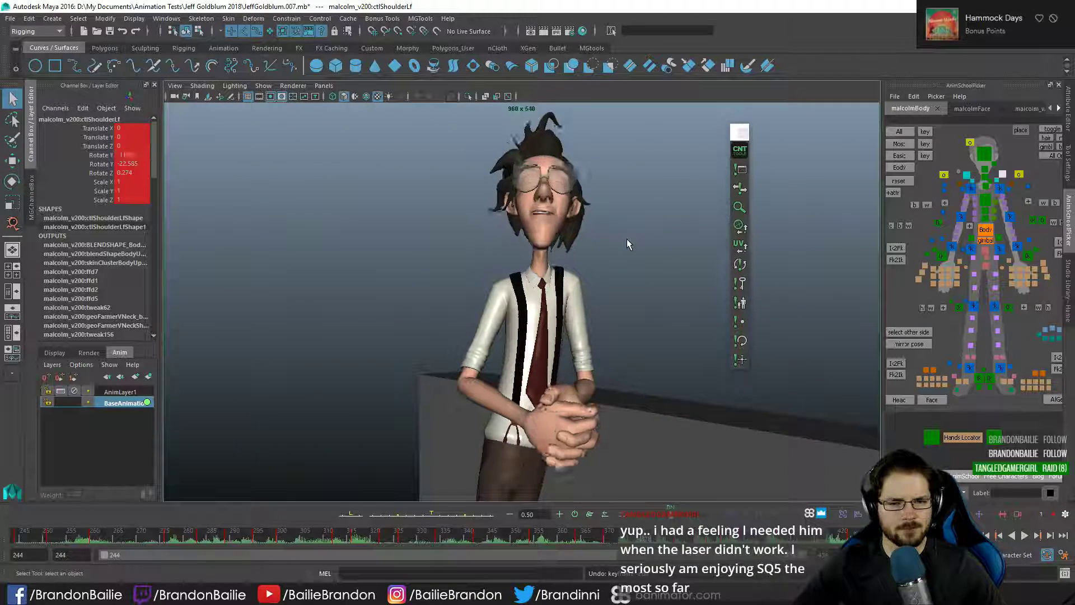
key("comma")
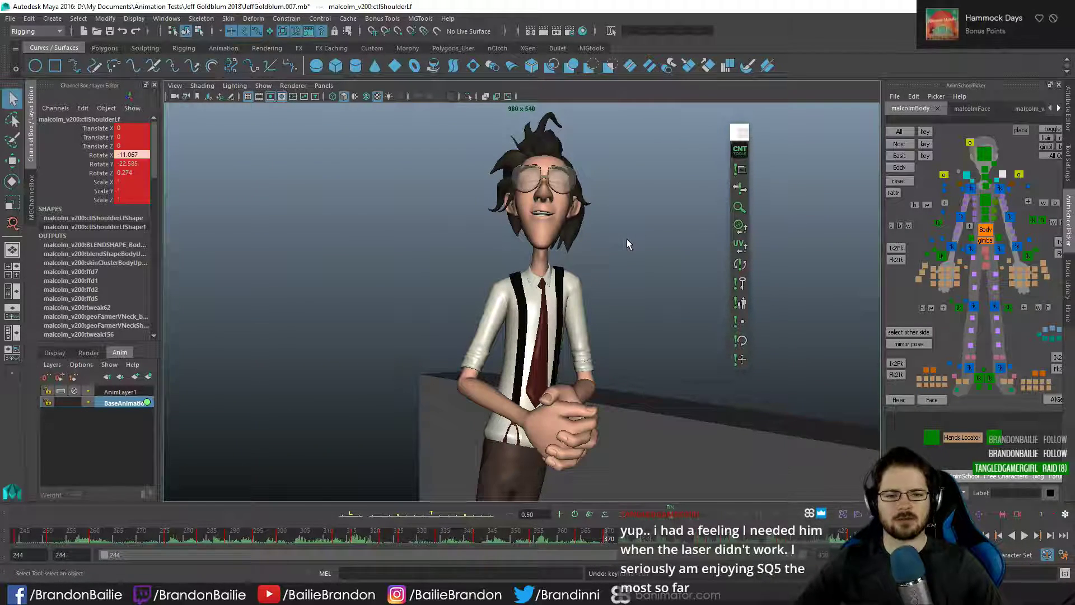
key("period")
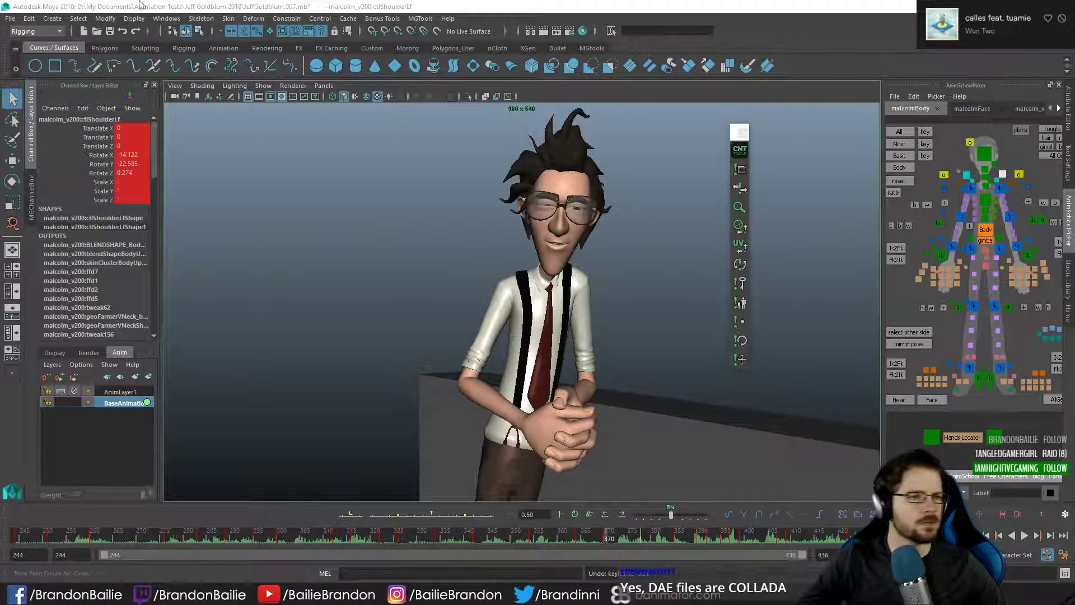
- Select a hair mesh, examine the file types in the Export Selection options, and close the options without exporting
left_click(10, 18)
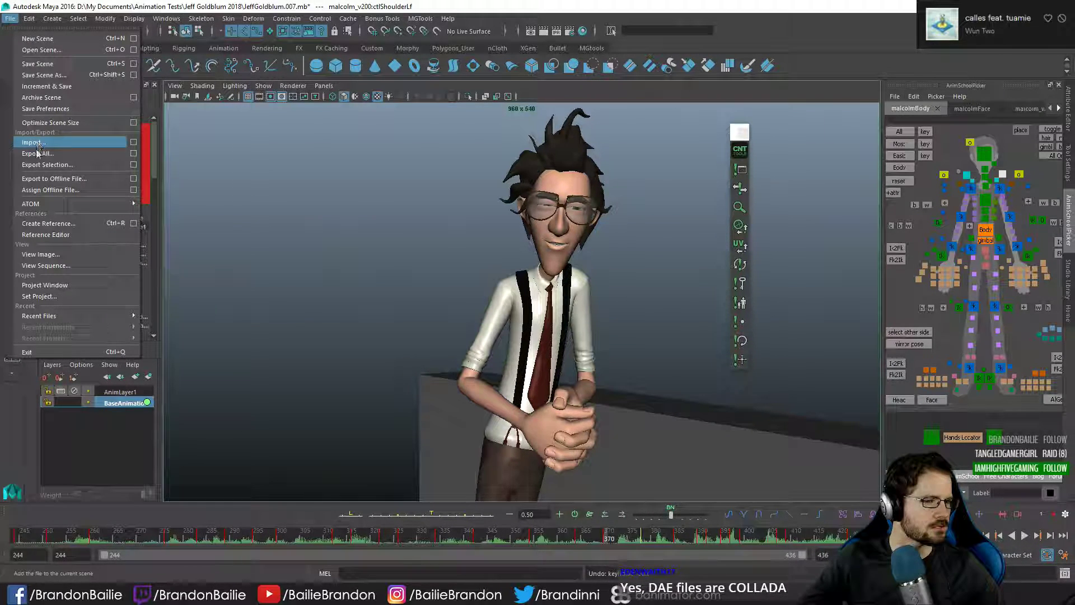
left_click(546, 172)
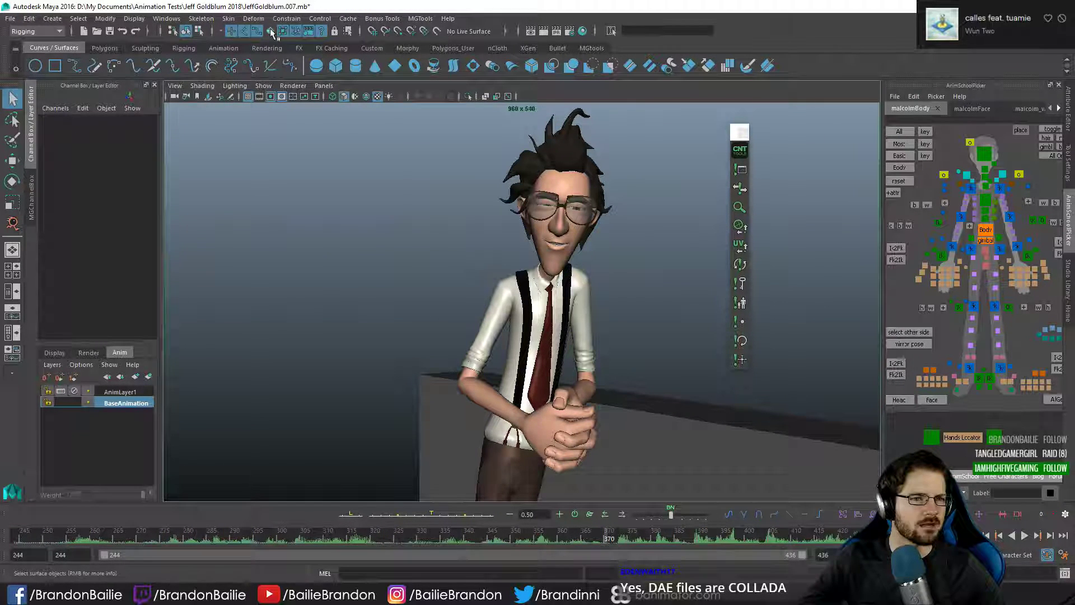
left_click(552, 147)
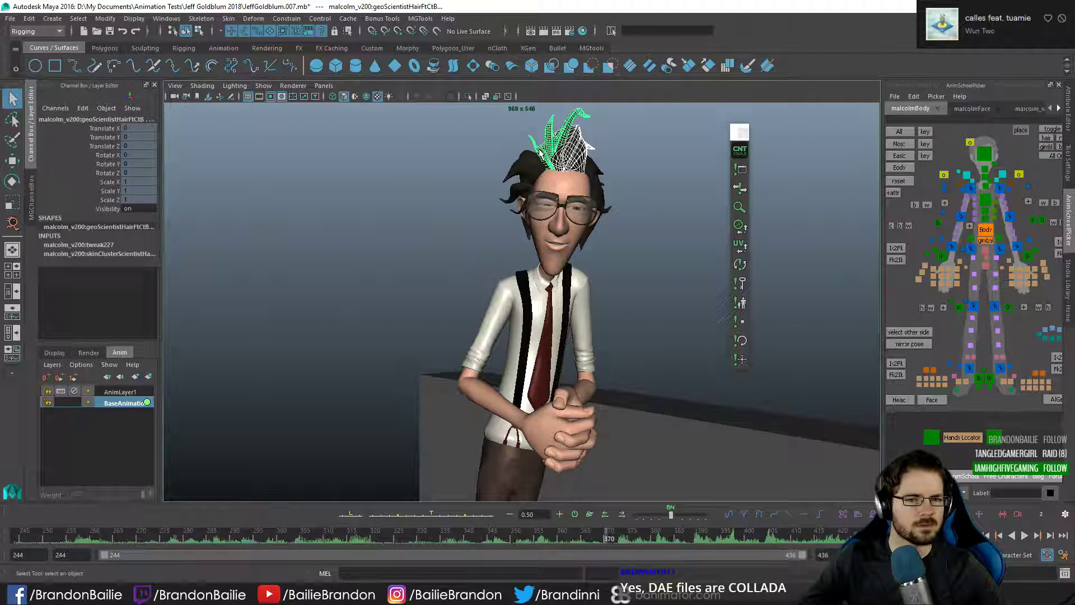
left_click(17, 18)
left_click(137, 165)
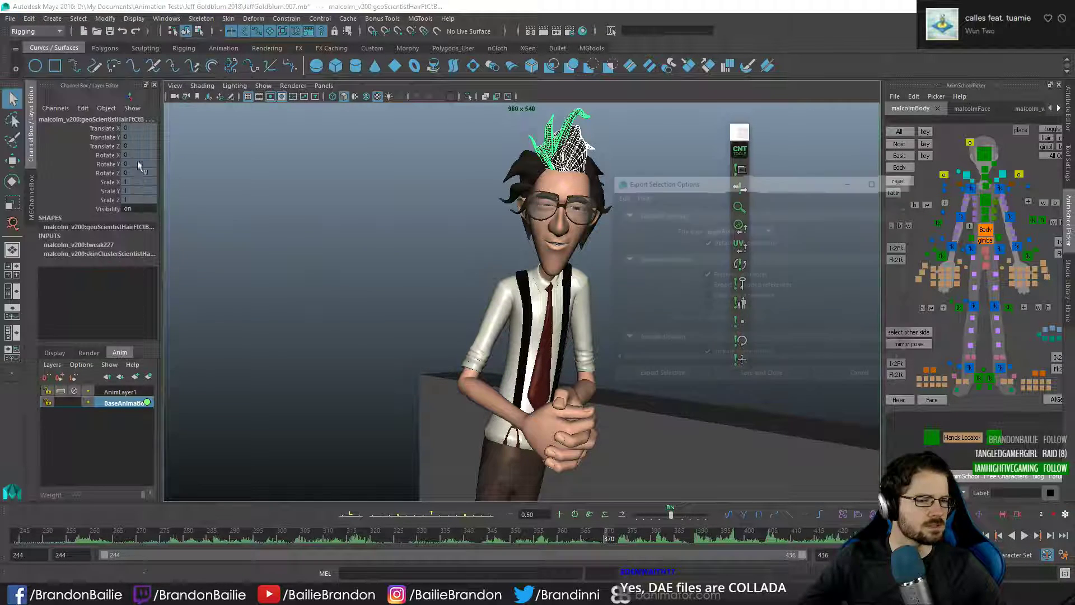
left_click(738, 230)
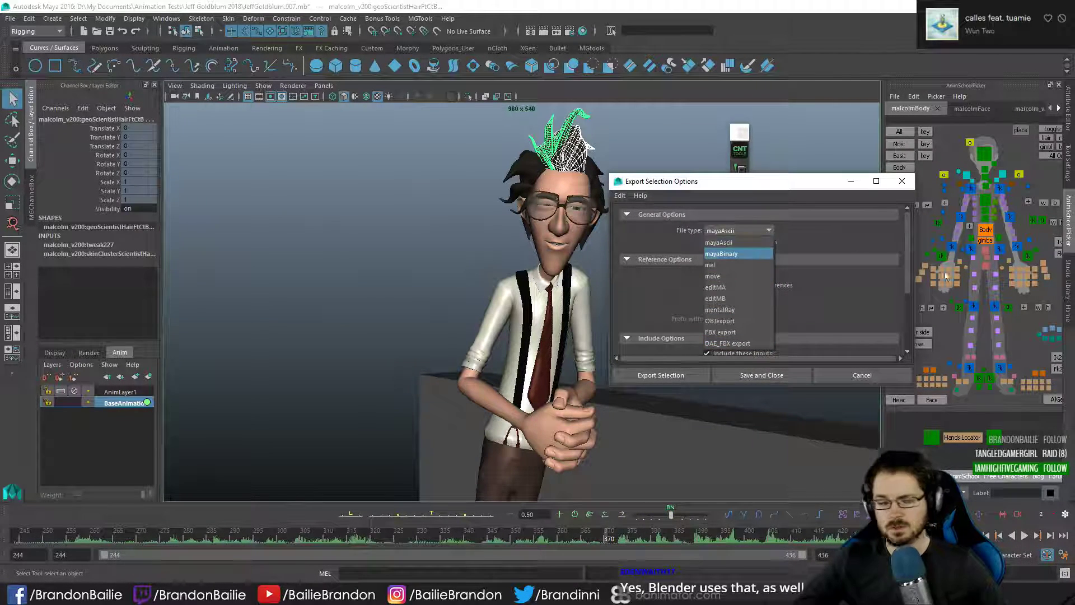
left_click(894, 284)
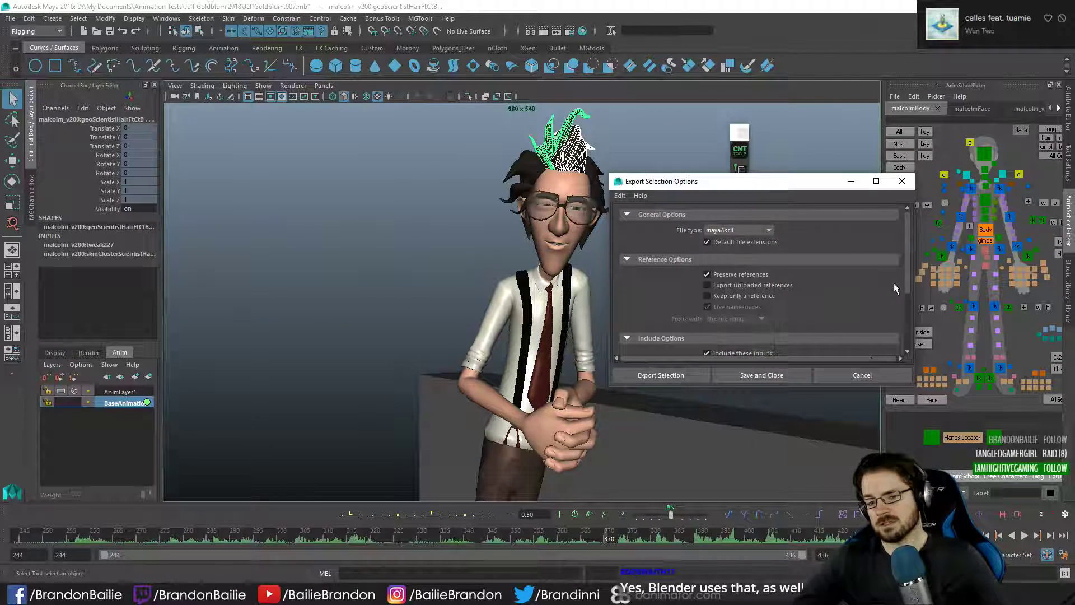
left_click(863, 374)
left_click(577, 220)
left_click(483, 163)
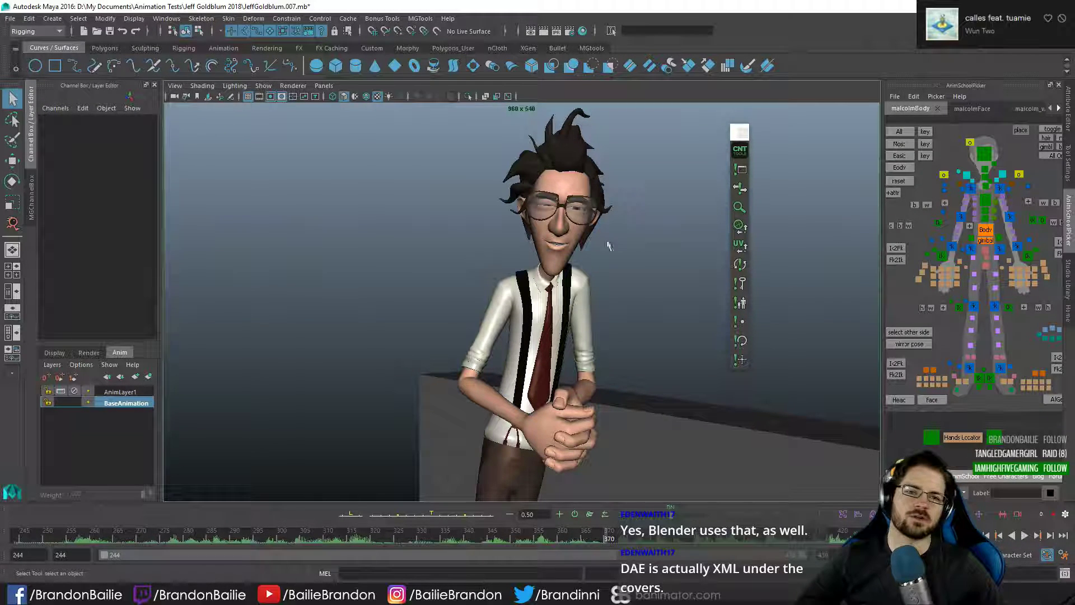
left_click(547, 176)
left_click(641, 336)
key("[")
right_click_drag(703, 342, 492, 342, "alt")
left_click_drag(492, 342, 489, 315, "alt")
key("]")
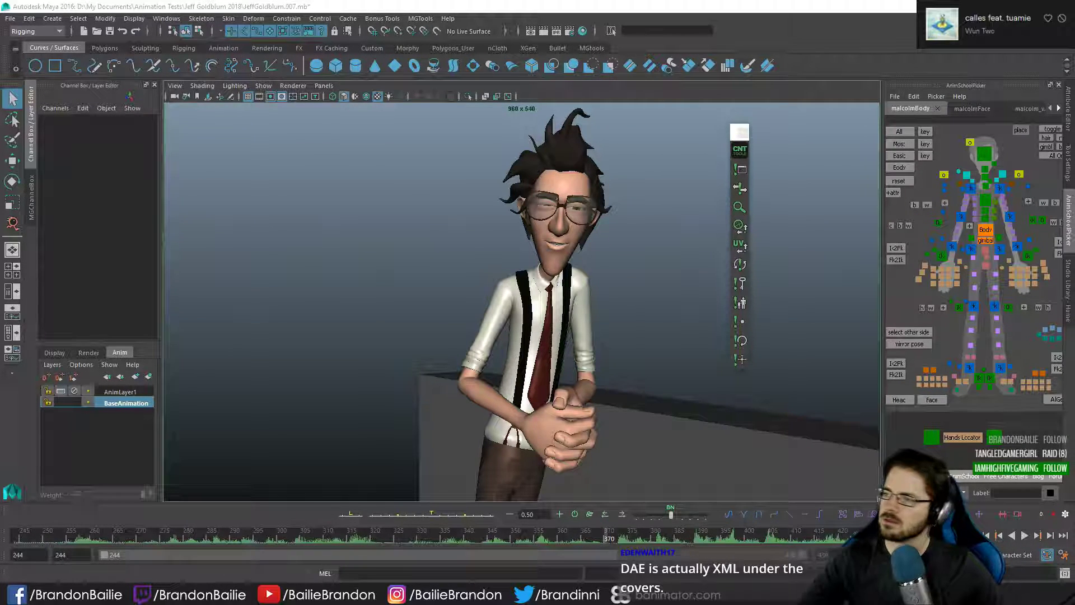
- Switch to the browser and look through the web and image results for "malcolm rig"
left_click_drag(0, 11, 623, 0)
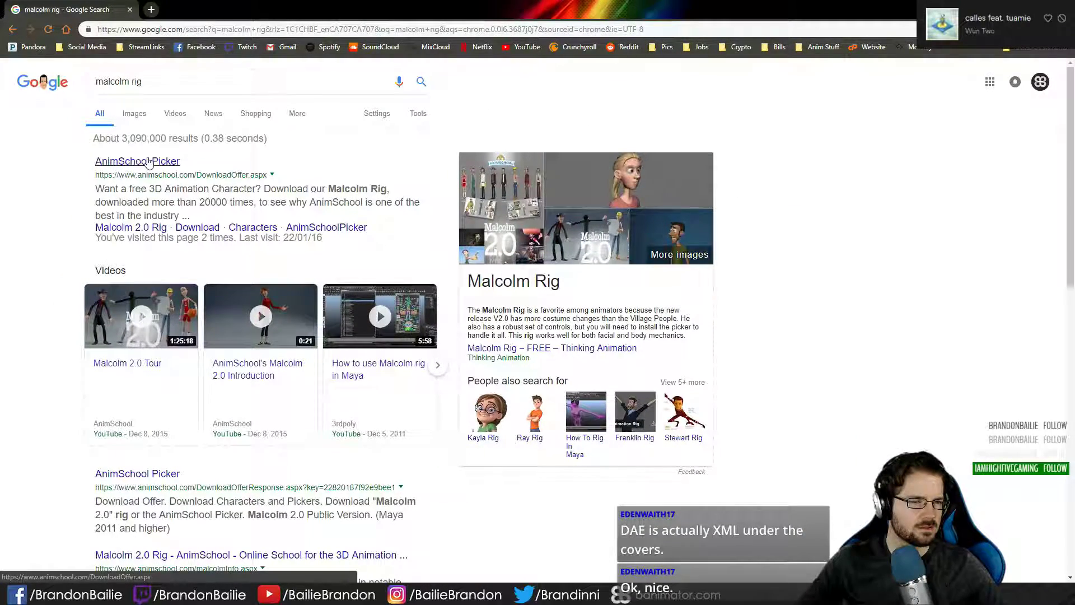
scroll(181, 239, "down", 5)
scroll(181, 240, "up", 5)
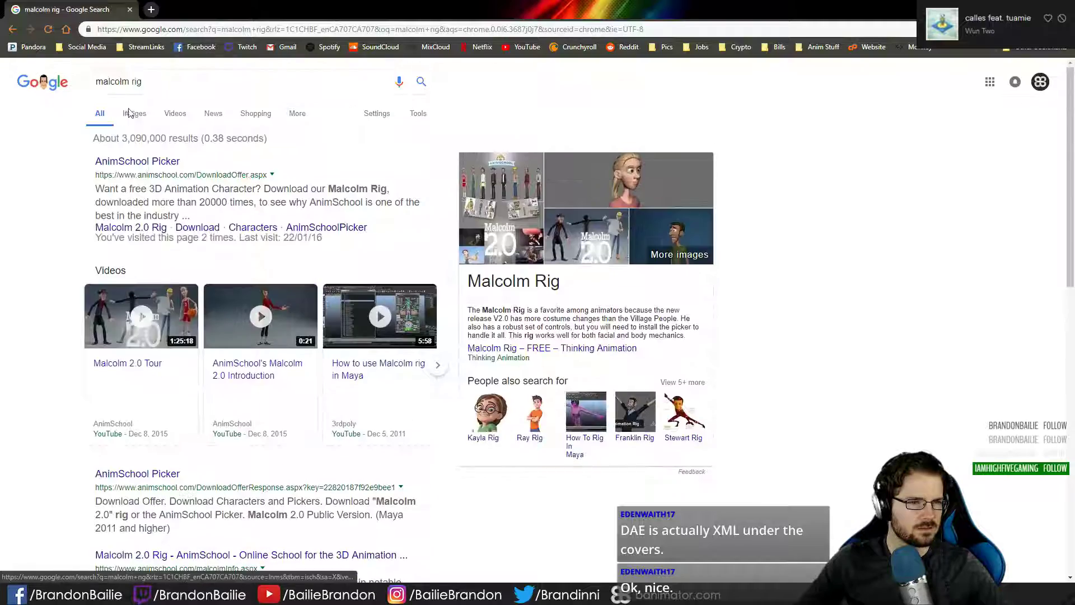
left_click(134, 113)
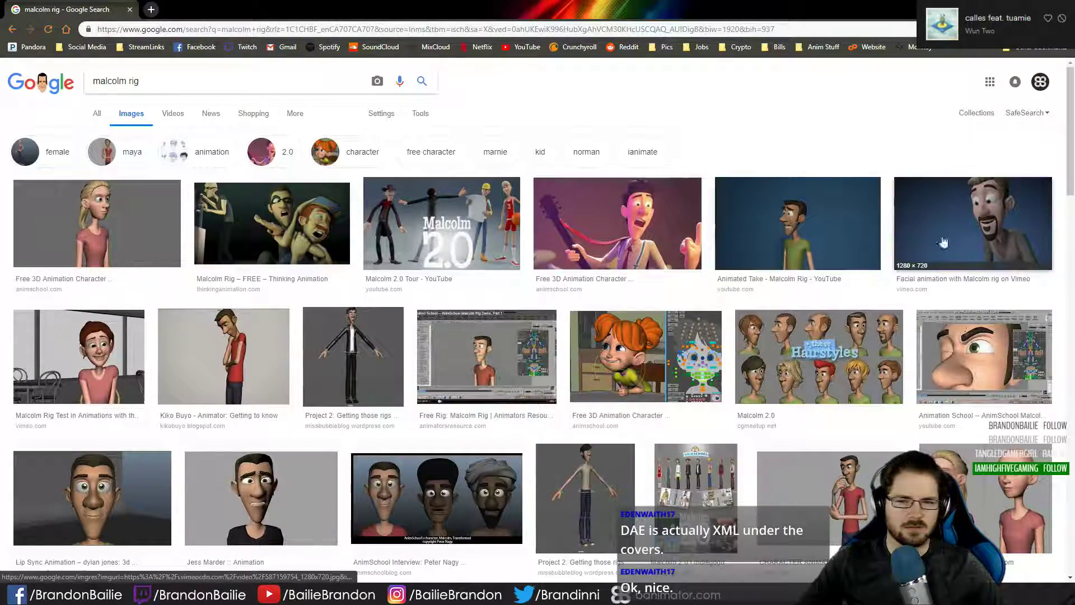
scroll(156, 391, "down", 9)
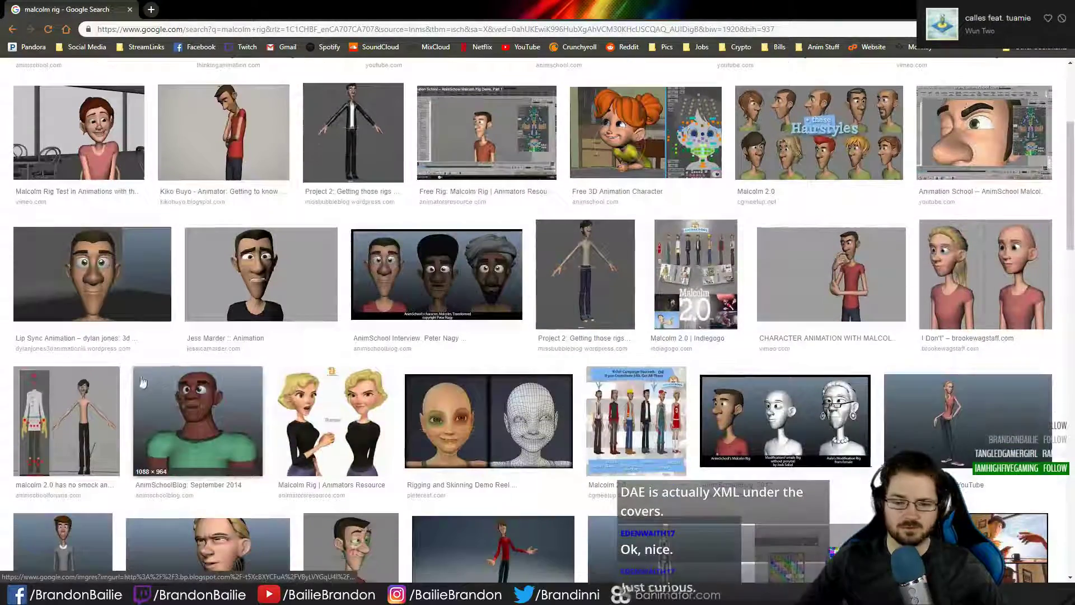
scroll(156, 391, "up", 9)
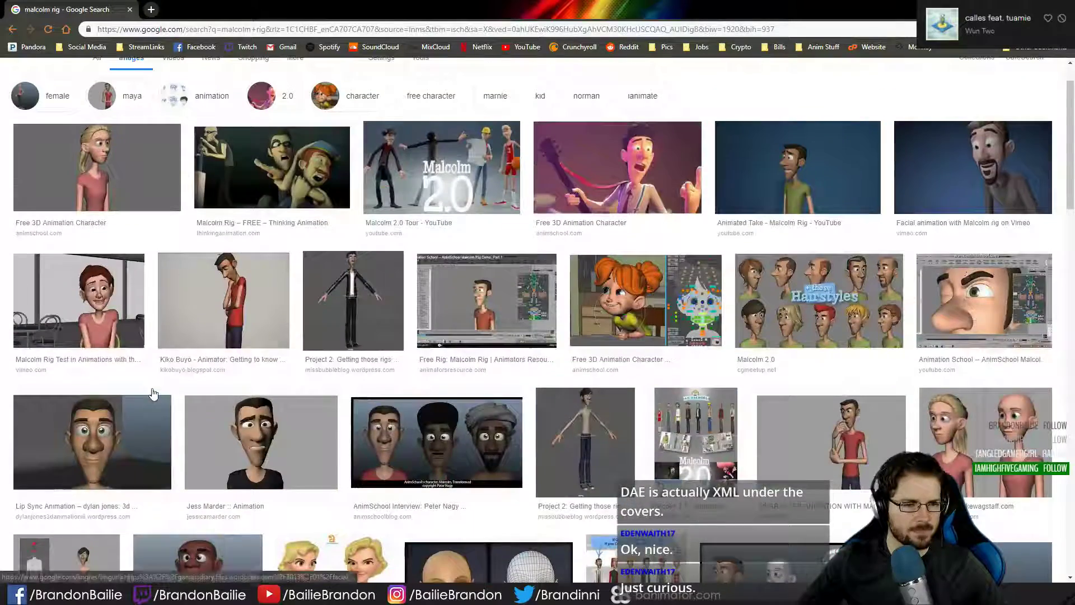
left_click(98, 114)
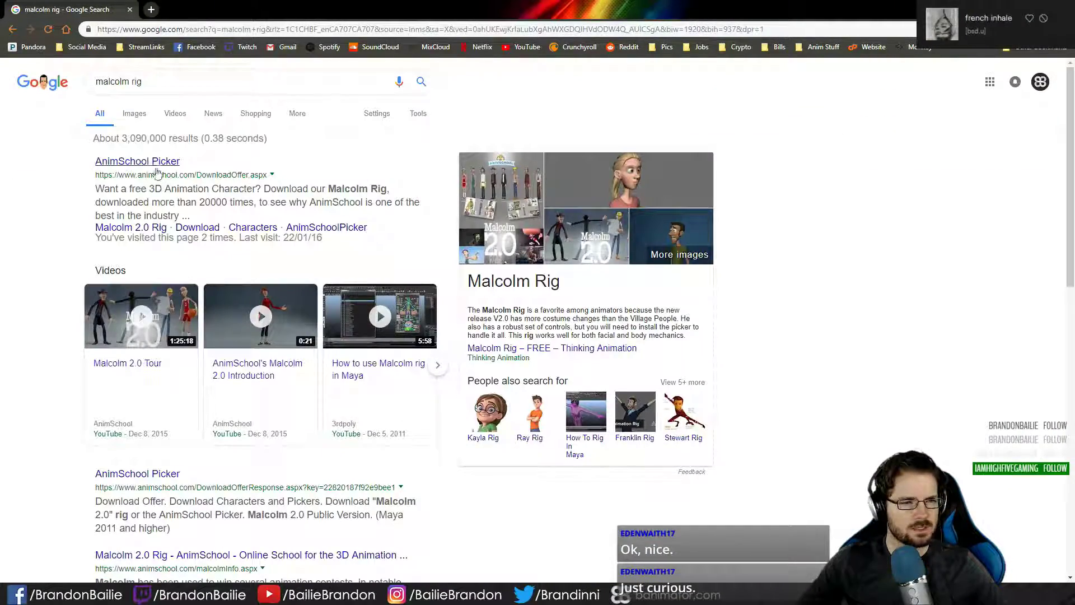
- Open AnimSchool's Malcolm 2.0 Rig page and examine the rig description, installation instructions, user mods and download section
left_click(154, 227)
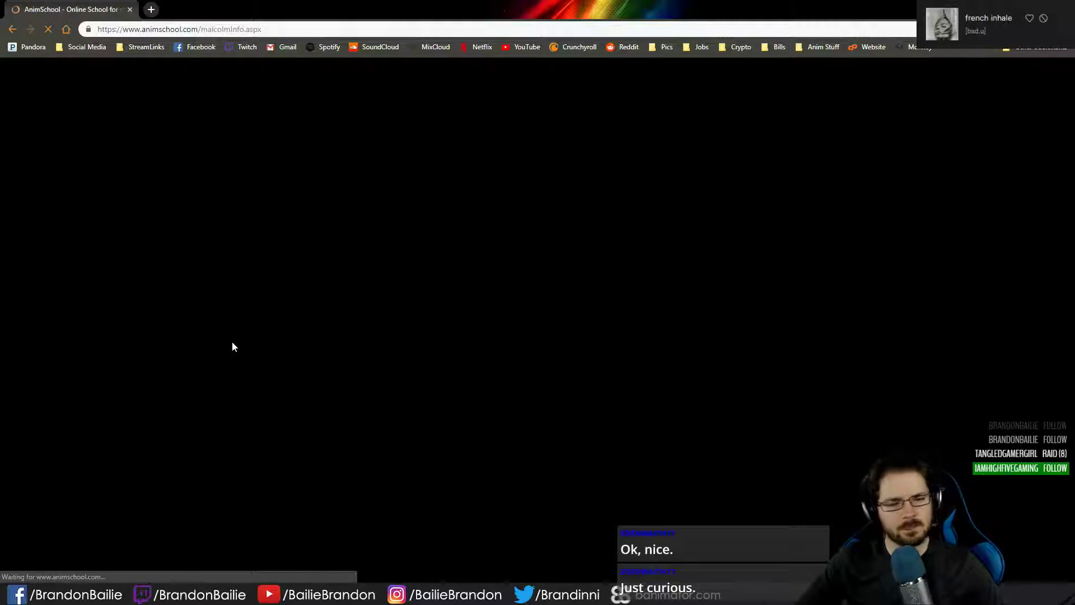
scroll(239, 344, "down", 5)
scroll(240, 343, "up", 5)
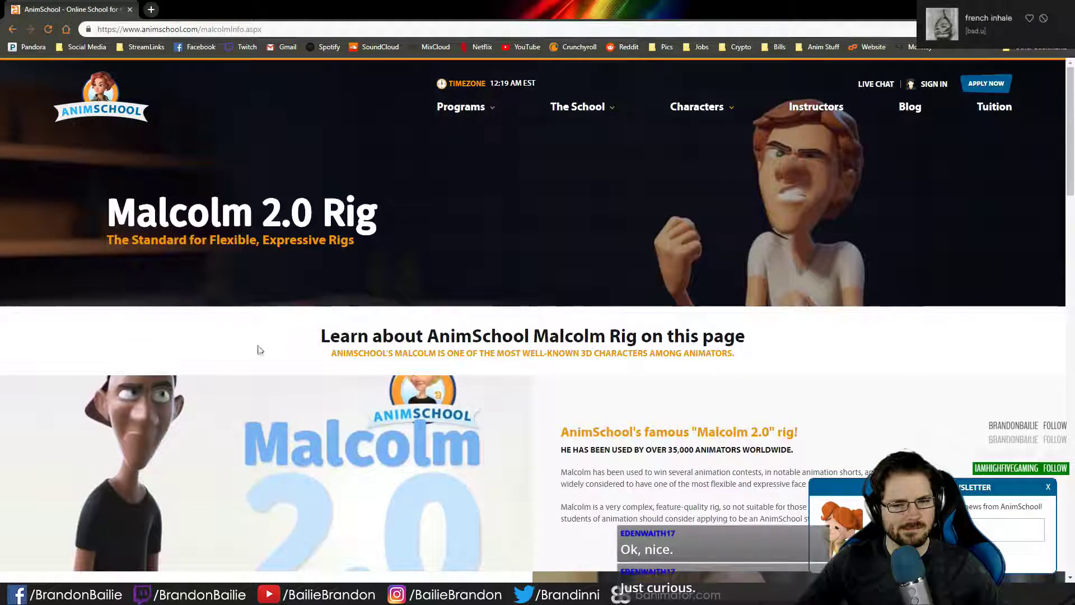
scroll(616, 434, "down", 8)
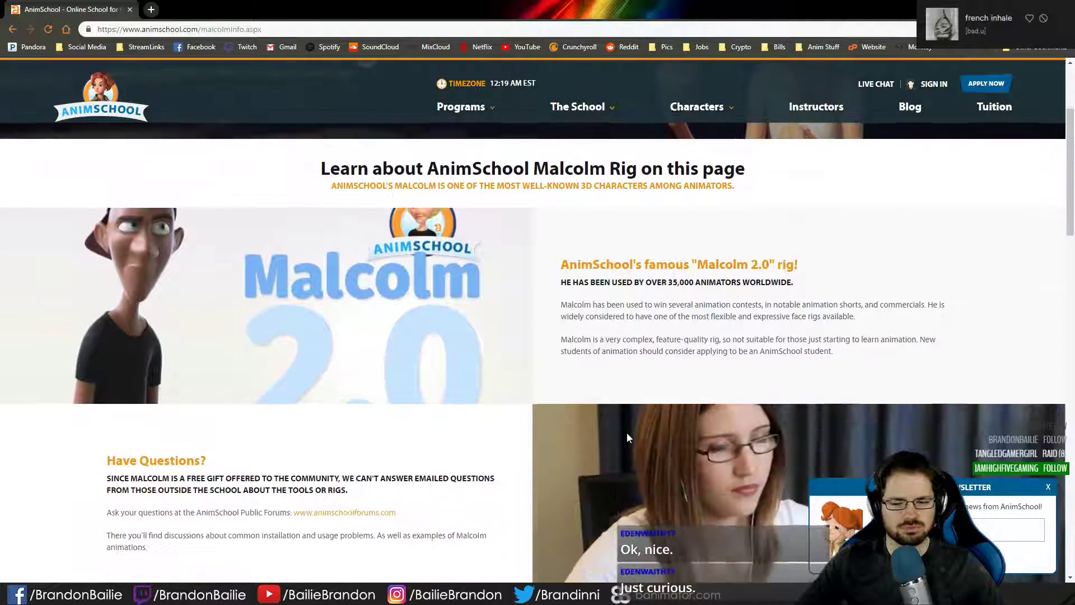
scroll(539, 412, "up", 8)
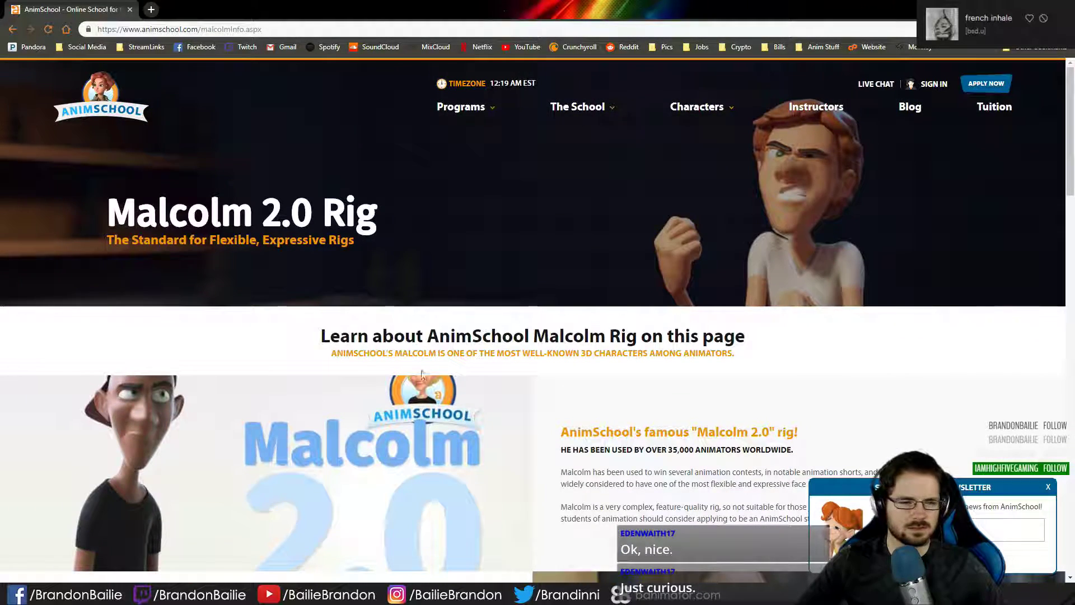
scroll(560, 406, "down", 4)
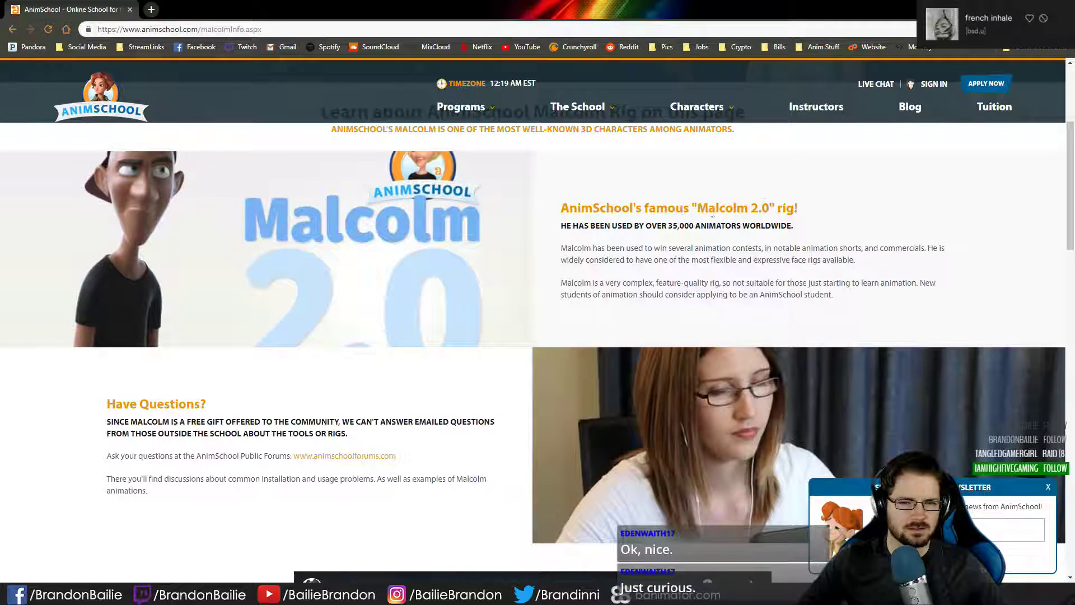
scroll(558, 288, "down", 10)
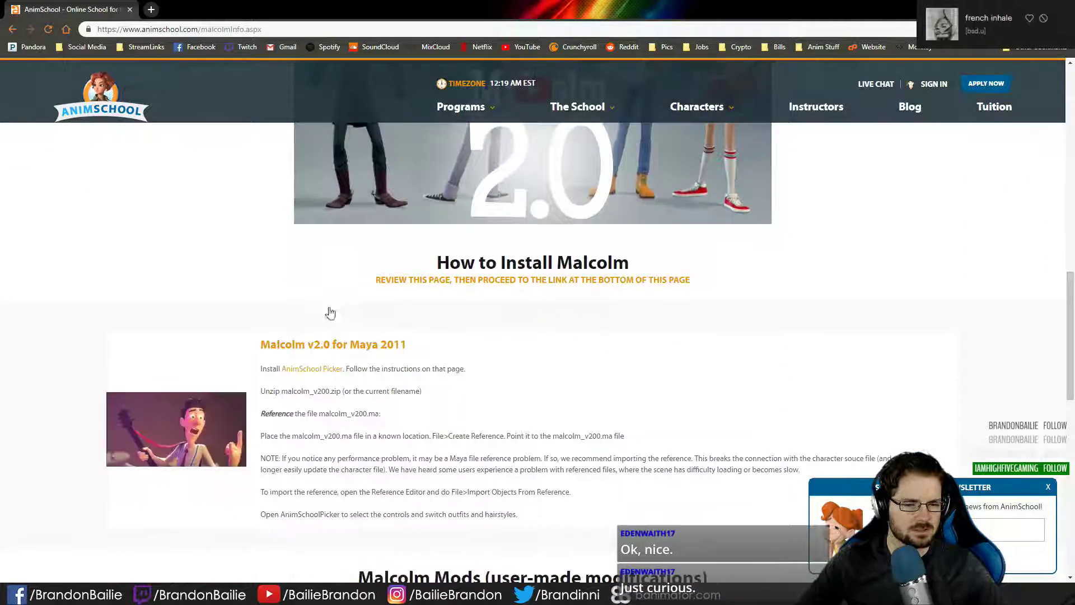
scroll(518, 322, "down", 2)
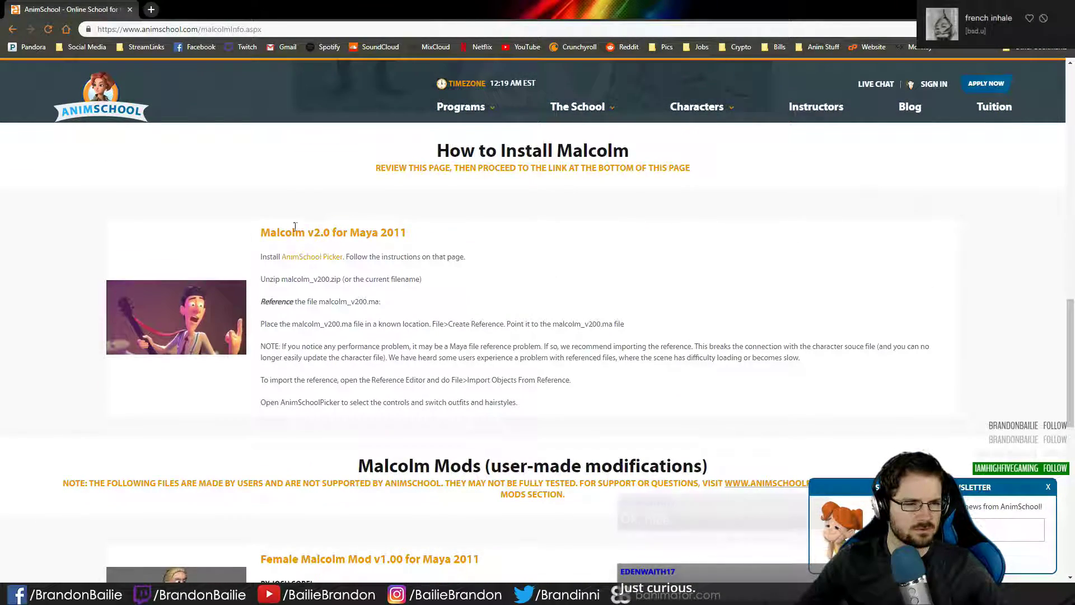
scroll(613, 241, "down", 4)
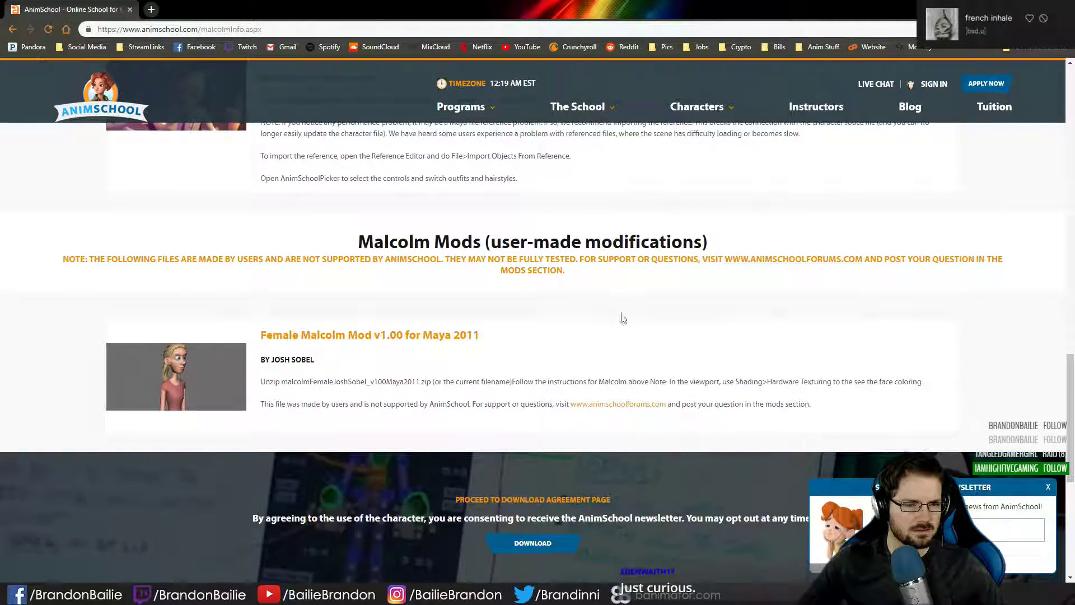
scroll(613, 316, "up", 8)
scroll(529, 247, "up", 1)
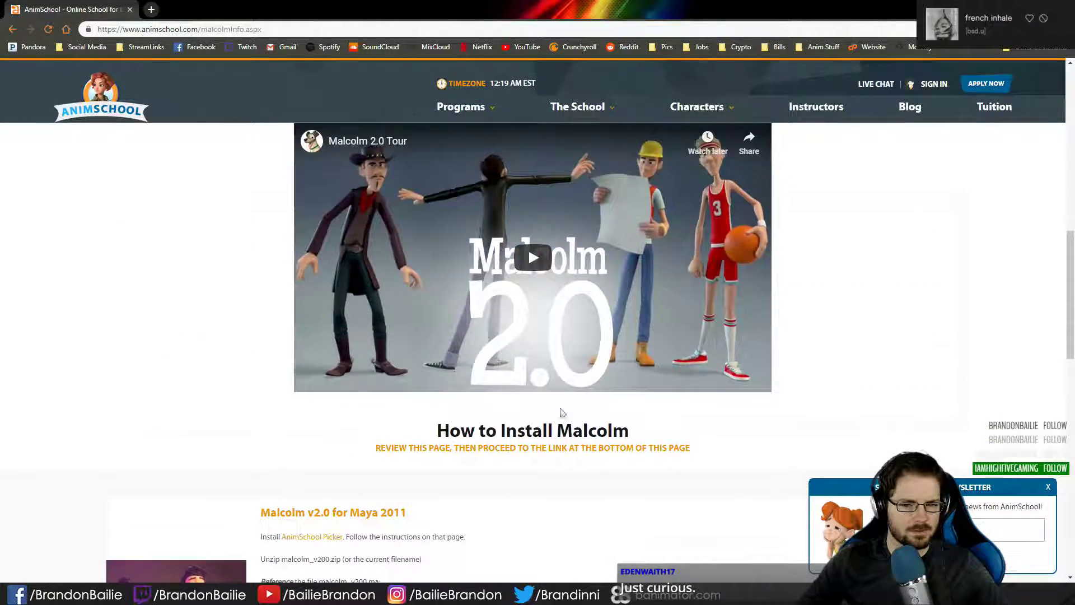
scroll(688, 430, "down", 7)
scroll(688, 429, "down", 6)
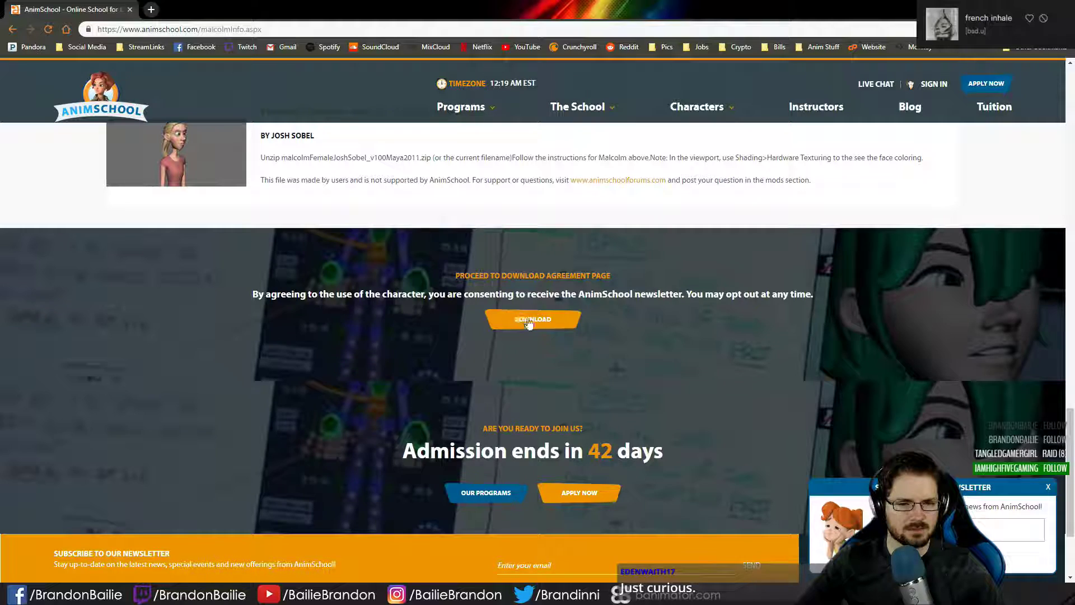
- Return to Maya, select the Body control and step between its keys around frame 370 to examine the pose
key("alt+Tab")
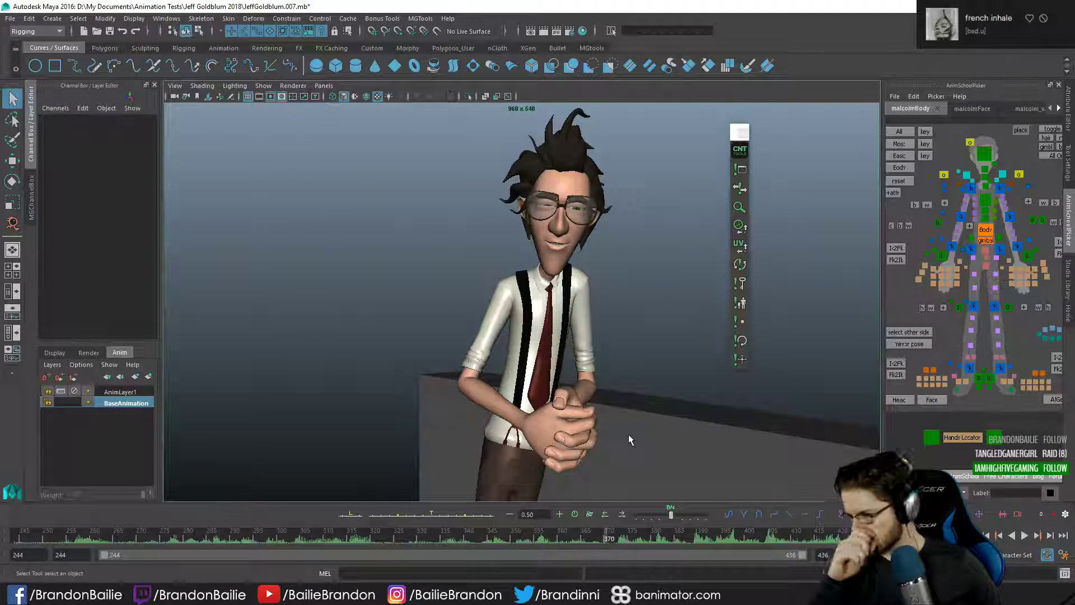
left_click(739, 132)
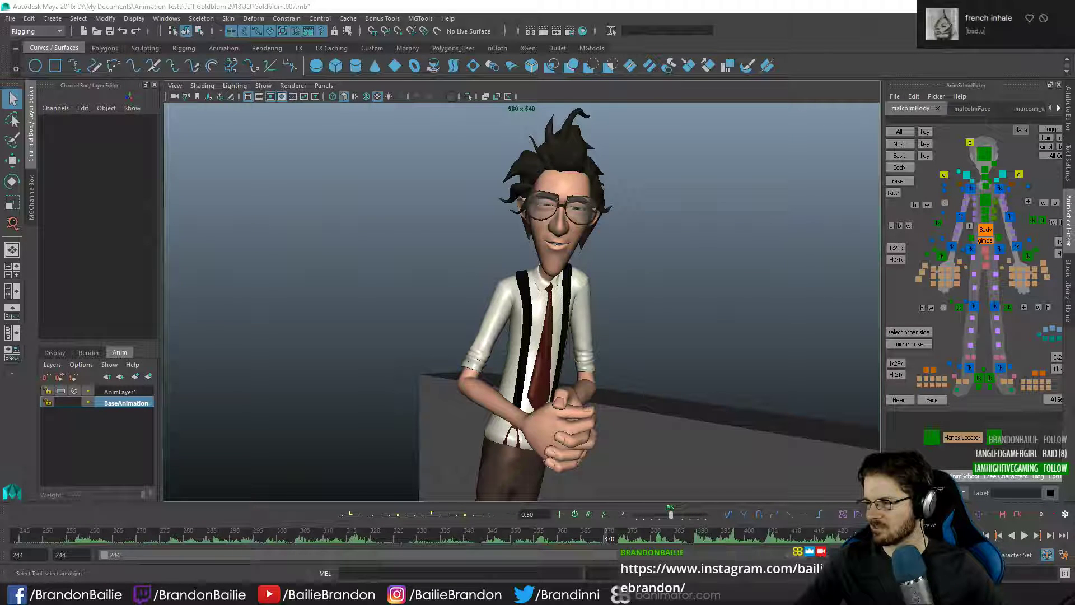
left_click(987, 228)
key("comma")
key("comma")
key("comma")
key("comma")
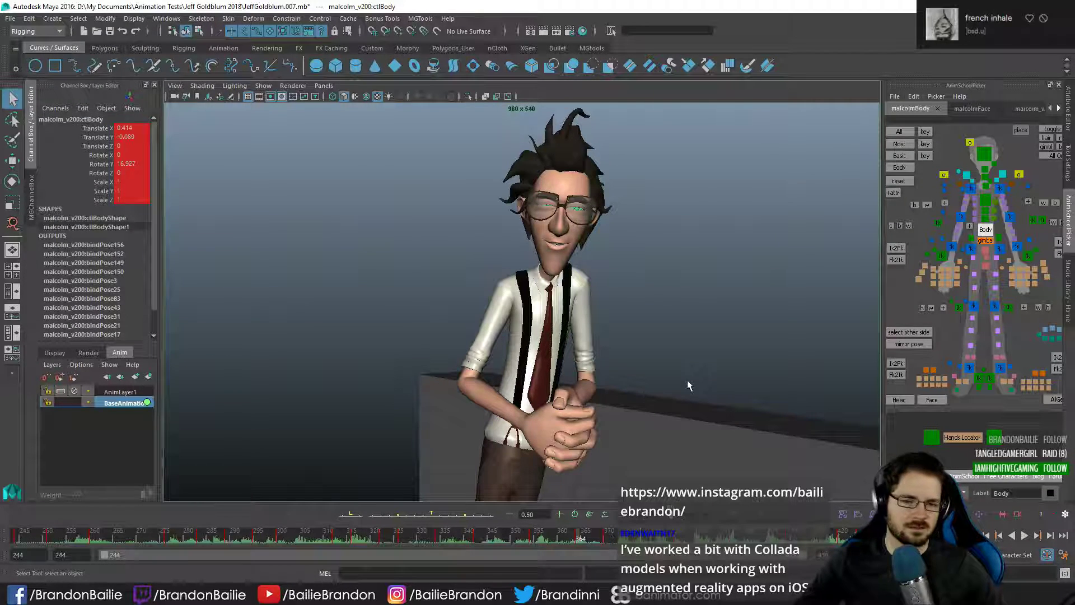
key("period")
key("period")
key("period")
key("period")
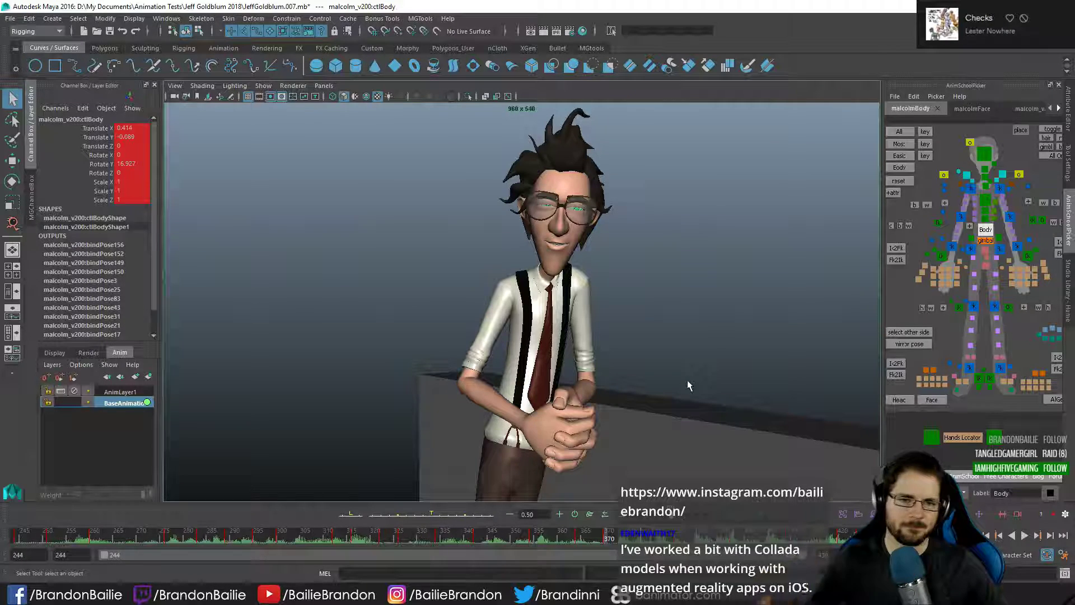
key("period")
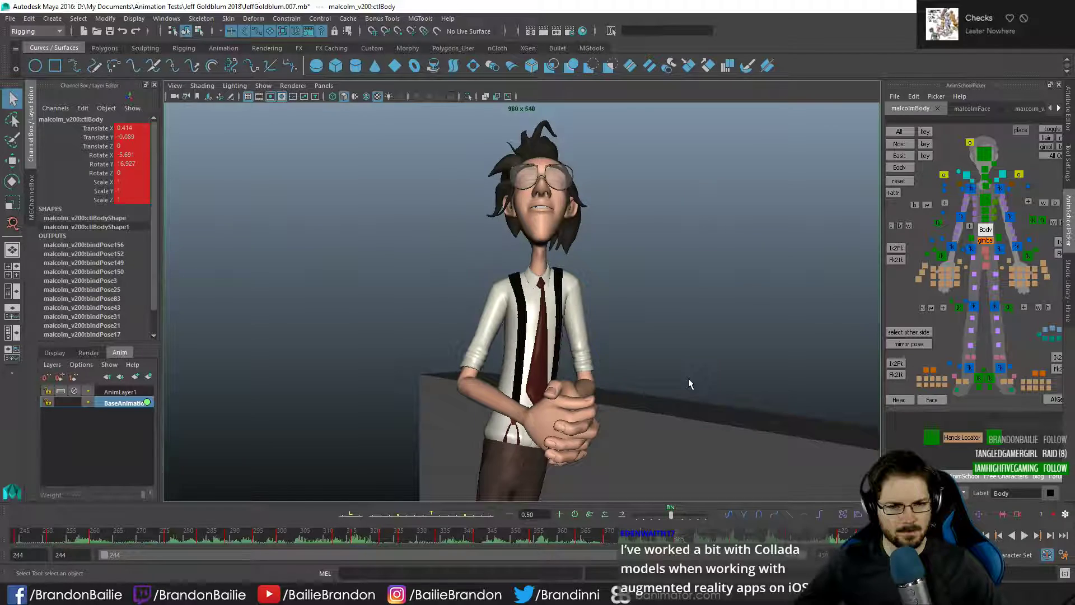
- Select the left shoulder control and raise its Rotate X keys between about frames 400 and 410 in the Graph Editor
left_click(1001, 175)
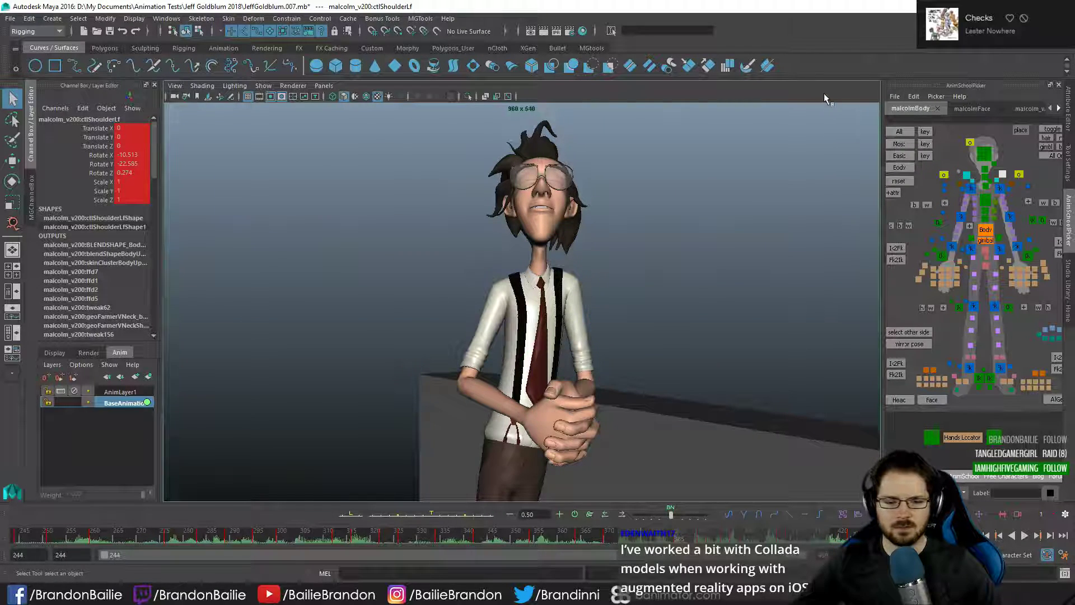
key("space")
key("f")
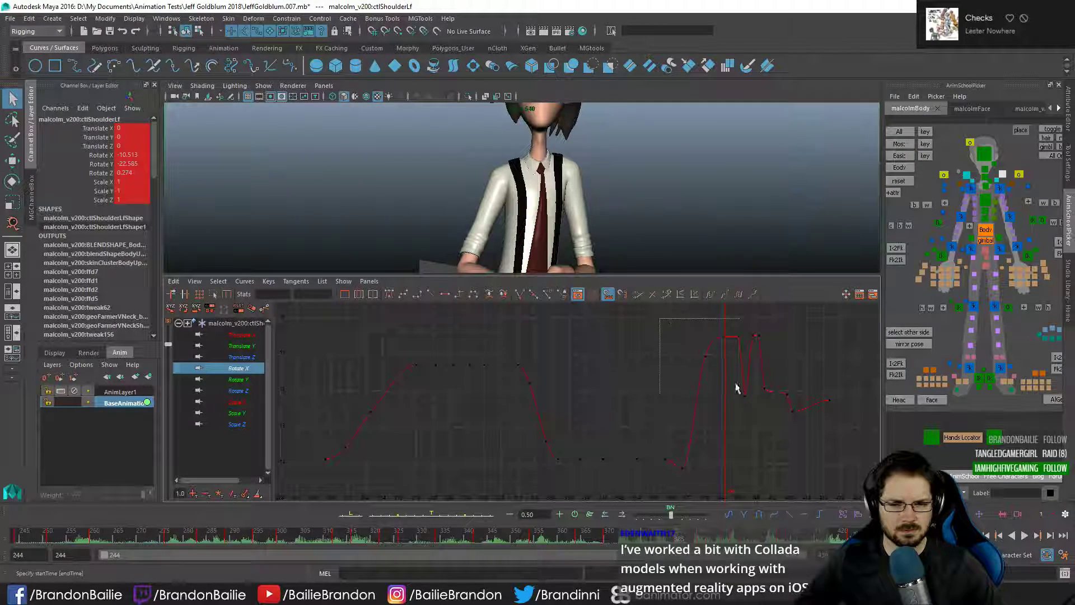
left_click_drag(760, 423, 760, 423)
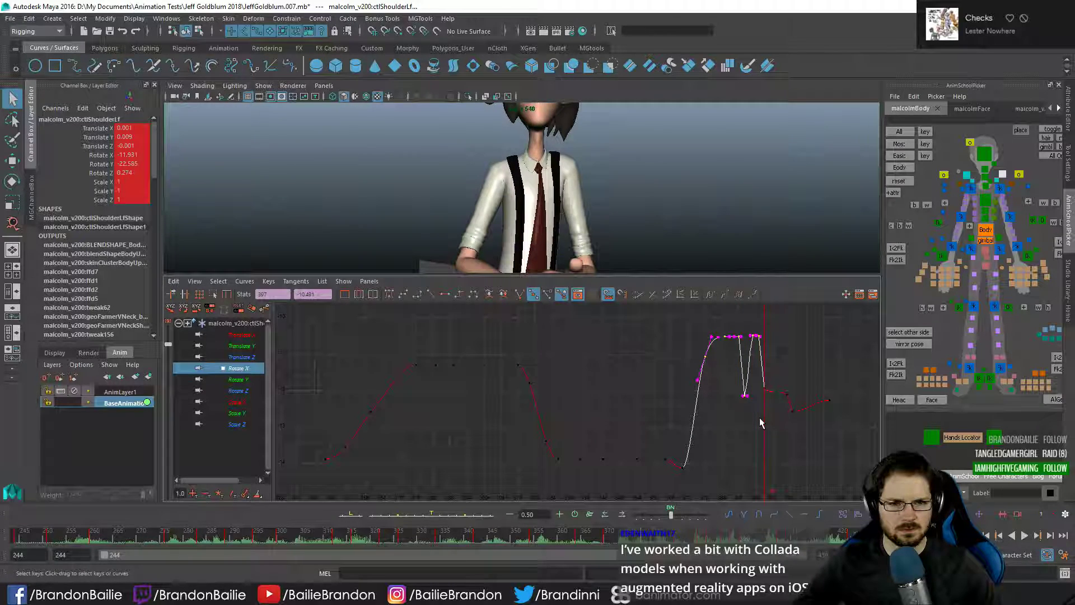
key("period")
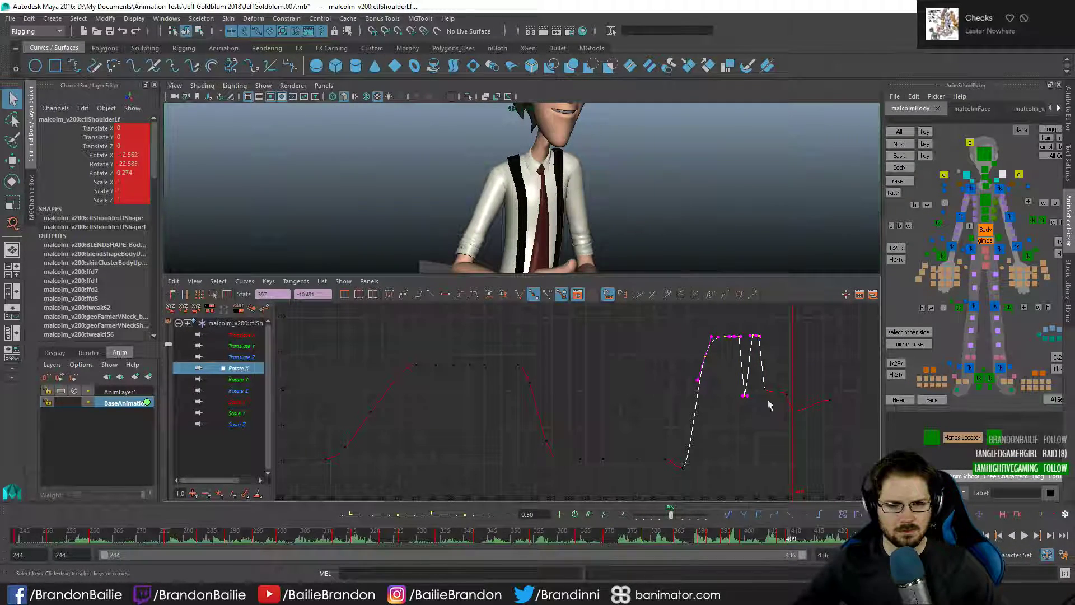
left_click(780, 374)
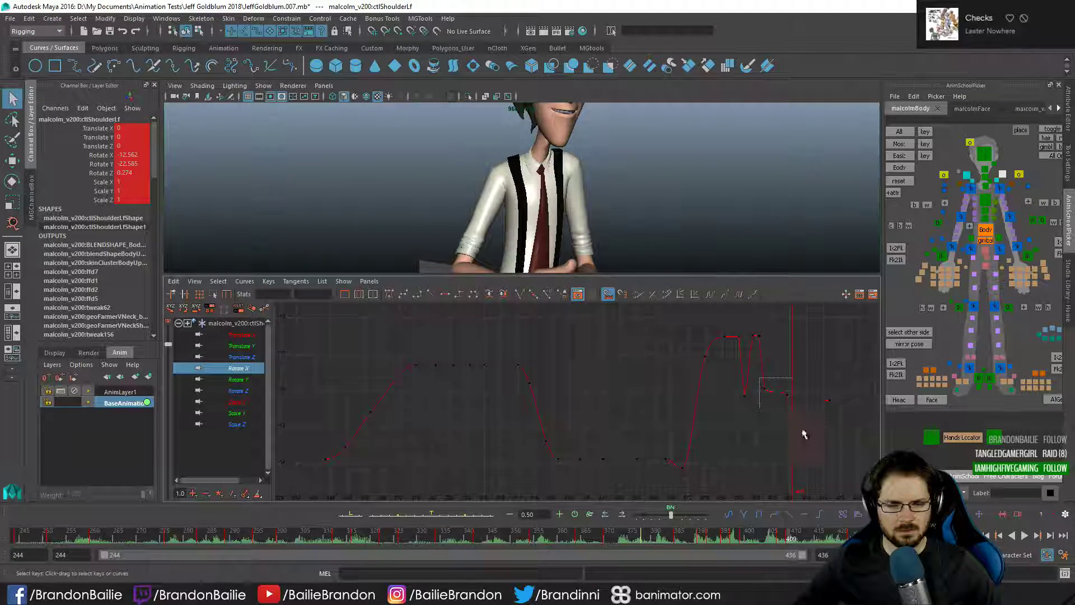
left_click_drag(804, 435, 805, 435)
key("w")
middle_click_drag(812, 404, 813, 371, "shift")
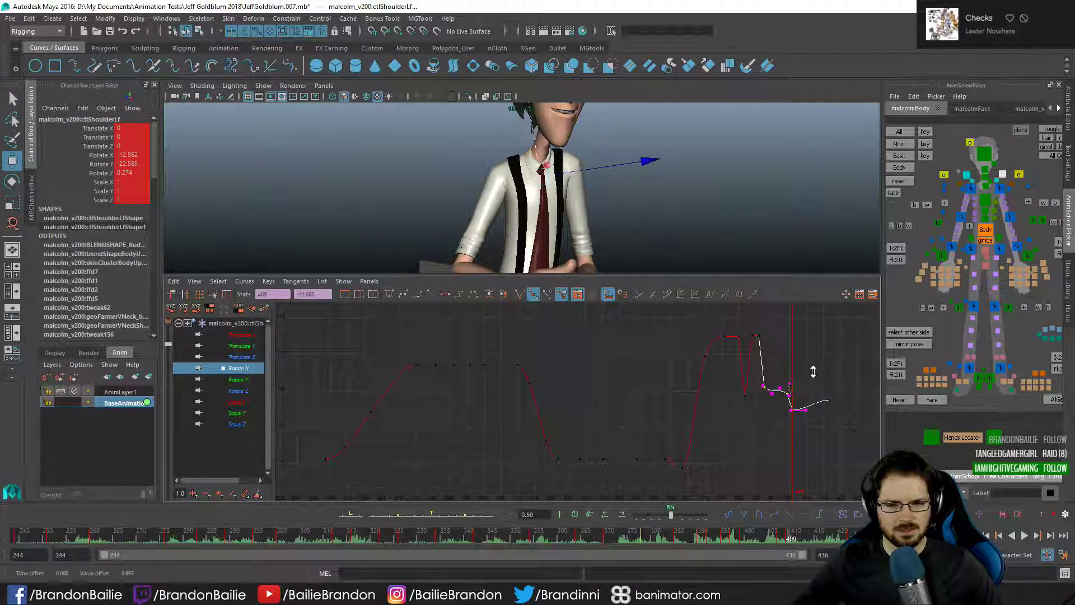
left_click(815, 340)
- Check the neighbouring shoulder poses, and raise all the left shoulder's Rotate X keys on the plateau between about frames 375 and 410
key("comma")
key("comma")
key("comma")
key("comma")
key("comma")
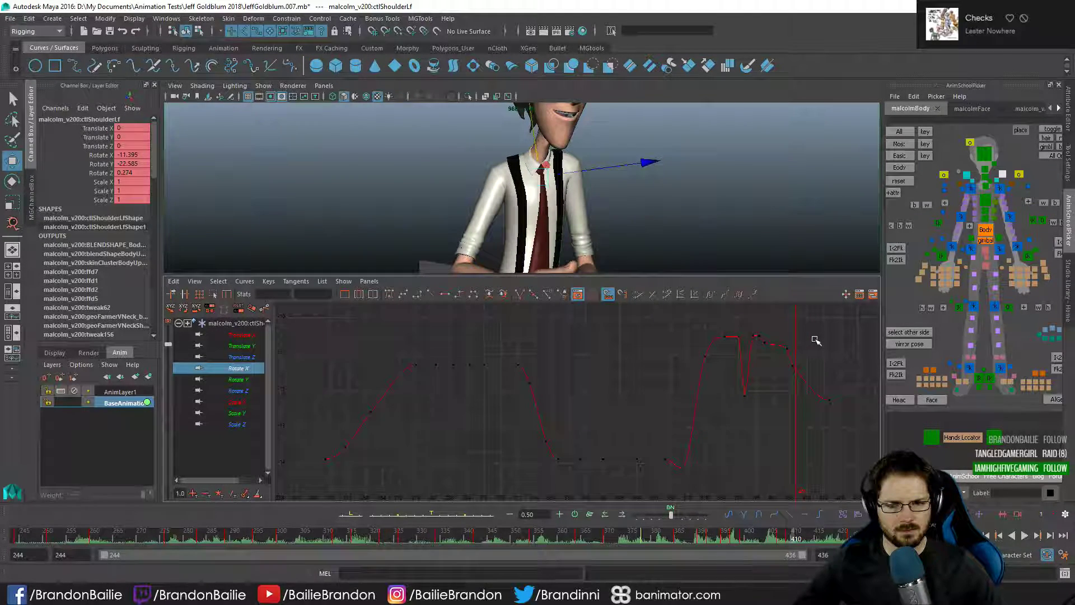
key("space")
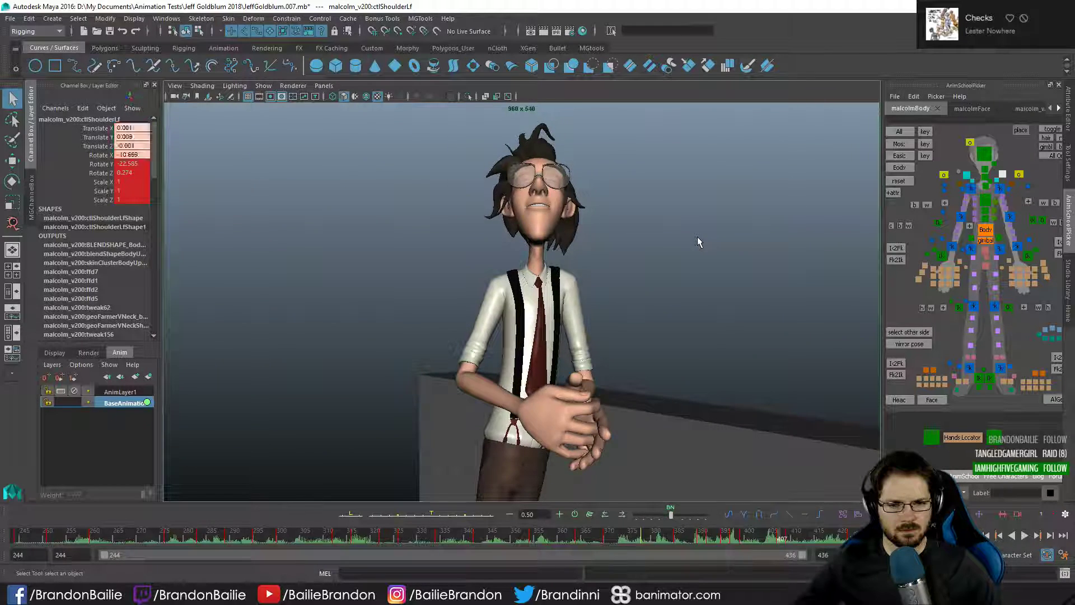
key("space")
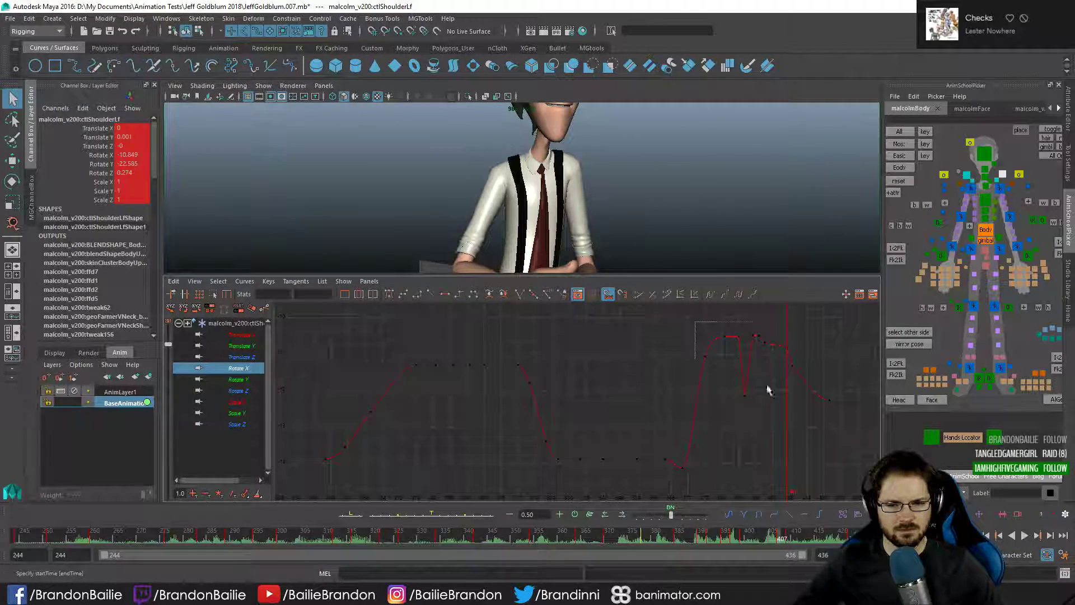
left_click_drag(842, 424, 809, 414)
key("w")
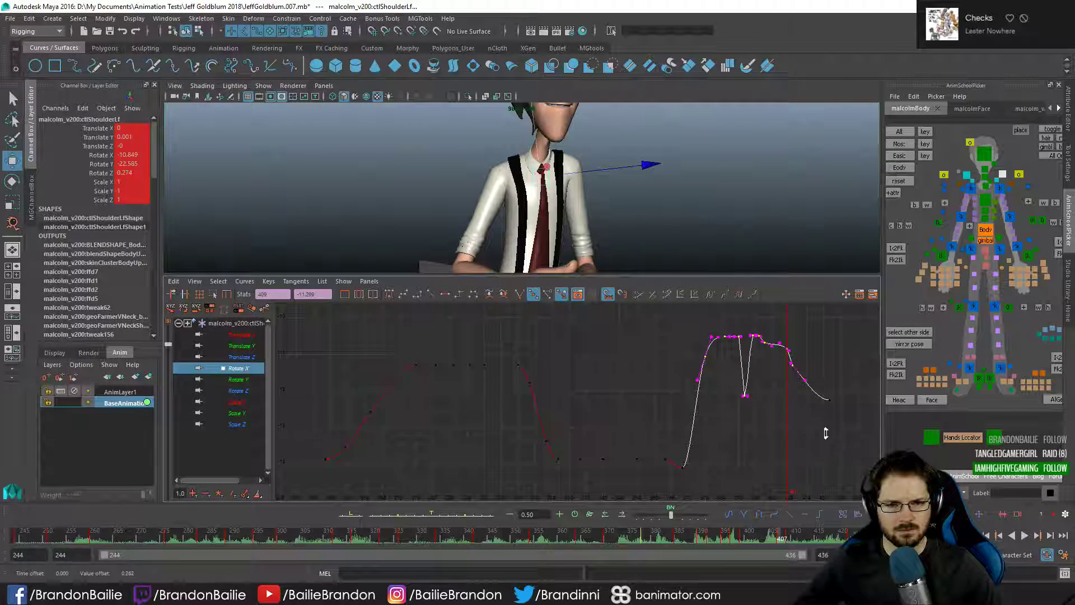
middle_click_drag(823, 423, 814, 311)
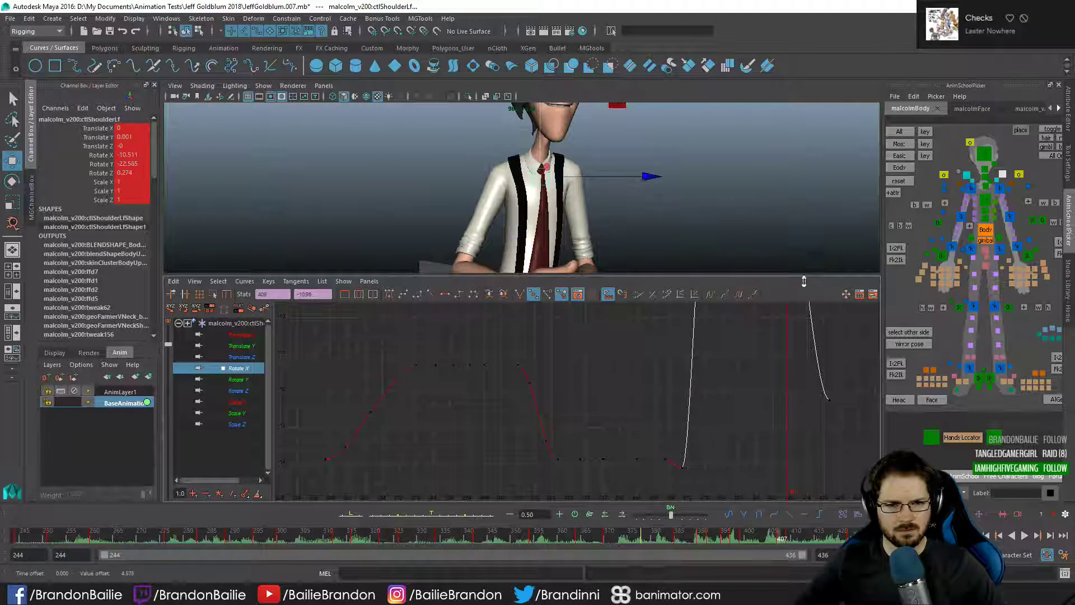
left_click(740, 363)
- Step back to around frame 370 and play the animation in the full camera view to examine the raised left shoulder
key("alt+comma")
key("alt+comma")
key("alt+comma")
key("alt+comma")
key("alt+comma")
key("alt+comma")
key("alt+comma")
key("alt+comma")
key("alt+comma")
key("alt+comma")
key("alt+comma")
key("alt+comma")
key("alt+comma")
key("alt+comma")
key("alt+comma")
key("alt+comma")
key("alt+comma")
key("alt+comma")
key("alt+comma")
key("alt+comma")
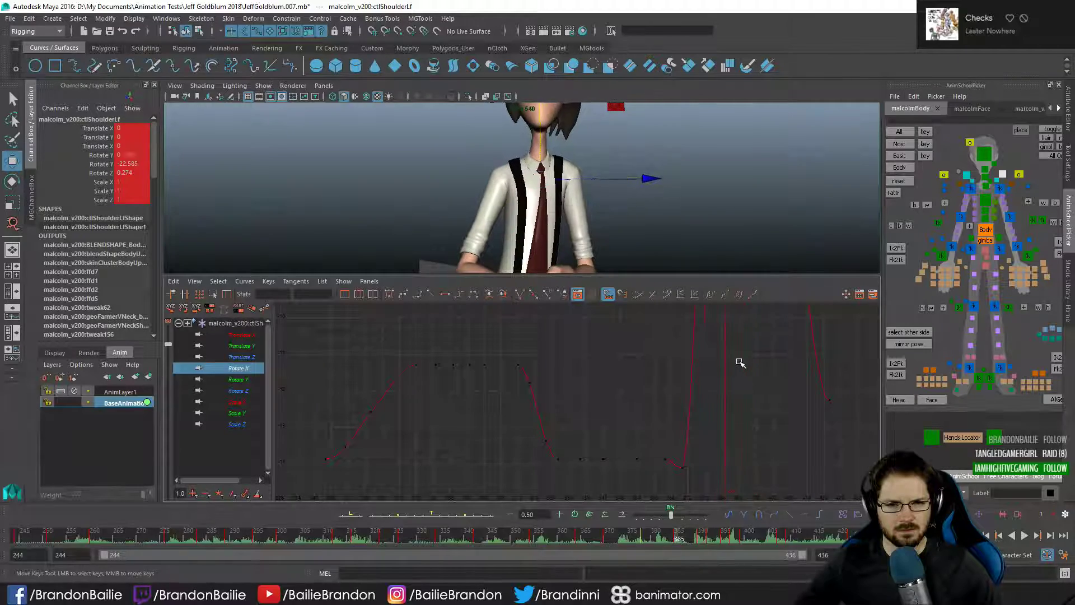
key("q")
key("space")
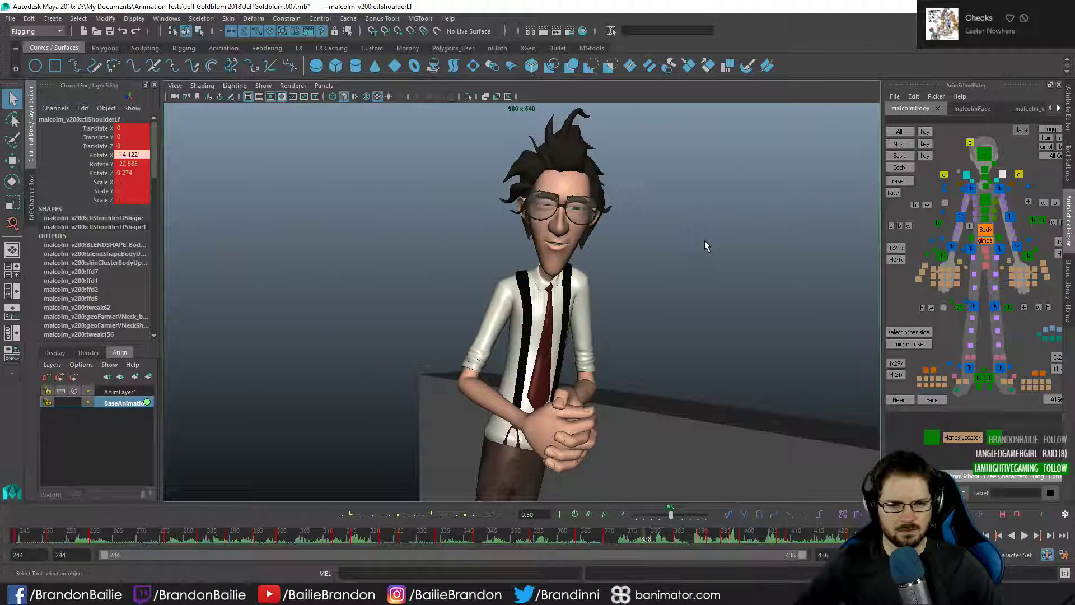
key("comma")
key("alt+v")
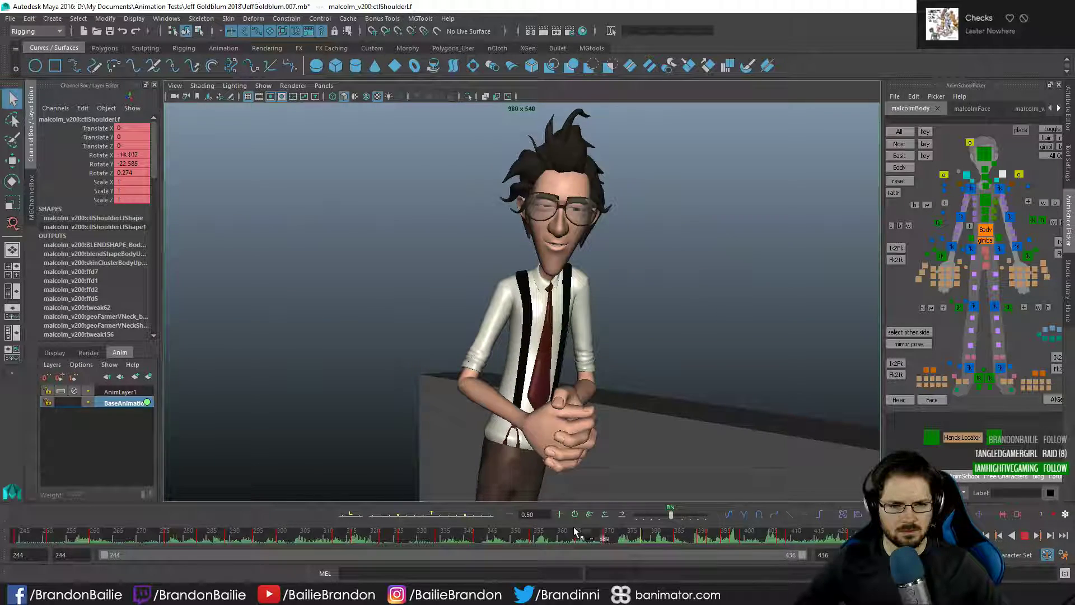
key("Escape")
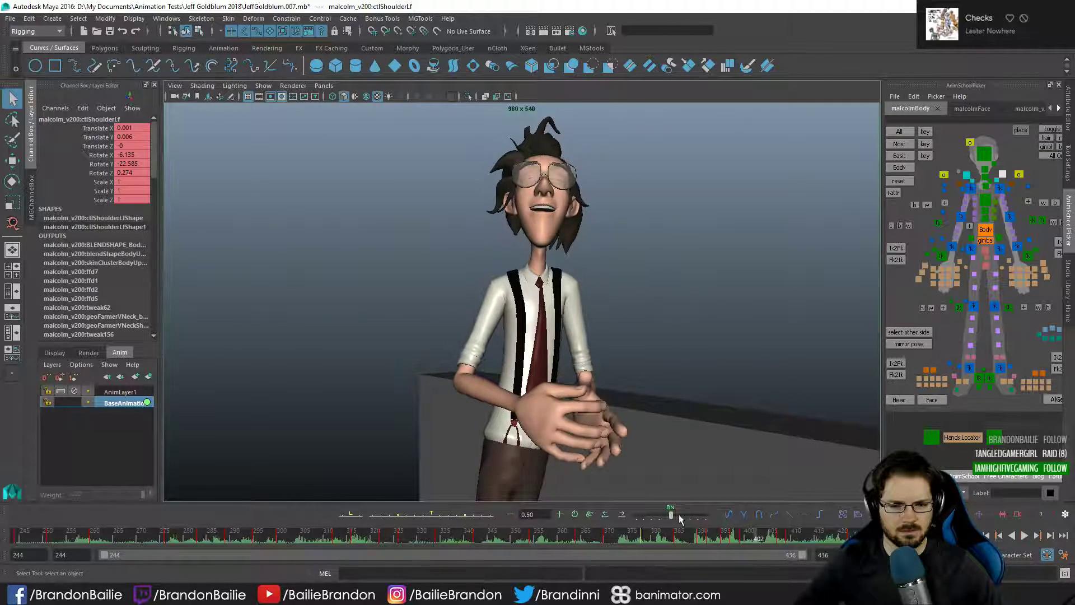
- Lower the left shoulder's plateau of Rotate X keys slightly and raise the curve's final key to ease the drop at the end
left_click(622, 541)
key("period")
key("space")
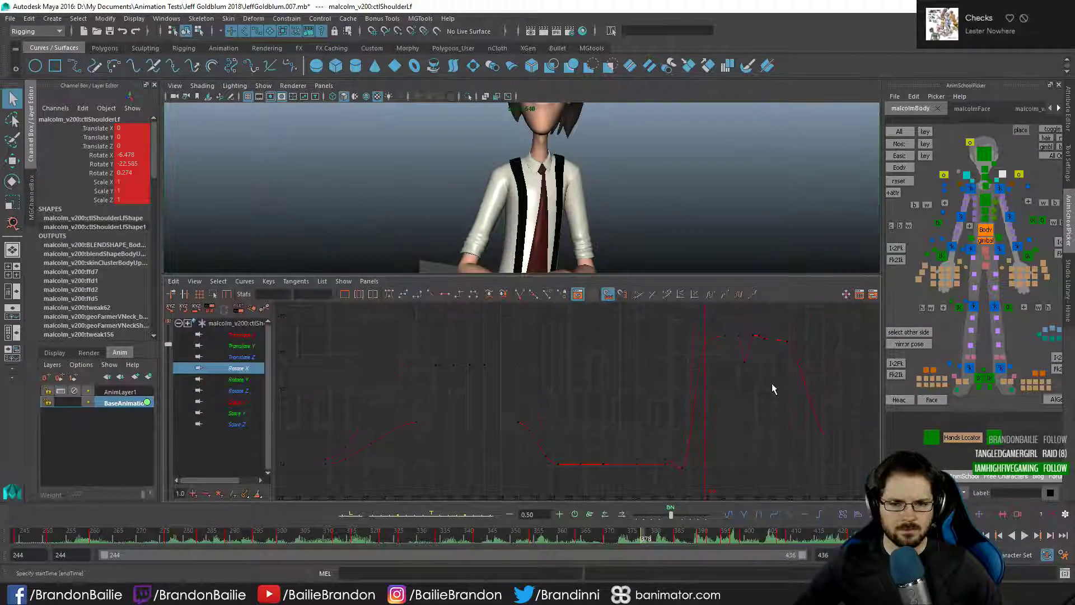
left_click_drag(823, 409, 823, 409)
key("w")
middle_click_drag(826, 384, 829, 410)
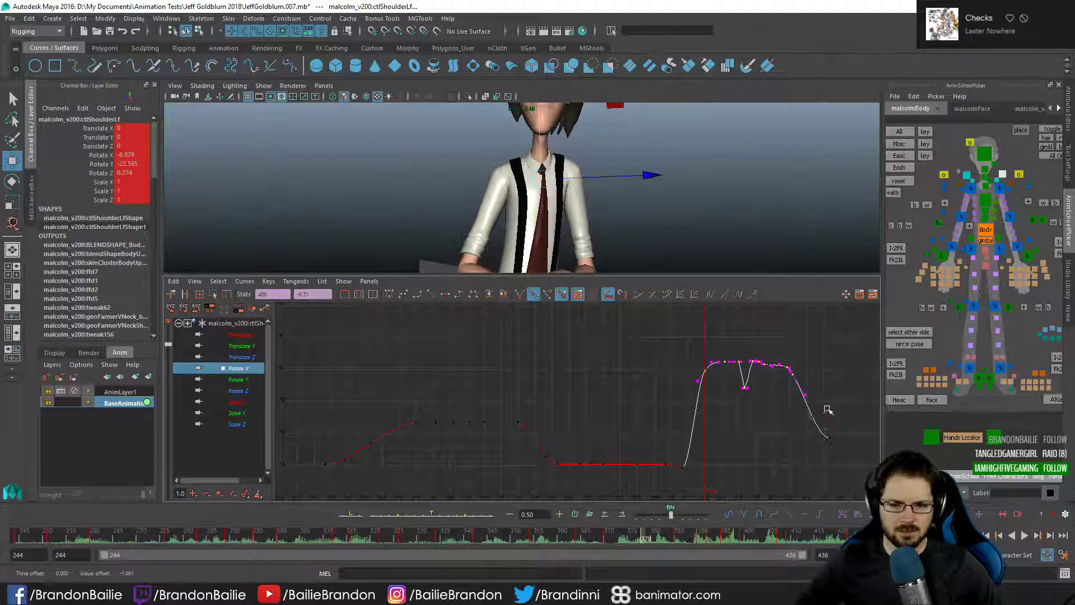
left_click_drag(824, 478, 865, 426)
left_click(835, 353)
- Play the animation in the full camera view to review the adjusted left shoulder motion
key("alt+v")
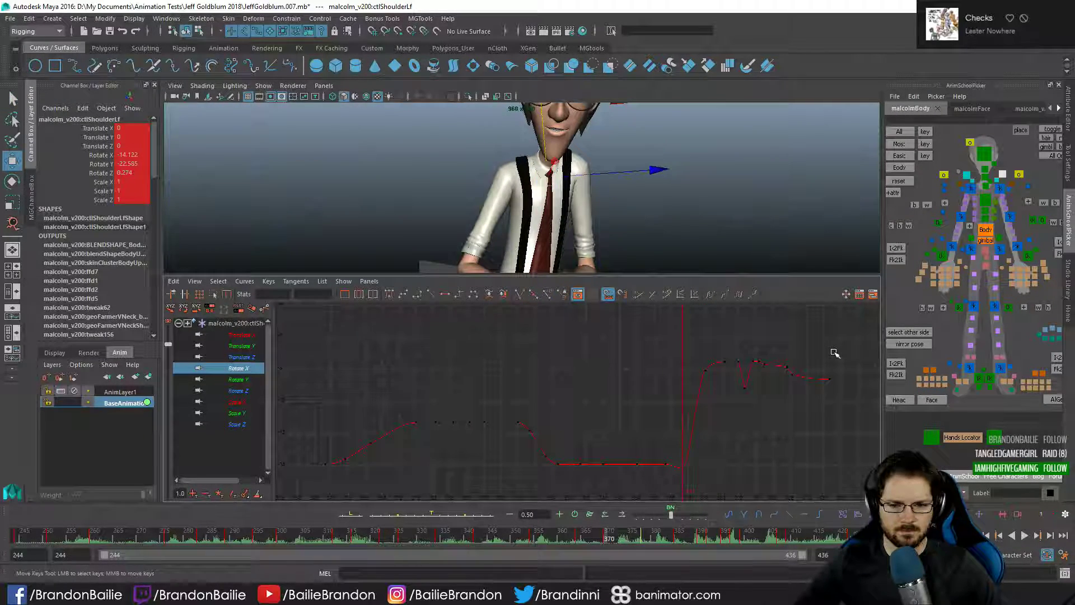
key("space")
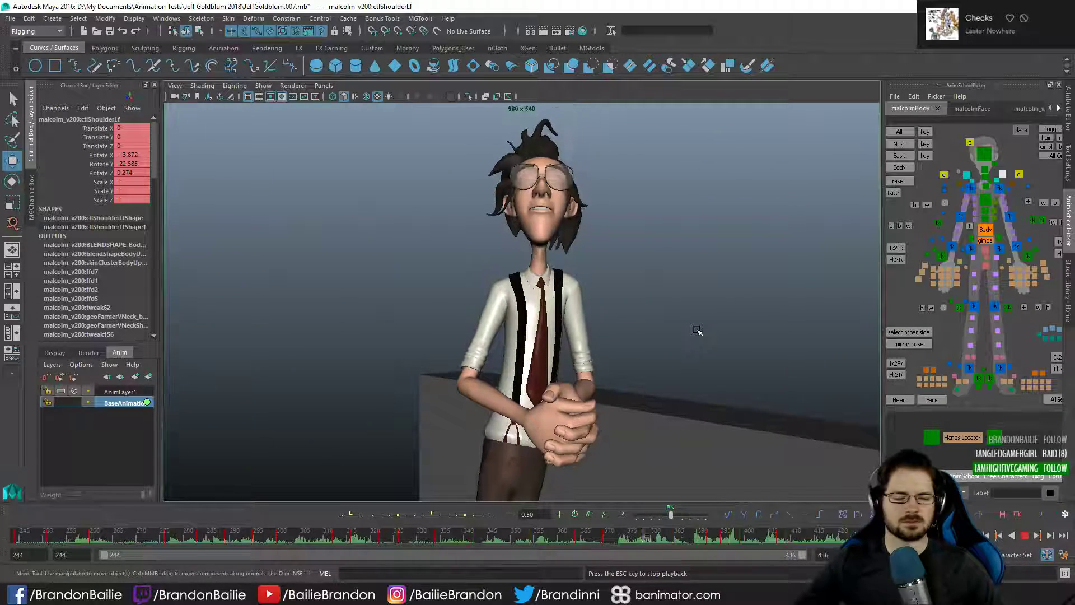
key("alt+v")
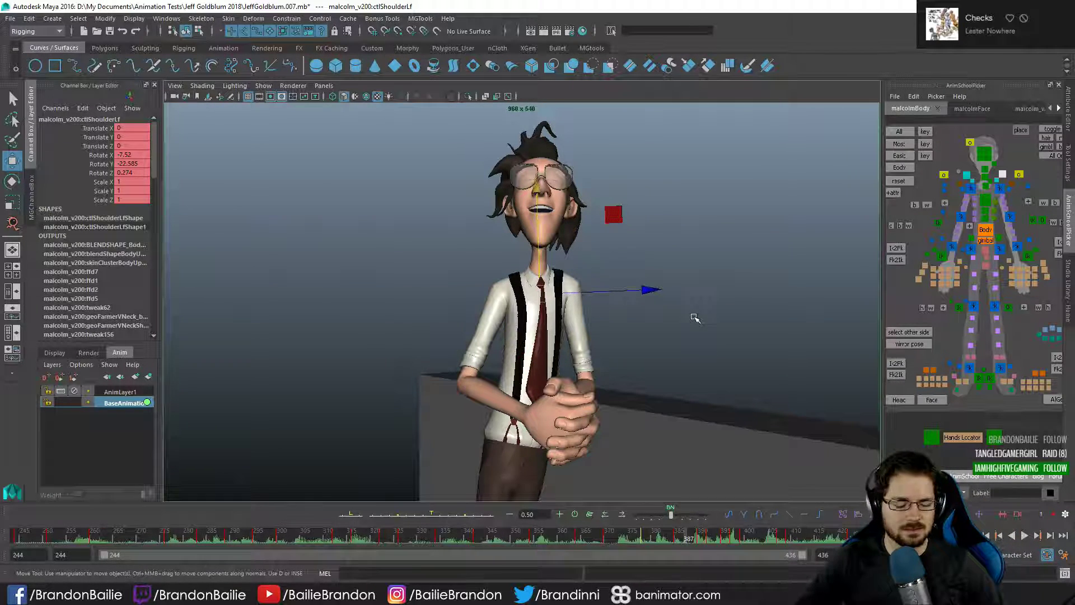
key("alt+v")
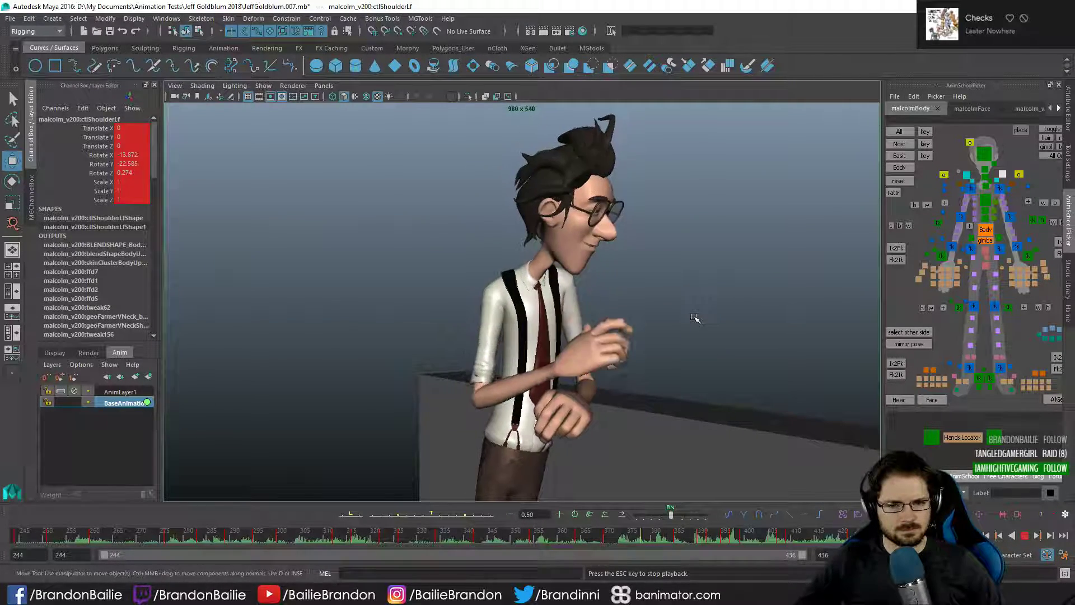
key("Escape")
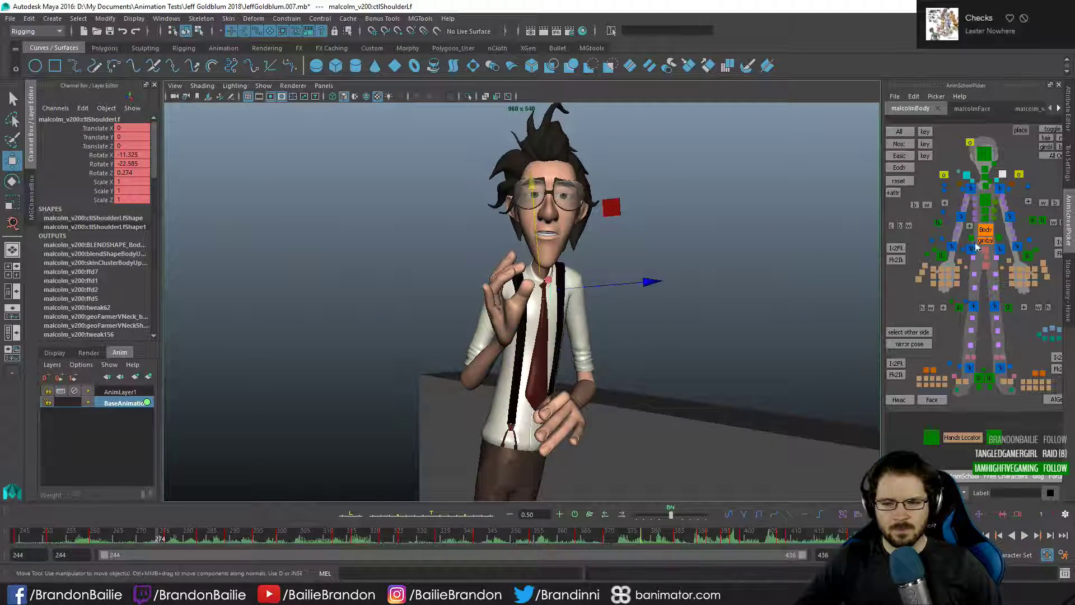
- Soften the rise and dip in the Body control's Translate Y curve by blending its later keys toward their neighbours
left_click(986, 230)
left_click_drag(739, 538, 839, 536)
key("space")
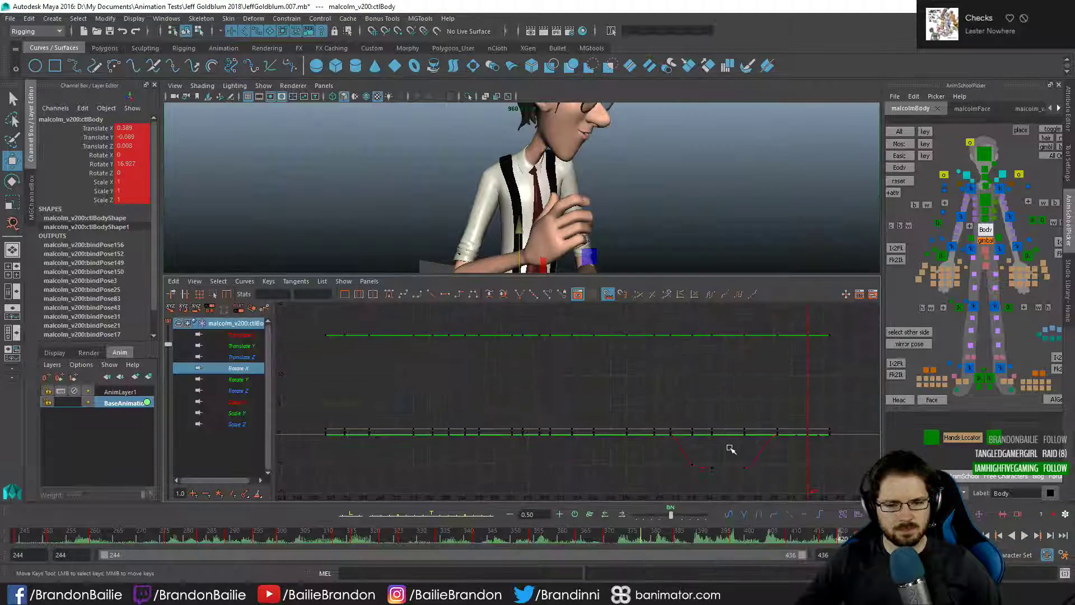
left_click(241, 346)
key("f")
key("f")
left_click(642, 337)
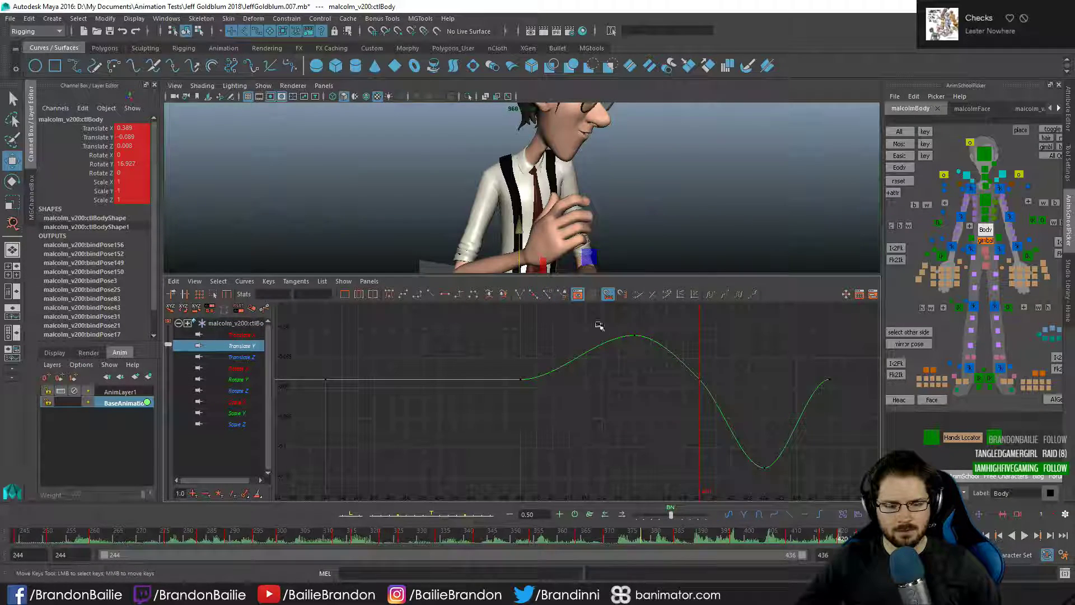
left_click_drag(604, 318, 862, 492)
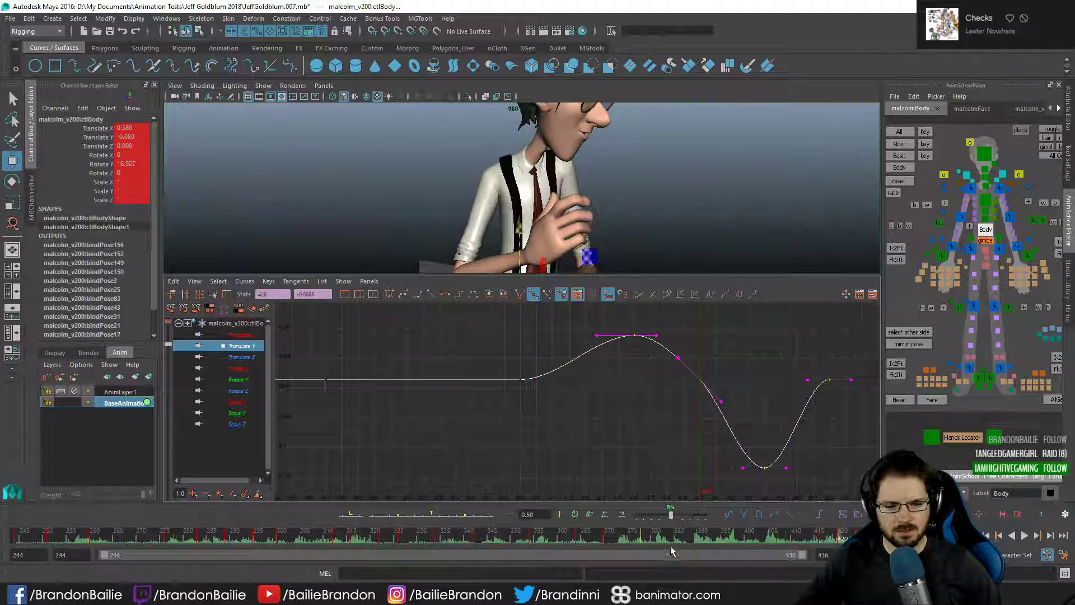
left_click_drag(670, 515, 645, 515)
left_click(649, 432)
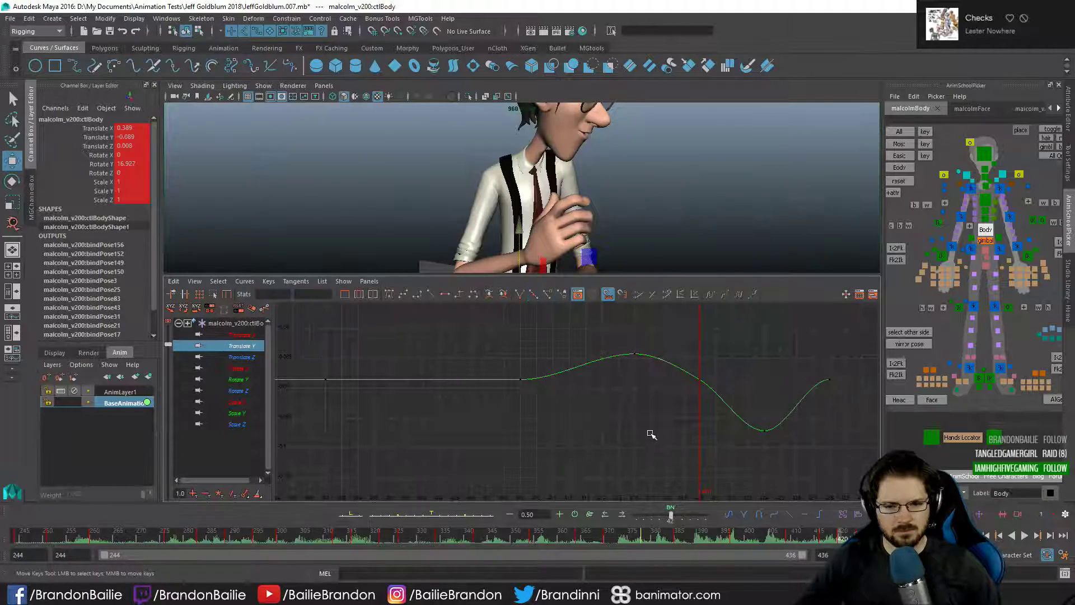
- Play the shot from frame 244 and replay its first part to review the body motion in the full camera view
key("q")
key("space")
key("comma")
key("comma")
key("comma")
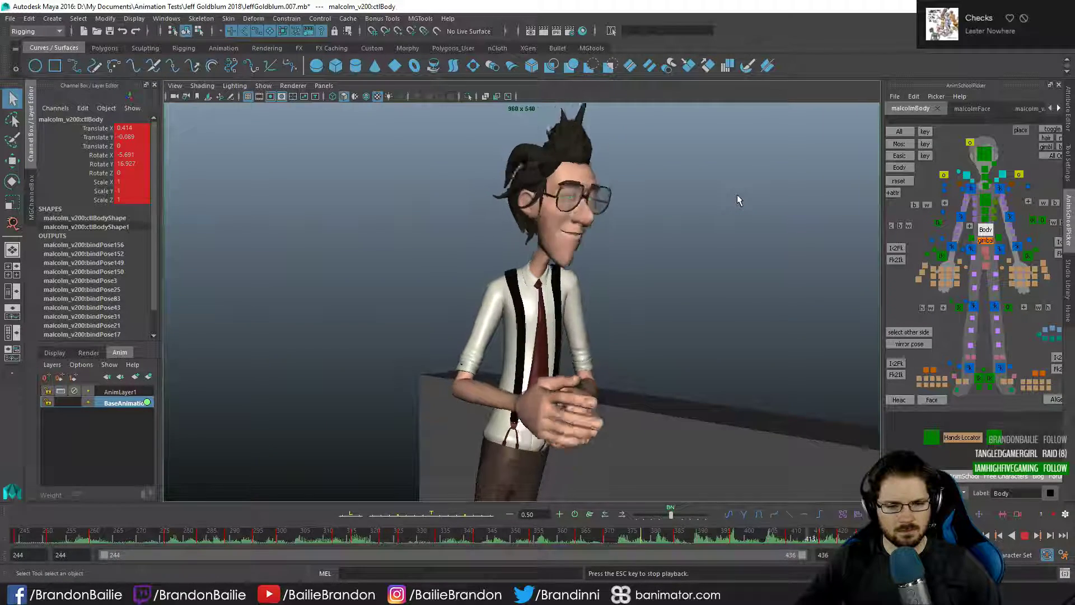
key("Escape")
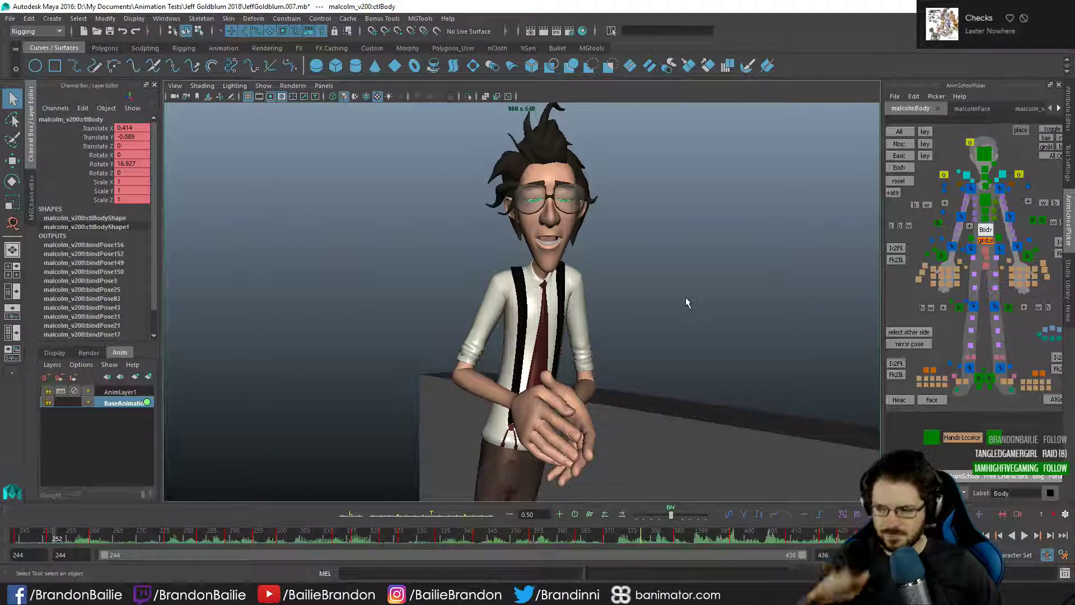
left_click(25, 533)
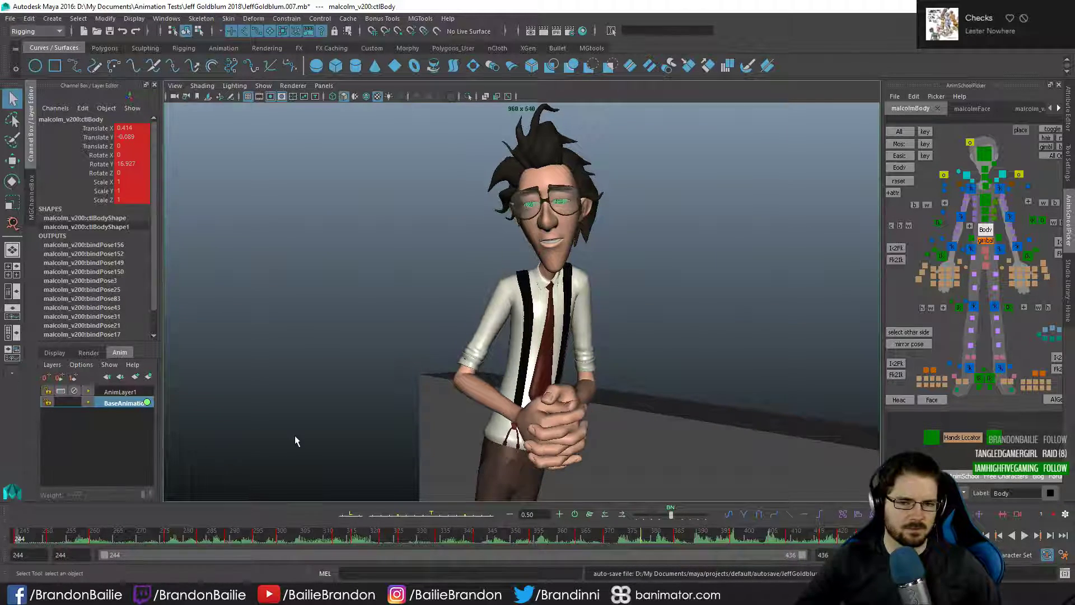
key("alt+v")
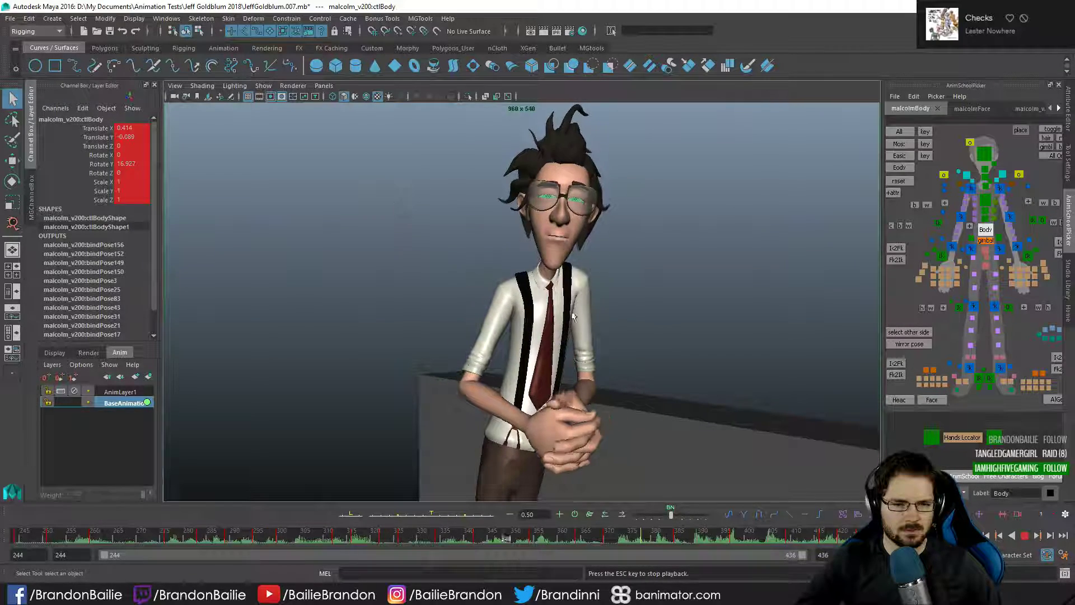
key("alt+v")
left_click_drag(475, 539, 324, 527)
key("alt+v")
key("alt+v")
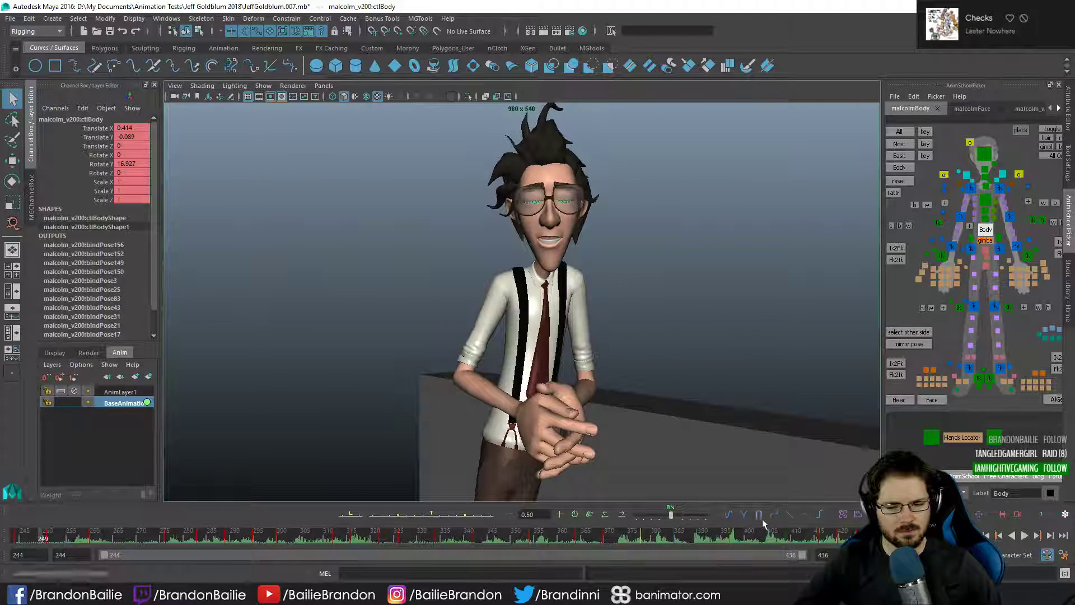
key("Escape")
- Frame Malcolm's chest and shoulders close up in the perspective view and show the rig's control curves
key("alt+1")
key("alt+1")
key("space")
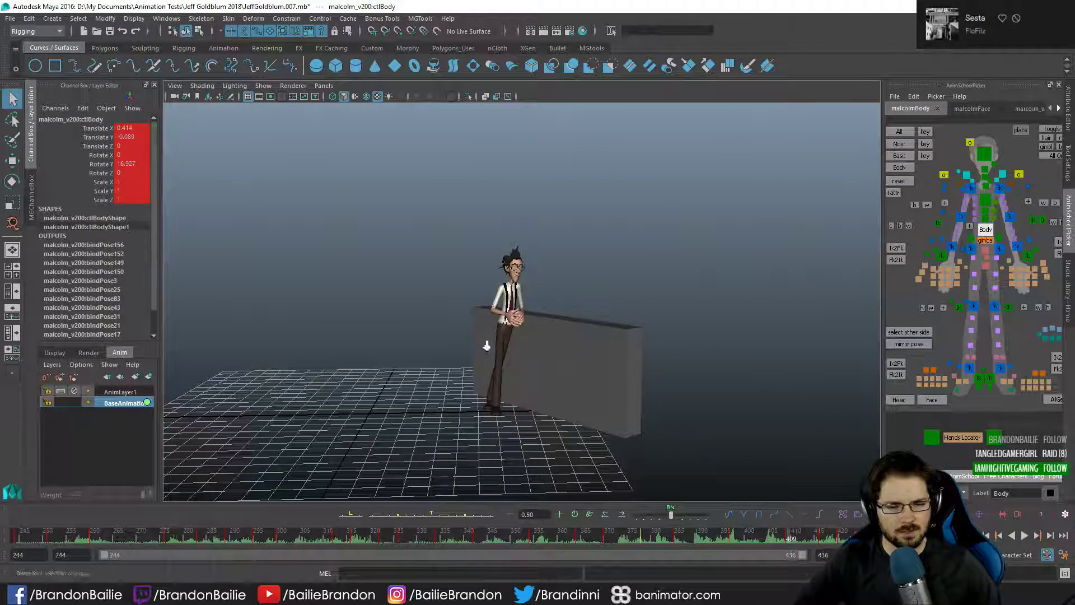
right_click_drag(487, 346, 583, 346, "alt")
middle_click_drag(396, 259, 524, 395, "alt")
left_click_drag(492, 347, 454, 346, "alt")
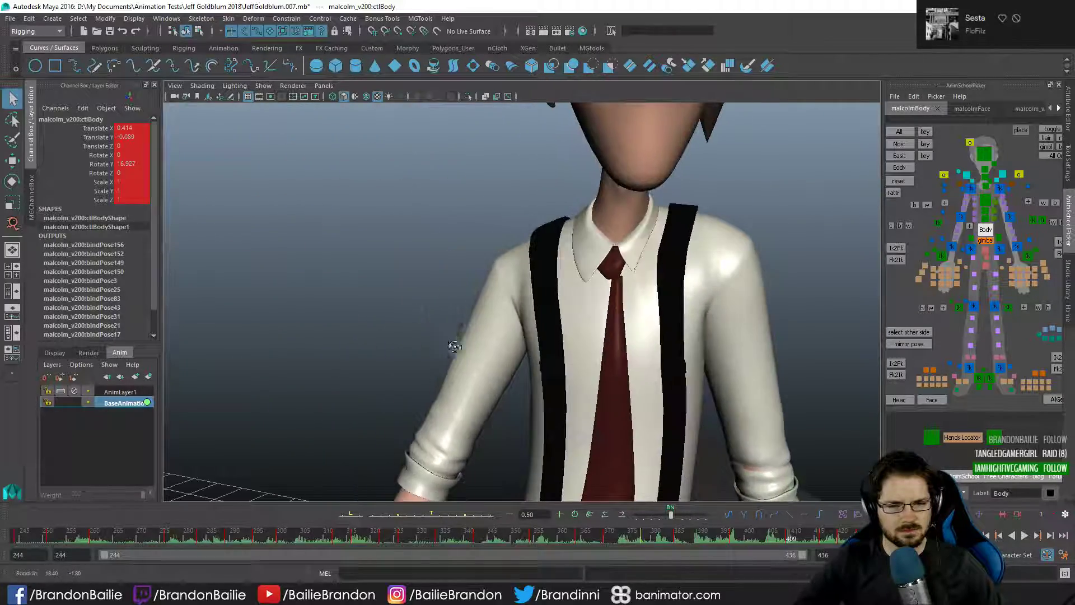
right_click_drag(454, 346, 722, 360, "alt")
middle_click_drag(723, 360, 553, 354, "alt")
right_click_drag(614, 360, 405, 341, "alt")
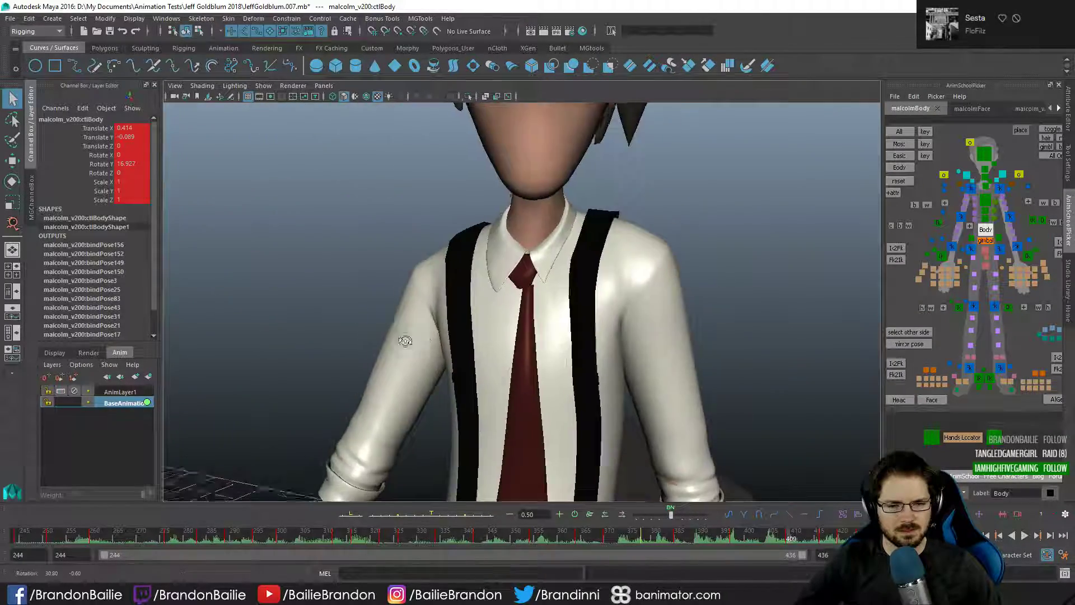
mouse_move(406, 341)
left_mouse_down("alt")
mouse_move(352, 339)
mouse_move(439, 342)
mouse_move(413, 339)
left_mouse_up("alt")
key("alt+1")
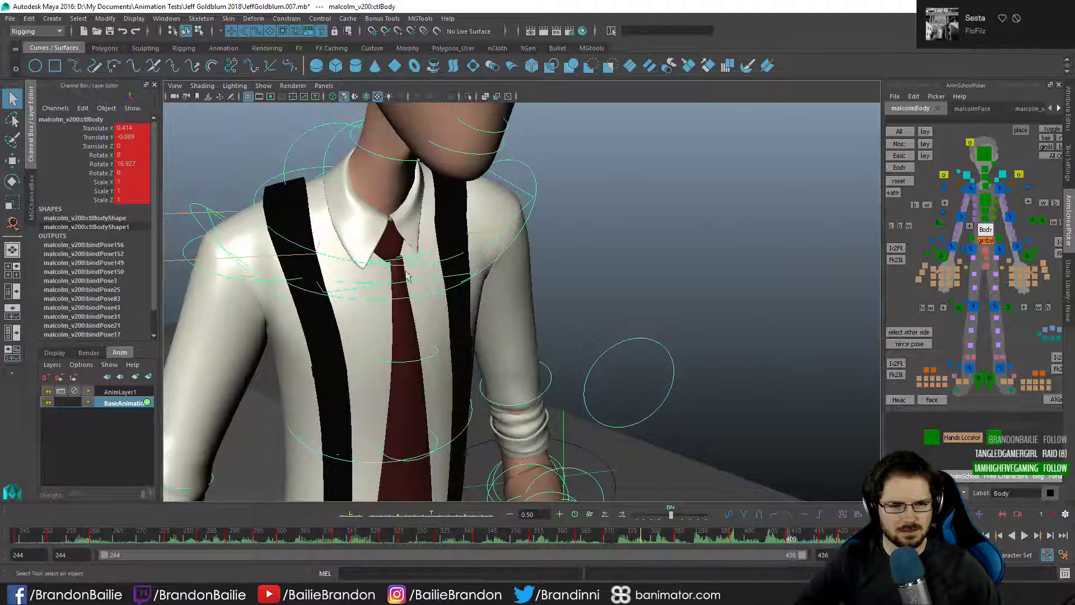
- Select the top control of the tie and show the dapper outfit's tie controls close up in the outfits picker
left_click(409, 260)
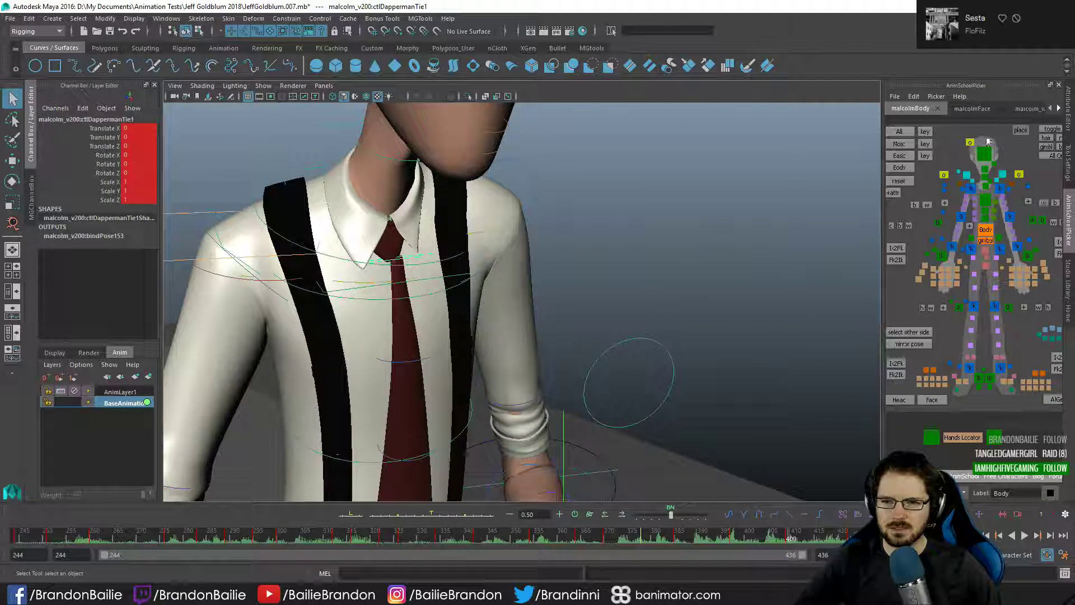
scroll(991, 227, "down", 2)
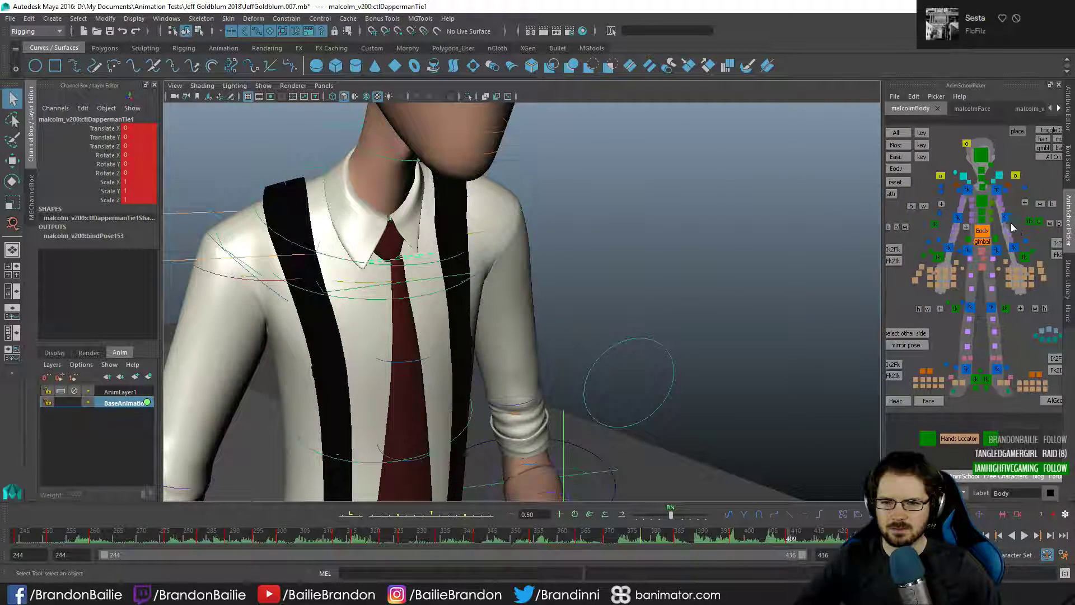
left_click(1028, 108)
middle_click_drag(1016, 203, 989, 215, "alt")
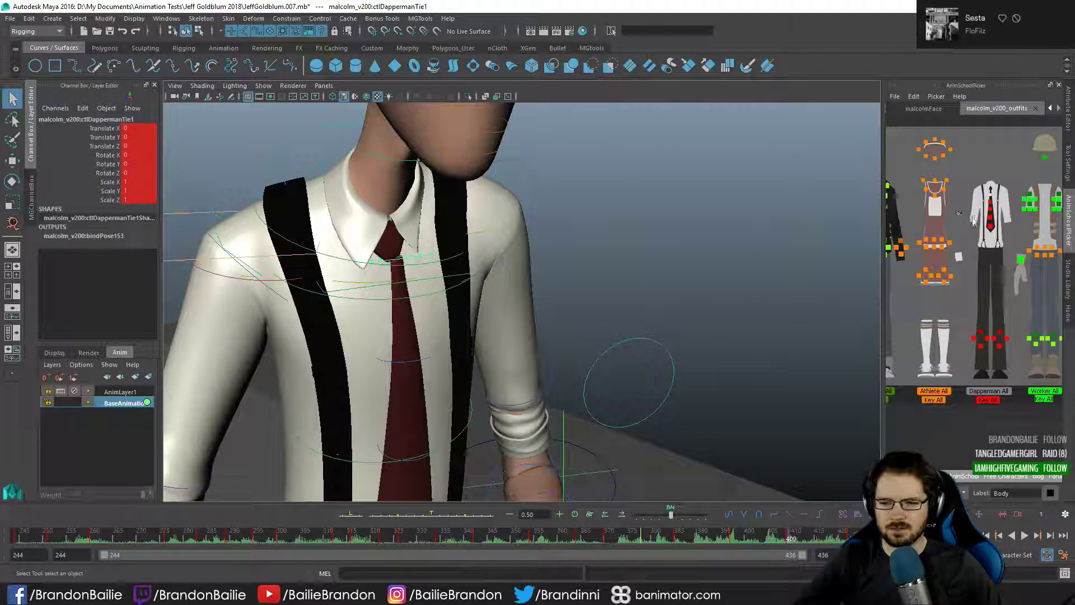
scroll(976, 220, "up", 6)
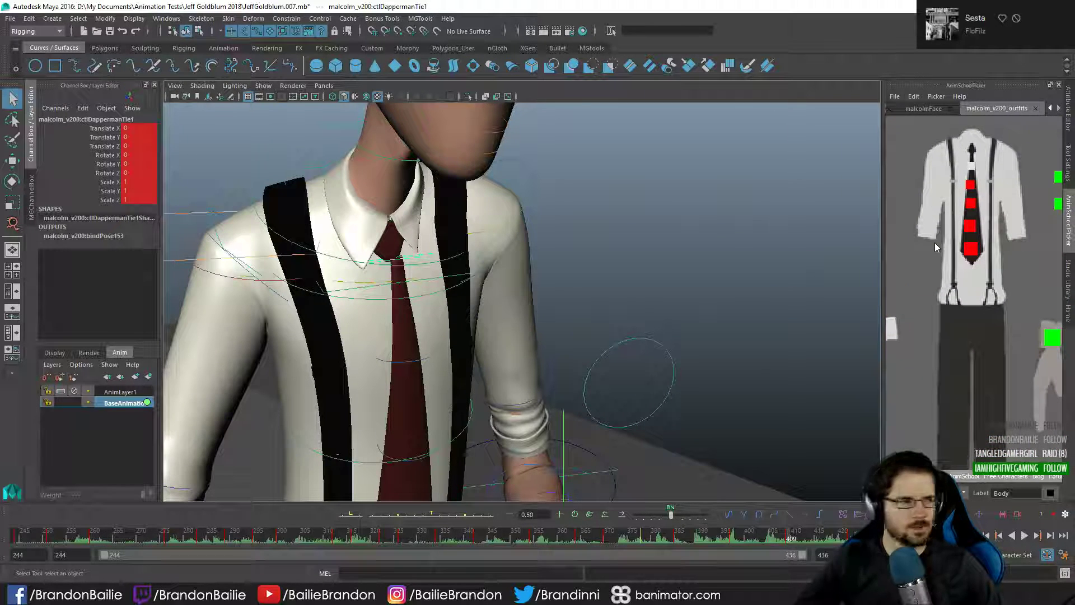
left_click(971, 249)
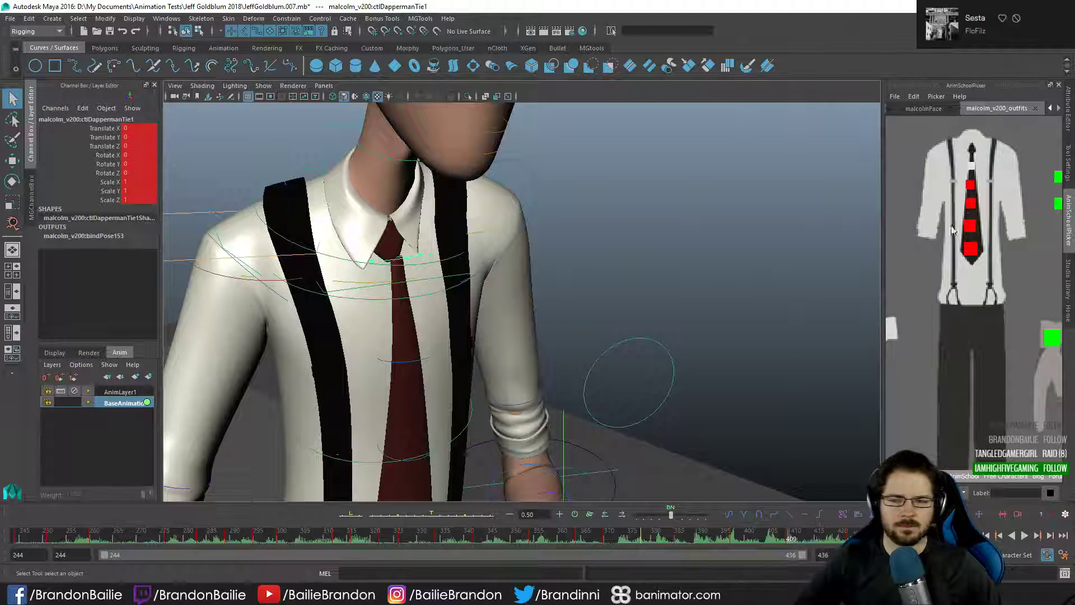
- Try rotating the top tie control about 80 degrees around Z
key("e")
left_click_drag(373, 367, 516, 343)
key("q")
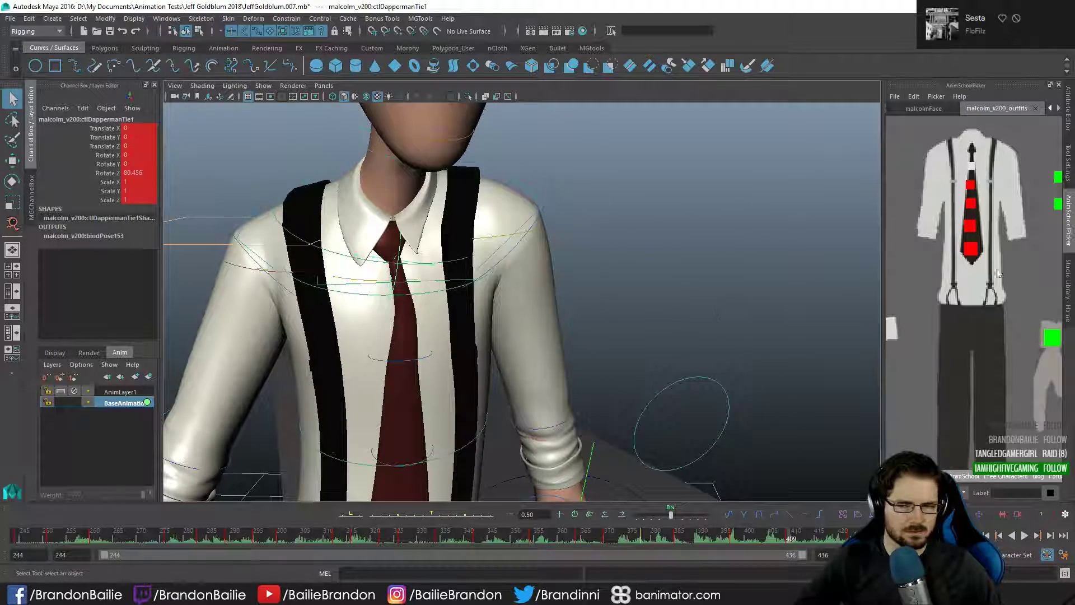
key("ctrl+z")
- Try shifting the top tie control slightly sideways and check the tie on the neighbouring keys
key("w")
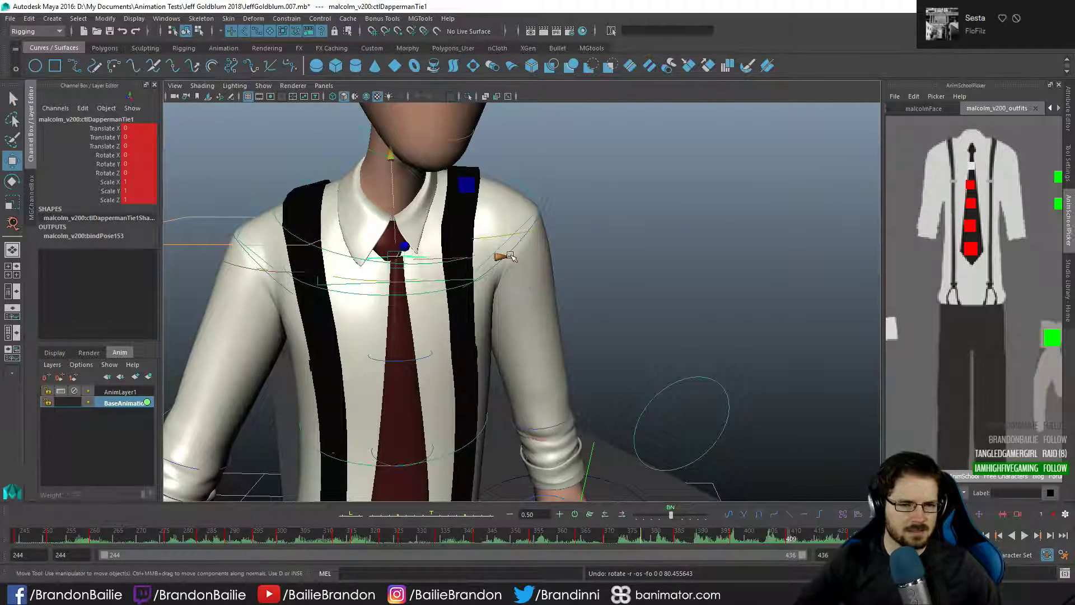
left_click_drag(506, 257, 503, 257)
key("q")
left_click_drag(576, 291, 515, 321, "alt")
key("alt+1")
key("ctrl+z")
key("comma")
key("comma")
key("period")
key("period")
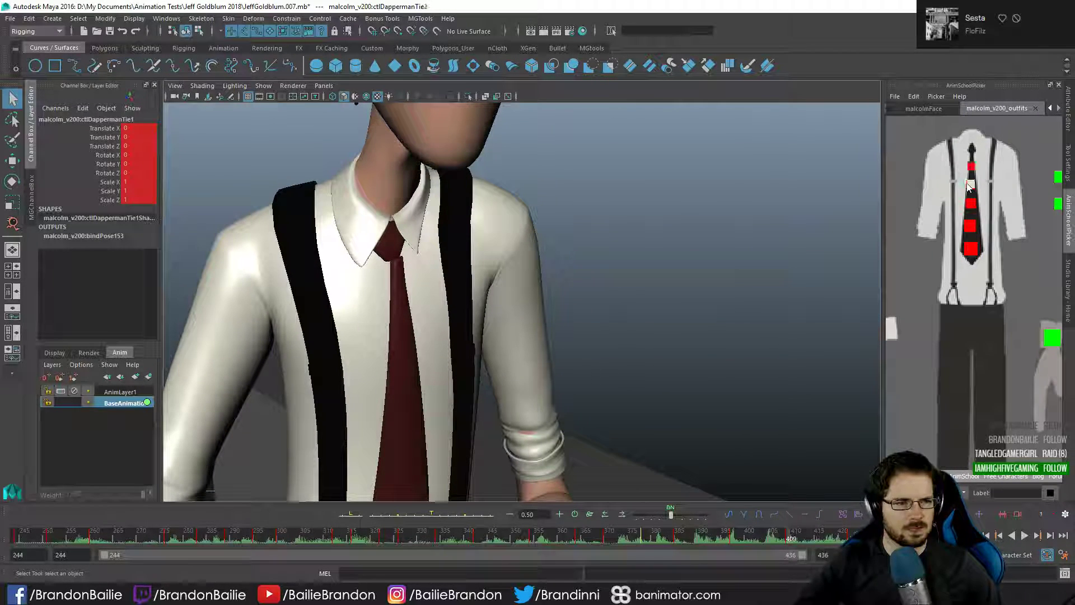
- Try rotating the four lower tie controls together
left_click(969, 237)
left_click_drag(971, 188, 913, 277)
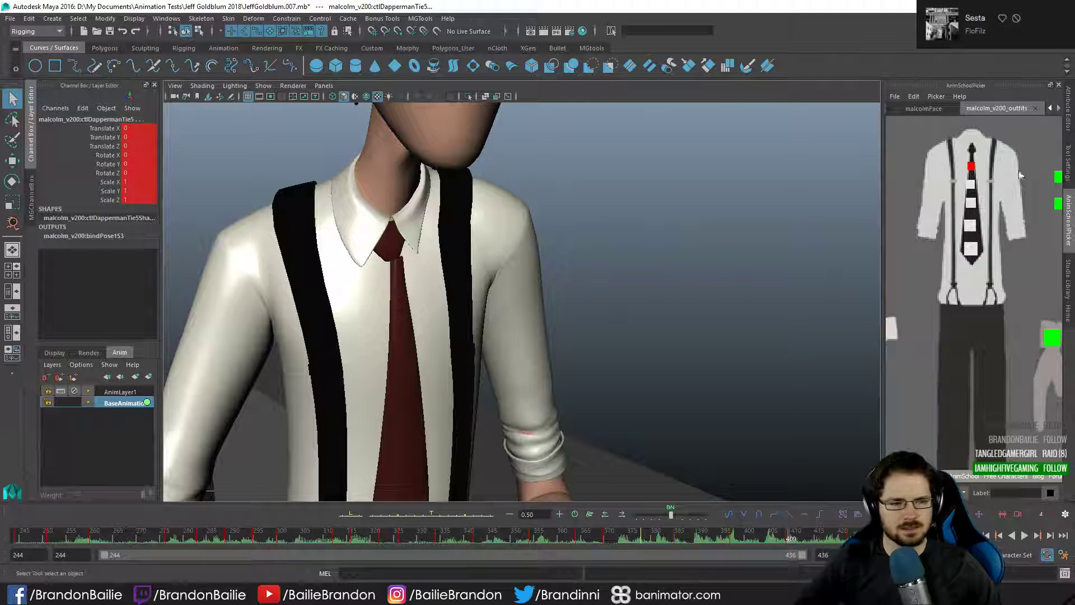
key("e")
left_click_drag(413, 492, 439, 493)
key("ctrl+z")
- Frame the whole tie in the perspective view and try moving its second control about -0.071 in X
key("alt+1")
right_click_drag(617, 428, 506, 425, "alt")
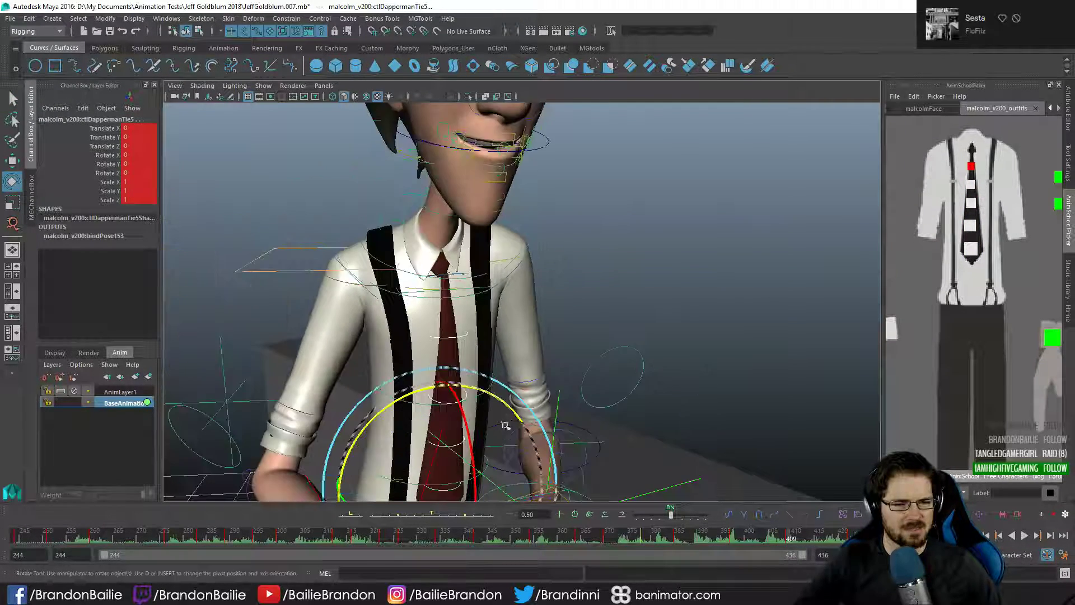
middle_click_drag(506, 425, 552, 379, "alt")
key("q")
left_click_drag(552, 379, 525, 334, "alt")
middle_click_drag(526, 334, 524, 385, "alt")
key("w")
left_click_drag(482, 270, 498, 274)
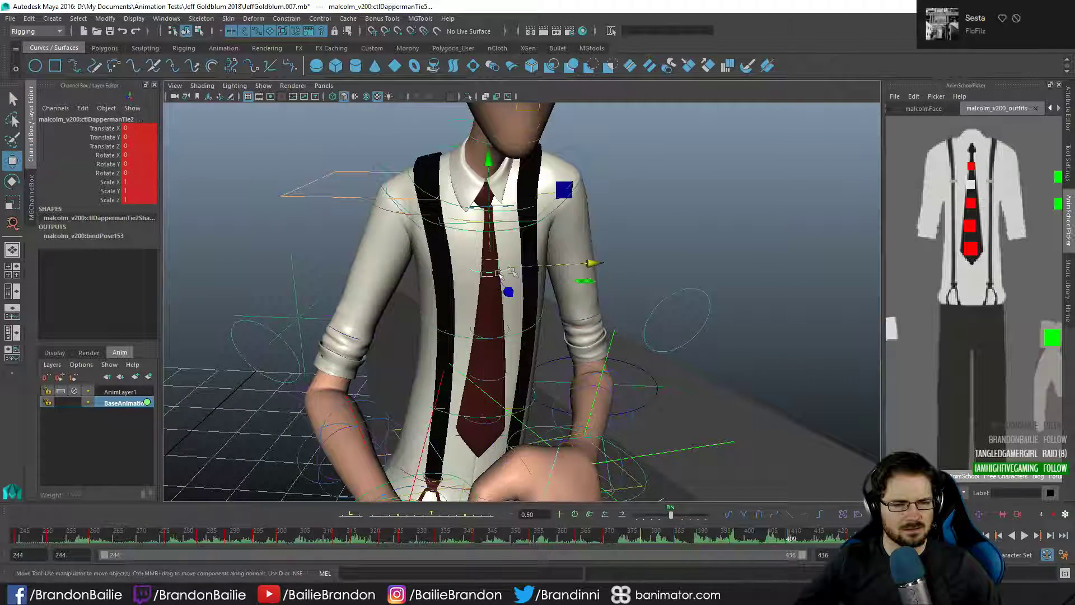
mouse_move(588, 262)
left_mouse_down()
mouse_move(600, 264)
mouse_move(575, 263)
left_mouse_up()
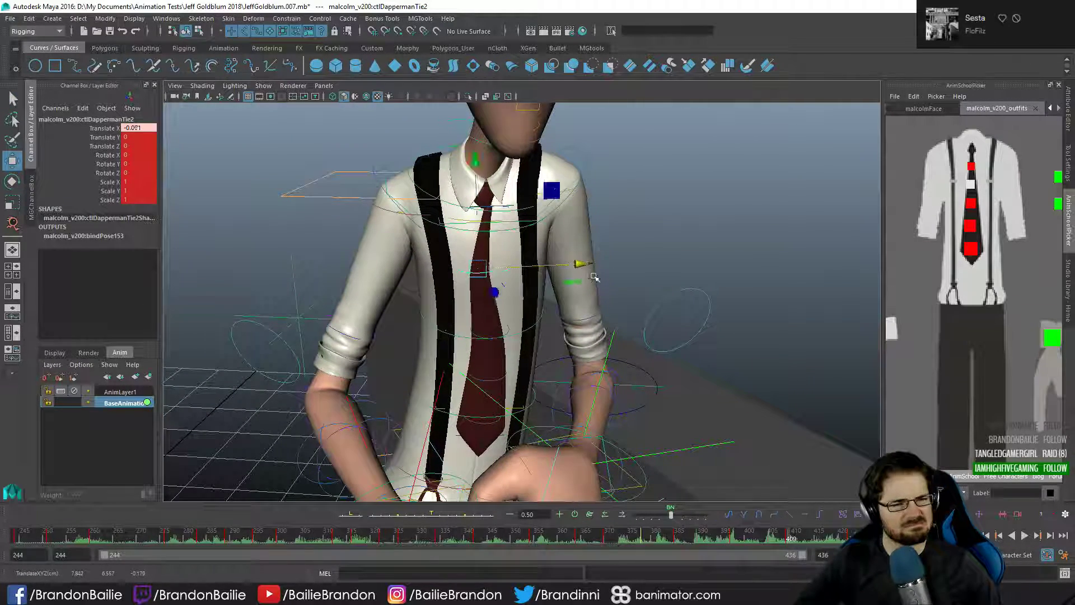
key("ctrl+z")
- Try rotating the top tie control about 17 degrees around Z
key("q")
left_click(971, 174)
key("e")
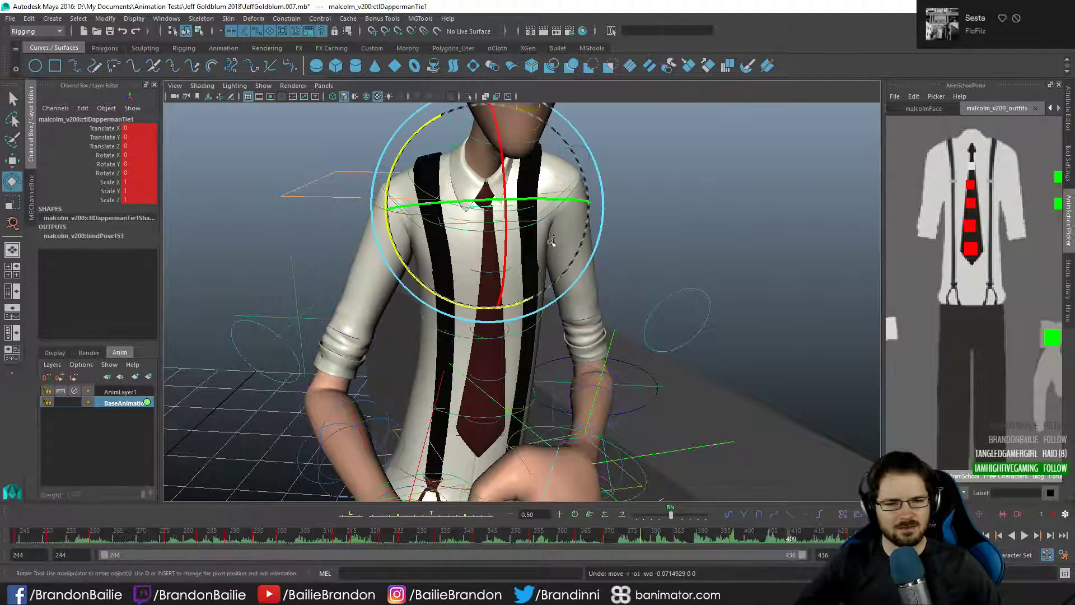
left_click_drag(519, 303, 566, 303)
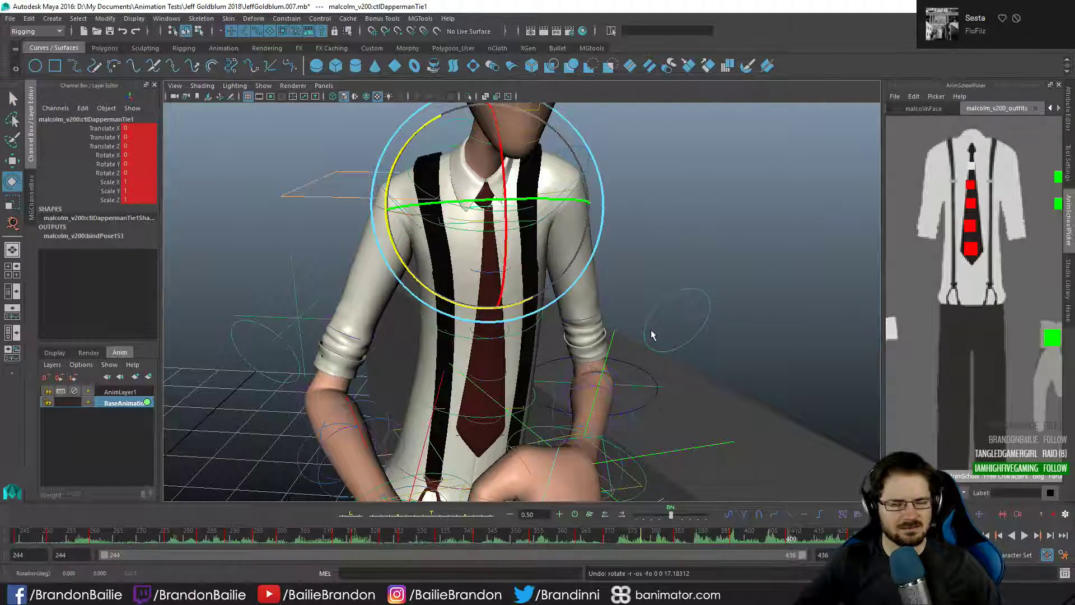
key("ctrl+z")
key("q")
- Select the up locator of the second tie control and show Malcolm in the full camera view
left_click_drag(613, 346, 539, 404, "alt")
left_click(515, 414)
key("w")
key("z")
key("q")
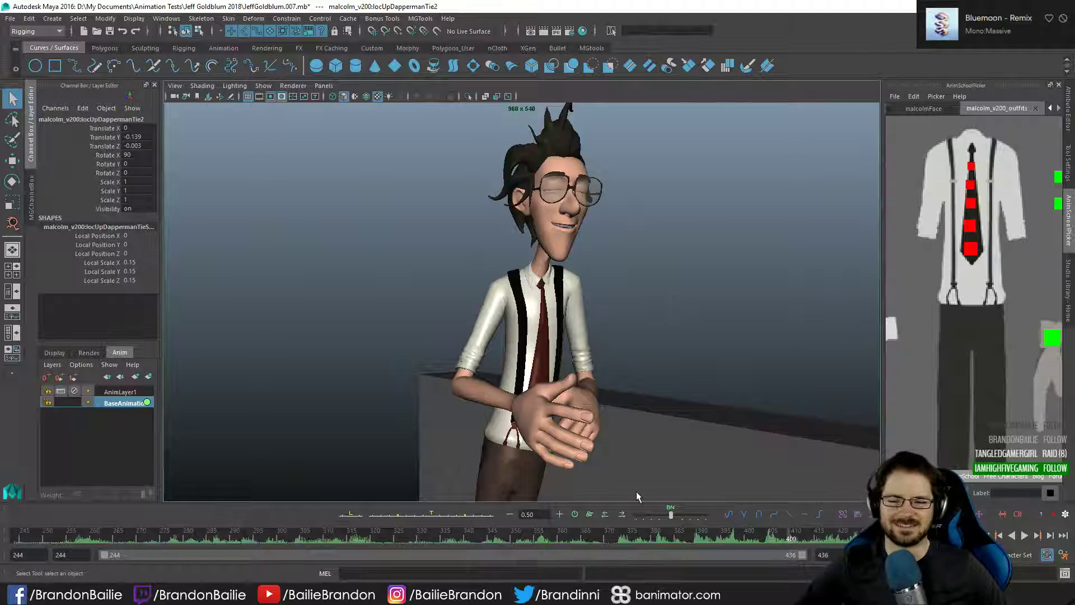
- Clear the selection, fit the outfits in the picker, and select the Body control in the body picker
left_click(974, 308)
key("f")
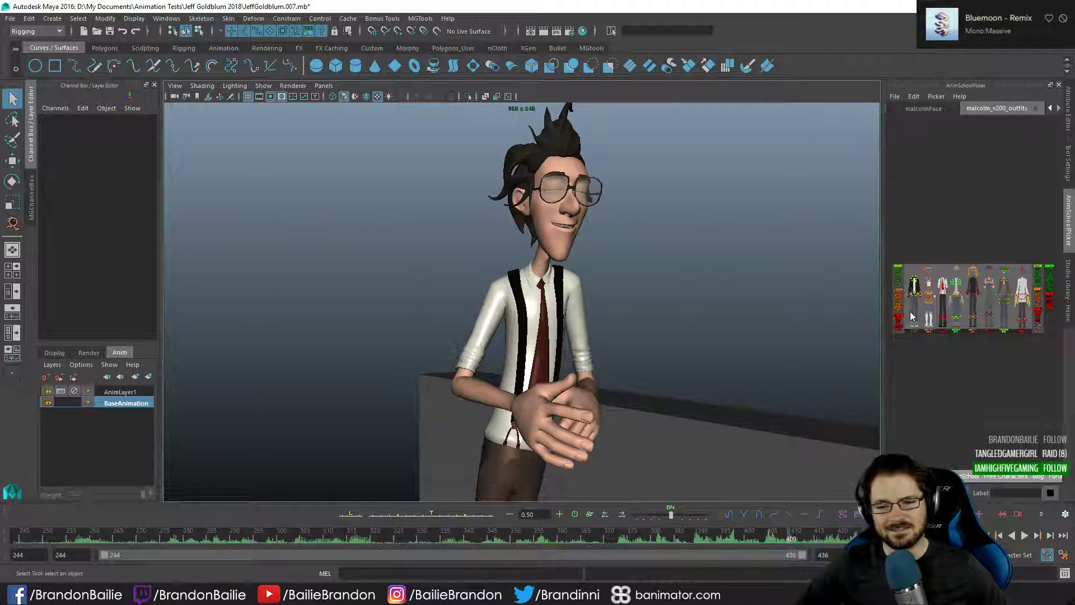
scroll(952, 277, "up", 5)
middle_click_drag(961, 270, 944, 289)
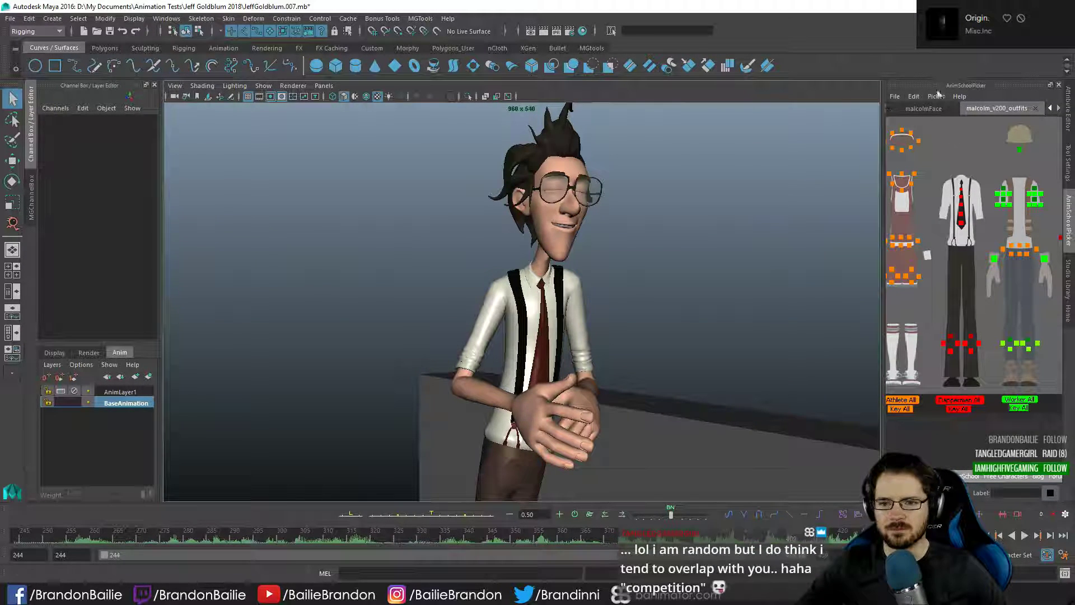
left_click(925, 110)
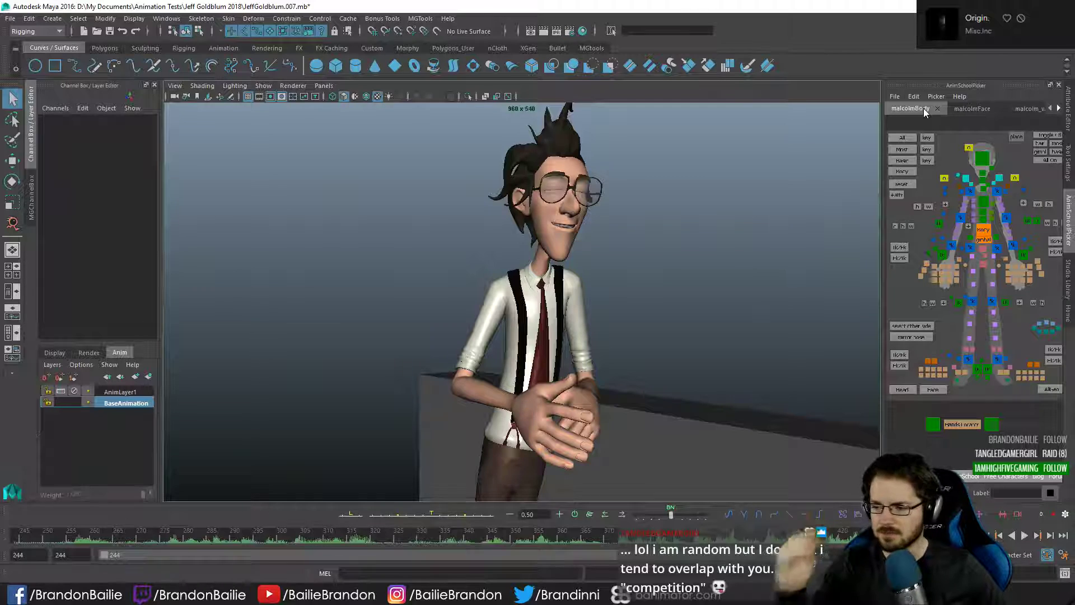
left_click(984, 230)
key("w")
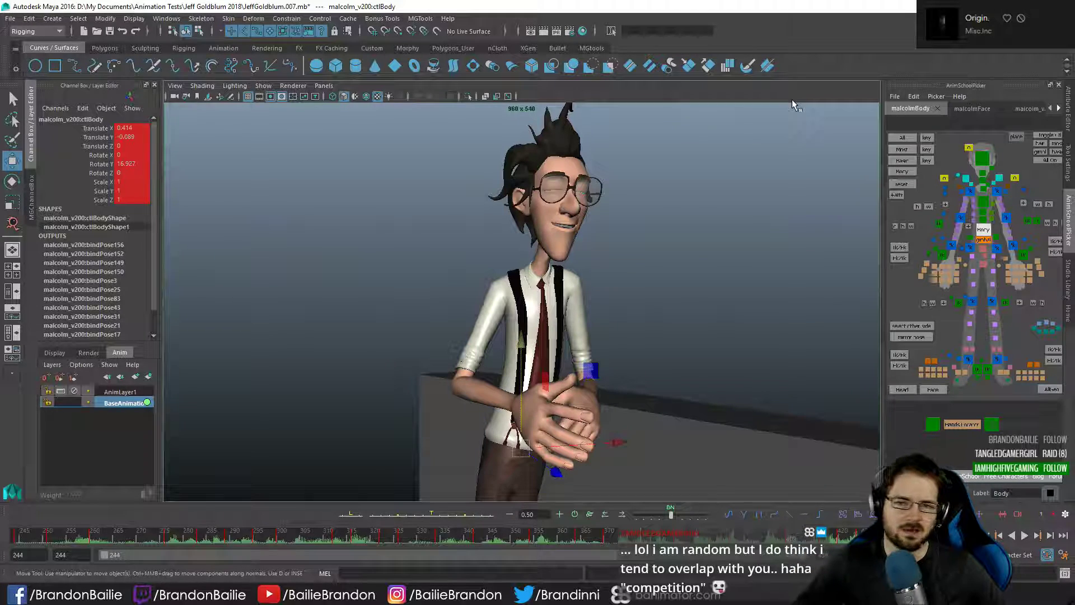
- Play the shot from frame 244 in the camera view and scrub up to about frame 300 to review the arm motion
key("alt+v")
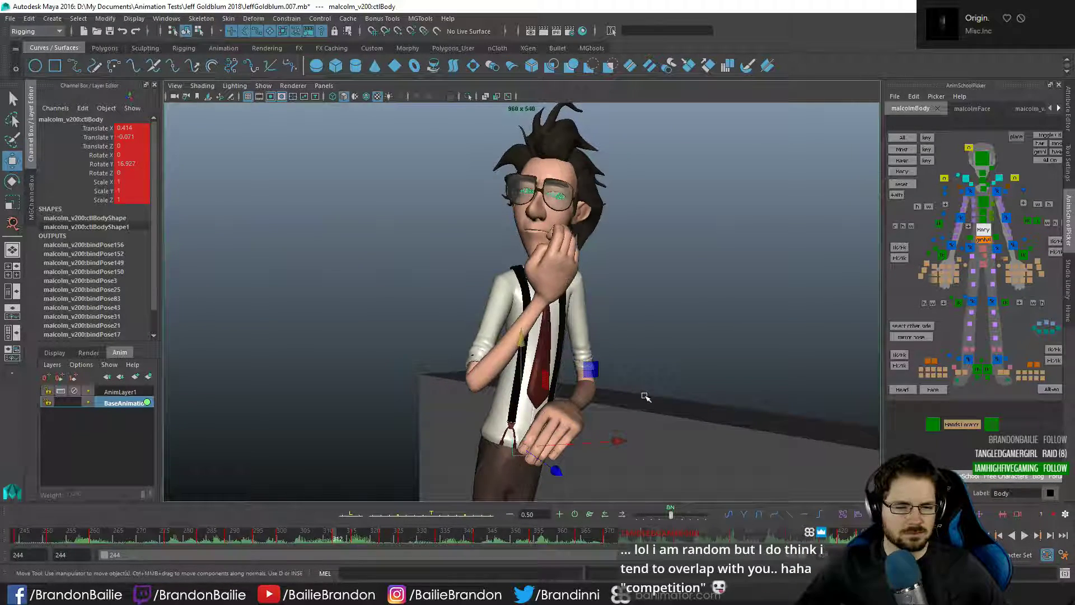
left_click(24, 537)
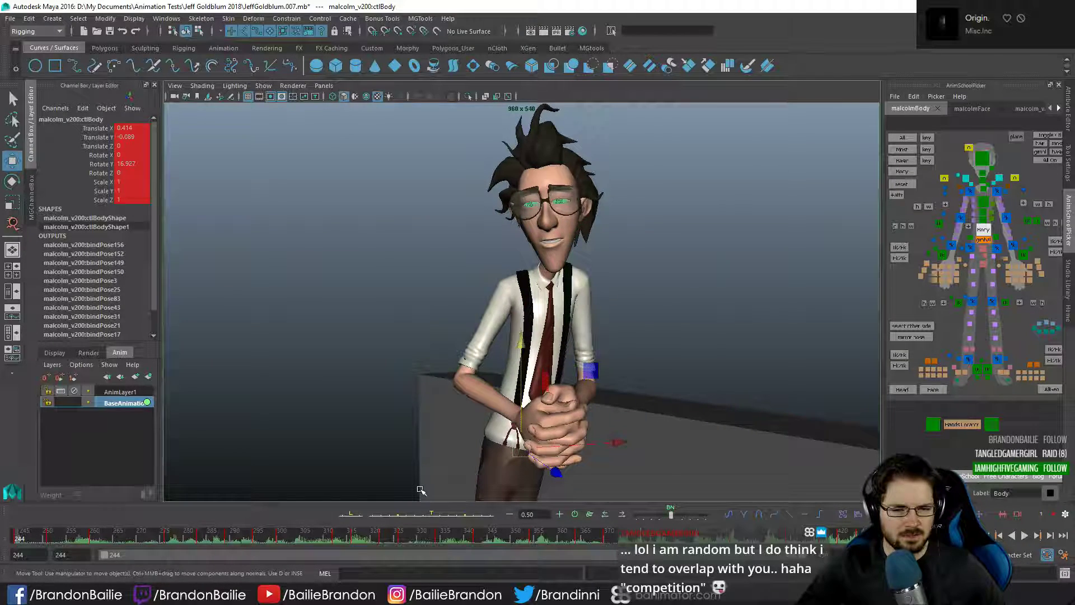
key("q")
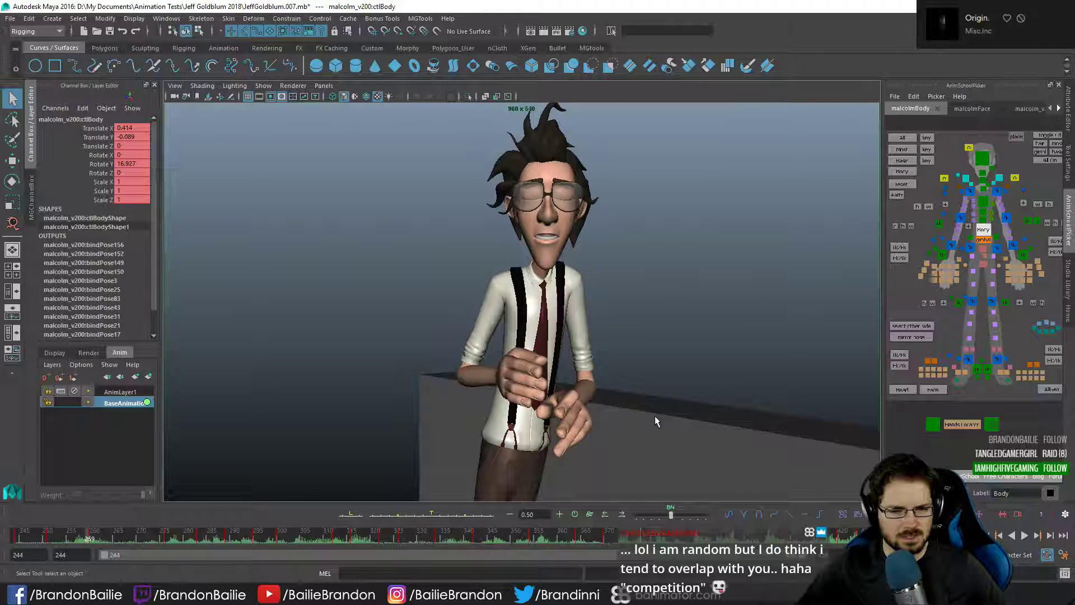
left_click_drag(41, 541, 1, 532)
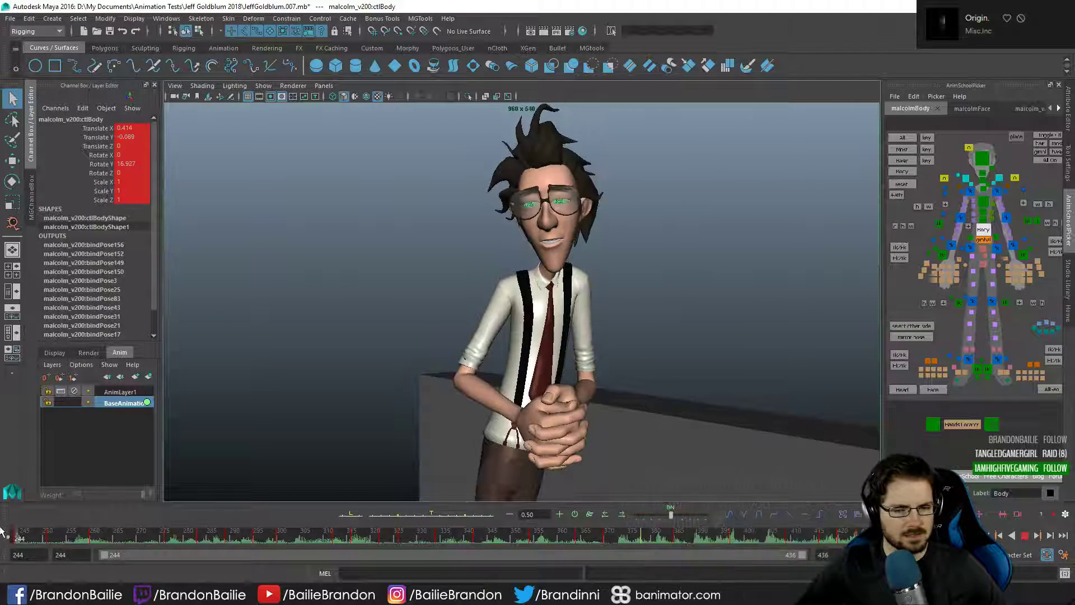
key("alt+v")
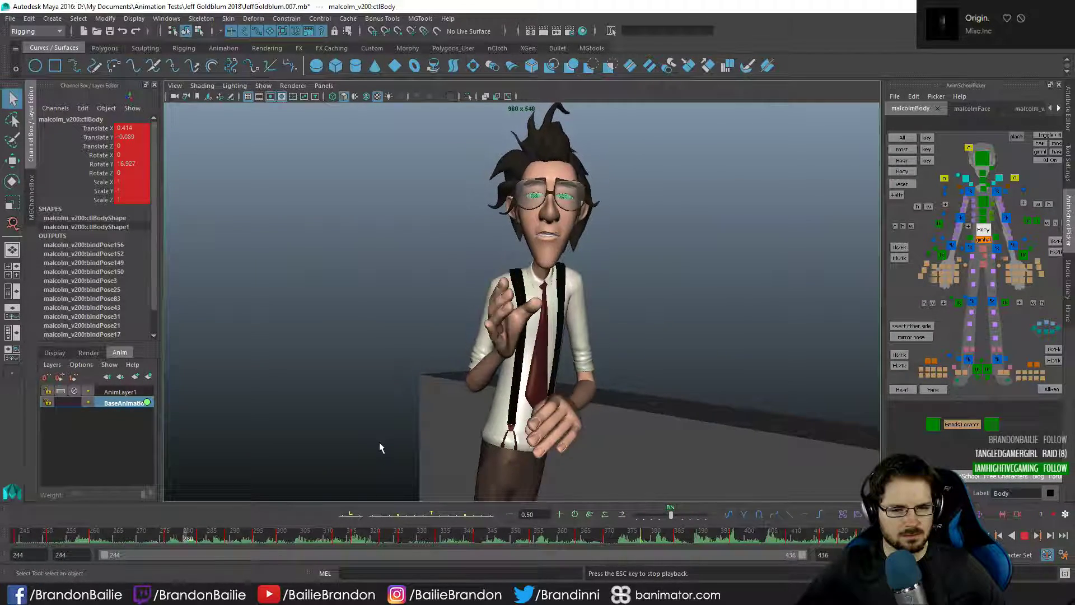
key("Escape")
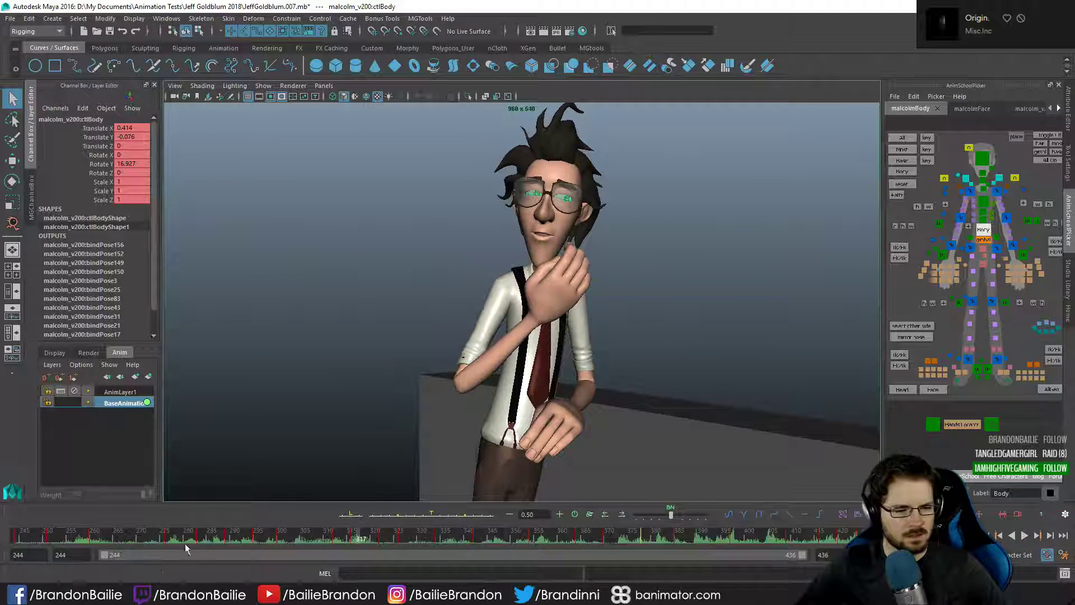
left_click(219, 538)
left_click_drag(219, 537, 280, 526)
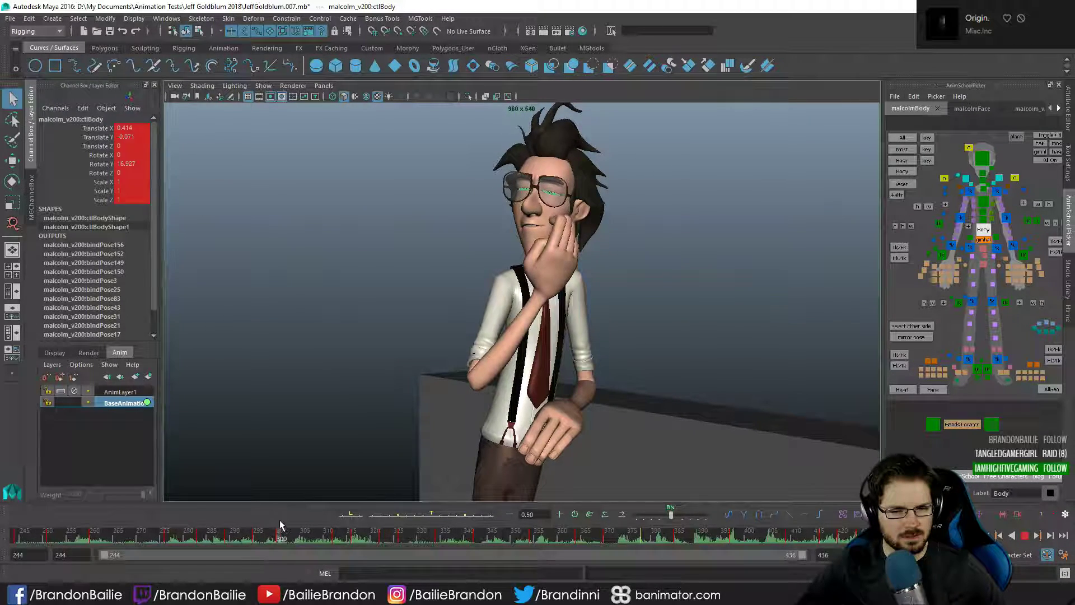
- Select the left arm IK control and isolate its Rotate X, Y and Z curves in the Graph Editor
left_click(1024, 254)
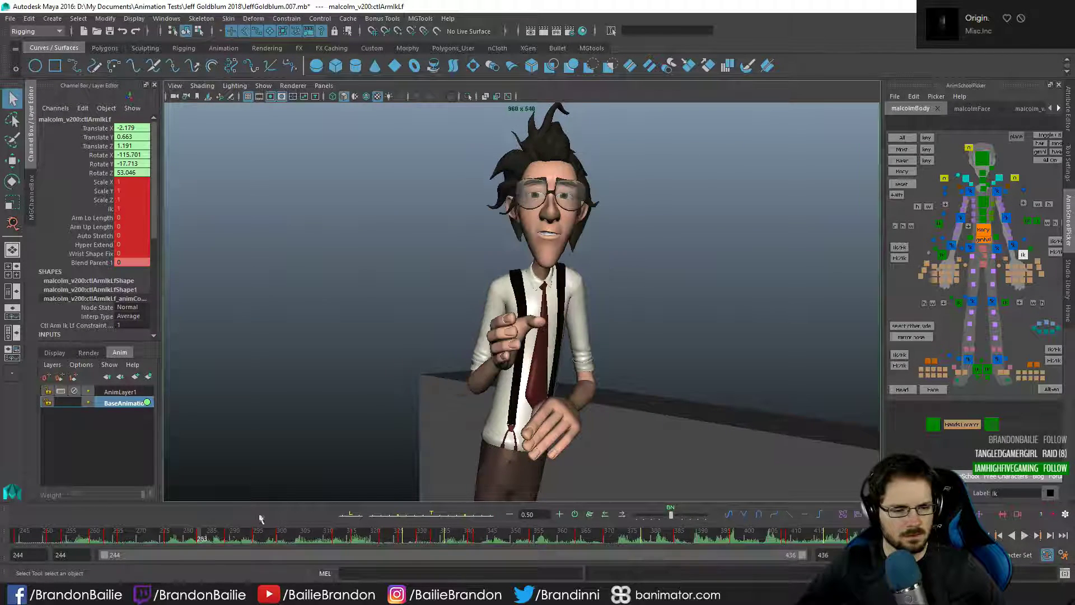
key("space")
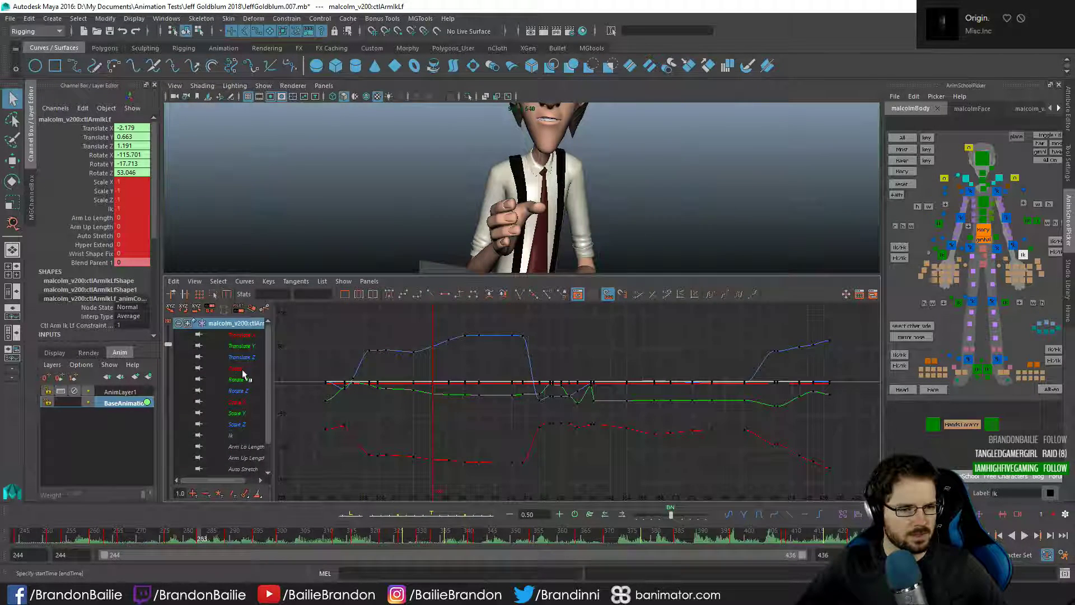
left_click_drag(243, 372, 247, 392)
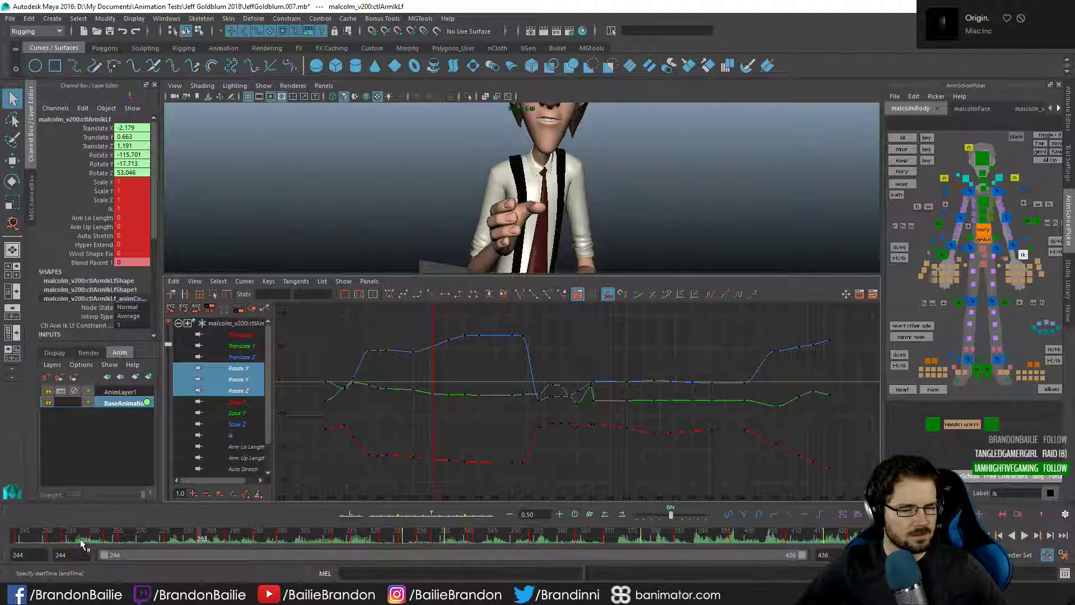
- Frame Malcolm's hands in the perspective view and step through the left hand's motion from frame 254 to 266
key("space")
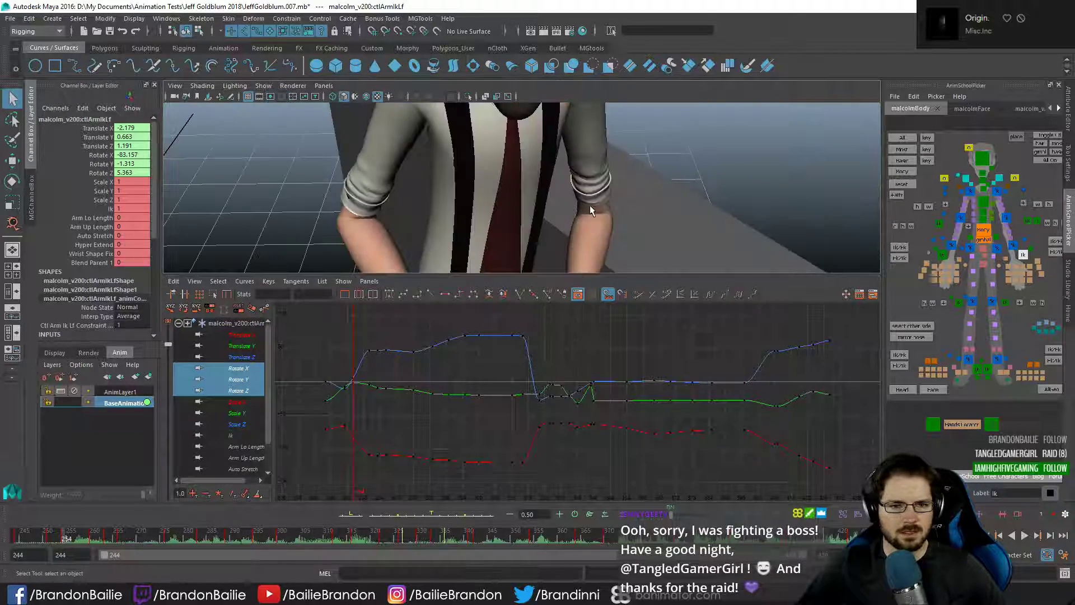
key("f")
scroll(588, 186, "down", 8)
left_click_drag(587, 186, 472, 154, "alt")
right_click_drag(471, 150, 629, 178, "alt")
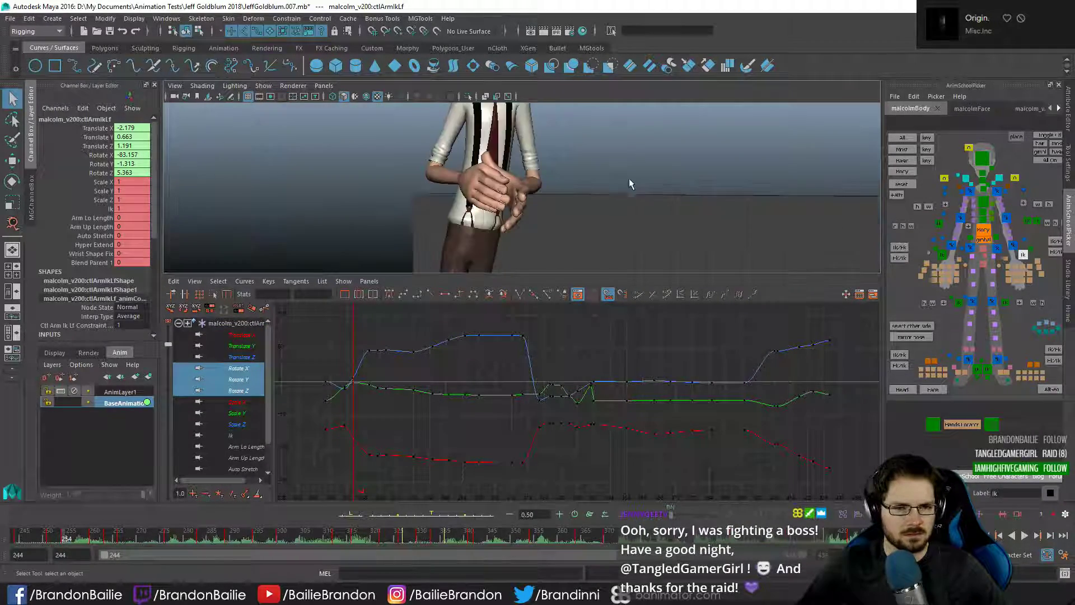
middle_click_drag(629, 178, 627, 171, "alt")
key(".")
key(".")
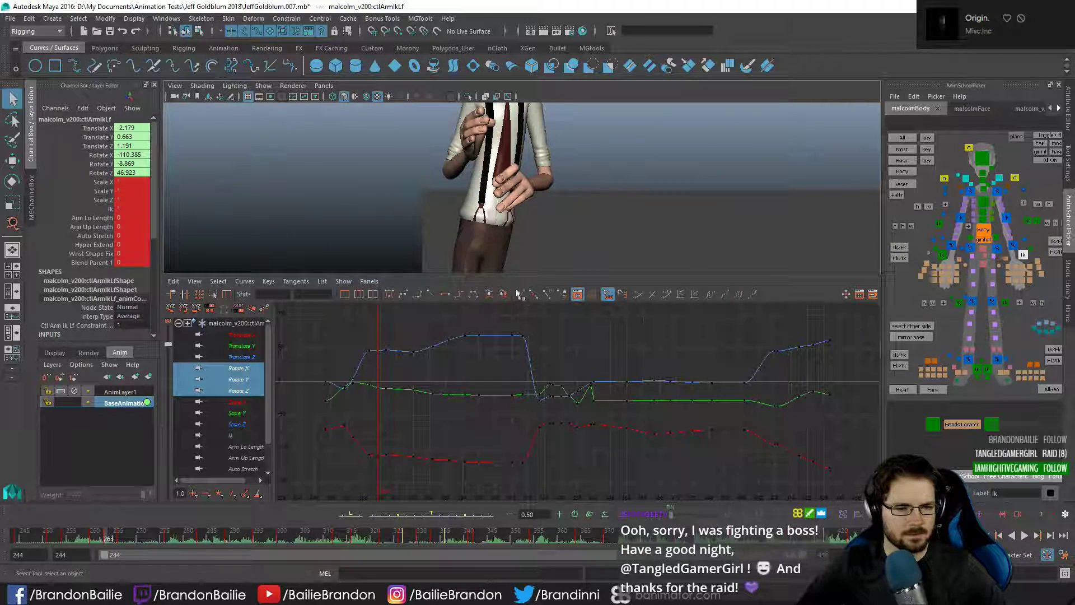
key(".")
key(".")
key(".")
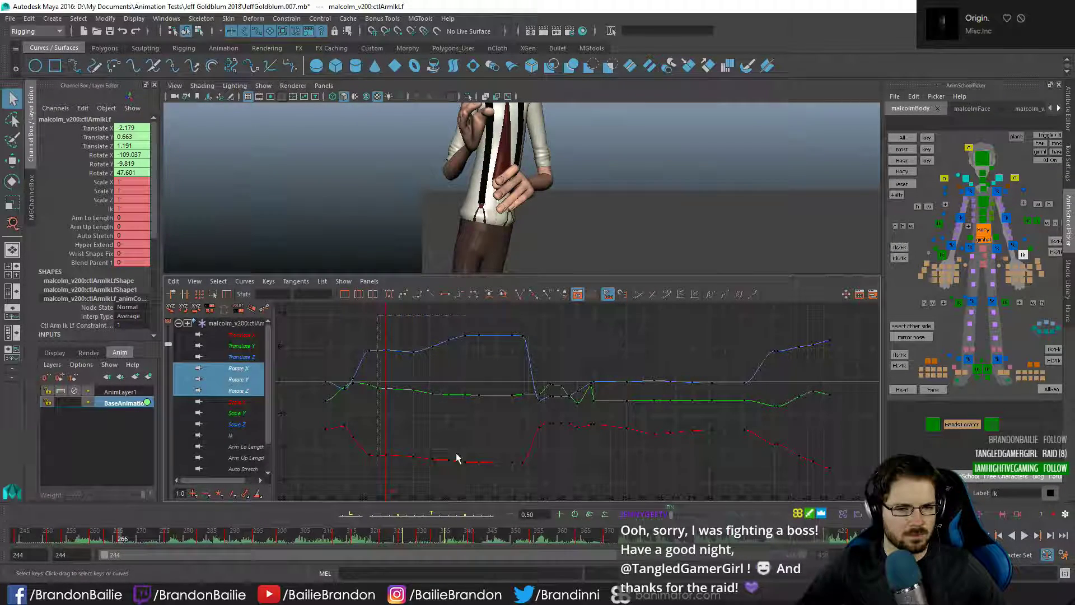
- Shift the left arm IK control's rotation keys from about frame 263 onwards slightly later in time
left_click_drag(456, 458, 496, 493)
key("w")
middle_click_drag(482, 444, 487, 445, "shift")
- Play the shot in the full camera view to review the retimed left hand rotation
key("space")
key("q")
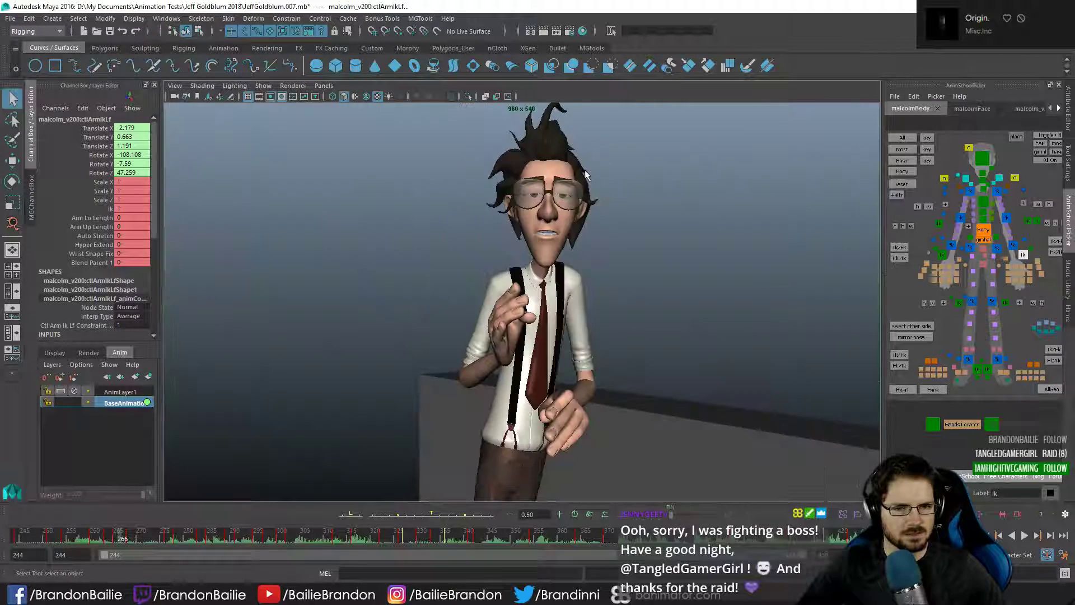
key("alt+v")
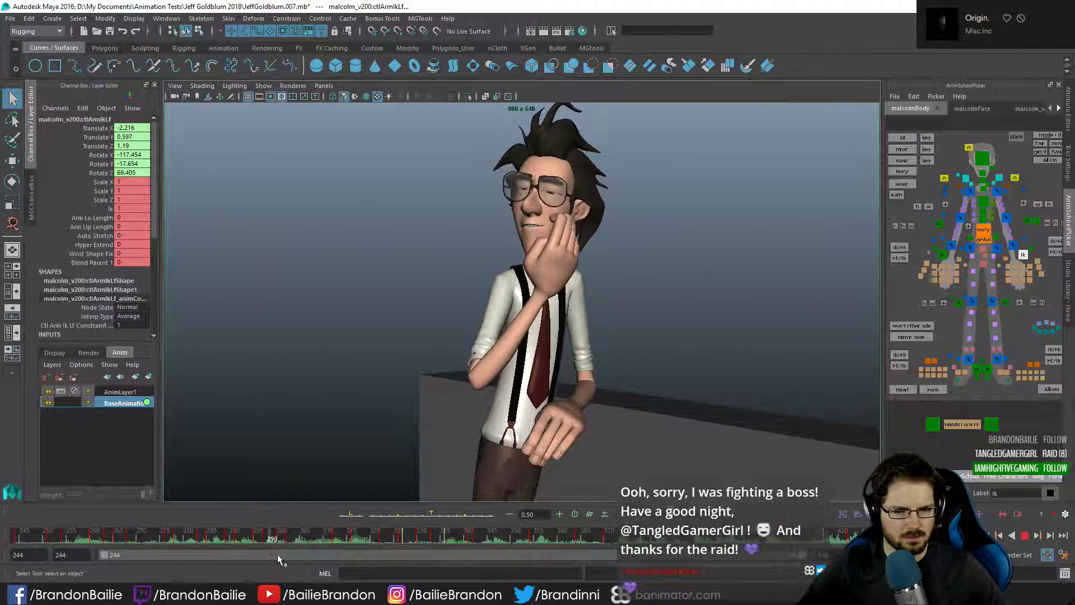
- Step back and forth through frames 299 to 302 to examine how the left hand settles
key("alt+v")
key("alt+comma")
key("alt+comma")
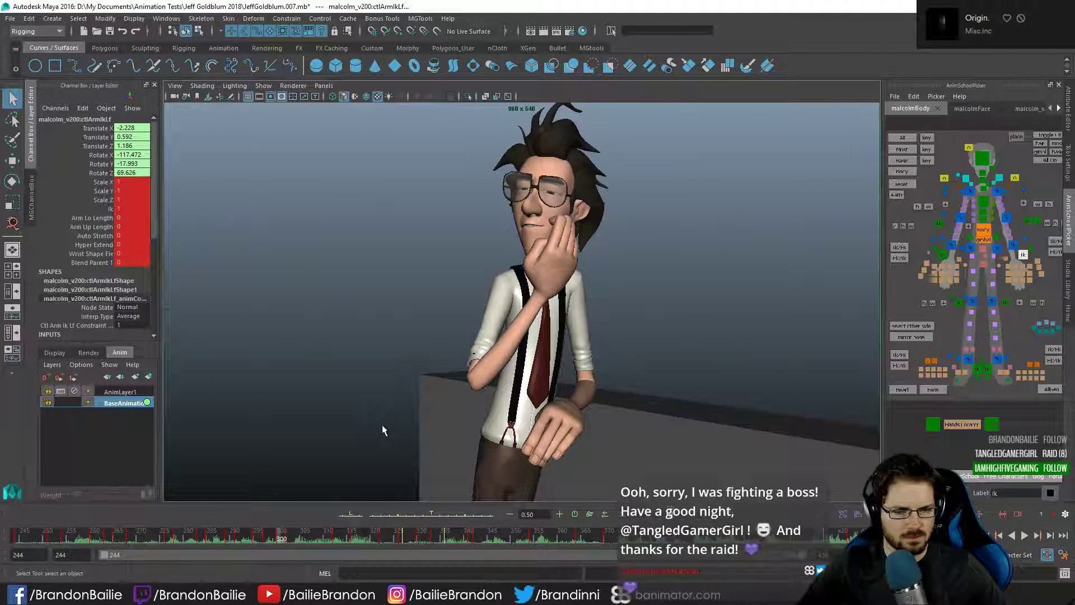
key("alt+comma")
key("alt+comma")
key("alt+comma")
key("alt+period")
key("alt+period")
key("alt+period")
key("alt+period")
key("alt+period")
key("alt+period")
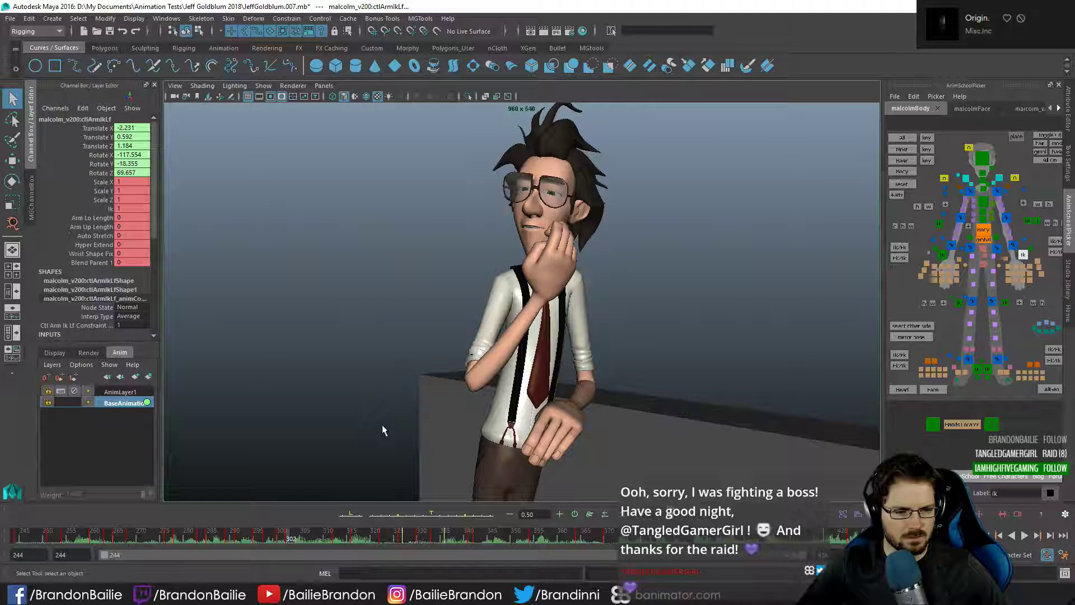
key("alt+comma")
key("alt+comma")
key("alt+comma")
key("alt+comma")
key("alt+comma")
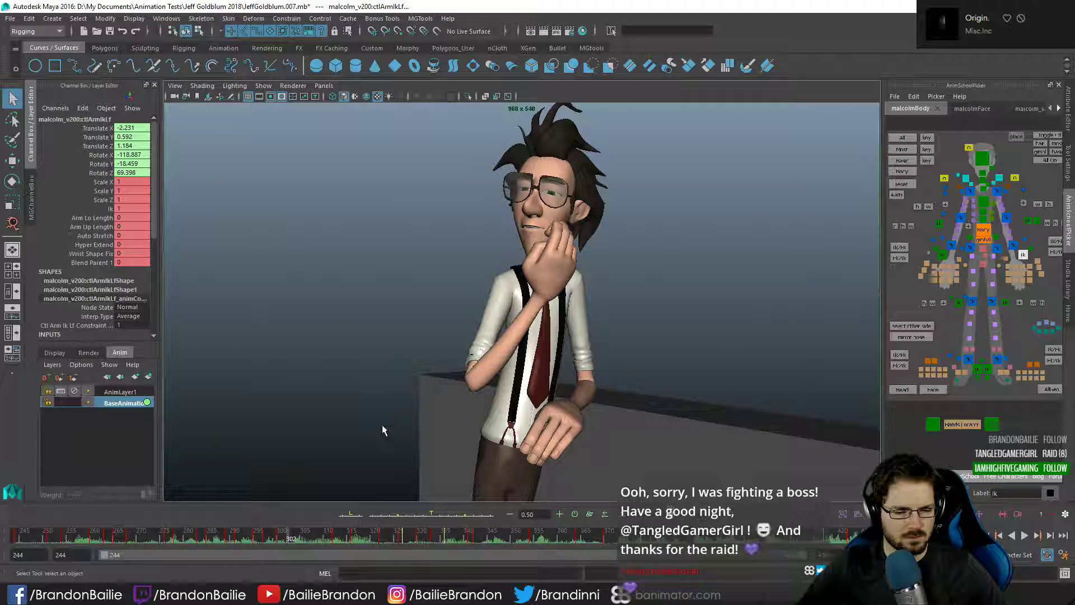
- Step forward from frame 302 to 306 and replay the shot to examine the left hand's motion
key("alt+period")
key("alt+period")
key("alt+period")
key("alt+period")
key("alt+period")
key("alt+period")
key("alt+period")
key("alt+period")
key("alt+period")
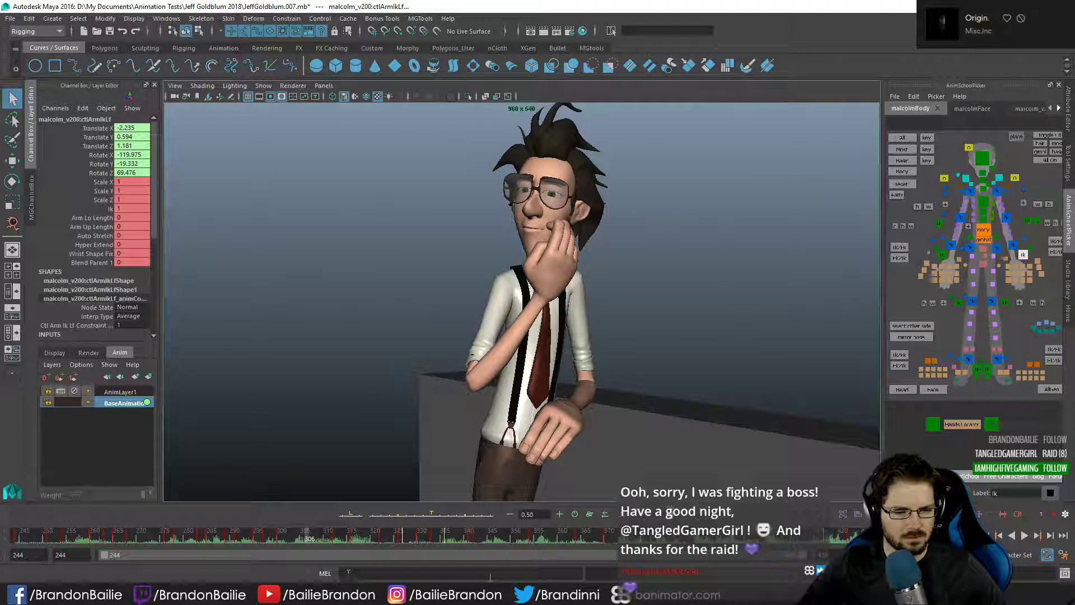
key("alt+v")
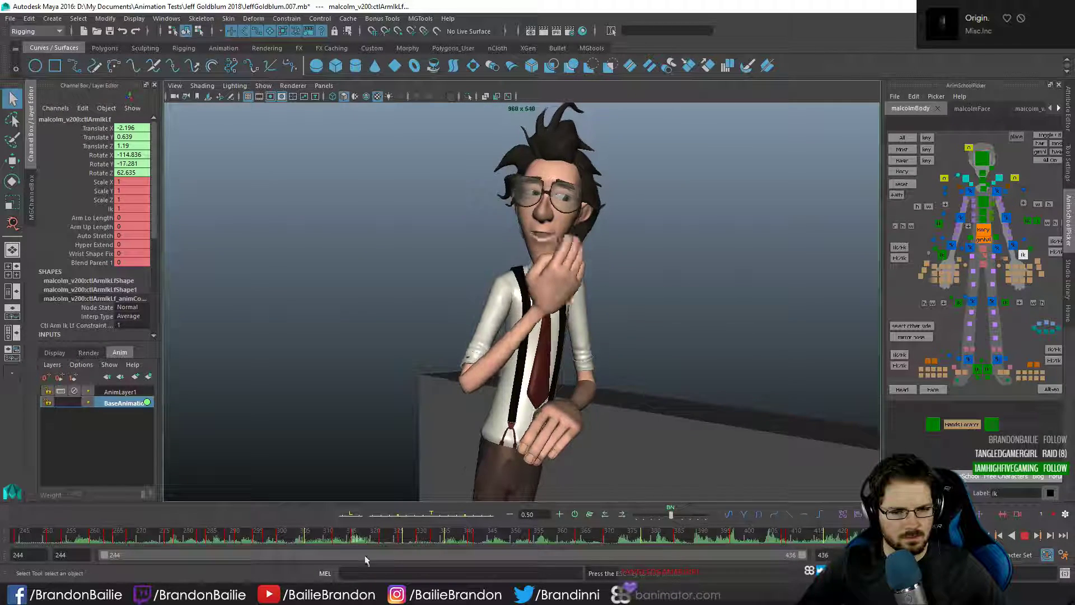
left_click(312, 530)
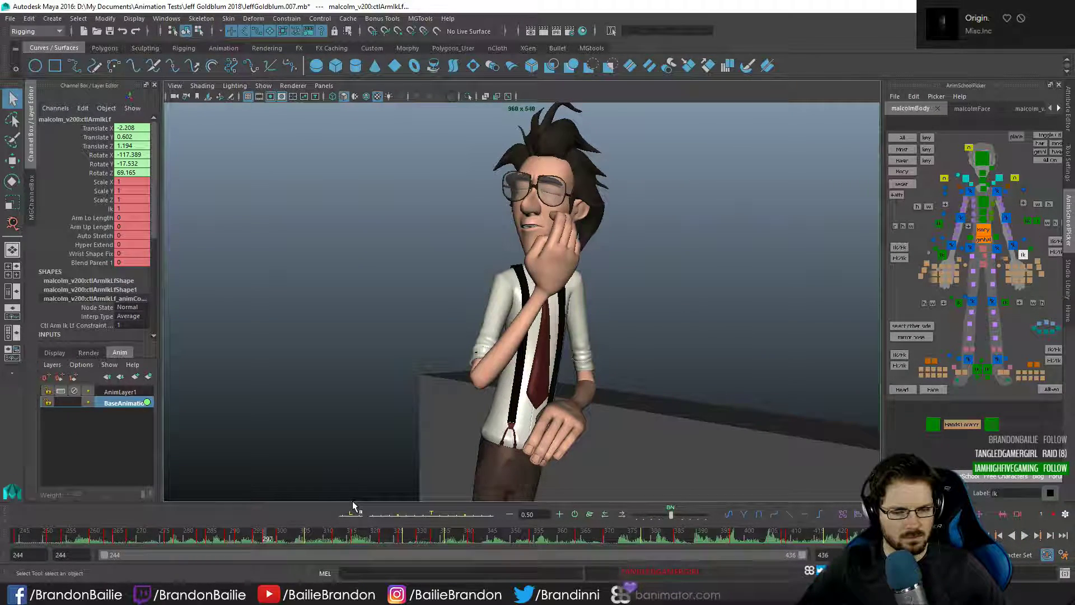
- Compare the left hand's pose between frames 297 and 300 and play the shot again
key(".")
key("alt+period")
key("alt+period")
key("alt+period")
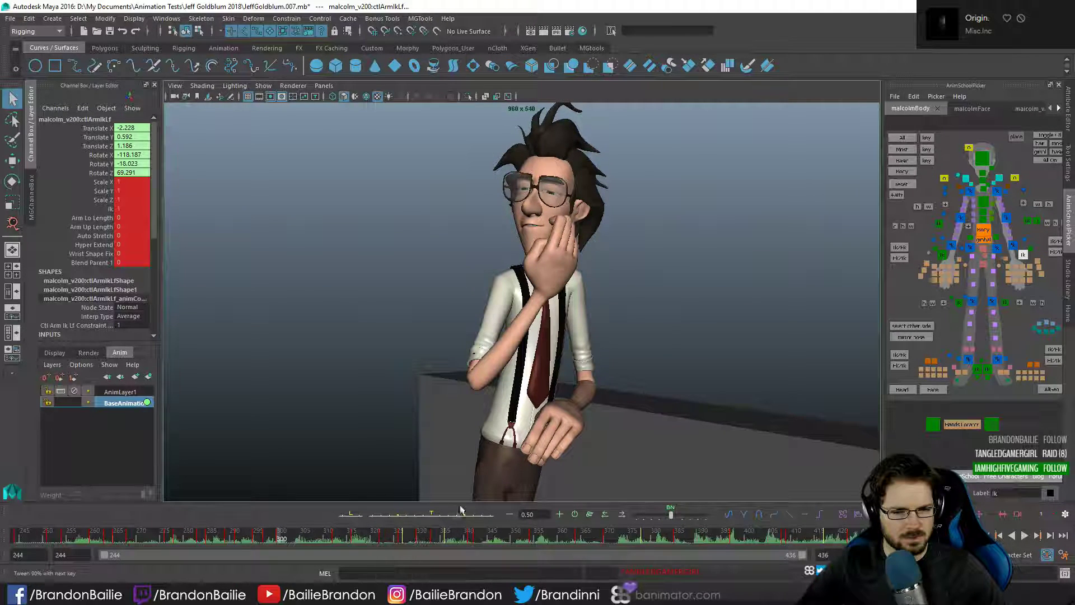
key("alt+comma")
key("alt+comma")
key("alt+comma")
key("alt+v")
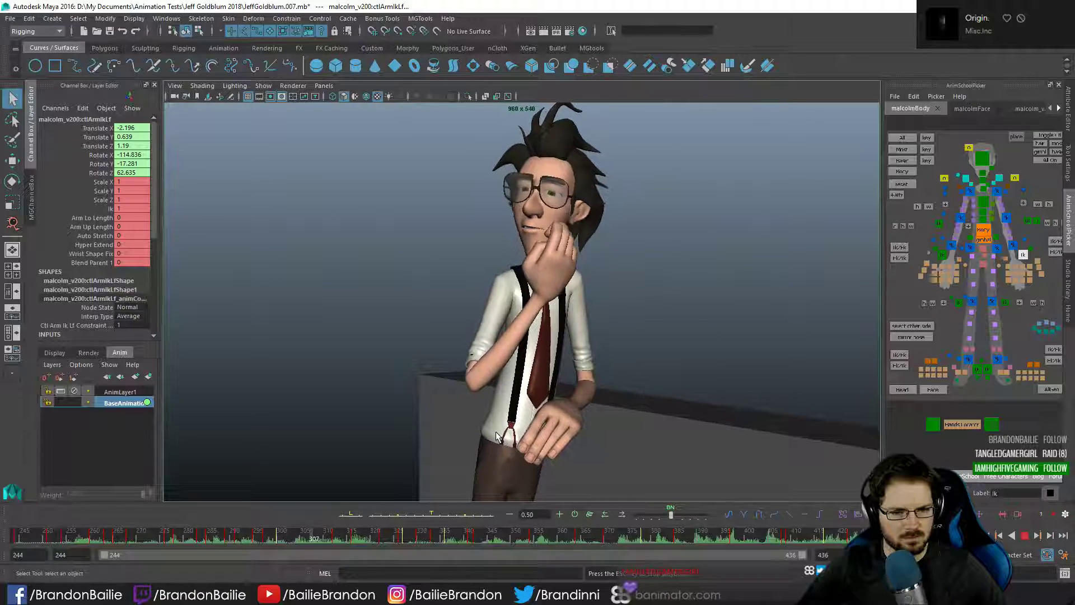
key("alt+v")
- Try removing the left arm IK control's rotation keys around frame 295, and undo the deletion
mouse_move(238, 537)
left_mouse_down()
mouse_move(283, 536)
mouse_move(215, 537)
mouse_move(245, 537)
left_mouse_up()
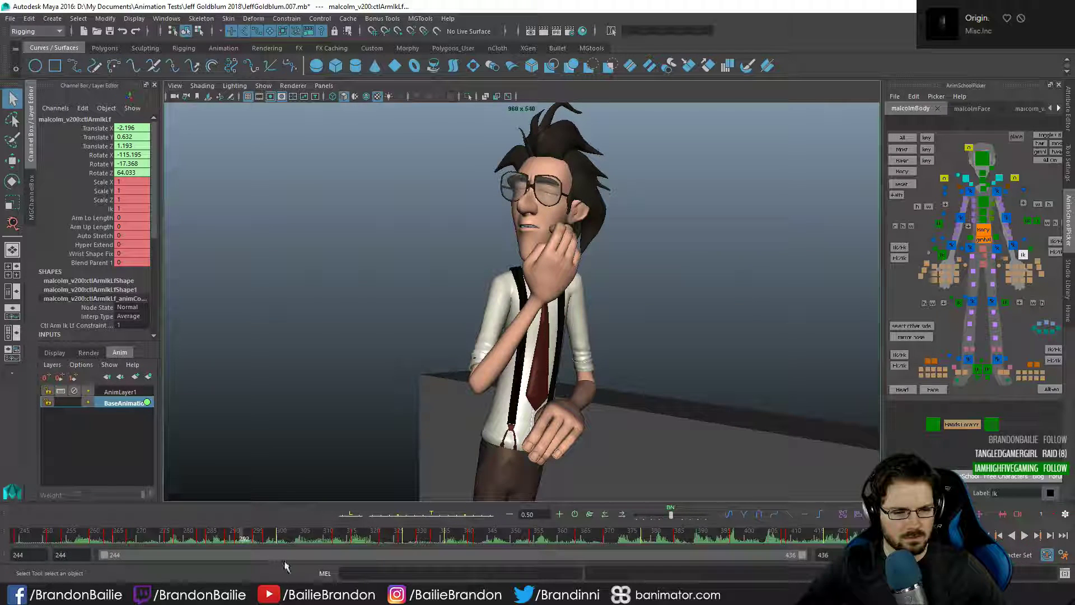
key("comma")
key("comma")
key("period")
key("period")
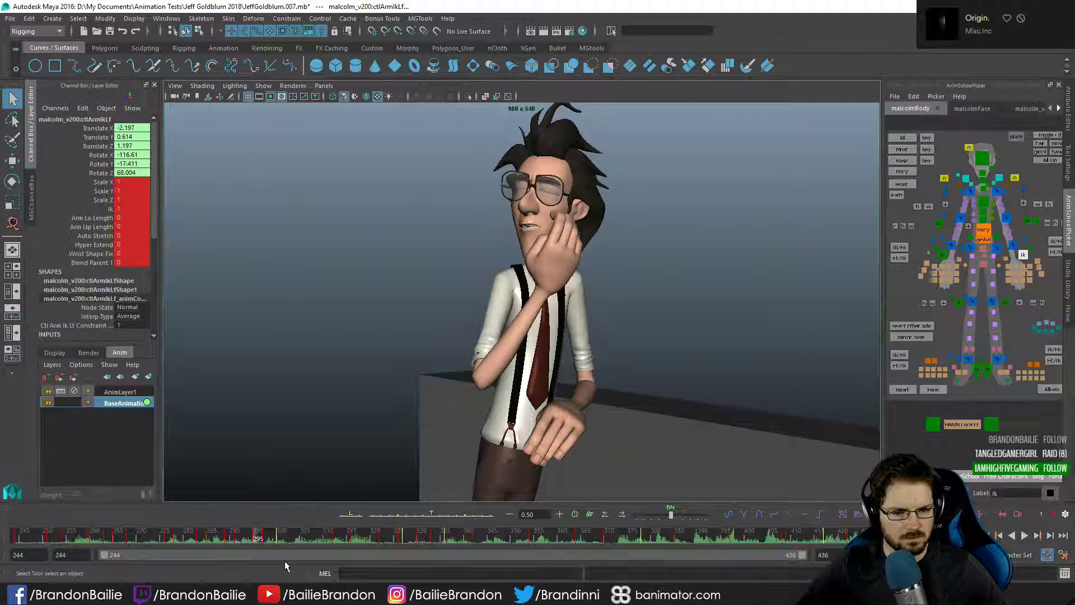
key("alt+period")
key("alt+period")
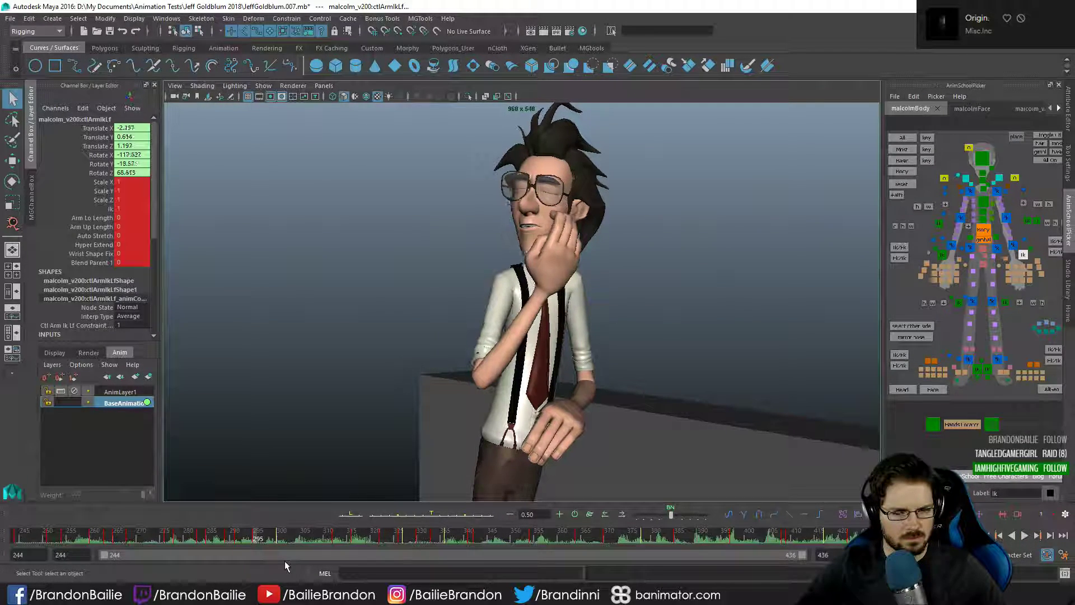
key("comma")
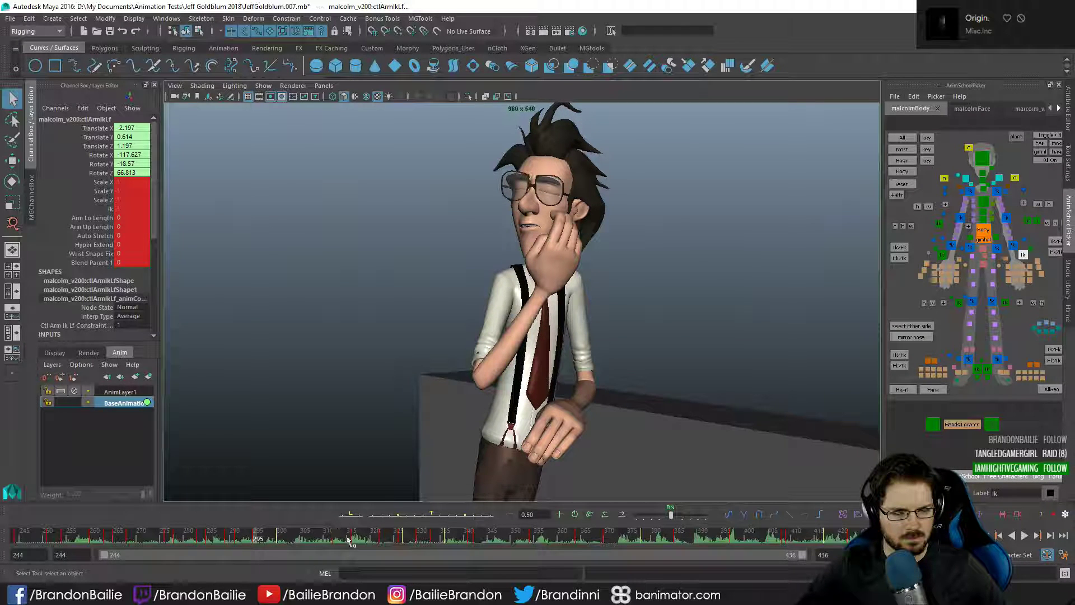
key("ctrl+z")
- Blend the left arm IK control's pose at frame 300 with its neighbouring keys, using a BN tween amount of 65
key("alt+period")
key("alt+period")
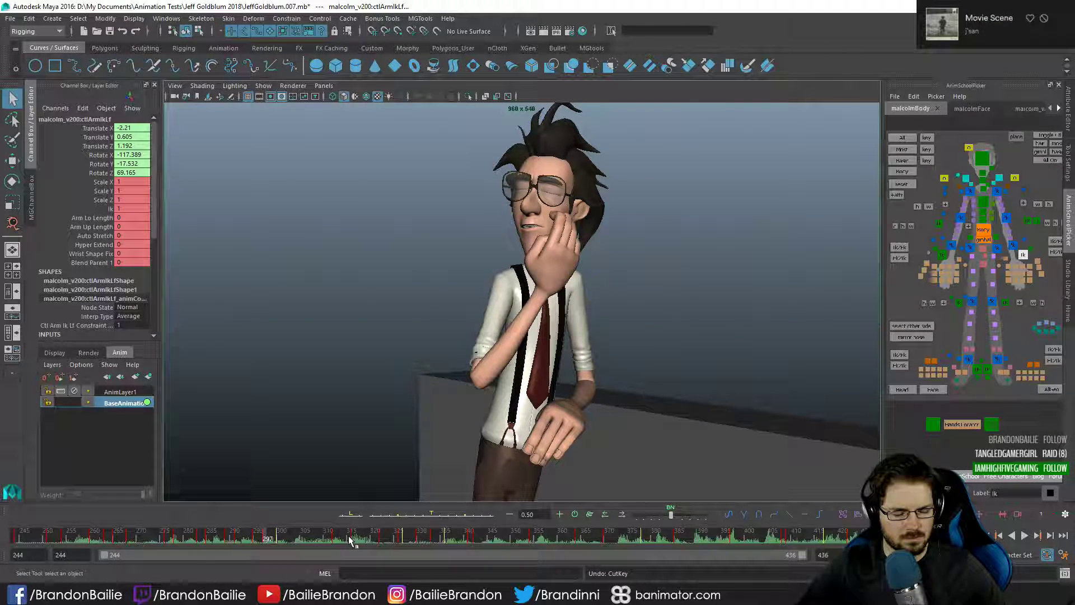
key("comma")
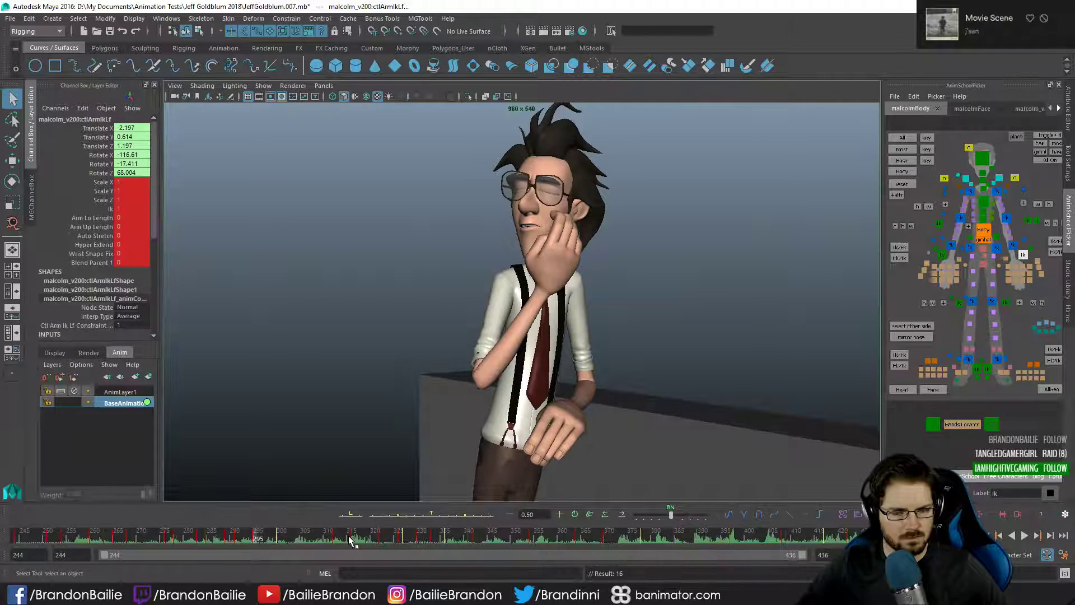
key("period")
key("period")
key("e")
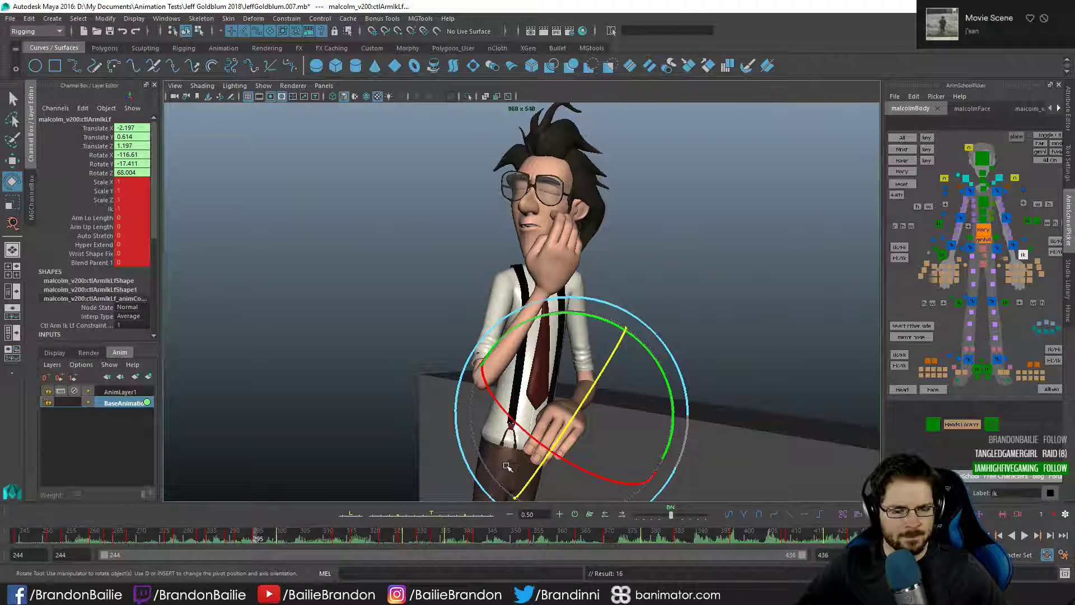
key("comma")
key("period")
key("comma")
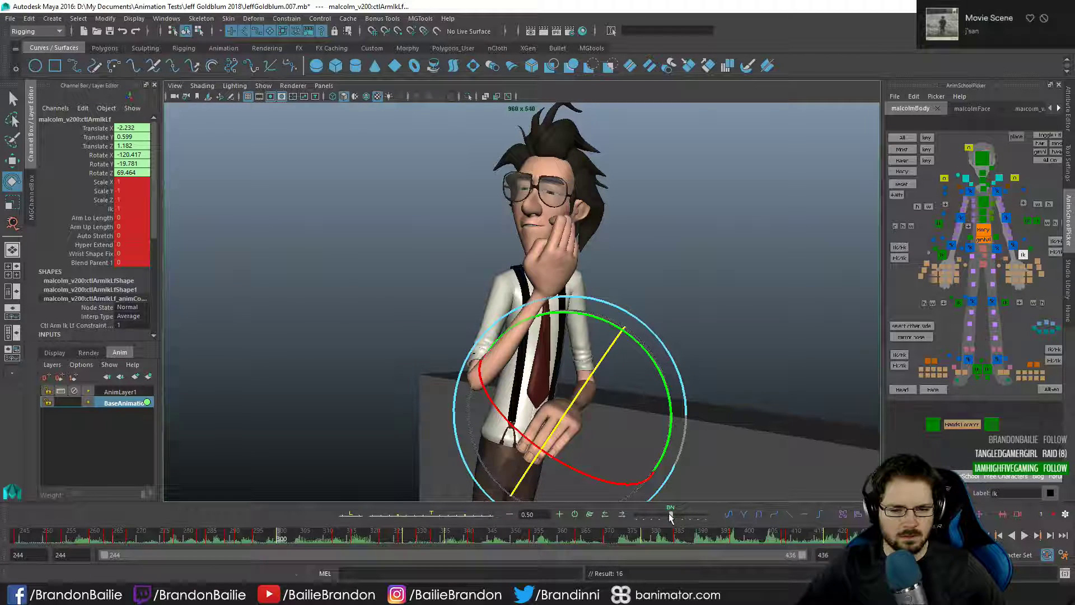
left_click_drag(667, 520, 640, 524)
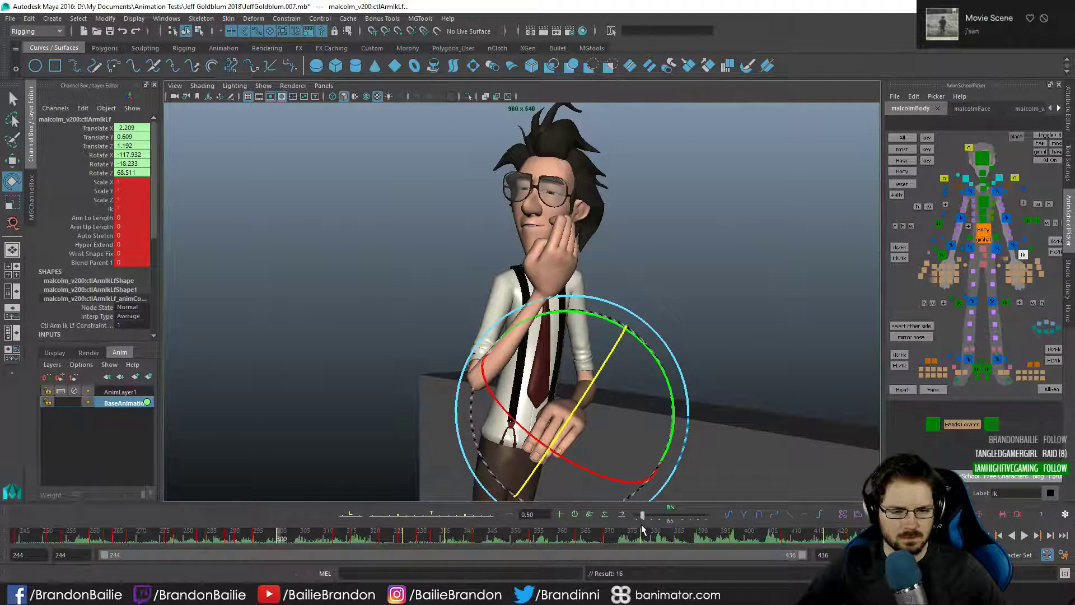
key("period")
key("comma")
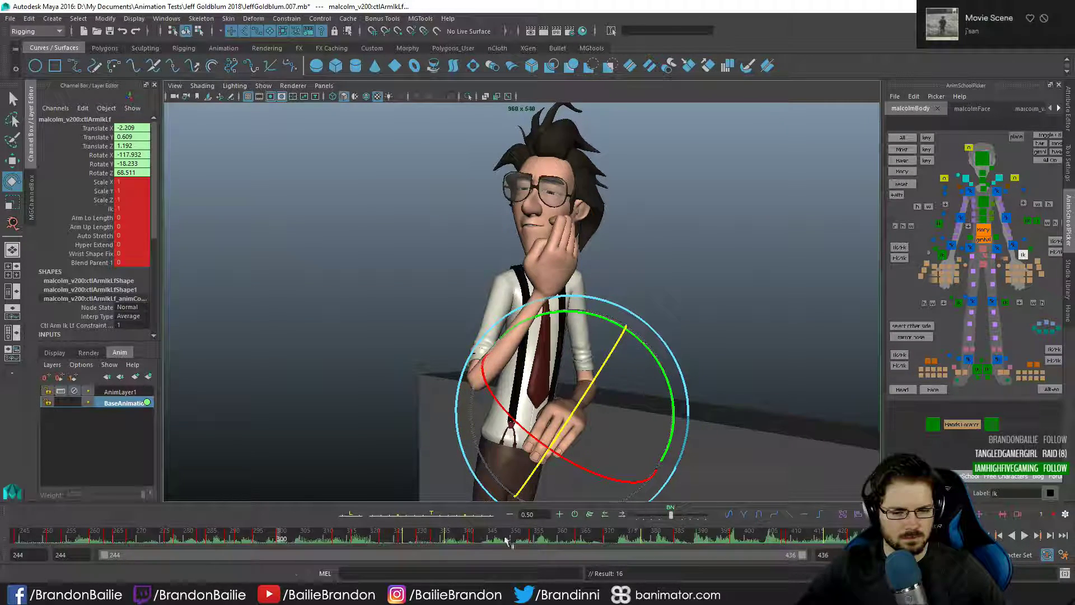
- Play the shot and scrub through frames 295 to 305 to review the blended left hand pose
key("q")
key("alt+v")
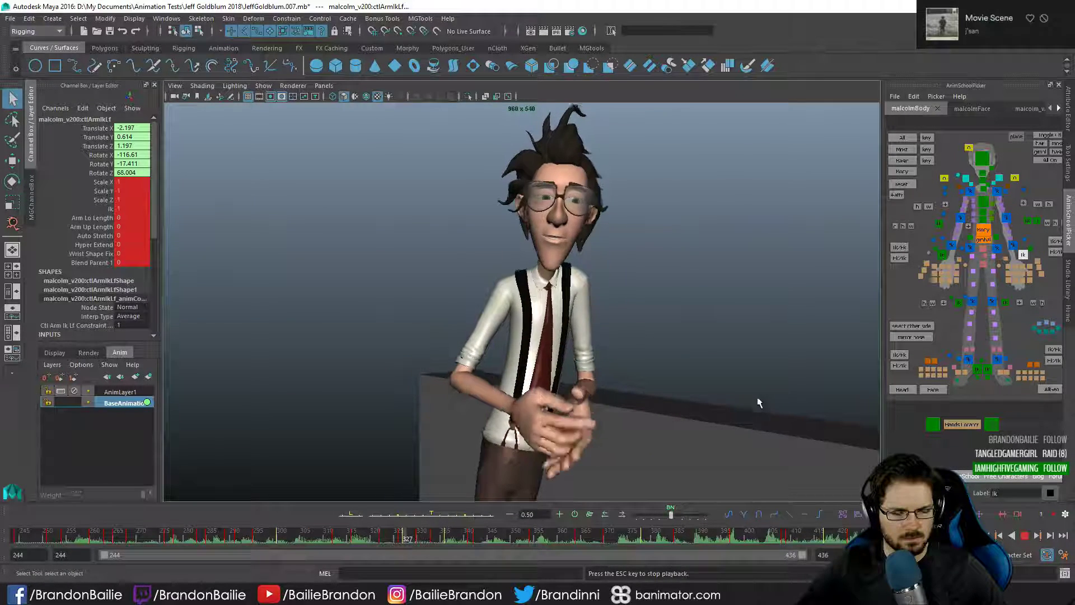
key("Escape")
left_click_drag(255, 536, 320, 542)
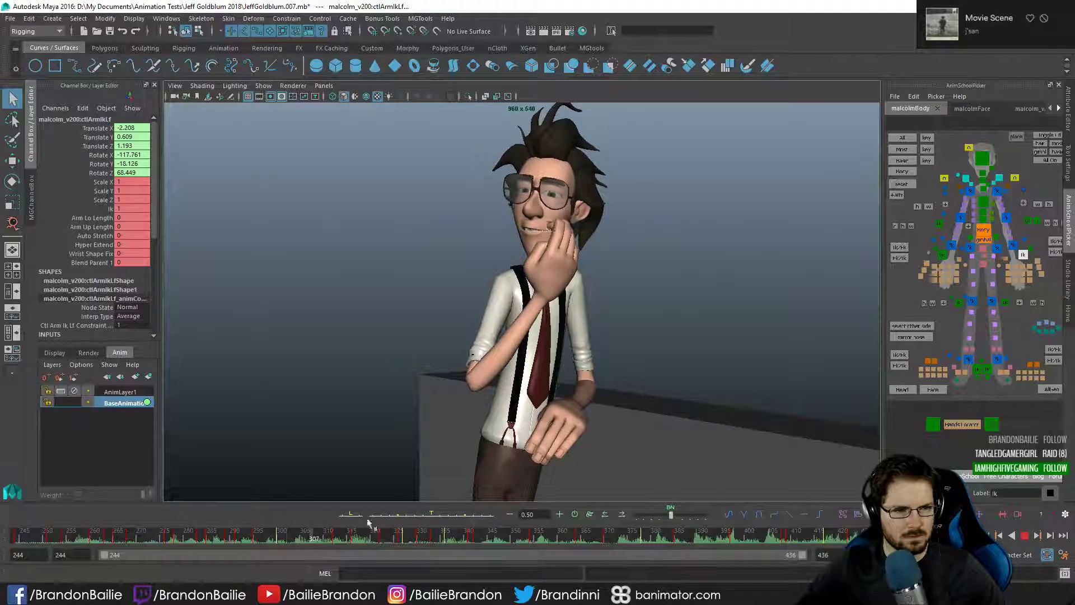
- Apply auto tangents to all the left arm IK control's keys from about frame 280 to 320 in the Graph Editor
key("space")
left_click(235, 324)
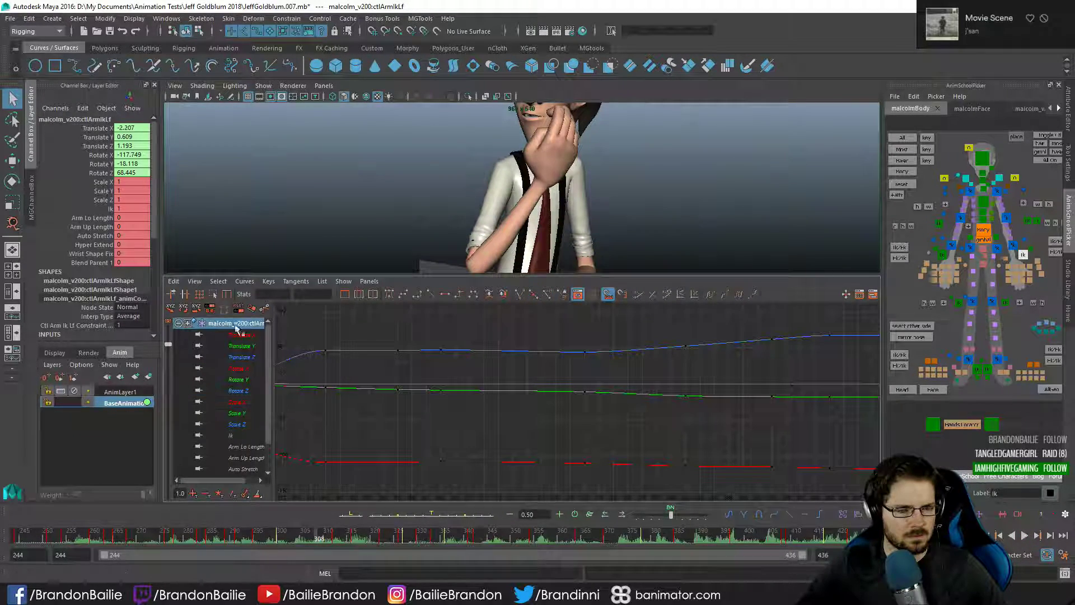
left_click_drag(526, 483, 416, 330)
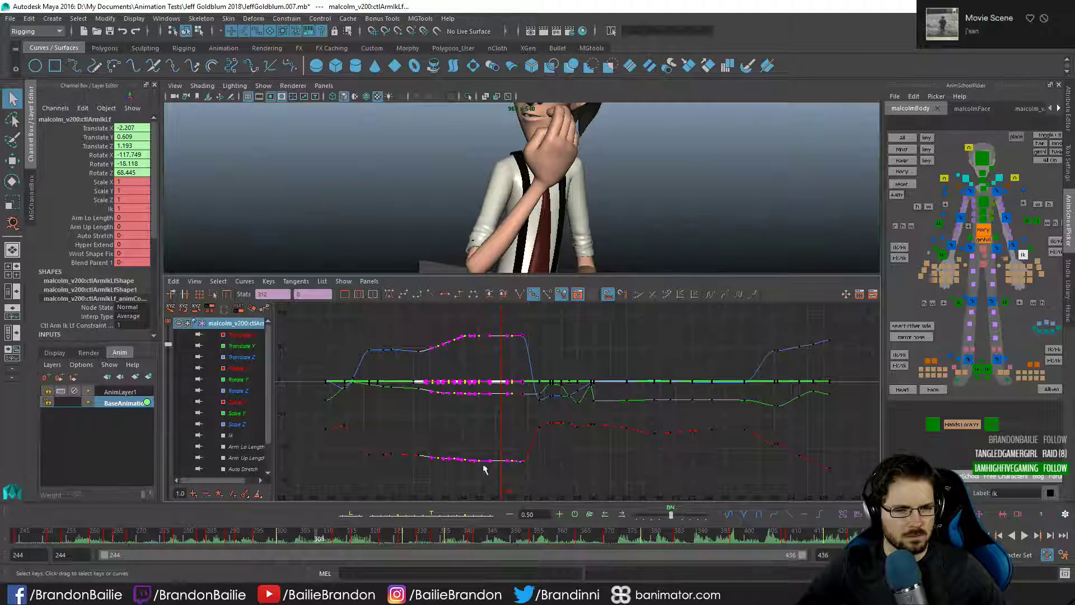
left_click(388, 294)
left_click(456, 316)
- Play the shot in the full camera view and scrub back to about frame 285 to review the smoothed hand
key("space")
key("alt+v")
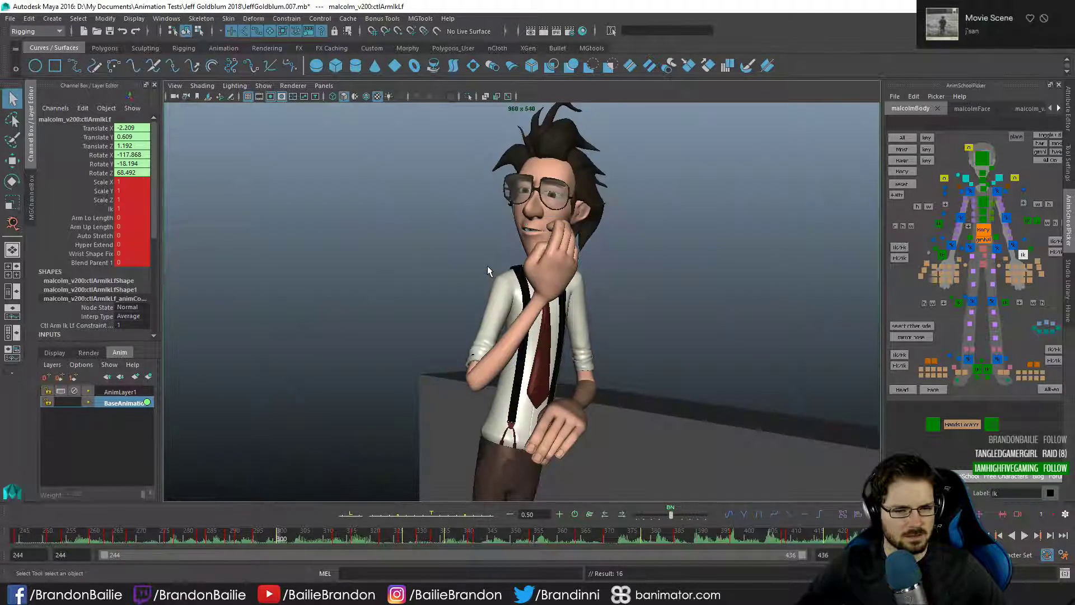
key("alt+v")
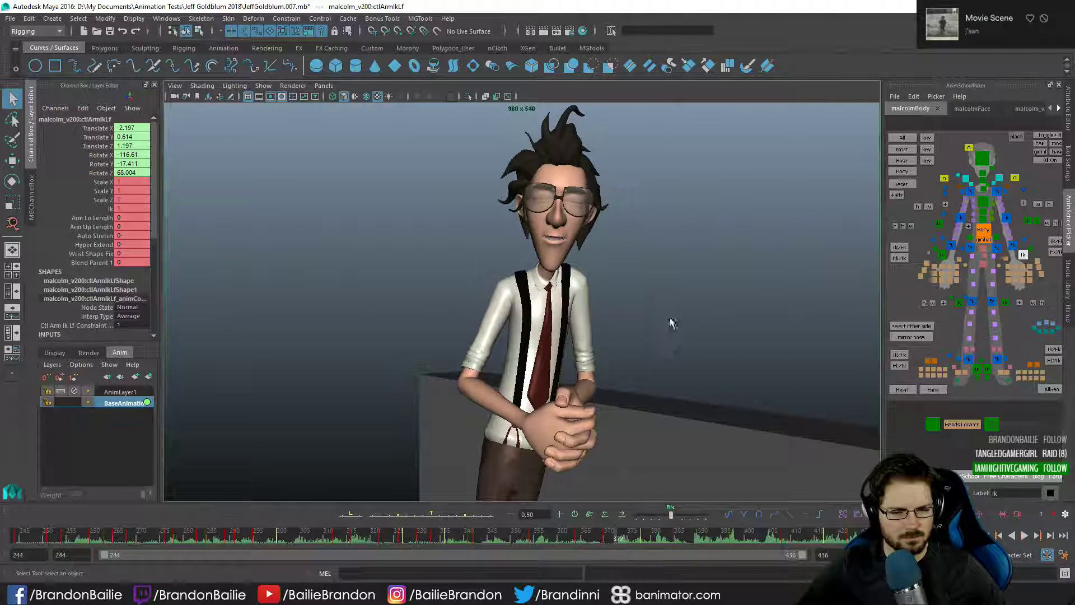
key("Escape")
left_click_drag(260, 536, 212, 536)
- Try rotating Malcolm's body control at about frame 285, and undo the rotation
key("w")
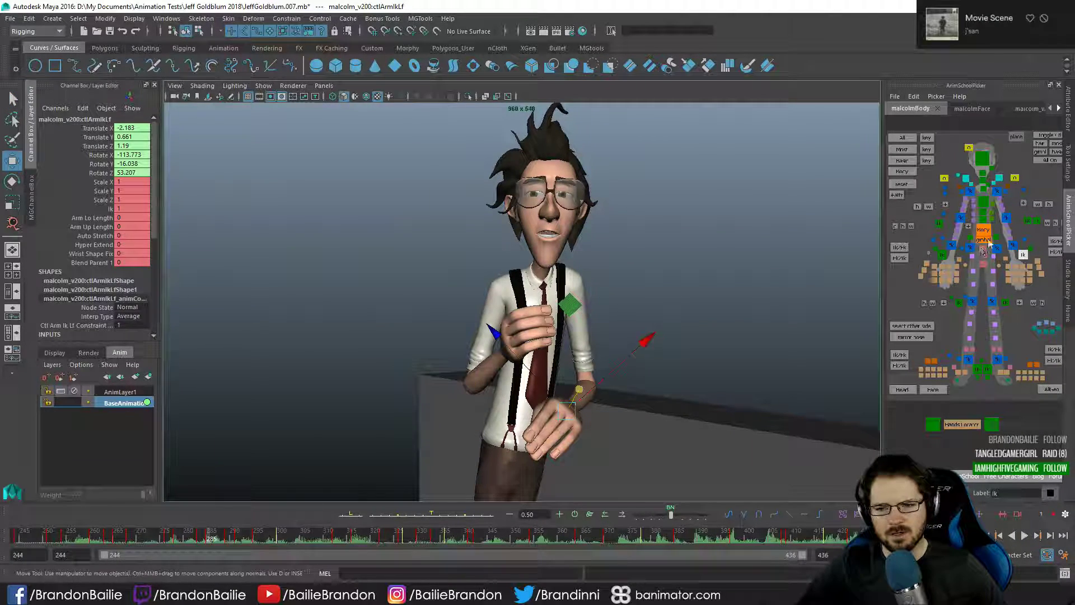
left_click(532, 410)
key("e")
left_click_drag(504, 440, 358, 448)
key("ctrl+z")
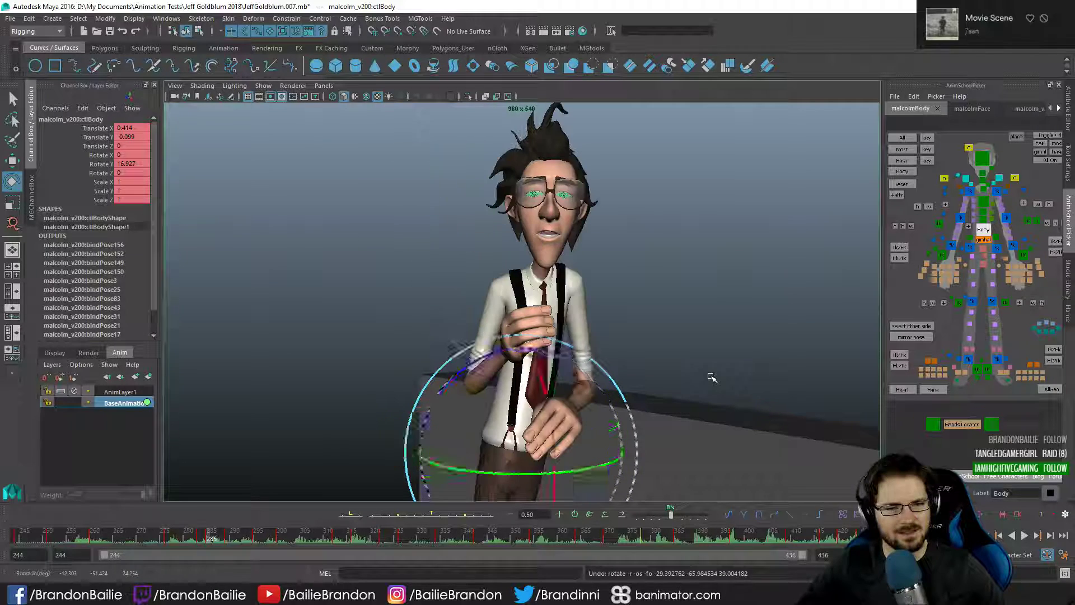
key("q")
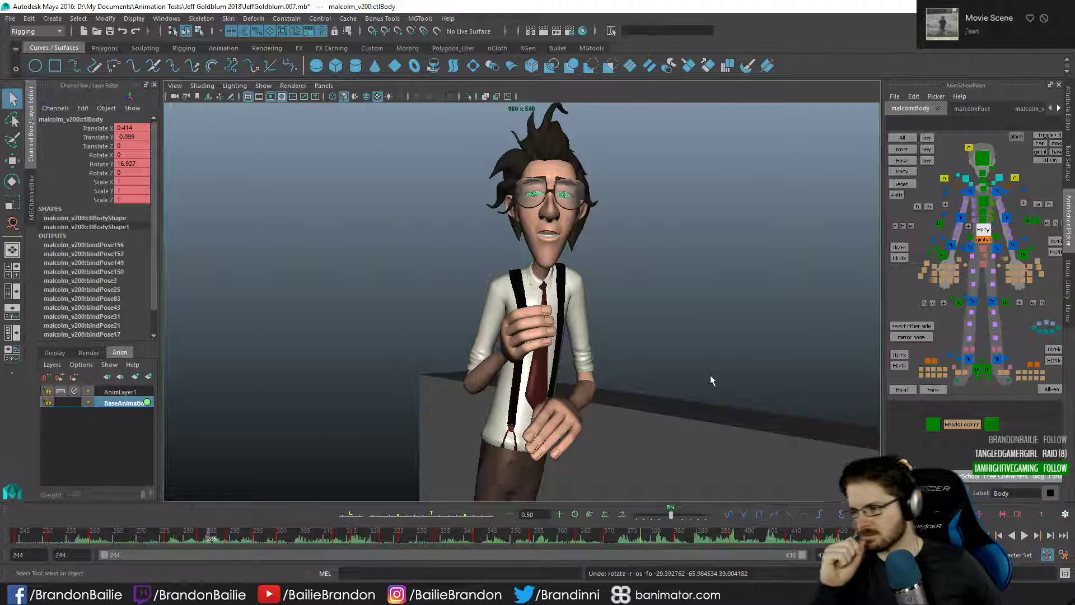
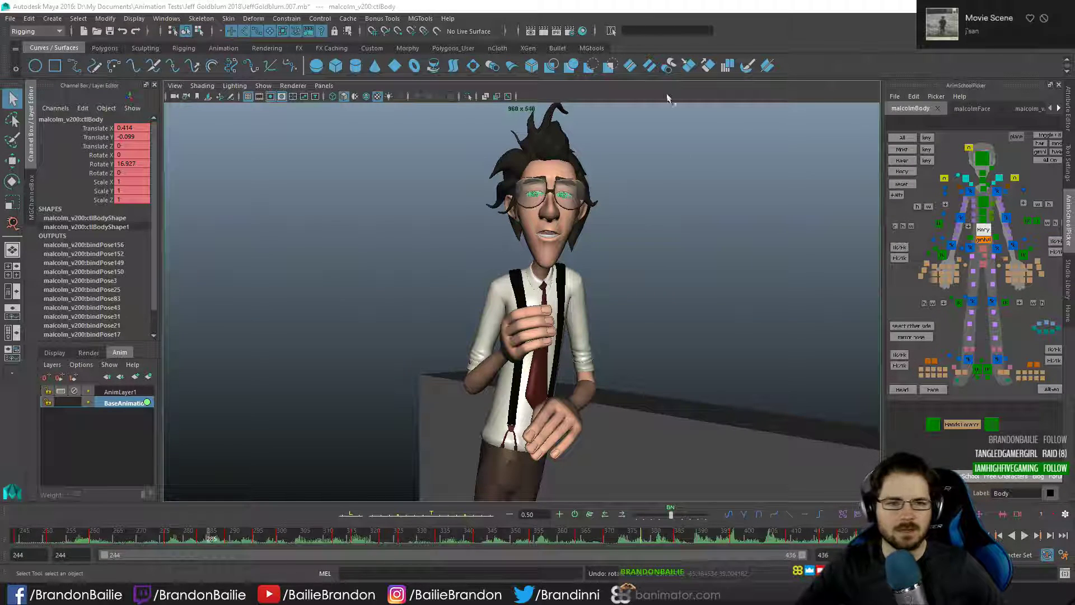
- Step between the body control's neighbouring keys up to frame 289 to examine the pose, and clear the selection
key("comma")
key("comma")
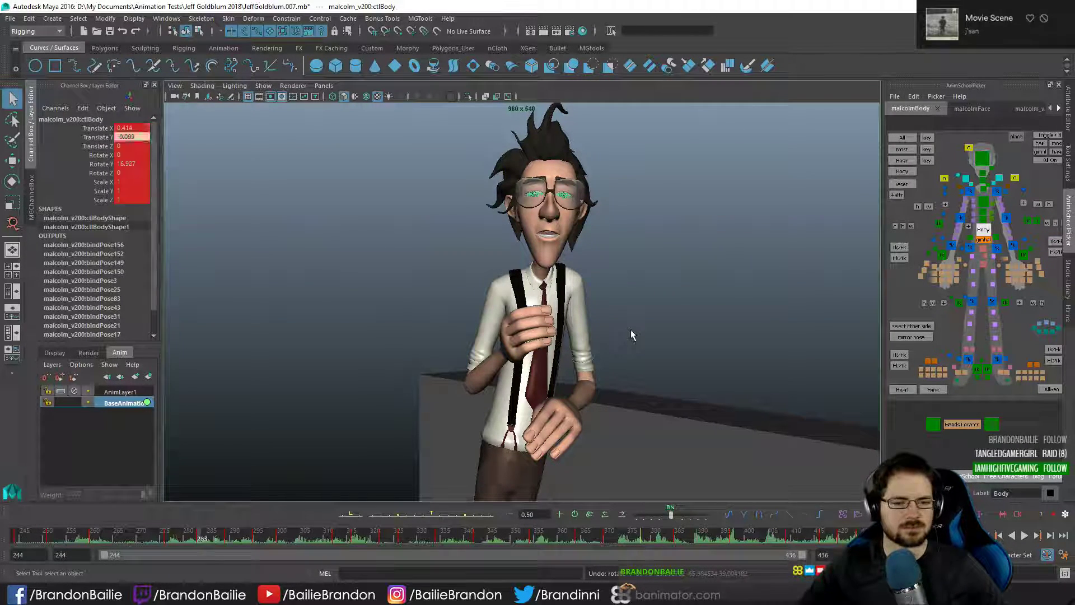
key("period")
key("period")
left_click(1035, 313)
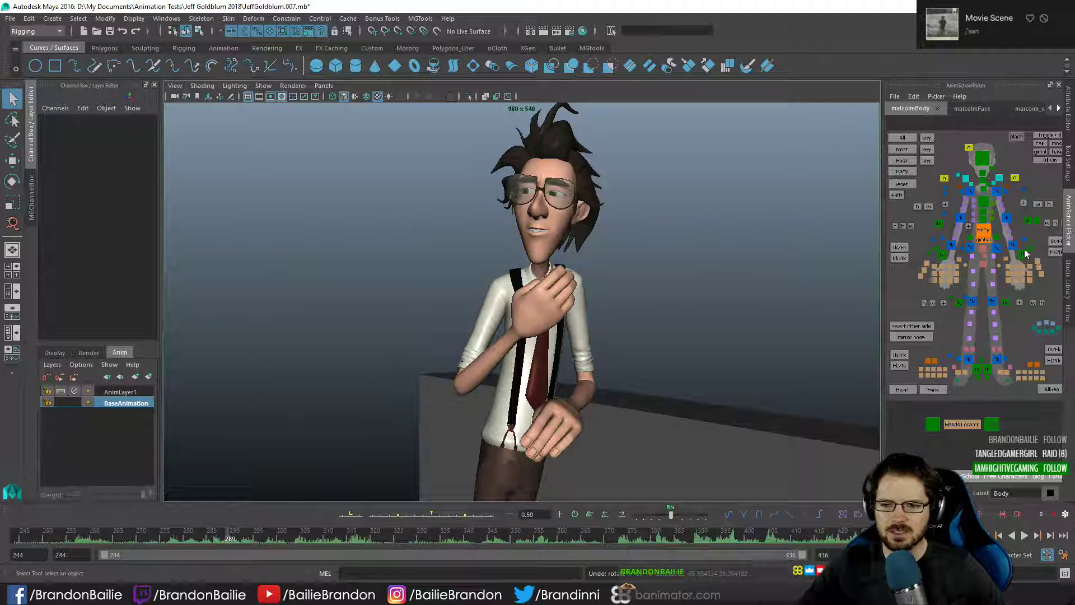
- Select the left arm IK control's Ik attribute and display the rig's control curves in the camera view
left_click(1024, 254)
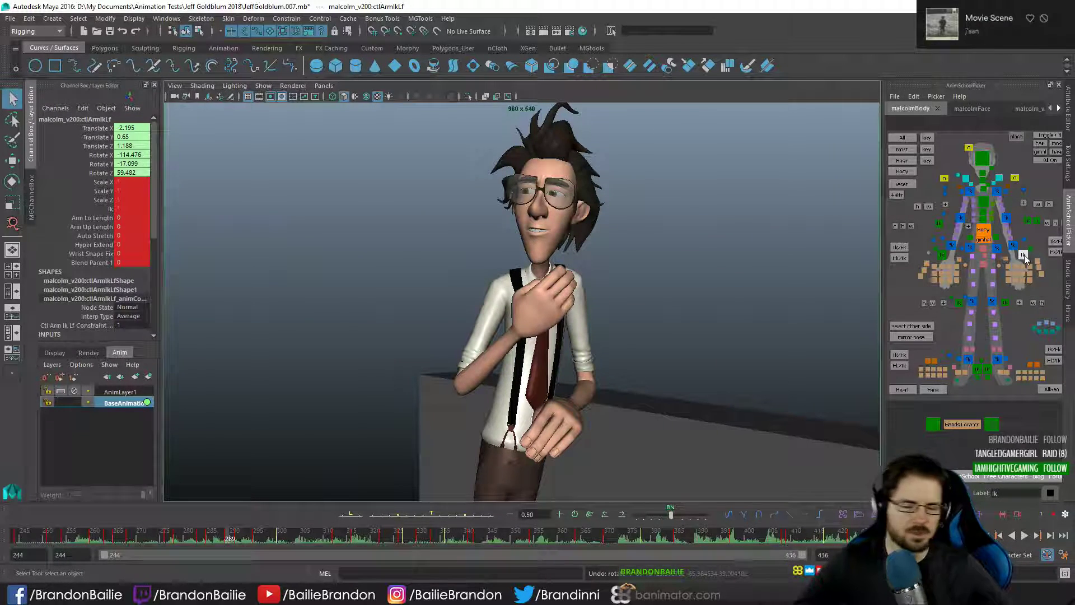
left_click(1026, 221)
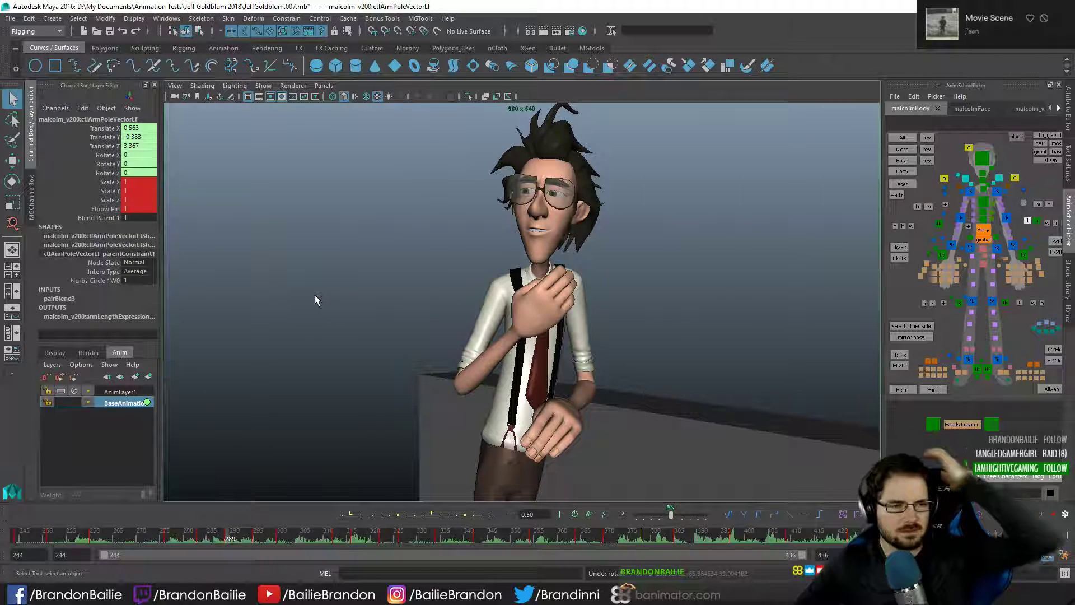
left_click(1025, 255)
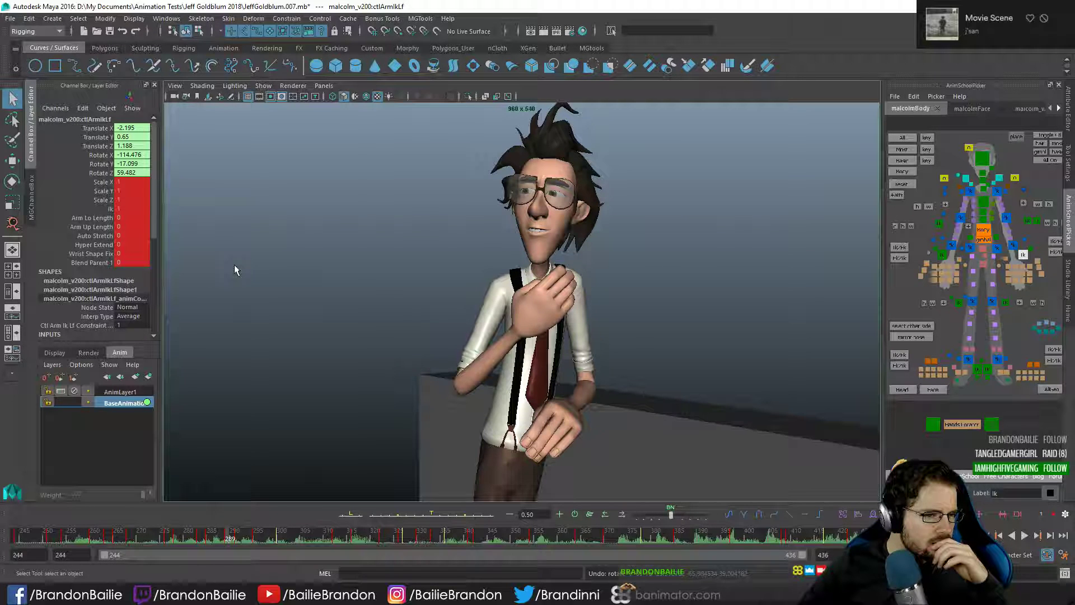
left_click(106, 208)
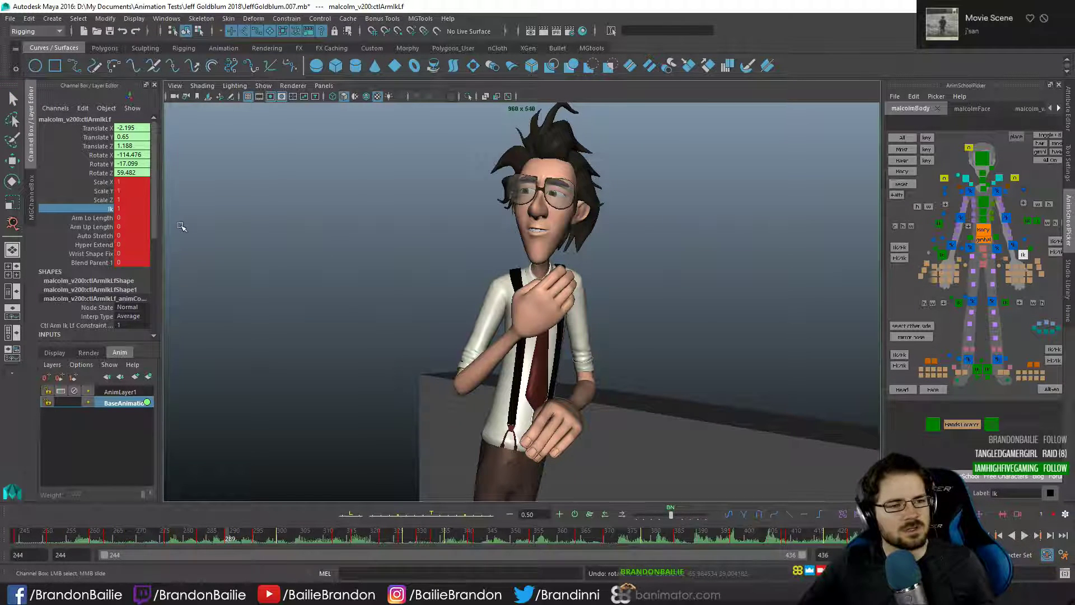
key("alt+1")
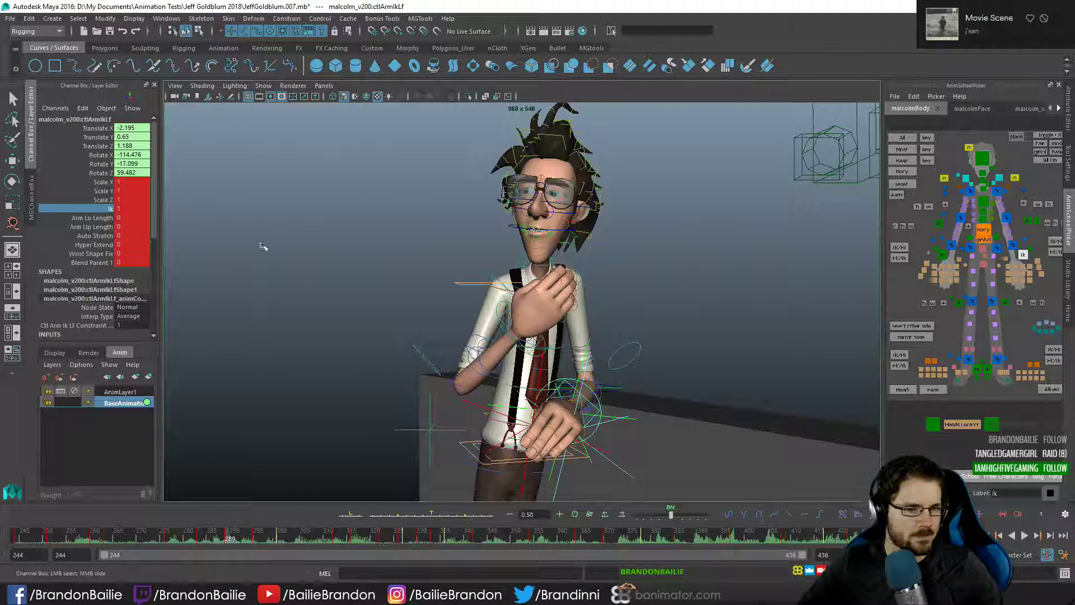
- Try switching the left arm control's Ik attribute to 0 at frame 289, and undo the change
middle_click_drag(535, 265, 458, 264)
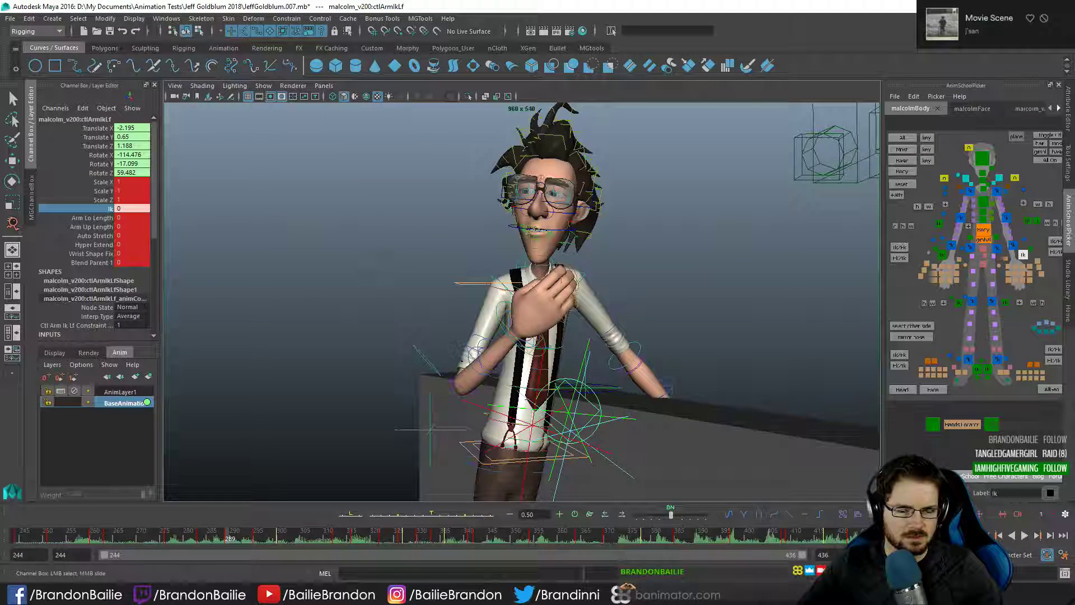
key("ctrl+z")
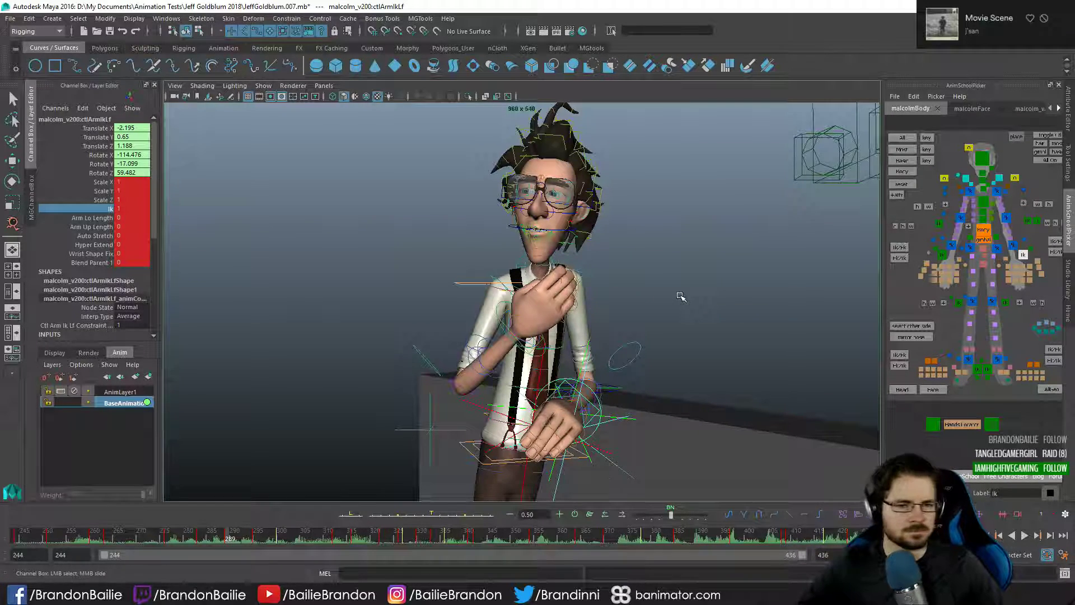
- Hide the rig's control curves and play the shot to review the arm and hand motion
key("alt+1")
key("q")
left_click_drag(187, 539, 849, 572)
key("alt+v")
key("alt+v")
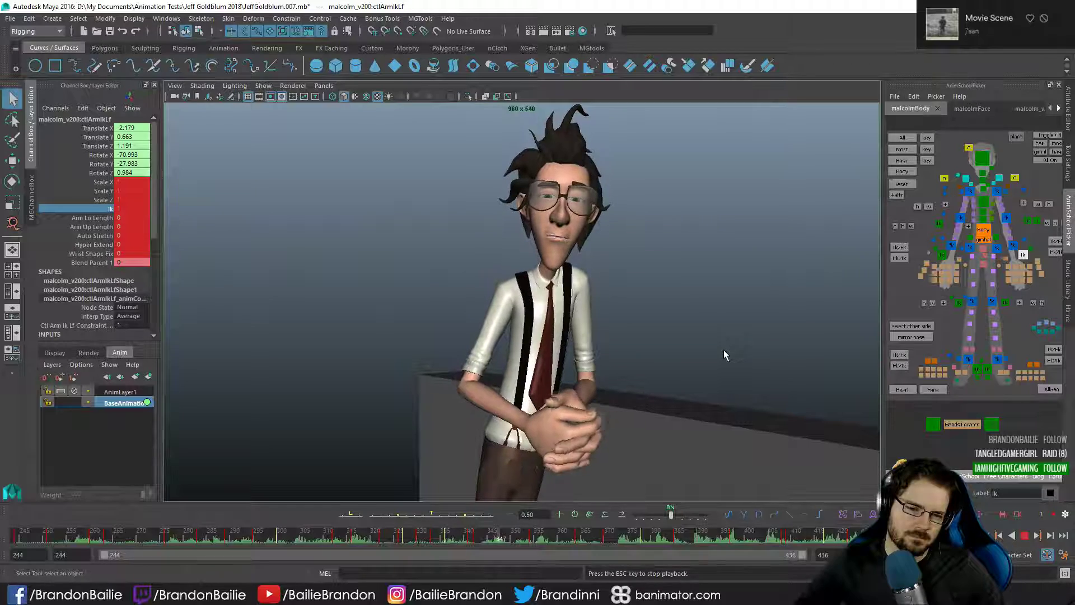
key("Escape")
- Scrub ahead to the hand clasp and step through the frames up to 330 to examine the fingers
left_click_drag(324, 543, 387, 504)
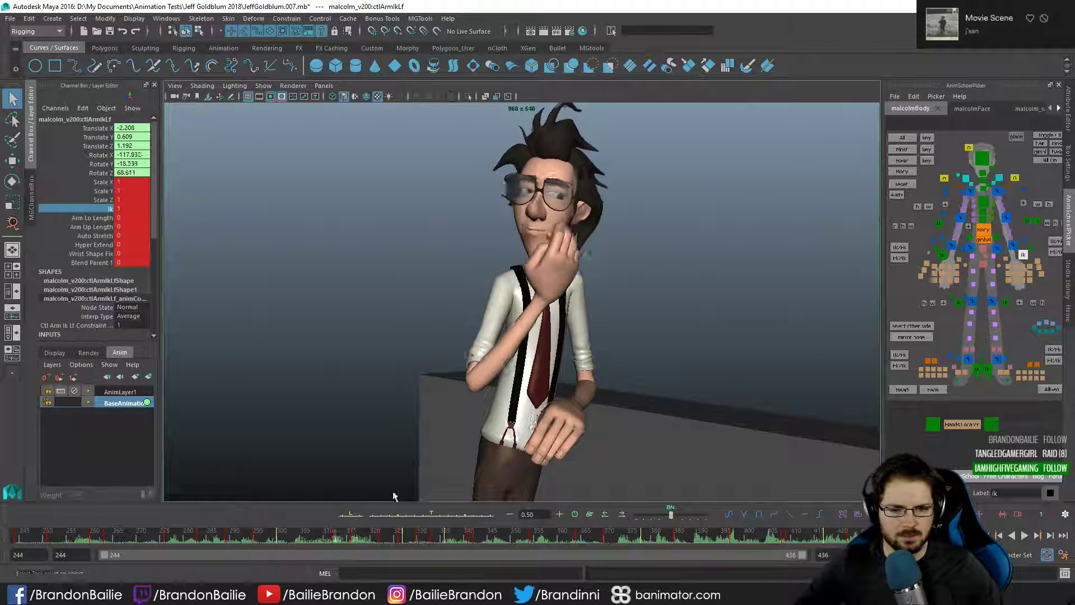
key("alt+period")
key("alt+period")
key("alt+period")
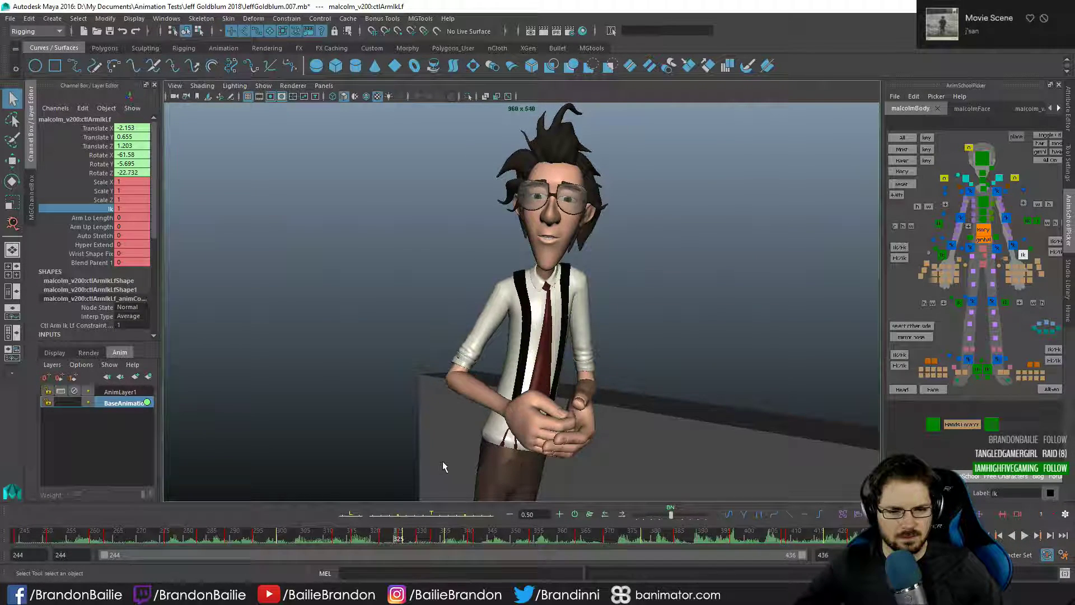
key("alt+period")
key("alt+period")
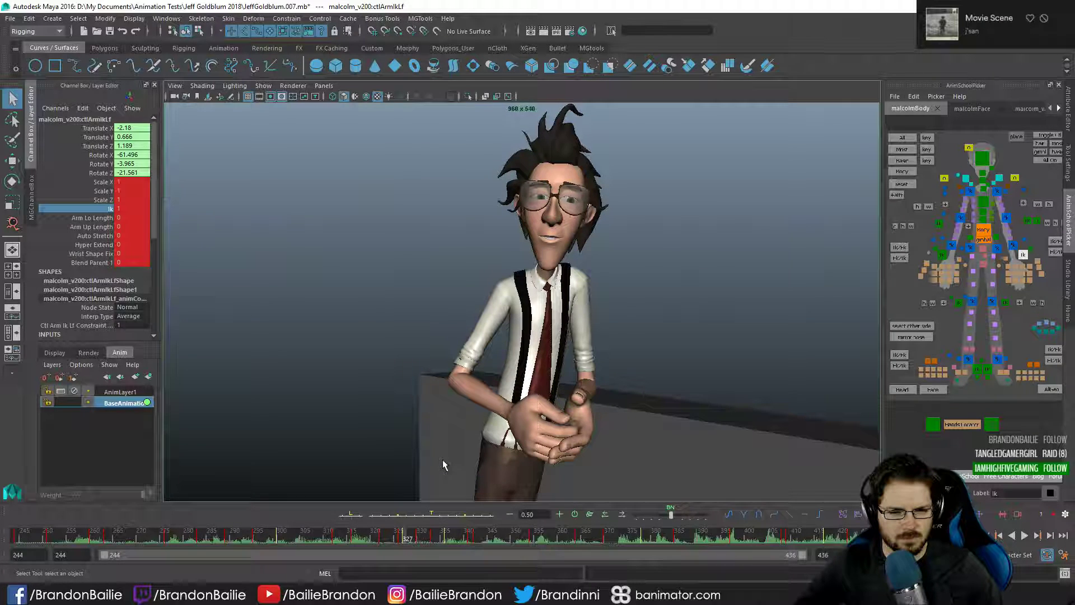
key("alt+period")
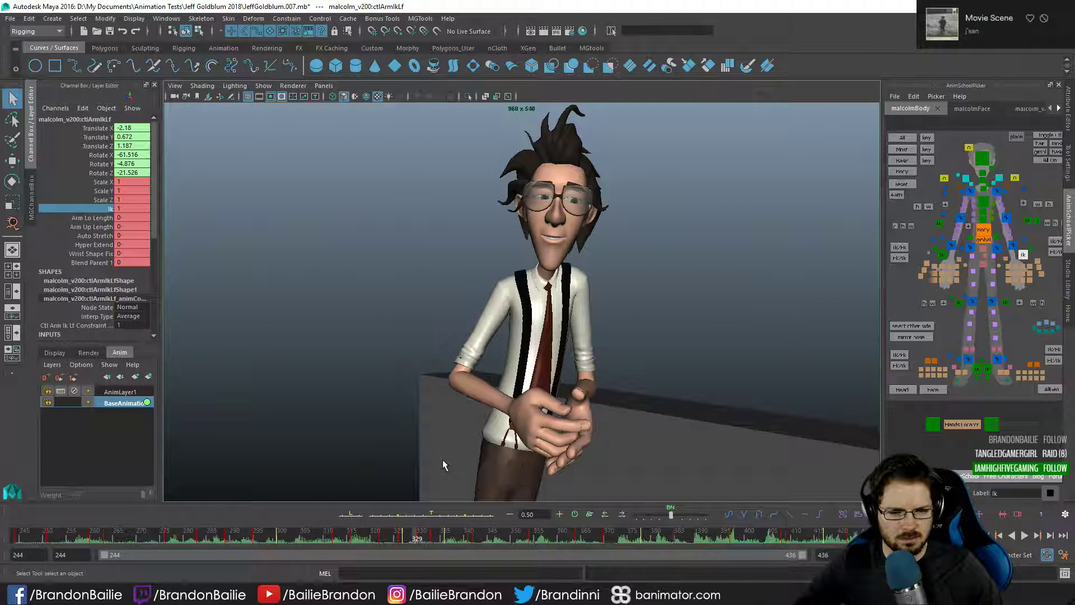
key("alt+period")
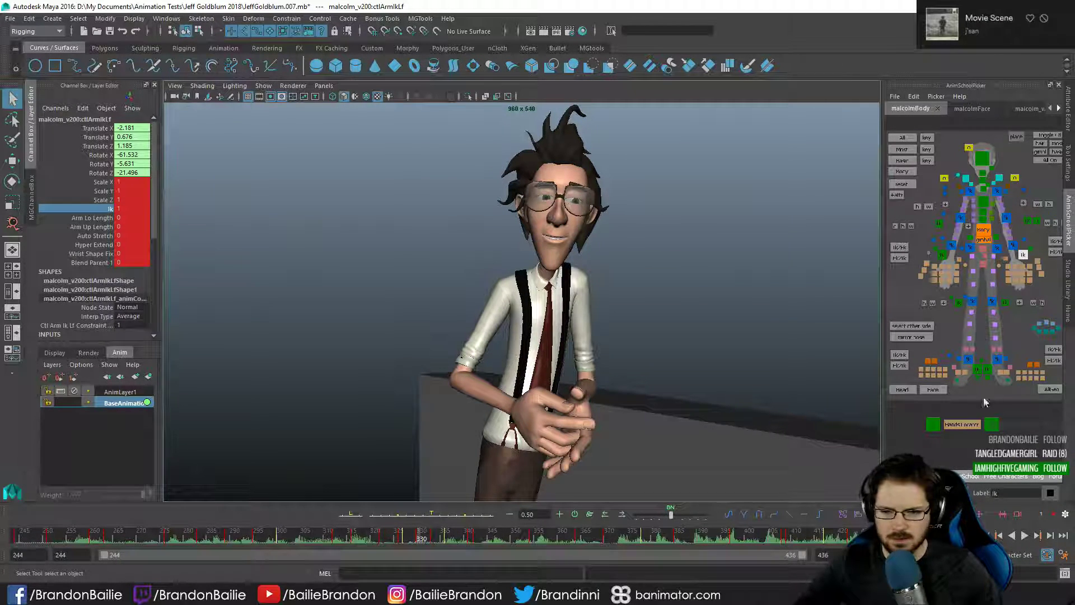
left_click(1018, 272)
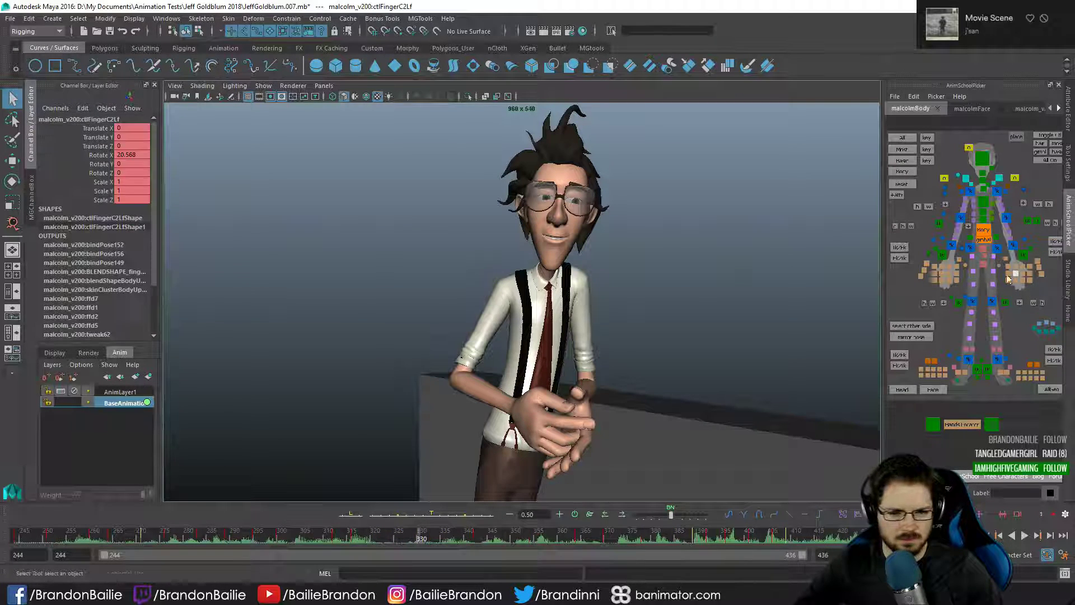
left_click(1016, 280)
key("e")
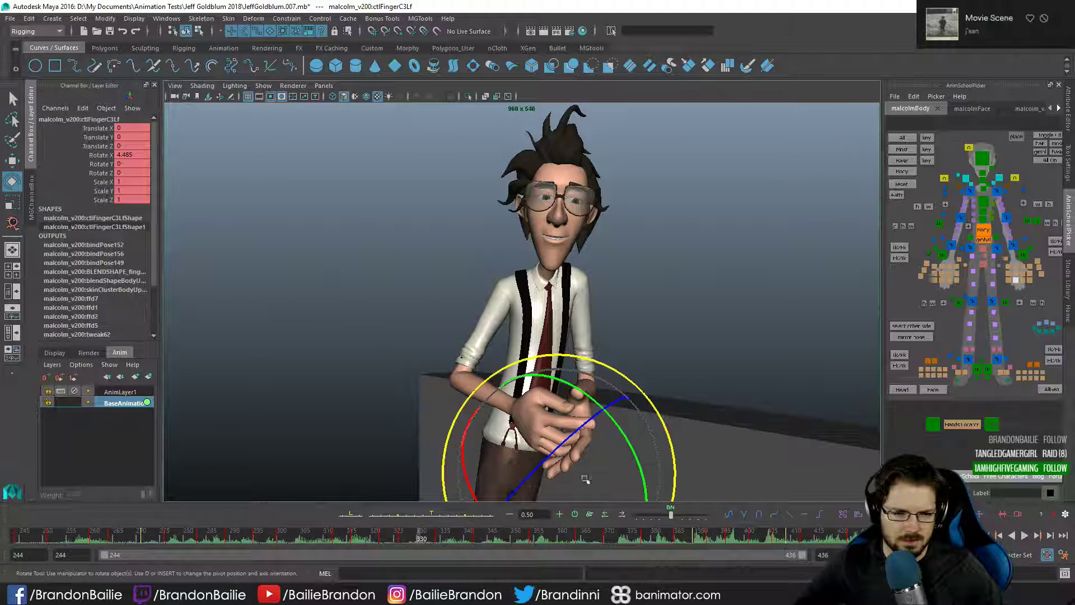
key("q")
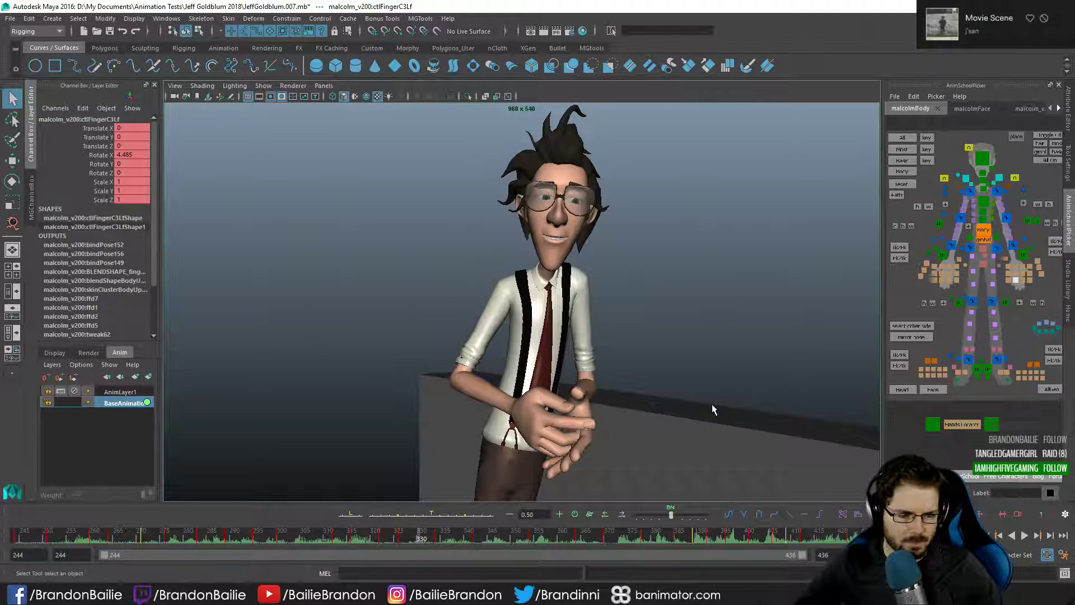
key("w")
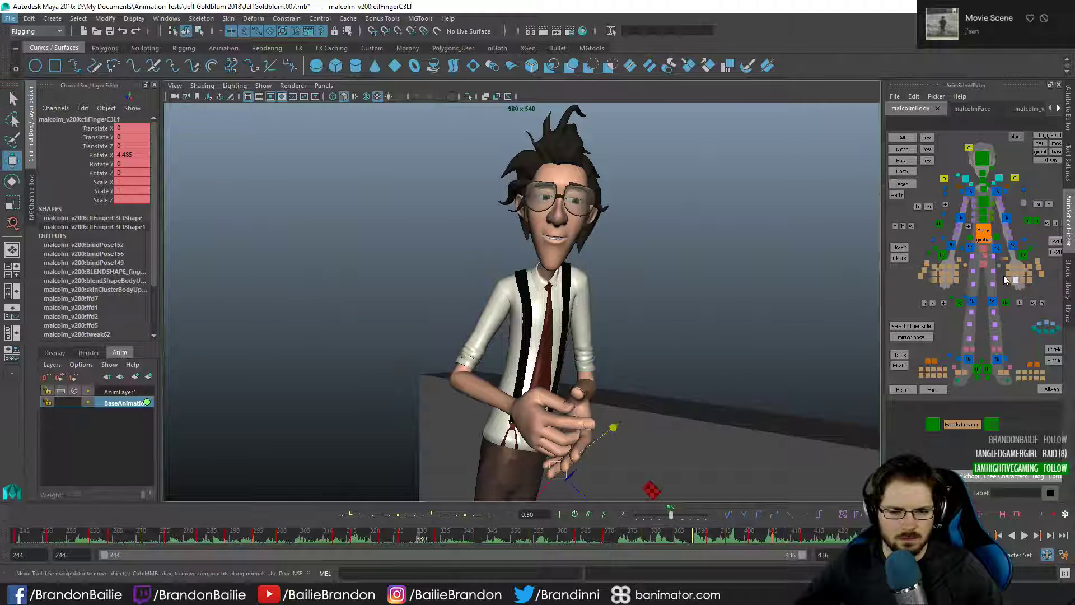
key("q")
- Curl the selected middle and tip joints of the right hand's fingers at frame 330, bringing FingerB3's Rotate X to about 53.8
left_click(947, 279)
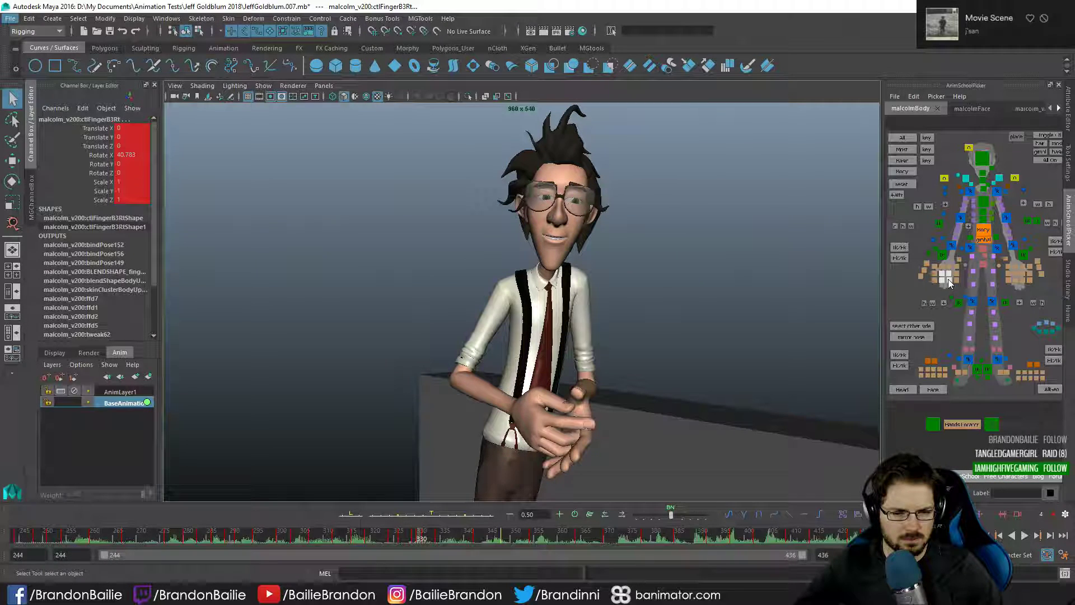
key("e")
left_click_drag(505, 479, 529, 491)
key("q")
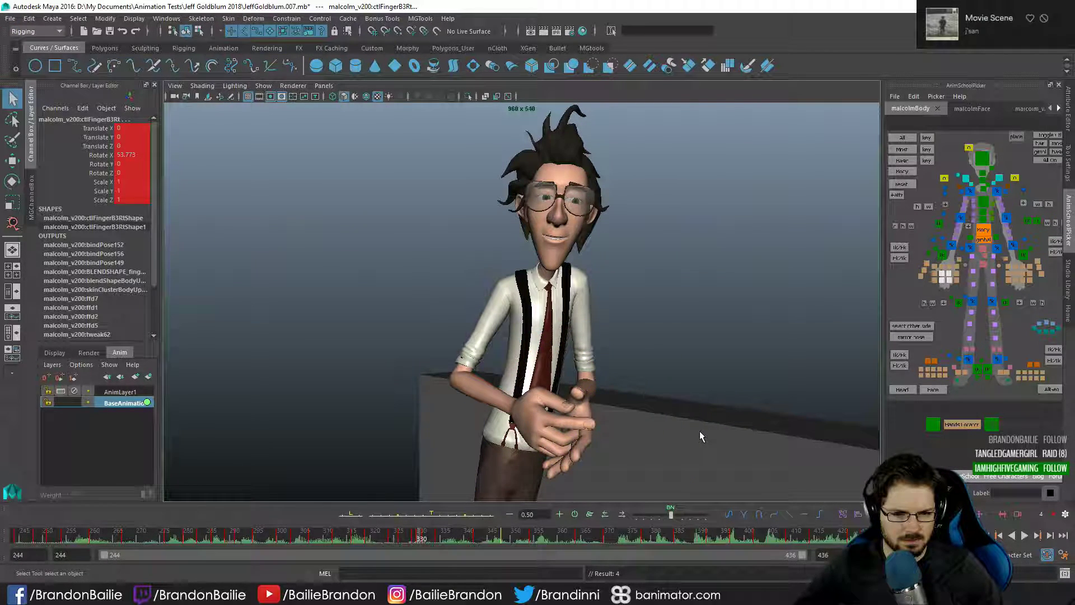
- Compare frames 330 and 331, and blend the selected right finger joints at frame 330 toward the neighbouring pose
key("alt+period")
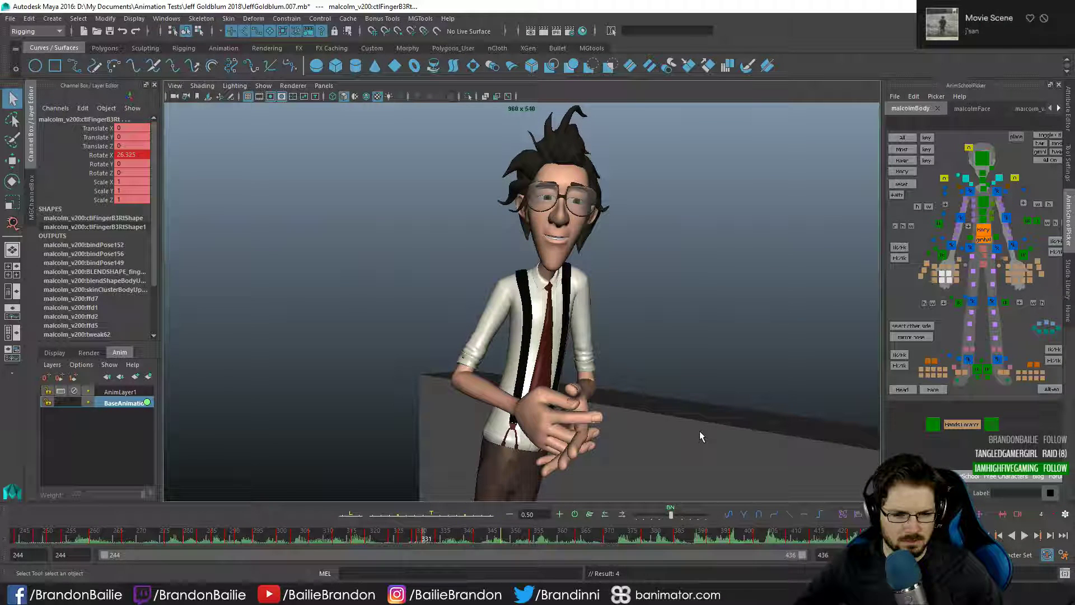
key("alt+comma")
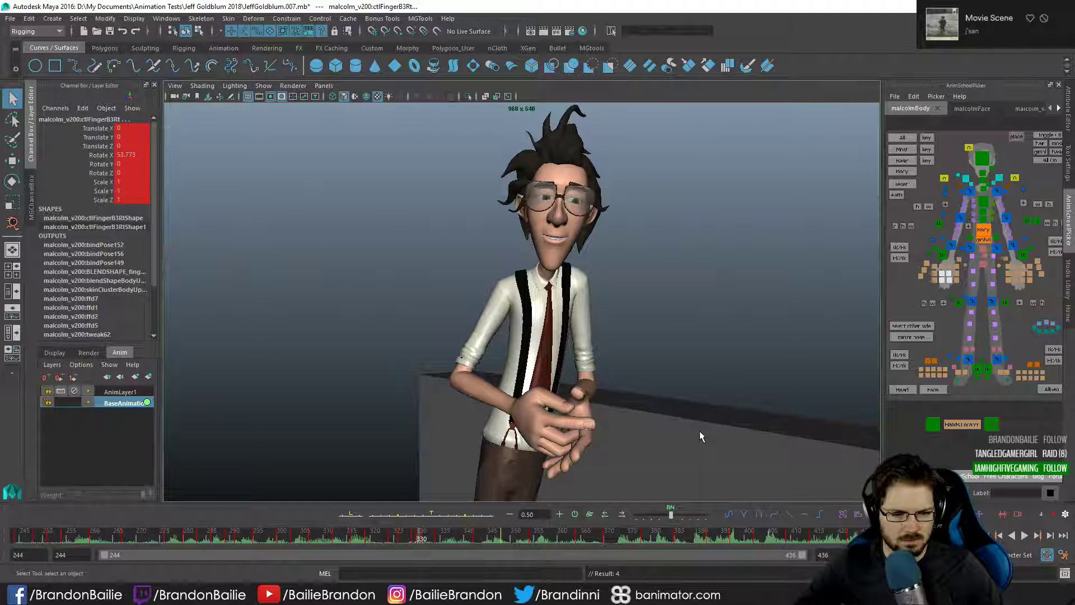
key("alt+period")
key("alt+comma")
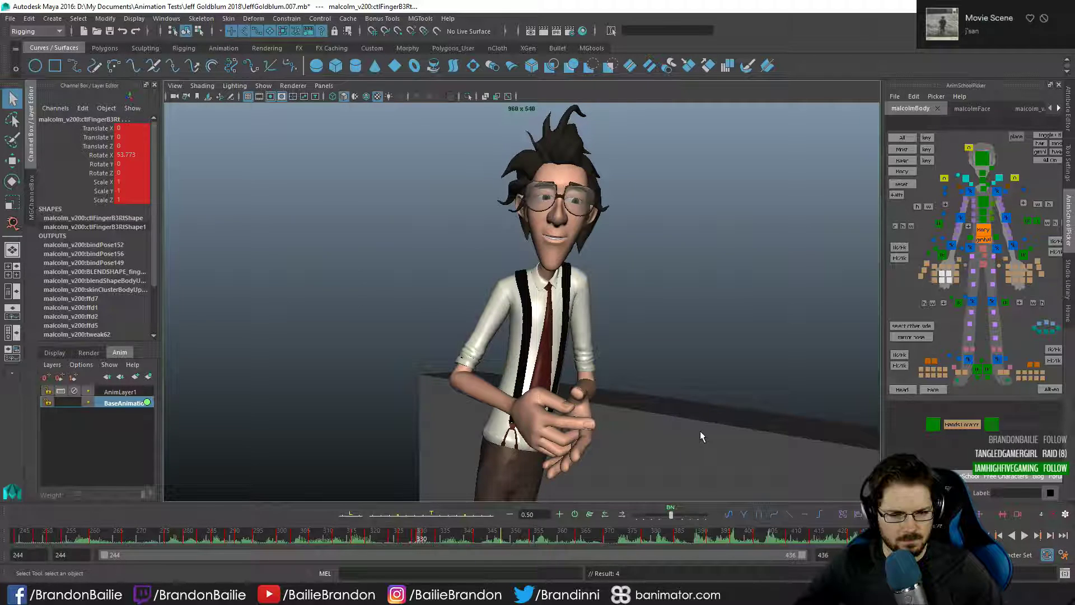
left_click_drag(671, 515, 712, 523)
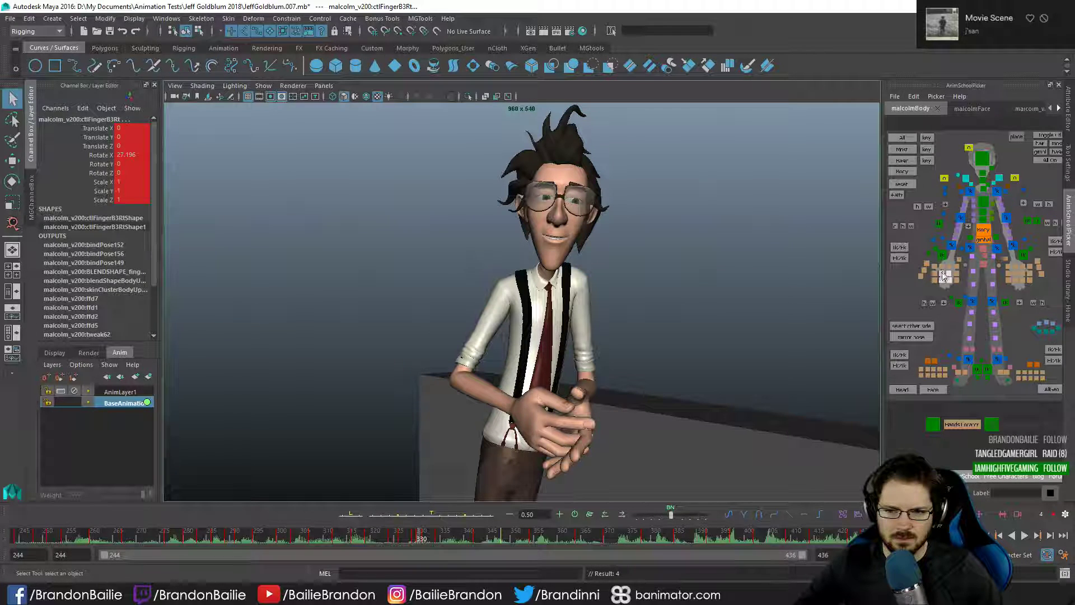
- Rotate the right hand's FingerB2 control at frame 330 to a Rotate X of about 34.4
left_click(942, 274)
key("e")
left_click_drag(630, 400, 641, 410)
key("q")
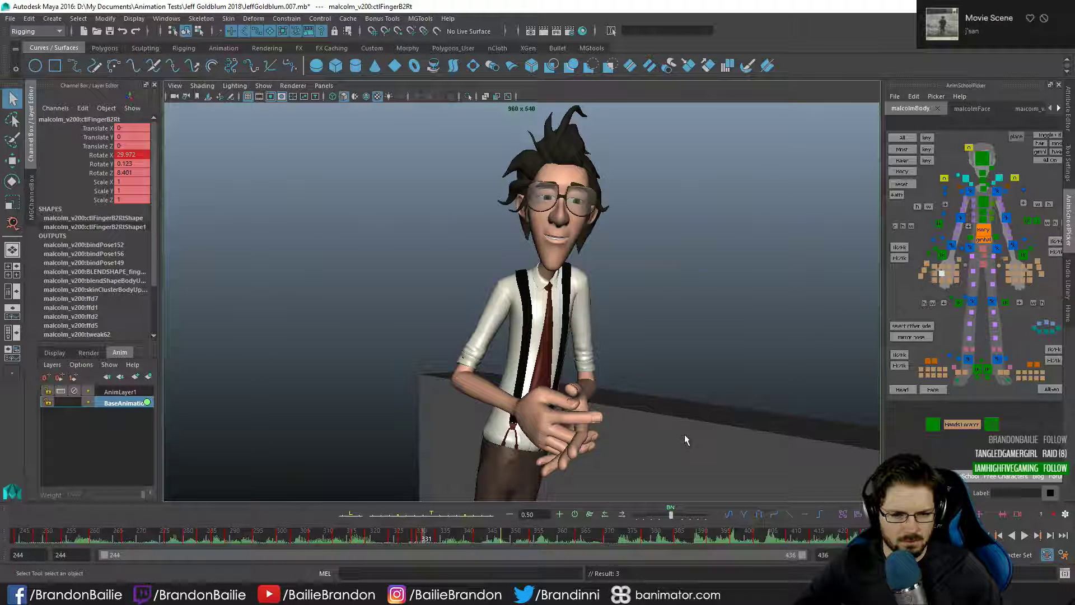
key("e")
- Straighten the right FingerB3 control at frame 330 to a Rotate X of about 14.9, and compare the pose with neighbouring frames
left_click(943, 280)
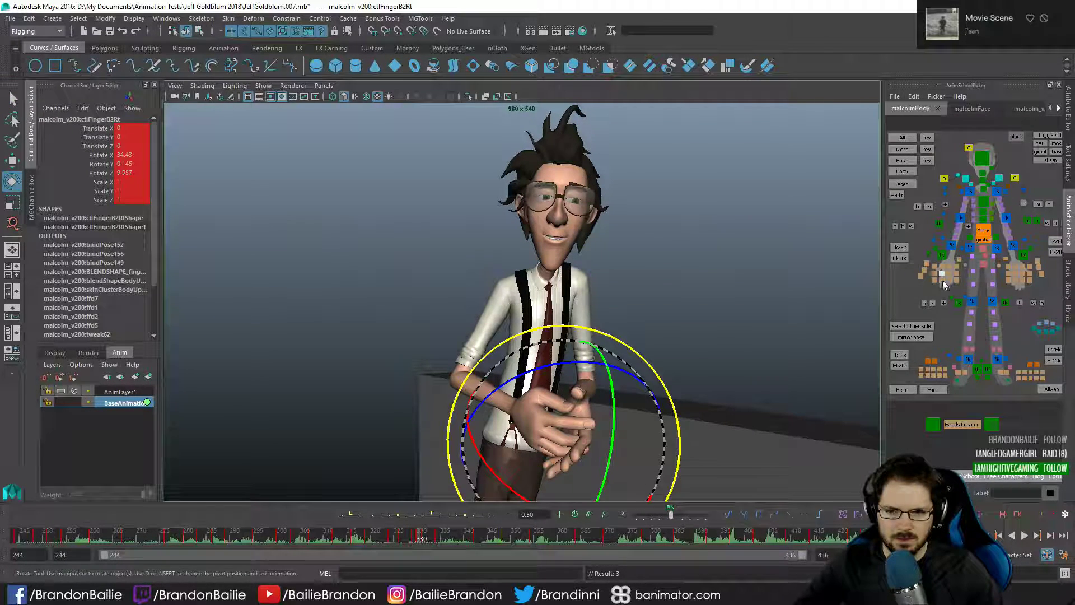
left_click_drag(537, 491, 512, 479)
key("q")
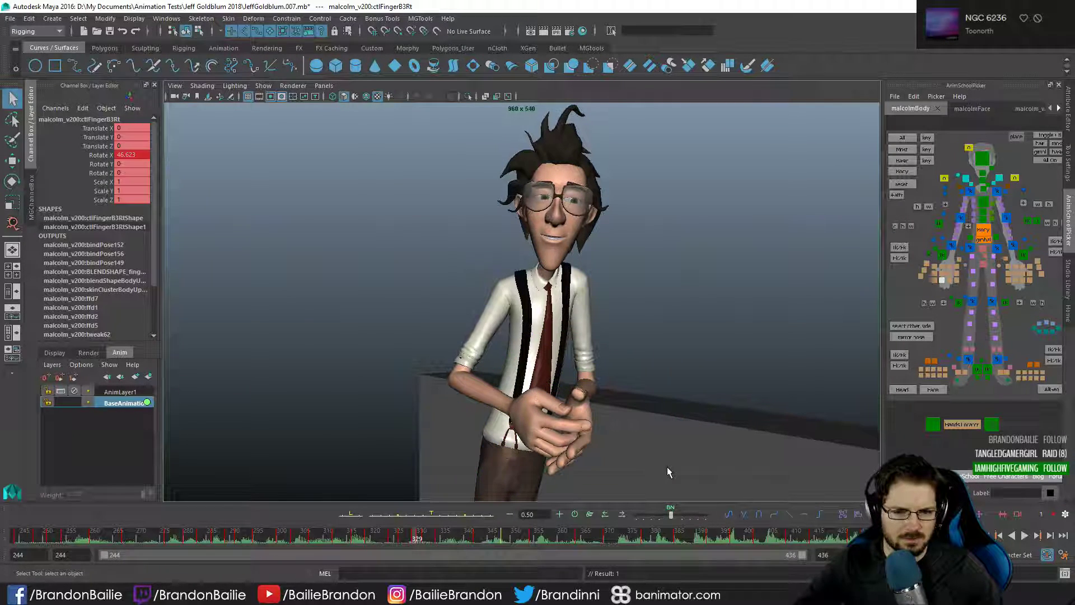
key("alt+period")
key("alt+period")
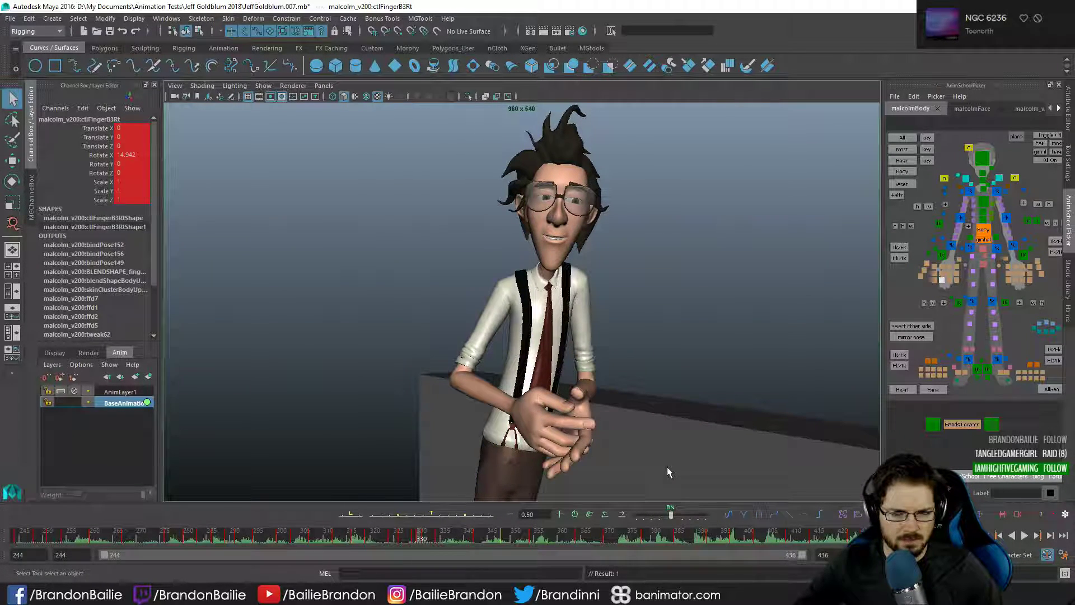
key("alt+period")
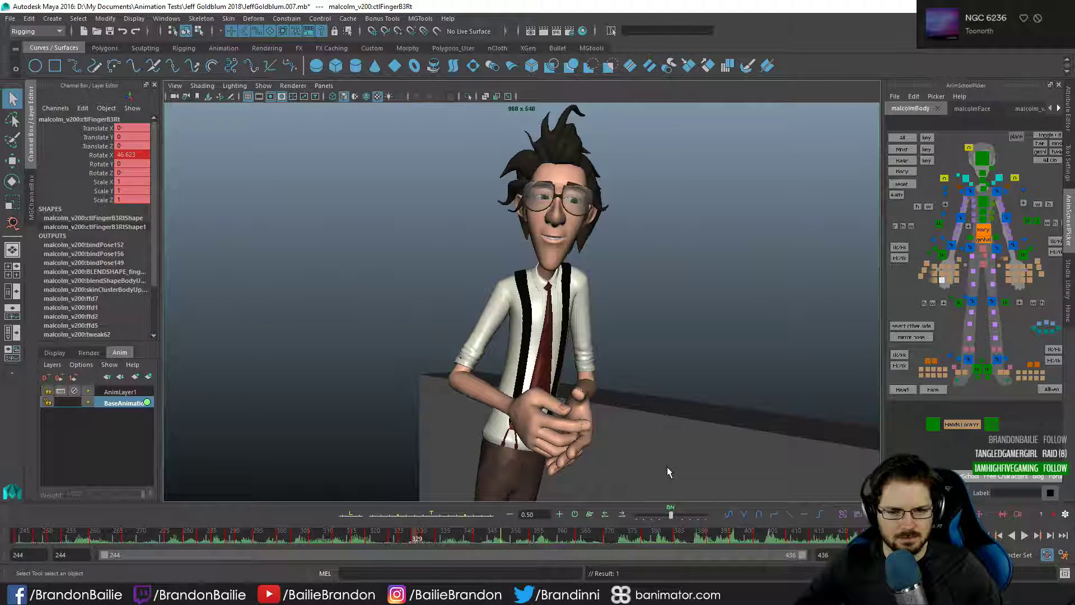
key("alt+comma")
key("alt+comma")
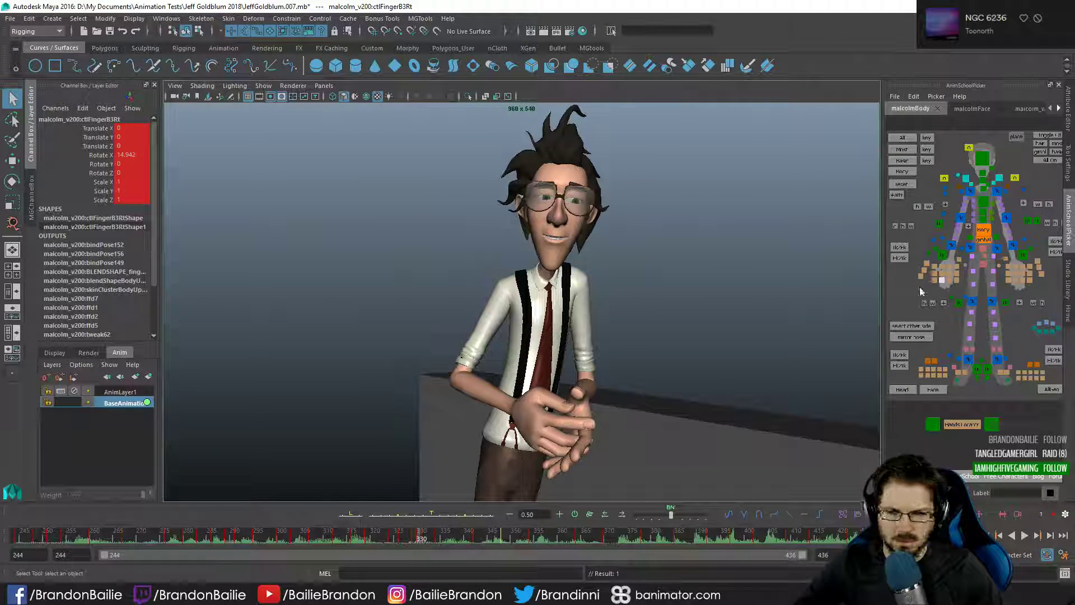
- Try rotating the right hand's FingerA1 control at frame 330, undo it, and inspect the clasped fingers up close in the perspective view
left_click(934, 266)
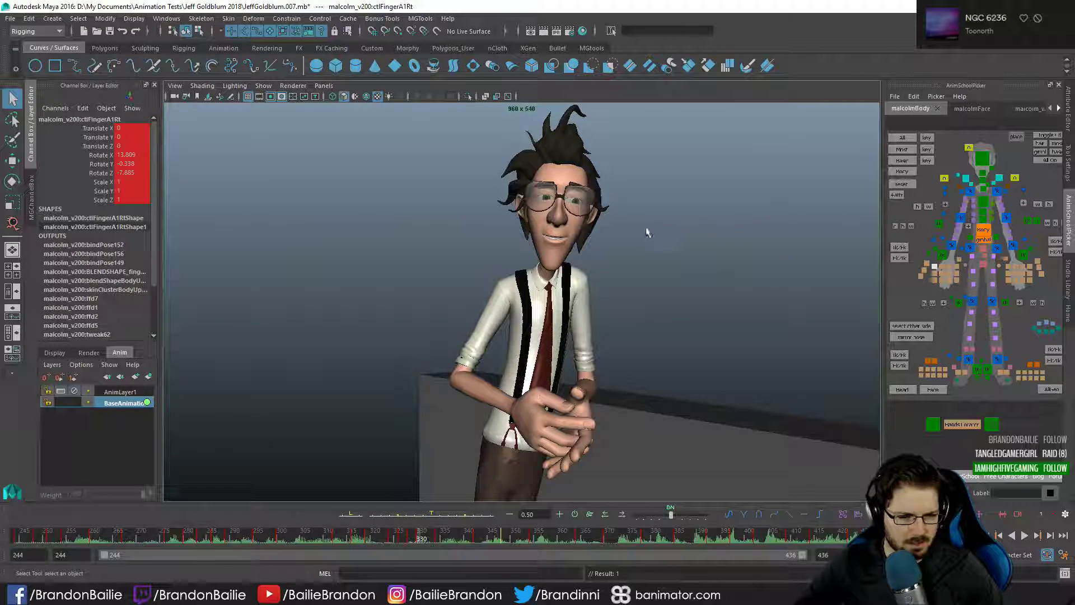
key("e")
left_click_drag(612, 357, 599, 361)
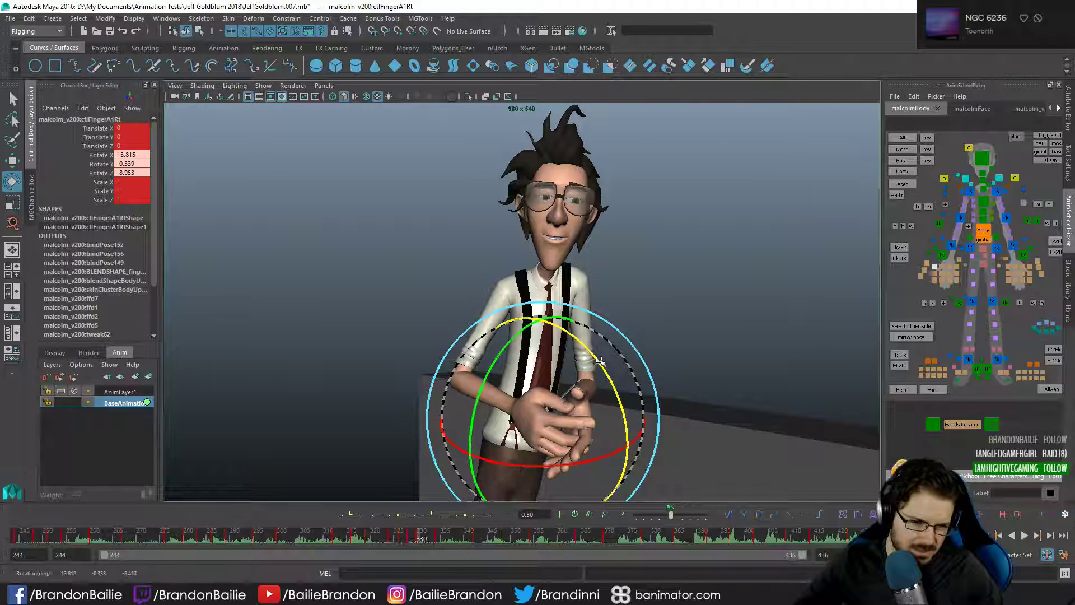
key("ctrl+z")
key("space")
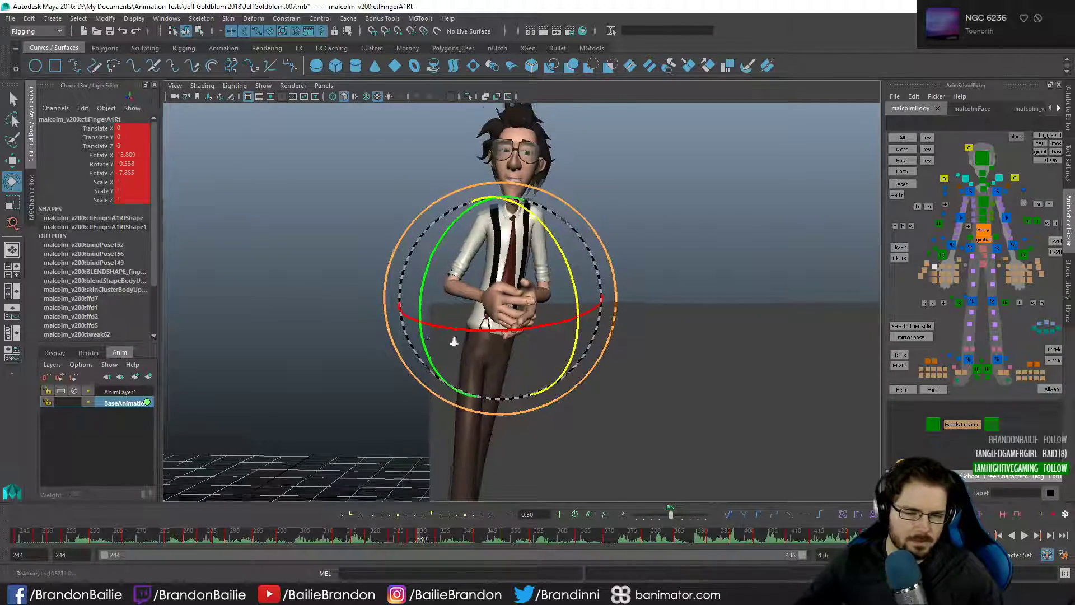
right_click_drag(452, 341, 616, 341, "alt")
key("q")
scroll(560, 305, "down", 10)
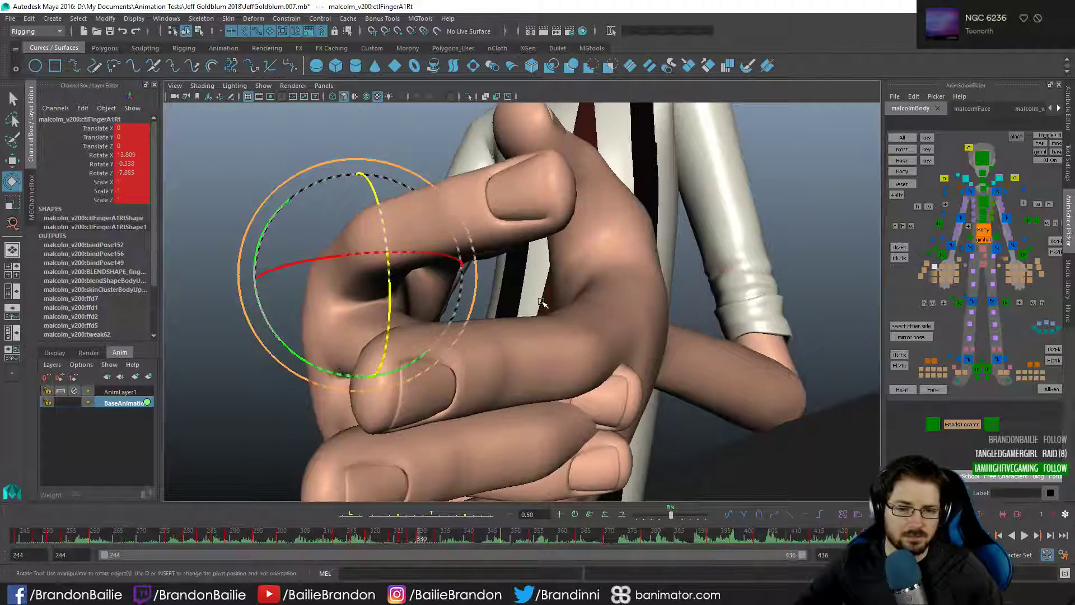
- Step back and forth through frames 329 to about 347 in the camera view to examine the finger motion of the clasped hands
key("alt+comma")
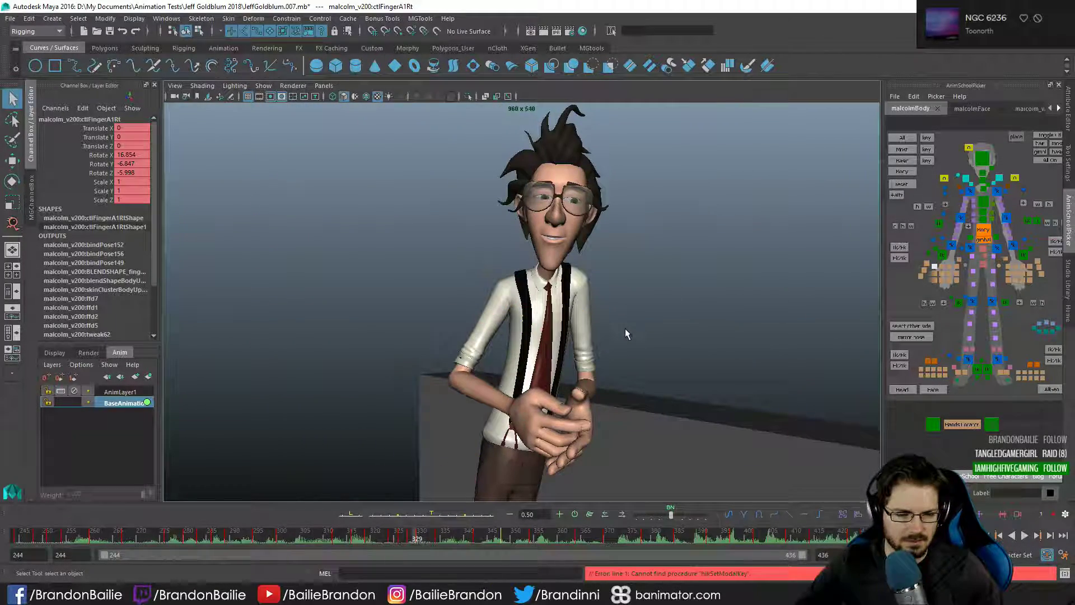
key("alt+period")
key("alt+period")
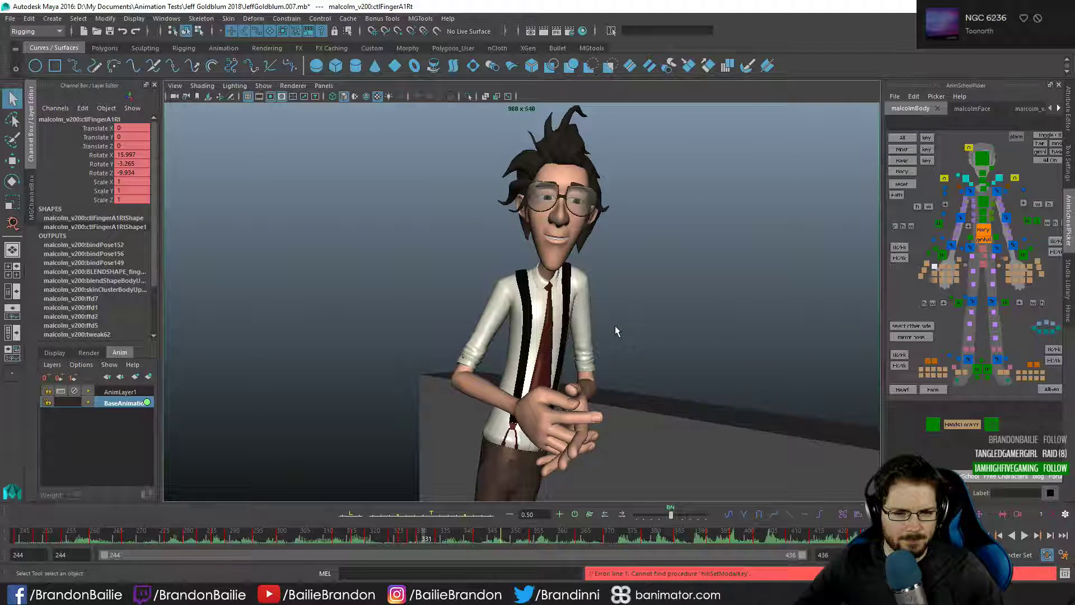
key("alt+period")
key("alt+period")
key("alt+period")
key("alt+period")
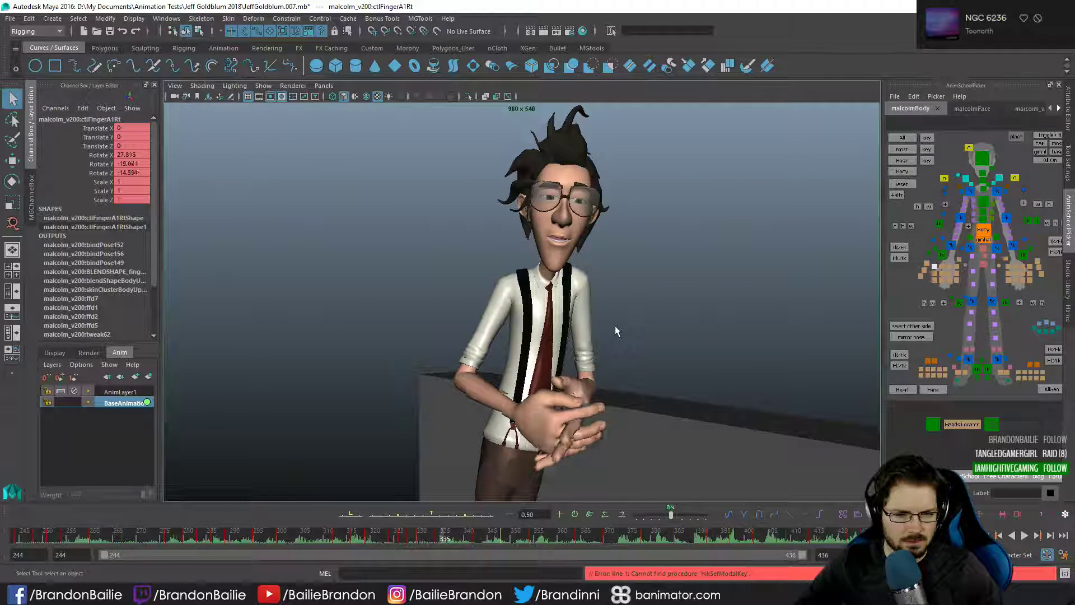
key("alt+period")
key("alt+period")
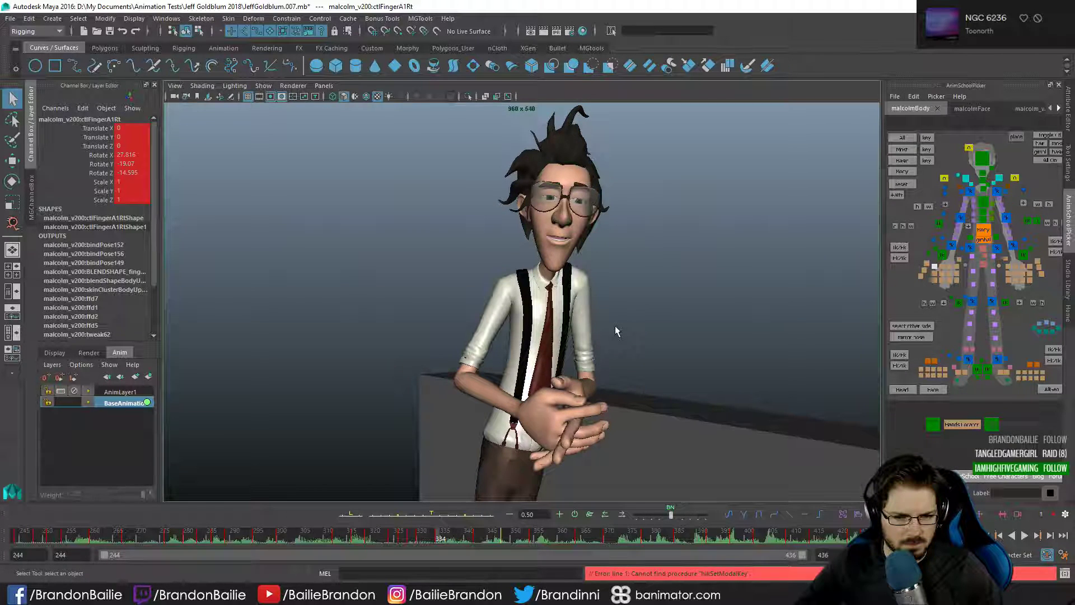
key("alt+comma")
key("alt+comma")
key("alt+period")
key("alt+period")
key("alt+period")
key("alt+period")
key("alt+period")
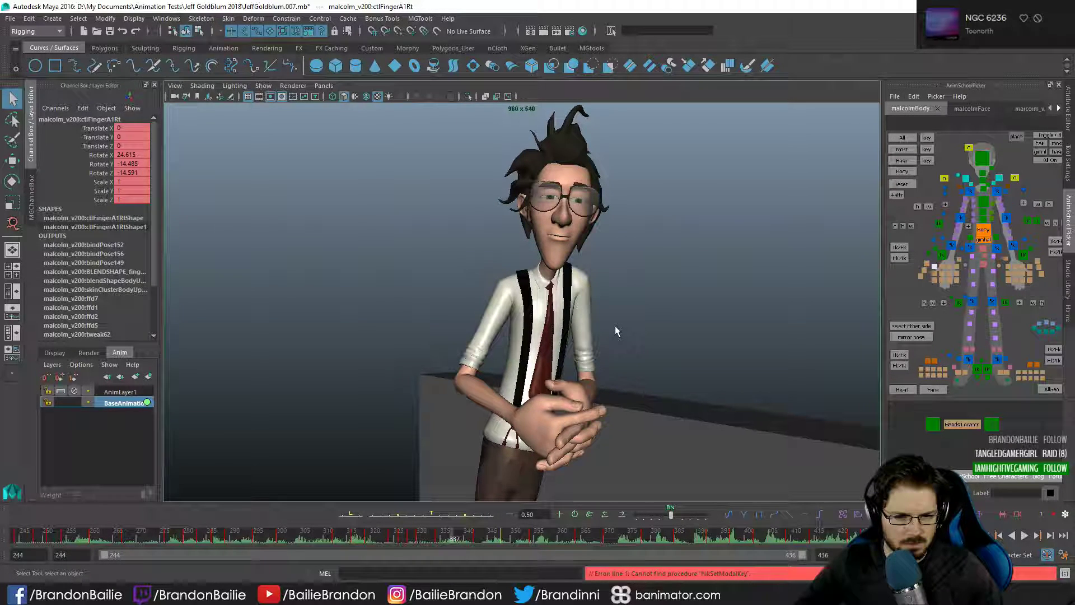
key("alt+period")
key("alt+period")
key("alt+period")
key("alt+period")
key("alt+period")
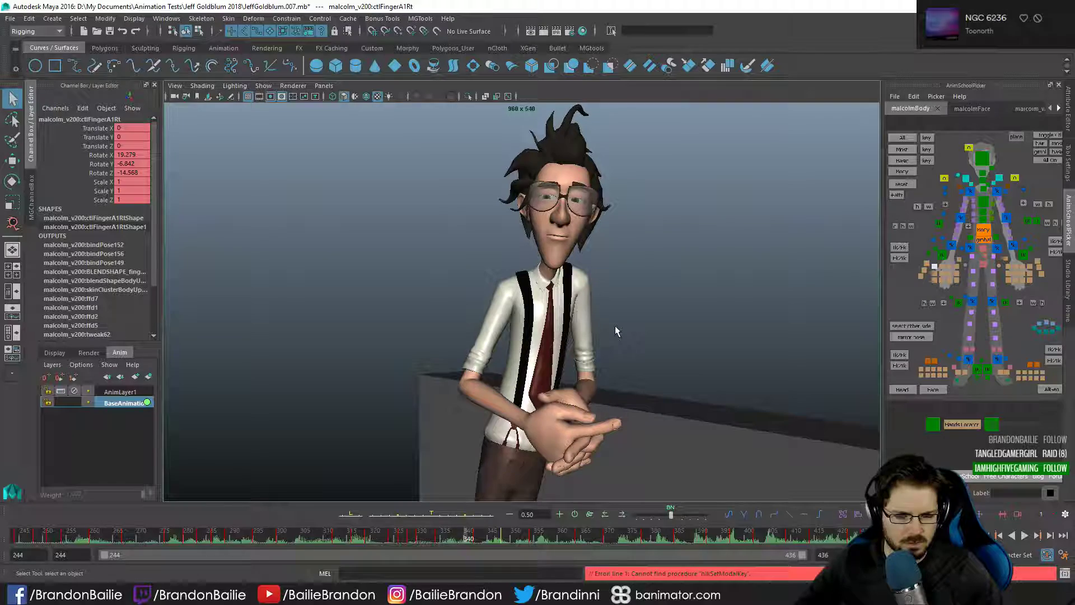
key("alt+period")
key("alt+period")
key("alt+period")
key("alt+period")
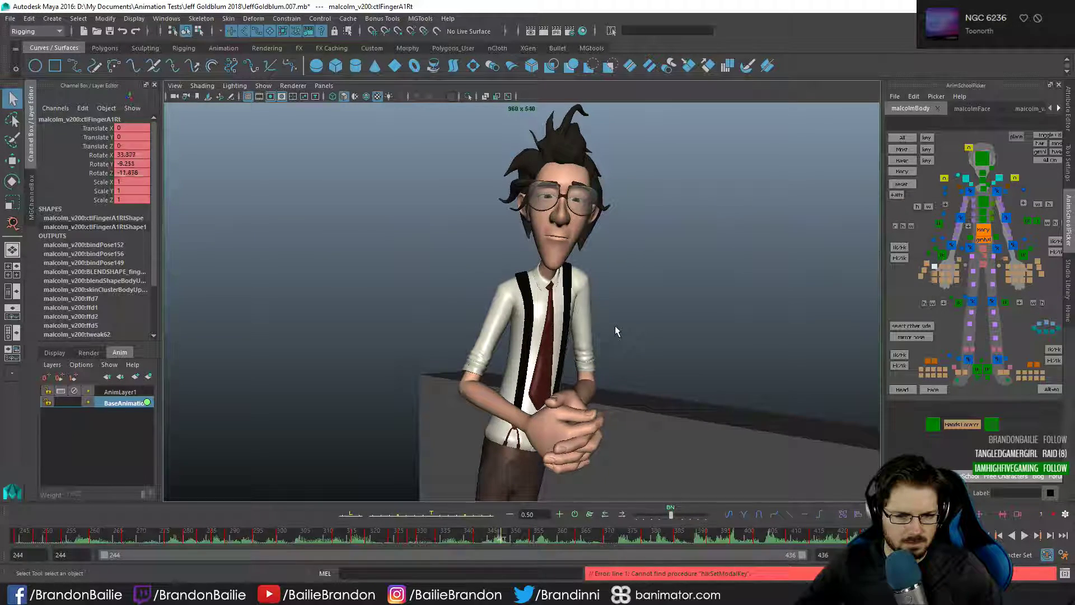
- Inspect the clasped fingers up close in perspective at frame 349 and return to the camera view
key("space")
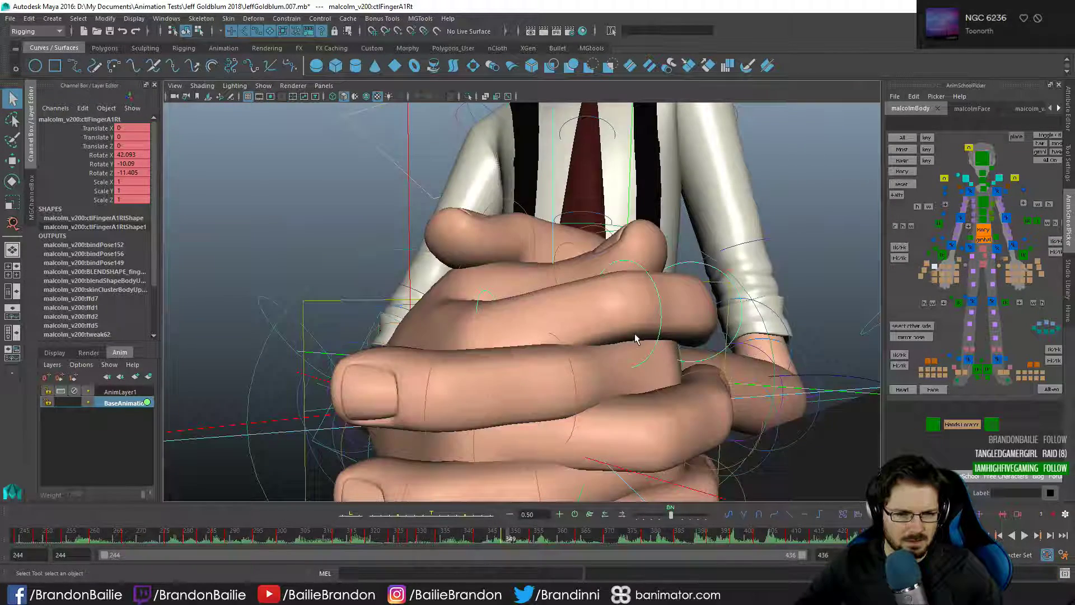
left_click_drag(585, 347, 626, 361, "alt")
key("space")
key("alt+1")
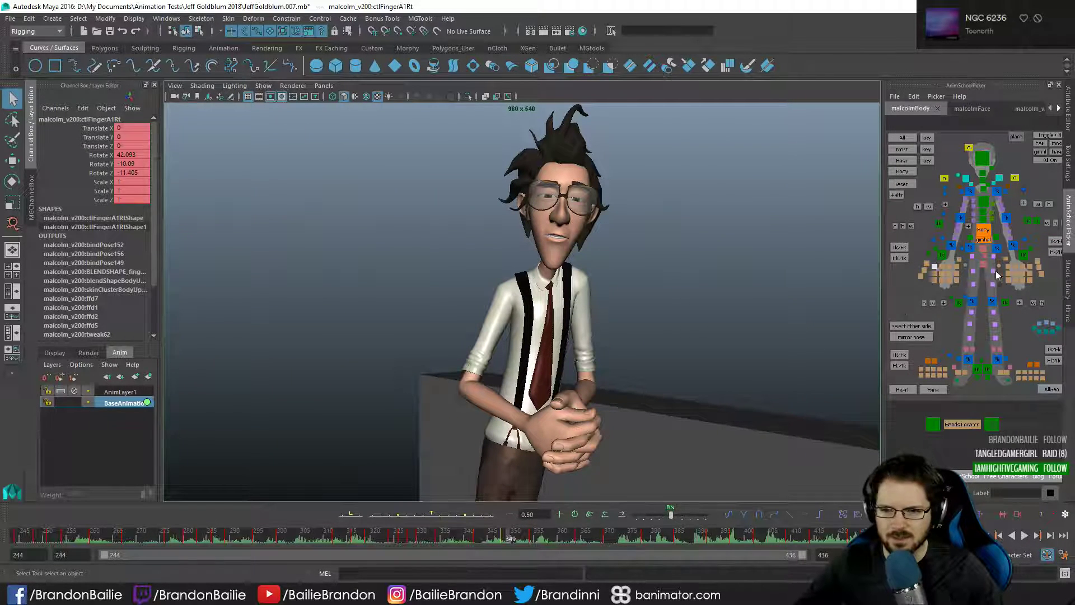
- Try rotating the left hand's FingerB2 and FingerA1 controls at frame 349, undoing each rotation
left_click(1020, 272)
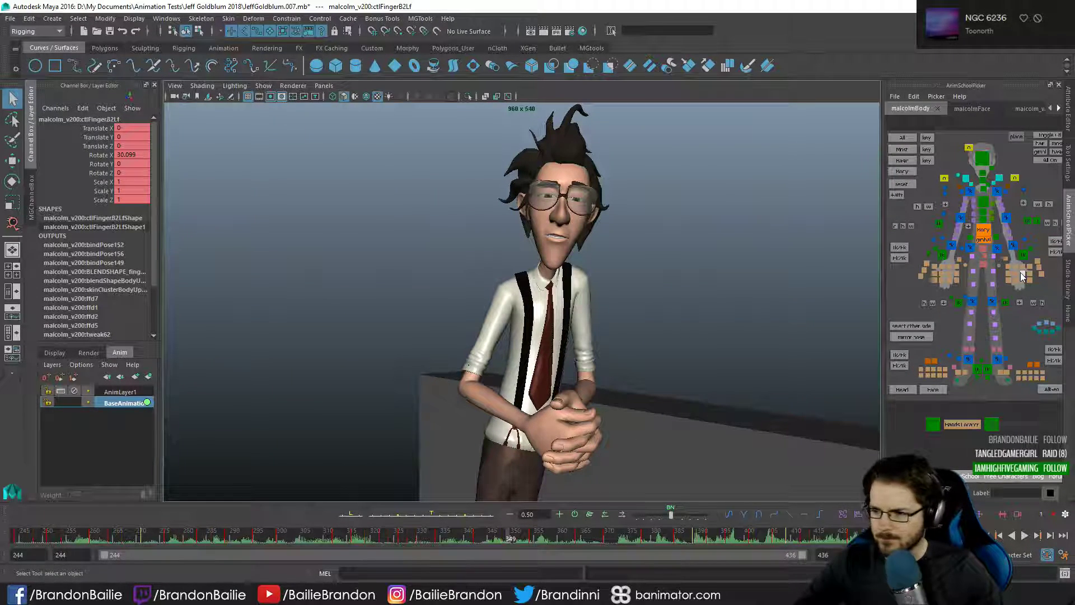
key("e")
left_click_drag(621, 415, 616, 420)
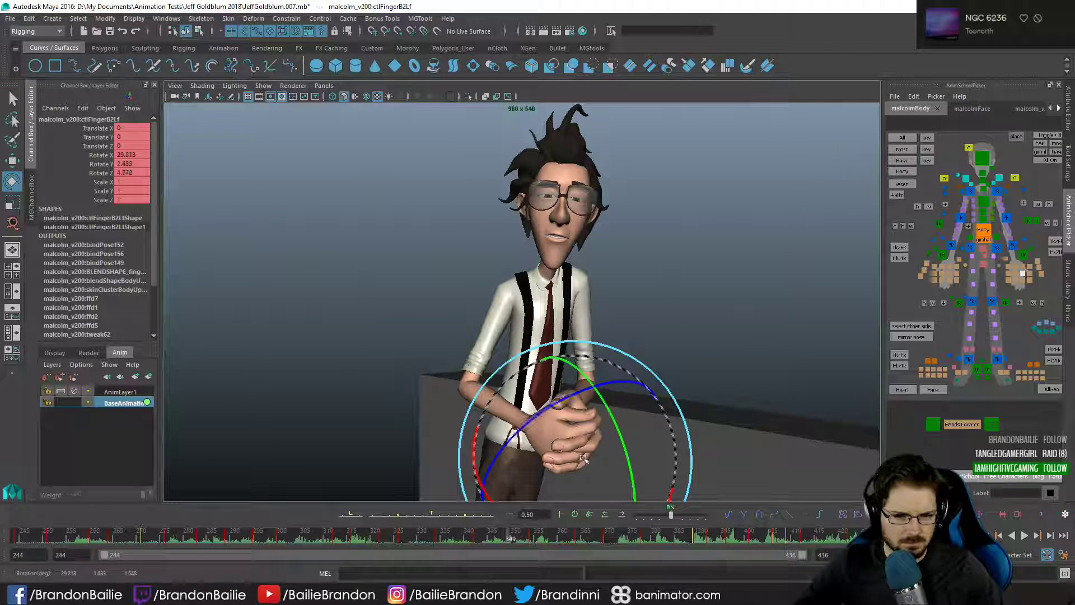
key("ctrl+z")
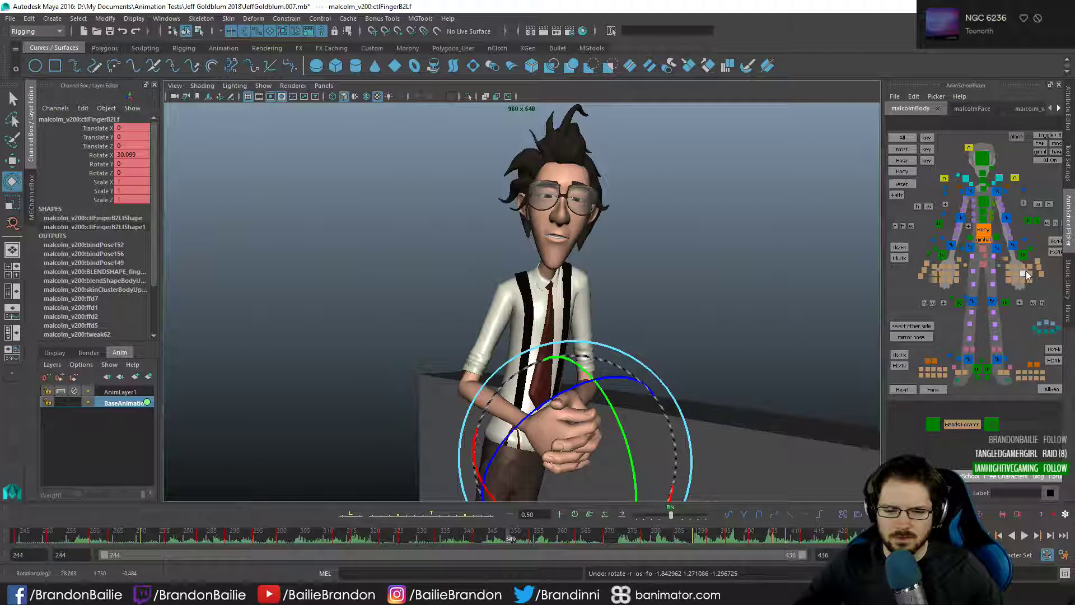
left_click(1029, 269)
left_click_drag(615, 428, 622, 433)
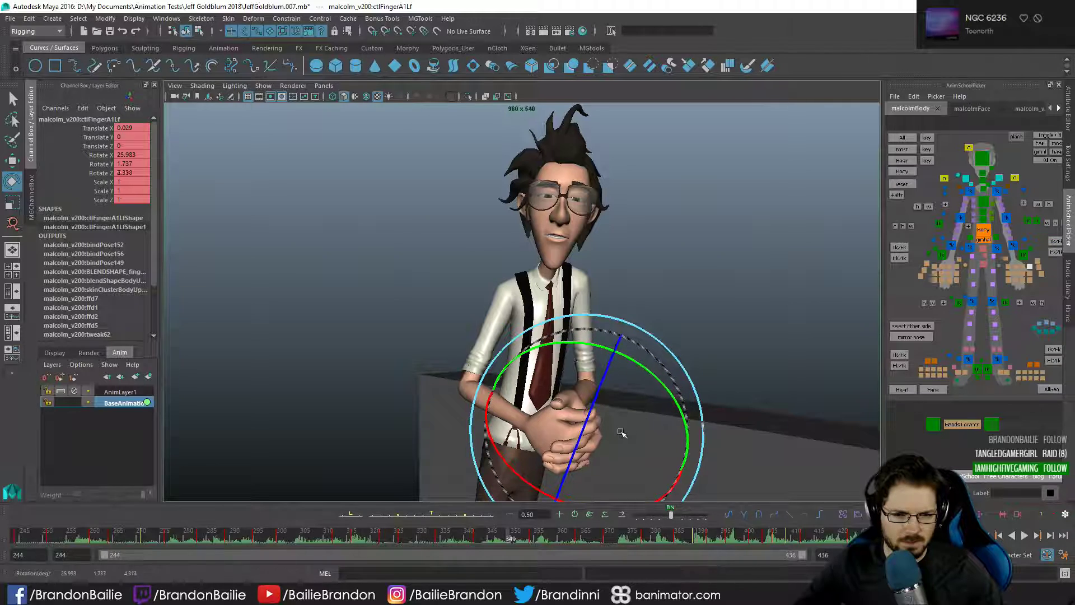
key("ctrl+z")
key("q")
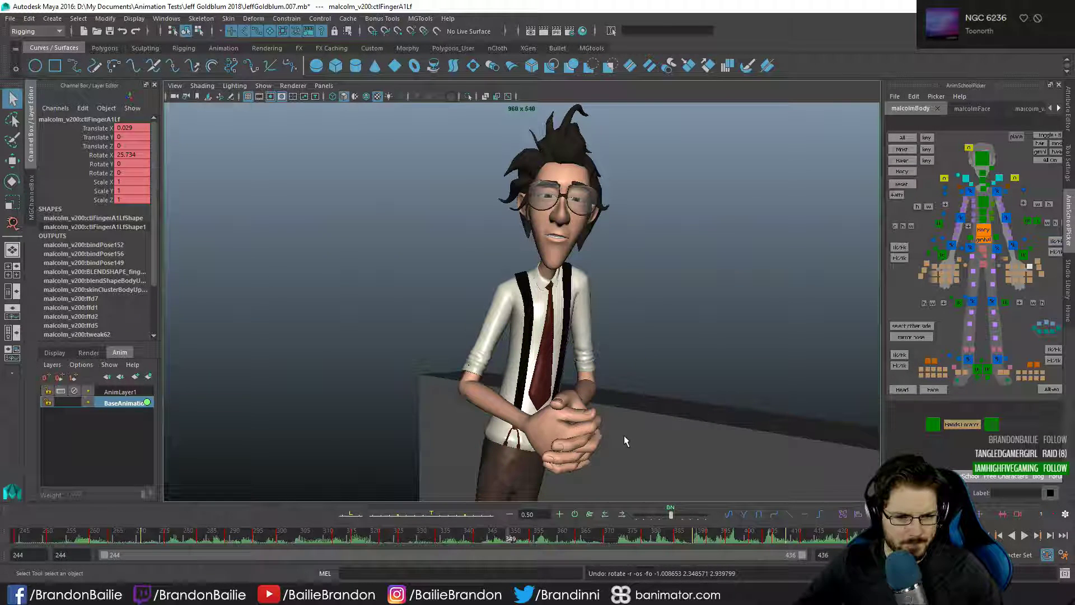
- Move the left FingerA1 control at frame 349 to about Translate Y -0.016 and Translate Z 0.034
key("comma")
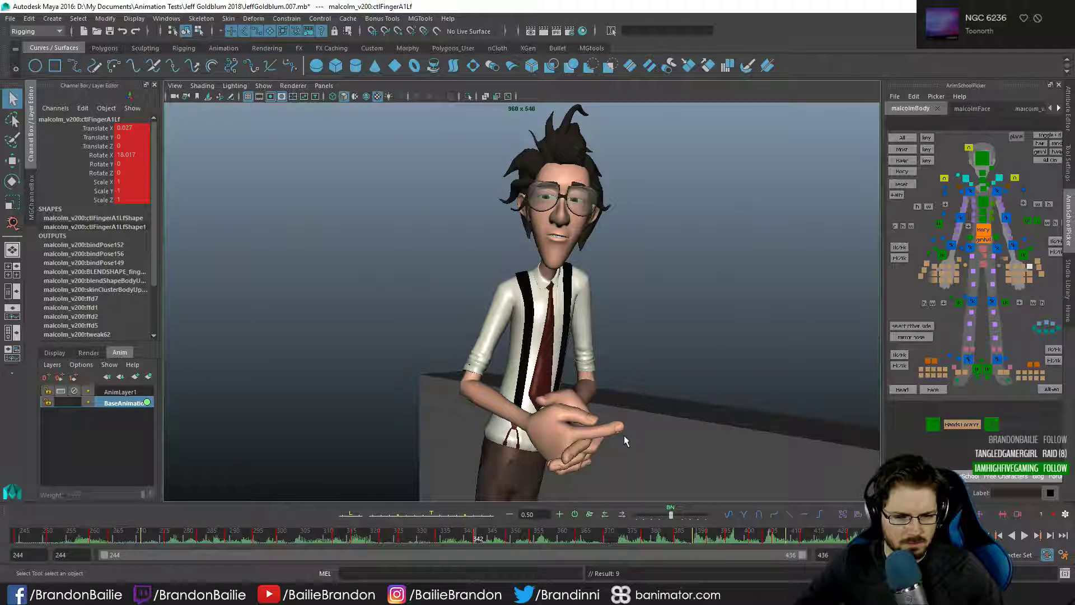
key("period")
key("w")
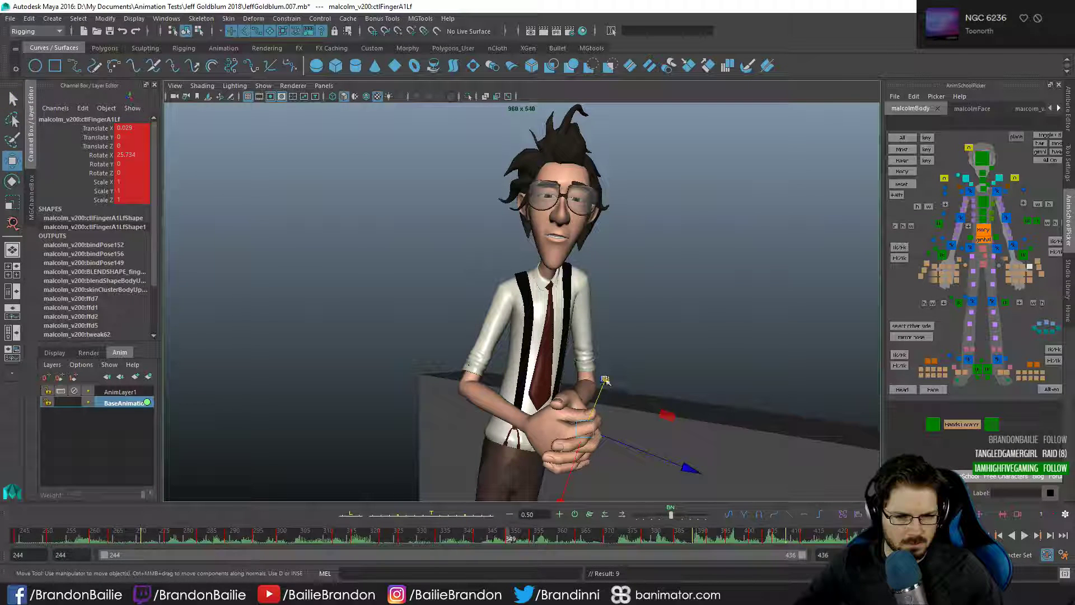
left_click_drag(574, 470, 582, 499)
key("ctrl+z")
key("e")
key("ctrl+z")
key("w")
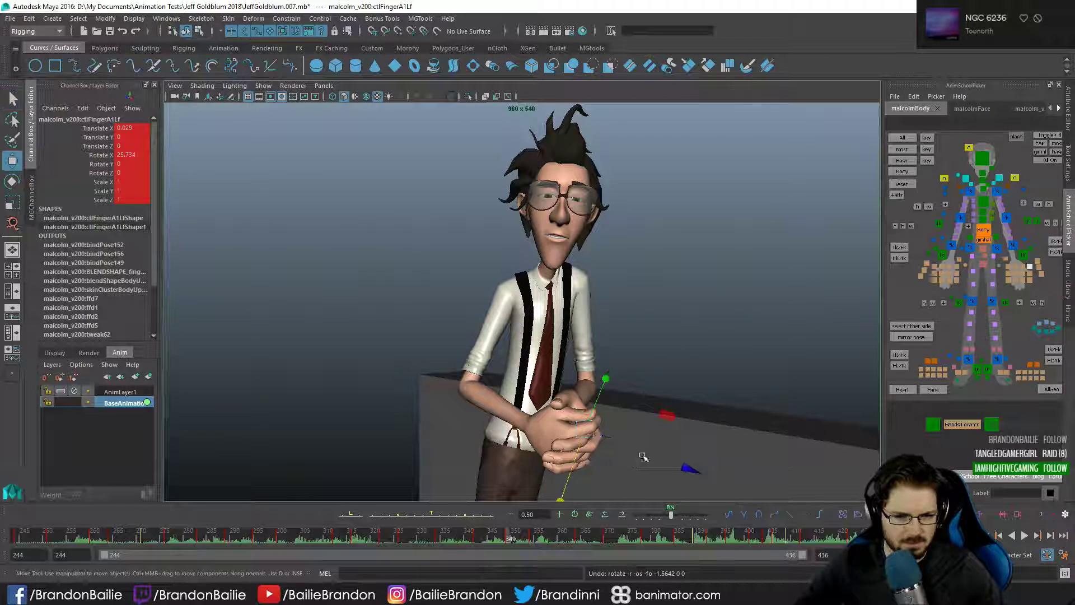
left_click_drag(683, 469, 690, 465)
key("q")
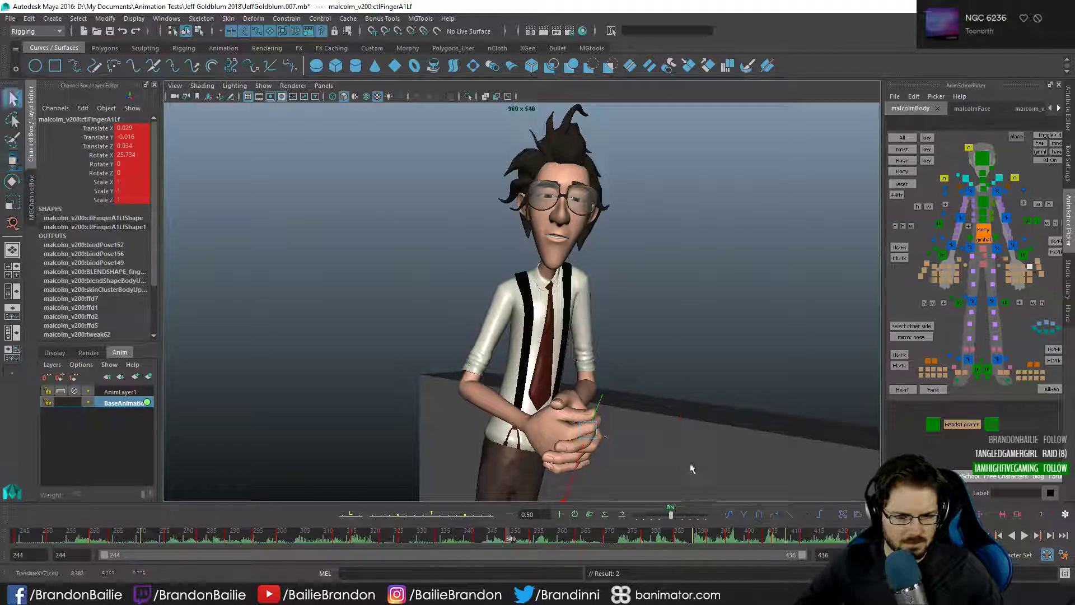
- Step through frames 342 to about 352 to examine how the left index finger closes into the clasp
key("comma")
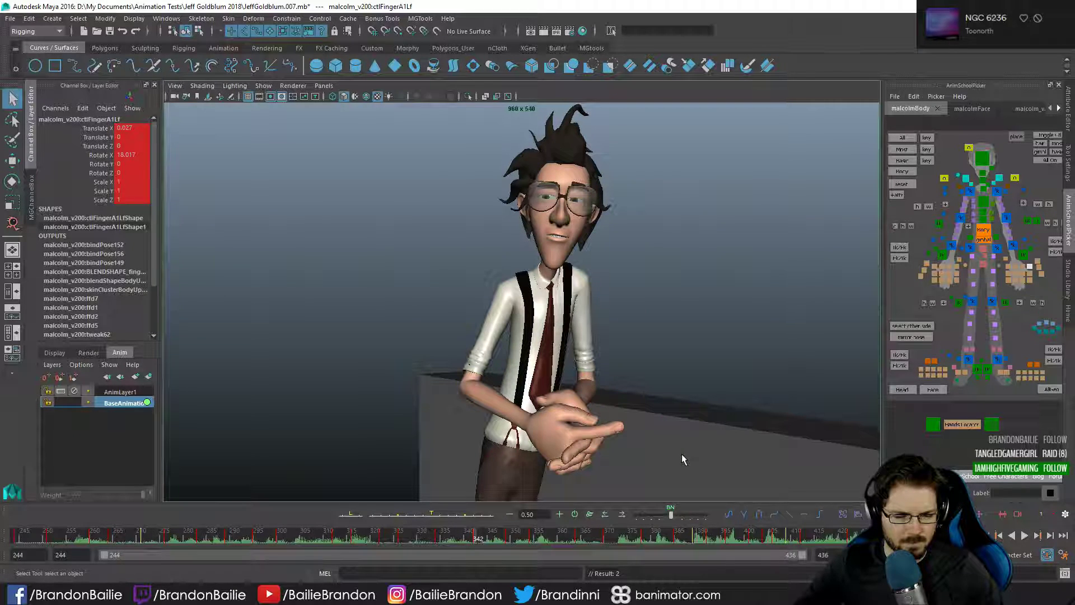
key("alt+period")
key("alt+period")
key("alt+period")
key("alt+period")
key("alt+period")
key("alt+period")
key("alt+period")
key("alt+period")
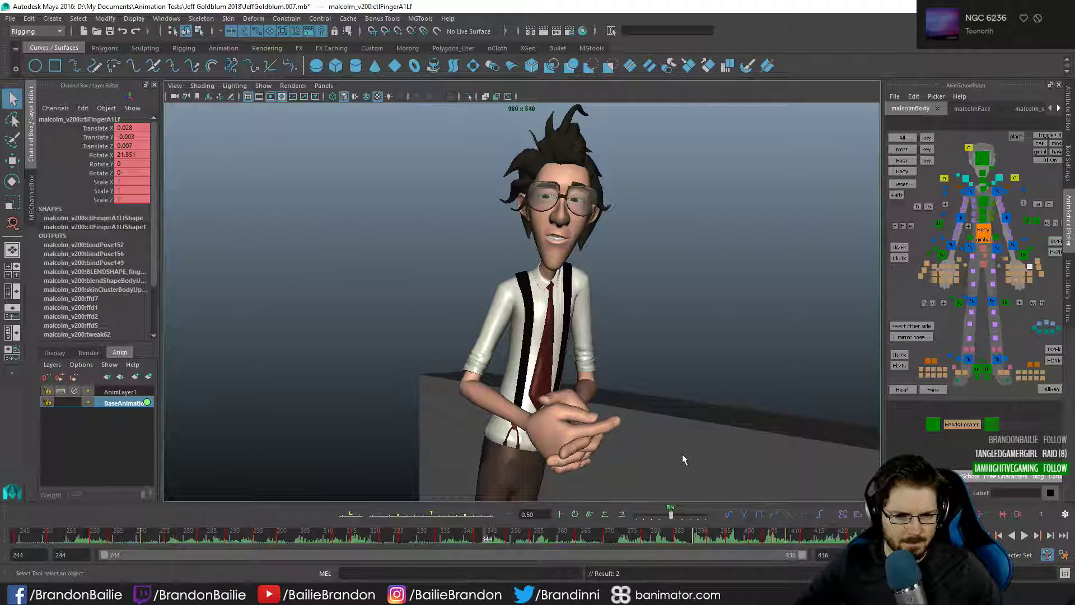
key("alt+period")
key("alt+period")
key("alt+period")
key("alt+period")
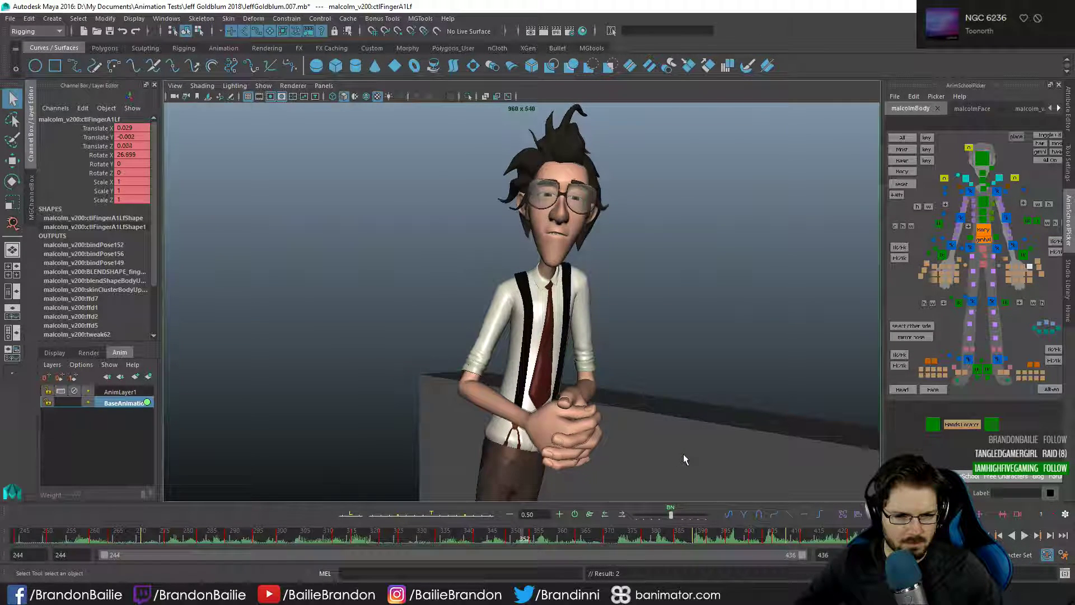
- Move the left FingerA1 control at frame 354 to about Translate Y -0.006 and Translate Z 0.051
key("w")
middle_click_drag(684, 460, 706, 468)
left_click_drag(704, 467, 700, 465)
key("q")
key("w")
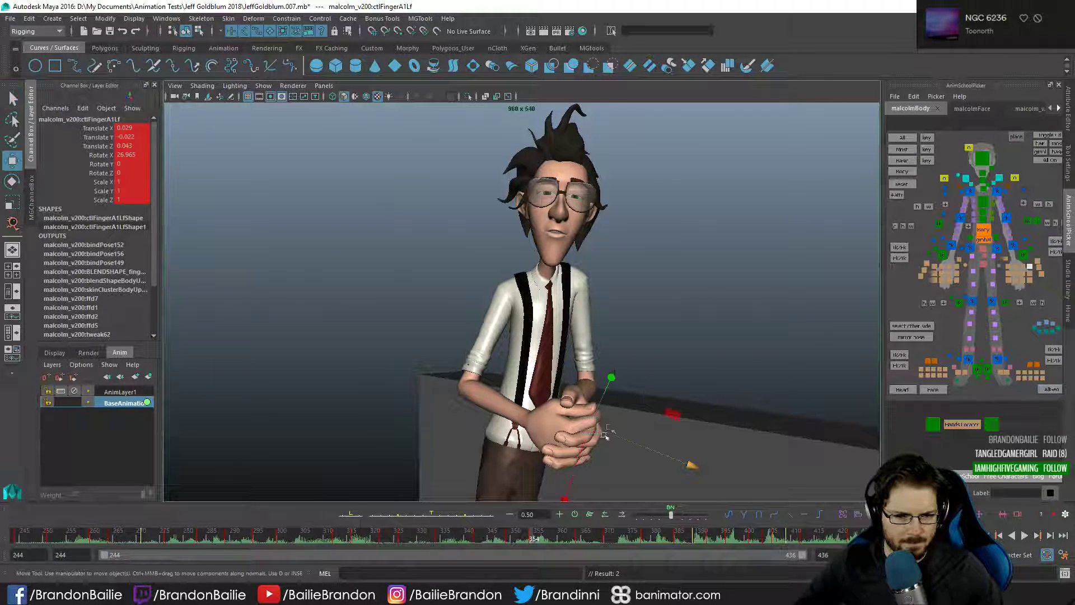
left_click_drag(612, 381, 523, 439)
key("q")
- Refine the left FingerA1 position at frame 354 in the perspective view to about Translate Y -0.02 and Translate Z 0.056
key("f")
key("w")
left_click_drag(597, 334, 619, 322, "alt")
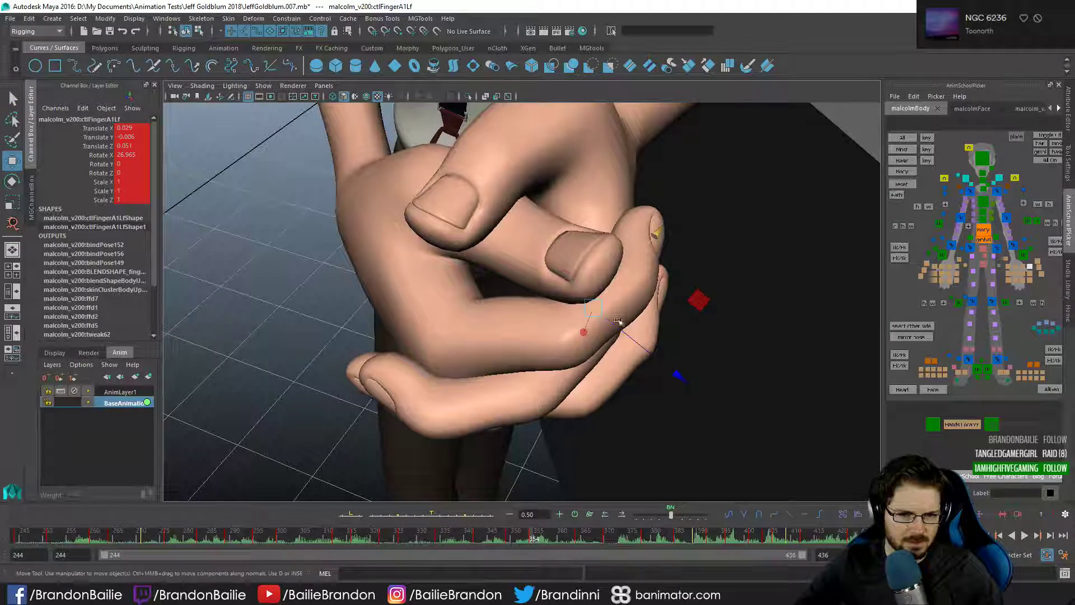
left_click(705, 312)
key("ctrl+z")
left_click_drag(705, 312, 708, 308, "alt")
mouse_move(710, 311)
middle_mouse_down()
mouse_move(720, 316)
mouse_move(705, 308)
middle_mouse_up()
left_click_drag(706, 308, 722, 323, "alt")
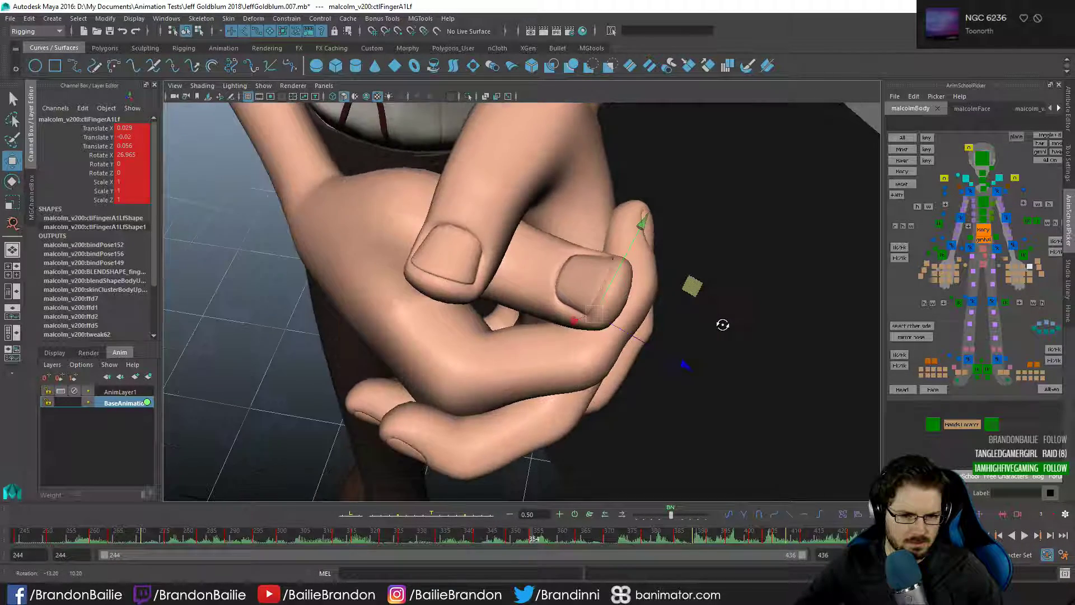
key("space")
key("q")
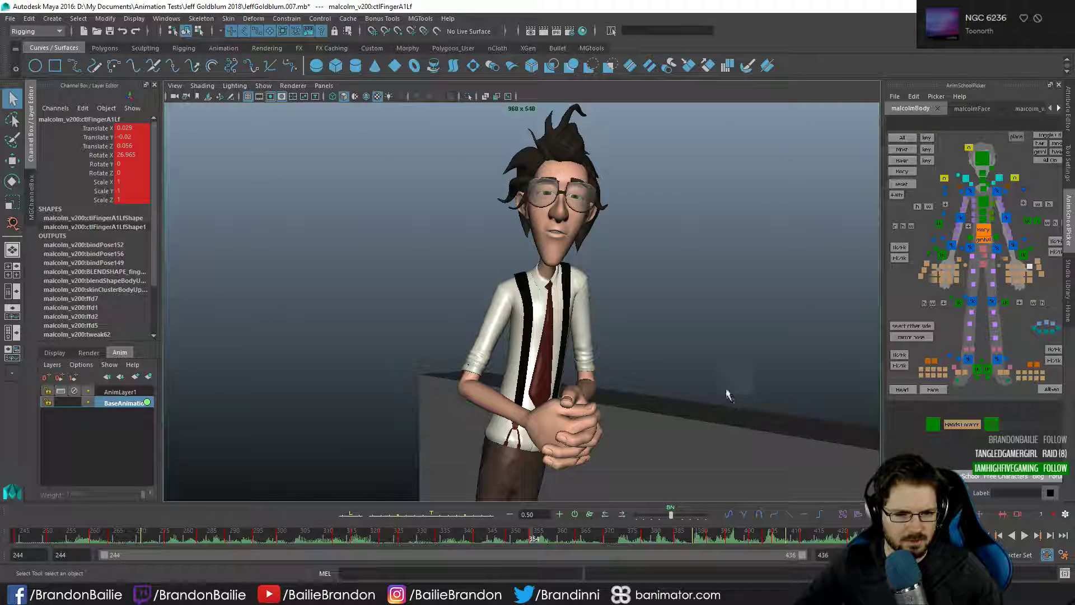
- Blend the left FingerA1 key at frame 364 toward the previous pose, to Translate Y -0.017, Translate Z 0.047 and Rotate X 25.591
key("comma")
key("period")
key("period")
key("period")
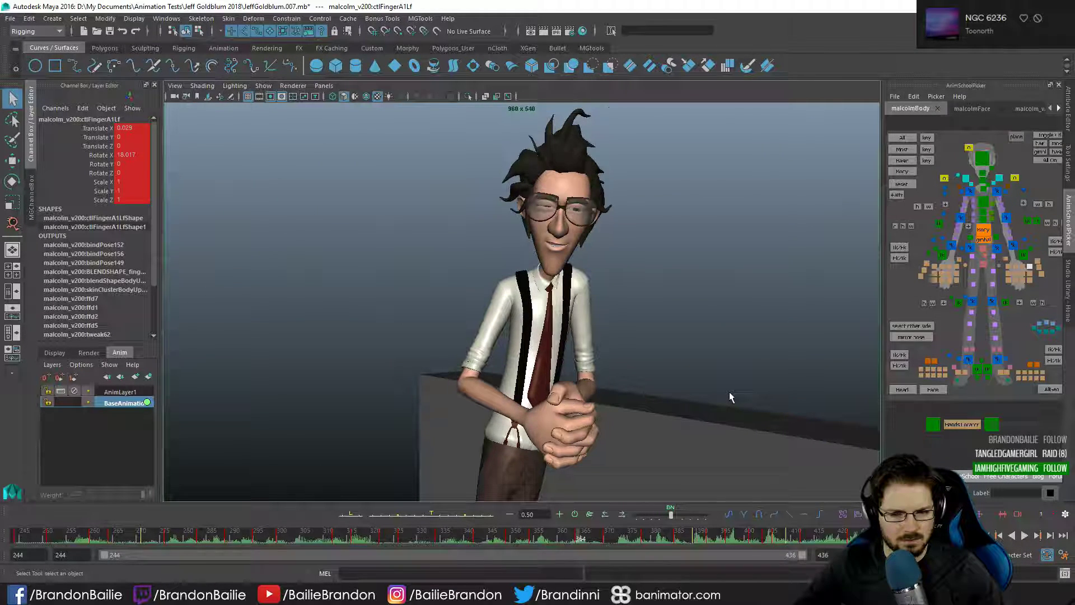
key("comma")
key("period")
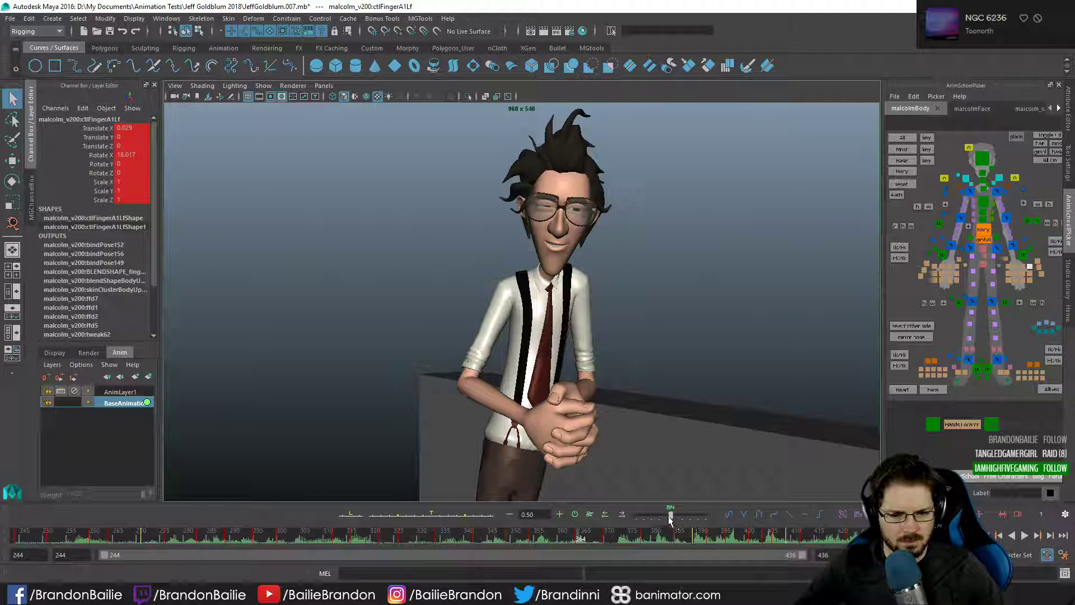
mouse_move(652, 520)
left_mouse_down()
mouse_move(631, 523)
mouse_move(641, 524)
left_mouse_up()
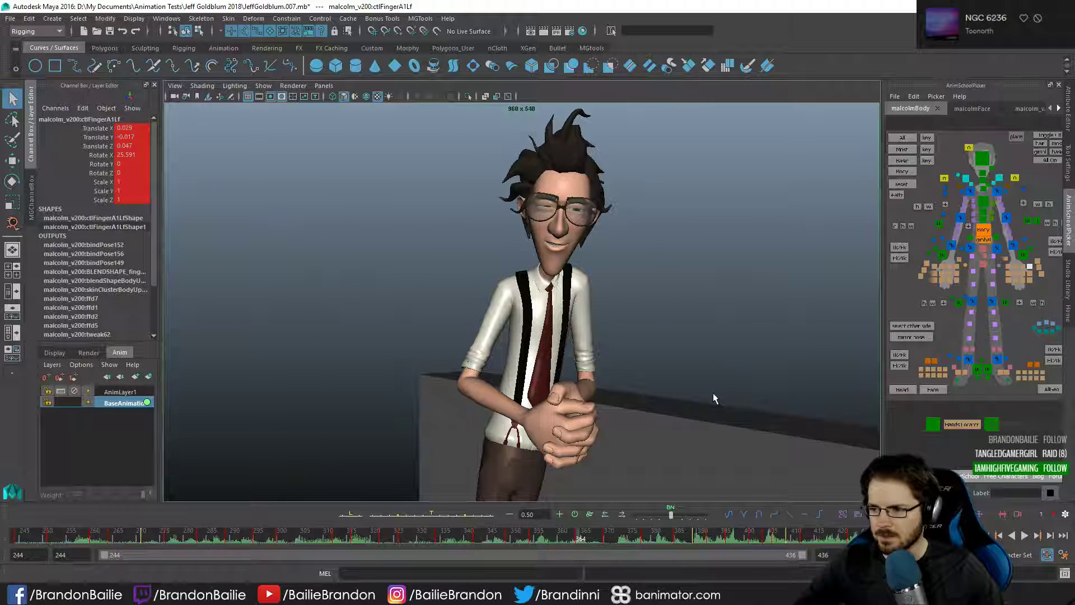
- Play back and step between frames 349 and 370 to review the left finger's motion in the clasp
key("period")
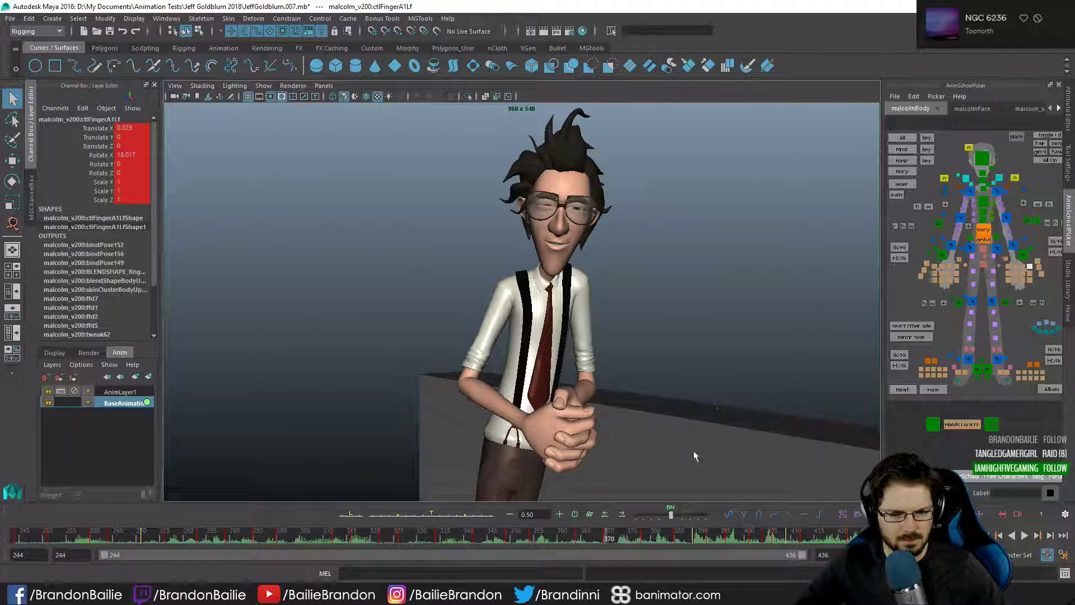
key("comma")
key("alt+v")
key("alt+comma")
key("alt+comma")
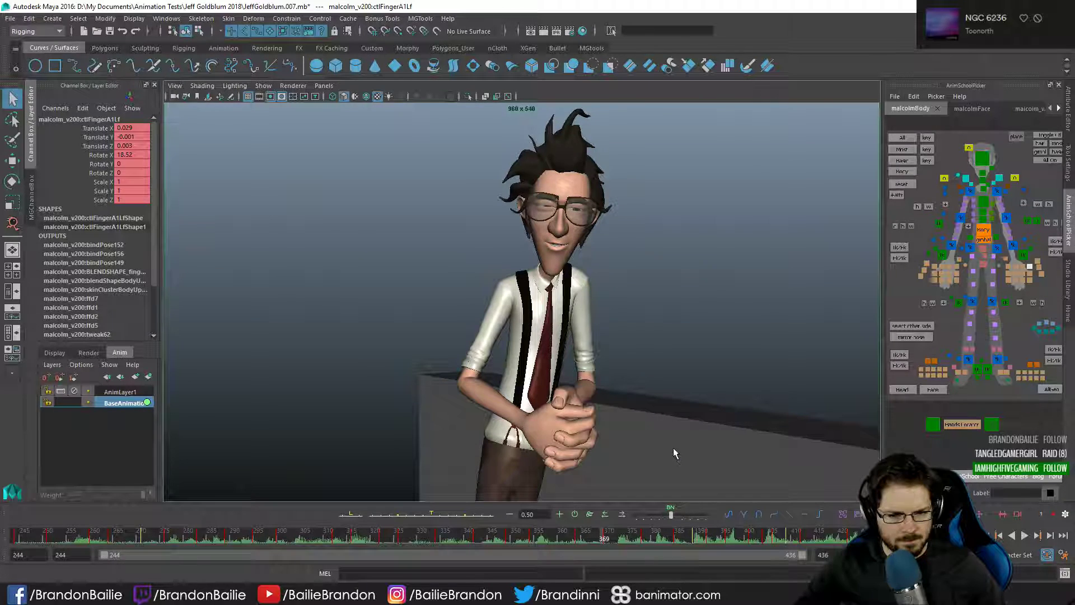
key("comma")
key("comma")
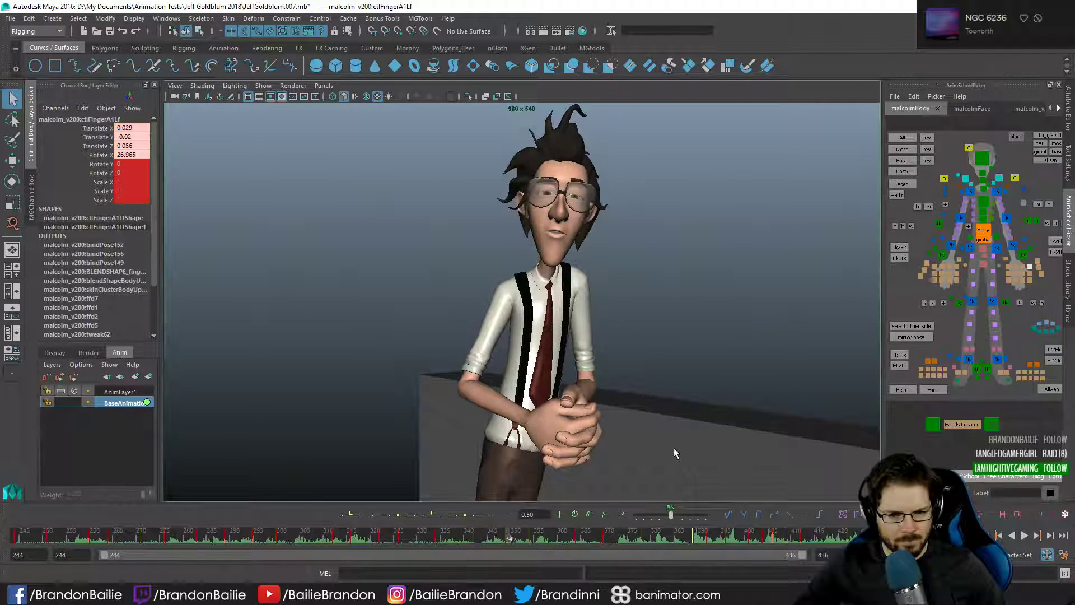
key("period")
key("comma")
key("alt+period")
key("alt+period")
key("alt+v")
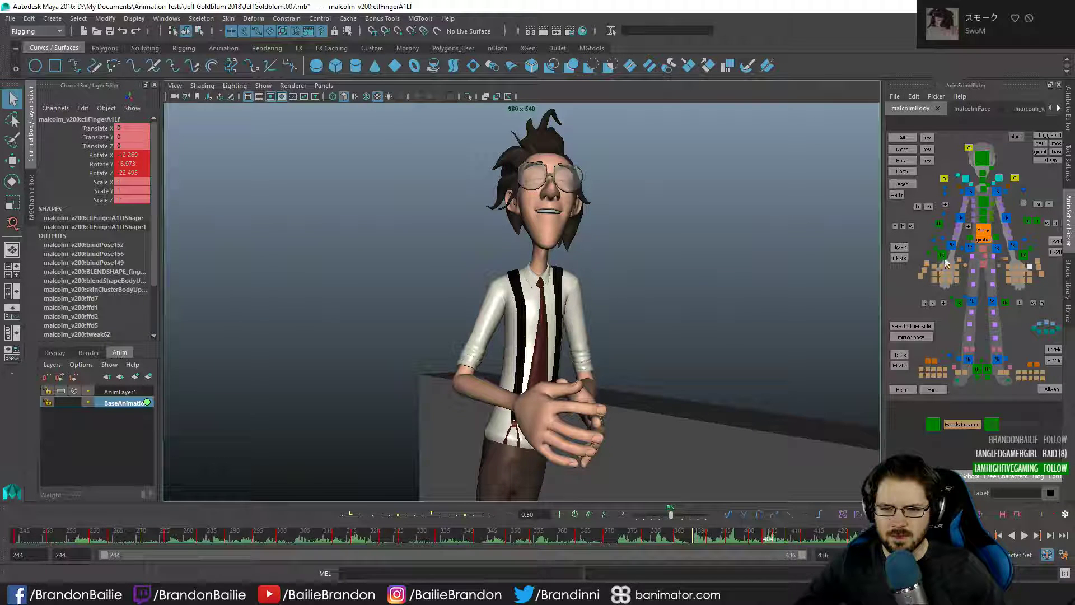
- Select all right-hand controls and key their pose at frame 401
left_click(959, 260)
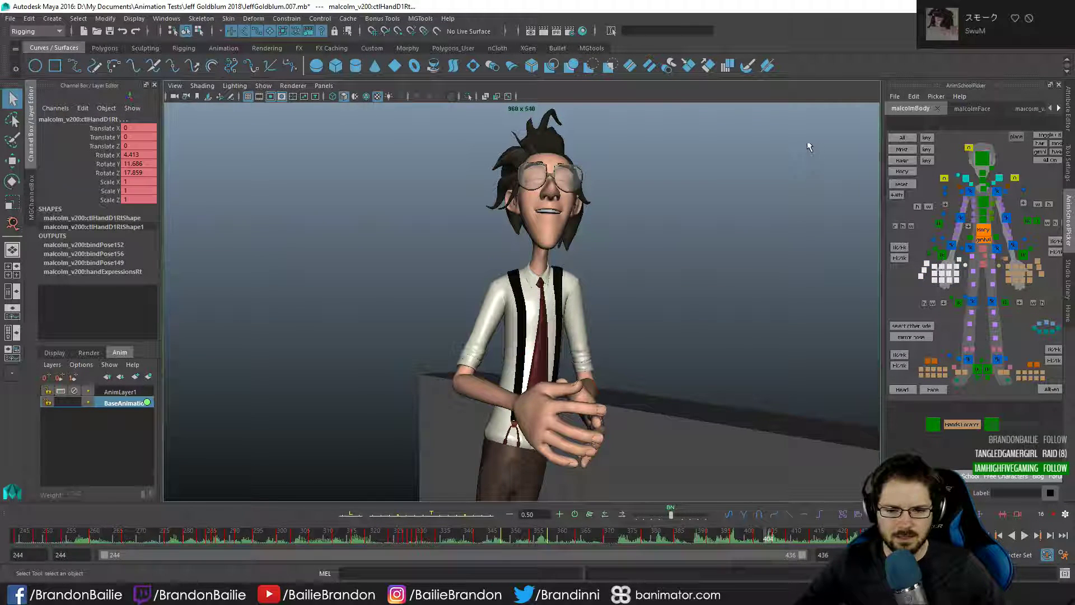
key("comma")
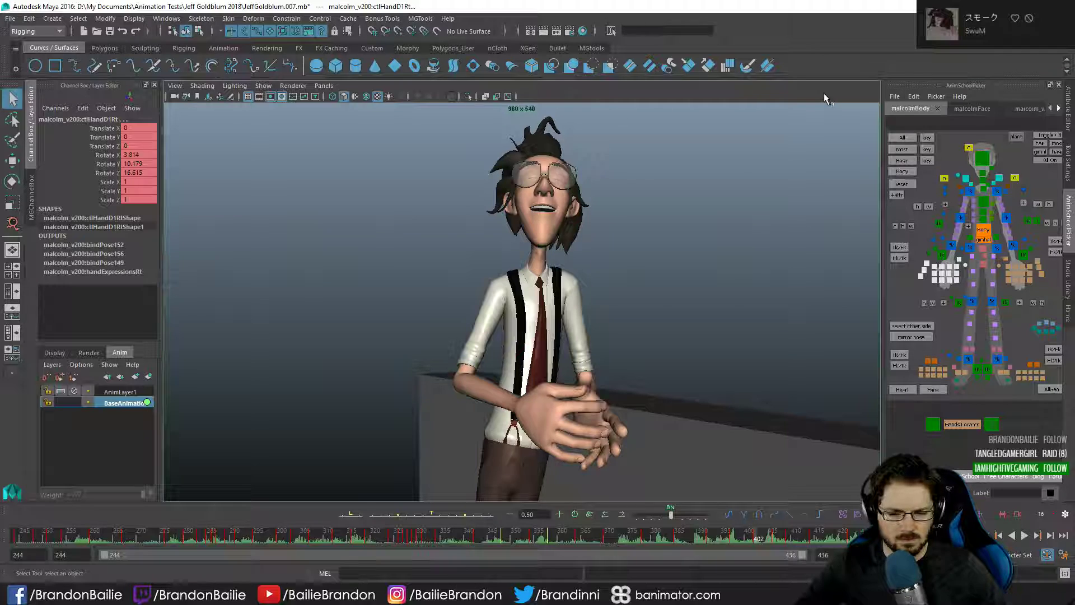
key("comma")
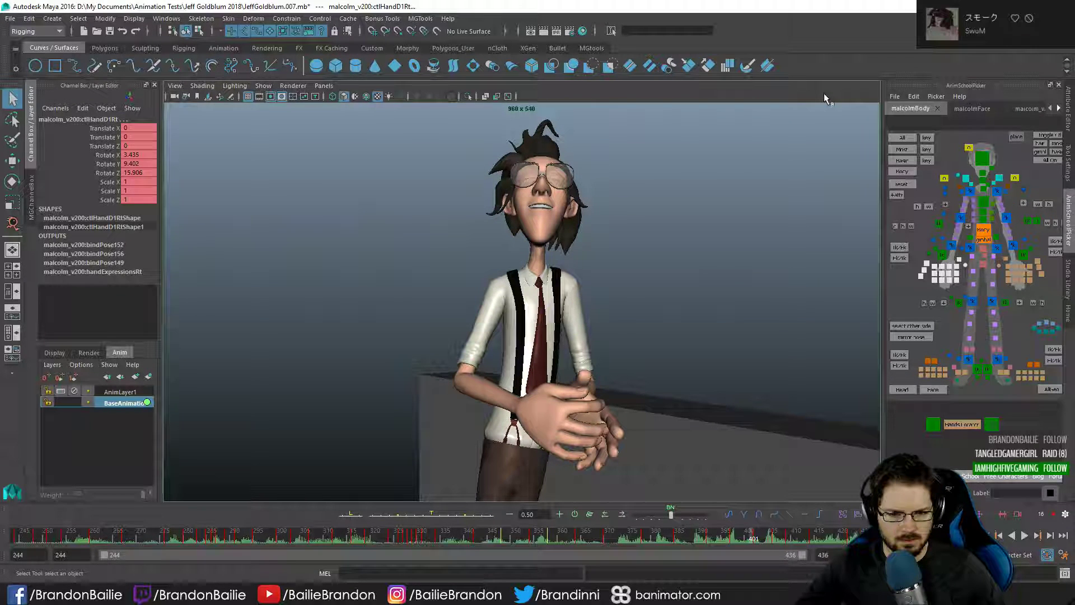
key("period")
key("period")
key("period")
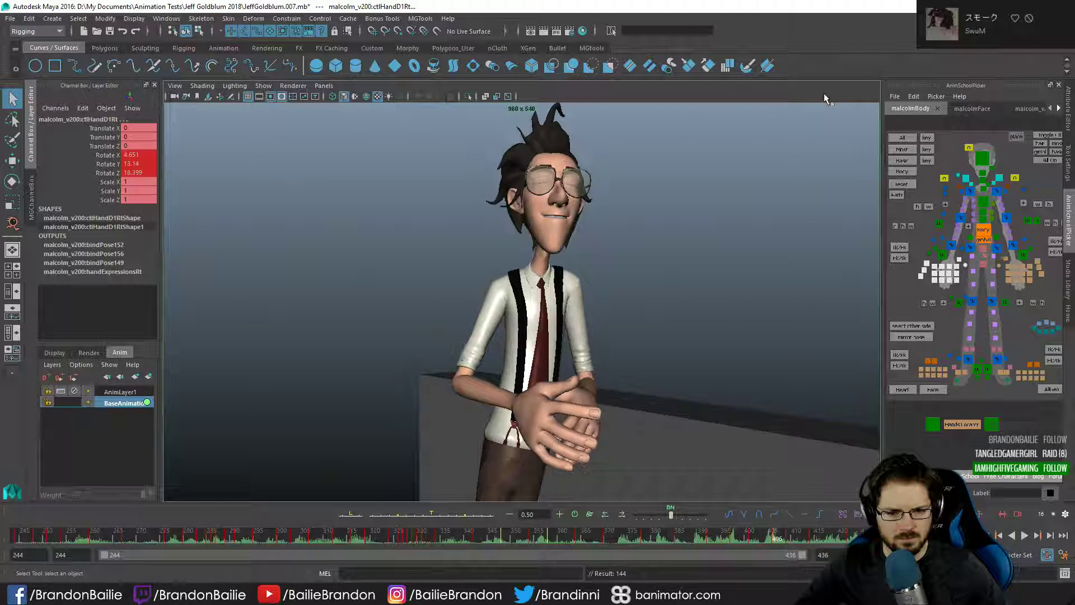
- Try blending the right-hand pose at frame 409, undo the blend, and key all right-hand controls there
key("period")
key("period")
key("period")
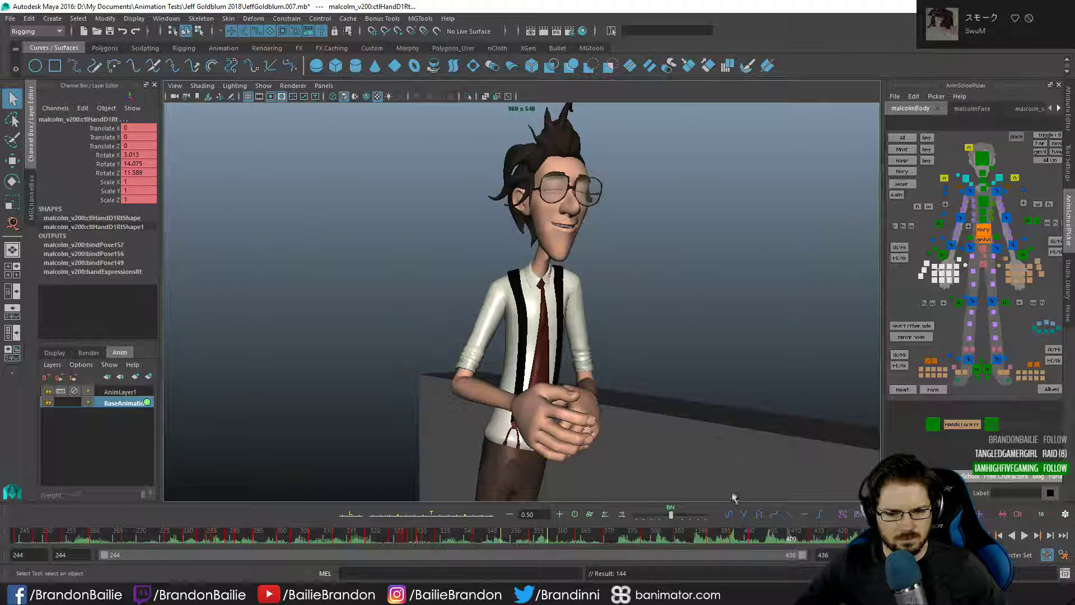
left_click(450, 515)
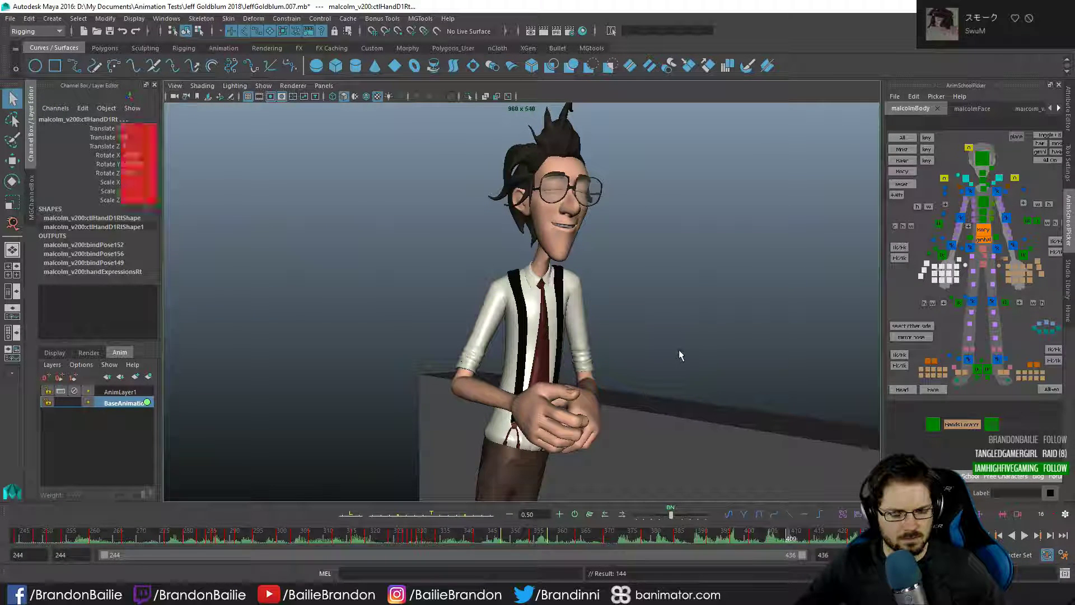
key("ctrl+z")
key("s")
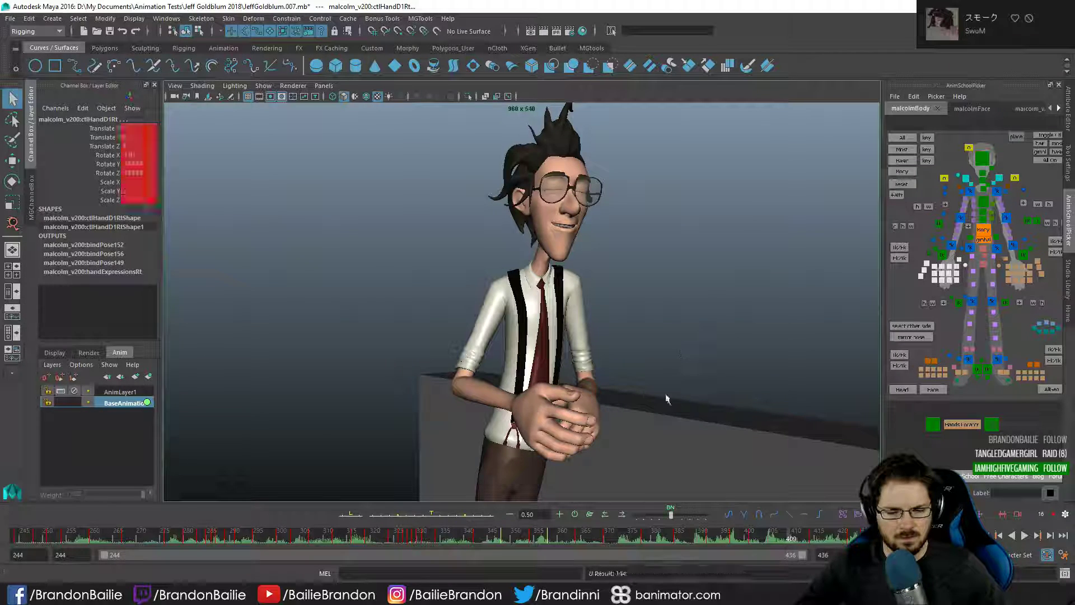
- Play back the animation and step around frames 398 to 401 to review the right hand's motion
key("alt+v")
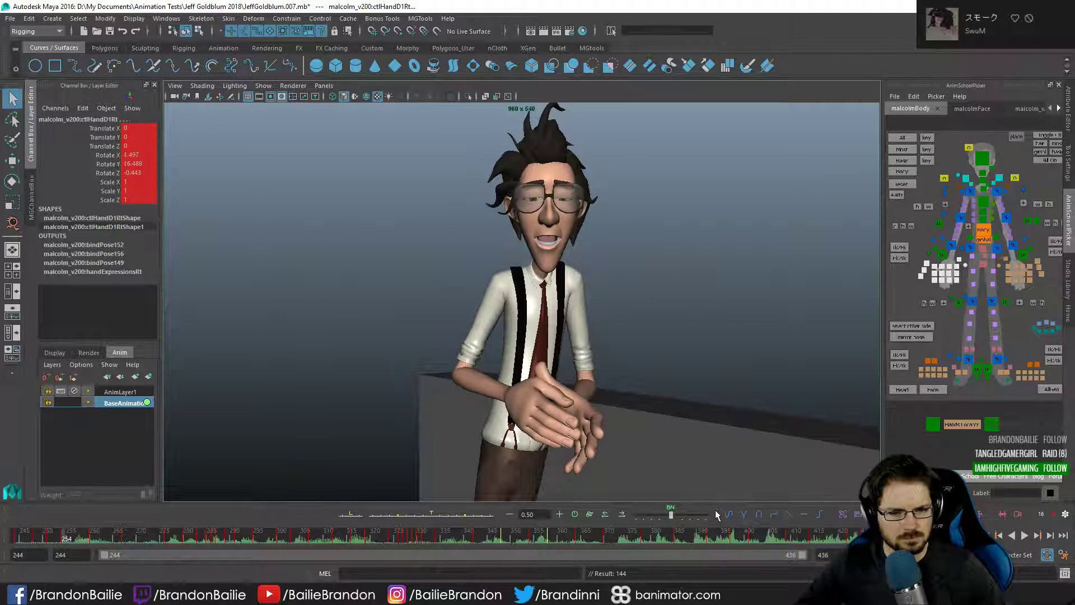
left_click(740, 538)
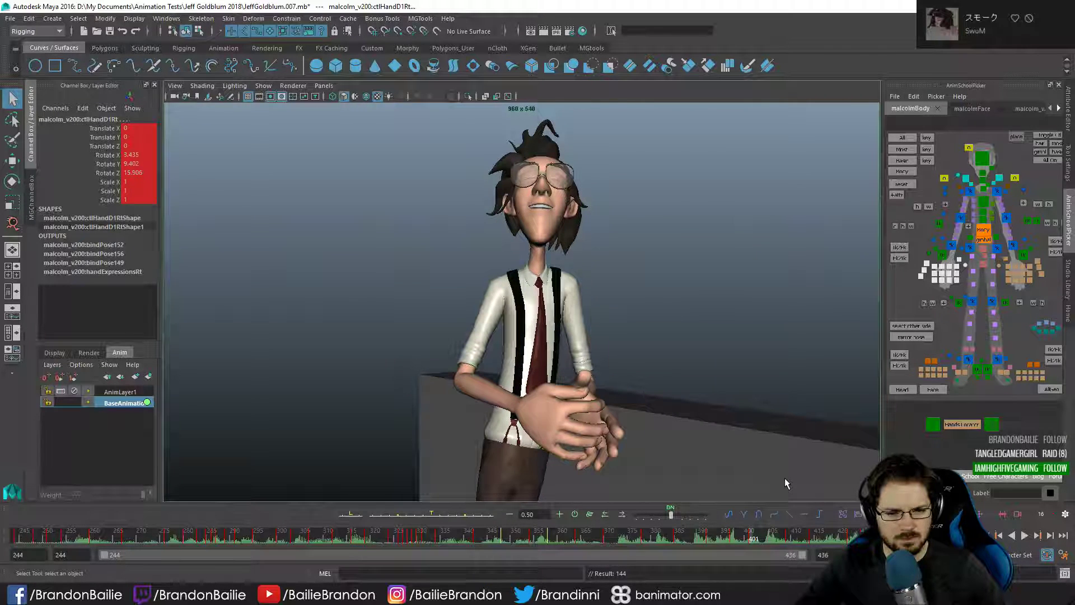
key("alt+comma")
key("alt+comma")
key("alt+comma")
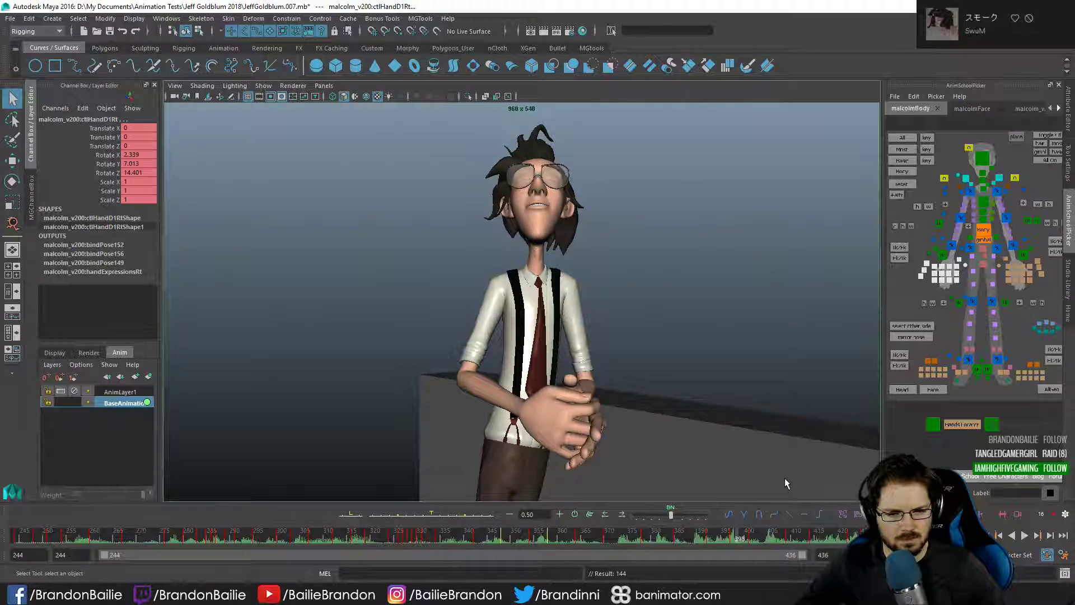
key("alt+period")
key("alt+period")
key("alt+period")
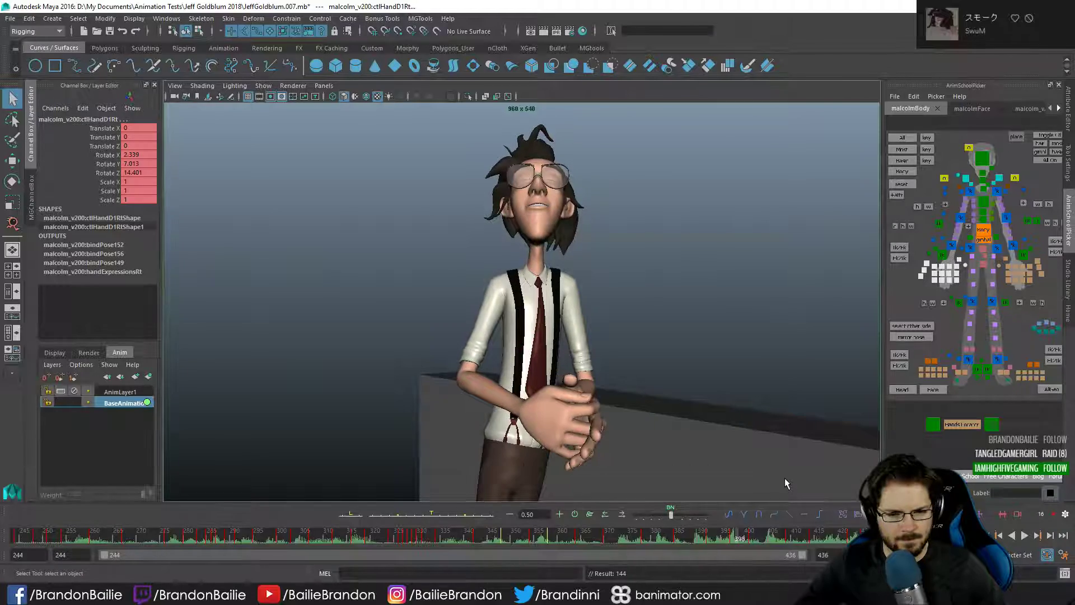
- Key the right FingerD1 control at frame 400 with Rotate 22.14, 12.701 and 3.103
key("f")
mouse_move(749, 437)
left_mouse_down("alt")
mouse_move(610, 370)
mouse_move(647, 344)
mouse_move(596, 407)
left_mouse_up("alt")
key("alt+period")
key("alt+period")
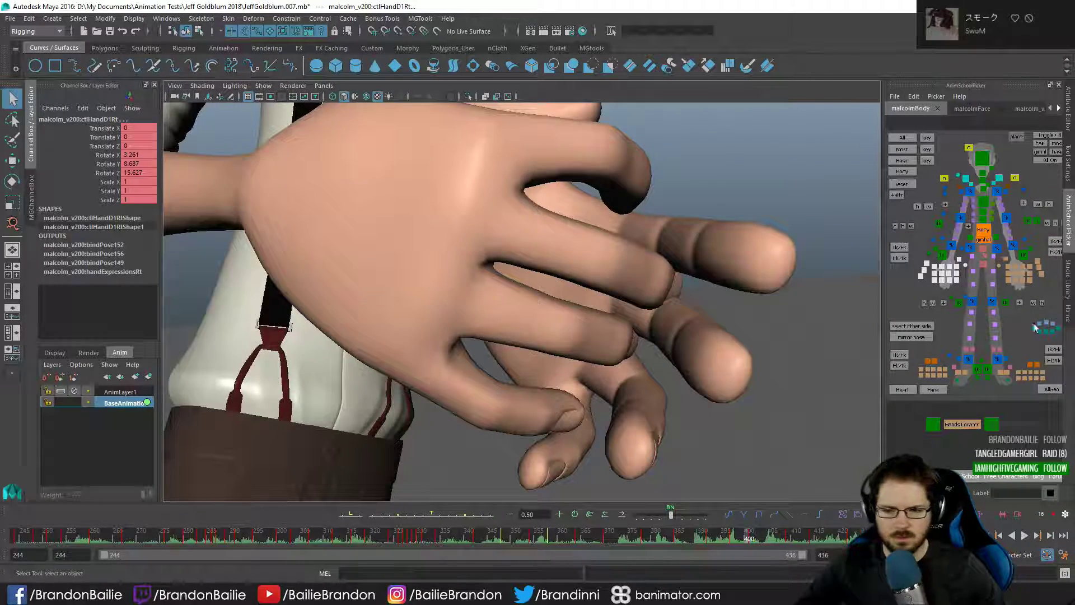
left_click(959, 270)
key("e")
left_click_drag(511, 406, 508, 364, "alt")
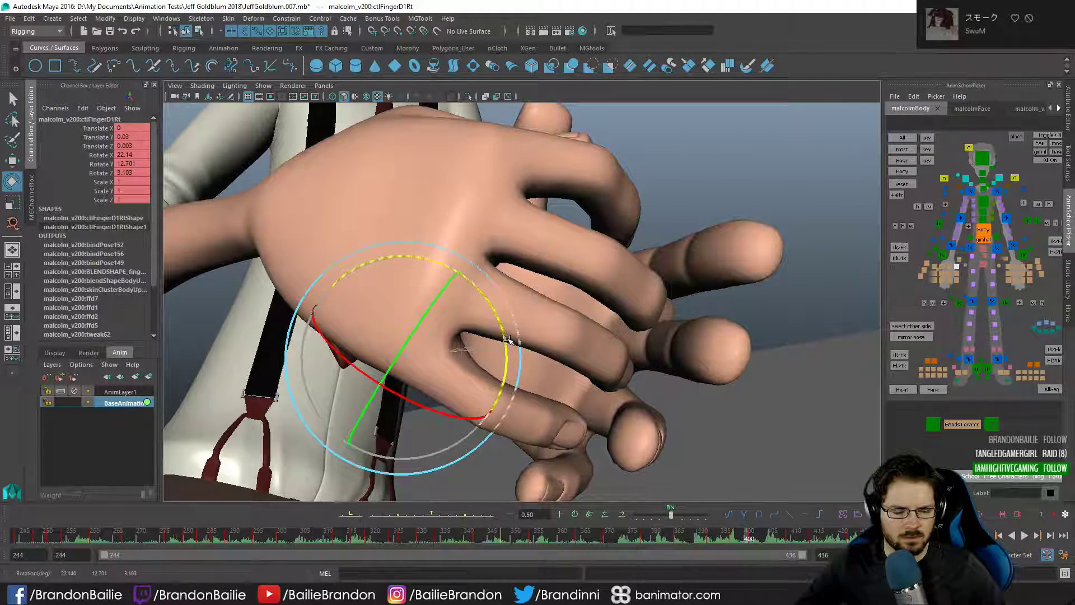
key("q")
key("s")
key("alt+comma")
key("alt+period")
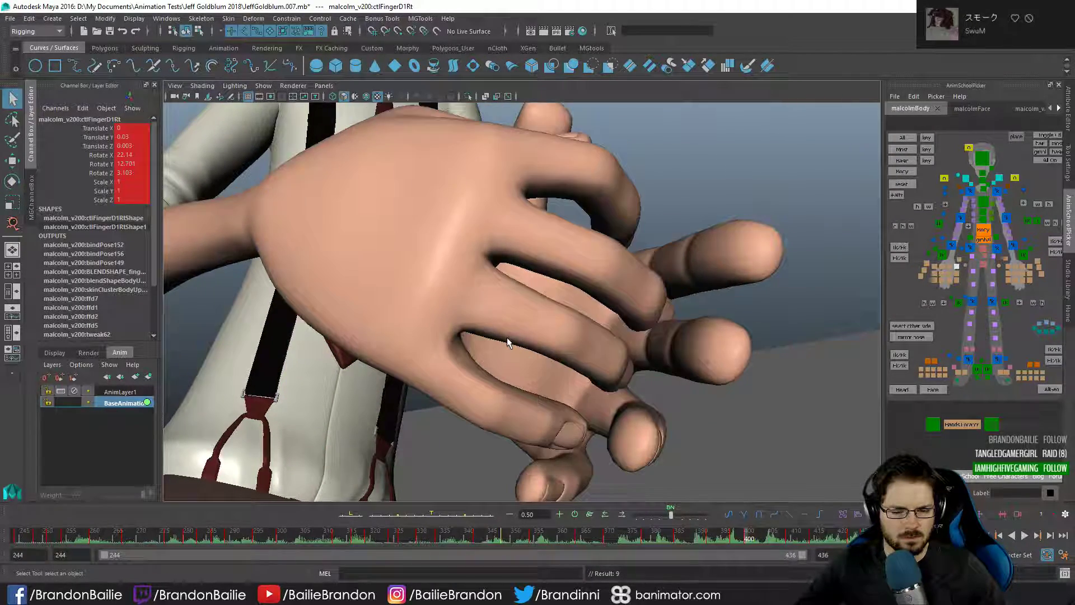
- Key all right-hand controls at frame 400 and remove their key at frame 401
left_click(955, 265)
left_click(965, 266)
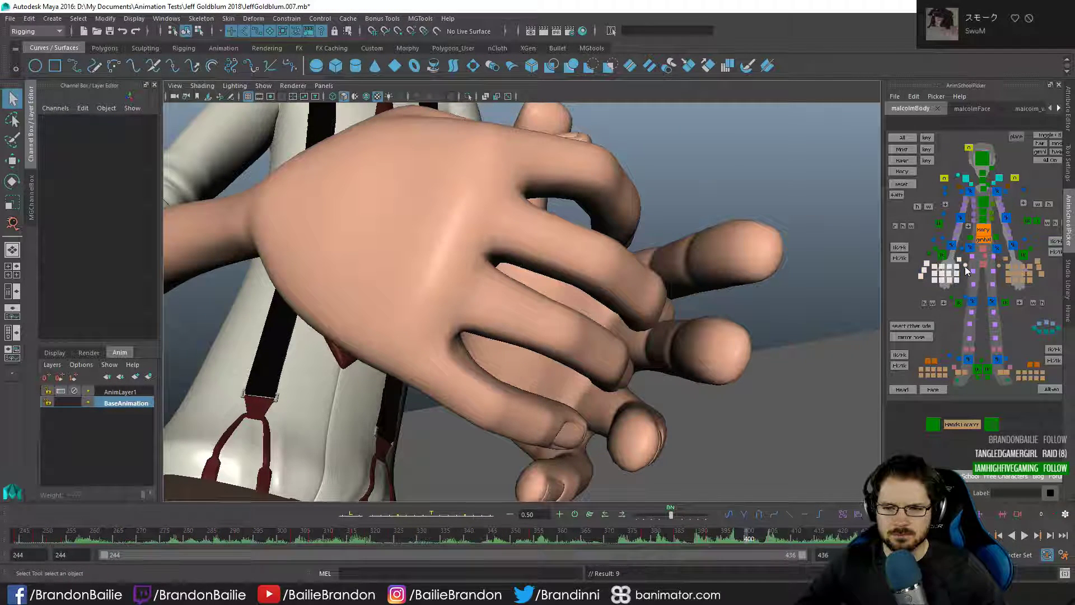
key("alt+period")
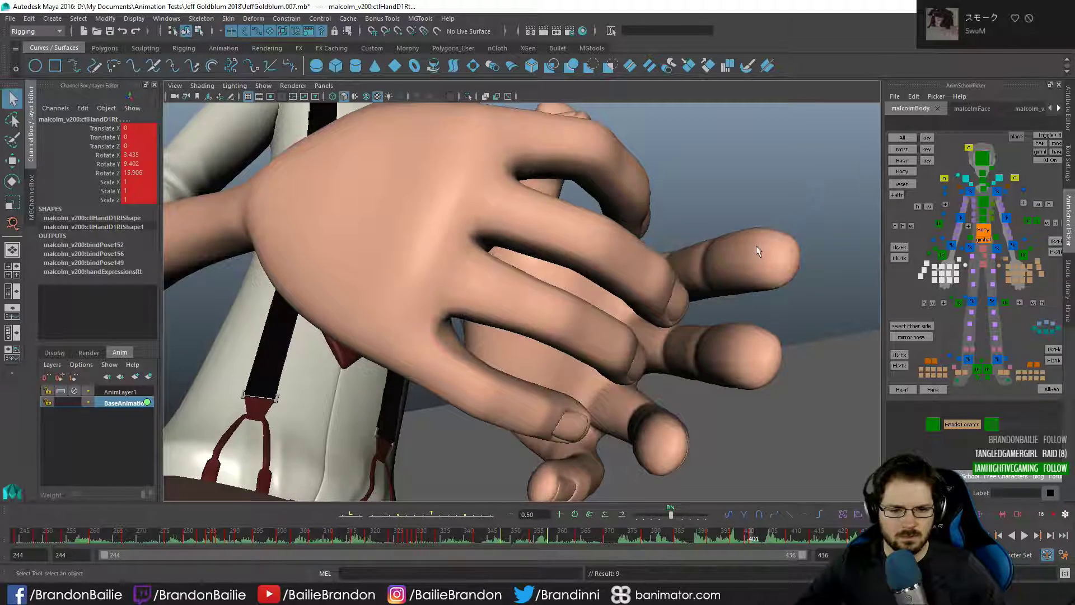
key("alt+comma")
key("alt+period")
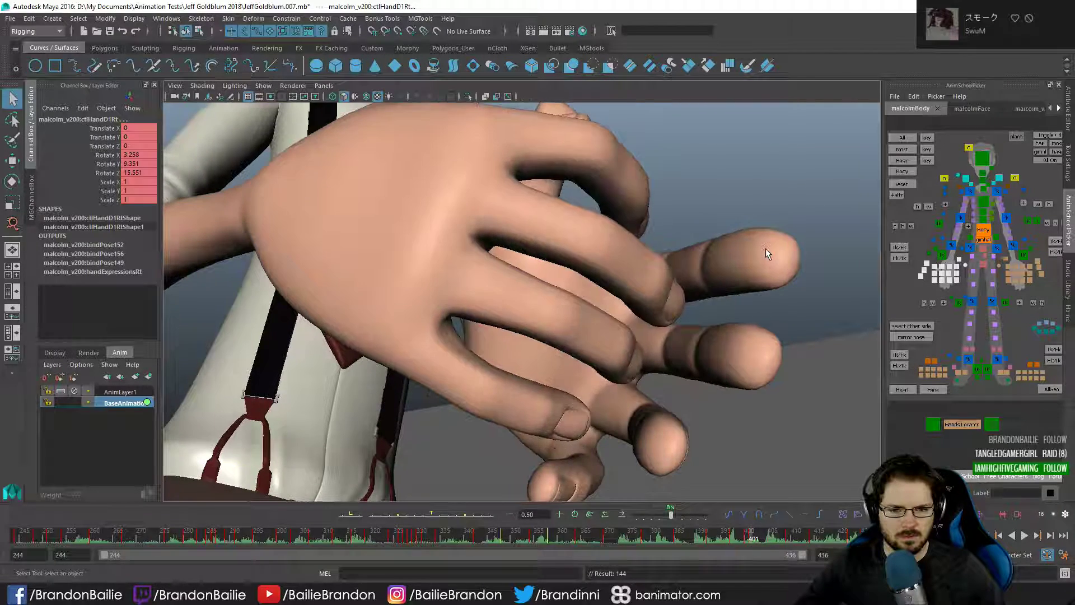
key("alt+period")
key("alt+period")
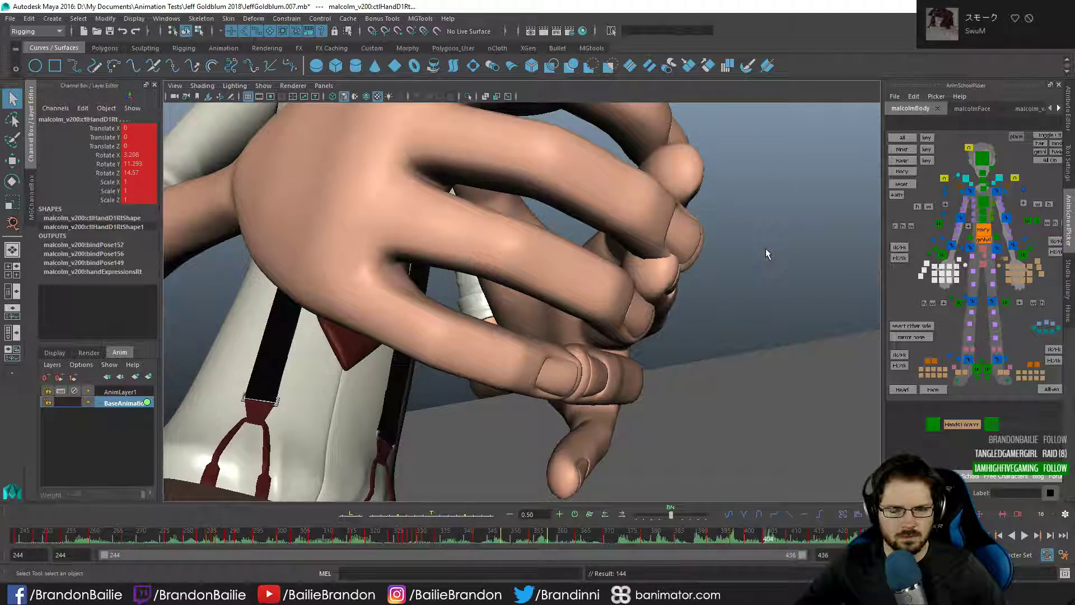
left_click_drag(765, 248, 706, 308, "alt")
right_click_drag(707, 308, 623, 311, "alt")
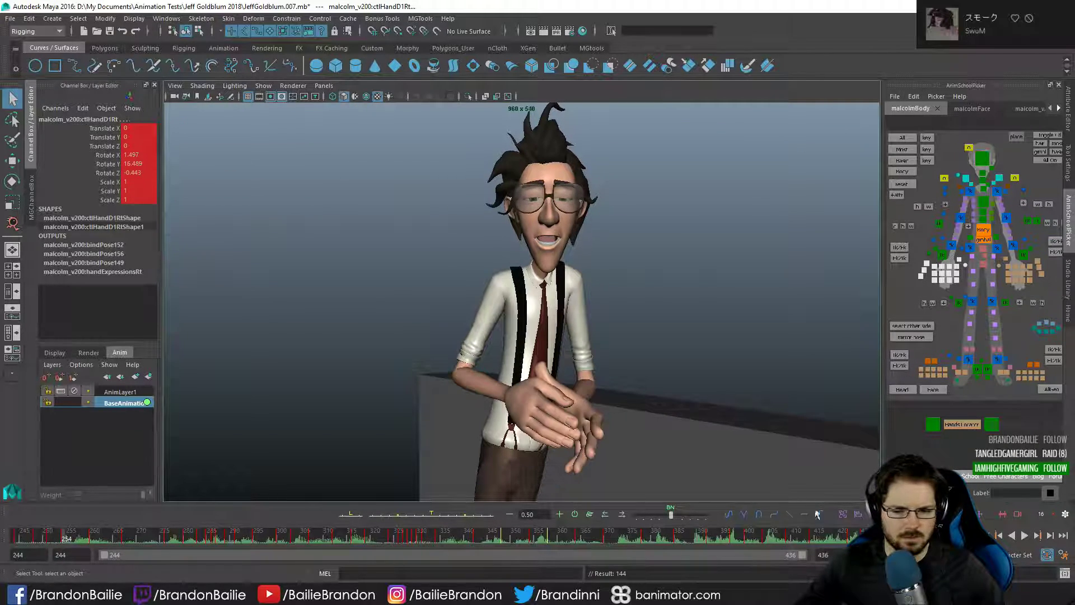
- Step back and forth through the frames and keys from 400 to 414 to examine how the hands close
left_click(784, 536)
key("comma")
key("comma")
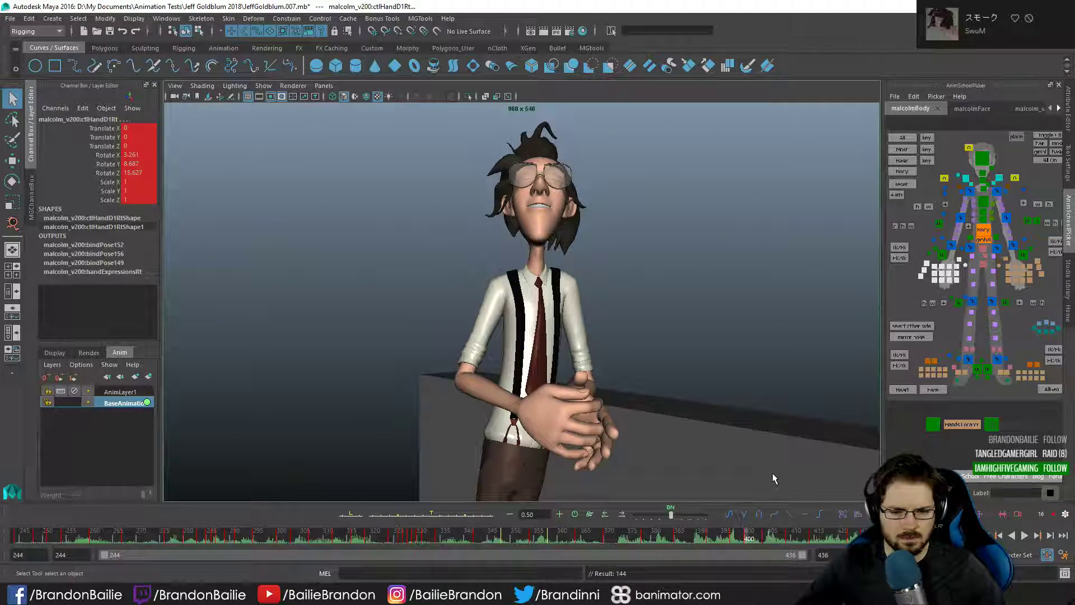
key("period")
key("comma")
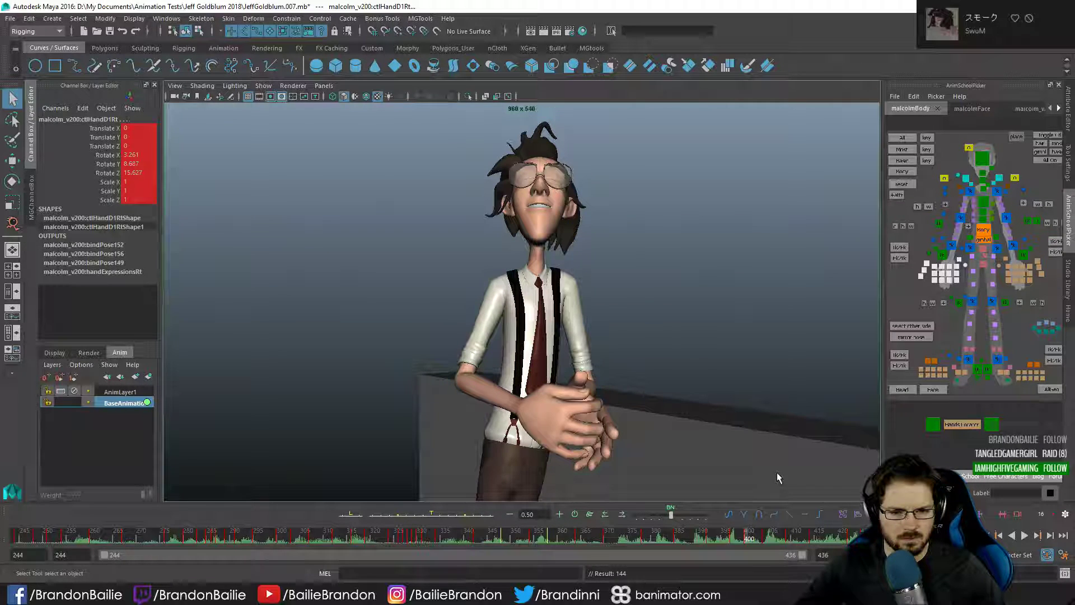
key("period")
key("period")
key("period")
key("period")
key("period")
key("period")
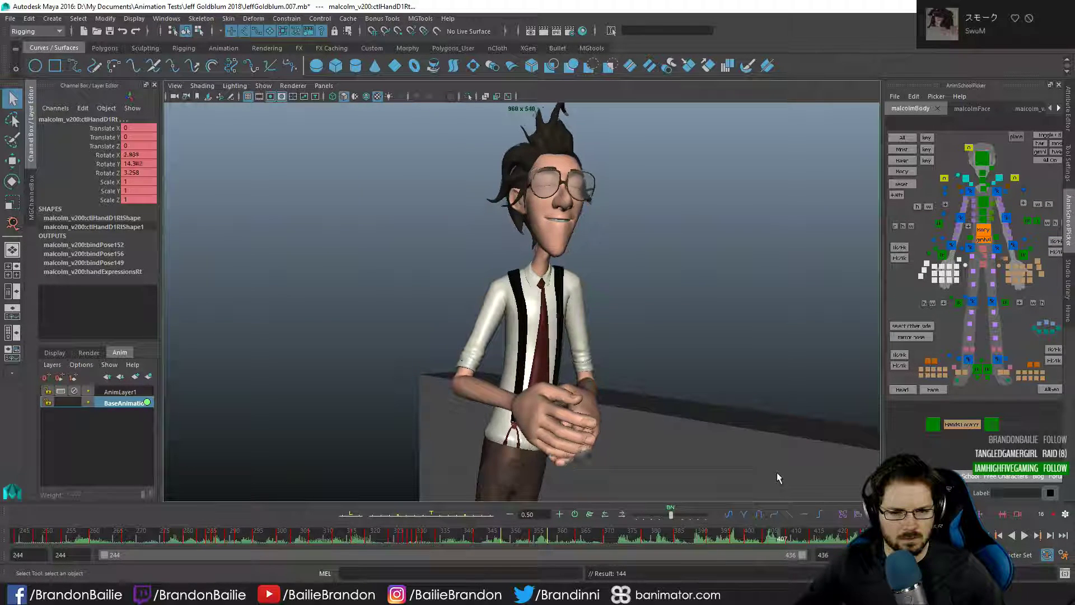
key("comma")
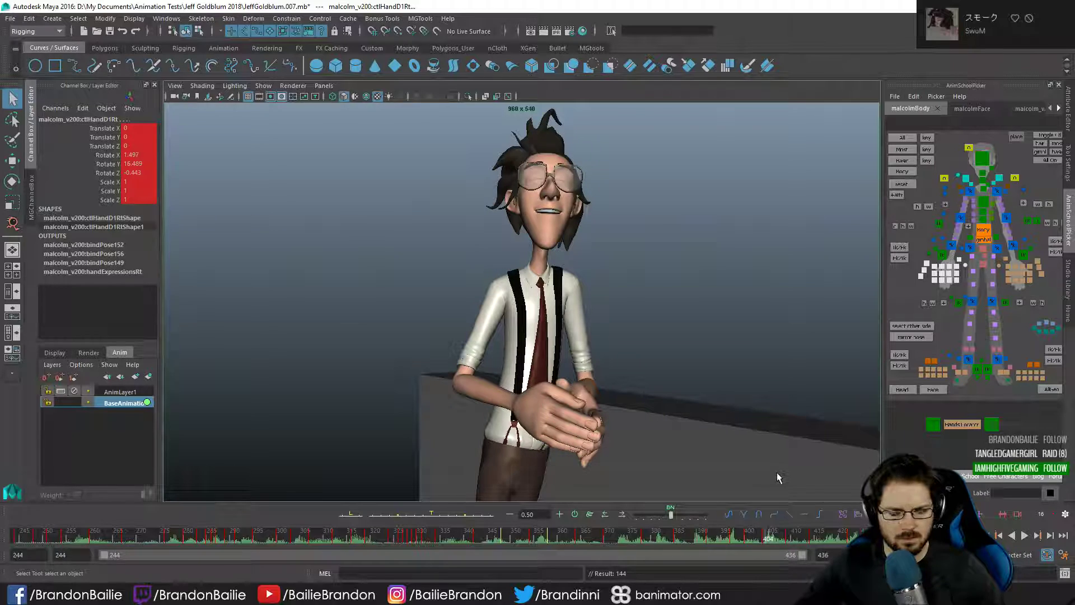
key("period")
key("comma")
key("comma")
key("comma")
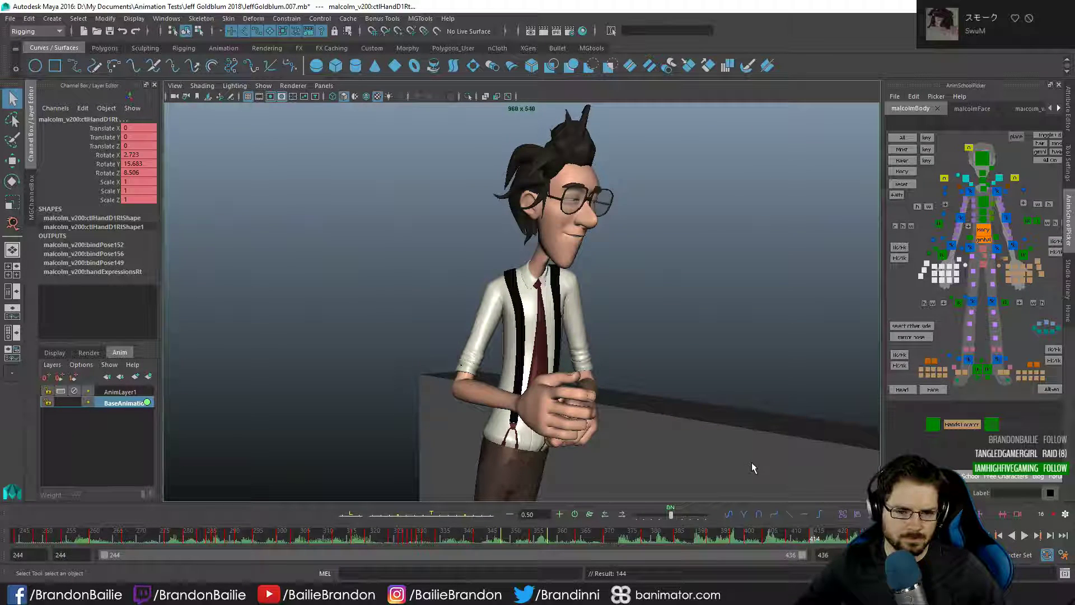
key("comma")
key("period")
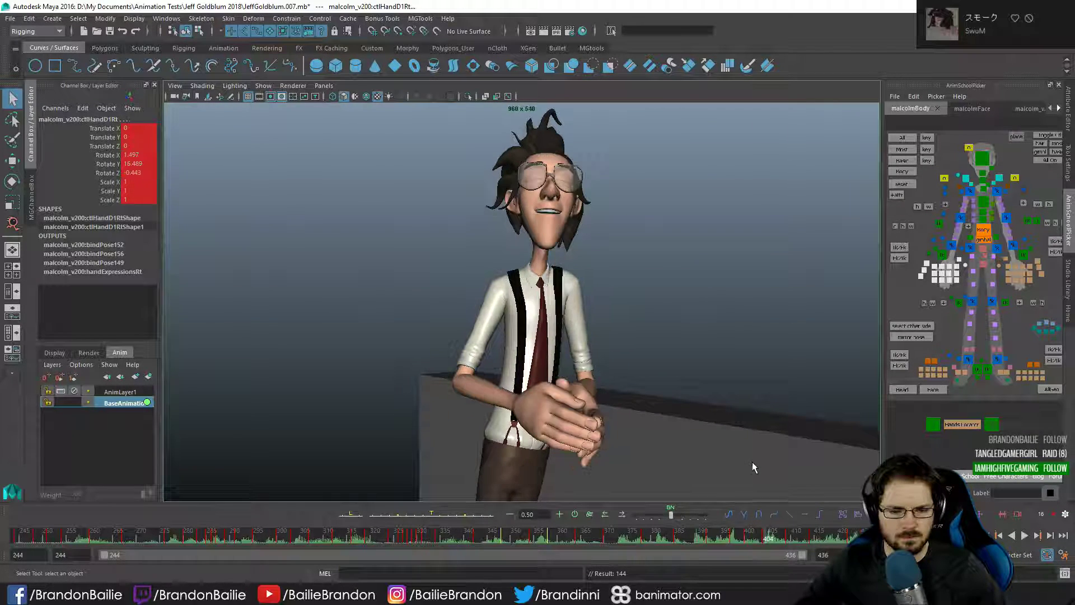
- Try resetting the right-hand controls' rotation at frame 404 and undo the reset
key("alt+e")
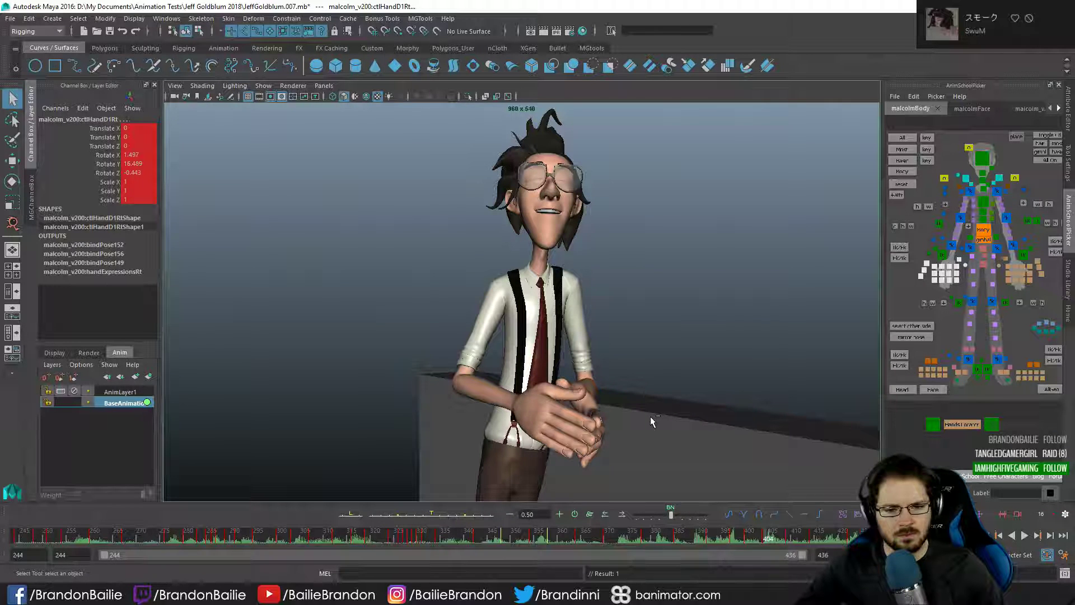
key("ctrl+z")
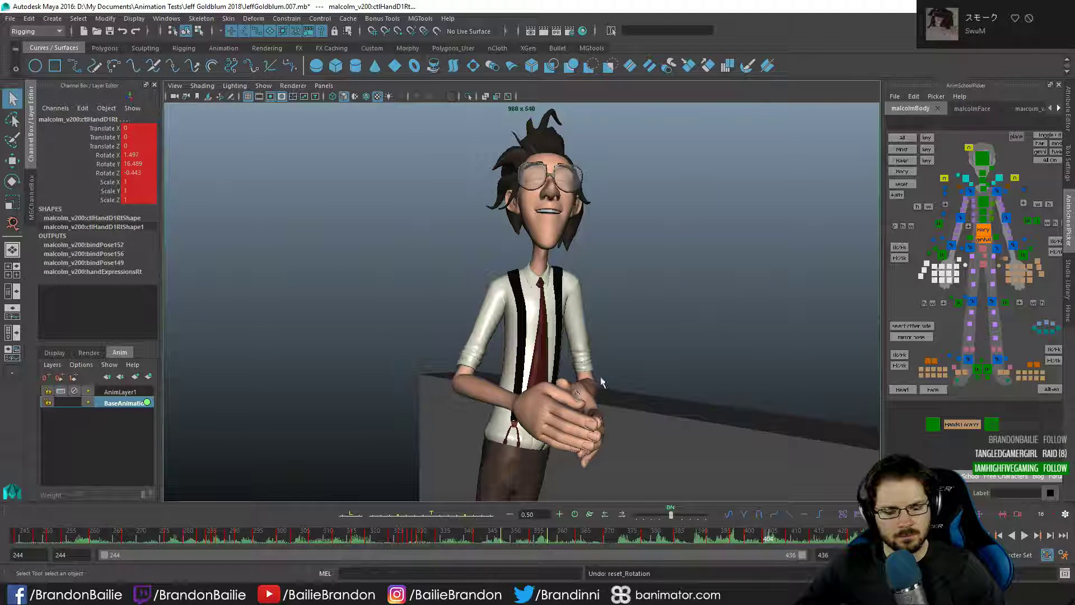
key("comma")
key("period")
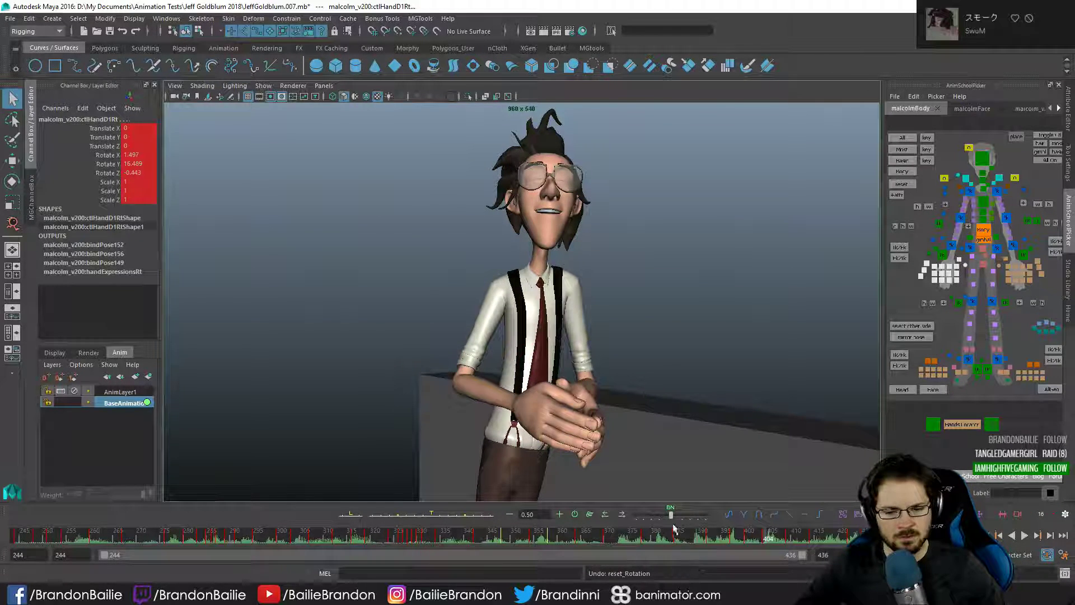
- Blend all right-hand keys at frame 404 slightly toward the previous pose and about 36 toward the next, bringing HandD1 rotation to 2.202, 14.914, 5.342
left_click_drag(669, 516, 657, 518)
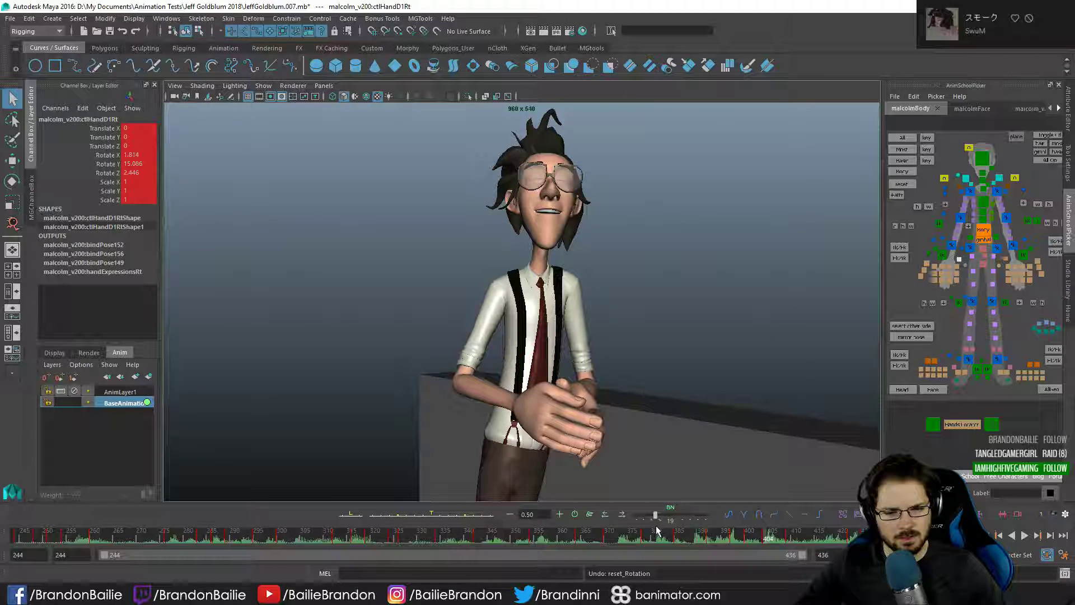
left_click(931, 265)
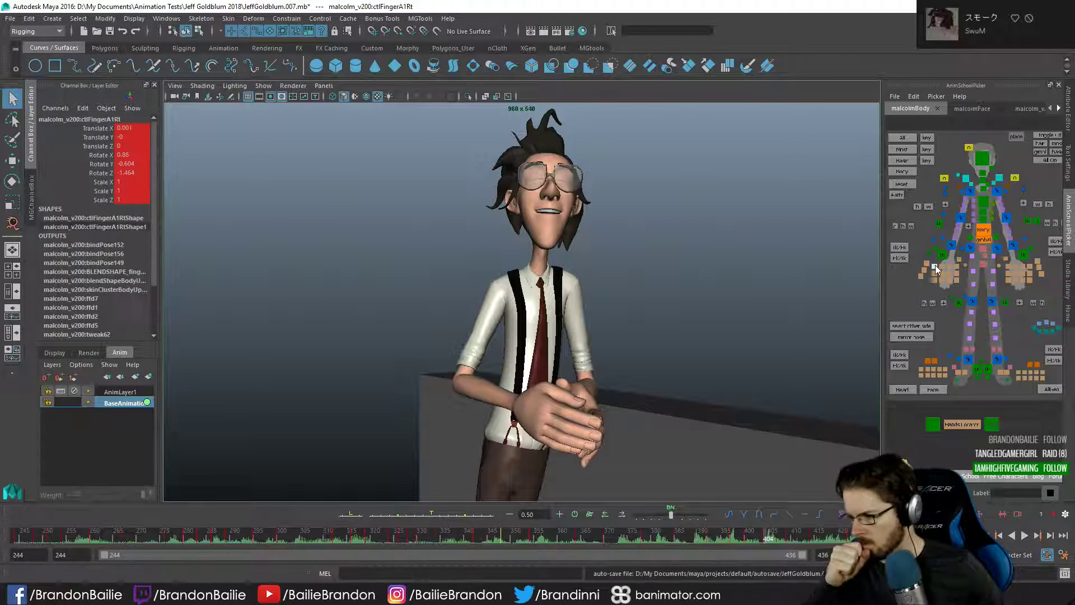
left_click(965, 265)
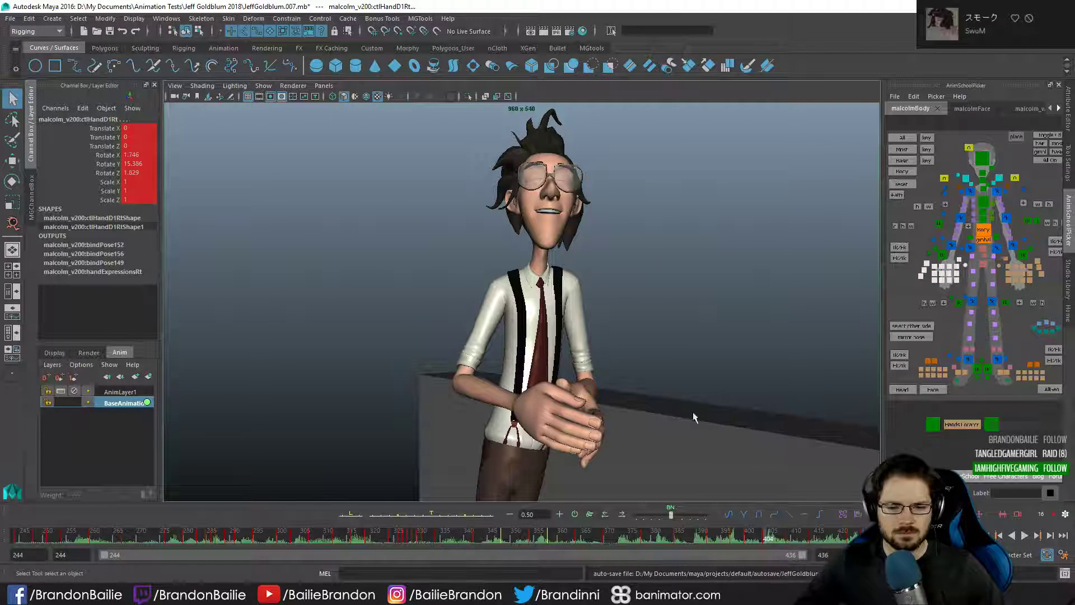
left_click_drag(670, 519, 692, 519)
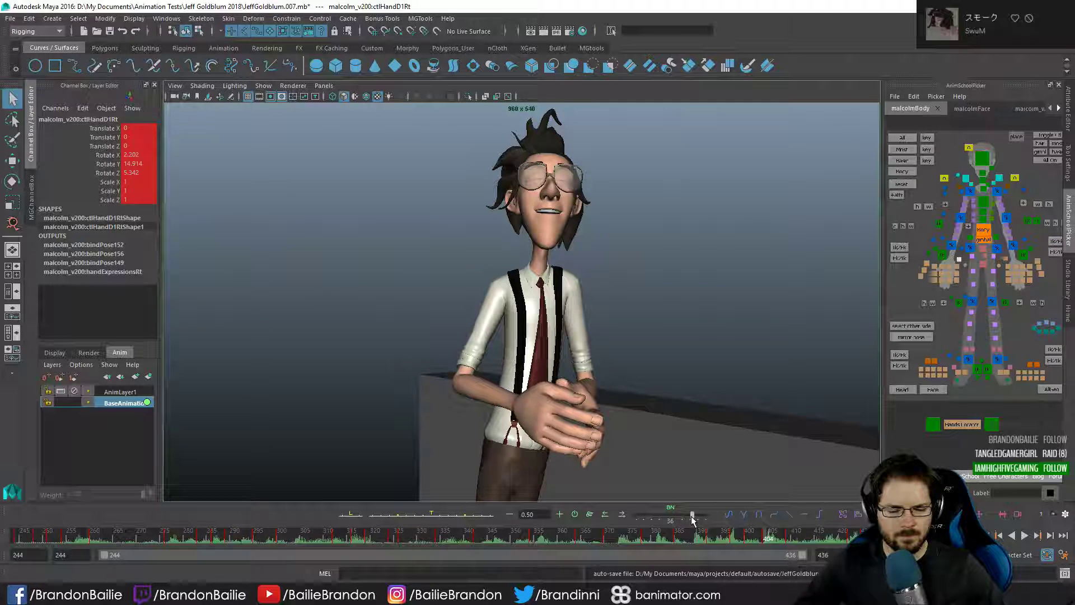
- Step through frames 400 to 414 and play back to review the blended right-hand motion
key("comma")
key("alt+period")
key("alt+period")
key("alt+period")
key("alt+period")
key("alt+period")
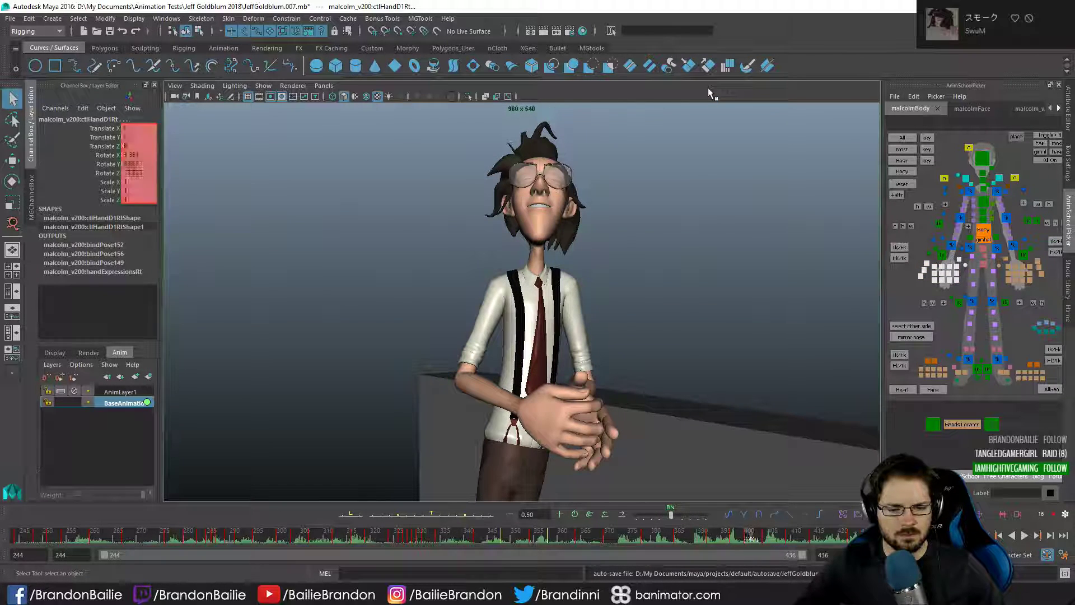
key("alt+period")
key("alt+period")
key("alt+period")
key("alt+period")
key("alt+period")
key("alt+period")
key("alt+period")
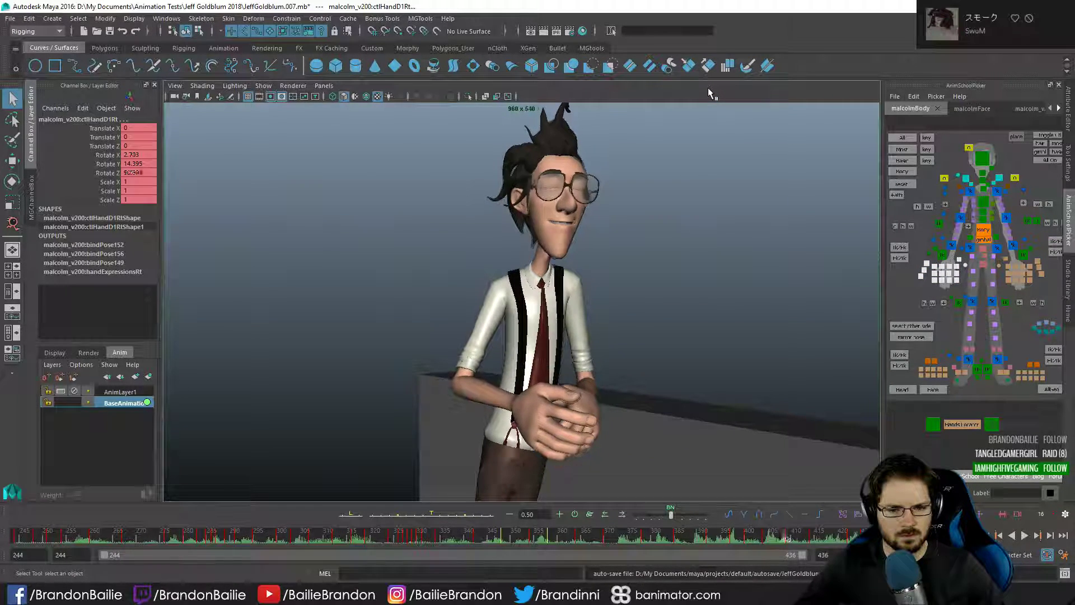
key("alt+period")
key("alt+period")
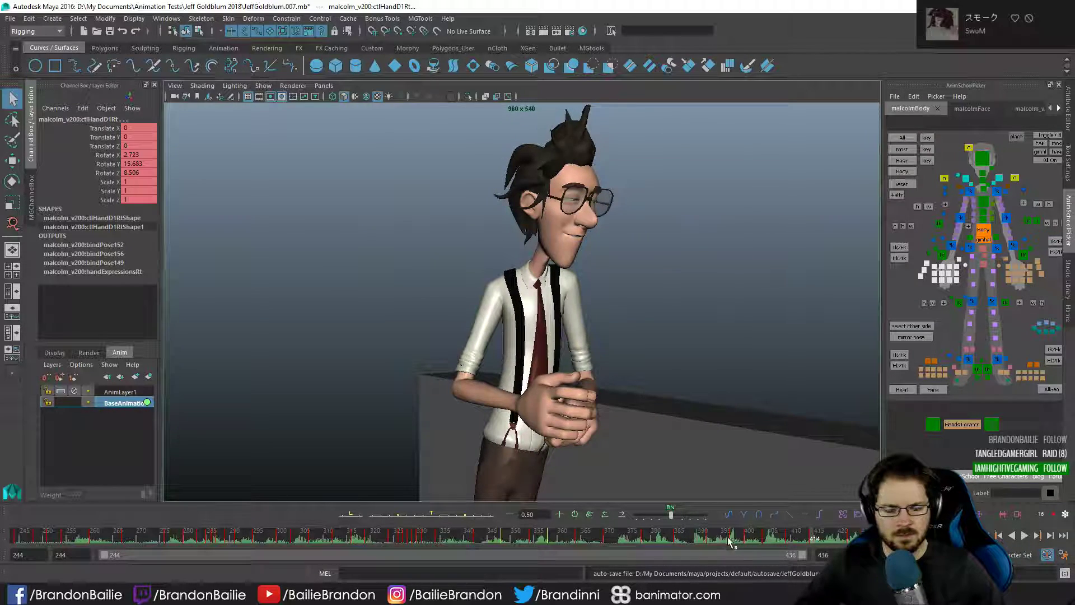
key("alt+v")
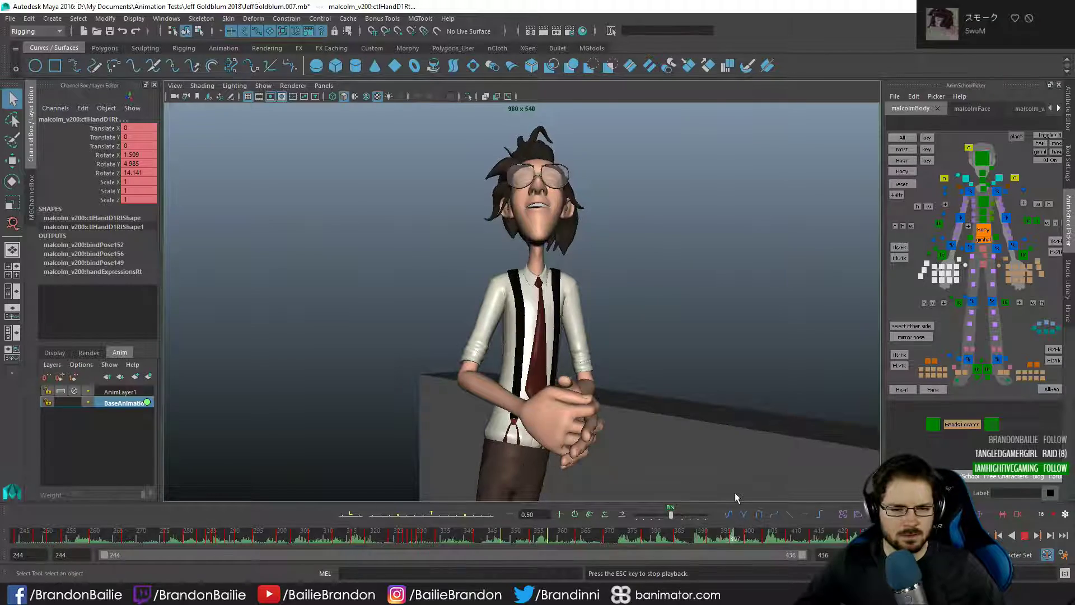
key("Escape")
left_click(727, 537)
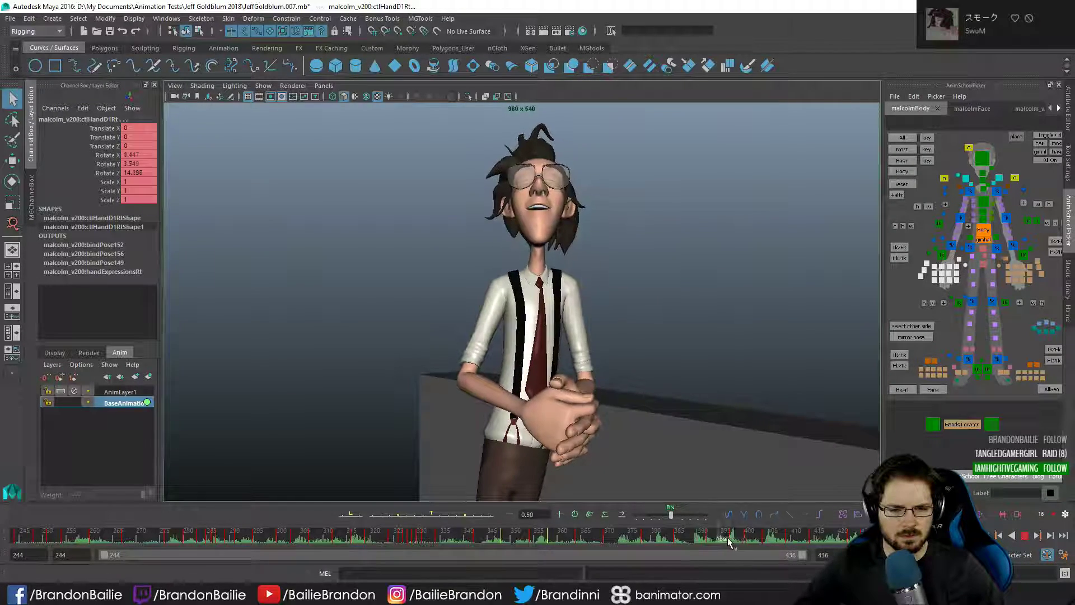
- Apply spline tangents to the right-hand controls' curve keys around frames 400 to 404 in the Graph Editor
left_click_drag(728, 538, 770, 537)
key("space")
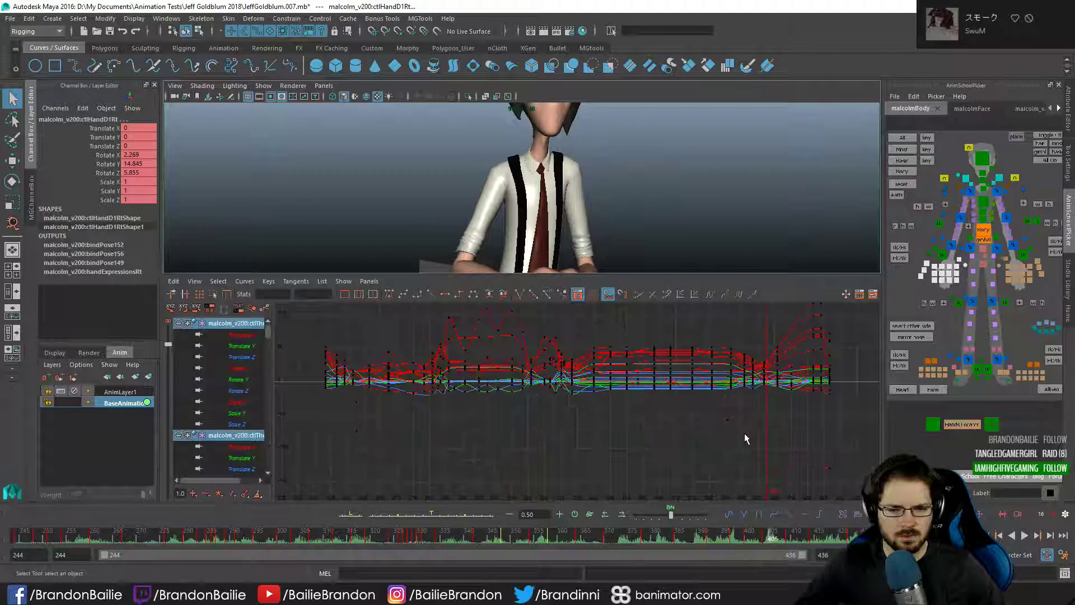
left_click_drag(772, 415, 695, 342)
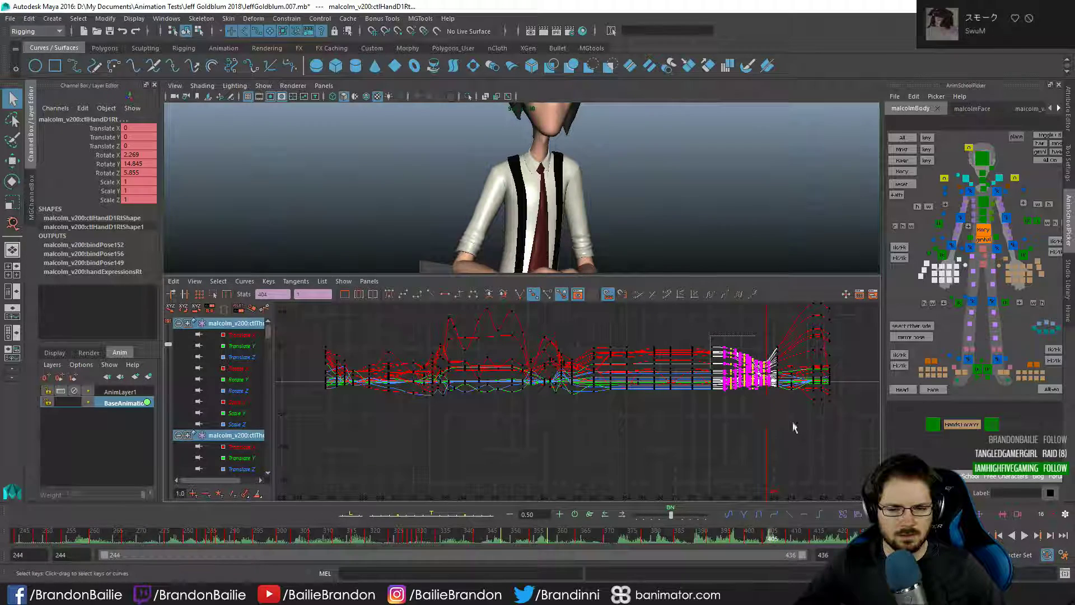
left_click(401, 295)
left_click(401, 319)
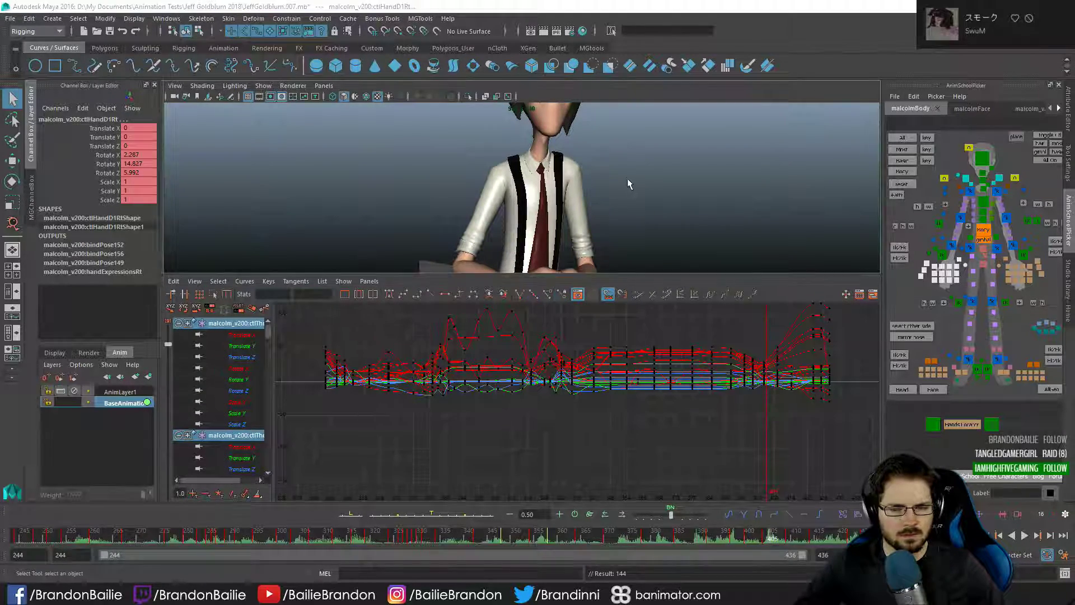
- Play back the hand clasp in the full camera view and examine the right-hand key at frame 409
key("space")
key("alt+comma")
key("alt+v")
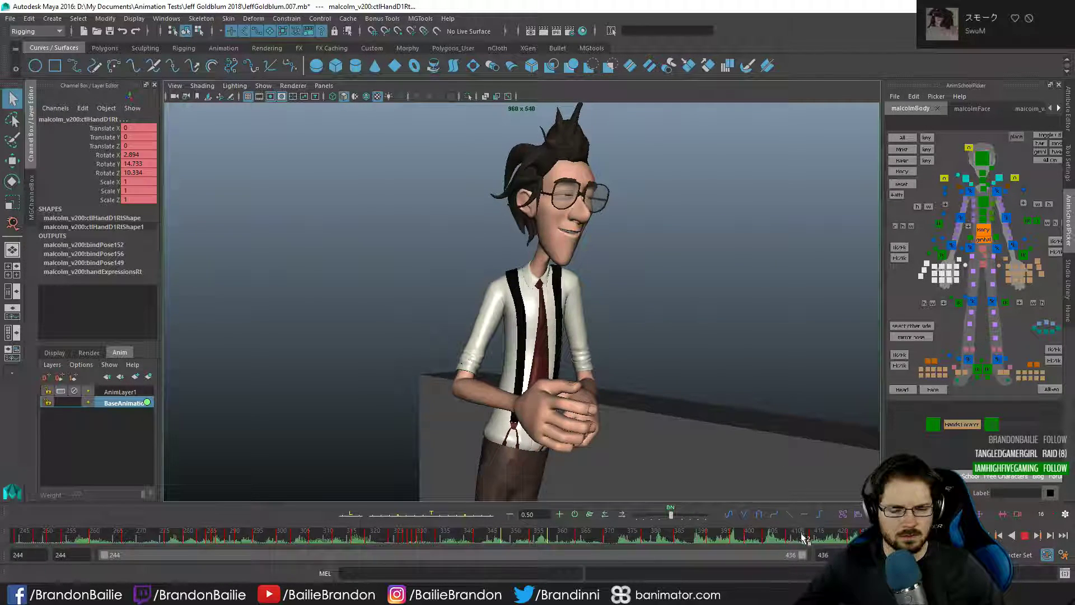
key("Escape")
key("period")
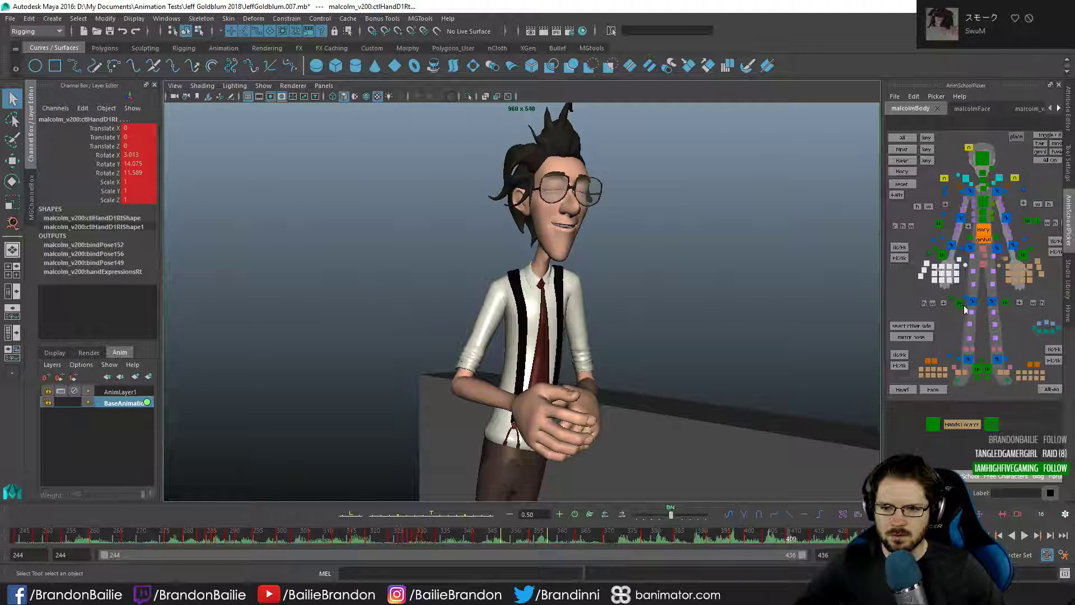
- Step through frames 407 to 409 to examine how the right hand settles into the clasp
key("comma")
key("period")
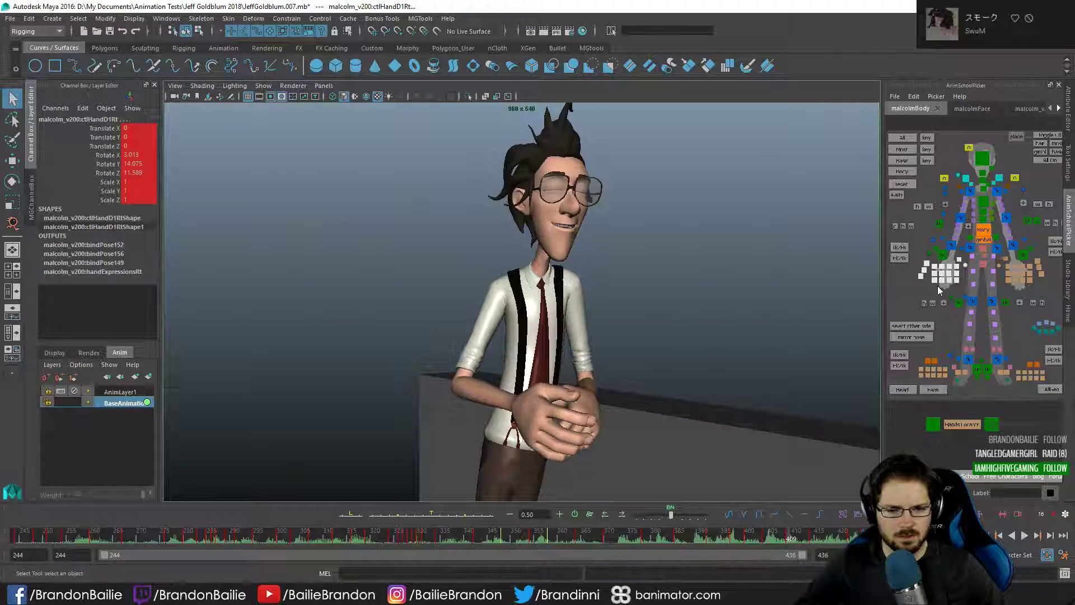
key("comma")
key("alt+period")
key("alt+period")
key("alt+period")
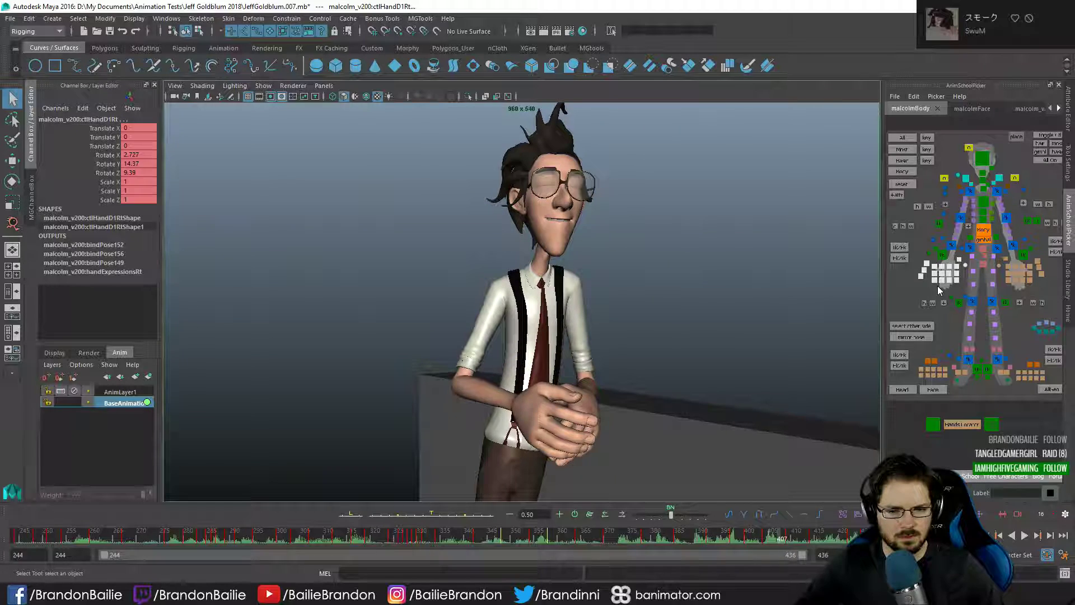
key("alt+period")
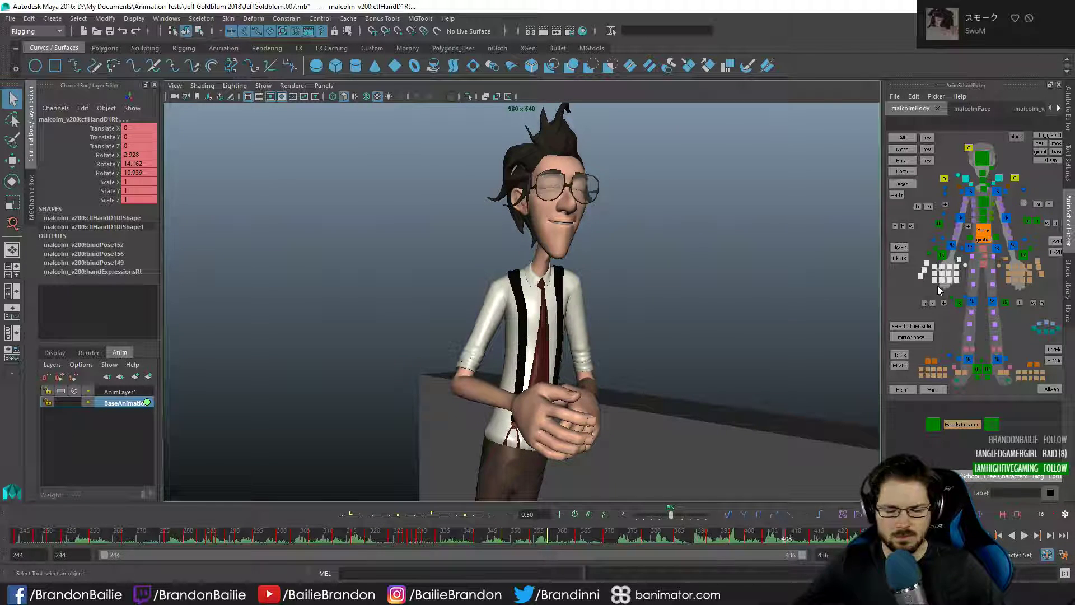
left_click_drag(938, 285, 961, 267)
key("alt+period")
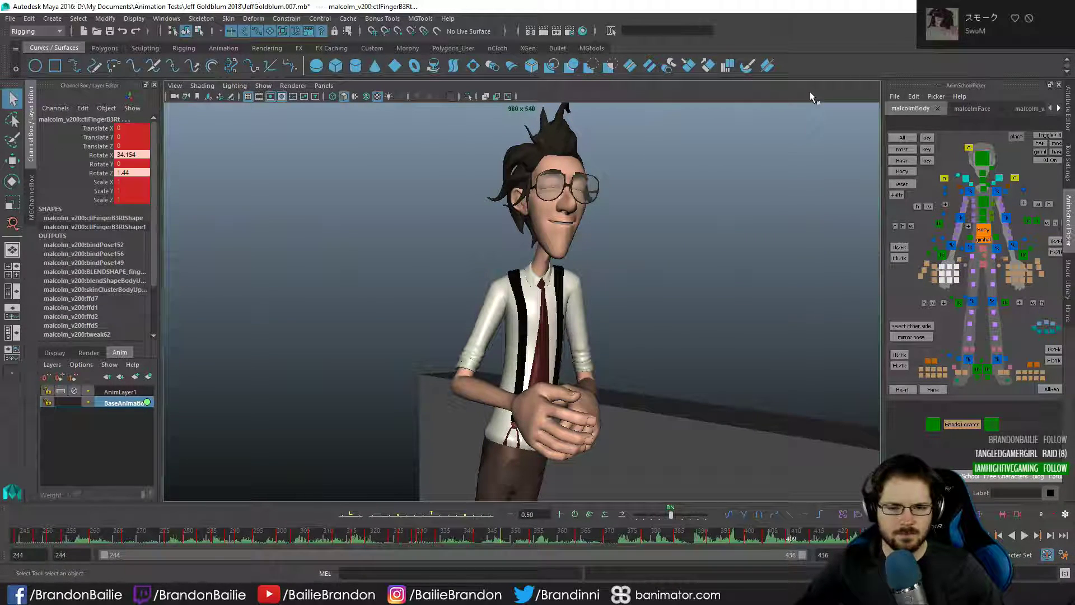
key("alt+comma")
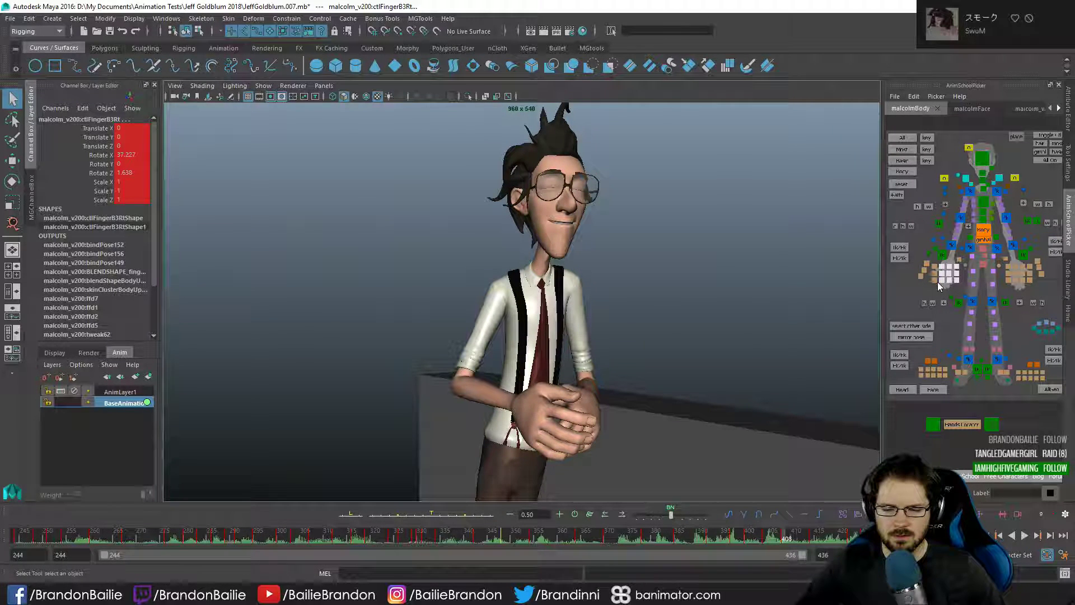
key("ctrl+z")
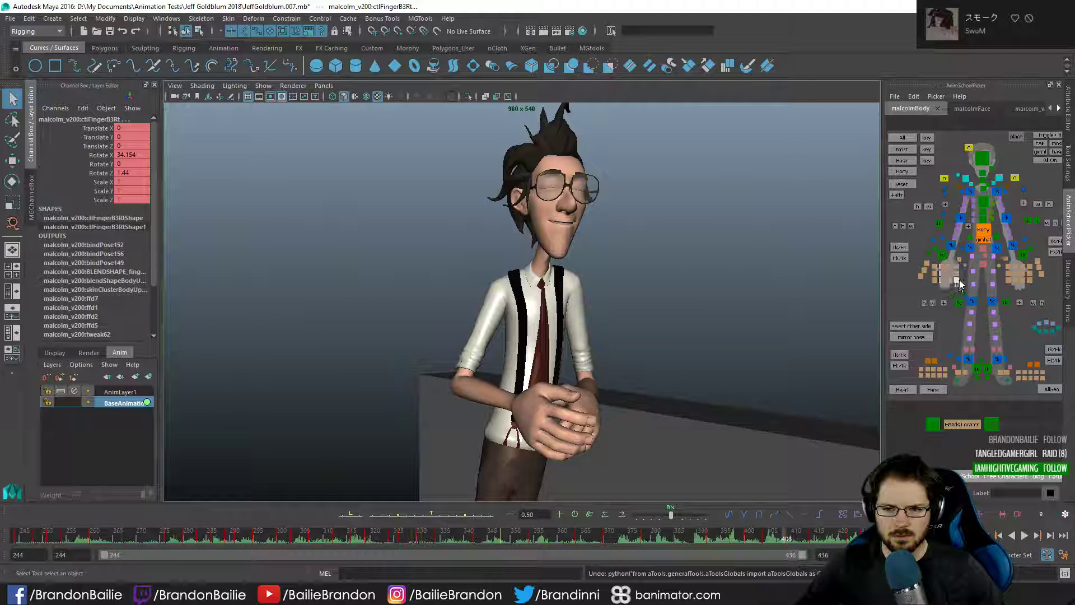
- Shift the right hand's finger D keys one frame earlier, from frame 409 to 408
left_click_drag(963, 290, 953, 262)
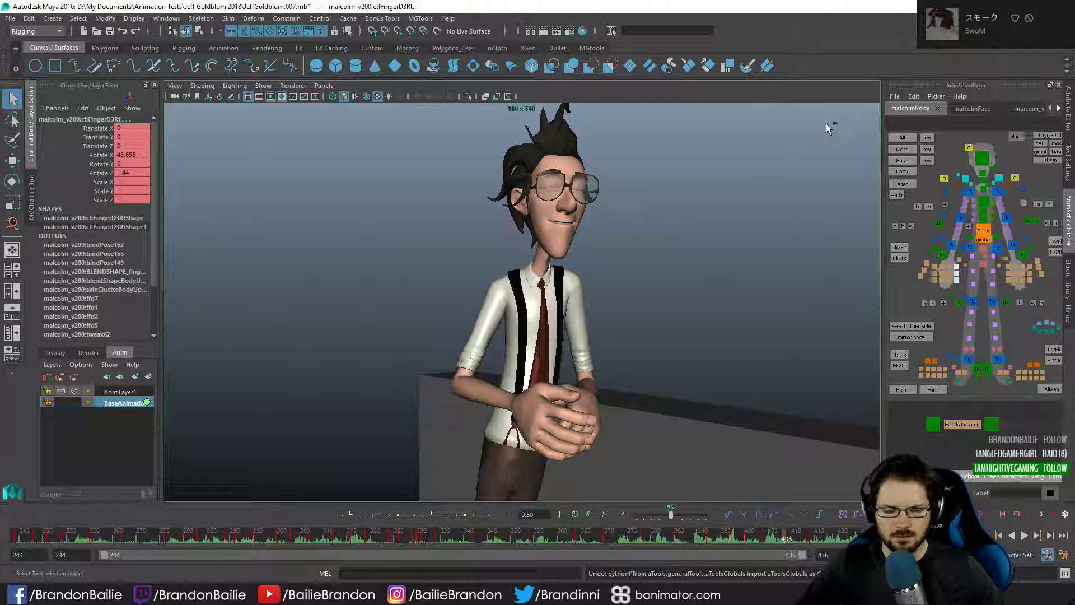
key("comma")
key("period")
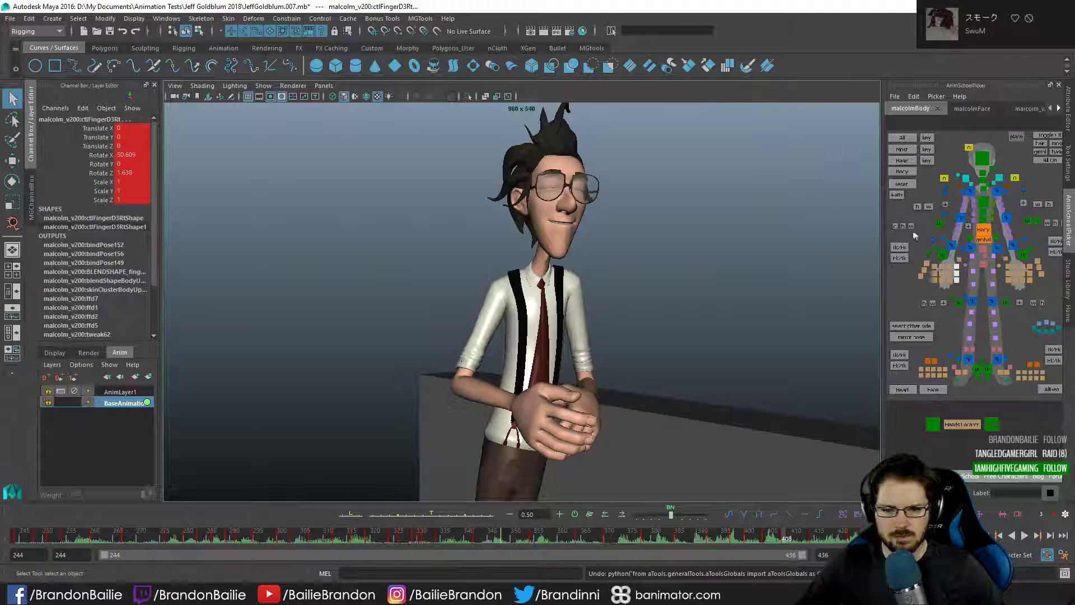
- Shift the right hand's finger A and B keys one frame later to frame 410, and finger A's one more frame to 411
left_click(946, 281)
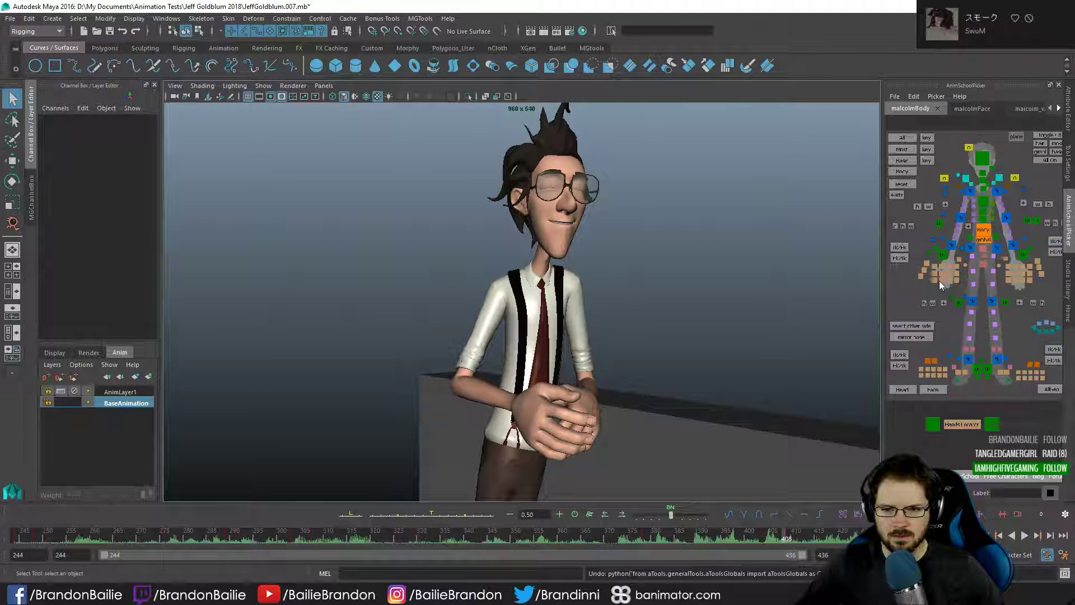
left_click(940, 280)
left_click(943, 271)
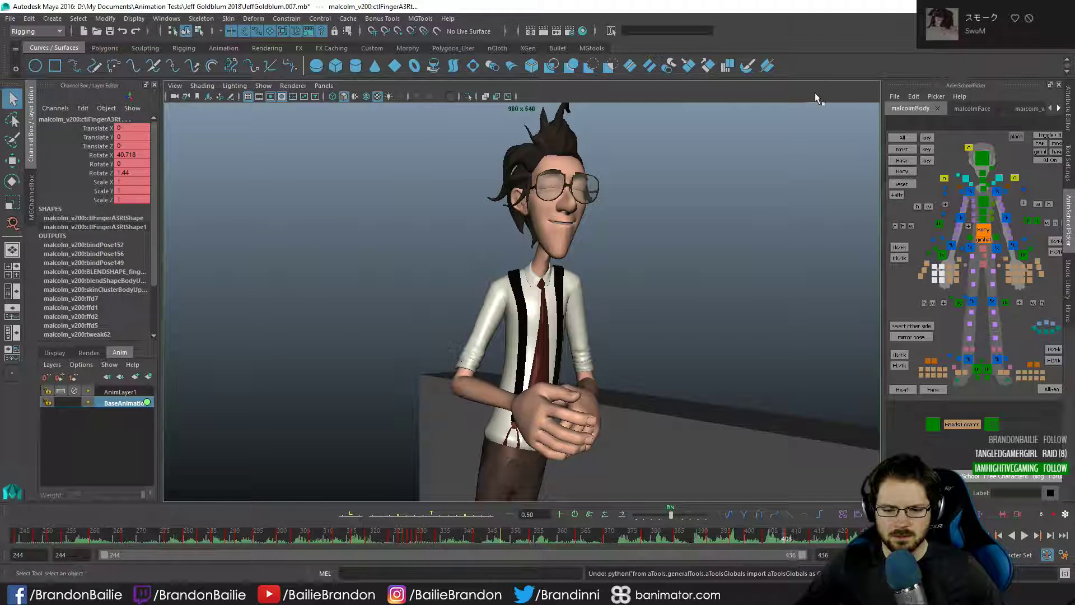
key("period")
key("period")
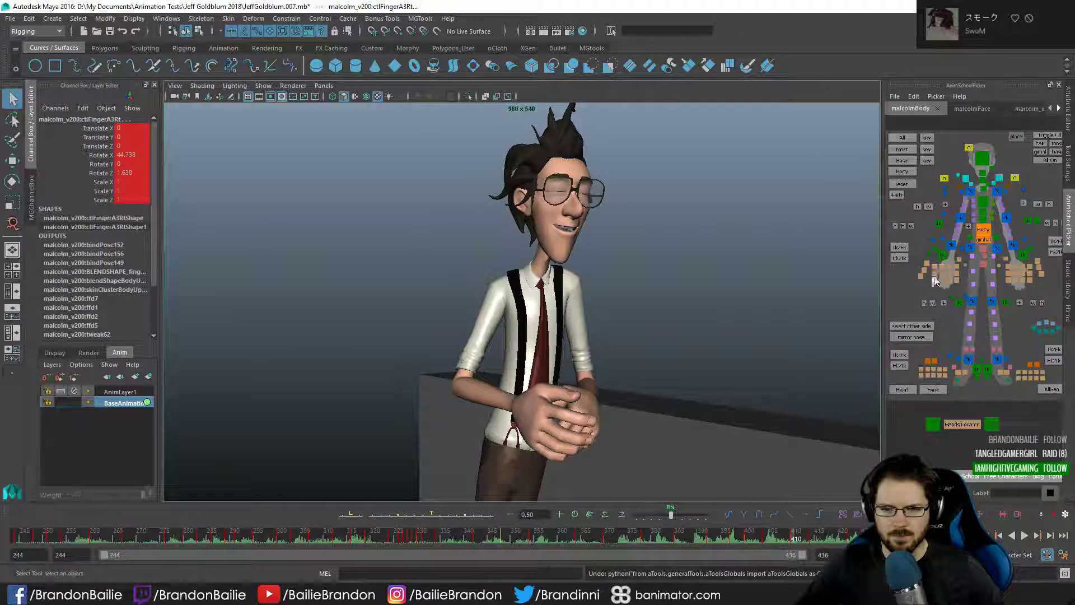
key("comma")
key("comma")
key("comma")
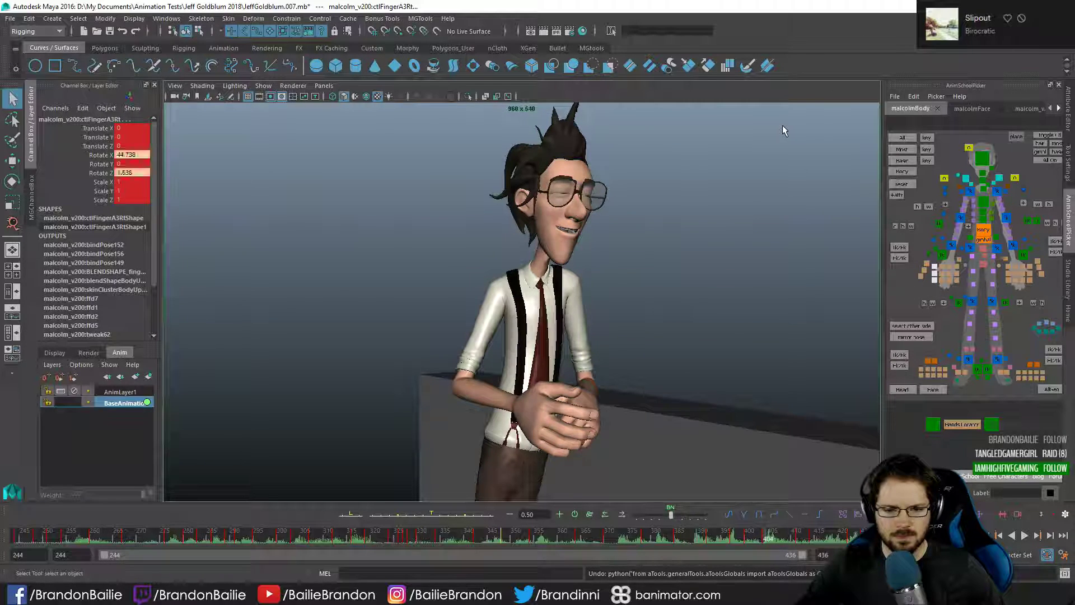
- Step through the frames and keys from about 404 to 420 to review the staggered right-hand finger motion
key("alt+period")
key("alt+period")
key("alt+period")
key("alt+period")
key("alt+period")
key("alt+period")
key("alt+period")
key("alt+period")
key("alt+period")
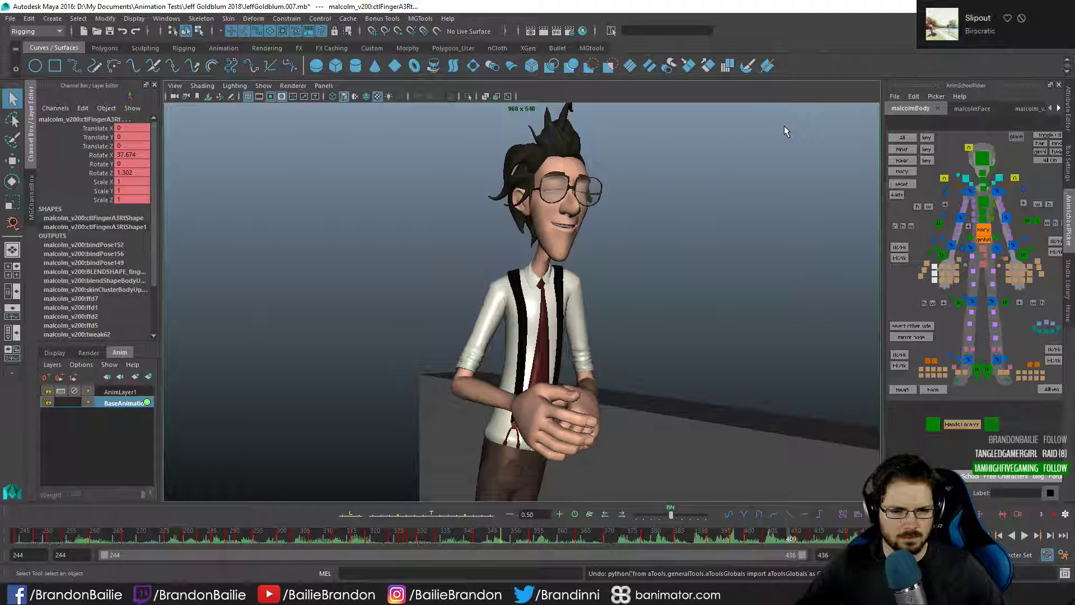
key("comma")
key("comma")
key("comma")
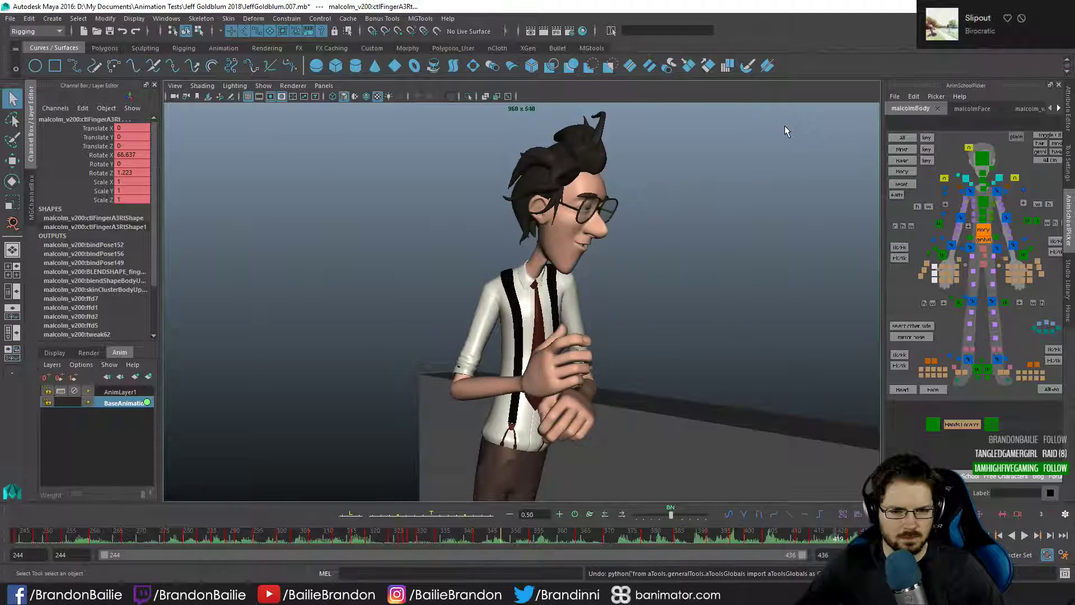
key("period")
key("period")
key("period")
key("period")
key("period")
key("period")
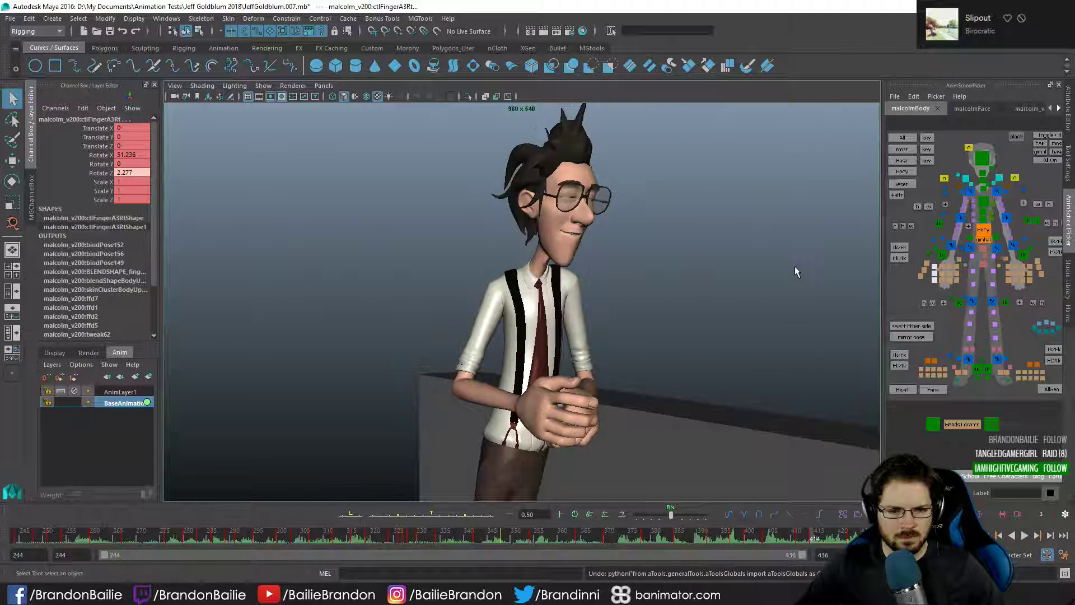
- Key all right-hand controls at about frame 417, and go back to frame 414
left_click(967, 270)
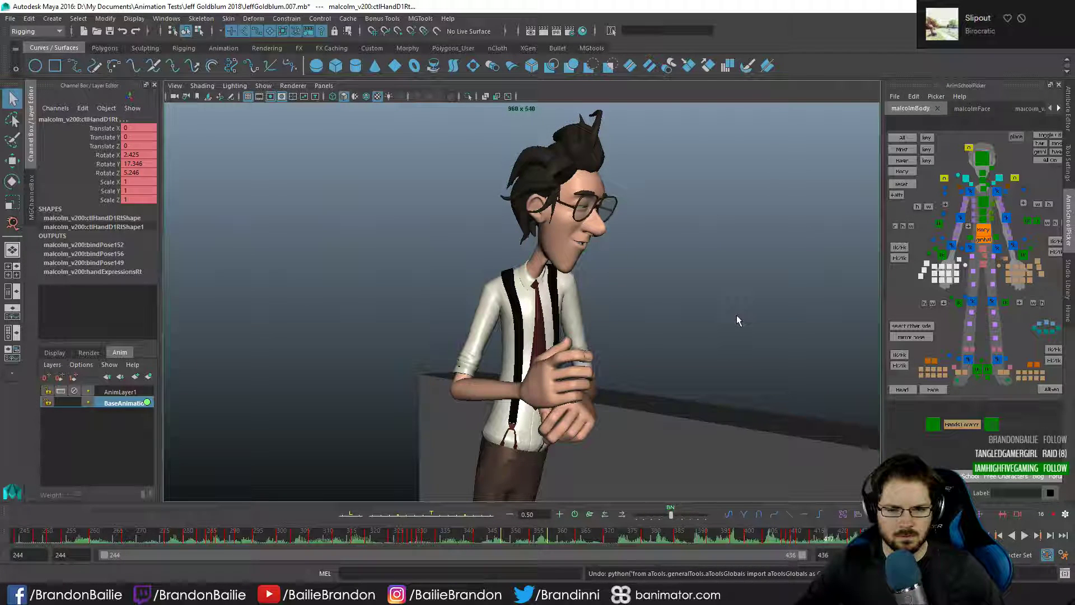
key("s")
key("alt+comma")
key("alt+comma")
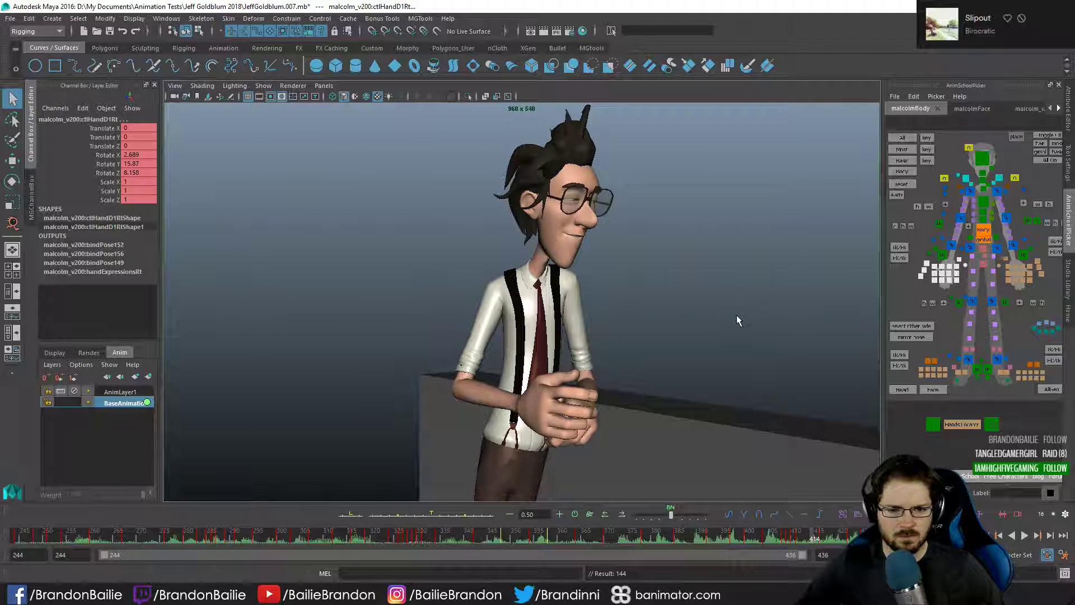
- Step through the frames of the right hand's pointing gesture to examine the hand and finger motion
key("alt+comma")
key("alt+comma")
key("alt+comma")
key("alt+period")
key("alt+period")
key("alt+period")
key("alt+period")
key("alt+period")
key("alt+period")
key("alt+period")
key("alt+period")
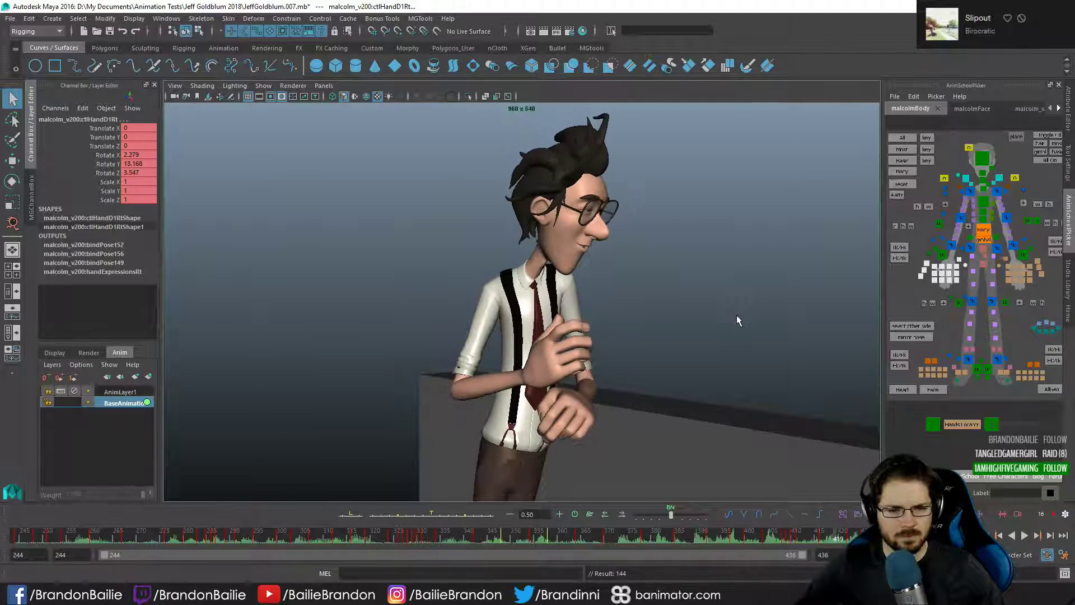
key("alt+period")
key("alt+period")
key("alt+period")
key("alt+period")
key("alt+period")
key("alt+period")
key("alt+period")
key("alt+period")
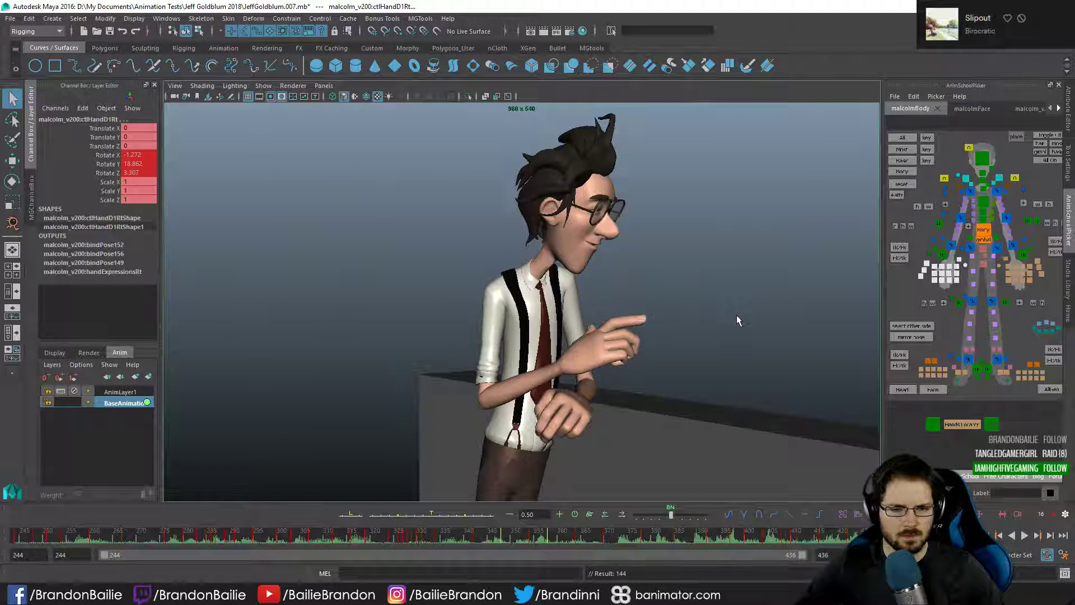
key("alt+period")
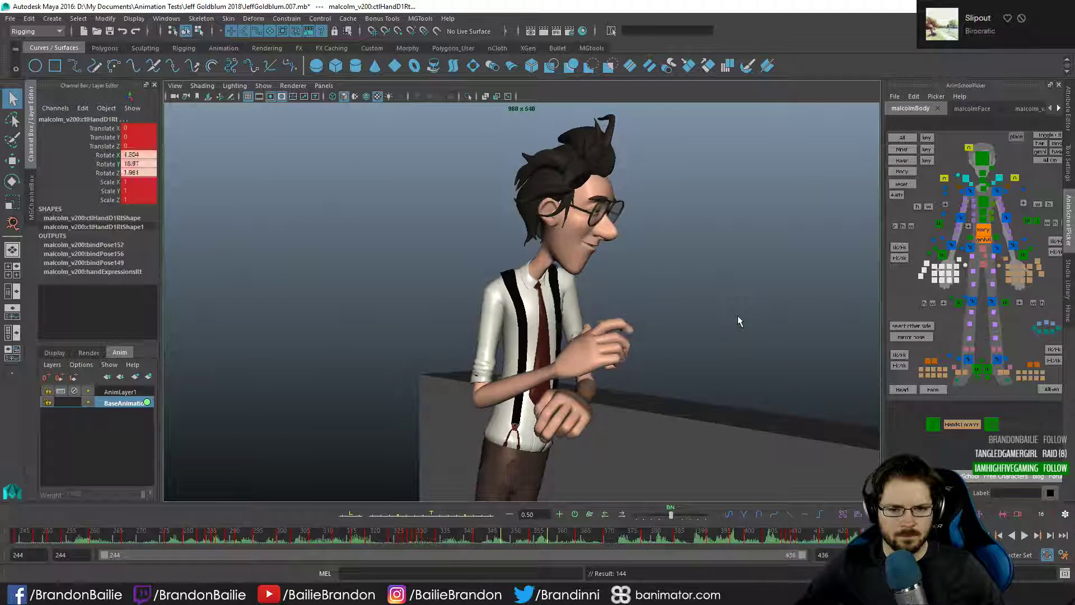
key("alt+period")
key("alt+period")
key("alt+period")
key("alt+period")
key("alt+period")
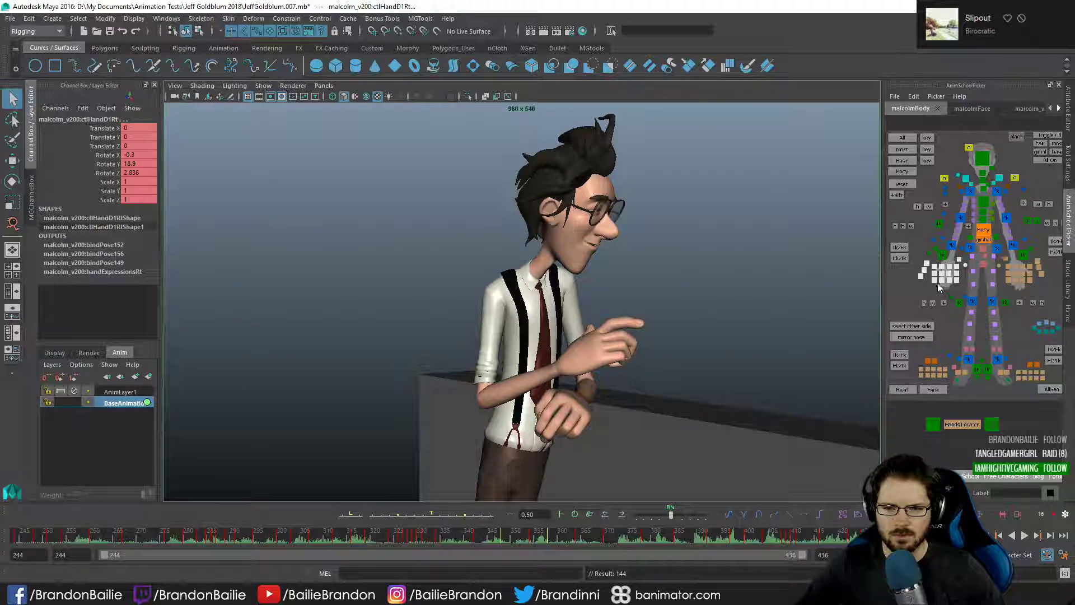
- Select the right index finger's upper controls and key them on a curled-finger frame just before the pointing pose
left_click(935, 270)
key("alt+period")
key("alt+period")
key("alt+period")
key("alt+period")
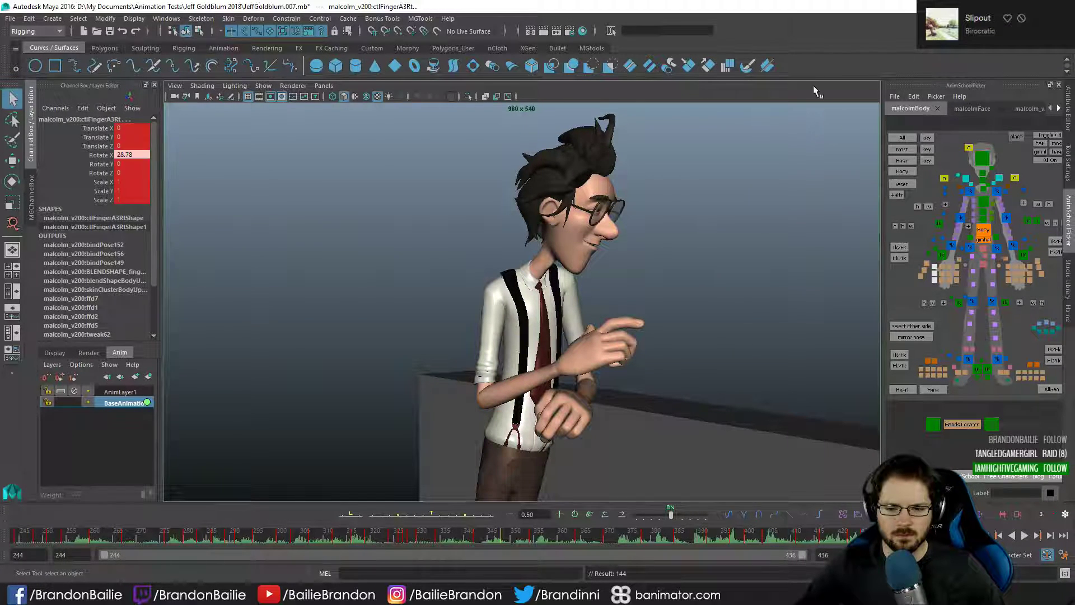
key("alt+period")
key("alt+period")
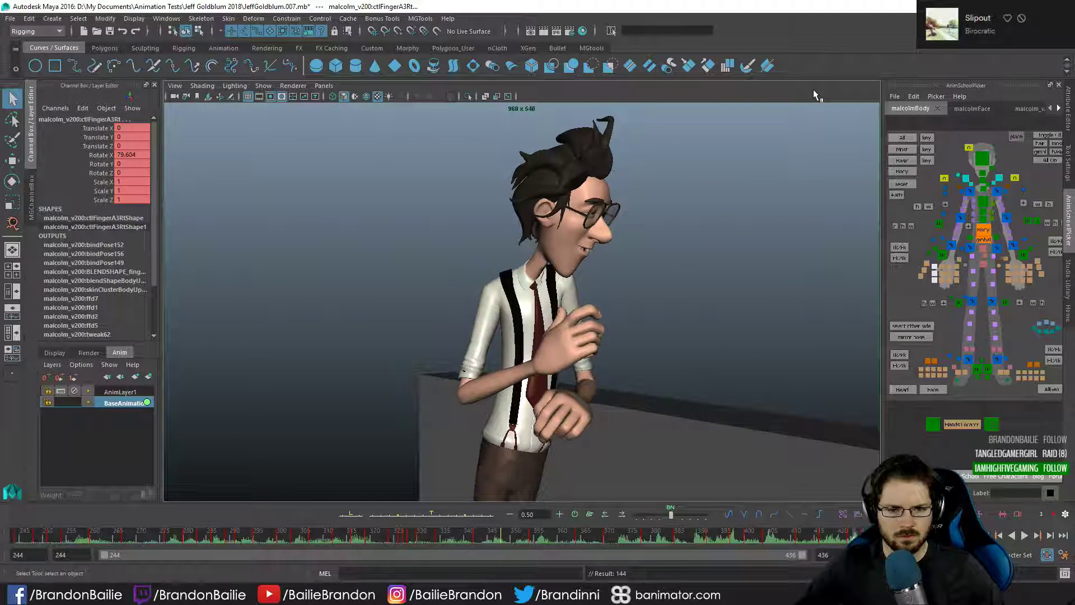
key("s")
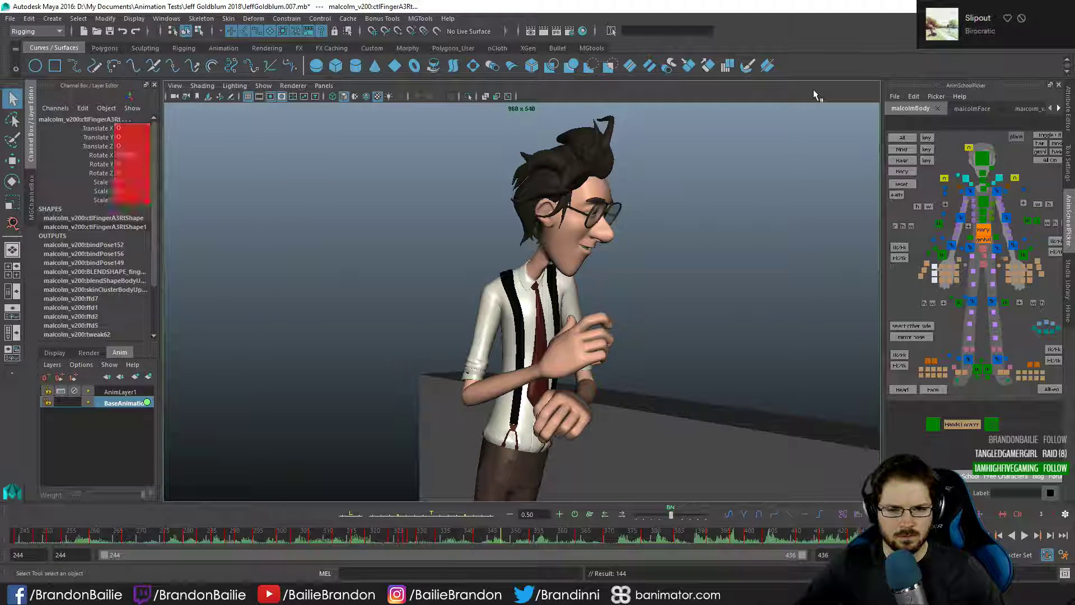
key("alt+period")
key("alt+period")
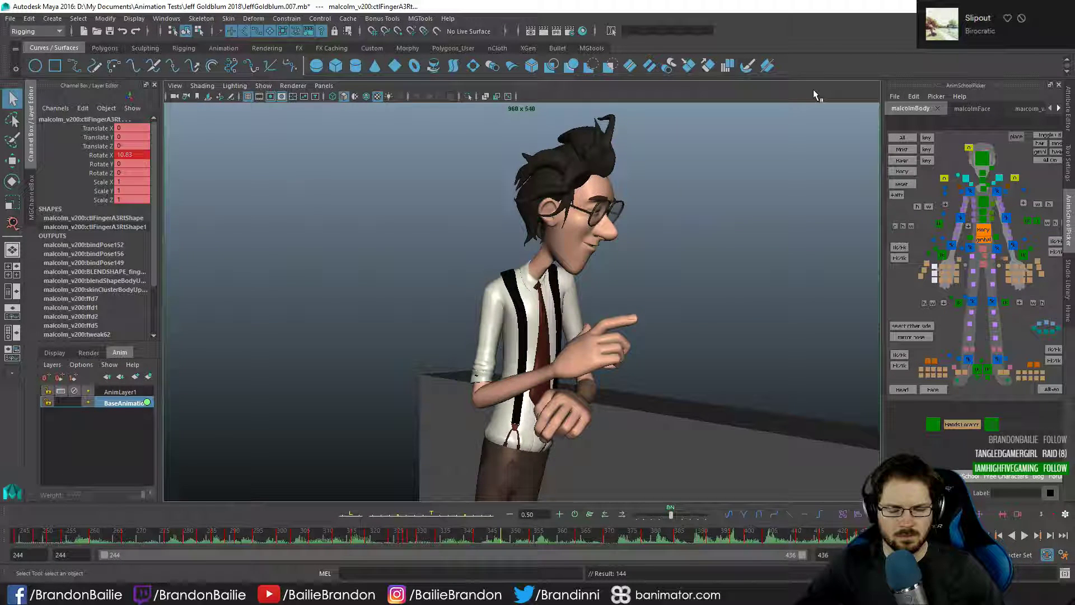
- Key the right index finger controls on the fully extended pointing frame with Rotate X at 10.83
key("alt+comma")
key("alt+comma")
key("alt+comma")
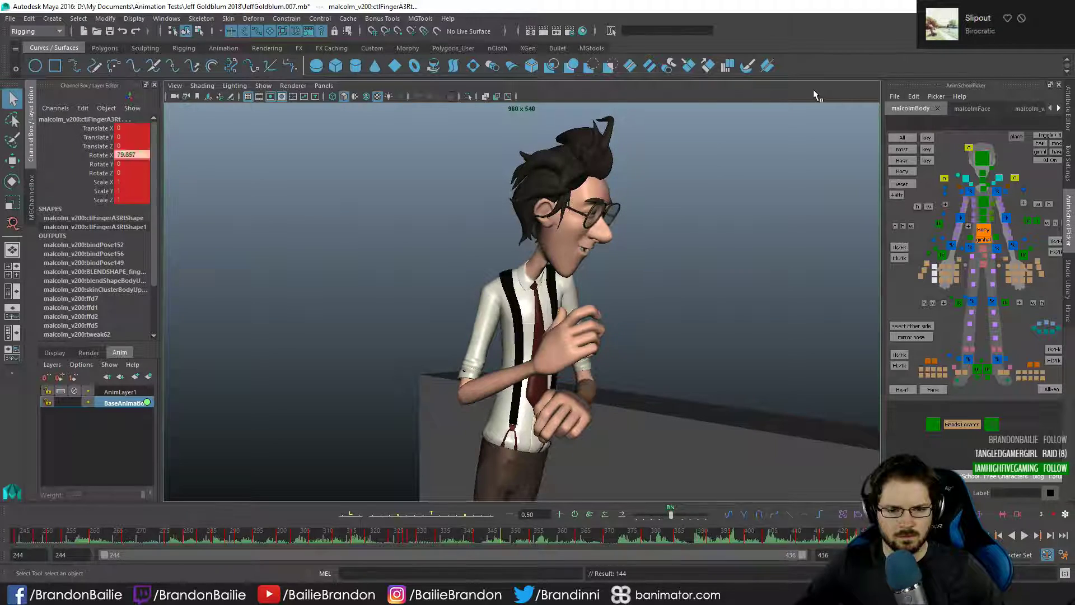
key("alt+period")
key("alt+period")
key("alt+period")
key("alt+period")
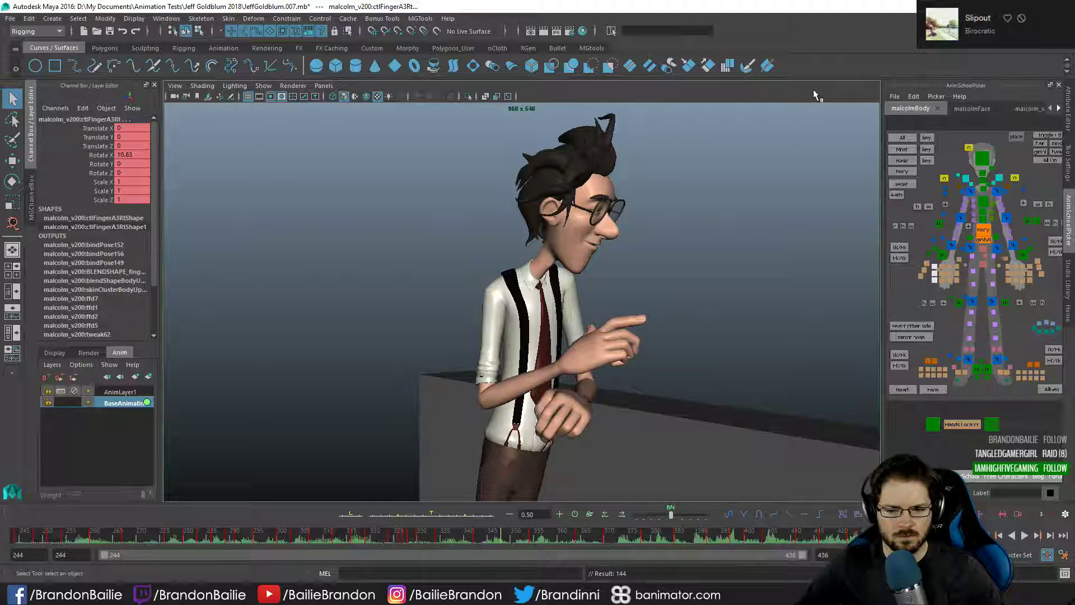
key("s")
- Tween the right index finger controls on the in-between frame of the pointing gesture, giving Rotate X 24.677
key("alt+period")
key("comma")
key("comma")
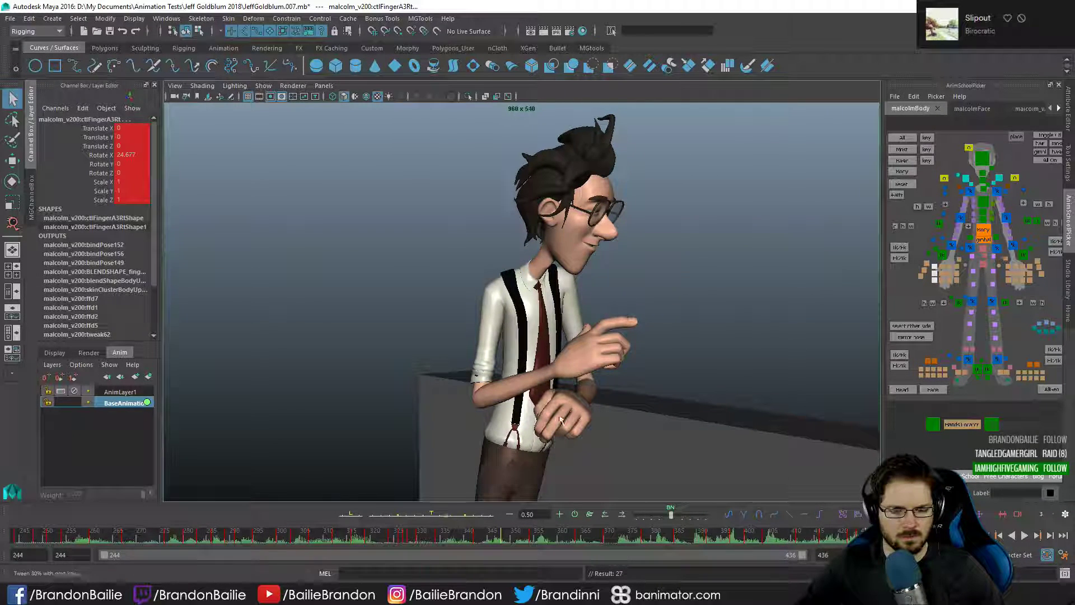
key("period")
key("period")
key("comma")
key("comma")
key("comma")
key("comma")
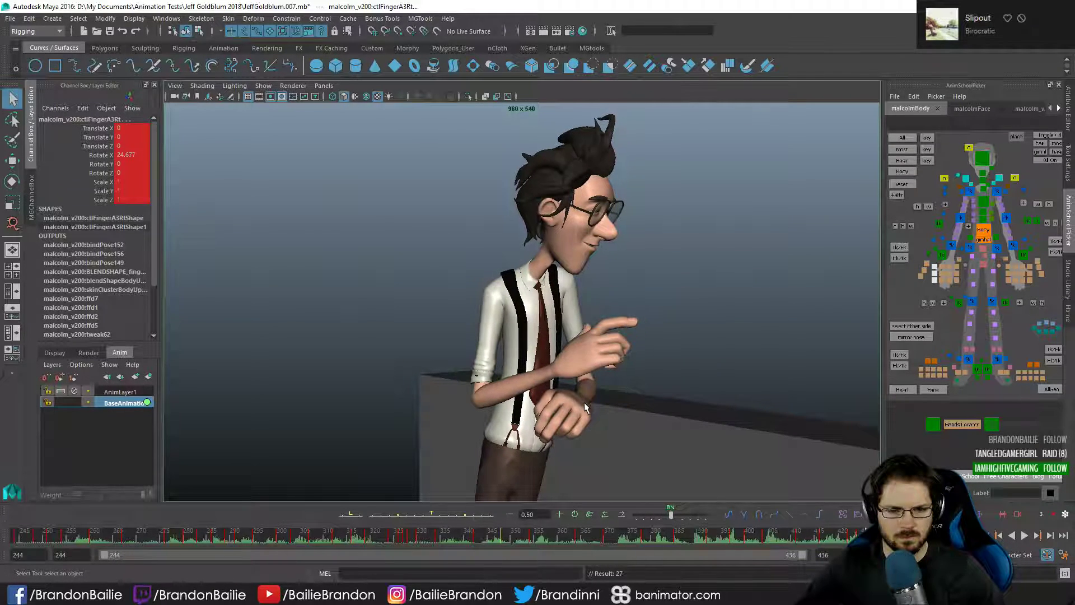
left_click(436, 516)
- Adjust the right index finger controls on the frame before the extension so Rotate X is about 80
key("alt+comma")
key("alt+comma")
key("alt+comma")
key("alt+comma")
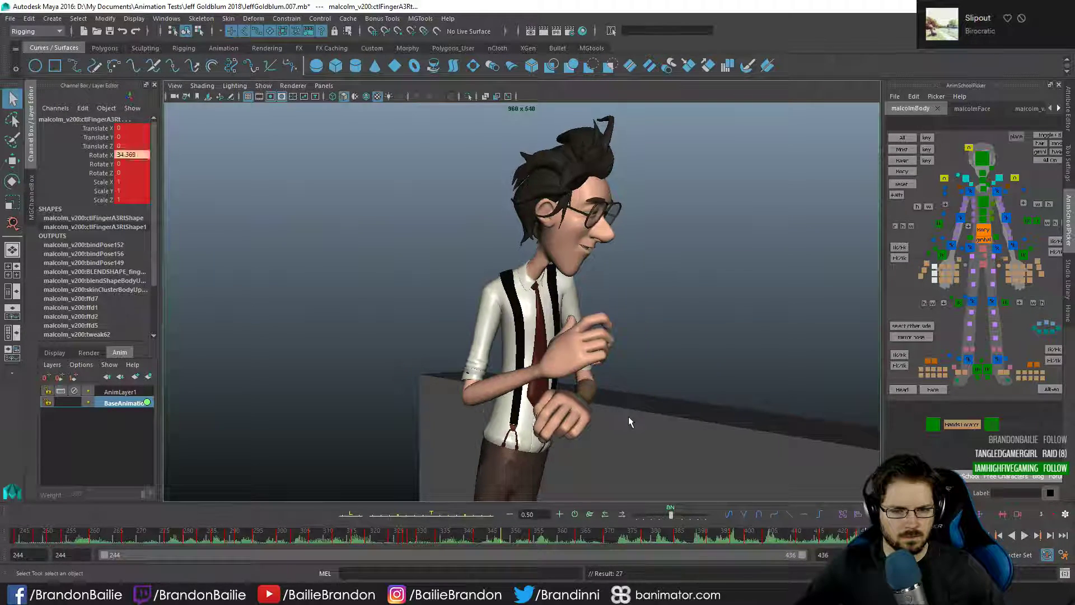
key("alt+period")
key("alt+period")
key("alt+period")
key("alt+period")
key("comma")
key("comma")
key("comma")
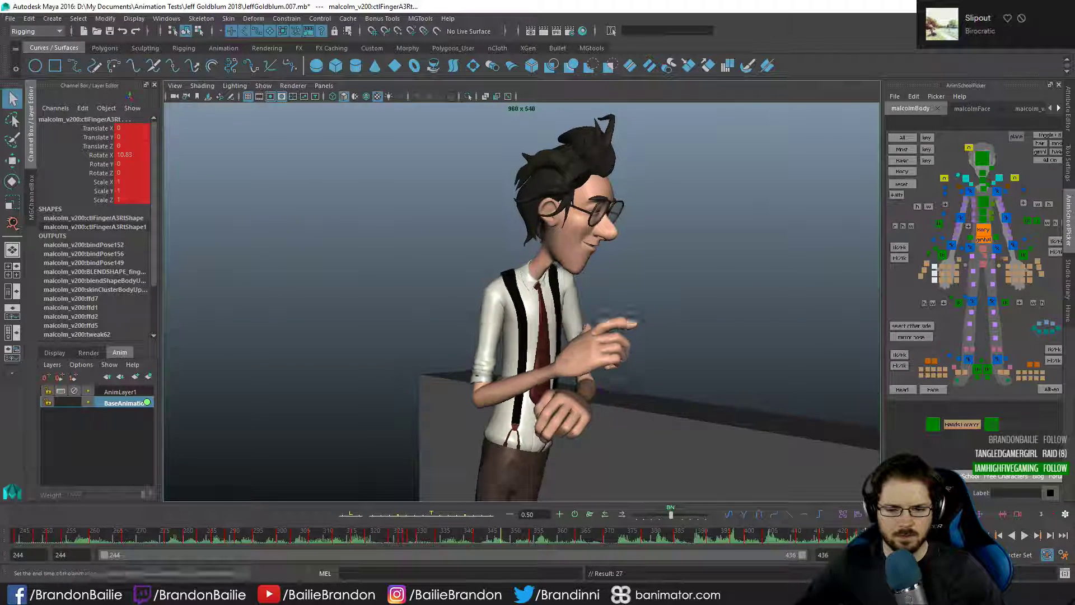
key("period")
key("period")
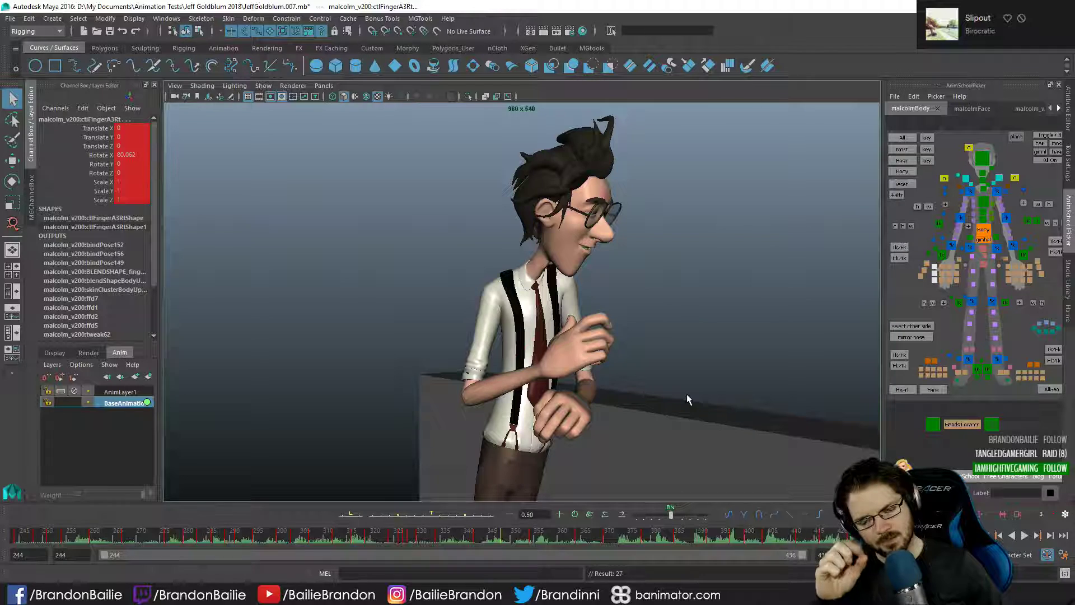
- Review the finger's uncurling frame by frame and in playback, from the curled hand to the pointing pose
key("period")
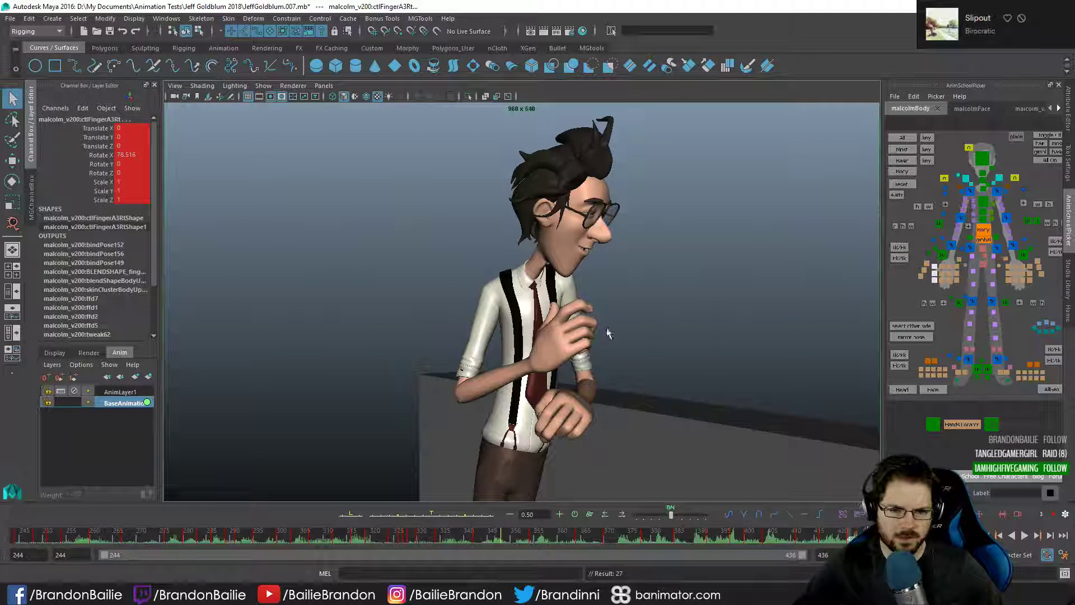
key("alt+period")
key("alt+period")
key("alt+period")
key("alt+period")
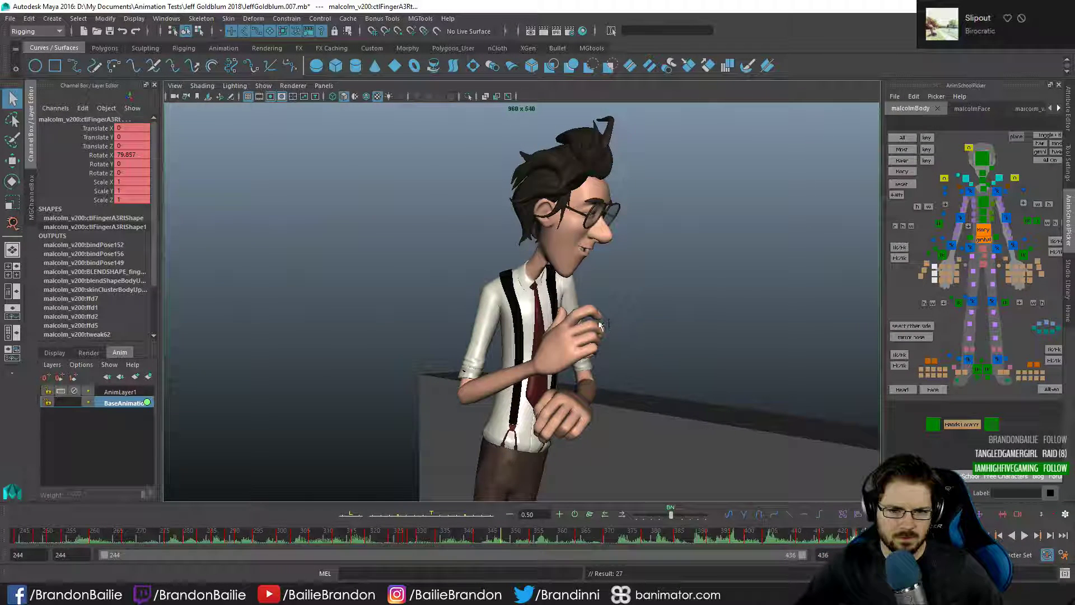
key("alt+period")
key("alt+period")
key("alt+period")
key("alt+period")
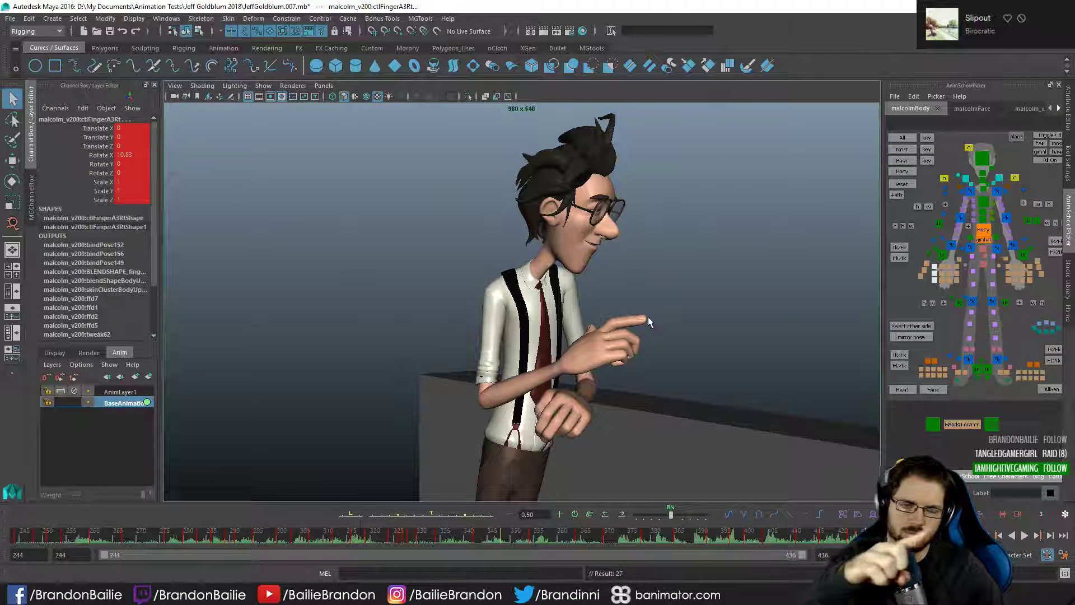
key("alt+v")
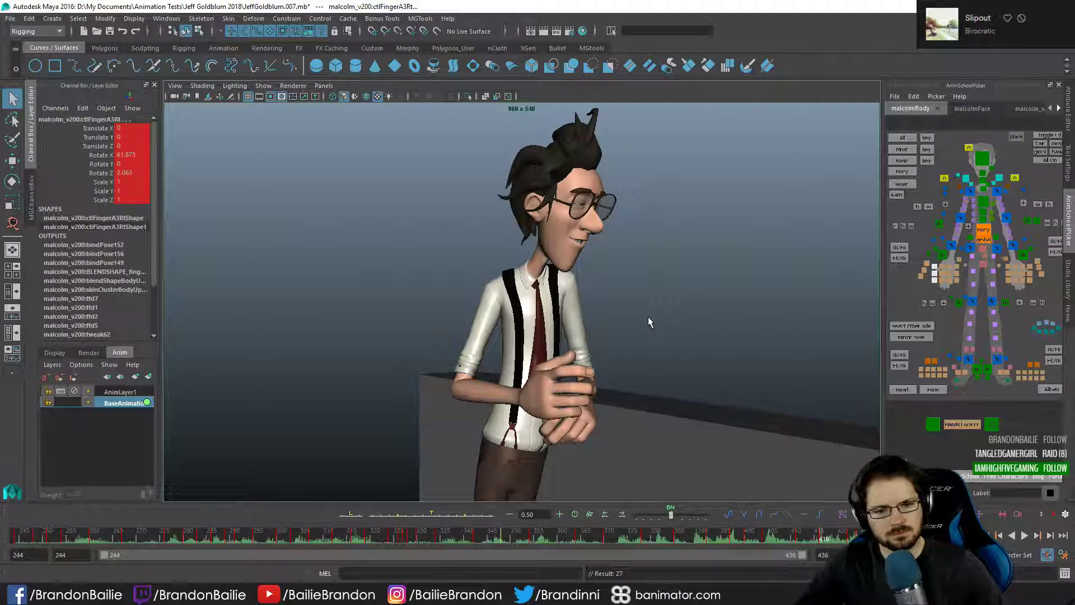
- Key the right index finger controls again on the extended pointing frame and play back the gesture
key("s")
key("alt+period")
key("alt+period")
key("alt+period")
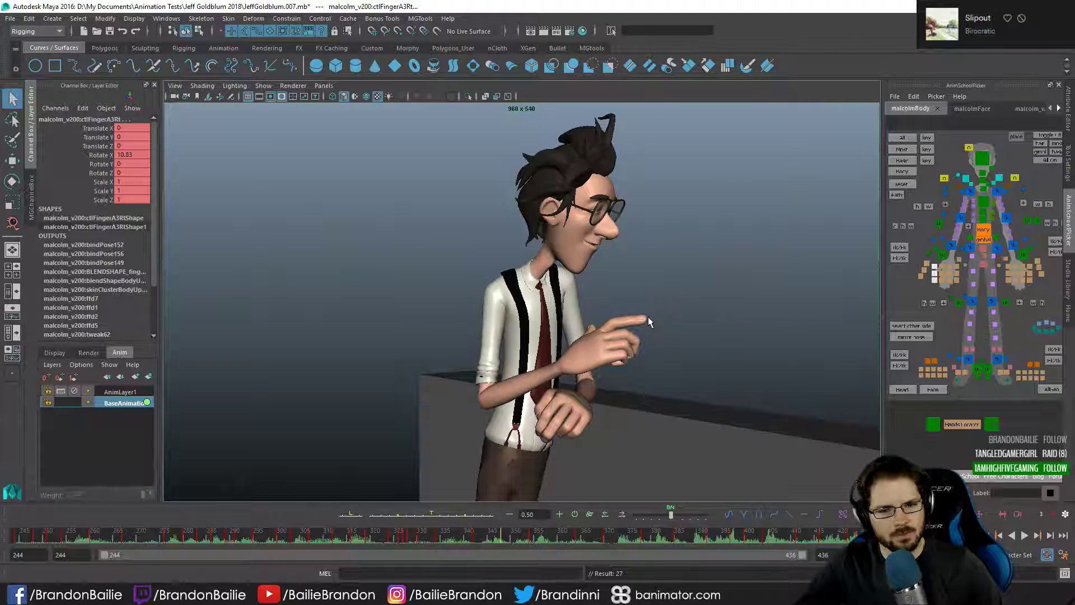
key("s")
key("comma")
key("alt+v")
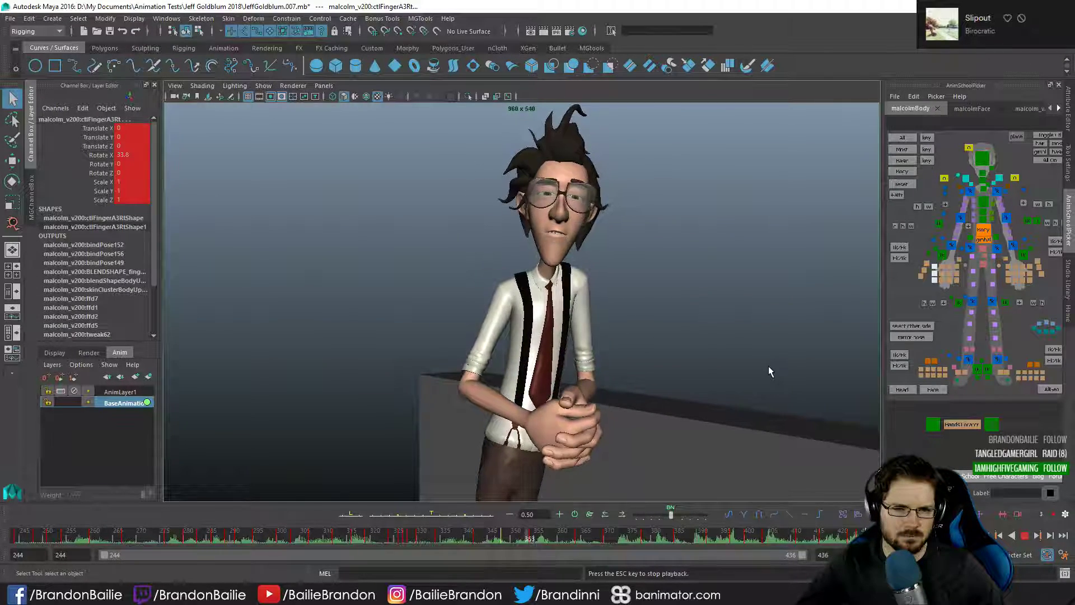
key("Escape")
- At frame 370, lower the body control to Translate Y -0.103, tilt it to Rotate X 0.644, and play back the motion
left_click(984, 230)
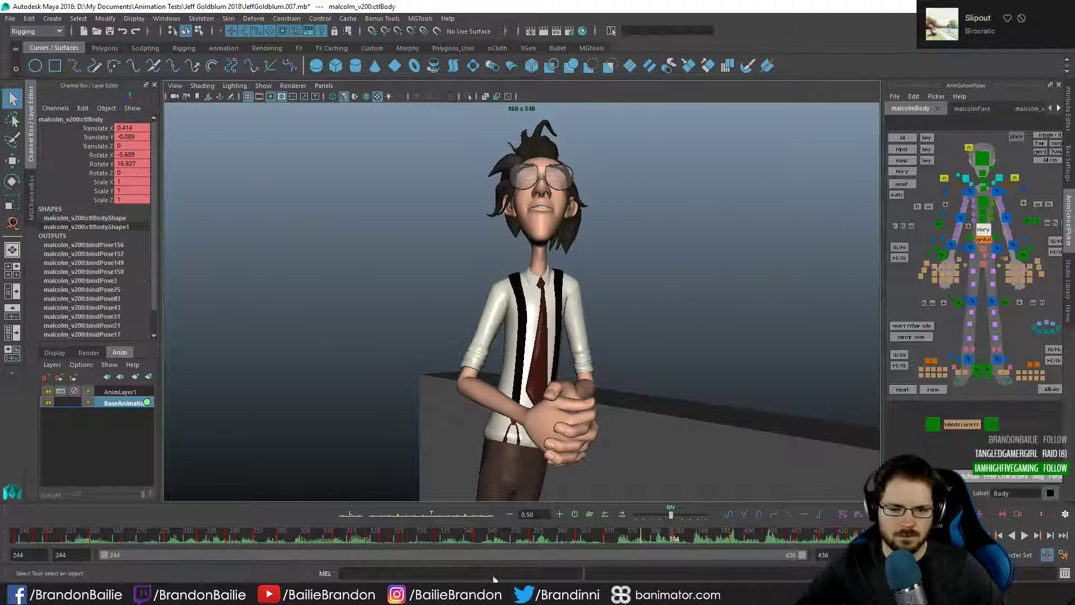
key("comma")
key("comma")
key("comma")
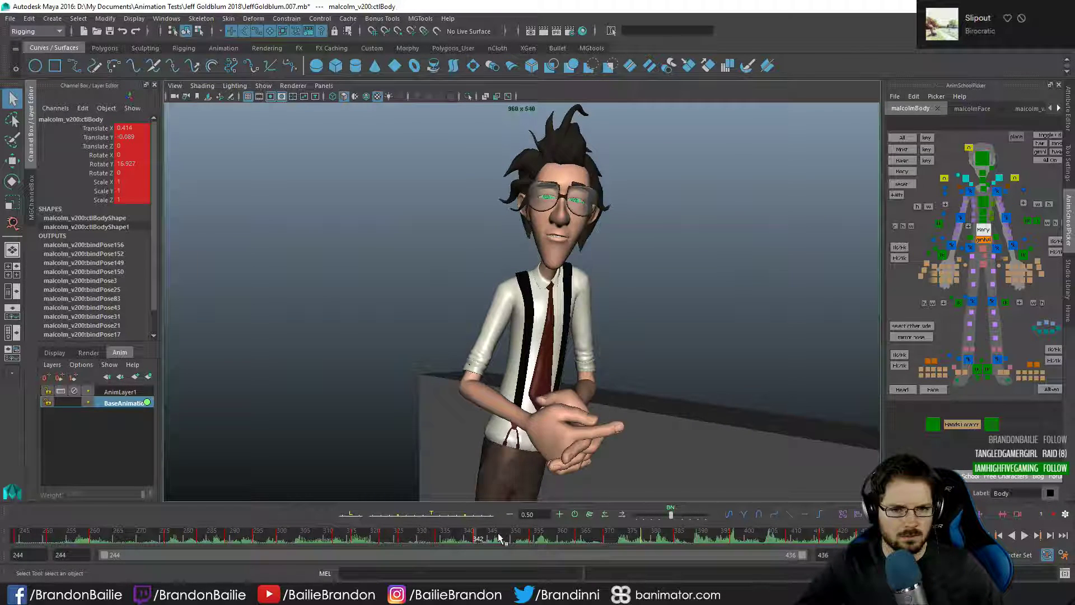
key("period")
key("w")
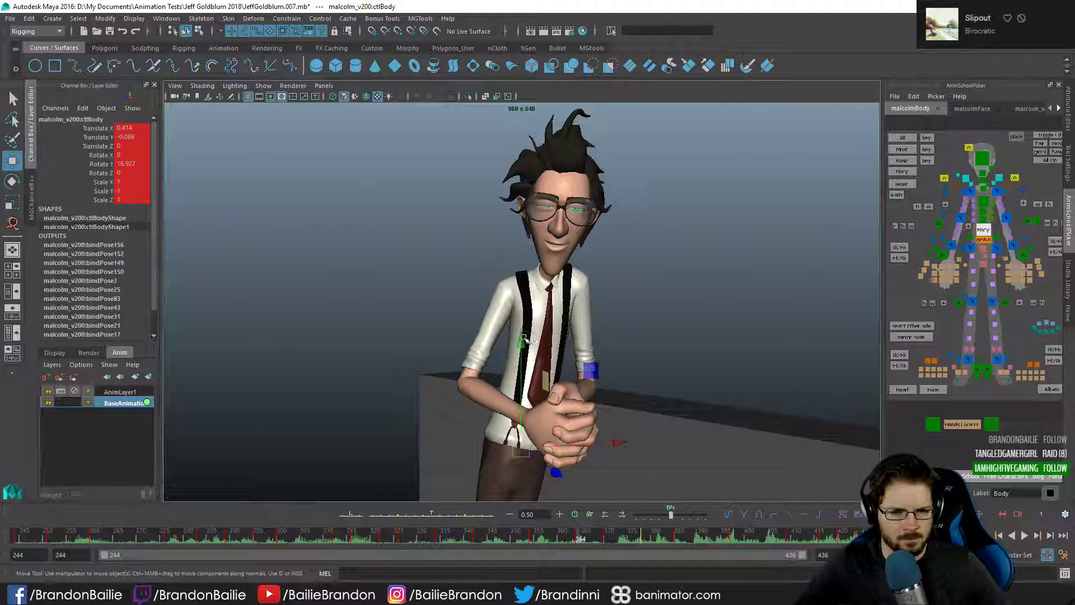
key("period")
key("comma")
key("period")
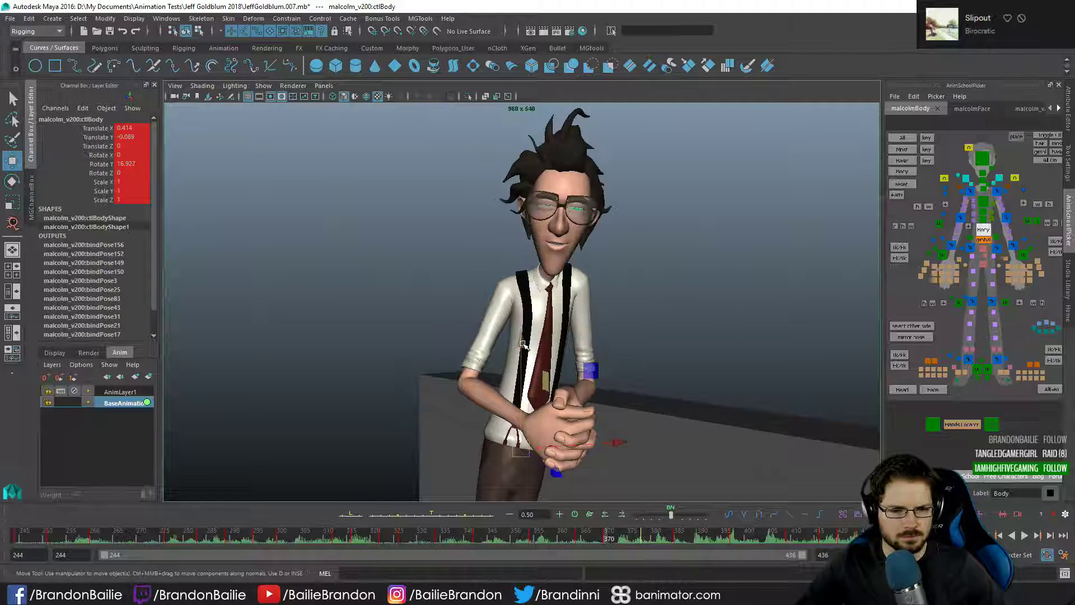
left_click_drag(521, 345, 536, 361)
key("e")
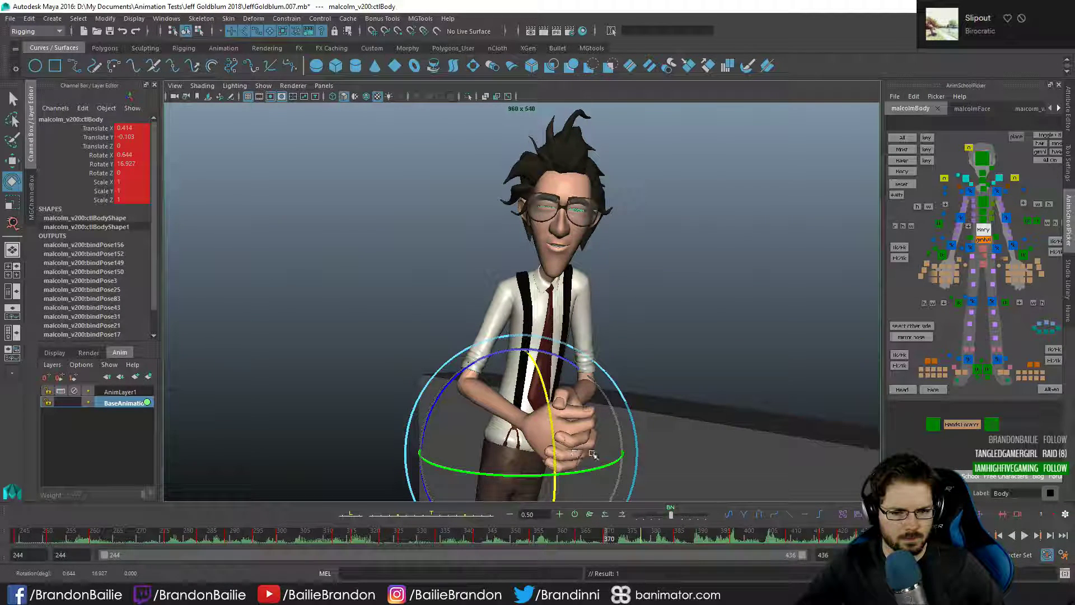
left_click(580, 535)
key("alt+v")
key("q")
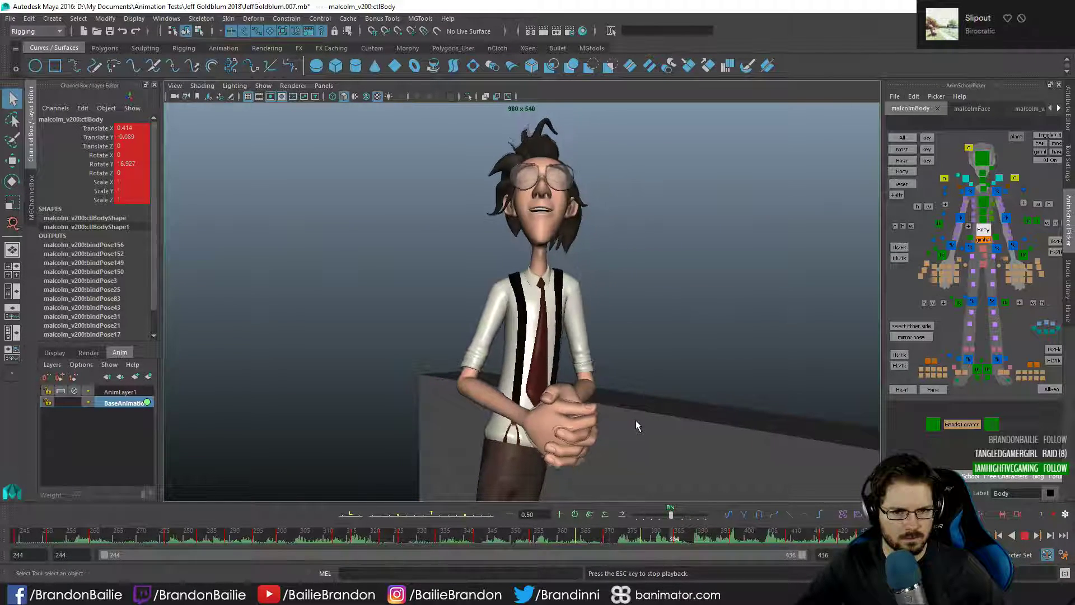
key("Escape")
- At frame 354, rotate the body control to Rotate X -0.806 and raise it to Translate Y -0.066
left_click(524, 537)
key("alt+v")
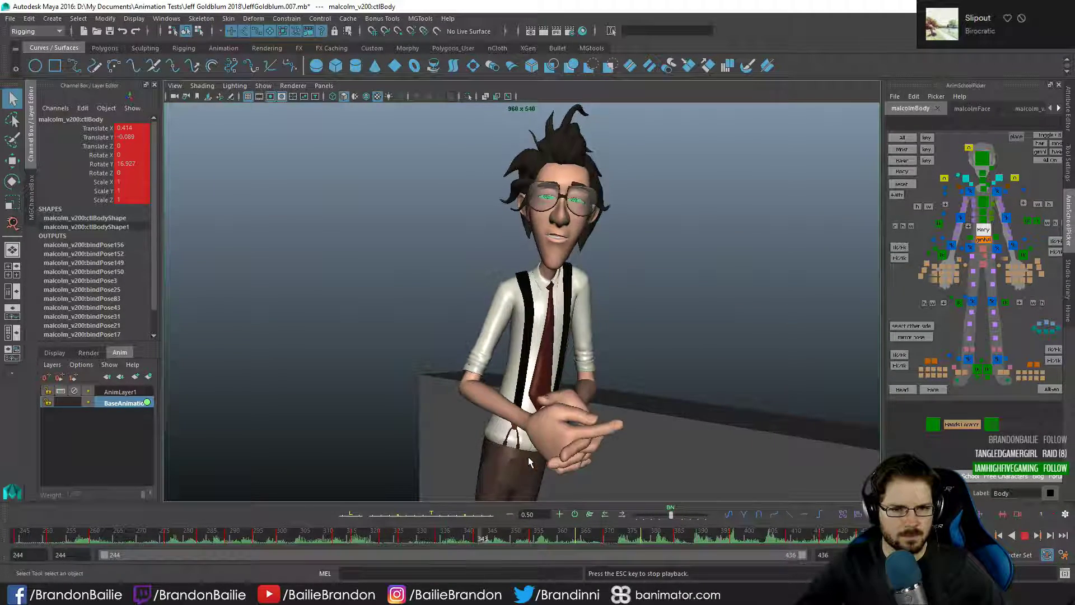
key("Escape")
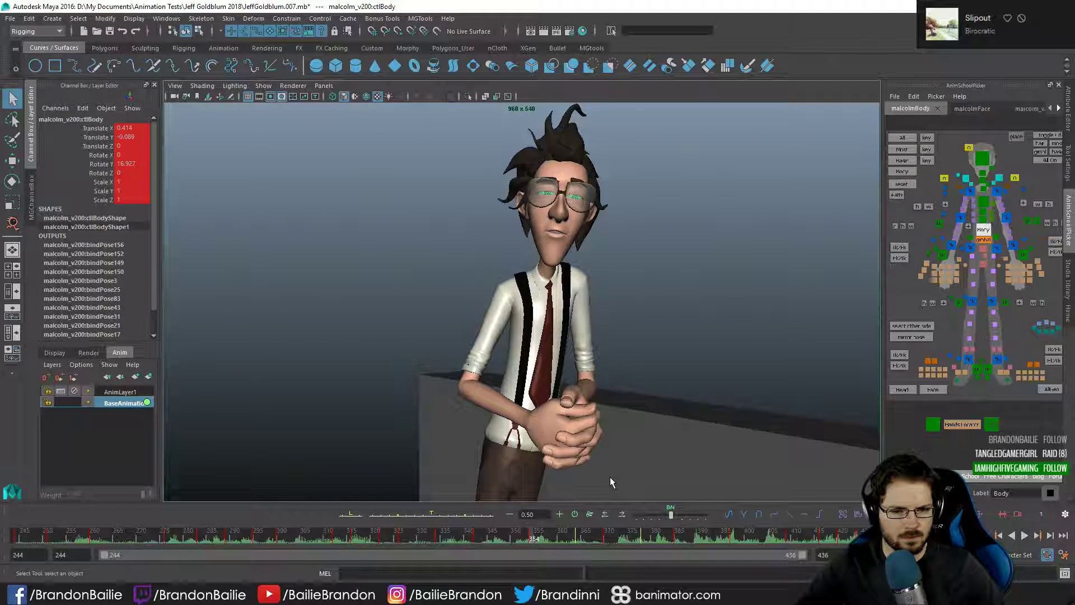
key("e")
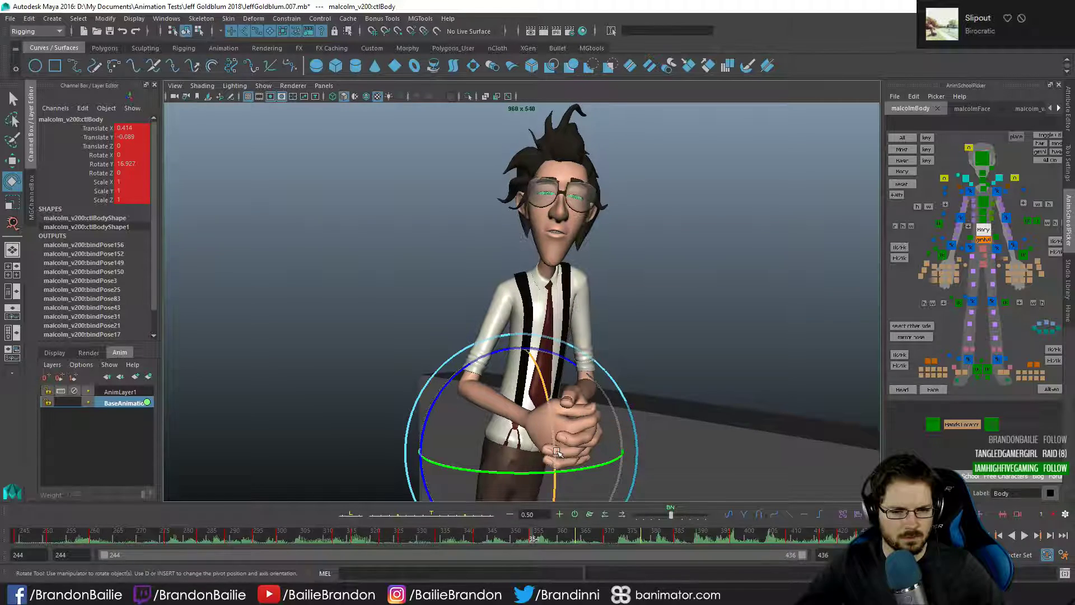
left_click_drag(557, 453, 556, 445)
key("w")
left_click_drag(519, 340, 519, 337)
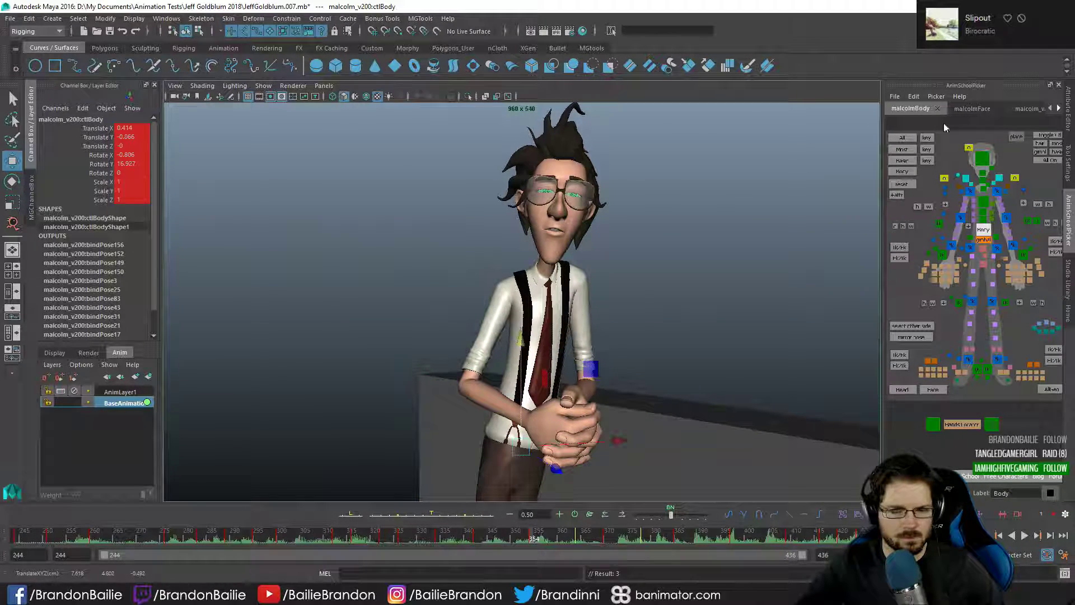
- Rotate the left shoulder control to Rotate X -10.957 at frame 354 and play back the result
left_click(1000, 178)
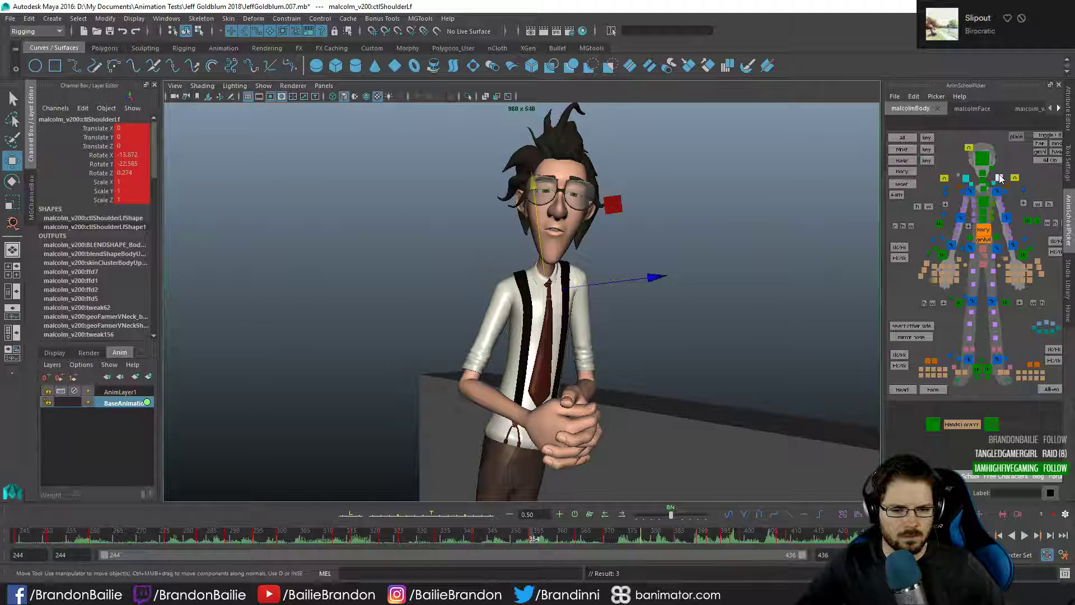
key("e")
left_click(594, 203)
key("q")
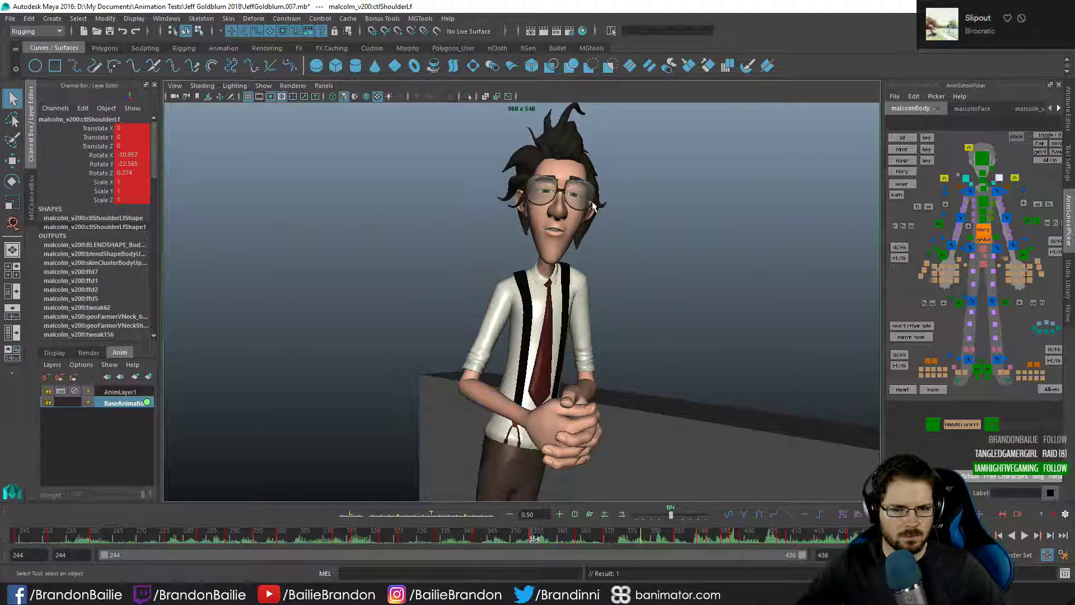
key("comma")
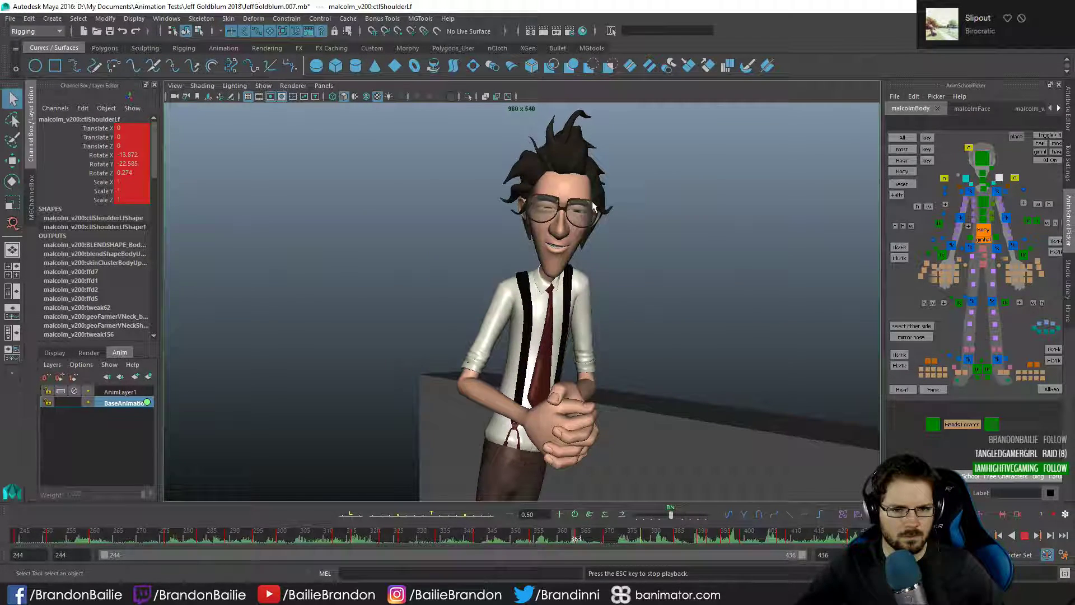
key("Escape")
left_click(565, 535)
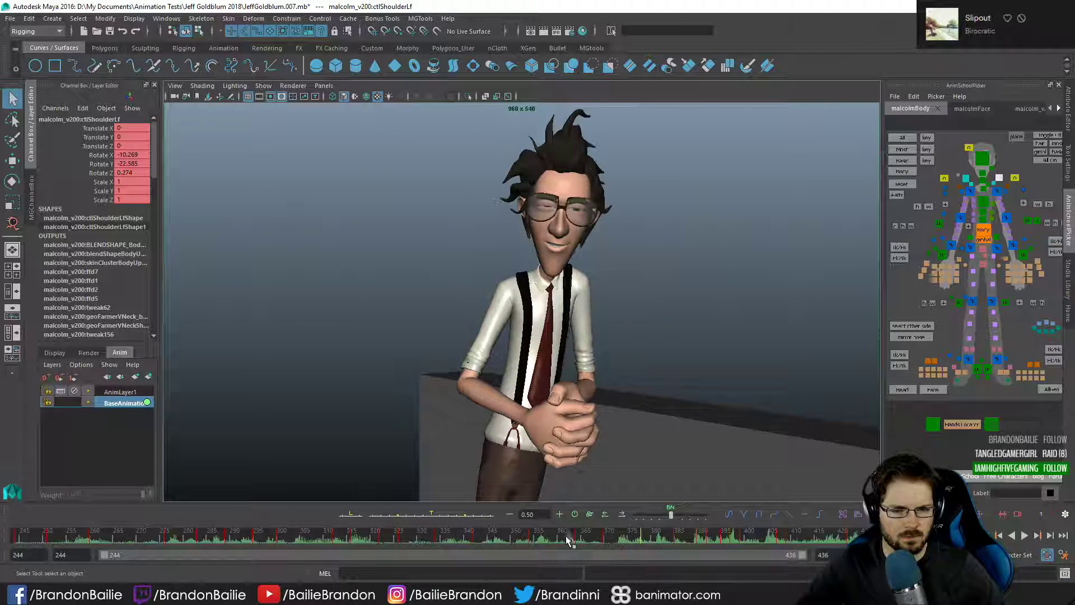
- Step through the left shoulder keys between frames 354 and 370 and play back the motion to review it
key("period")
key("period")
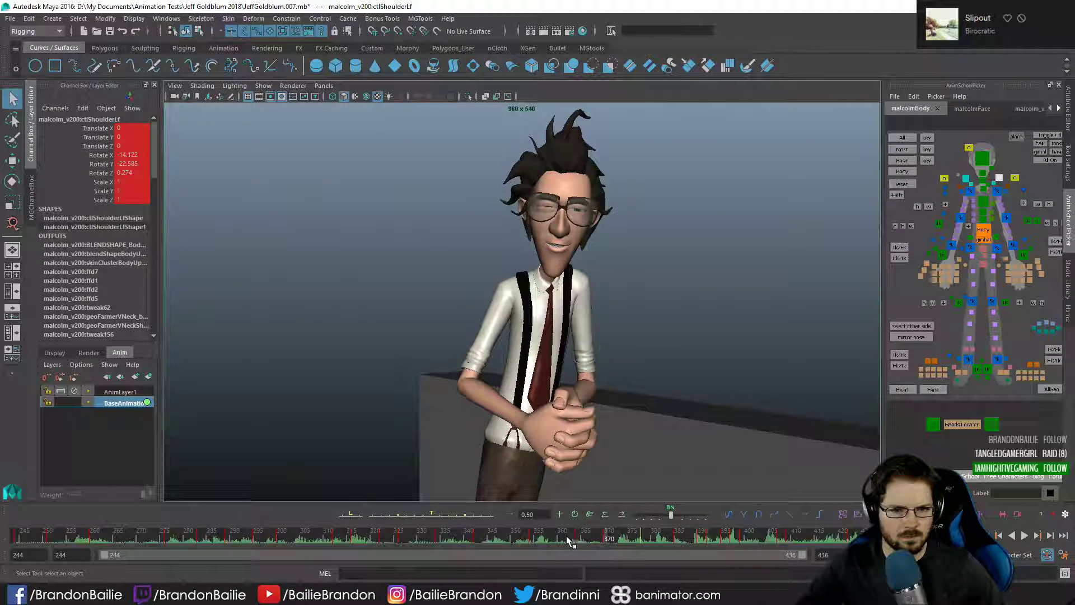
key("comma")
key("comma")
key("comma")
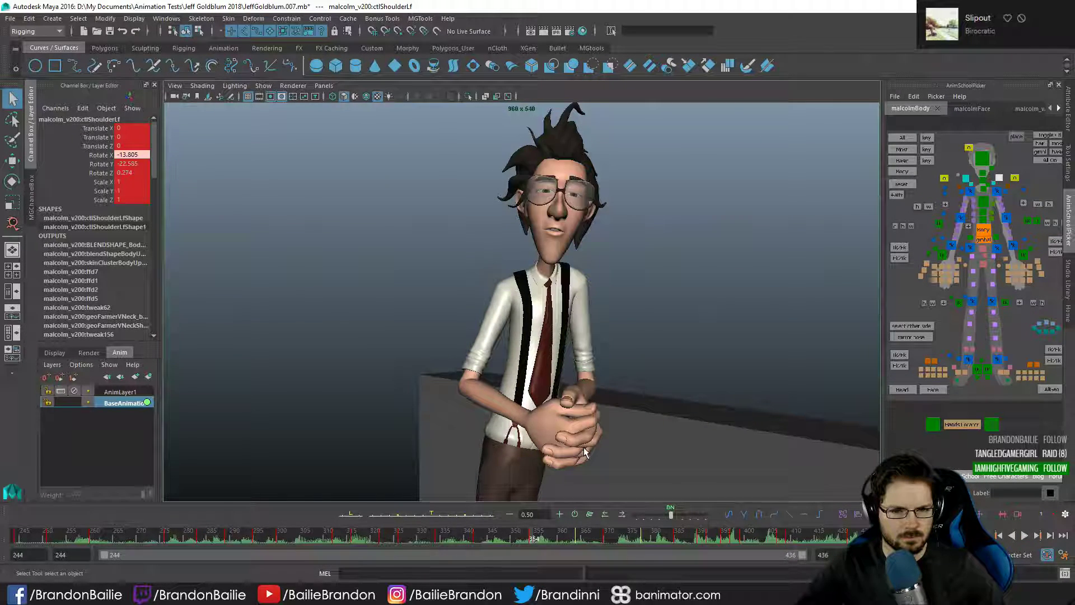
key("alt+v")
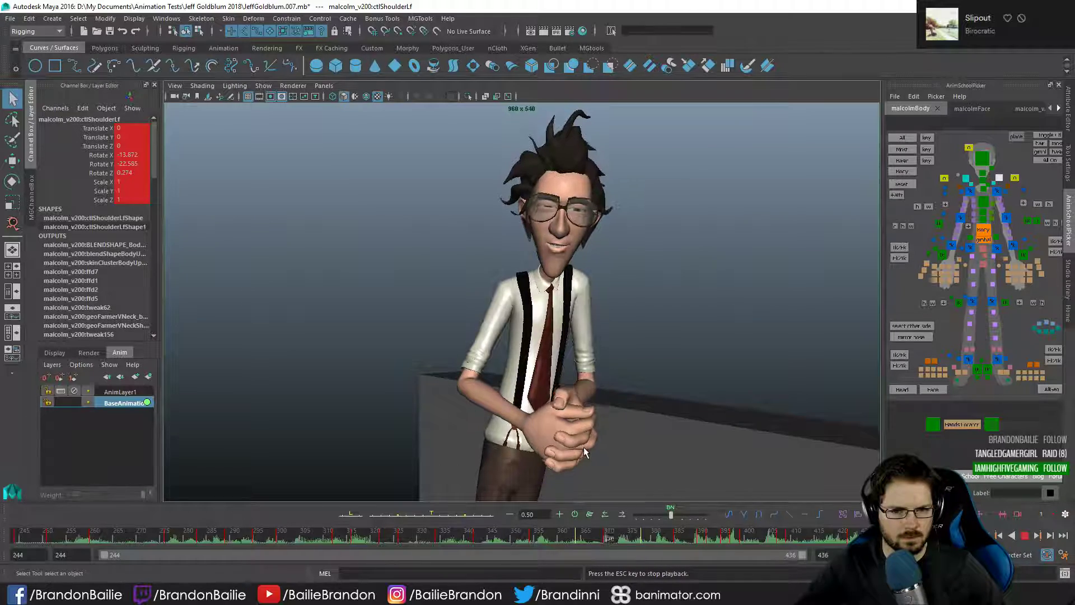
key("Escape")
key("alt+v")
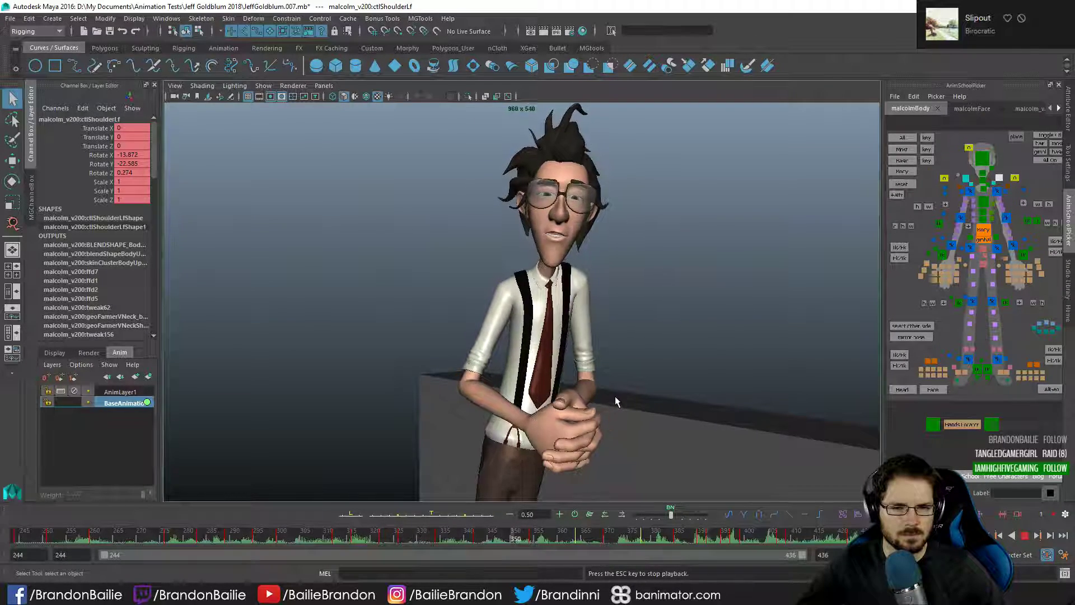
key("Escape")
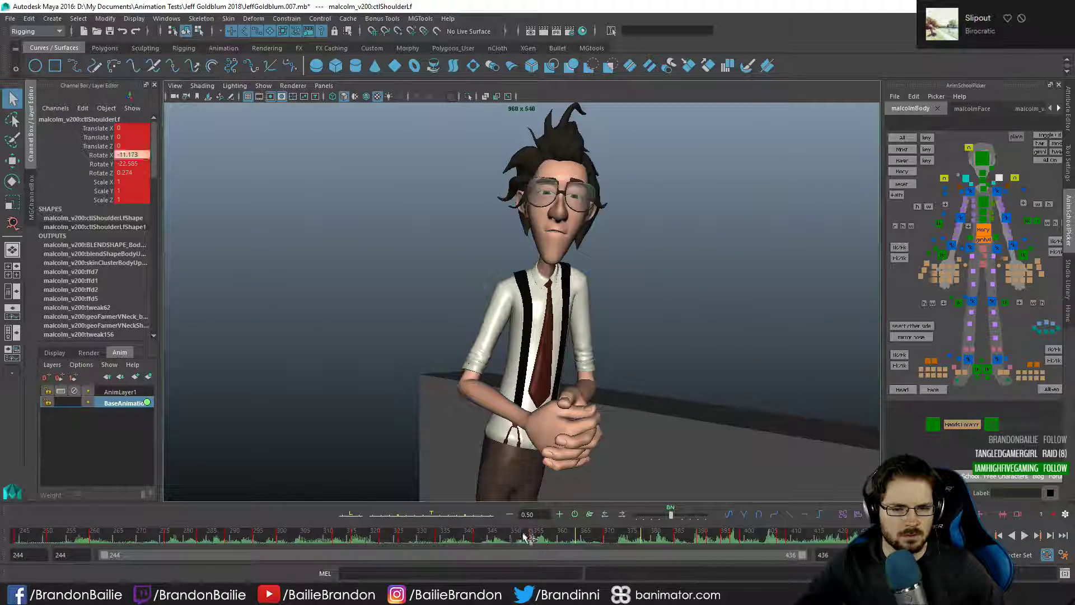
- Rotate the left shoulder control to Rotate X -8.995 at frame 354, compare it with the neighbouring keys, and play back the result
key("e")
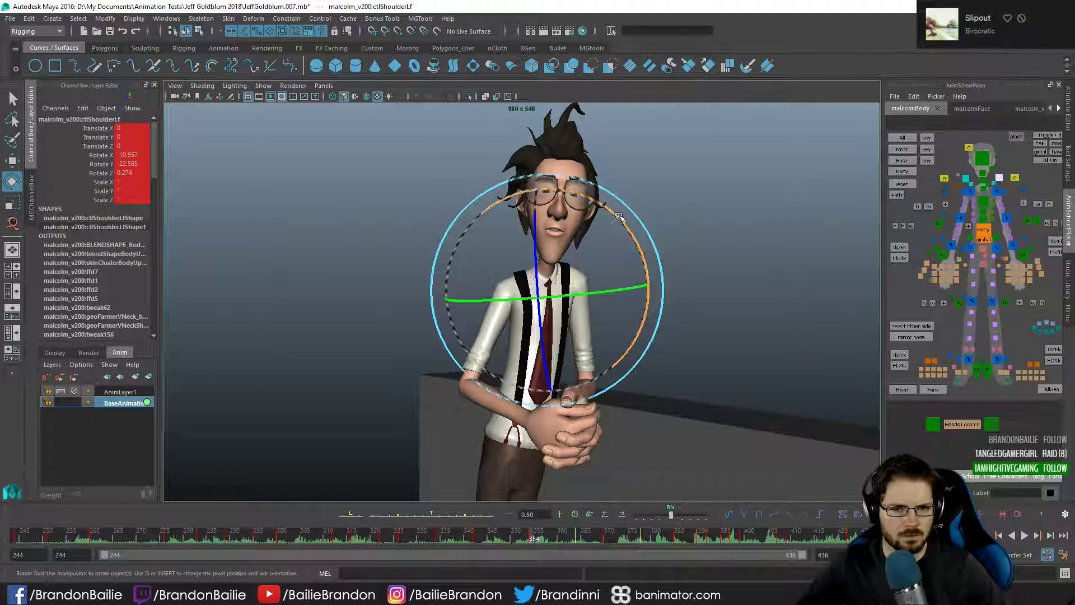
left_click_drag(626, 225, 622, 218)
key("comma")
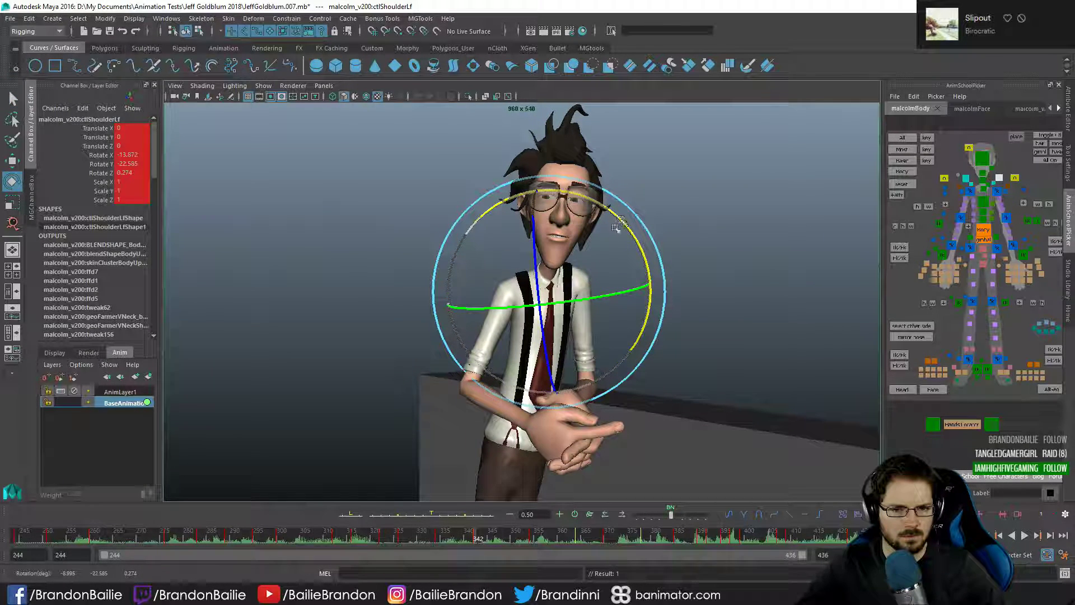
key("period")
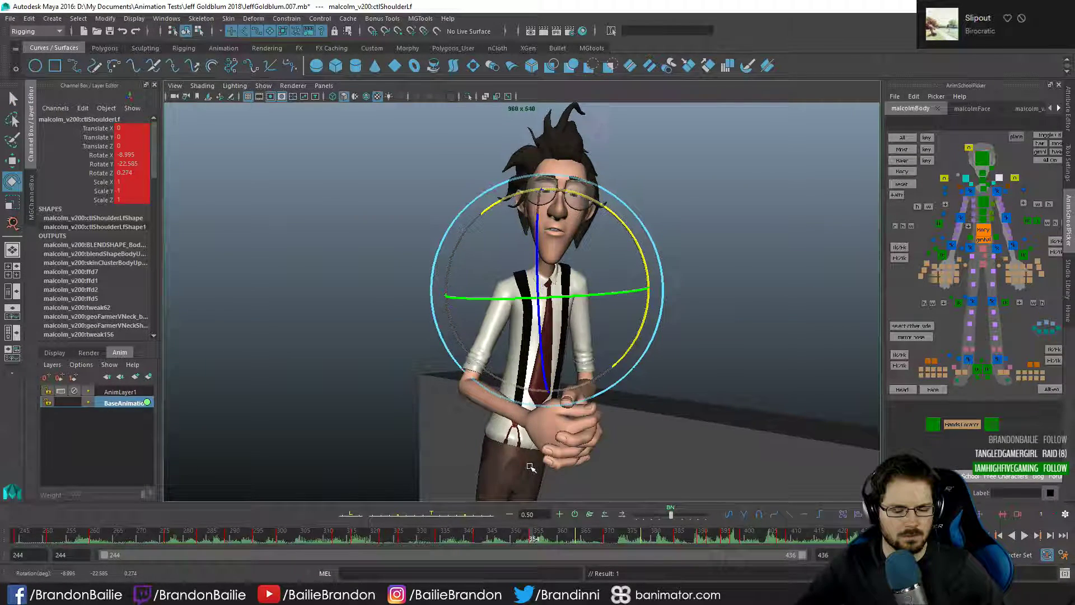
key("period")
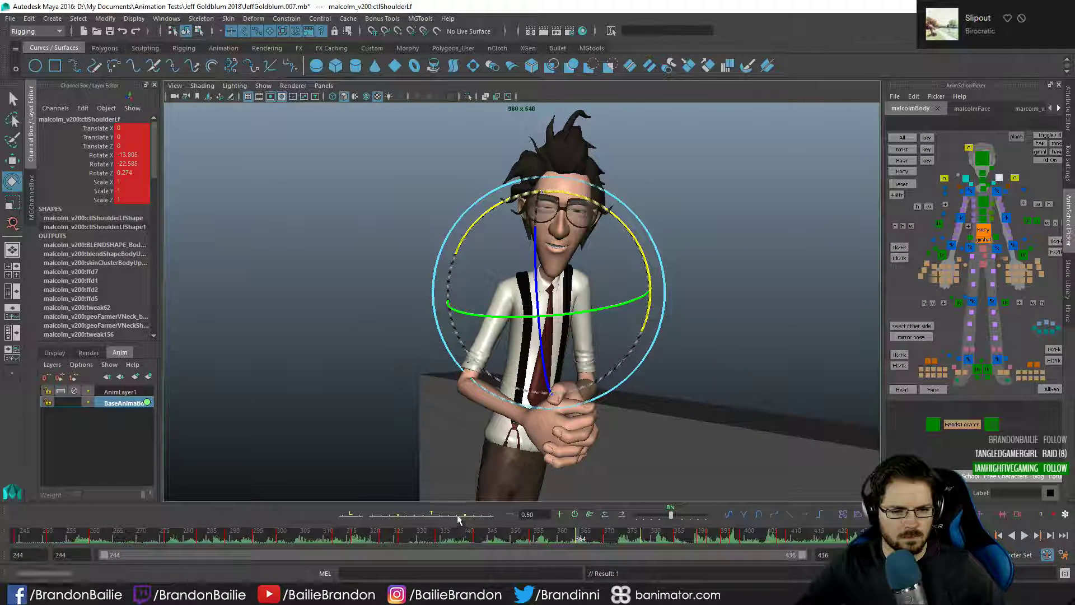
key("comma")
key("comma")
key("q")
key("alt+v")
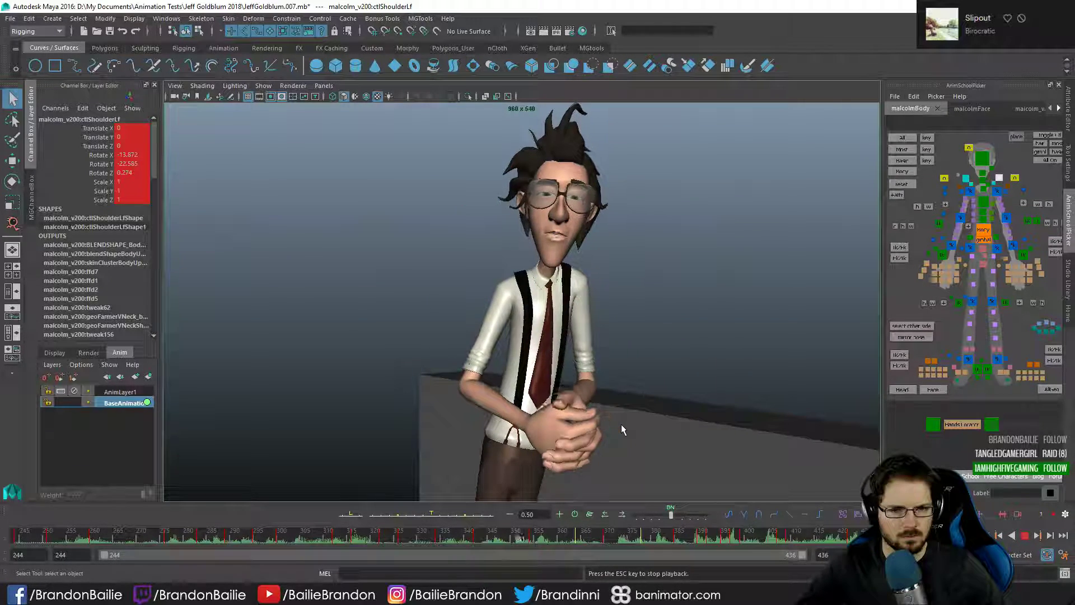
- Replay the animation from frame 354 and again from before the pointing gesture to review the shoulder movement
left_click(532, 536)
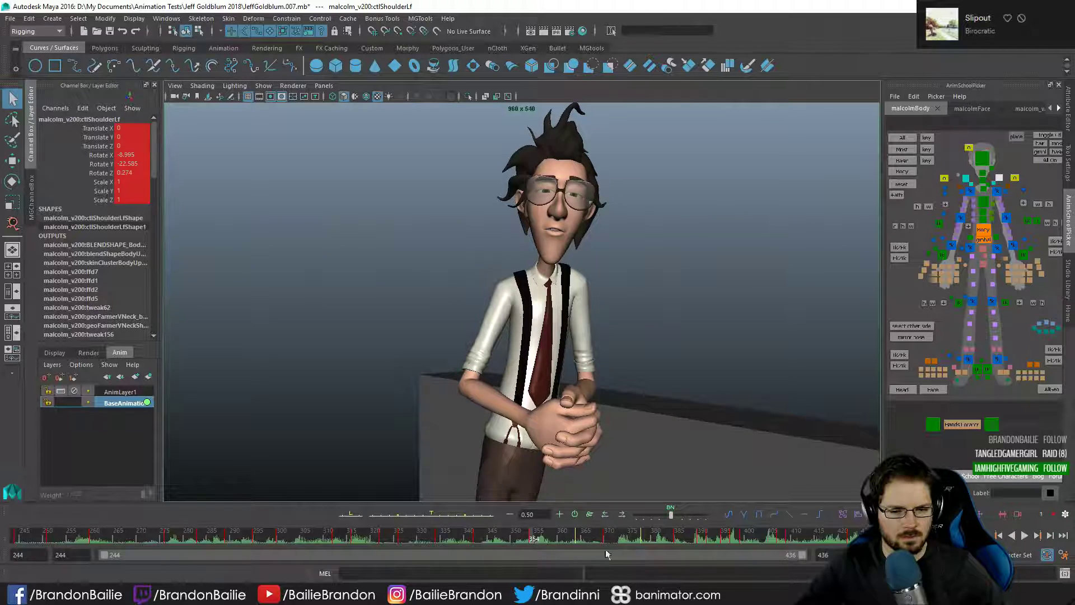
key("alt+v")
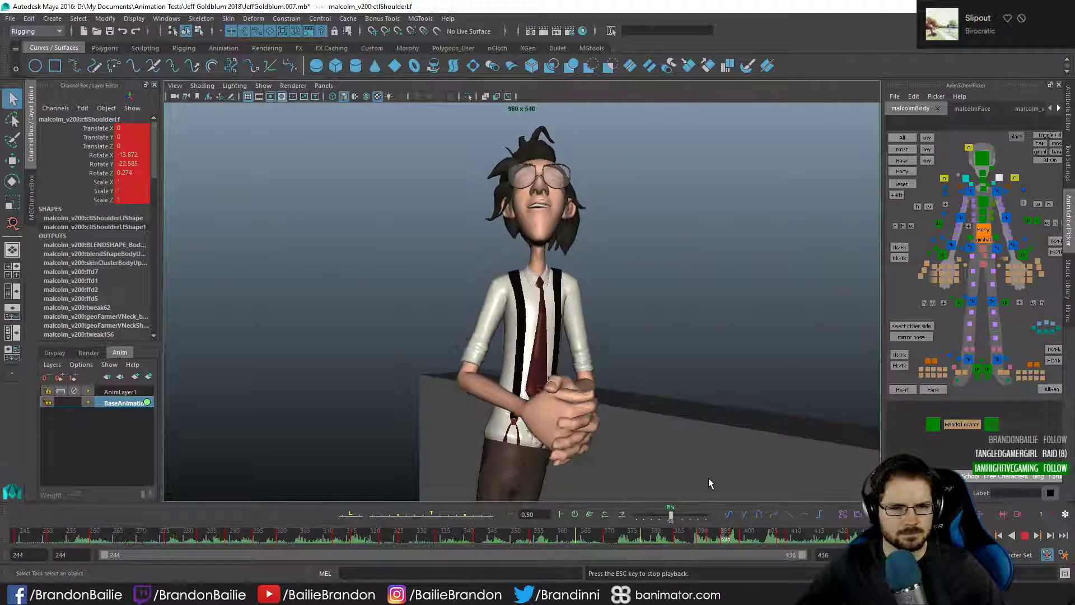
key("Escape")
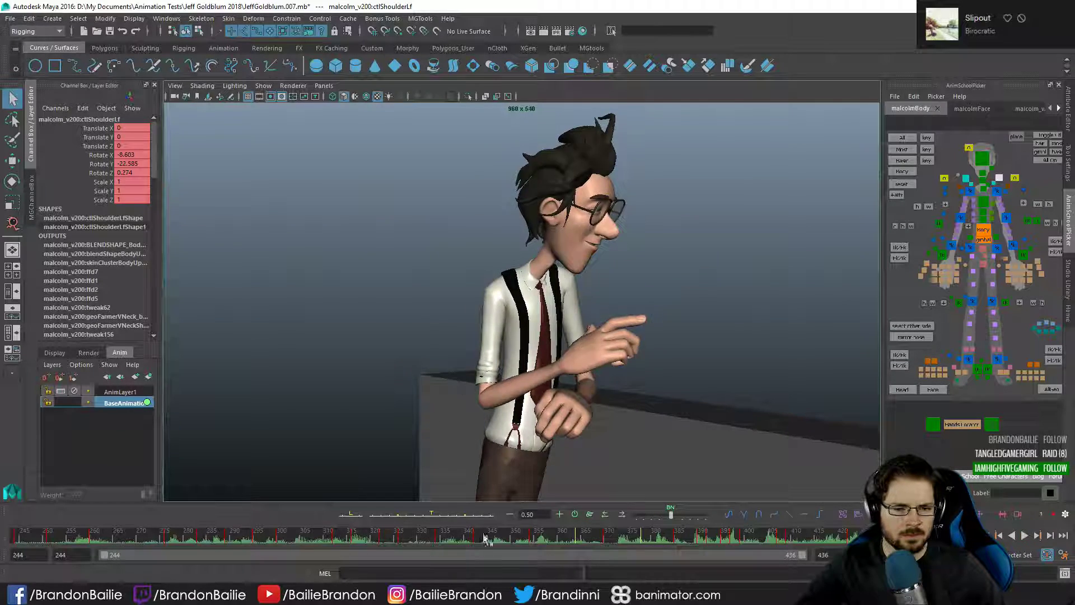
left_click(440, 536)
key("alt+v")
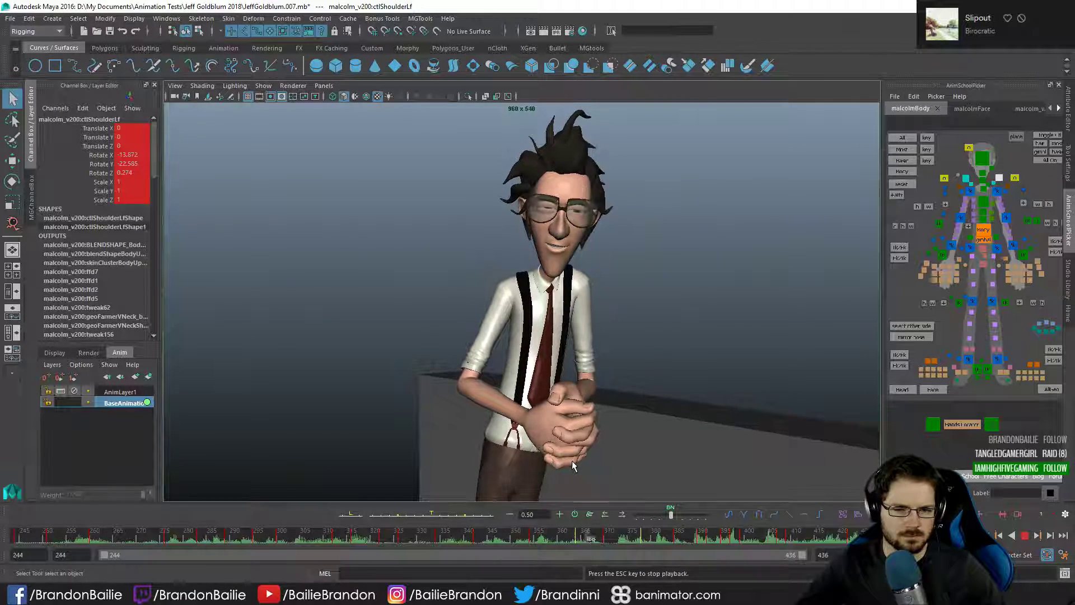
key("Escape")
- Select the right thumb's middle and tip controls and step through their keys around frames 348 to 364
left_click(957, 270)
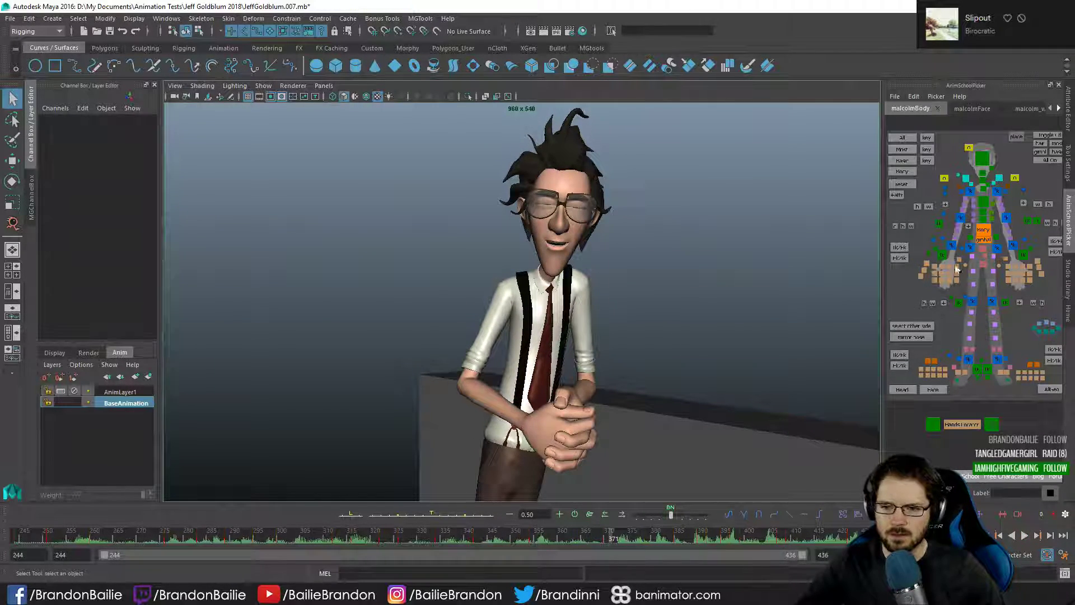
left_click(923, 275)
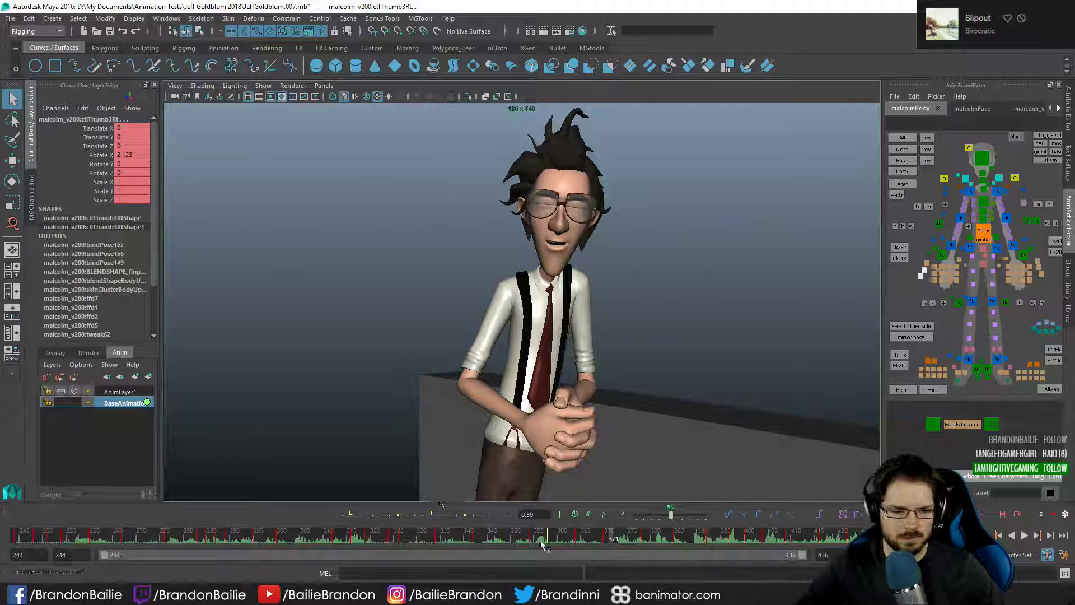
key("e")
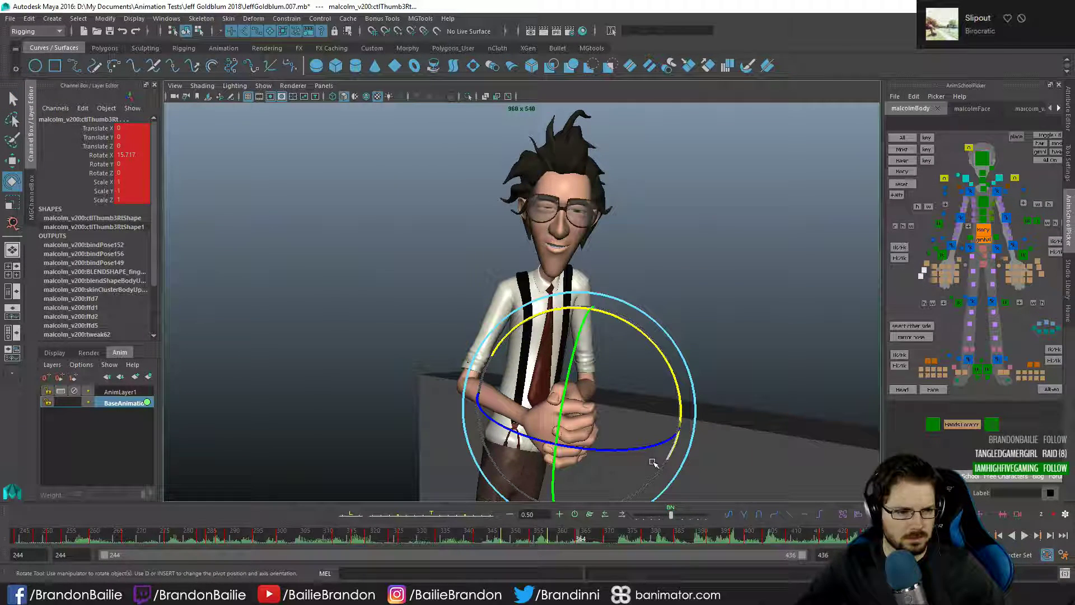
key("comma")
key("comma")
key("comma")
key("comma")
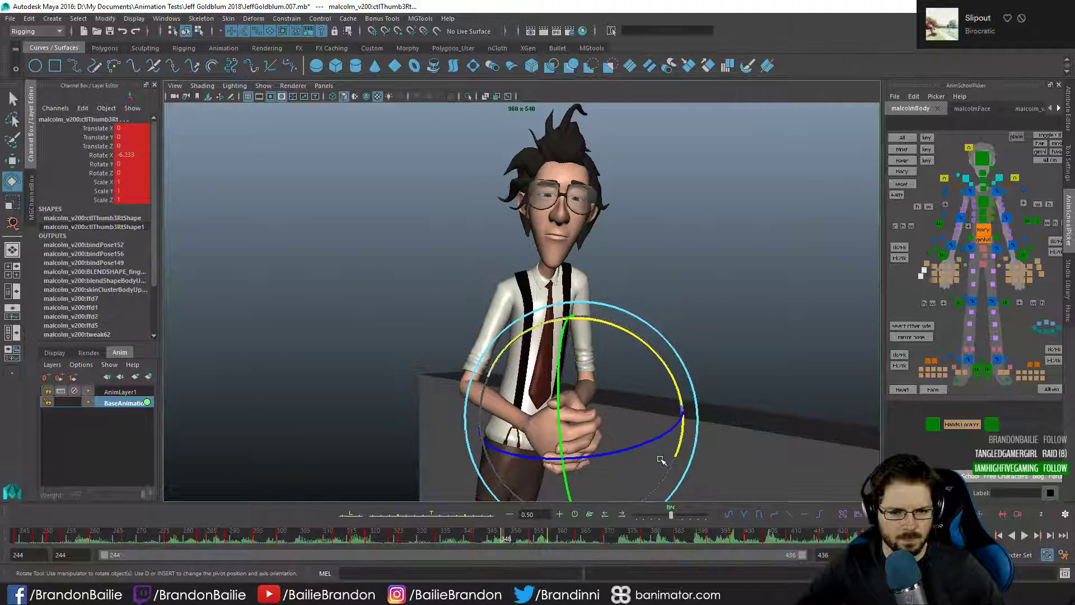
key("comma")
key("period")
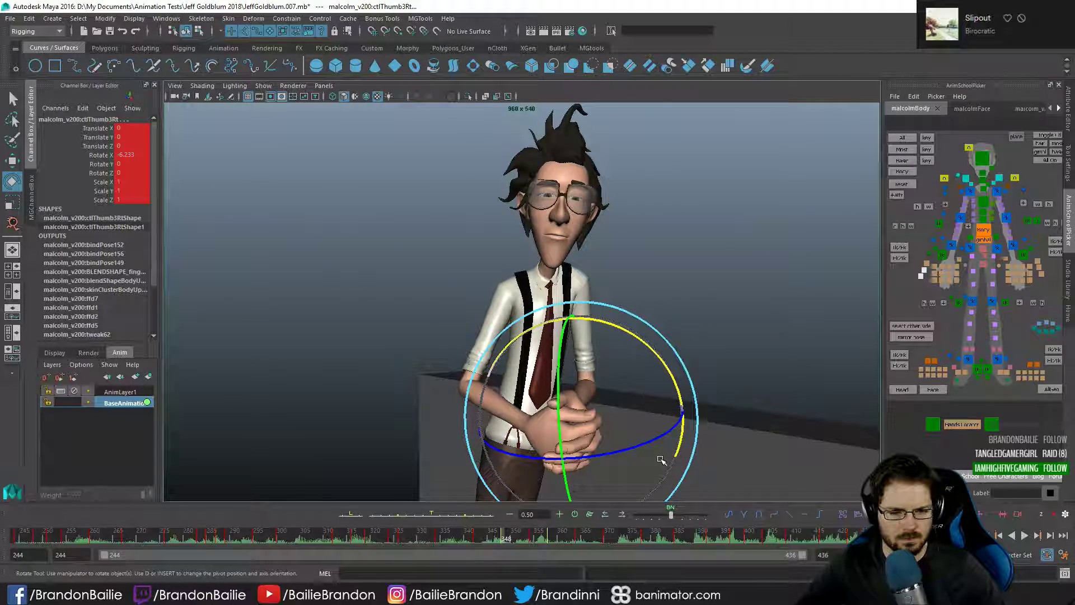
key("period")
key("comma")
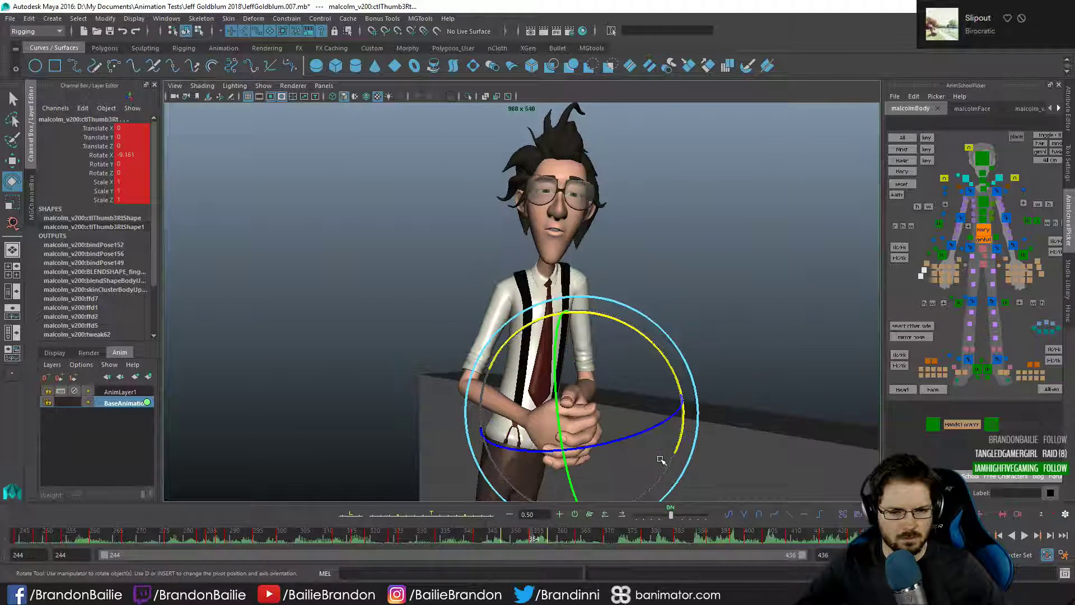
- Isolate the Rotate X curves of both right thumb controls in the Graph Editor and go to frame 348
key("space")
key("a")
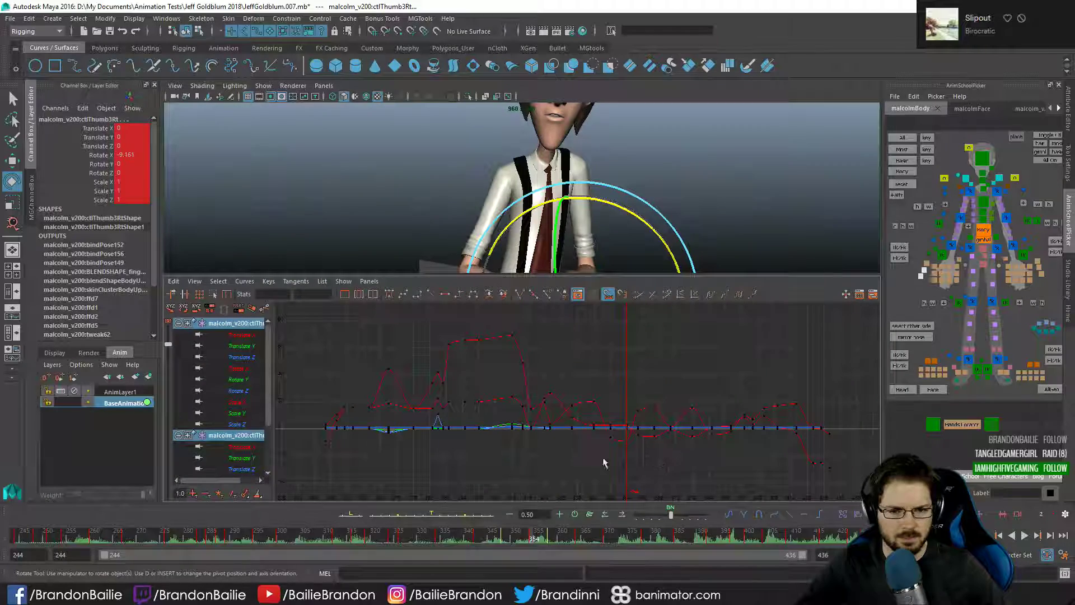
left_click(183, 309)
key("Up")
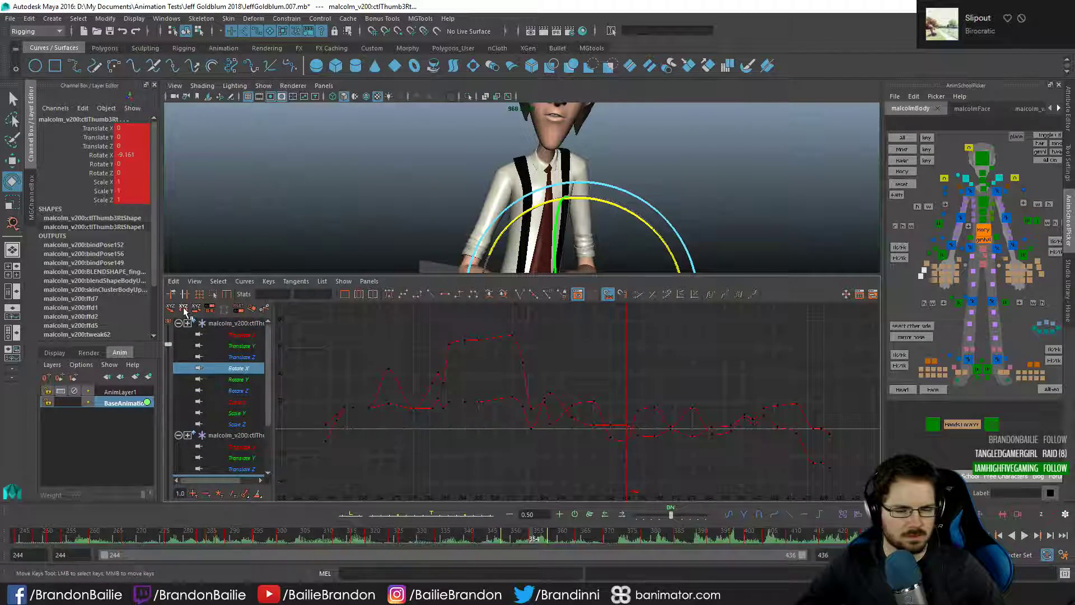
key("f")
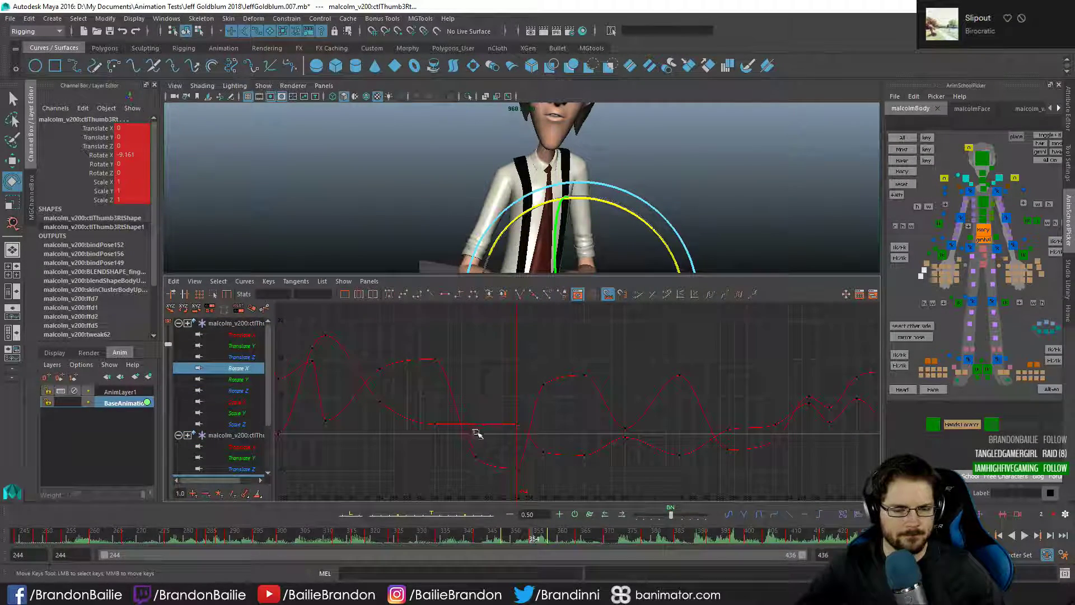
key("comma")
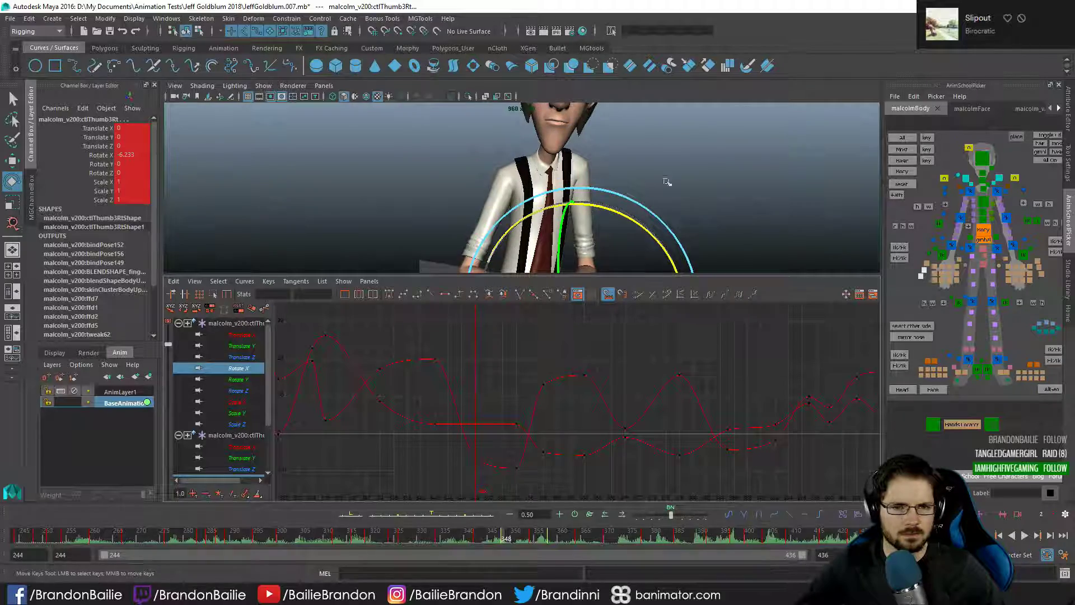
- Examine the right thumb's pose on the clasped hands up close at frame 348 and compare it with the preceding key
left_click_drag(623, 163, 715, 192, "alt")
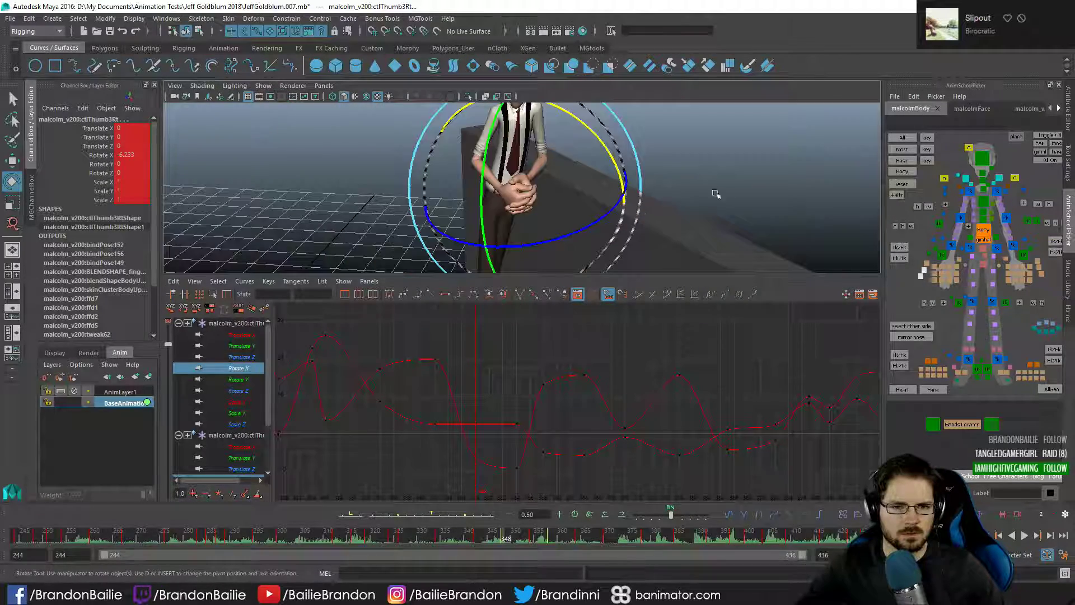
left_click_drag(459, 207, 560, 210, "alt")
right_click_drag(588, 218, 676, 228, "alt")
middle_click_drag(628, 224, 680, 226, "alt")
right_click_drag(660, 227, 715, 228, "alt")
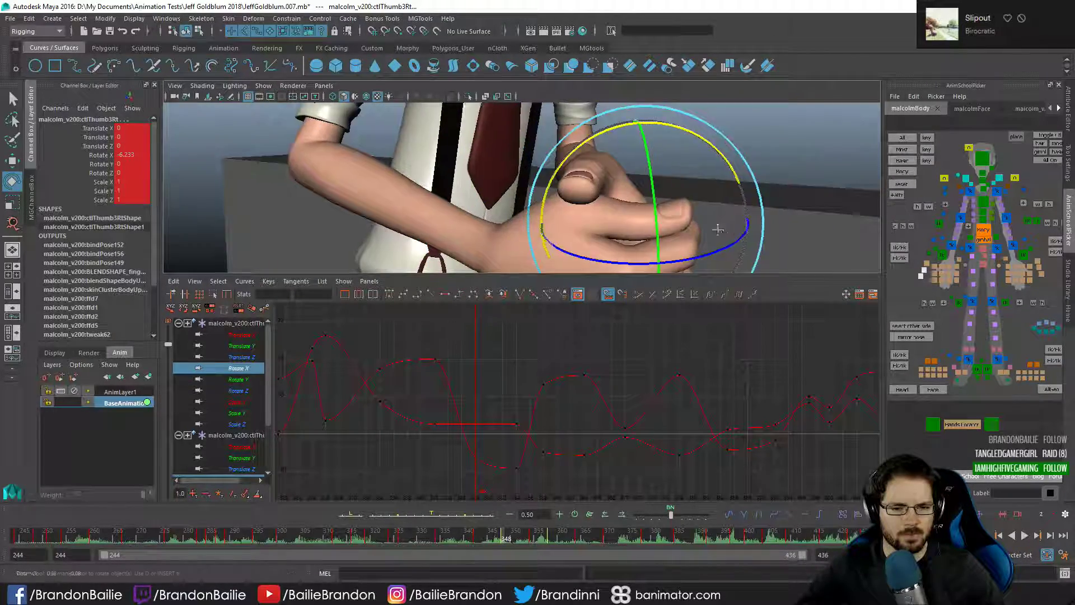
middle_click_drag(715, 228, 651, 212, "alt")
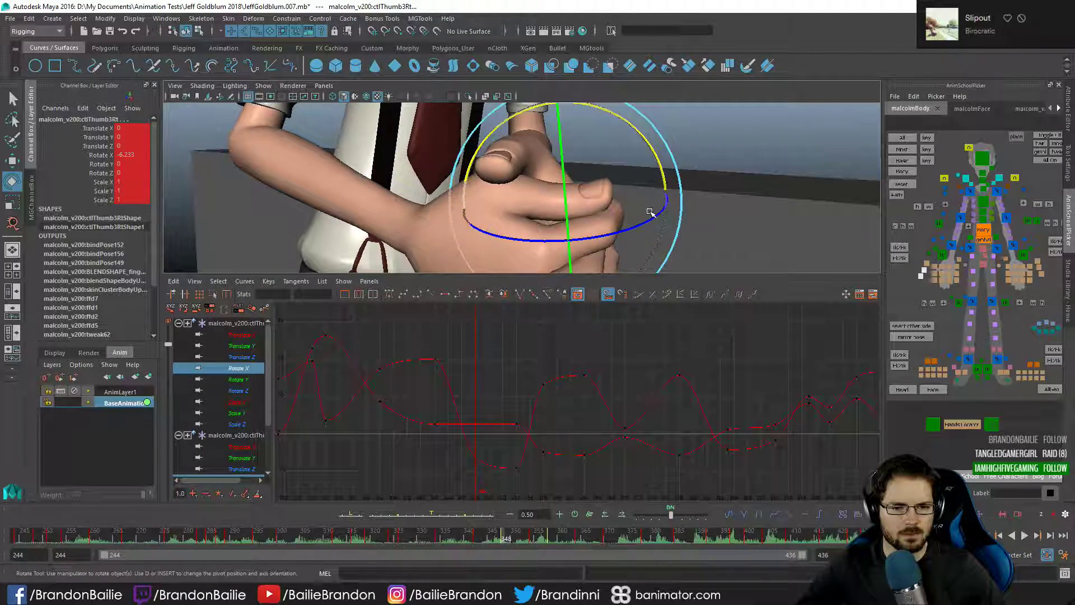
key("comma")
key("period")
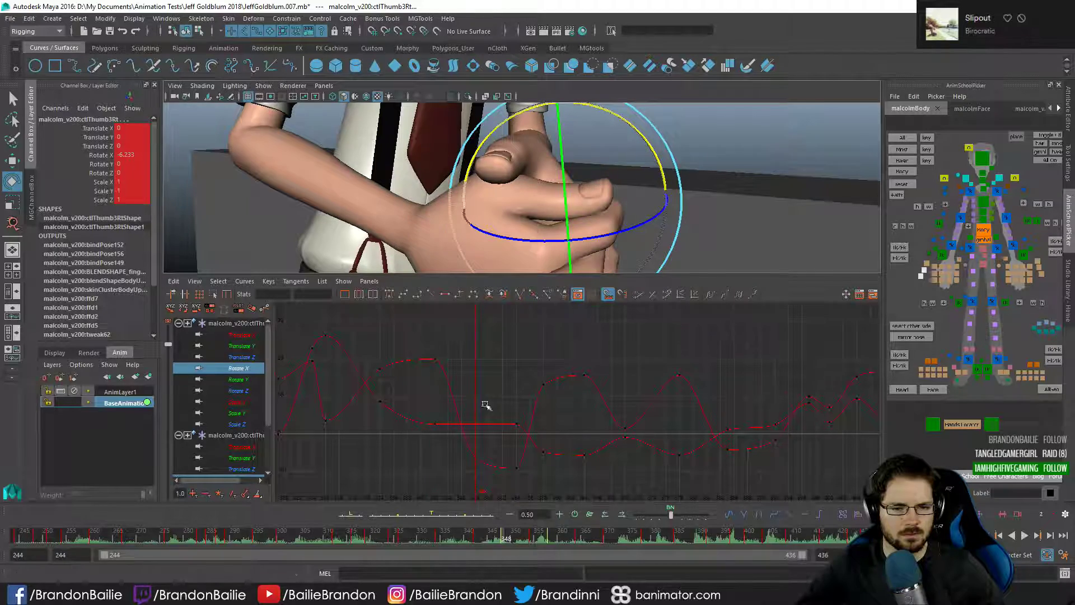
- Try raising both thumb controls' Rotate X keys at frames 348 and 354, then blending them toward the neighbouring keys, undoing each attempt
left_click_drag(464, 392, 540, 507)
key("w")
mouse_move(568, 444)
middle_mouse_down()
mouse_move(567, 464)
mouse_move(566, 422)
middle_mouse_up()
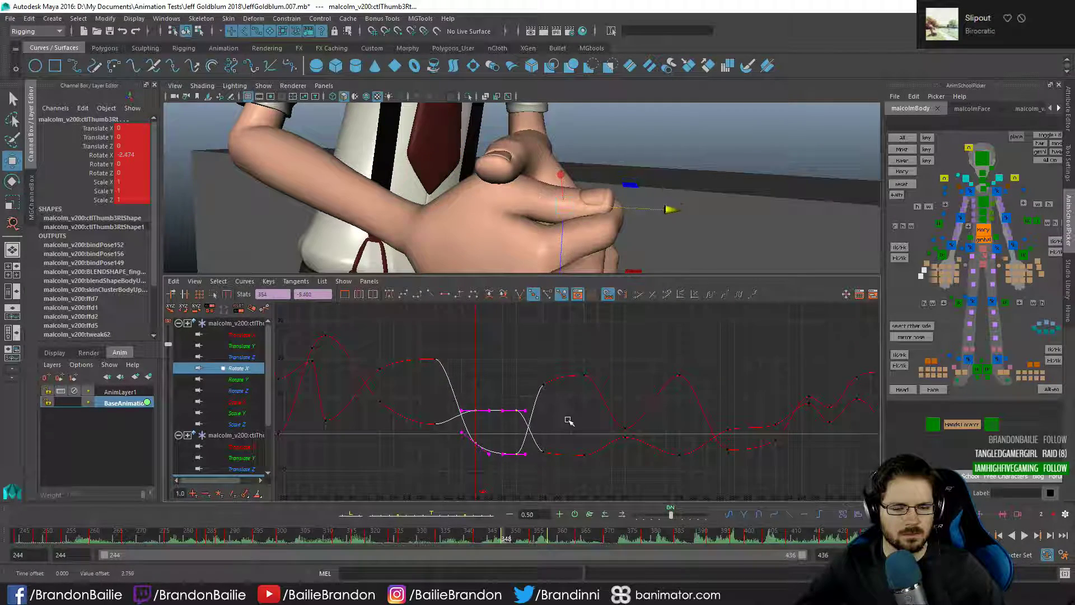
key("ctrl+z")
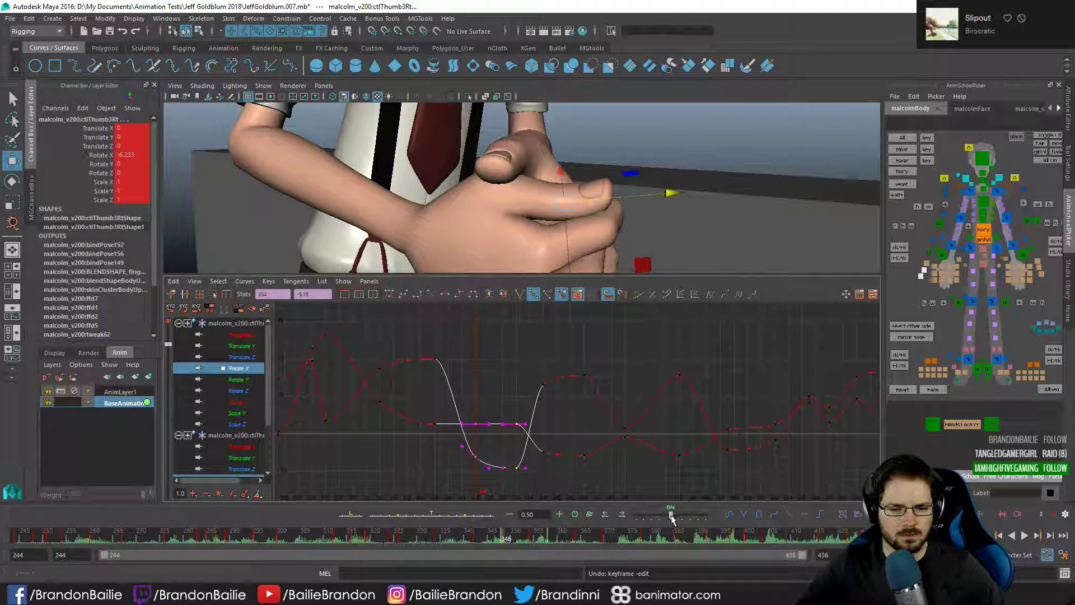
left_click_drag(672, 517, 637, 530)
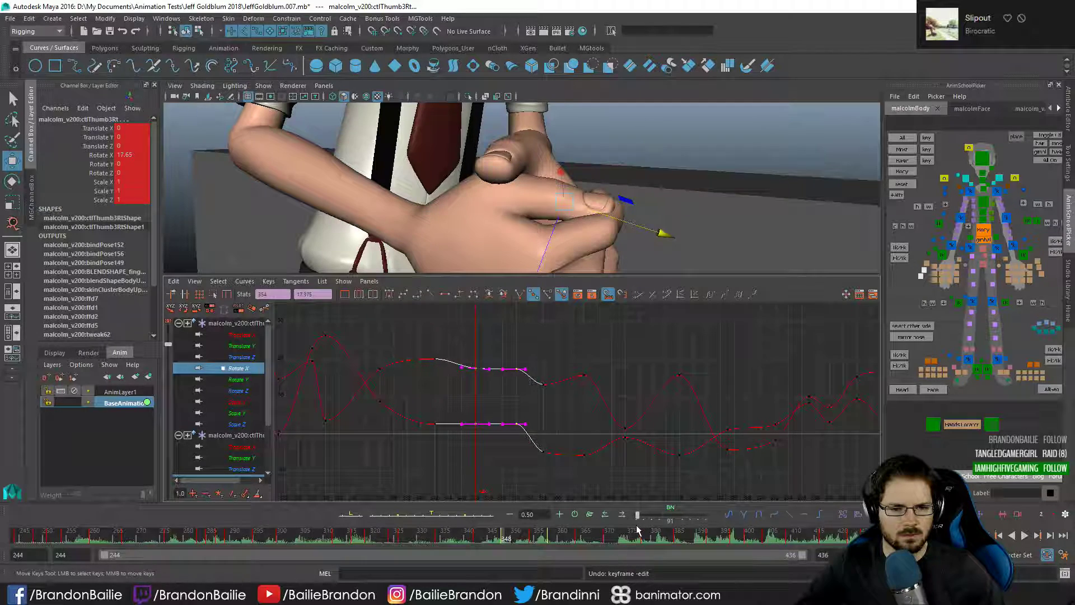
key("ctrl+z")
- Raise the right thumb tip's Rotate X keys at frames 348 and 354 by about 11.88, giving 5.646 at frame 348
left_click(922, 277)
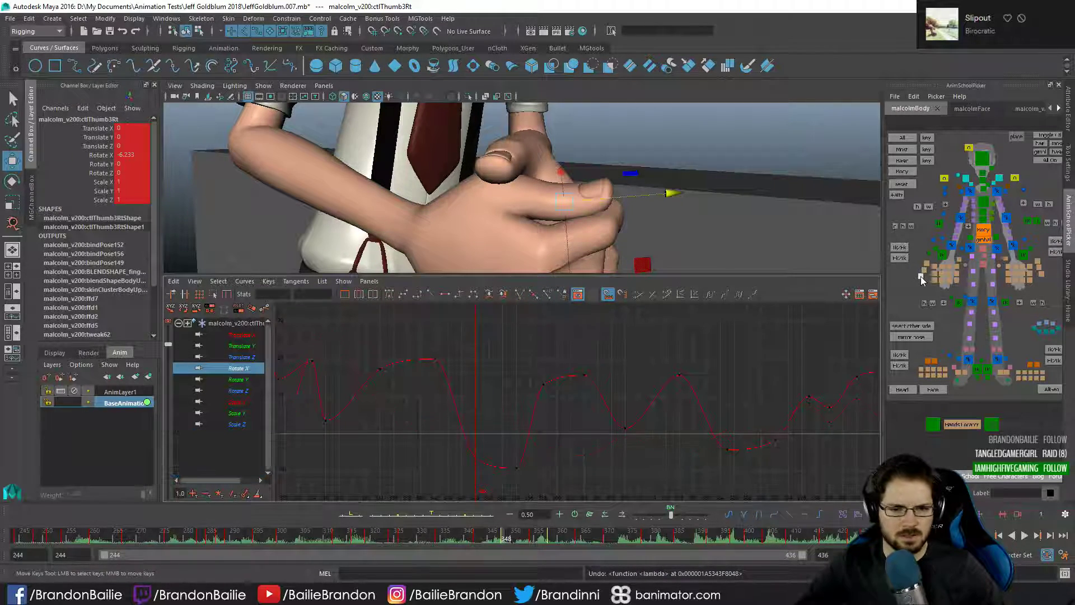
left_click_drag(437, 476, 551, 442)
middle_click_drag(571, 468, 578, 414)
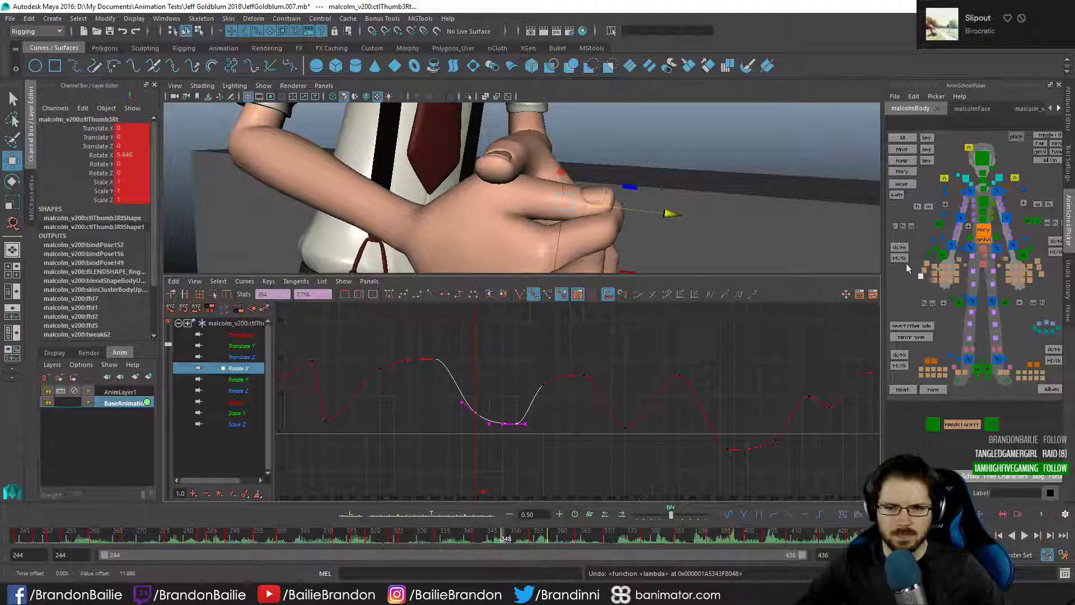
- Rotate the right thumb's middle control to Rotate X -3.885 at frame 348
left_click(924, 272)
key("e")
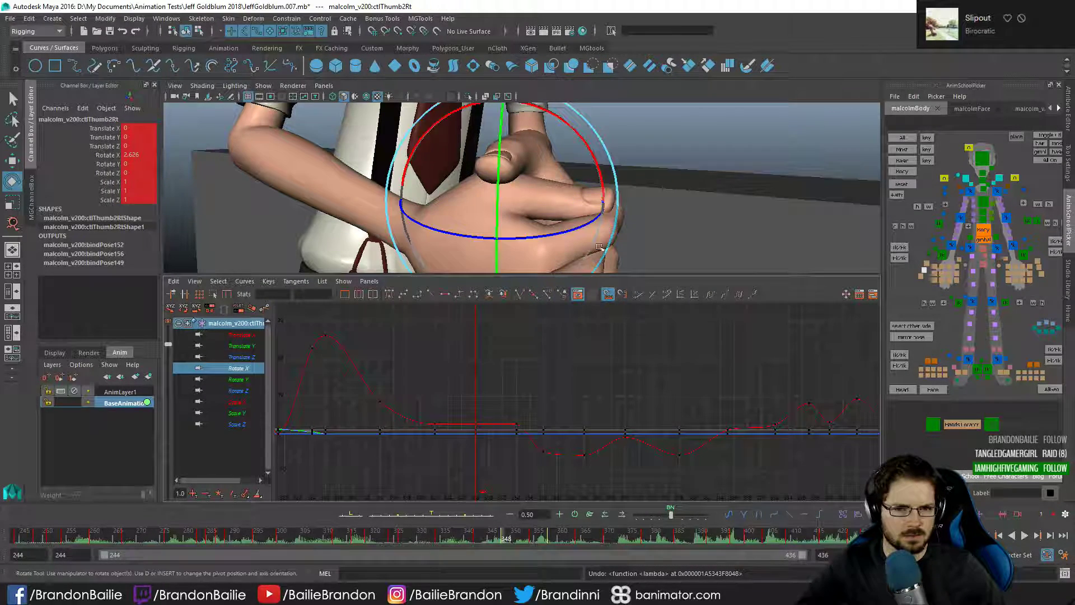
left_click_drag(599, 176, 592, 152)
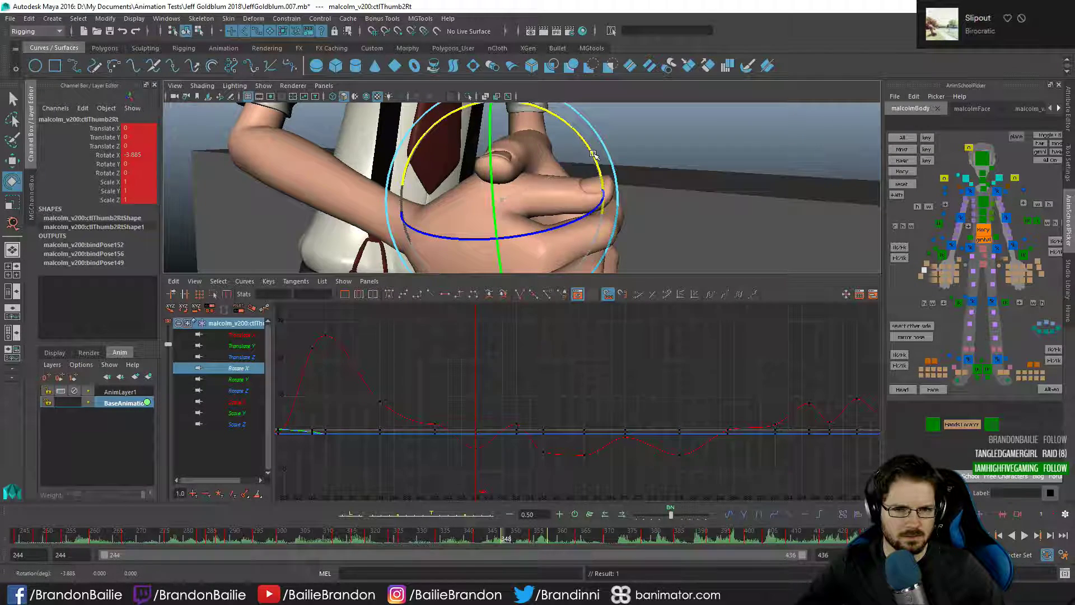
- Set a key on the right thumb's middle control near frame 348
key("q")
key("space")
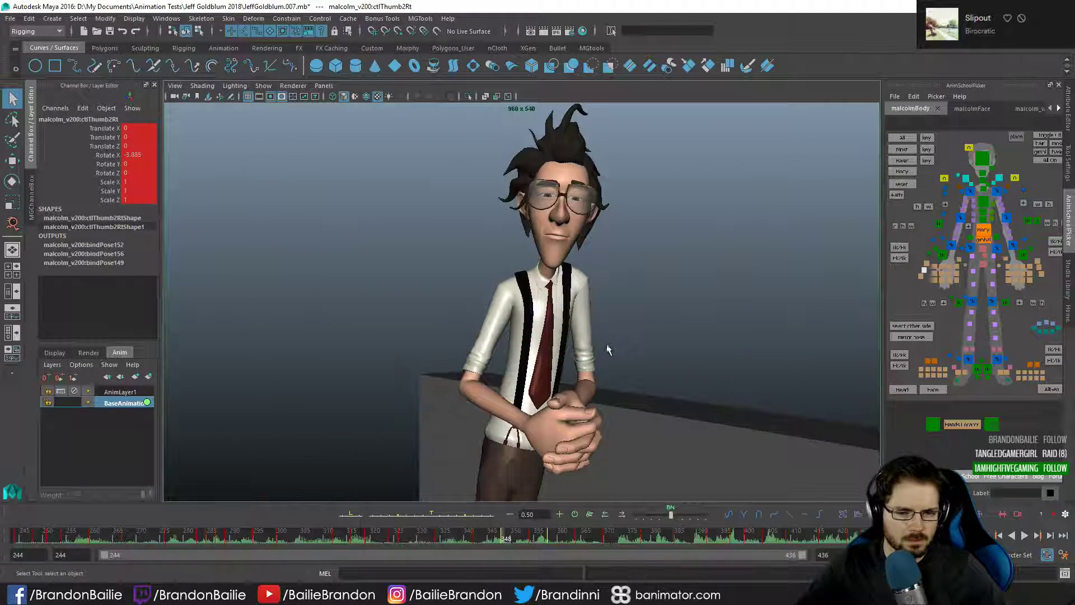
key("s")
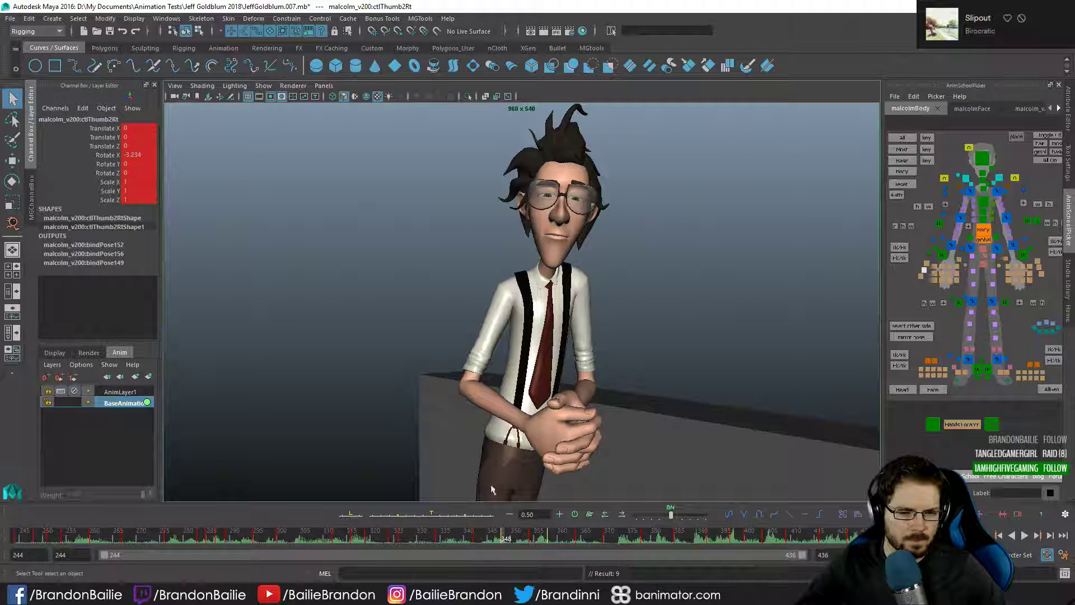
- Step through the clasped-hands motion from frame 347 to about frame 373 and check how the right thumb moves
key("alt+comma")
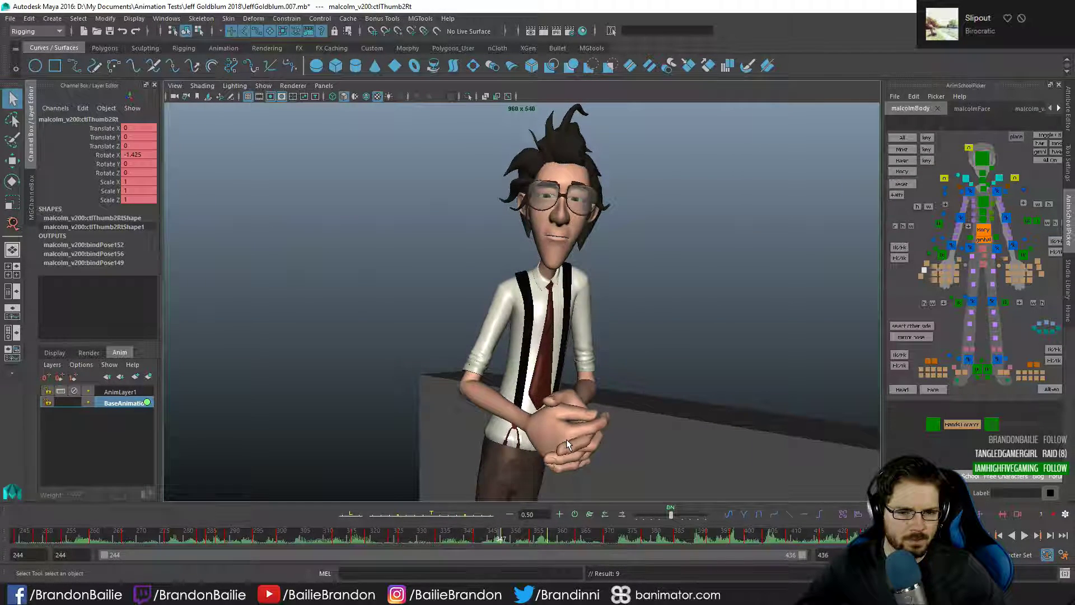
key("alt+period")
key("alt+period")
key("alt+period")
key("alt+period")
key("alt+period")
key("alt+period")
key("alt+period")
key("alt+period")
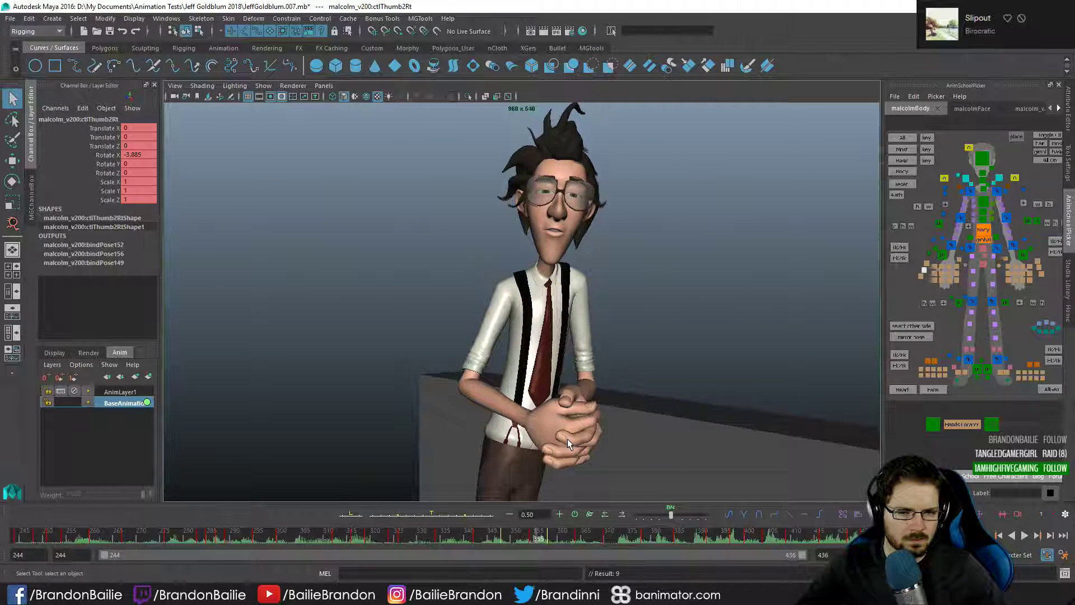
key("alt+period")
key("alt+period")
key("alt+period")
key("alt+period")
key("alt+period")
key("alt+period")
key("alt+period")
key("alt+period")
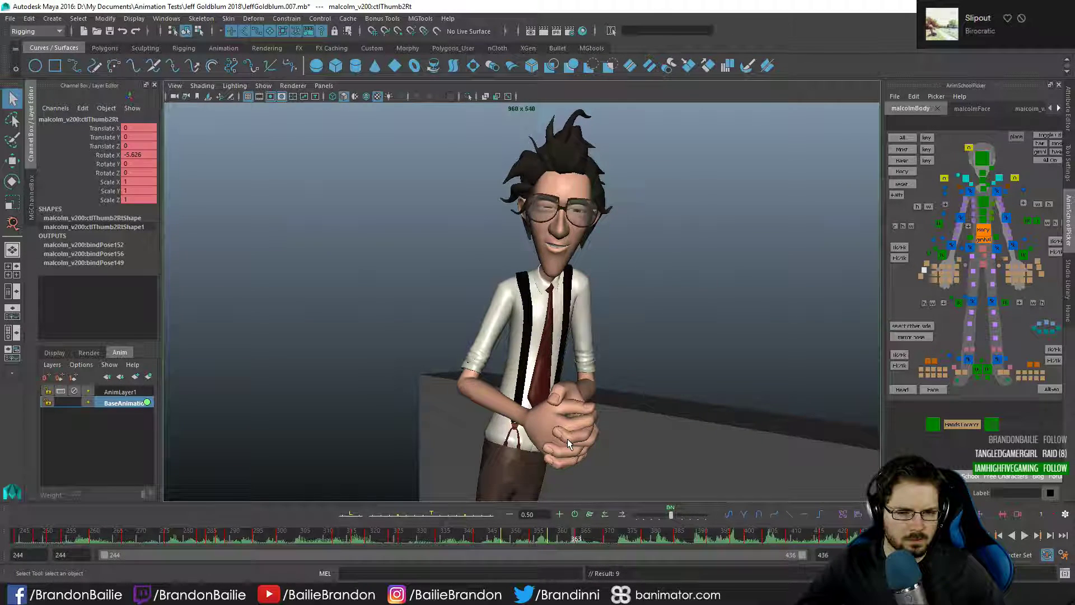
key("alt+period")
key("alt+period")
key("alt+period")
key("alt+period")
key("alt+period")
key("alt+period")
key("alt+period")
key("alt+period")
key("alt+period")
key("alt+period")
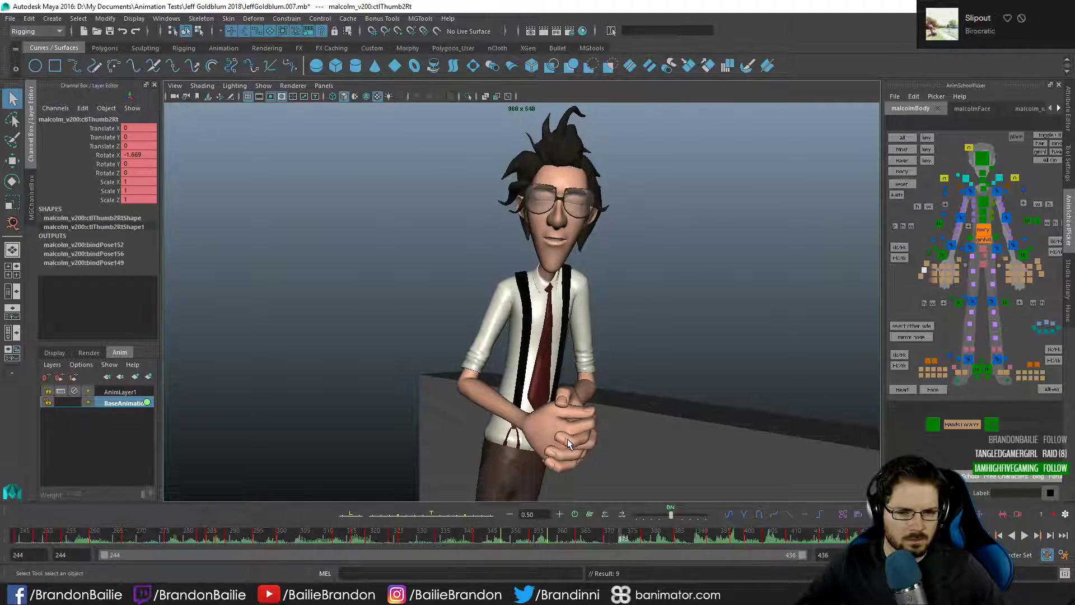
- Blend the right thumb tip's key at frame 370 toward its neighbouring key, bringing Rotate X to about 9.041
key("alt+comma")
key("alt+comma")
key("alt+comma")
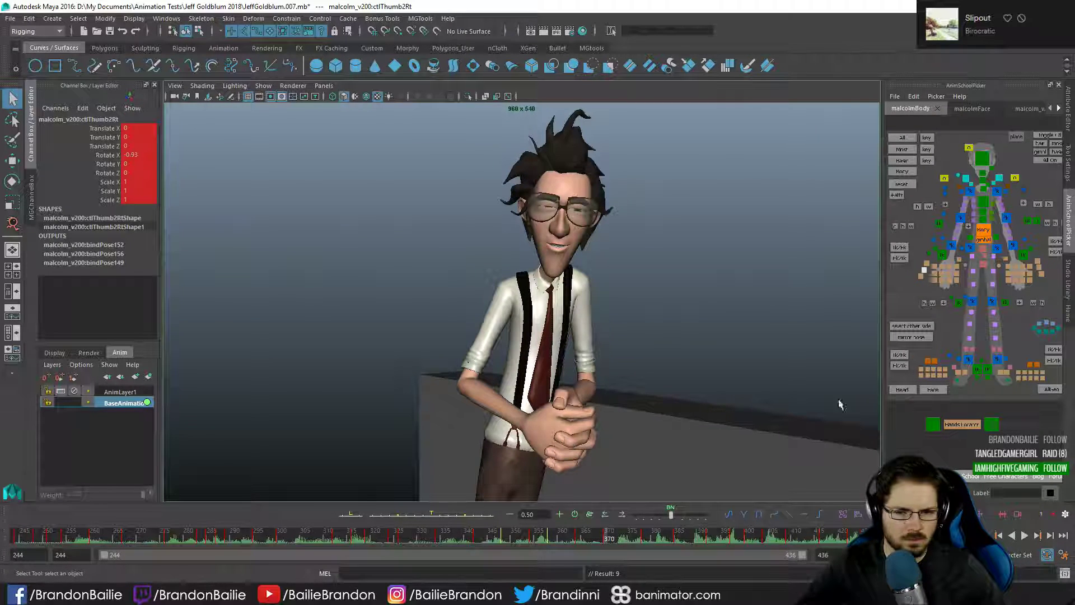
left_click(921, 277)
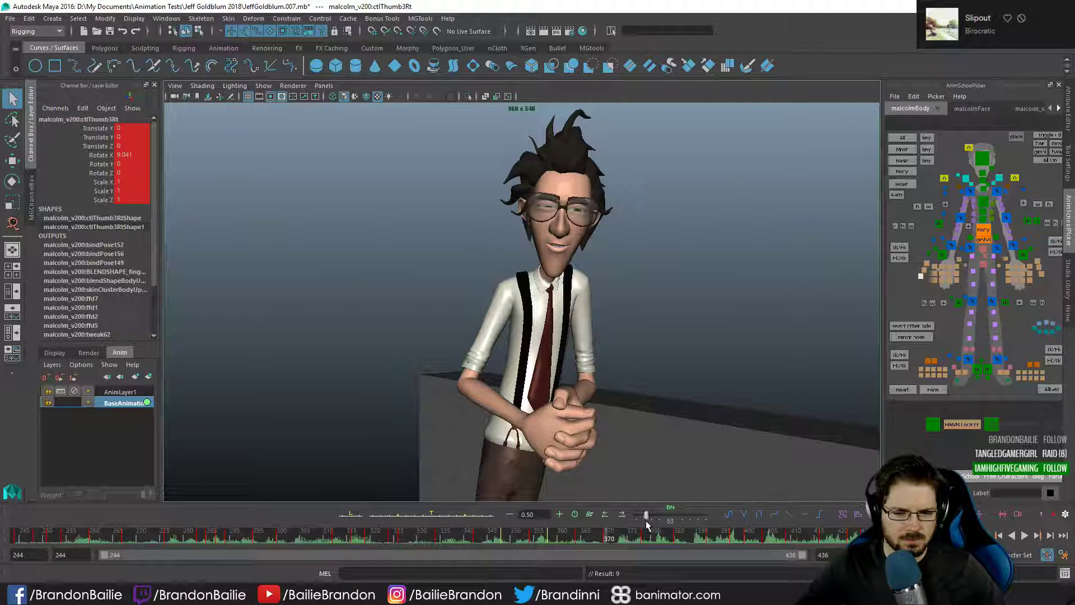
left_click_drag(645, 525, 670, 525)
- Rotate the right thumb's middle control to Rotate X -2.896 at frame 370
left_click(922, 269)
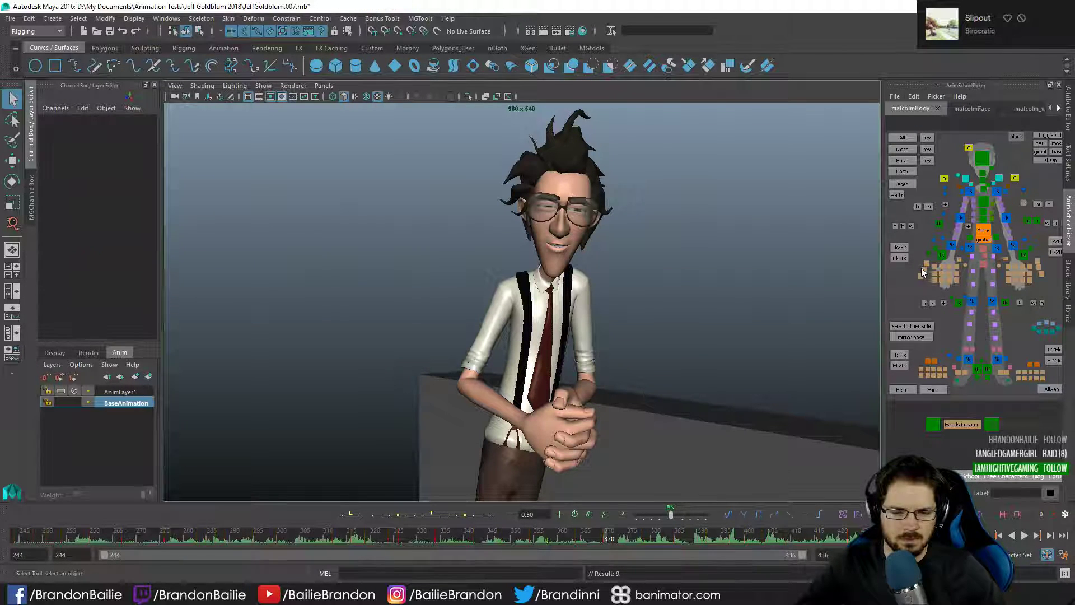
key("e")
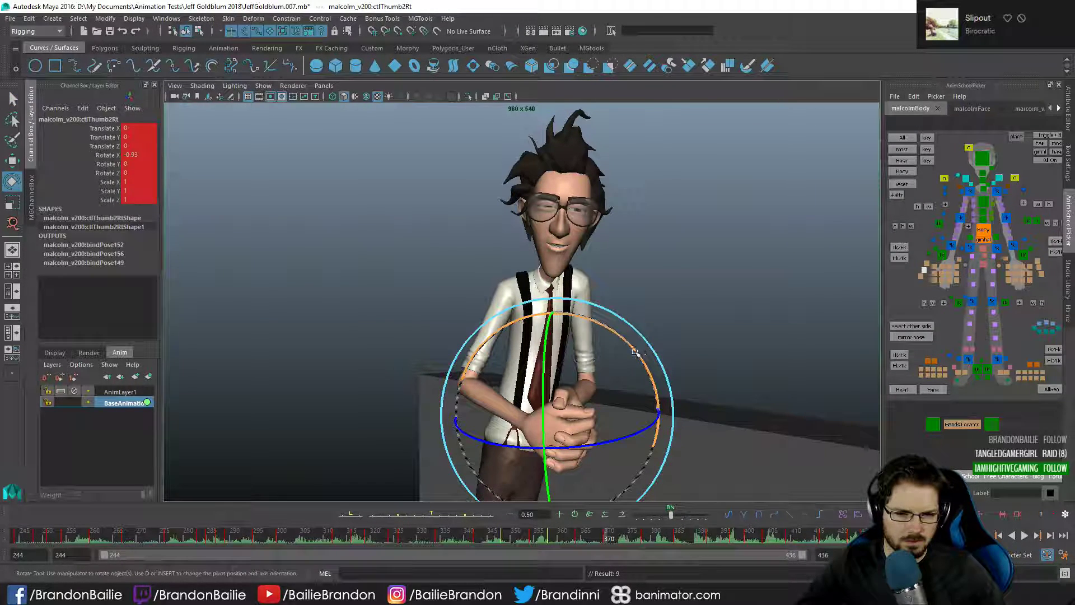
left_click_drag(634, 352, 635, 353)
key("q")
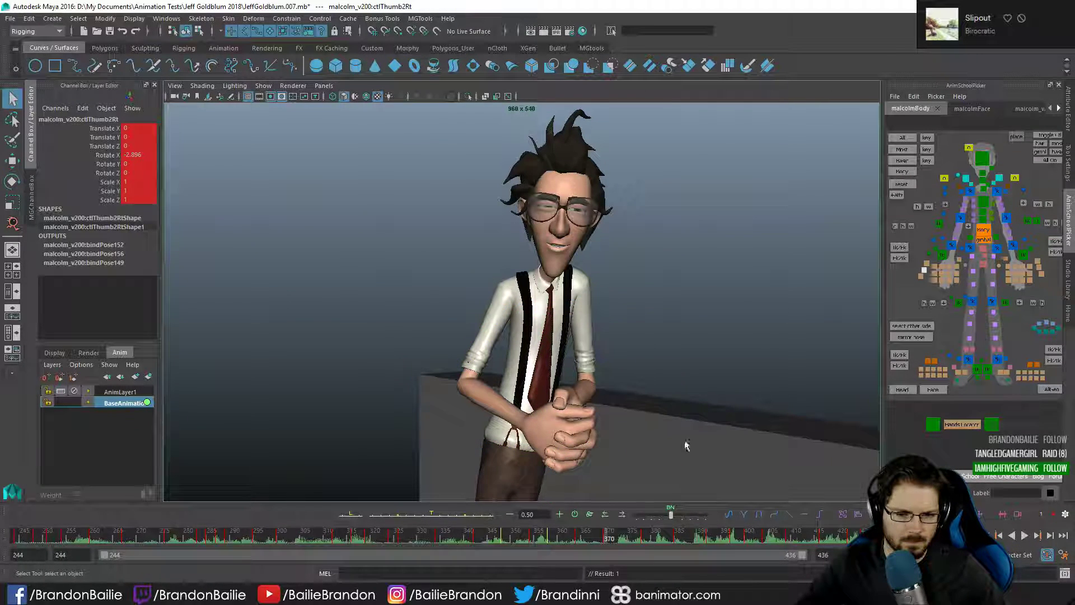
- Step through the frames from 370 to 392 and check the right thumb's motion against the hands
key("period")
key("comma")
key("alt+period")
key("alt+period")
key("alt+period")
key("alt+period")
key("alt+period")
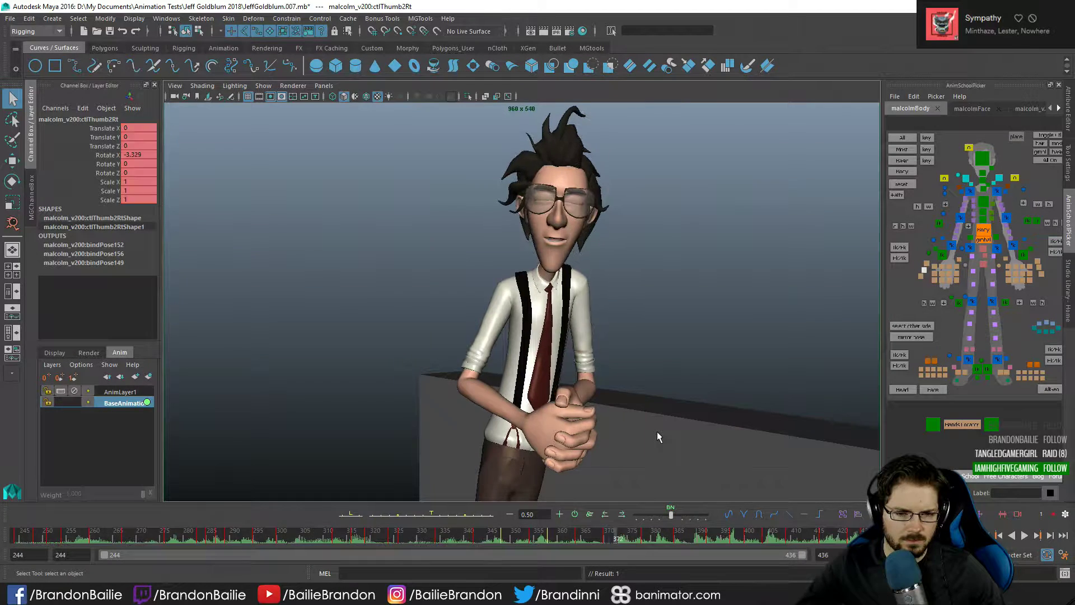
key("alt+period")
key("alt+period")
key("alt+period")
key("alt+period")
key("alt+period")
key("alt+period")
key("alt+period")
key("alt+period")
key("alt+period")
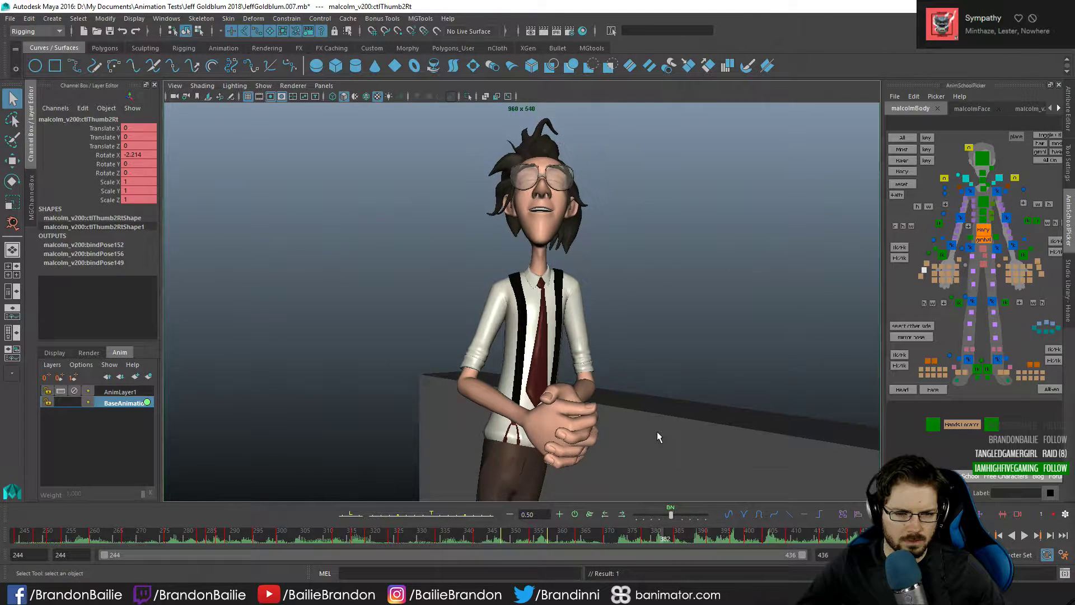
key("period")
key("period")
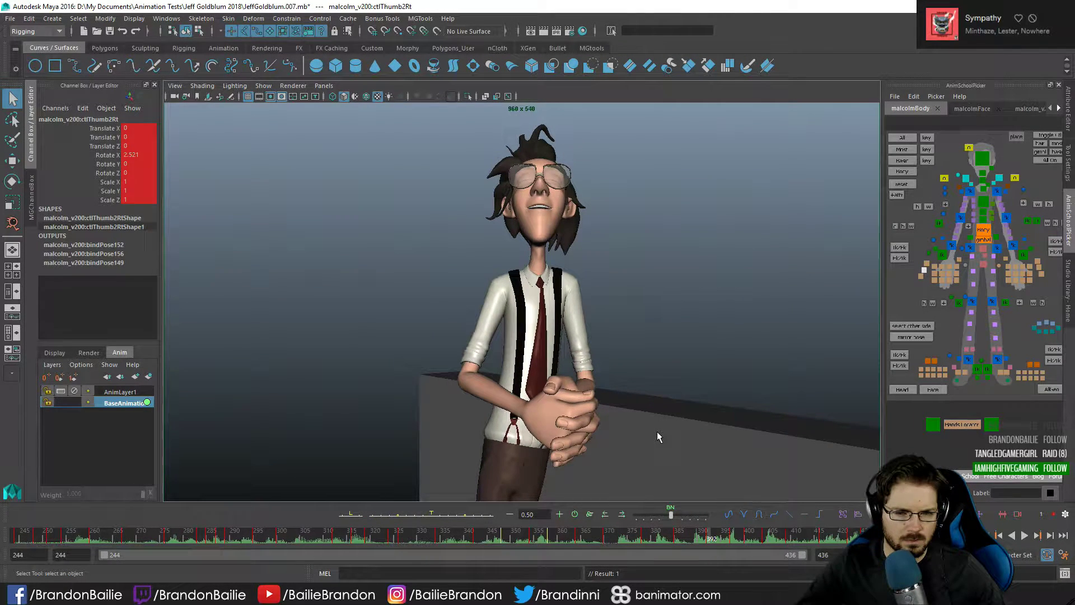
- Blend both right thumb controls' last two Rotate X keys up to frame 392 toward the preceding keys, giving 7.554 for the tip at 392
left_click(922, 276, "shift")
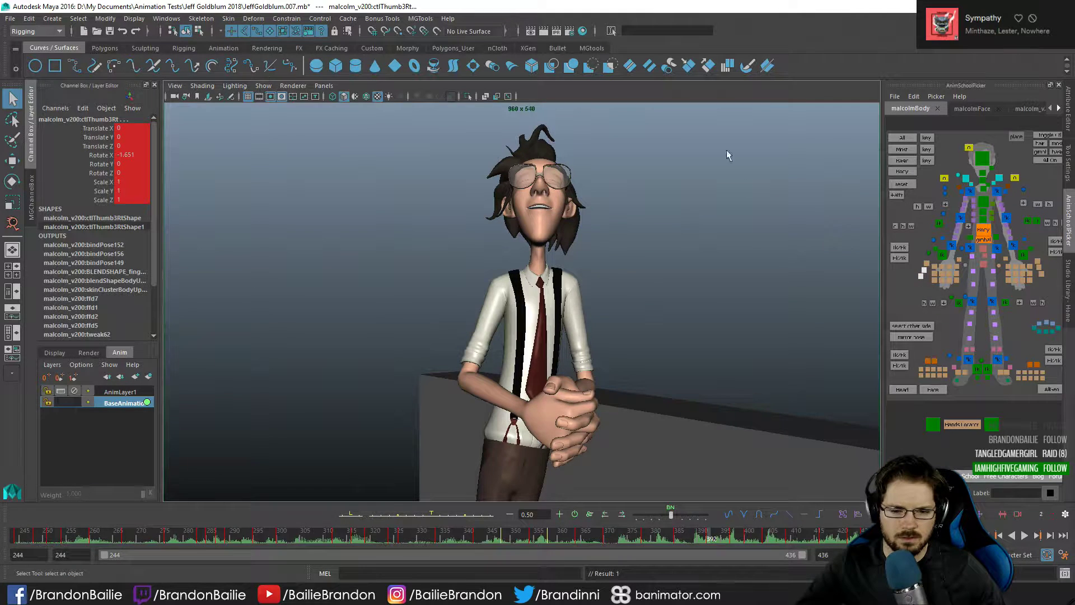
key("alt+period")
key("alt+period")
key("alt+period")
key("alt+period")
key("alt+period")
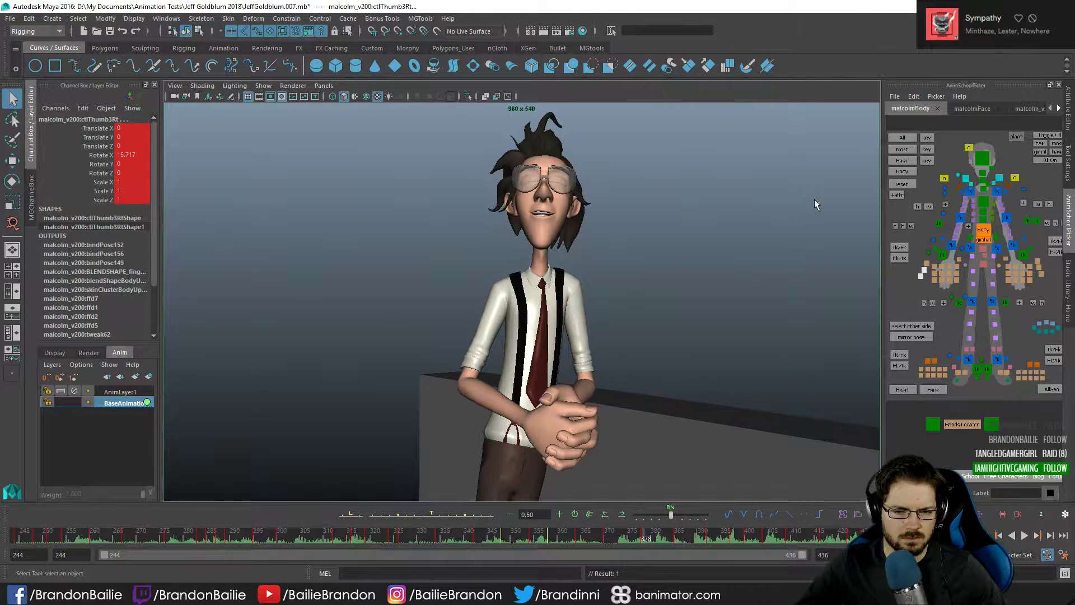
key("comma")
key("space")
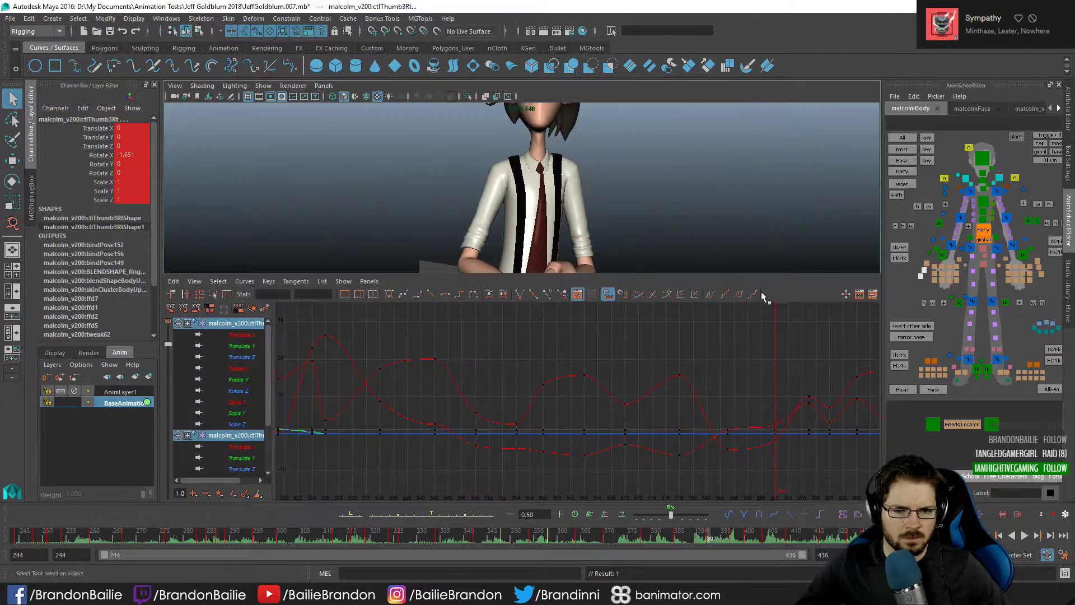
left_click(236, 368)
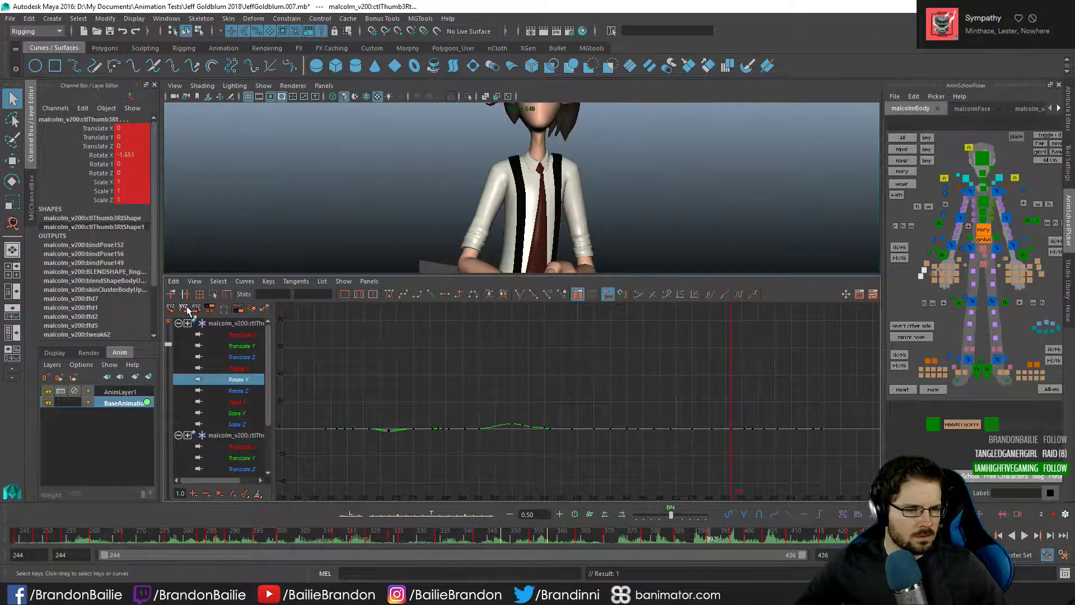
key("f")
left_click(625, 476)
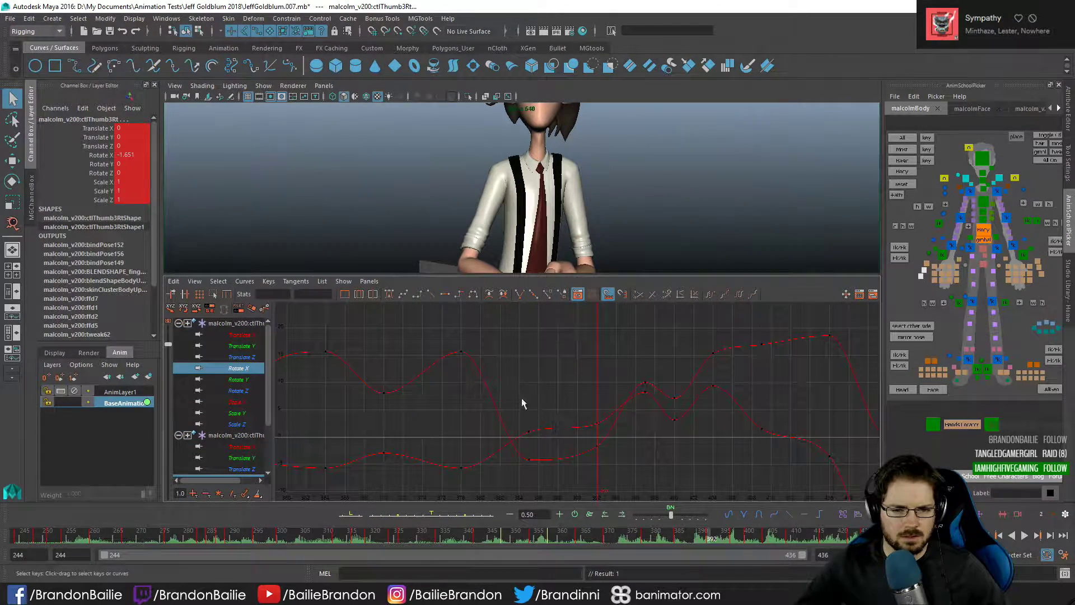
left_click_drag(500, 367, 692, 479)
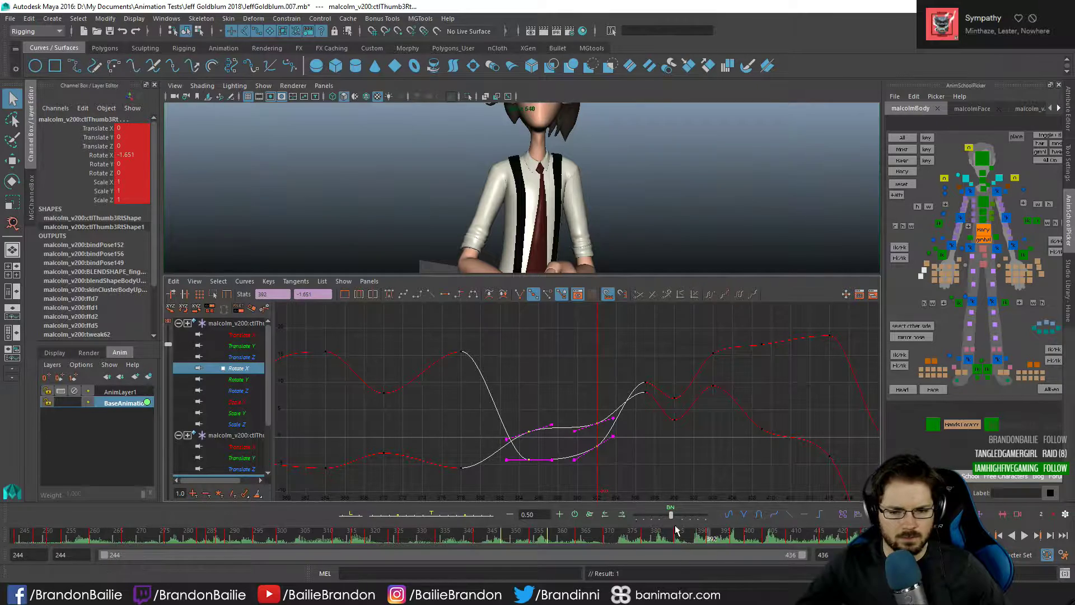
left_click_drag(671, 515, 644, 521)
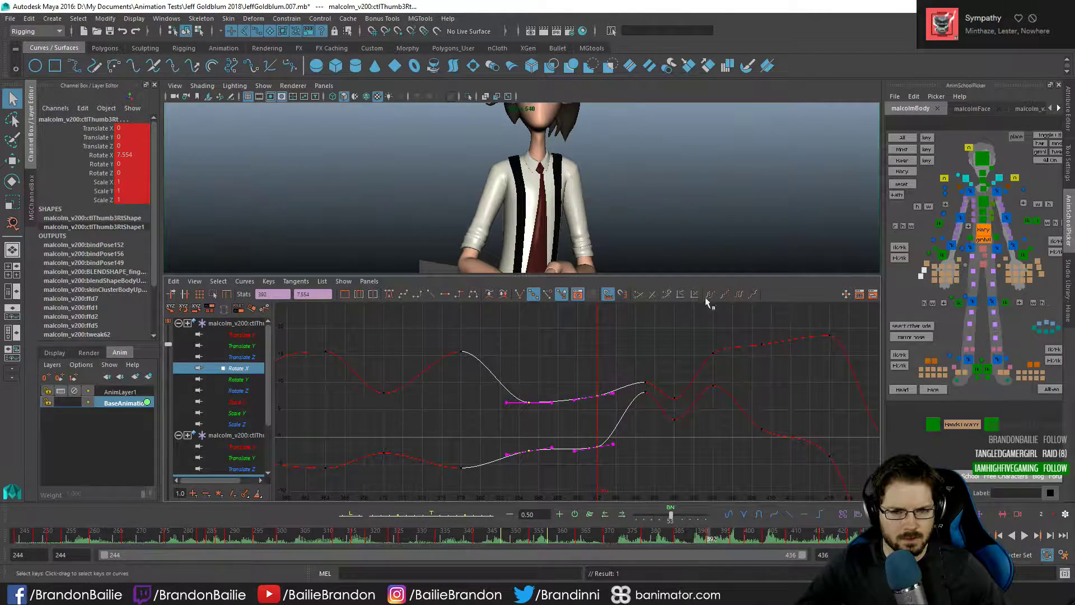
- Examine the adjusted thumb motion frame by frame in the full camera view, starting at the key before the two blended ones
key("space")
key("comma")
key("comma")
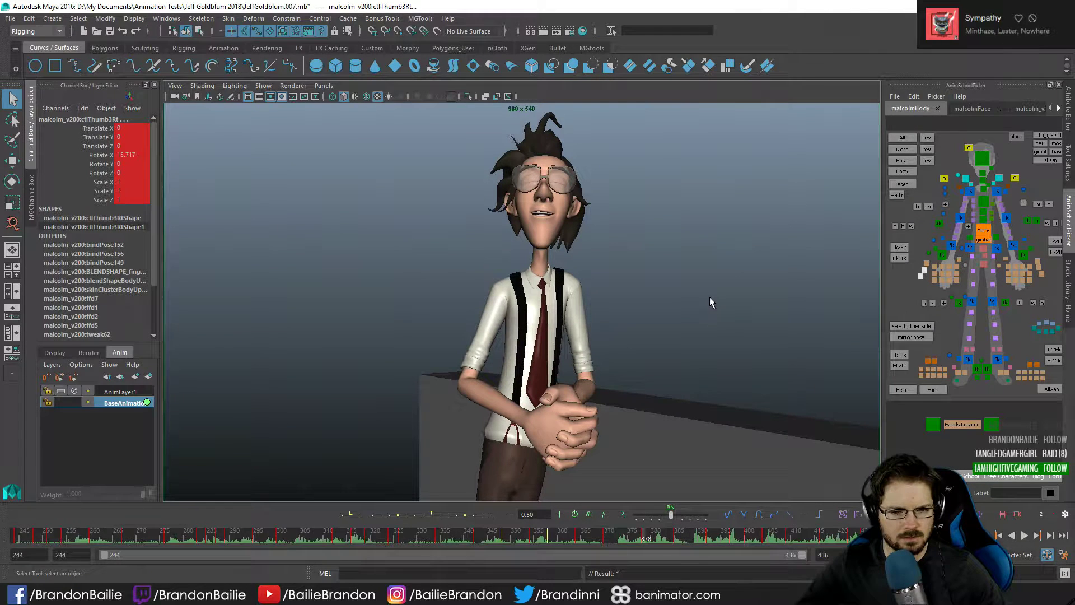
key("alt+period")
key("alt+period")
key("alt+period")
key("alt+period")
key("alt+period")
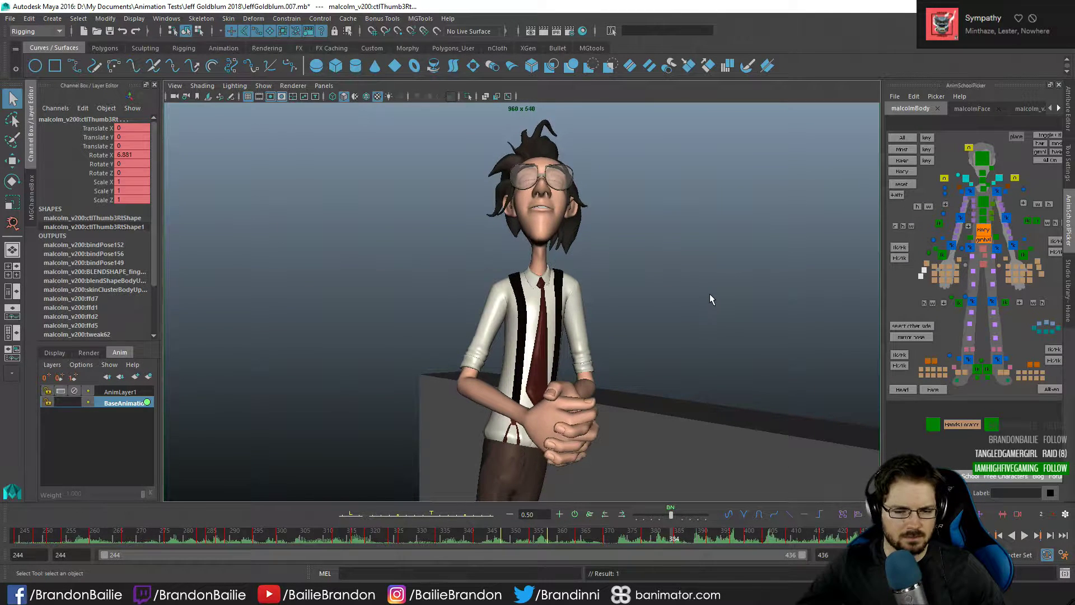
- Set a key on both right thumb controls at about frame 381
key("comma")
key("alt+period")
key("alt+period")
key("alt+period")
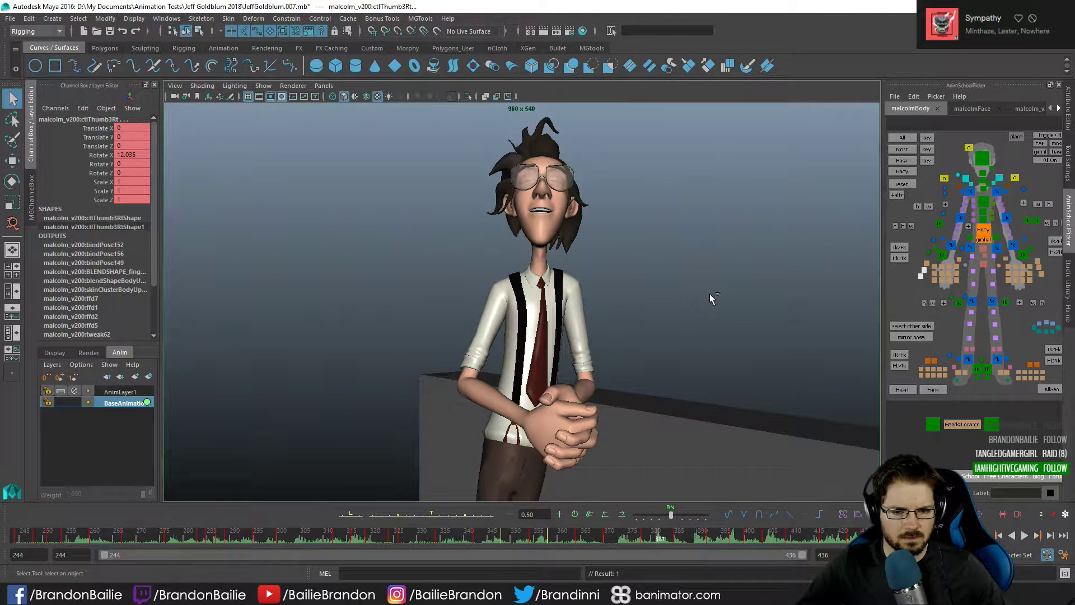
key("s")
- Review the hand and thumb motion frame by frame past frame 399 and in playback of the shot
key("alt+period")
key("alt+period")
key("alt+period")
key("alt+period")
key("alt+period")
key("alt+period")
key("alt+period")
key("alt+period")
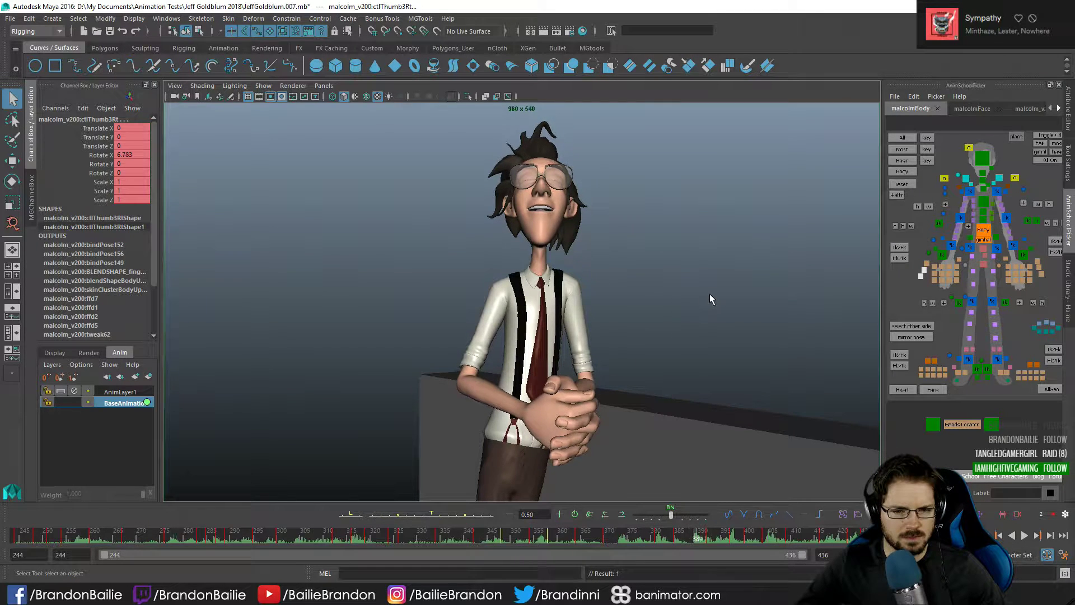
key("alt+period")
key("alt+period")
key("alt+period")
key("alt+period")
key("alt+period")
key("alt+period")
key("alt+period")
key("alt+period")
key("alt+period")
key("alt+period")
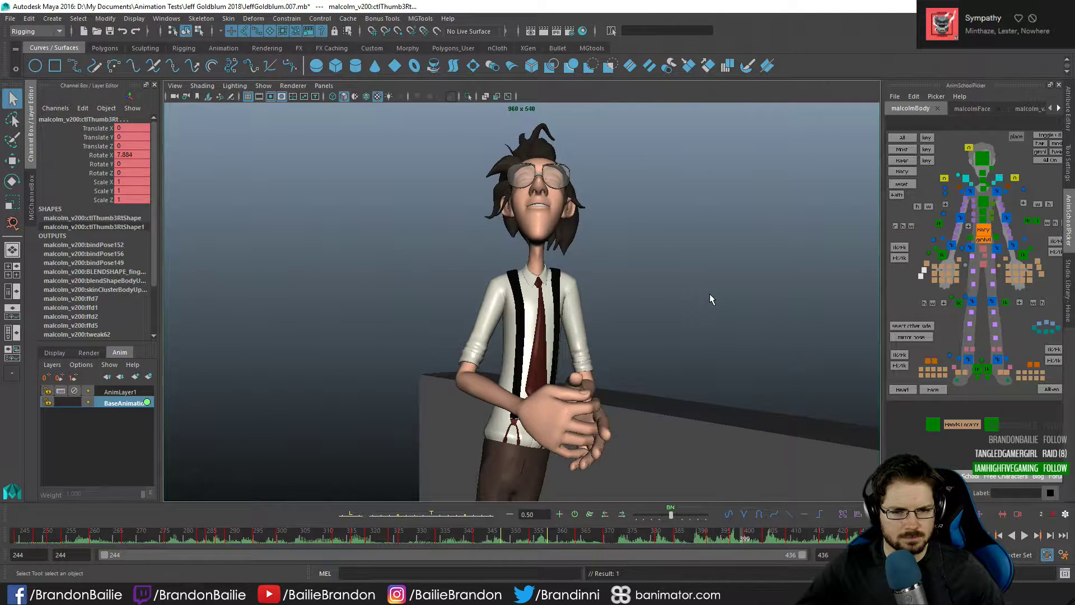
key("alt+period")
key("alt+period")
key("alt+period")
key("alt+period")
key("alt+period")
key("alt+v")
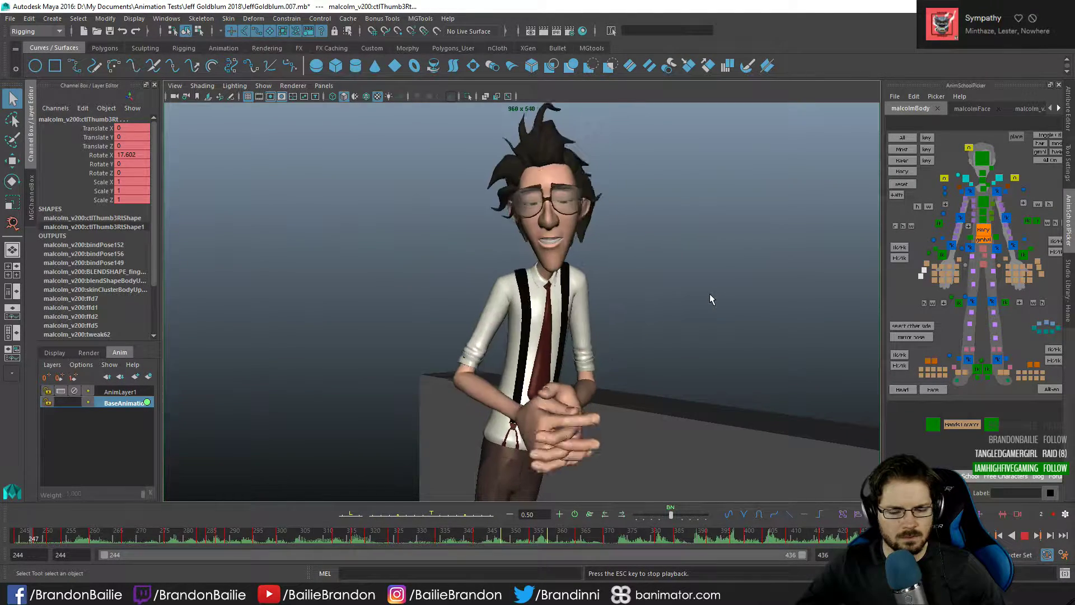
key("Escape")
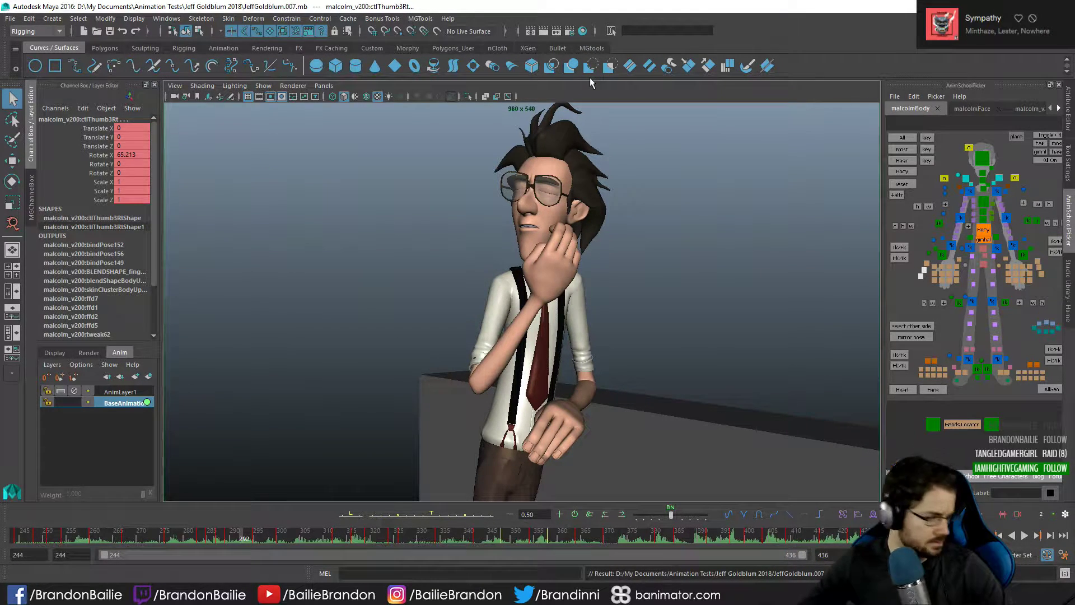
- Playblast the full animation as JeffGoldblum.mov and pause the resulting movie in VLC
right_click(345, 540)
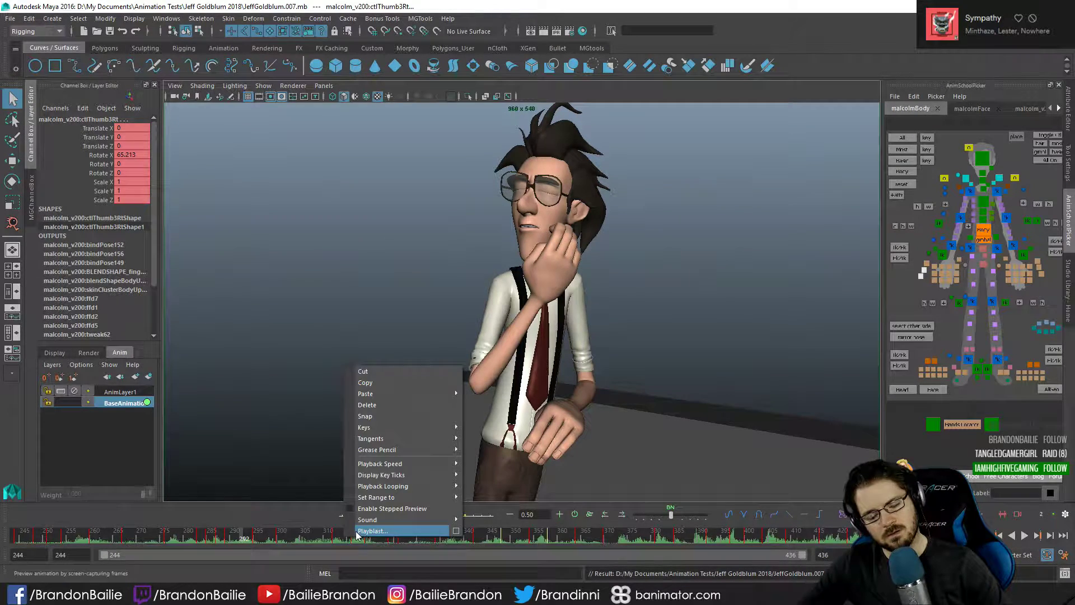
left_click(358, 531)
left_click(517, 300)
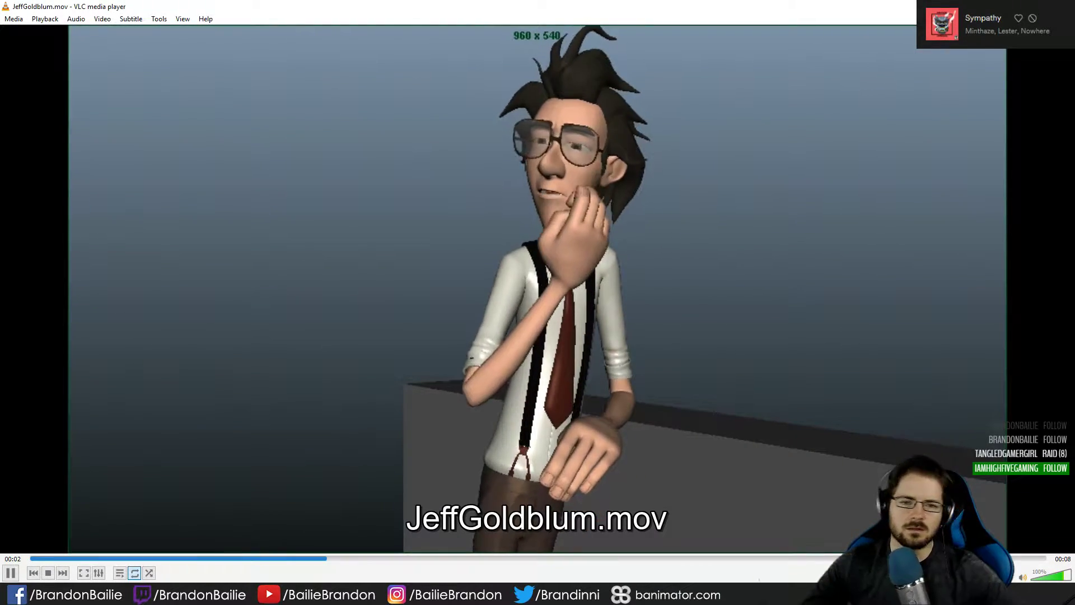
key("space")
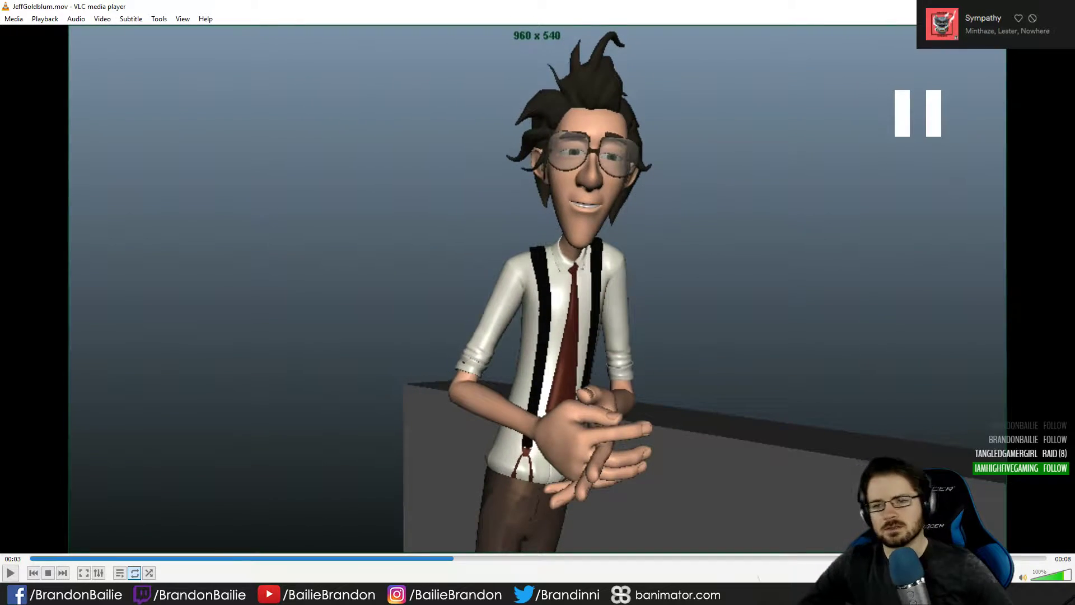
- Switch to the frame-by-frame movie player and reload the new JeffGoldblum.mov from its recent files
key("alt+Tab")
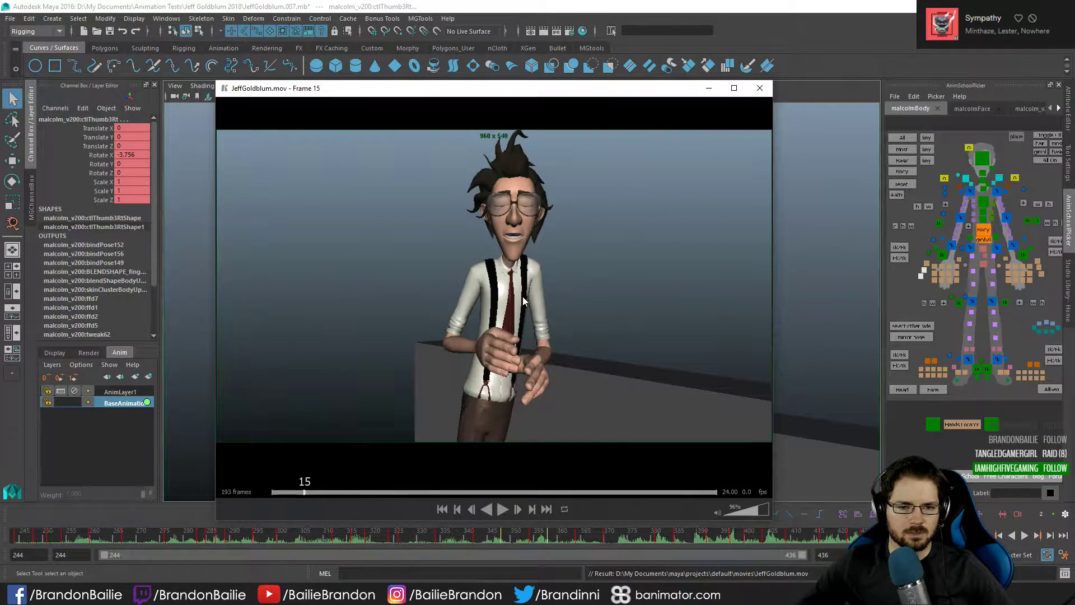
right_click(522, 295)
mouse_move(570, 323)
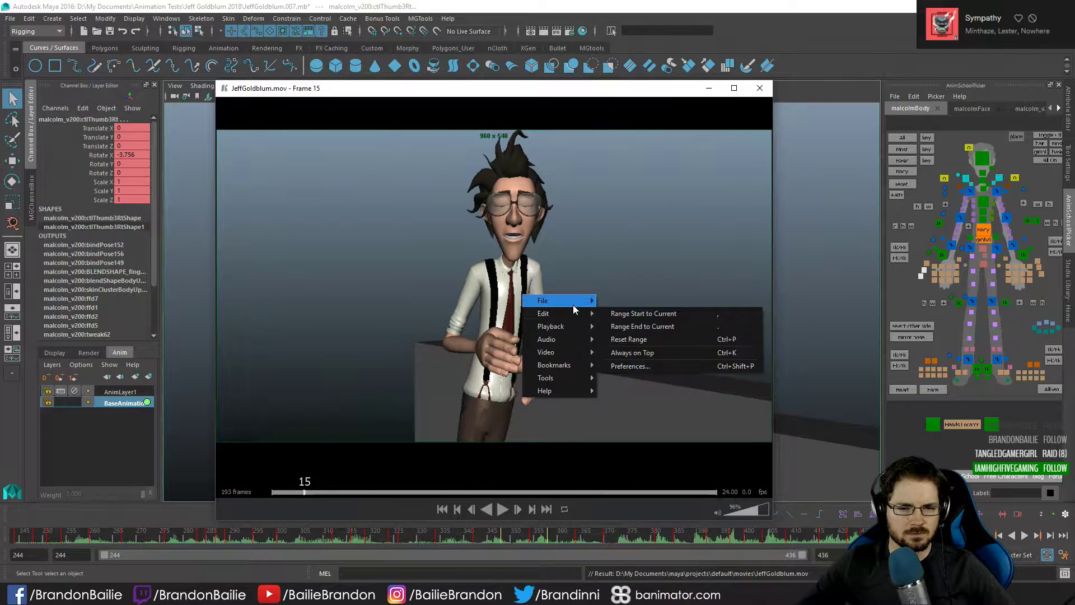
mouse_move(567, 301)
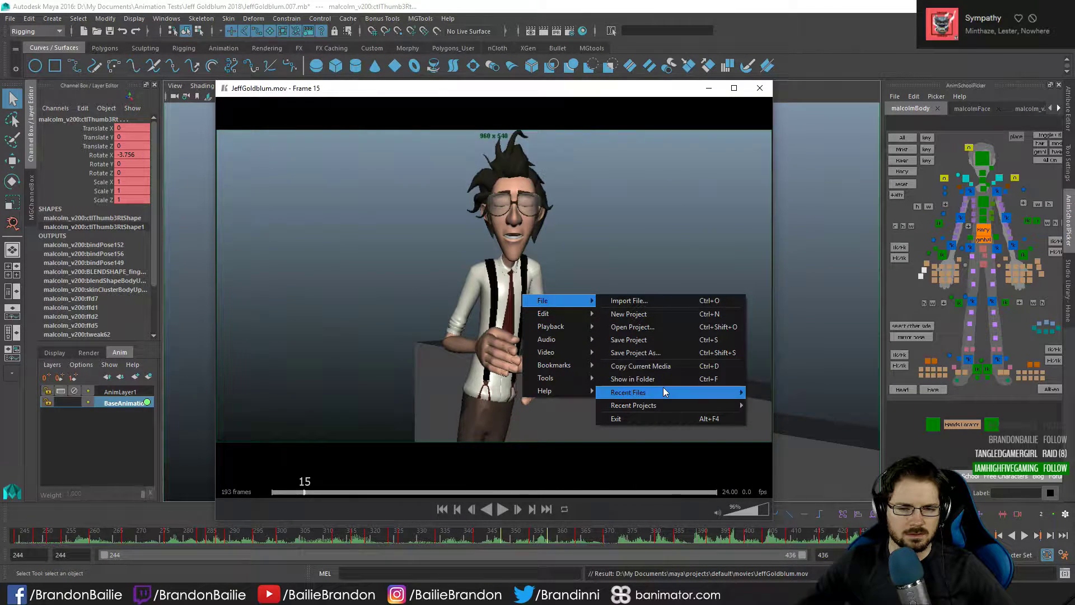
mouse_move(663, 391)
left_click(863, 392)
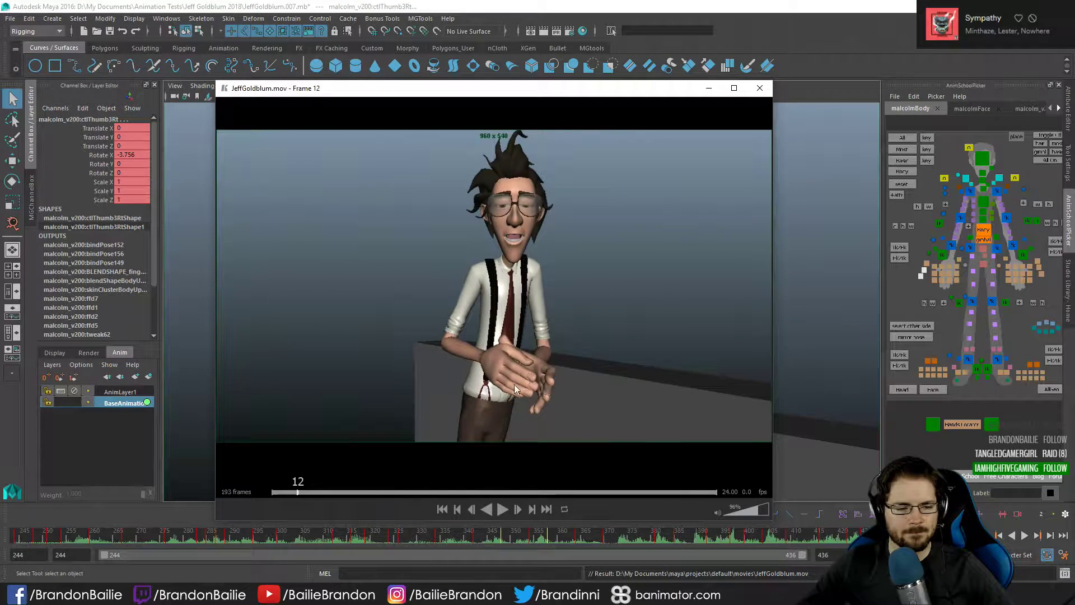
- Play JeffGoldblum.mov full screen, then replay and scrub the section around frames 123 to 145
double_click(551, 277)
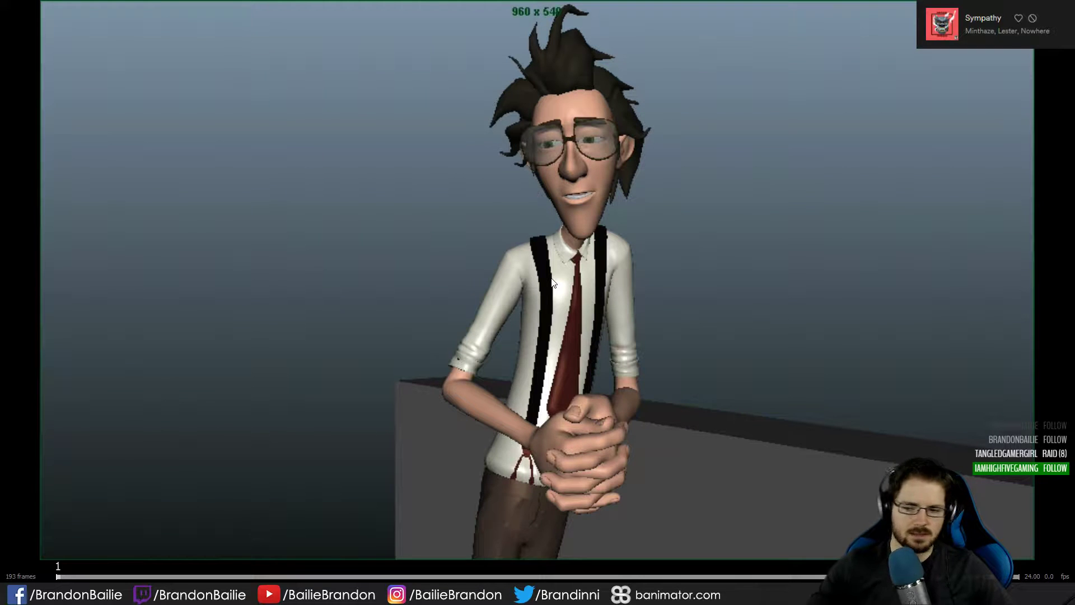
key("space")
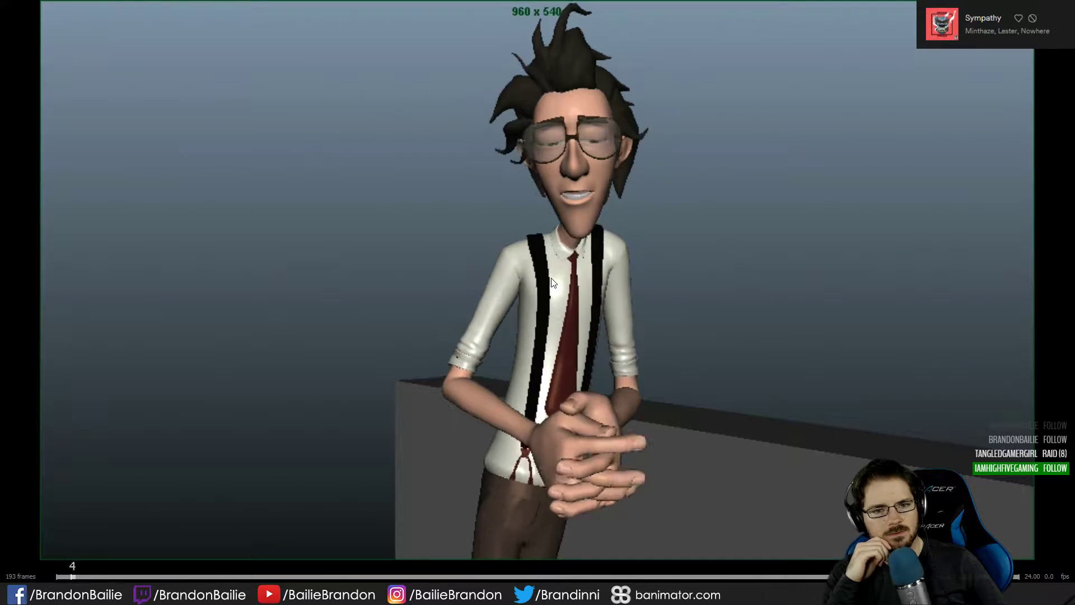
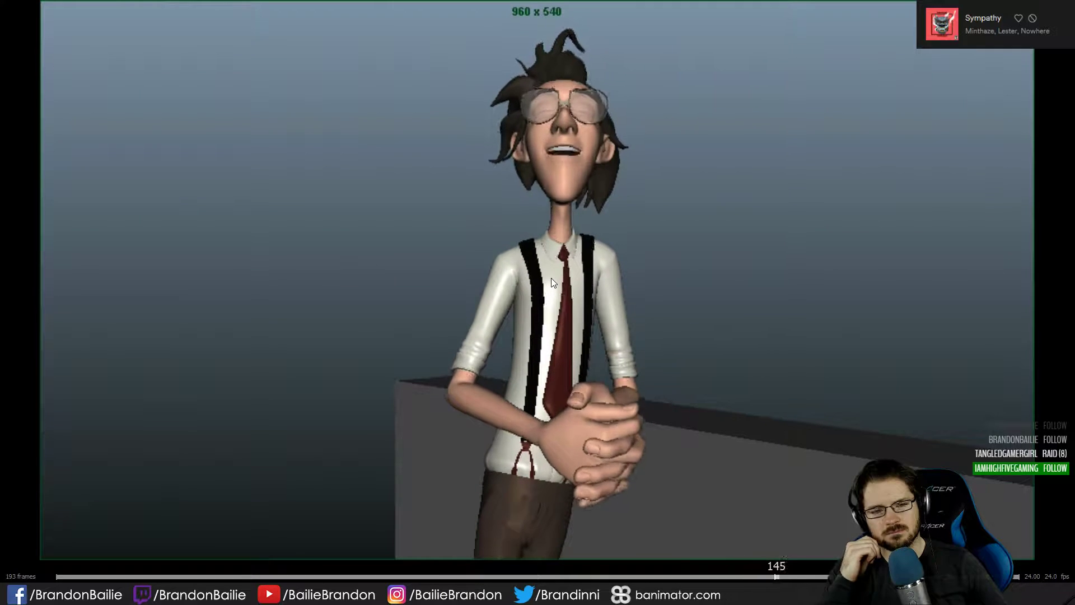
left_click_drag(638, 576, 562, 578)
key("space")
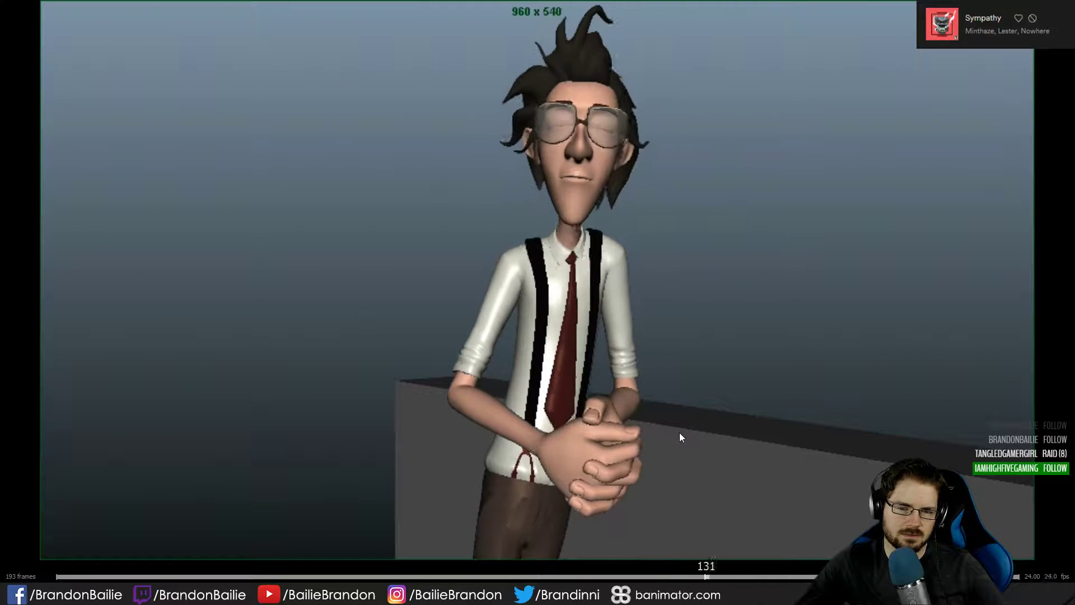
left_click_drag(693, 572, 664, 577)
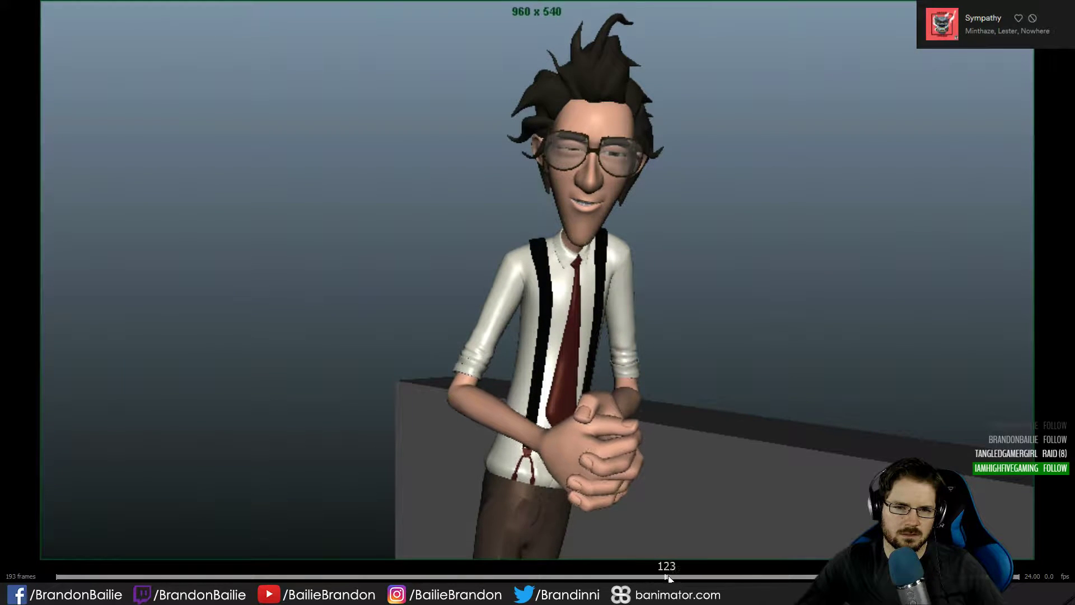
- Step back from frame 123, replay the head tilt through about frame 153, and leave full screen
key("Left")
key("Left")
key("Left")
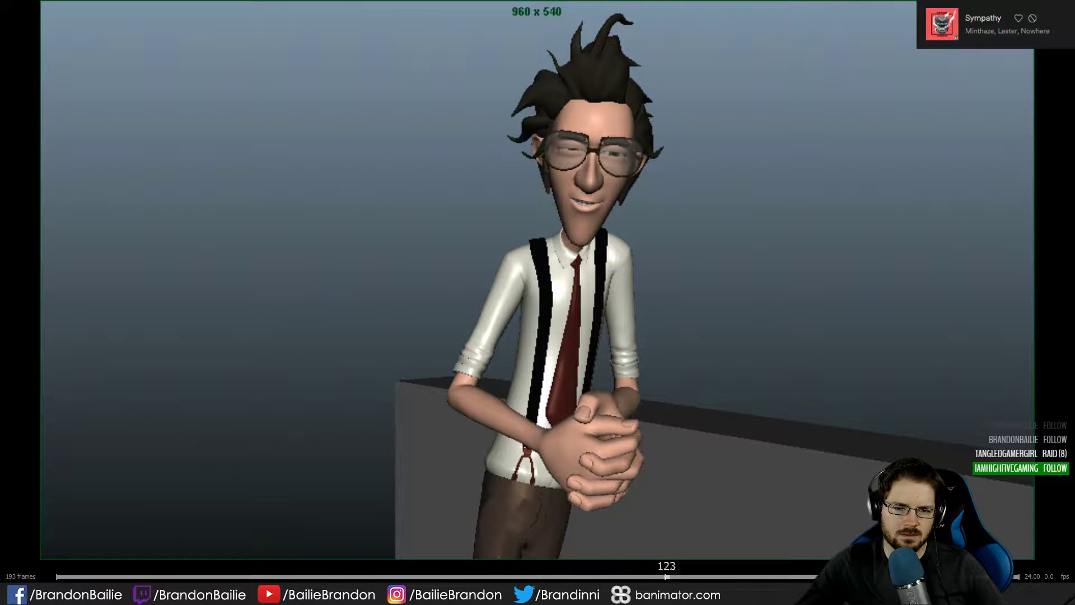
key("Left")
key("Left")
key("Left")
key("Left")
key("Left")
key("Left")
key("Left")
key("Left")
key("Left")
key("Left")
key("space")
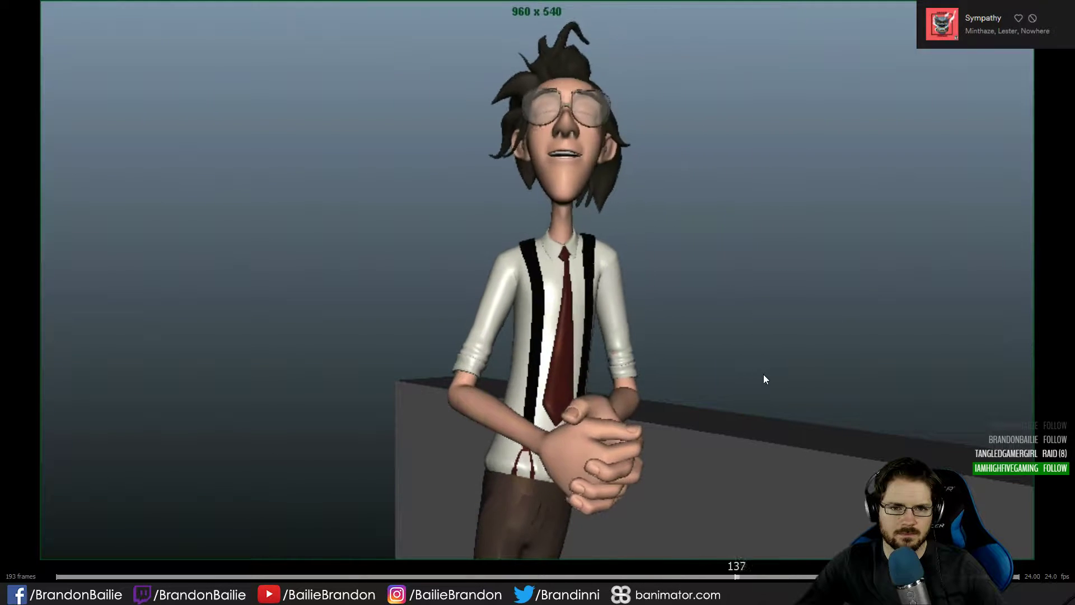
key("space")
key("Escape")
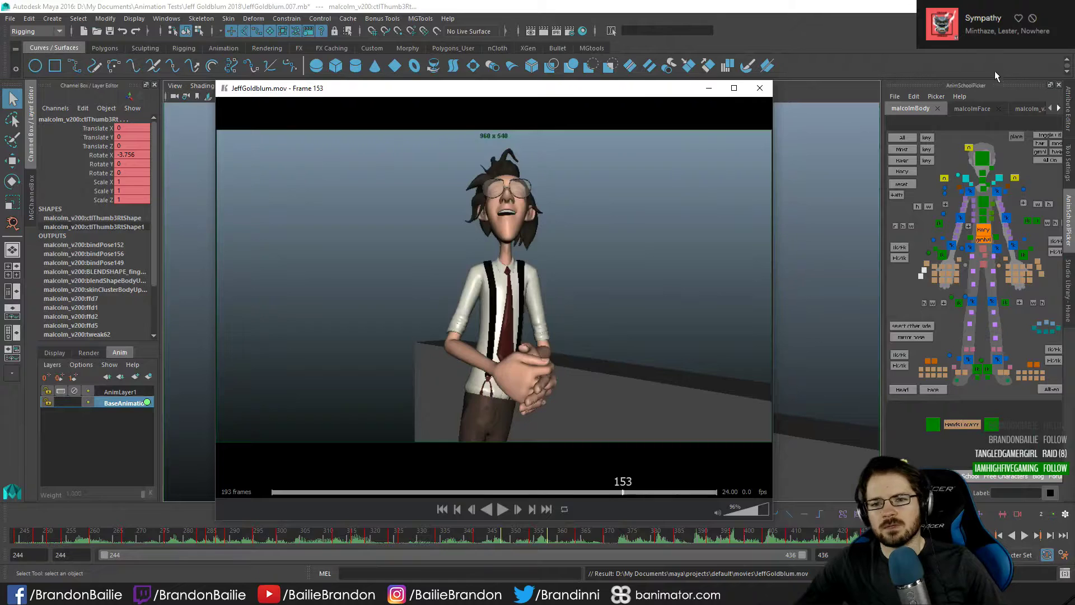
- Return to Maya, select the head control, and play the shot from about frame 334 to 388
left_click(898, 10)
left_click(980, 164)
left_click(422, 531)
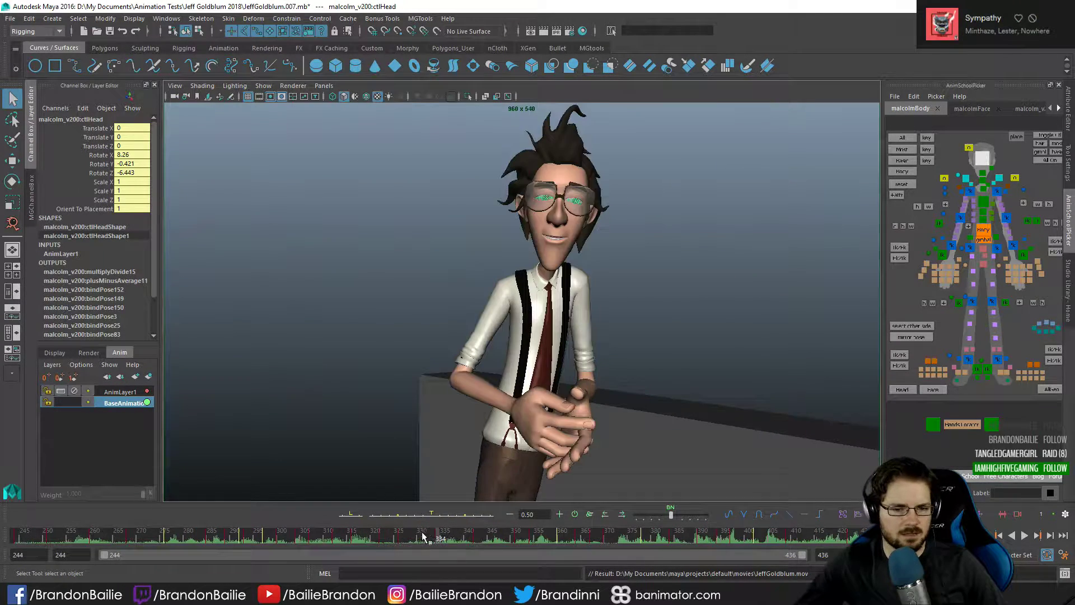
key("alt+v")
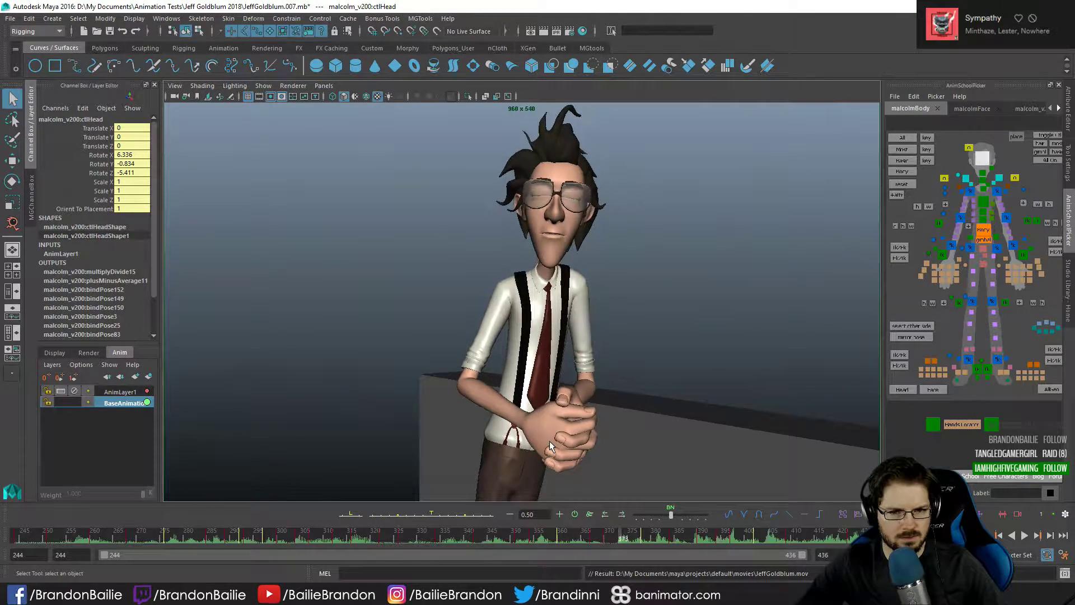
key("alt+v")
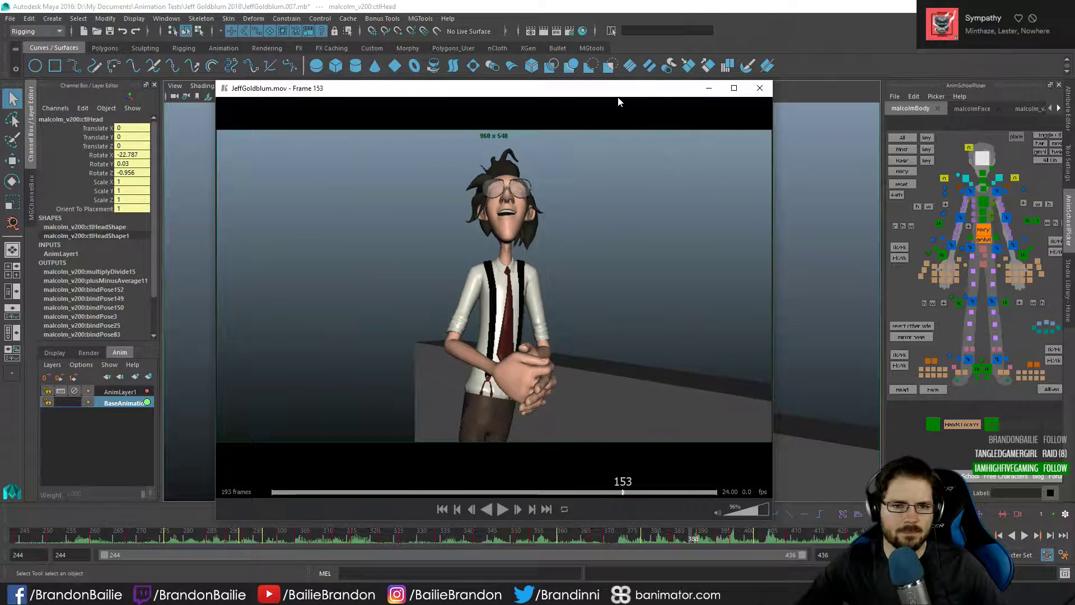
- Review JeffGoldblum.mov in a maximized movie player, pause at frame 67, and switch back to Maya
double_click(619, 91)
key("space")
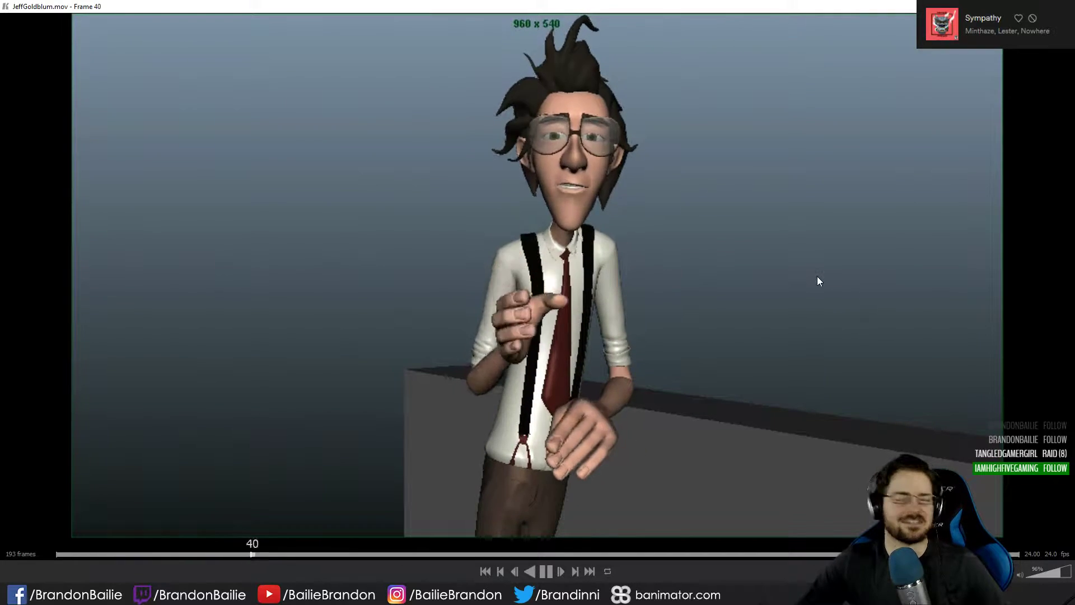
key("space")
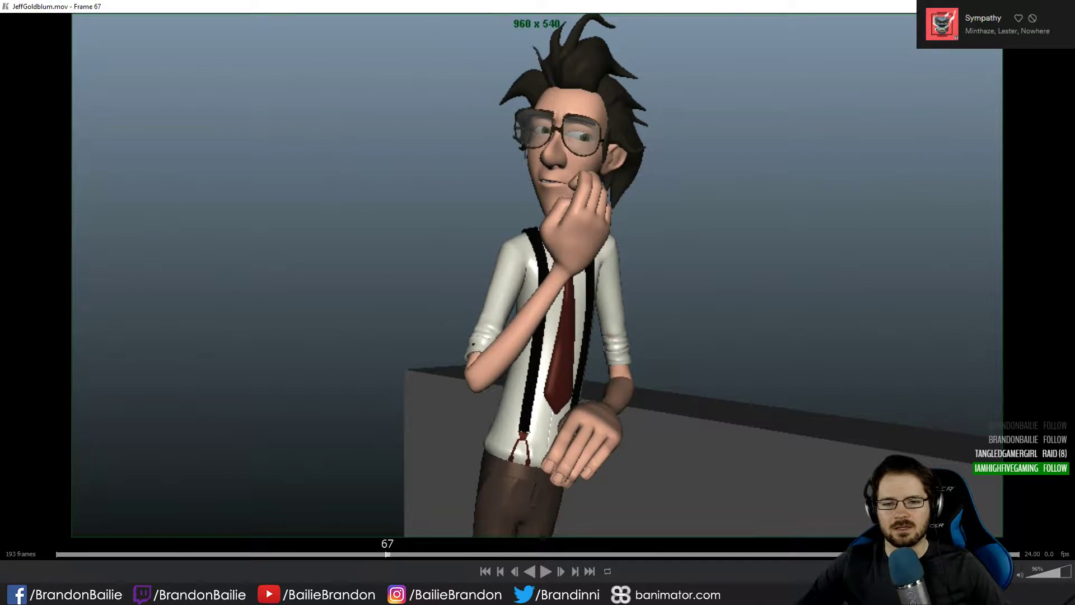
key("alt+Tab")
- Select the head control on AnimLayer1 and rotate it to about 6.6 degrees in Y near frame 403
left_click(949, 138)
left_click(981, 160)
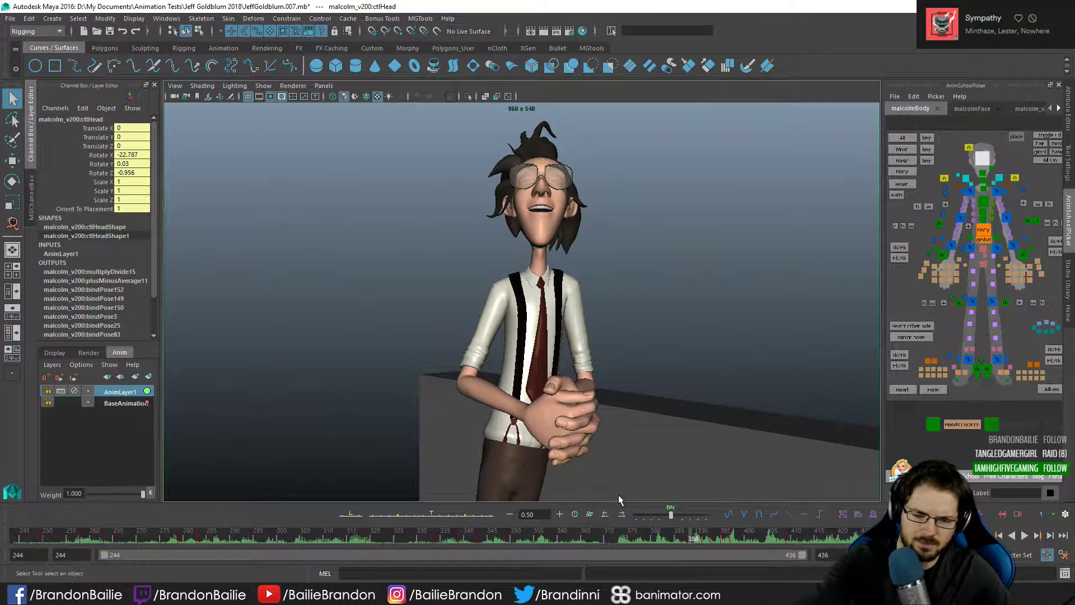
key("period")
key("period")
key("period")
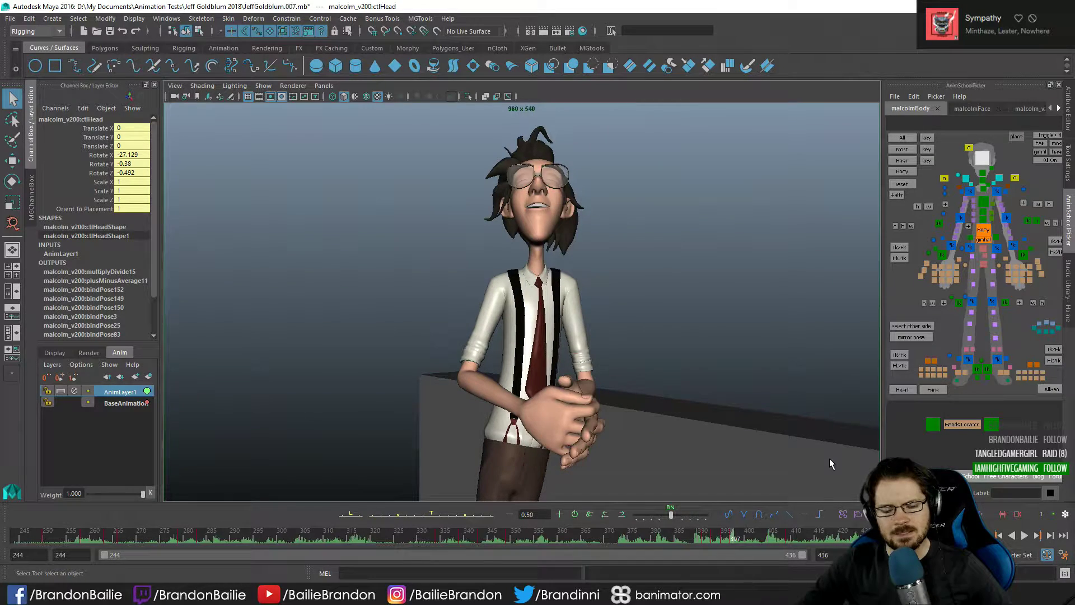
key("alt+v")
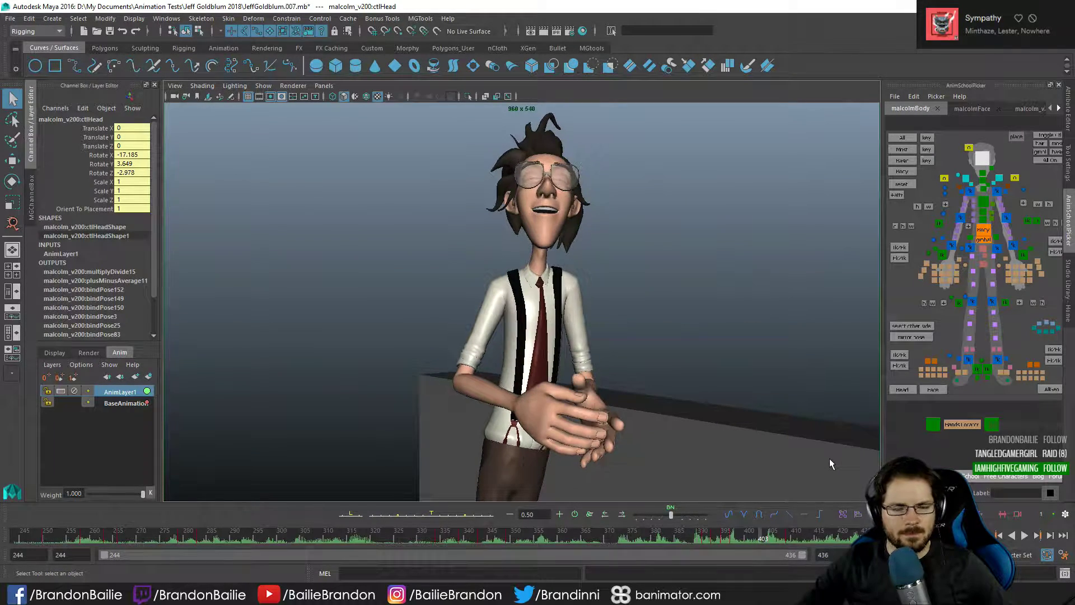
key("e")
left_click_drag(631, 215, 624, 204)
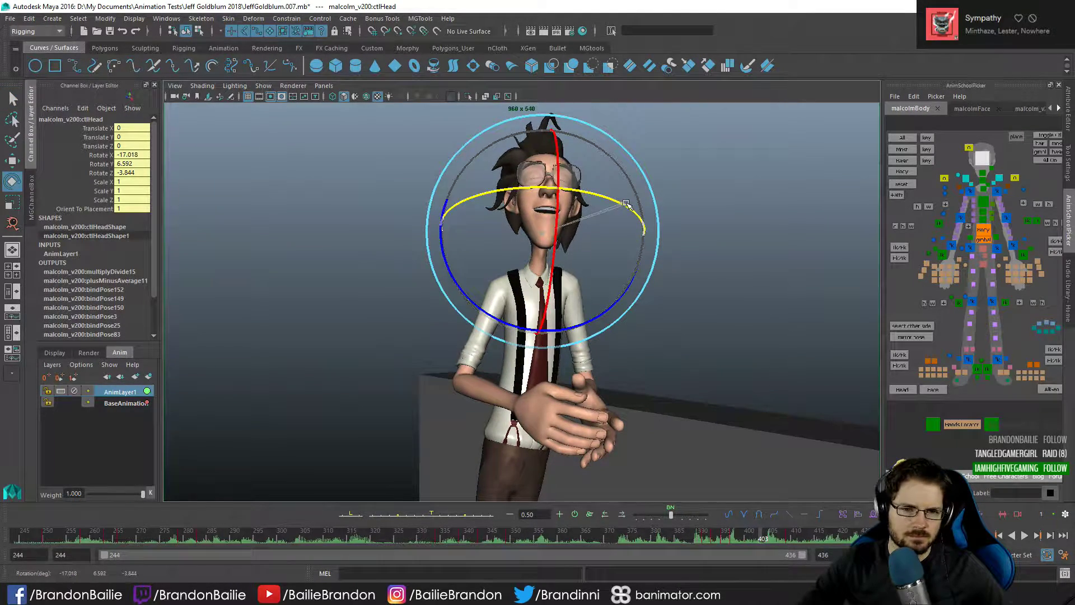
key("q")
key("alt+v")
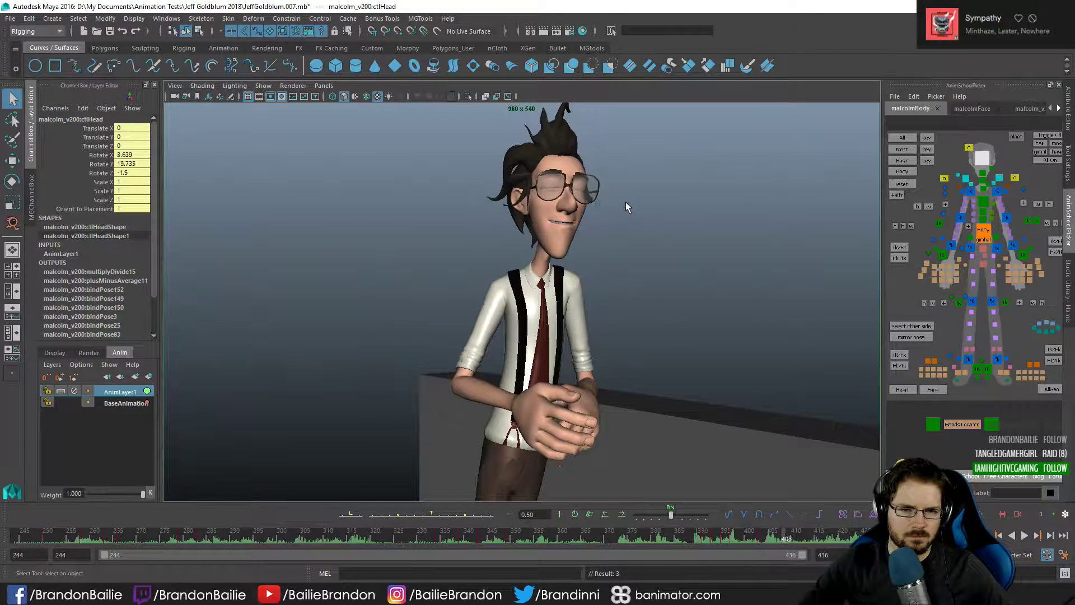
- Adjust the head control's Y rotation at about frame 410 and play back the head turn
key("alt+v")
key("e")
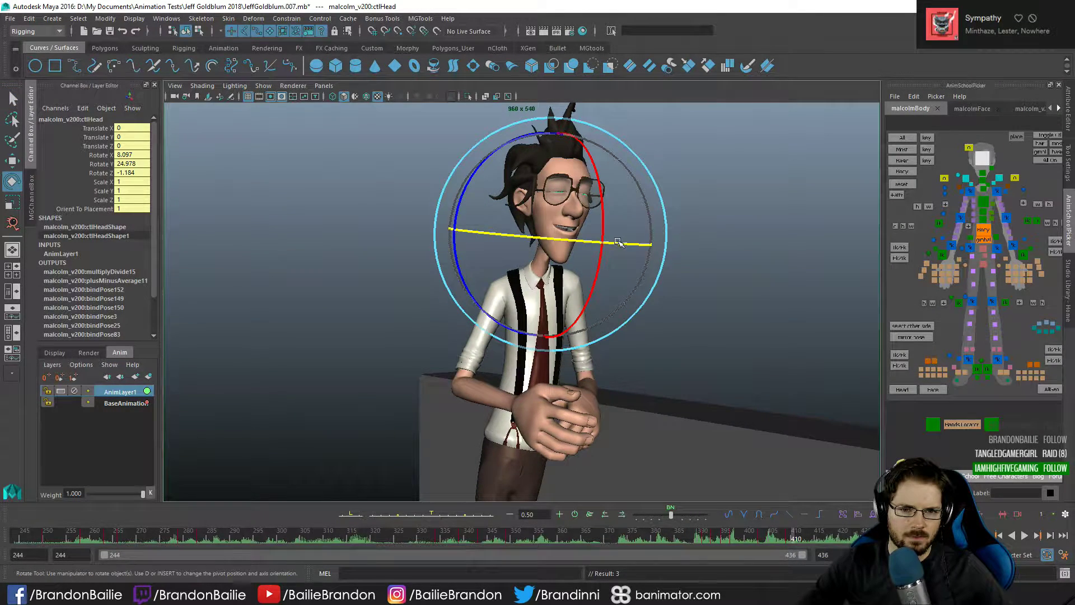
left_click_drag(617, 241, 612, 243)
key("q")
key("alt+v")
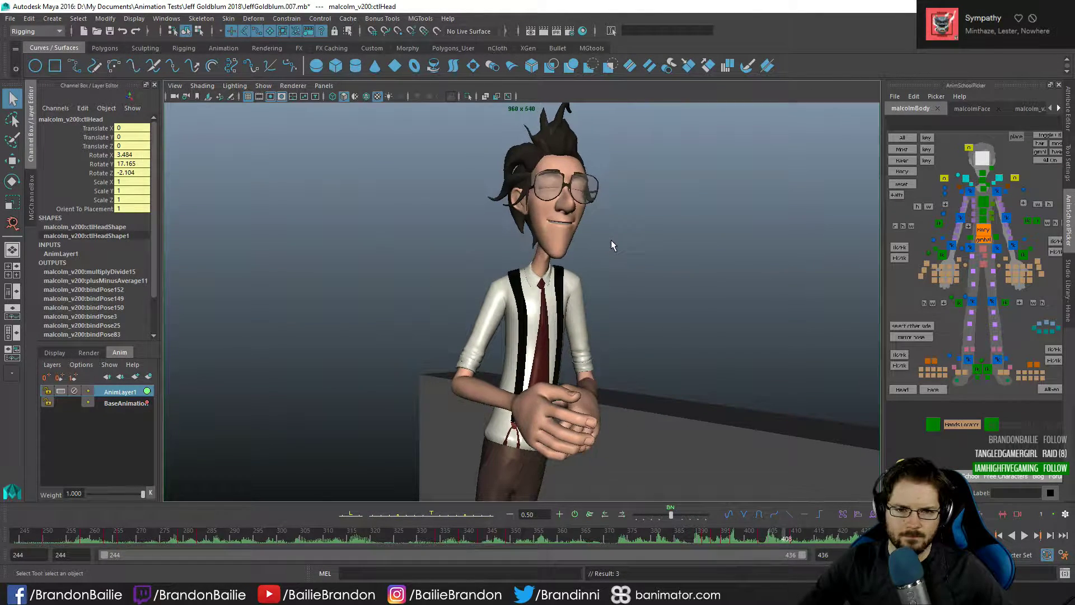
- Rotate the head control to about 35 degrees in Y near frame 414 and return to the key at about frame 397
key("e")
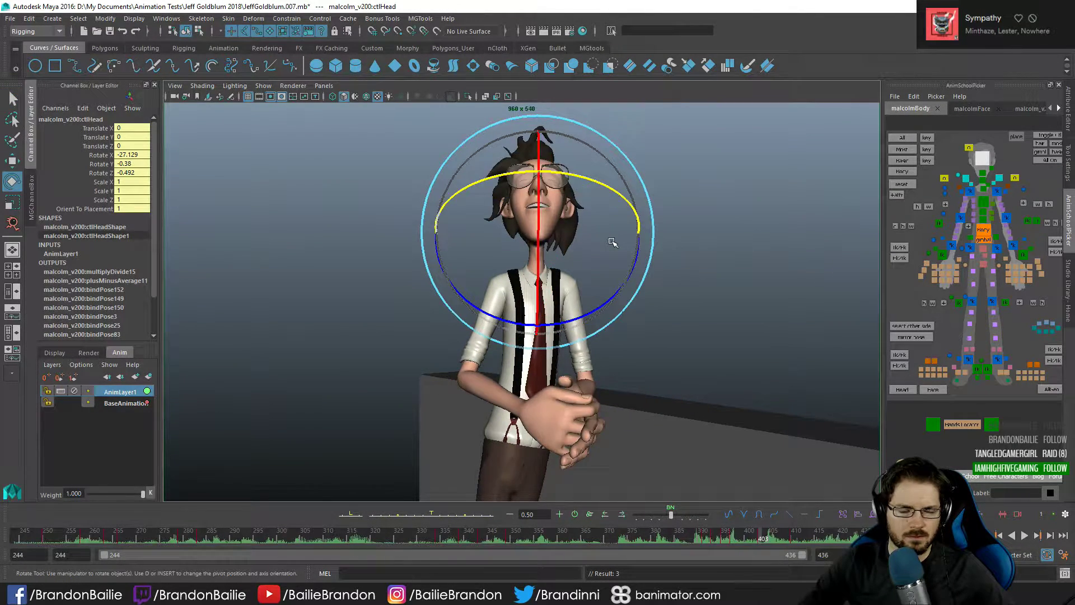
left_click_drag(611, 246, 603, 245)
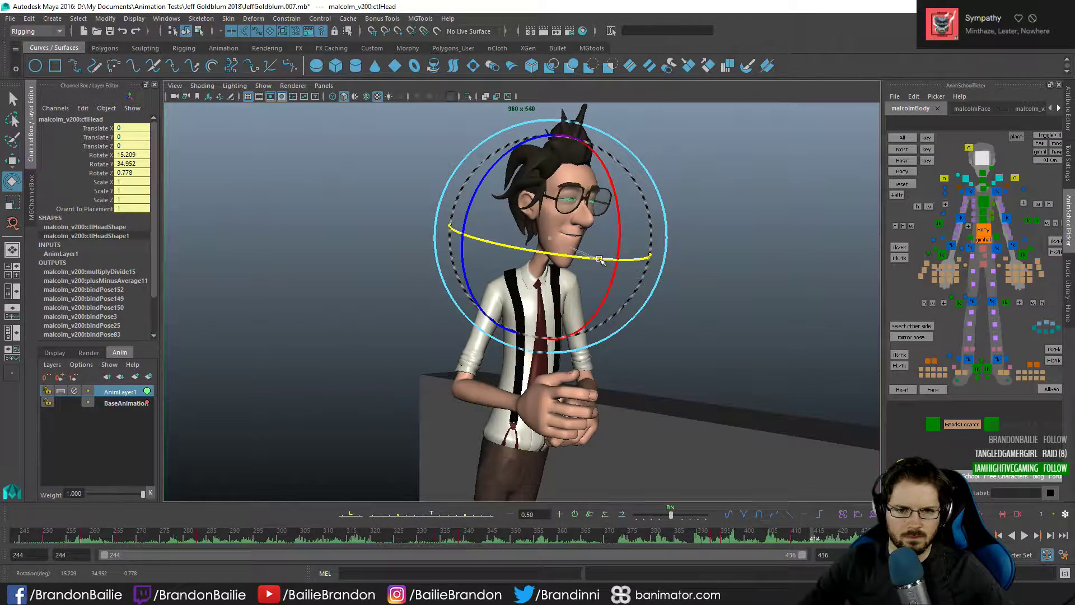
key("comma")
key("comma")
key("comma")
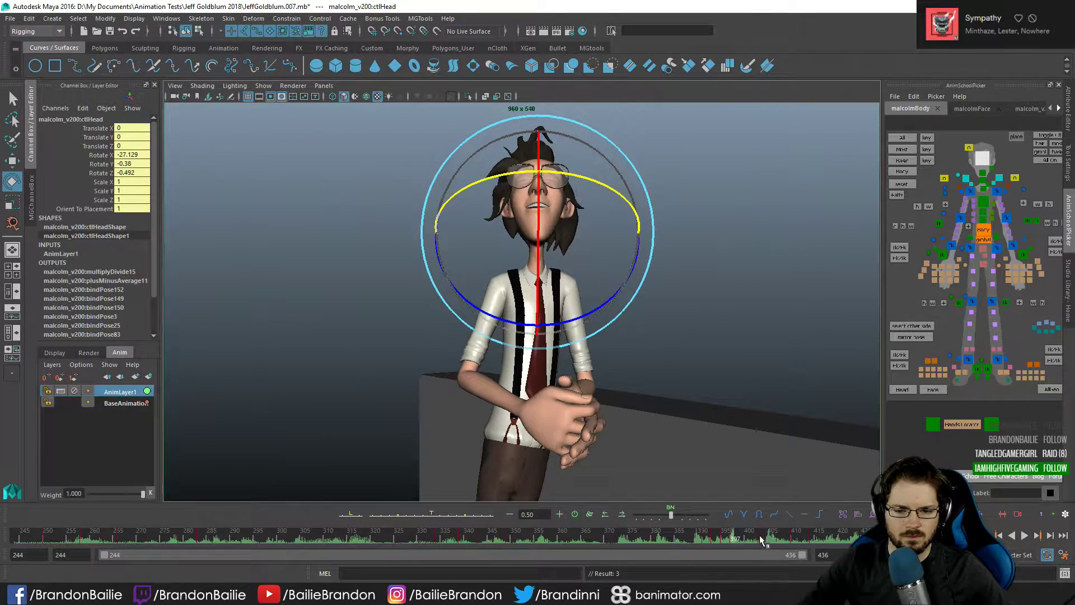
- Play and replay the adjusted head turn from several starting points between about frames 393 and 415
key("alt+v")
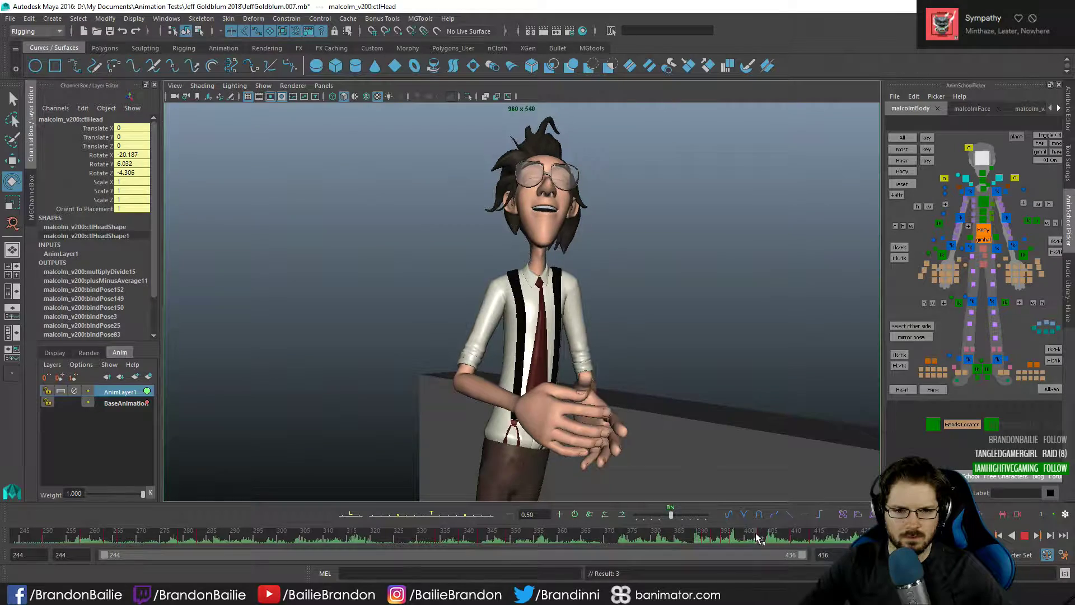
key("alt+v")
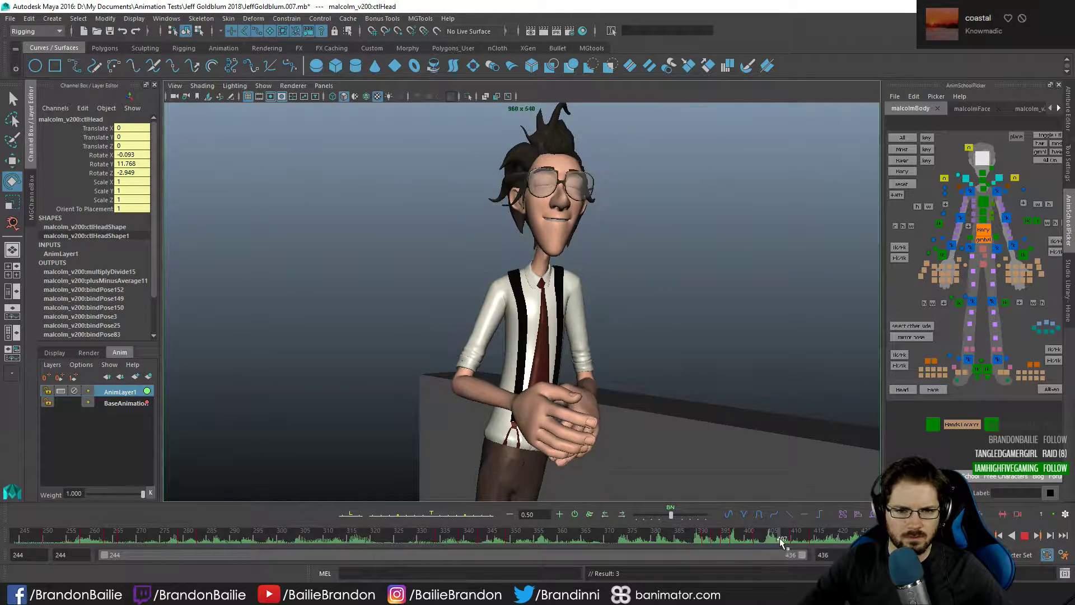
left_click(728, 539)
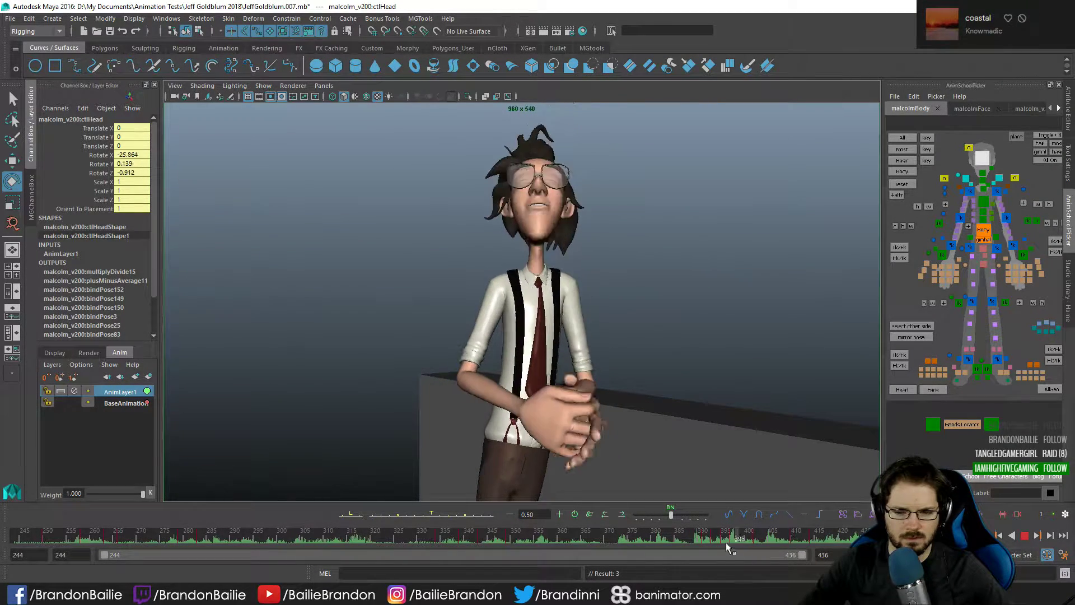
key("alt+v")
left_click(751, 539)
key("alt+v")
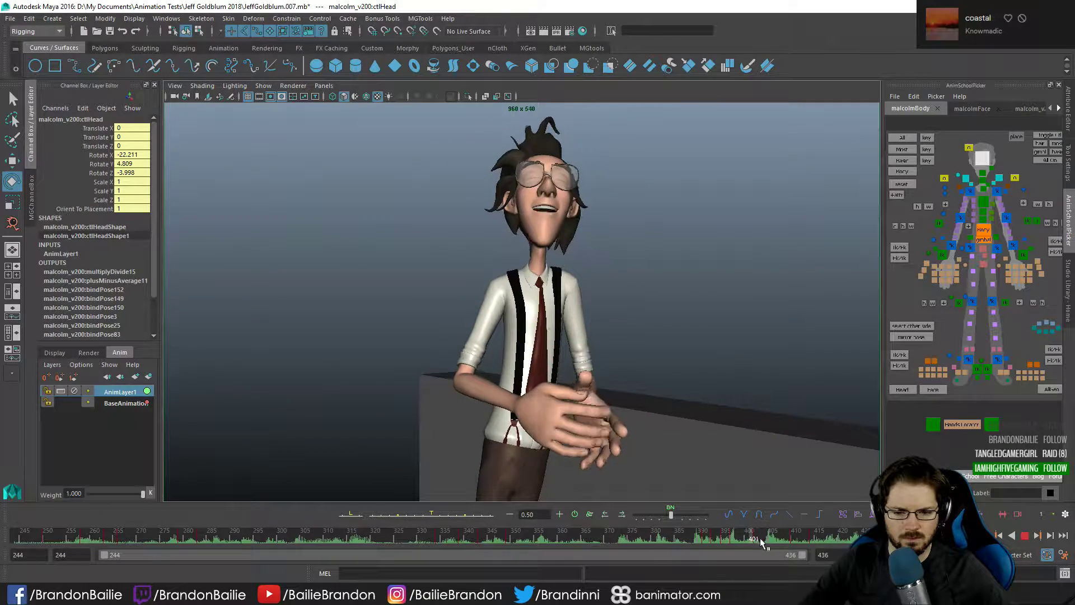
left_click(772, 542)
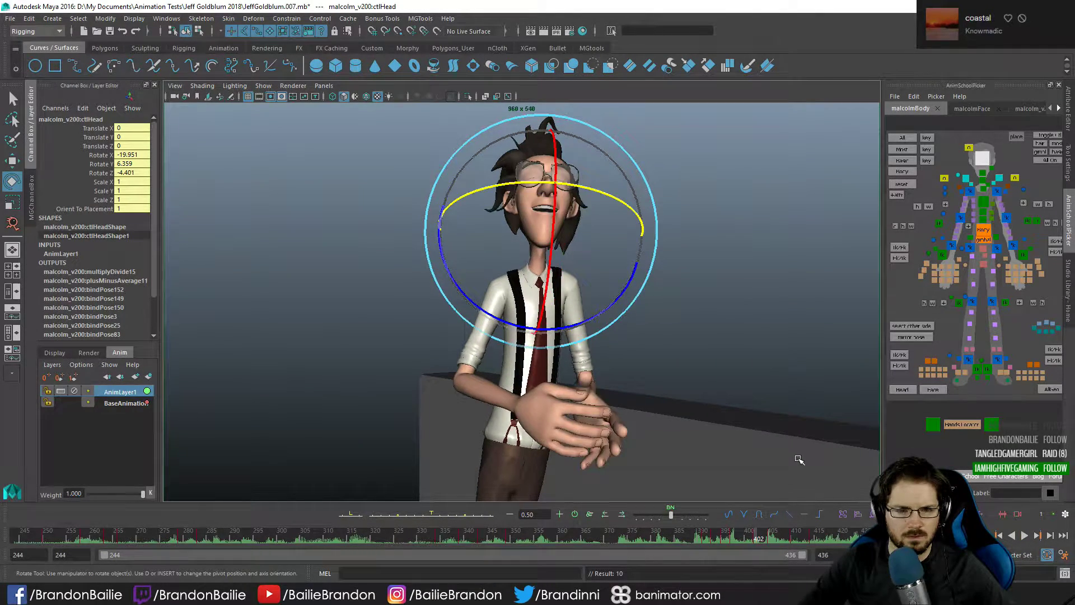
left_click(735, 535)
key("alt+v")
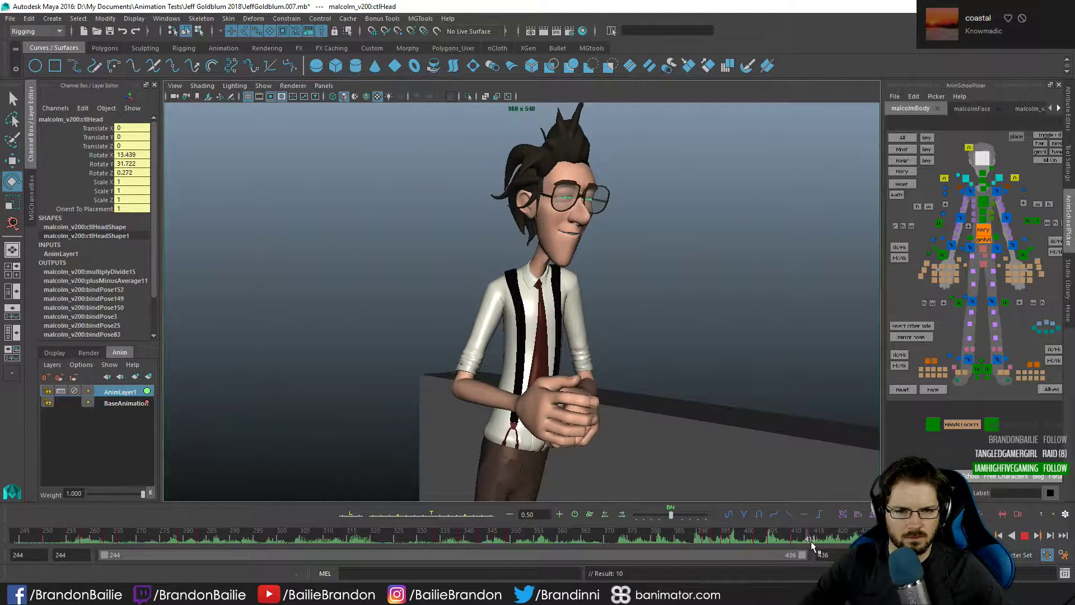
left_click(718, 539)
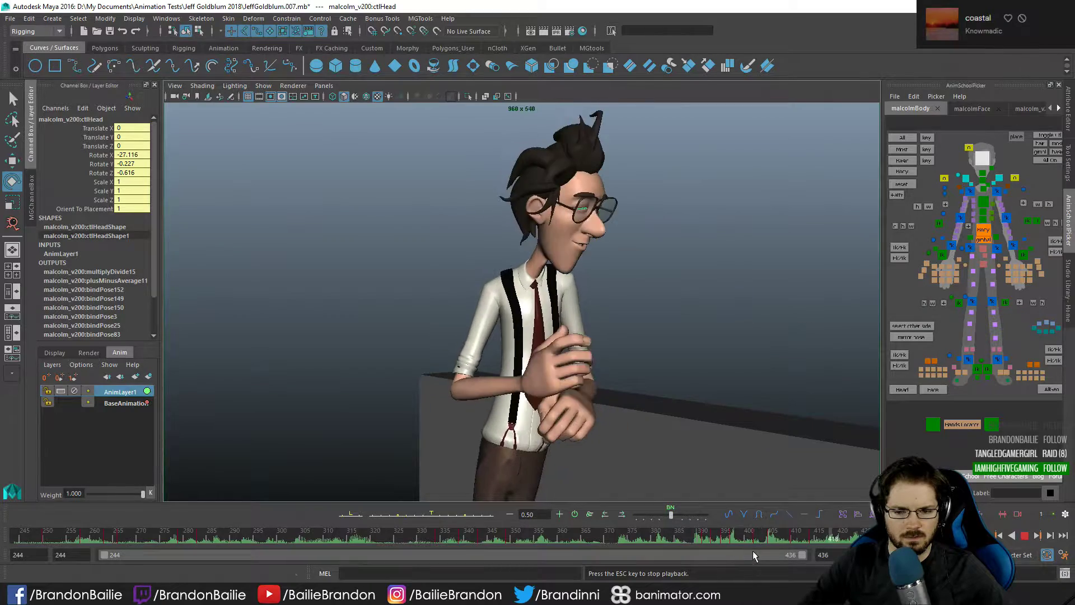
left_click_drag(759, 537, 789, 539)
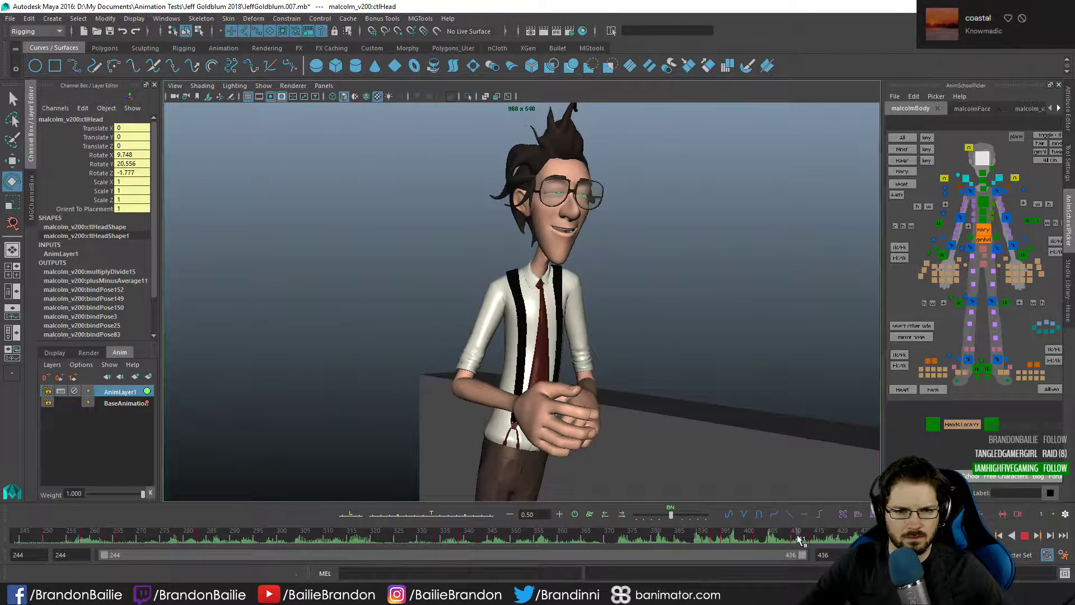
key("Escape")
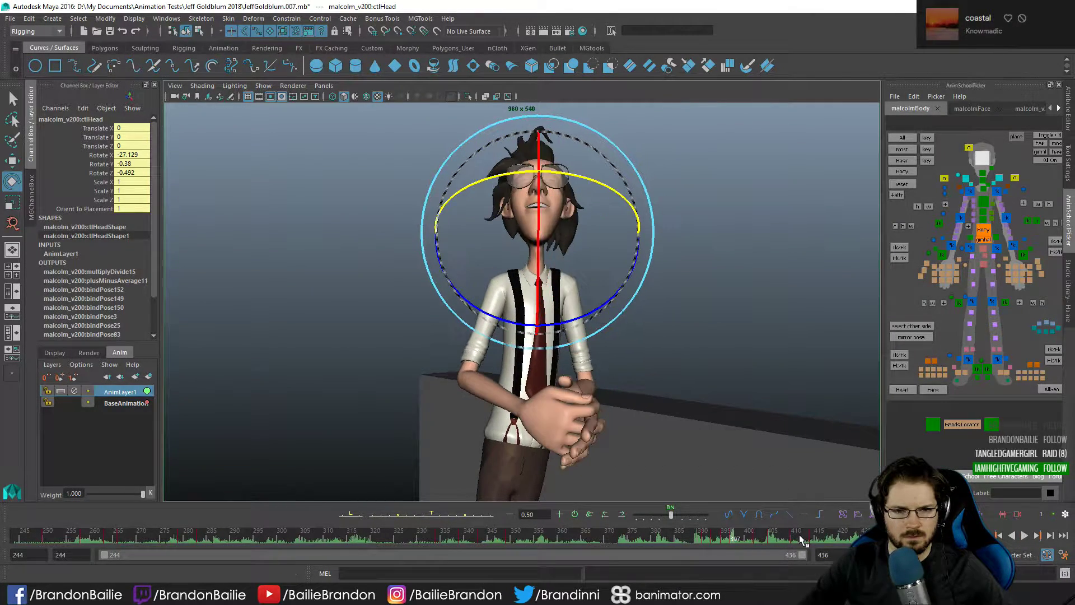
- Compare the head control's poses at the keys near frames 402, 405 and 410
key("period")
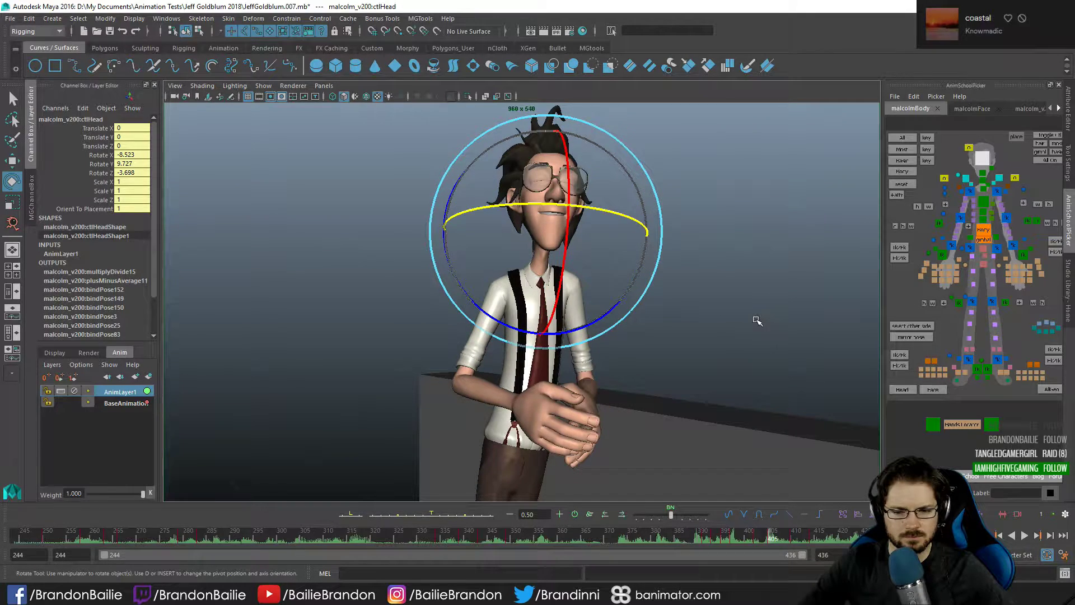
key("comma")
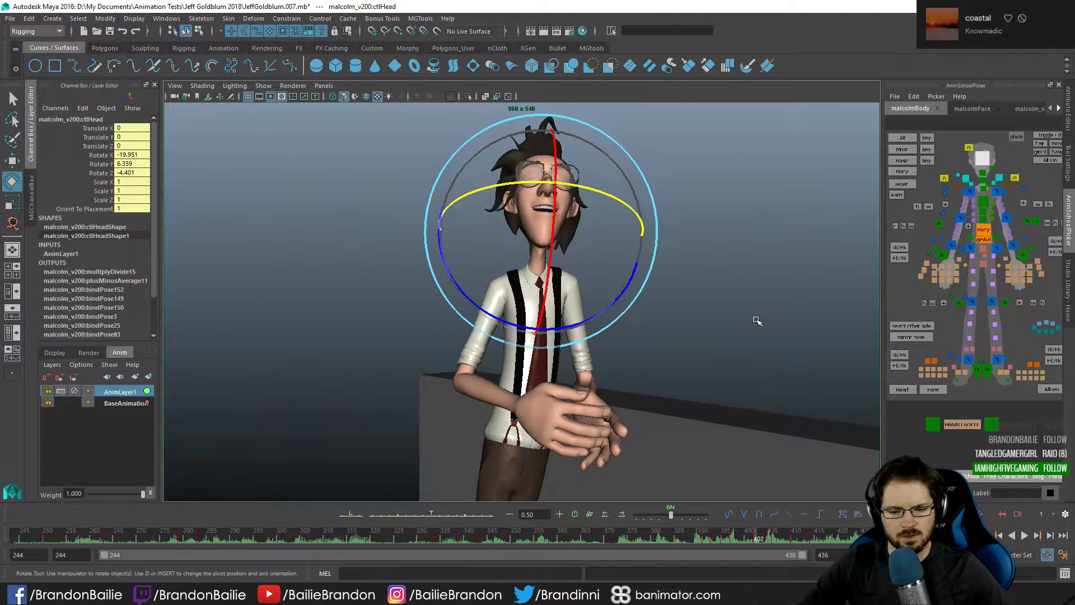
key("period")
key("period")
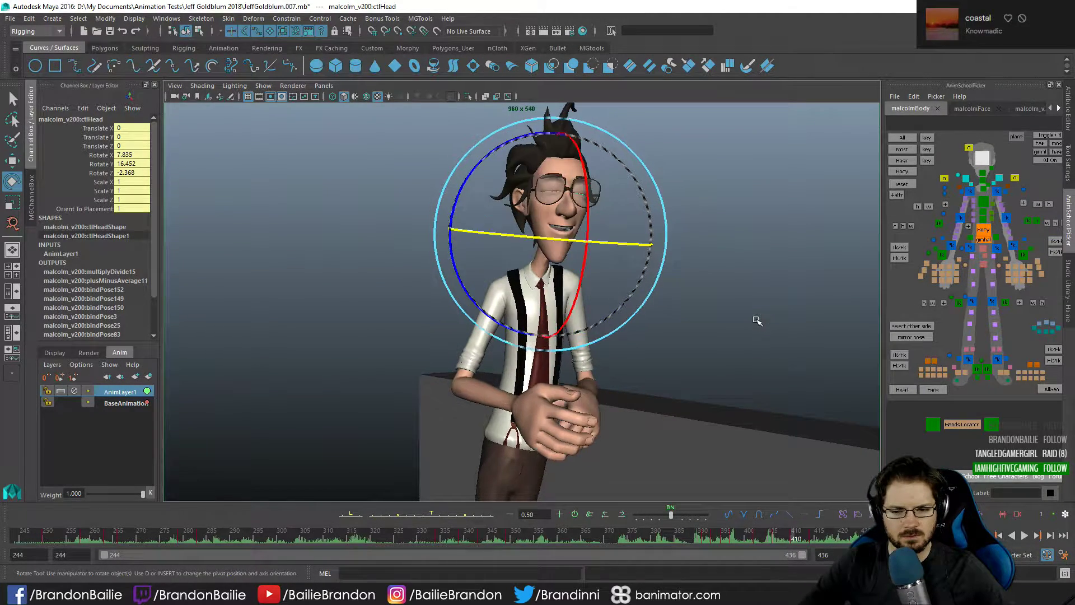
- Compare the head control's poses at its keys between frames 397 and 410
key("comma")
key("comma")
key("comma")
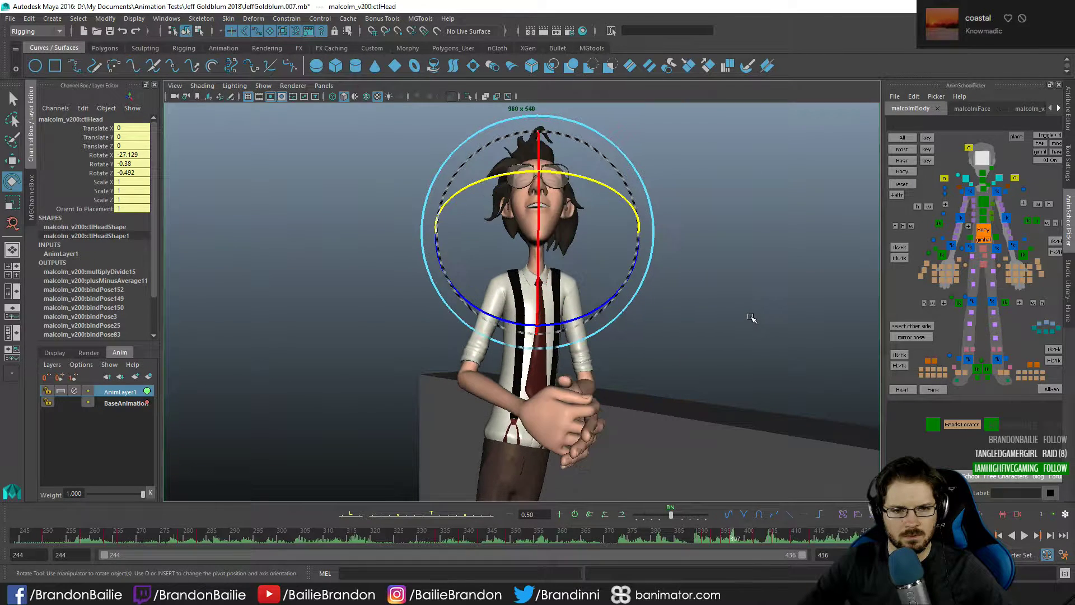
key("period")
key("comma")
key("period")
key("period")
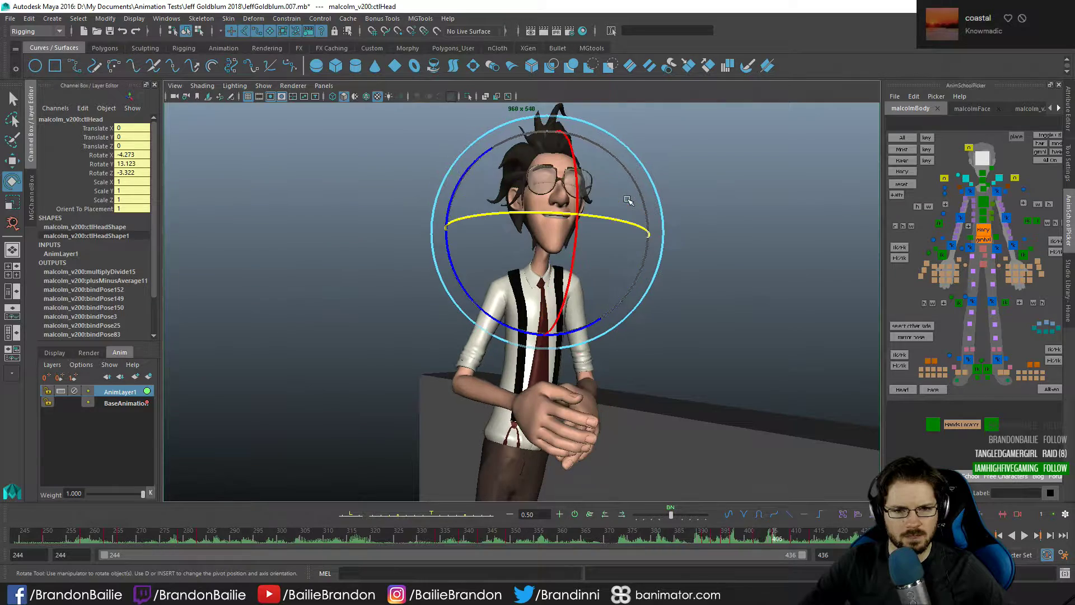
- Rotate the head control to about 6.7 degrees in Y at frame 405 and about 16.8 degrees in Y at frame 410
left_click_drag(628, 217, 614, 220)
key("comma")
key("period")
key("period")
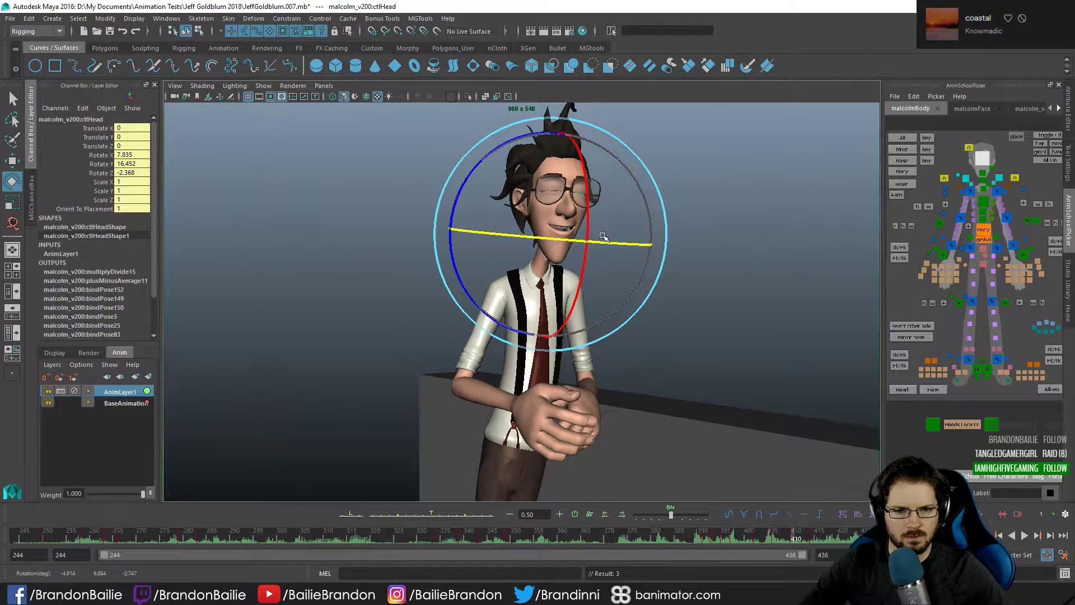
key("comma")
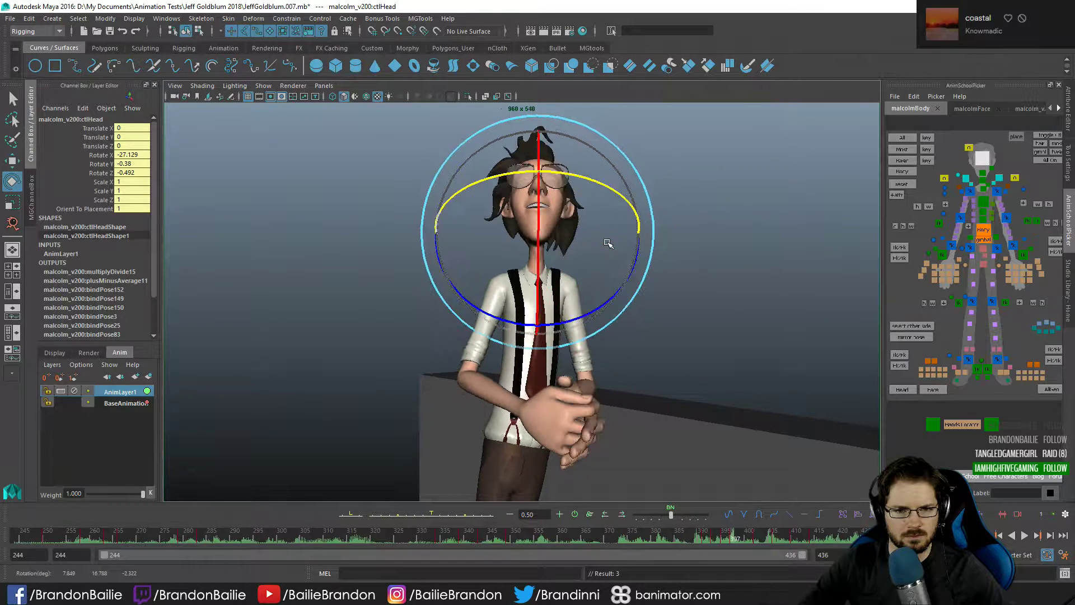
key("period")
key("period")
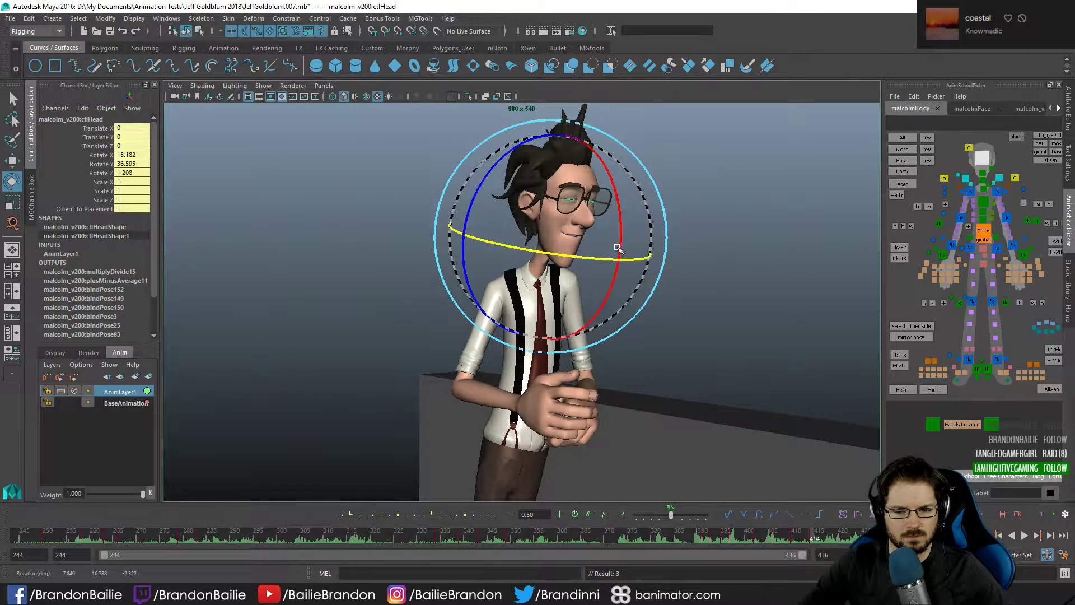
- Try a slight Y rotation of the head control at frame 414 and undo it
key("alt+period")
key("alt+period")
key("alt+period")
key("alt+period")
key("alt+period")
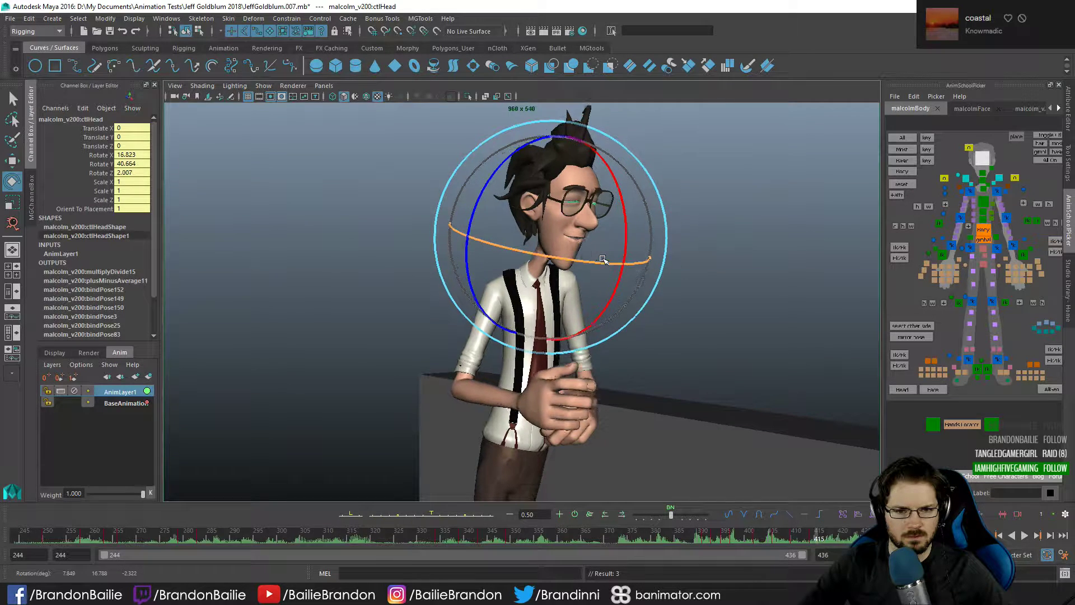
key("comma")
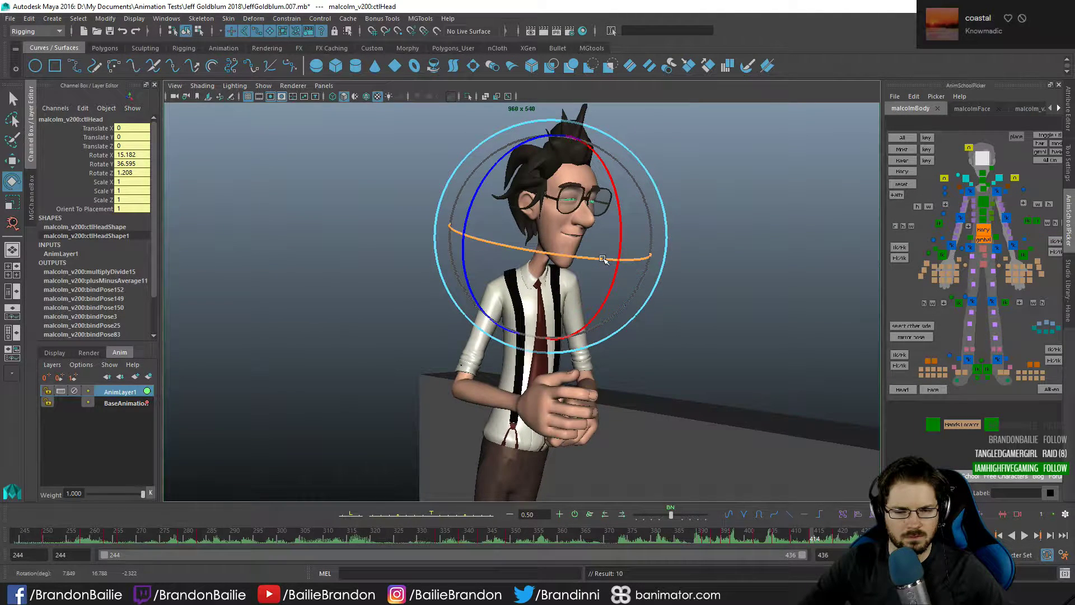
left_click_drag(593, 257, 591, 259)
key("ctrl+z")
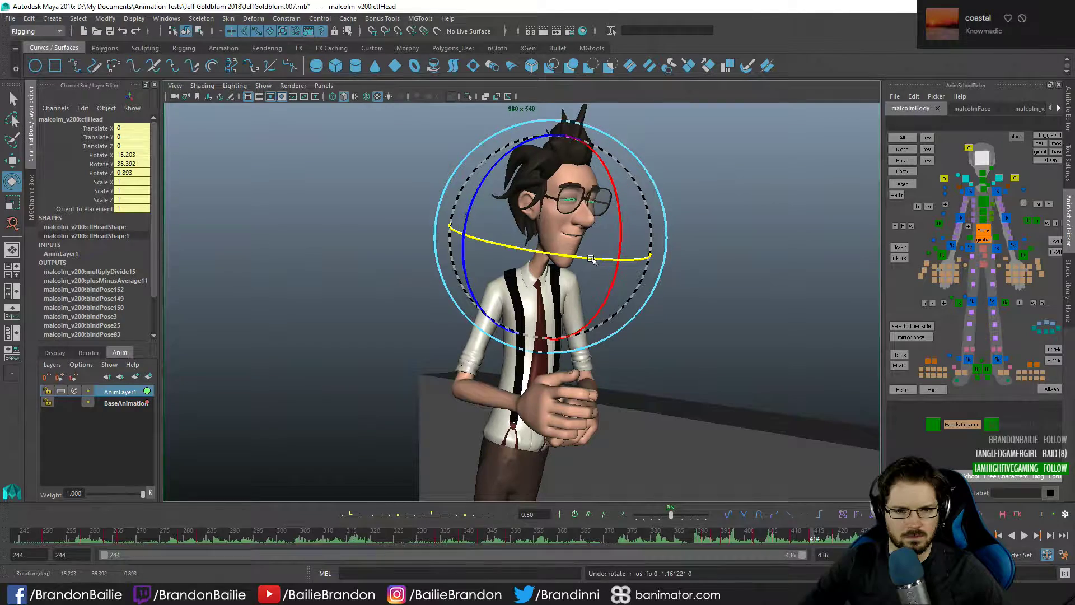
- Check the head turn's progression through the keys from frame 397 to frame 410
key("comma")
key("comma")
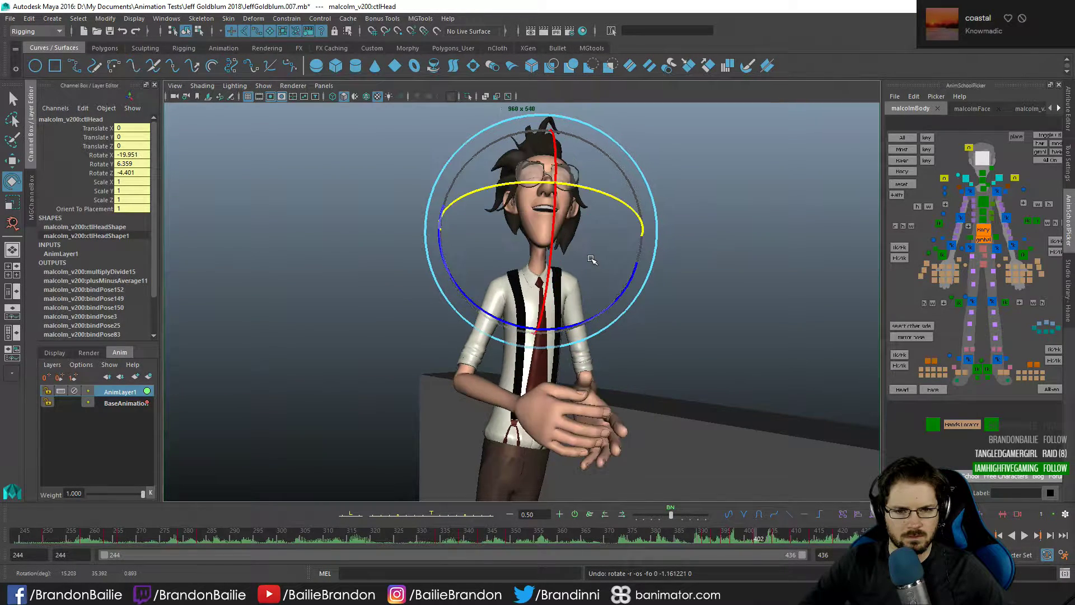
key("period")
key("comma")
key("comma")
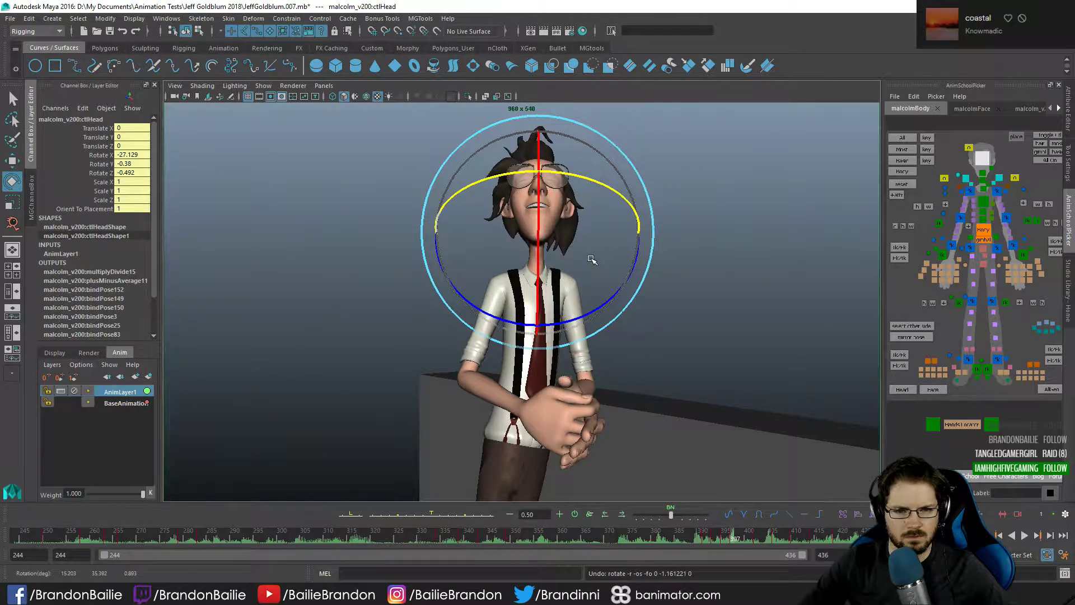
key("period")
key("period")
key("period")
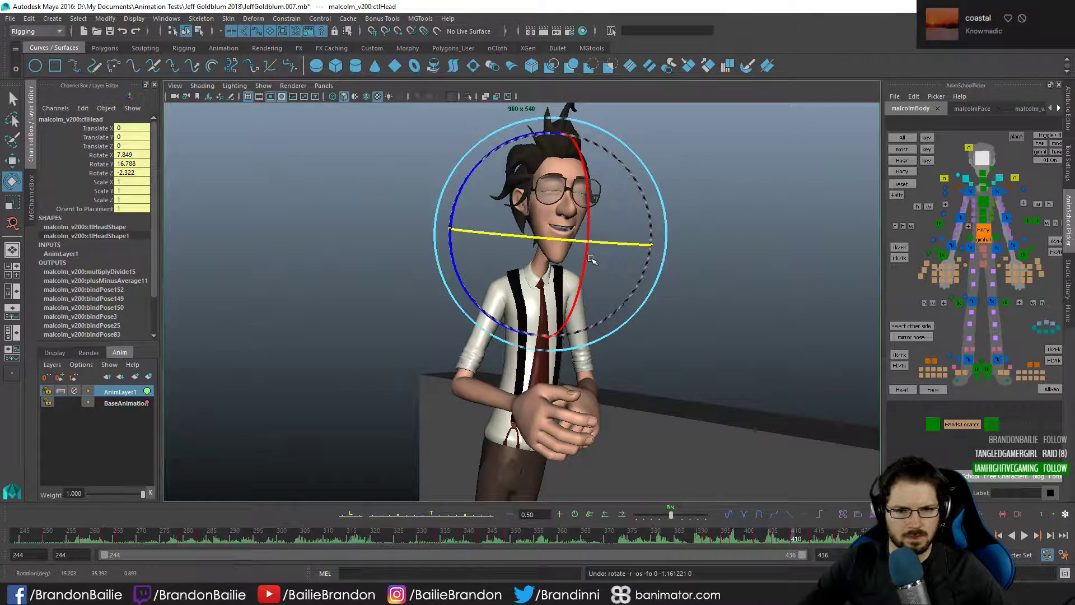
- Rotate the head control to about 21 degrees in Y at frame 414 and check it against the neighbouring keys
key("period")
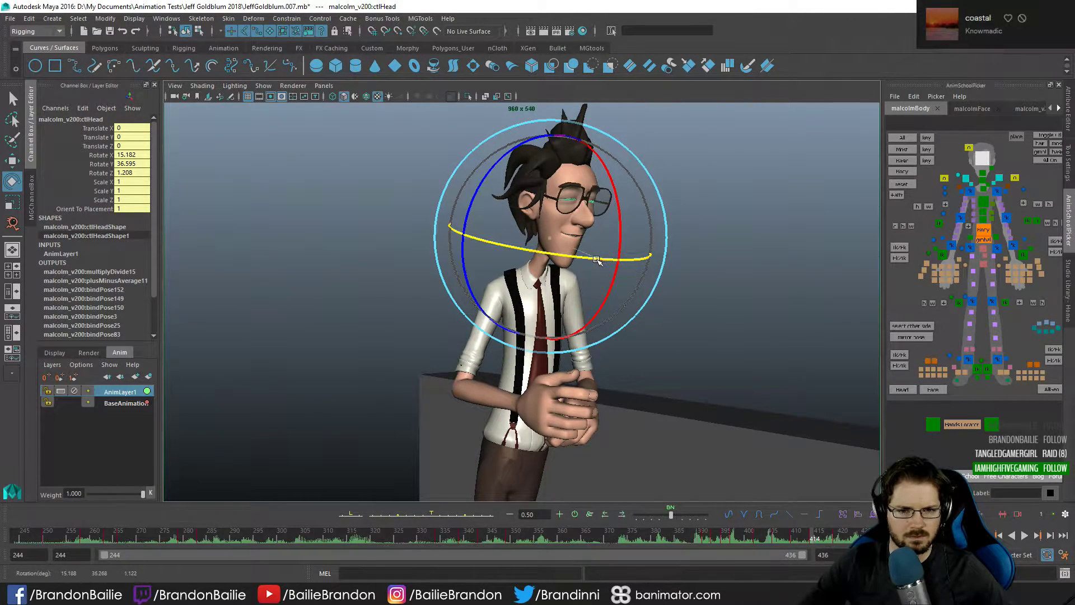
key("comma")
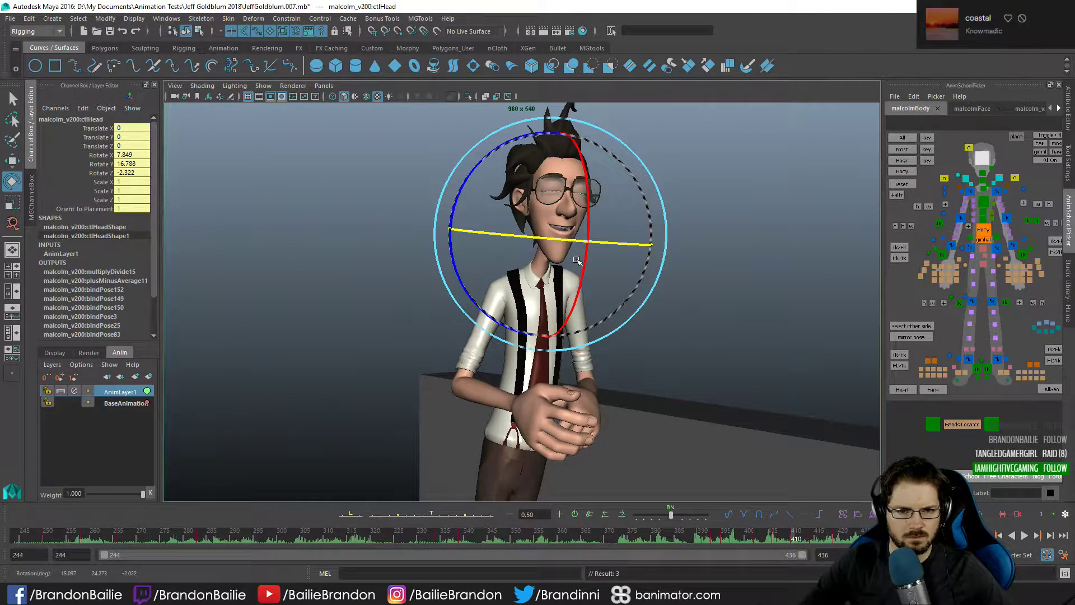
key("period")
left_click_drag(577, 259, 566, 257)
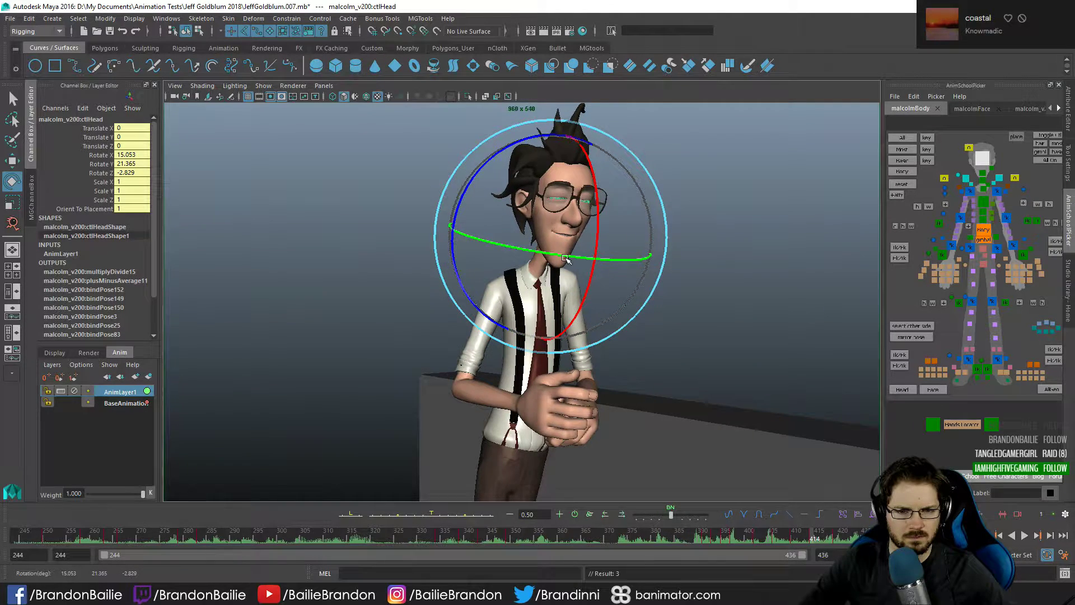
key("comma")
key("comma")
key("period")
key("period")
key("period")
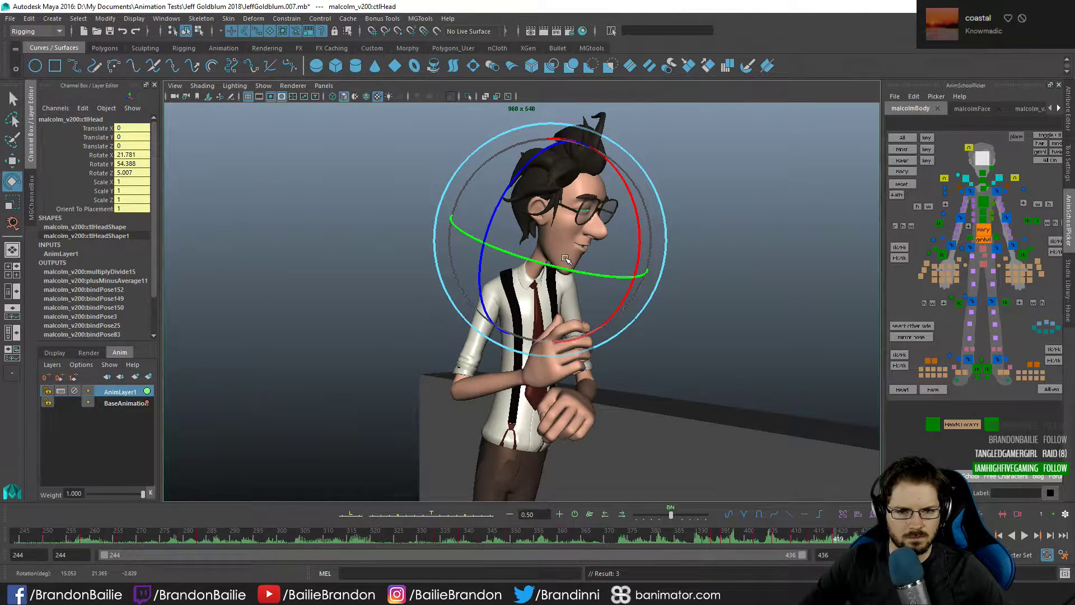
- Play back the shot to review the revised head turn, then stop and clear the selection
key("alt+v")
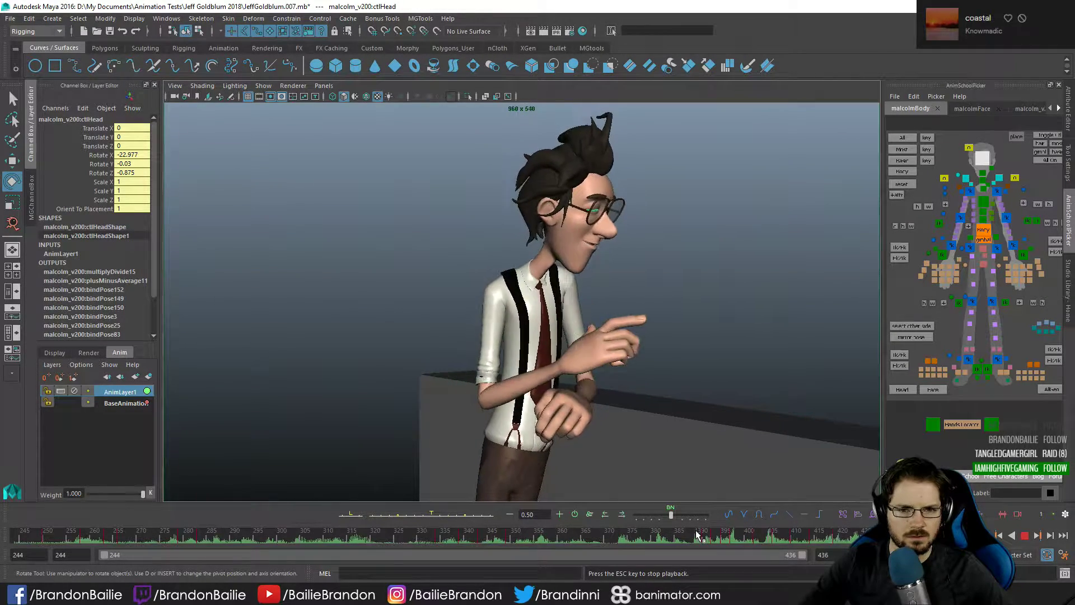
key("Escape")
key("q")
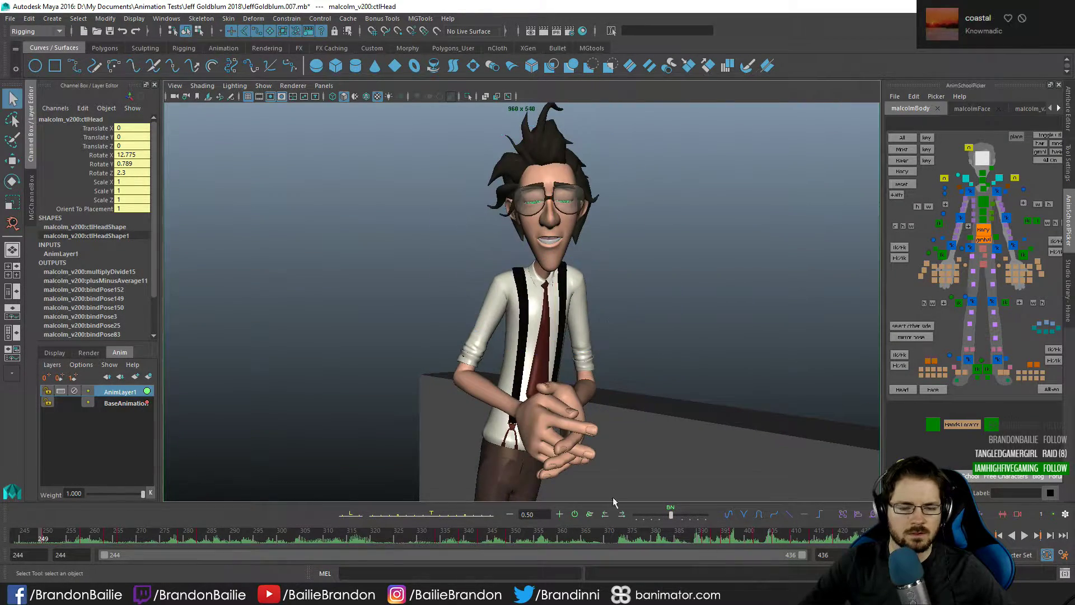
left_click(627, 193)
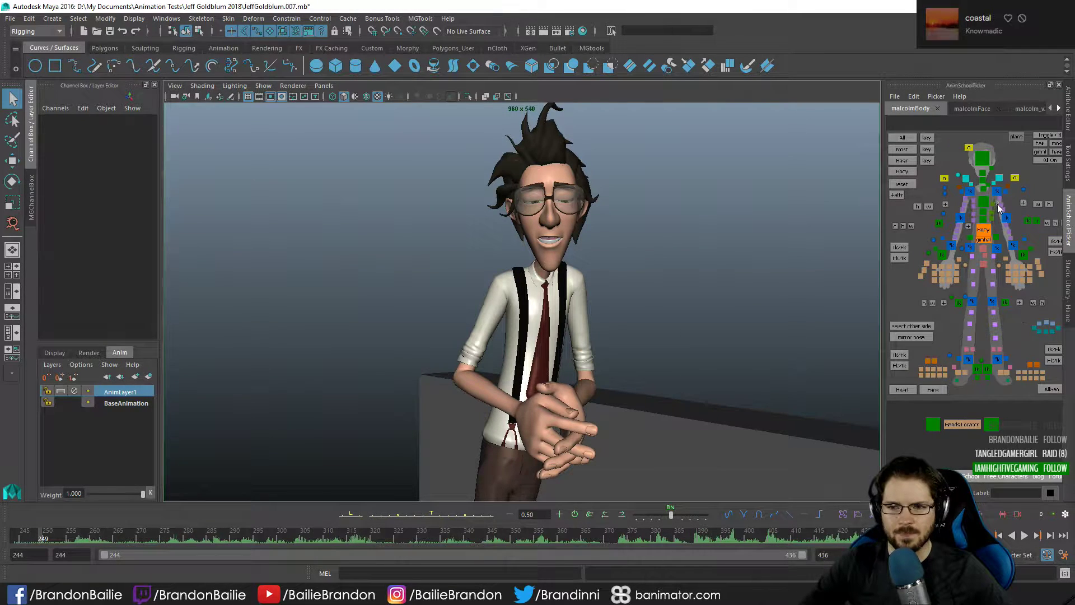
- Add the upper chest control to AnimLayer1, undoing the trial rotation made on it first
left_click(986, 191)
key("e")
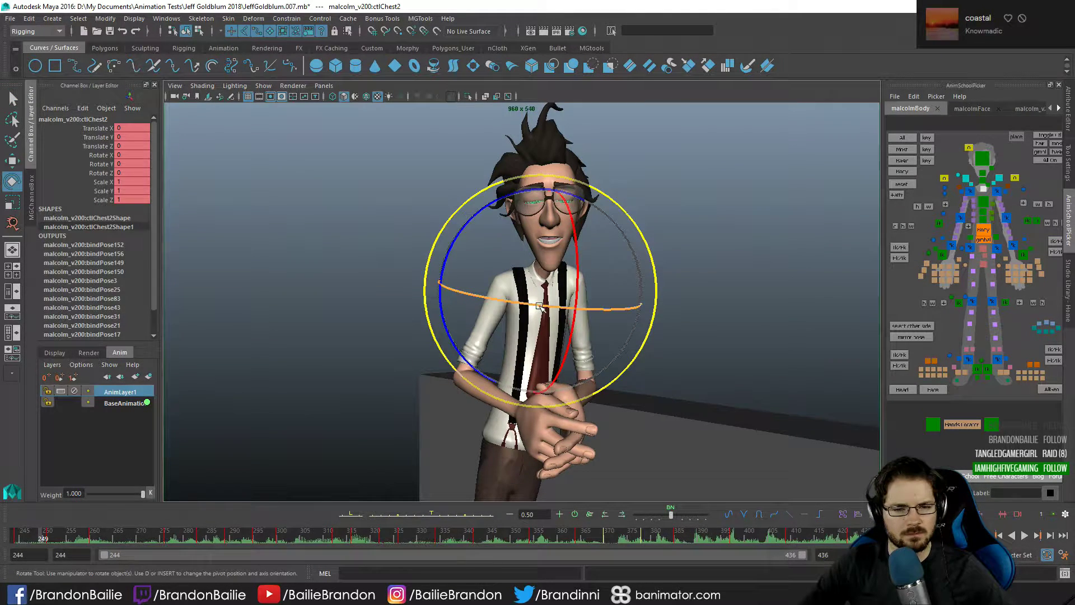
mouse_move(538, 305)
left_mouse_down()
mouse_move(527, 304)
mouse_move(535, 305)
left_mouse_up()
key("ctrl+z")
key("q")
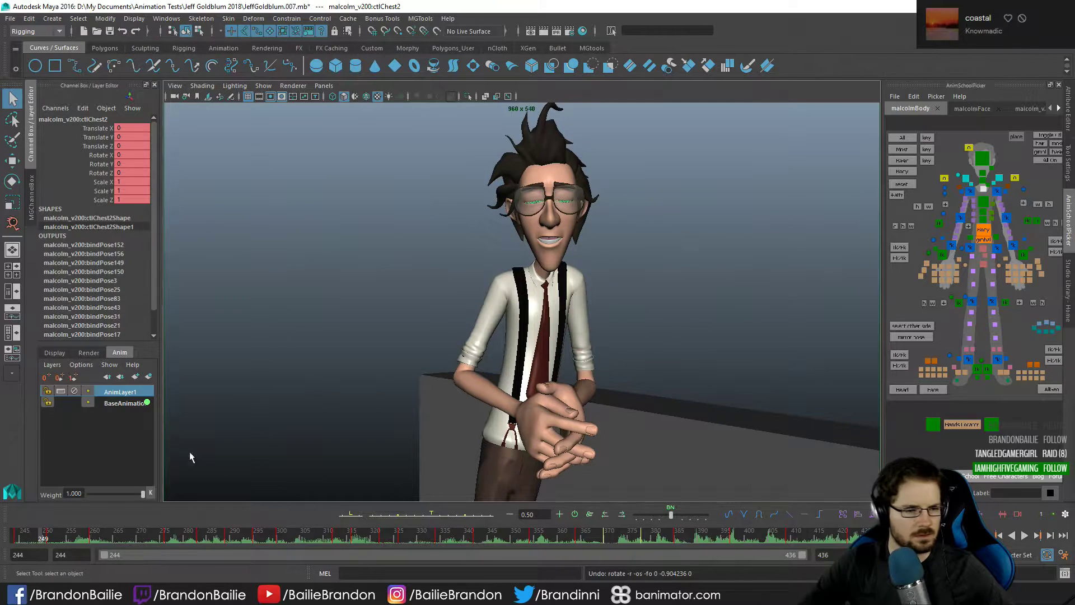
right_click(130, 394)
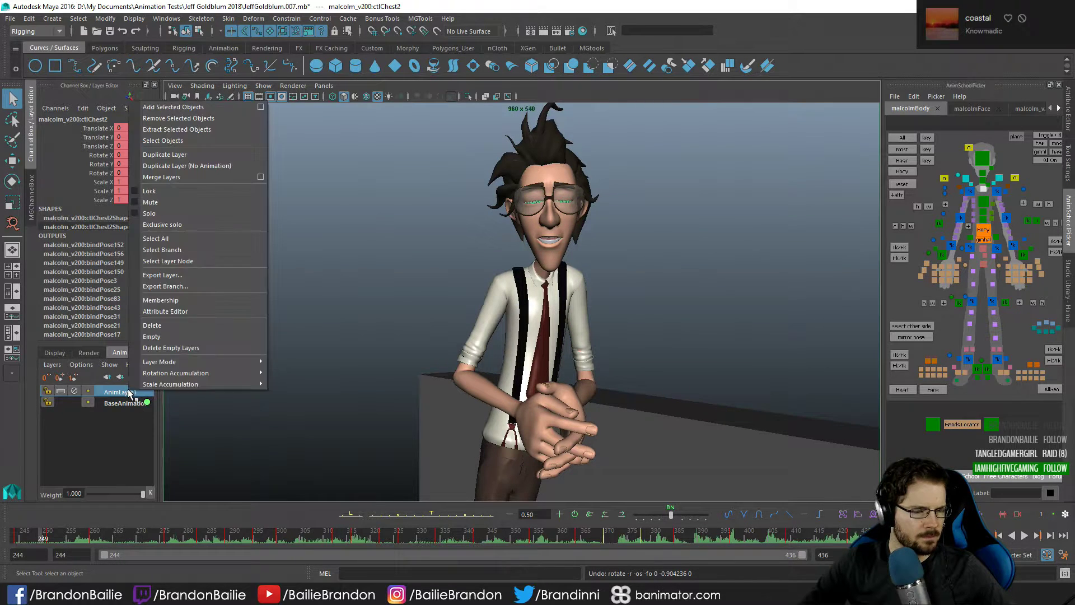
left_click(182, 108)
- Key the chest control together with the head control at the head's keyframes from frame 397 to 419
left_click(979, 160)
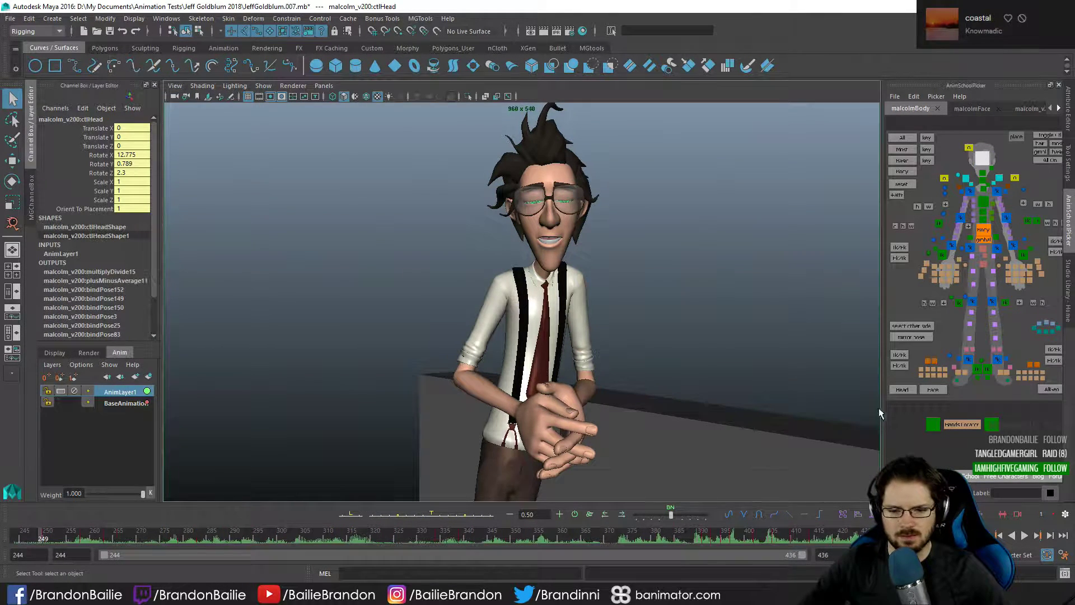
left_click(712, 537)
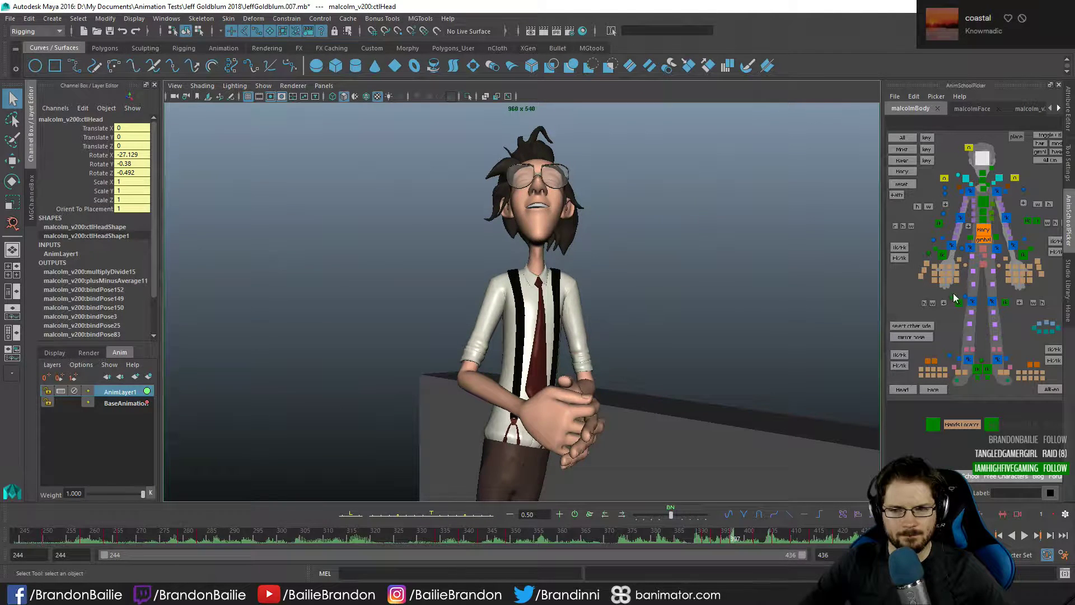
key("period")
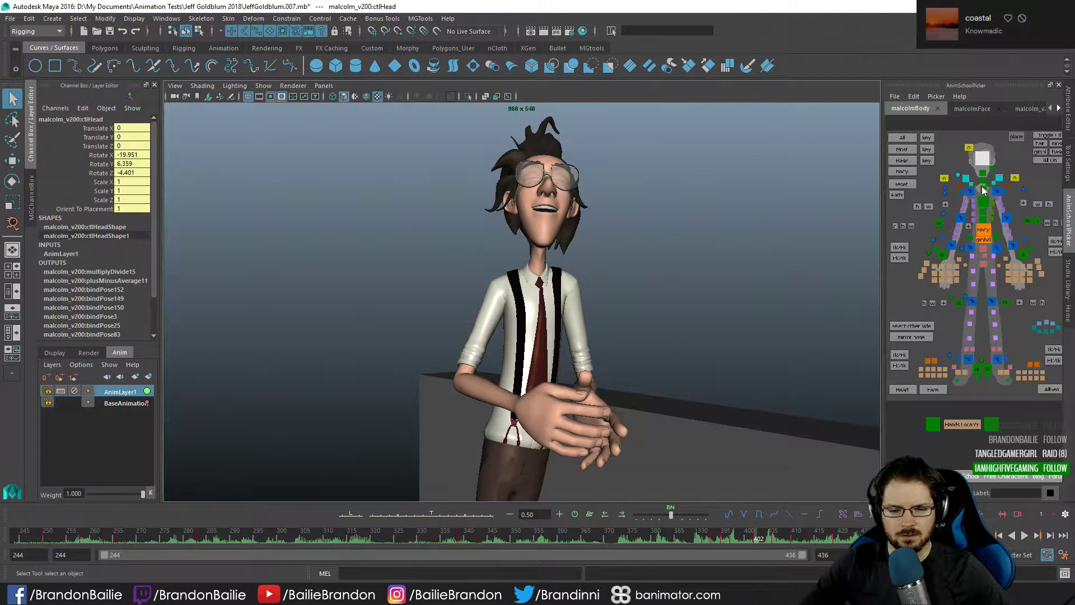
left_click(982, 188, "shift")
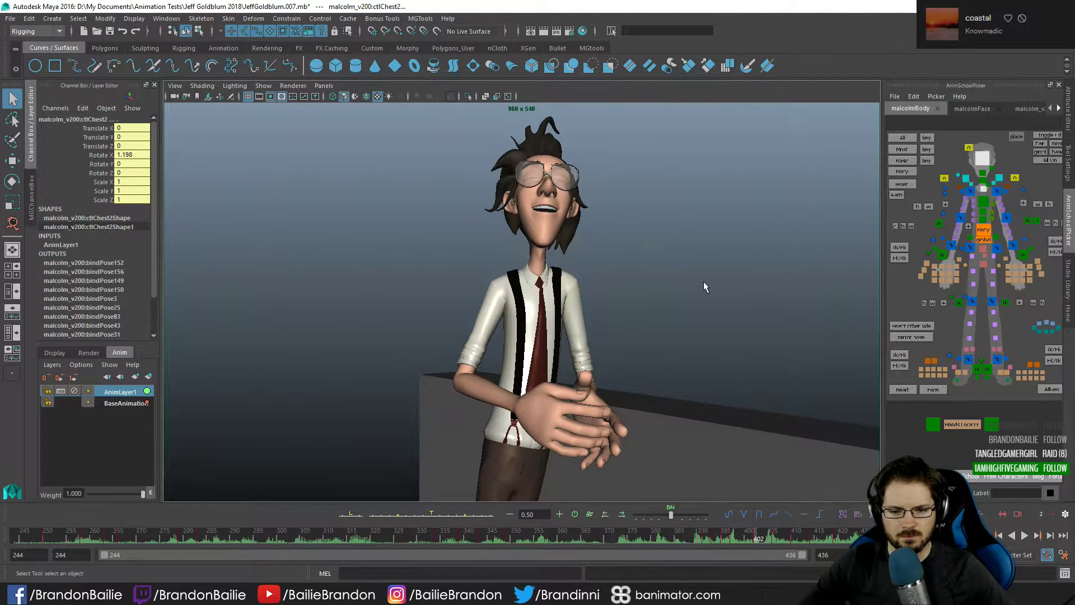
key("comma")
key("s")
key("period")
key("period")
key("period")
key("period")
key("period")
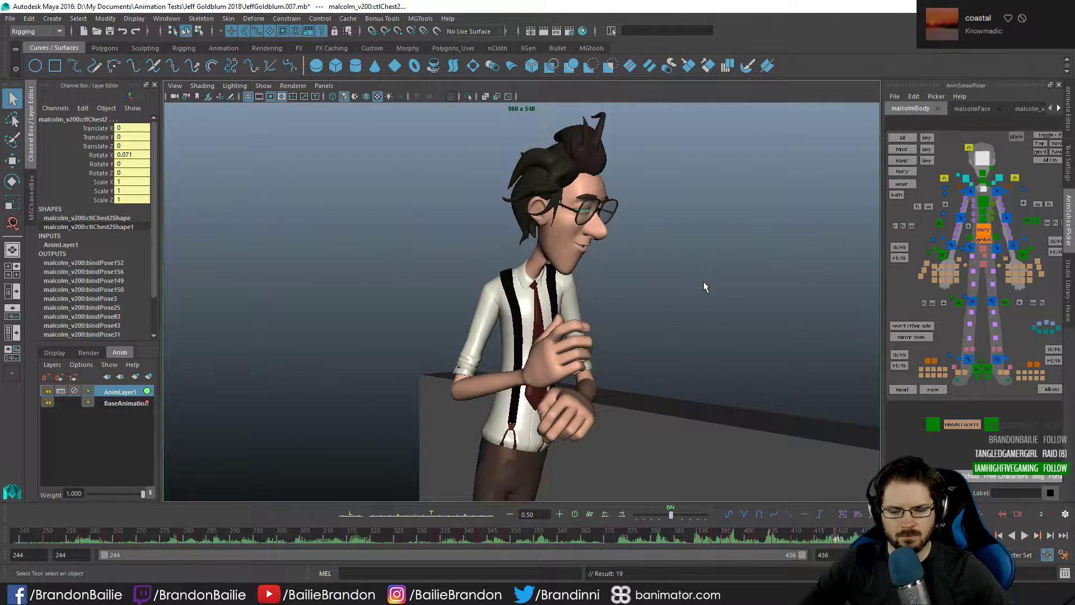
- Rotate the chest control to about 3.8 degrees in Y near frame 410 and about 4.5 degrees in Y at frame 419
key("comma")
key("comma")
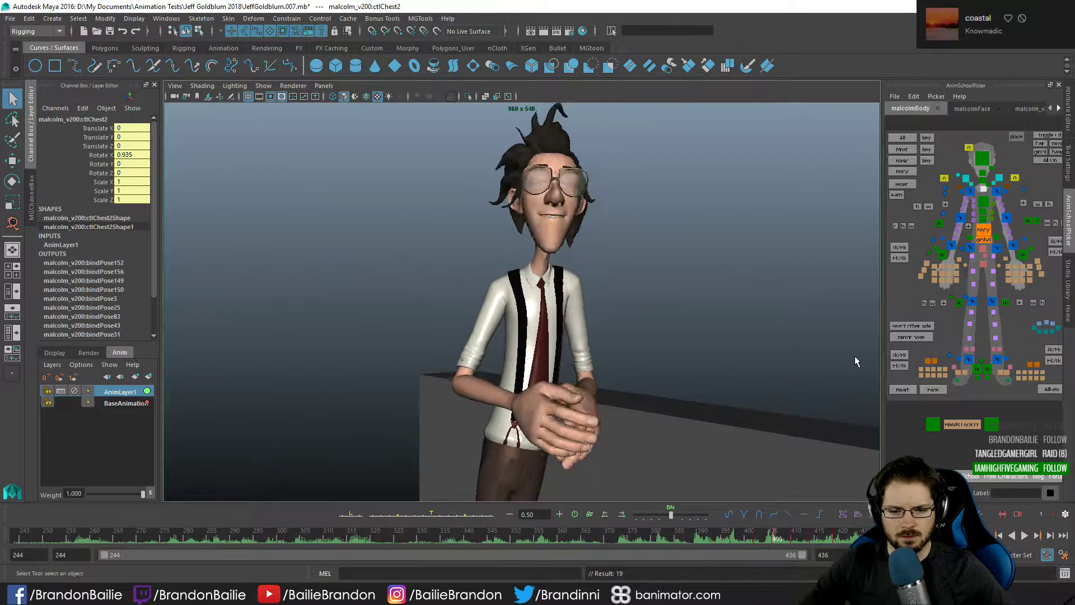
key("e")
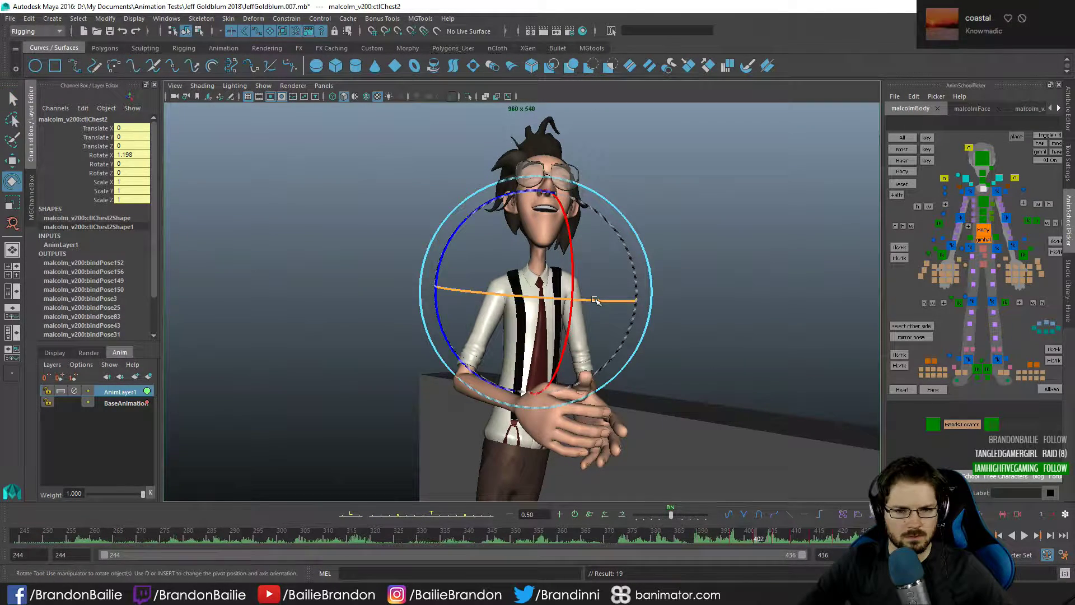
left_click_drag(594, 301, 599, 308)
key("shift+e")
key("period")
key("shift+e")
key("period")
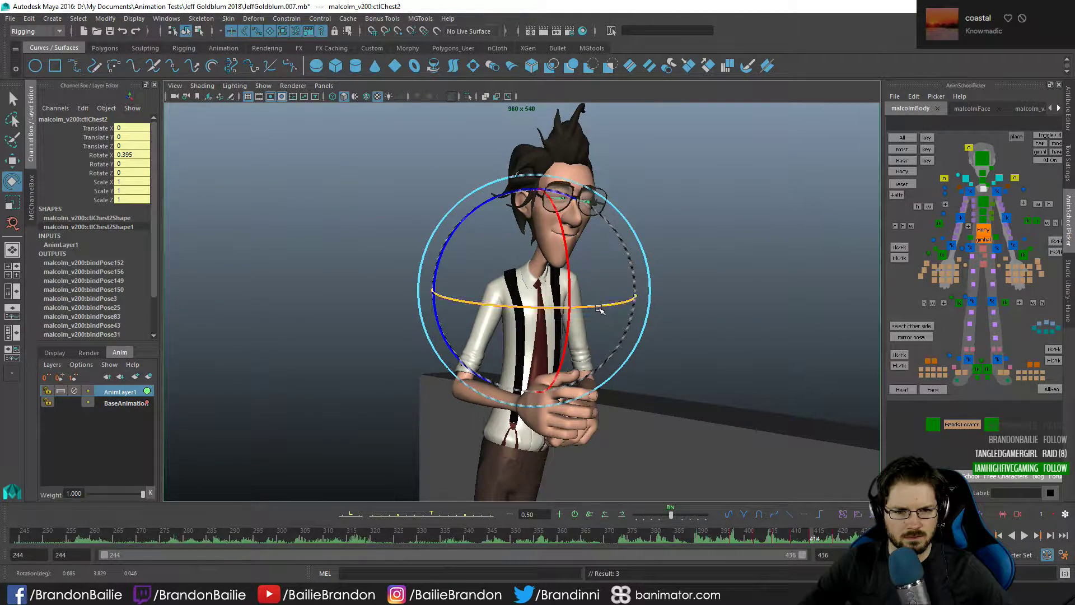
key("period")
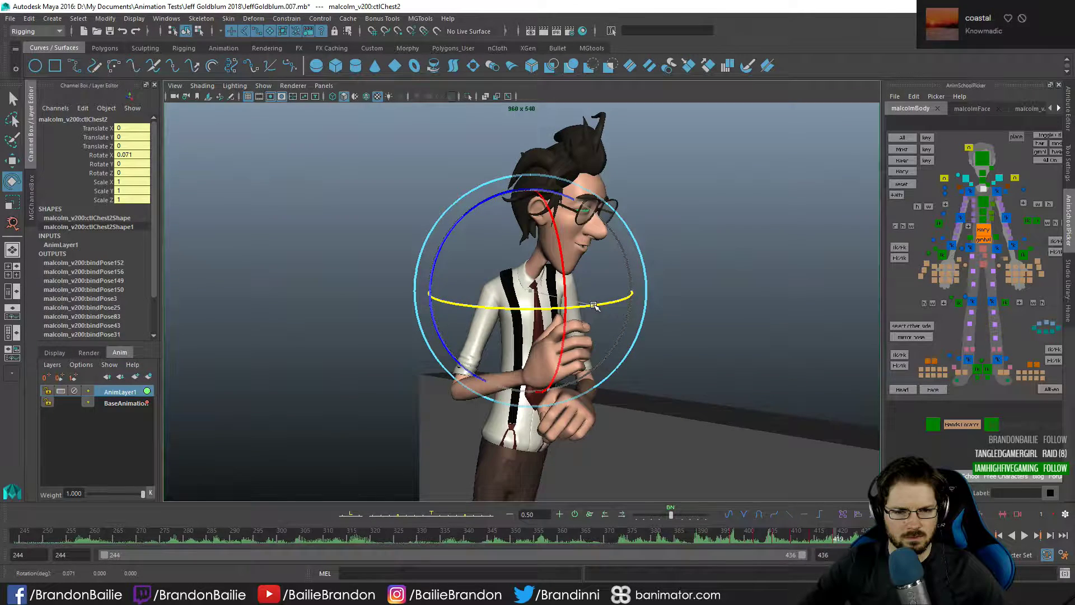
left_click_drag(594, 305, 600, 307)
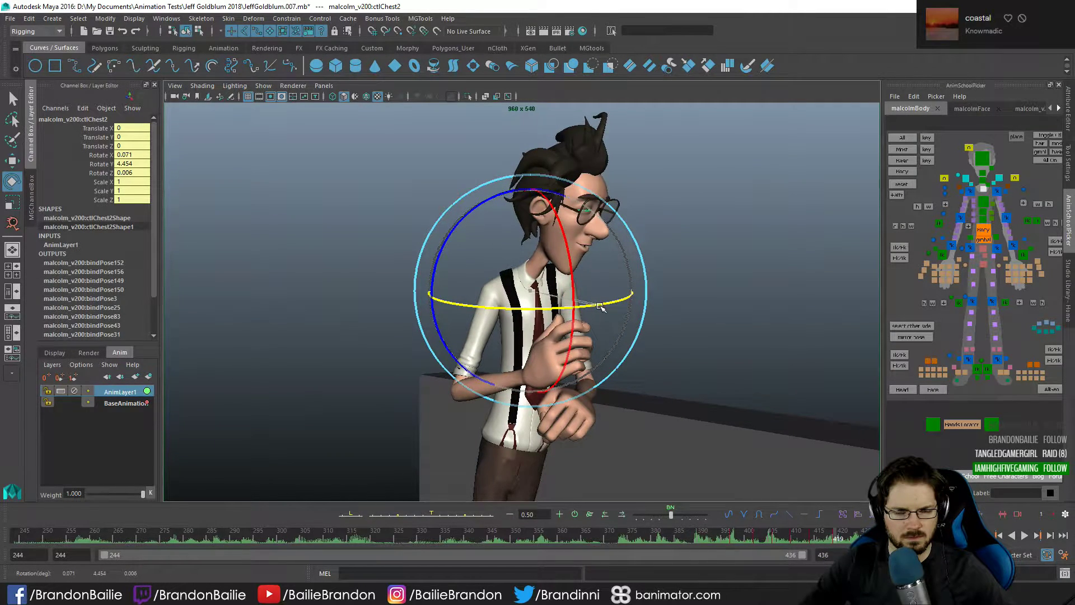
key("q")
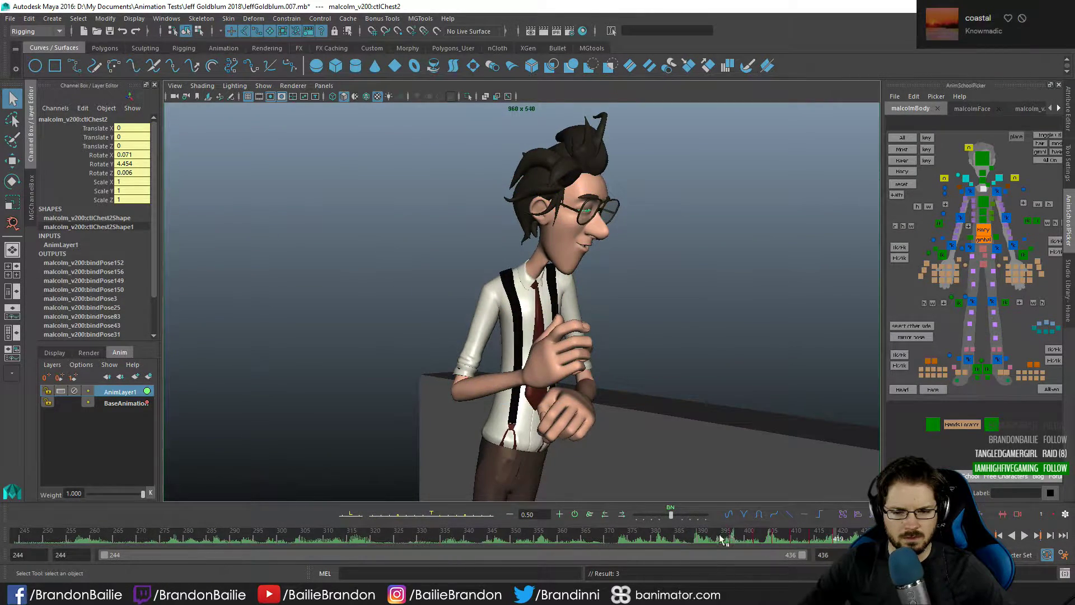
- Play back the head and chest turn between about frames 393 and 421, then stop near frame 396
left_click_drag(714, 538, 845, 542, "shift")
key("alt+v")
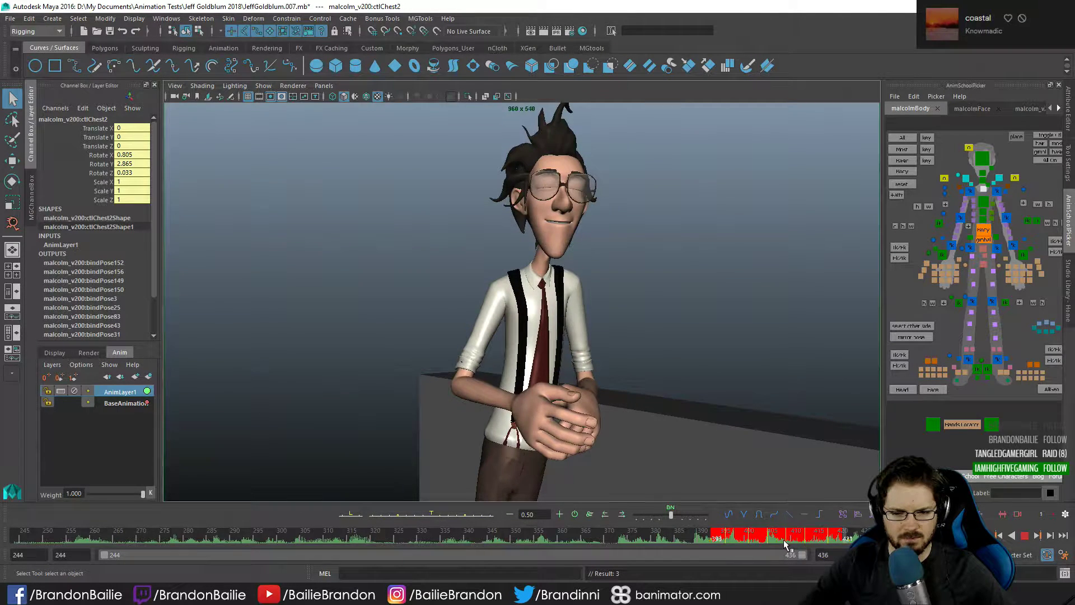
left_click_drag(678, 535, 762, 535)
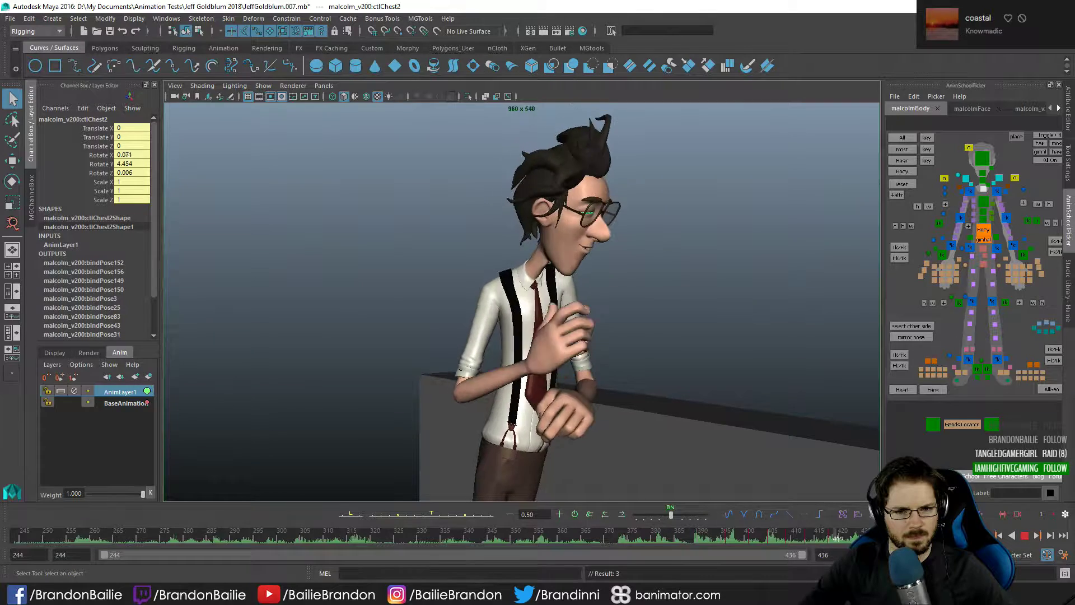
left_click(729, 536)
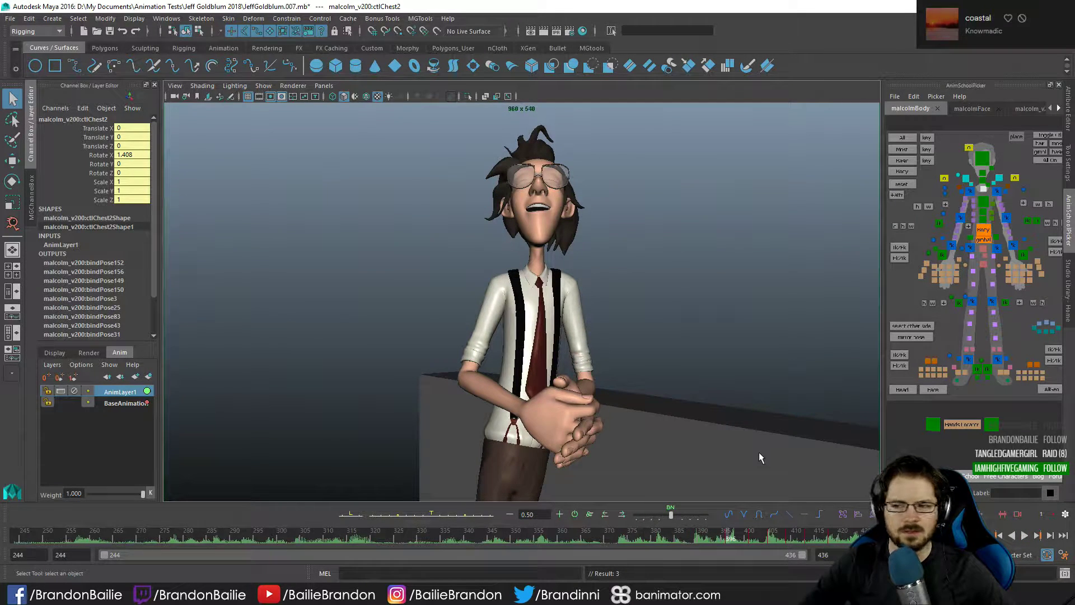
- Play back and scrub the head and chest turn between about frames 394 and 419
key("ctrl+z")
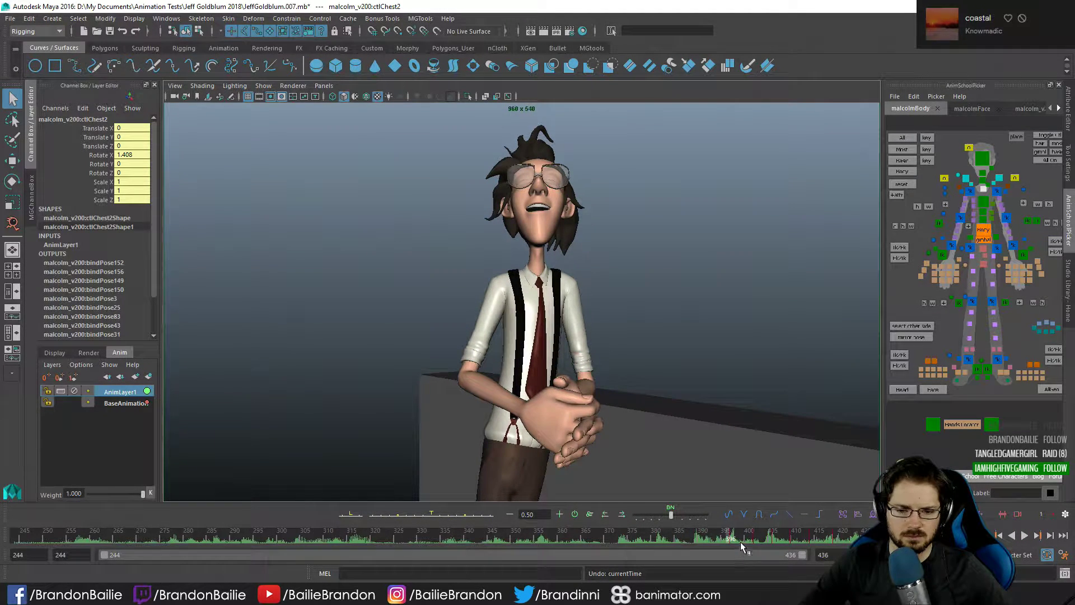
left_click_drag(728, 537, 837, 537, "shift")
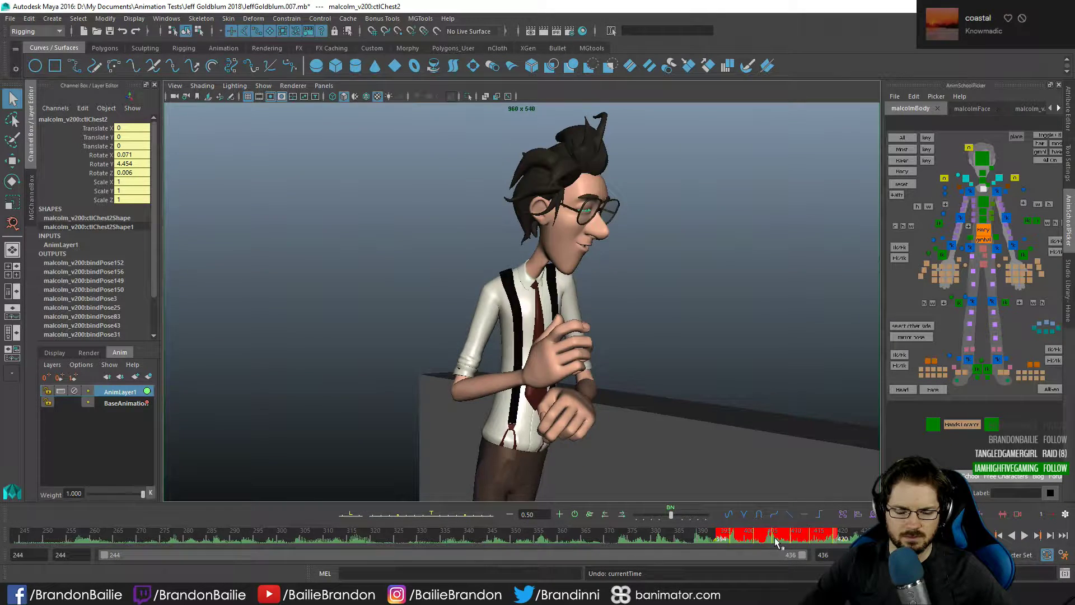
key("alt+v")
left_click_drag(731, 534, 771, 535)
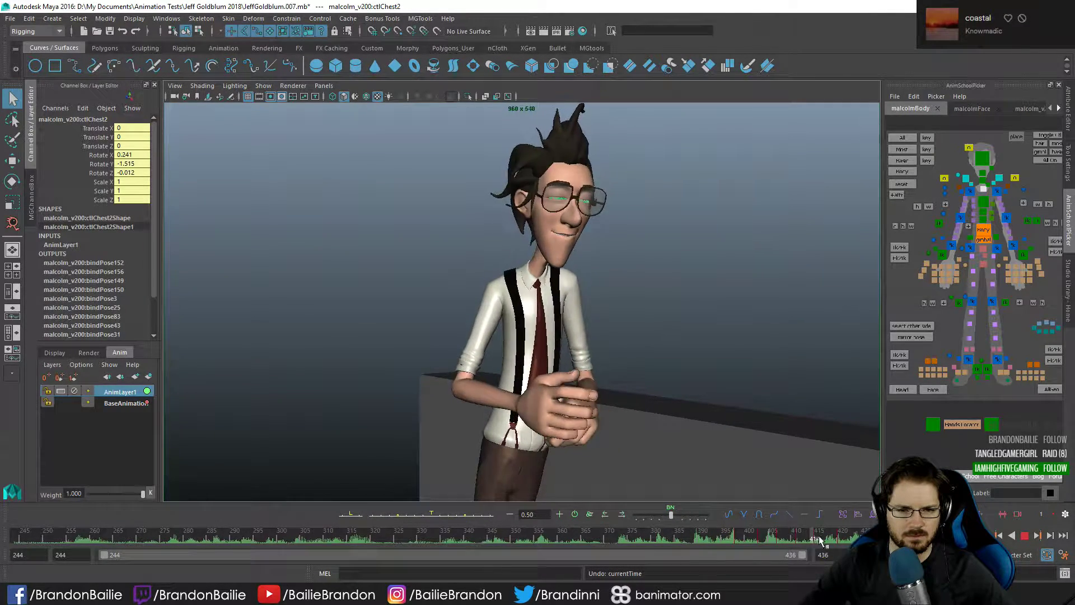
left_click(766, 537)
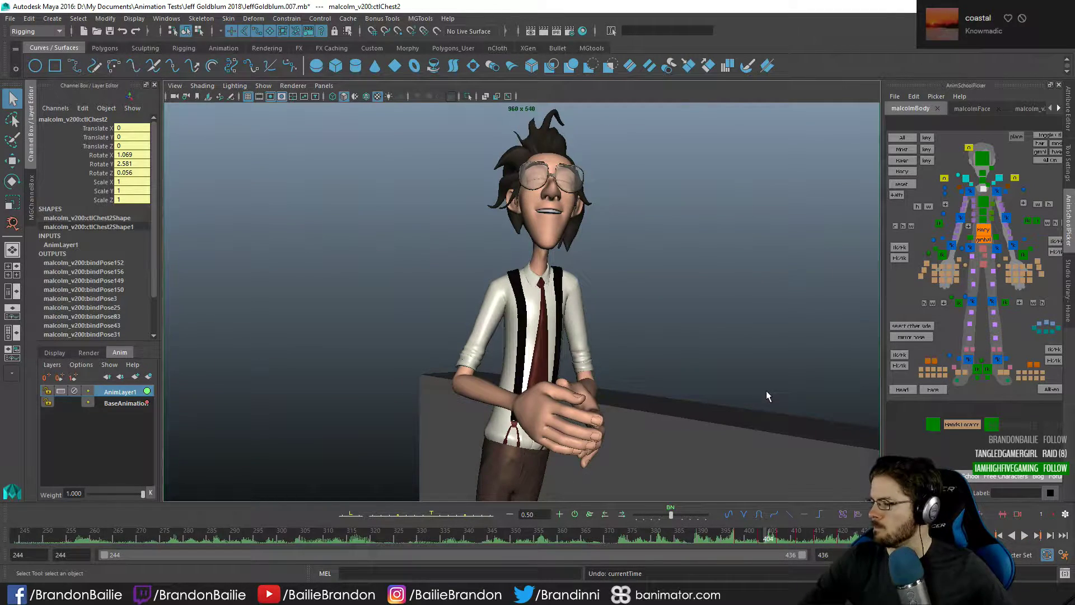
- Scale down the chest control's Rotate Y keys on AnimLayer1 so the final key is about 2.6 degrees
key("space")
key("f")
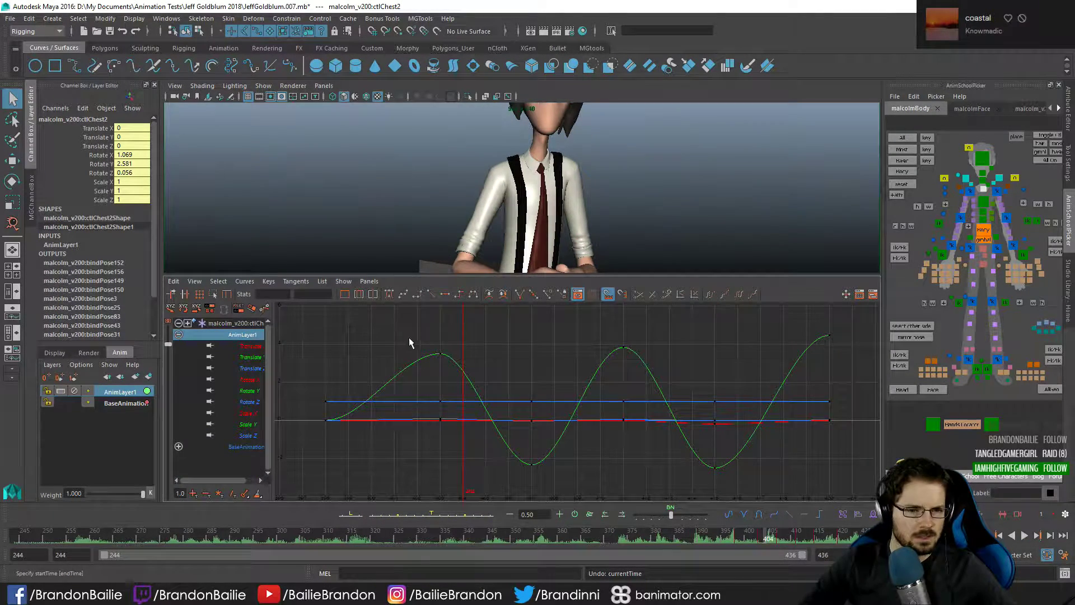
left_click(247, 390)
left_click(415, 359)
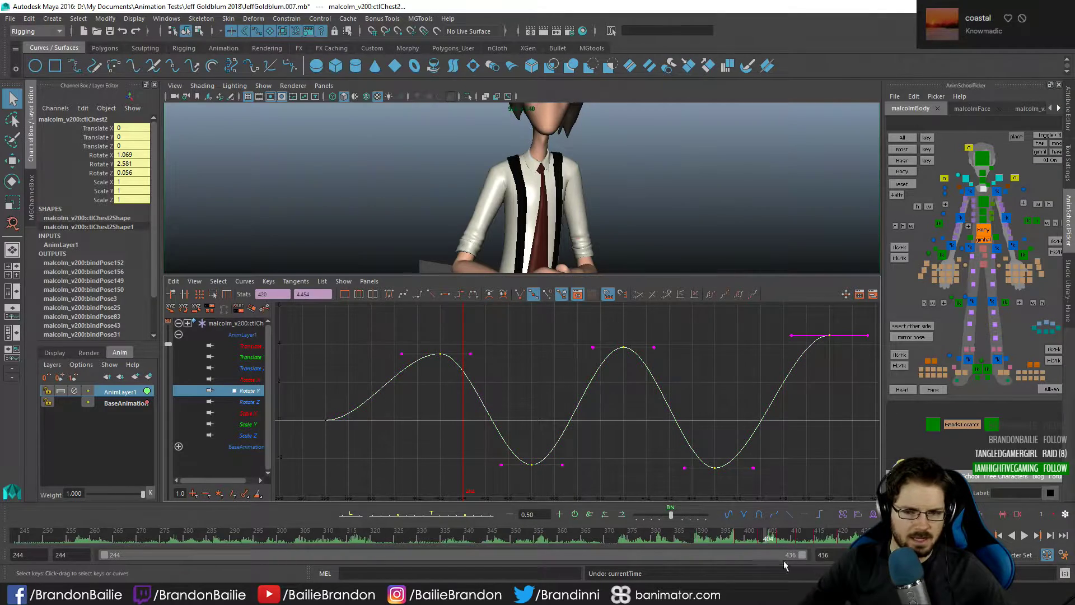
left_click_drag(671, 515, 648, 524)
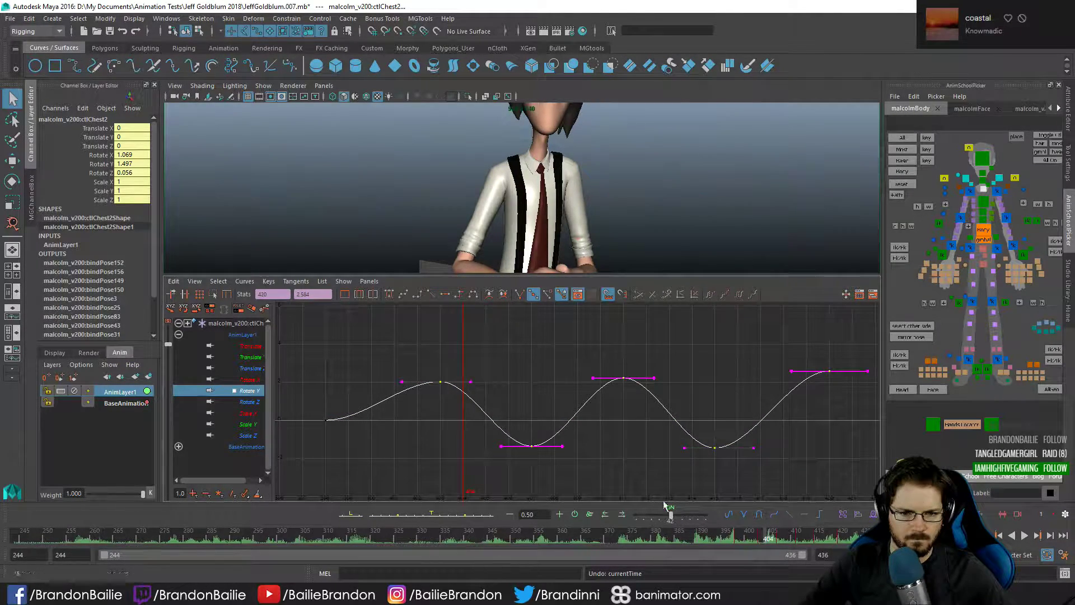
left_click(664, 464)
key("space")
- Step through the frames up to about frame 421 to examine the softened chest turn
key("comma")
key("comma")
key("alt+period")
key("alt+period")
key("alt+period")
key("alt+period")
key("alt+period")
key("alt+period")
key("alt+period")
key("alt+period")
key("alt+period")
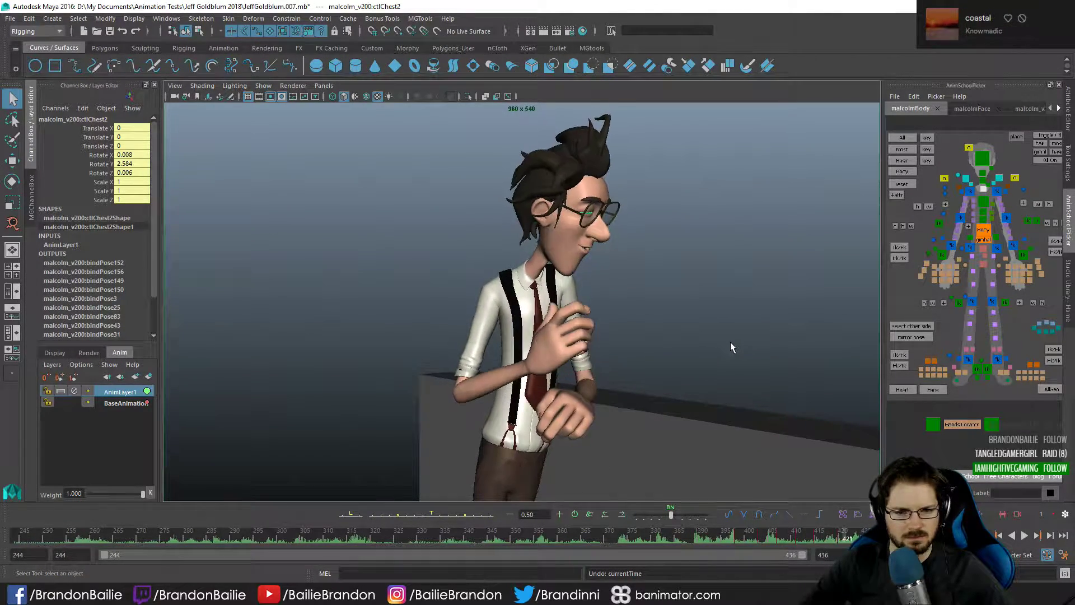
- Deselect the rig controls, then playblast the shot, overwriting the existing JeffGoldblum.mov
left_click(661, 273)
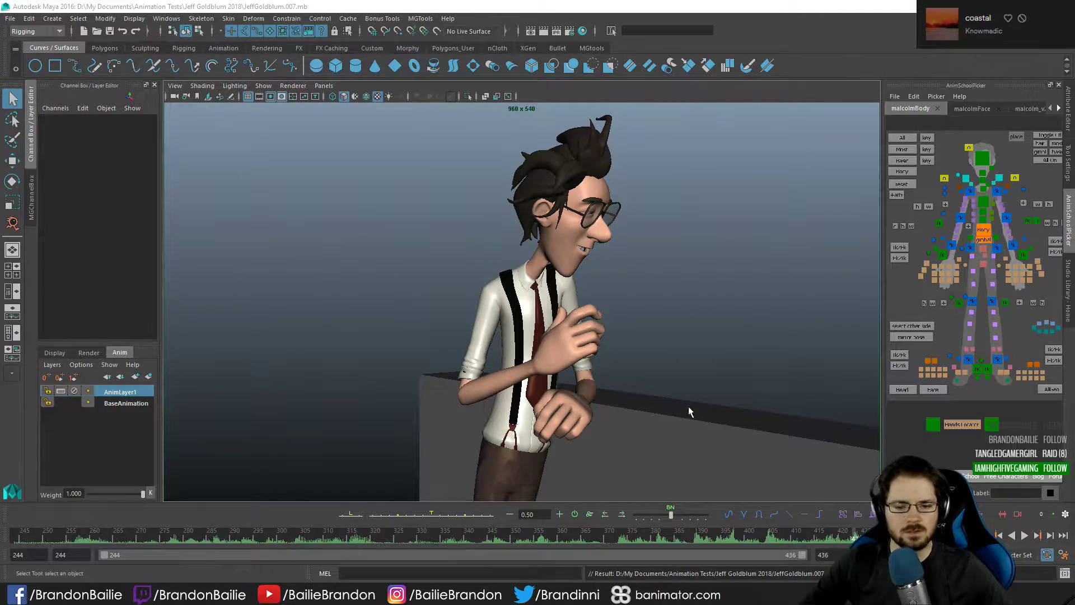
right_click(568, 552)
left_click(590, 526)
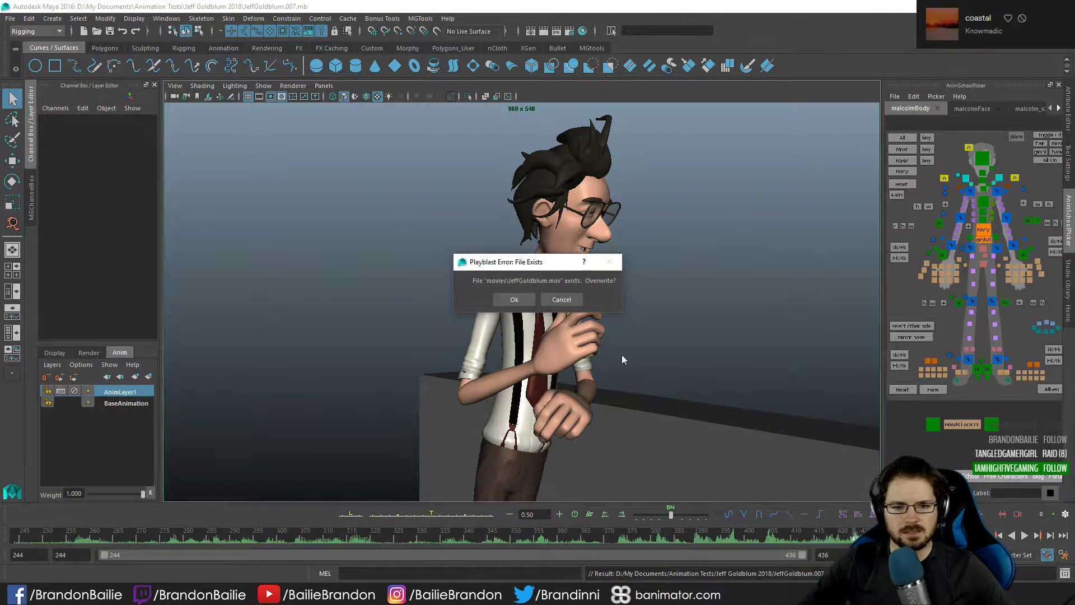
left_click(512, 301)
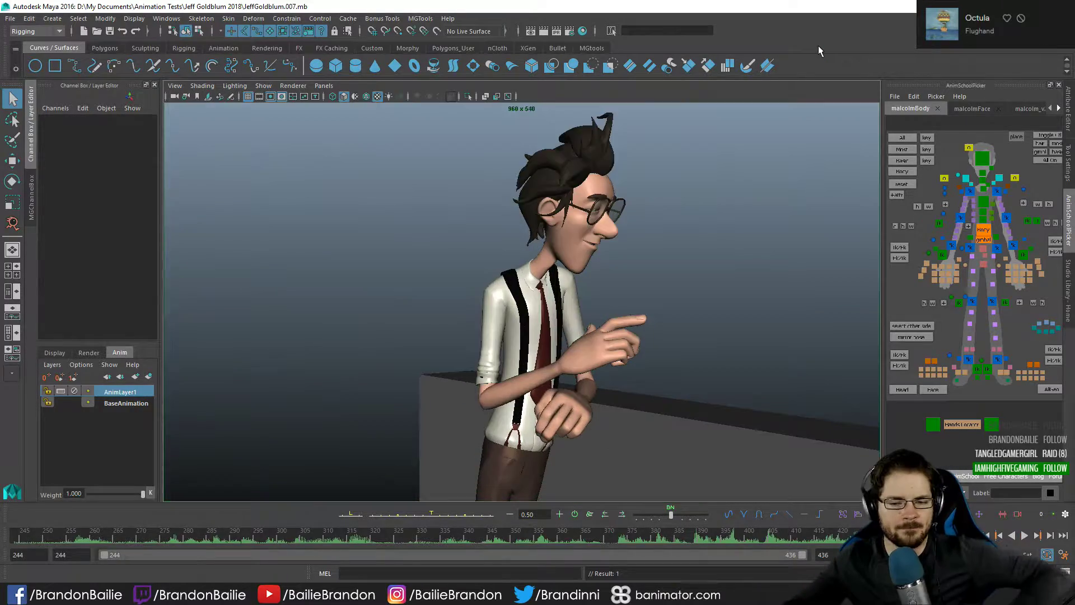
- Close the playblast in VLC and open the recent file JeffGoldblum.mov in Keyframe MP
key("space")
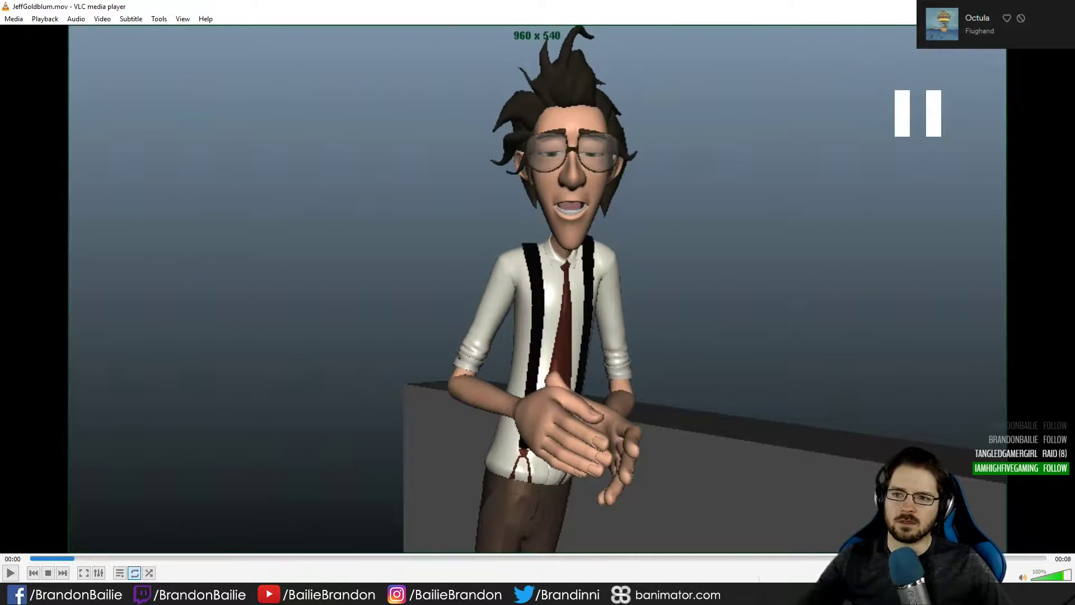
key("alt+F4")
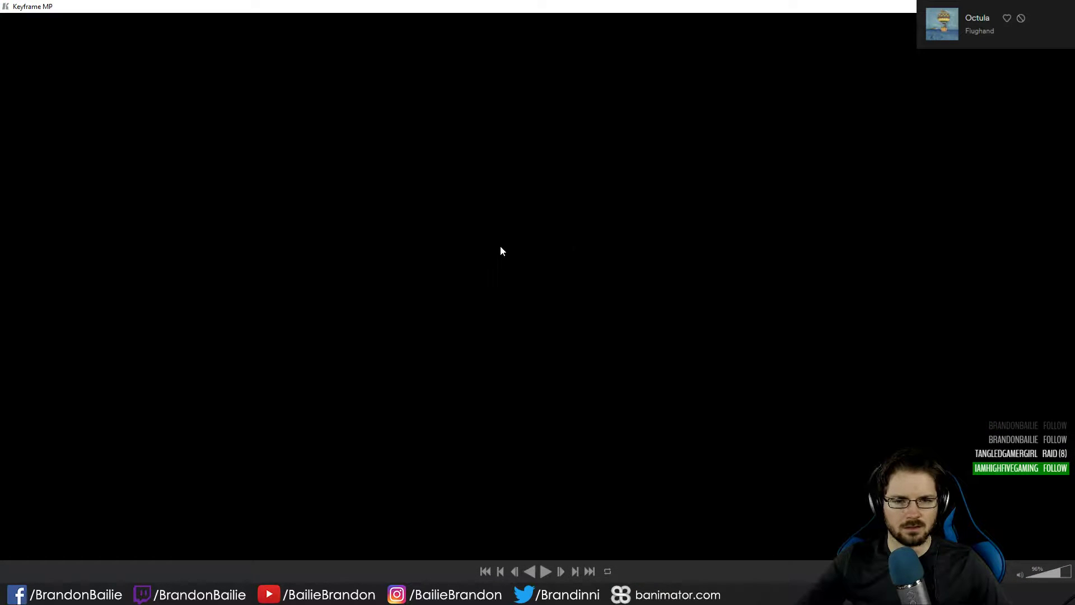
right_click(500, 246)
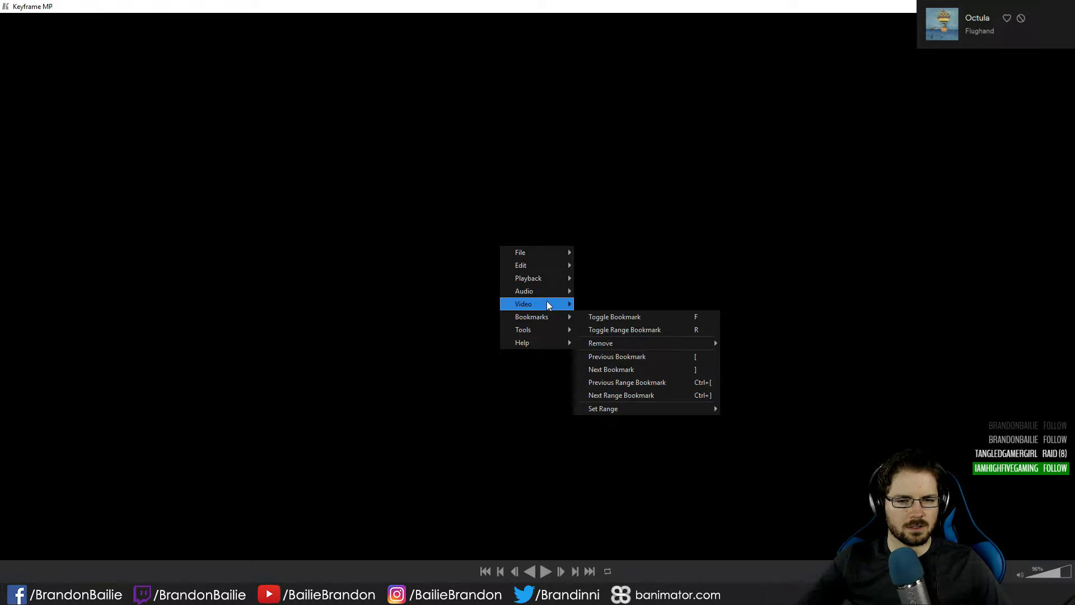
mouse_move(547, 302)
mouse_move(554, 255)
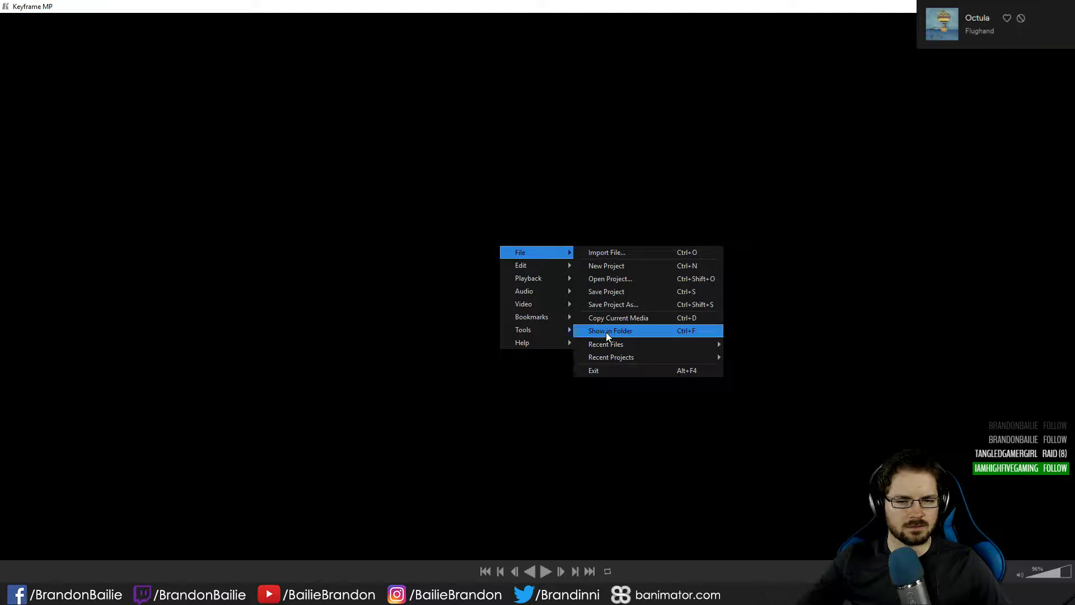
mouse_move(606, 343)
left_click(809, 344)
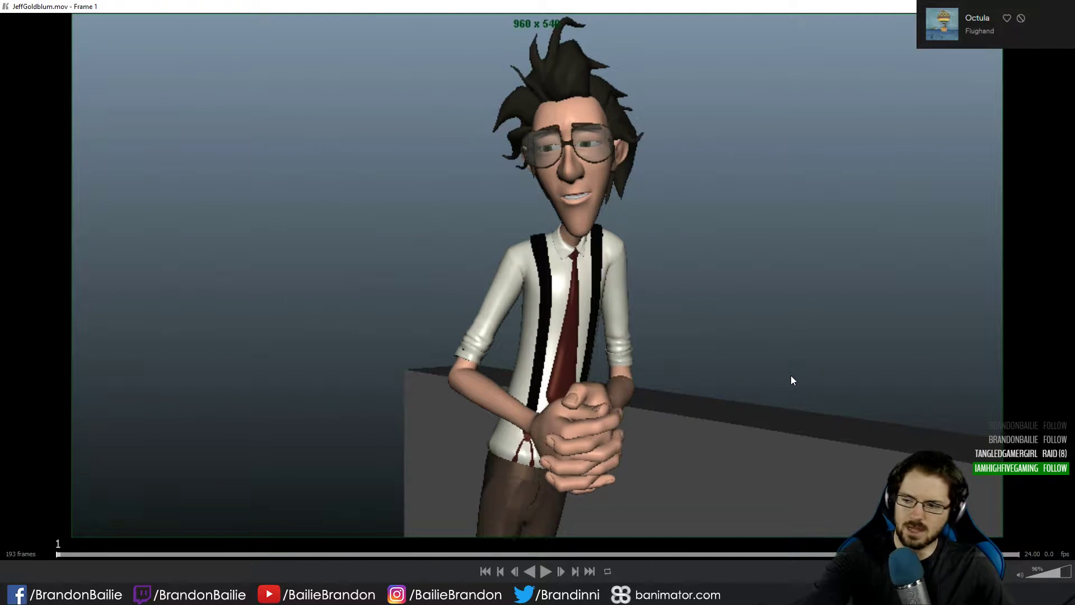
- Play the playblast through in full and replay its final third to review the head and chest turn
key("space")
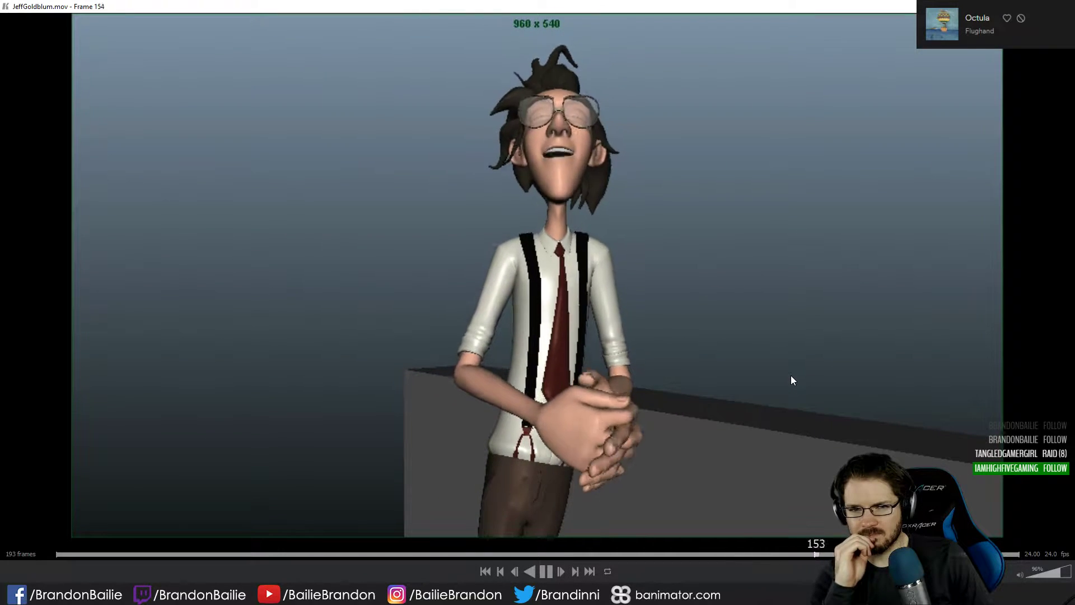
key("space")
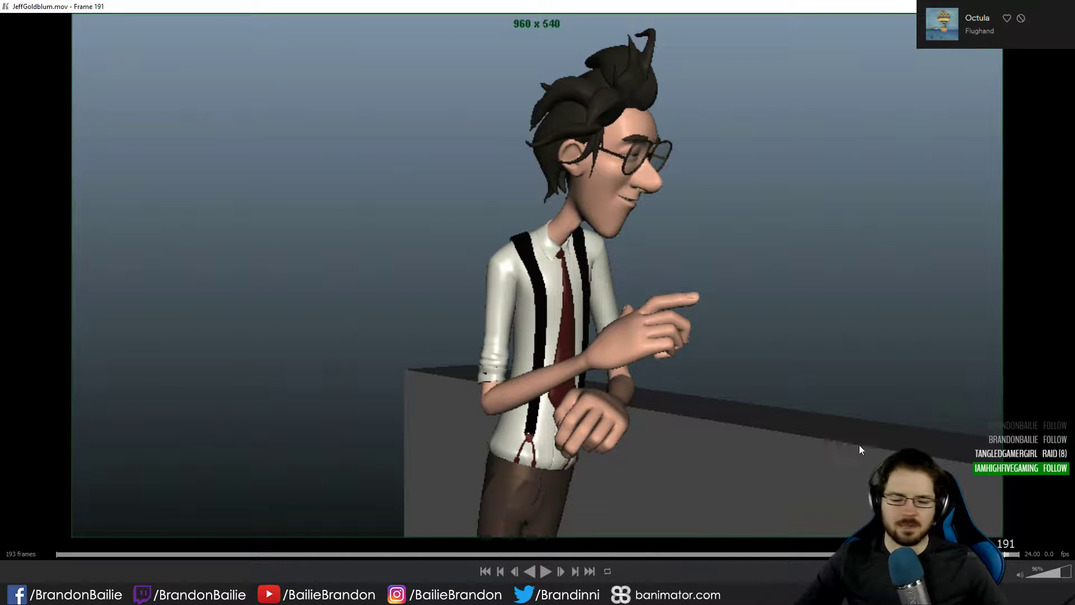
left_click_drag(694, 555, 719, 556)
key("space")
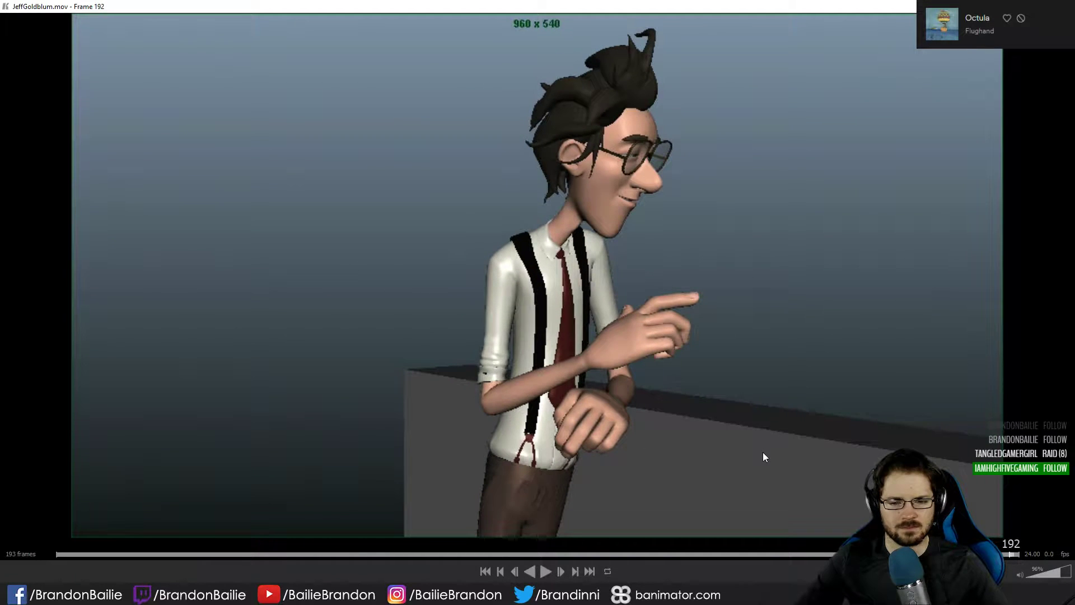
key("space")
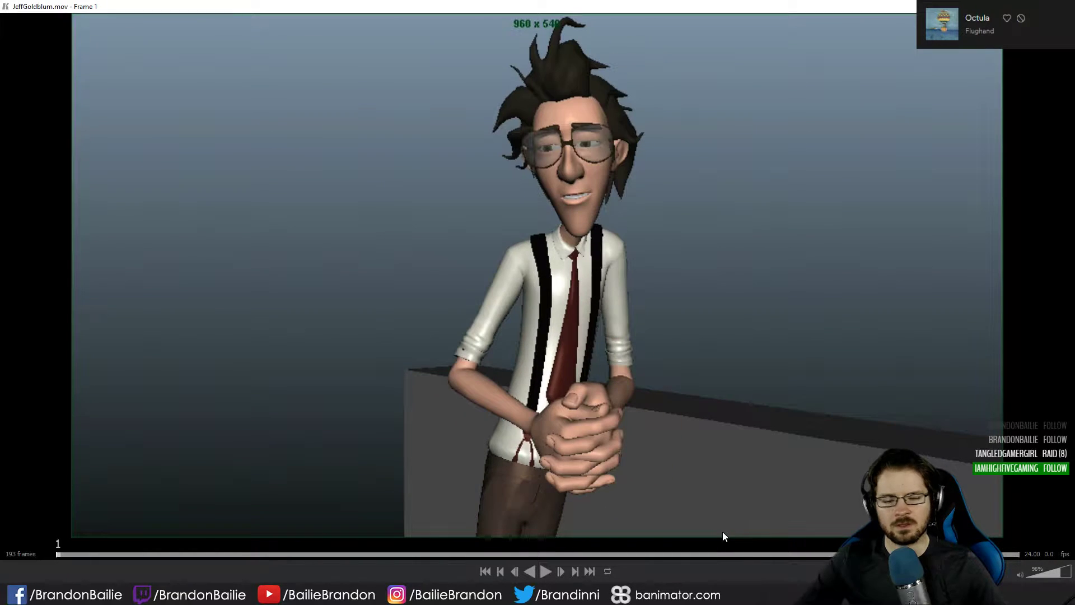
- Examine the opening of the playblast, replaying and stepping through about frames 1 to 34
key("space")
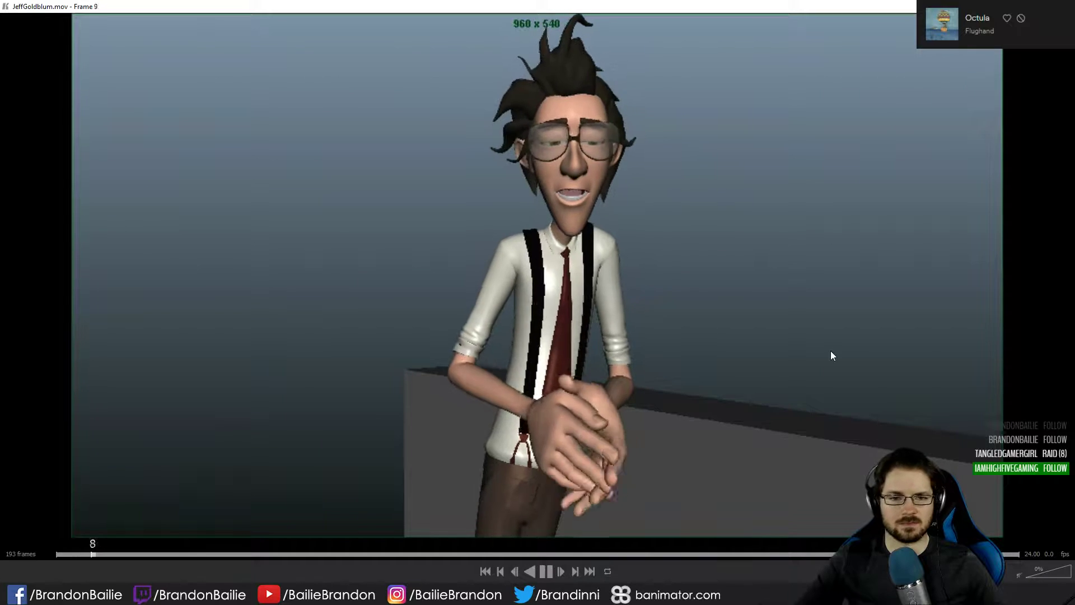
key("space")
left_click_drag(832, 354, 109, 365)
key("Left")
key("Left")
key("Left")
key("Left")
key("Left")
key("Left")
key("Left")
key("Left")
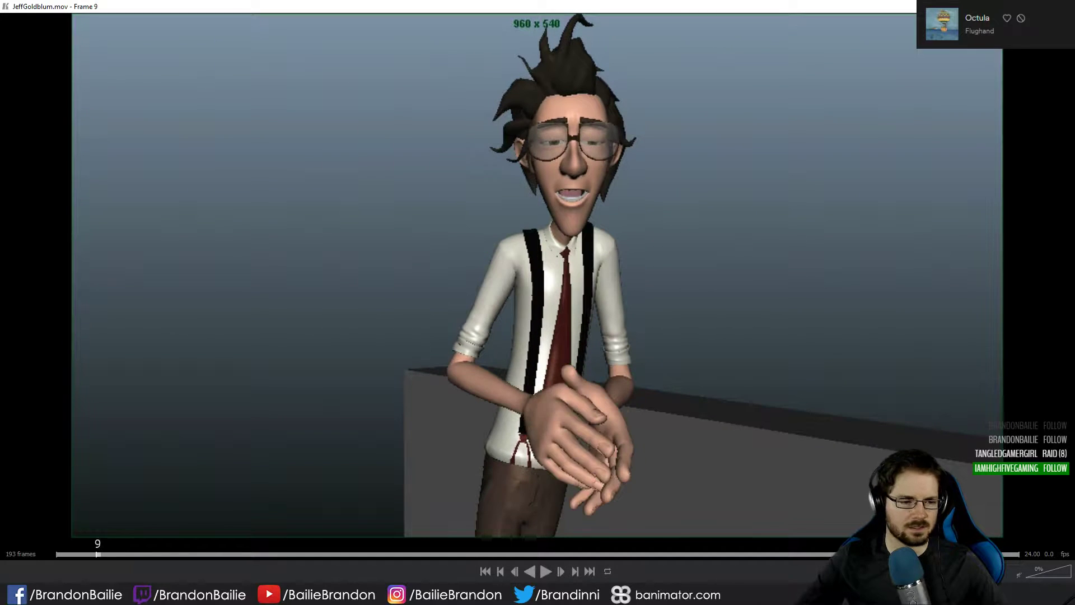
key("space")
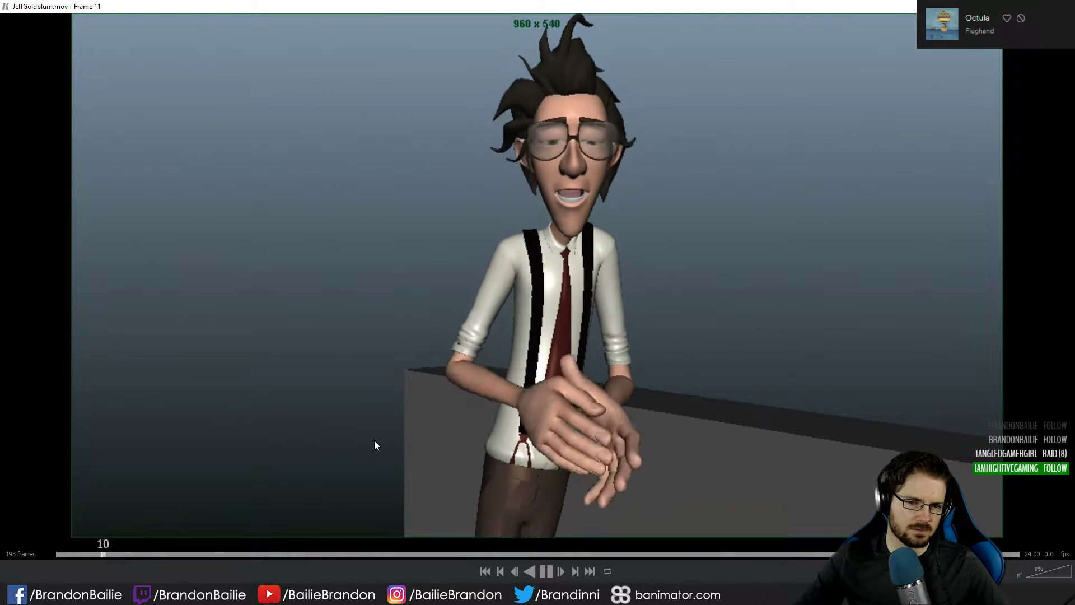
left_click_drag(79, 556, 18, 566)
key("space")
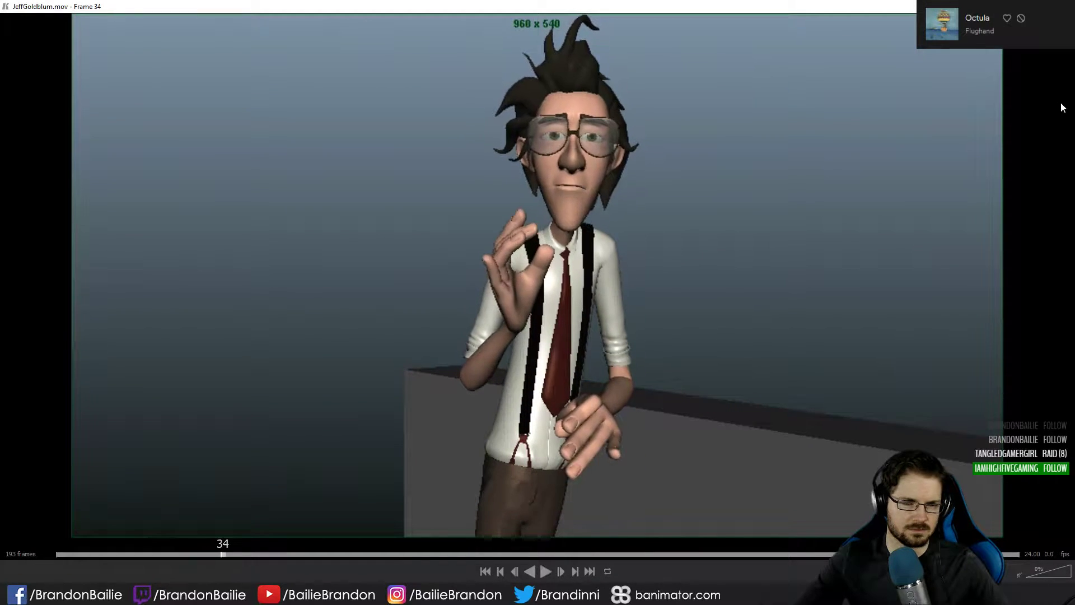
- Switch to Maya, select the spine controls, and remove their key at frame 251
key("alt+Tab")
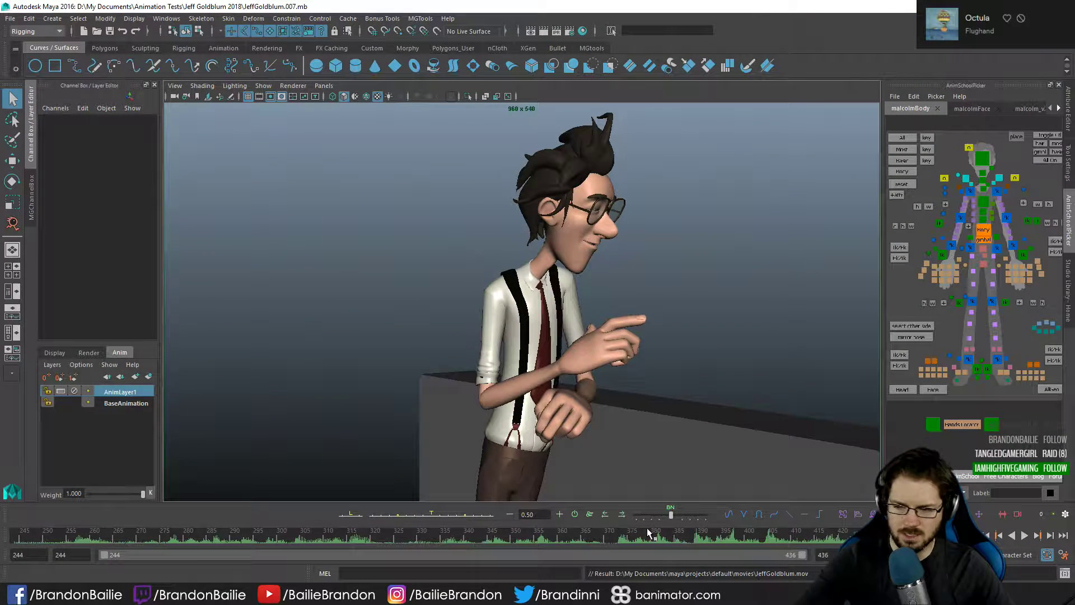
left_click(986, 224)
left_click(16, 538)
key(".")
key(".")
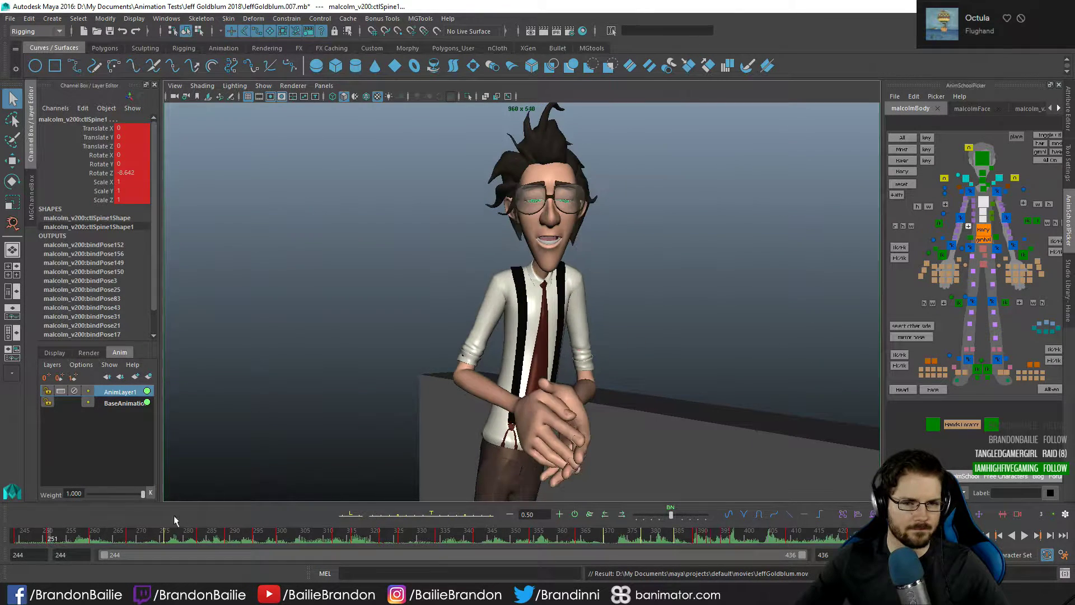
key(".")
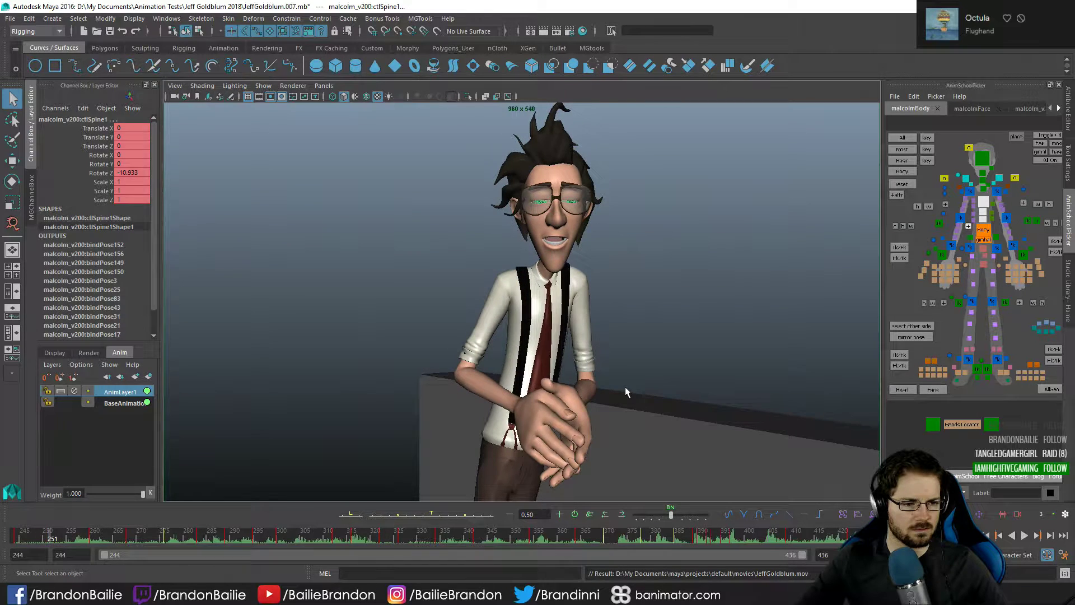
left_click(460, 518)
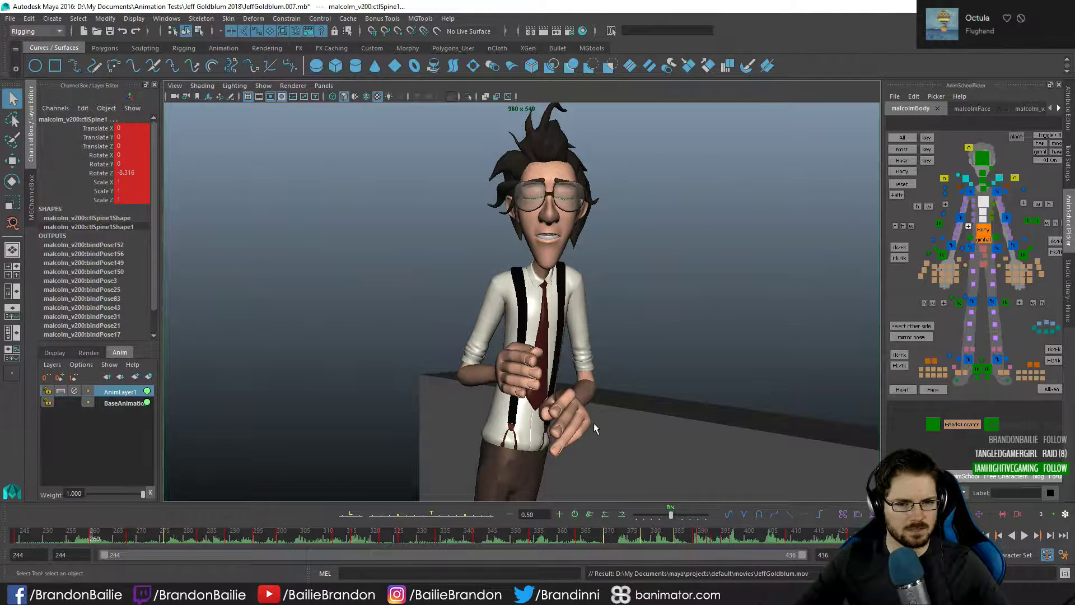
- Play back the opening body movement from frame 244 and stop around frame 249
key("alt+.")
key("alt+.")
key("alt+.")
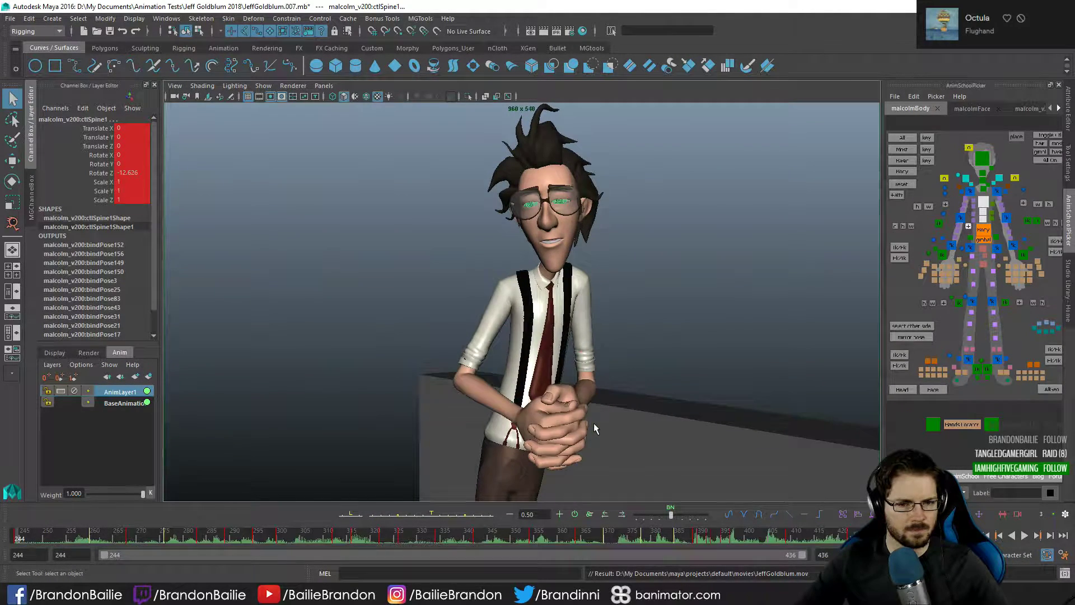
key("alt+v")
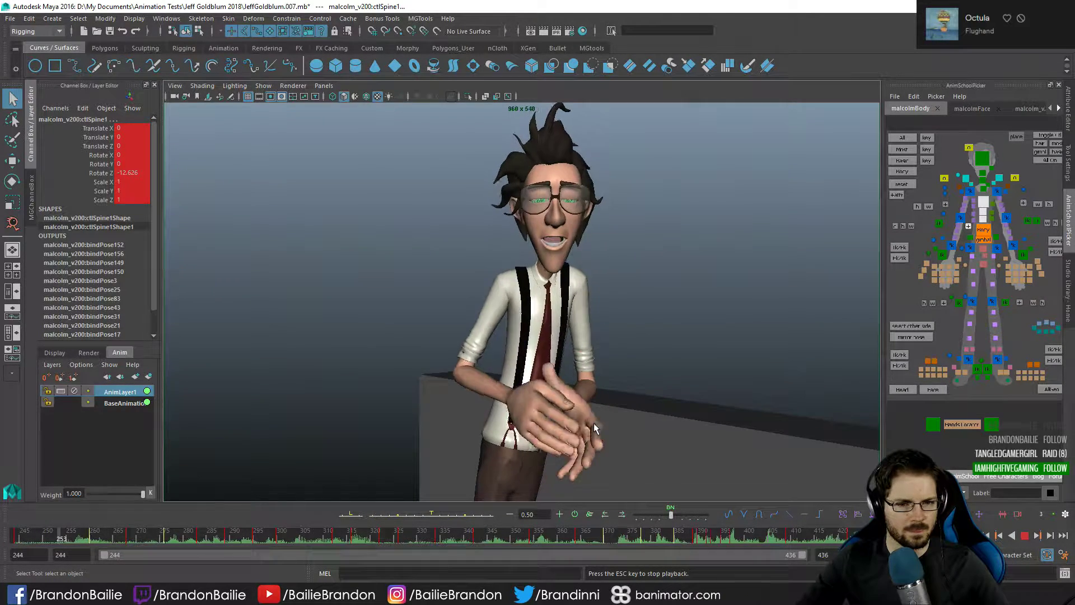
key("alt+v")
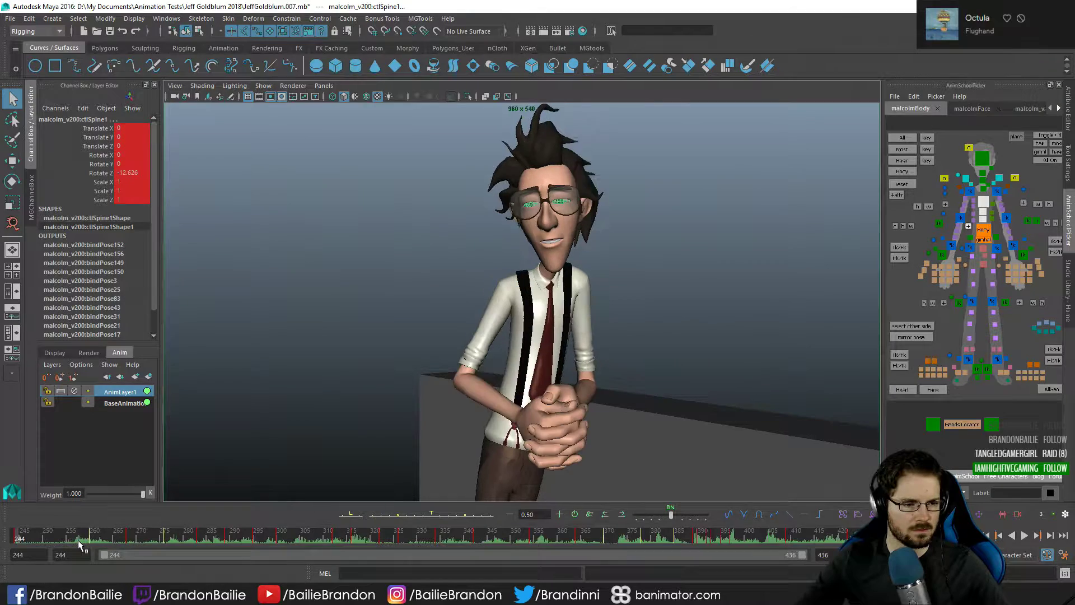
key("alt+v")
- Rotate the spine controls to about -12.4 degrees in Z at frame 249, key them, and play back the opening
key("e")
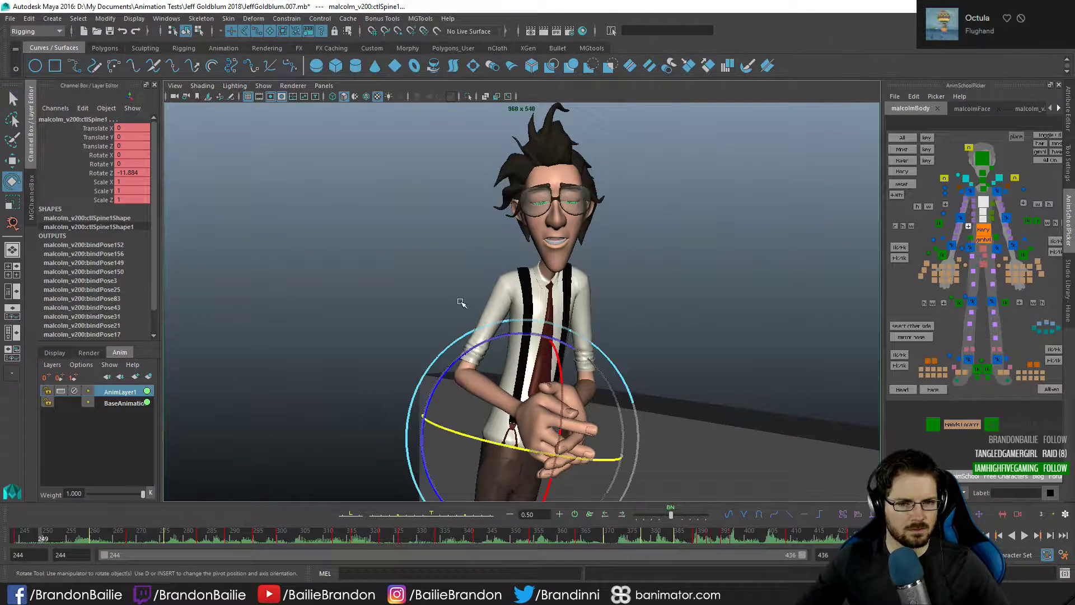
left_click_drag(478, 345, 479, 343)
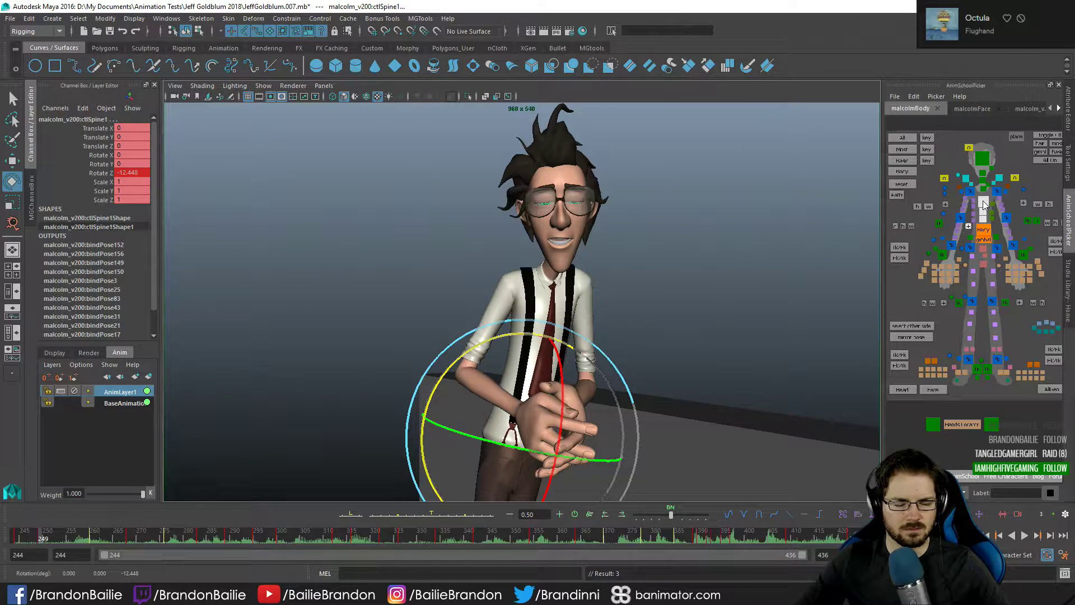
key("q")
key("s")
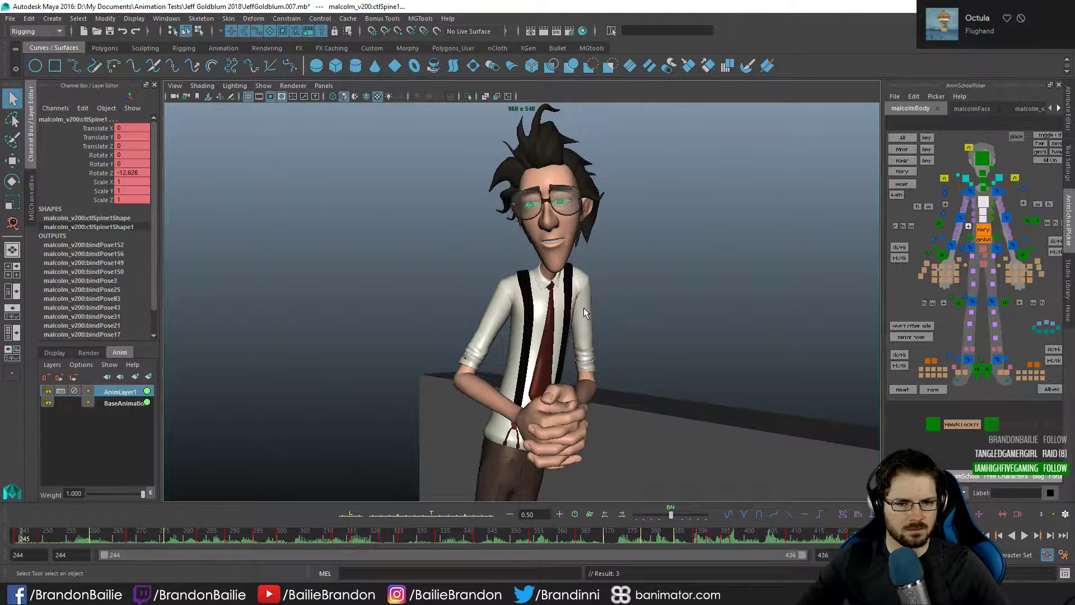
key("alt+v")
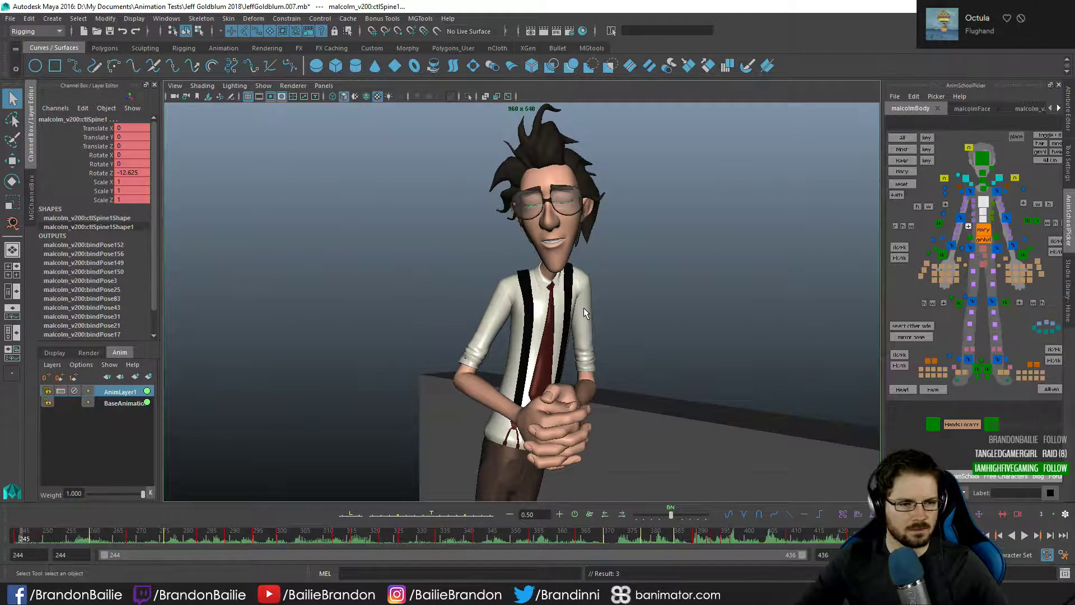
- Undo the removal of the spine key and key the spine controls near frame 251
key(".")
key("ctrl+z")
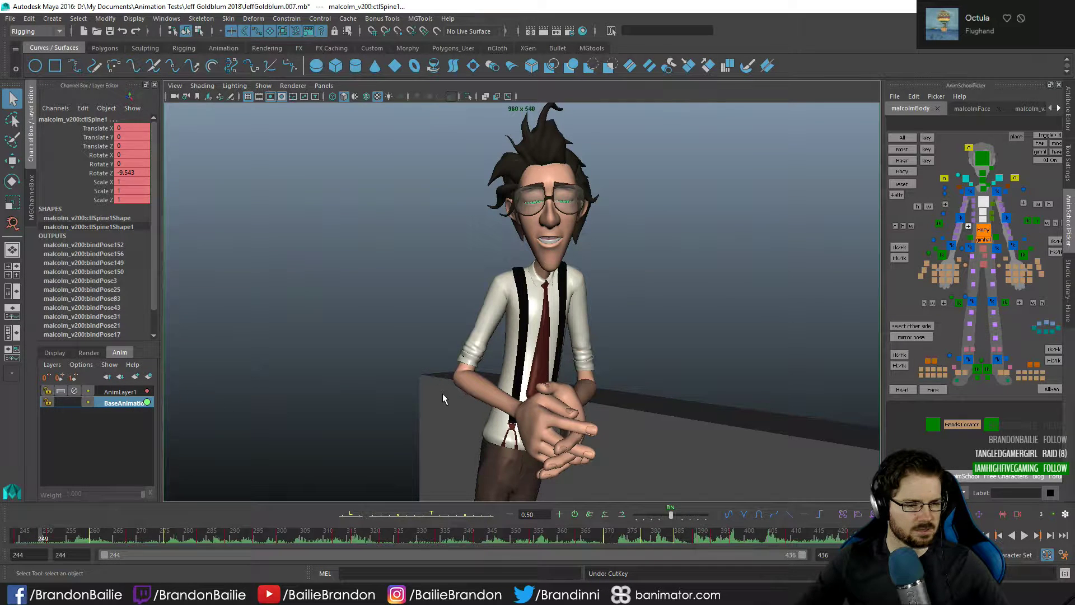
key("s")
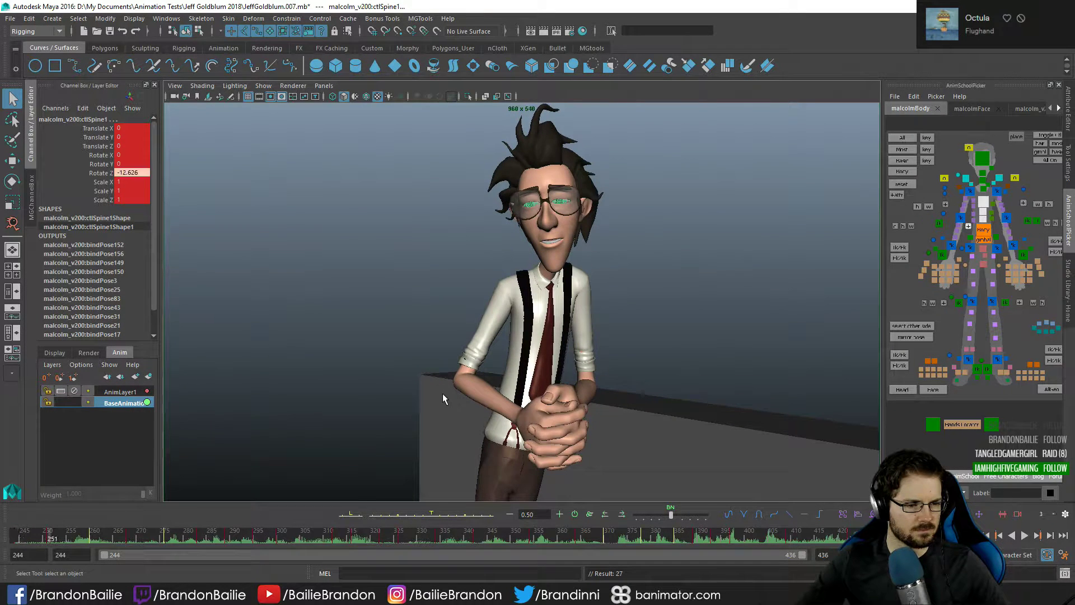
- Examine the opening spine movement by replaying it and moving through about frames 244 to 260
key("alt+v")
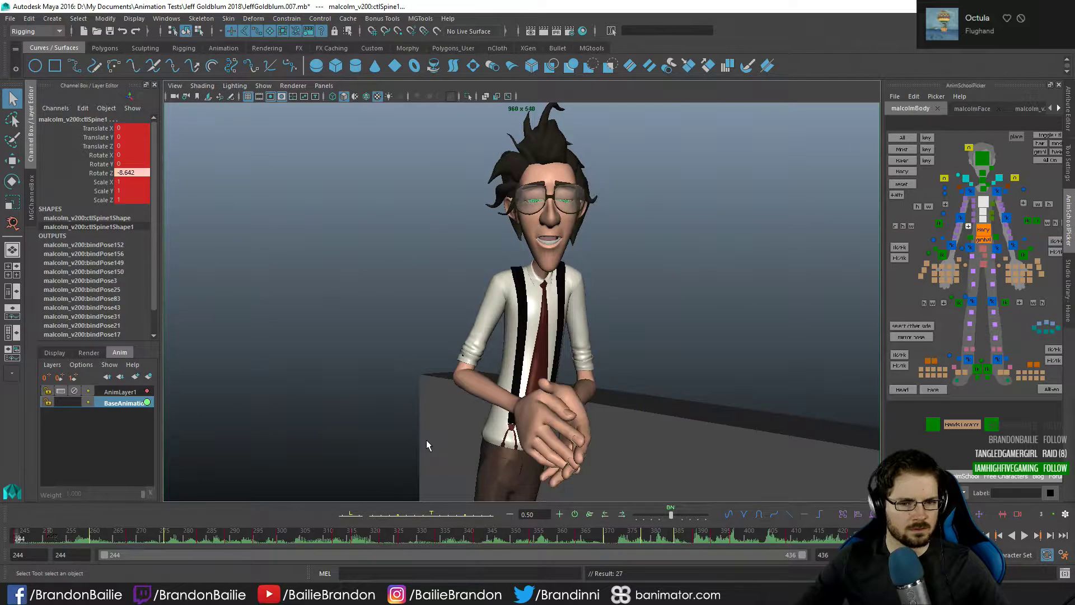
key(".")
key(".")
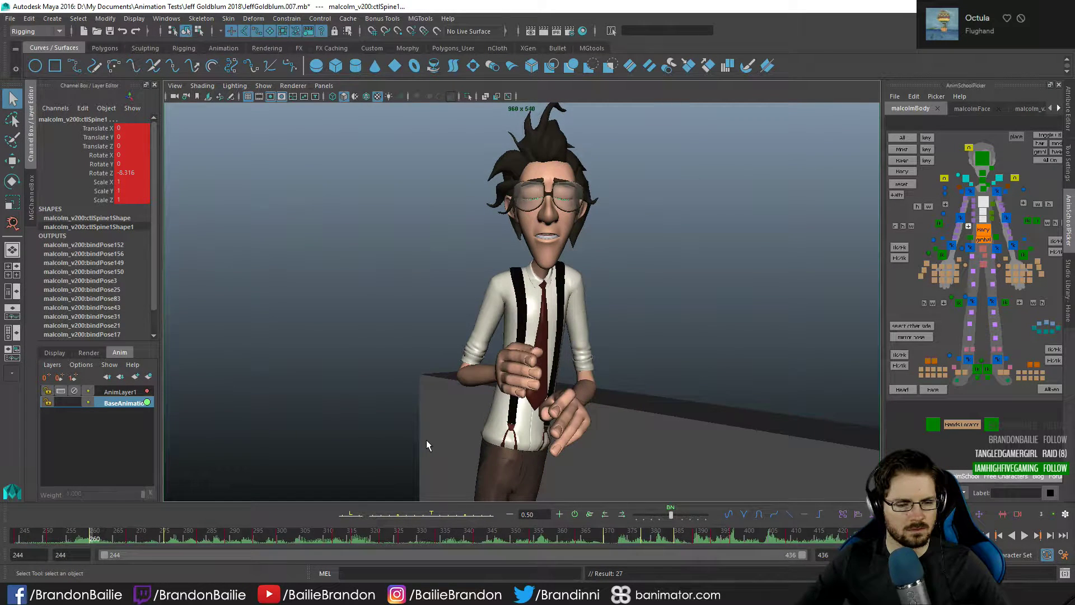
key(".")
key(".")
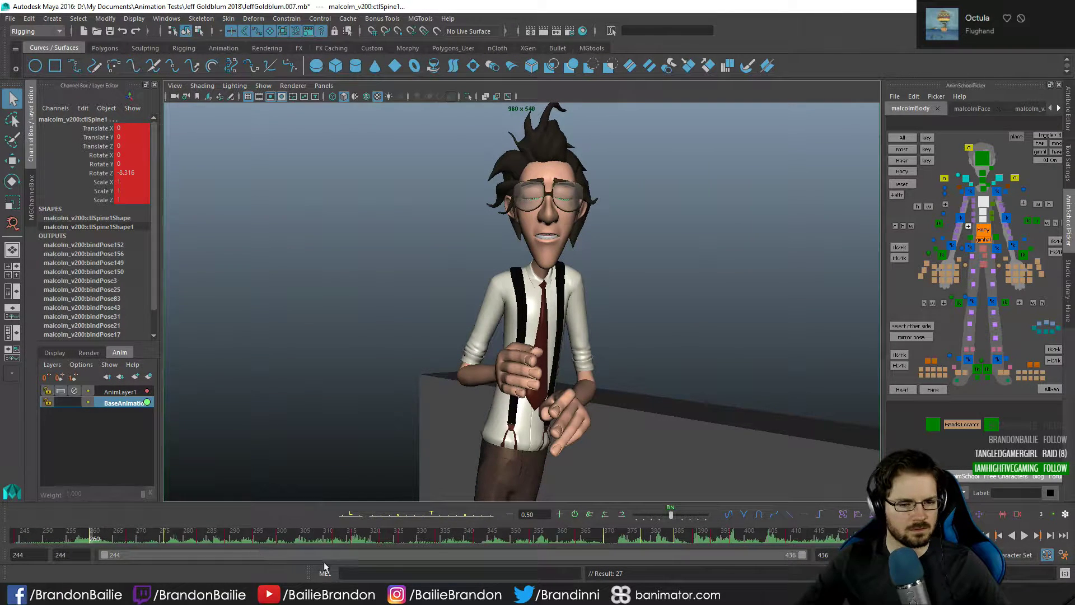
key("z")
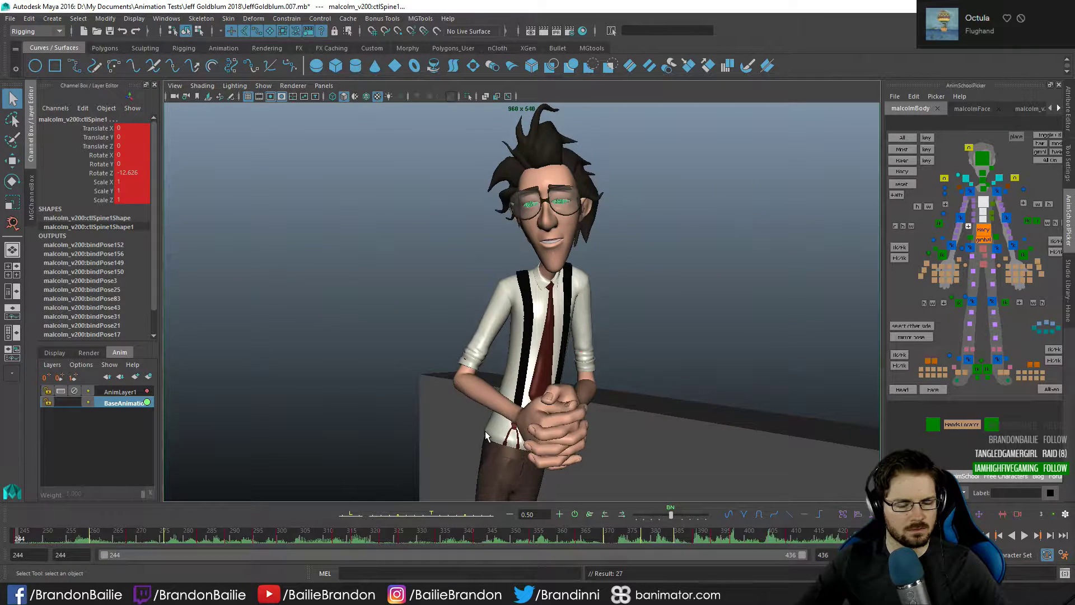
key(".")
key(".")
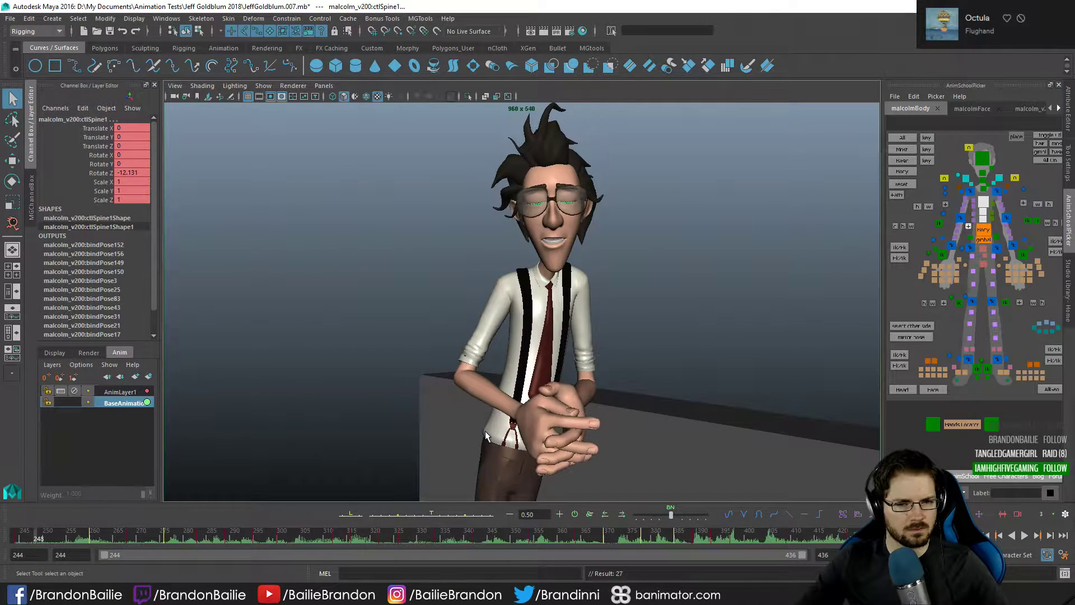
- Rotate the chest control to about 9.1 degrees in X and 1.6 in Z at frame 250, and play back the shot
key("e")
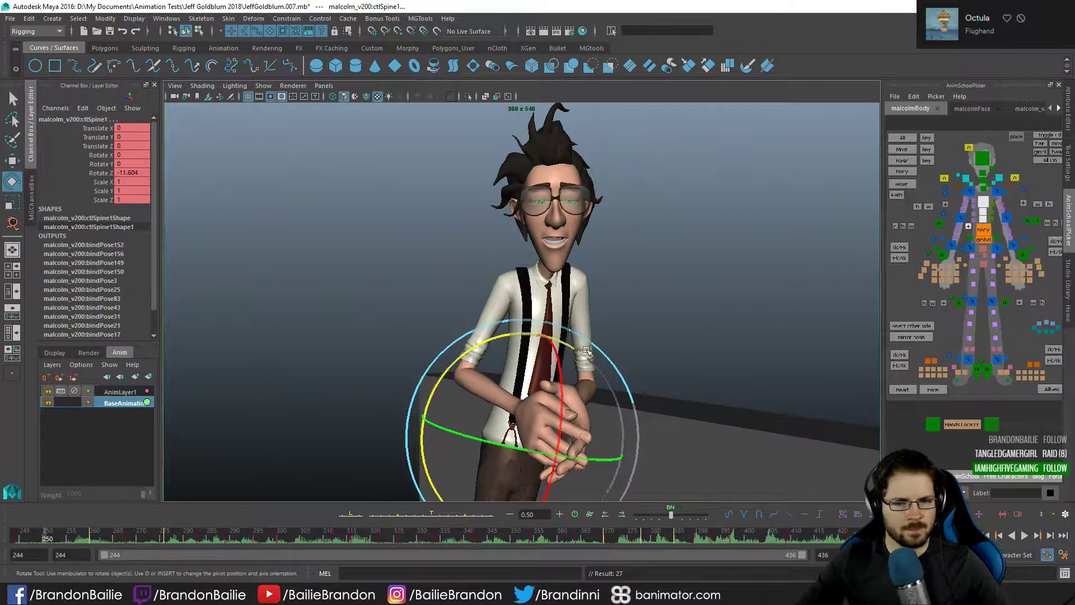
left_click(971, 205)
left_click_drag(526, 246, 528, 242)
key("q")
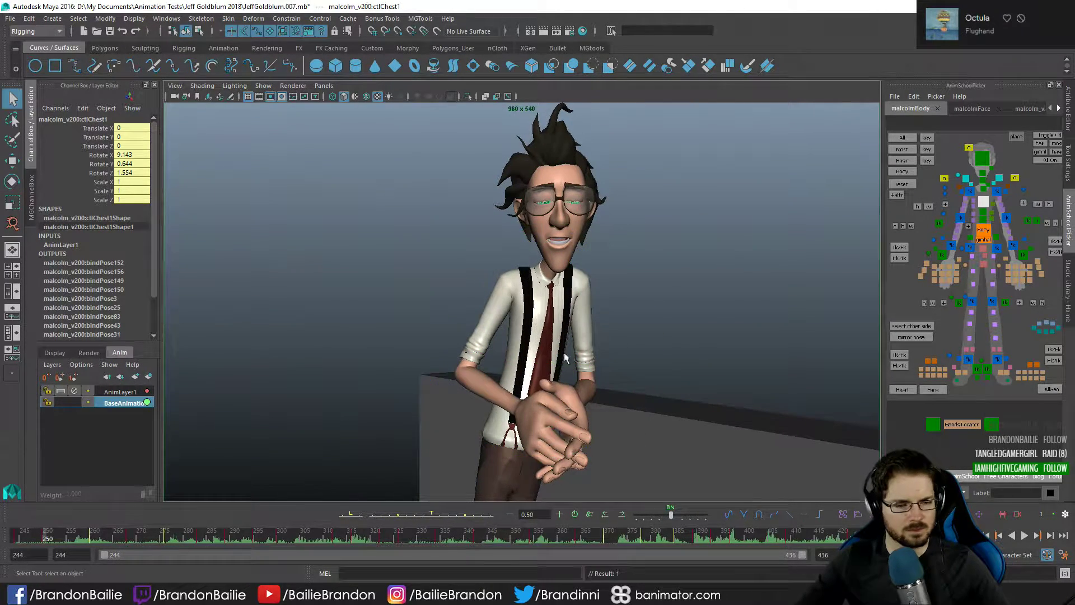
key("alt+shift+v")
key("alt+v")
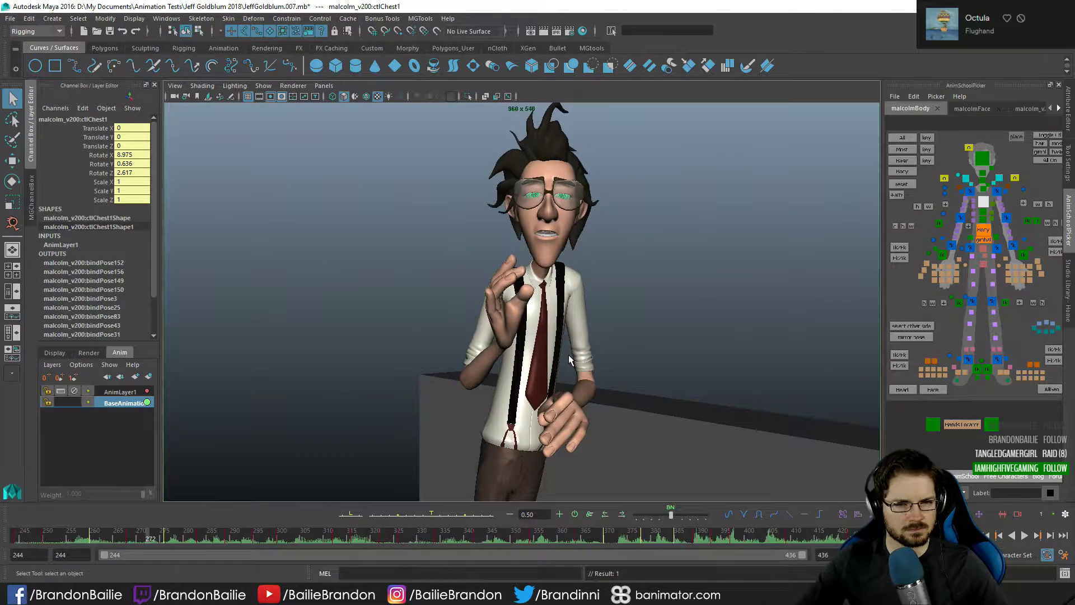
key("period")
key("comma")
key("comma")
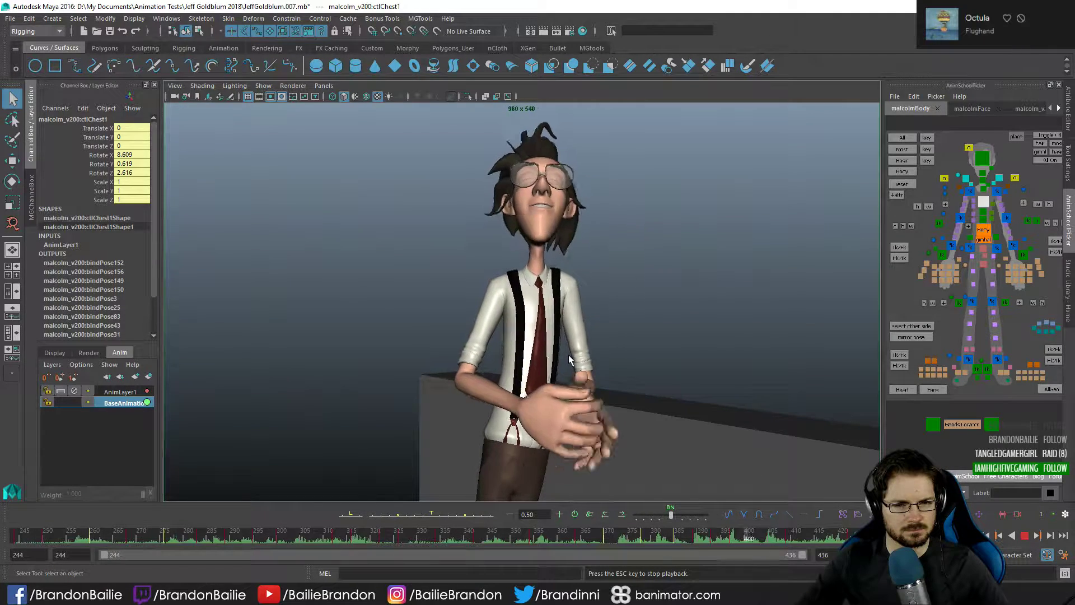
key("Escape")
- Go through the chest control's keys around frames 354 to 378, clearing one key and setting a key there
left_click_drag(444, 539, 401, 539)
key("period")
key("period")
key("period")
key("period")
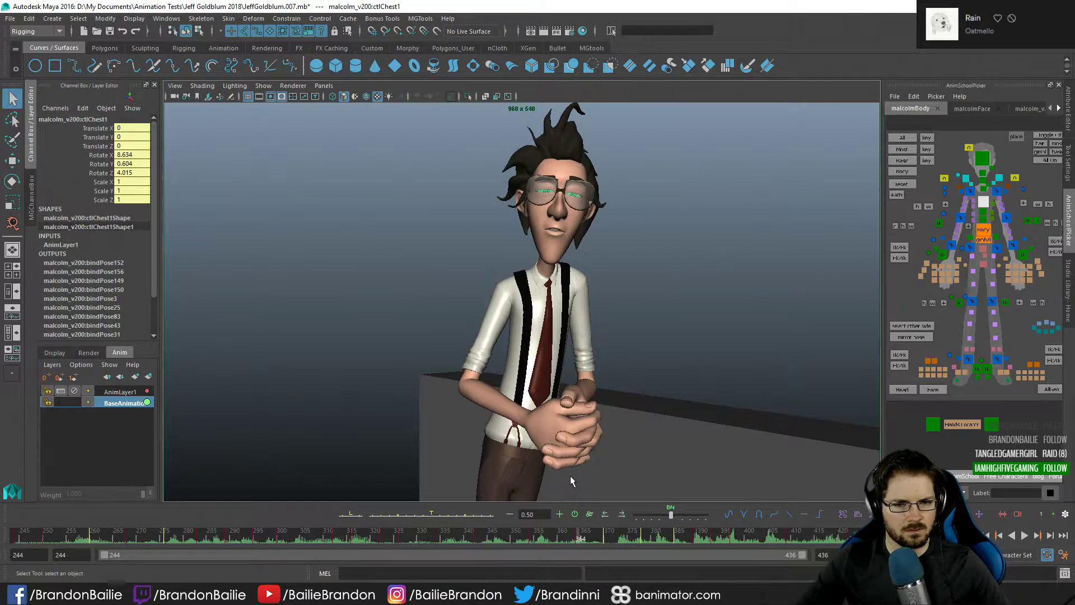
key("period")
key("Delete")
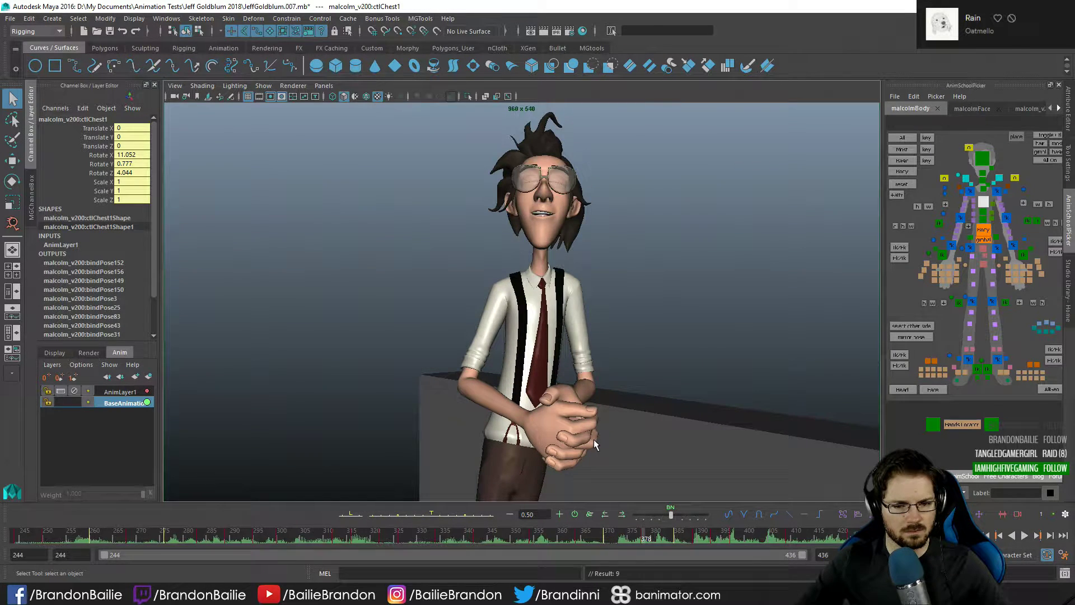
key("s")
key("comma")
key("comma")
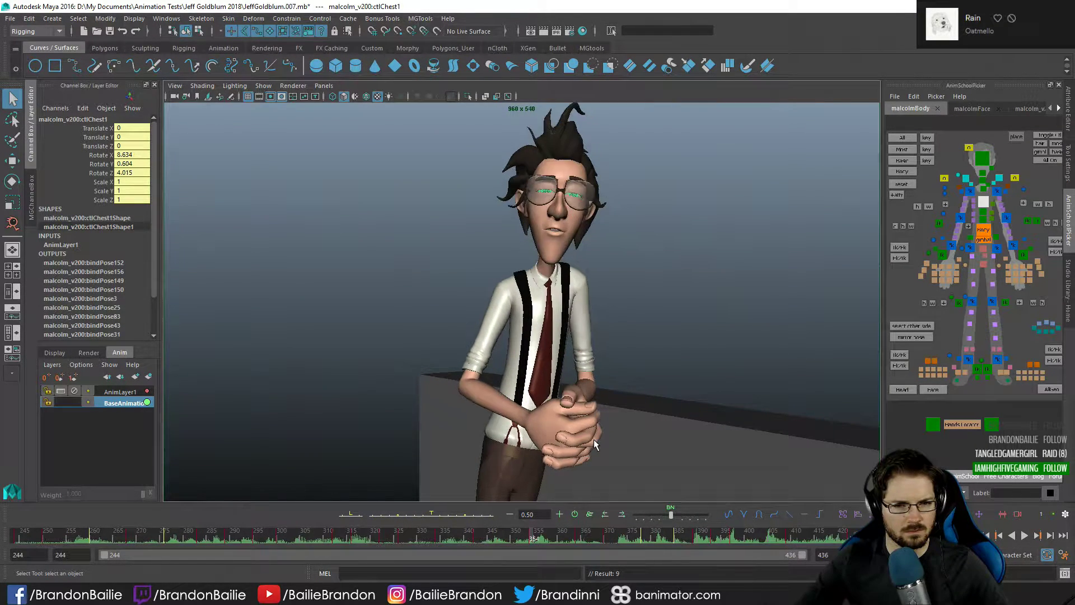
- Rotate the chest control slightly to about 12.3 degrees in X at frame 370, and play back the movement
key("period")
key("e")
key("period")
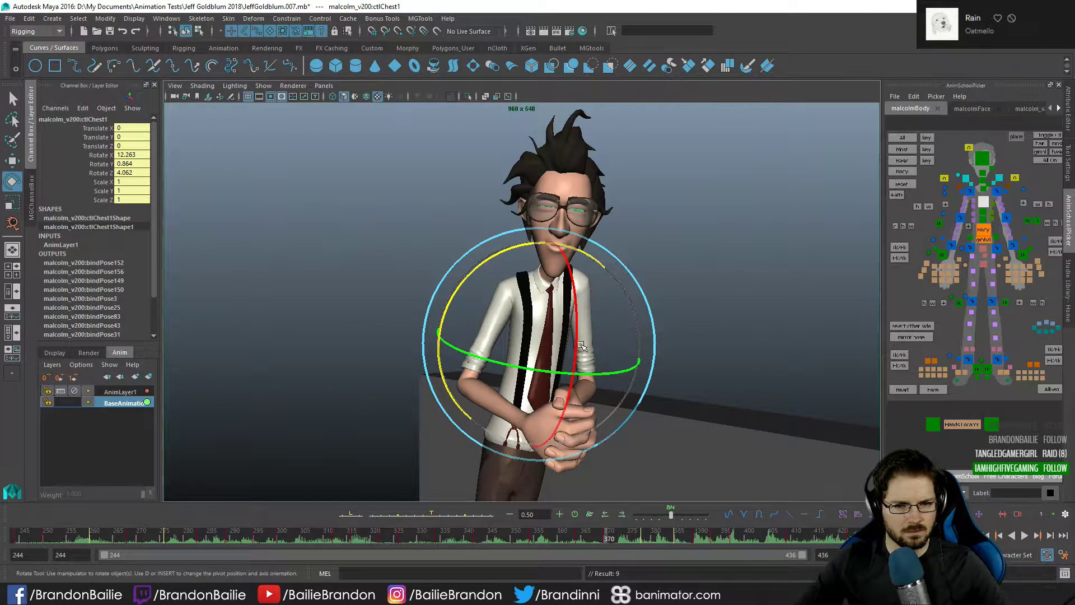
left_click_drag(575, 339, 577, 343)
key("comma")
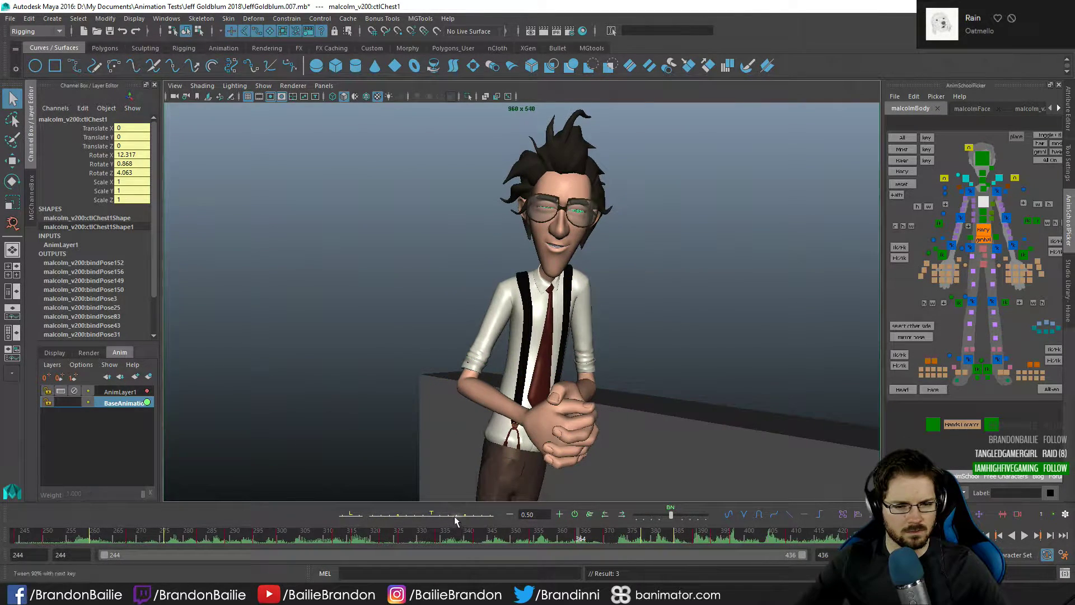
key("alt+v")
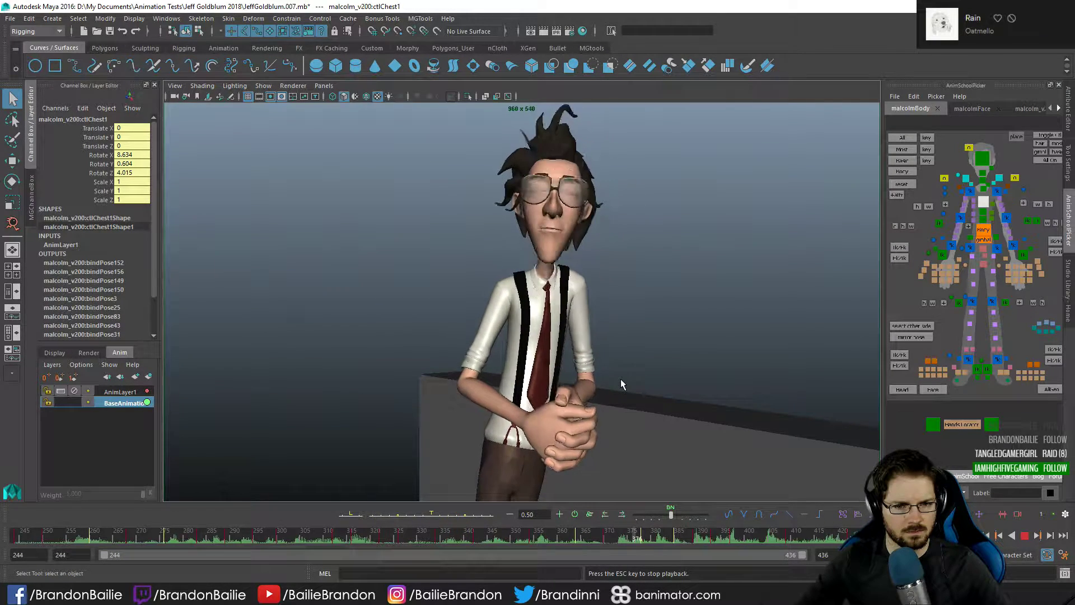
key("alt+v")
- Deselect the controls, playblast the shot over the existing JeffGoldblum.mov, and pause the resulting video
left_click(629, 276)
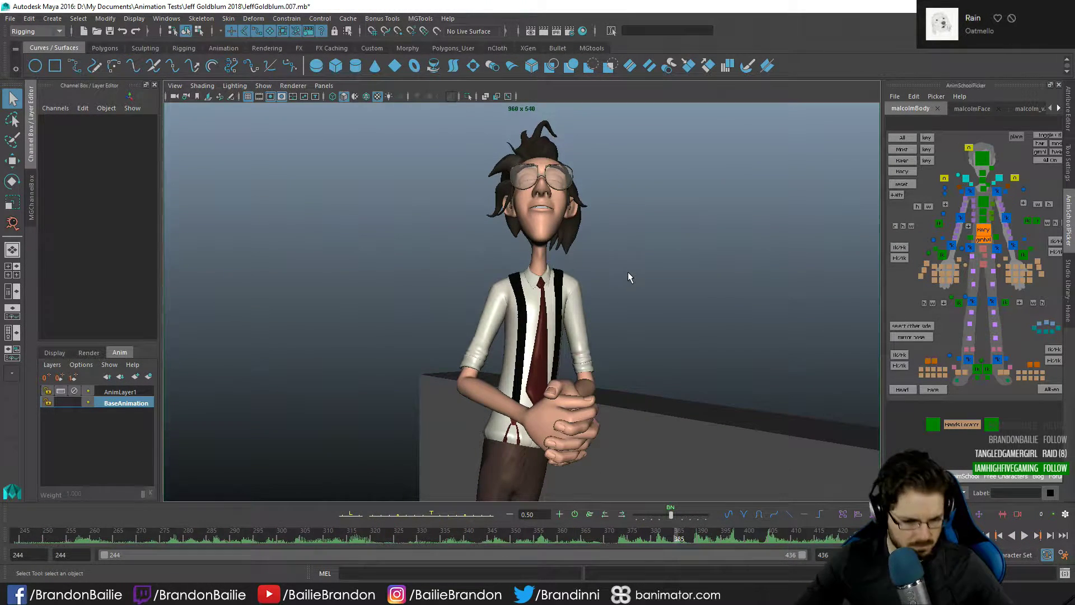
right_click(553, 539)
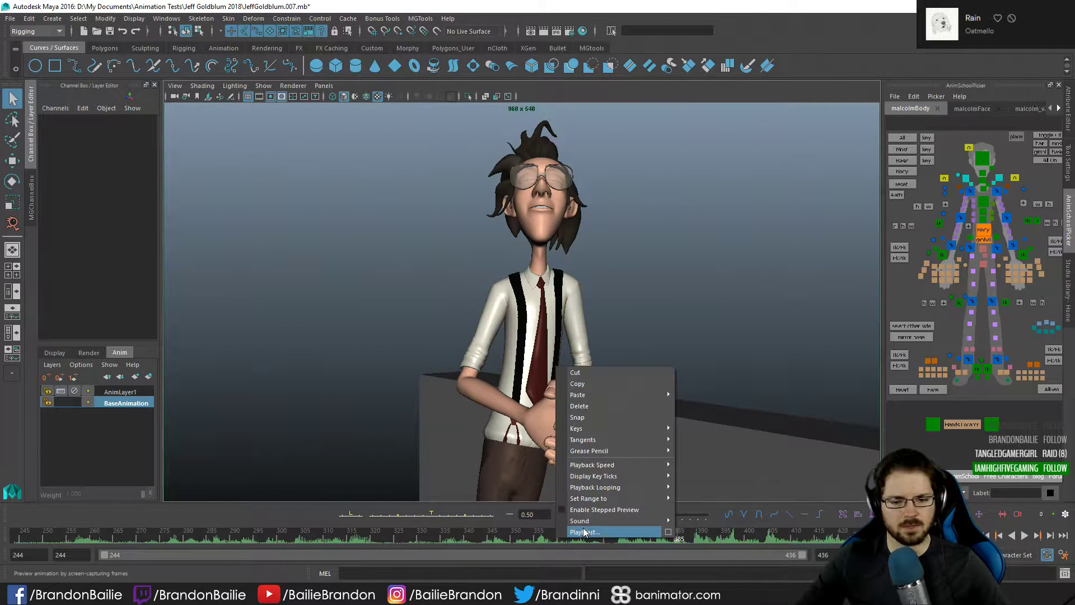
left_click(584, 533)
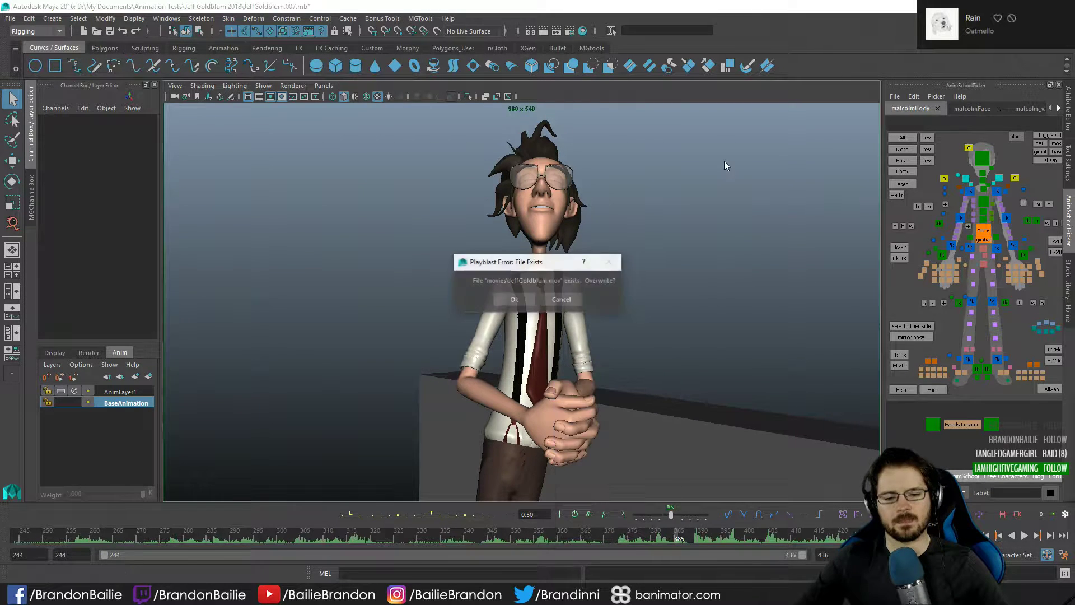
left_click(509, 316)
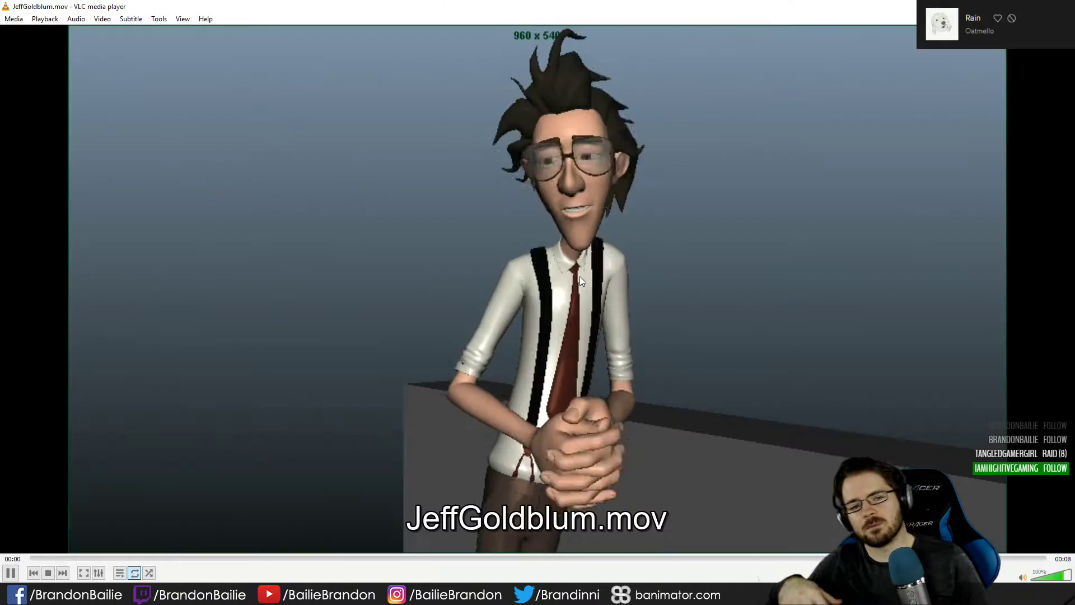
key("space")
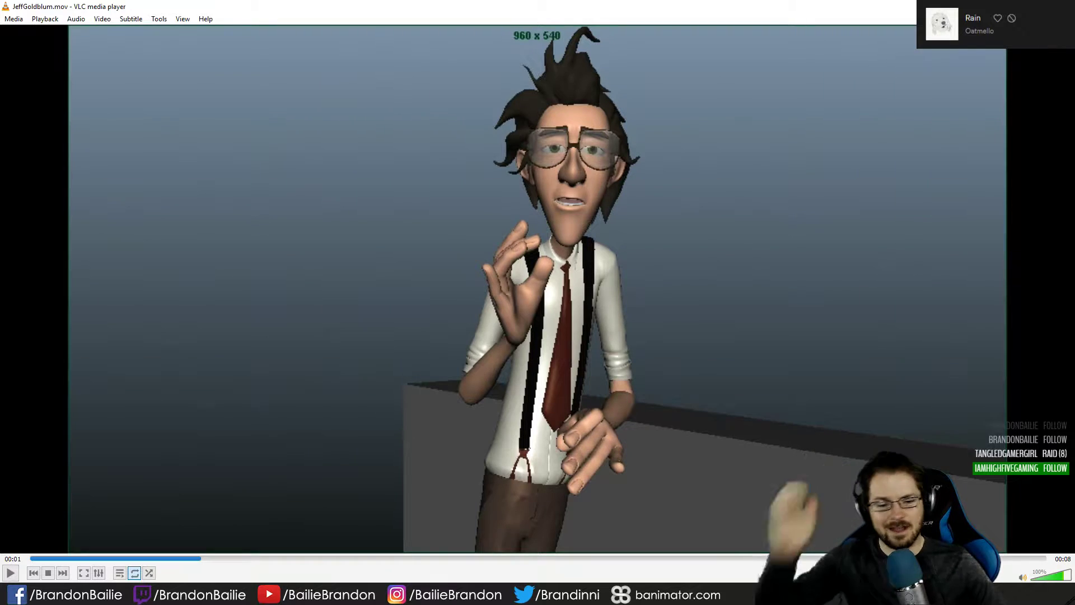
- Switch to Keyframe MP, open the recent JeffGoldblum.mov playblast, and unmute its audio
key("alt+Tab")
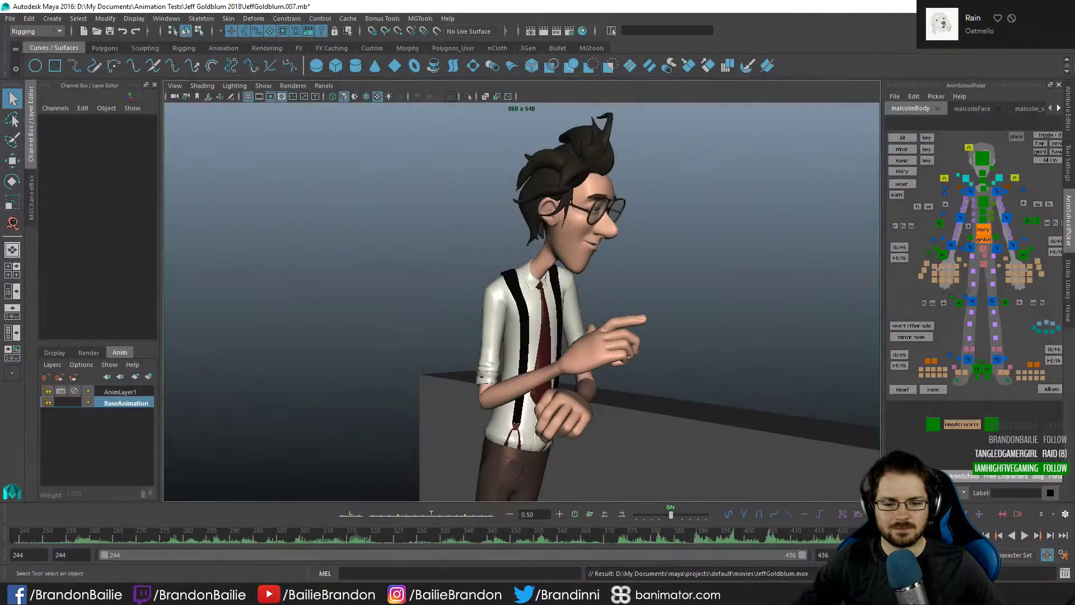
right_click(700, 595)
left_click(673, 551)
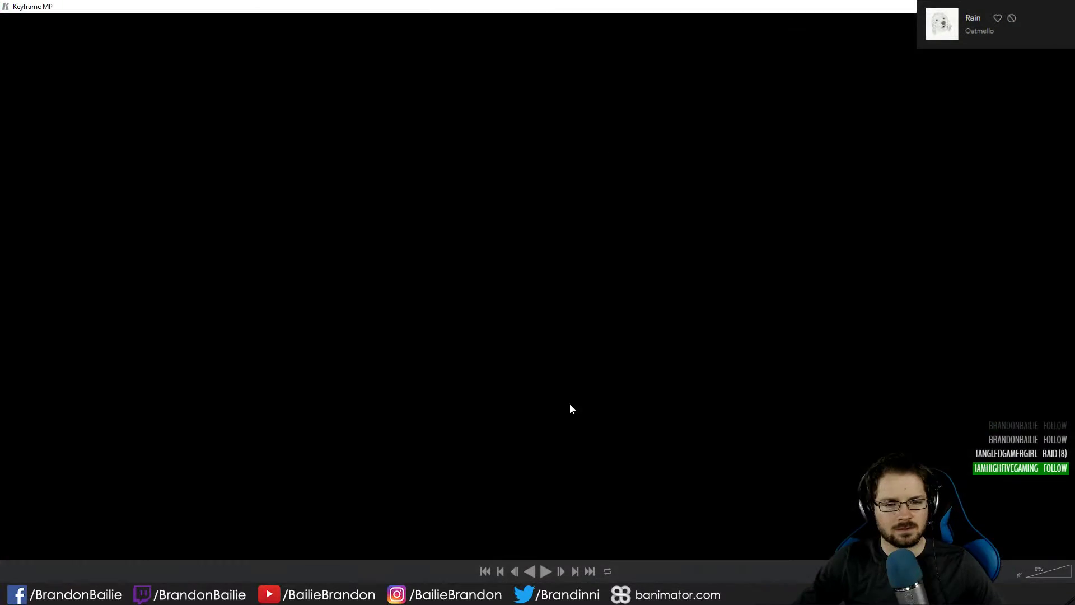
right_click(554, 384)
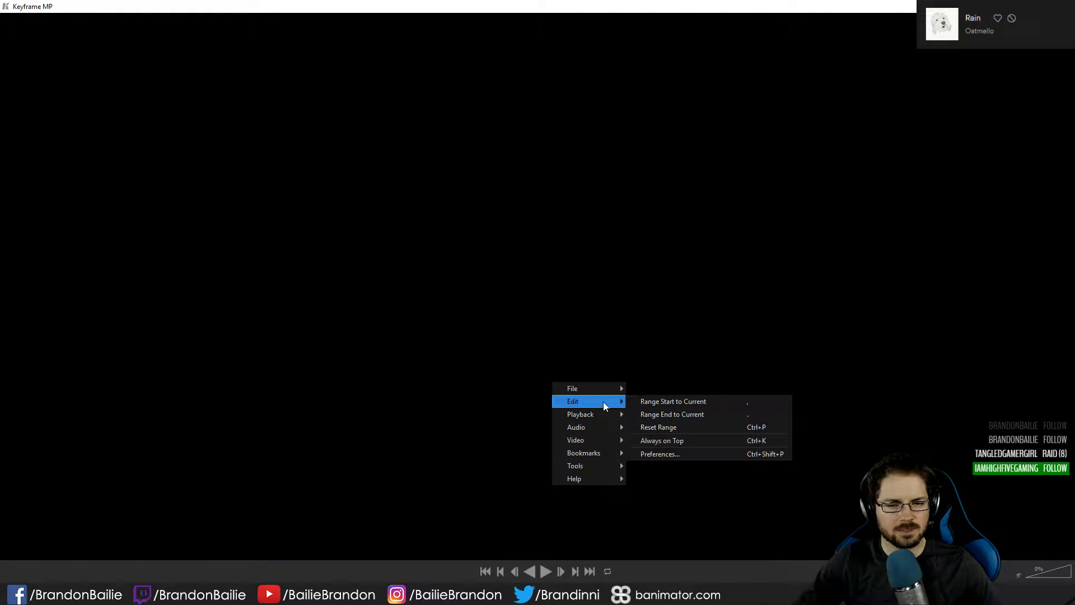
mouse_move(605, 391)
mouse_move(709, 480)
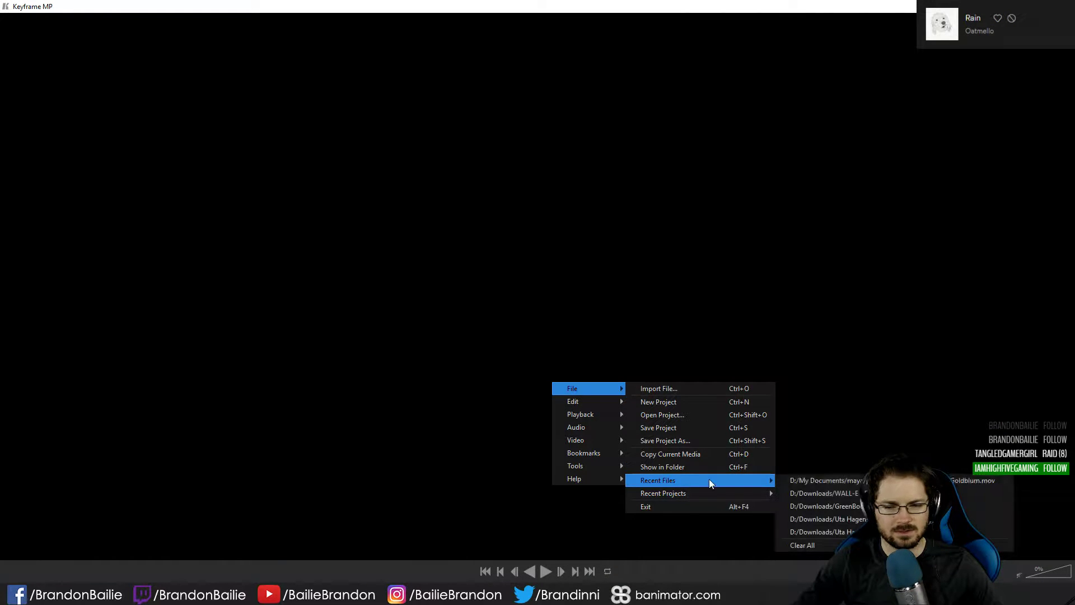
left_click(822, 479)
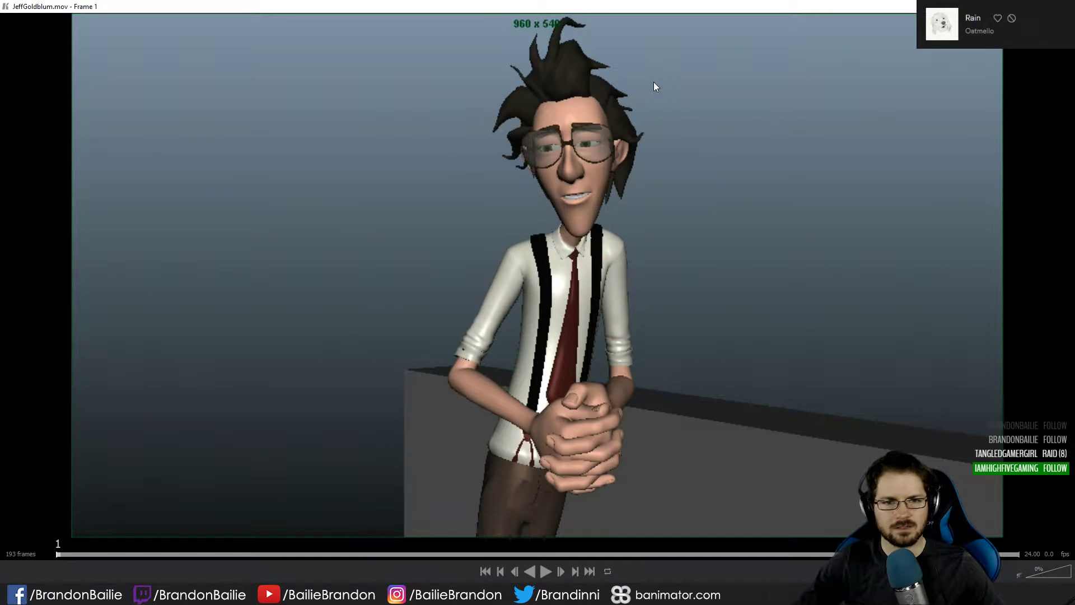
left_click(1020, 573)
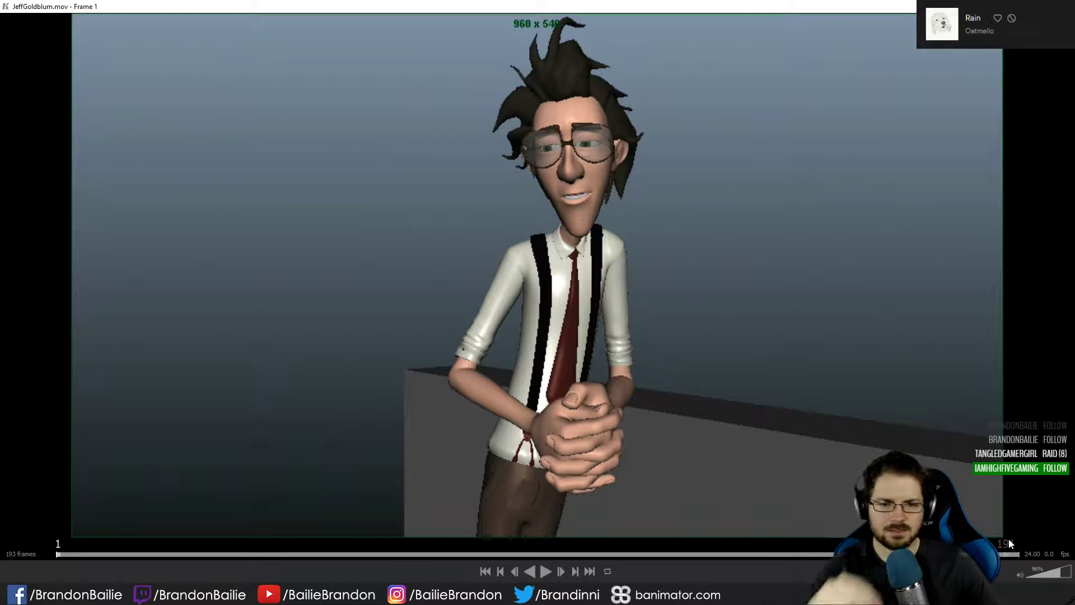
- Review the playblast from frame 1 and pause it at frame 187
key("space")
key("space")
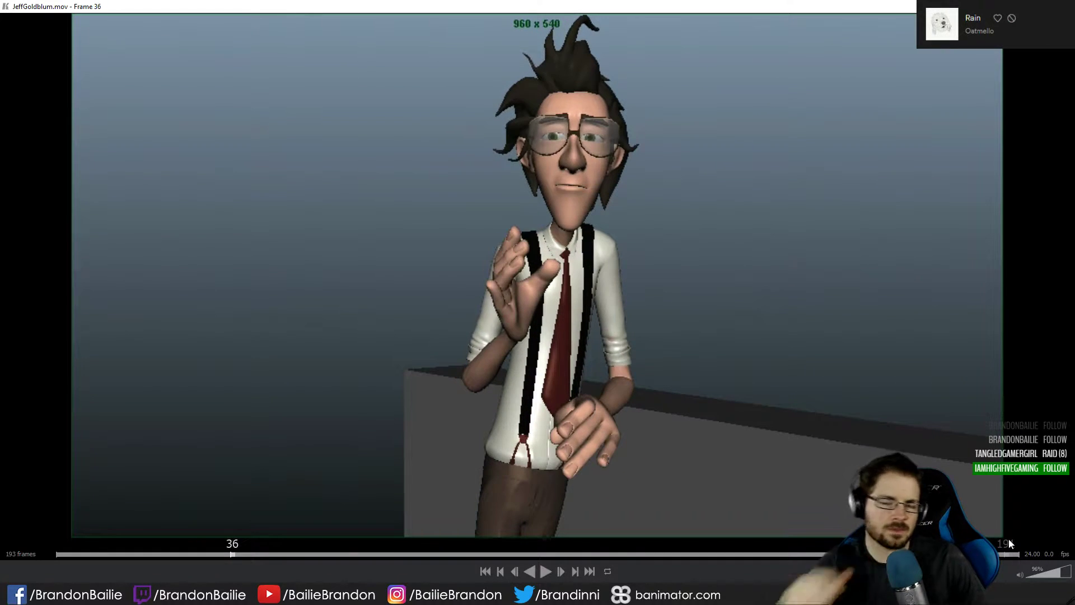
left_click_drag(77, 552, 56, 553)
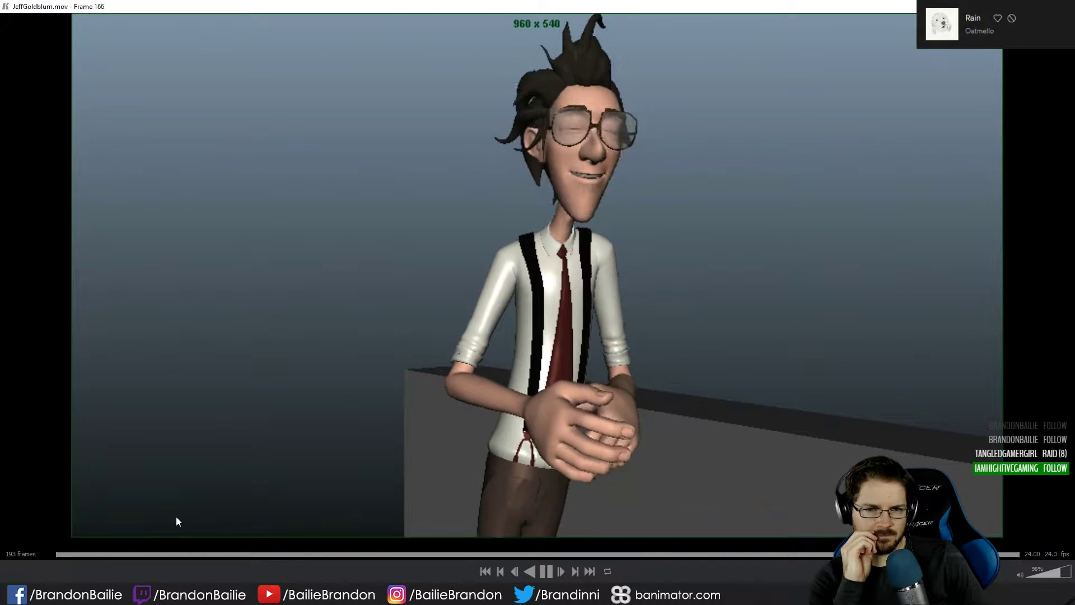
key("space")
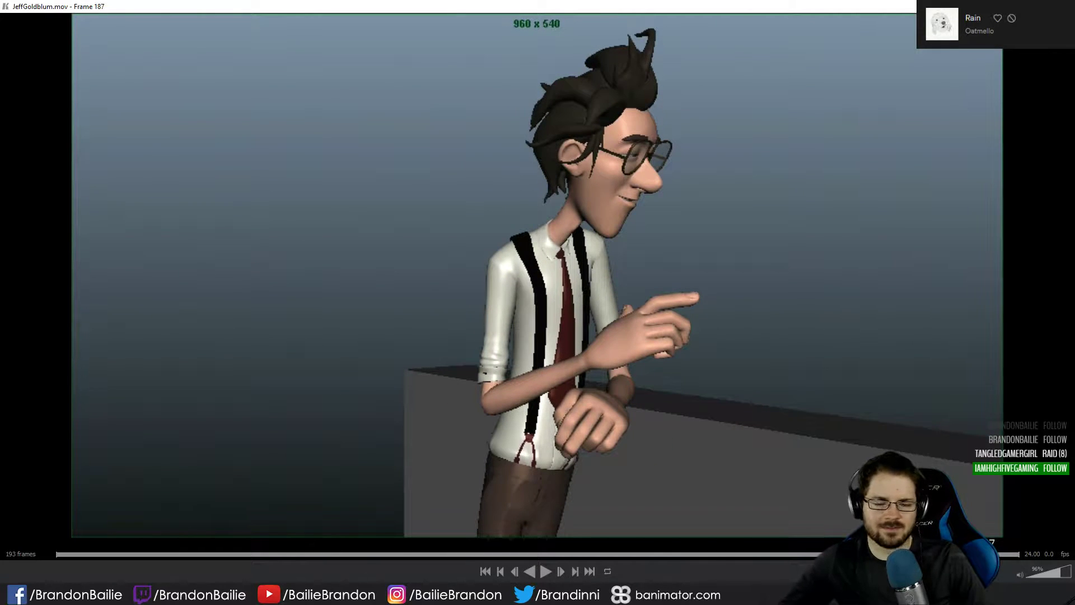
- Examine the head and chest movement in the playblast by replaying about frames 142 to 164 several times
left_click_drag(823, 550, 765, 549)
key("space")
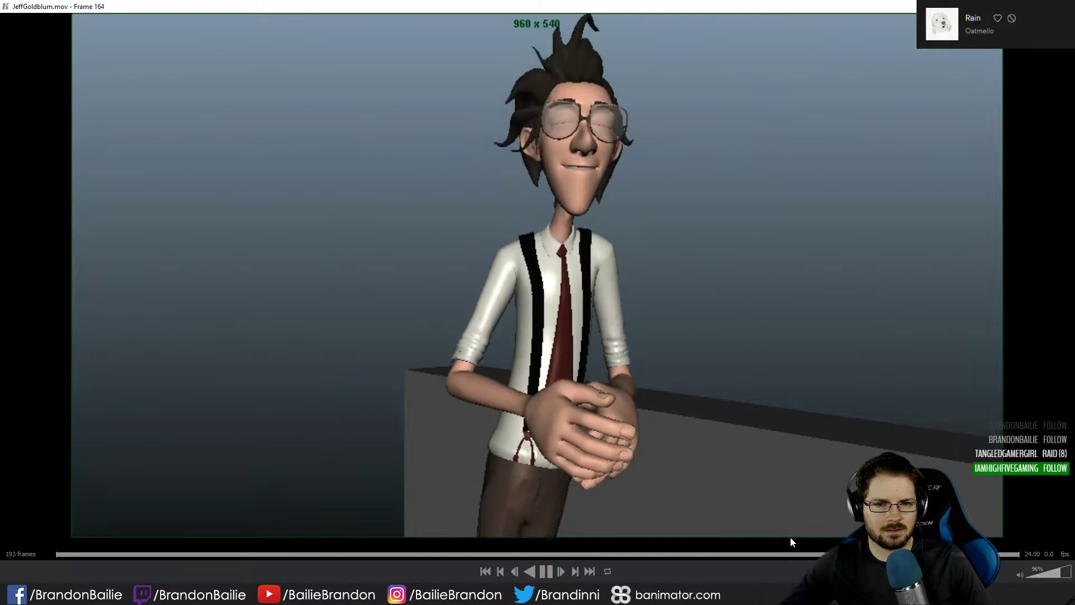
key("space")
left_click(762, 555)
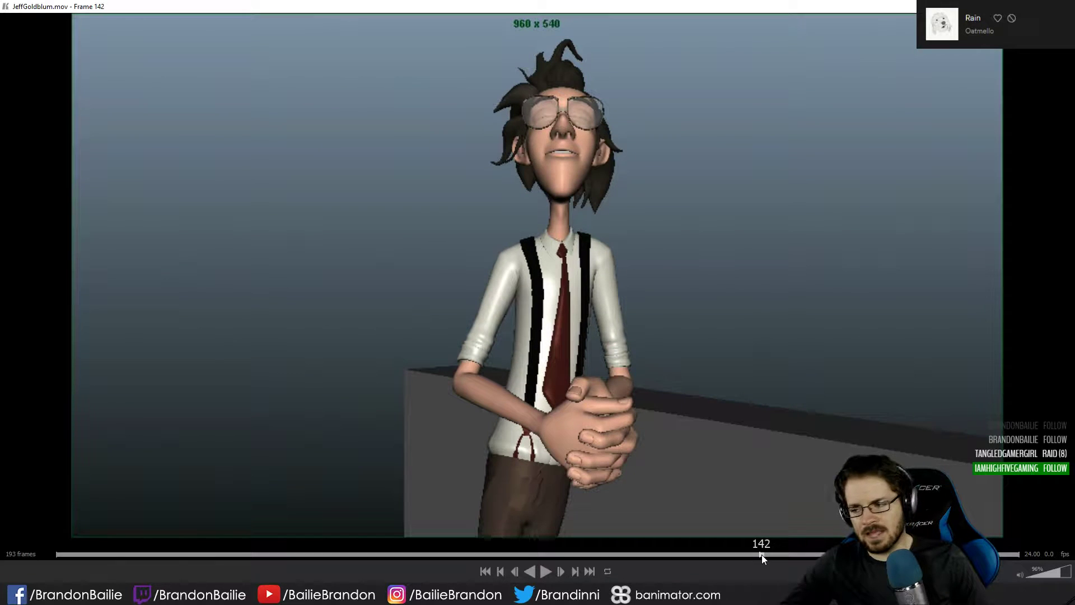
left_click_drag(765, 555, 778, 556)
key("space")
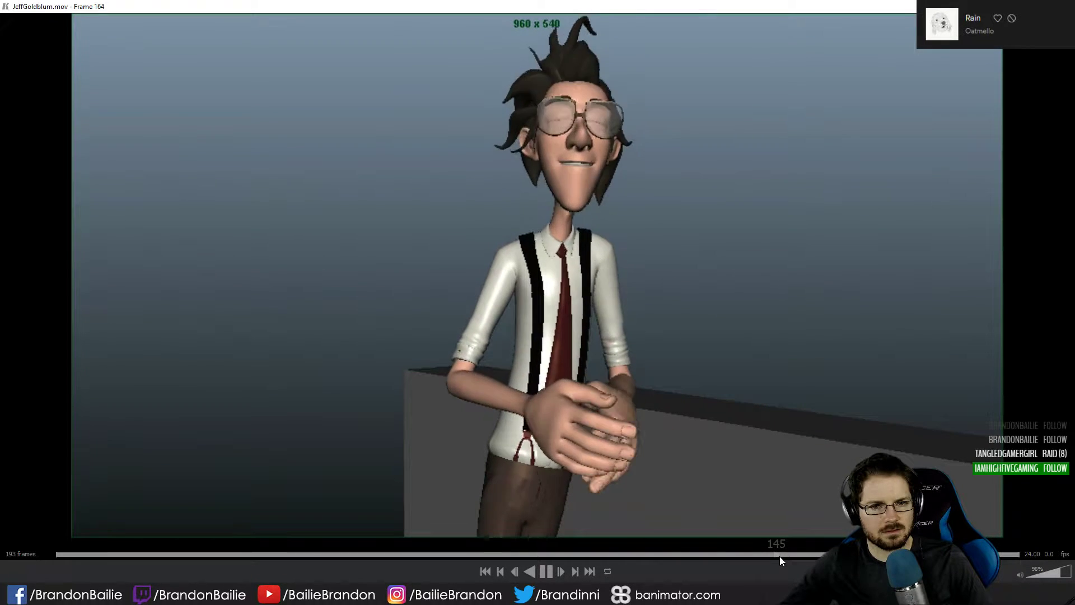
key("space")
left_click(739, 562)
left_click(755, 560)
key("space")
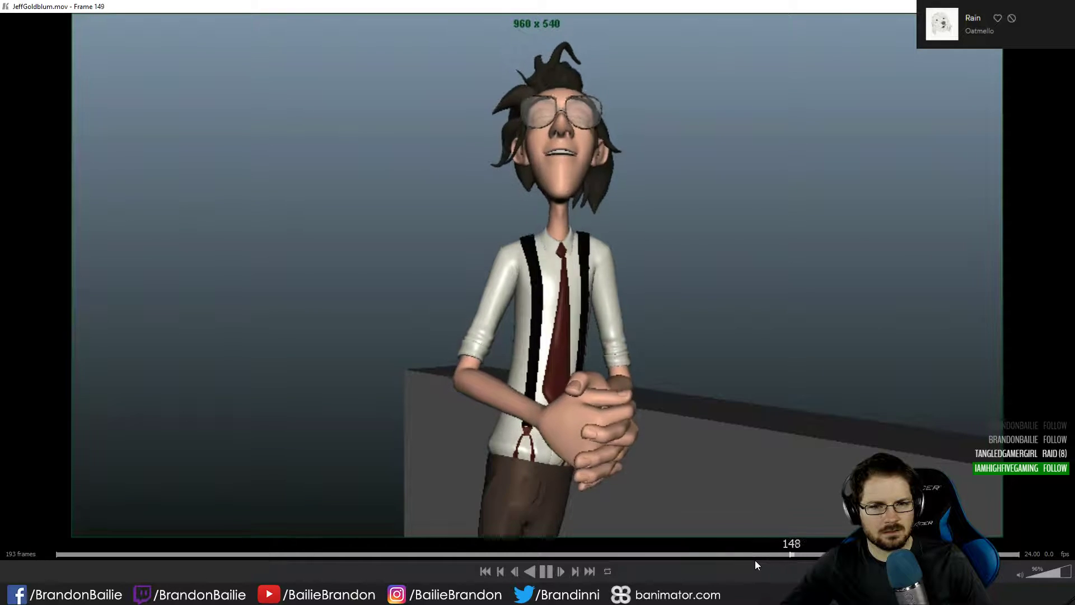
- Recheck the playblast around frames 138 to 149, and close the video player
key("space")
left_click_drag(756, 556, 734, 539)
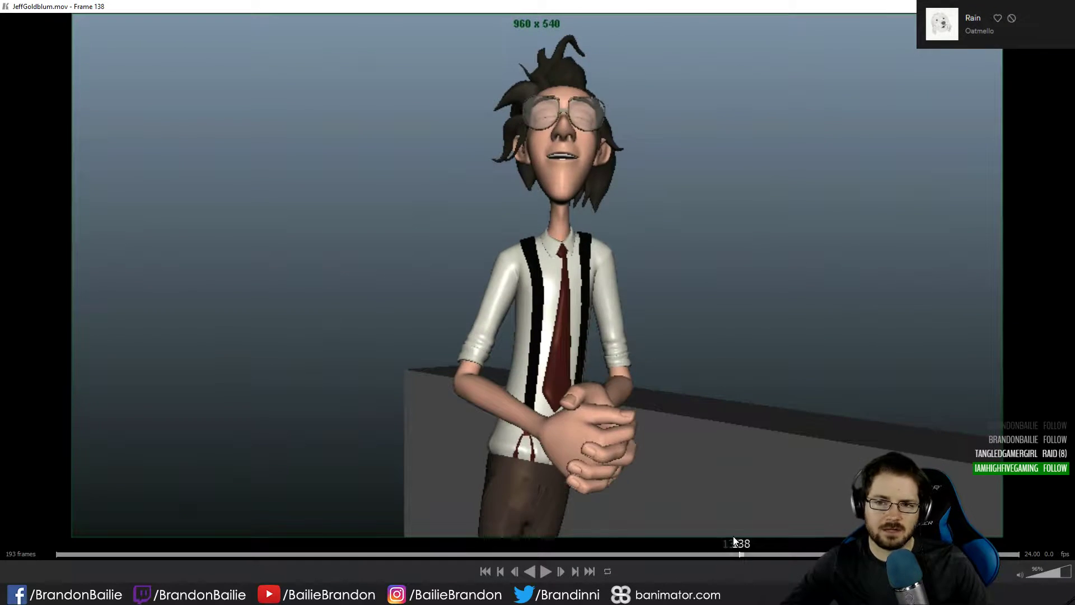
left_click(1062, 6)
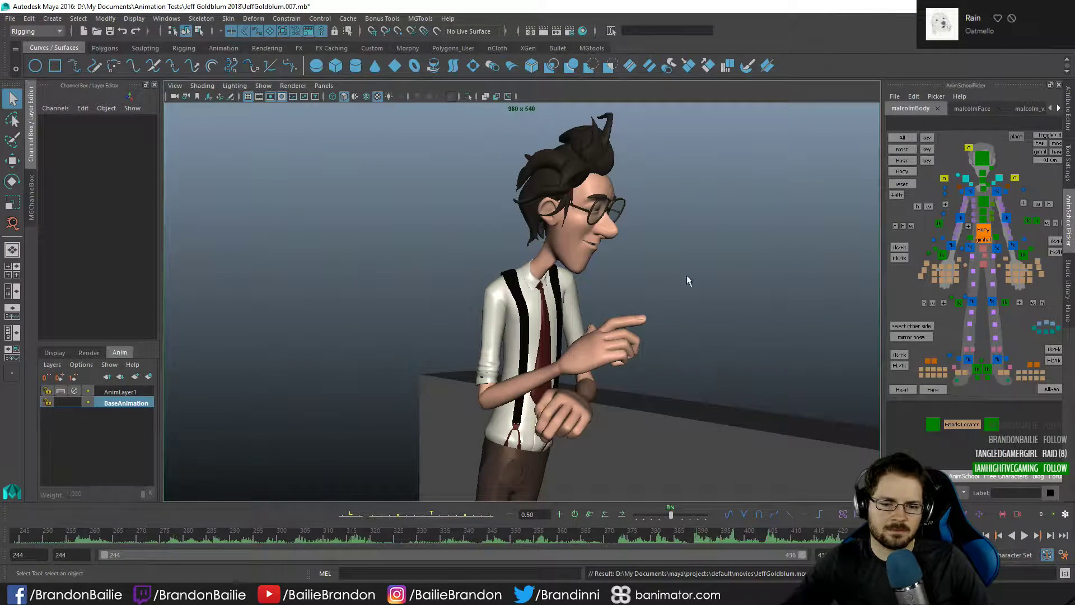
- Select the jaw control in the malcolmFace picker and set the playback range to start at frame 350
left_click(662, 537)
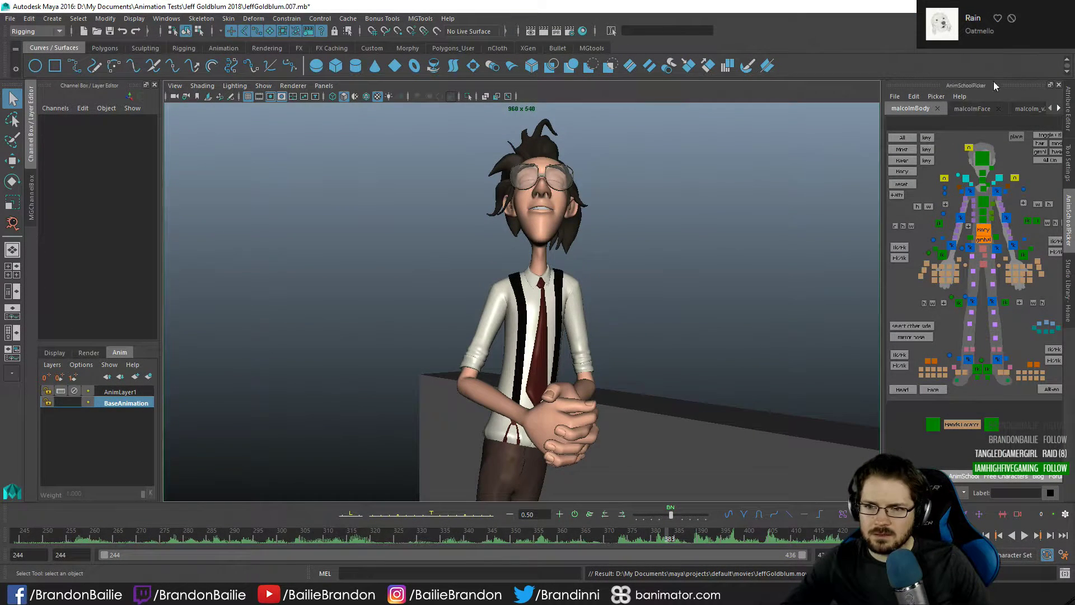
left_click(973, 108)
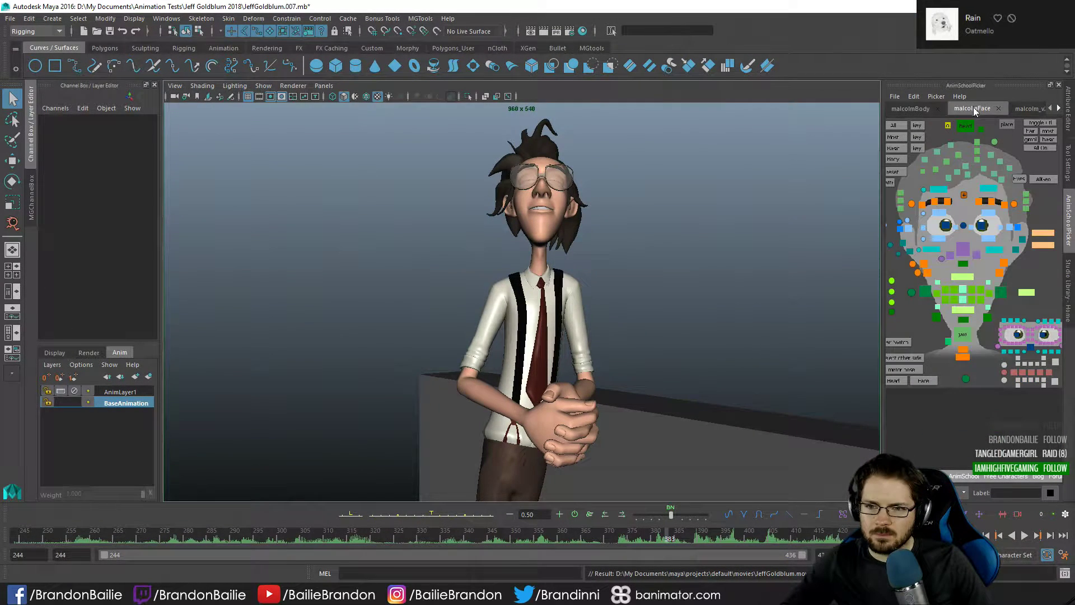
left_click(962, 335)
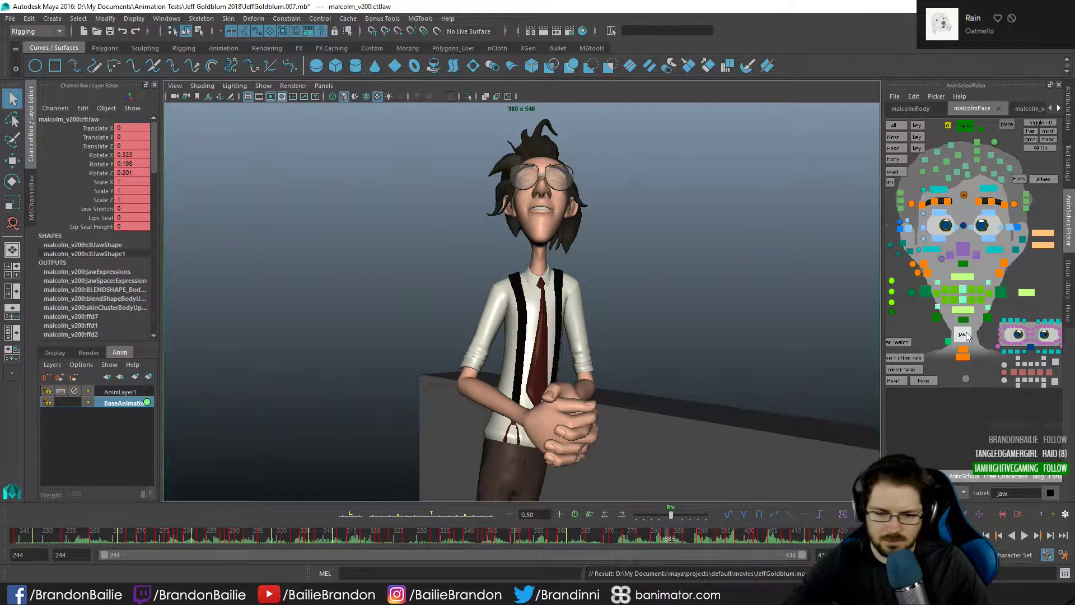
left_click(655, 538)
left_click_drag(652, 535, 876, 553)
left_click(714, 548)
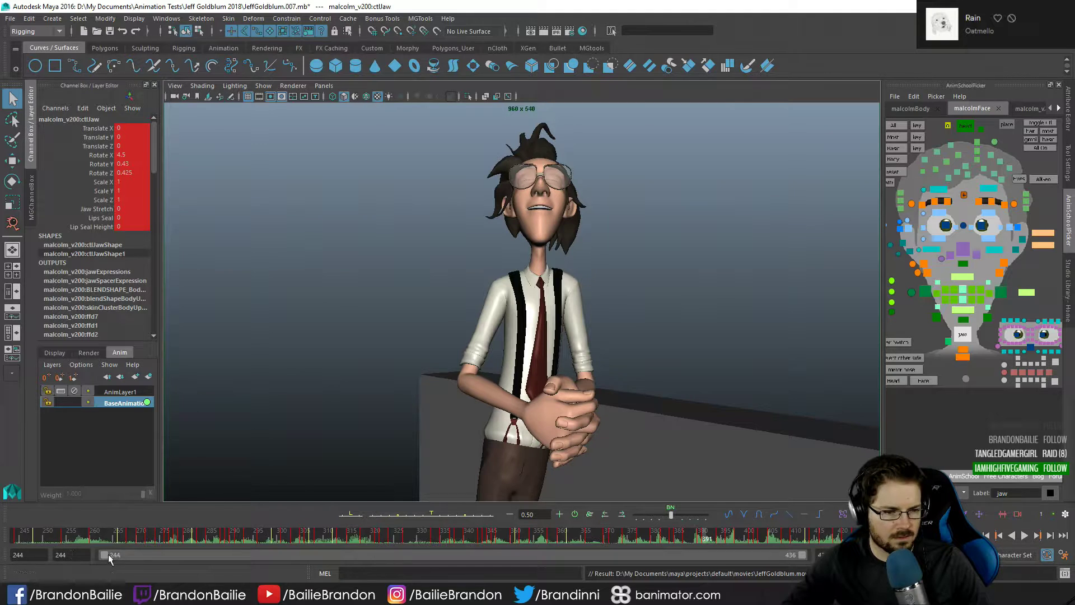
left_click_drag(106, 559, 494, 561)
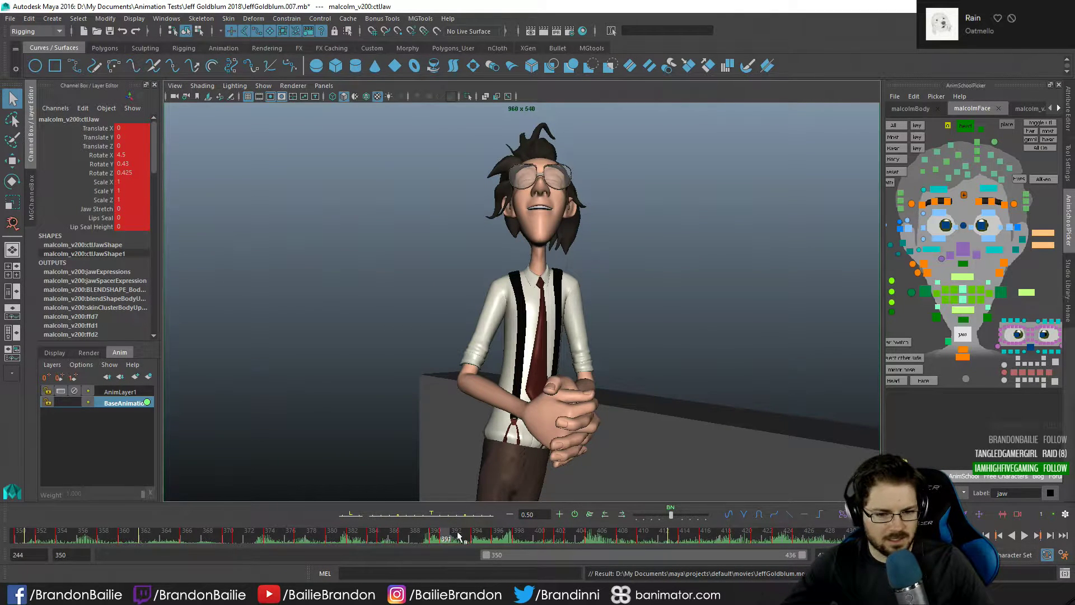
- Rotate the jaw open to a Rotate X of about 6 at frame 407 and key it
key("alt+v")
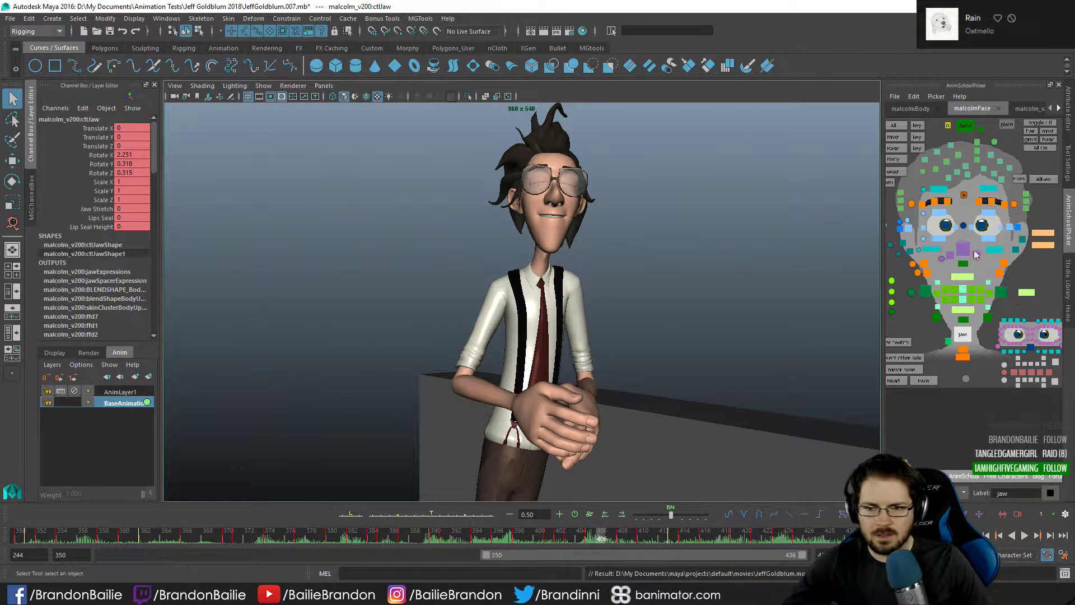
key("e")
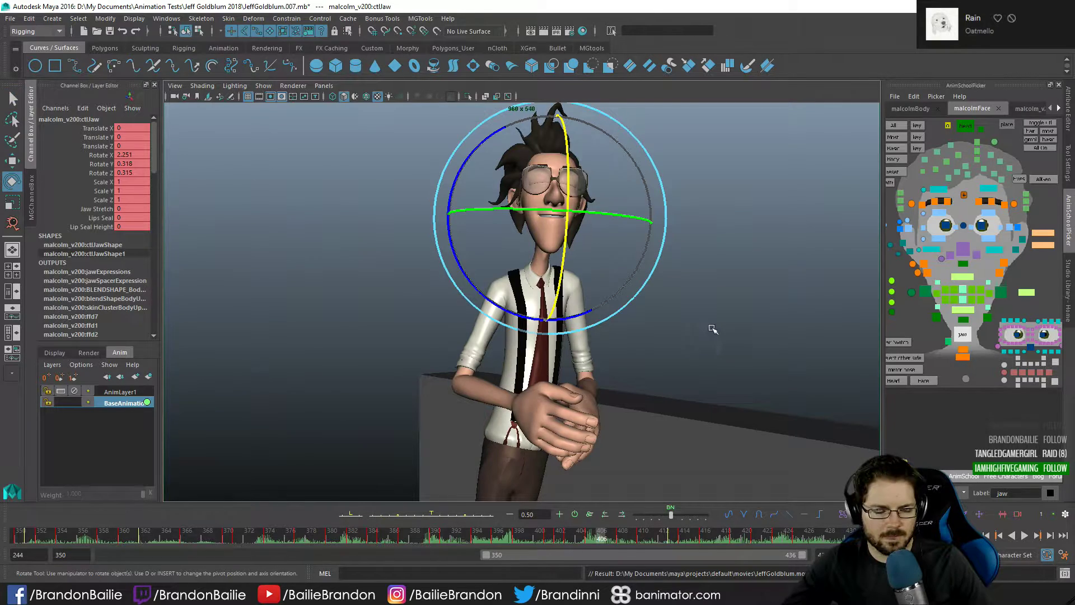
key("alt+comma")
key("period")
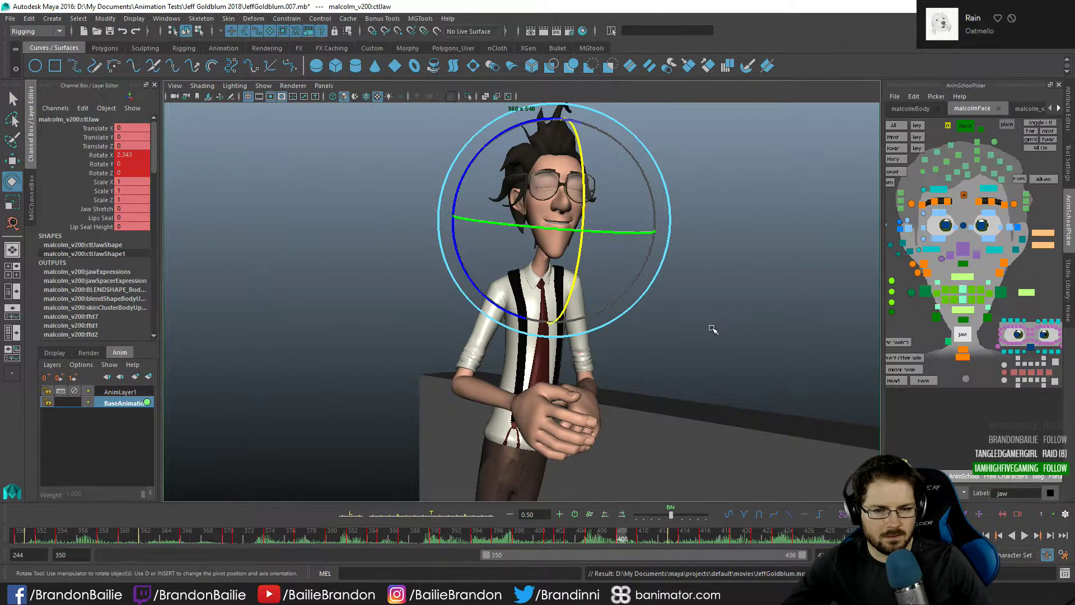
key("comma")
key("alt+period")
key("alt+period")
left_click_drag(574, 253, 571, 266)
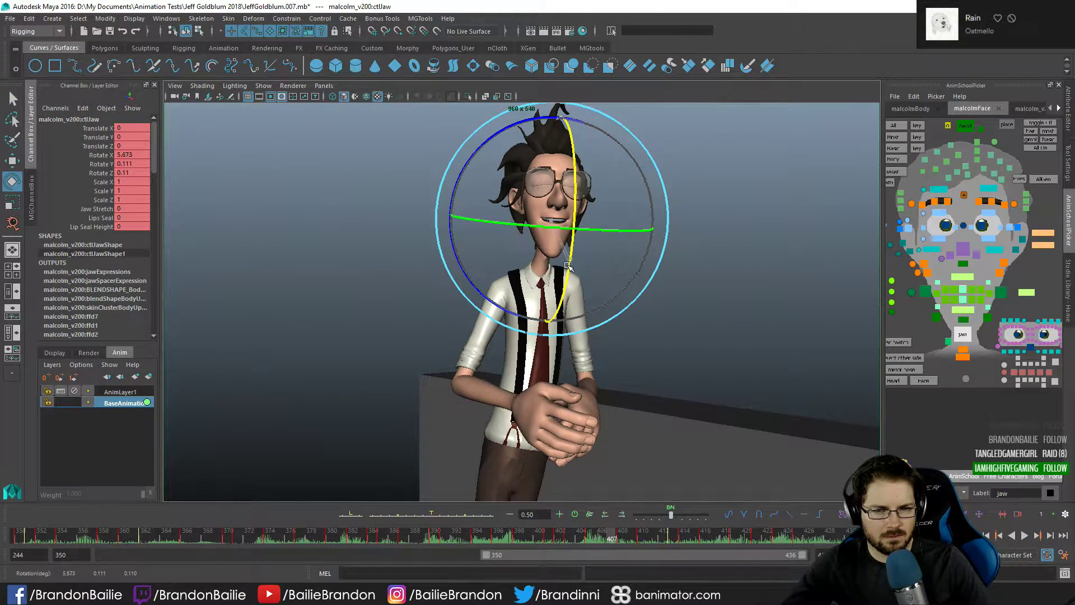
key("q")
key("s")
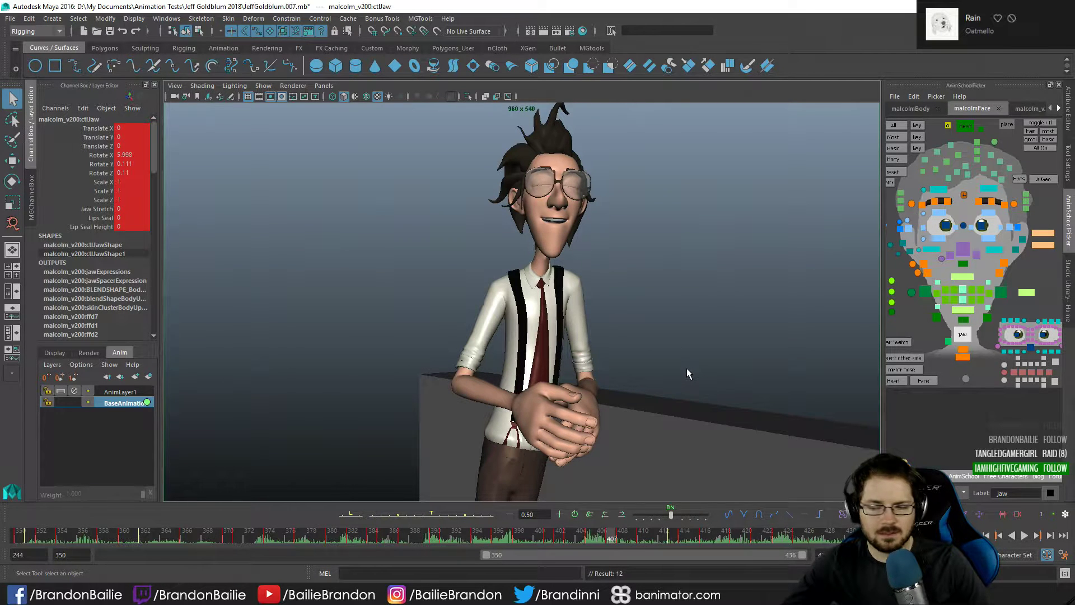
- Rotate the jaw open to a Rotate X of about 5.35 at frame 409 and key it
key("alt+period")
key("alt+period")
key("alt+period")
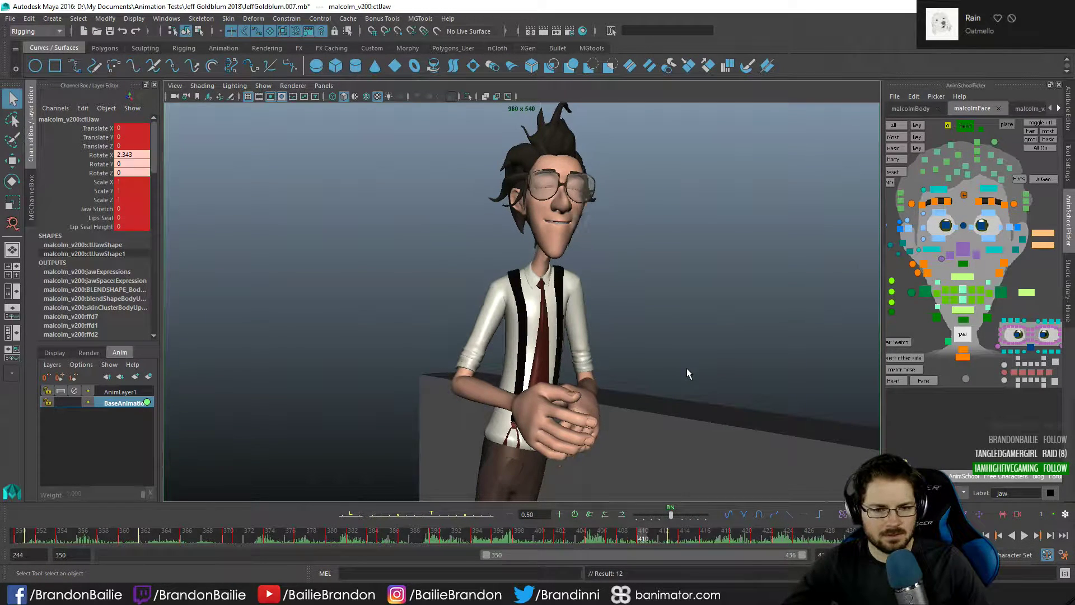
left_click_drag(627, 536, 635, 544)
key("ctrl+z")
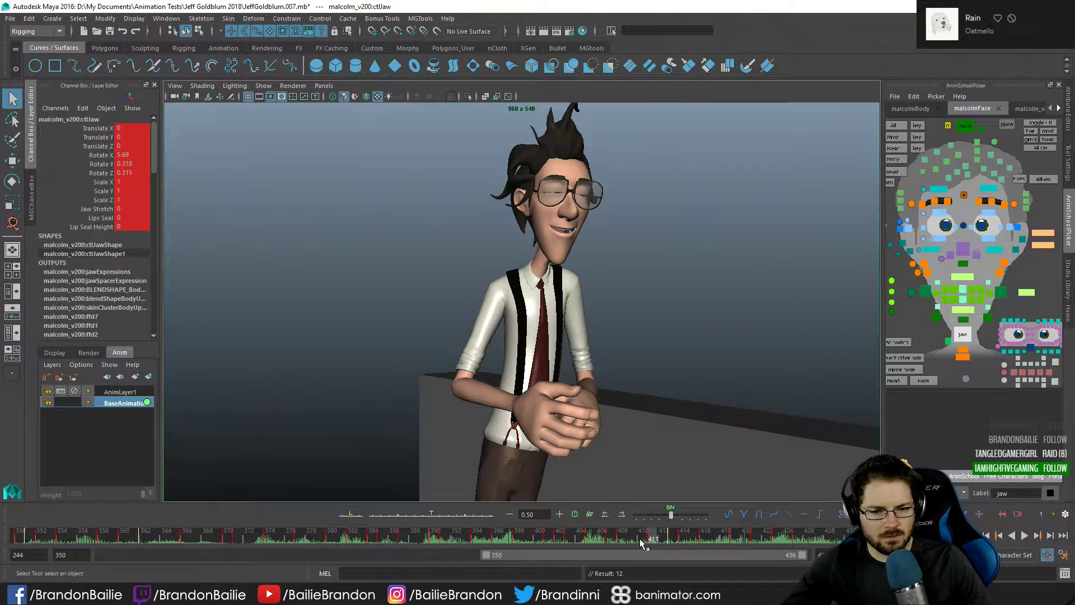
key("alt+comma")
key("alt+comma")
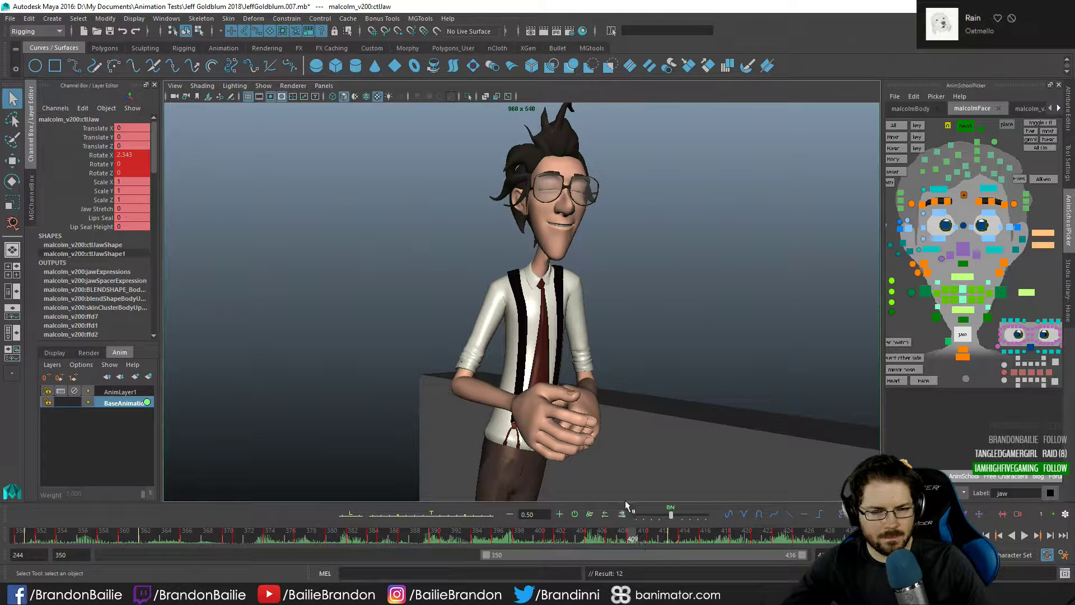
key("e")
left_click_drag(590, 221, 591, 226)
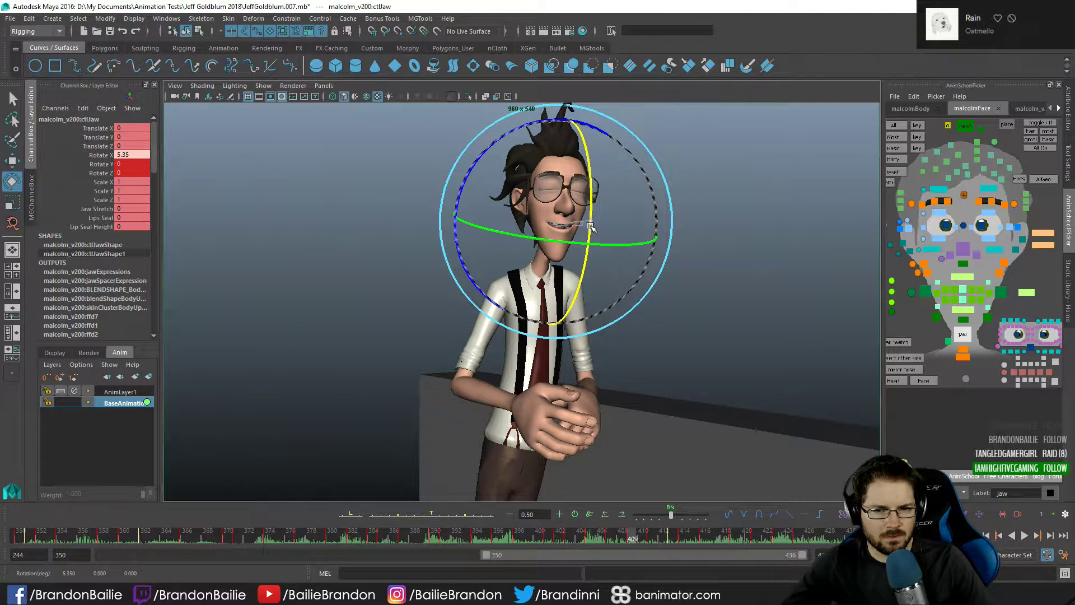
key("q")
key("s")
key("alt+.")
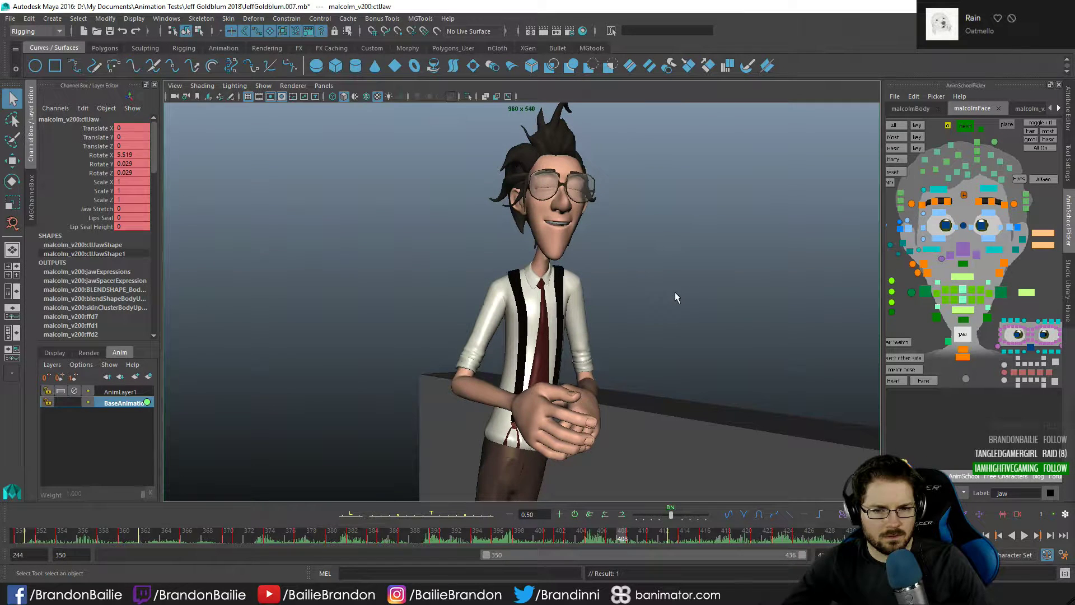
- Select the lower middle lip control and set its Rotate X to 0 at frame 407
key("alt+")
left_click(963, 311)
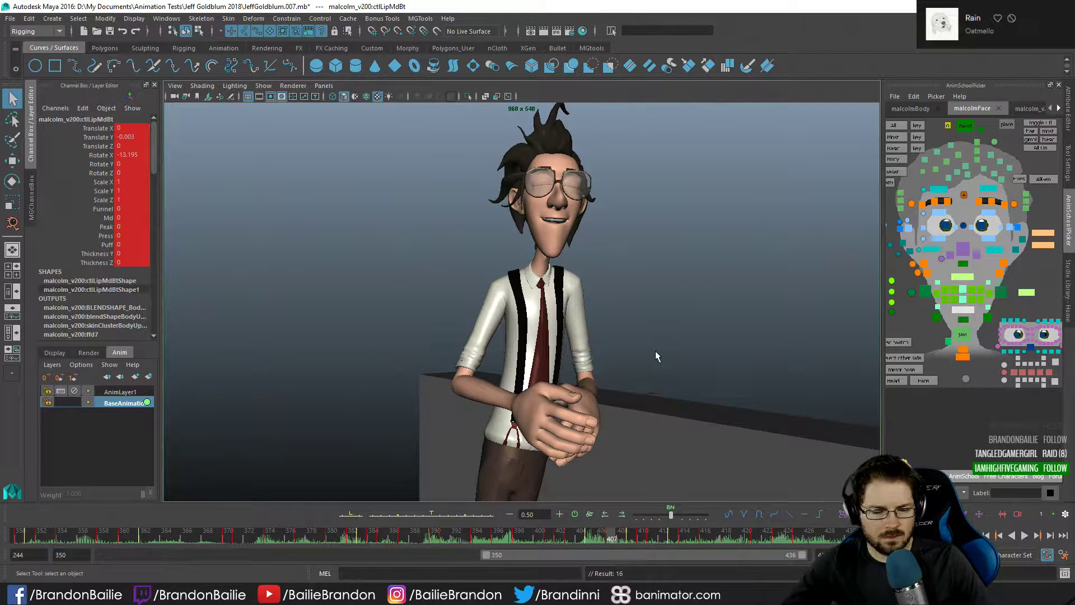
key(".")
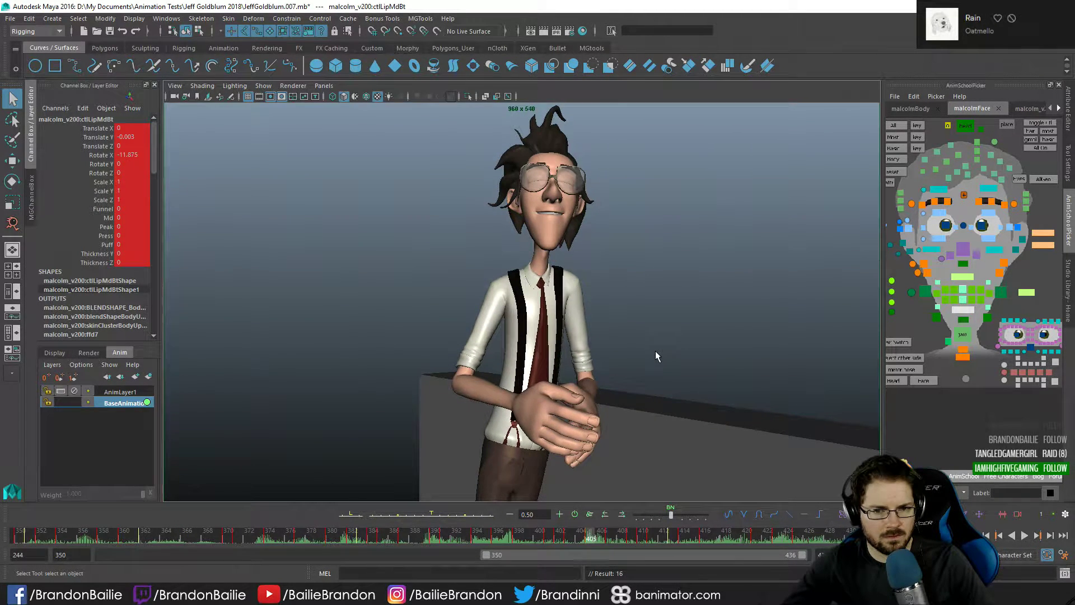
key(".")
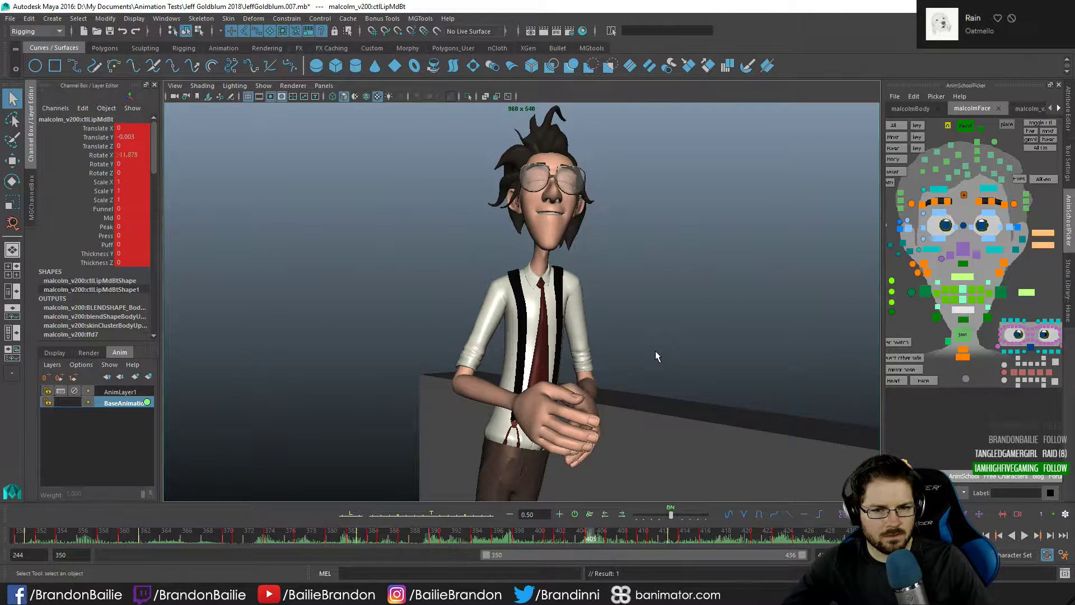
key(".")
key(".")
key(".")
key(".")
key(".")
key(".")
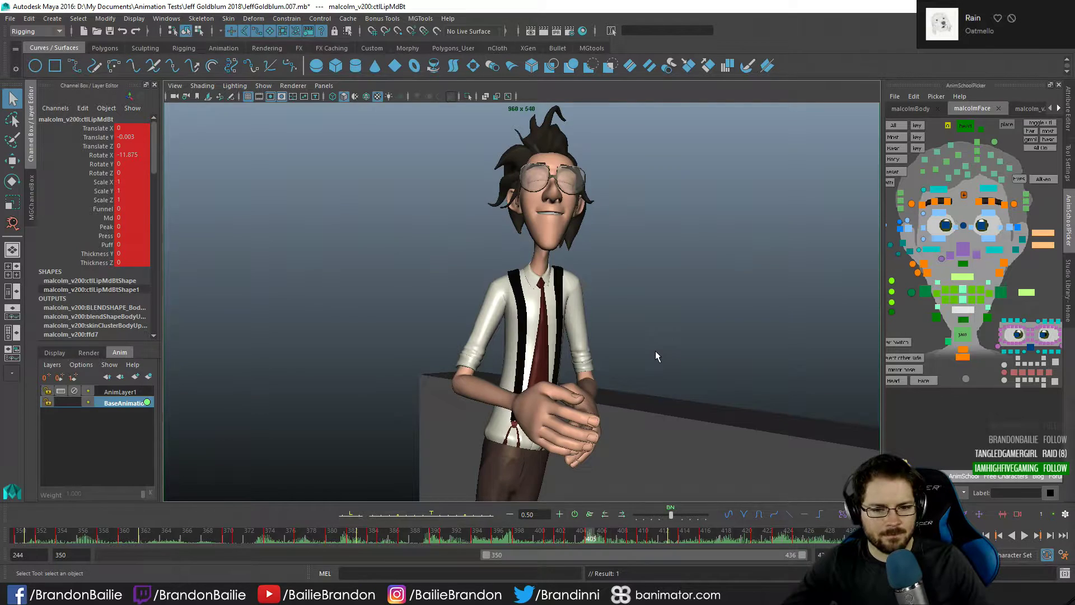
key(".")
key(".")
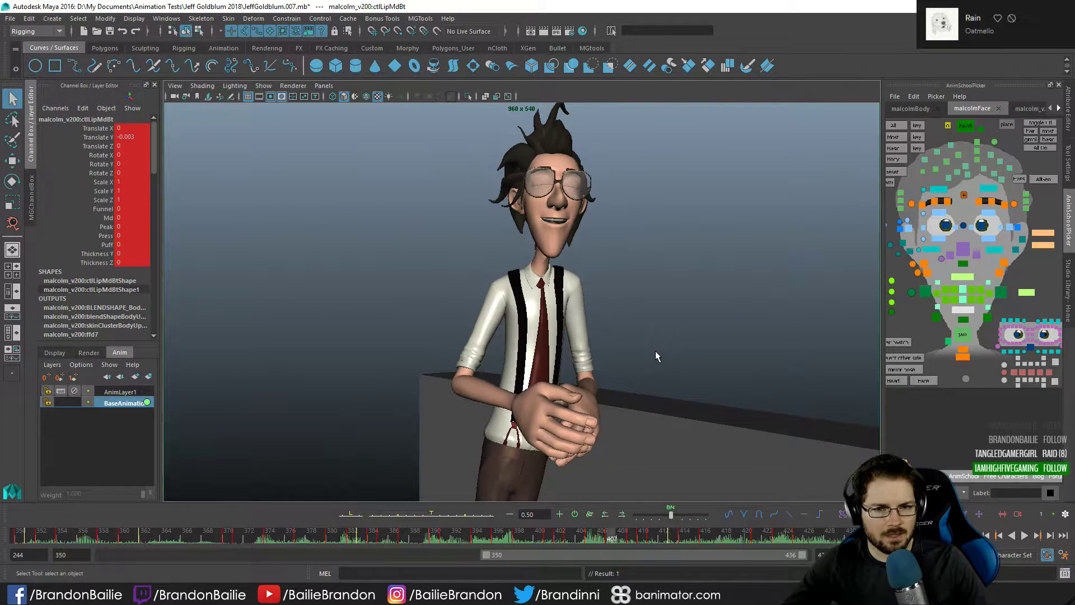
- Open the jaw further at frame 407 to a Rotate X of about 7.7
left_click(965, 336)
key("e")
left_click_drag(577, 200, 575, 205)
key("q")
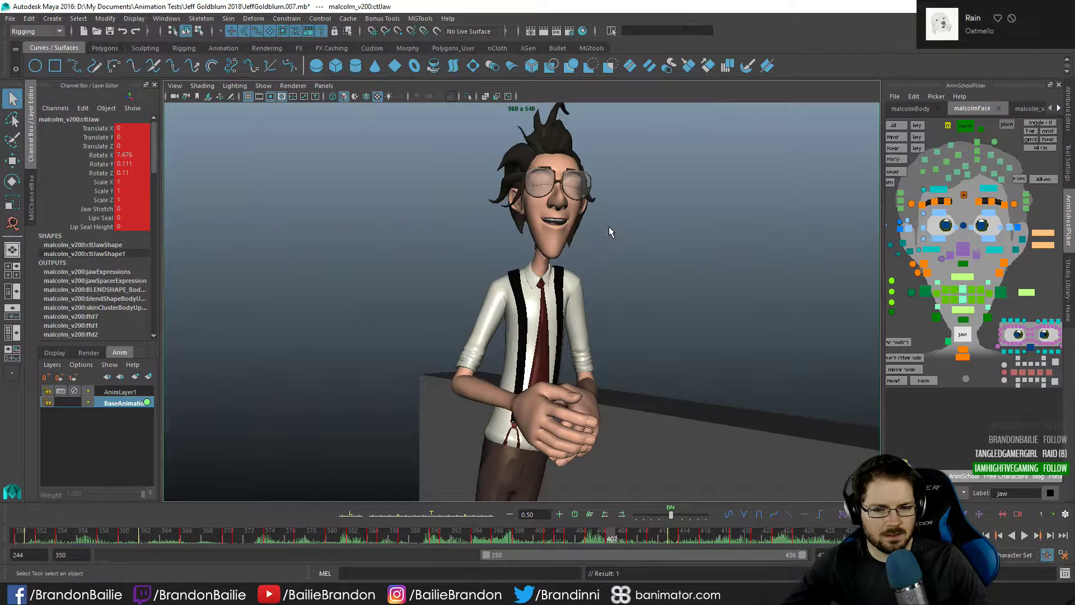
- Select the row of tongue controls and key them at frame 408, rotated to a Rotate X of about -10
left_click(1004, 371)
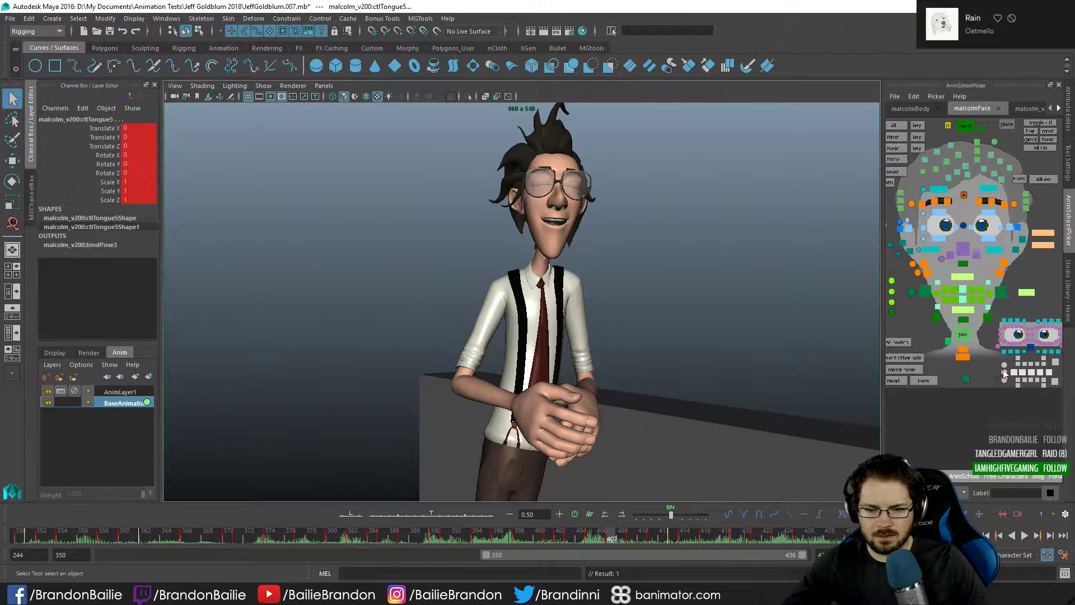
key("alt+period")
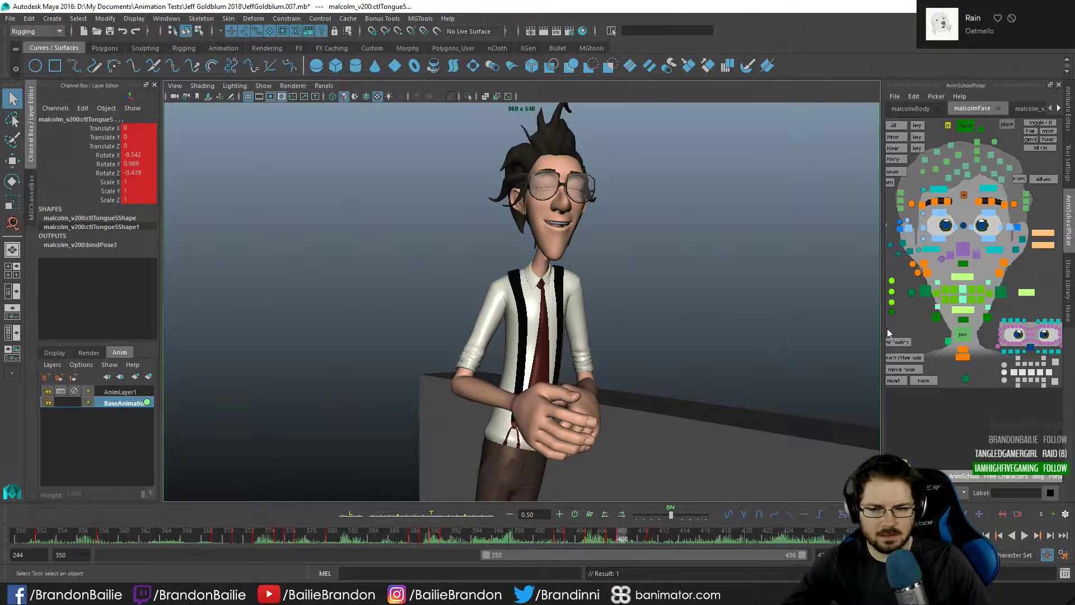
key("ctrl+z")
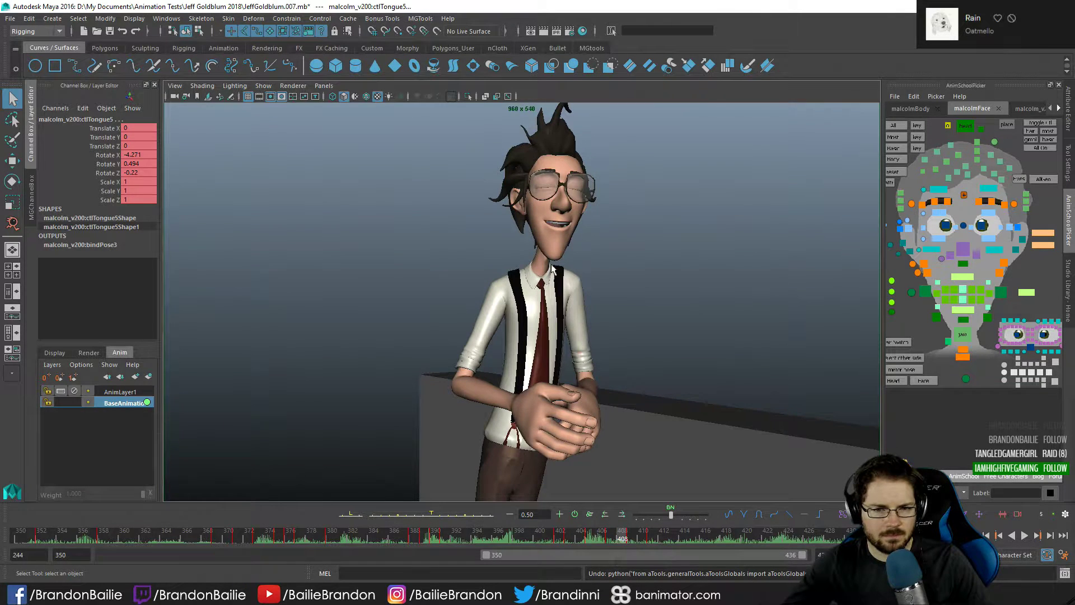
key("e")
key("q")
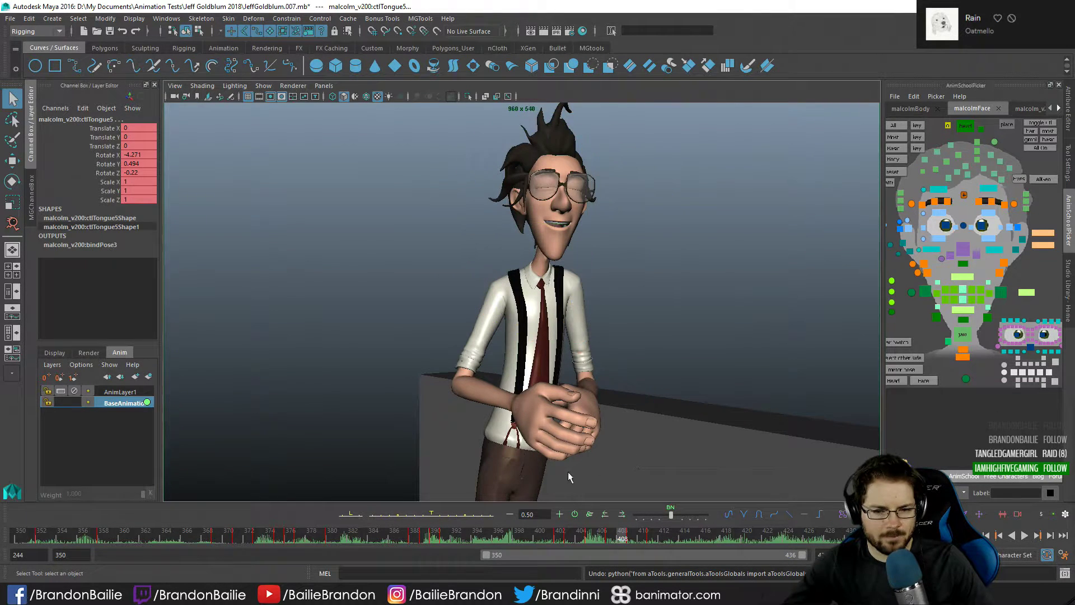
left_click(465, 515)
key("e")
left_click_drag(583, 261, 585, 255)
key("q")
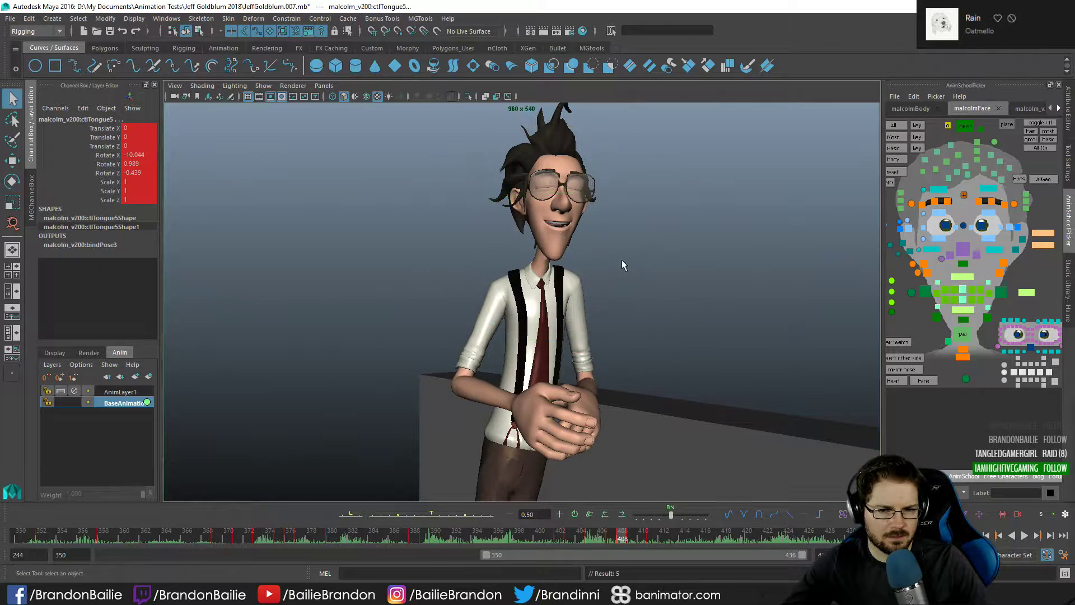
- Blend the tongue controls at frame 407 toward the neighbouring key by 25, giving a Rotate X of about -7
key("alt+comma")
key("alt+period")
key("alt+period")
key("alt+period")
key("alt+comma")
key("alt+comma")
key("alt+comma")
key("alt+comma")
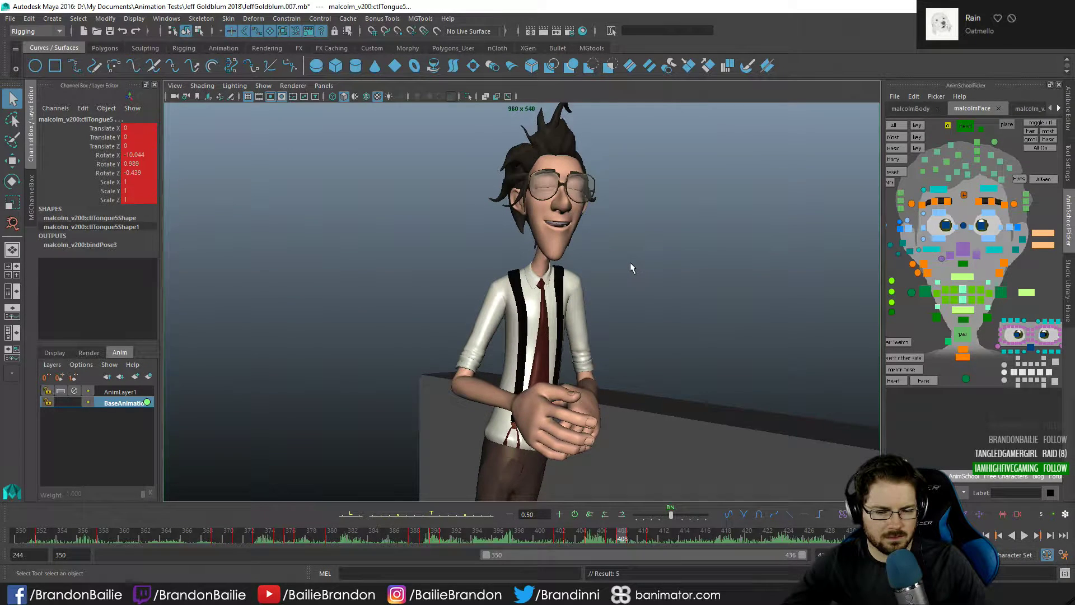
key("alt+period")
key("alt+period")
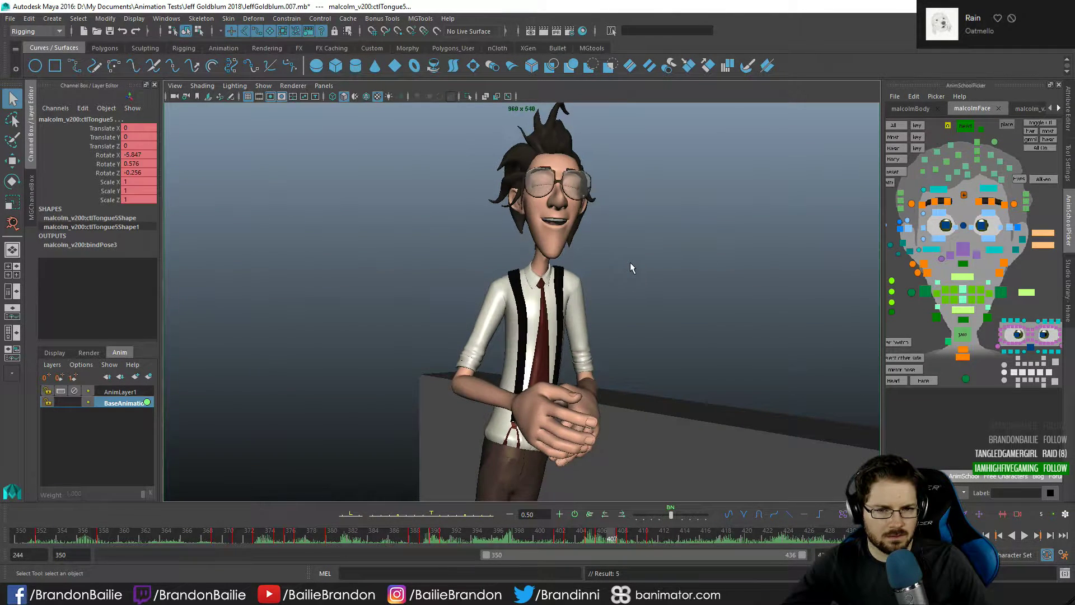
key("alt+comma")
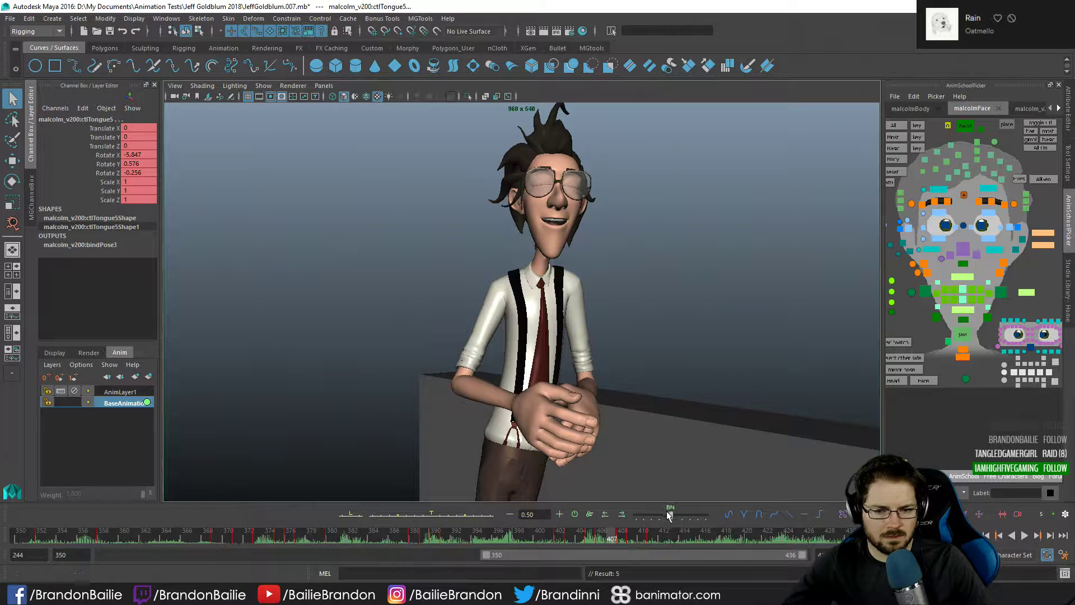
left_click_drag(669, 515, 673, 518)
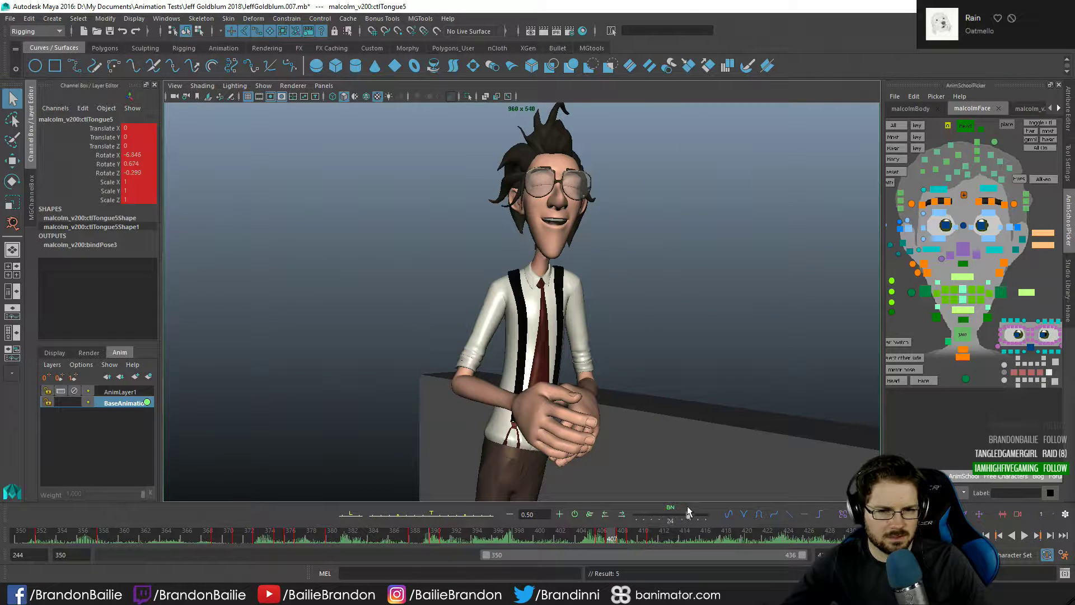
left_click_drag(693, 500, 675, 507)
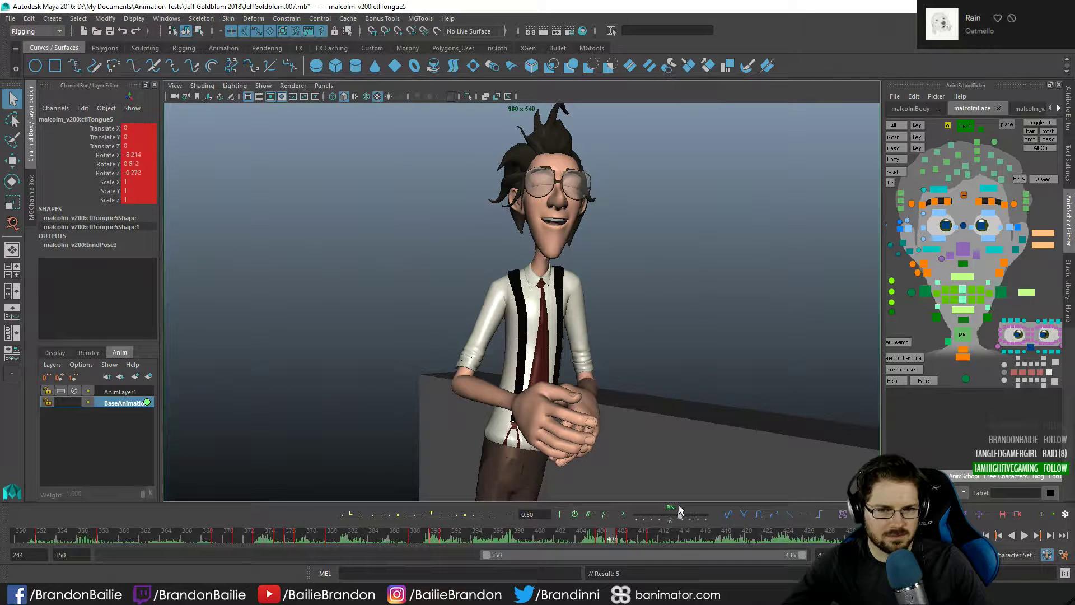
left_click_drag(690, 501, 676, 504)
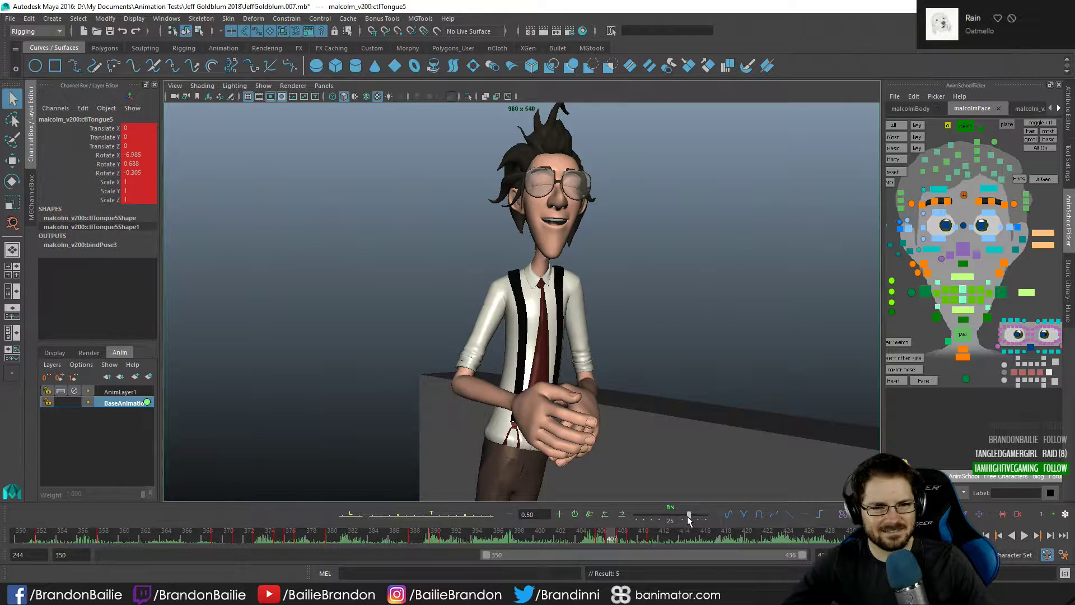
- Examine the mouth and tongue motion frame by frame from frame 407 to frame 417
key("alt+period")
key("alt+period")
key("alt+period")
key("alt+period")
key("alt+period")
key("alt+period")
key("alt+period")
key("alt+period")
key("alt+period")
key("alt+period")
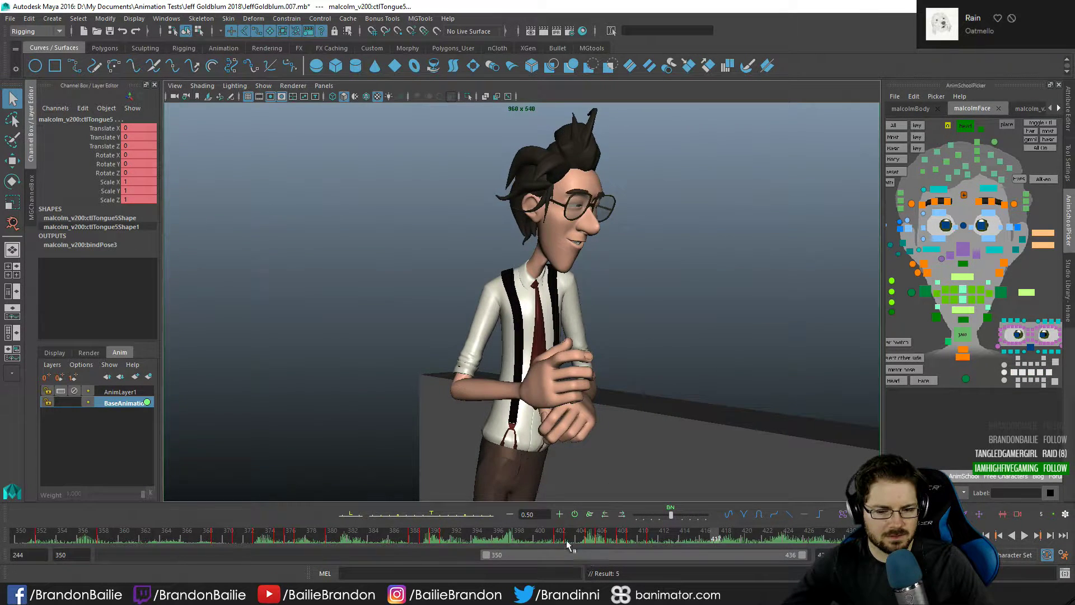
- Playblast frames 350 to 436, overwriting JeffGoldblum.mov, and watch the result through to the end
left_click_drag(567, 545, 818, 553)
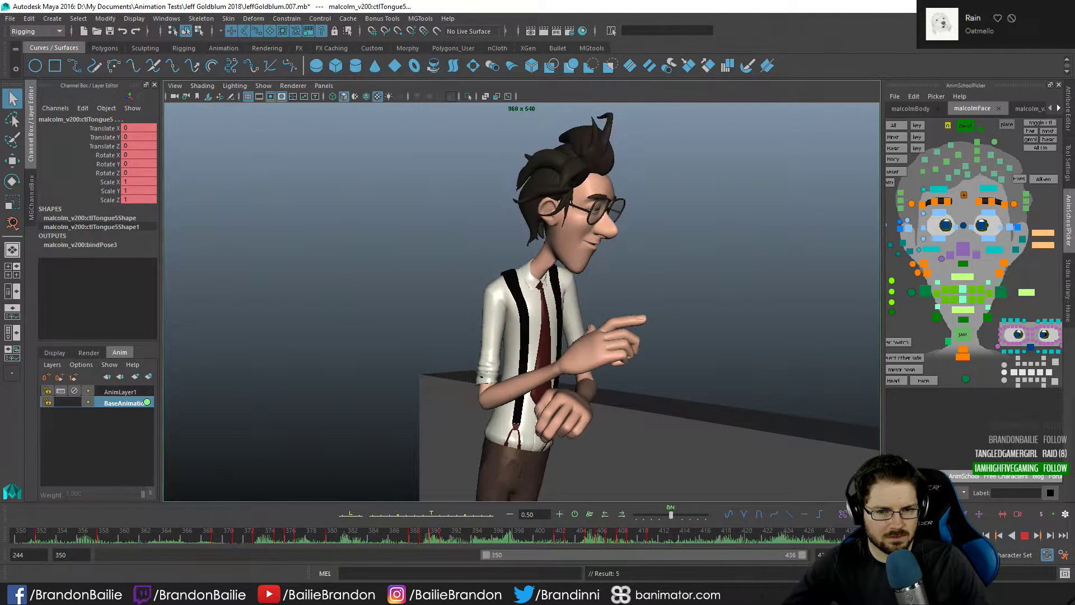
left_click(332, 535)
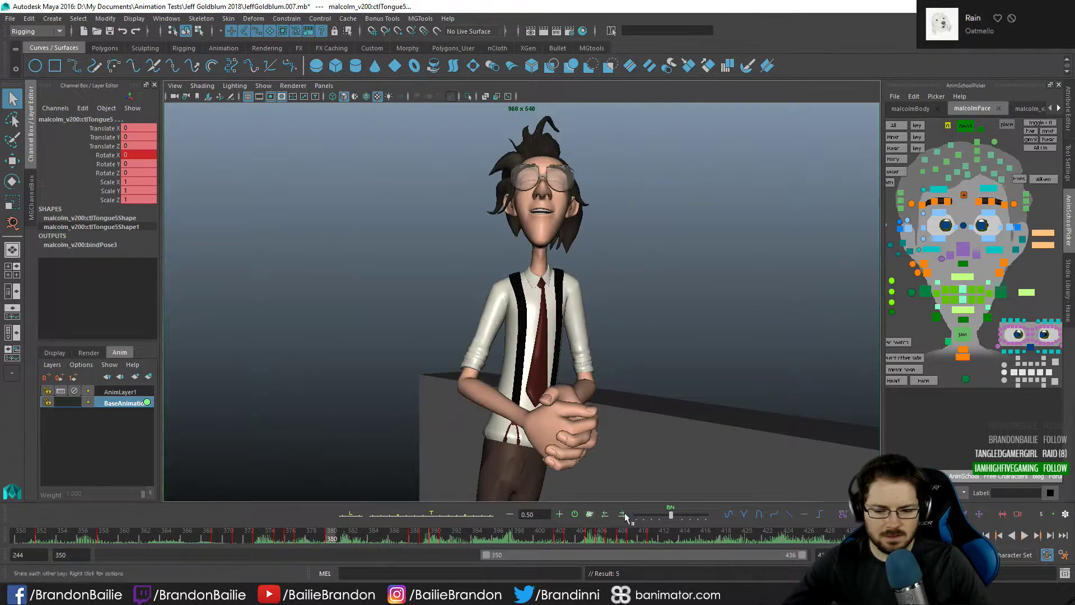
right_click(671, 535)
left_click(691, 413)
left_click(515, 300)
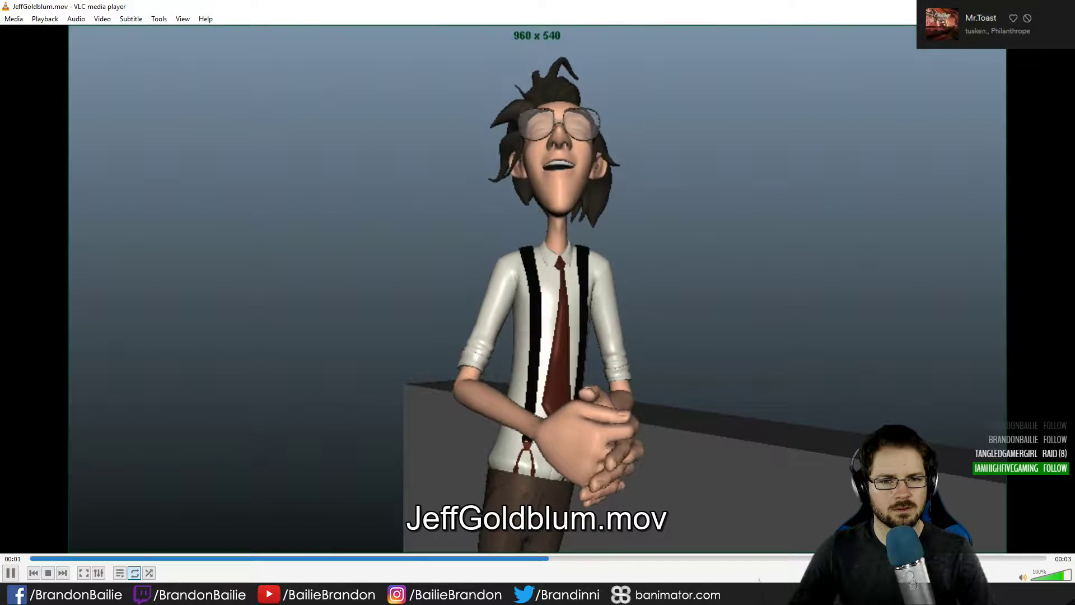
left_click(854, 118)
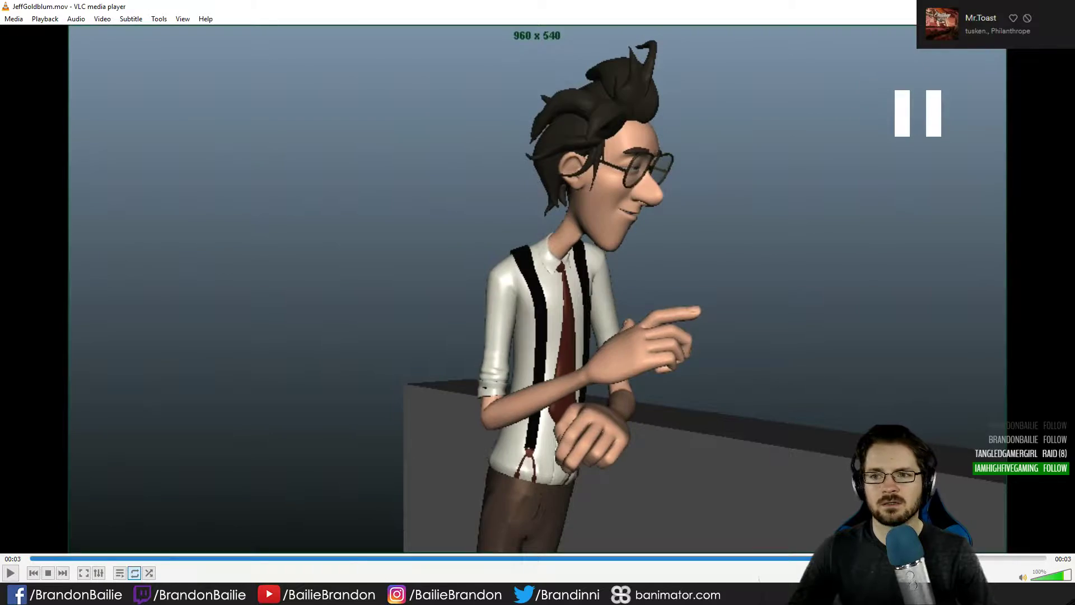
- Return to Maya, extend the playback range to start at frame 244, and playblast it over JeffGoldblum.mov
key("alt+Tab")
double_click(513, 554)
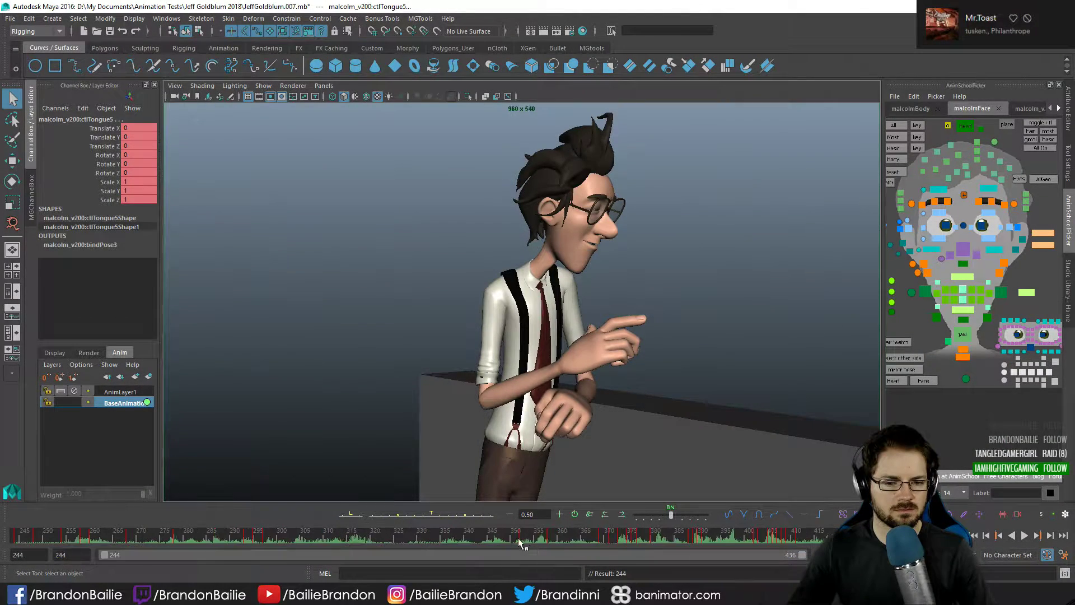
right_click(535, 535)
left_click(554, 527)
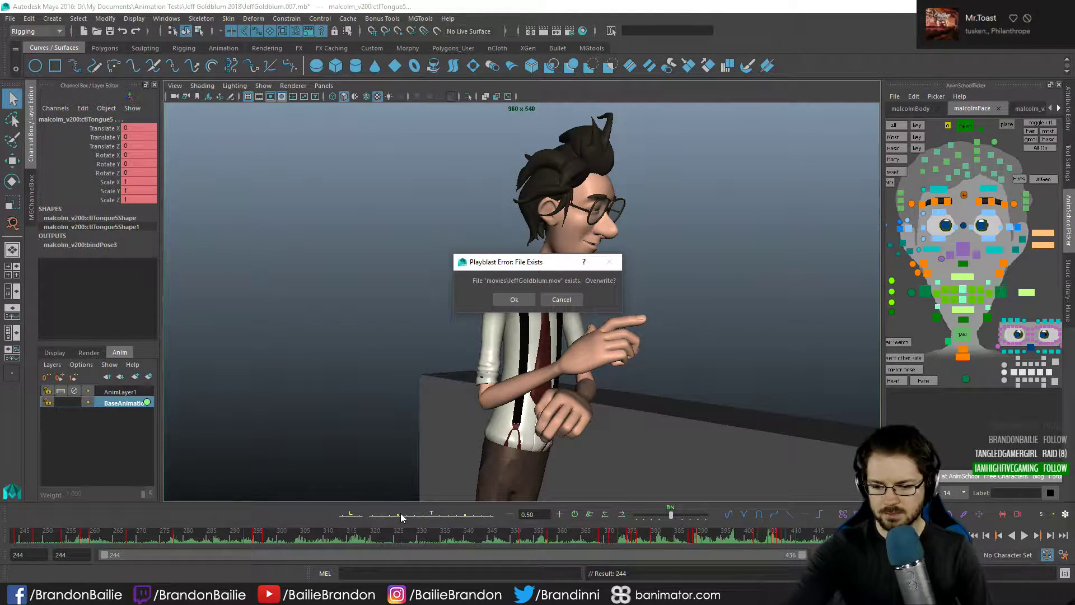
left_click(520, 300)
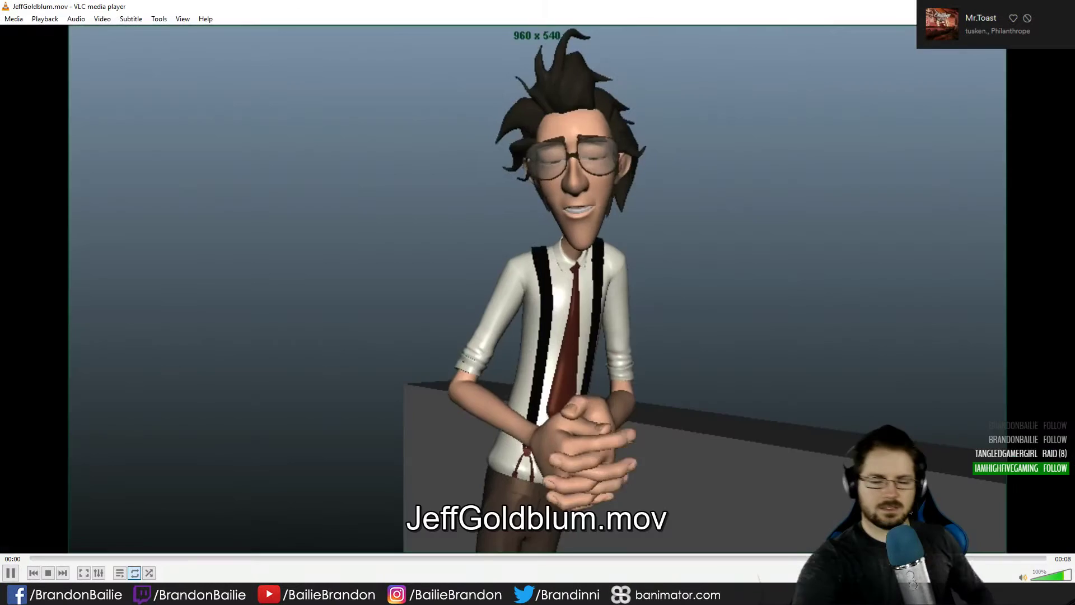
- Review the full playblast in VLC, scrub through the head-back laugh in its second half, and return to Maya
key("space")
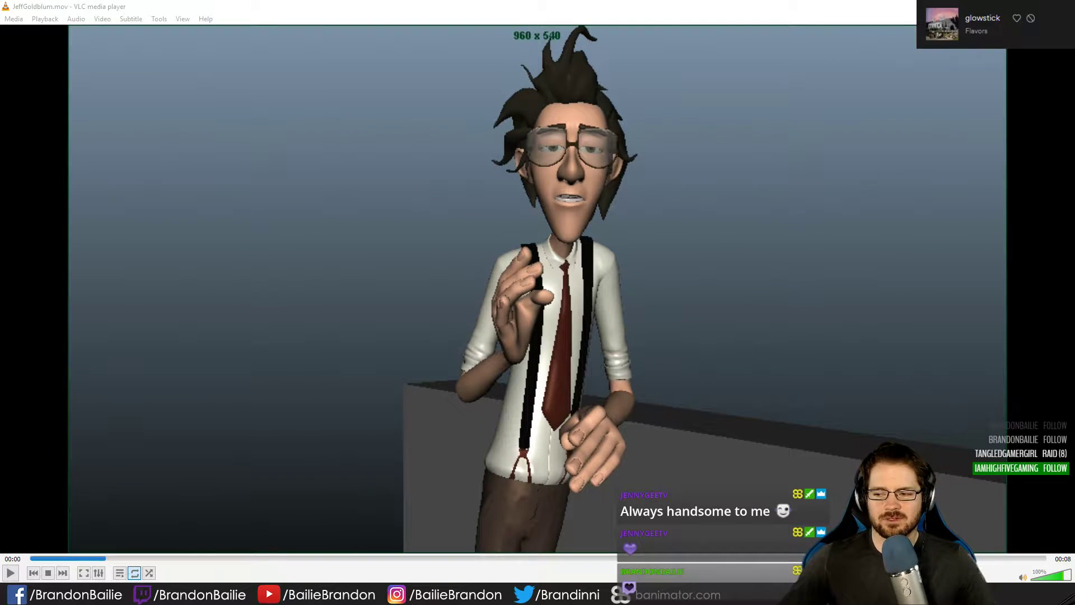
left_click(659, 5)
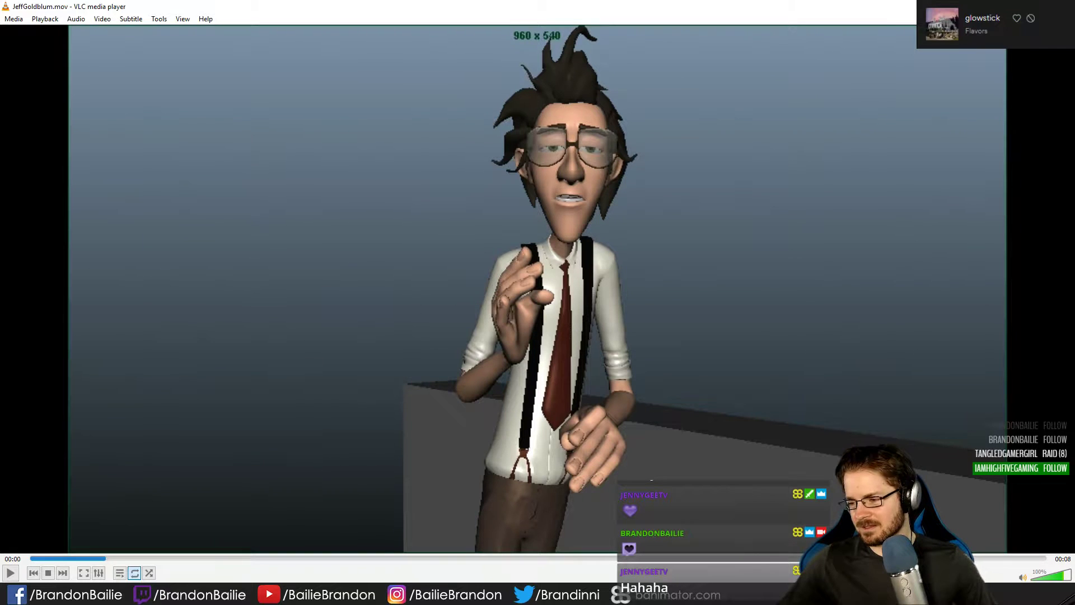
key("alt+Tab")
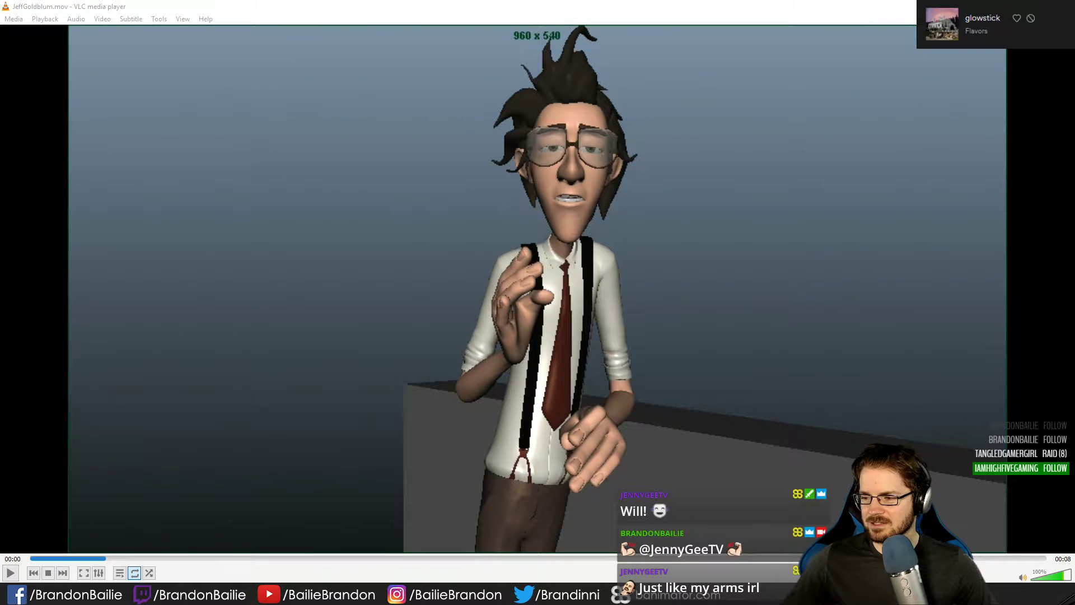
left_click(603, 309)
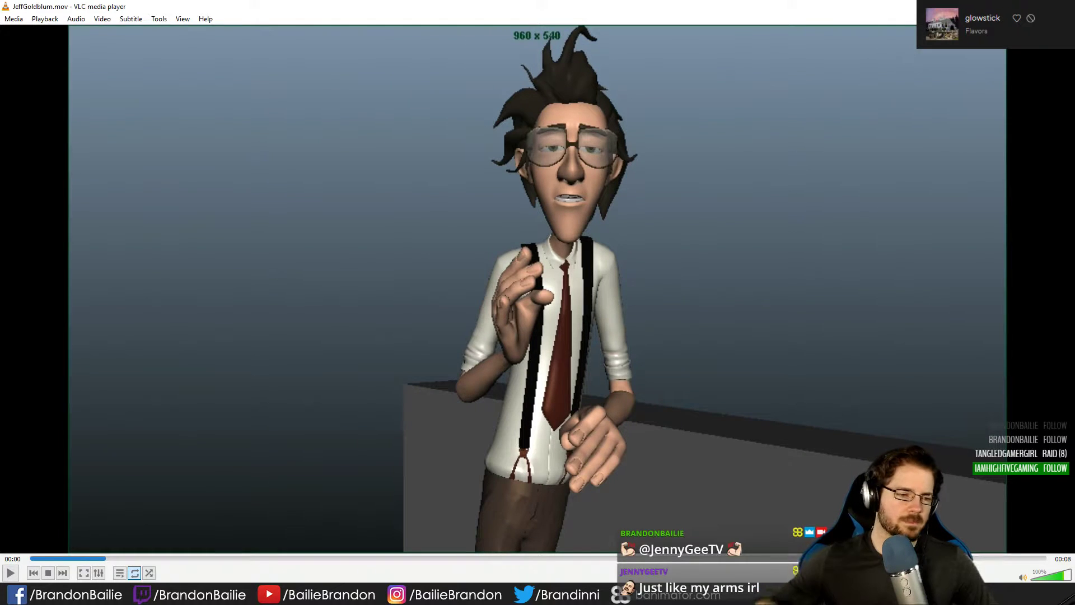
key("space")
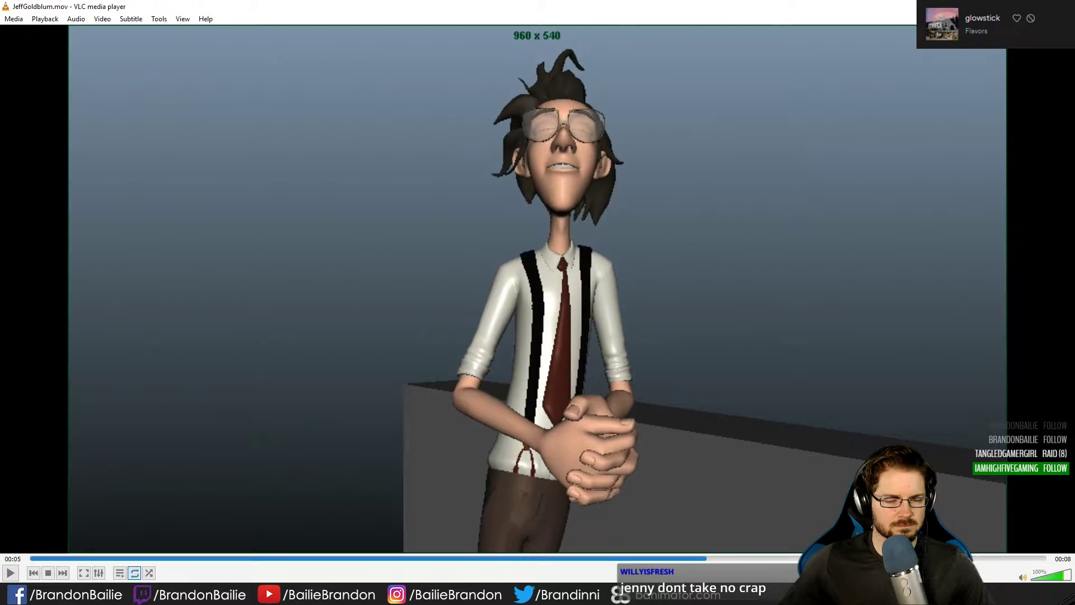
key("space")
left_click(675, 559)
left_click_drag(676, 560, 869, 559)
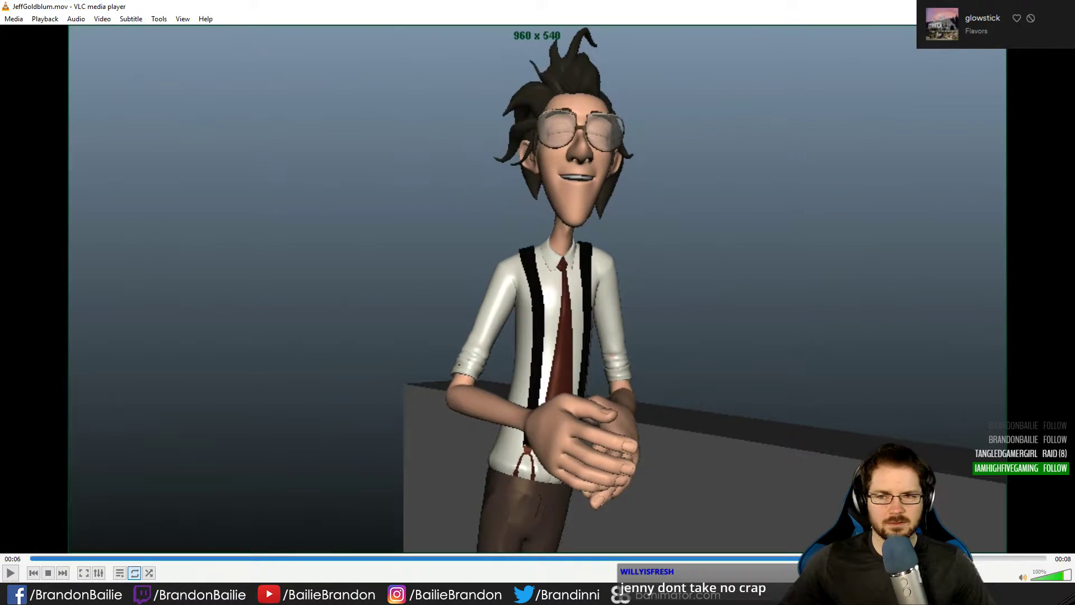
left_click(997, 6)
left_click(983, 271)
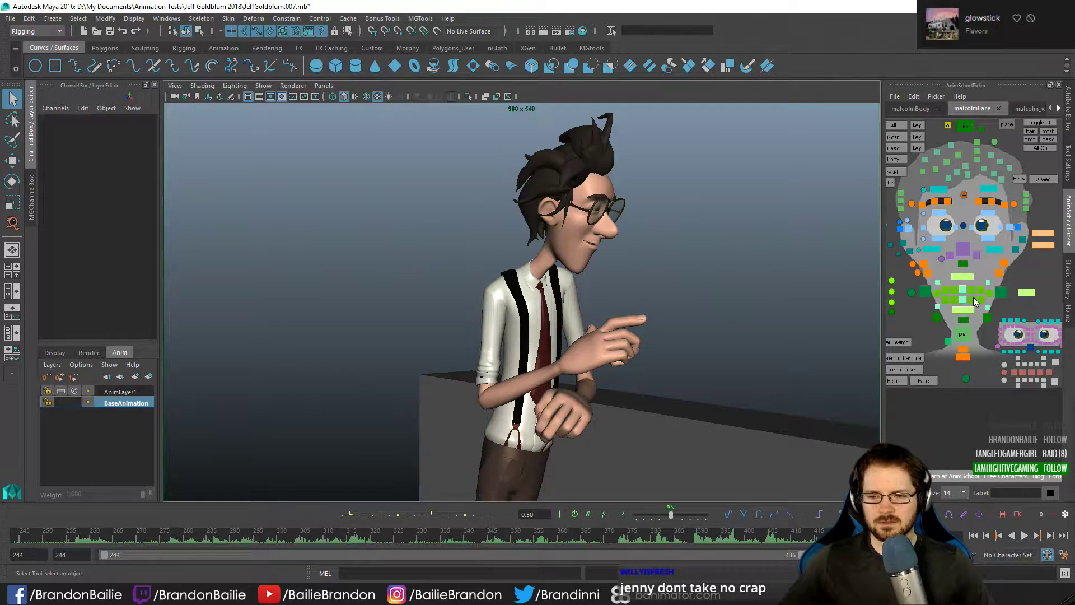
- Select the body and right shoulder controls and examine their keyed poses around frames 379 to 390
left_click(918, 109)
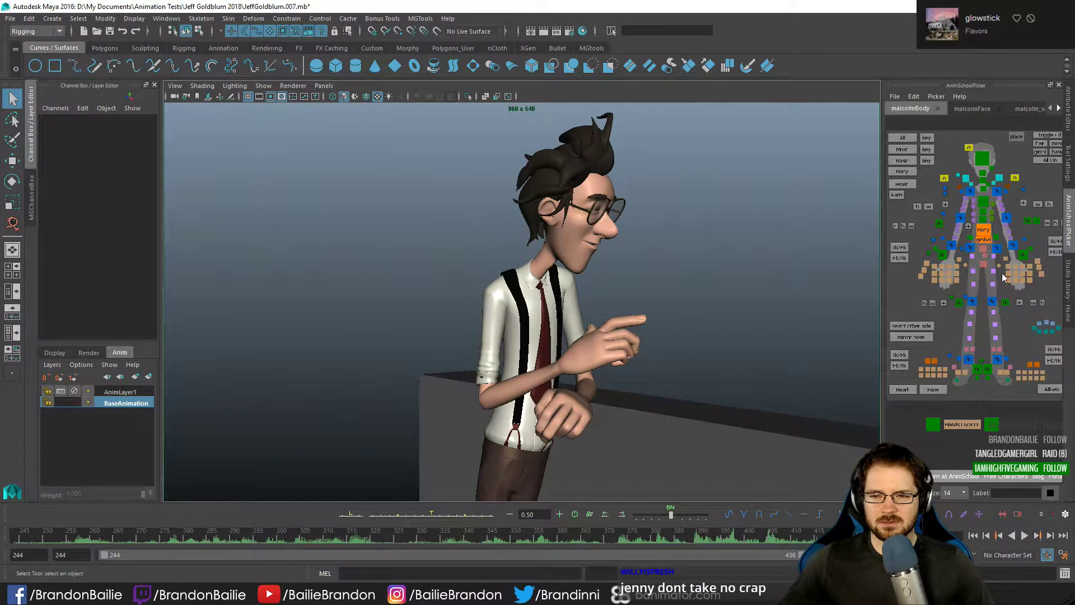
left_click(984, 230)
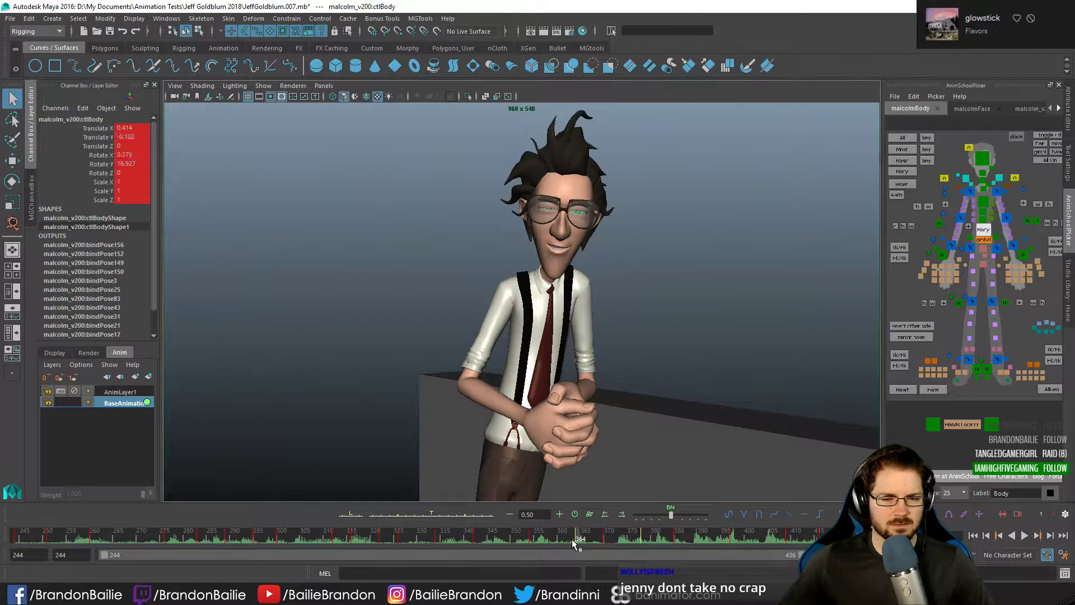
left_click(964, 179, "shift")
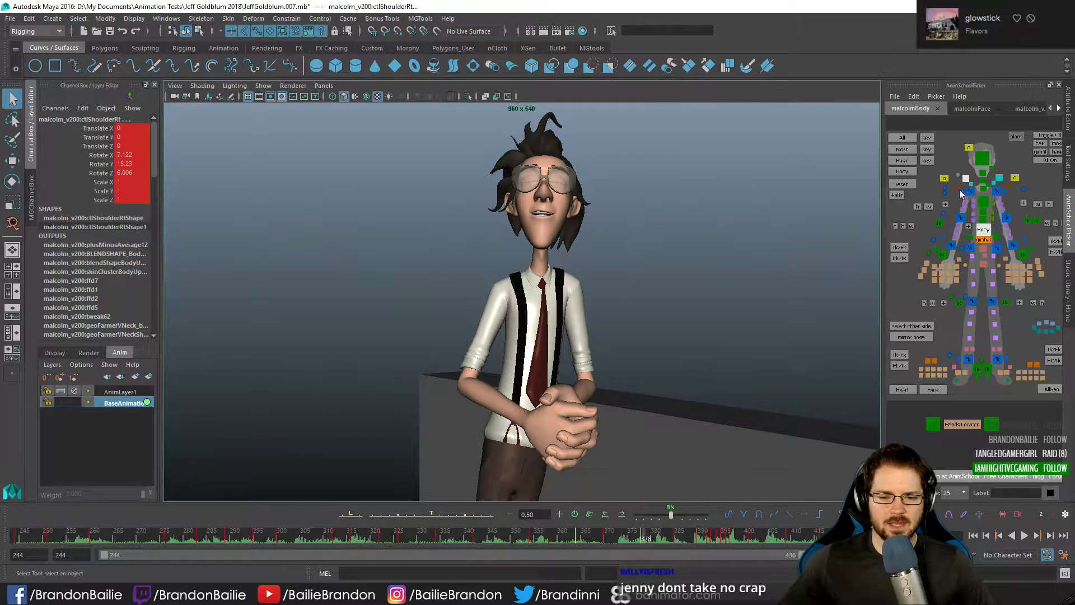
key("period")
key("period")
key("period")
key("comma")
key("comma")
key("comma")
key("comma")
key("comma")
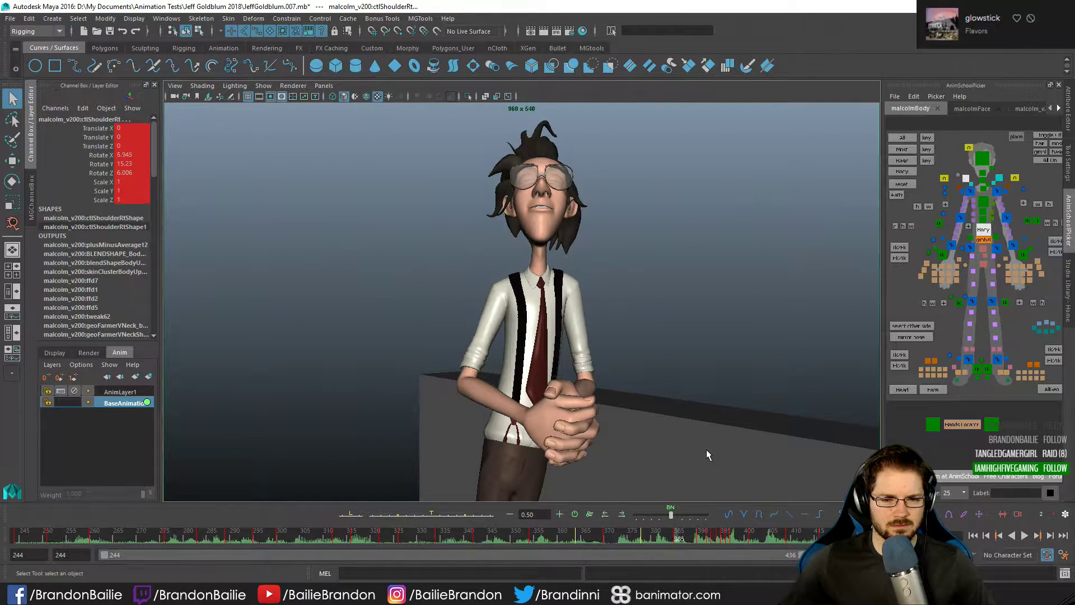
key("period")
key("period")
key("period")
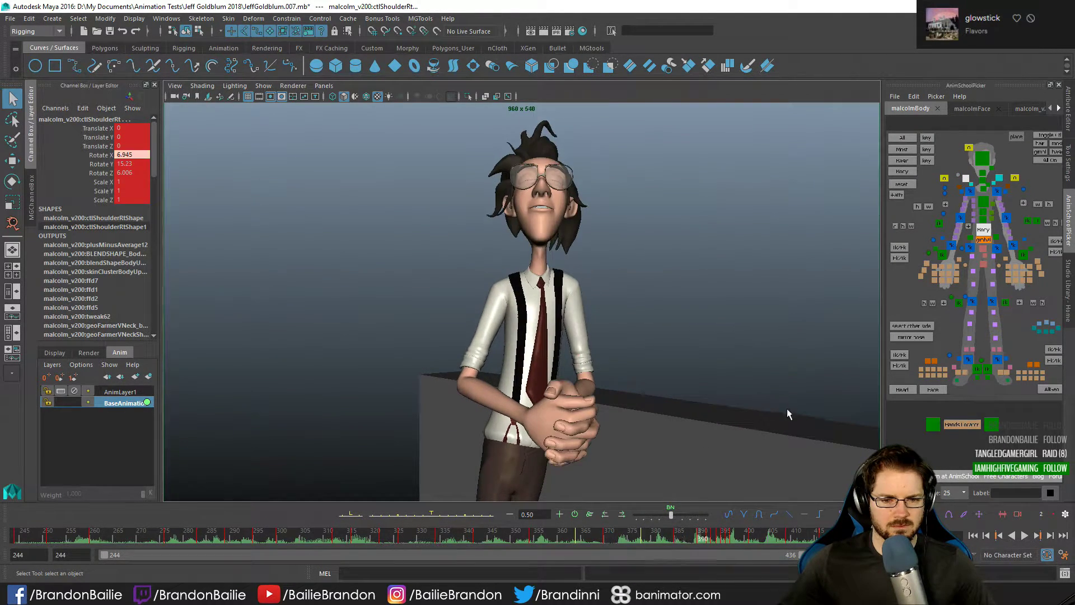
- Examine the main body control's keyed poses between about frames 379 and 405
left_click(984, 233)
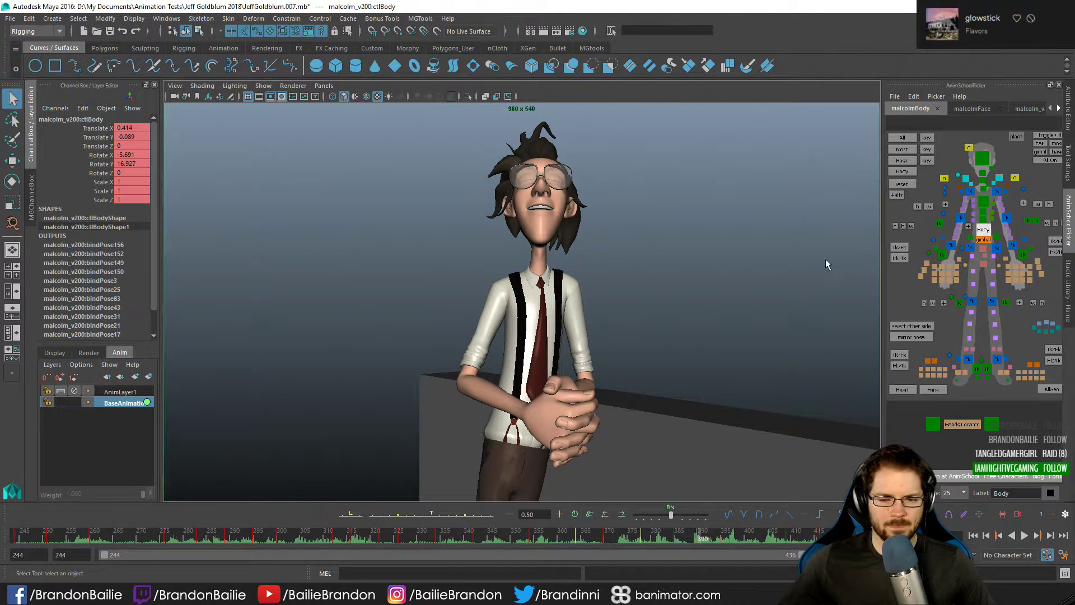
key("comma")
key("comma")
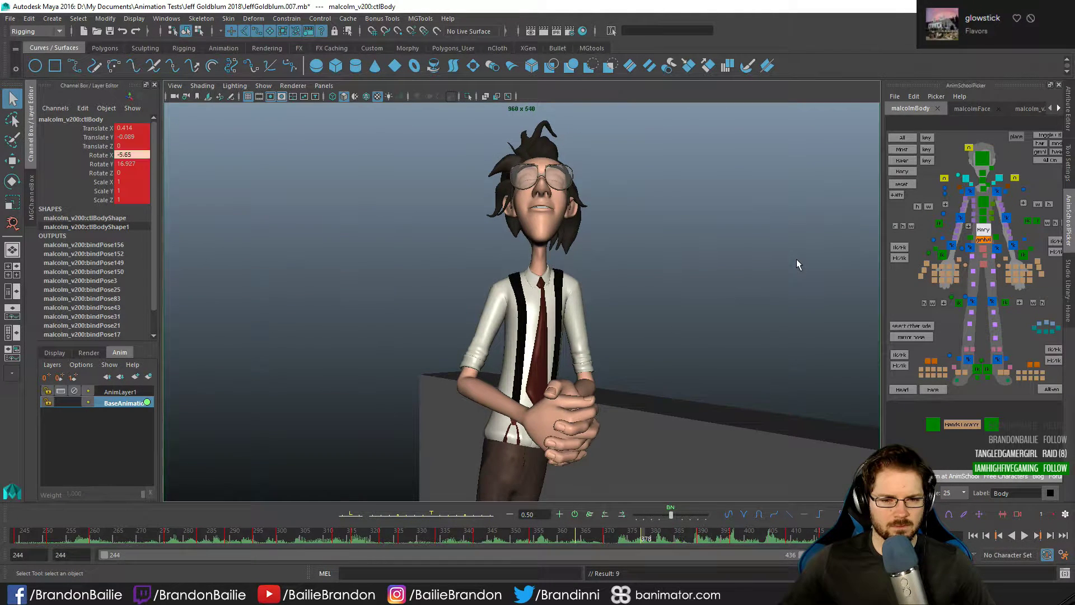
key("comma")
key("period")
key("period")
key("period")
key("comma")
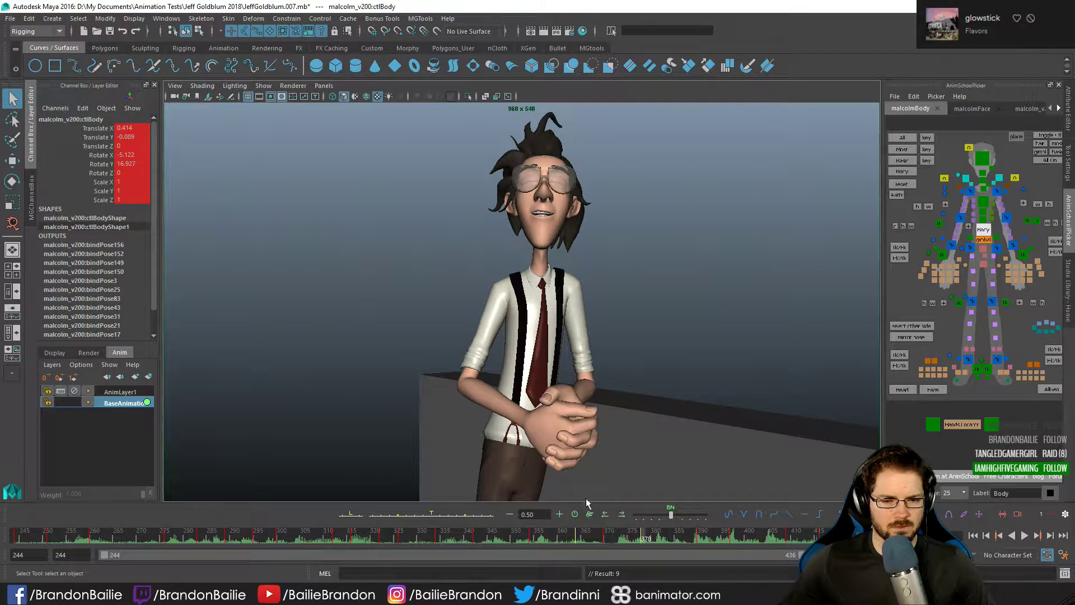
key("period")
key("period")
key("period")
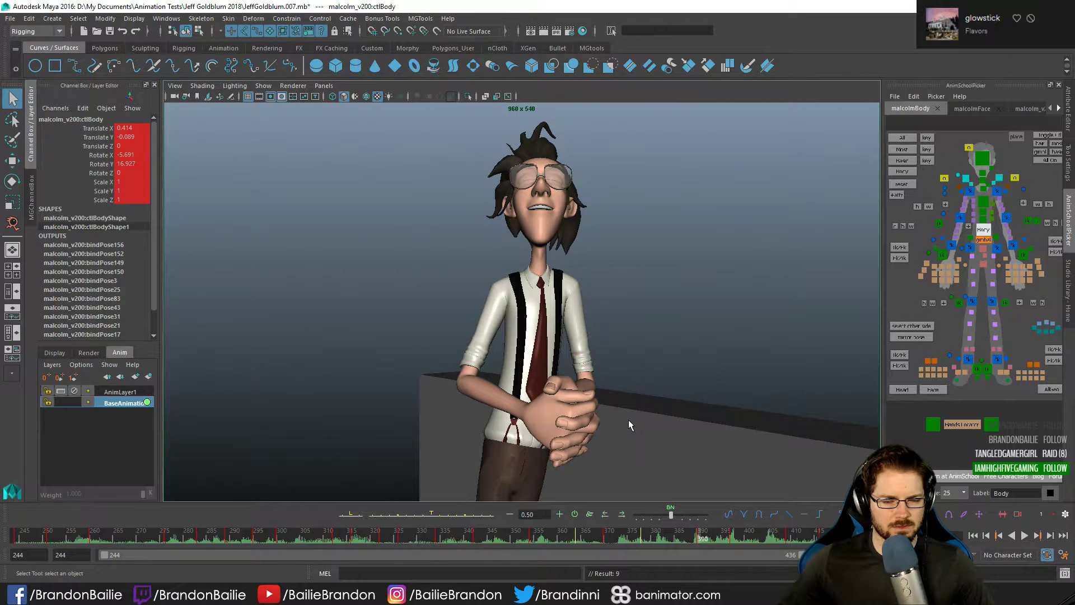
key("comma")
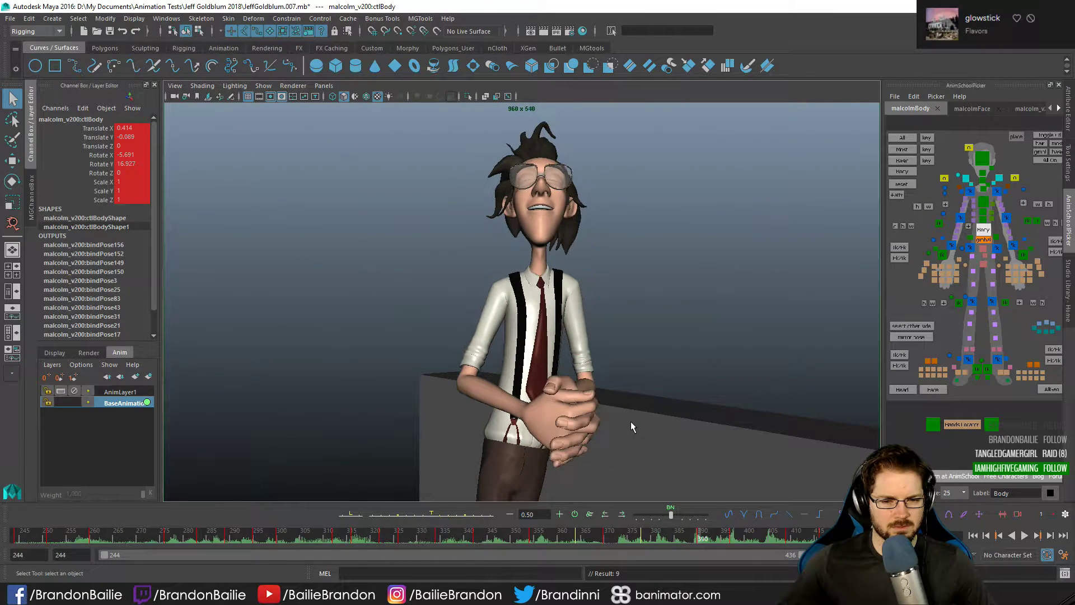
key("period")
key("comma")
key("period")
key("period")
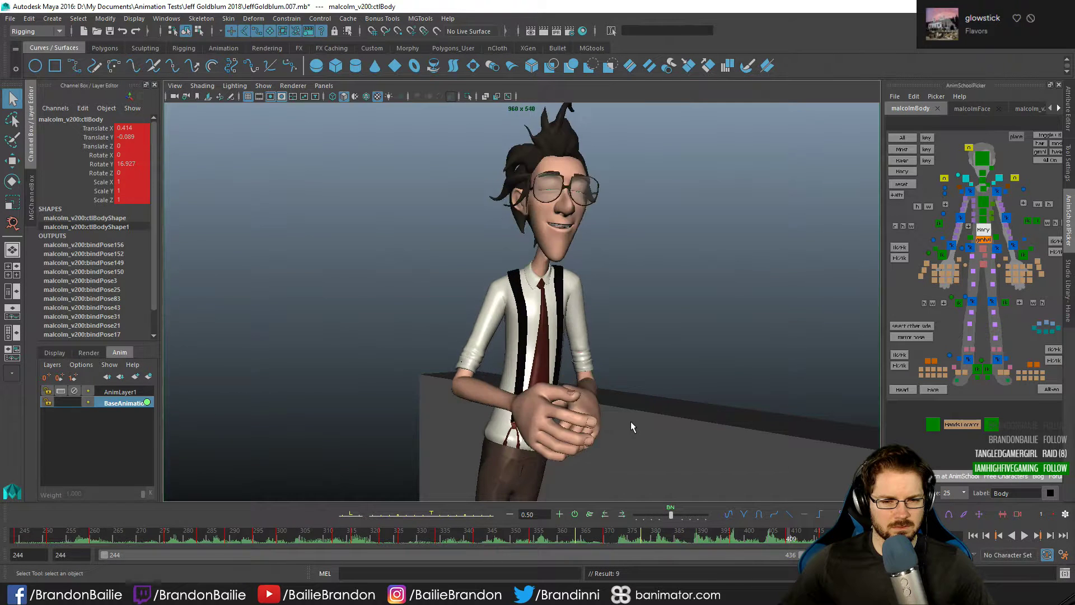
key("comma")
key("comma")
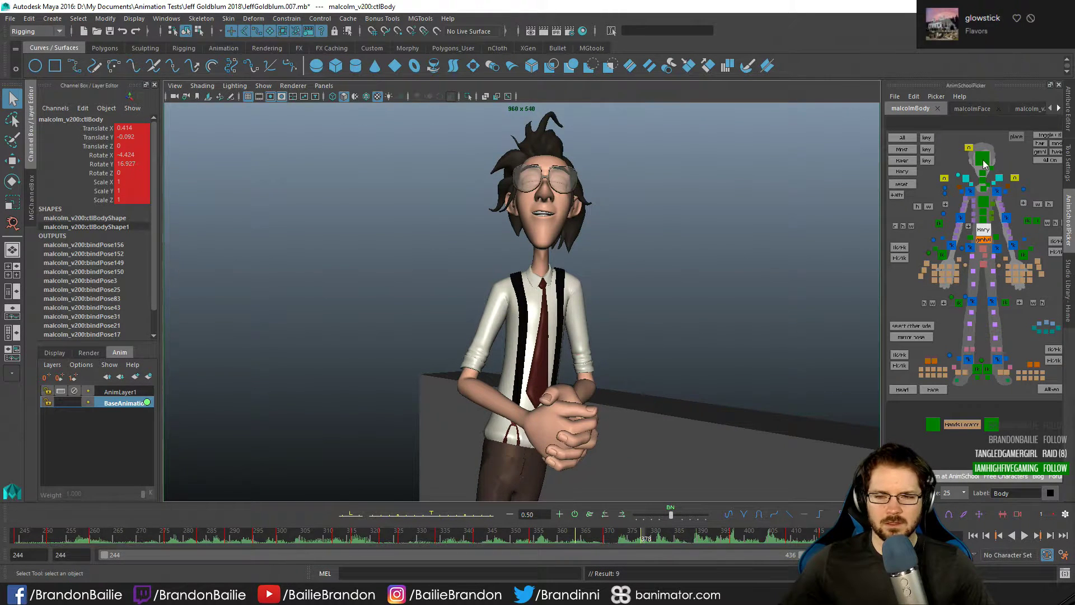
- Check the head control, and inspect the right shoulder control's keys around frames 385 to 390
left_click(984, 162)
key("period")
key("period")
left_click(967, 178)
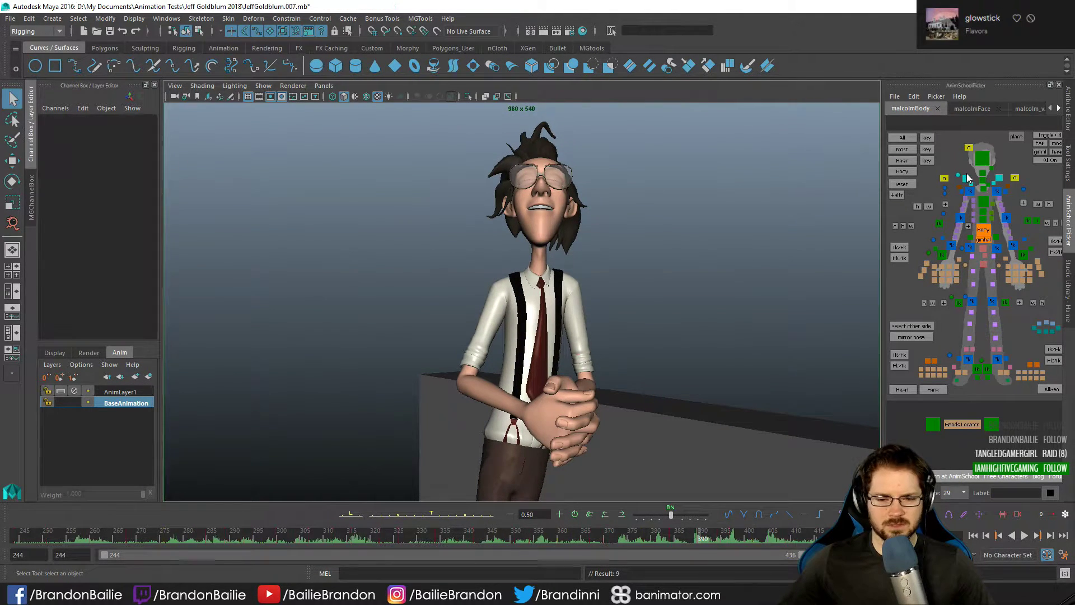
left_click(965, 178)
key("period")
key("period")
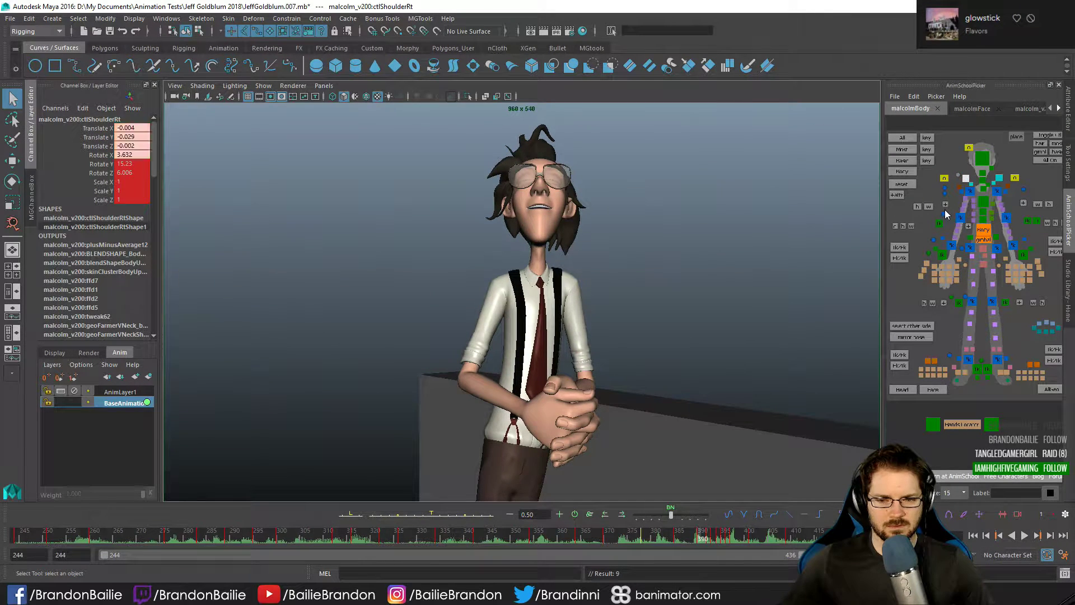
key("comma")
key("comma")
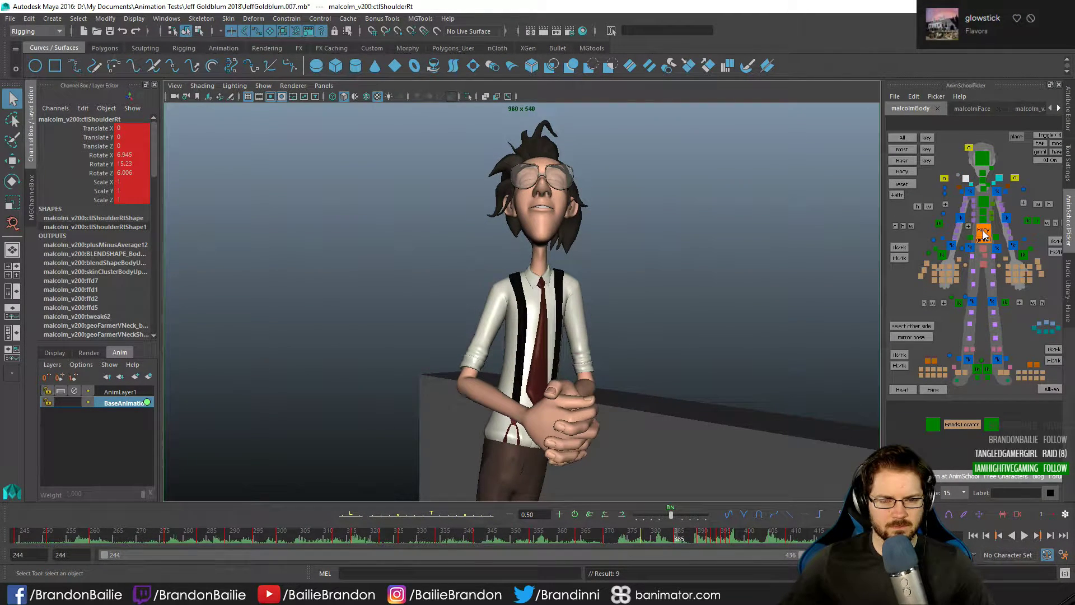
- Add the body and right shoulder controls to AnimLayer1 and make that layer active
left_click(984, 233)
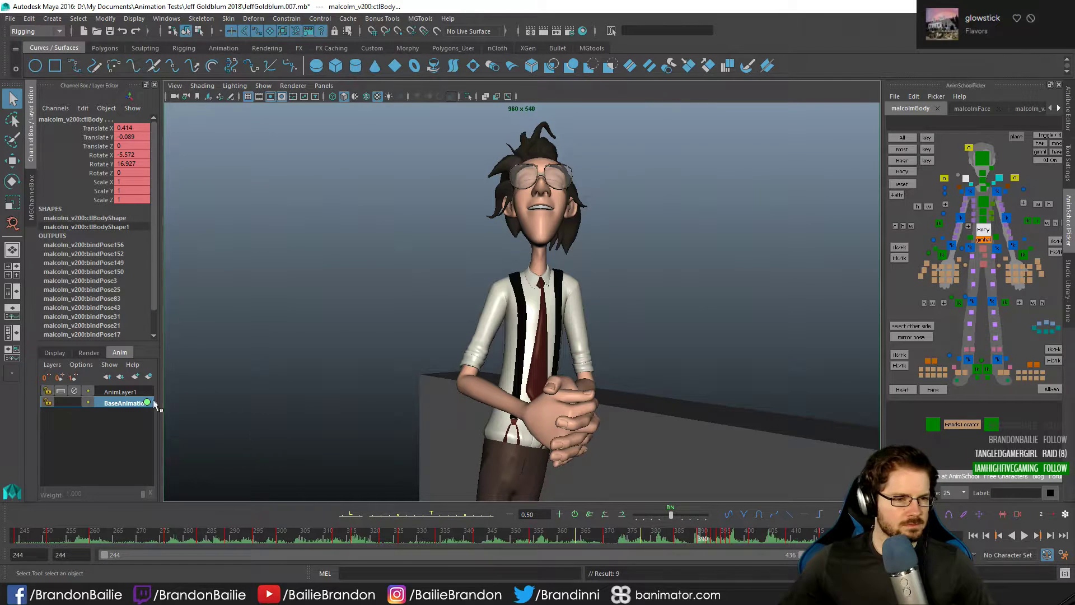
right_click(124, 396)
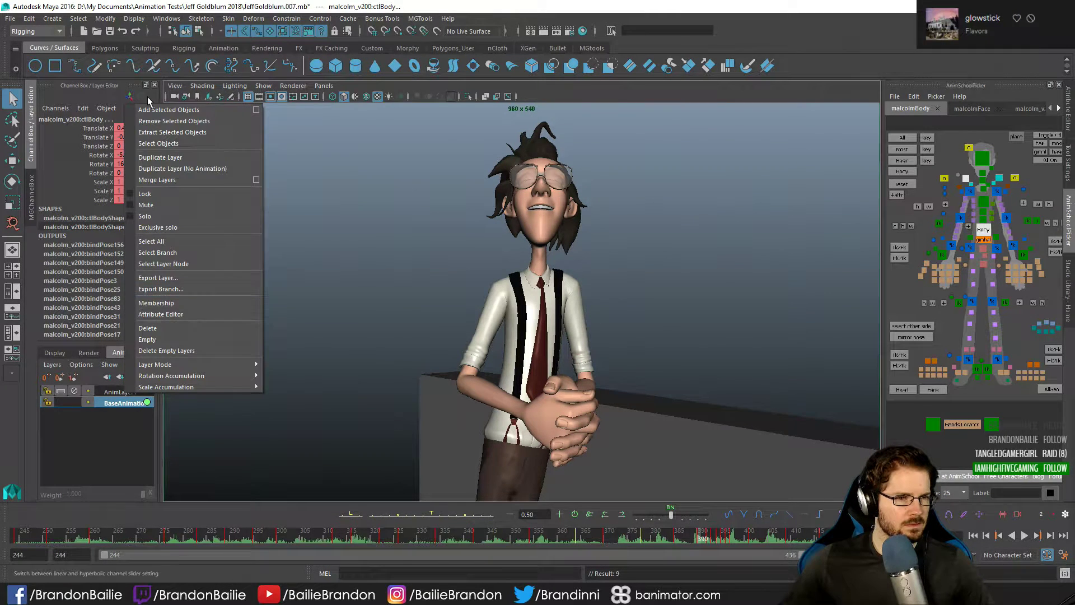
left_click(162, 112)
left_click(124, 392)
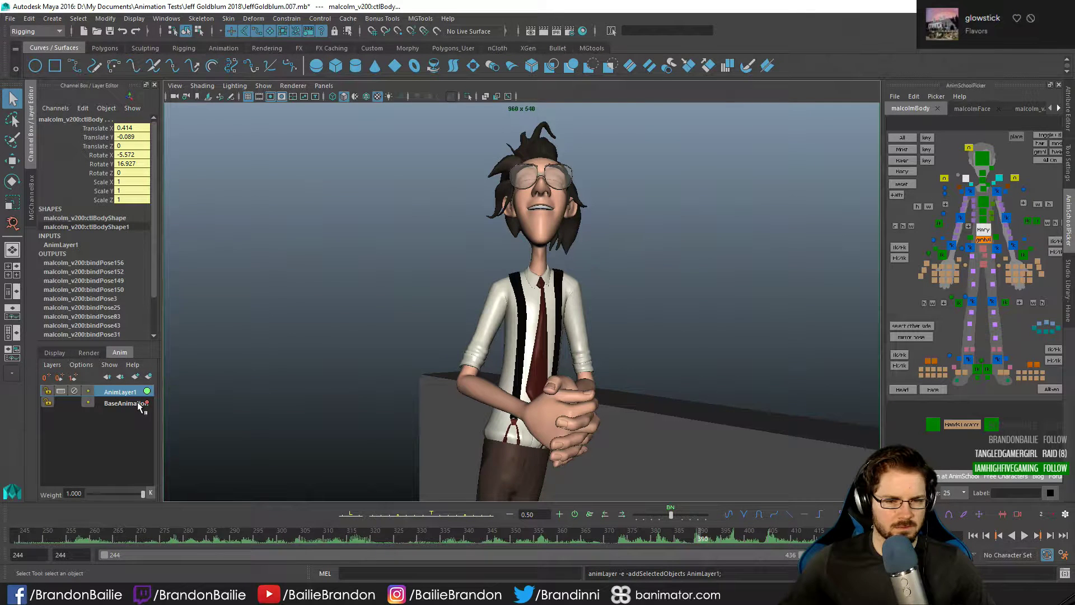
- Check the head control, and examine the body control's keyed poses around frames 380 to 397
left_click(987, 160)
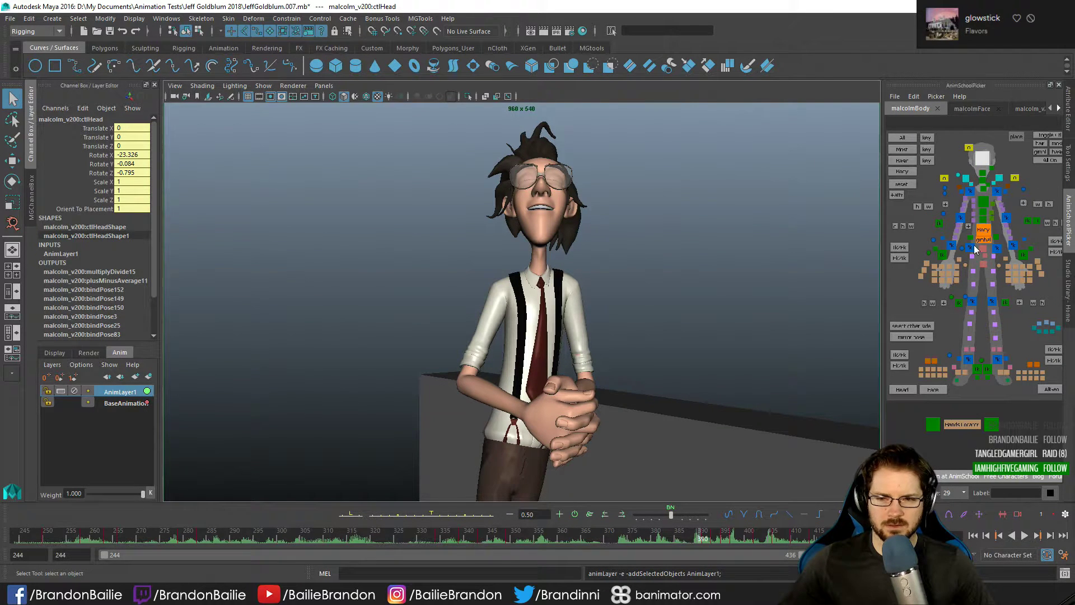
left_click(983, 232)
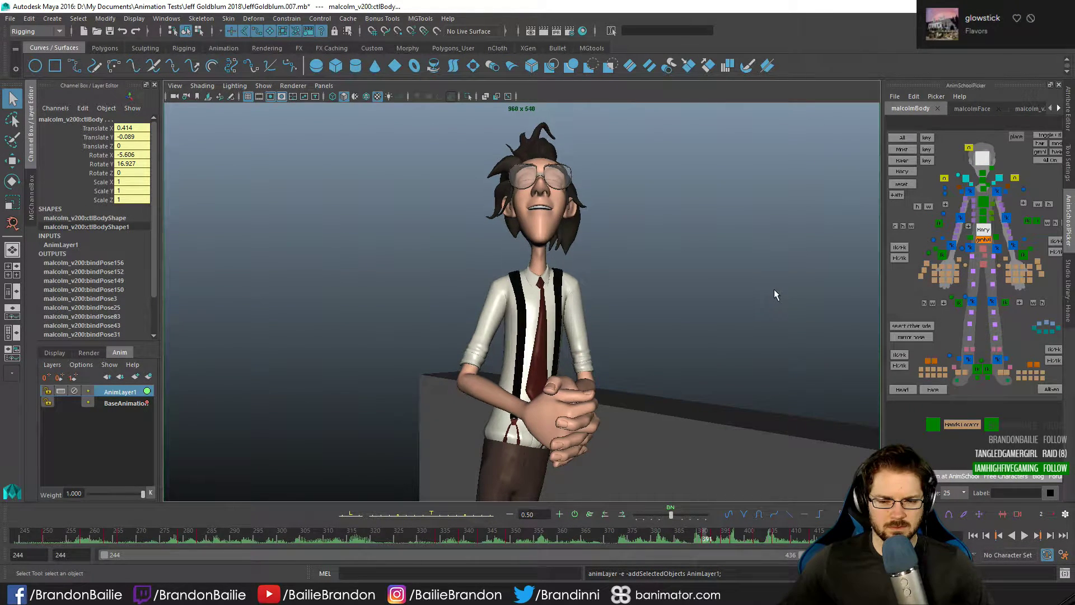
key("comma")
key("period")
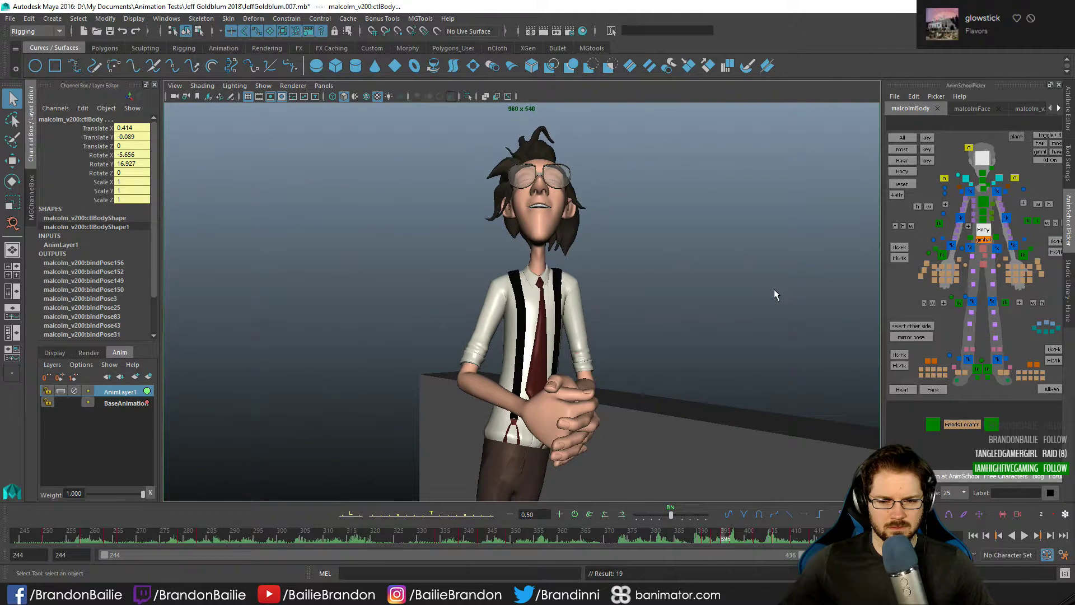
key("comma")
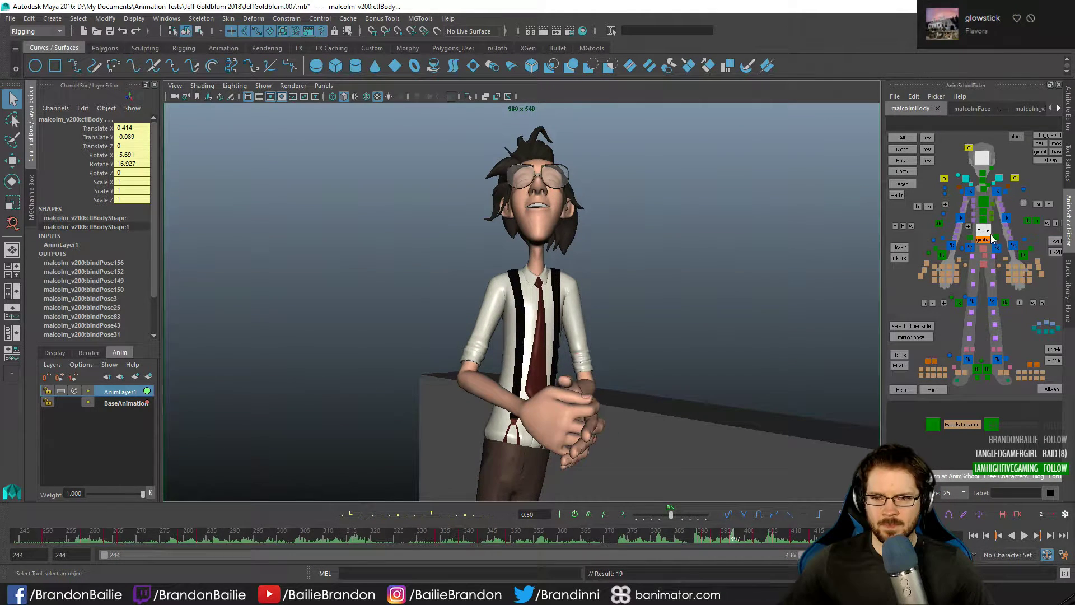
left_click(988, 230)
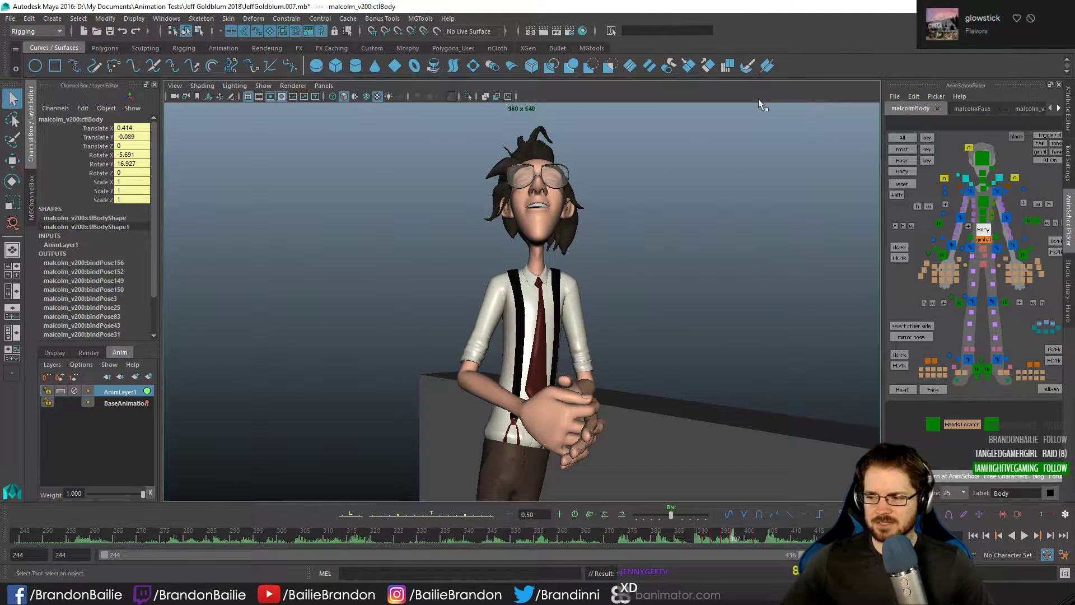
key("comma")
key("comma")
key("comma")
key("comma")
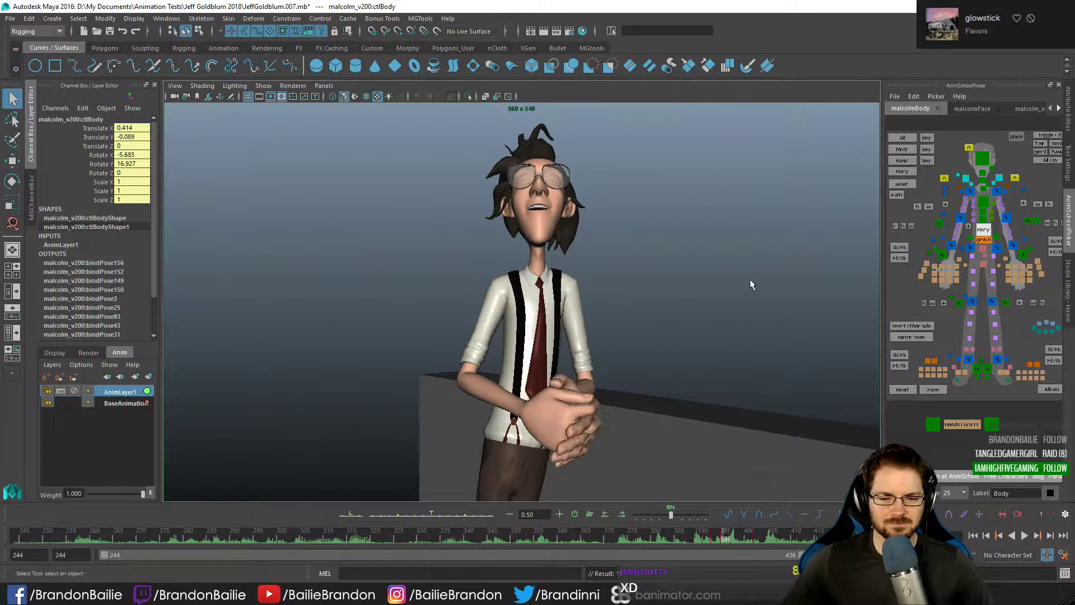
key("period")
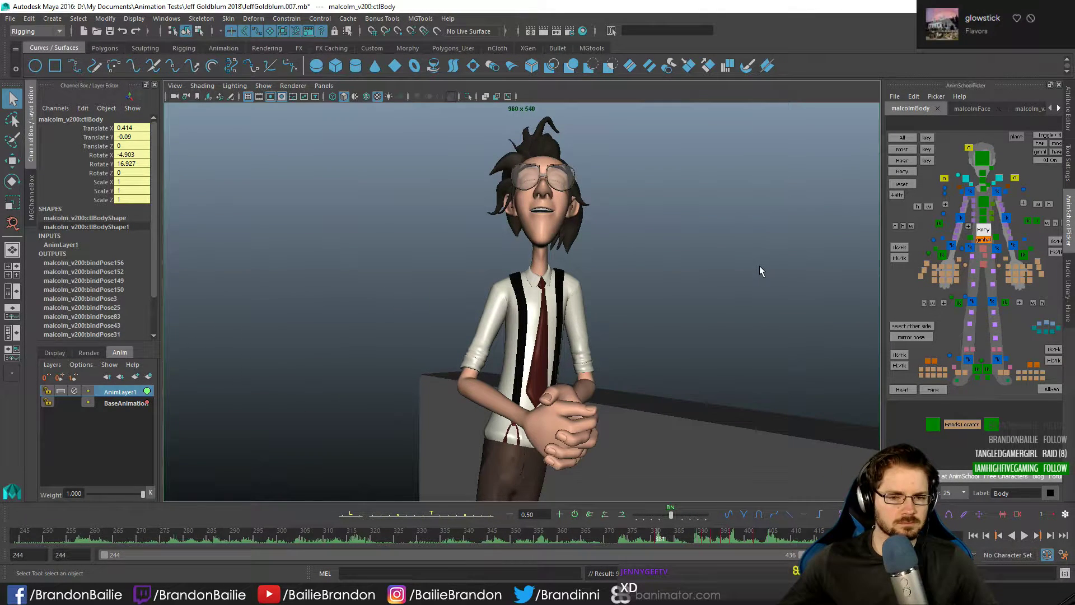
- Key small upward shifts of the body control on AnimLayer1 between frames 389 and 402 to build a subtle bounce
key("w")
left_click_drag(521, 350, 520, 348)
key("ctrl+z")
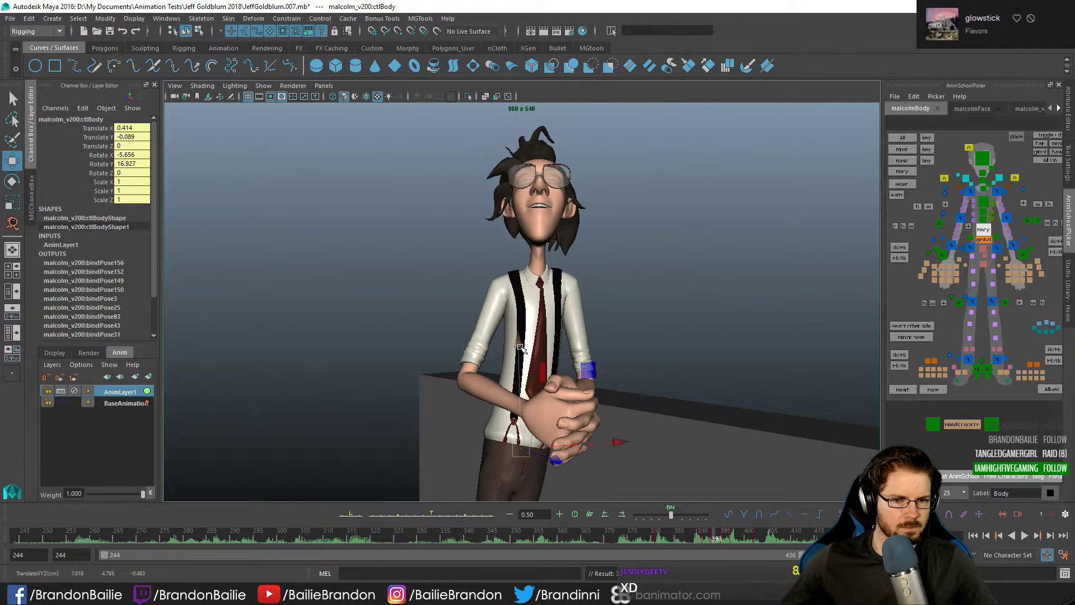
left_click_drag(520, 348, 521, 342)
key("period")
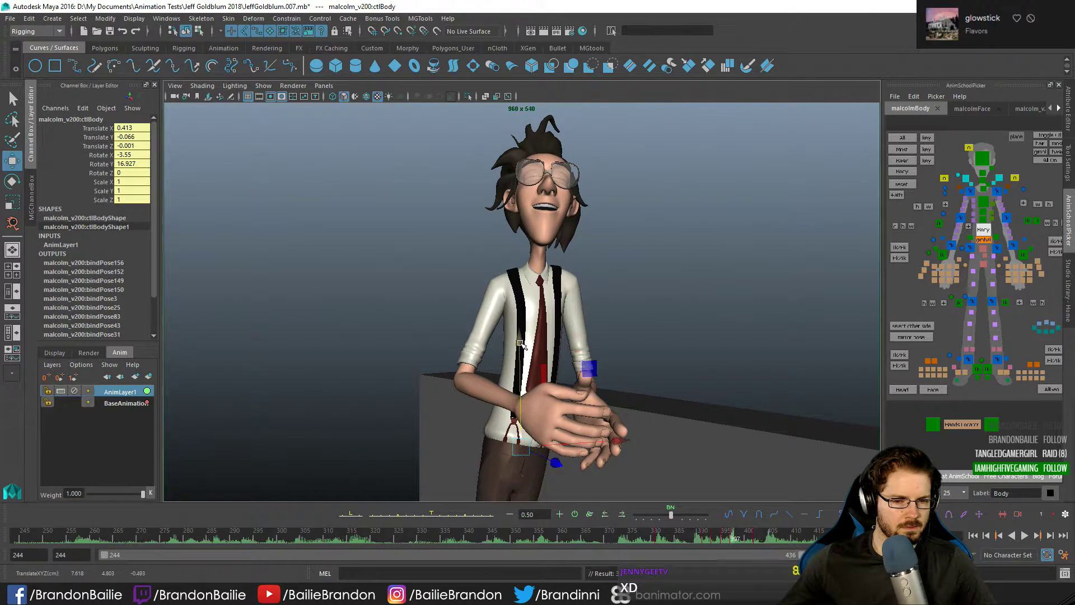
key("period")
key("period")
key("period")
key("period")
key("period")
key("period")
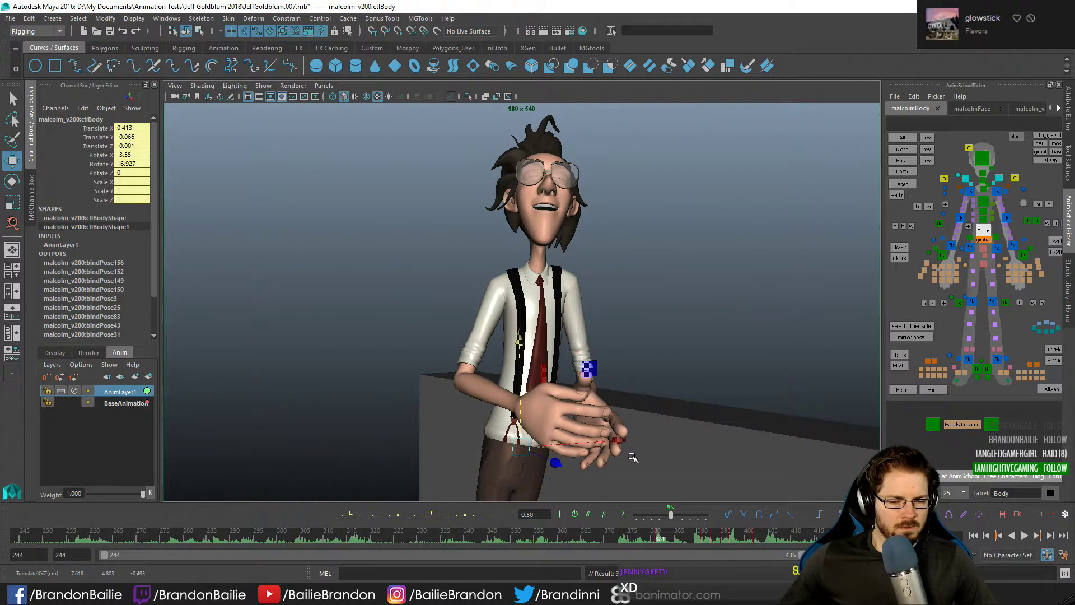
key("period")
key("period")
key("period")
- Make the BaseAnimation layer active and nudge the body control sideways to a Translate X of 0.421 near frame 397
left_click(124, 403)
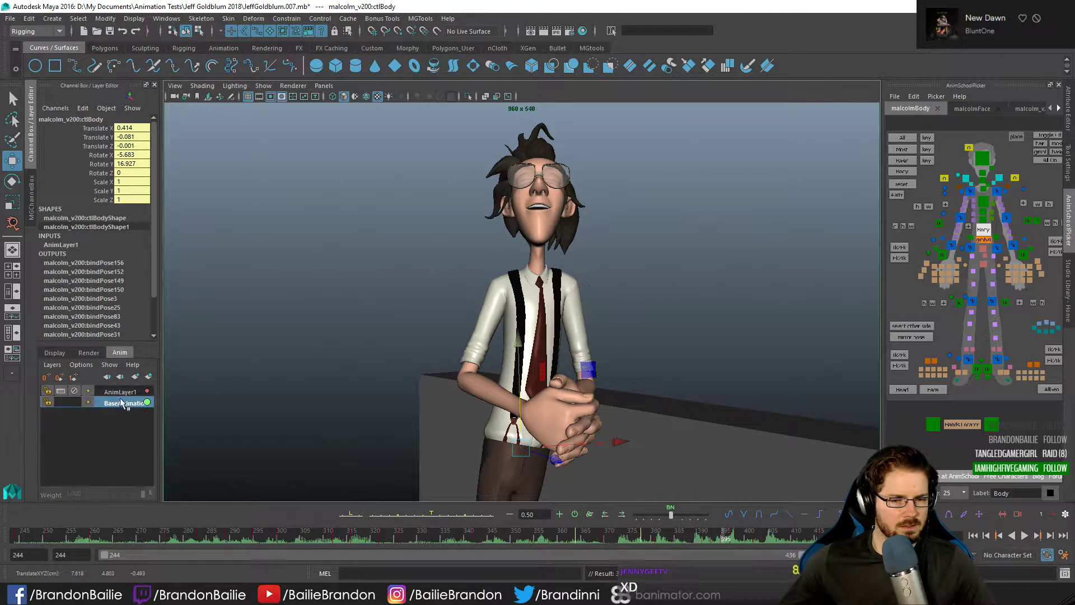
key("comma")
key("comma")
key("period")
key("period")
key("period")
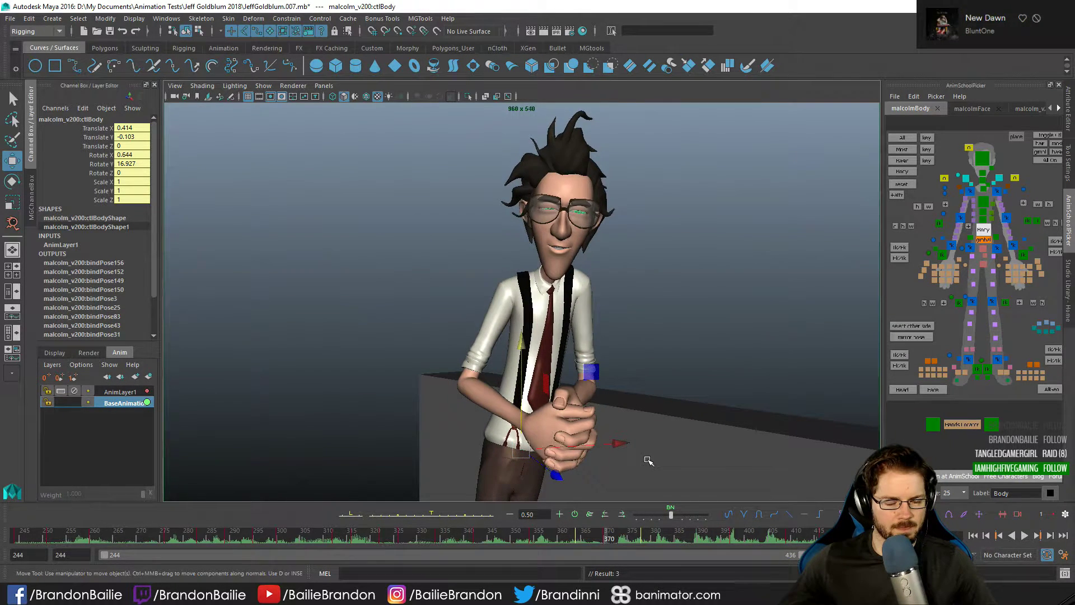
left_click_drag(629, 440, 617, 443)
key("ctrl+z")
key("ctrl+z")
key("comma")
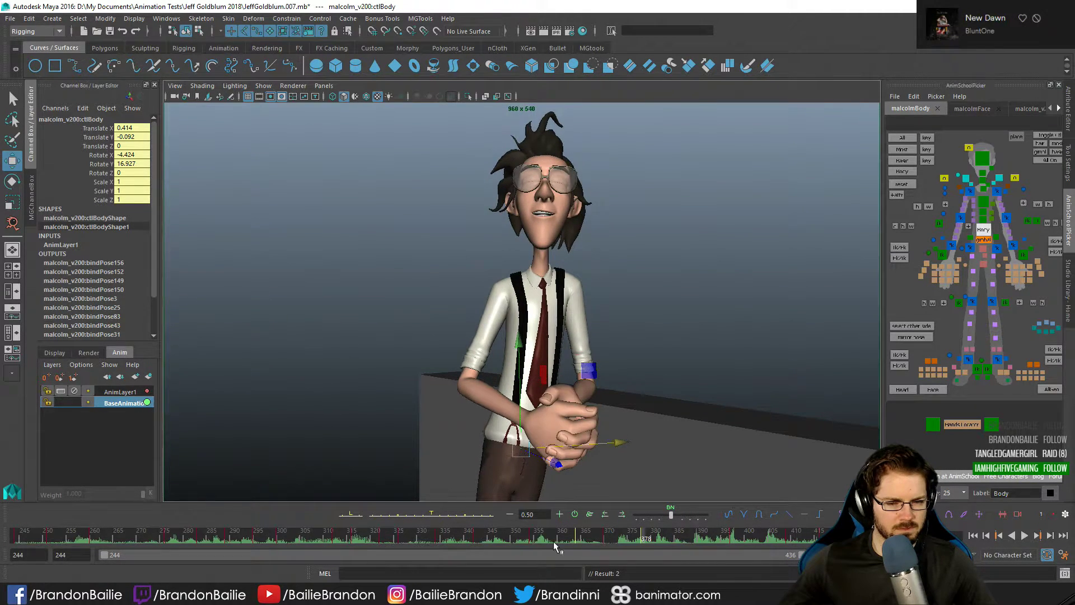
- Rotate the body control at frame 397 on BaseAnimation to a Rotate Y of about 16.62
key("period")
key("e")
left_click(567, 461)
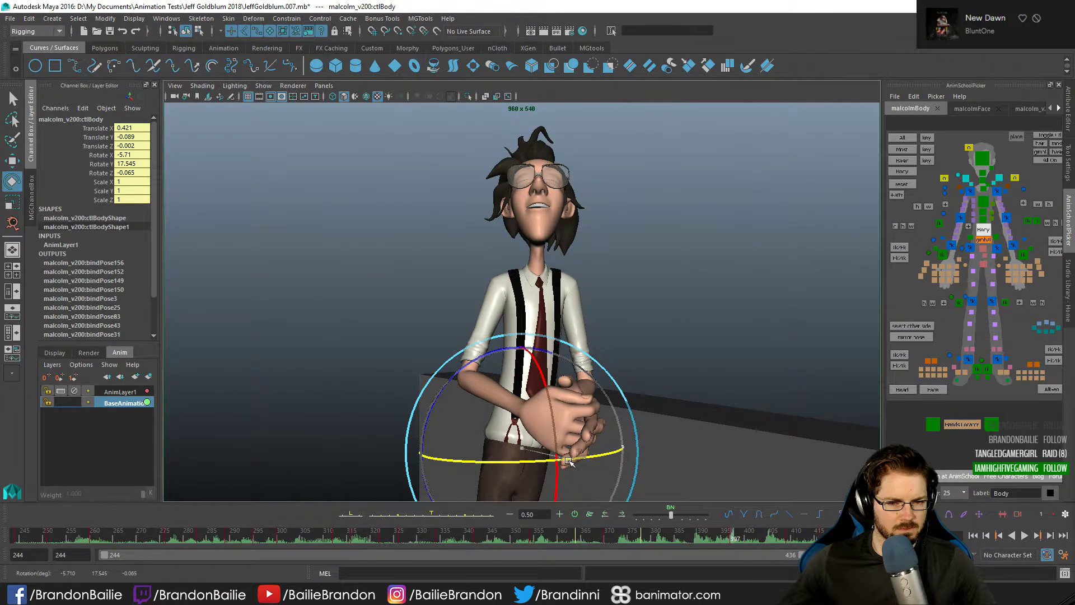
left_click_drag(568, 461, 568, 461)
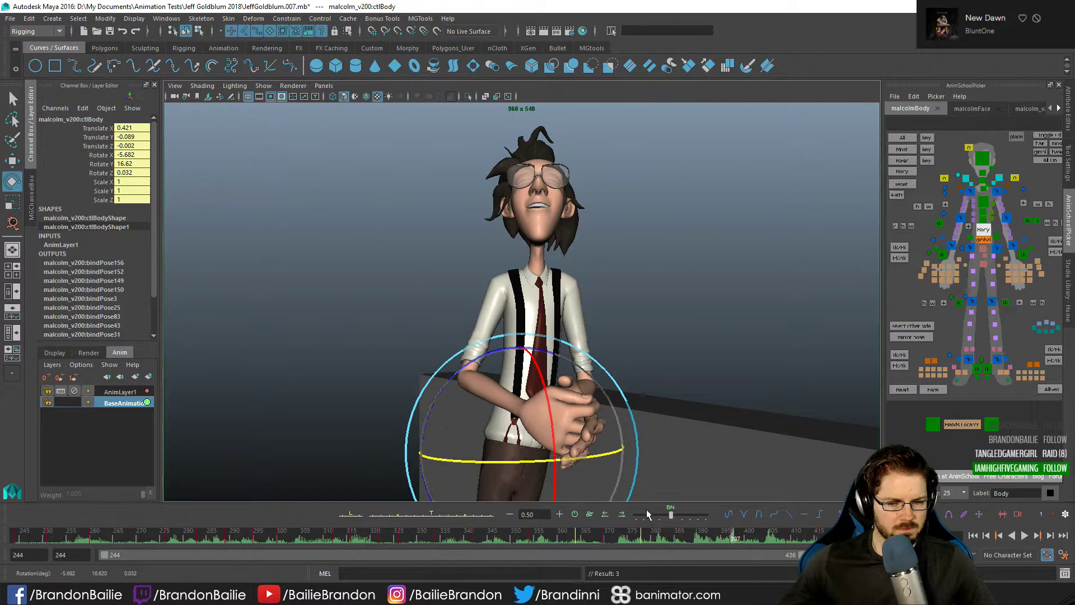
key("q")
- Play back the animation, check the body pose around frame 390, and make AnimLayer1 active again
left_click(647, 530)
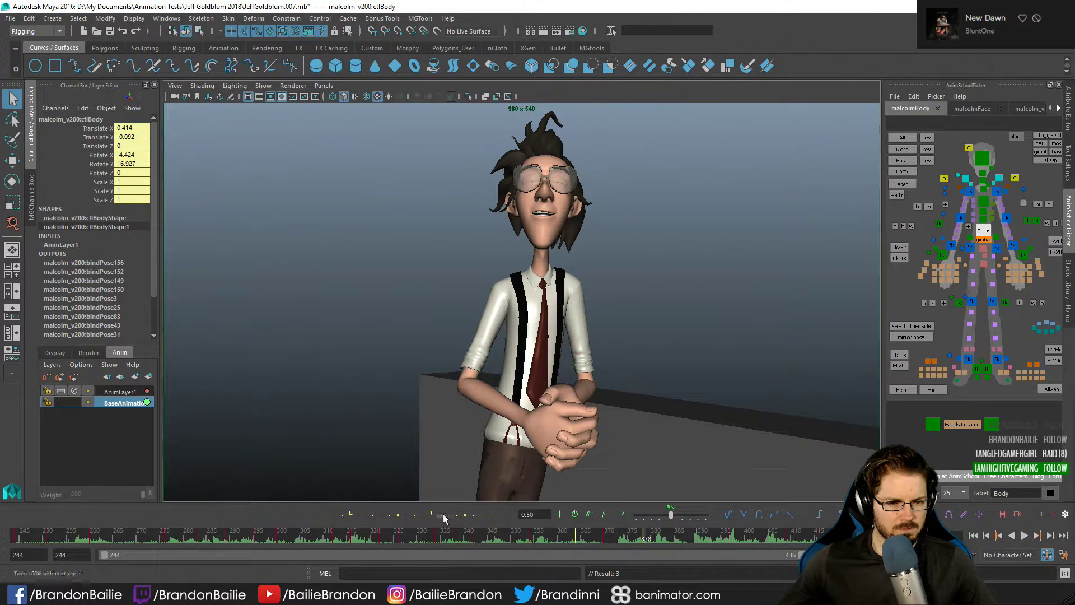
key("alt+v")
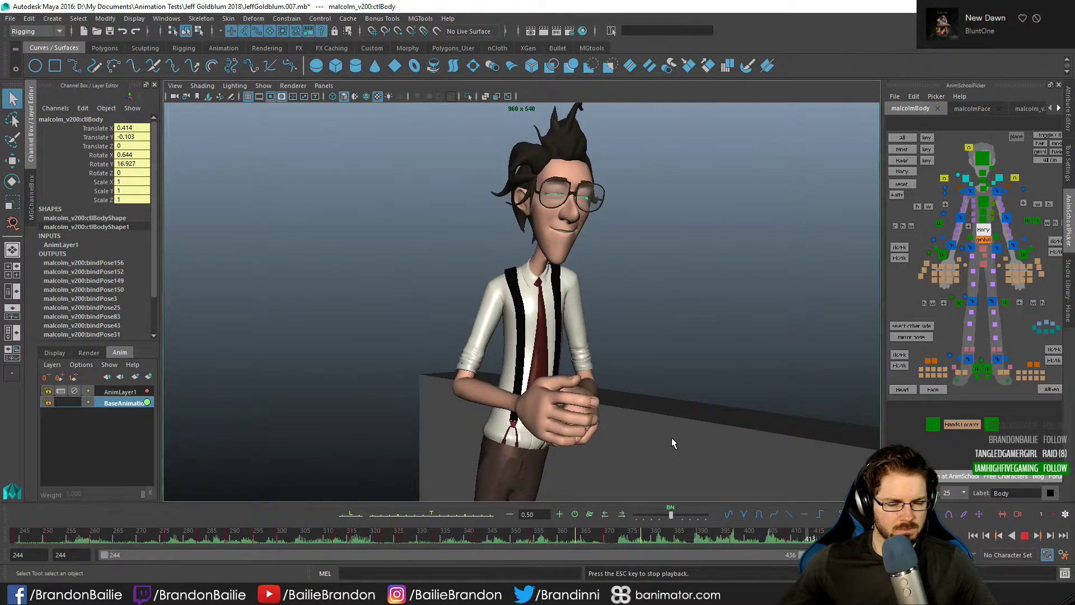
left_click(706, 539)
left_click(700, 539)
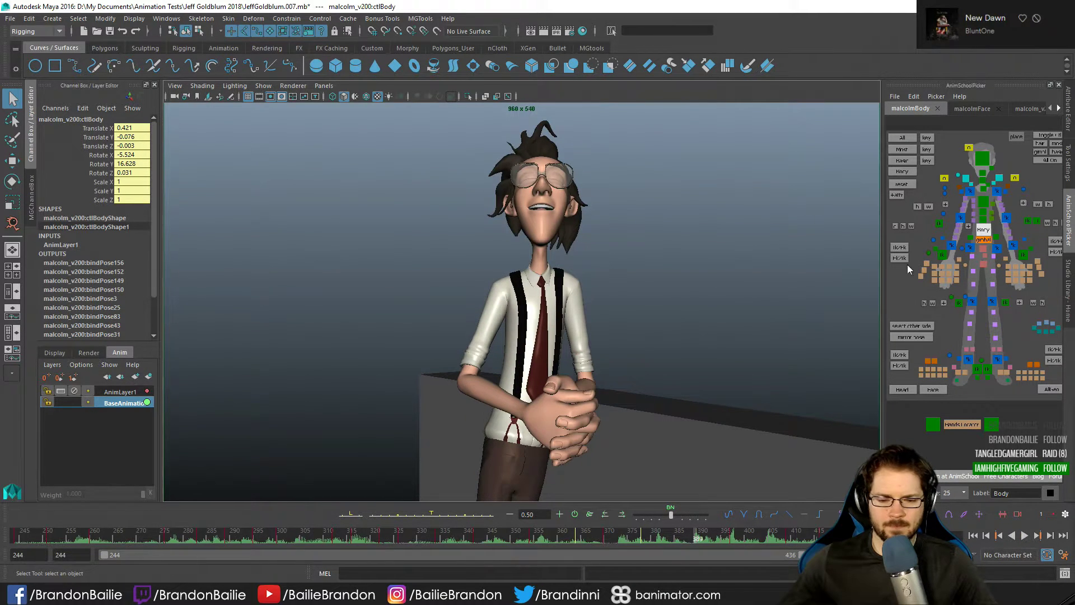
key("comma")
key("period")
left_click(128, 393)
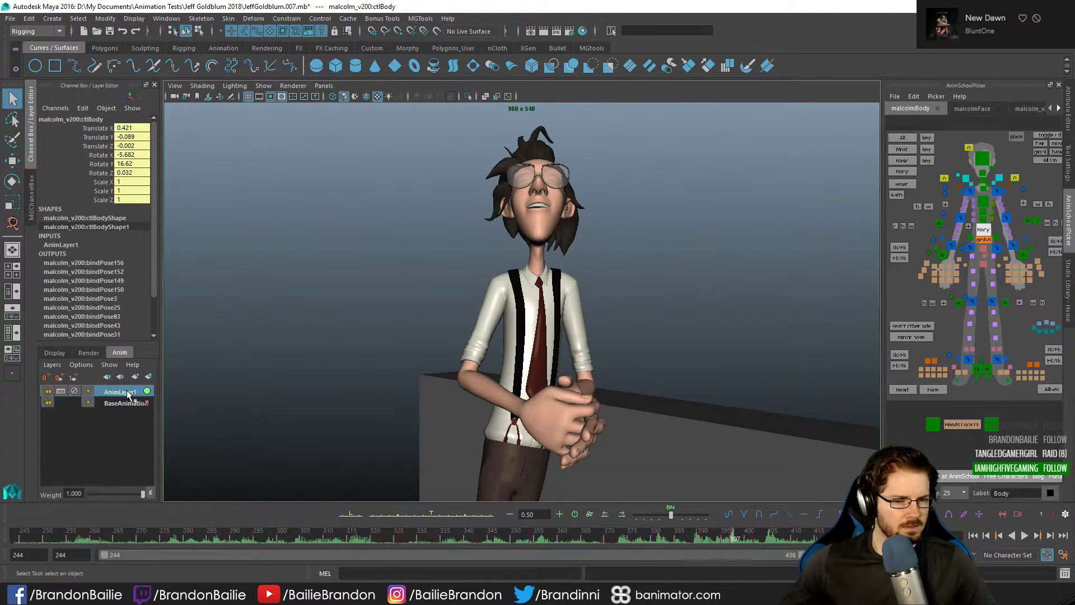
left_click(695, 536)
left_click(684, 538)
left_click_drag(685, 538, 762, 537, "shift")
key("period")
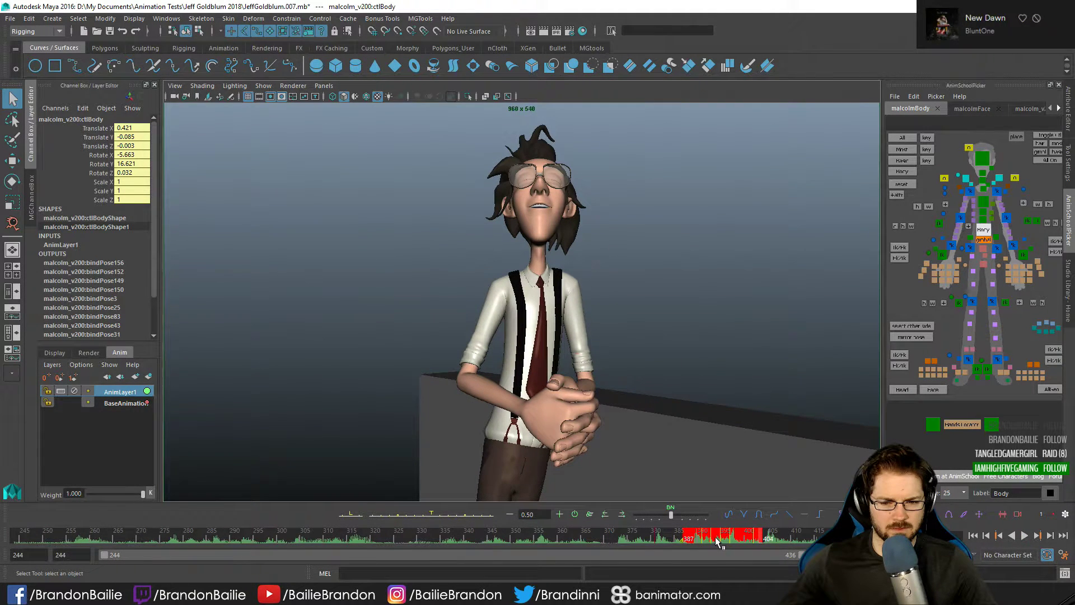
left_click(641, 537)
left_click(700, 536)
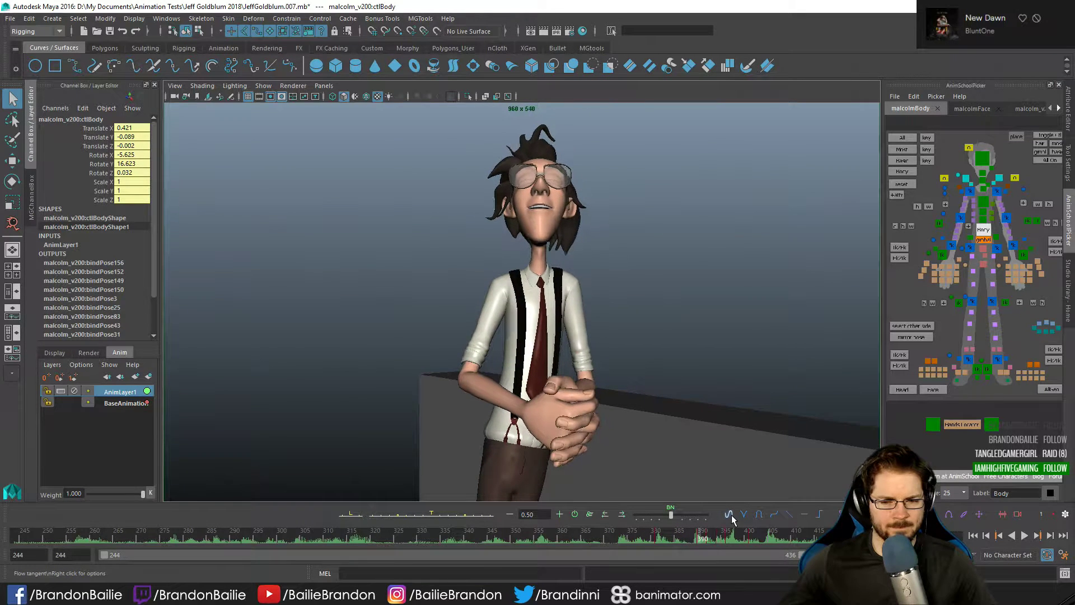
key("Escape")
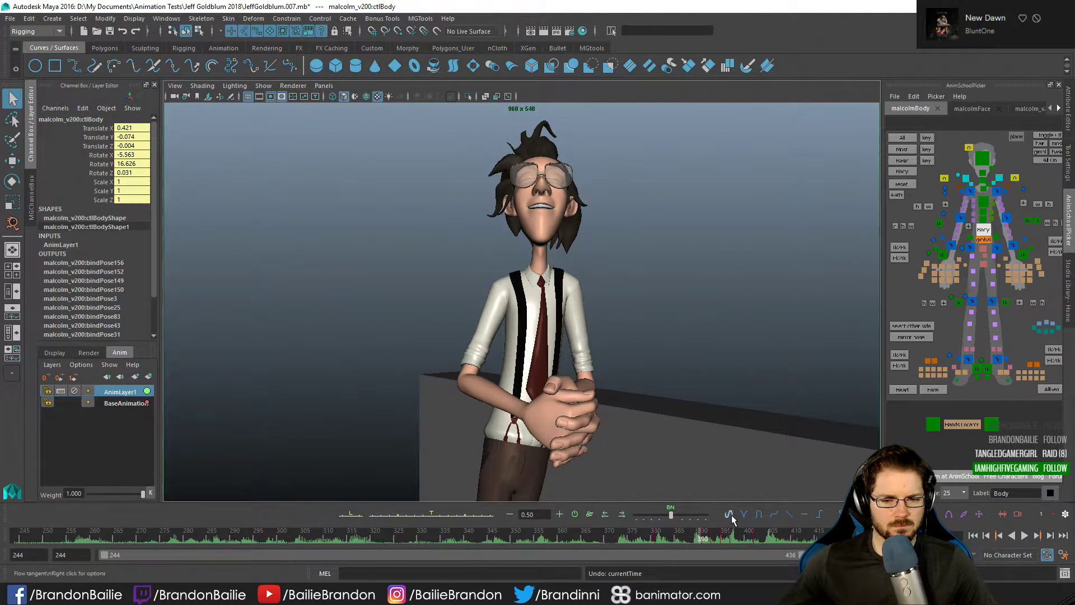
- Examine the body control's layered bounce frame by frame between about frames 389 and 400
key("alt+period")
key("alt+period")
key("alt+period")
key("alt+period")
key("alt+period")
key("alt+period")
key("alt+period")
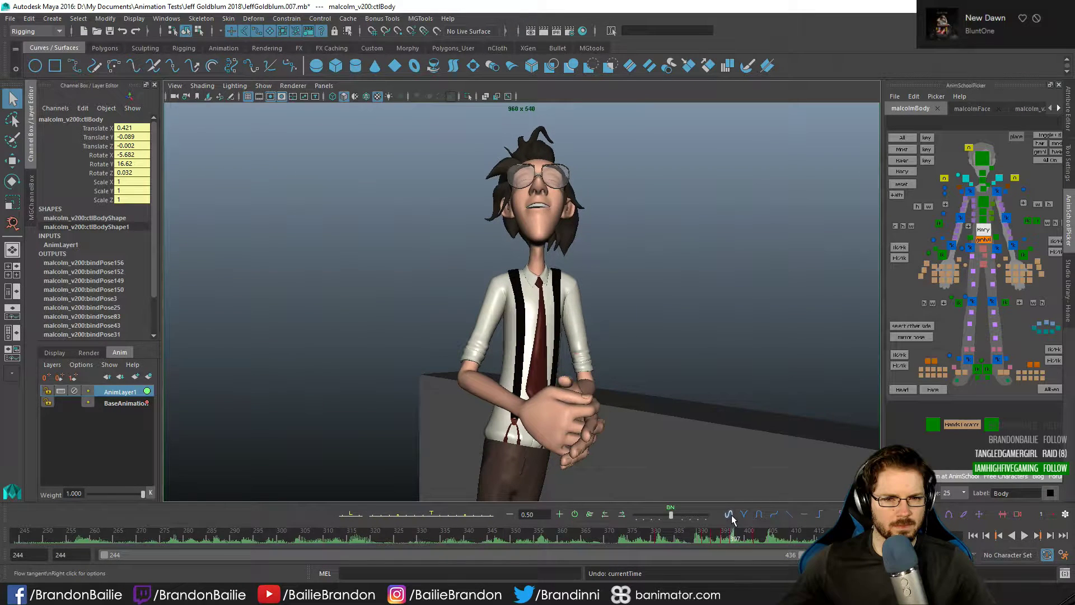
key("alt+period")
key("alt+period")
key("alt+period")
left_click_drag(747, 535, 705, 540)
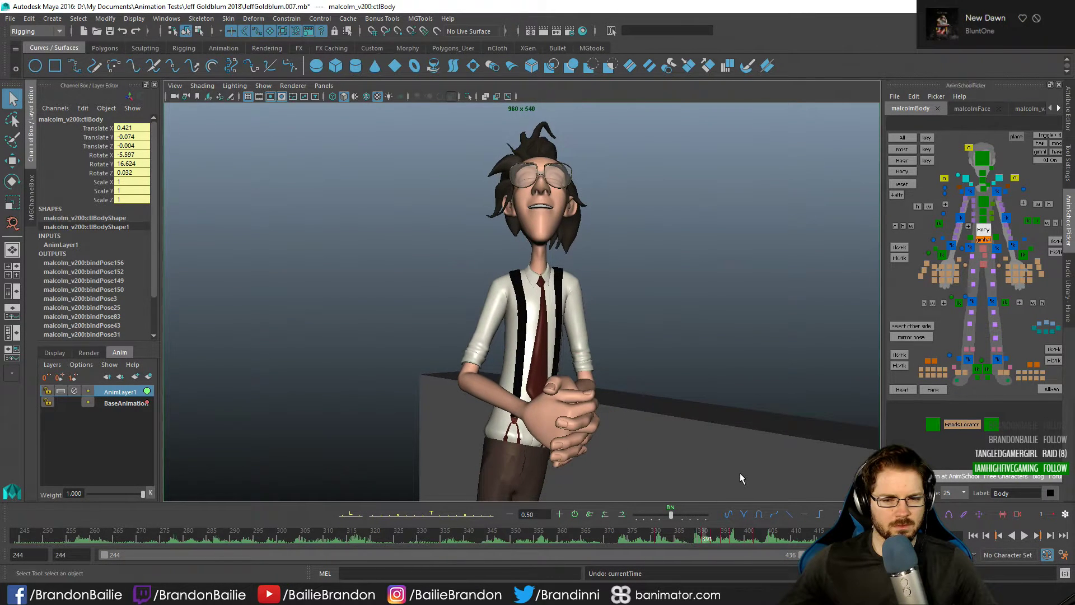
key("w")
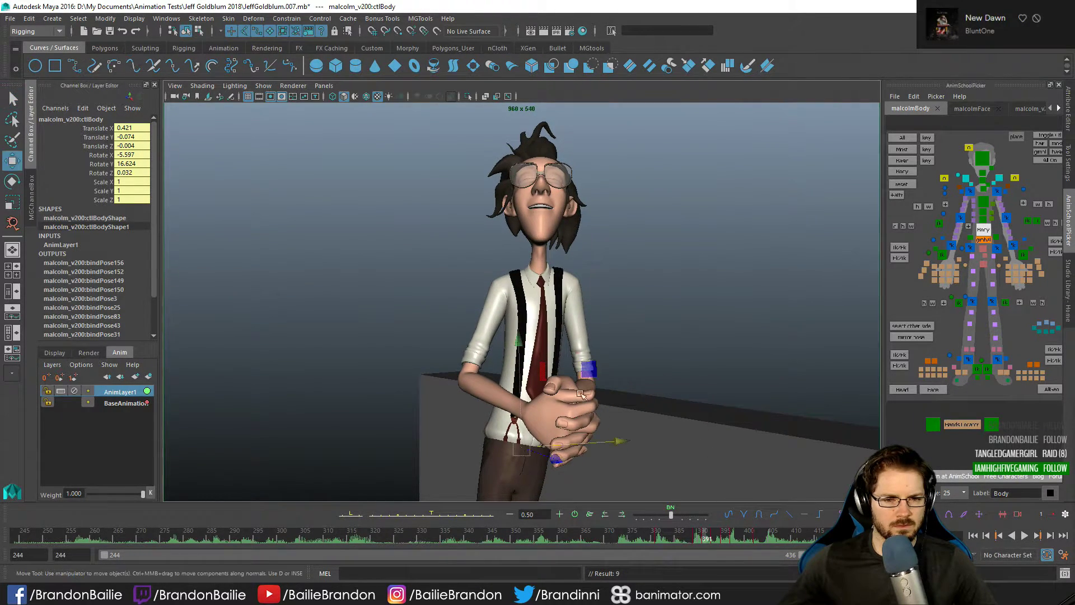
key("alt+comma")
key("alt+comma")
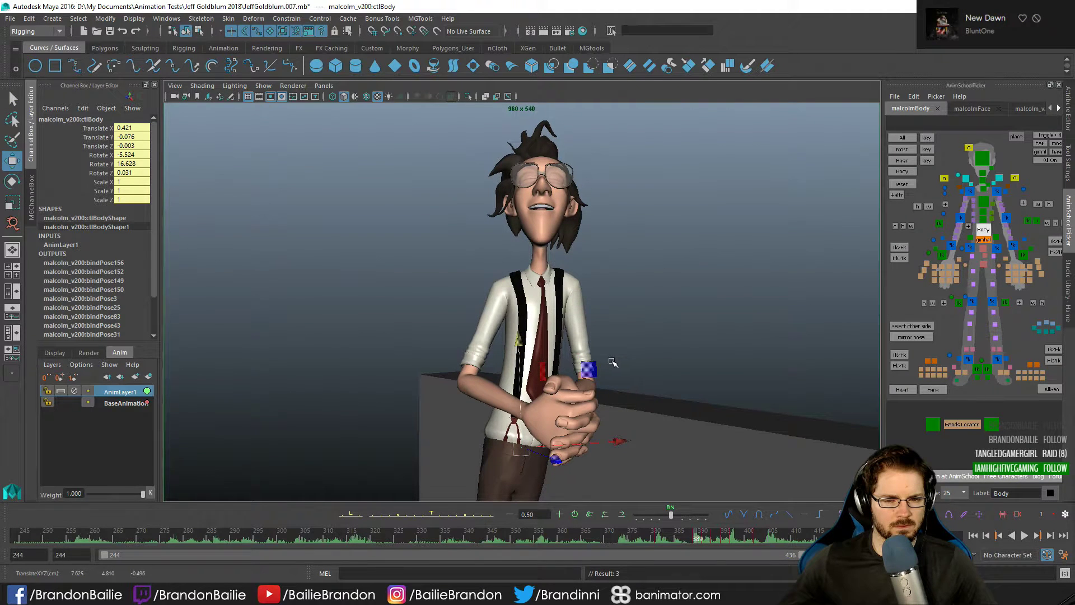
key("alt+period")
key("alt+period")
key("alt+period")
key("alt+period")
key("alt+period")
key("alt+period")
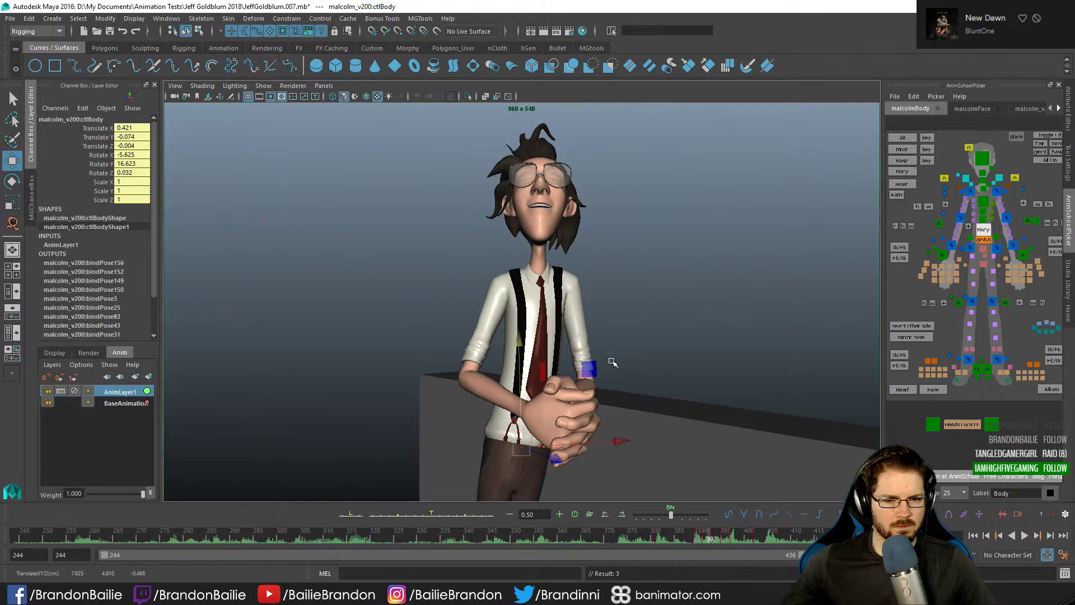
key("comma")
key("comma")
key("comma")
- Show the body control's AnimLayer1 Translate Y curve on its own in the Graph Editor and frame it
key("space")
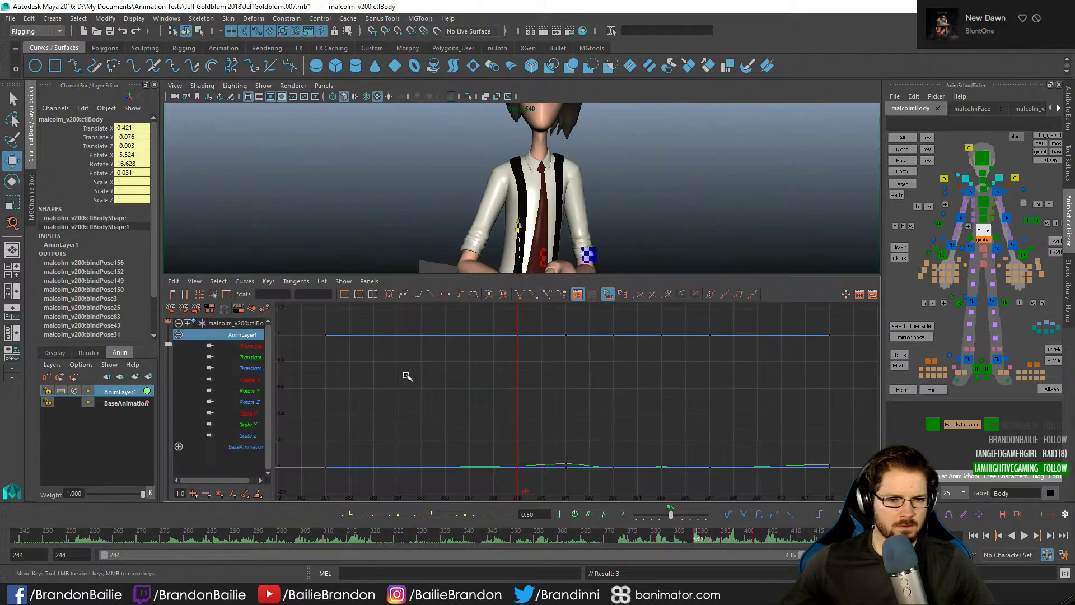
left_click(247, 358)
key("f")
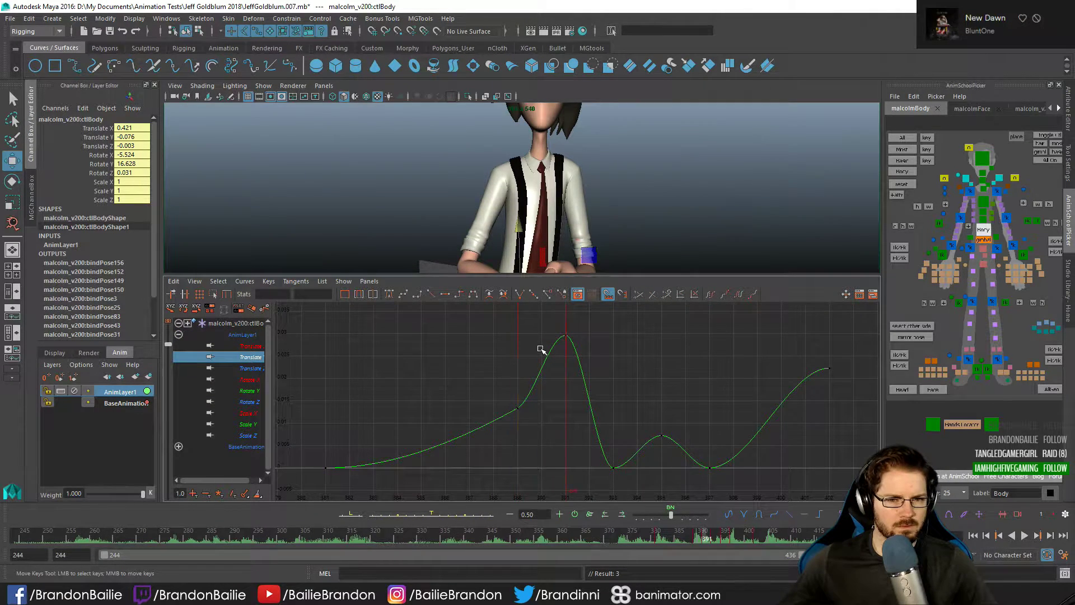
key("period")
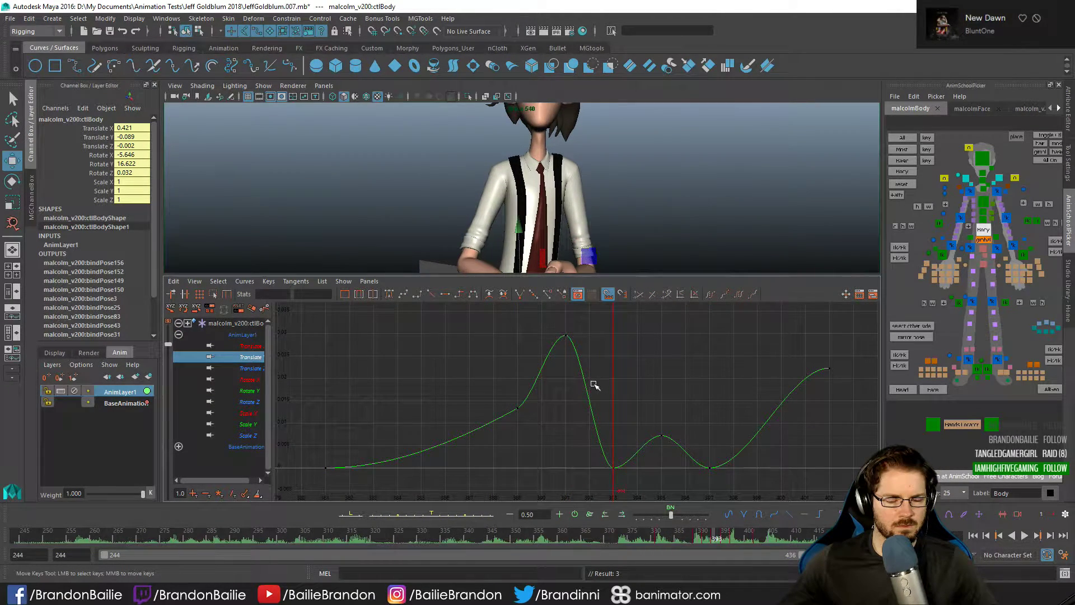
- Raise the body's Translate Y keys at frames 393, 395 and 397, bringing the frame 397 key to about 0.0065
left_click(614, 467)
left_click_drag(590, 449, 632, 499)
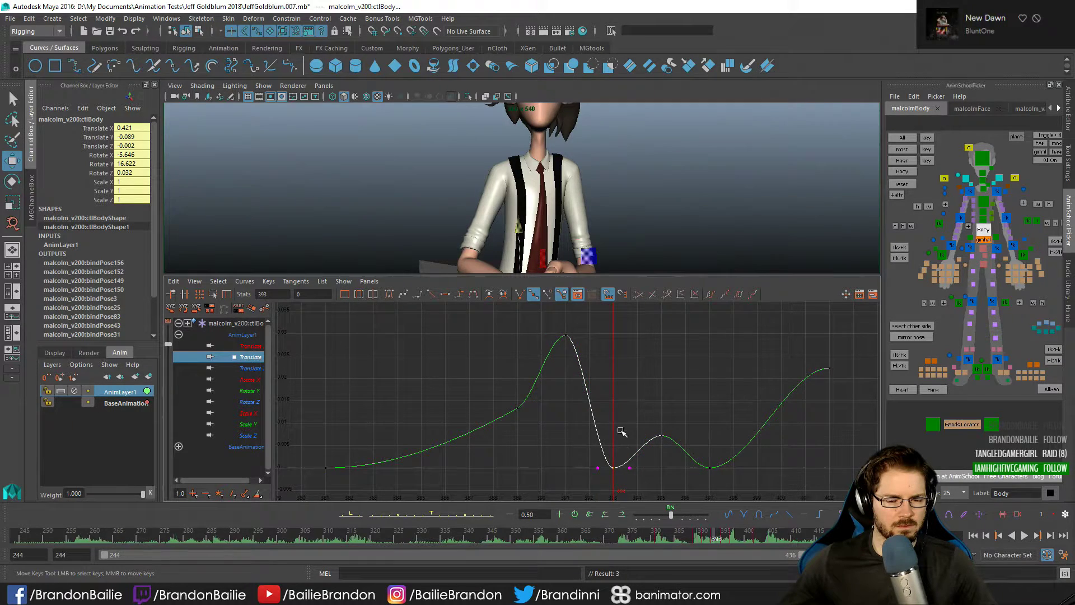
middle_click_drag(620, 431, 620, 370, "shift")
left_click_drag(651, 408, 693, 453)
middle_click_drag(690, 421, 679, 376)
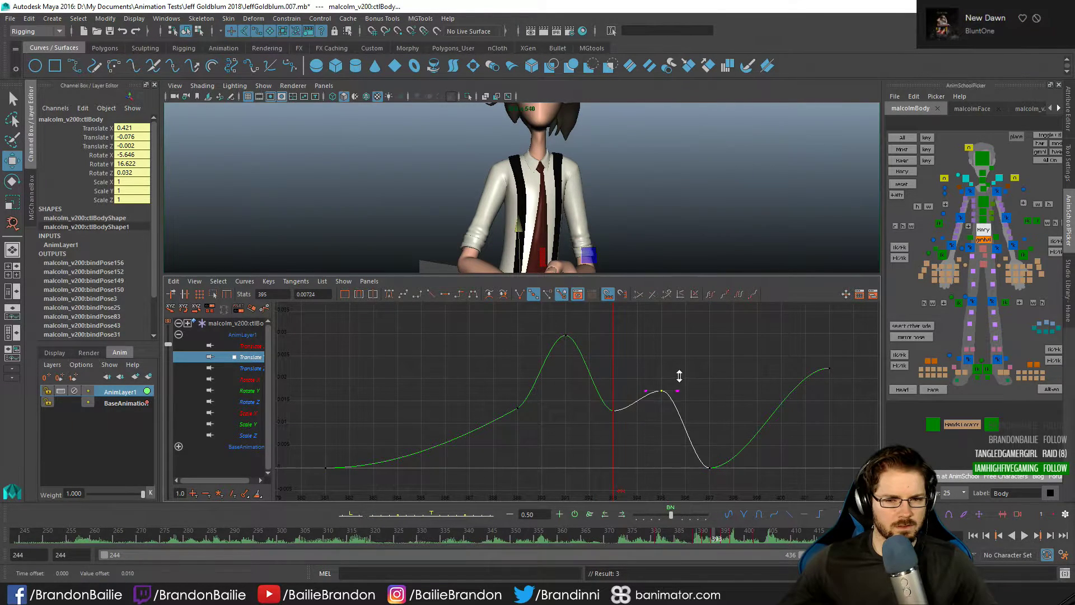
left_click(709, 467)
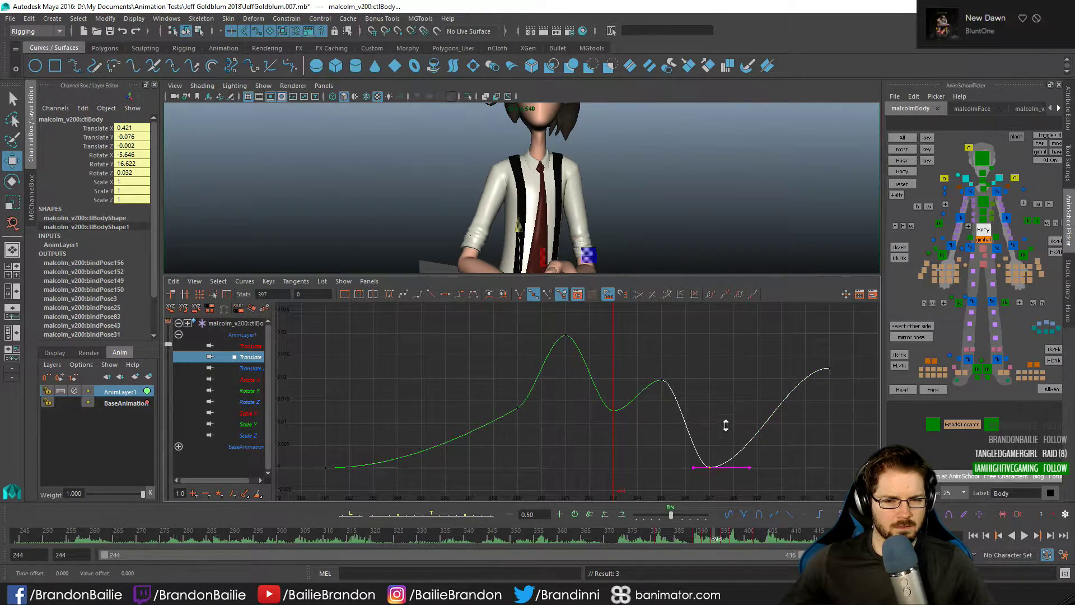
middle_click_drag(724, 437, 721, 407)
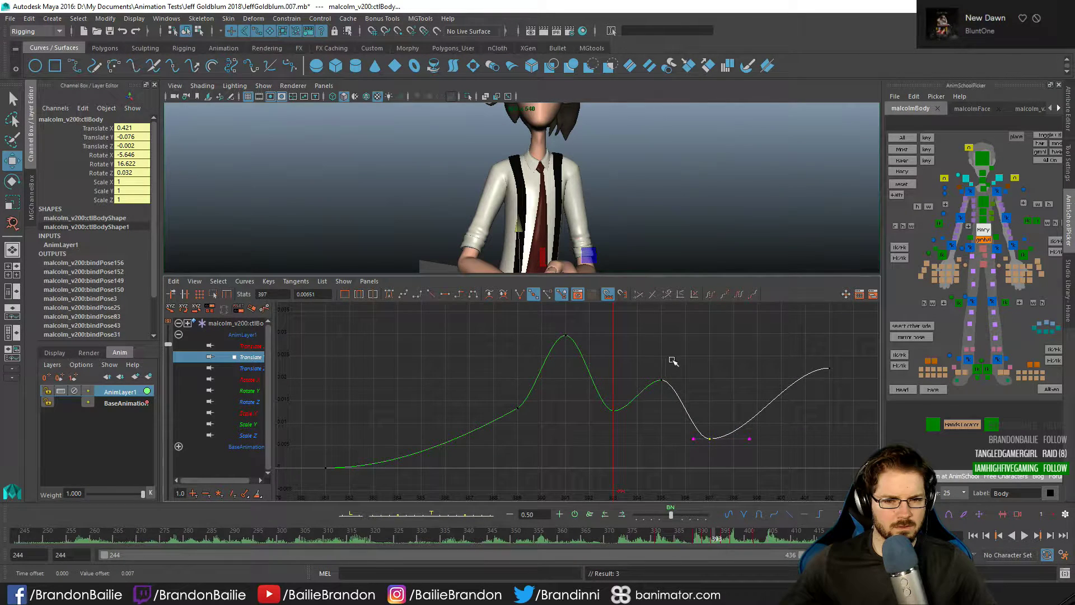
- Raise the Translate Y key at frame 395 slightly further and check the body's motion from frame 389
left_click(661, 381)
left_click(707, 371)
key("comma")
key("comma")
key("comma")
key("period")
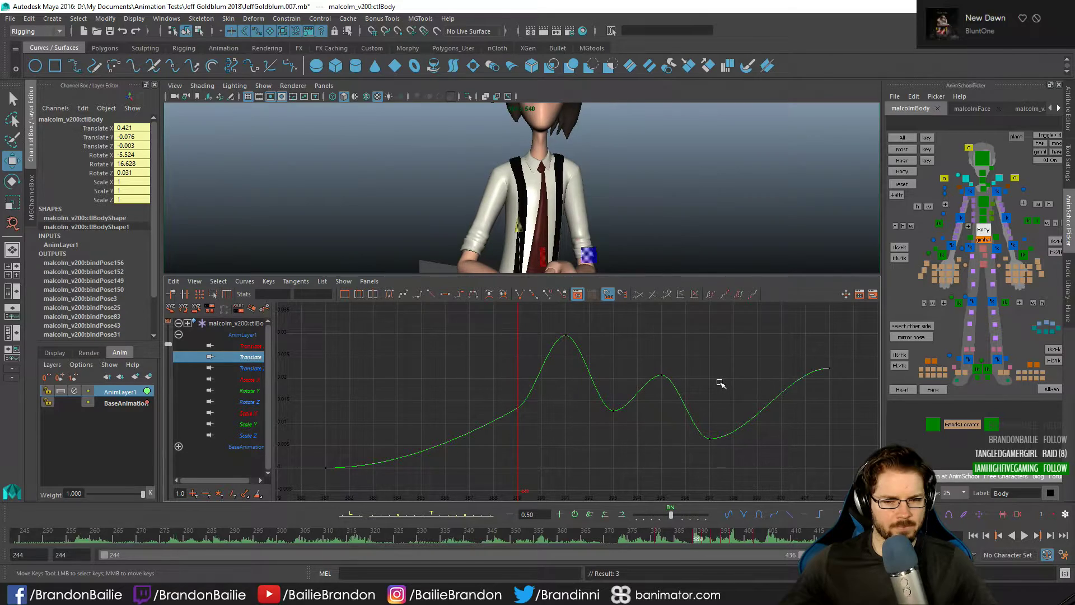
- Play back the layered body bounce from about frame 389
key("comma")
key("space")
key("alt+v")
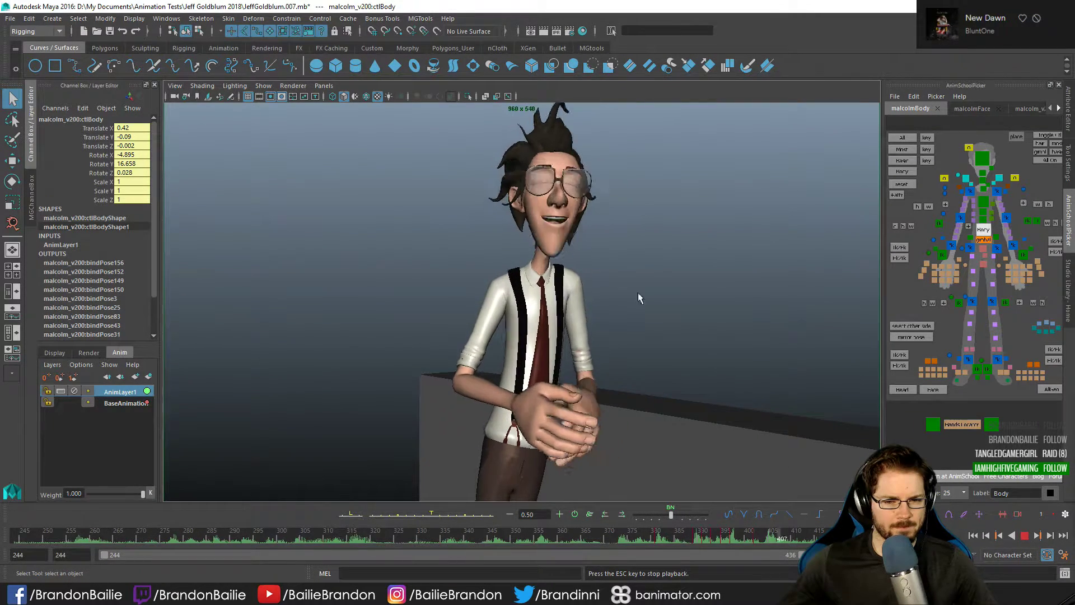
key("space")
left_click(693, 540)
key("alt+v")
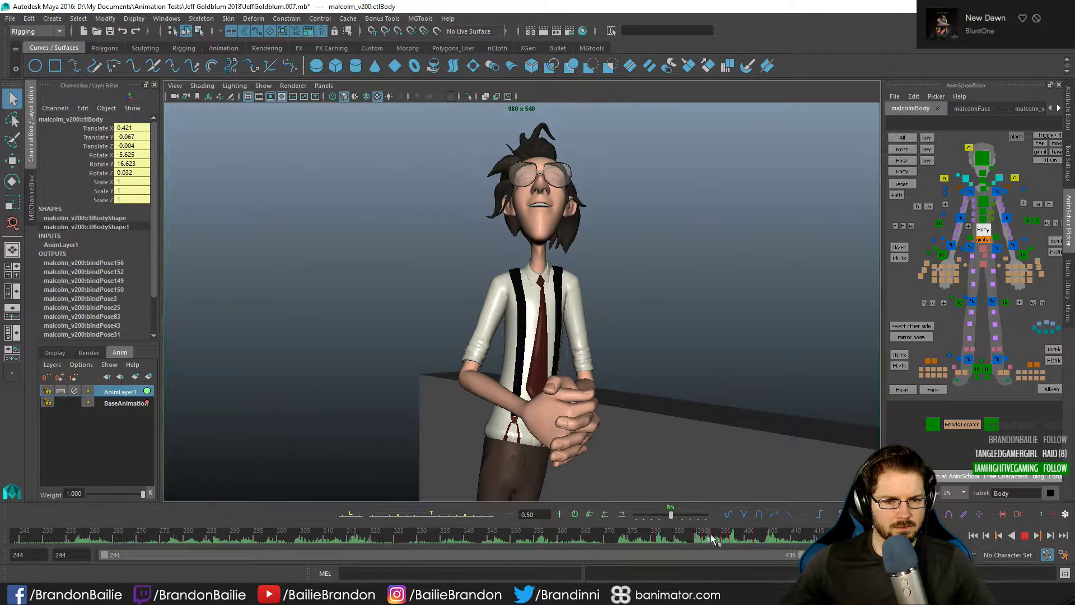
left_click(694, 537)
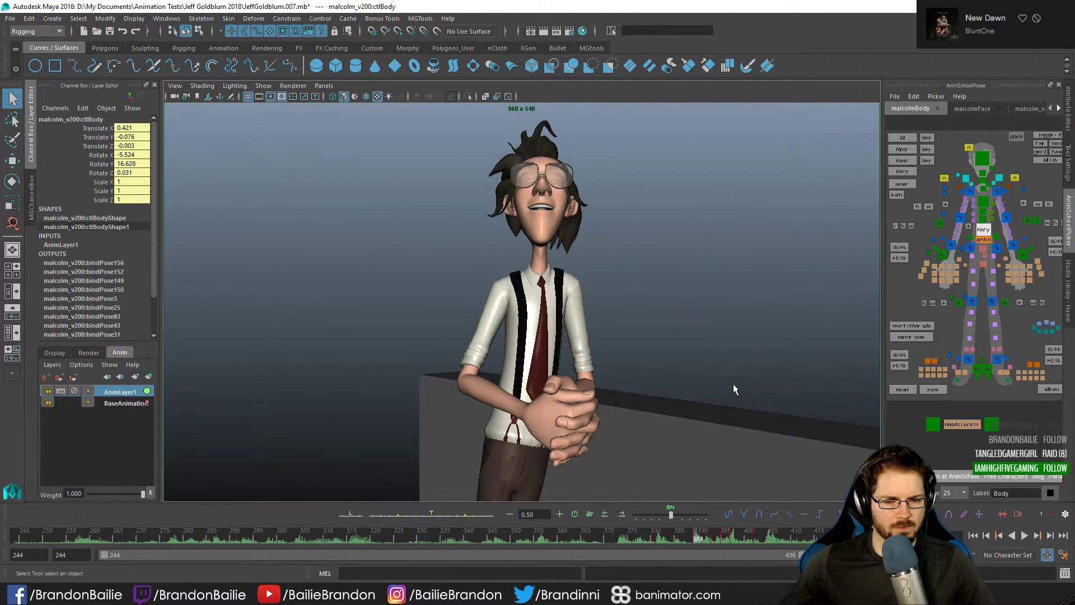
- Lower the body's AnimLayer1 Translate Y keys from frame 389 to 402 together, bringing the frame 402 key to about 0.0148
key("space")
left_click_drag(493, 307, 870, 464)
key("w")
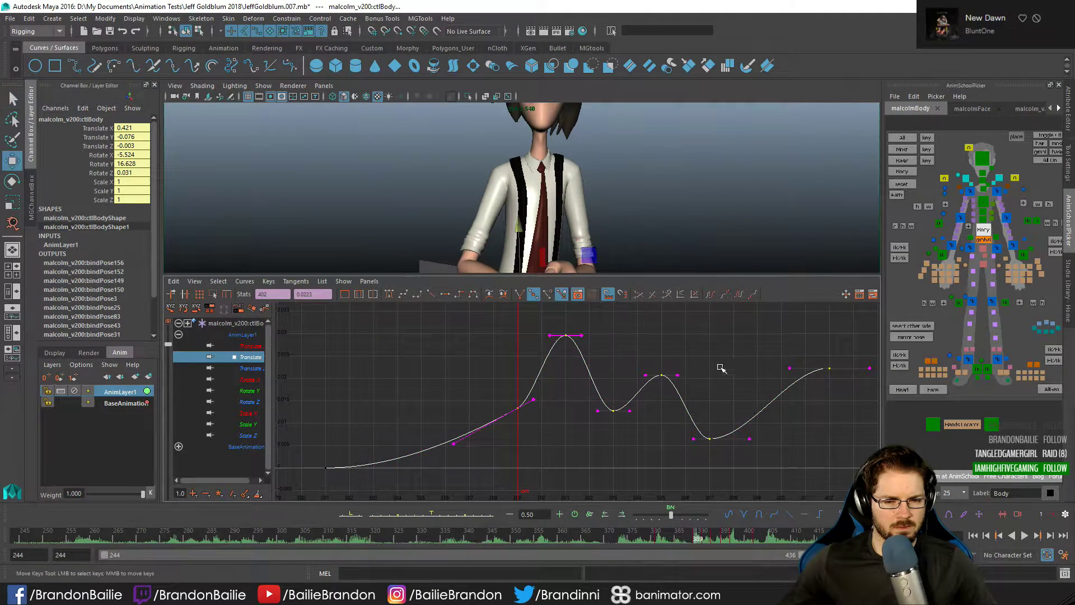
middle_click_drag(721, 367, 710, 401)
left_click(650, 369)
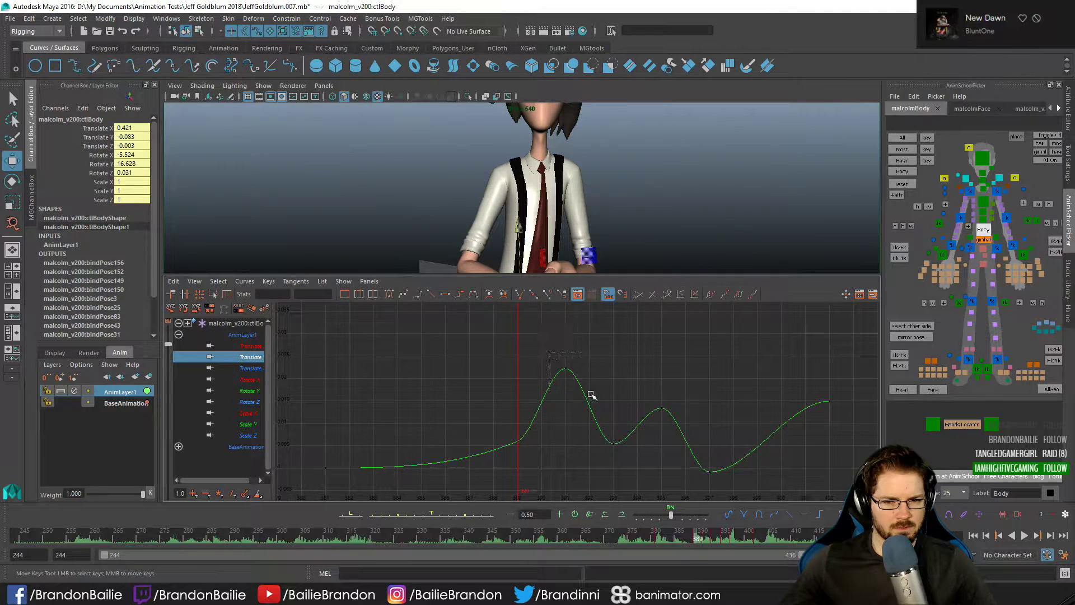
left_click_drag(592, 395, 593, 392)
middle_click_drag(598, 372, 597, 369, "shift")
key("ctrl+z")
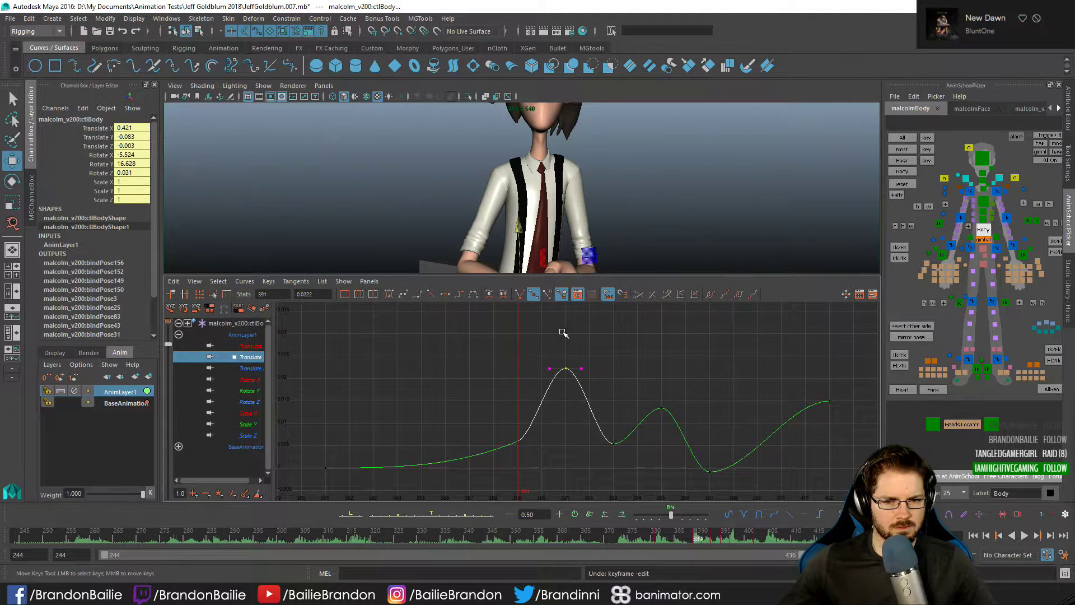
- Reduce the amplitude of the Translate Y keys from frame 391 to 402, bringing the frame 402 key to about 0.0124
left_click_drag(563, 331, 857, 481)
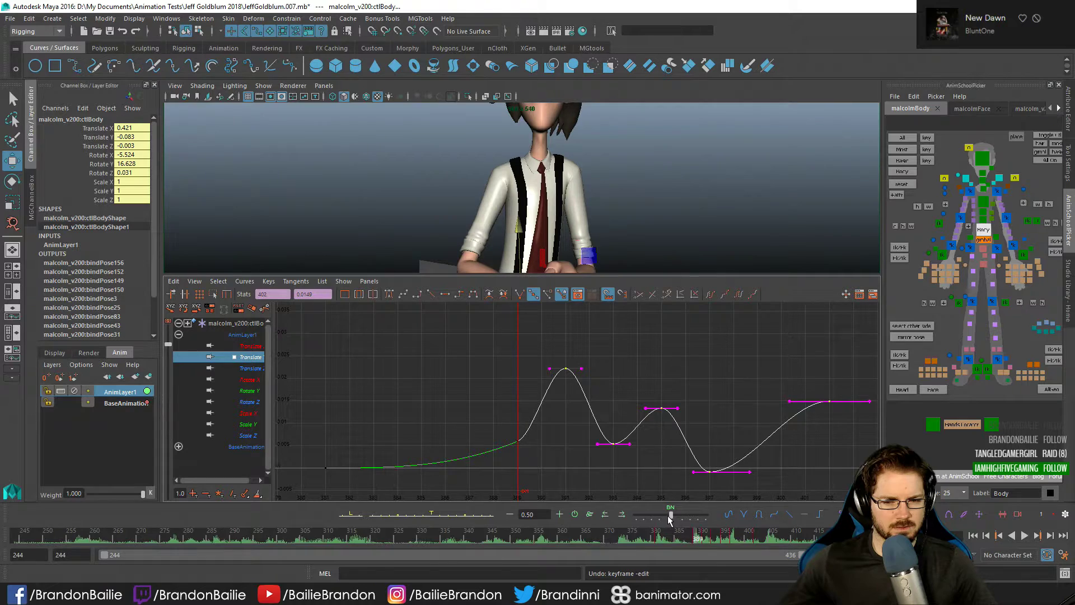
left_click_drag(669, 515, 655, 517)
left_click(790, 364)
left_click_drag(789, 364, 823, 439)
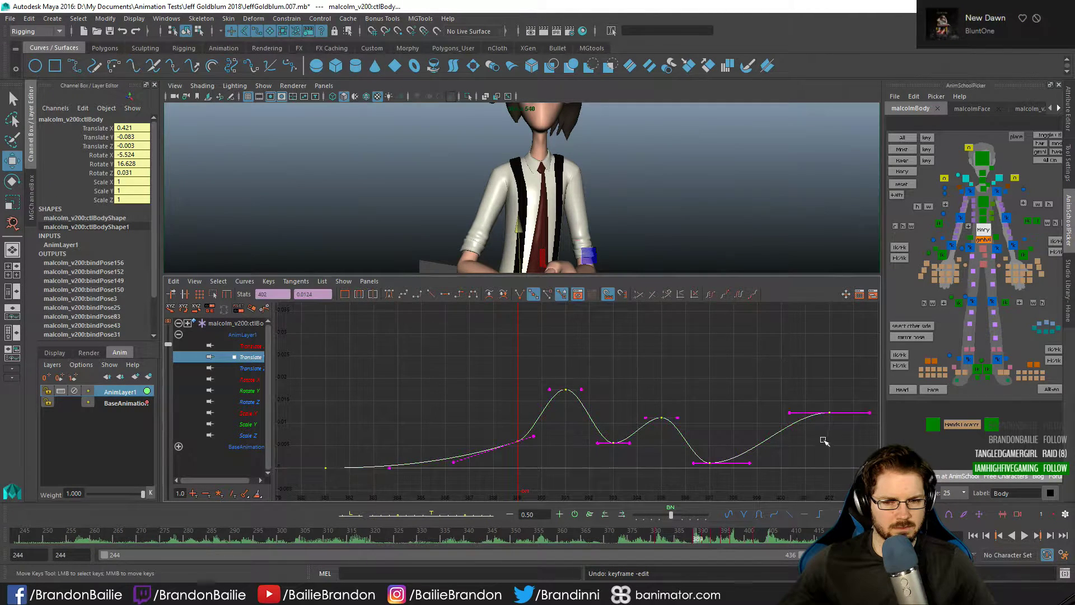
left_click(730, 362)
- Examine the reduced body bounce frame by frame from about frame 389 to 401
key("space")
key("q")
key("period")
key("period")
key("period")
key("period")
key("period")
key("period")
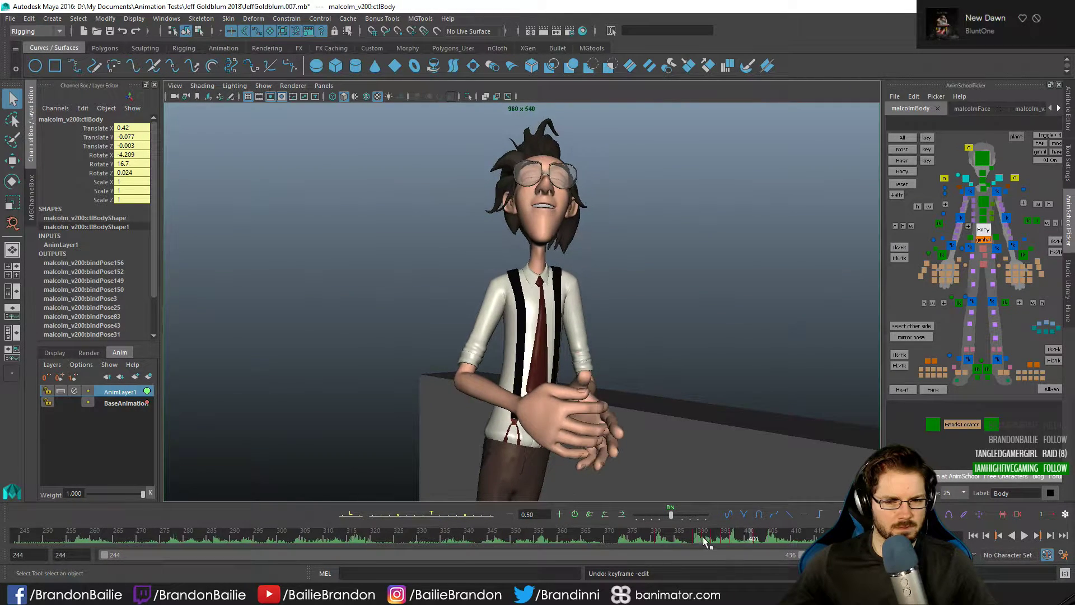
left_click(675, 535)
key("comma")
key("period")
- Raise the Translate Y keys from frame 389 to 402 together, bringing the frame 402 key to about 0.0175, and play back the bounce
key("space")
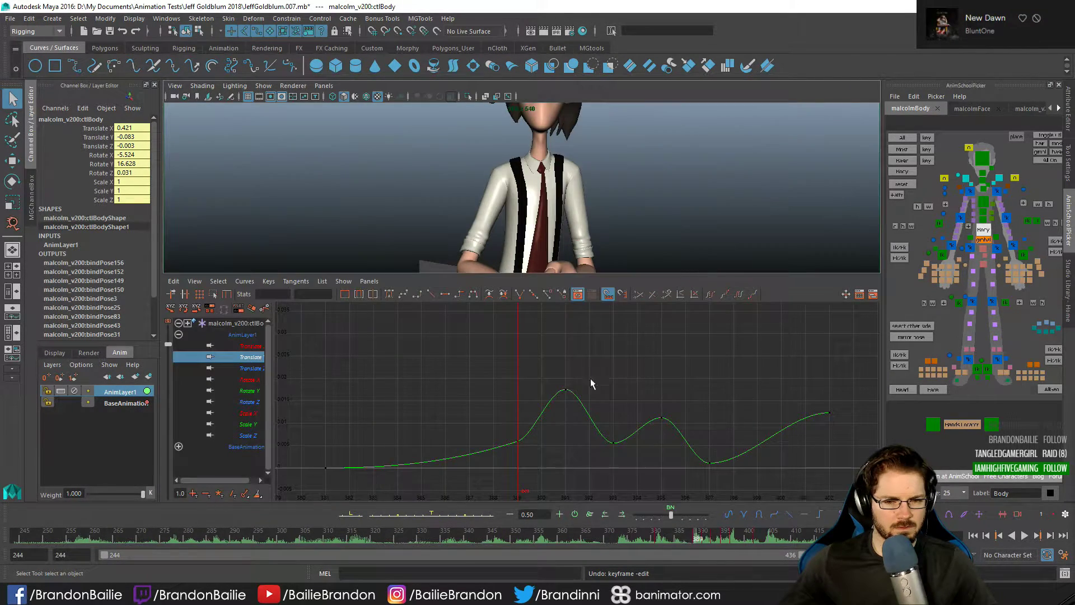
left_click_drag(493, 359, 848, 479)
key("w")
middle_click_drag(706, 358, 704, 335, "shift")
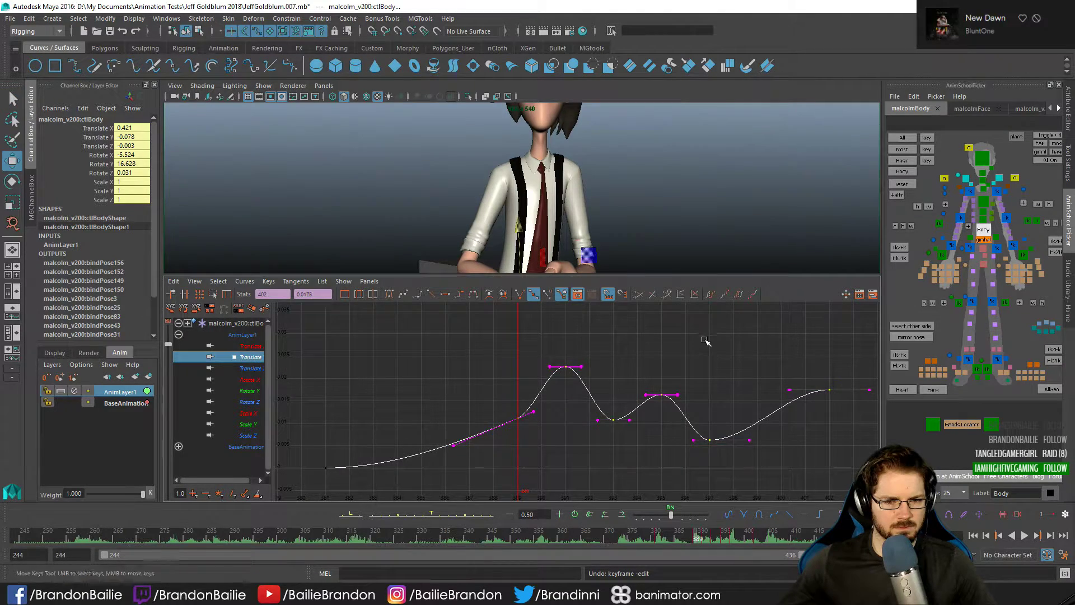
key("space")
key("q")
key("alt+v")
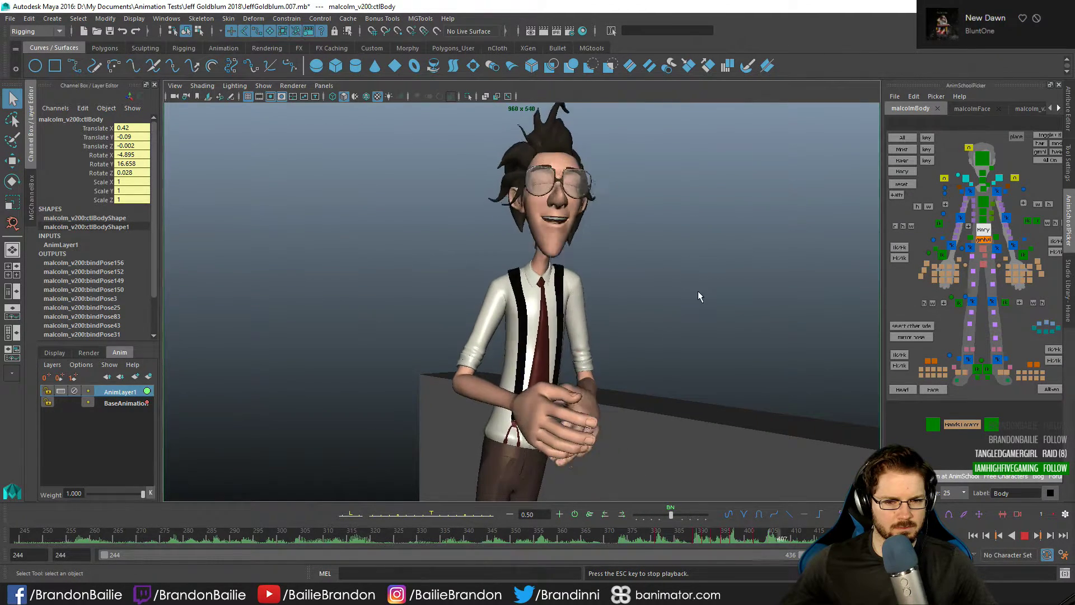
left_click(690, 536)
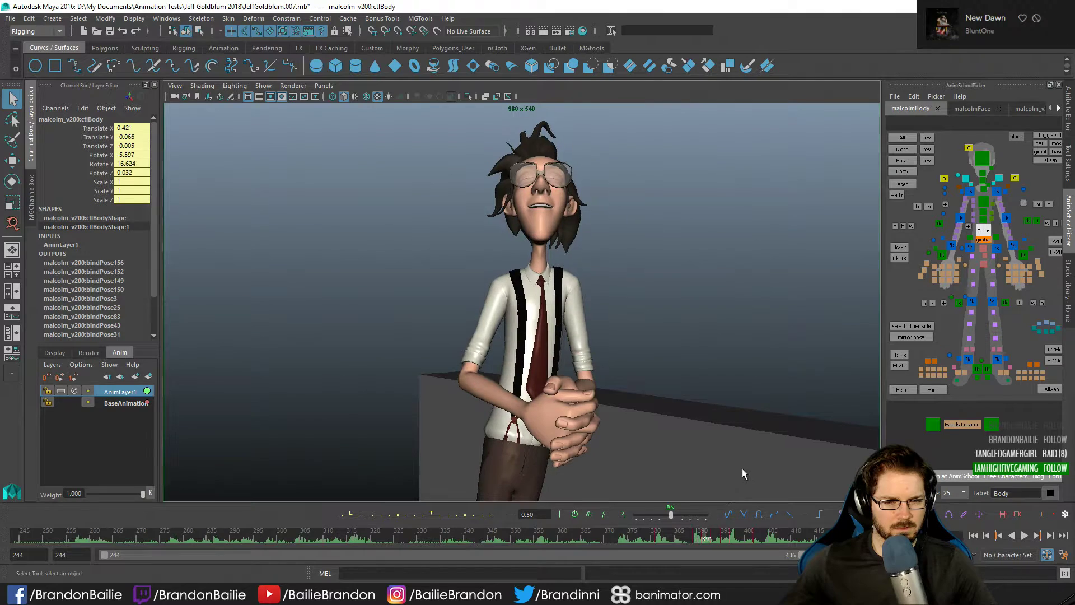
- Soften the bounce by slightly flattening the Translate Y keys from frame 391 to 402, and play back the result
key("space")
left_click_drag(552, 341, 639, 414)
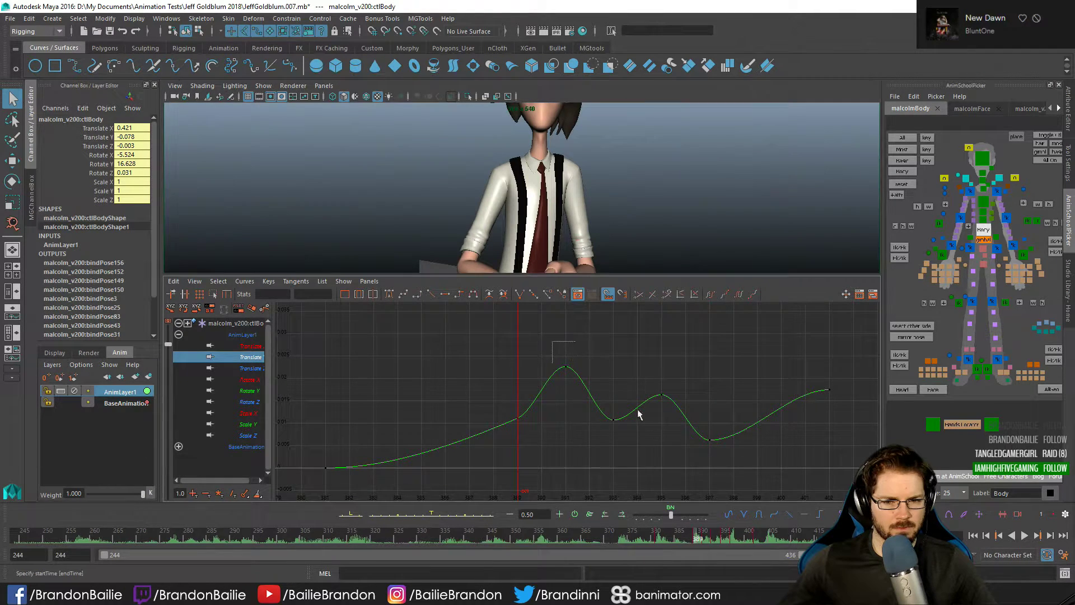
left_click_drag(664, 515, 651, 517)
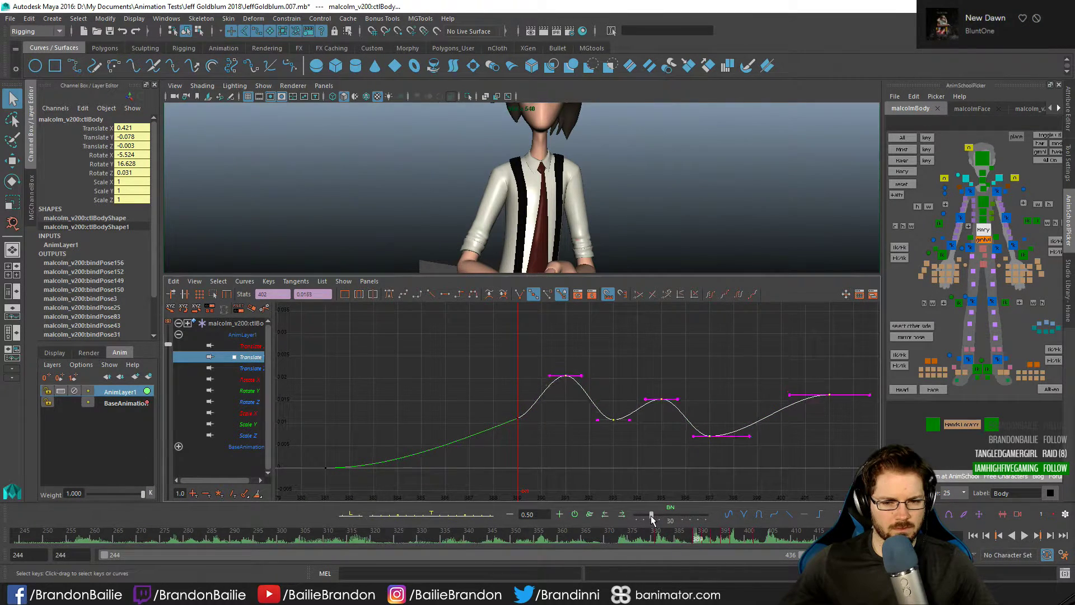
key("space")
key("alt+v")
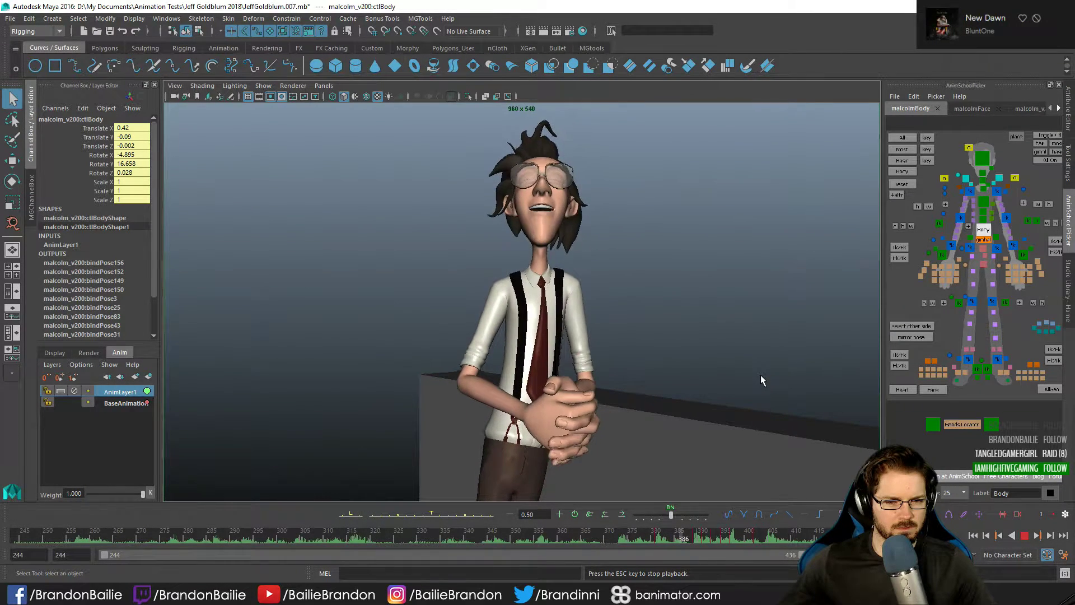
key("Escape")
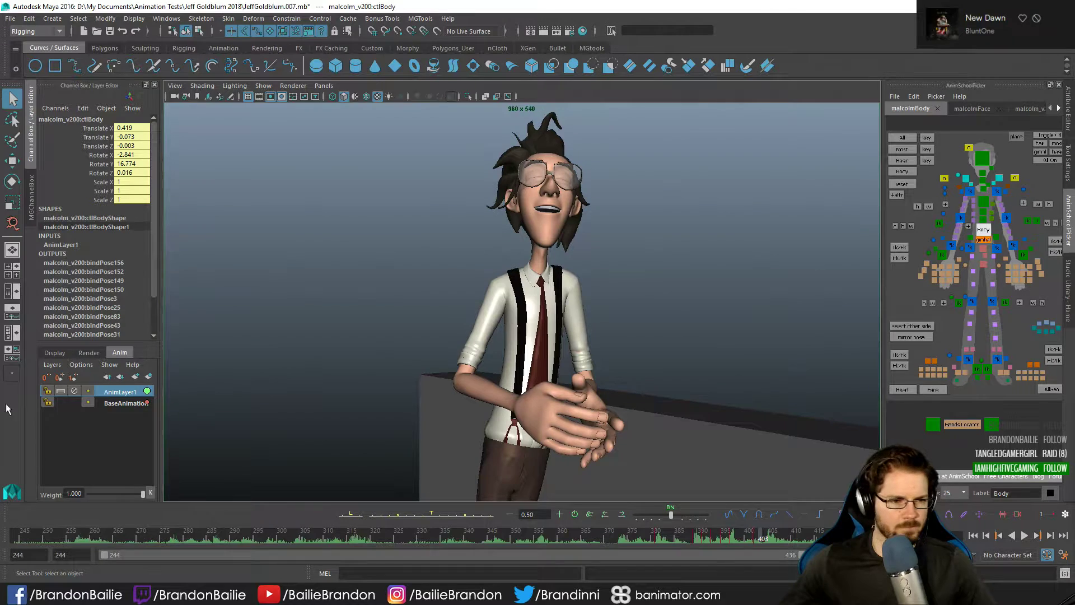
- Make BaseAnimation the active animation layer and play back the shot
left_click(106, 401)
key("alt+v")
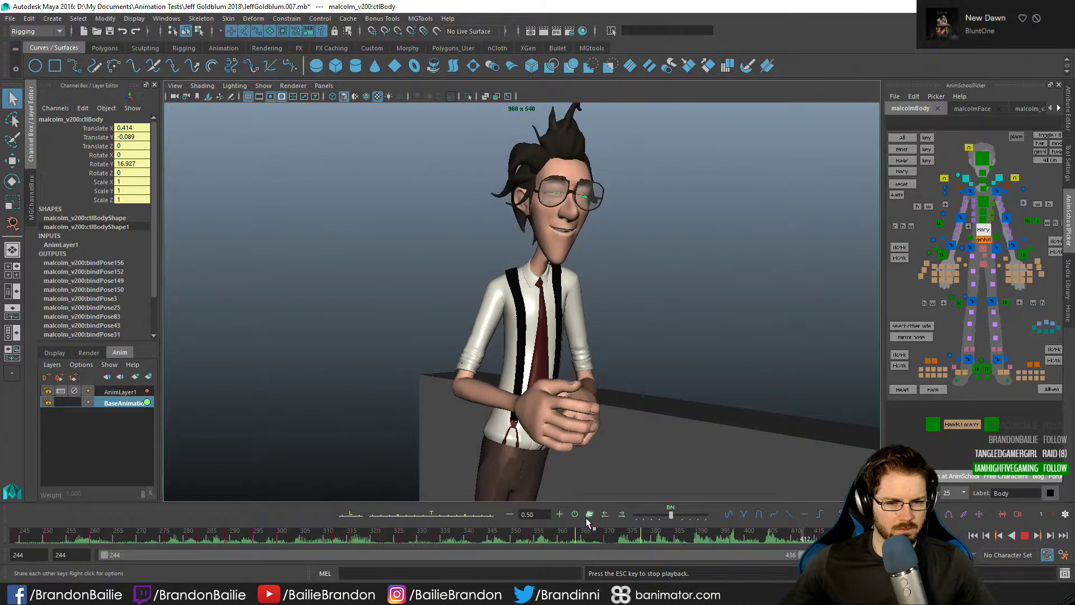
key("alt+v")
left_click(554, 533)
- Examine the body control's base-layer poses key by key between about frames 354 and 377
key("comma")
key("comma")
key("comma")
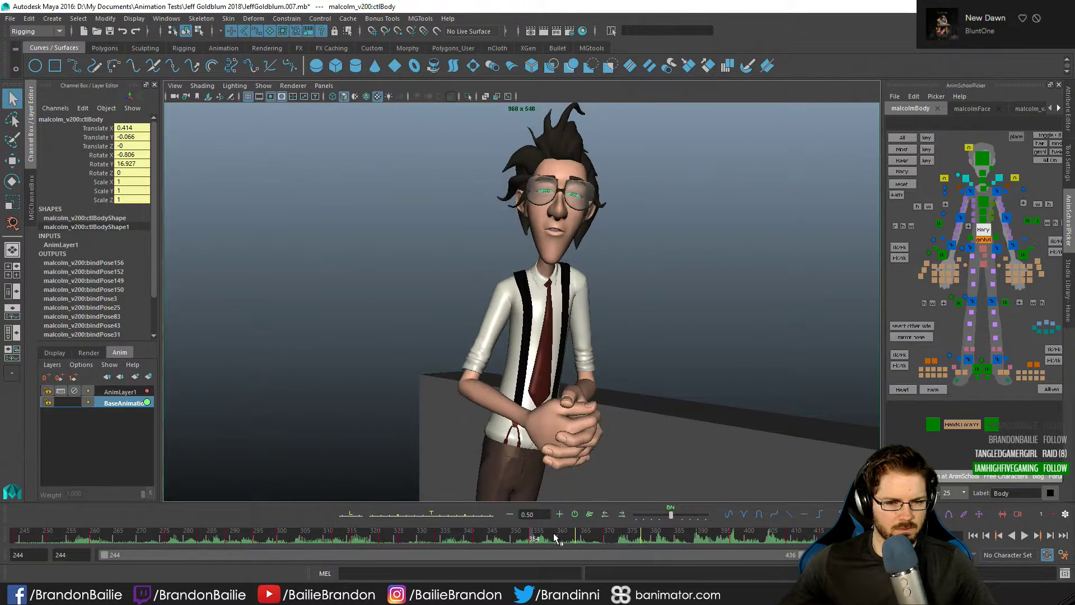
key("period")
key("period")
key("period")
key(".")
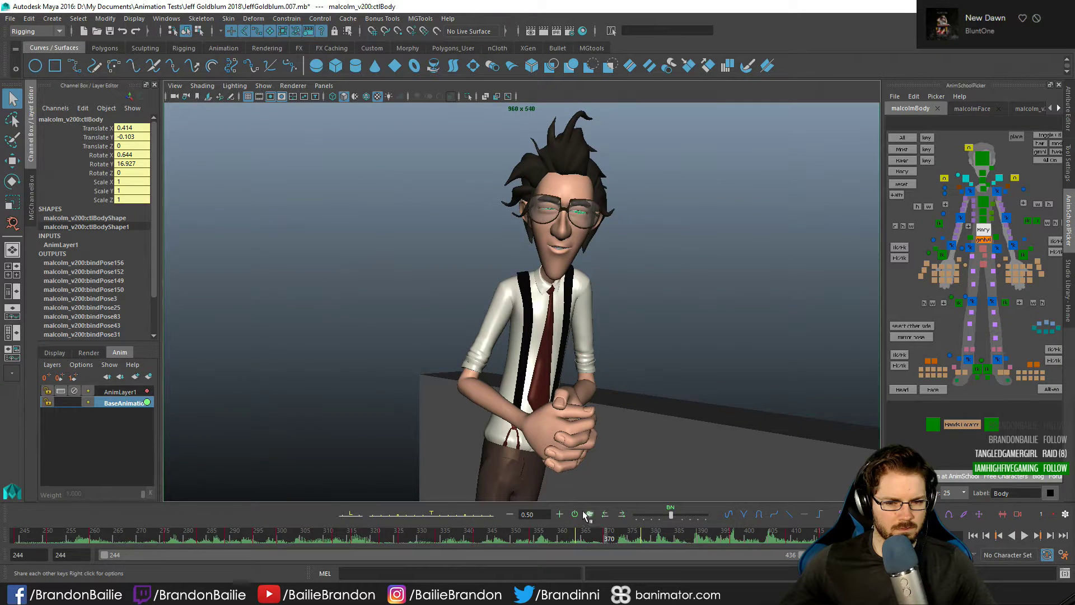
key("period")
key("period")
key("period")
key("comma")
key("comma")
key("comma")
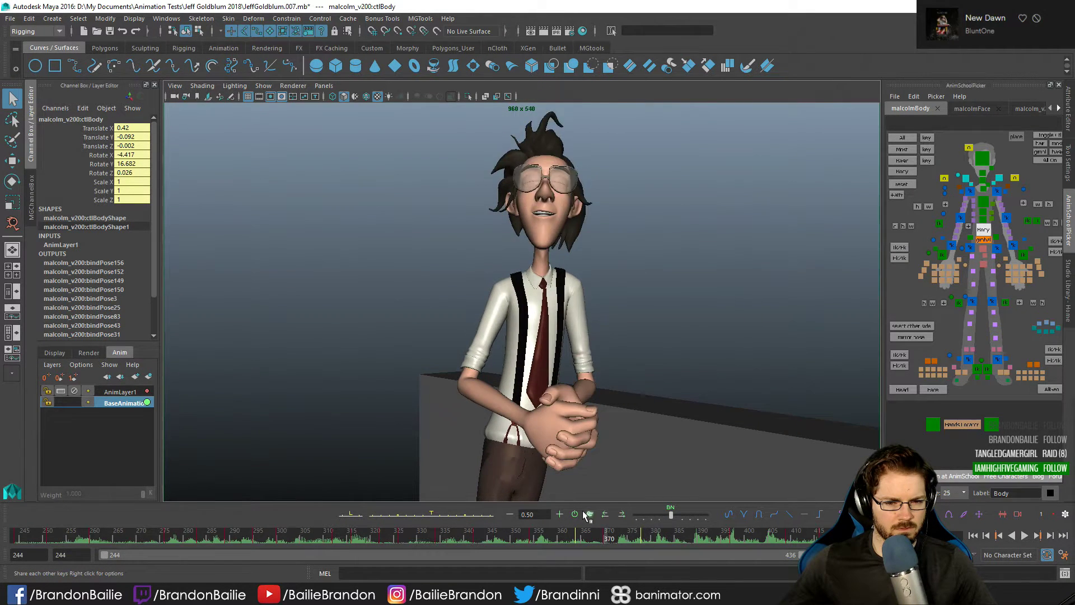
key("alt+v")
key("w")
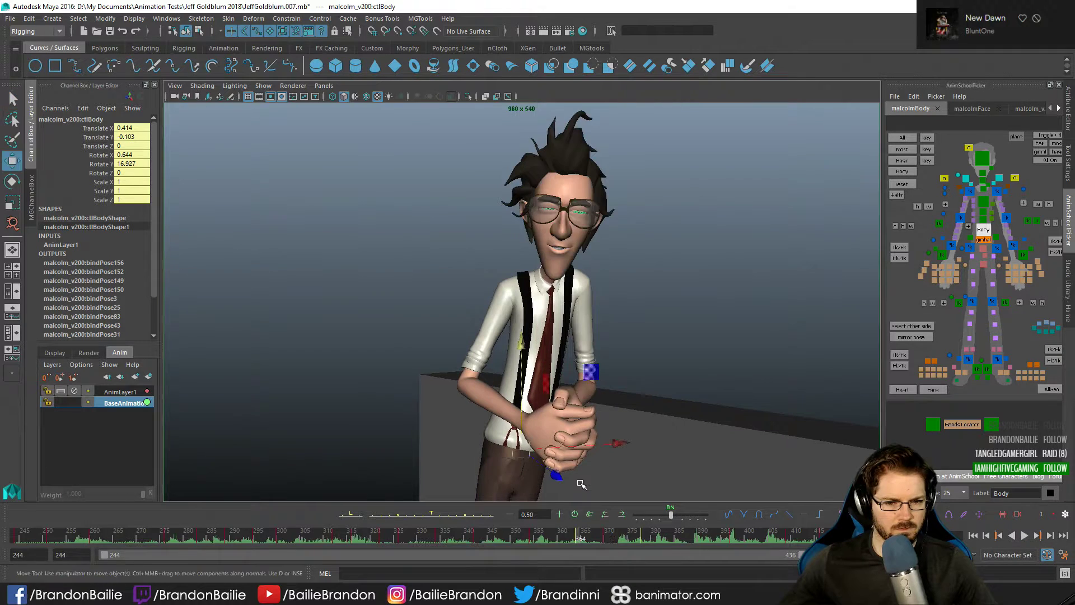
key("period")
key("period")
key("period")
key("comma")
key("comma")
key("comma")
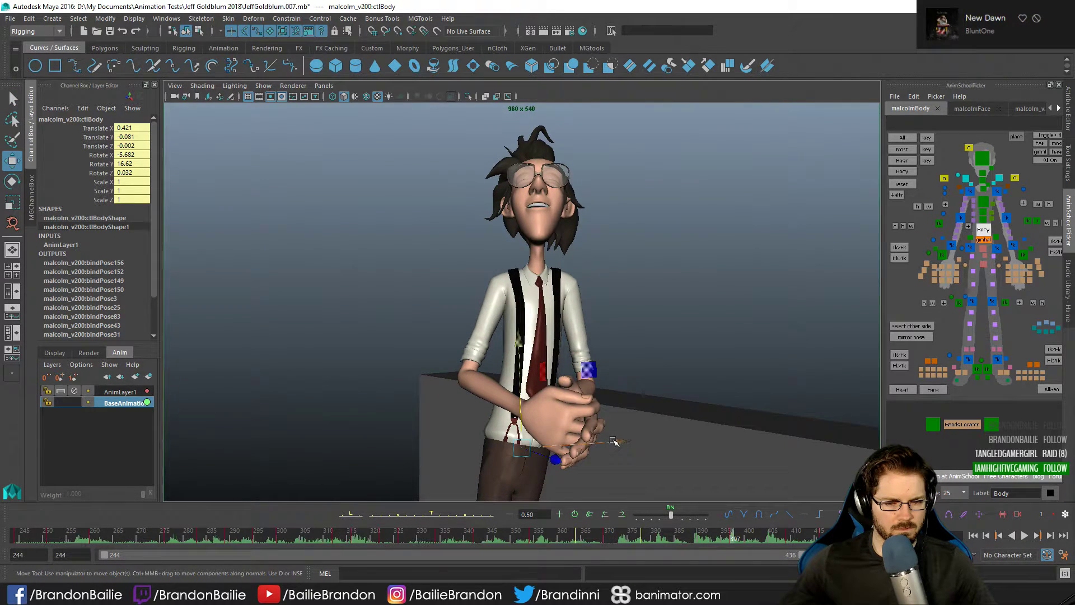
- Try to shift the body control sideways, undo the shift and compare the poses around frames 370 to 377
left_click_drag(613, 440, 614, 441)
key("ctrl+z")
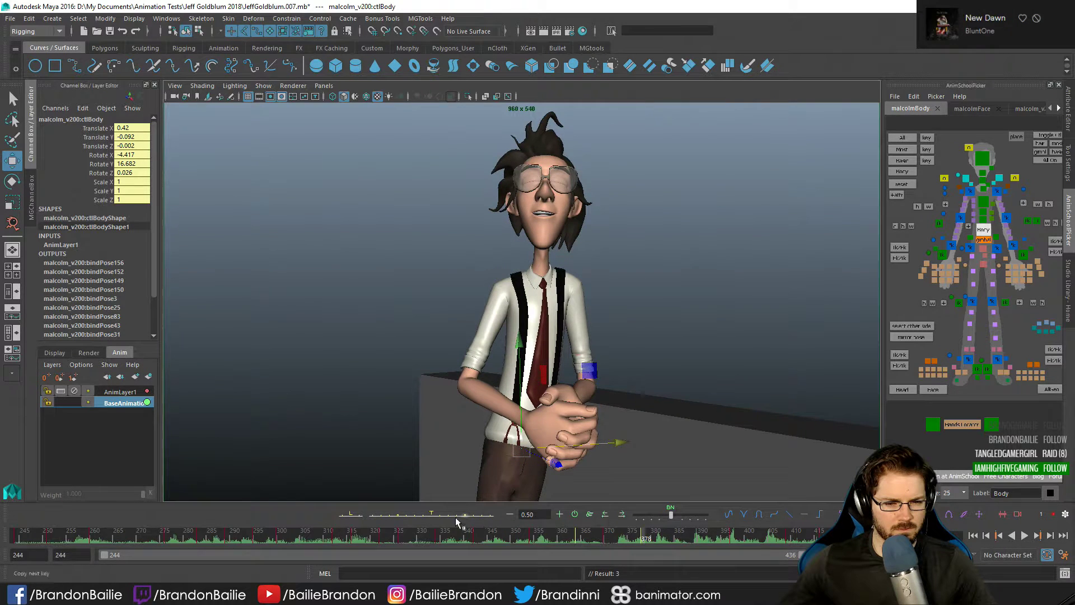
key("comma")
key("comma")
key("period")
key("period")
key("period")
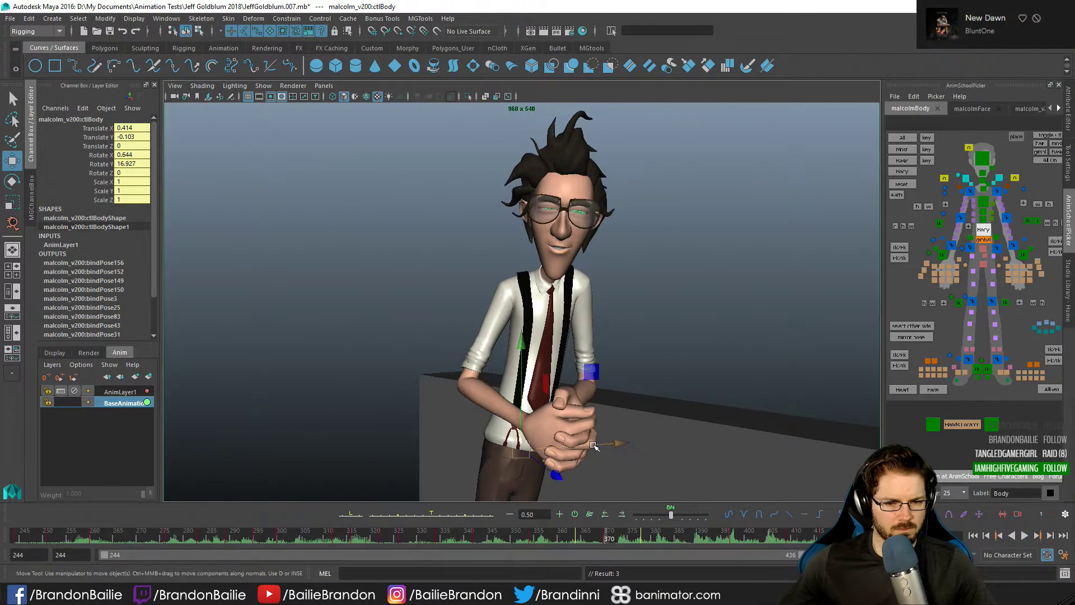
- Lower the body control at frame 371 to a Translate Y of about -0.107 and compare it with the neighbouring frames
key("comma")
key("comma")
key("comma")
key("comma")
key("period")
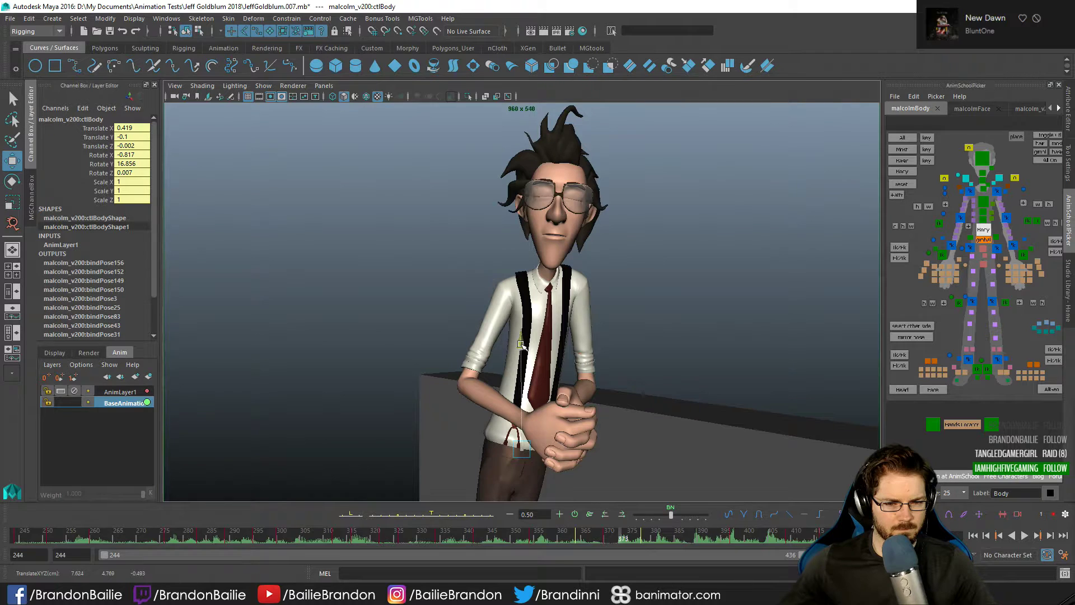
left_click_drag(521, 346, 521, 346)
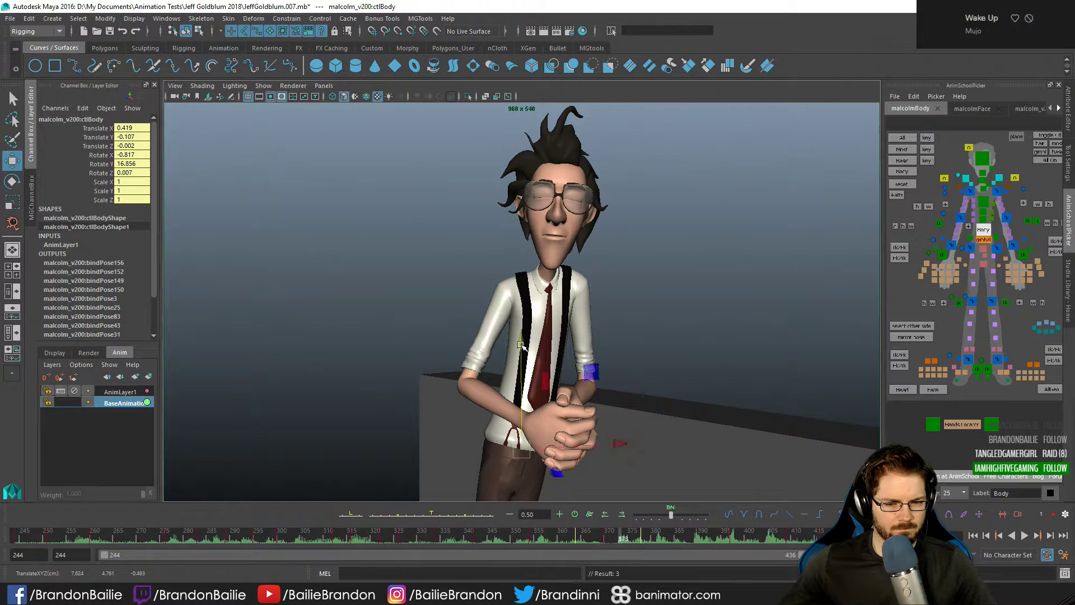
key("comma")
key("period")
key("period")
key("comma")
key("comma")
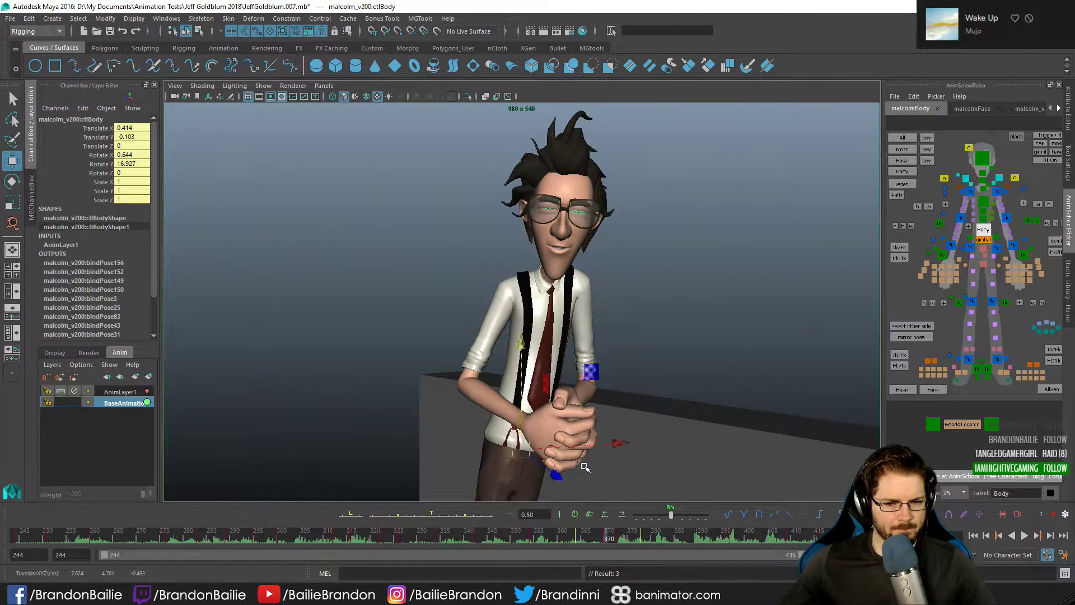
- Try shifting the body sideways at frame 371 to a Translate X of about 0.435, and undo the shift
key("period")
left_click_drag(621, 446, 622, 446)
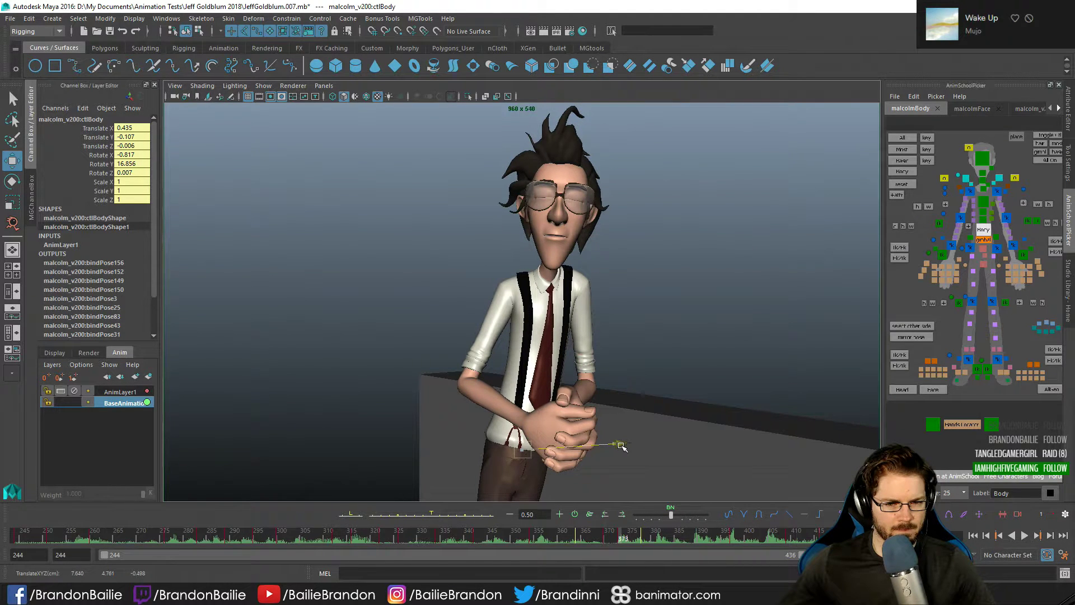
key("period")
key("comma")
key("comma")
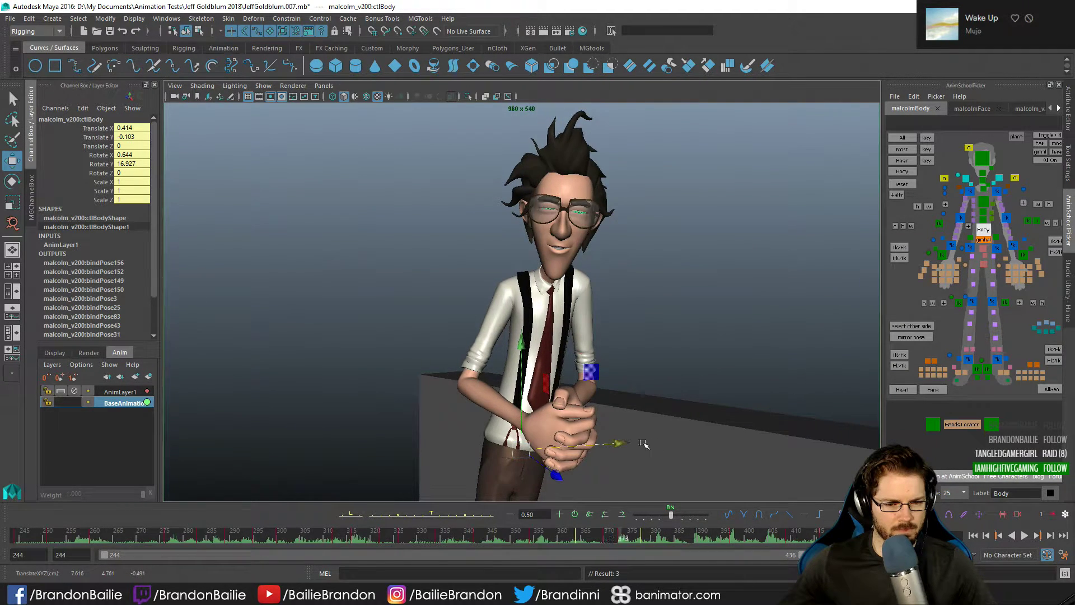
key("ctrl+z")
key("ctrl+z")
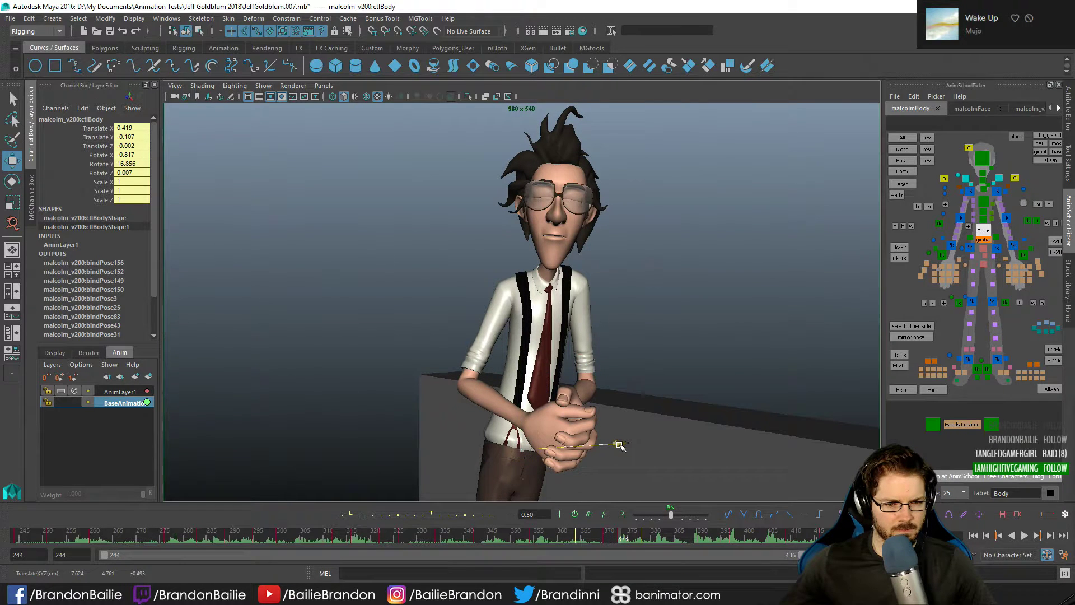
- Shift the body sideways at frame 371 to a Translate X of about 0.436 and check the surrounding frames
left_click_drag(620, 445, 622, 445)
key("comma")
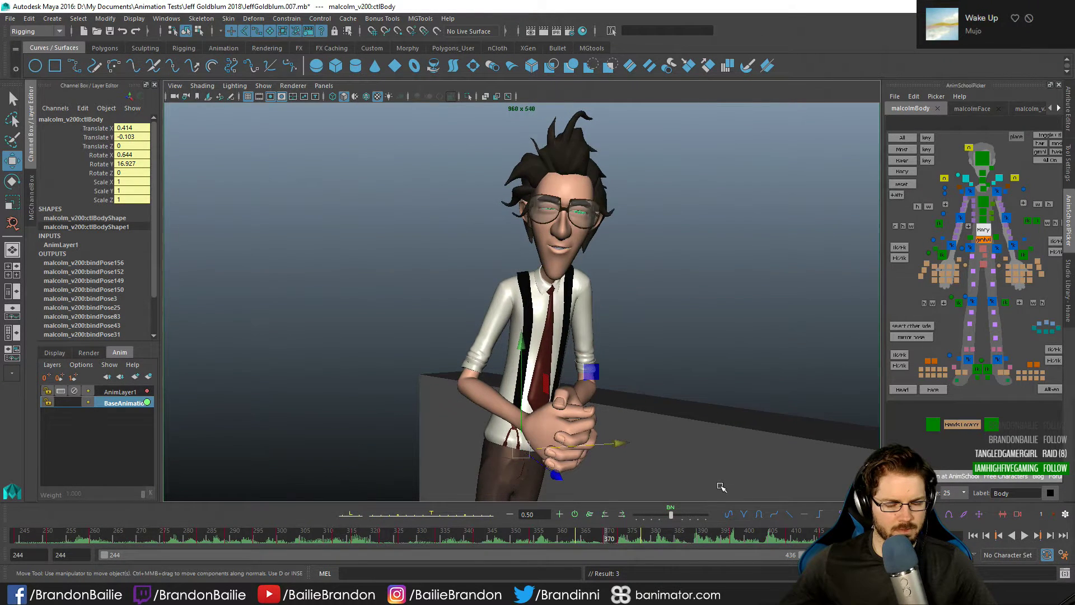
key("period")
key("period")
key("comma")
- Isolate the body's BaseAnimation Translate X curve in the Graph Editor and lower its frame 371 key to about 0.427
key("space")
key("a")
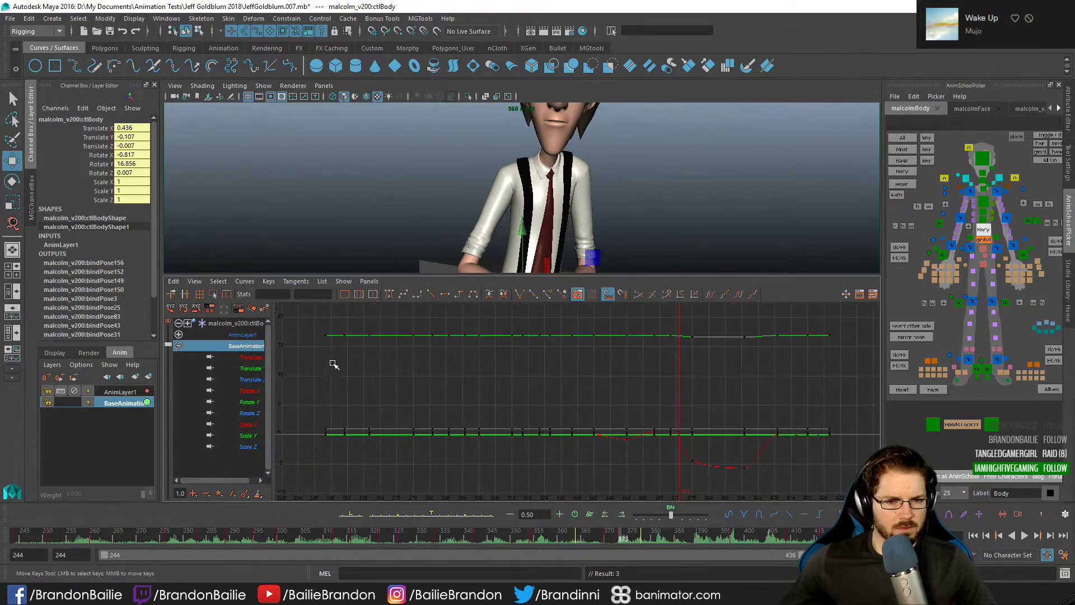
left_click(252, 358)
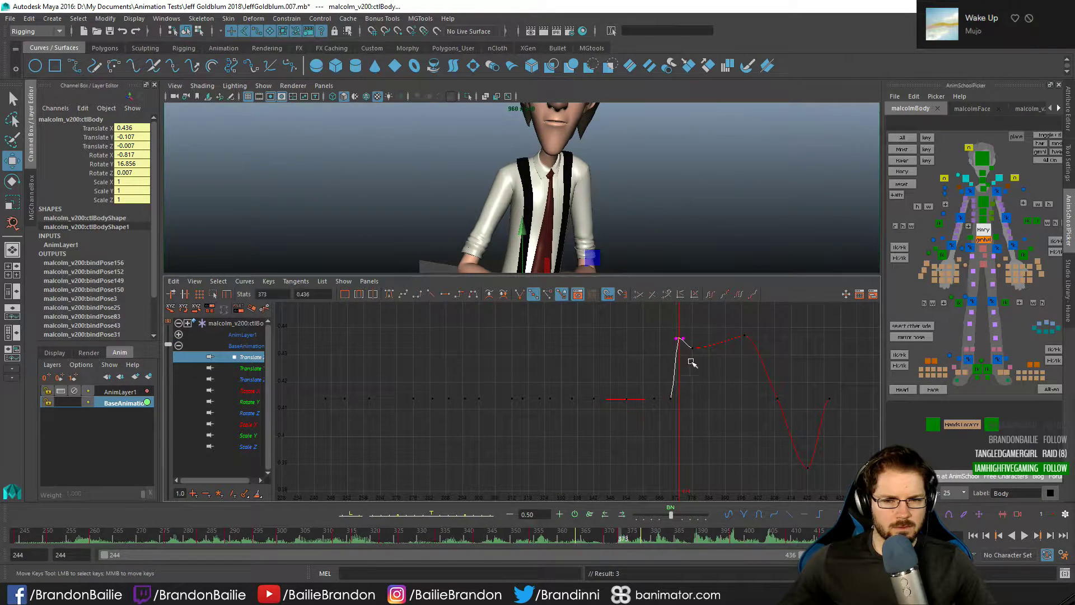
key("space")
key("q")
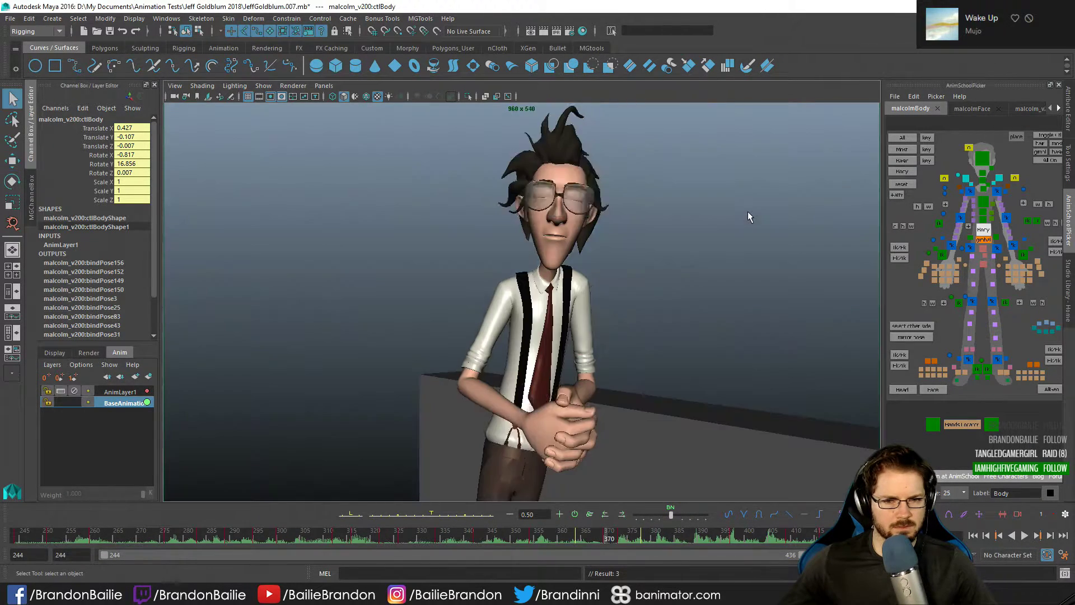
- Compare the body's neighbouring key poses around frame 370 and play the animation back to check the movement
key("comma")
key("period")
key("period")
key("comma")
key("comma")
key("alt+v")
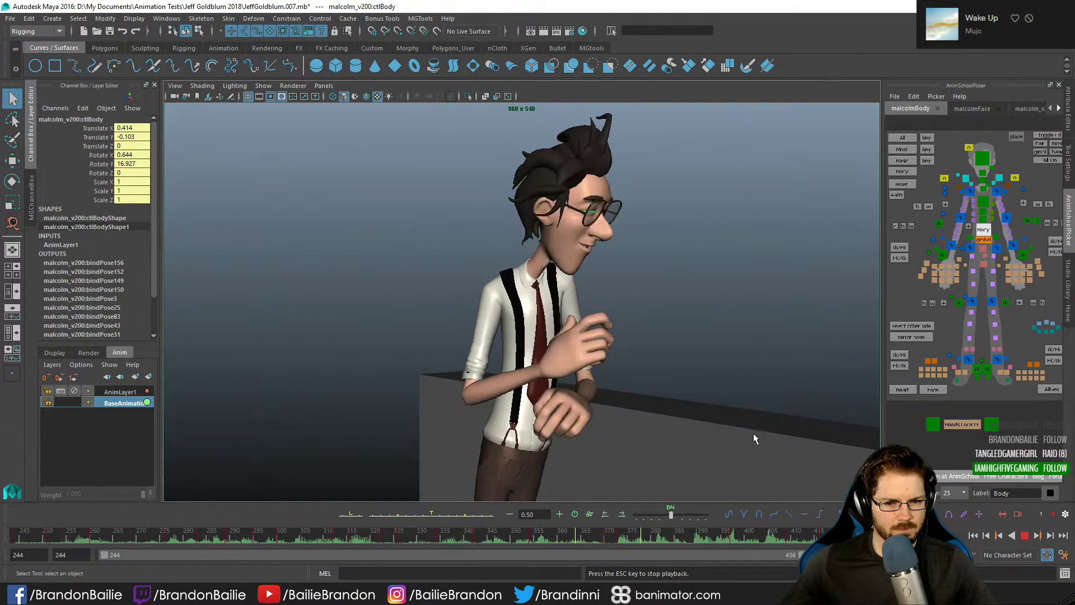
key("alt+v")
- Deselect the body control and playblast the whole shot, overwriting the existing JeffGoldblum.mov
left_click(697, 324)
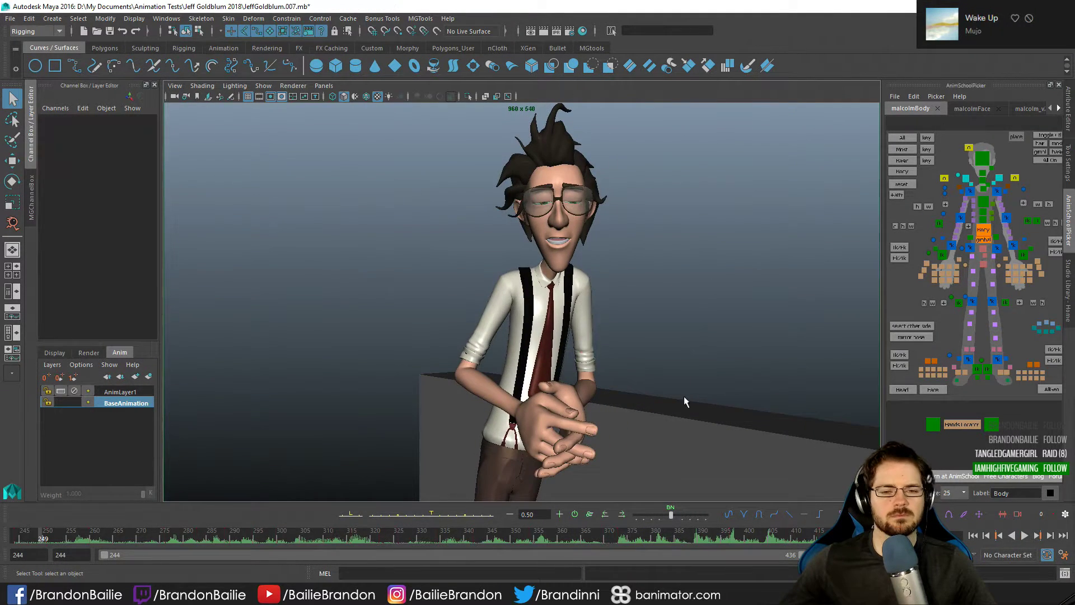
right_click(619, 552)
left_click(638, 539)
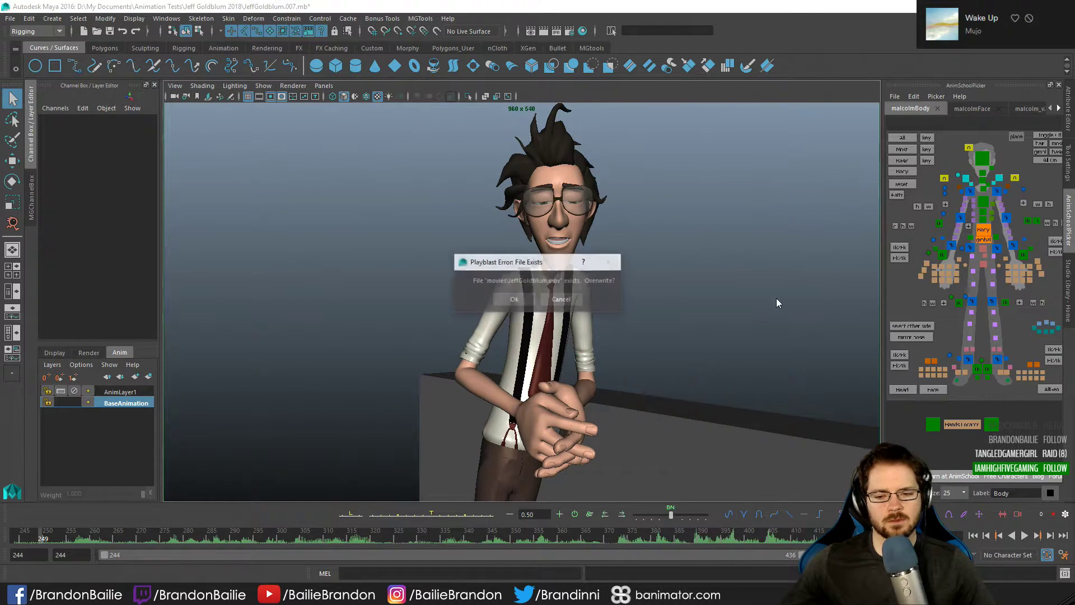
left_click(513, 298)
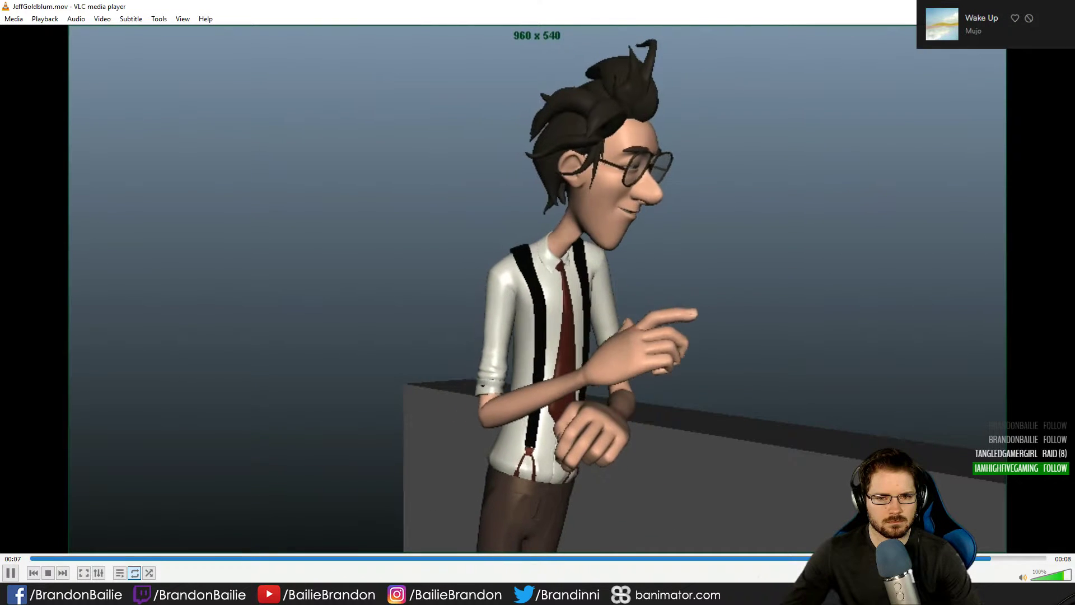
- Review the later part of the JeffGoldblum.mov playblast in VLC media player, then close the player and return to Maya
key("space")
left_click_drag(795, 559, 907, 554)
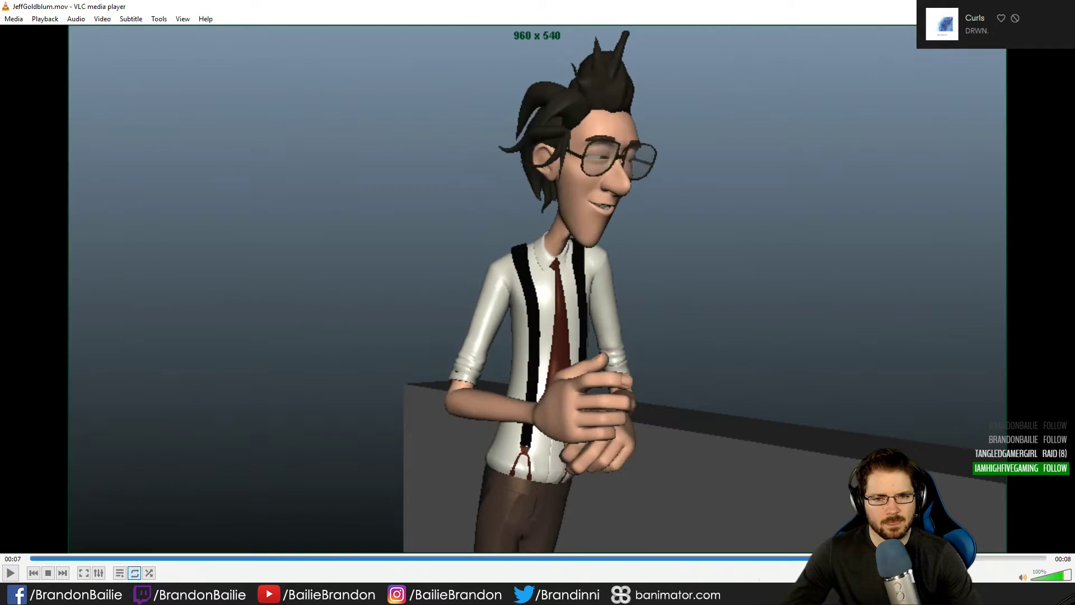
key("alt+F4")
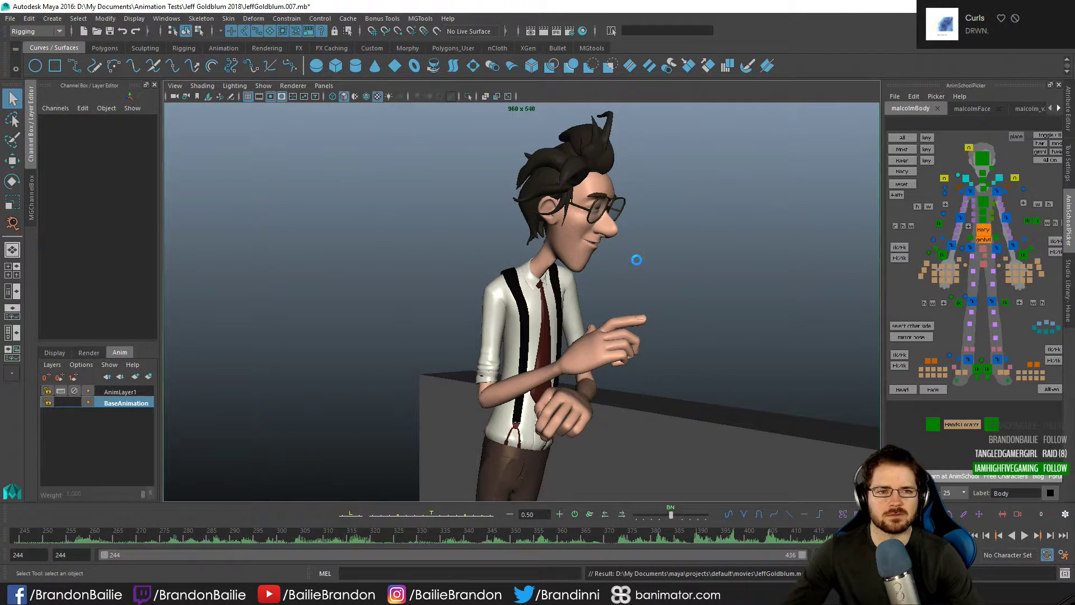